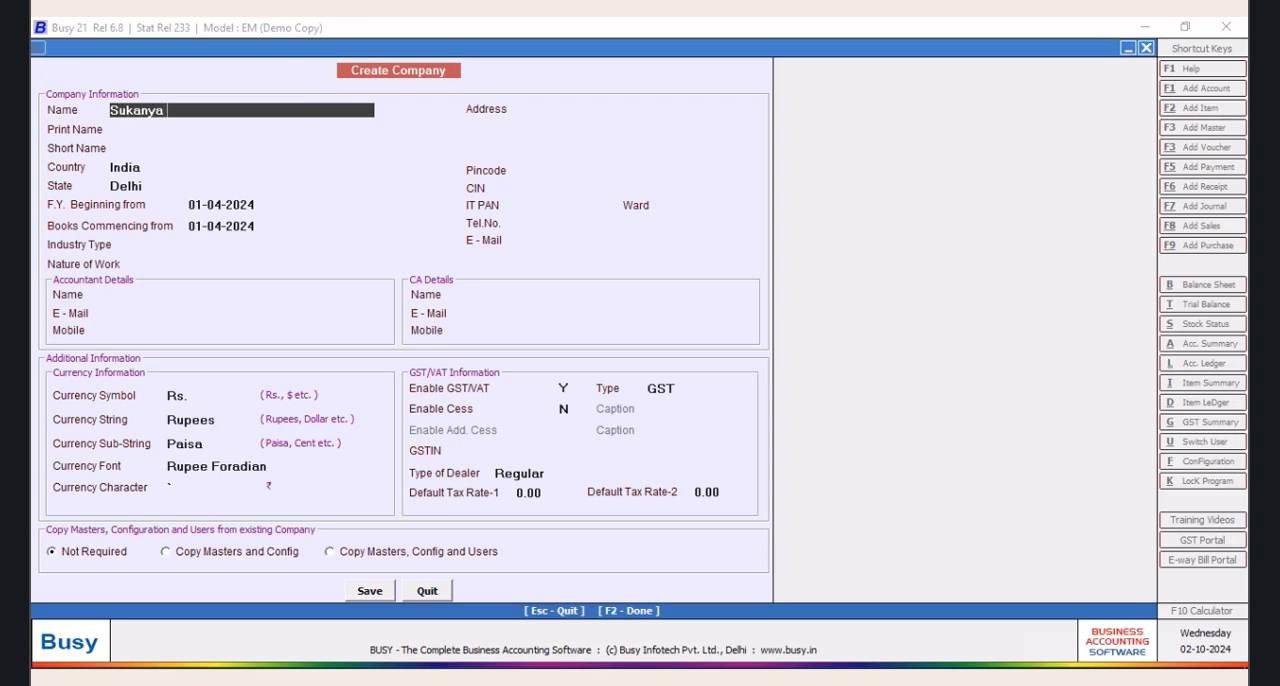
# Name the company Sukanya Dress Shop and use the same text as its print name
pyautogui.write('Dress Shop')
pyautogui.press('Return')
pyautogui.press('Return')
# Set the company's country to Nepal with ROMAN DATE as the date type
pyautogui.click(246, 165)
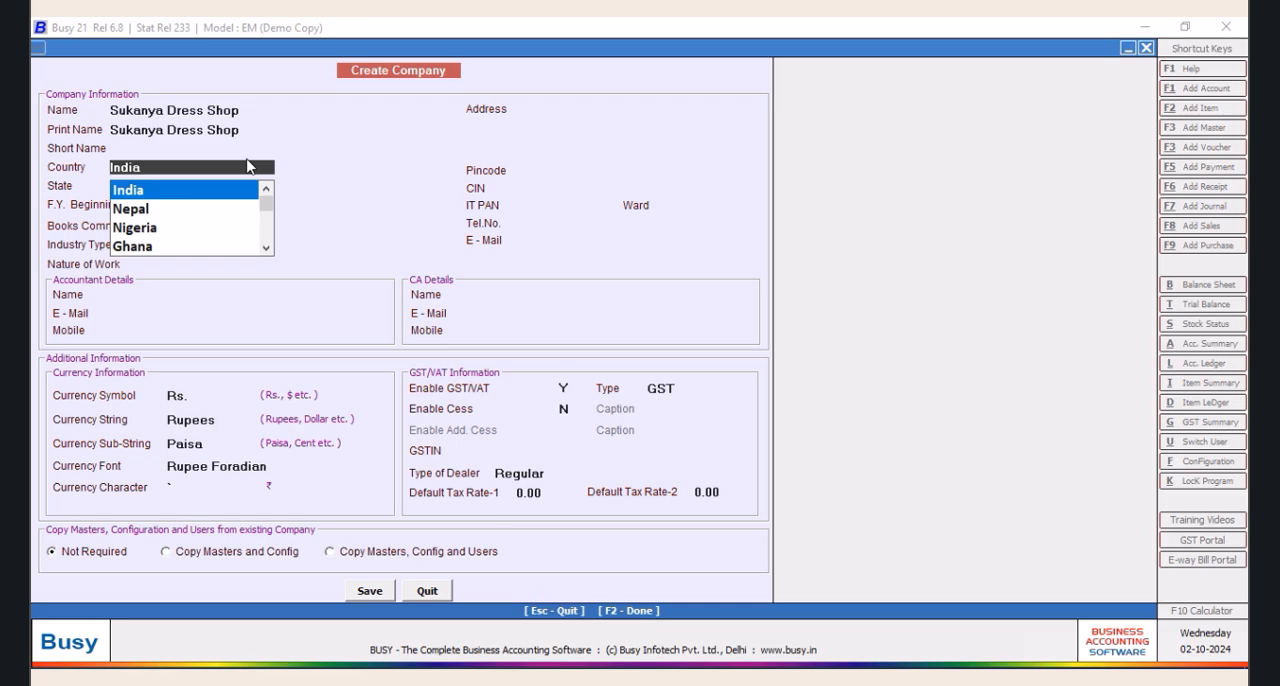
pyautogui.write('nepal')
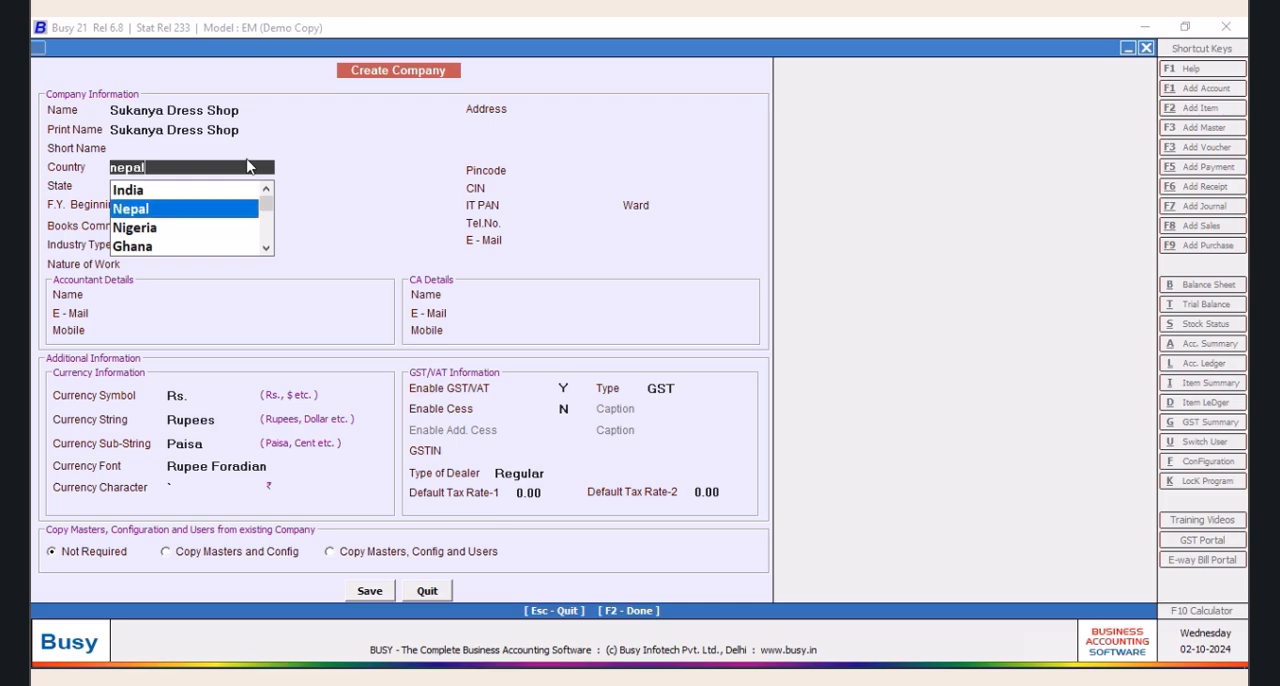
pyautogui.press('Return')
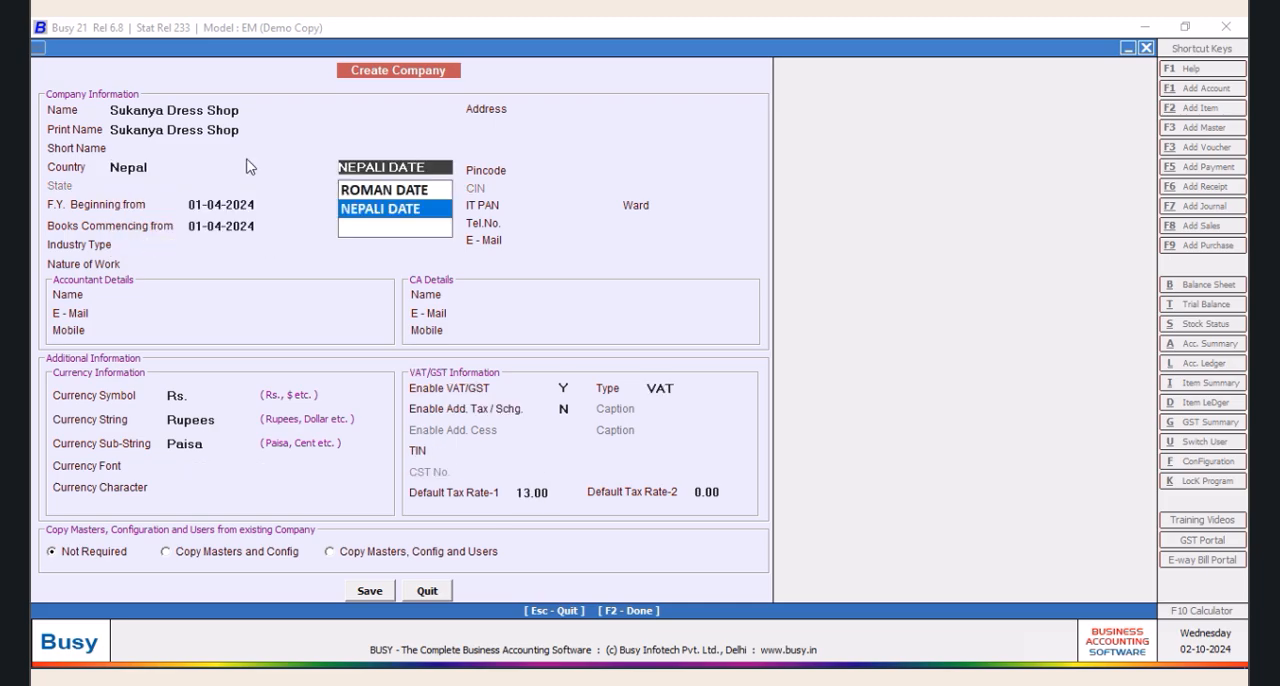
pyautogui.click(402, 191)
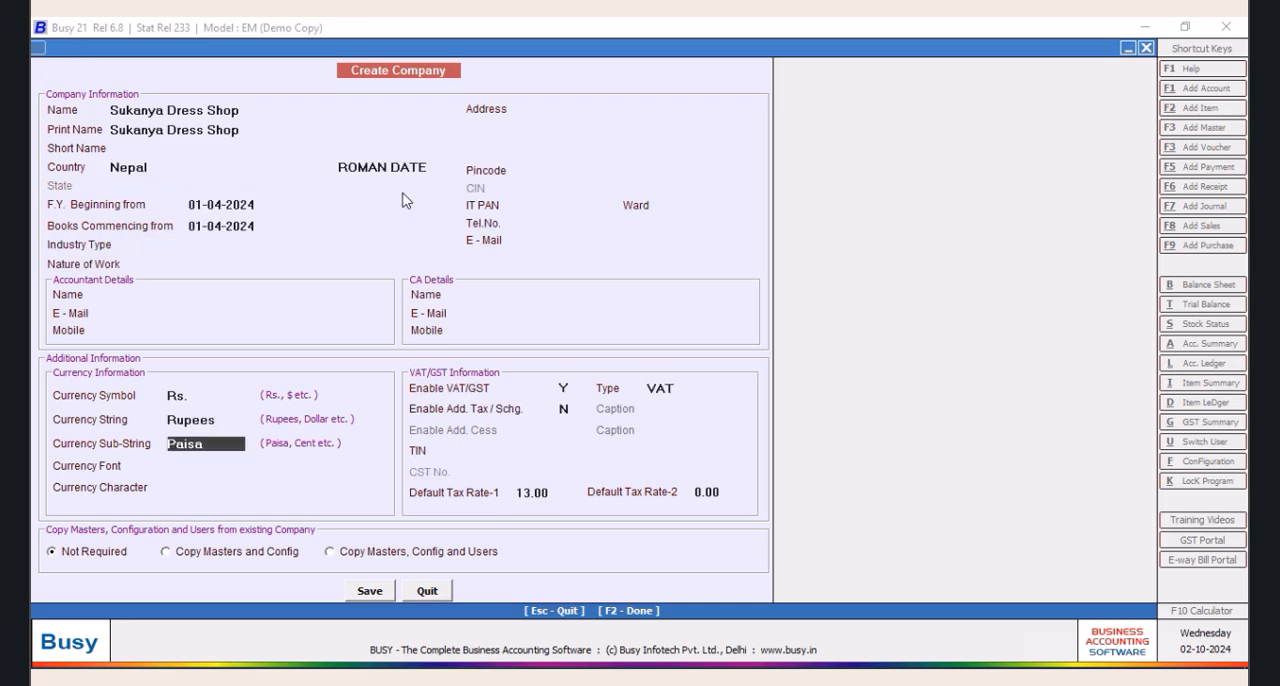
# Fill in the first two lines of the company's address with the street and locality
pyautogui.click(549, 109)
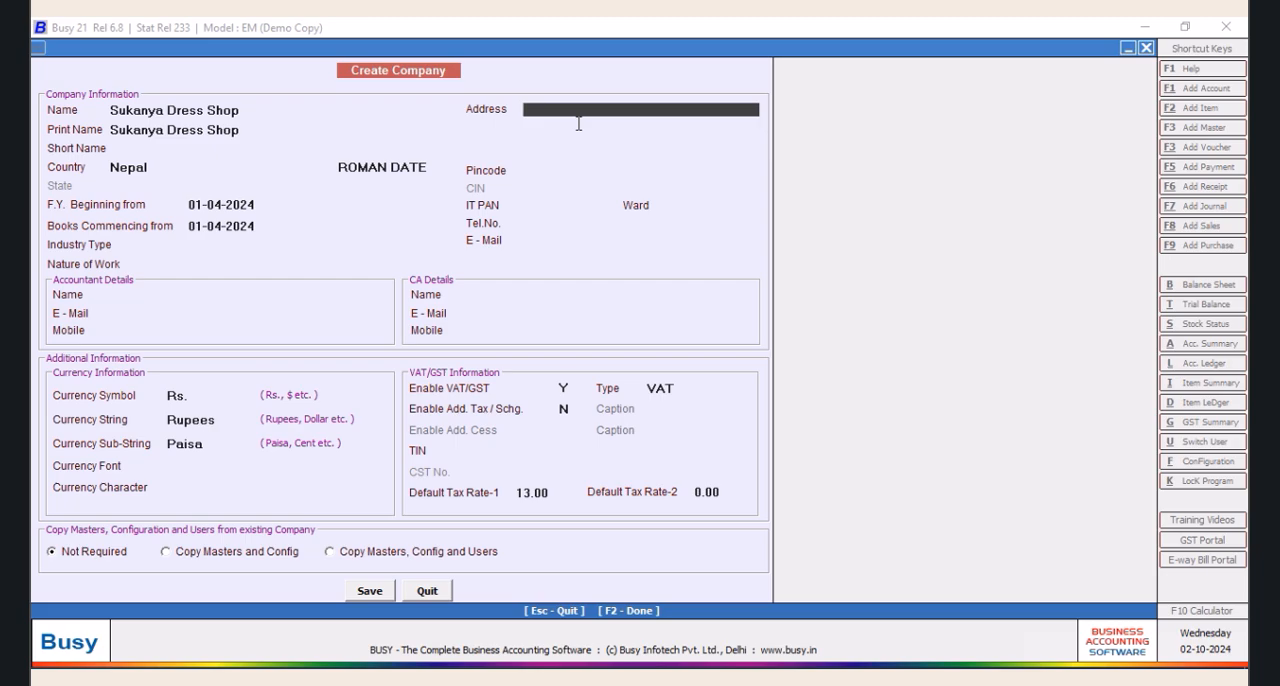
pyautogui.write('Dress')
pyautogui.press('BackSpace')
pyautogui.press('BackSpace')
pyautogui.press('BackSpace')
pyautogui.press('BackSpace')
pyautogui.press('BackSpace')
pyautogui.write('Naksh')
pyautogui.press('BackSpace')
pyautogui.write('hi Path')
pyautogui.press('Return')
pyautogui.write('Shiva')
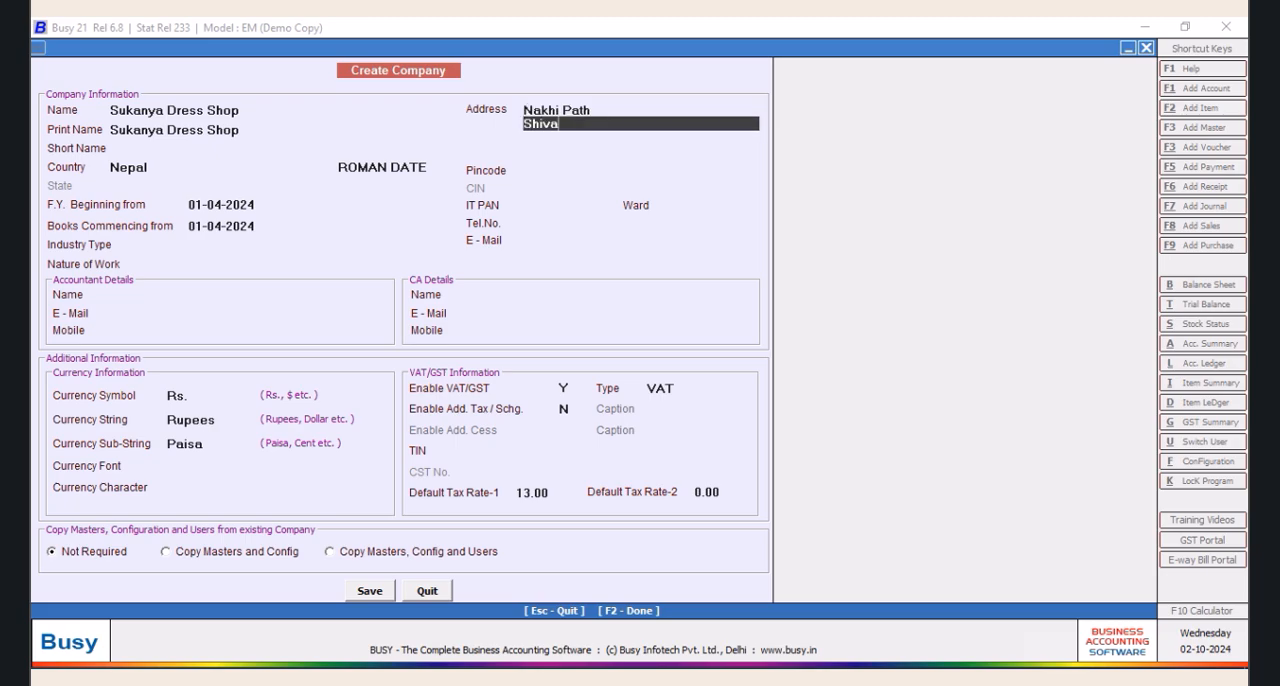
pyautogui.write(' Chowk')
pyautogui.press('Return')
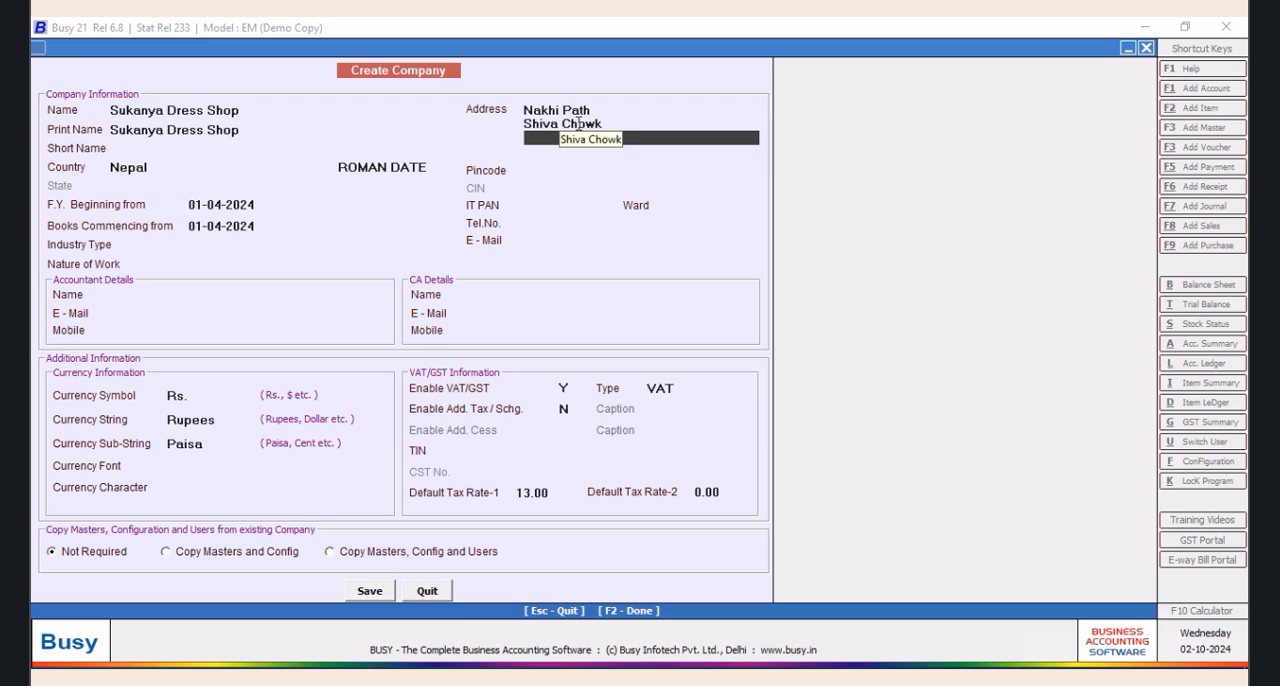
# Complete the last two lines of the company's address with the city and country
pyautogui.write('Lalith Pur')
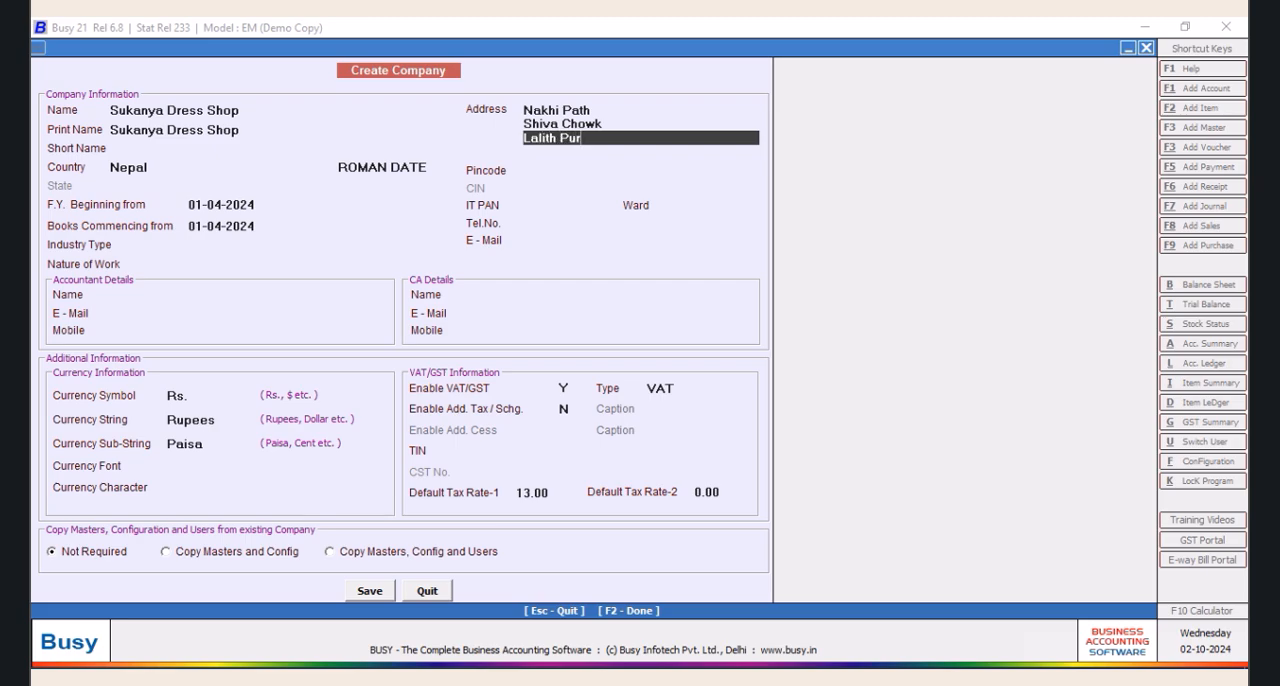
pyautogui.press('BackSpace')
pyautogui.press('BackSpace')
pyautogui.press('BackSpace')
pyautogui.press('BackSpace')
pyautogui.write('pur,KHa')
pyautogui.press('BackSpace')
pyautogui.press('BackSpace')
pyautogui.write('hatmandu')
pyautogui.press('Return')
pyautogui.write('Nepal')
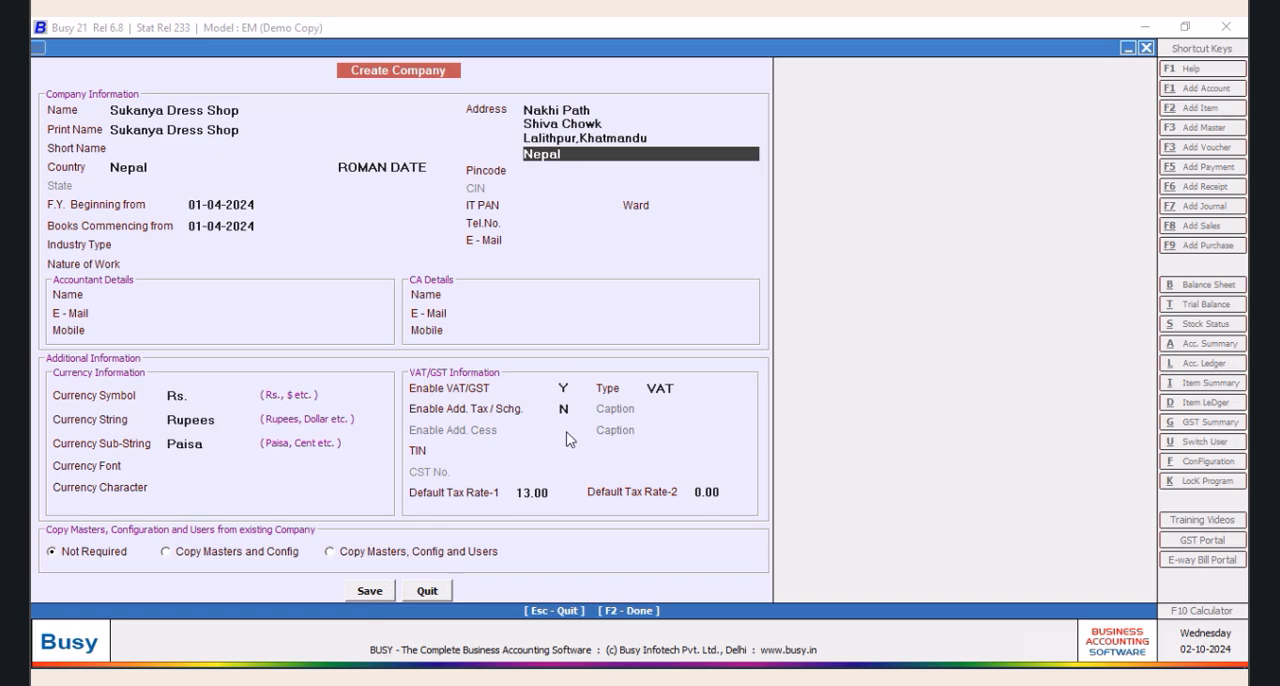
# Replace the default currency symbol of the company with the × character
pyautogui.click(503, 451)
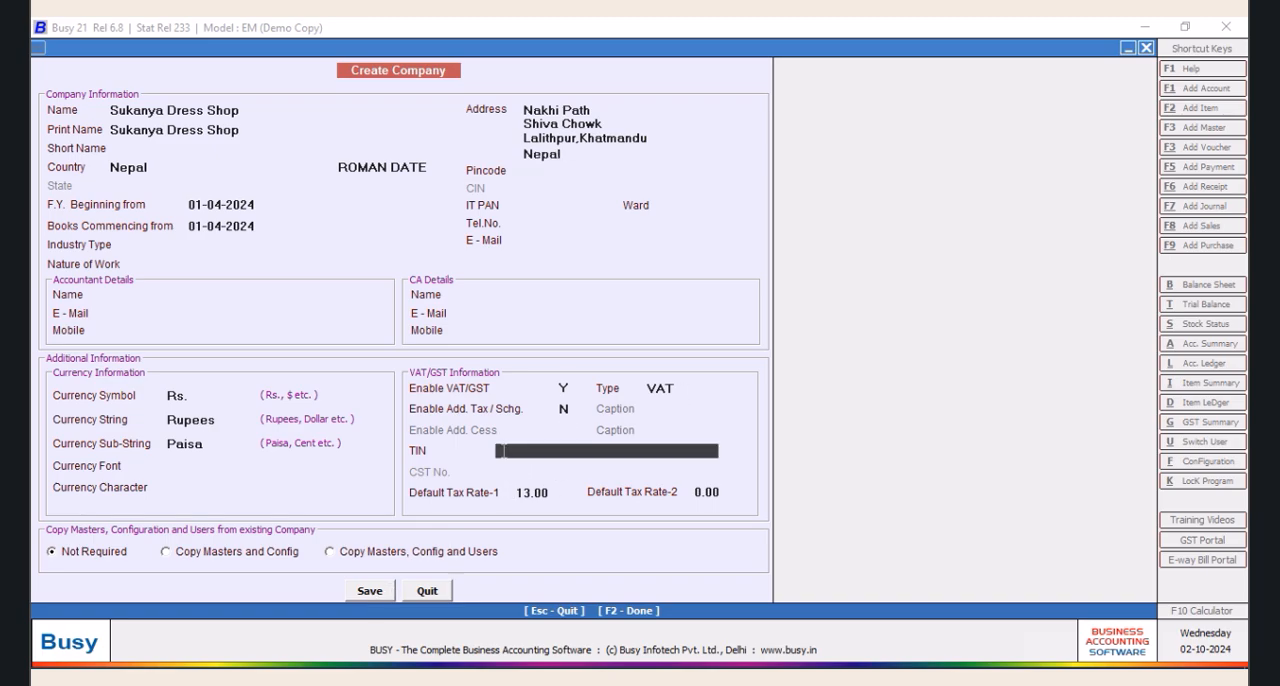
pyautogui.click(178, 396)
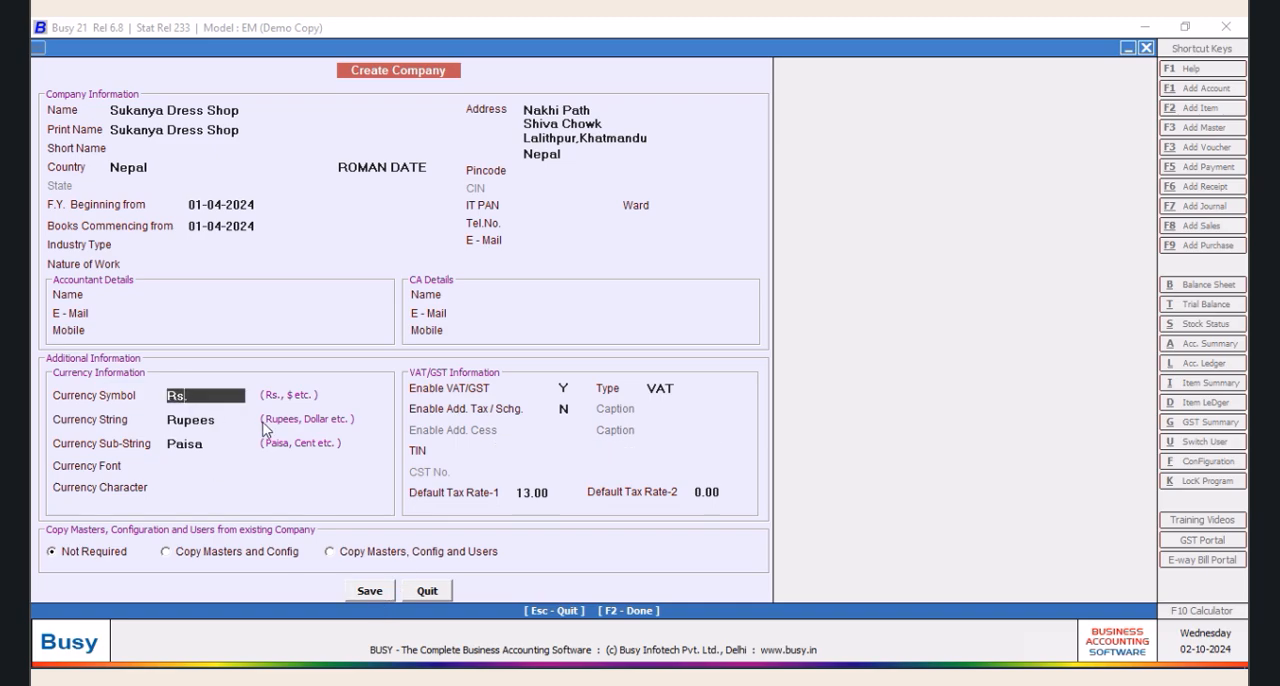
pyautogui.press('BackSpace')
pyautogui.press('BackSpace')
pyautogui.press('BackSpace')
# Set the currency string to NPR, keeping the sub-string as Paisa and leaving the currency font blank
pyautogui.click(216, 420)
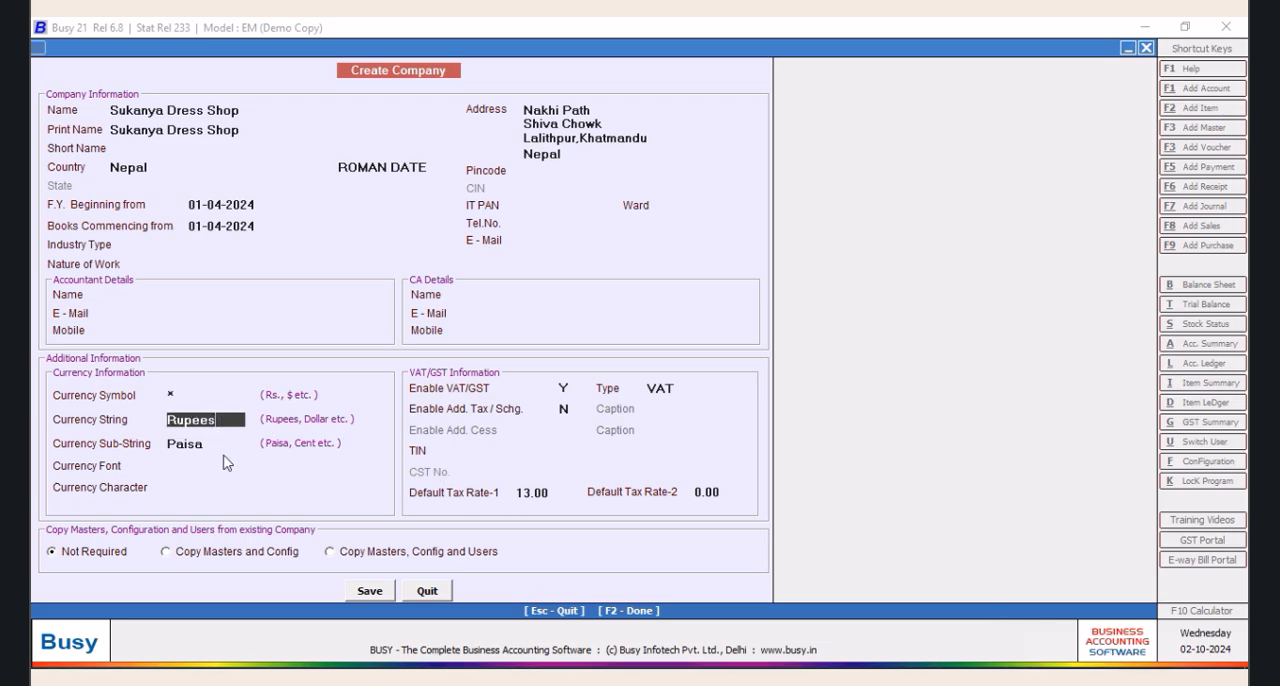
pyautogui.press('BackSpace')
pyautogui.press('BackSpace')
pyautogui.press('BackSpace')
pyautogui.press('BackSpace')
pyautogui.press('BackSpace')
pyautogui.press('BackSpace')
pyautogui.write('NPR')
pyautogui.press('Return')
pyautogui.press('Return')
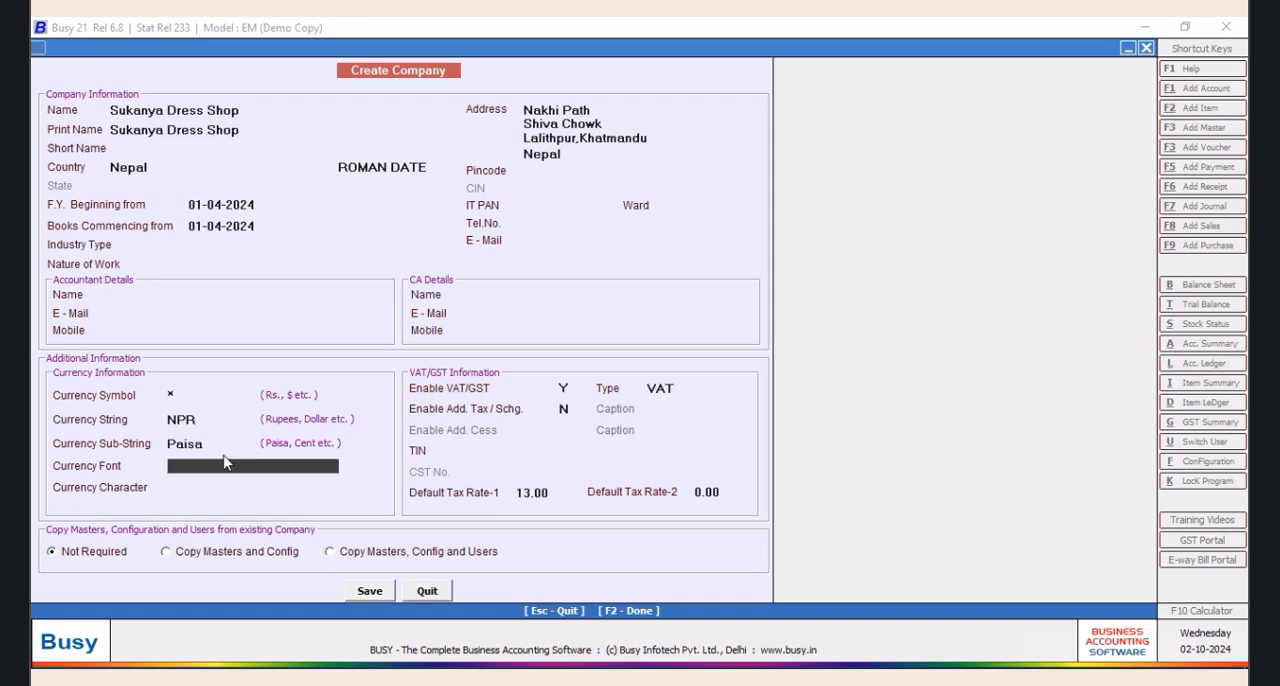
pyautogui.press('Return')
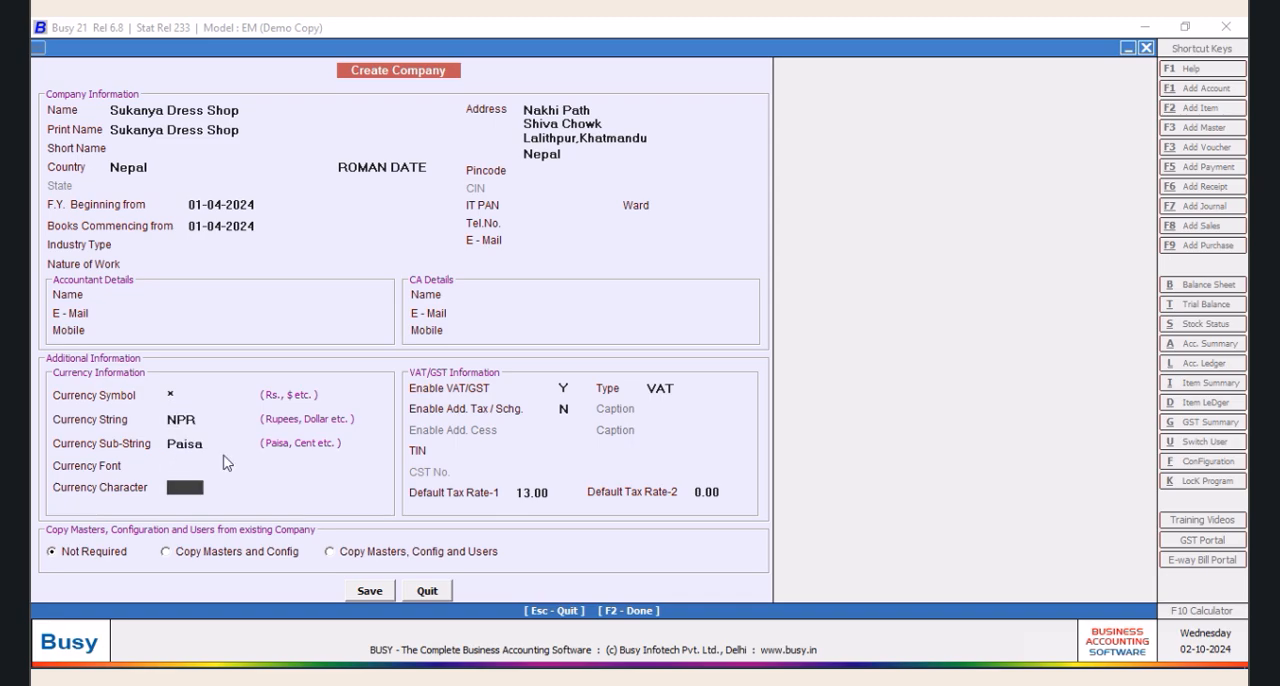
pyautogui.write('R')
pyautogui.press('BackSpace')
pyautogui.click(122, 652)
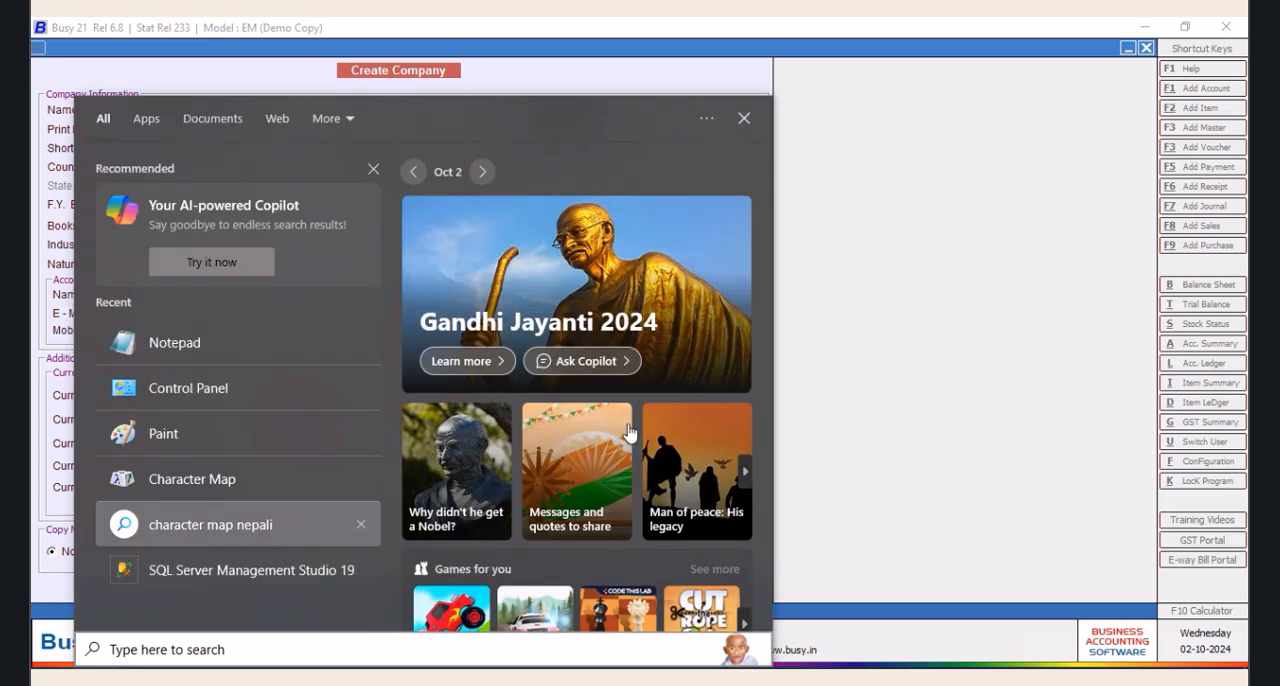
pyautogui.press('Escape')
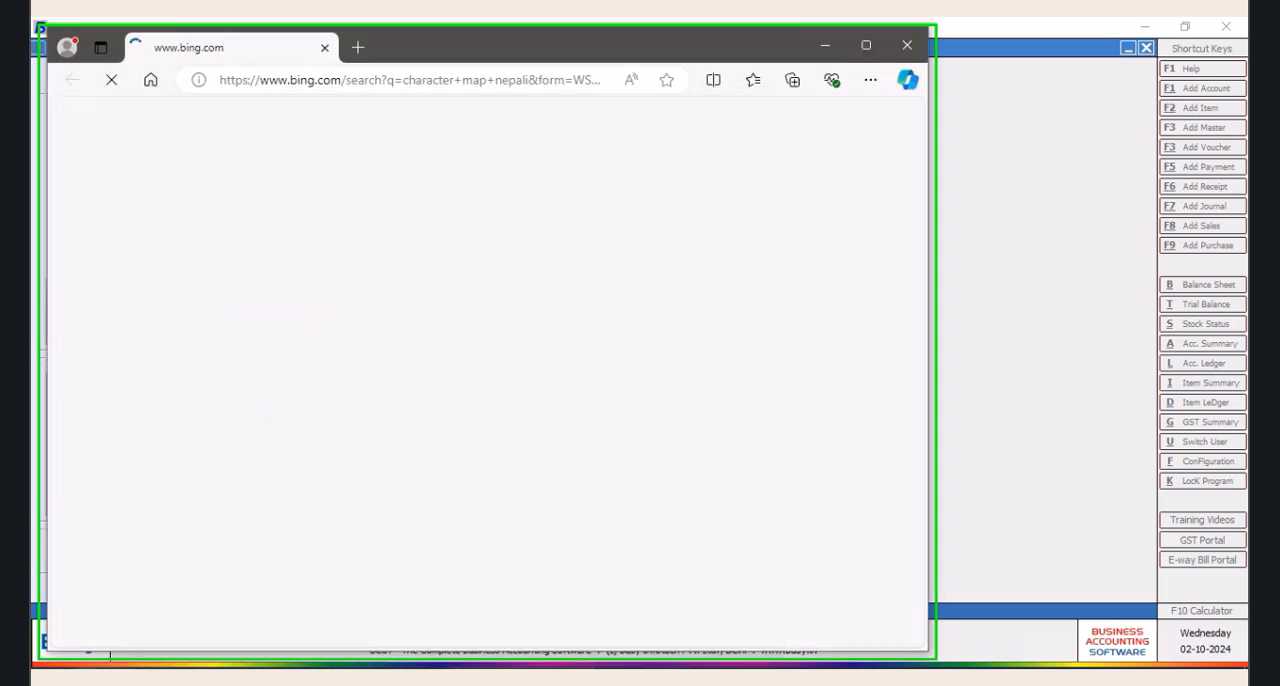
pyautogui.click(125, 677)
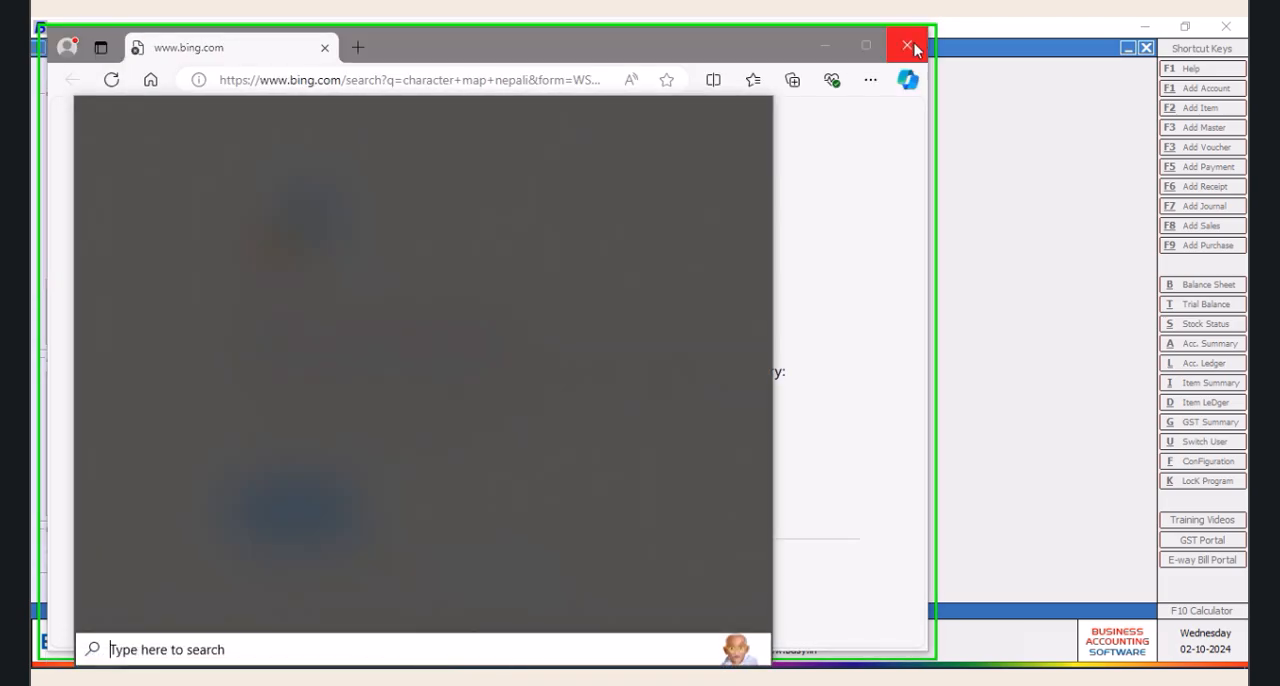
pyautogui.click(906, 45)
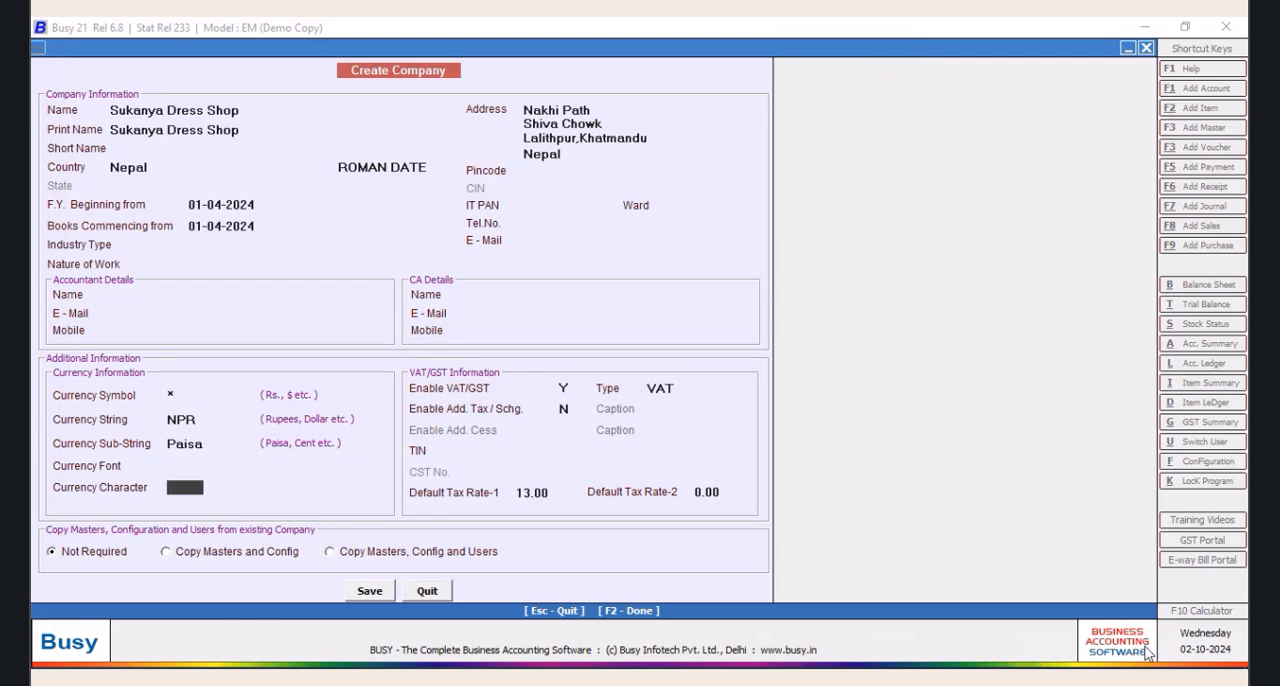
# Try to save the new company's details
pyautogui.click(366, 594)
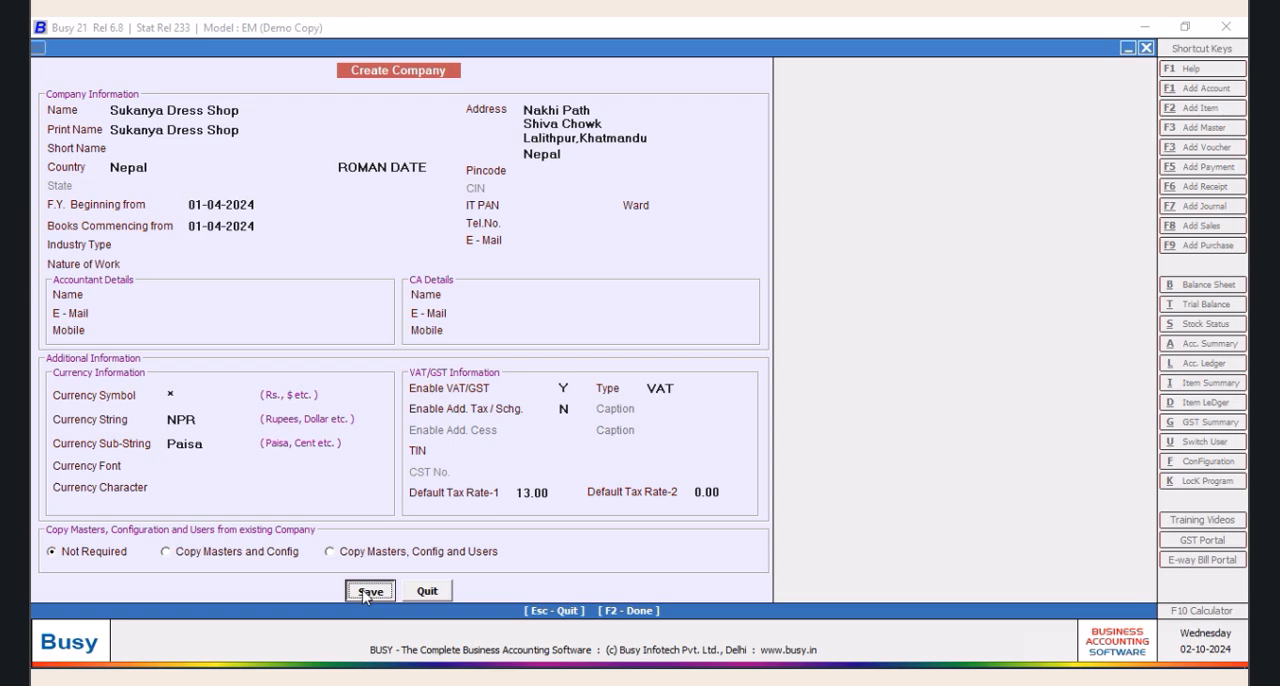
pyautogui.click(356, 591)
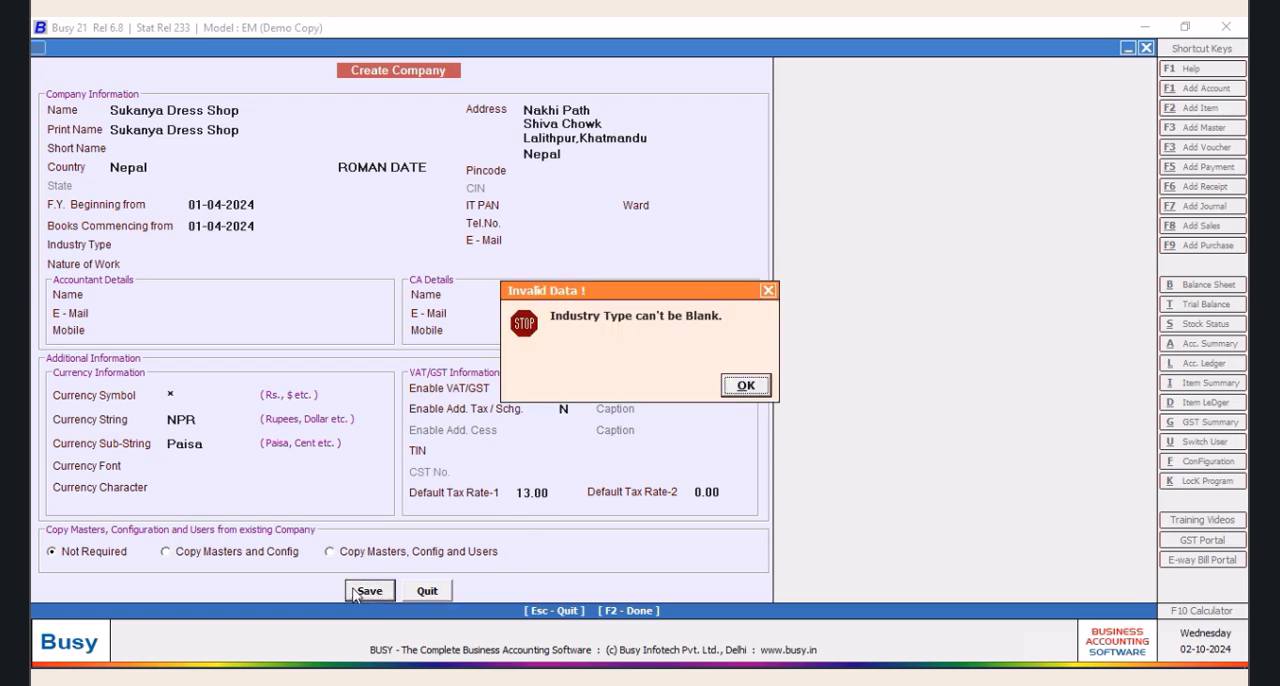
pyautogui.click(744, 384)
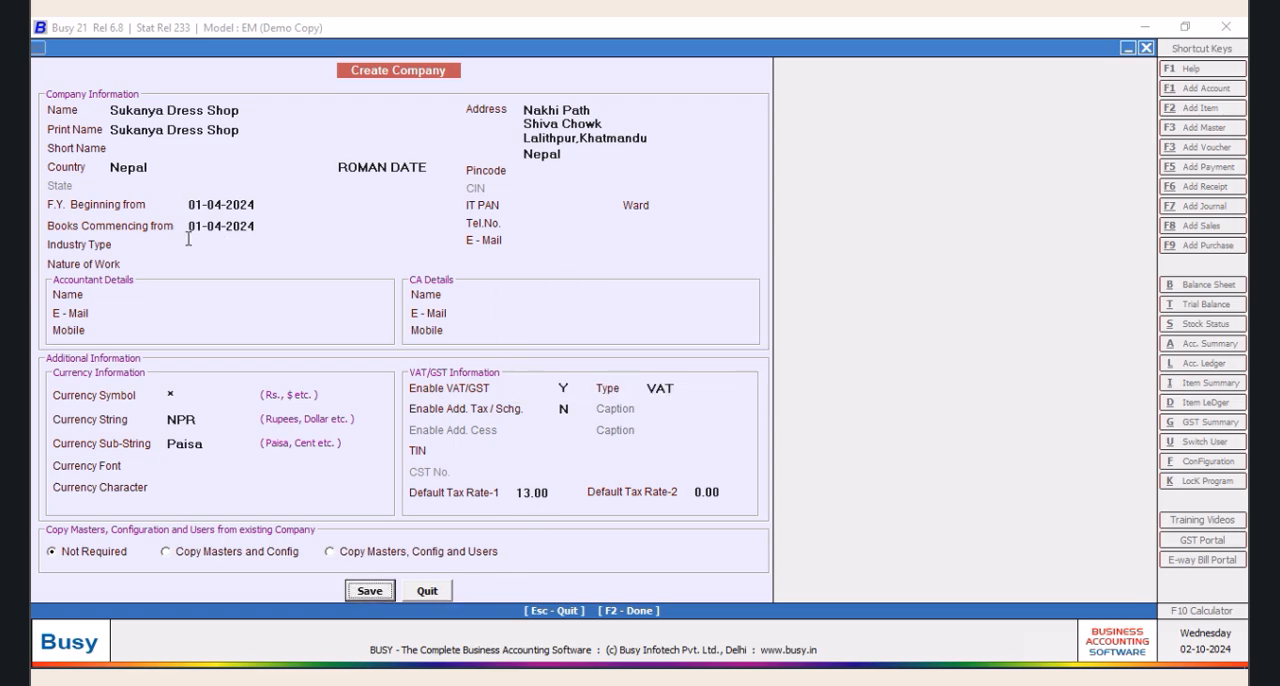
# Set both the company's industry type and its nature of work to Others
pyautogui.click(198, 241)
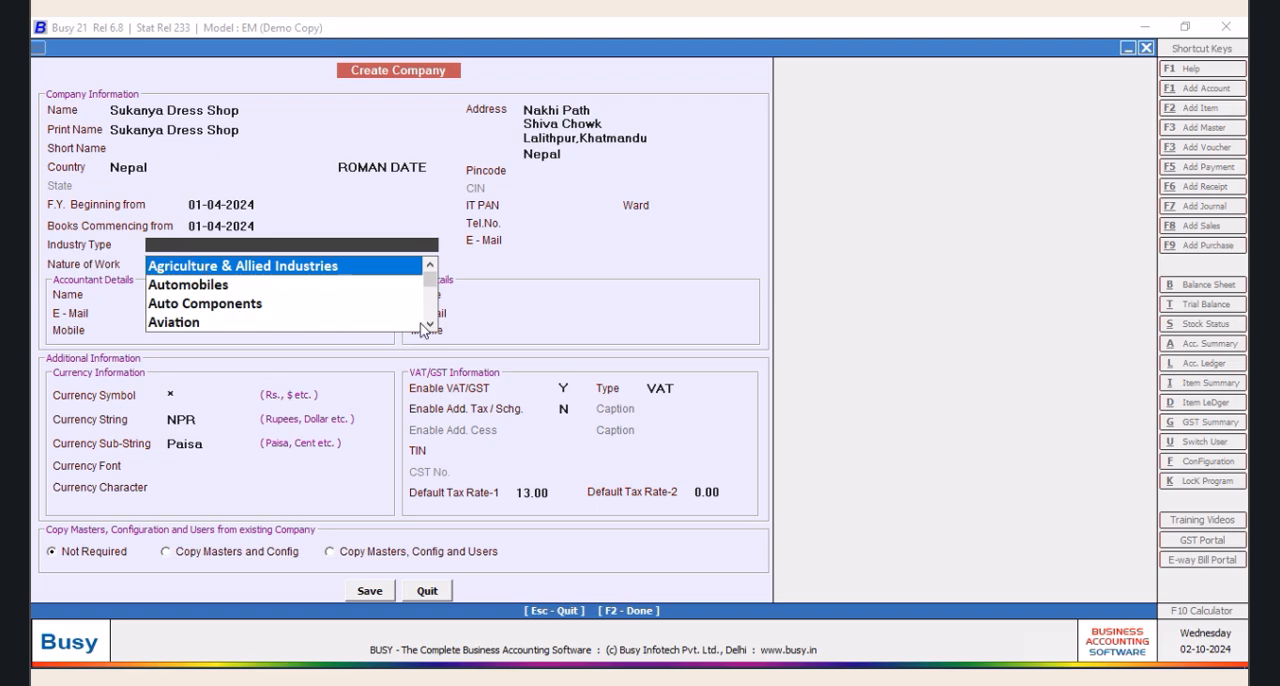
pyautogui.scroll(-2, 421, 329)
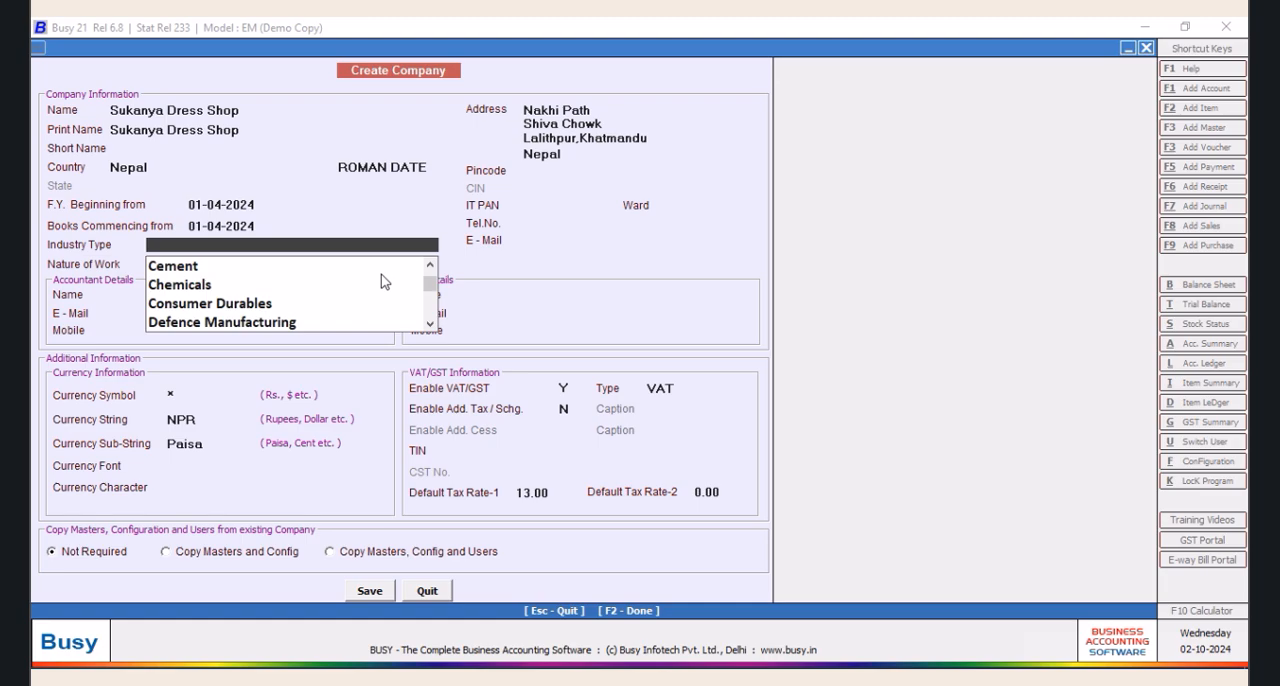
pyautogui.write('-')
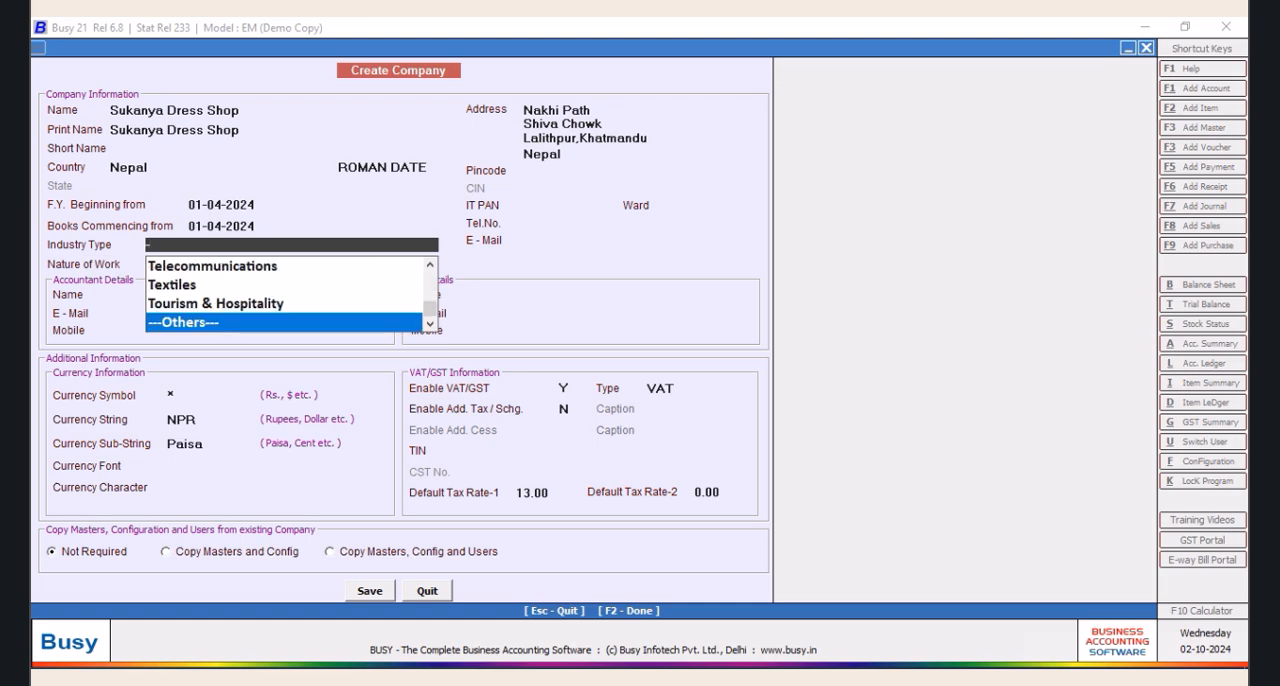
pyautogui.press('Return')
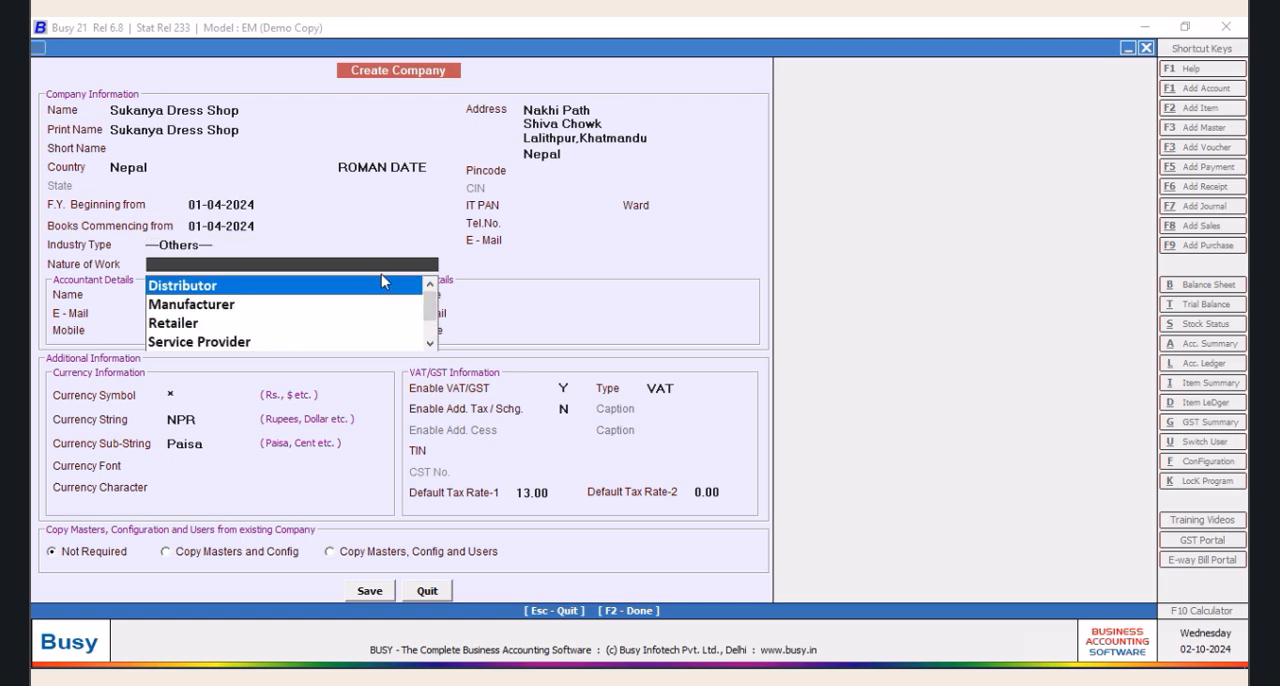
pyautogui.write('-')
pyautogui.press('Return')
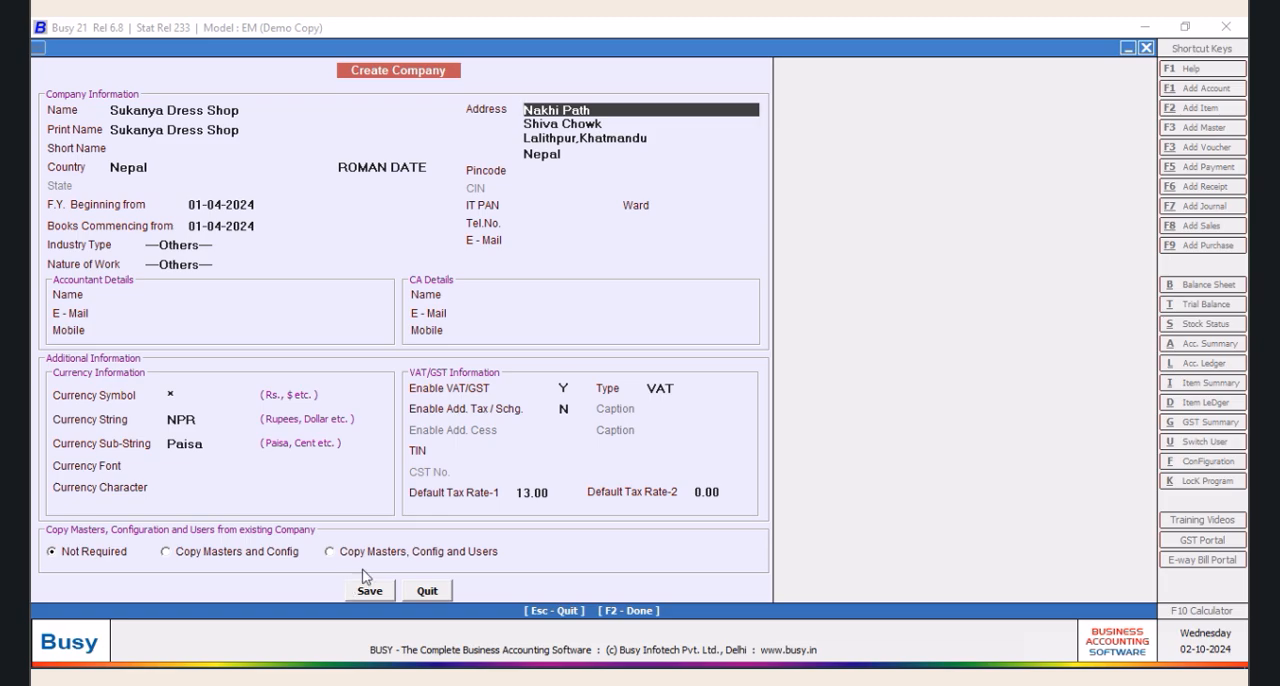
# Enter the company's postal code and save the company information
pyautogui.click(559, 173)
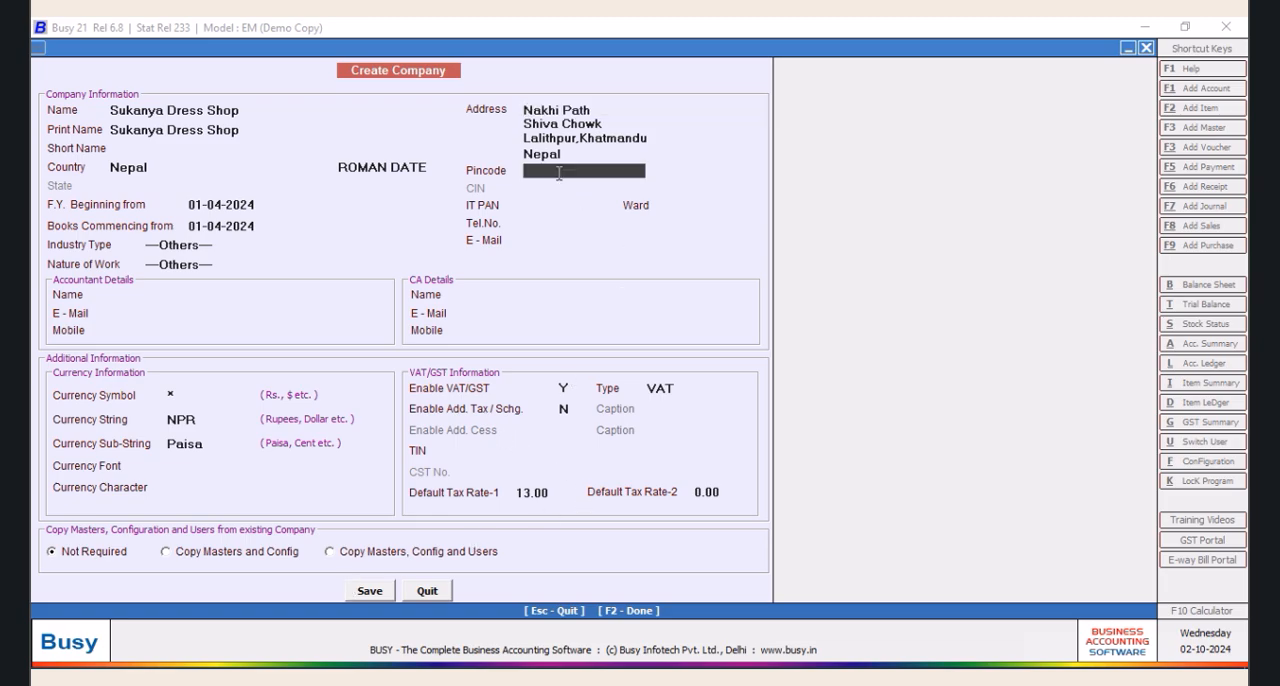
pyautogui.write('44600')
pyautogui.click(367, 591)
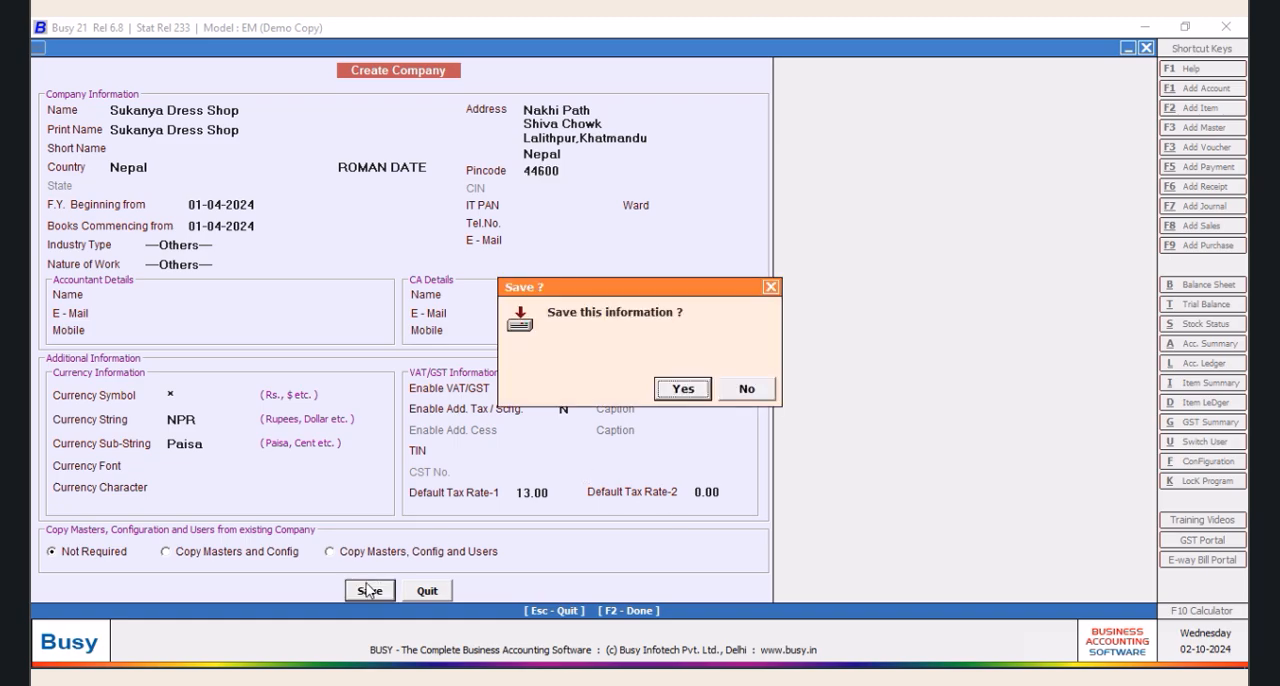
pyautogui.click(679, 391)
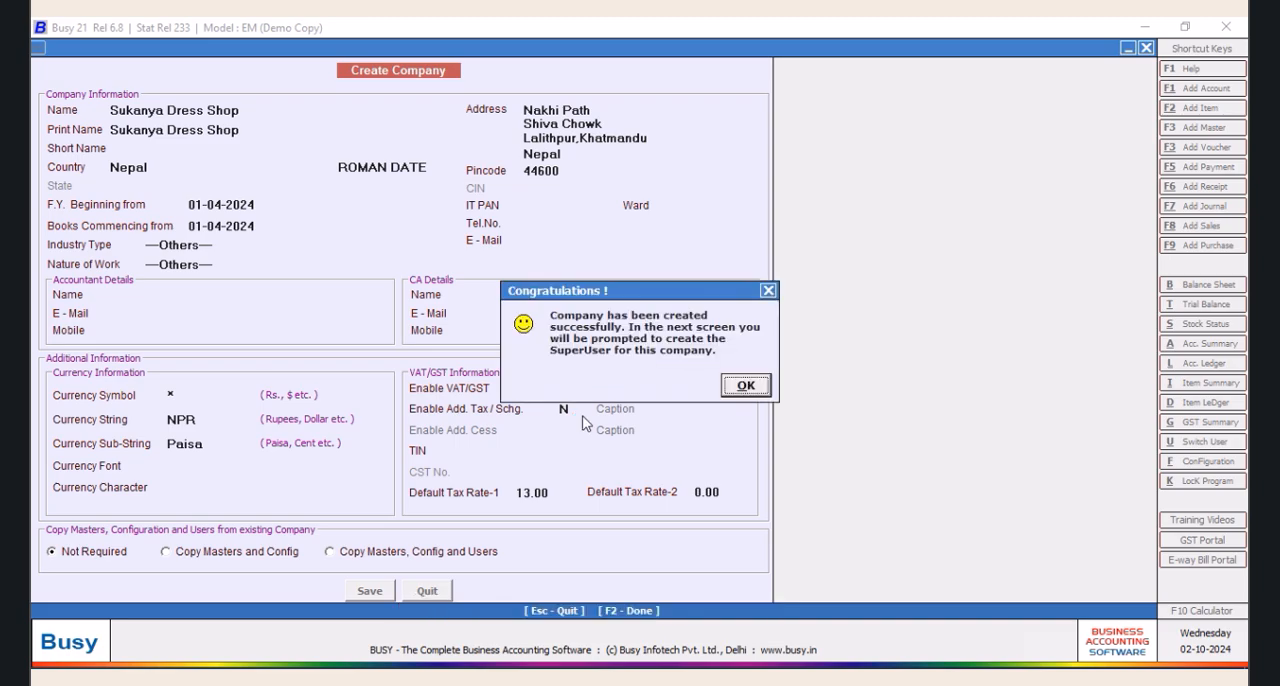
# Finish creating the company with User Authentication Required kept at N
pyautogui.click(746, 387)
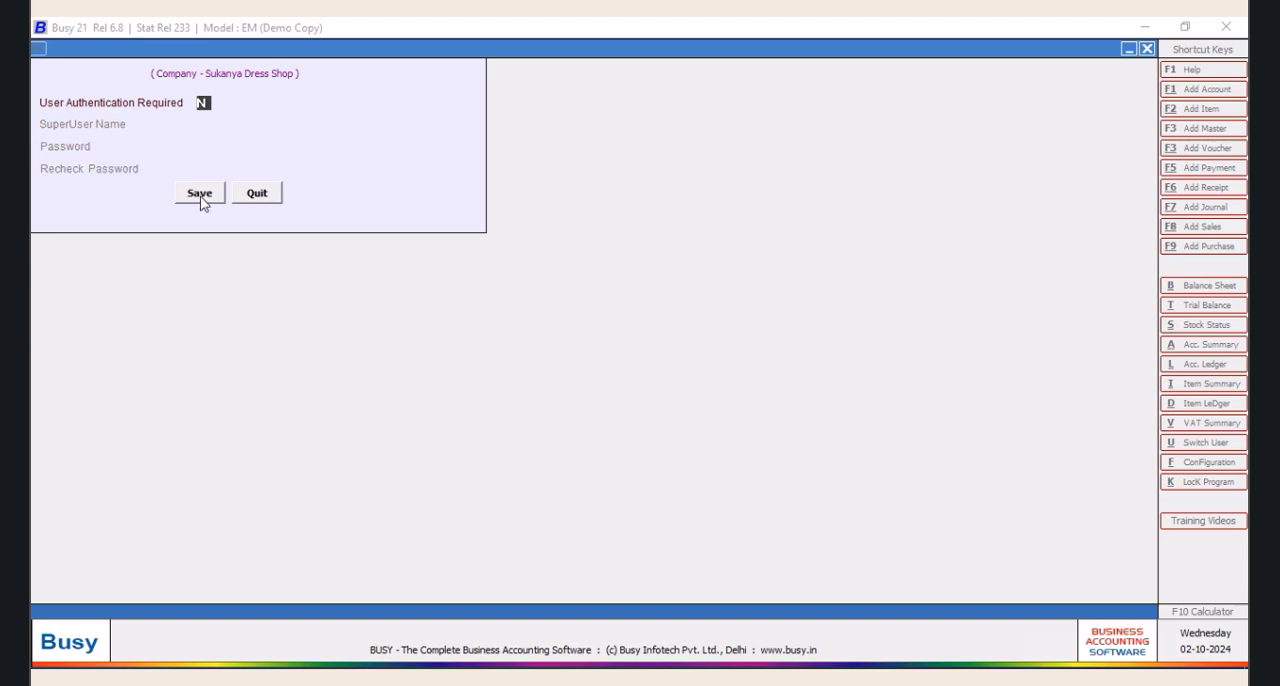
pyautogui.click(200, 194)
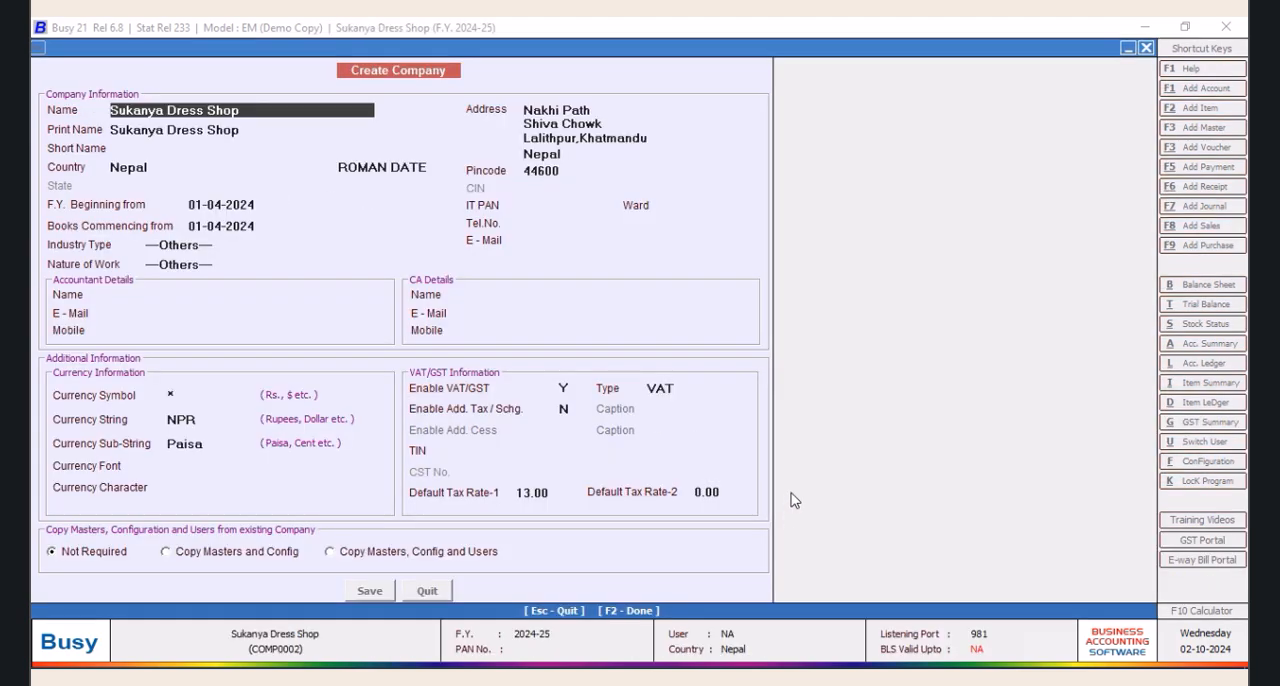
pyautogui.click(177, 568)
# In the inventory features, enable Maintain Images/Notes with Masters/Vouchers and turn on Maintain Image with Item Master
pyautogui.click(130, 48)
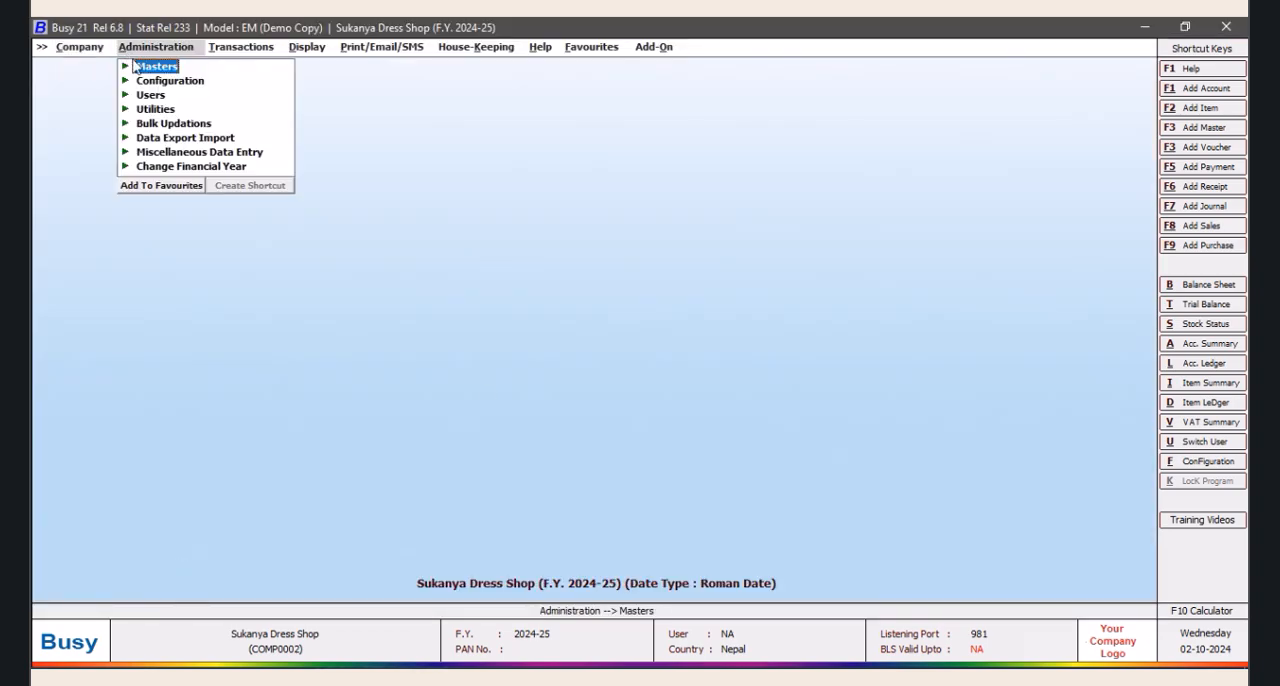
pyautogui.click(150, 67)
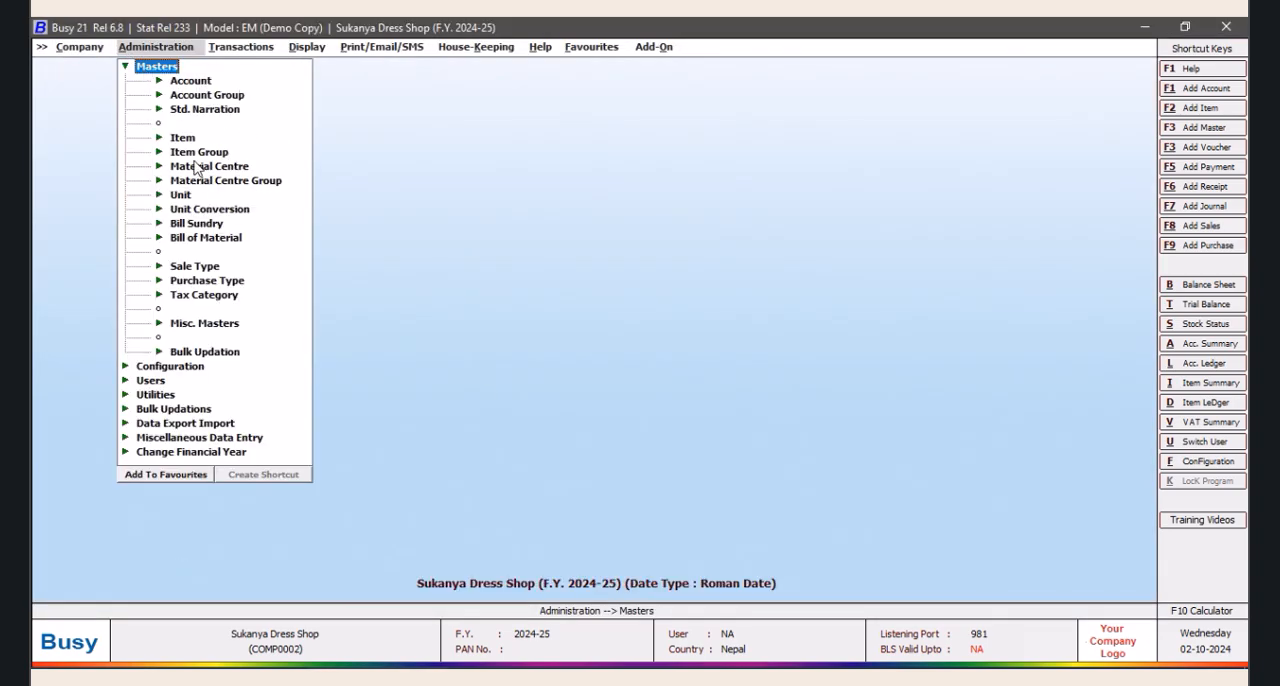
pyautogui.click(125, 67)
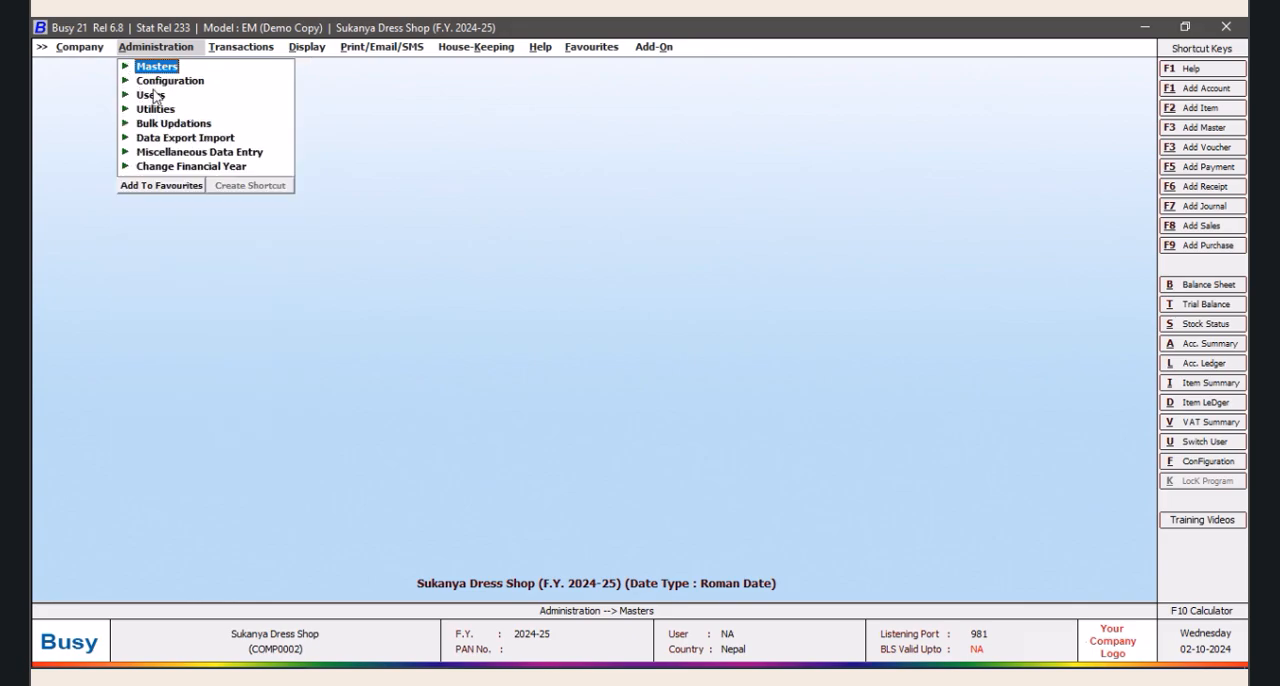
pyautogui.click(163, 84)
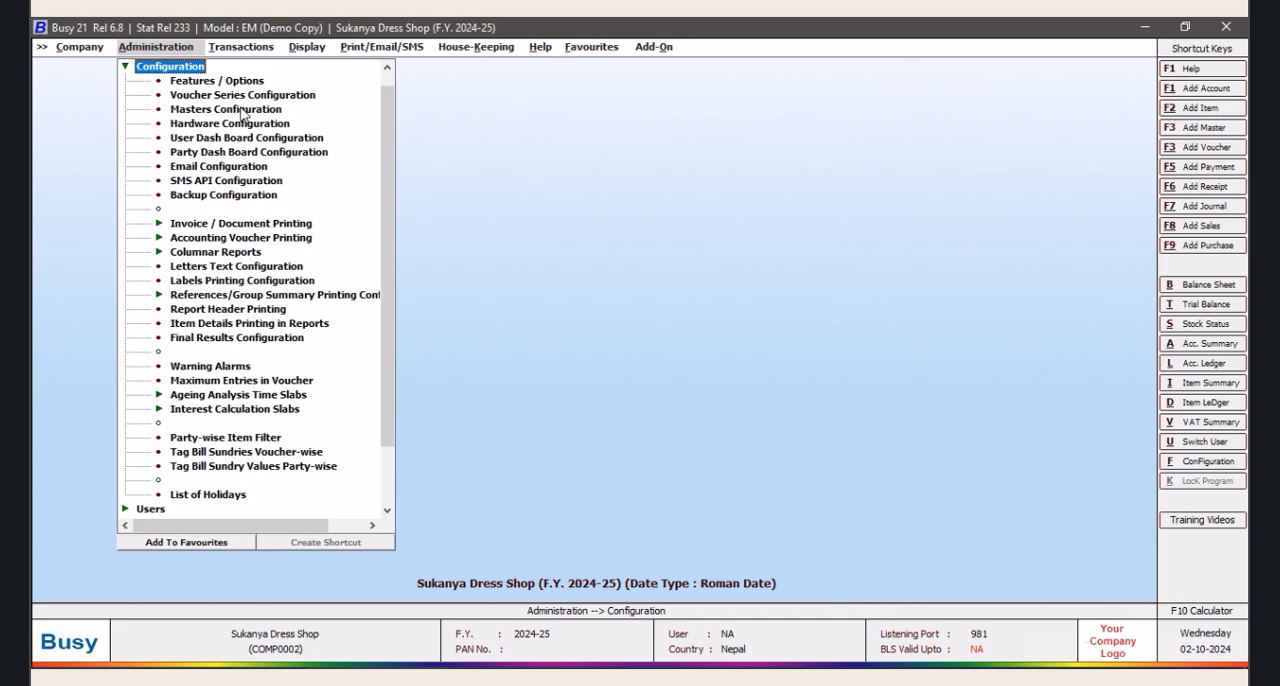
pyautogui.click(228, 82)
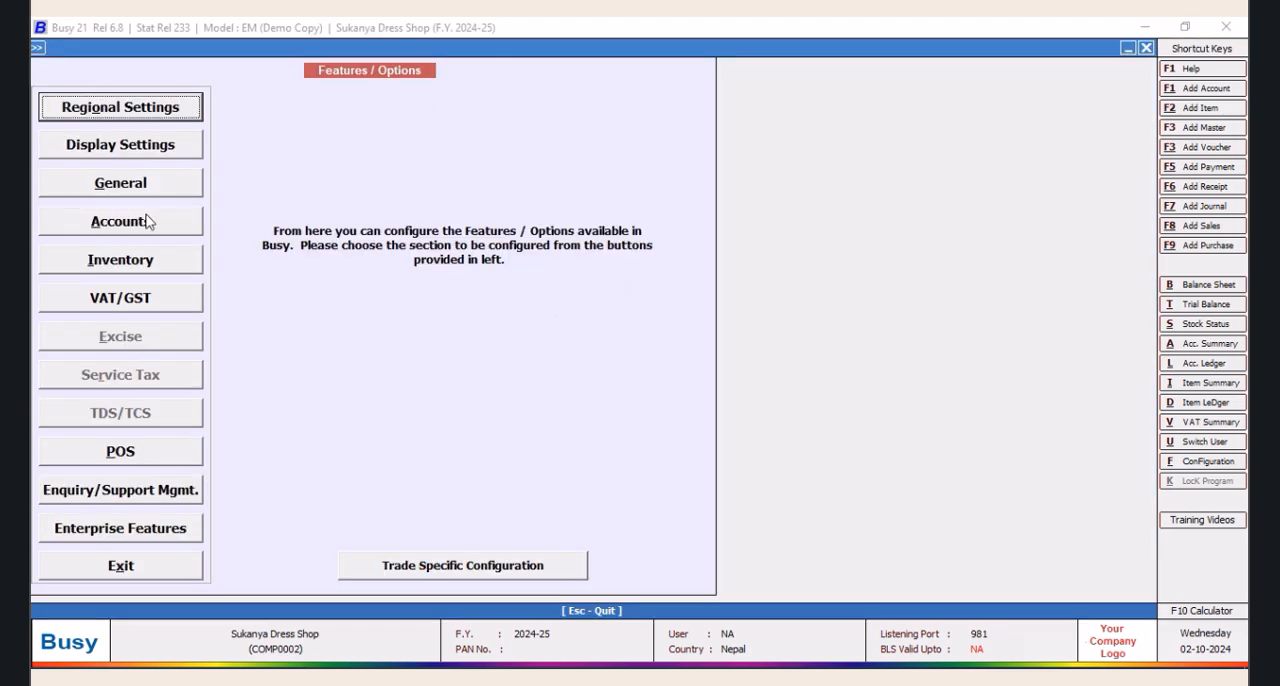
pyautogui.click(120, 258)
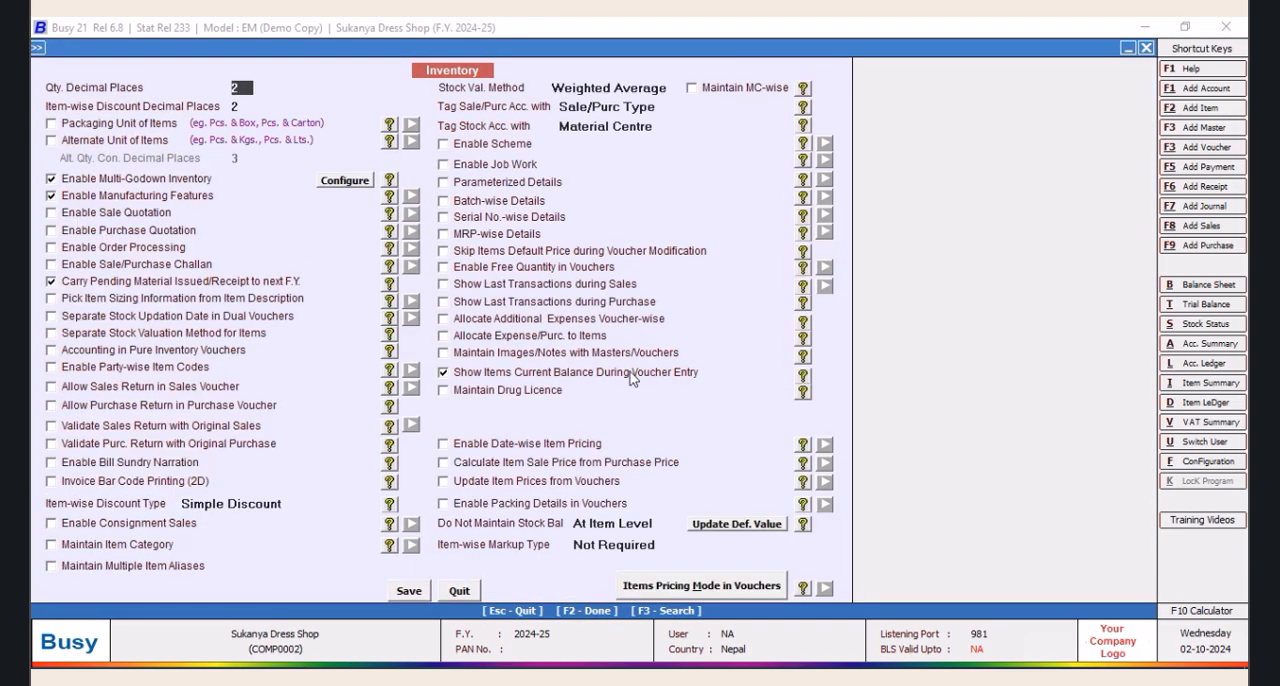
pyautogui.click(452, 354)
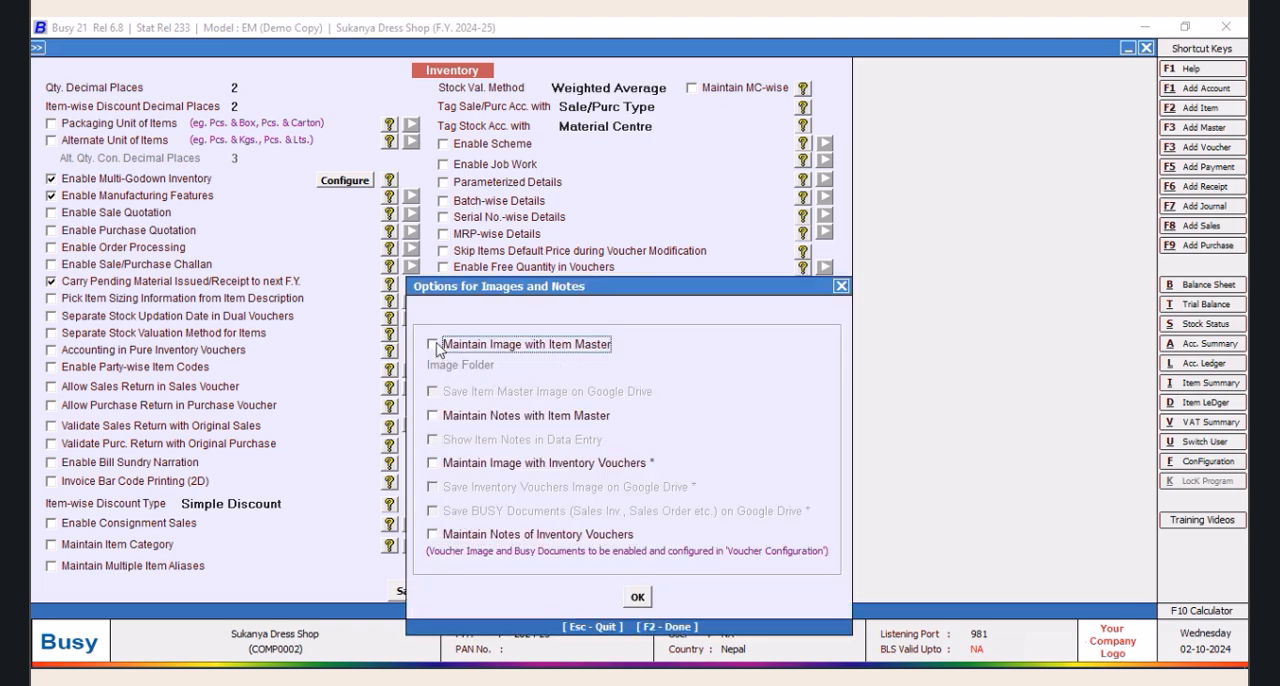
pyautogui.click(433, 345)
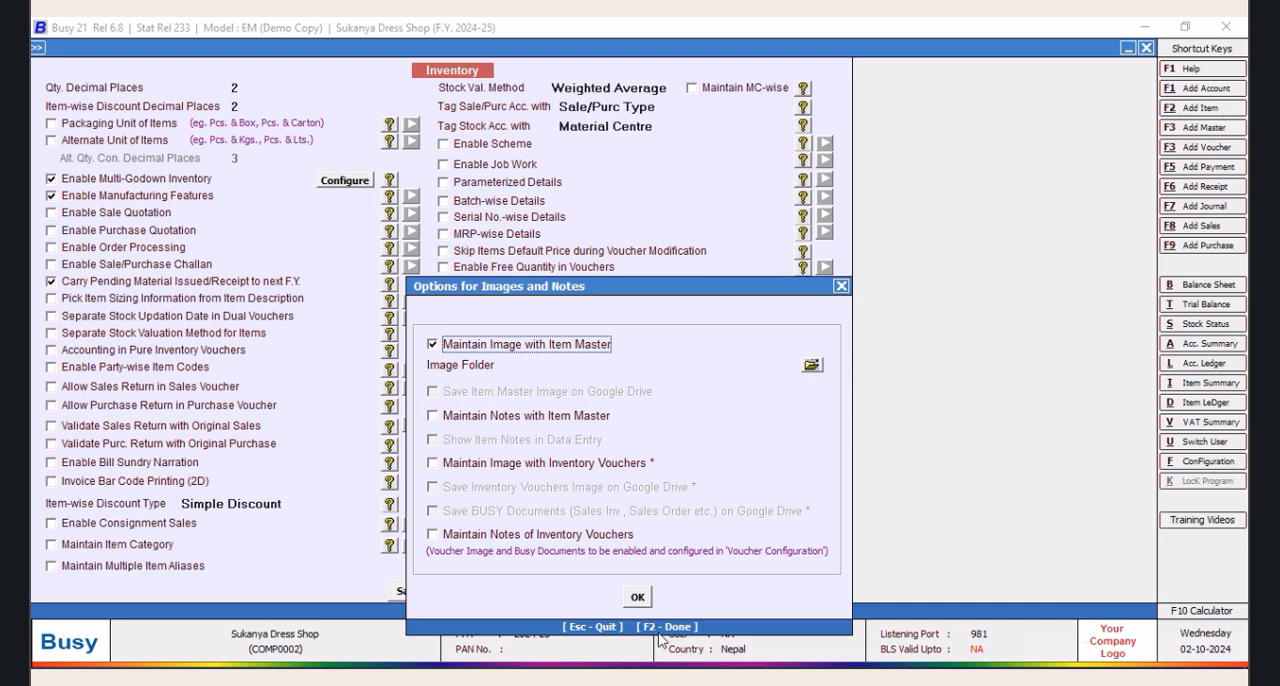
# Switch to the Windows desktop and move the nepal folder to the windows (E:) drive
pyautogui.rightClick(810, 676)
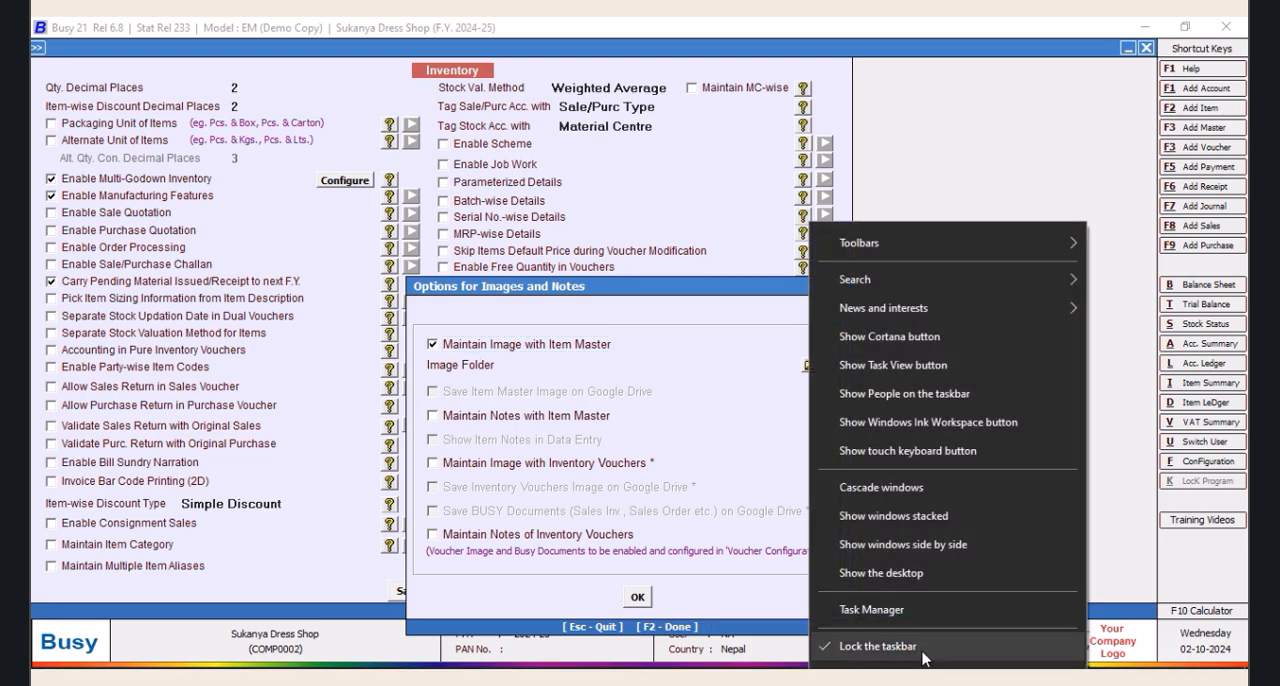
pyautogui.click(880, 573)
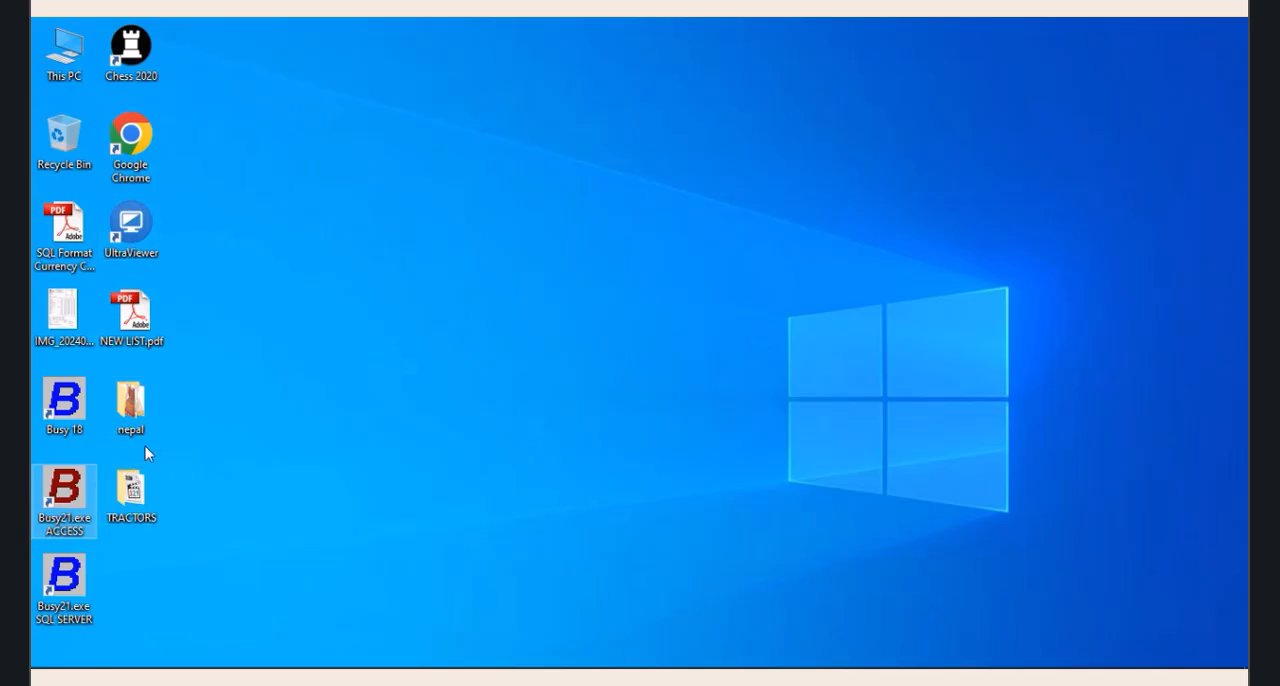
pyautogui.rightClick(135, 408)
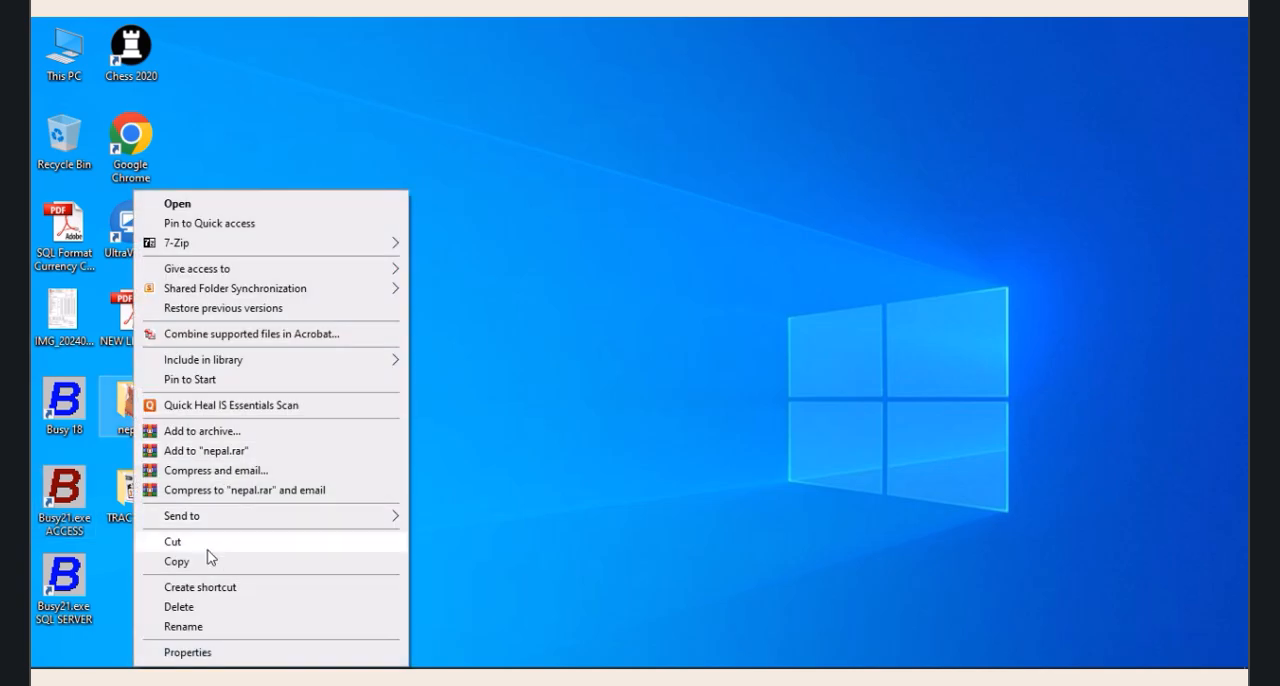
pyautogui.click(171, 543)
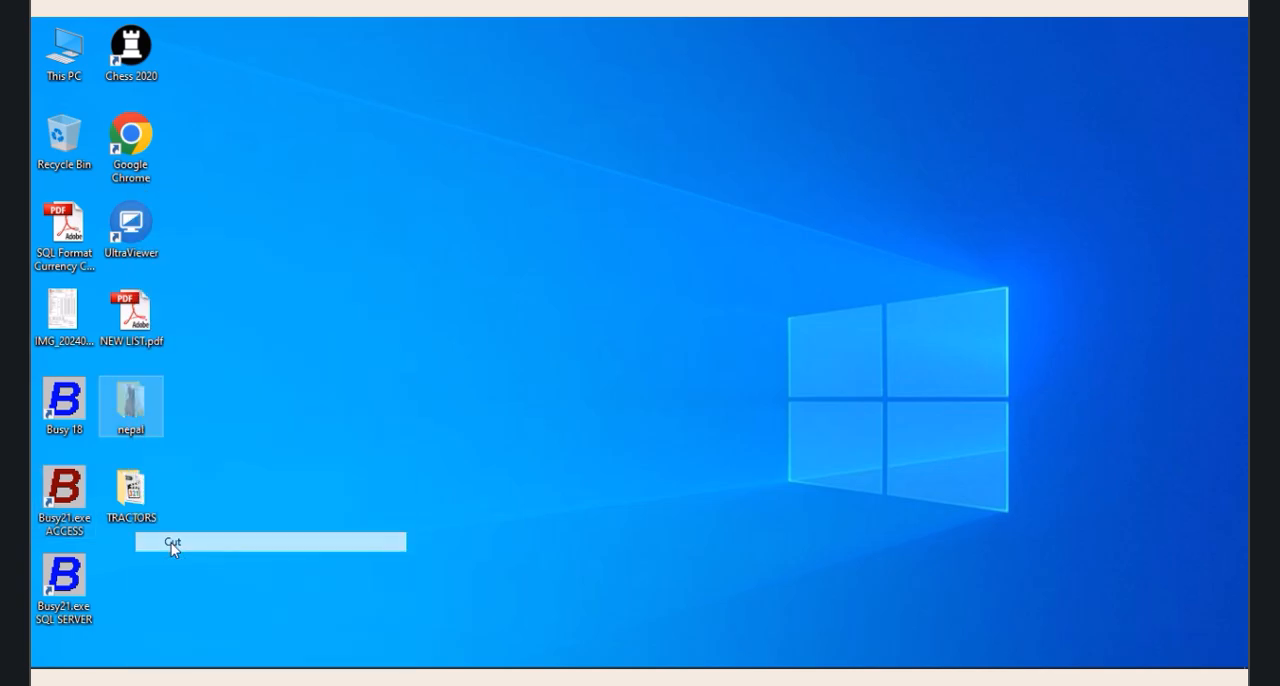
pyautogui.doubleClick(64, 50)
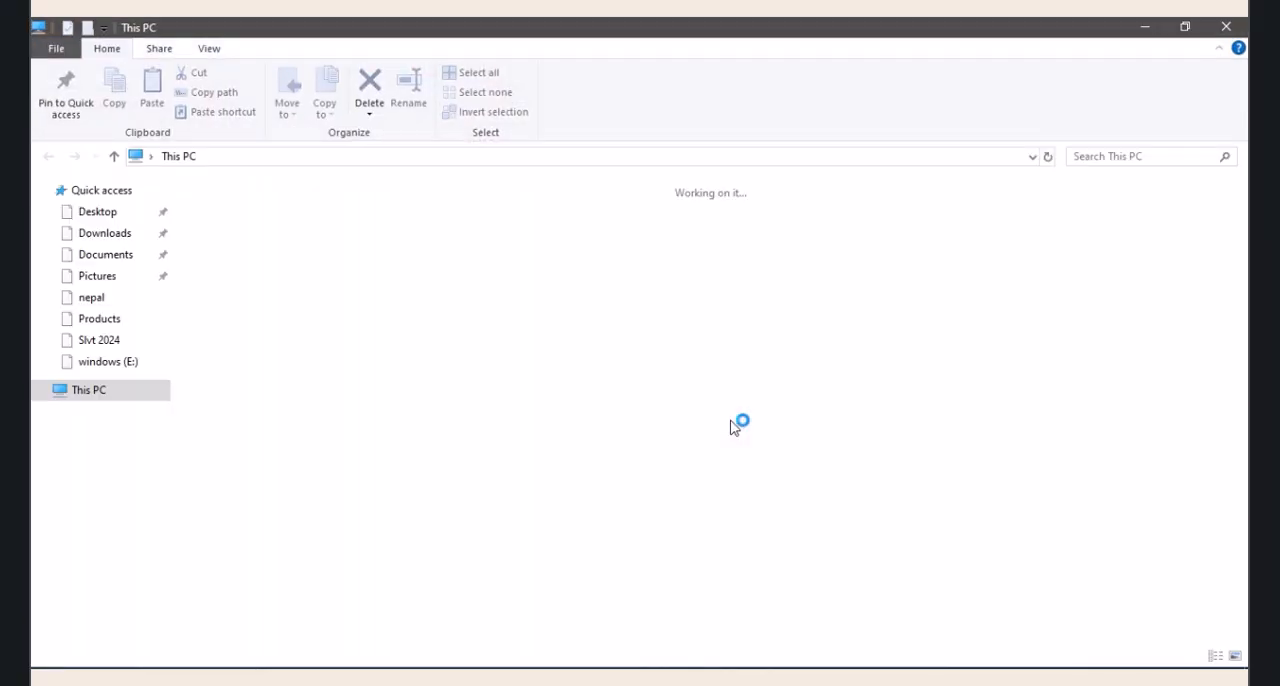
pyautogui.doubleClick(740, 360)
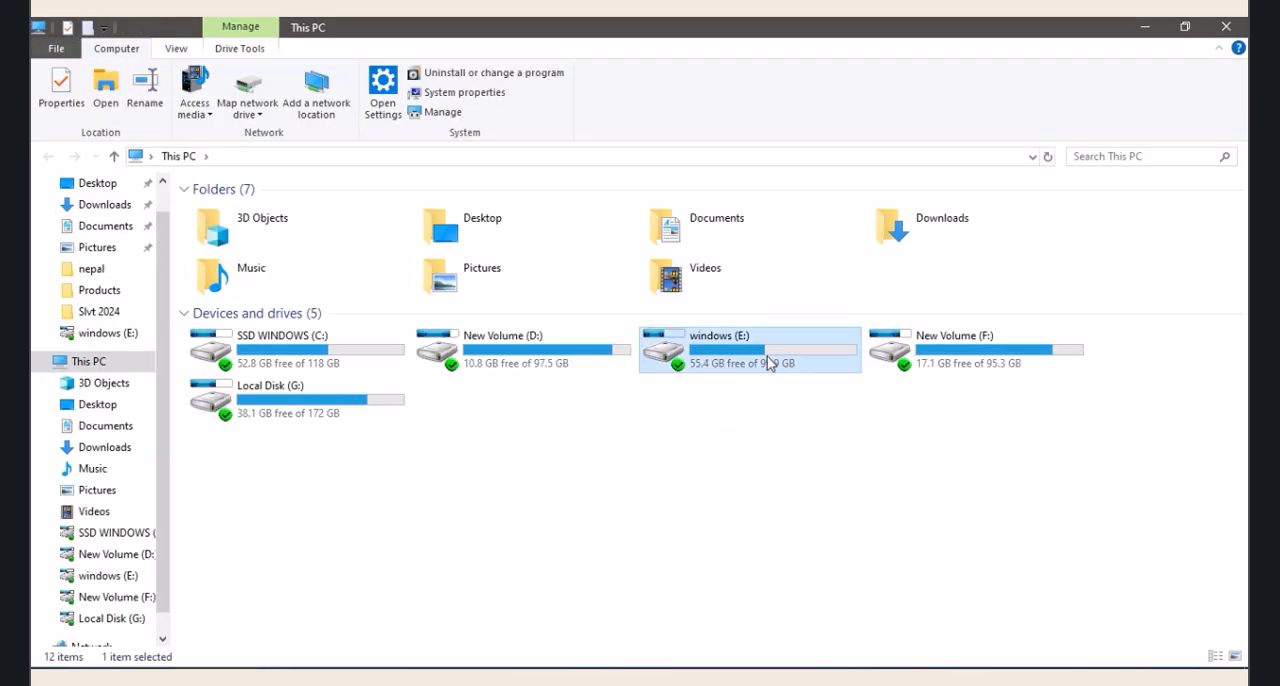
pyautogui.rightClick(1006, 456)
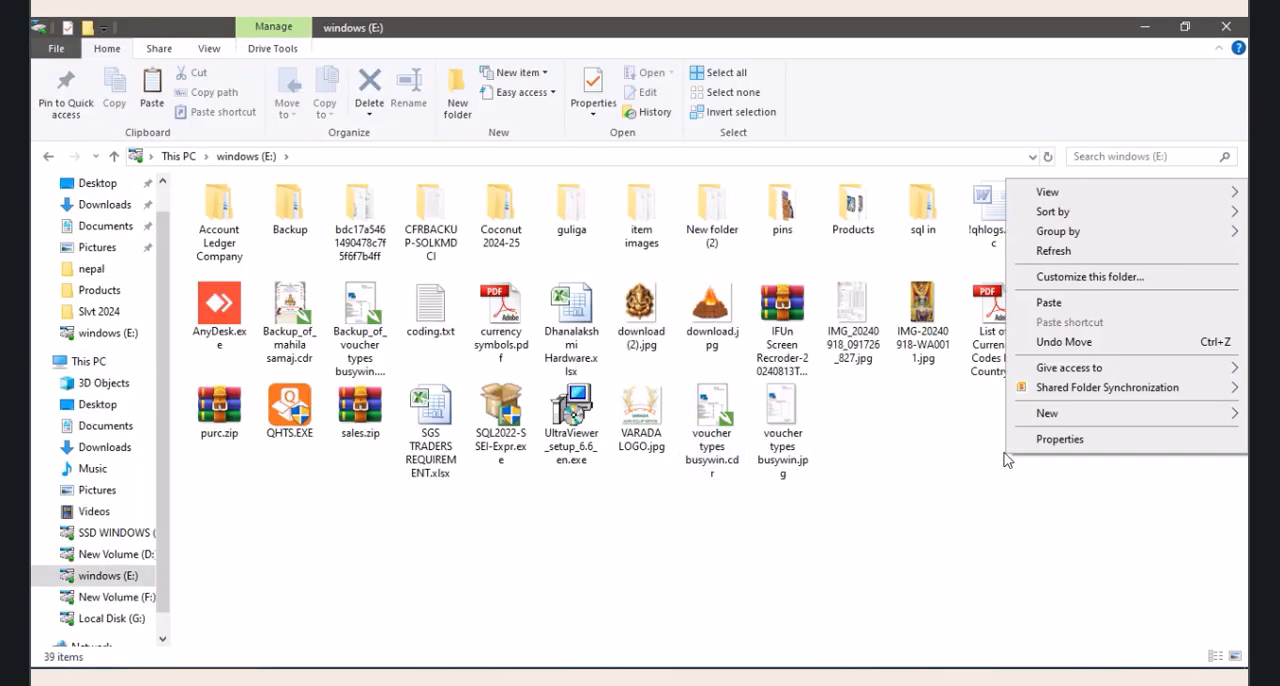
pyautogui.click(1049, 302)
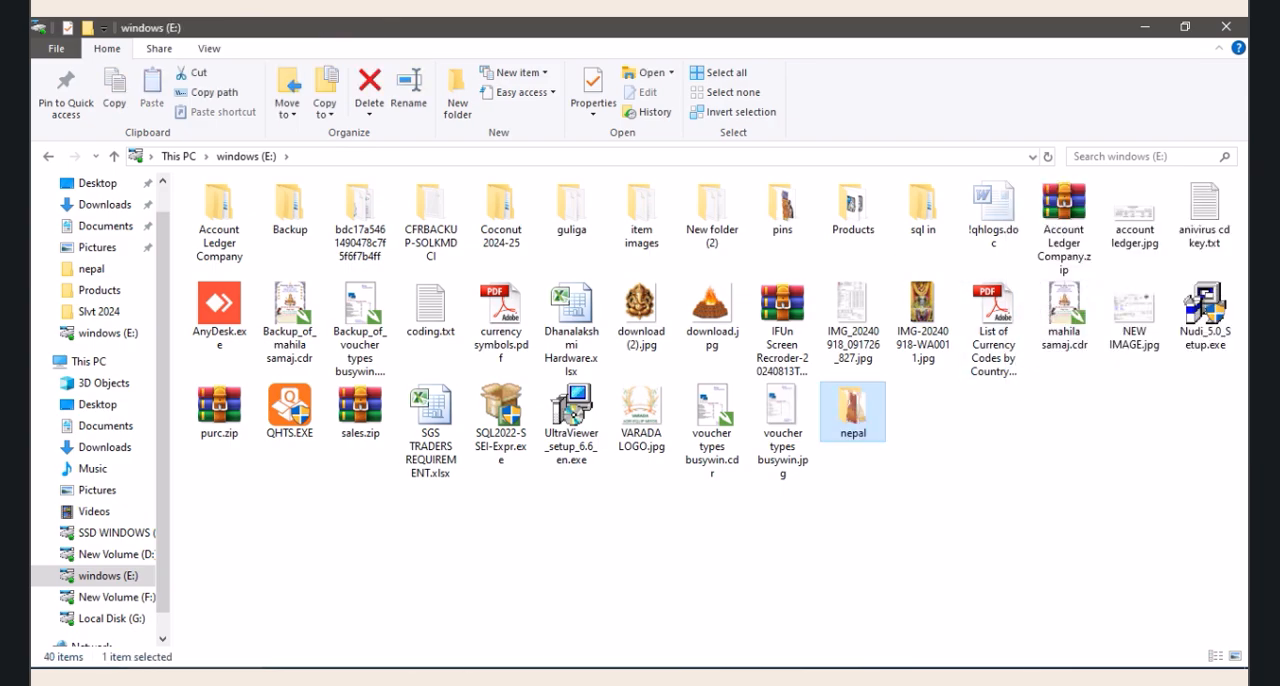
# Switch back to Busy, set the item image folder to E:\nepal, and save the inventory configuration
pyautogui.hotkey('alt', 'Tab')
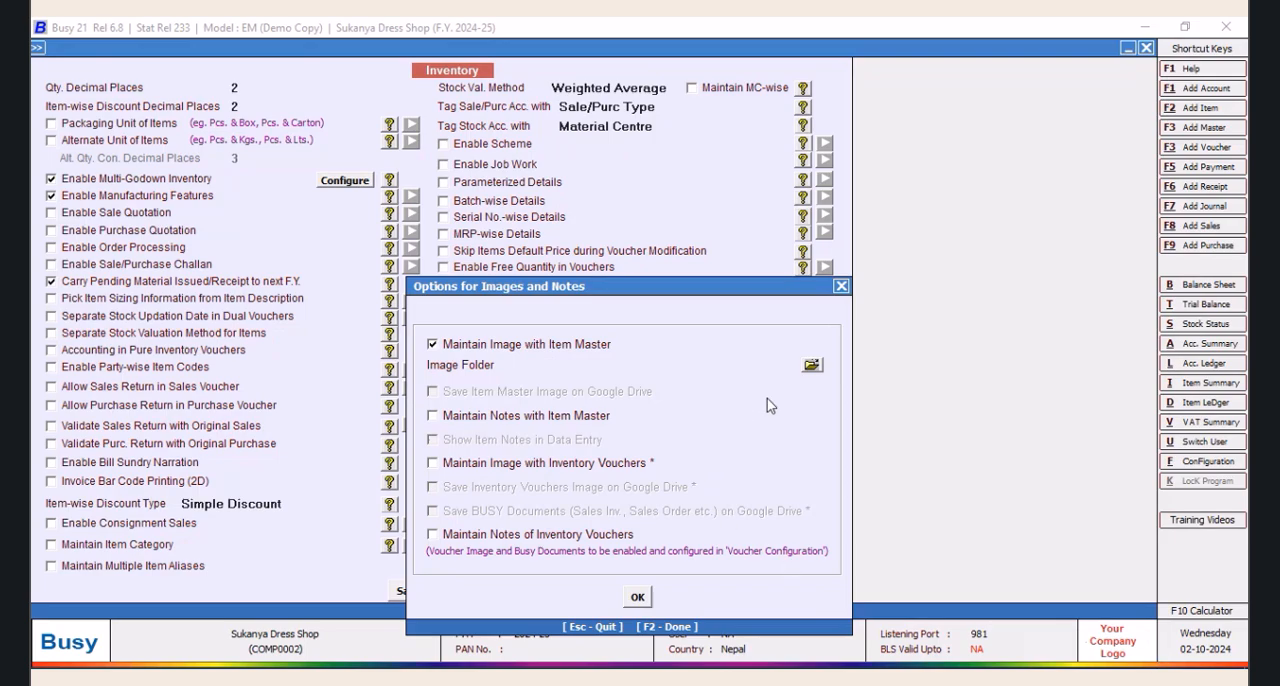
pyautogui.click(811, 365)
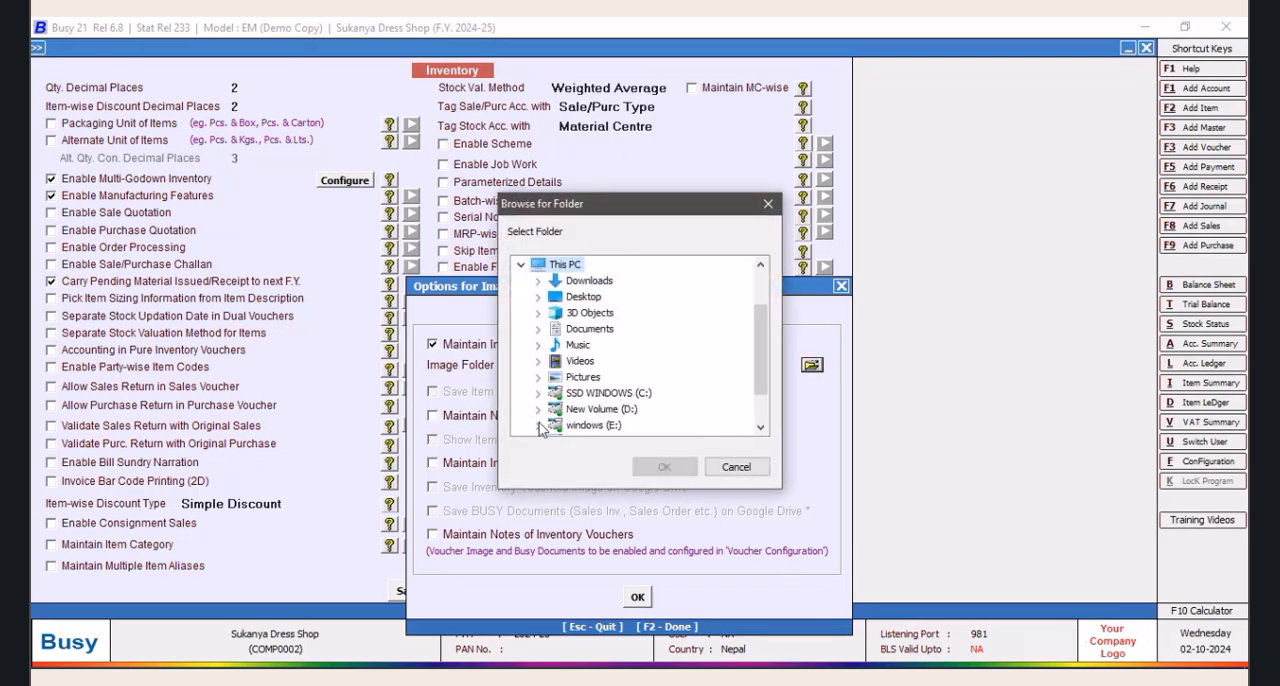
pyautogui.click(539, 426)
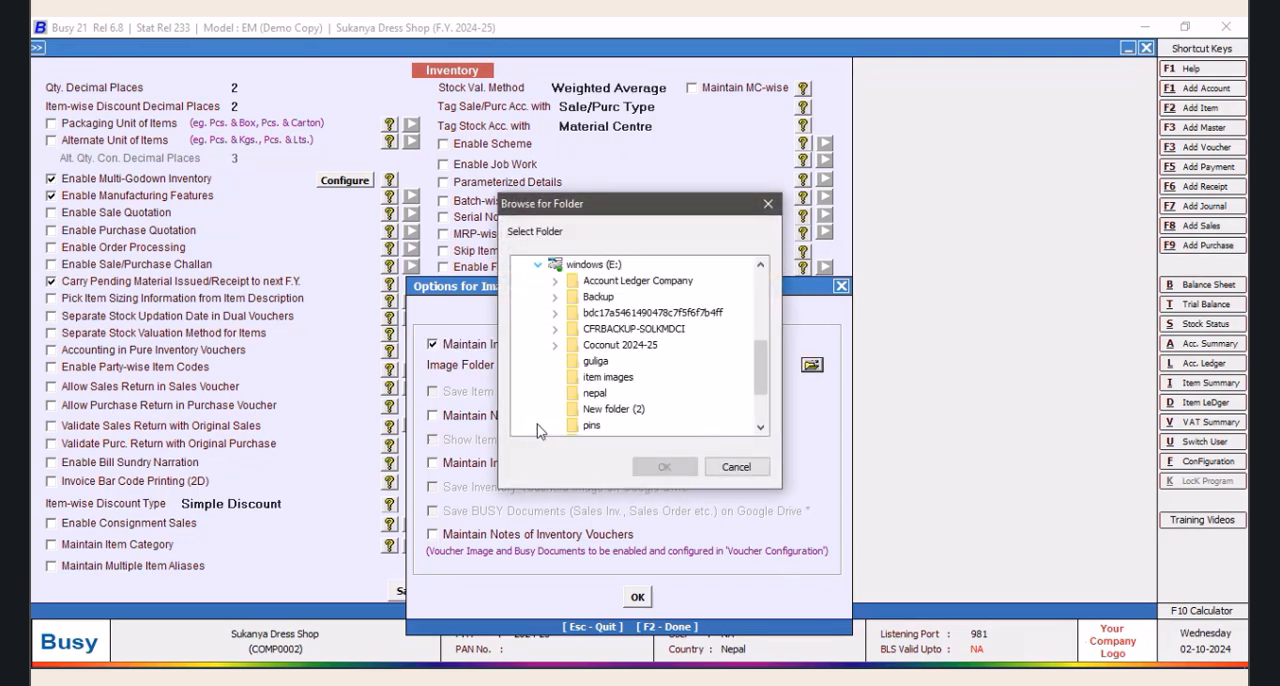
pyautogui.click(761, 430)
pyautogui.click(761, 430)
pyautogui.click(761, 430)
pyautogui.click(761, 430)
pyautogui.click(761, 430)
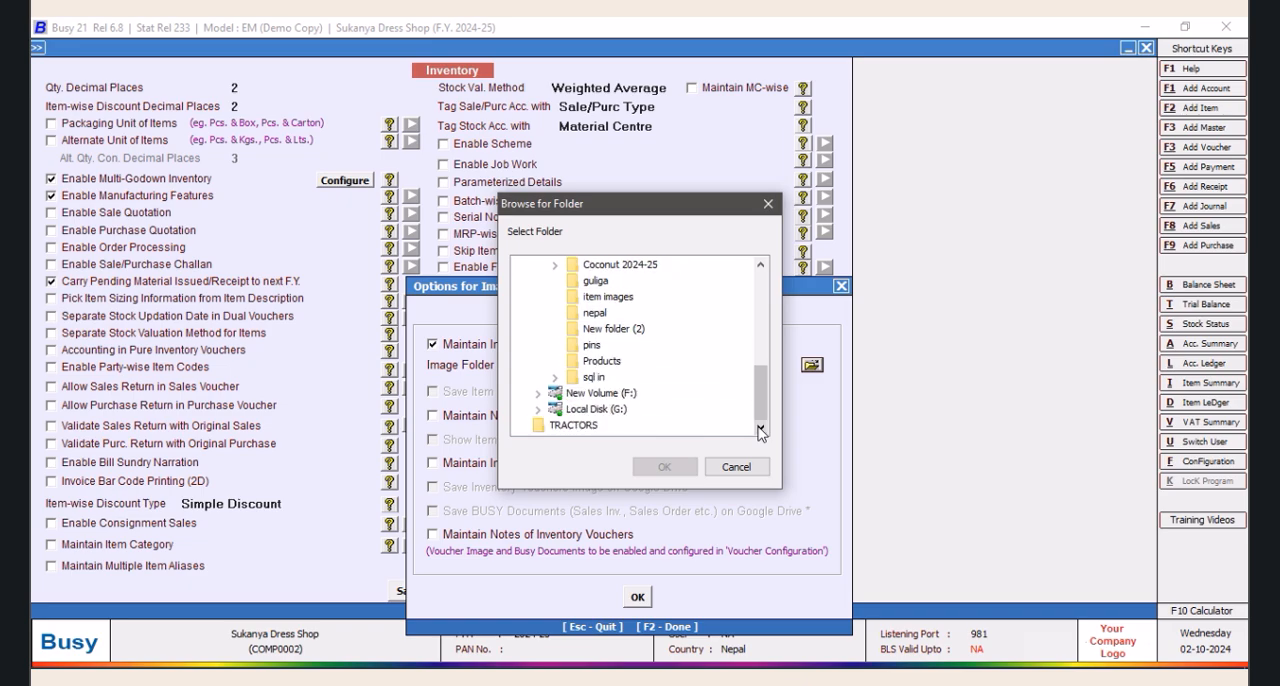
pyautogui.click(592, 313)
pyautogui.click(658, 469)
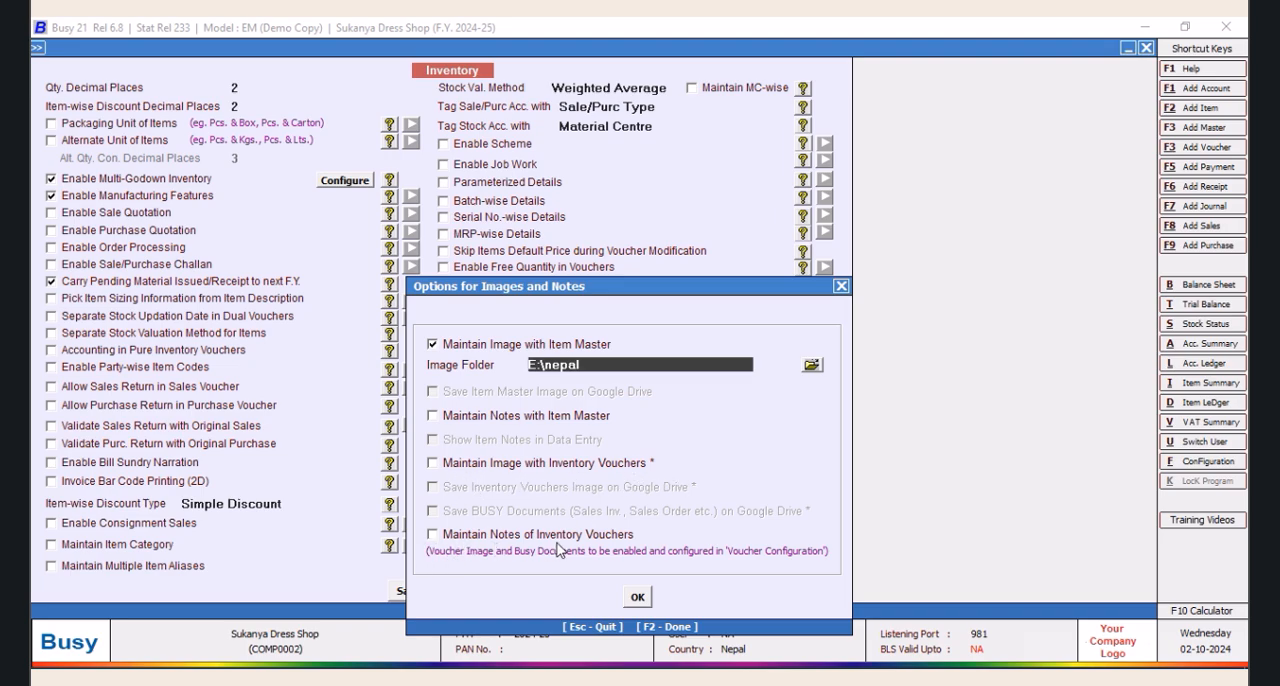
pyautogui.click(638, 598)
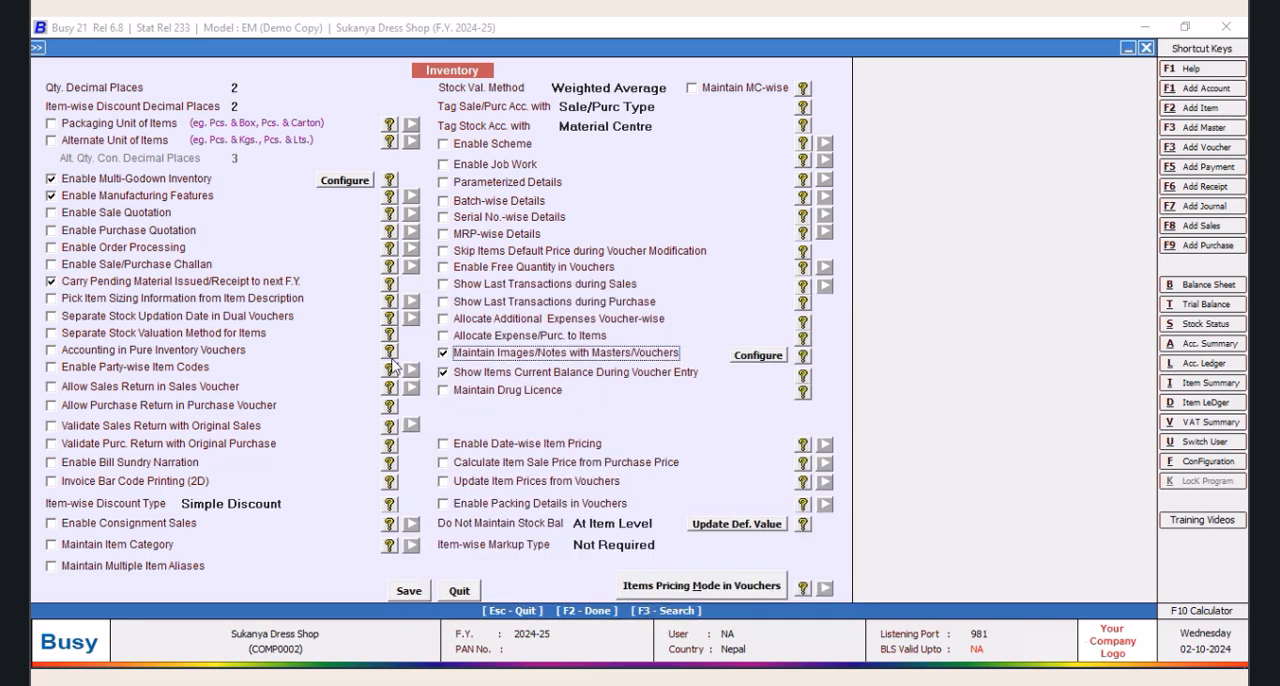
pyautogui.click(418, 591)
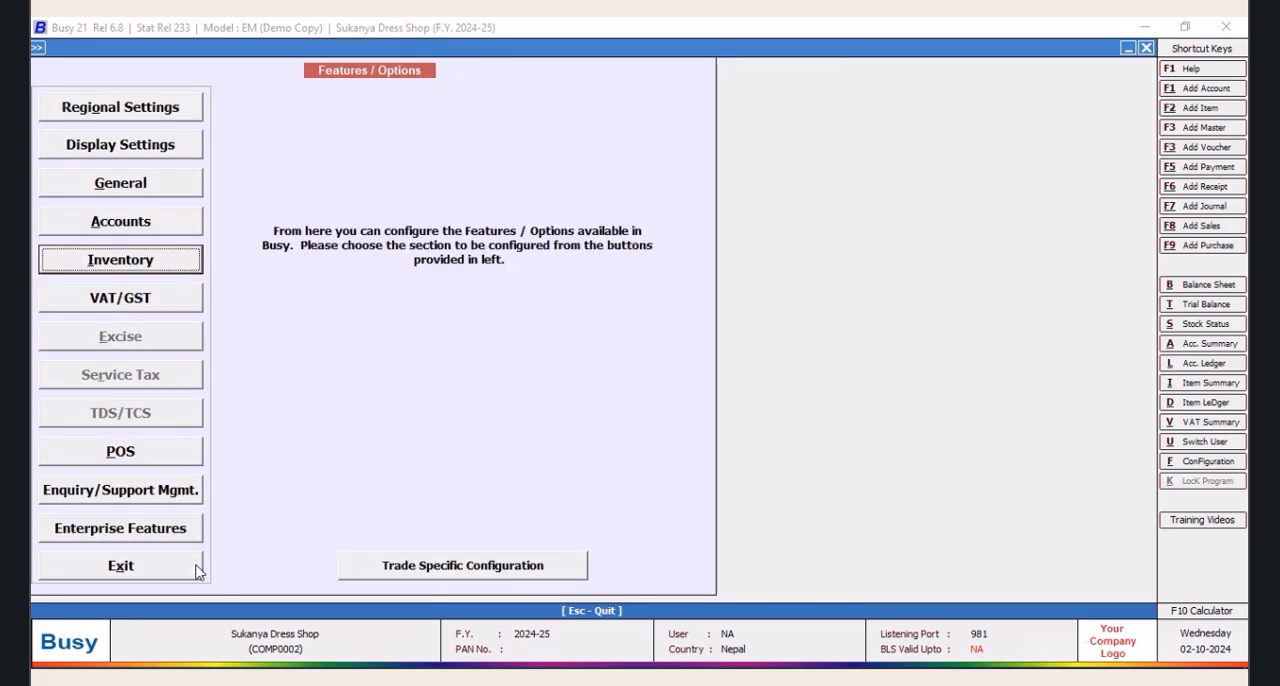
pyautogui.click(178, 575)
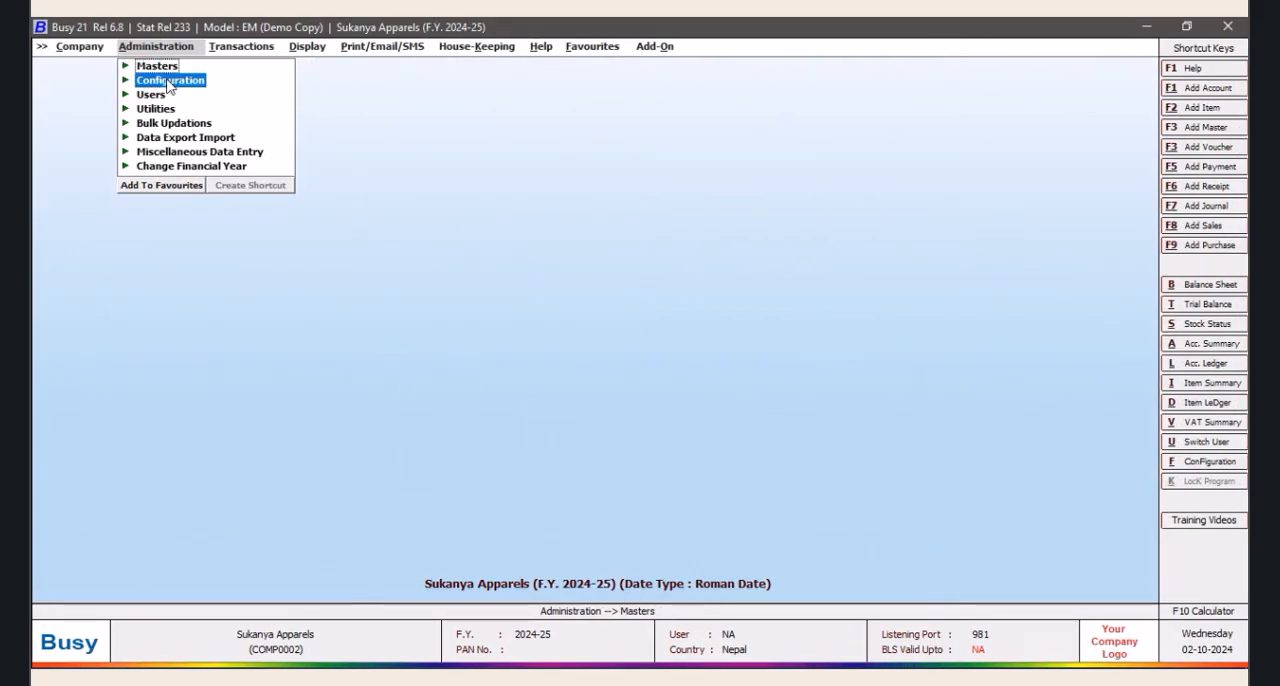
# Review the image and notes options in the inventory features of Sukanya Apparels and close the features screen
pyautogui.click(168, 81)
pyautogui.click(185, 78)
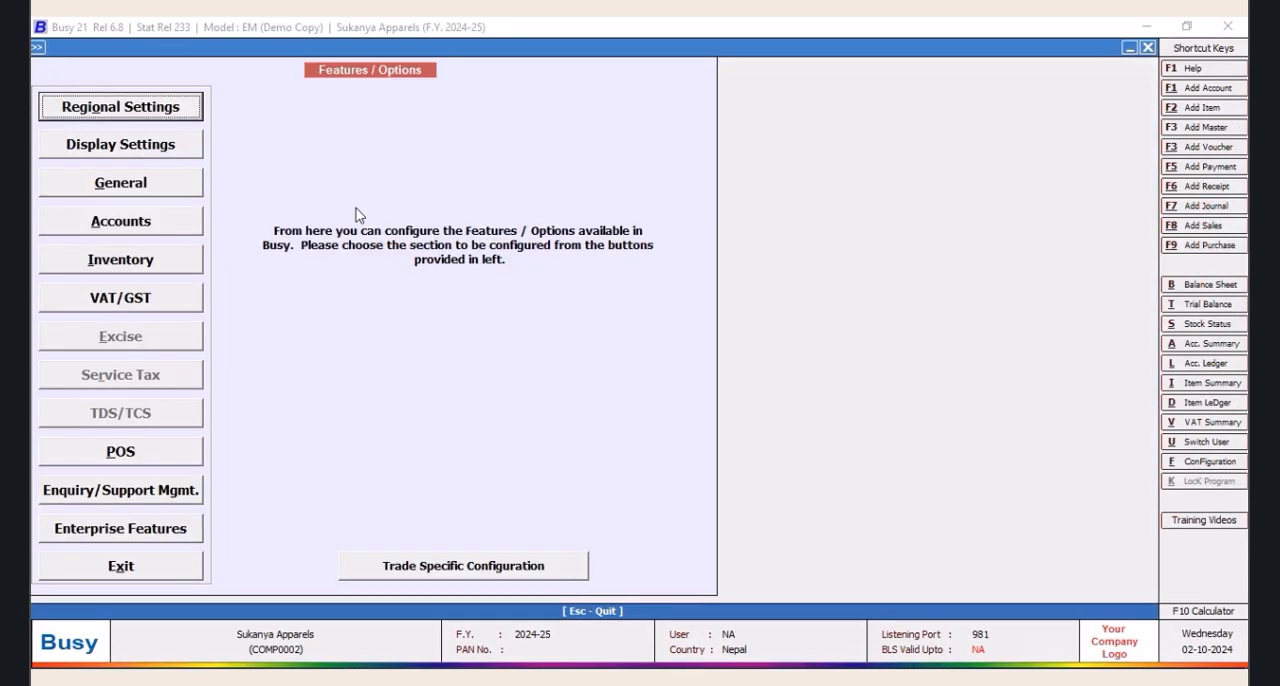
pyautogui.click(130, 266)
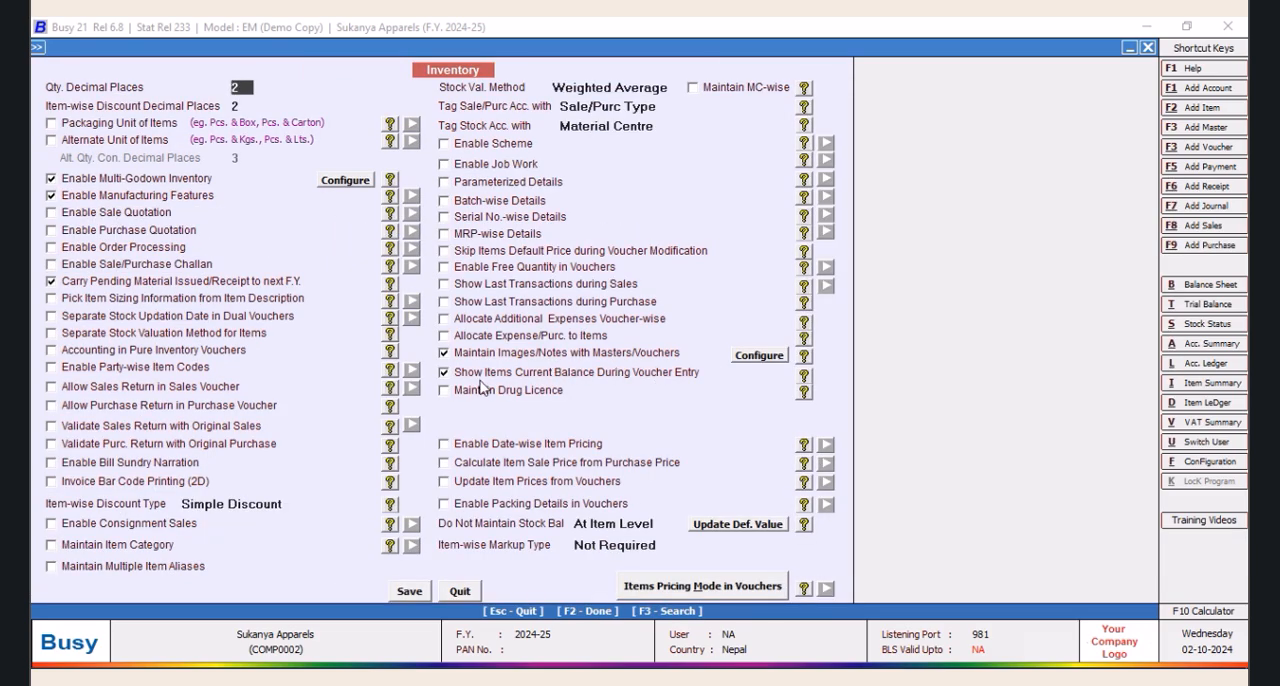
pyautogui.click(757, 356)
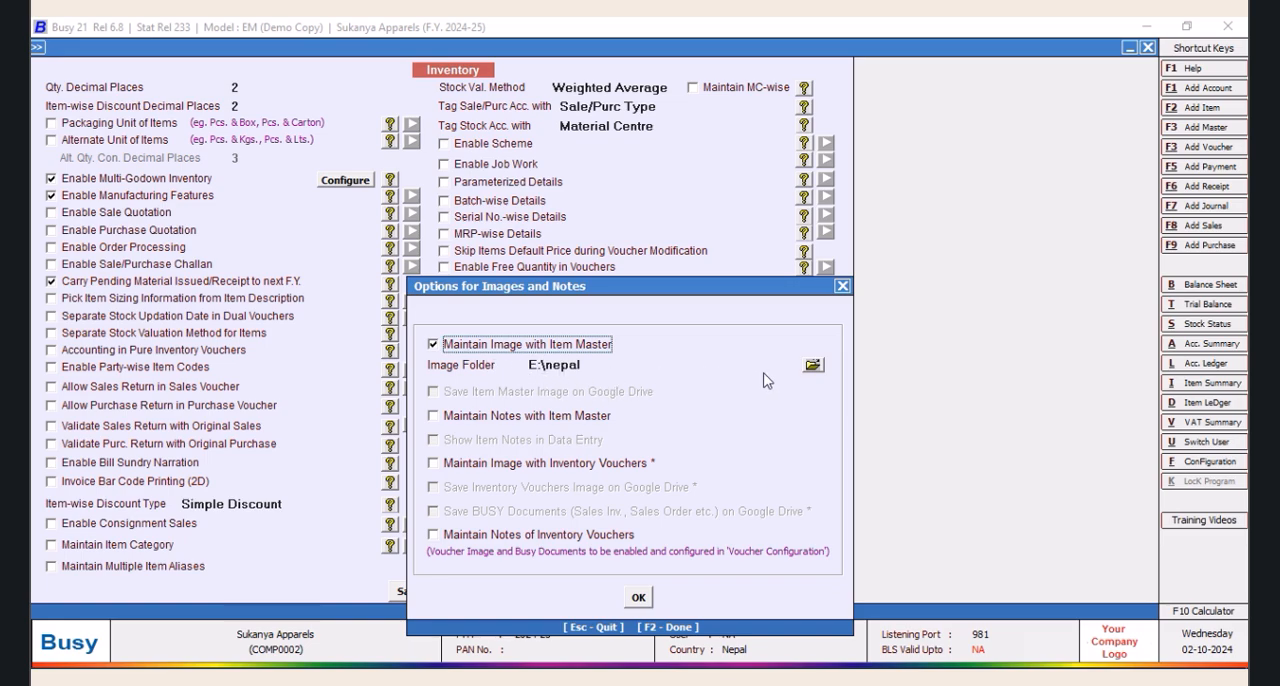
pyautogui.click(640, 600)
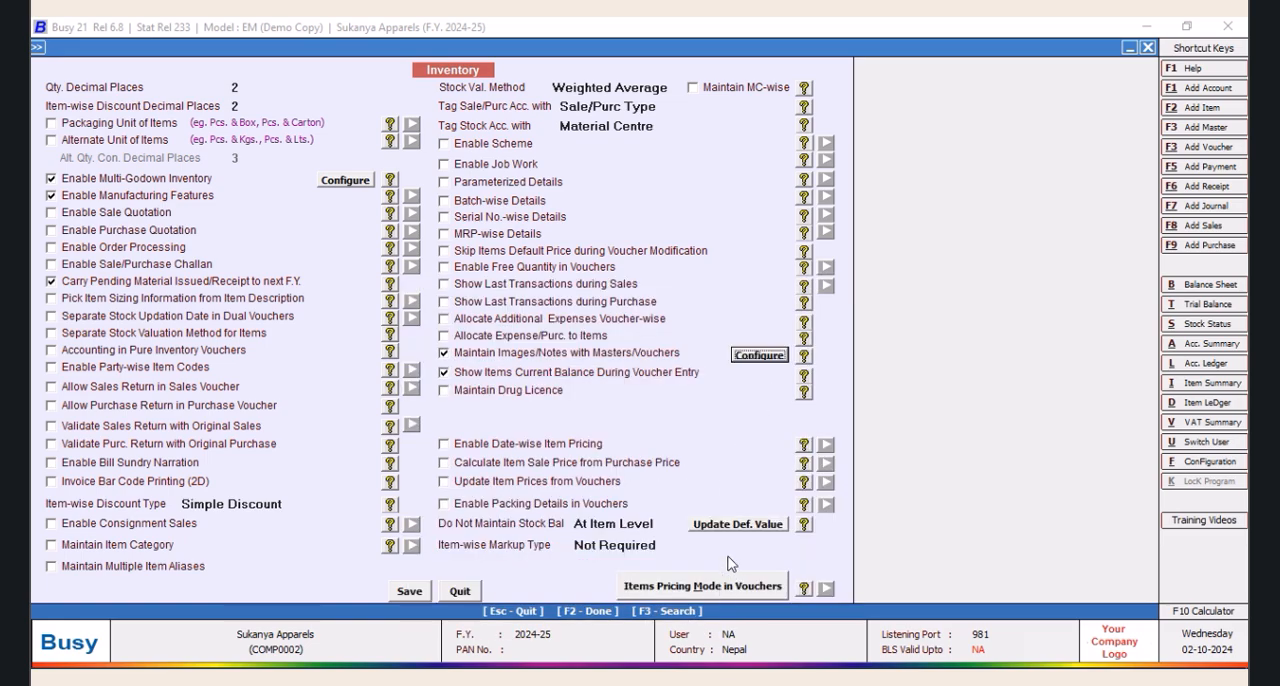
pyautogui.click(418, 593)
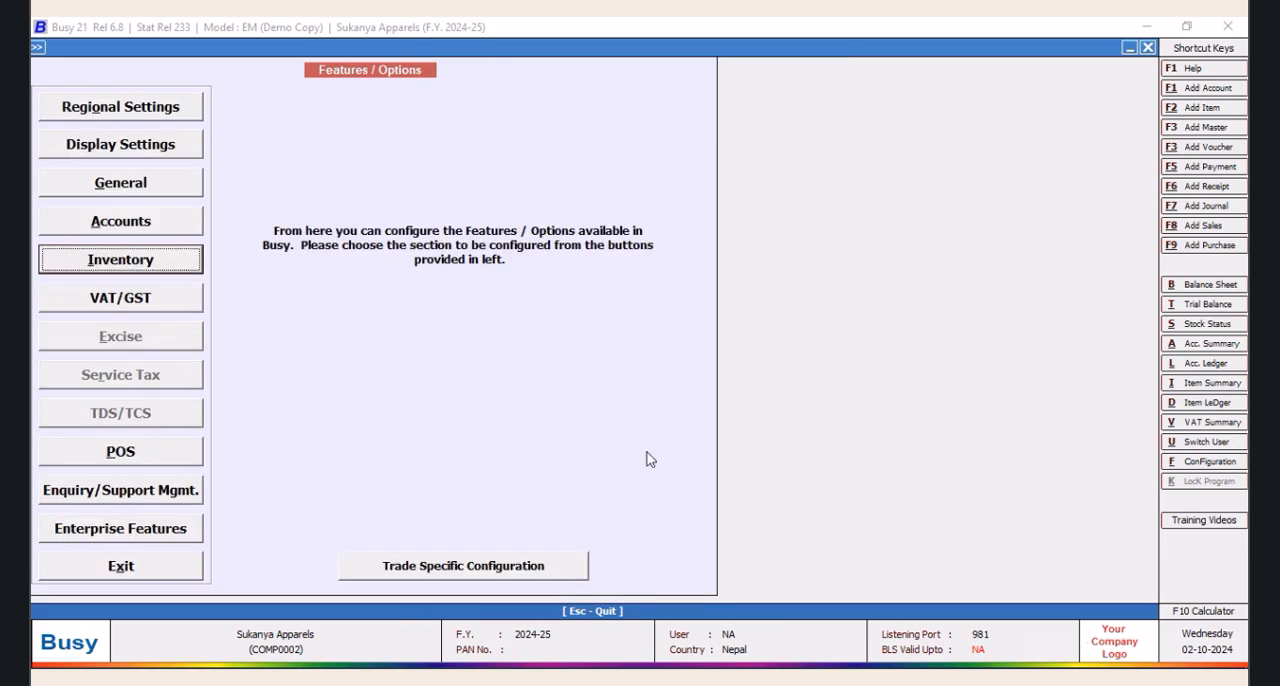
pyautogui.click(160, 568)
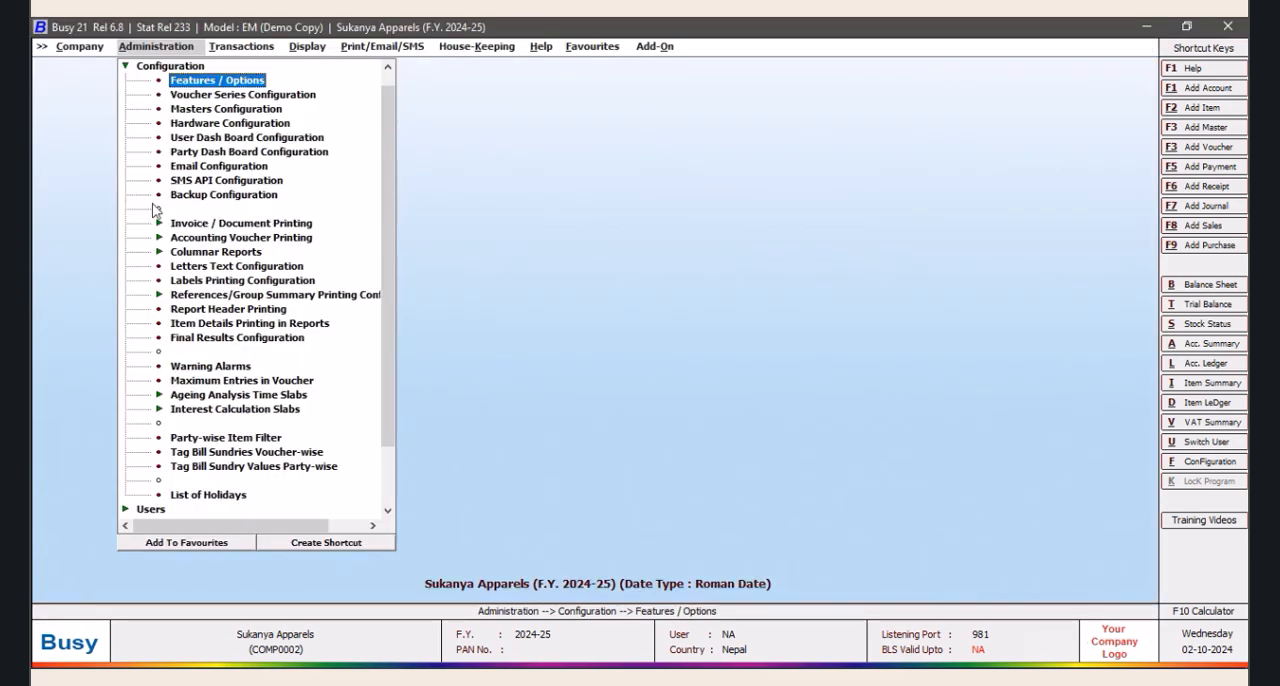
# Examine the voucher configuration of the Main purchase series, and leave the voucher series configuration
pyautogui.click(193, 96)
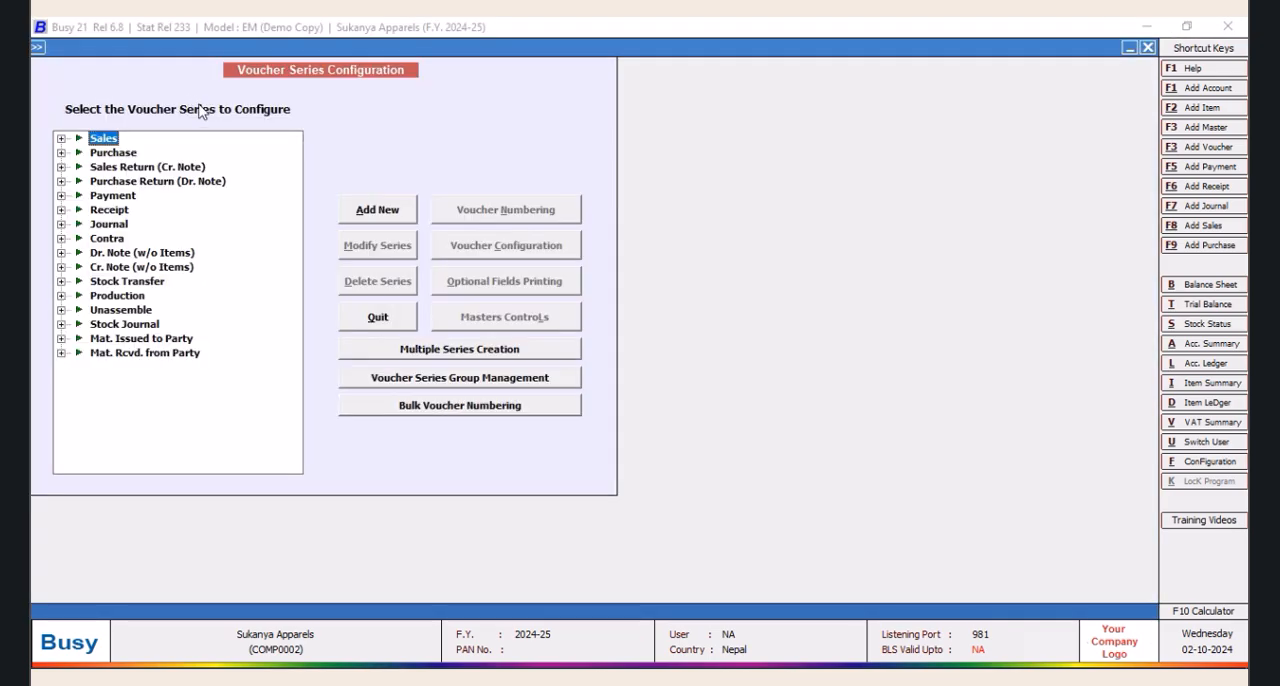
pyautogui.click(61, 153)
pyautogui.click(122, 168)
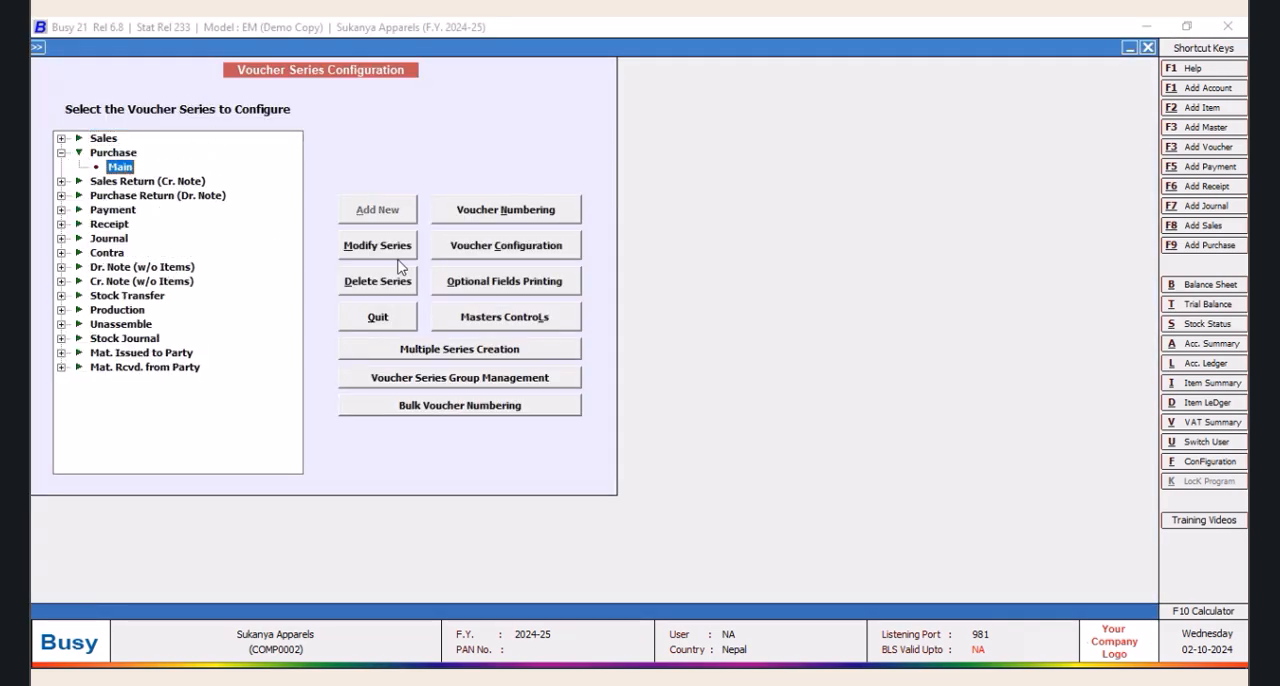
pyautogui.click(530, 247)
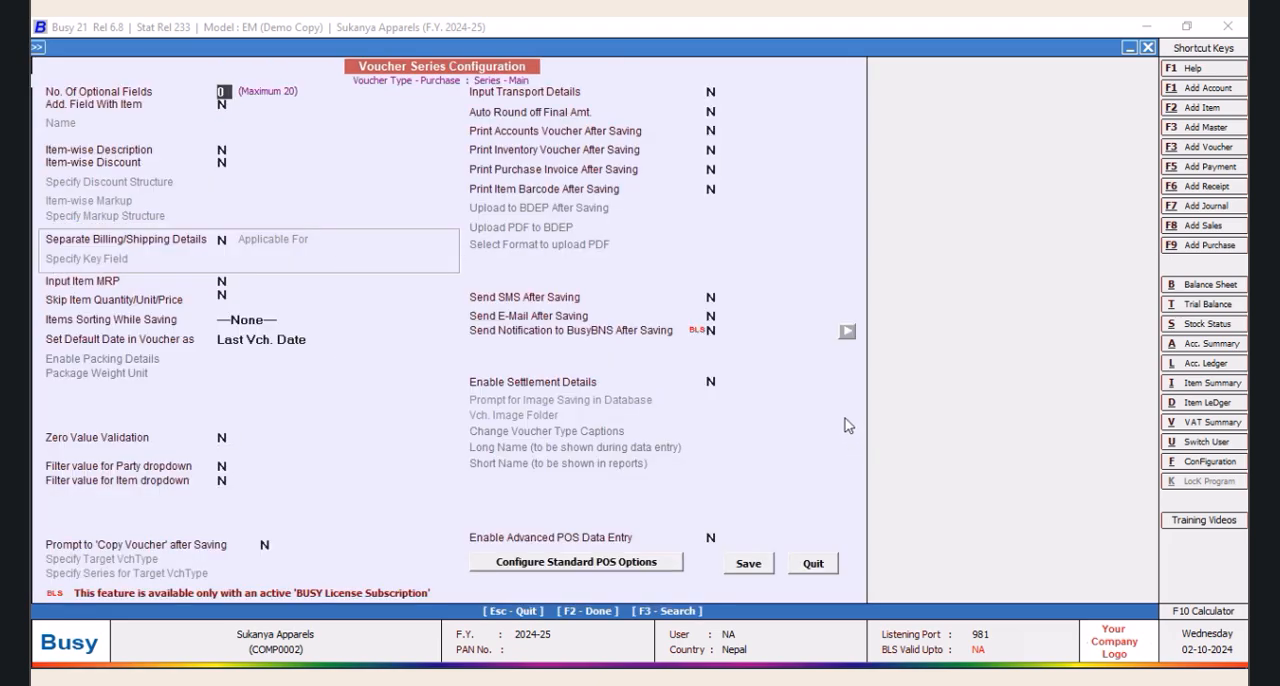
pyautogui.click(820, 562)
pyautogui.click(388, 320)
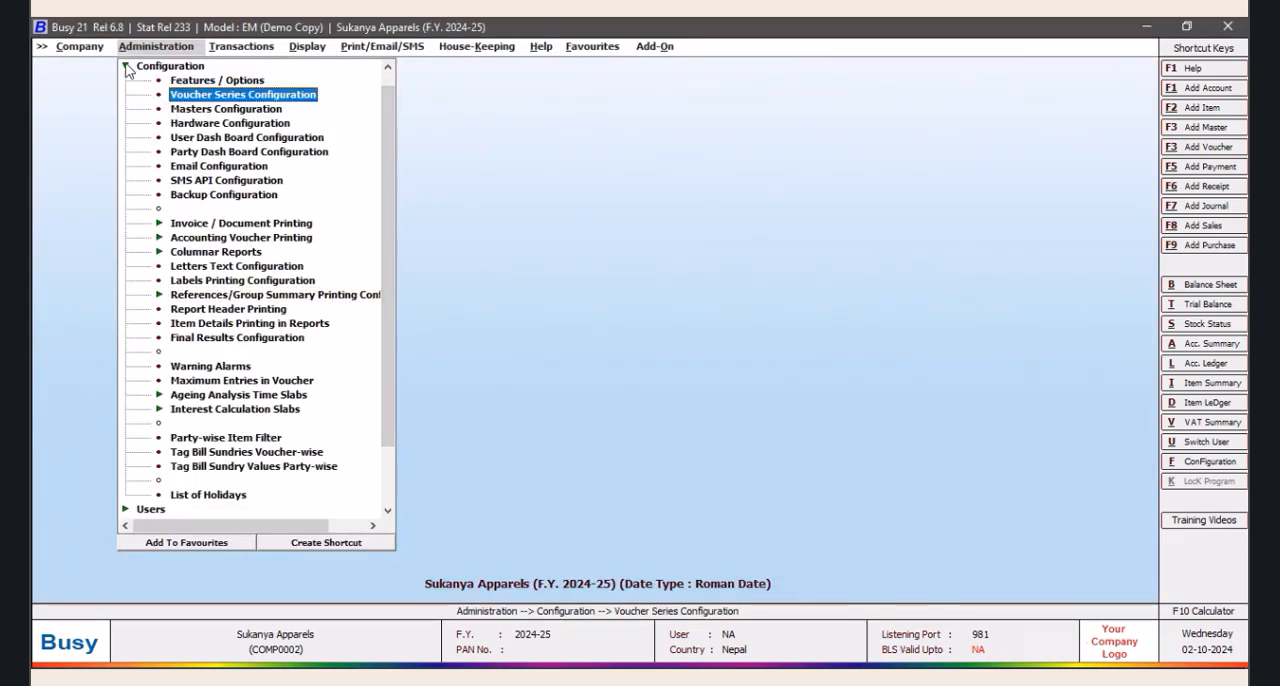
# Set the sale pricing mode in the inventory features to Party-Item-wise Price / Discount Structure with Party Group-Item-wise mode, and save
pyautogui.click(126, 67)
pyautogui.click(160, 84)
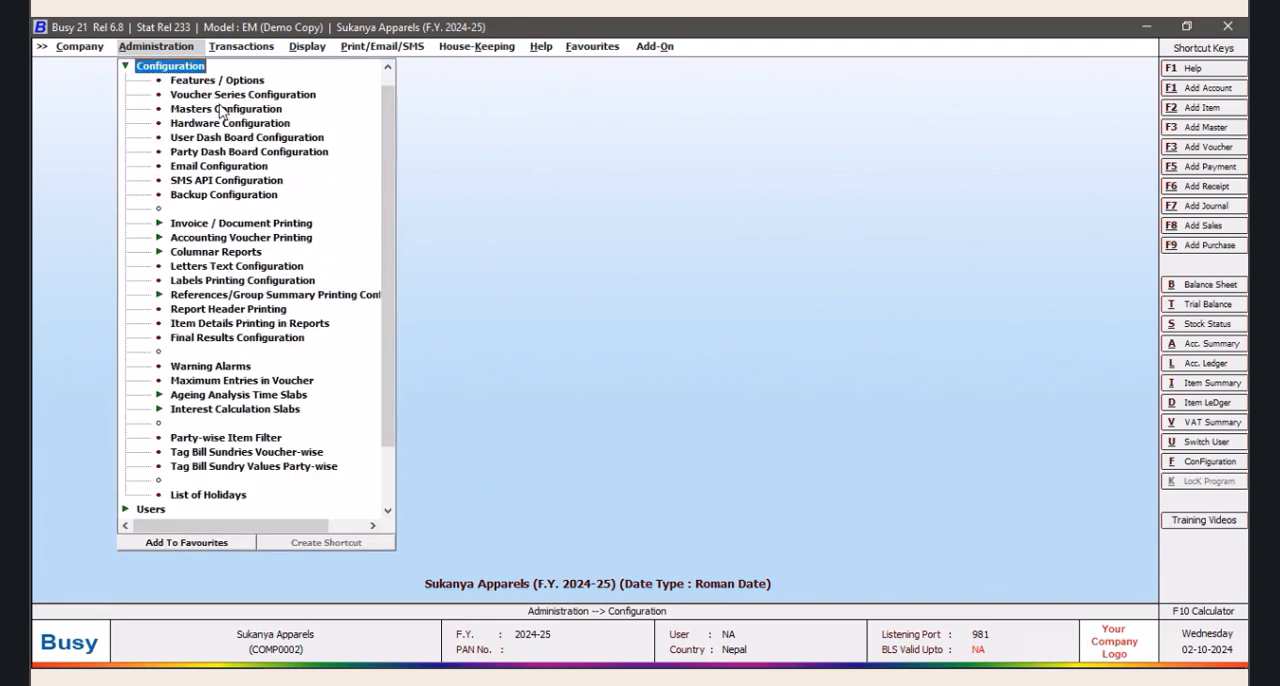
pyautogui.doubleClick(205, 81)
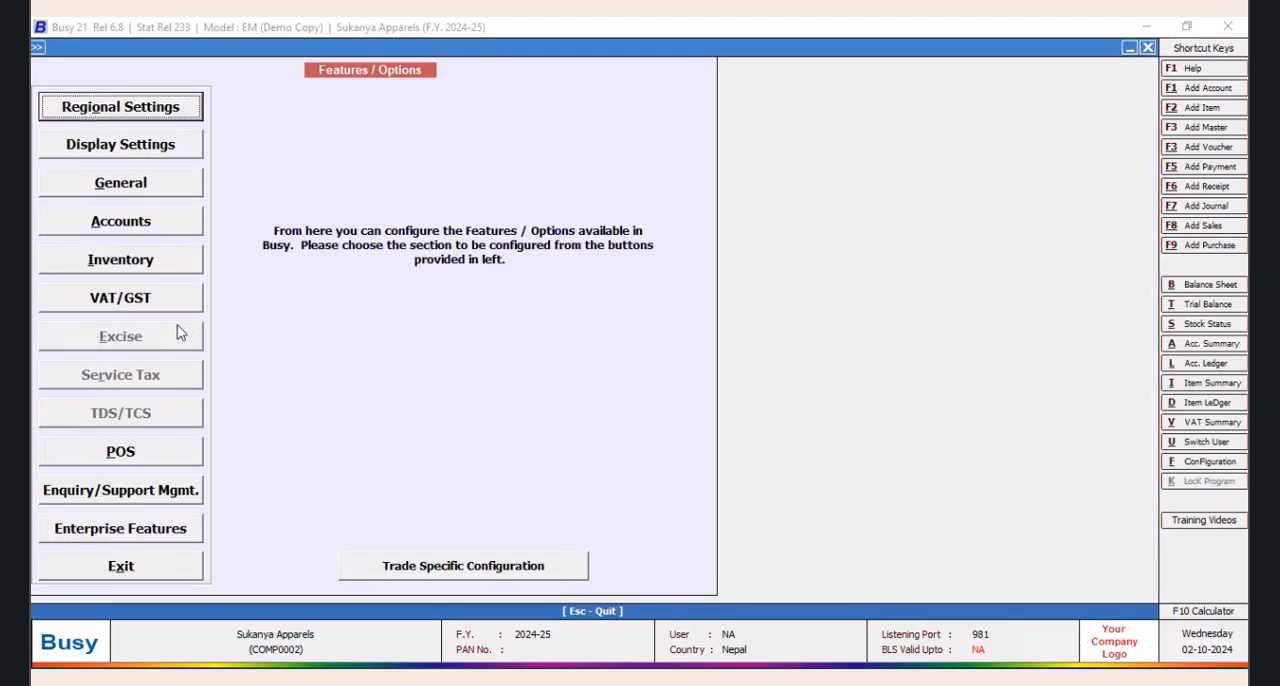
pyautogui.click(115, 265)
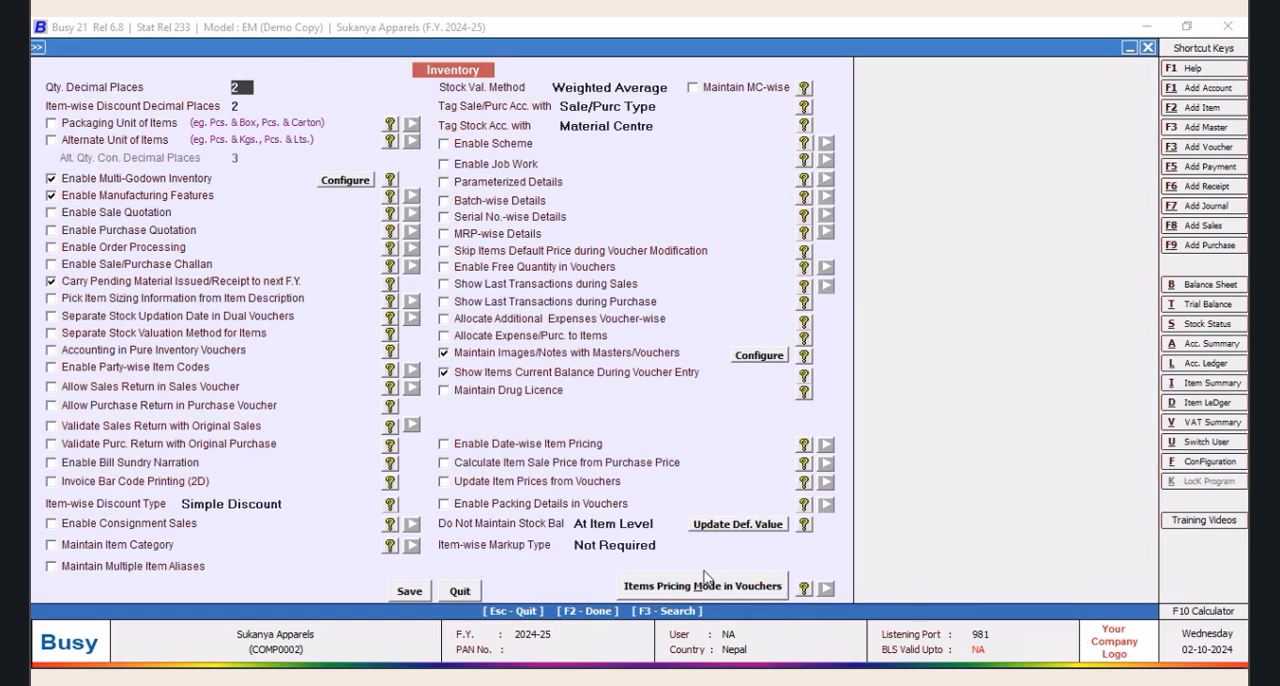
pyautogui.click(705, 588)
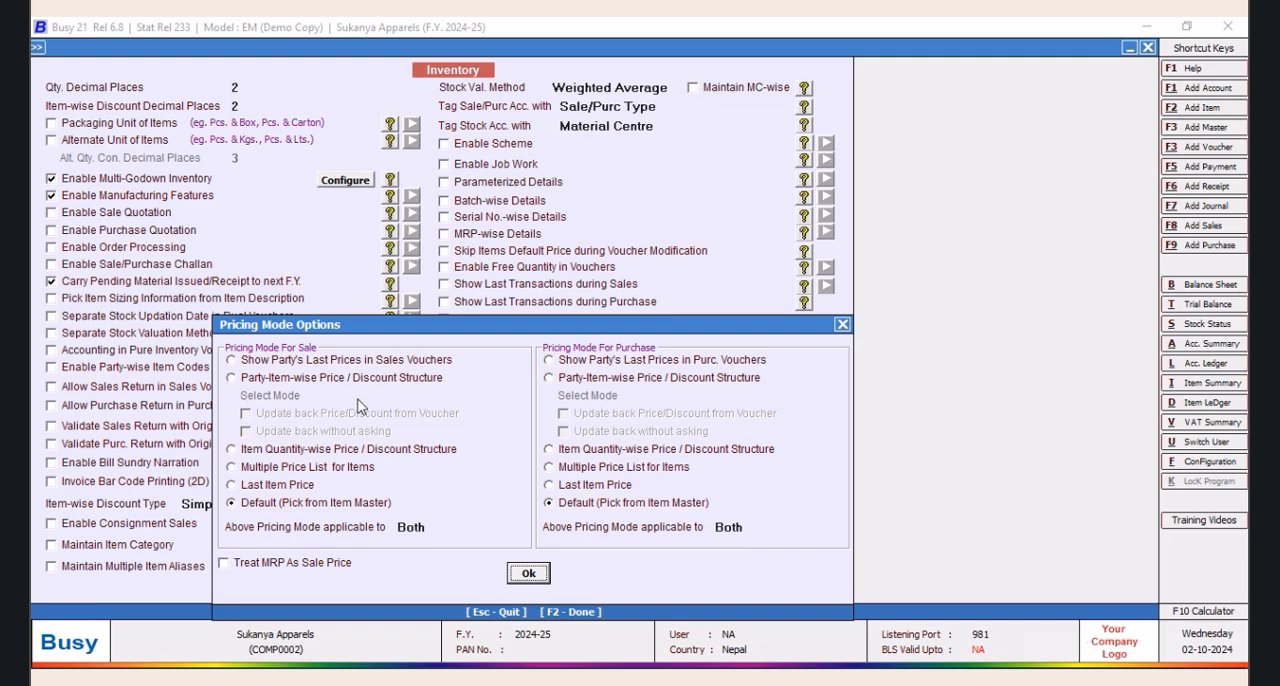
pyautogui.click(231, 380)
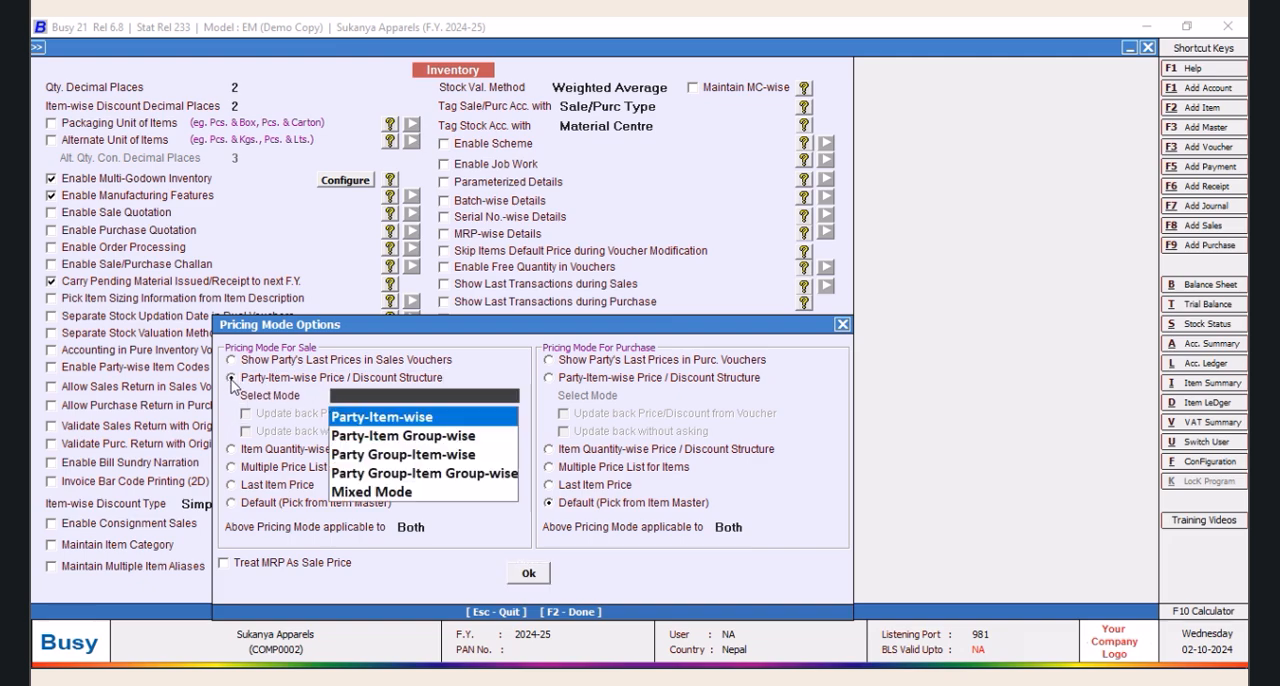
pyautogui.click(404, 458)
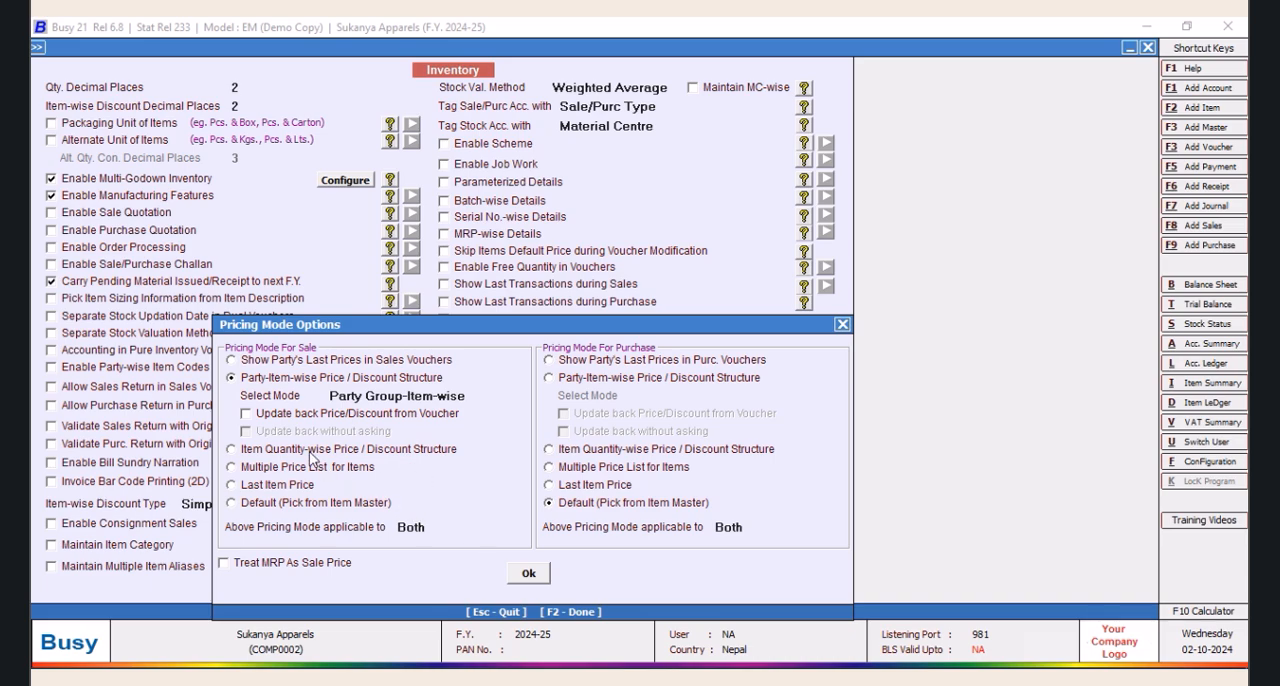
pyautogui.click(531, 576)
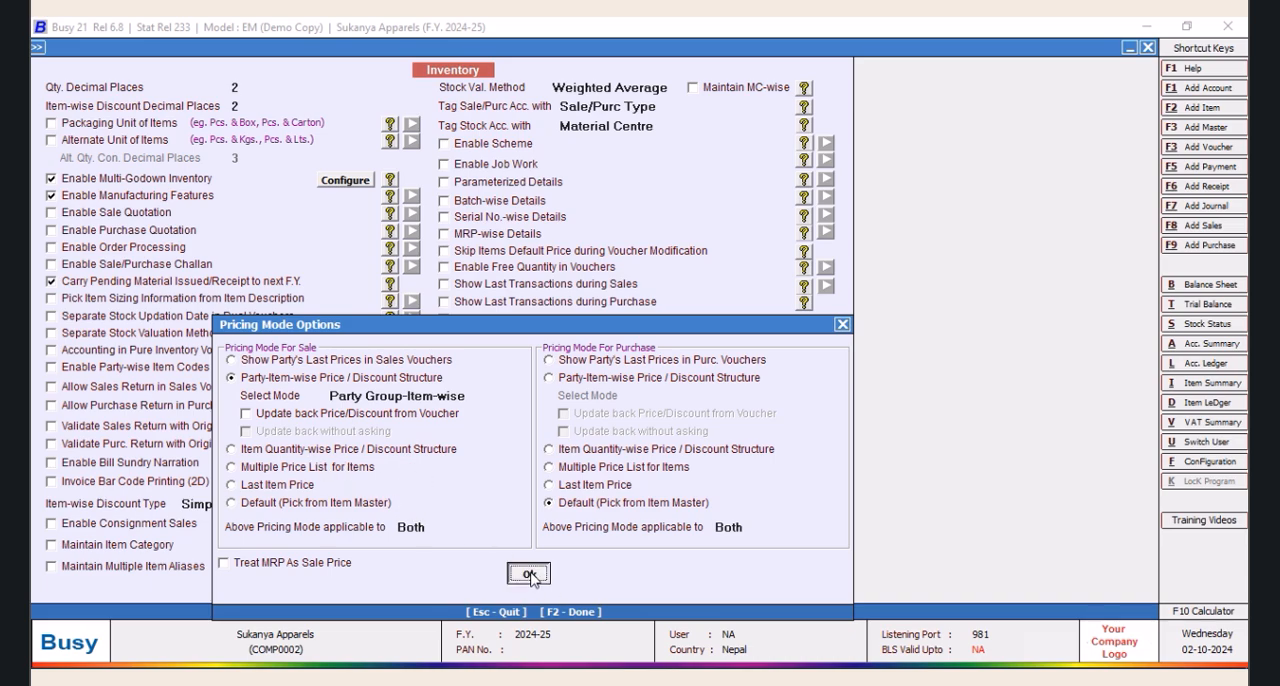
pyautogui.click(410, 592)
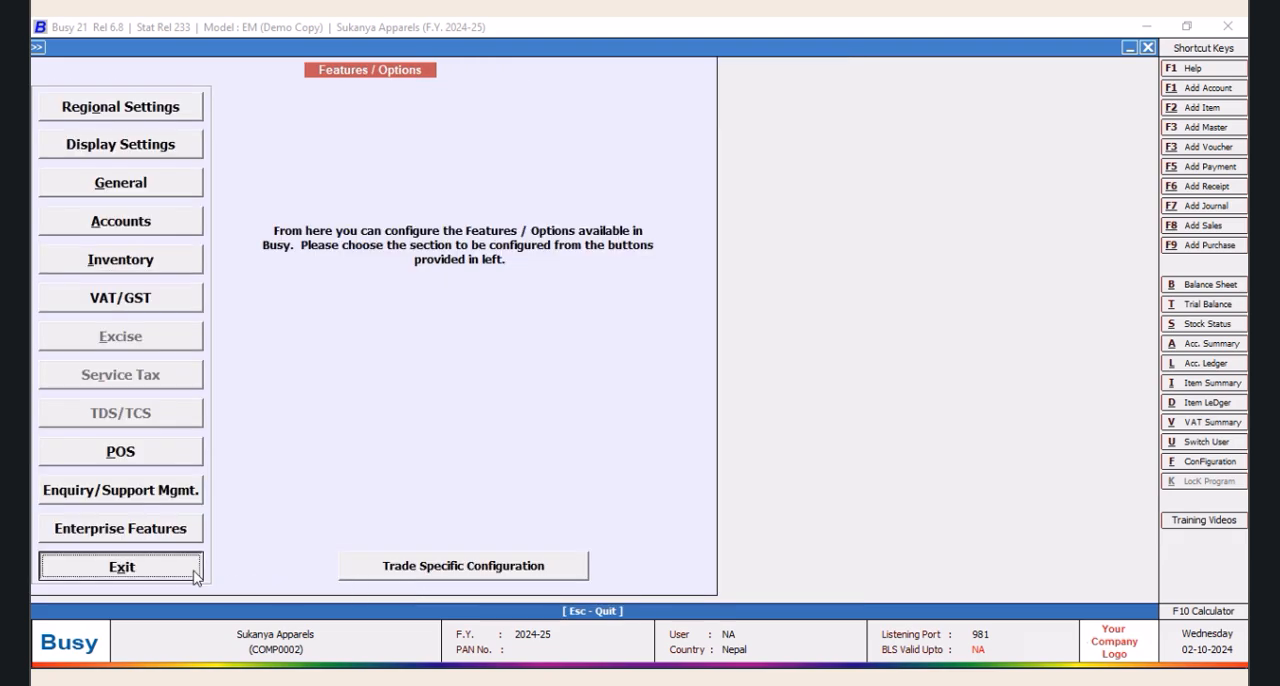
pyautogui.click(198, 574)
# Open the sales configuration of the Party-Item Price Structure
pyautogui.doubleClick(143, 66)
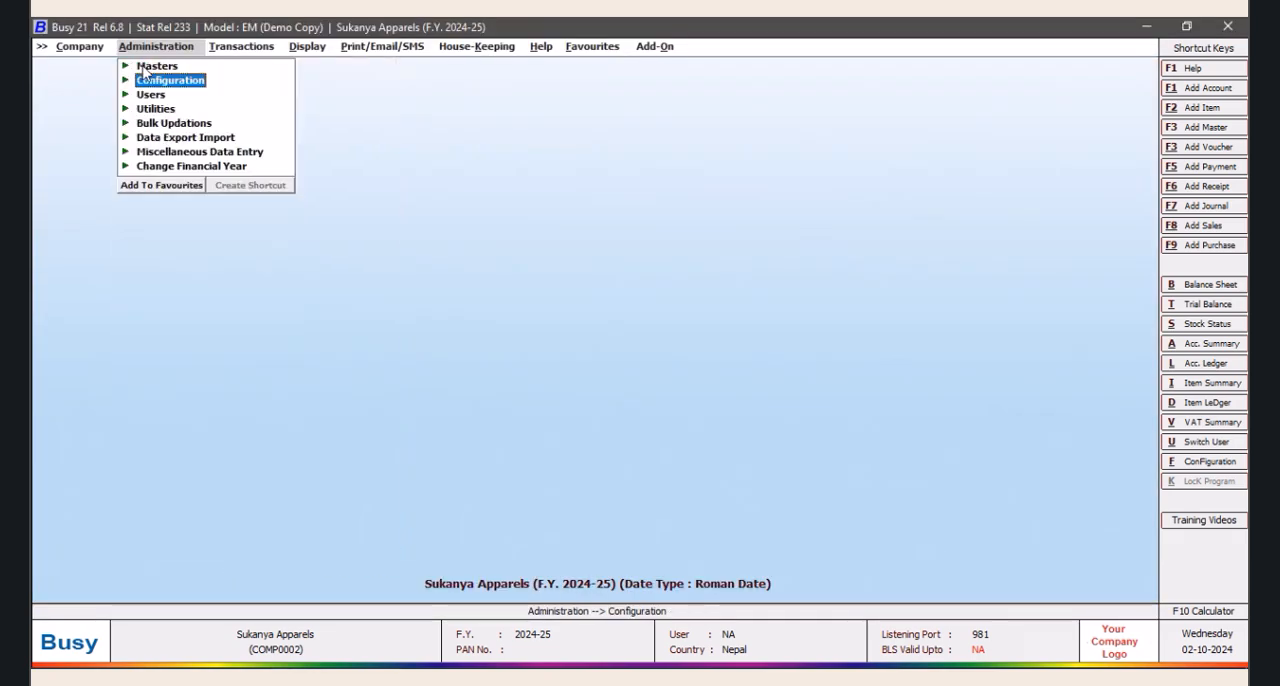
pyautogui.doubleClick(146, 85)
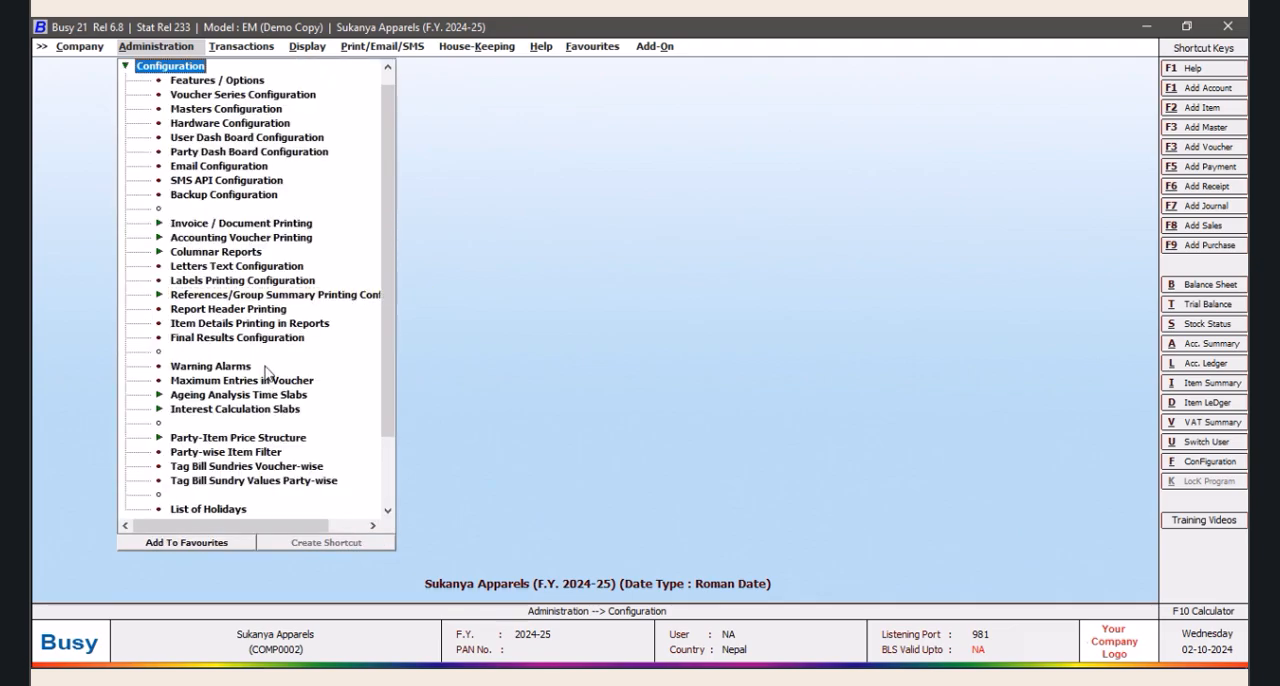
pyautogui.scroll(-1, 383, 335)
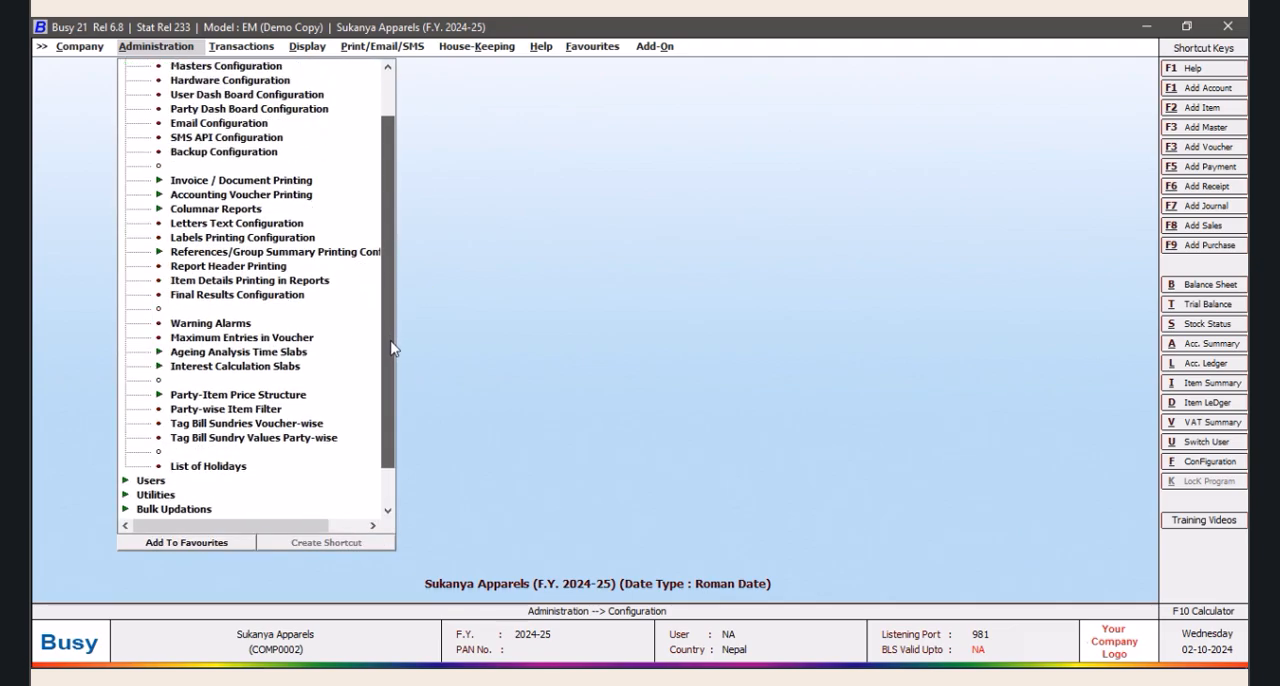
pyautogui.doubleClick(295, 396)
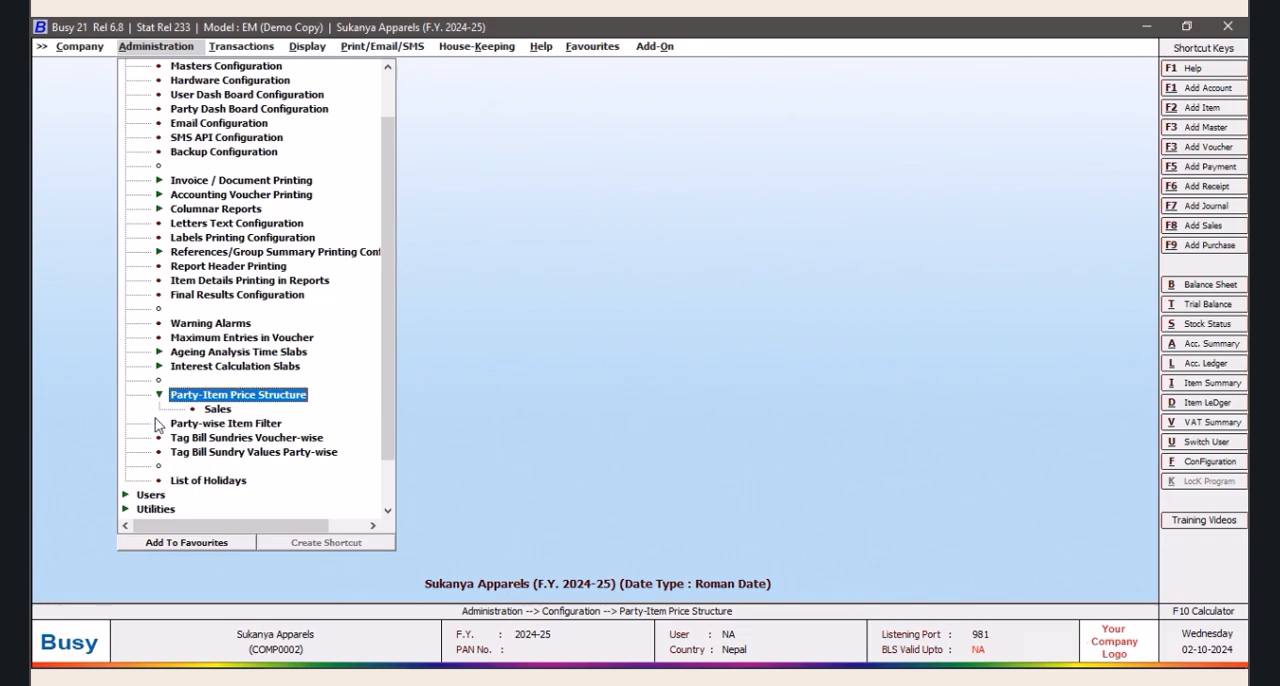
pyautogui.doubleClick(230, 412)
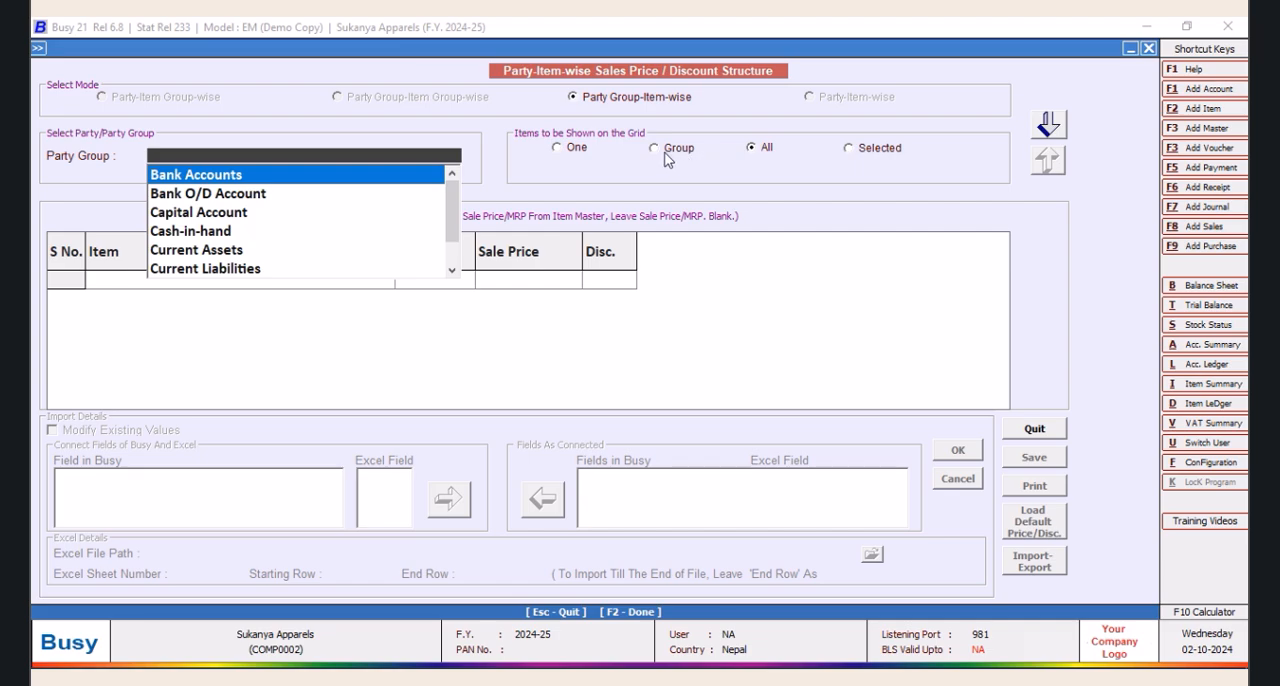
# Load all items into the sales price and discount grid for the Sundry Debtors party group
pyautogui.write('SUN')
pyautogui.press('Down')
pyautogui.press('Return')
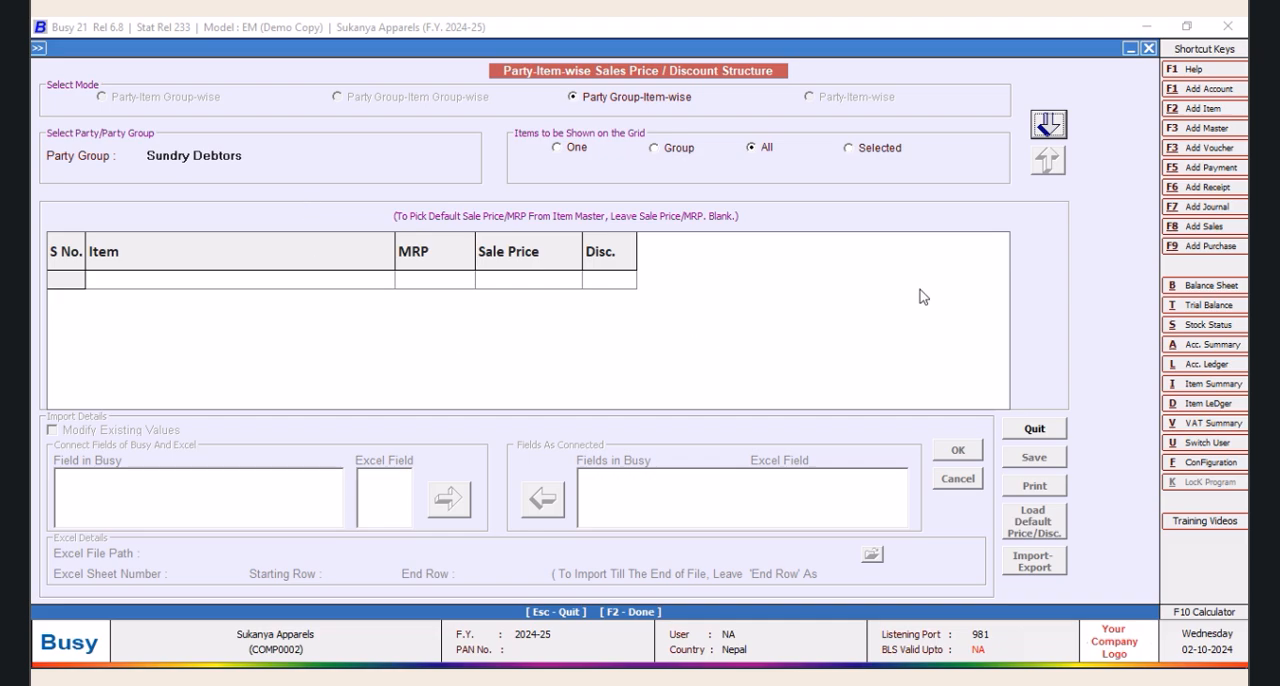
pyautogui.click(1049, 125)
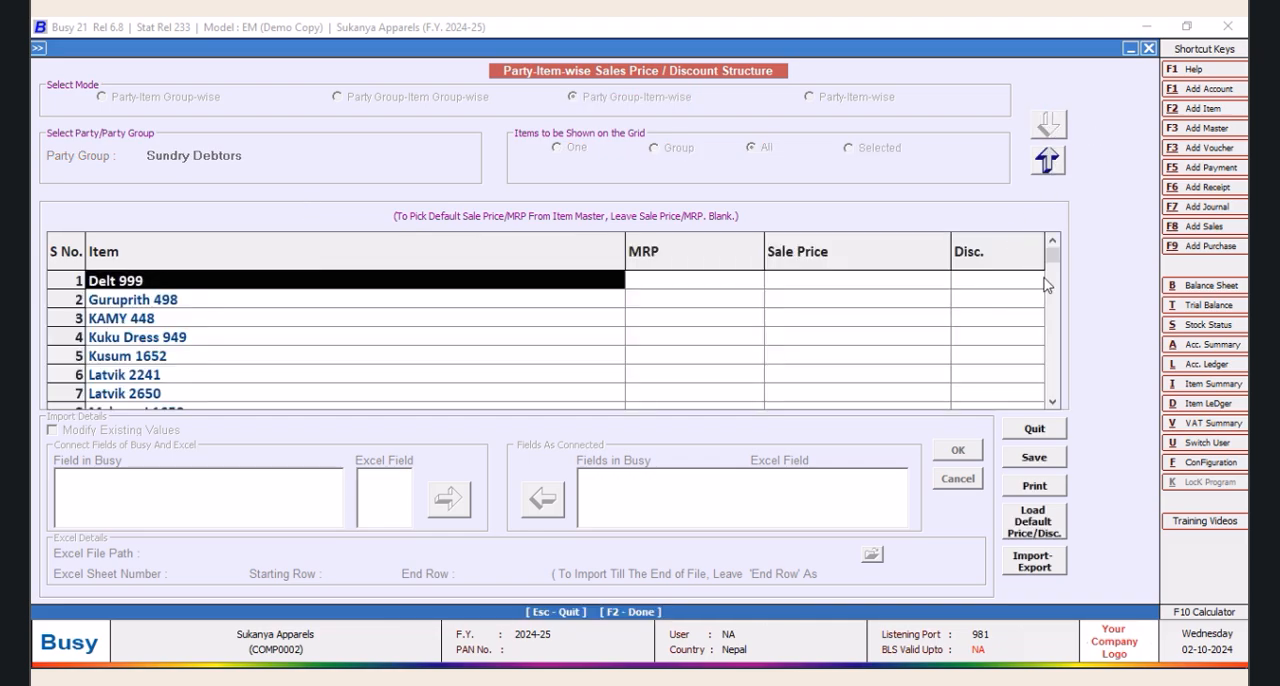
pyautogui.scroll(-2, 1051, 277)
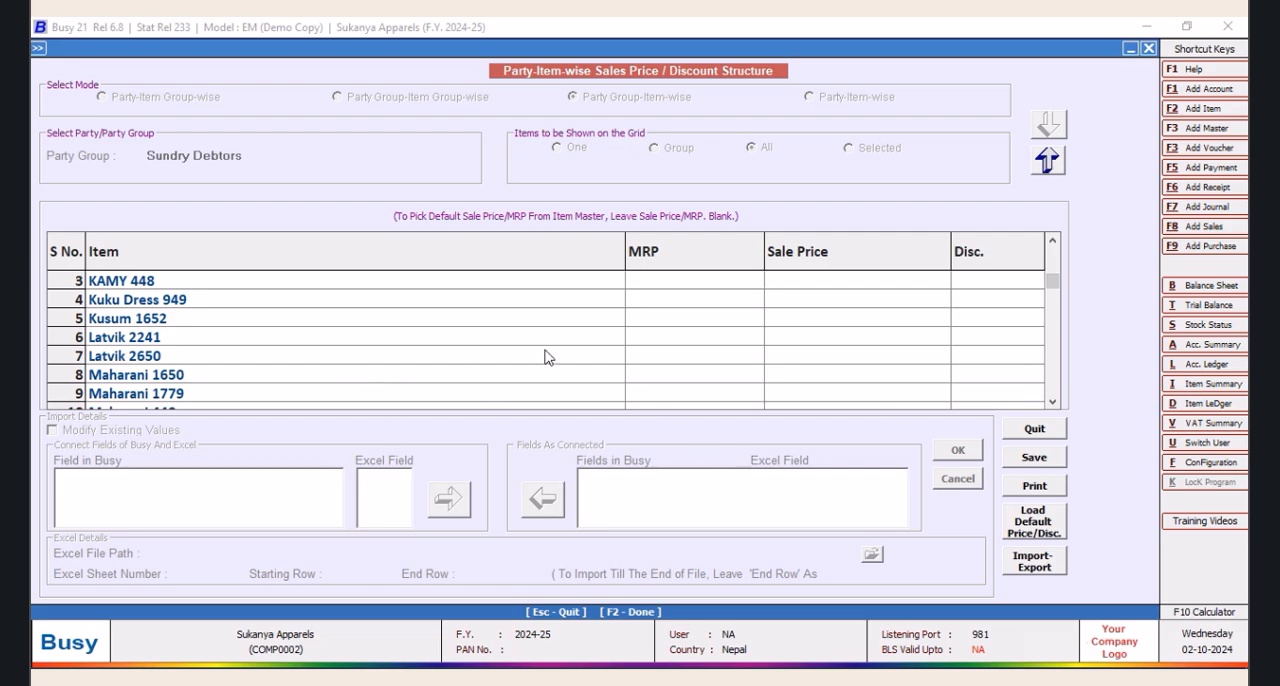
# Calculate 100 divided by 1.13 in the built-in calculator
pyautogui.click(1177, 620)
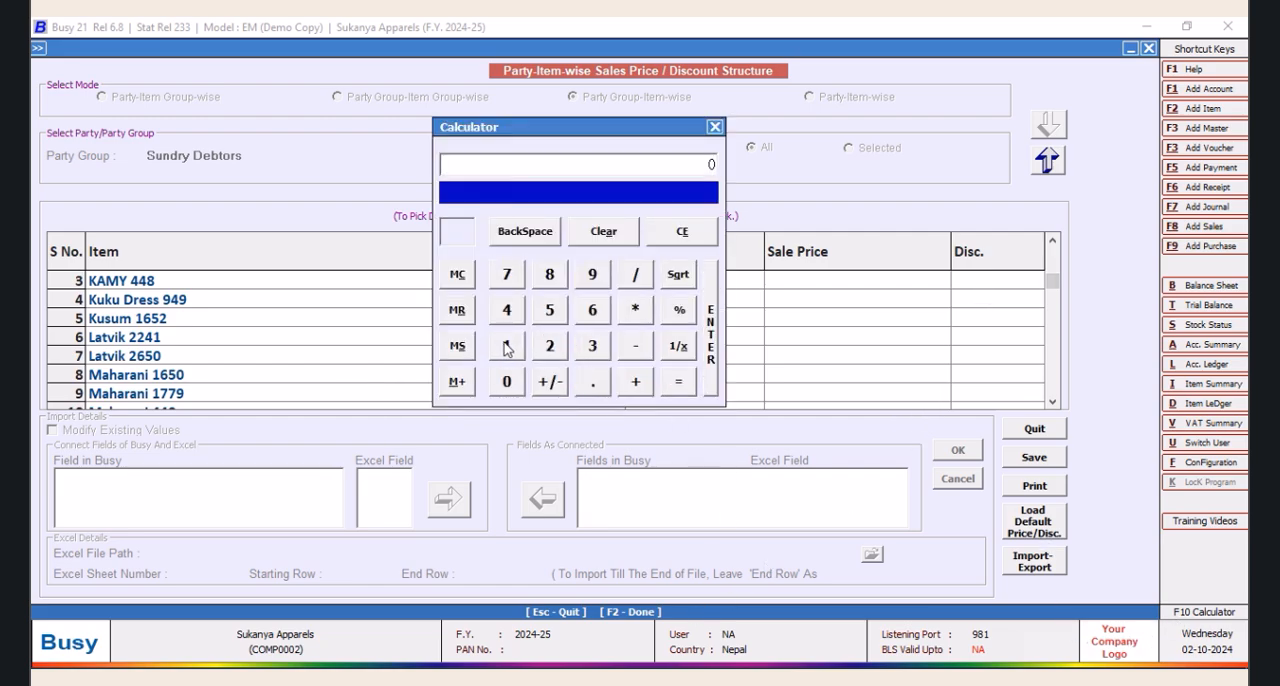
pyautogui.click(507, 380)
pyautogui.click(632, 287)
pyautogui.click(502, 348)
pyautogui.click(593, 382)
pyautogui.click(506, 346)
pyautogui.click(592, 346)
pyautogui.click(679, 384)
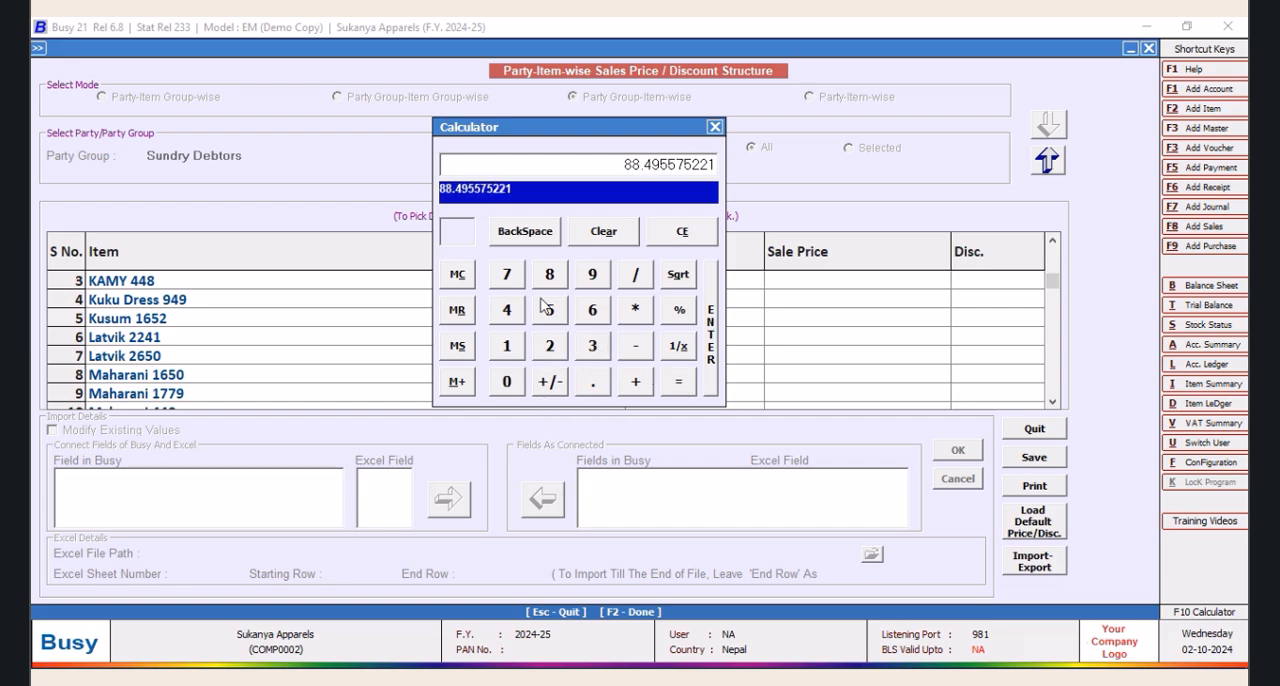
# Multiply the calculated result by .75 and close the calculator
pyautogui.click(635, 310)
pyautogui.click(599, 394)
pyautogui.click(513, 285)
pyautogui.click(550, 313)
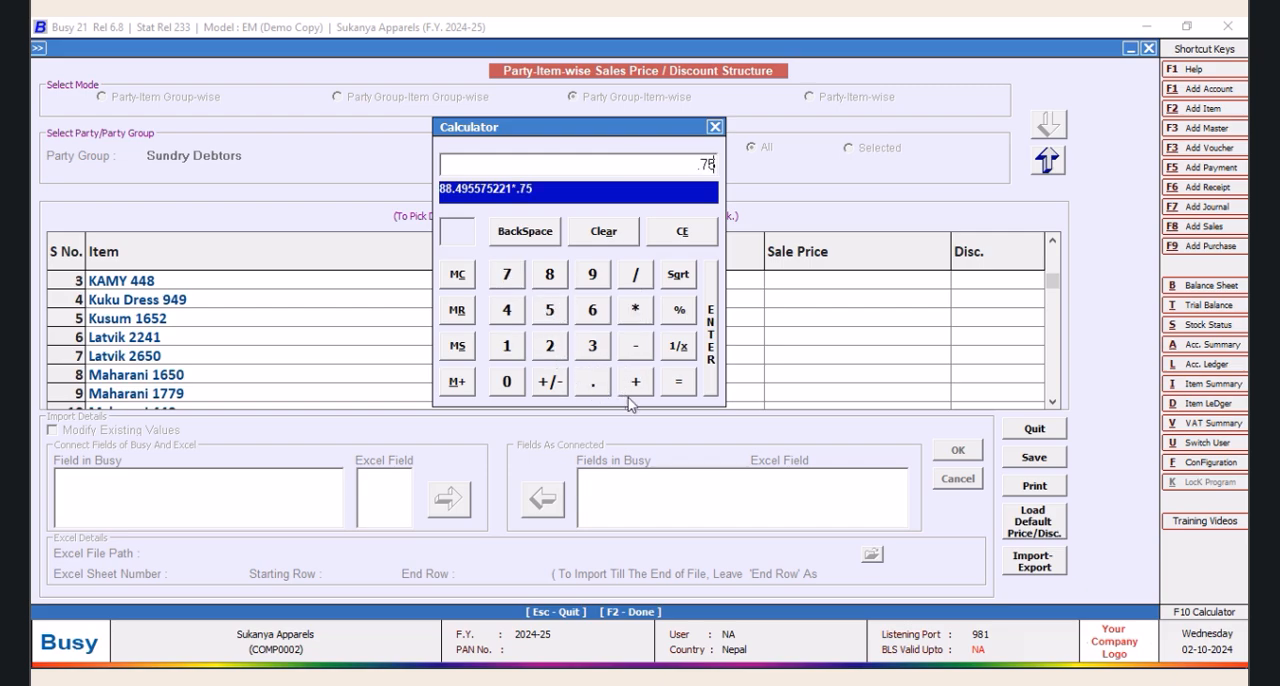
pyautogui.click(680, 390)
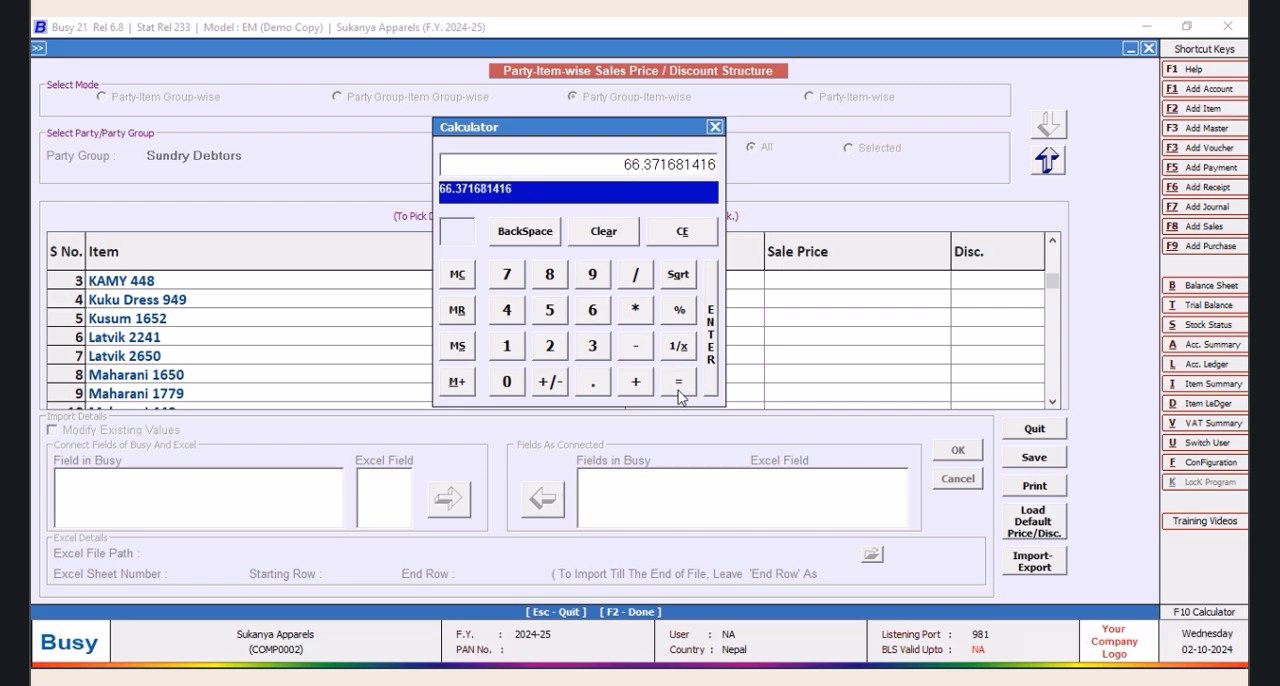
pyautogui.click(714, 127)
# Set the discount of item KAMY 448 to 34.00 for the Sundry Debtors group
pyautogui.click(980, 288)
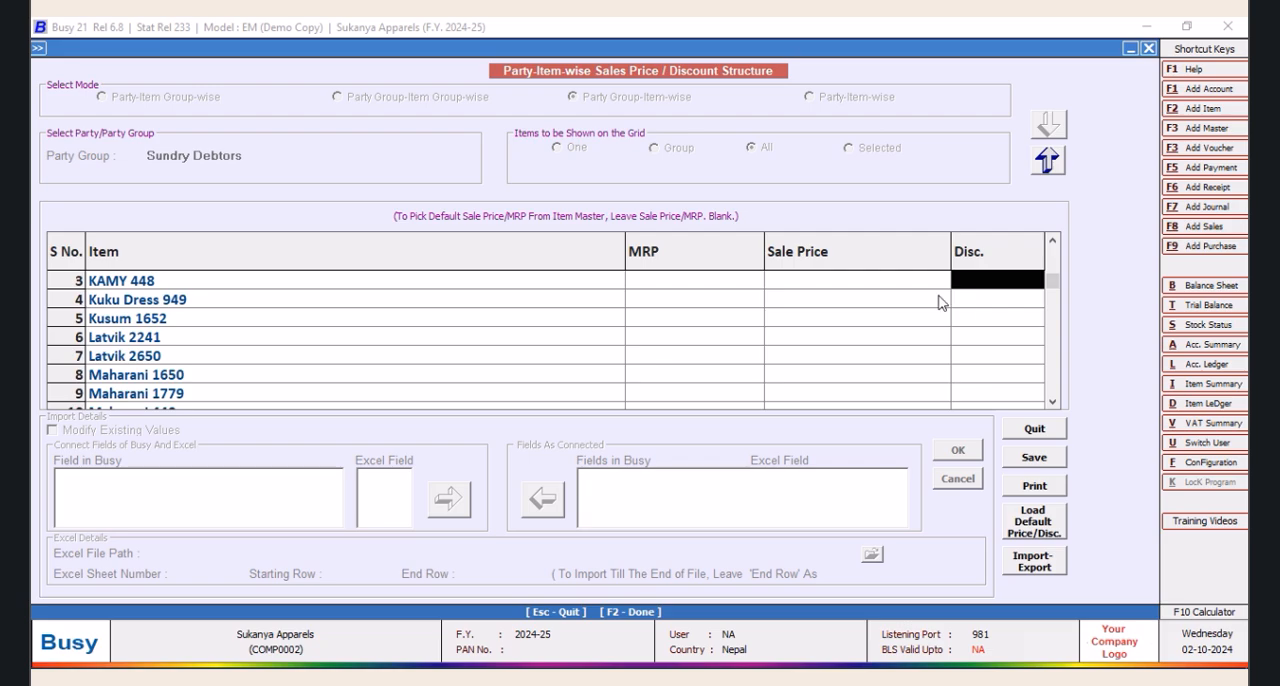
pyautogui.write('34.00')
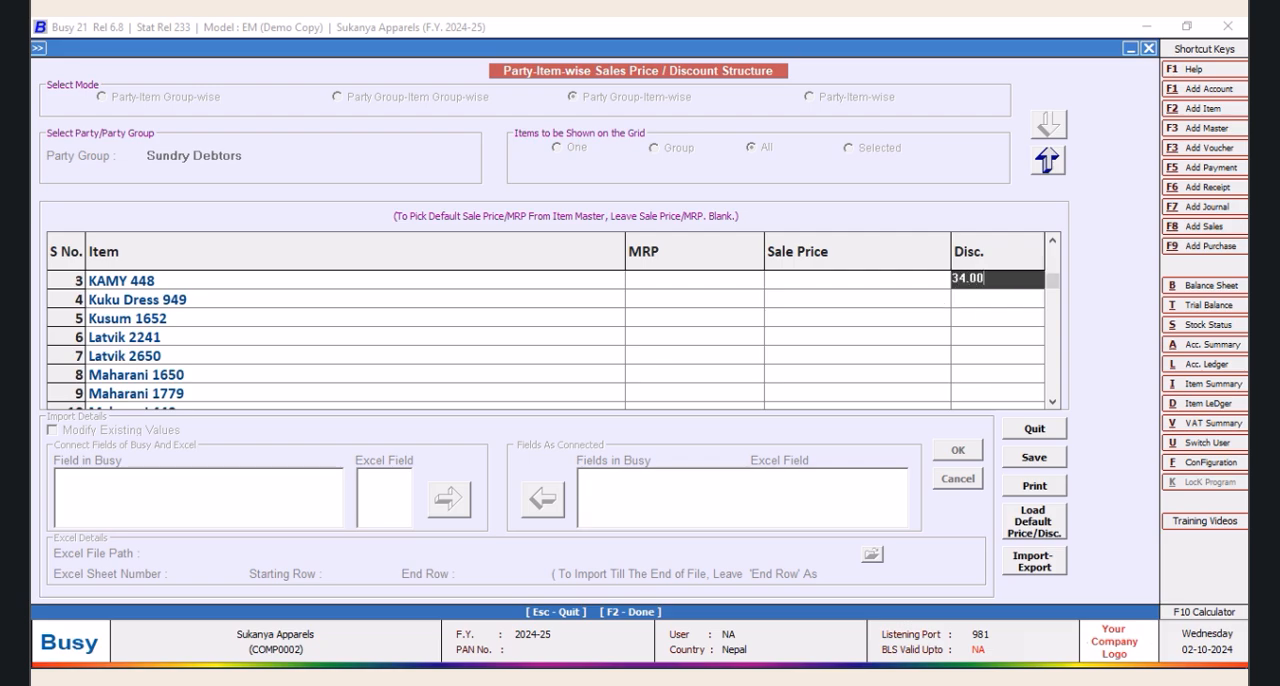
pyautogui.press('Return')
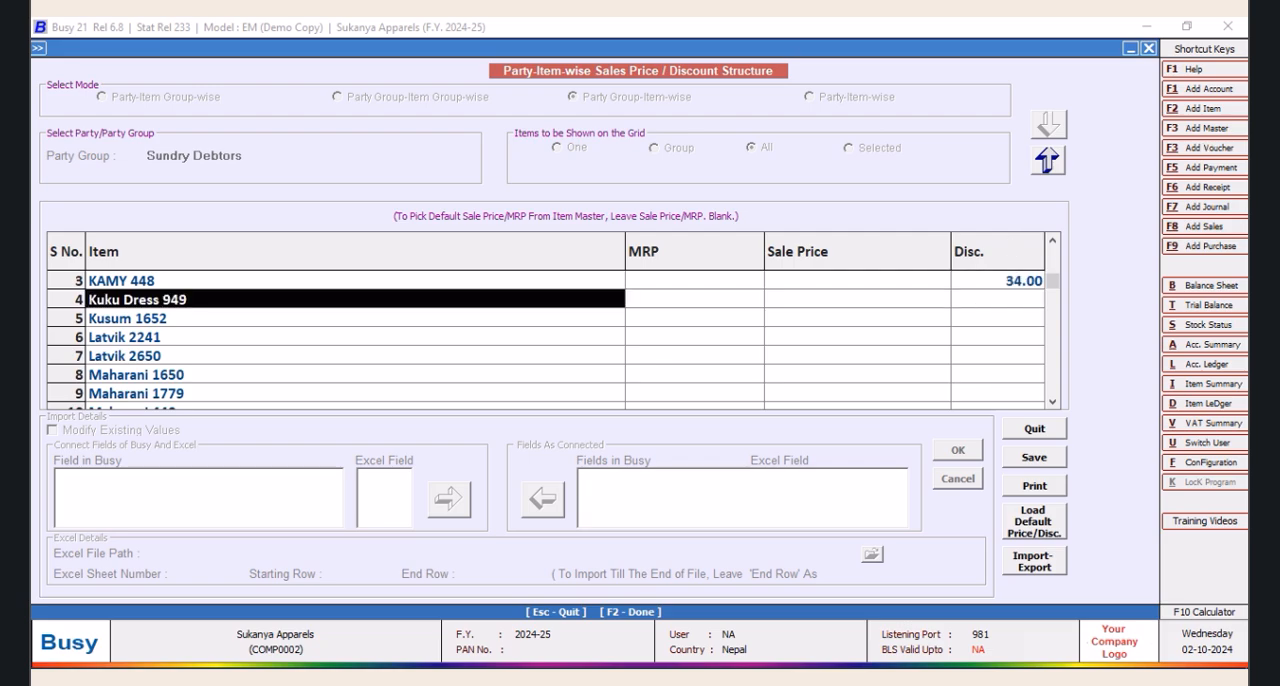
# Select the discount cell of Kuku Dress 949 and calculate 944 times 0.66 in the built-in calculator
pyautogui.click(1029, 300)
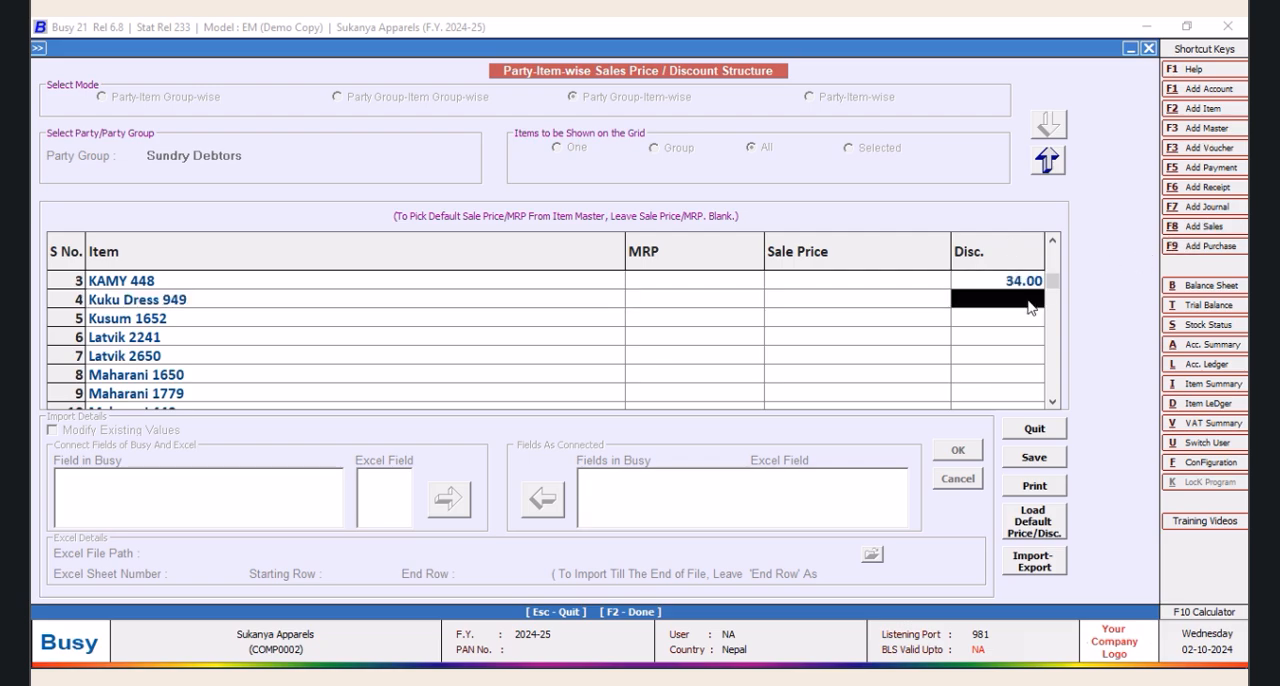
pyautogui.click(1180, 612)
pyautogui.click(592, 280)
pyautogui.click(507, 312)
pyautogui.click(507, 312)
pyautogui.click(635, 312)
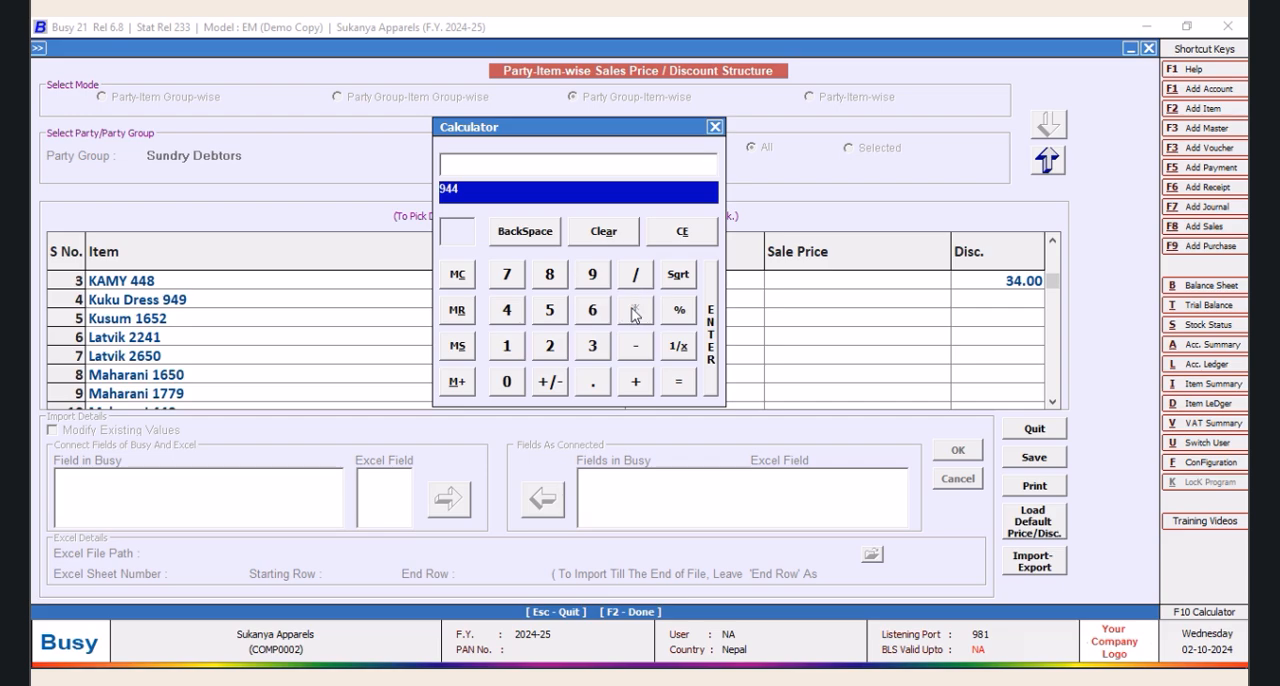
pyautogui.click(593, 389)
pyautogui.click(592, 346)
pyautogui.click(681, 232)
pyautogui.click(507, 382)
pyautogui.click(589, 312)
pyautogui.click(589, 312)
pyautogui.click(683, 392)
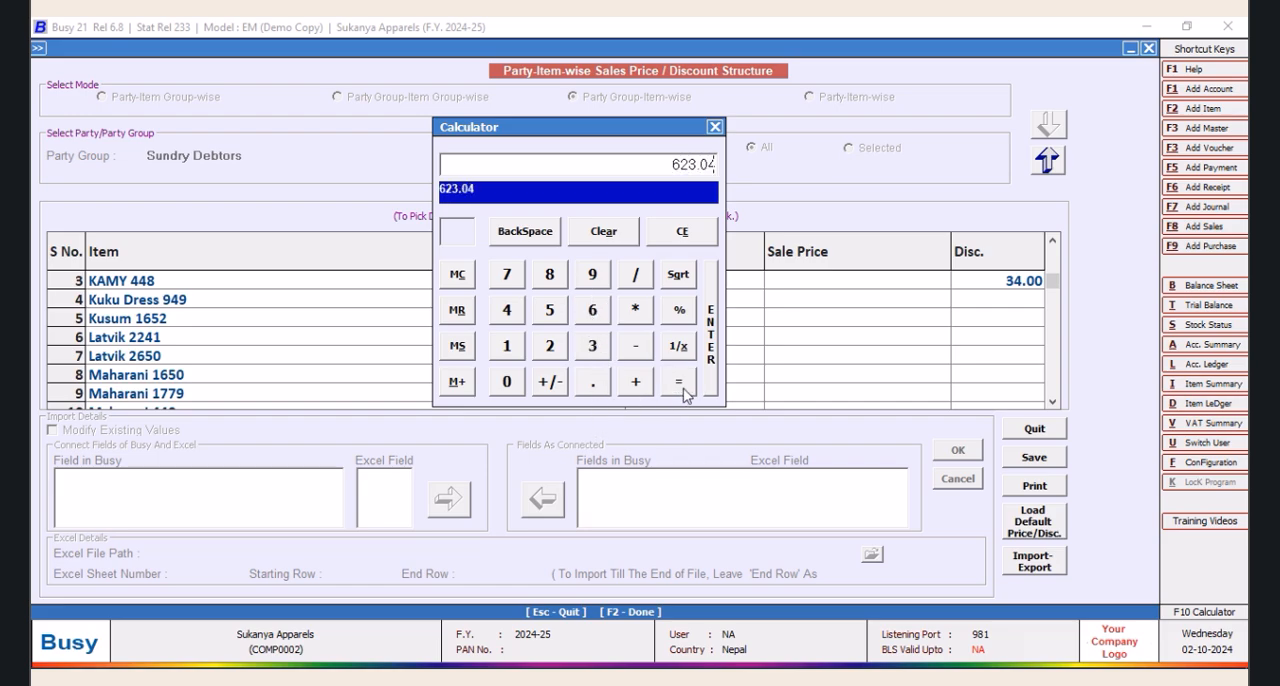
# Multiply the discounted amount by 1.13 to add the 13% tax, and close the calculator
pyautogui.click(641, 314)
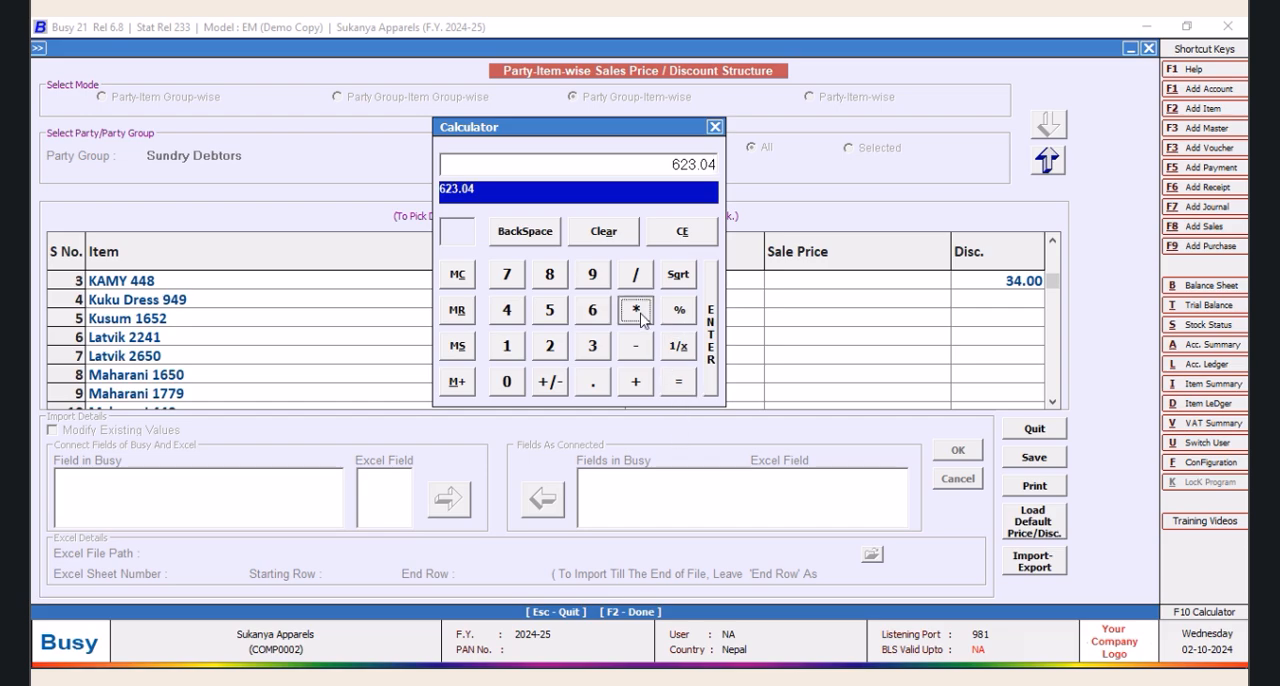
pyautogui.click(519, 350)
pyautogui.click(598, 394)
pyautogui.click(511, 356)
pyautogui.click(593, 346)
pyautogui.click(679, 382)
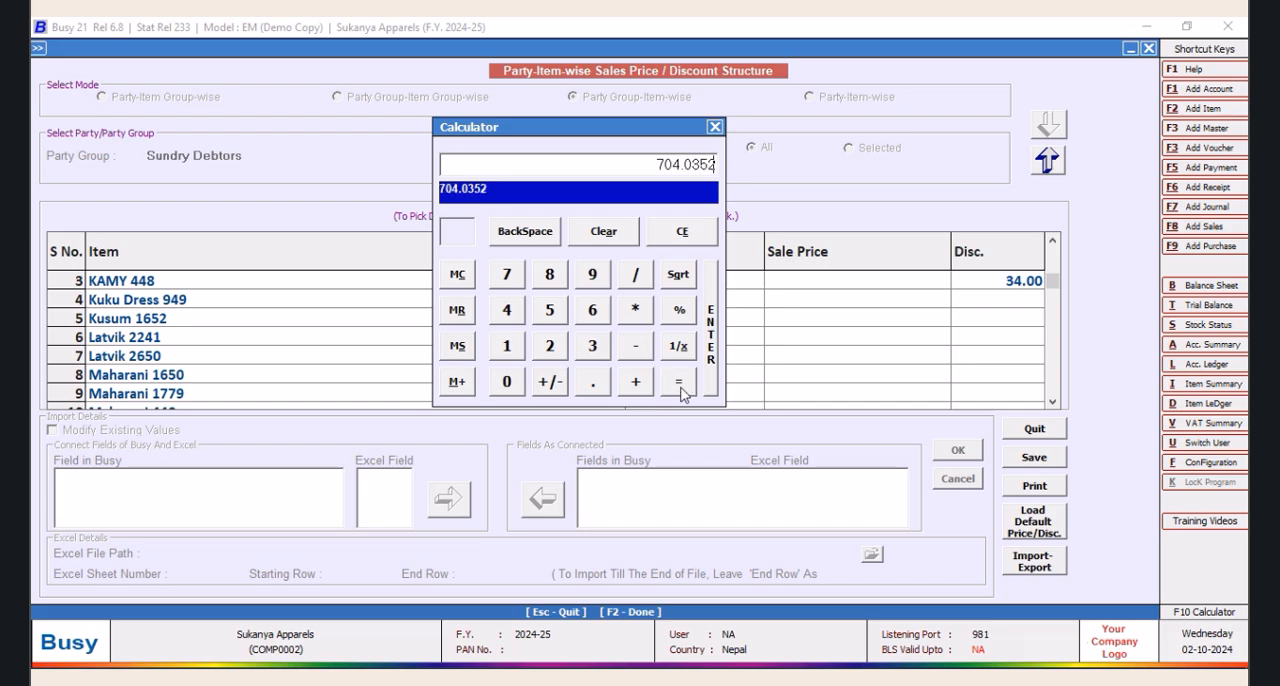
pyautogui.click(713, 127)
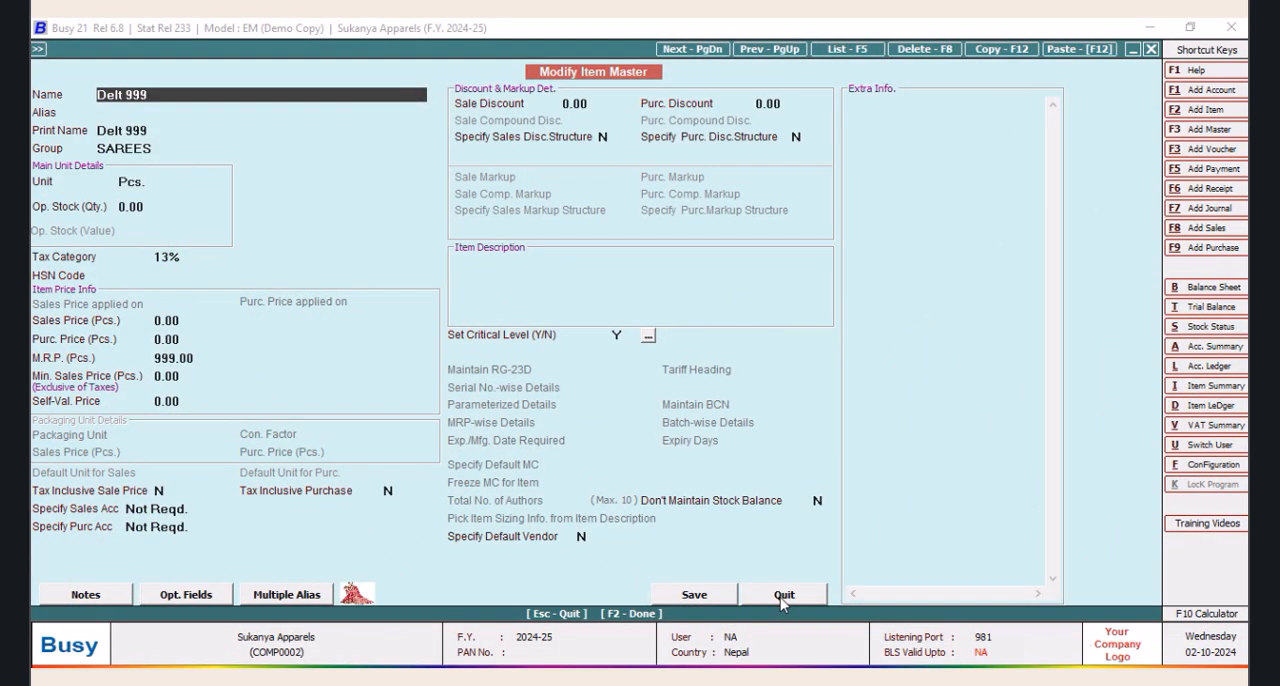
pyautogui.click(783, 596)
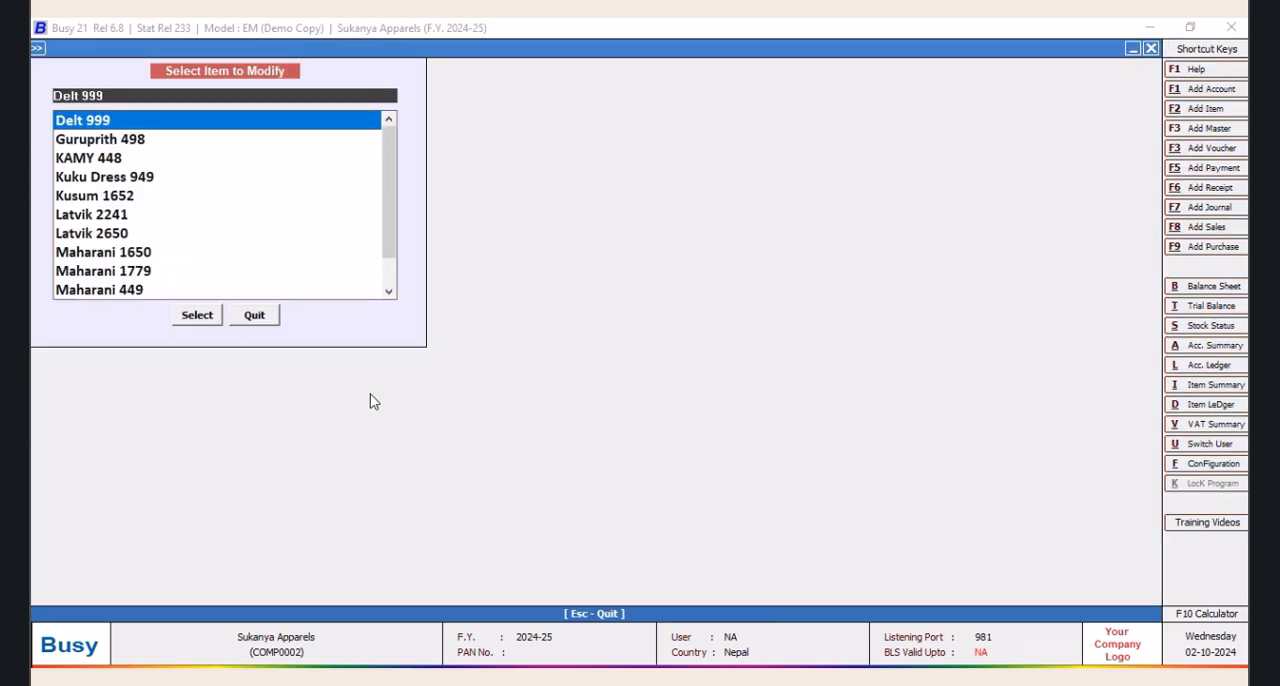
pyautogui.click(274, 323)
pyautogui.doubleClick(217, 184)
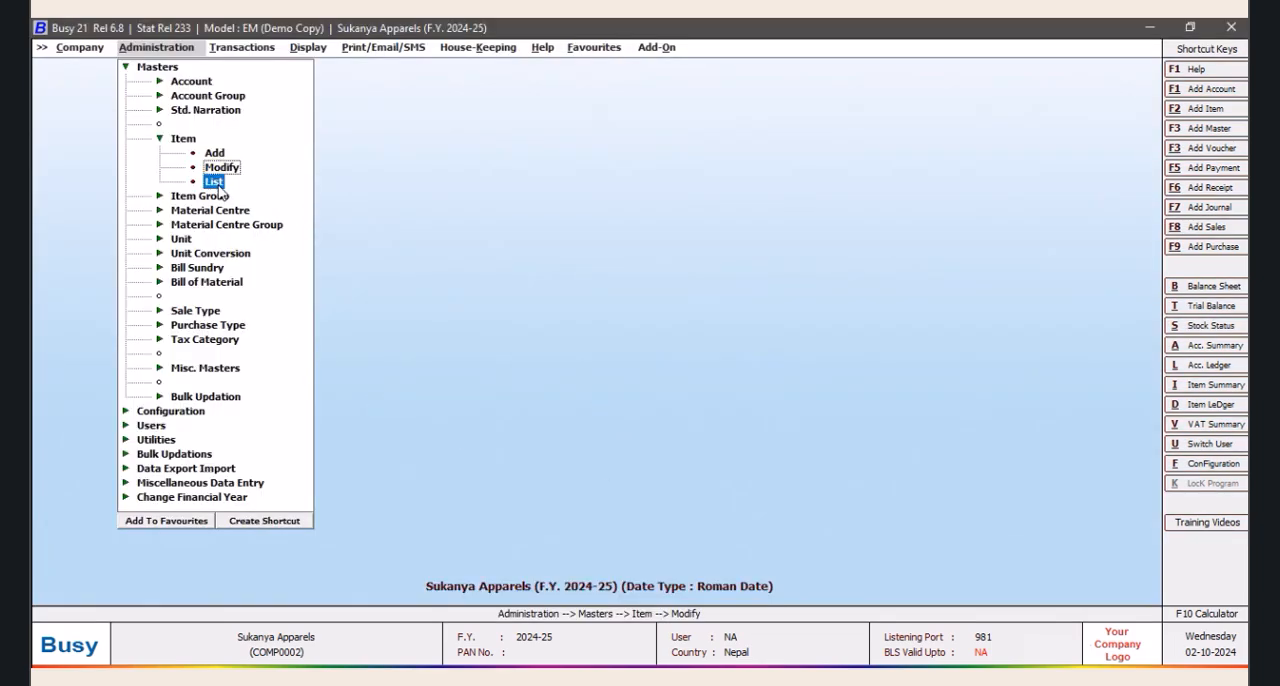
pyautogui.click(625, 390)
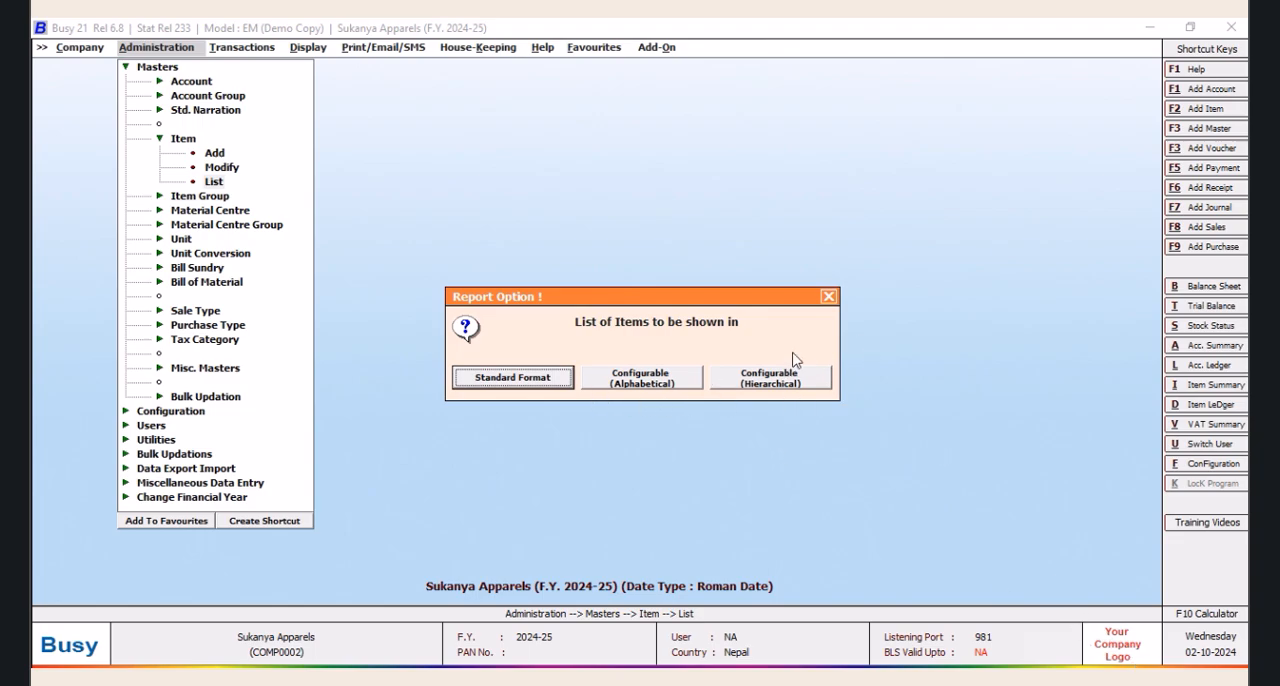
pyautogui.click(828, 298)
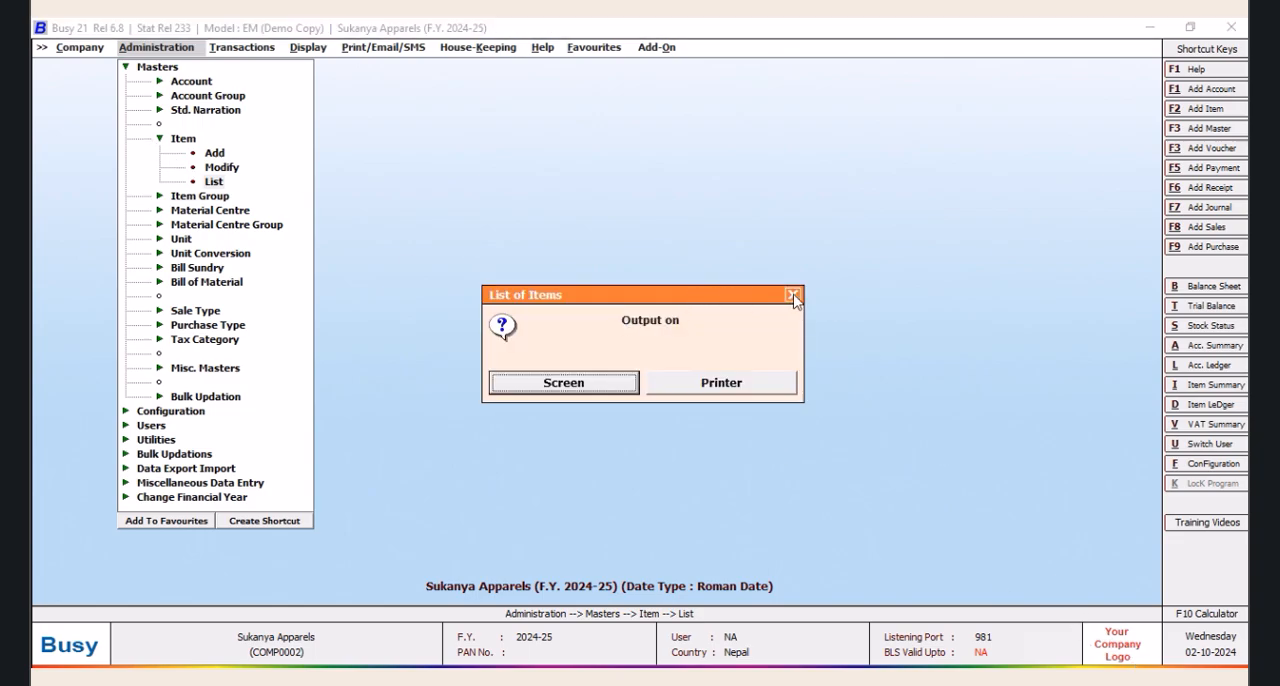
pyautogui.click(795, 297)
# Open the item master of Delt 999 for modification
pyautogui.click(222, 167)
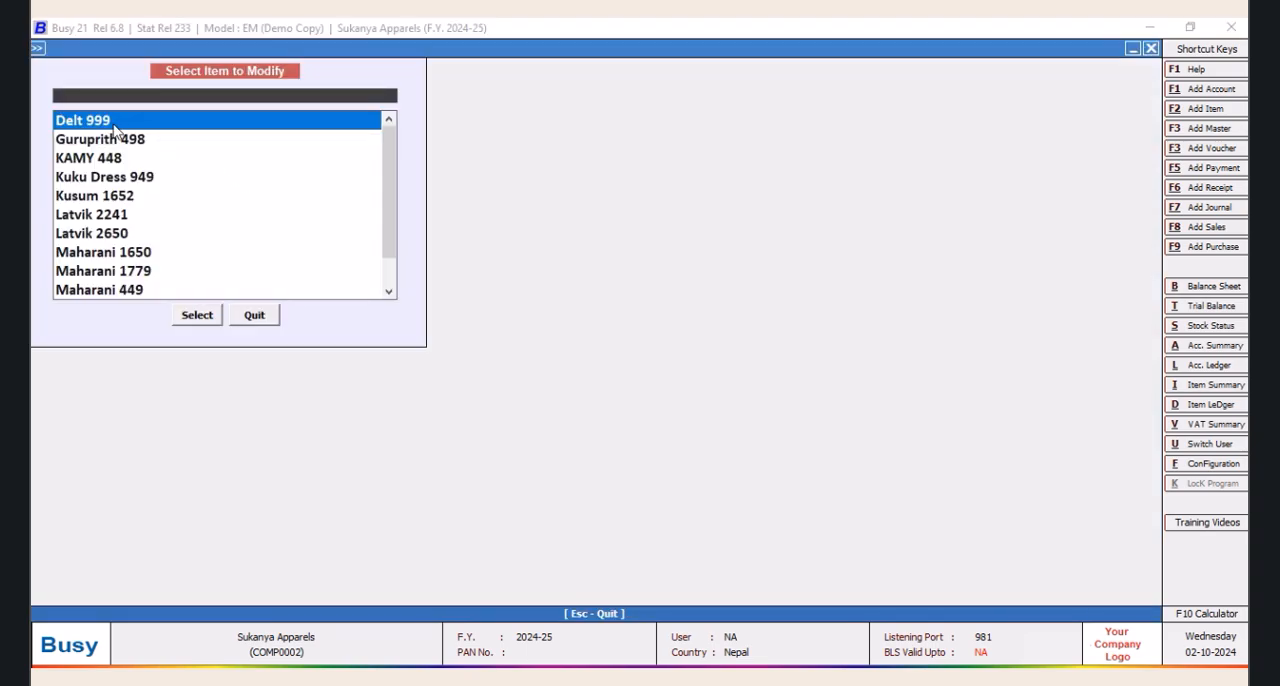
pyautogui.click(200, 318)
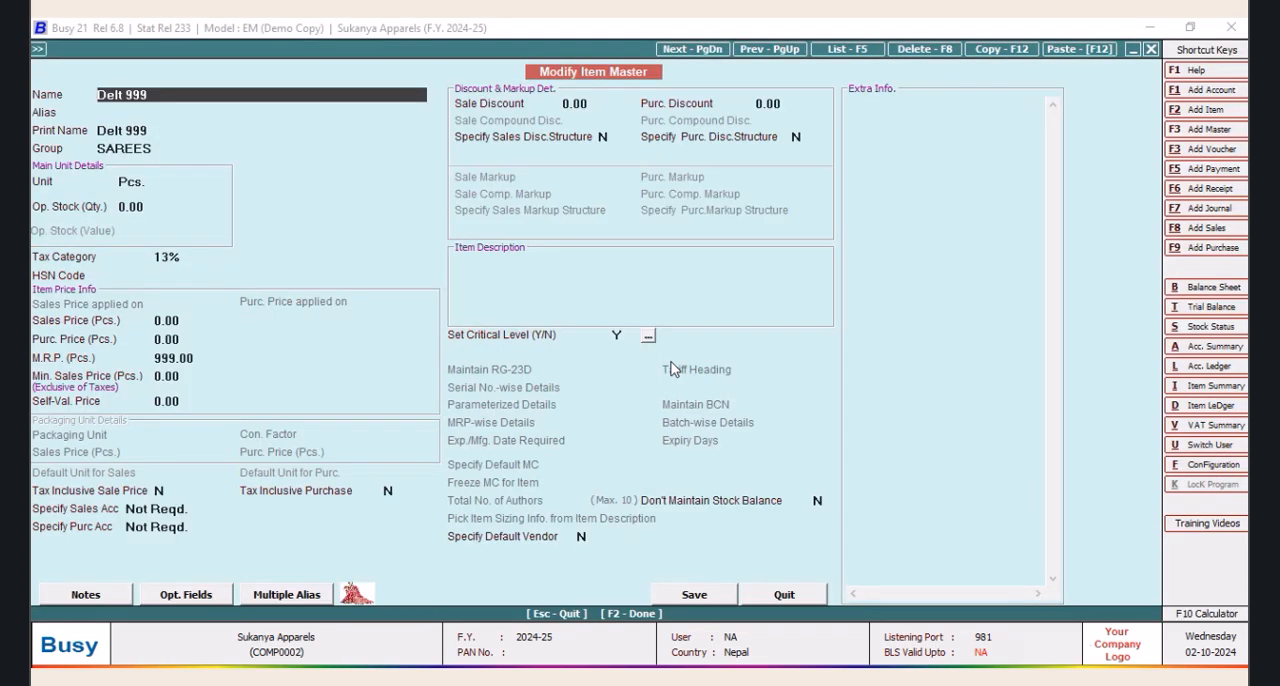
# Enable the purchase discount structure for Delt 999 and set it to Simple Discount, % of Price
pyautogui.click(801, 137)
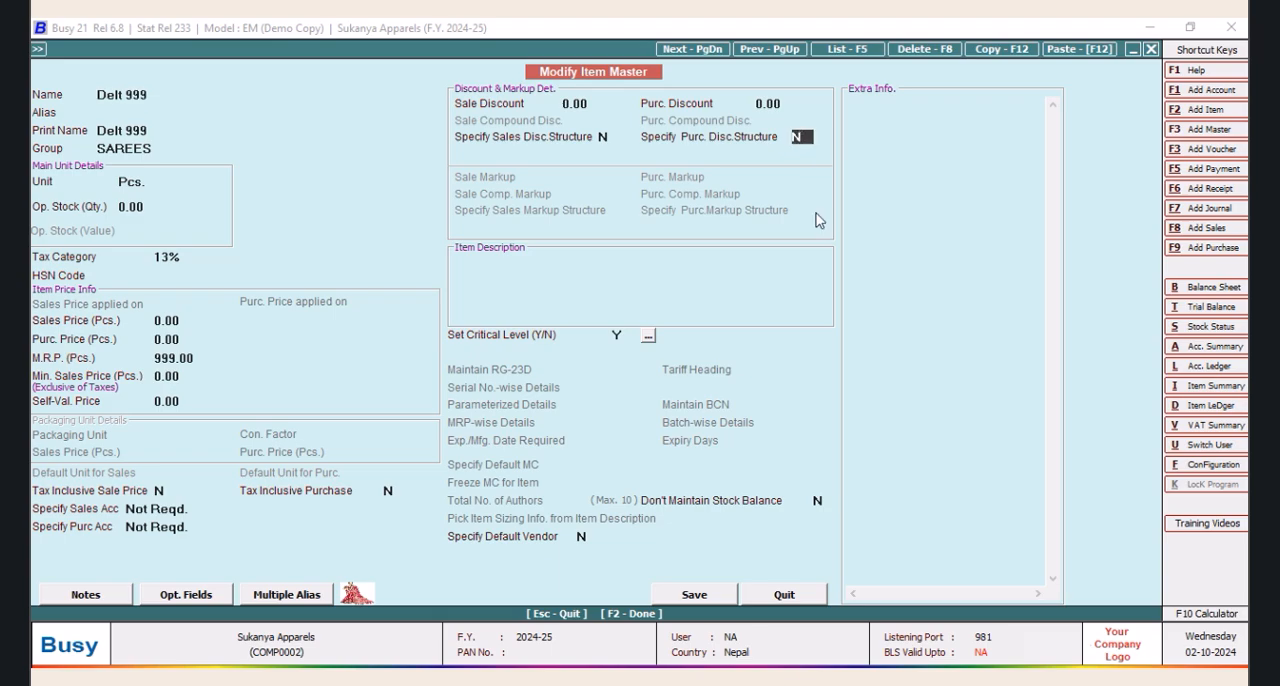
pyautogui.write('Y')
pyautogui.press('Tab')
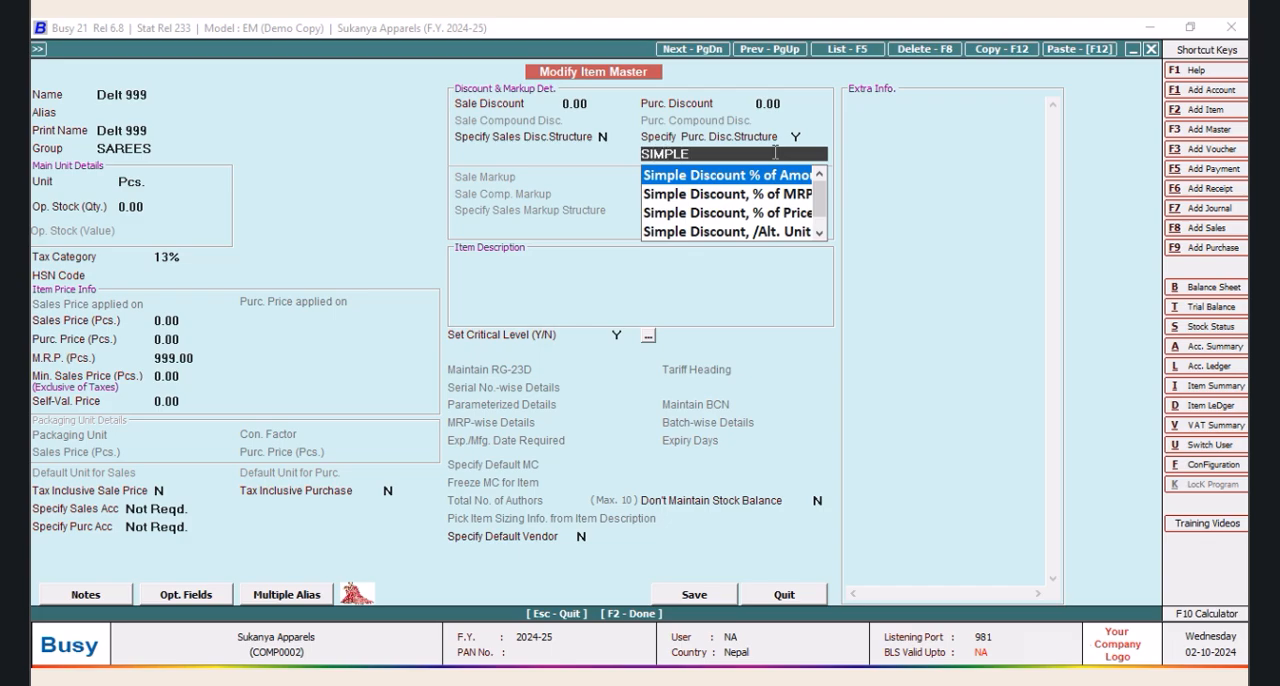
pyautogui.press('Down')
pyautogui.press('Down')
pyautogui.press('Down')
pyautogui.press('Up')
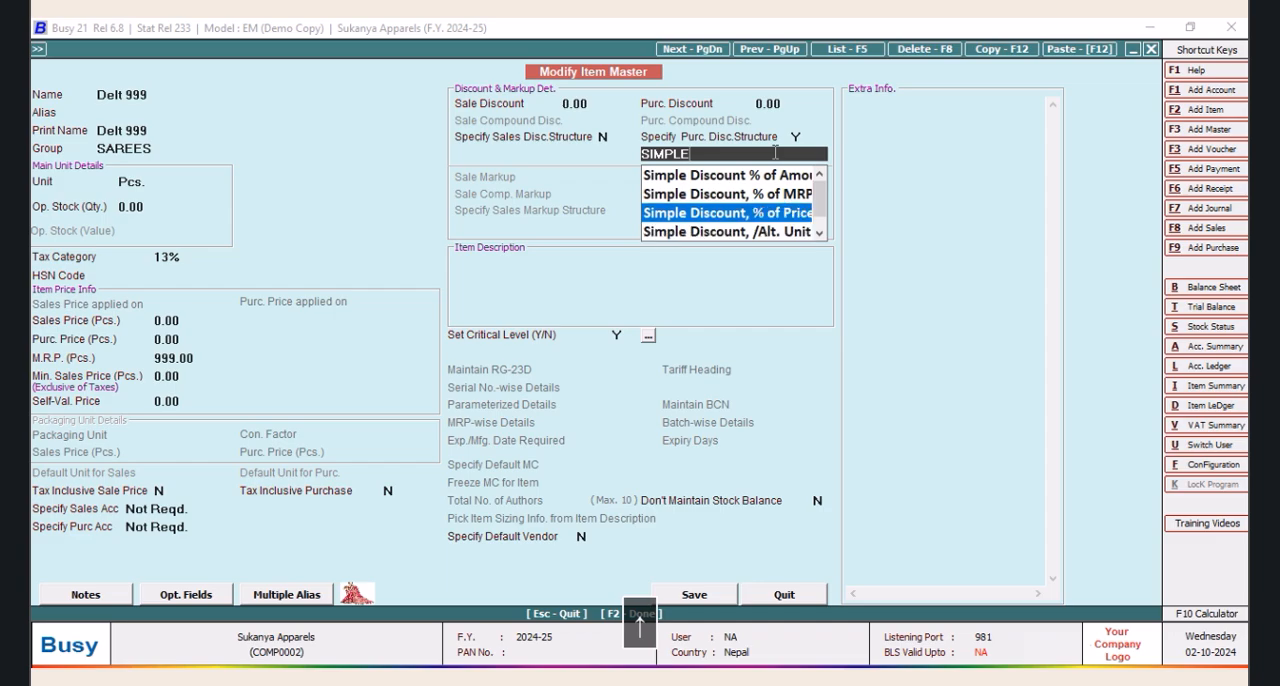
pyautogui.press('Tab')
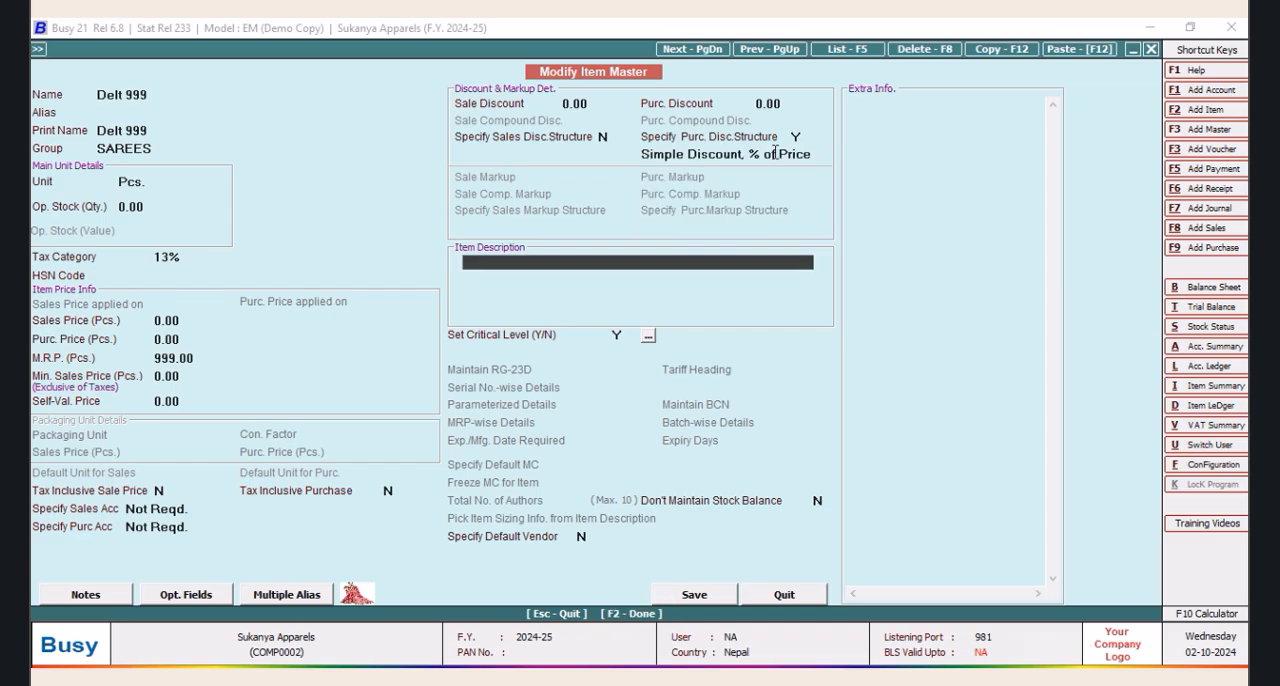
# Set the purchase discount of Delt 999 to 33.60 and save the item master
pyautogui.click(797, 104)
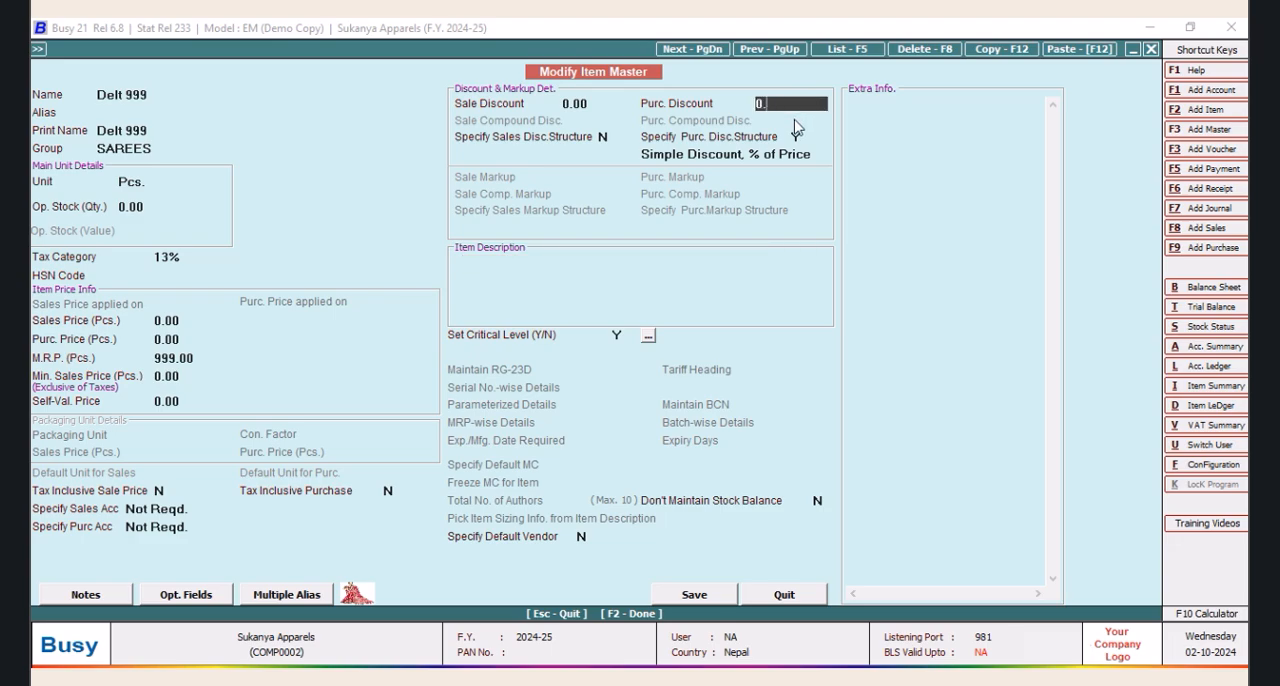
pyautogui.write('33.6')
pyautogui.press('Tab')
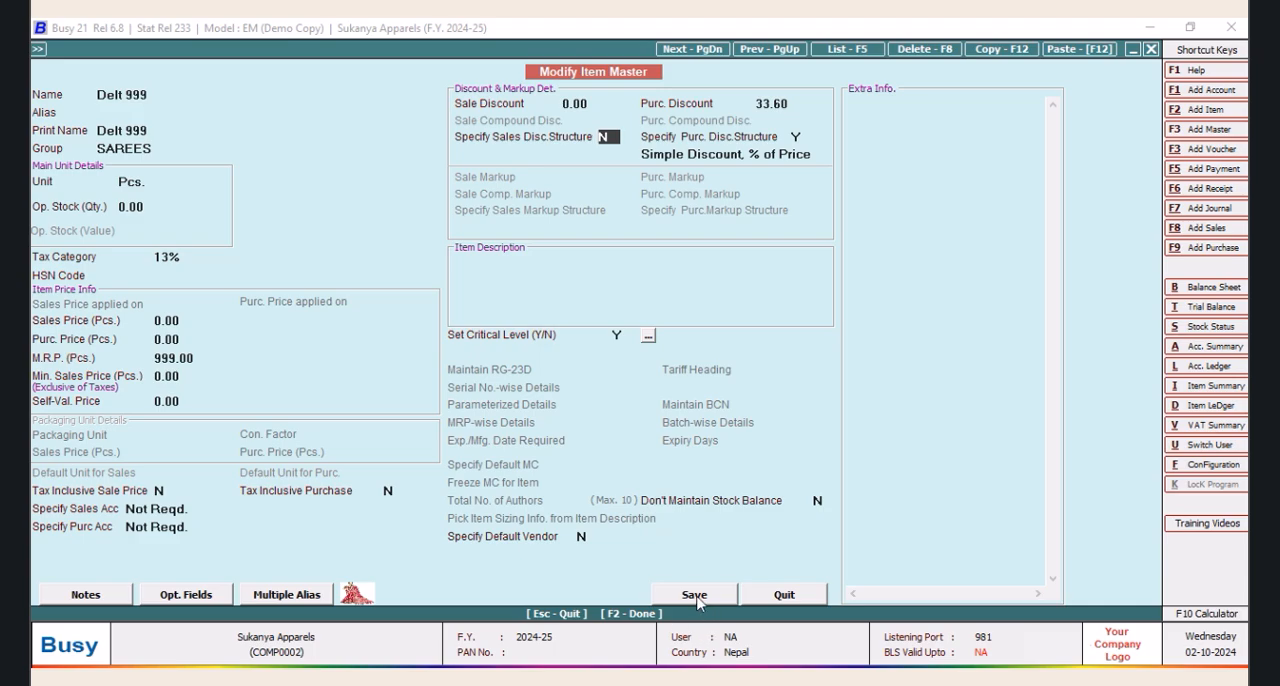
pyautogui.click(695, 596)
# Open the item master of Guruprith 498 for modification and set its purchase discount to 33.60
pyautogui.click(130, 143)
pyautogui.click(196, 315)
pyautogui.click(789, 104)
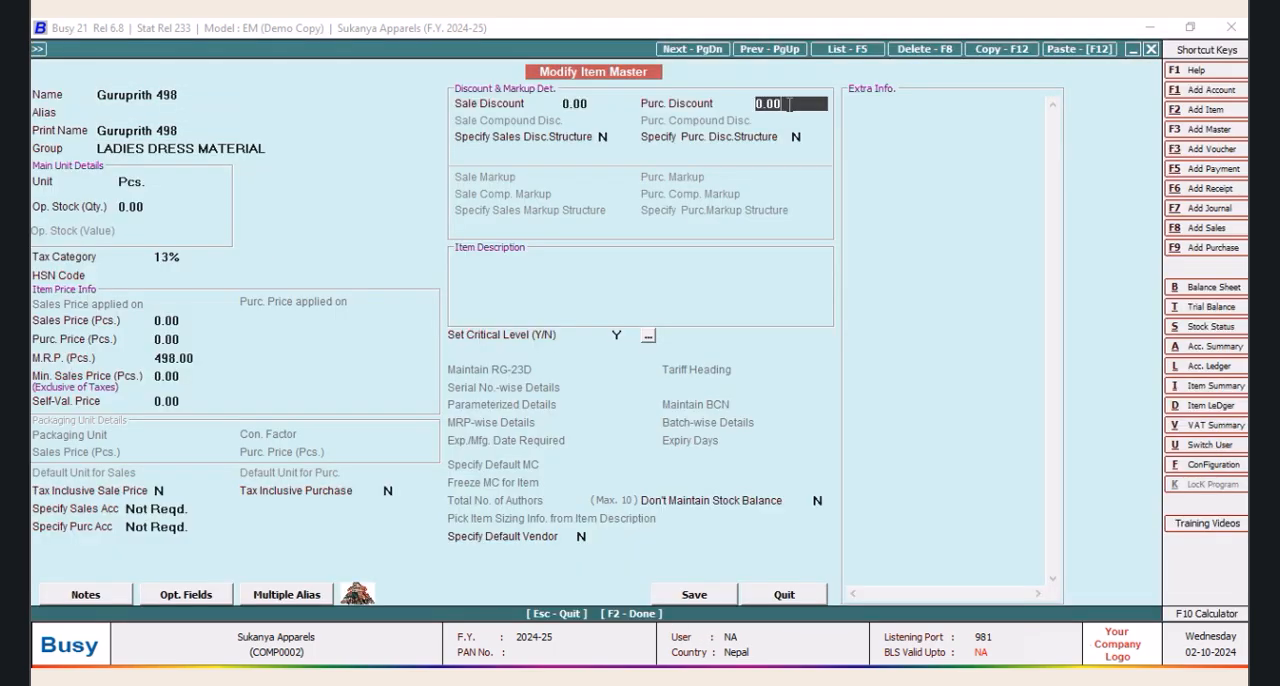
pyautogui.write('33.6')
pyautogui.press('Tab')
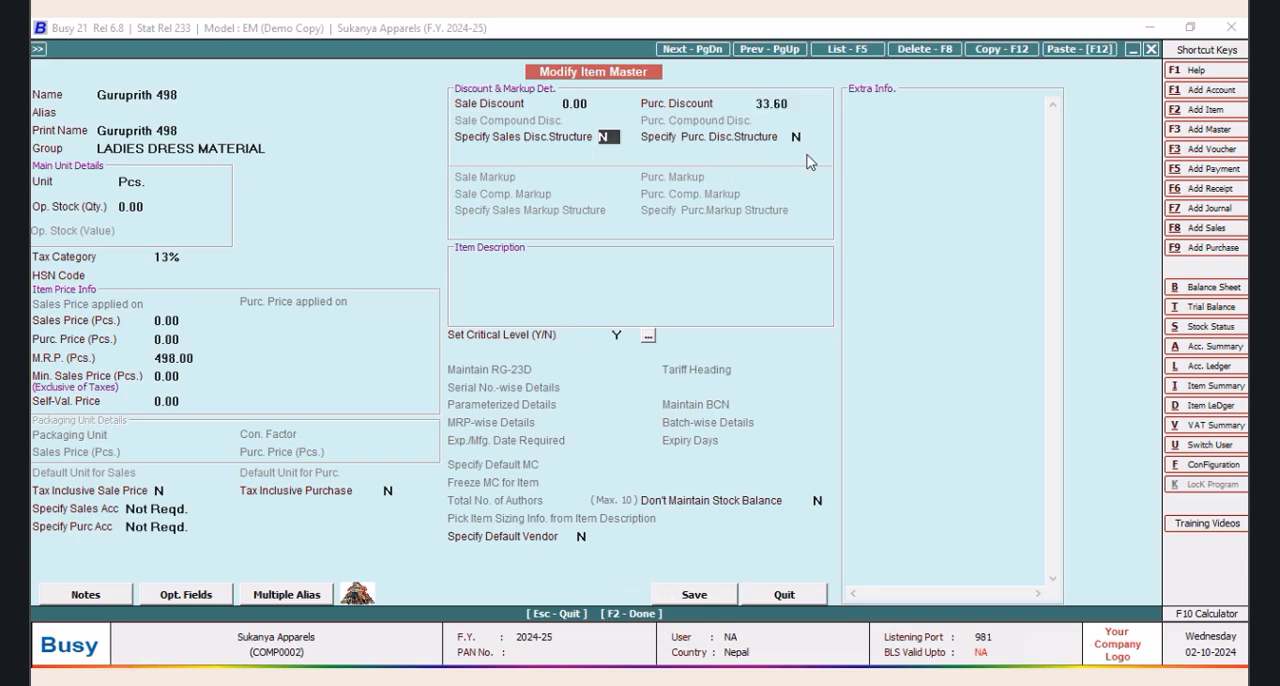
# Enable the purchase discount structure for Guruprith 498 as Simple Discount, % of Price, and save the item
pyautogui.press('Tab')
pyautogui.write('Y')
pyautogui.press('Return')
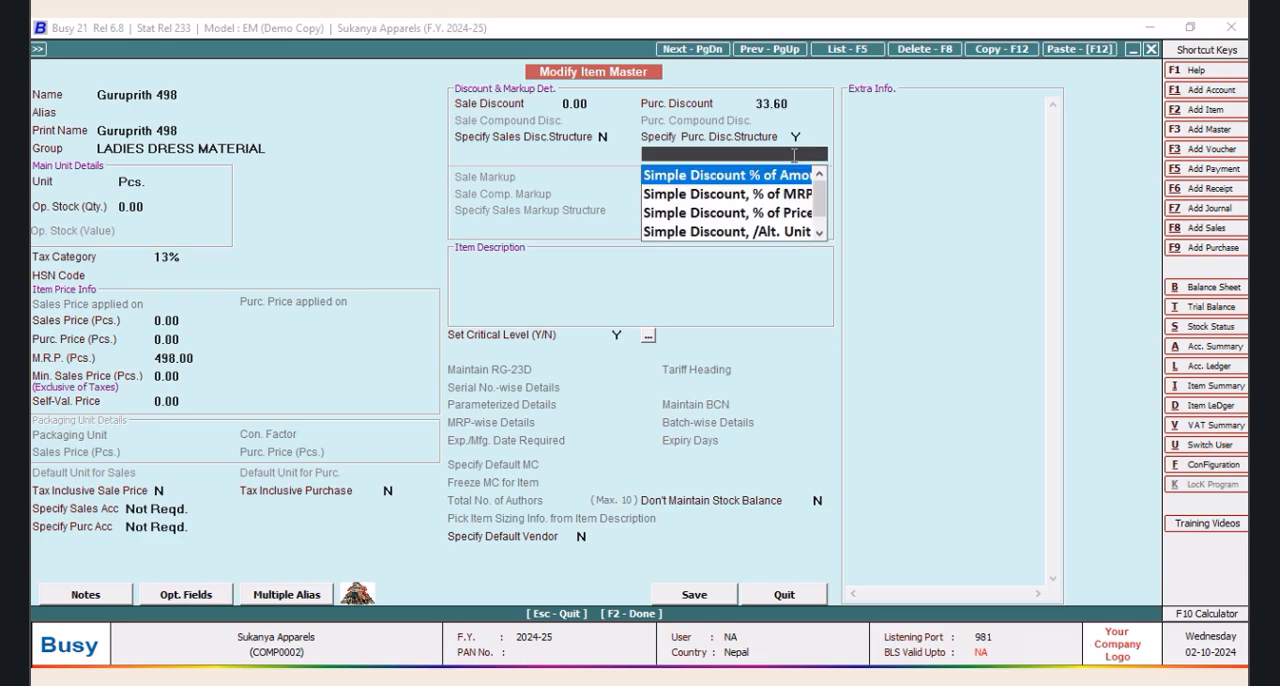
pyautogui.click(780, 213)
pyautogui.click(694, 598)
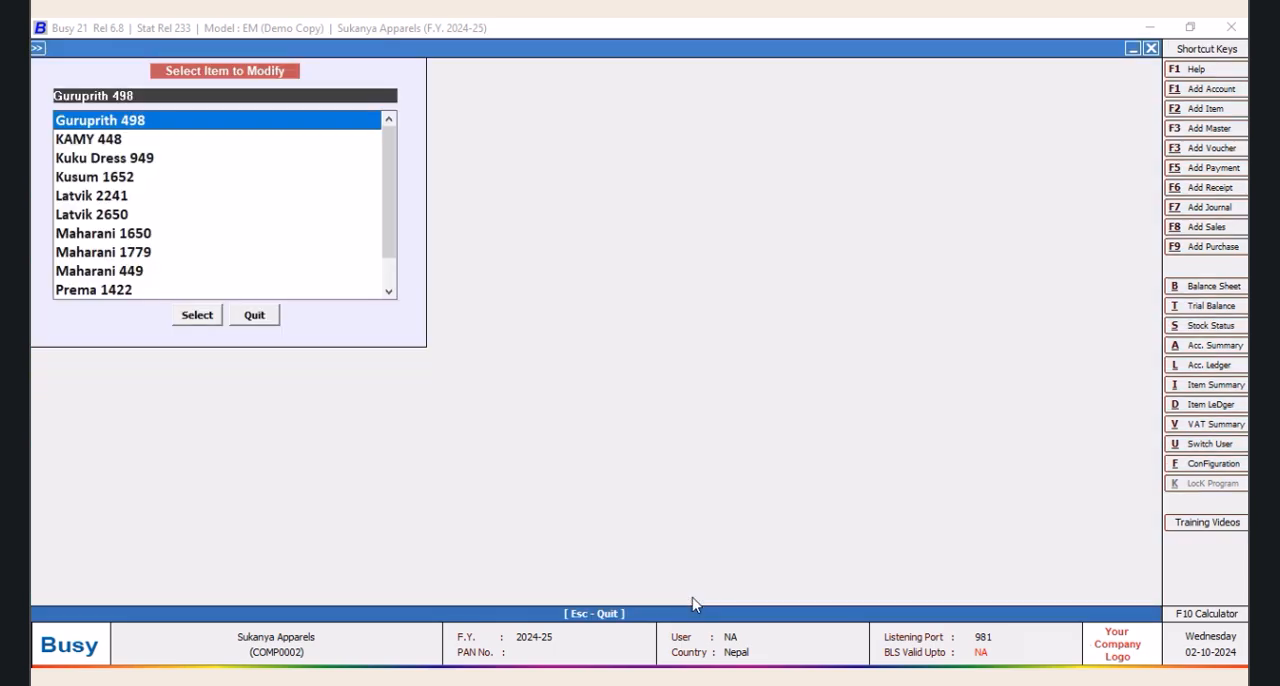
# Open the item master of KAMY 448 to check its discount settings, and close it
pyautogui.click(110, 140)
pyautogui.click(196, 315)
pyautogui.press('Escape')
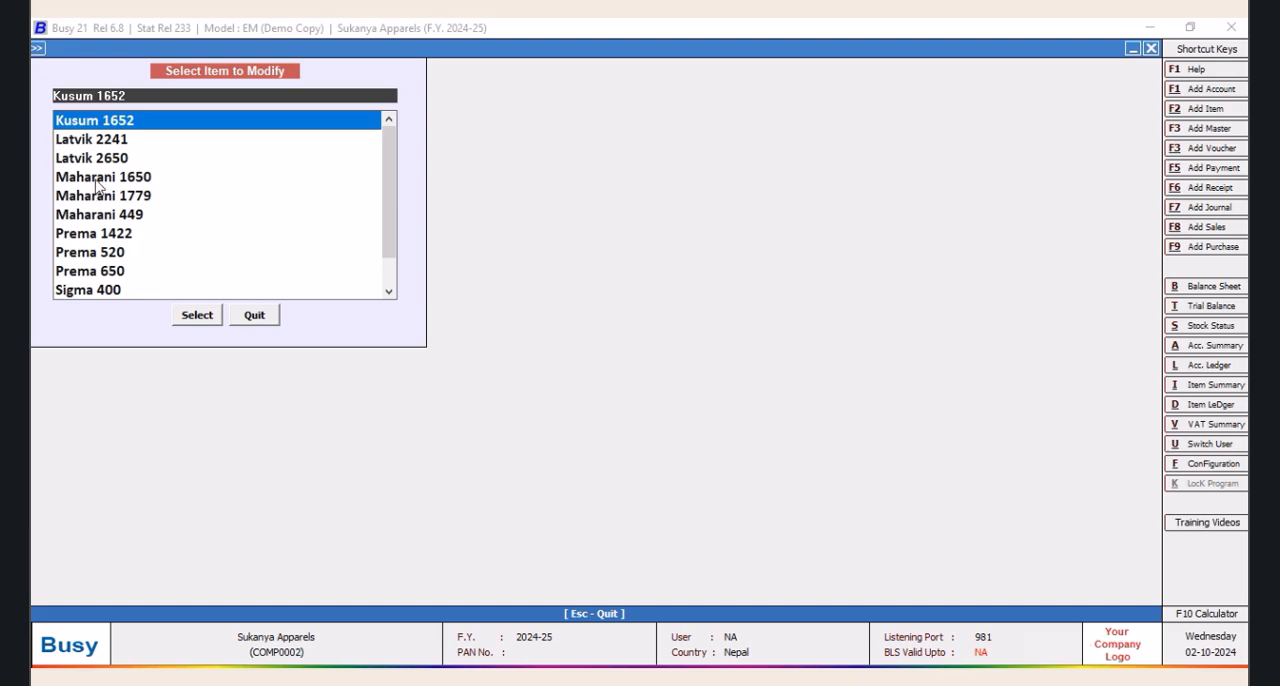
# Open the item master of Latvik 2241 for modification and set its purchase discount to 33.60
pyautogui.click(105, 141)
pyautogui.click(200, 315)
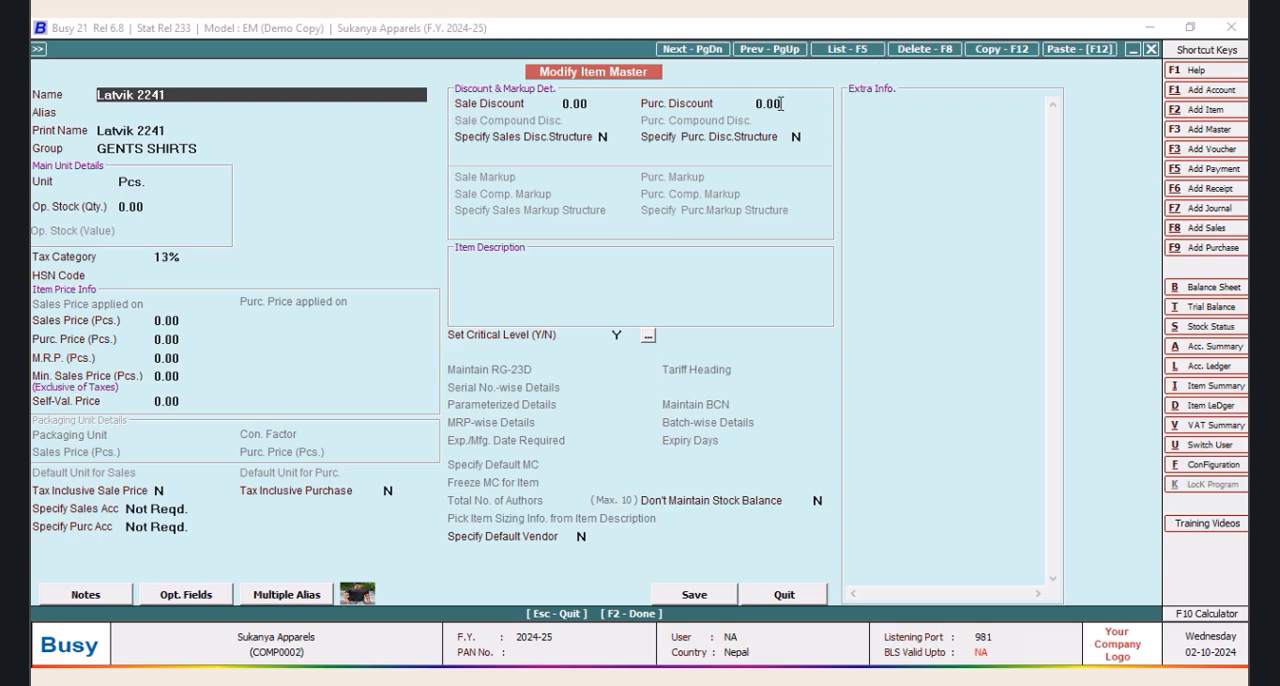
pyautogui.click(781, 104)
pyautogui.press('Delete')
pyautogui.write('33.')
pyautogui.press('Return')
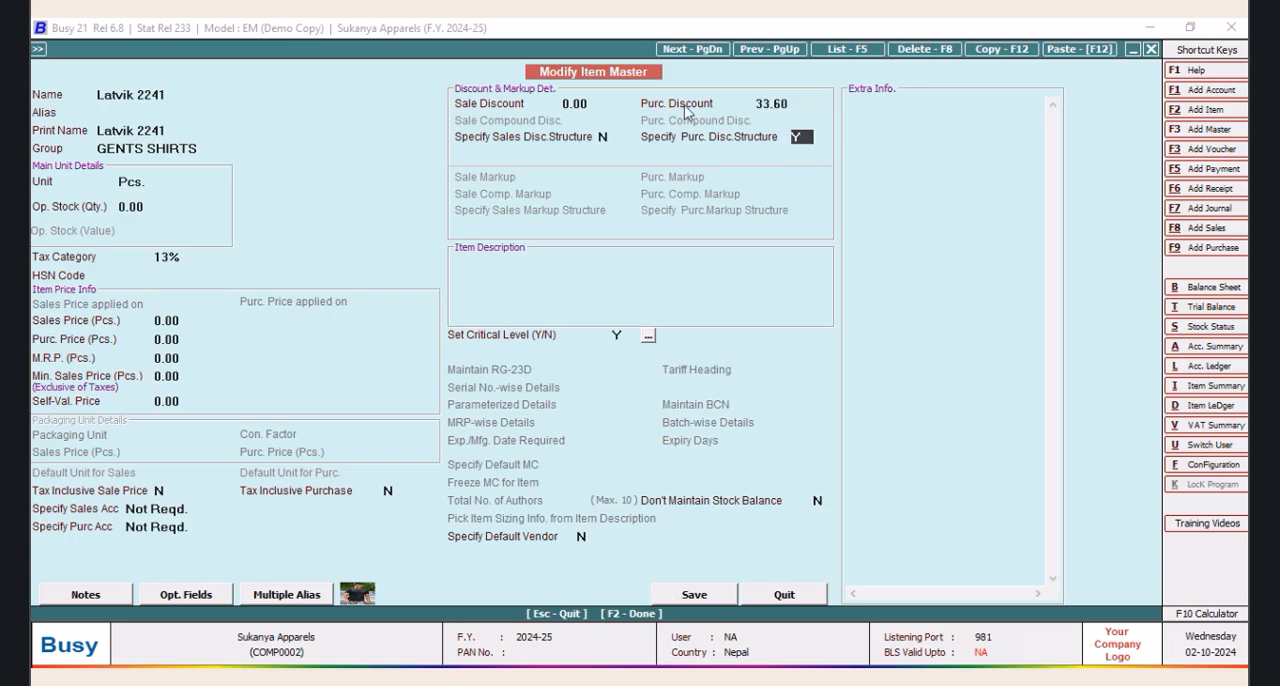
# Set the purchase discount structure of Latvik 2241 to Simple Discount, % of Price, and save the item
pyautogui.press('Return')
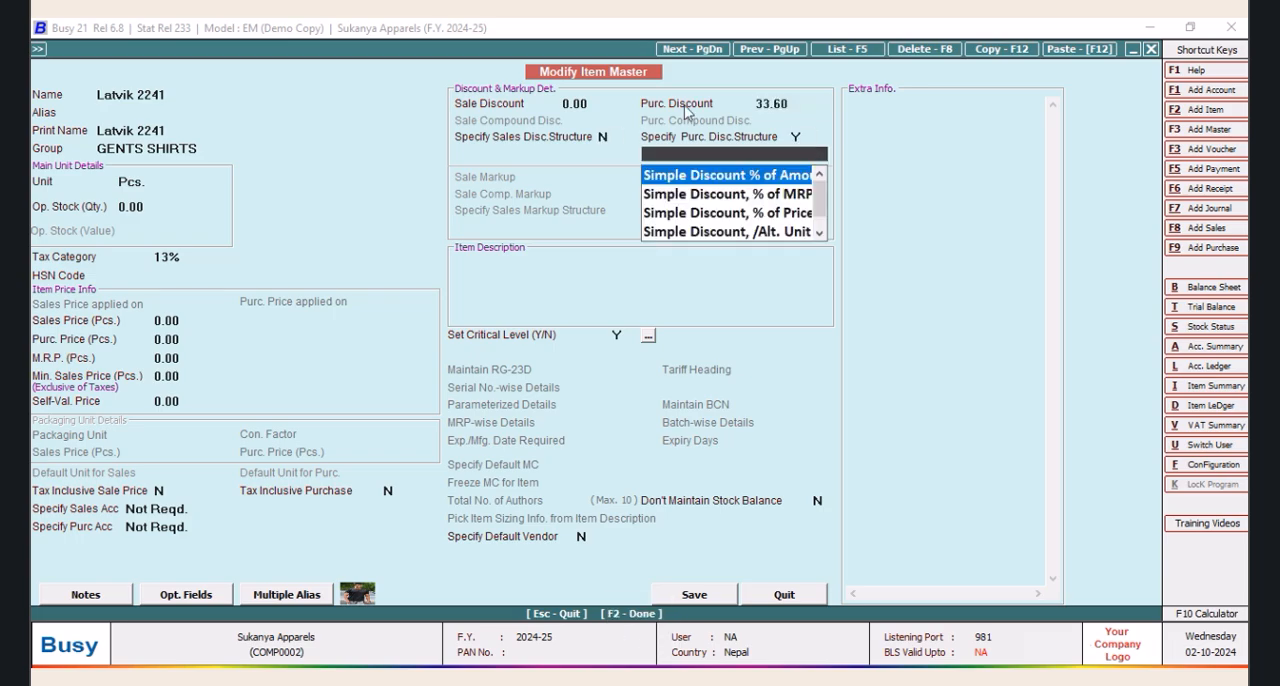
pyautogui.press('Down')
pyautogui.press('Down')
pyautogui.press('Down')
pyautogui.press('Up')
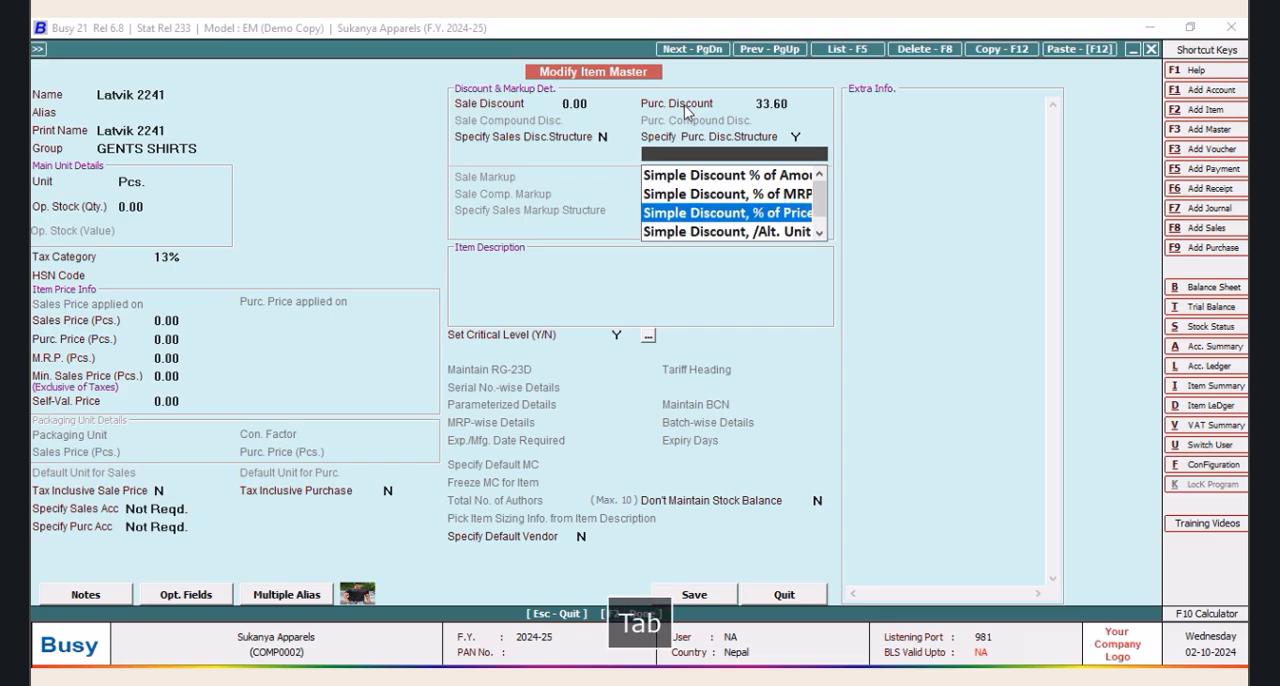
pyautogui.press('Return')
pyautogui.click(691, 601)
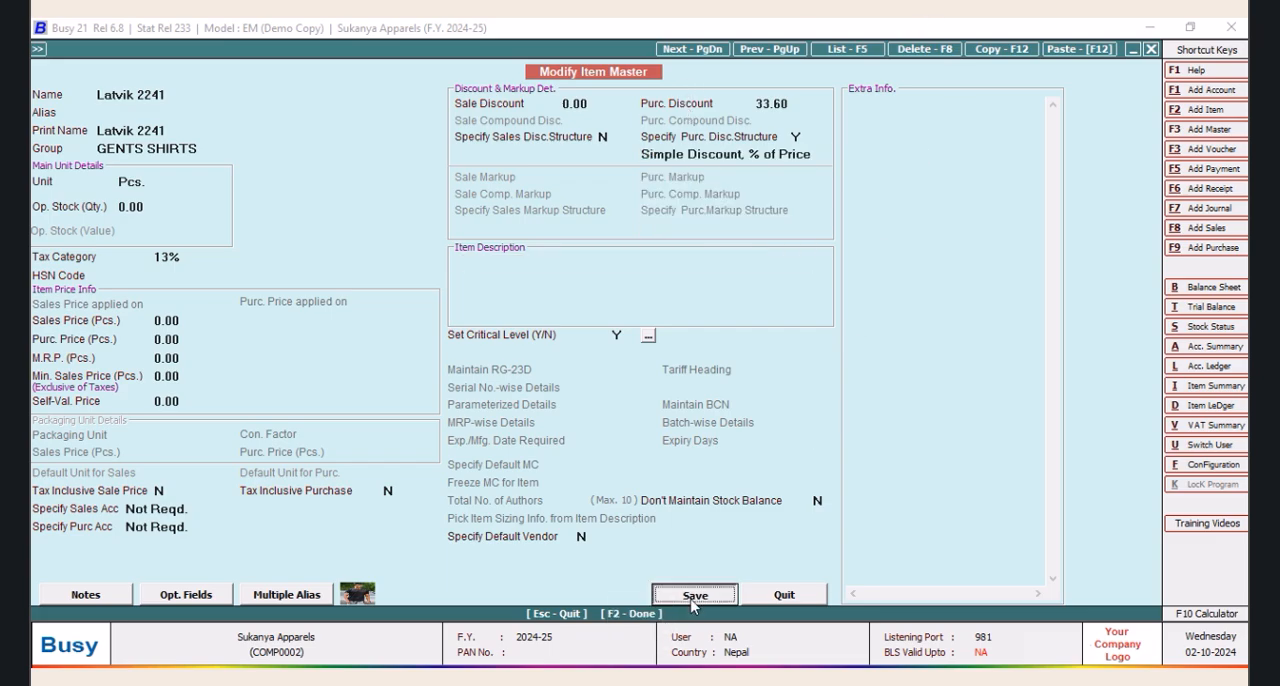
# Open the item master of Latvik 2650 for modification and set its purchase discount to 33.60
pyautogui.doubleClick(118, 142)
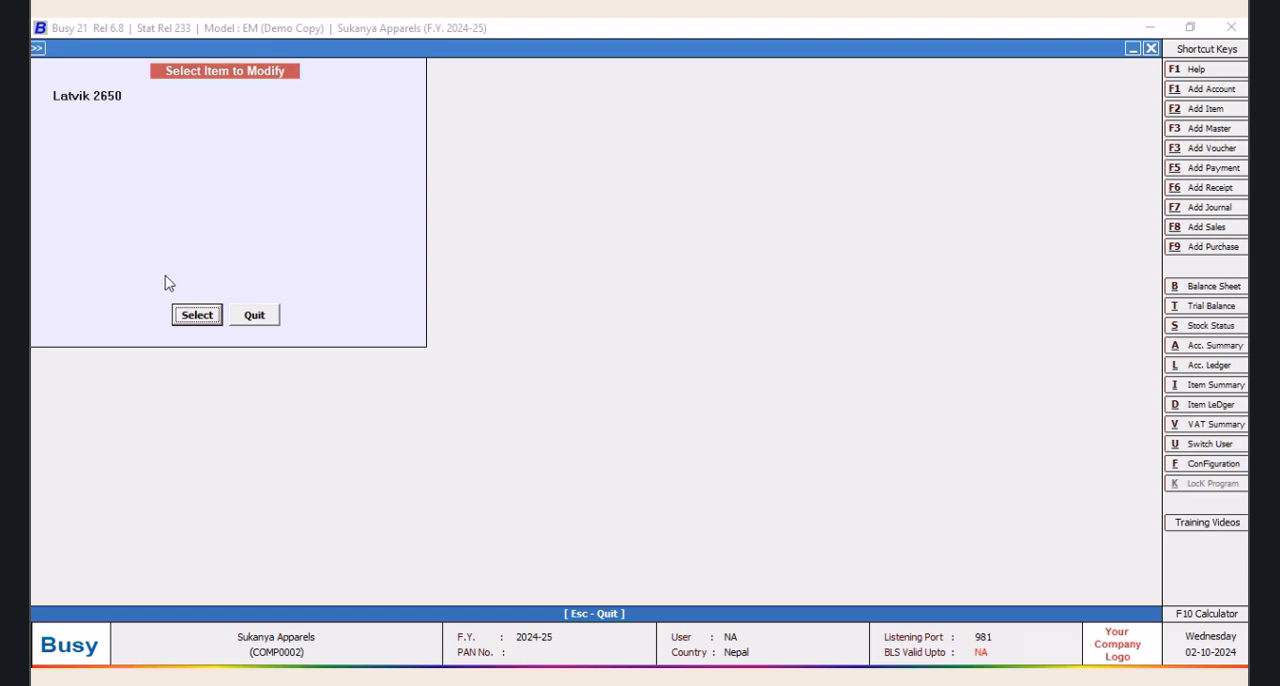
pyautogui.click(193, 318)
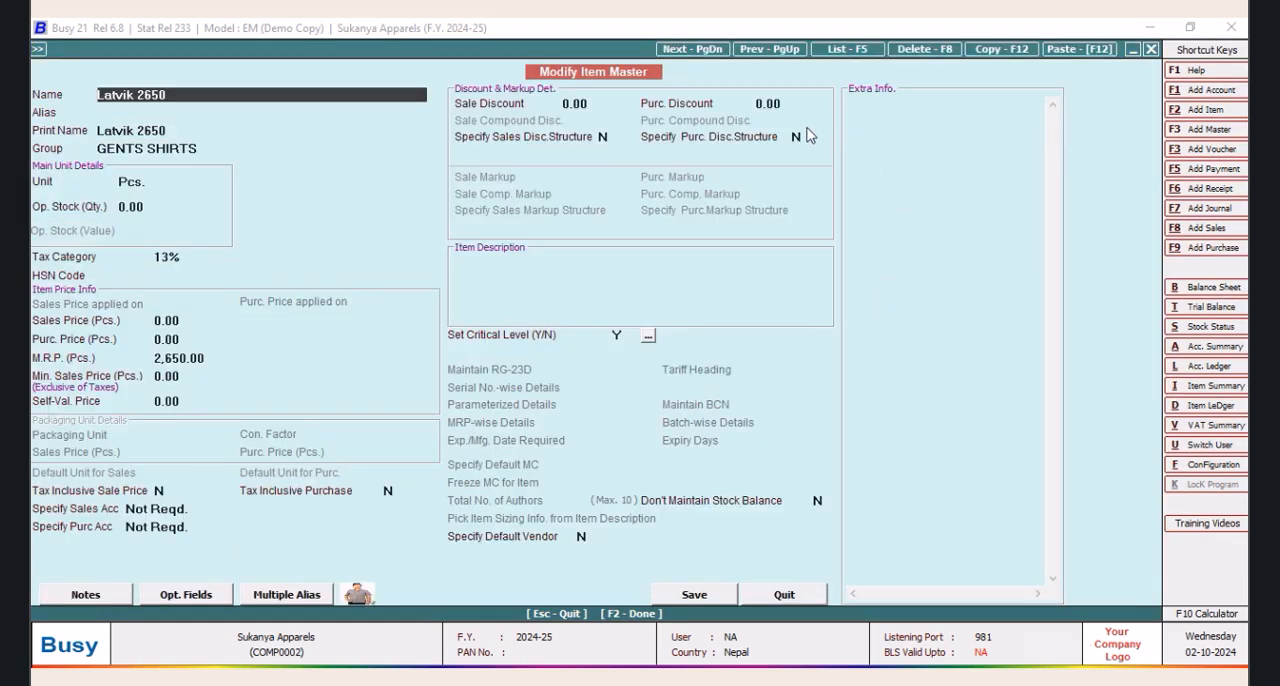
pyautogui.click(798, 103)
pyautogui.write('33.6')
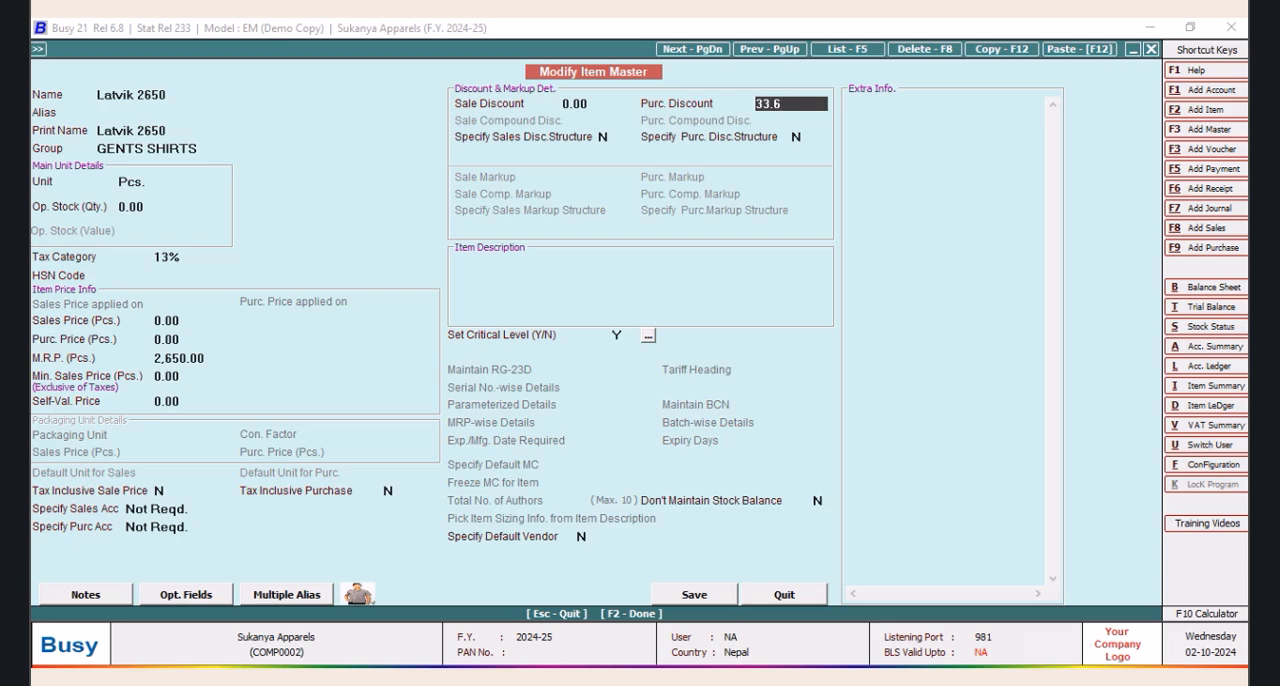
pyautogui.press('Return')
# Enable the purchase discount structure for Latvik 2650 as Simple Discount, % of Price, and save the item
pyautogui.press('Return')
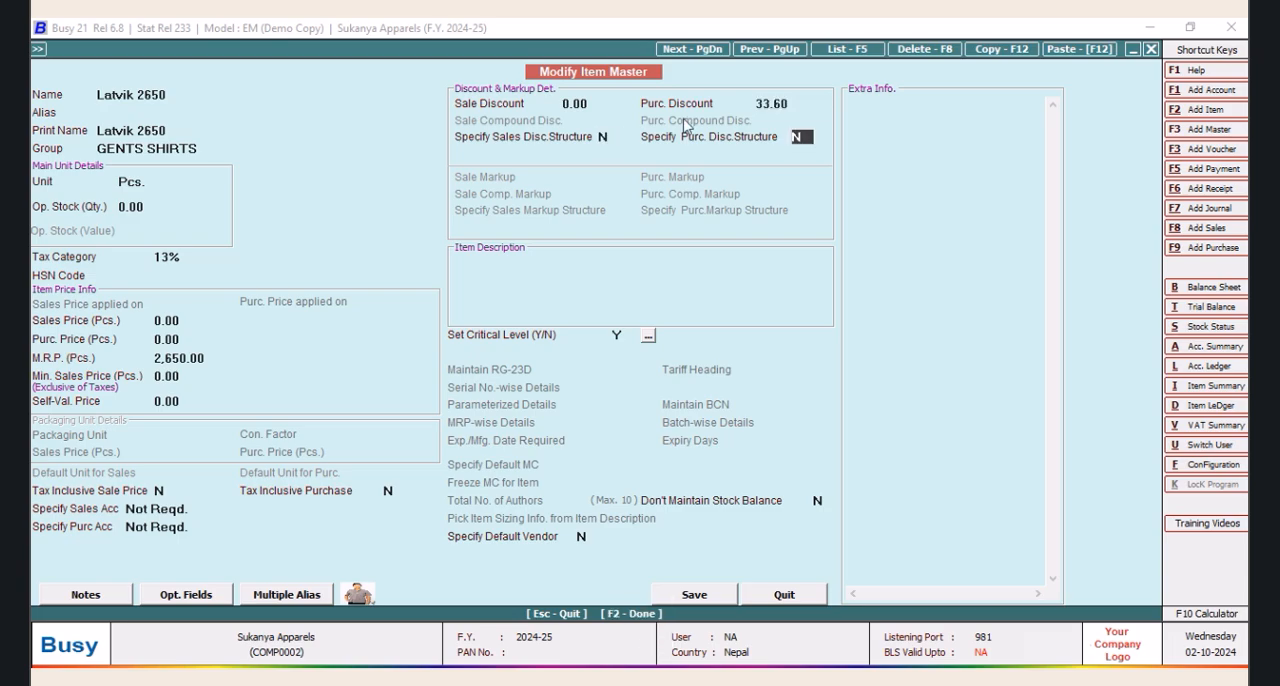
pyautogui.press('Return')
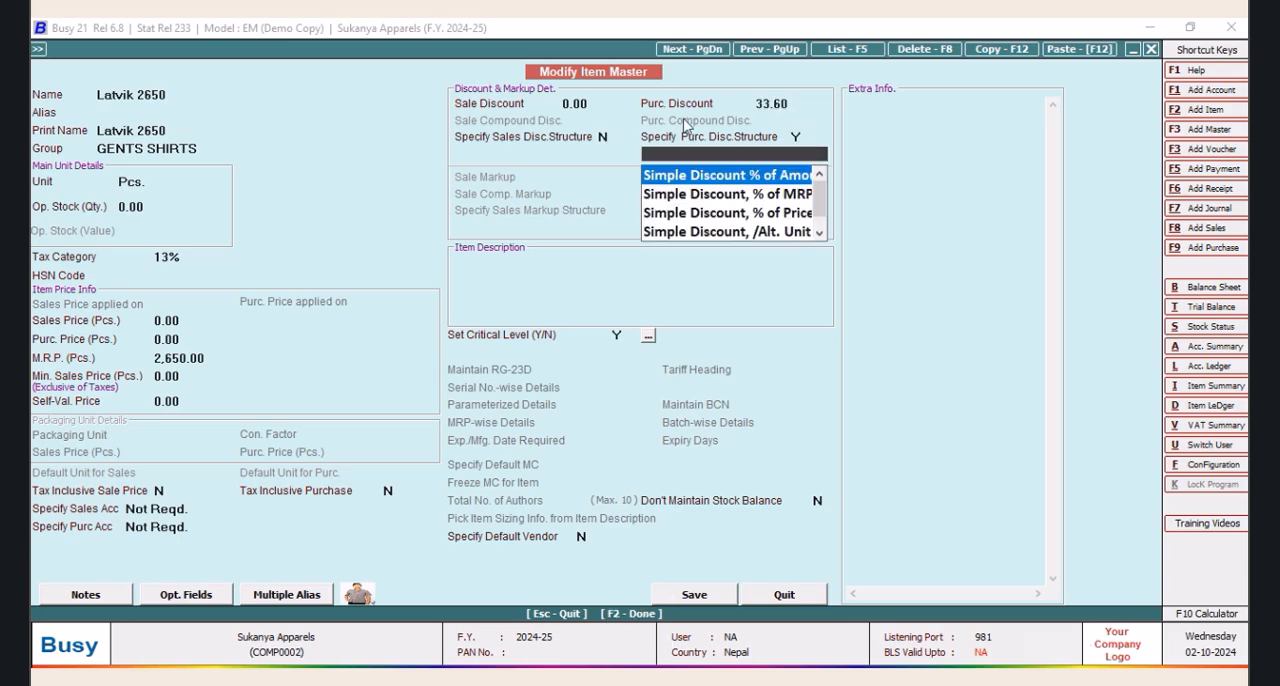
pyautogui.press('Down')
pyautogui.press('Down')
pyautogui.press('Down')
pyautogui.press('Up')
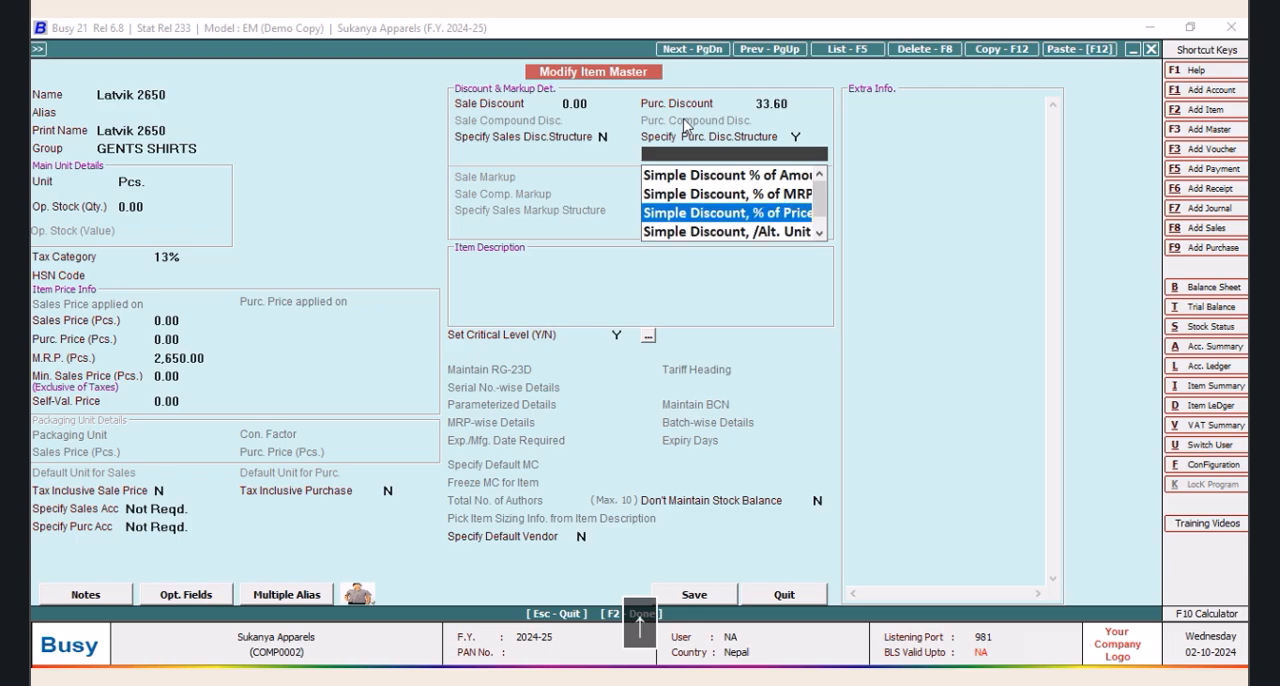
pyautogui.press('Return')
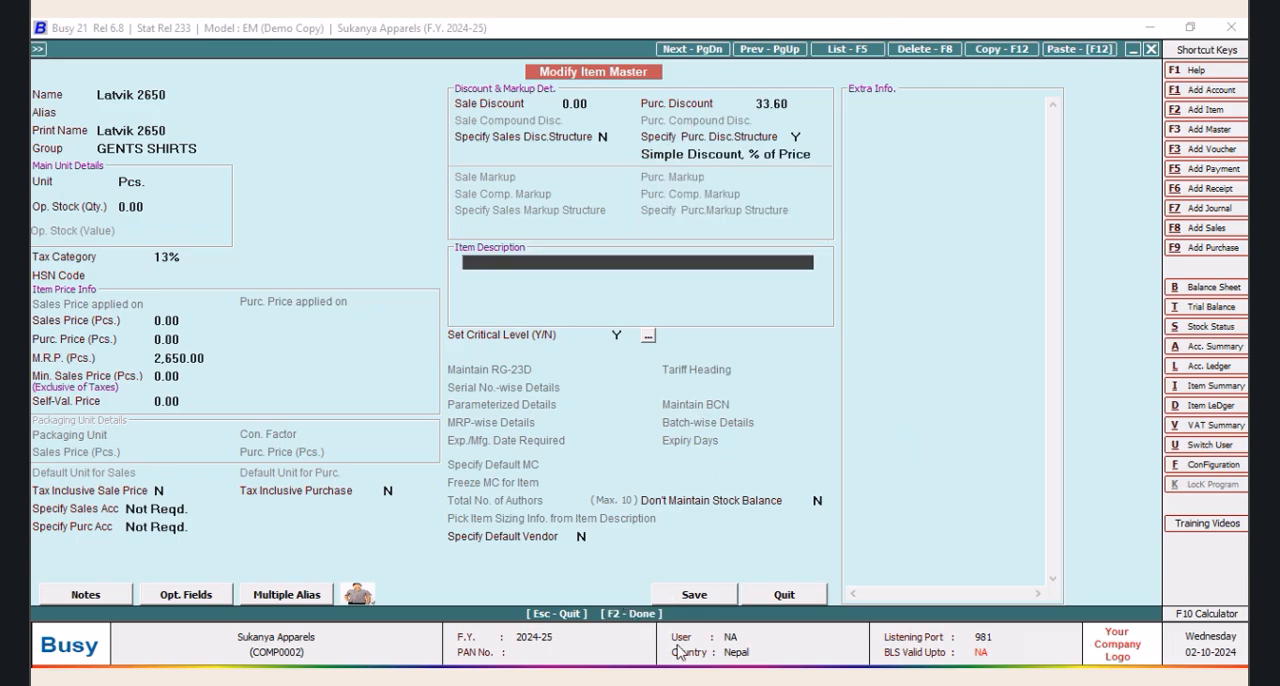
pyautogui.click(696, 595)
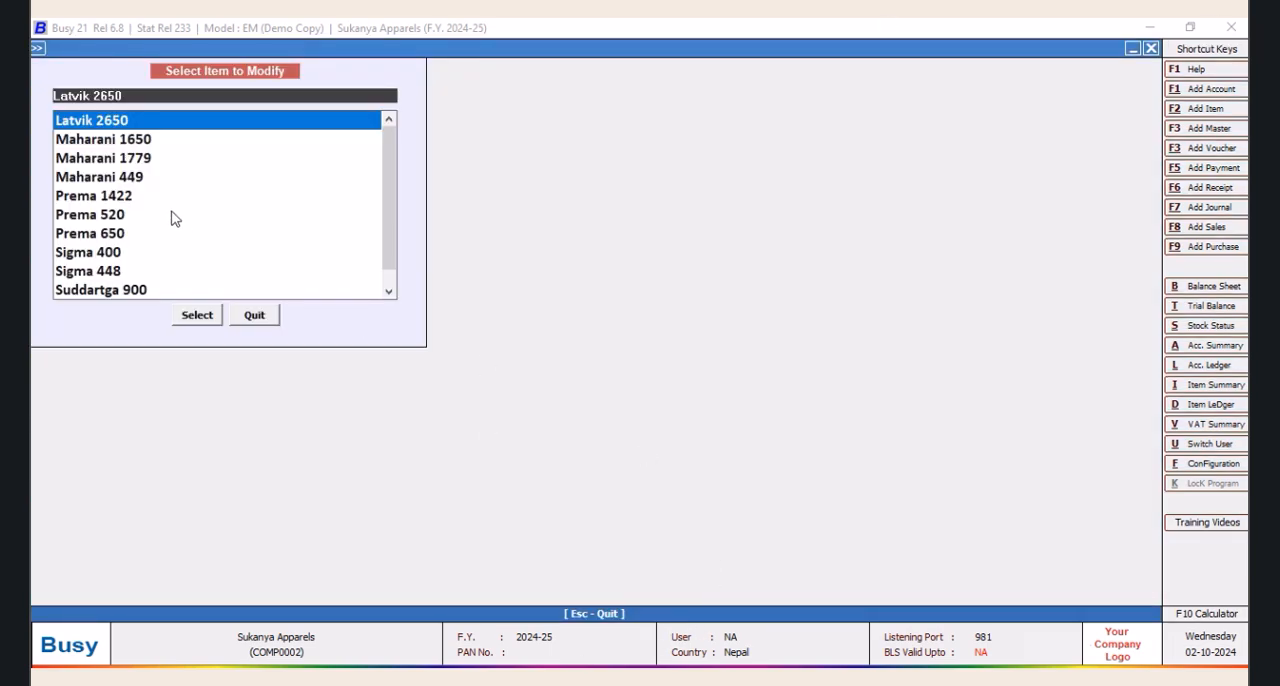
# Open the item master of Maharani 1650 for modification and set its purchase discount to 33.60
pyautogui.click(138, 142)
pyautogui.click(205, 318)
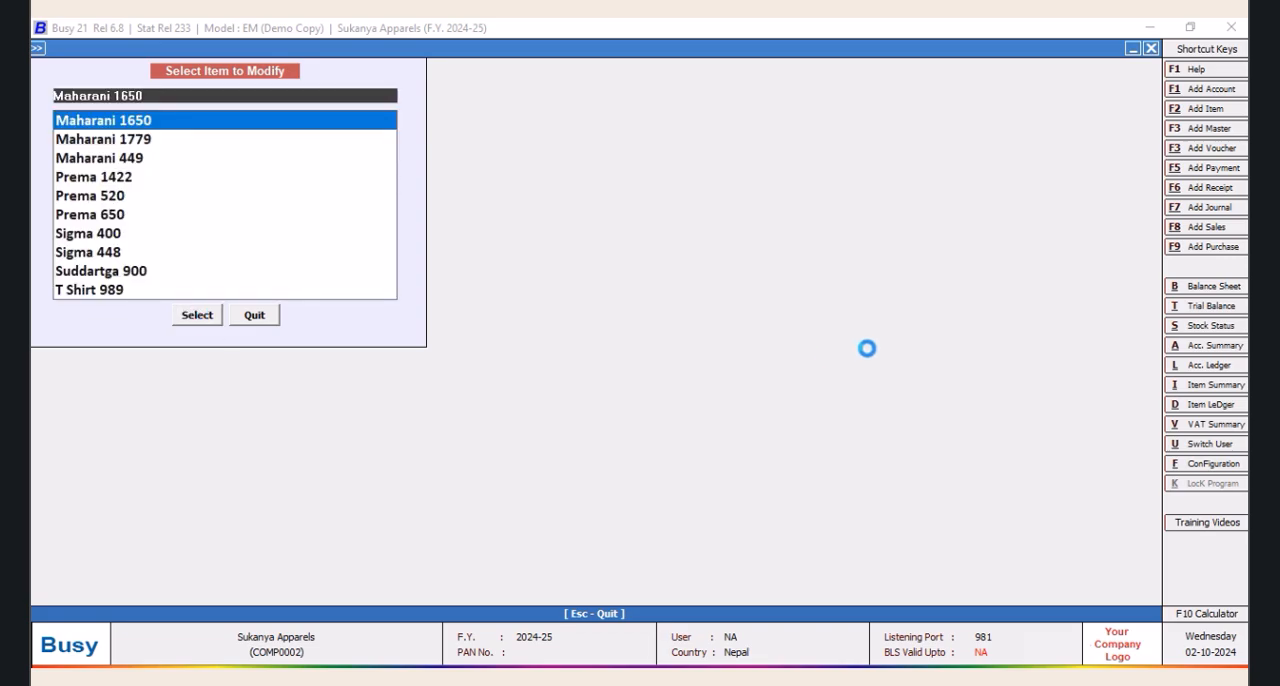
pyautogui.press('Return')
pyautogui.click(794, 104)
pyautogui.write('33.6')
pyautogui.press('Return')
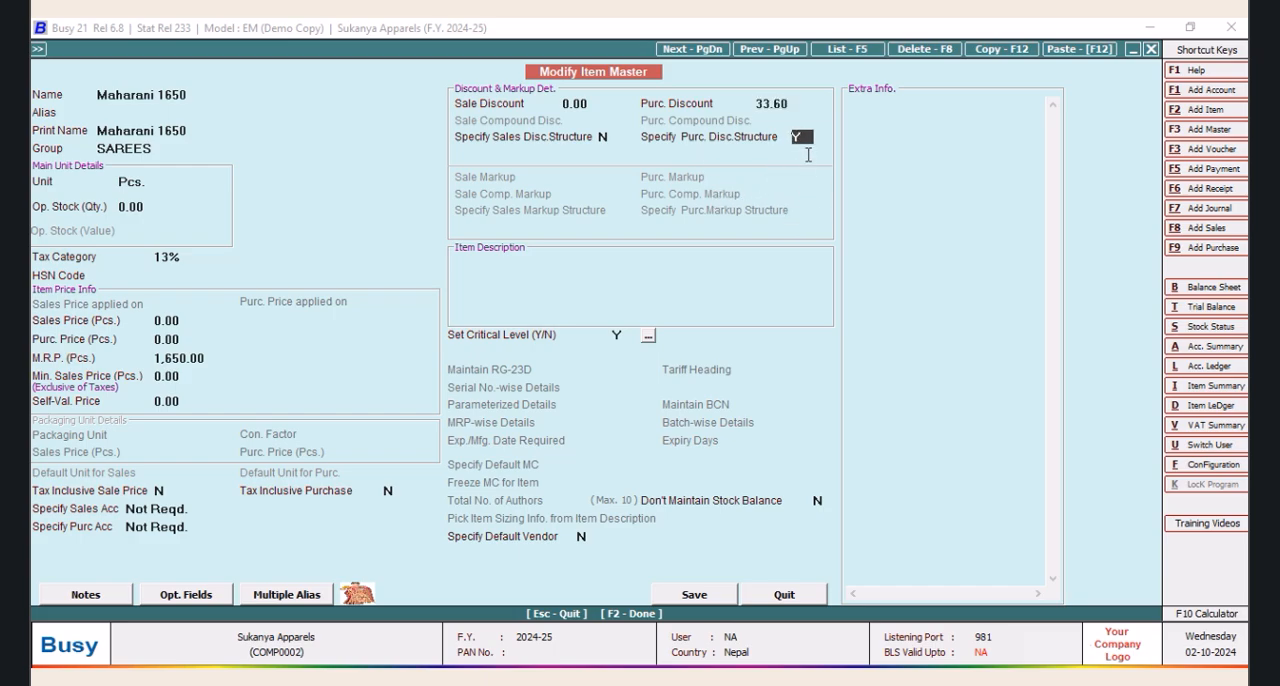
# Enable the purchase discount structure for Maharani 1650 as Simple Discount, % of Price, and save the item
pyautogui.write('Y')
pyautogui.press('Return')
pyautogui.click(800, 213)
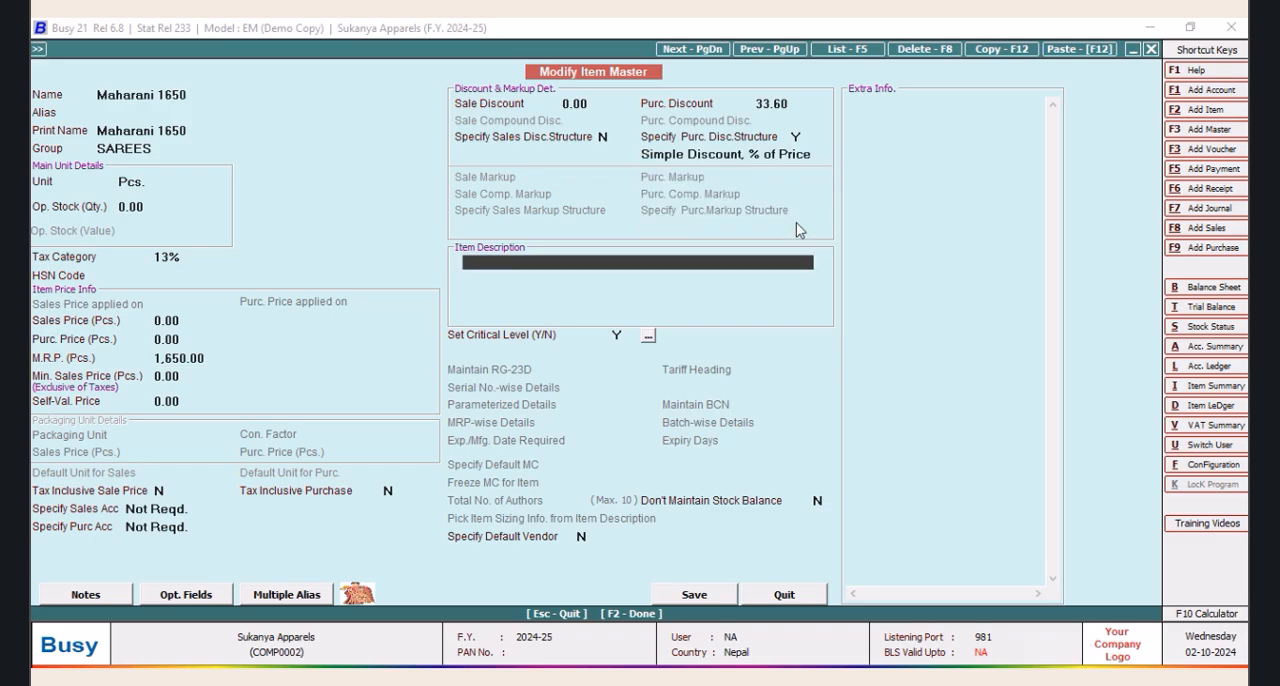
pyautogui.click(695, 596)
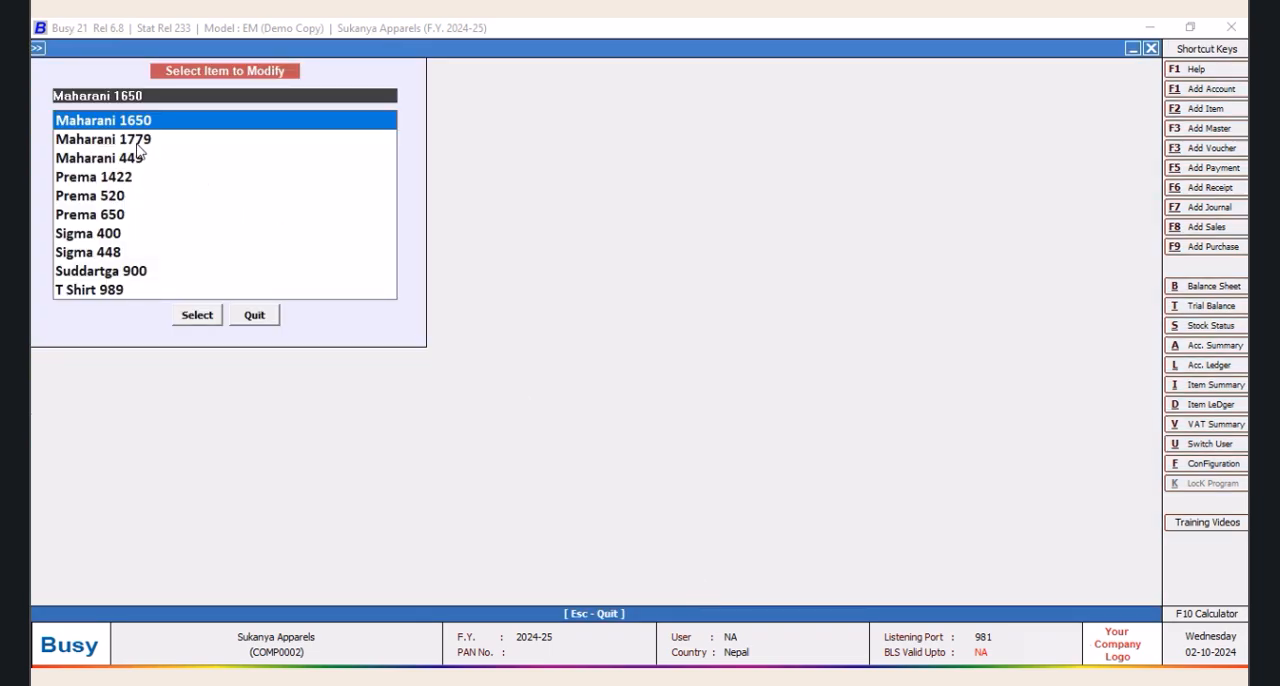
# Open the item master of Maharani 1779 for modification and set its purchase discount to 33.60
pyautogui.click(138, 144)
pyautogui.click(197, 316)
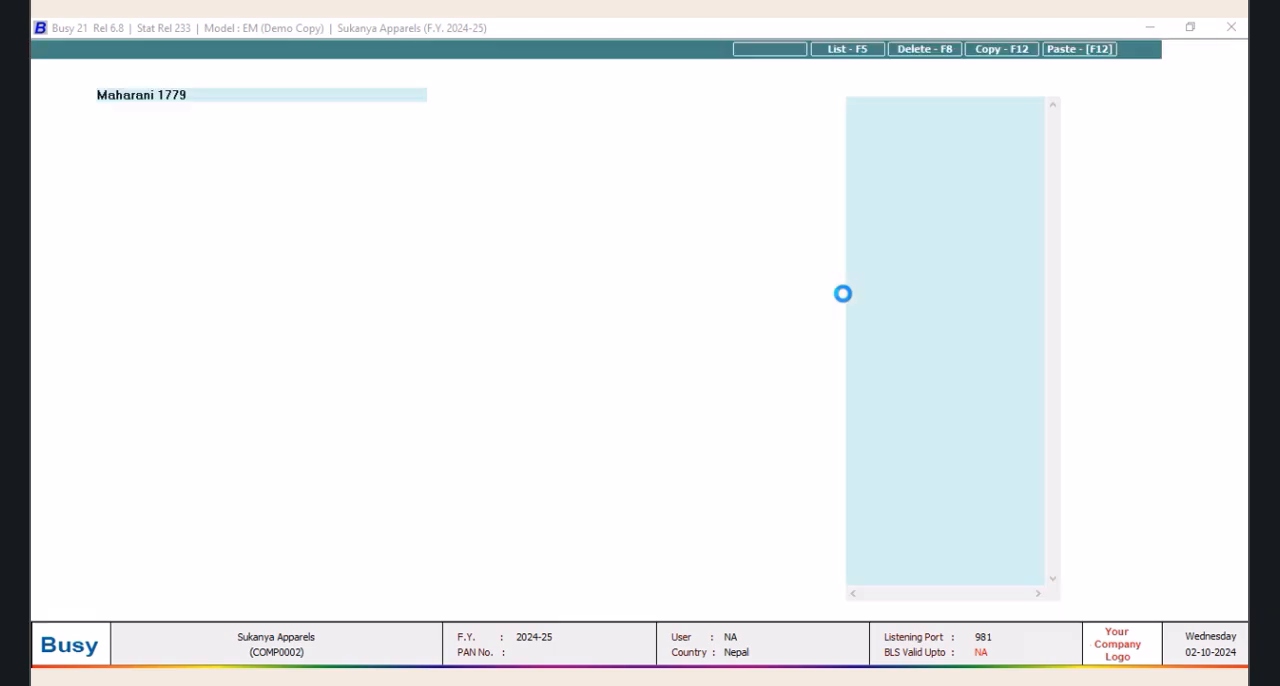
pyautogui.click(744, 106)
pyautogui.write('3')
pyautogui.press('Return')
pyautogui.press('Return')
pyautogui.press('Return')
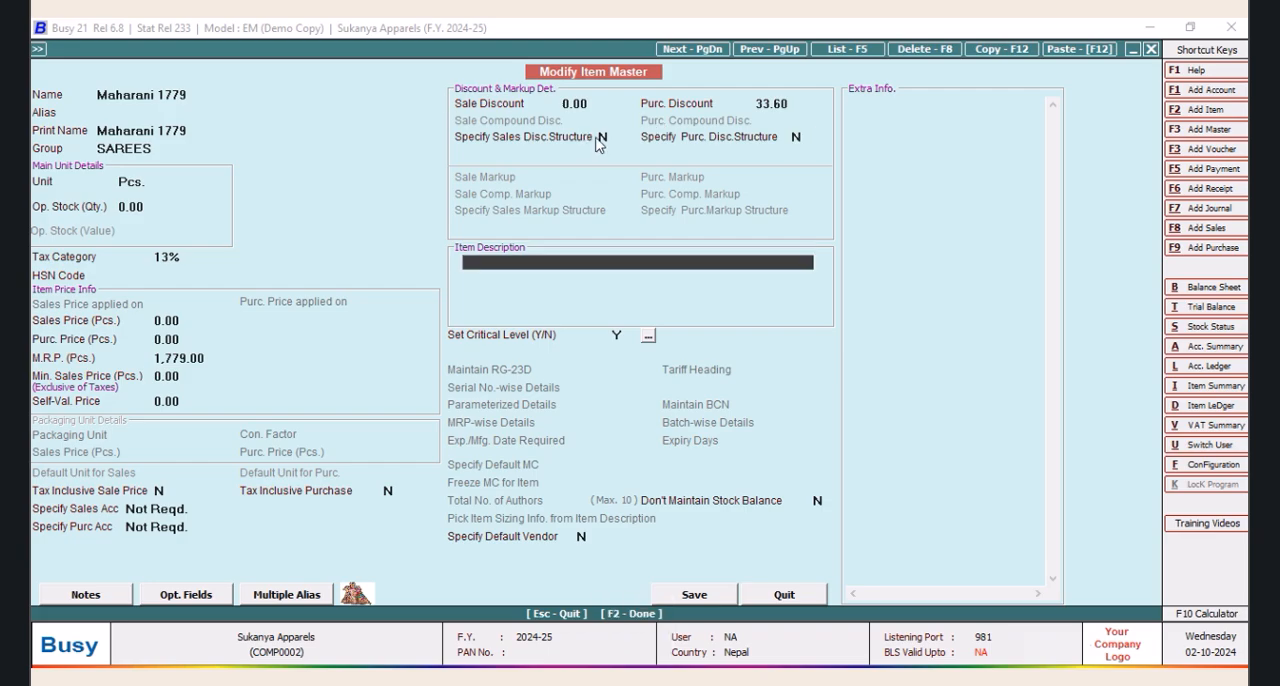
# Enable the purchase discount structure for Maharani 1779 as Simple Discount, % of Price, and save the item
pyautogui.click(800, 137)
pyautogui.write('Y')
pyautogui.press('Return')
pyautogui.click(799, 219)
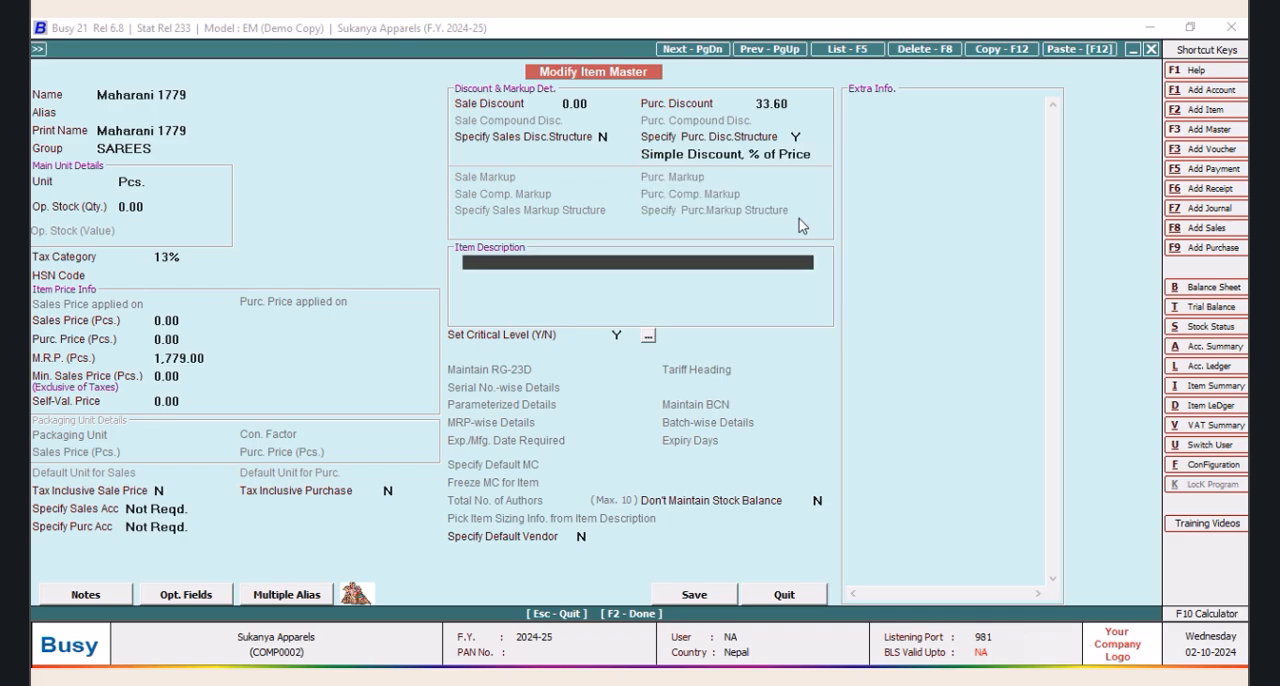
pyautogui.click(677, 590)
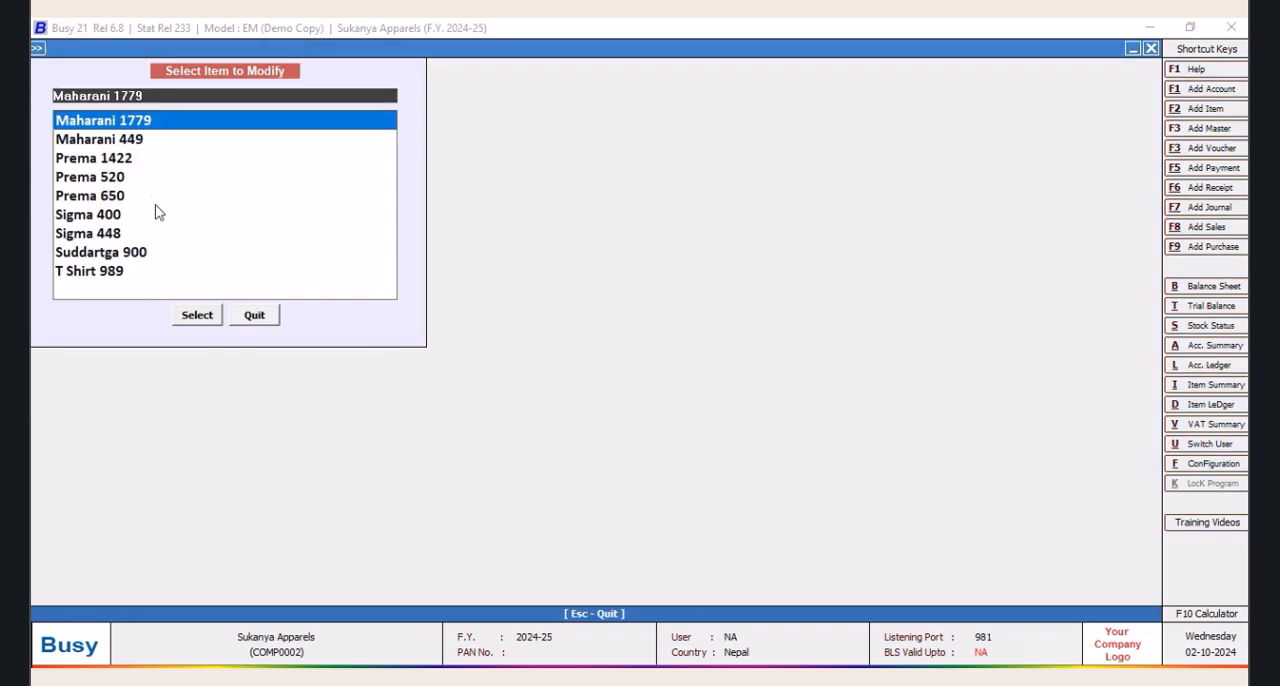
# Open the item master of Maharani 449 for modification and set its purchase discount to 33.60
pyautogui.click(126, 142)
pyautogui.click(210, 318)
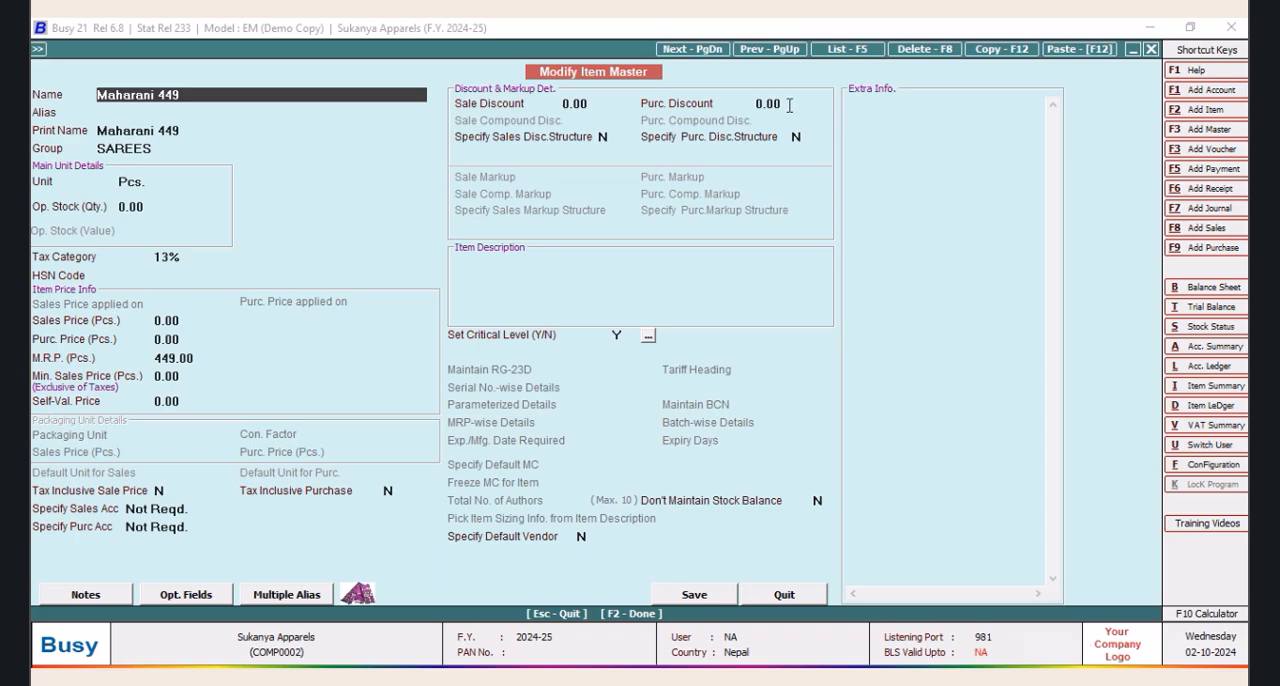
pyautogui.click(789, 105)
pyautogui.write('33.6')
pyautogui.press('Return')
pyautogui.press('Return')
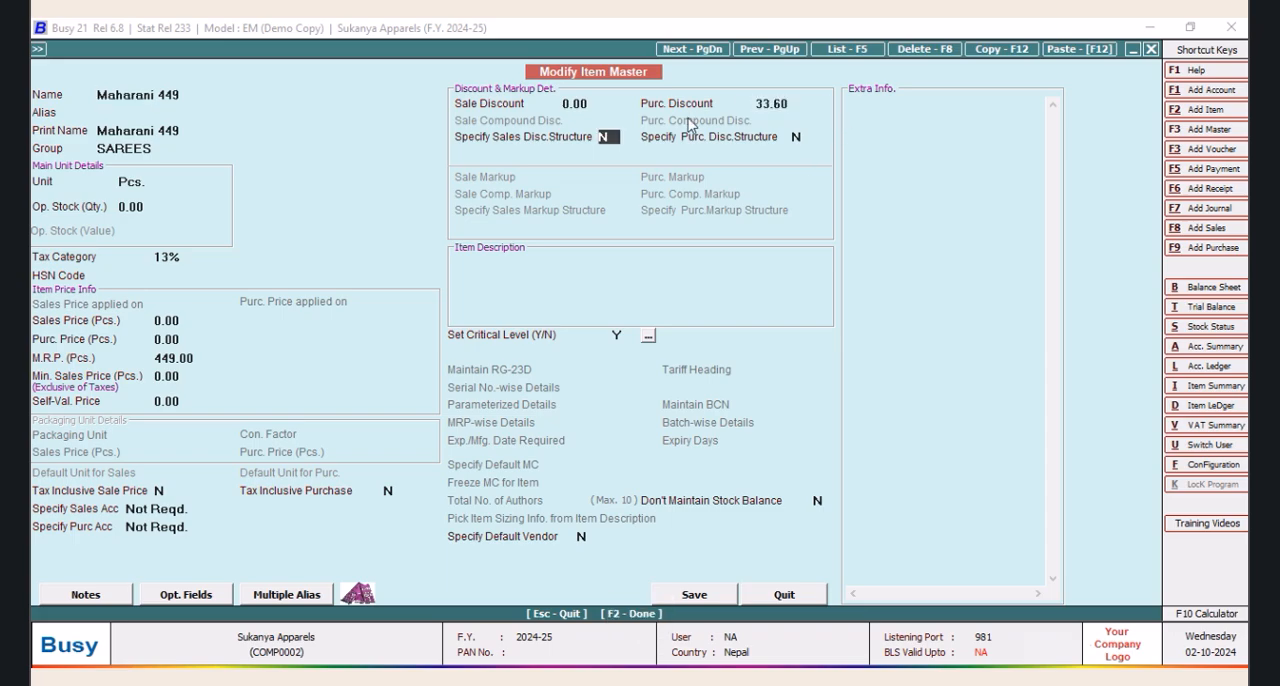
# Enable the purchase discount structure for Maharani 449 as Simple Discount, % of Price, and save the item
pyautogui.press('Return')
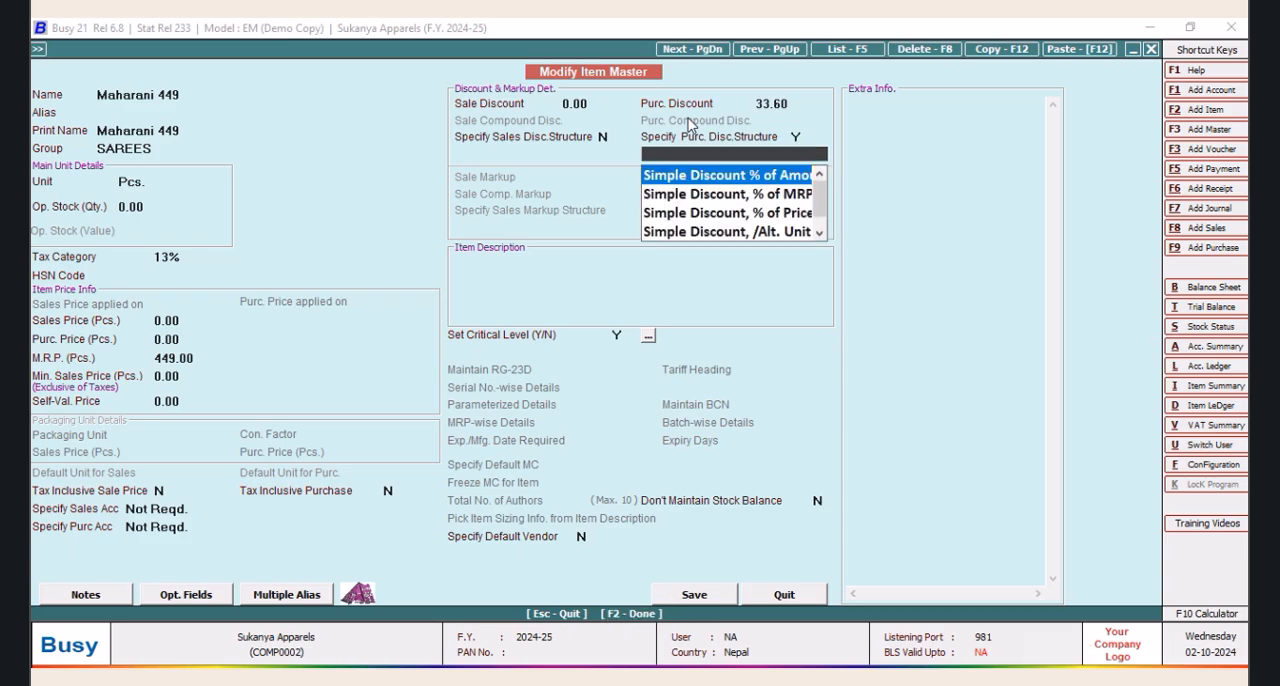
pyautogui.press('Down')
pyautogui.press('Down')
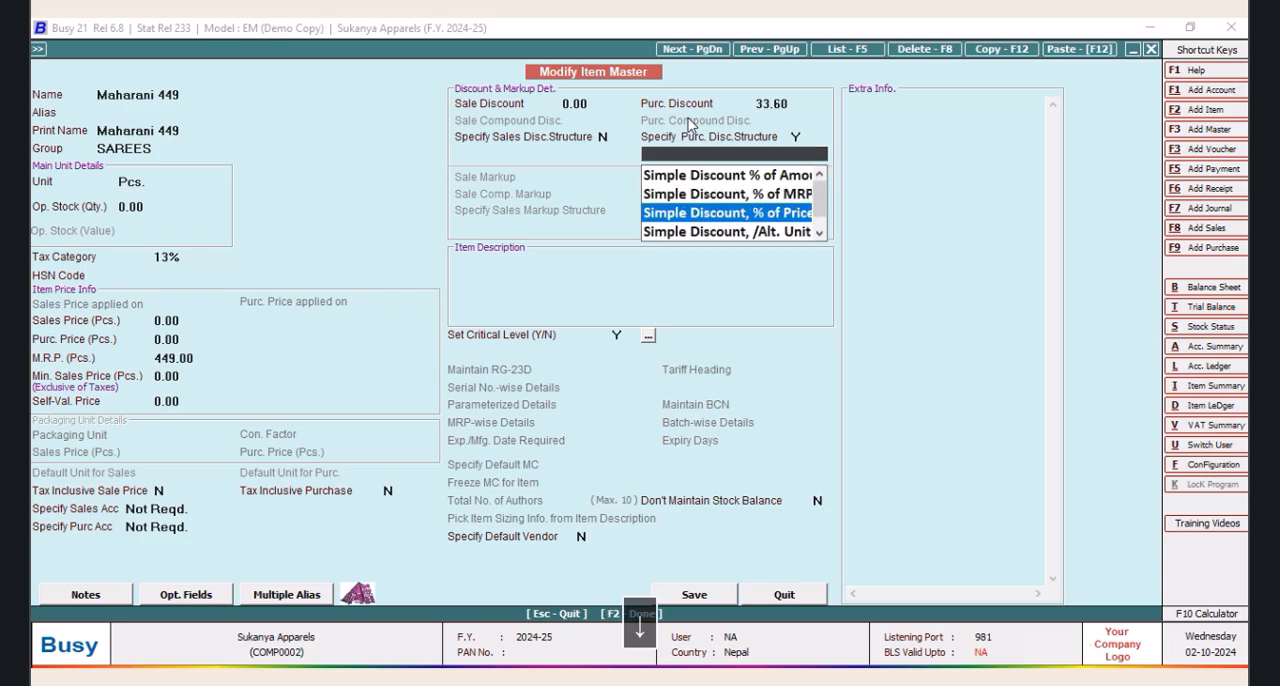
pyautogui.press('Return')
pyautogui.click(697, 597)
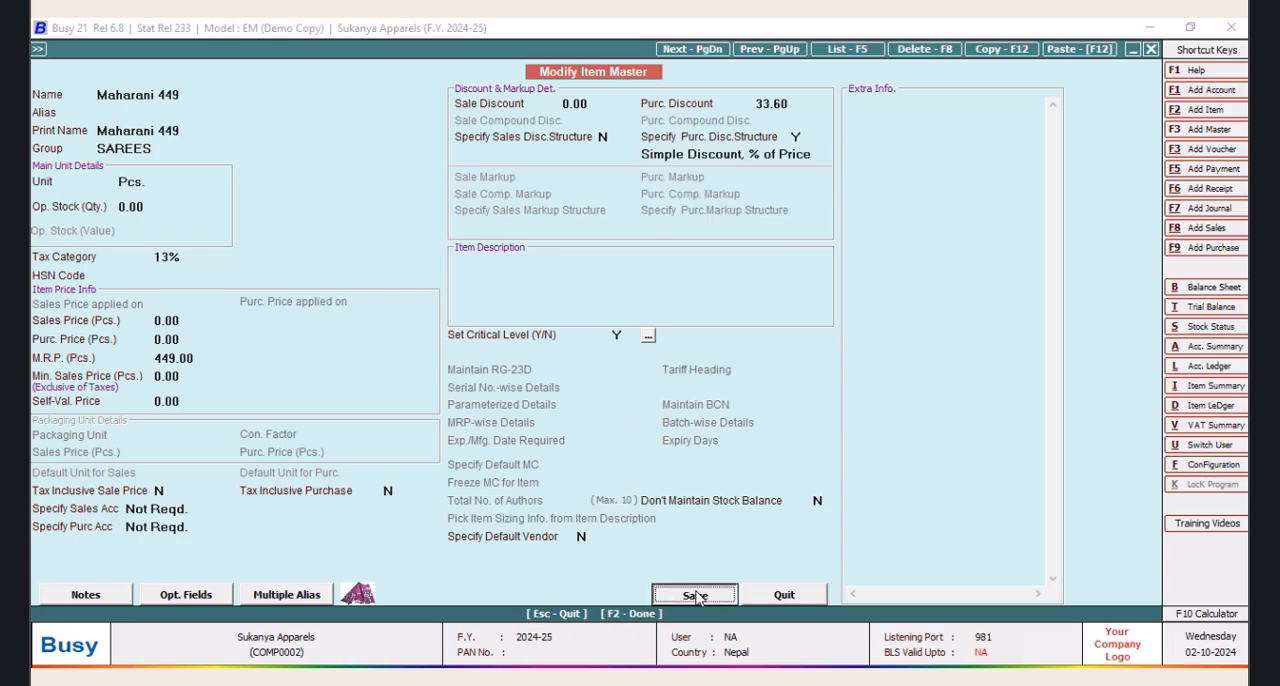
# Open the item master of Prema 1422 for modification and set its purchase discount to 33.60
pyautogui.click(116, 139)
pyautogui.click(200, 320)
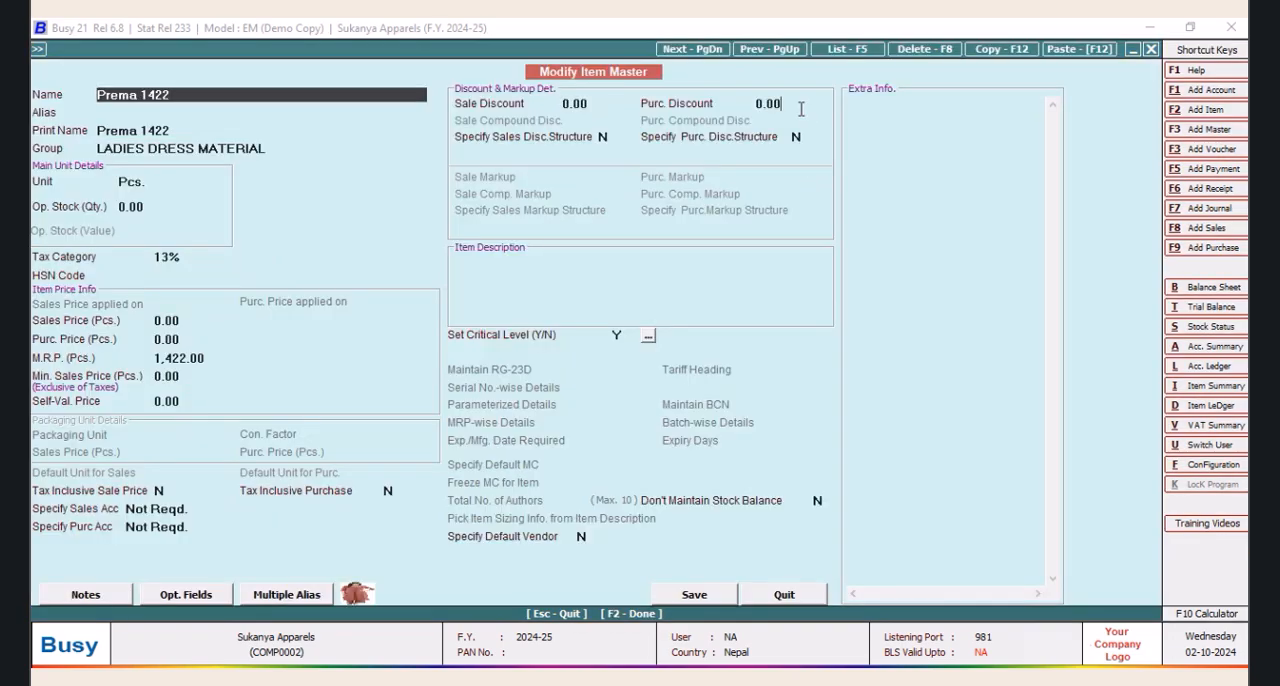
pyautogui.click(800, 105)
pyautogui.write('33.')
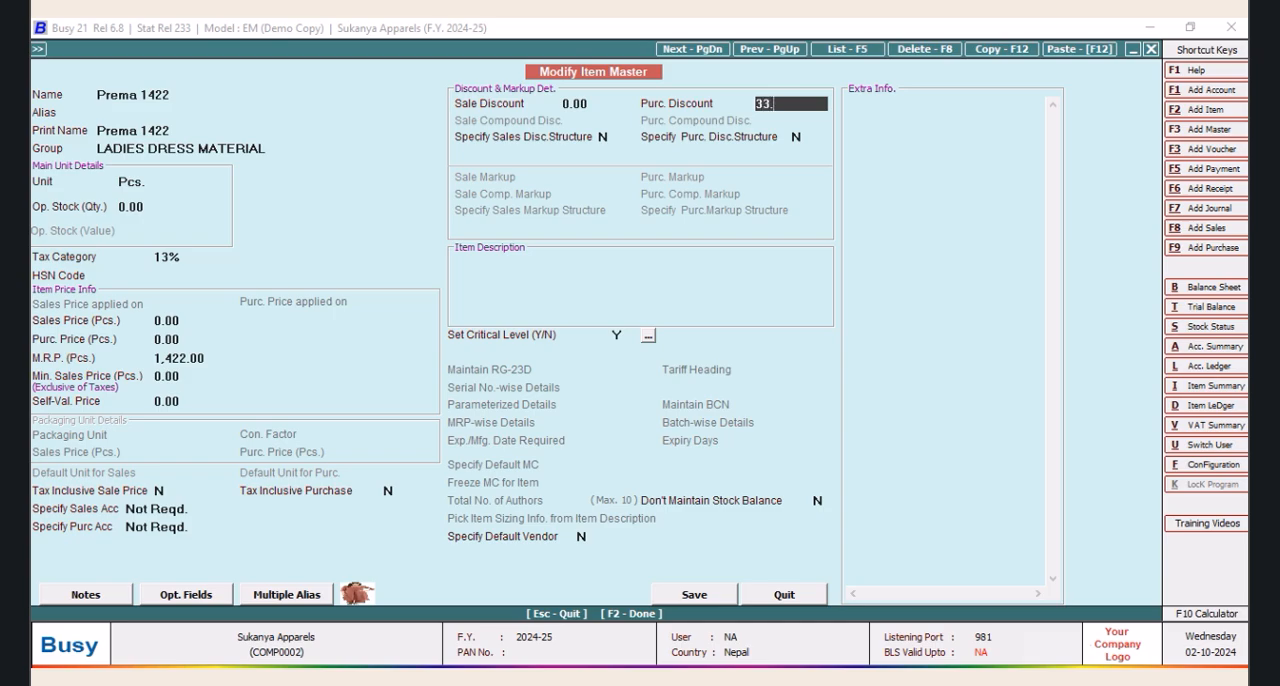
pyautogui.write('6')
pyautogui.press('Return')
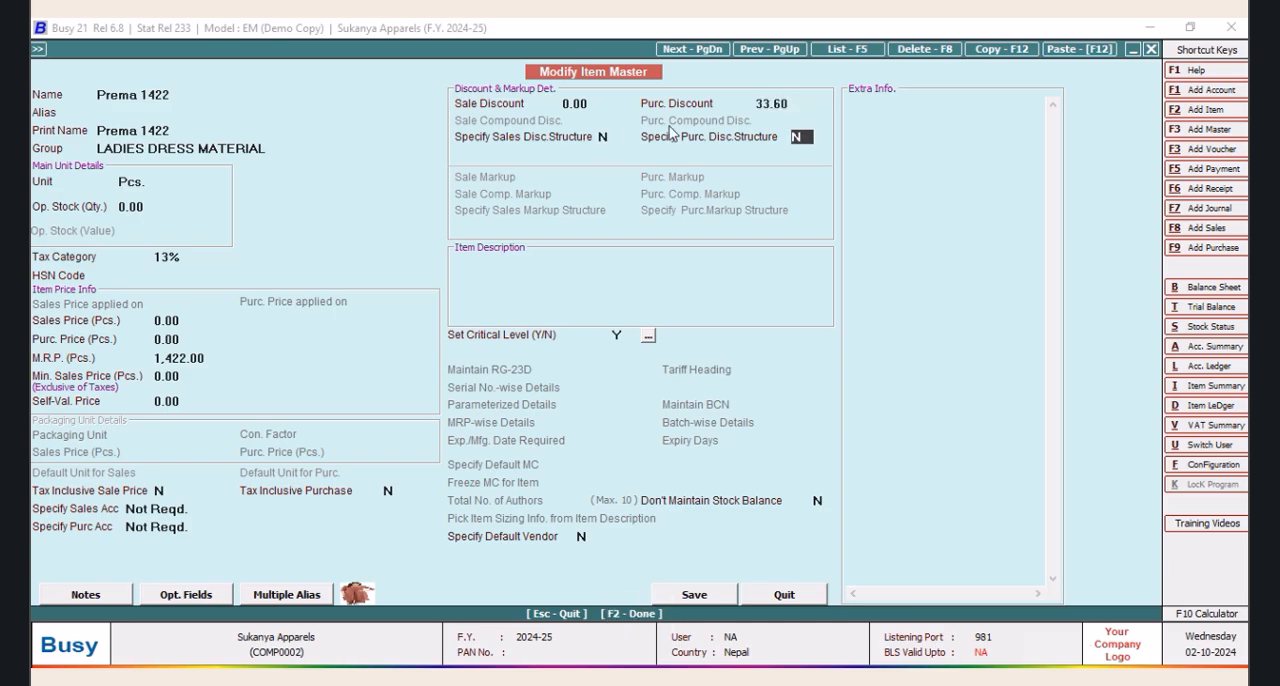
# Enable the purchase discount structure for Prema 1422 as Simple Discount, % of Price, and save the item
pyautogui.press('Return')
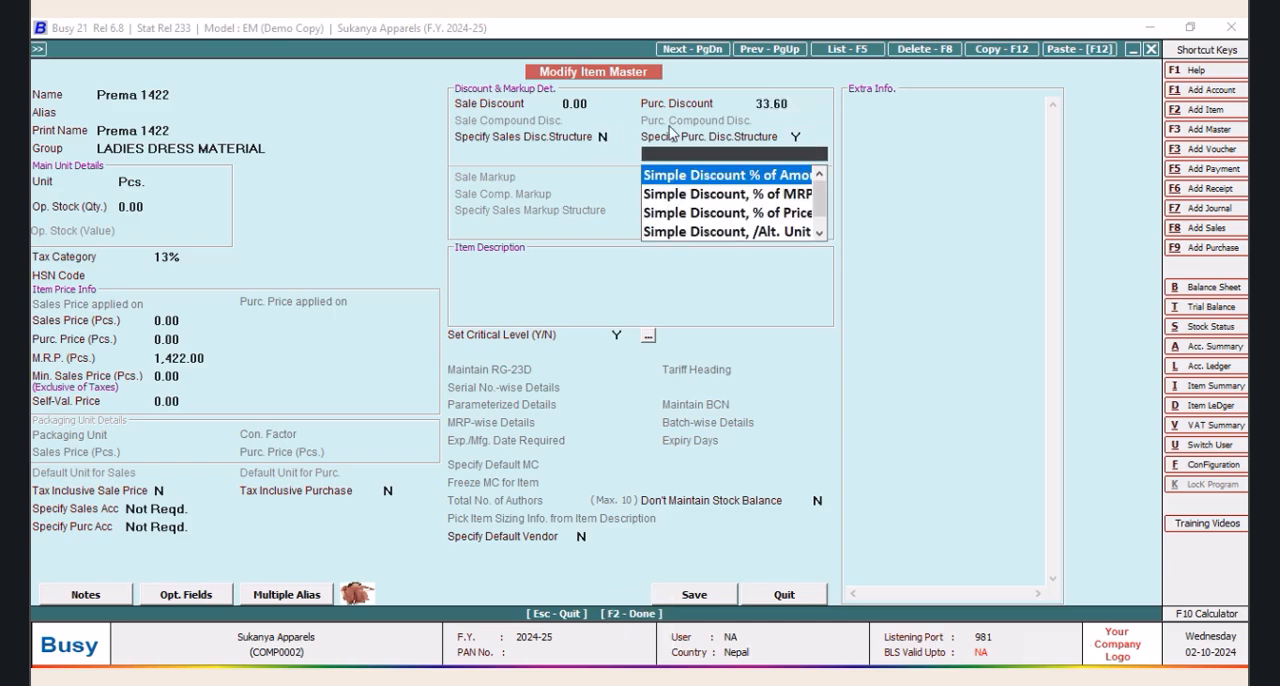
pyautogui.press('Down')
pyautogui.press('Down')
pyautogui.press('Return')
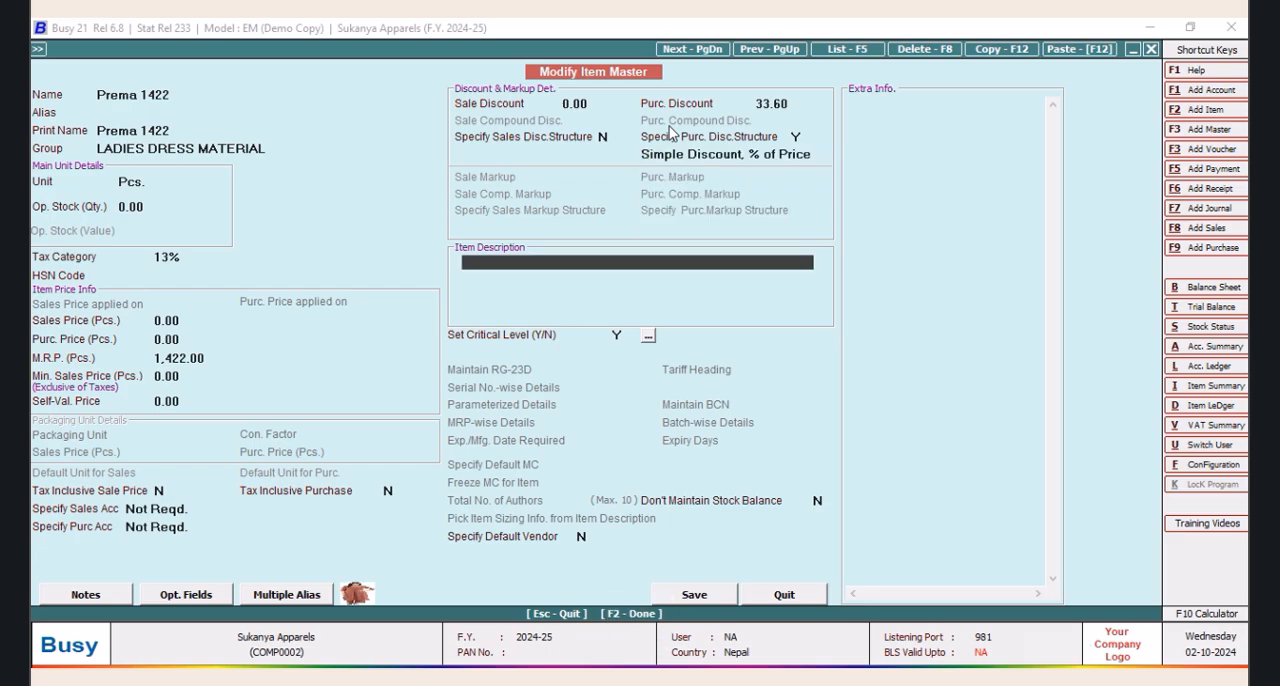
pyautogui.click(698, 596)
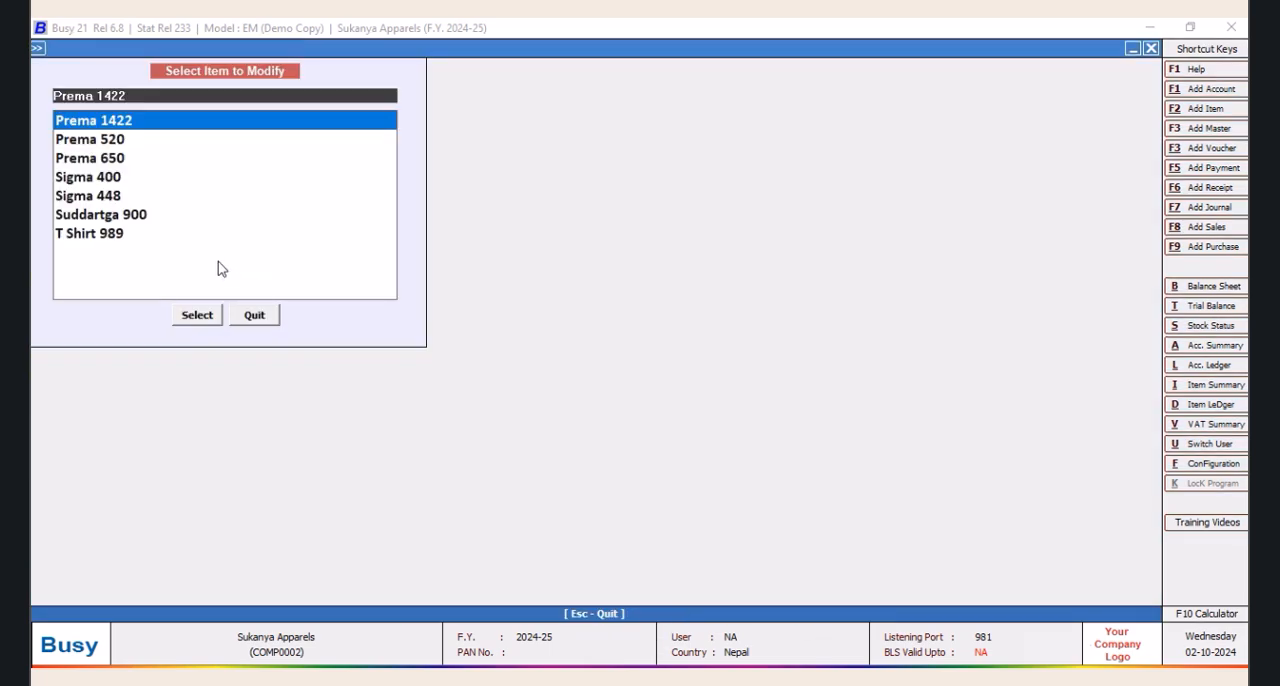
# Open the item master of Prema 520 for modification and set its purchase discount to 33.60
pyautogui.click(117, 141)
pyautogui.click(208, 314)
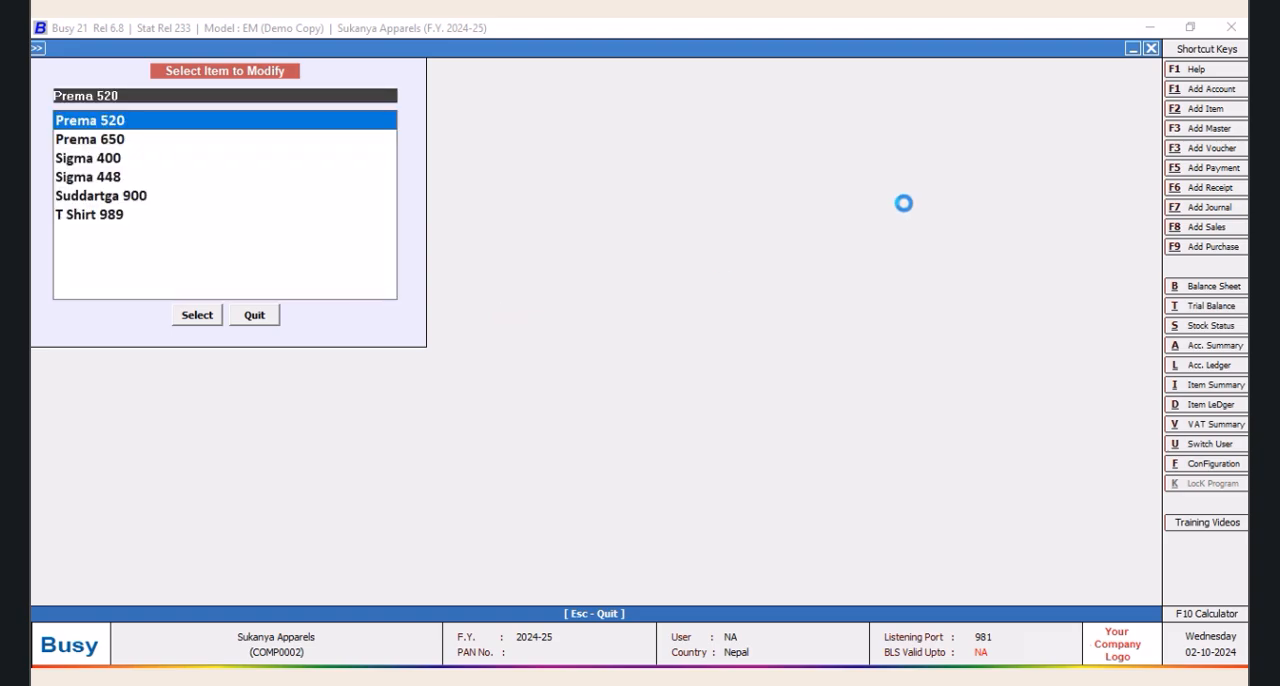
pyautogui.click(808, 105)
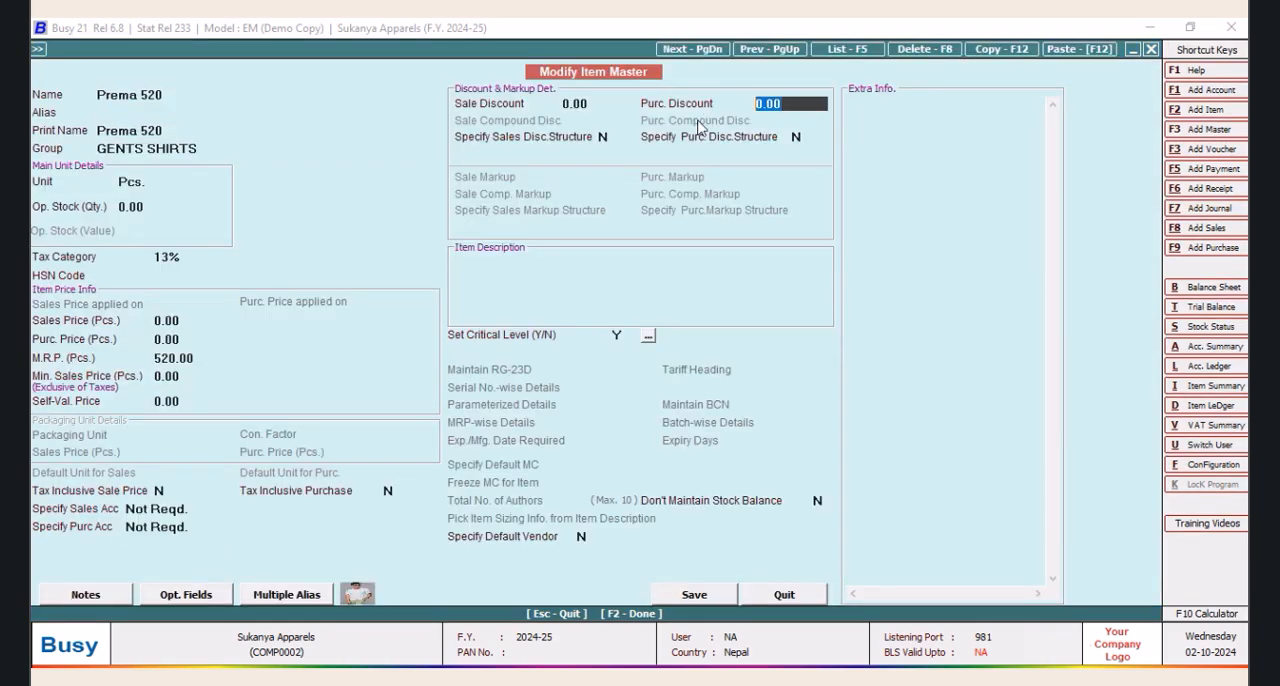
pyautogui.press('Delete')
pyautogui.write('33.6')
pyautogui.press('Return')
# Enable the purchase discount structure for Prema 520 as Simple Discount, % of Price, and save the item
pyautogui.press('Return')
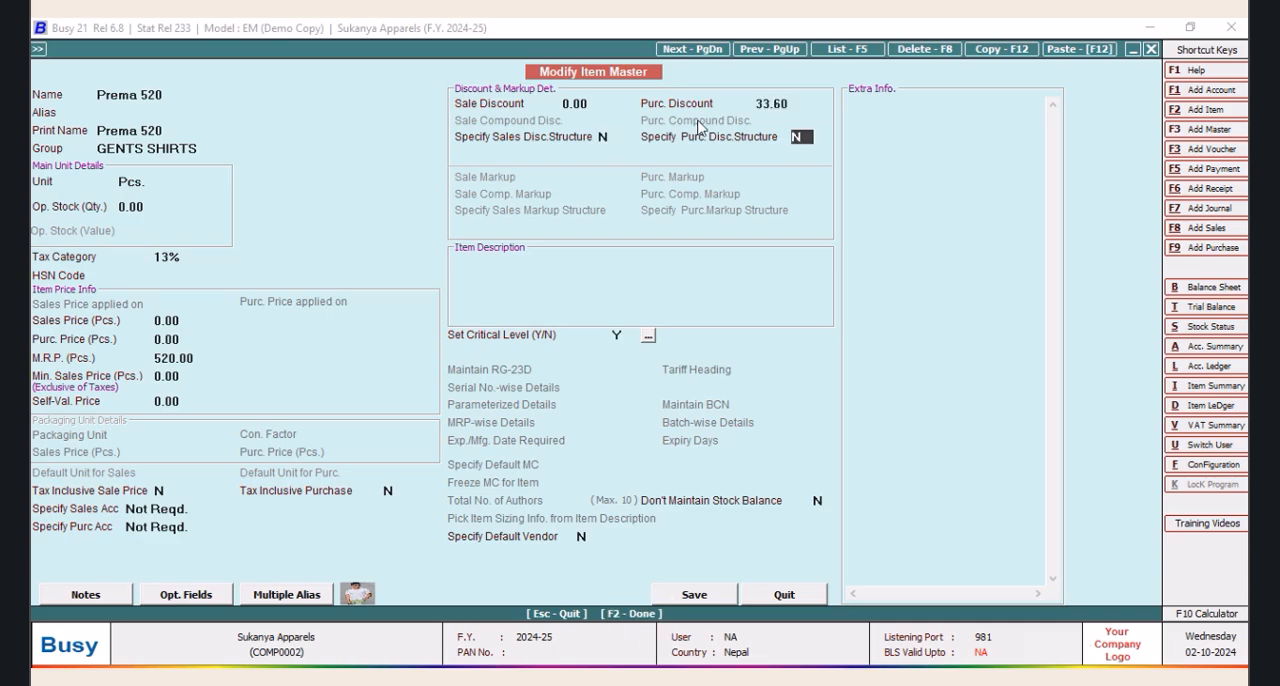
pyautogui.press('Return')
pyautogui.press('Down')
pyautogui.press('Down')
pyautogui.press('Return')
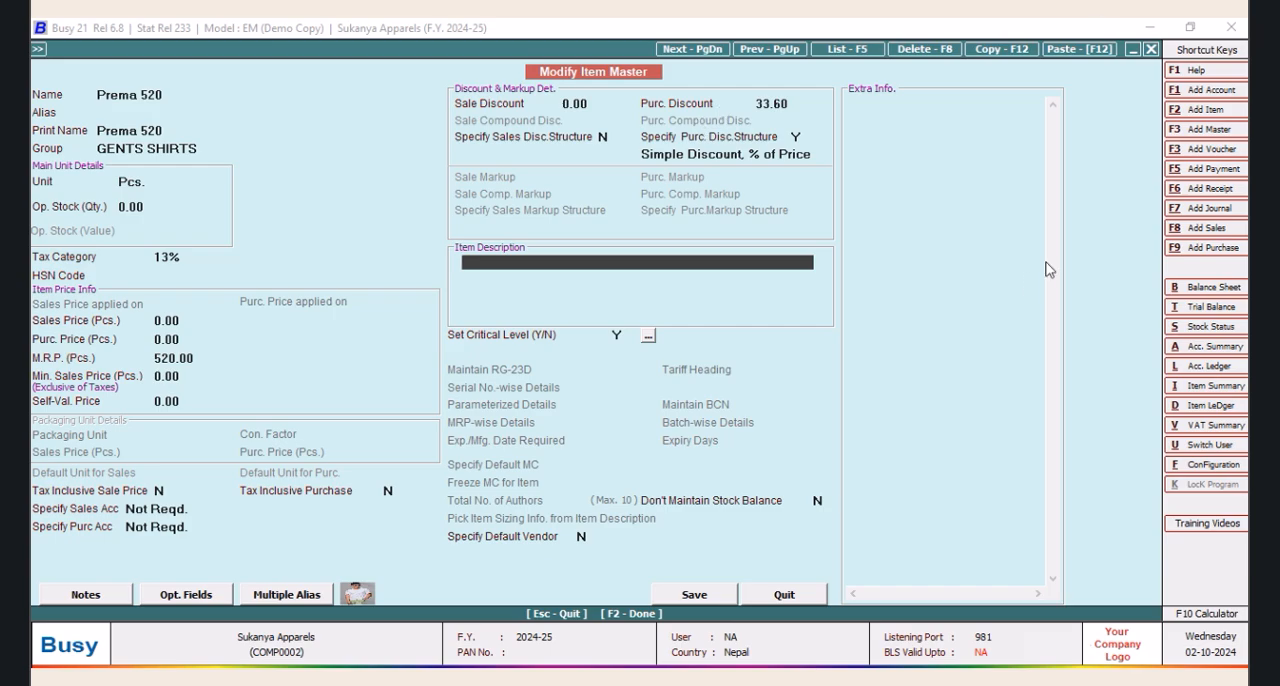
pyautogui.click(724, 596)
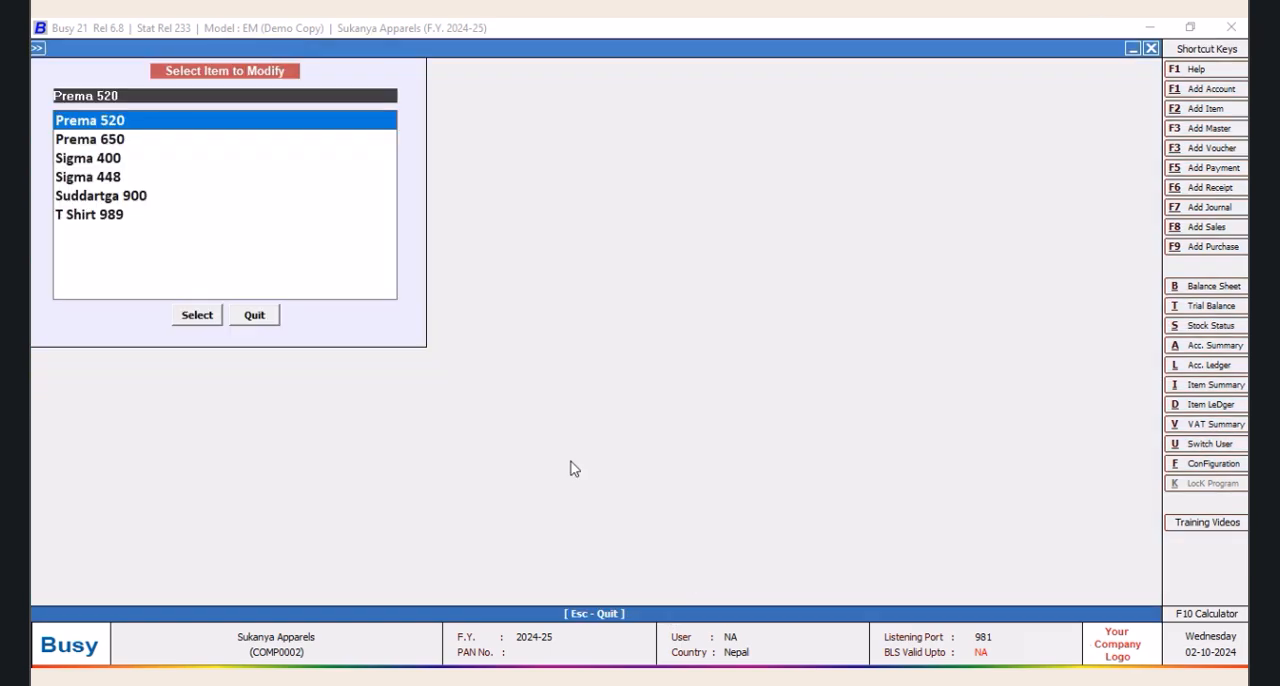
# Open the item master of Prema 650 for modification and set its purchase discount to 33.60
pyautogui.click(116, 143)
pyautogui.click(195, 322)
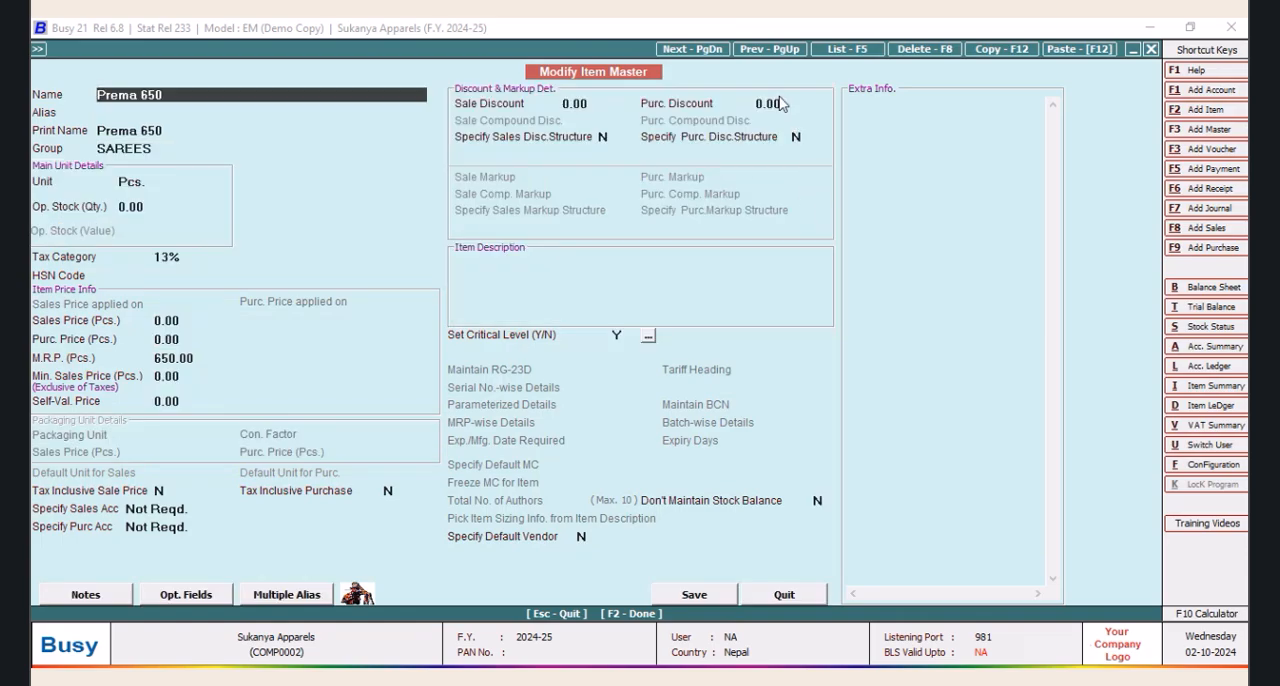
pyautogui.click(779, 103)
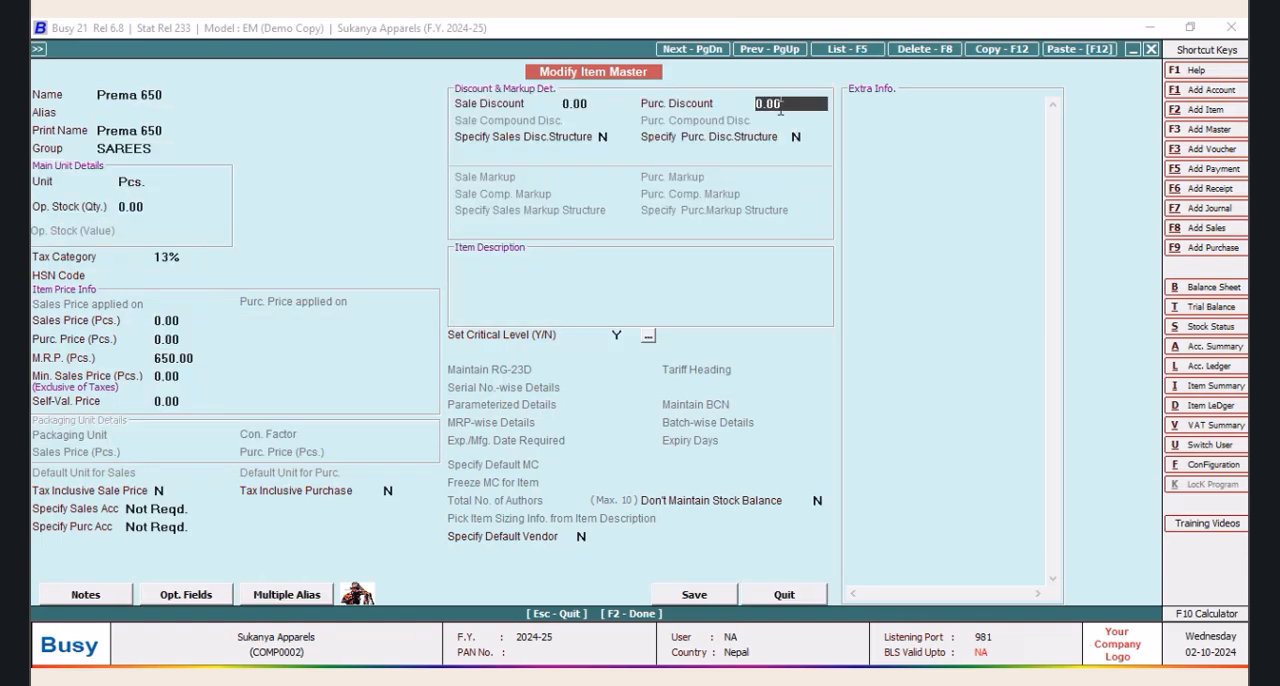
pyautogui.press('Delete')
pyautogui.write('33.6')
pyautogui.press('Tab')
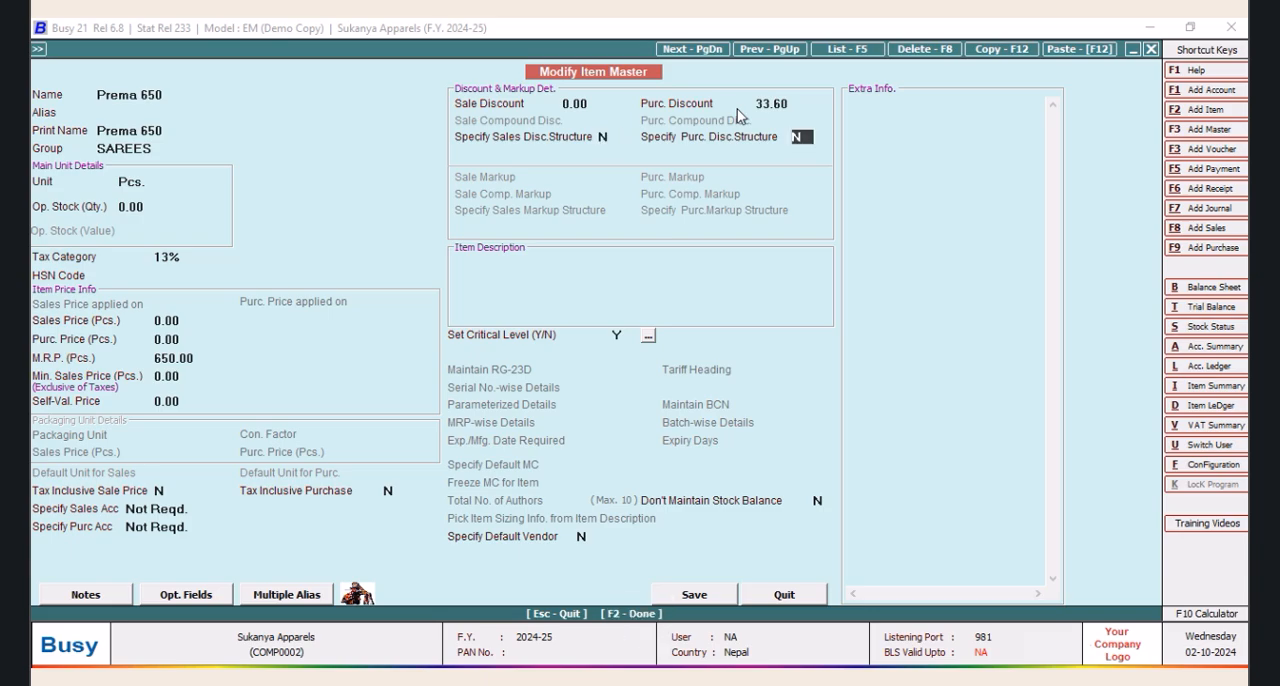
# Enable the purchase discount structure for Prema 650 as Simple Discount, % of Price, and save the item
pyautogui.press('Tab')
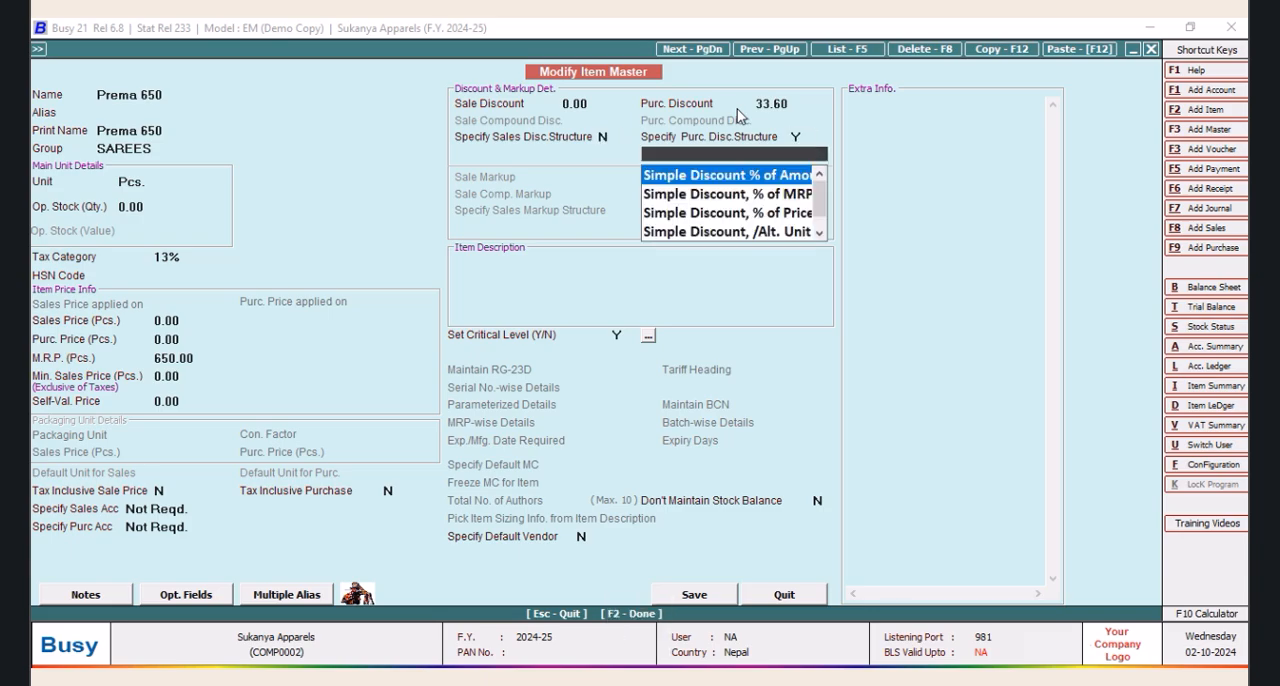
pyautogui.press('Down')
pyautogui.press('Down')
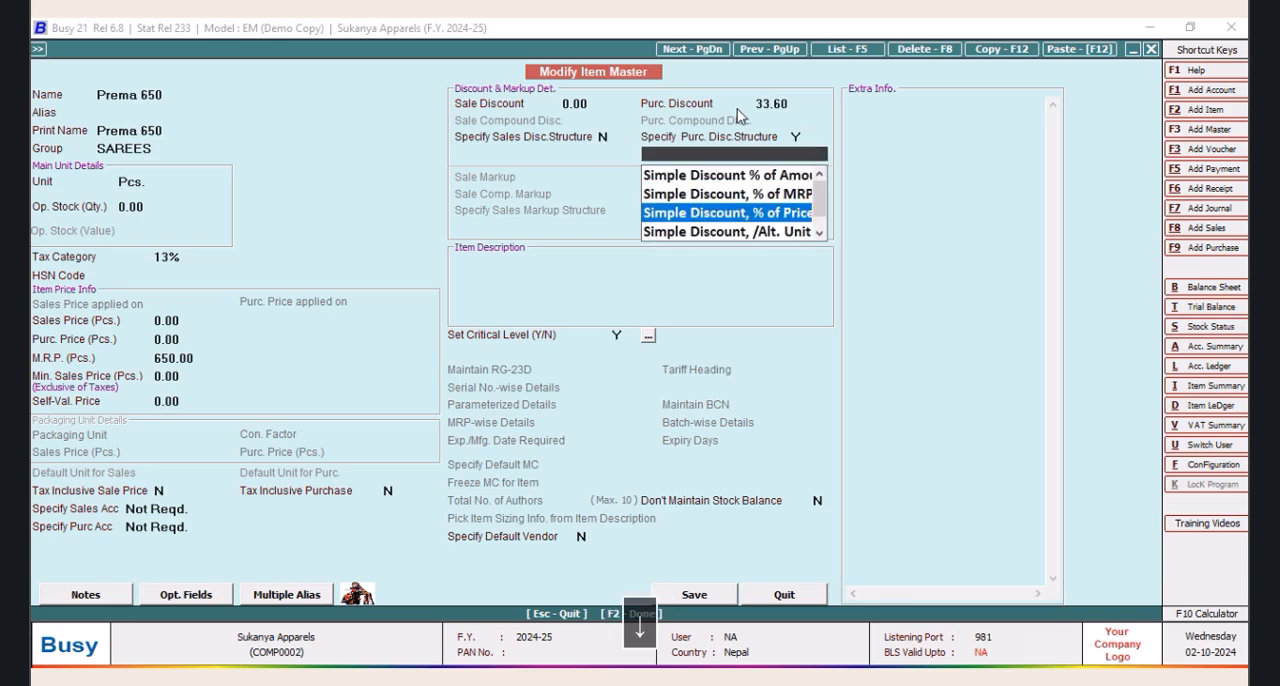
pyautogui.press('Return')
pyautogui.click(688, 600)
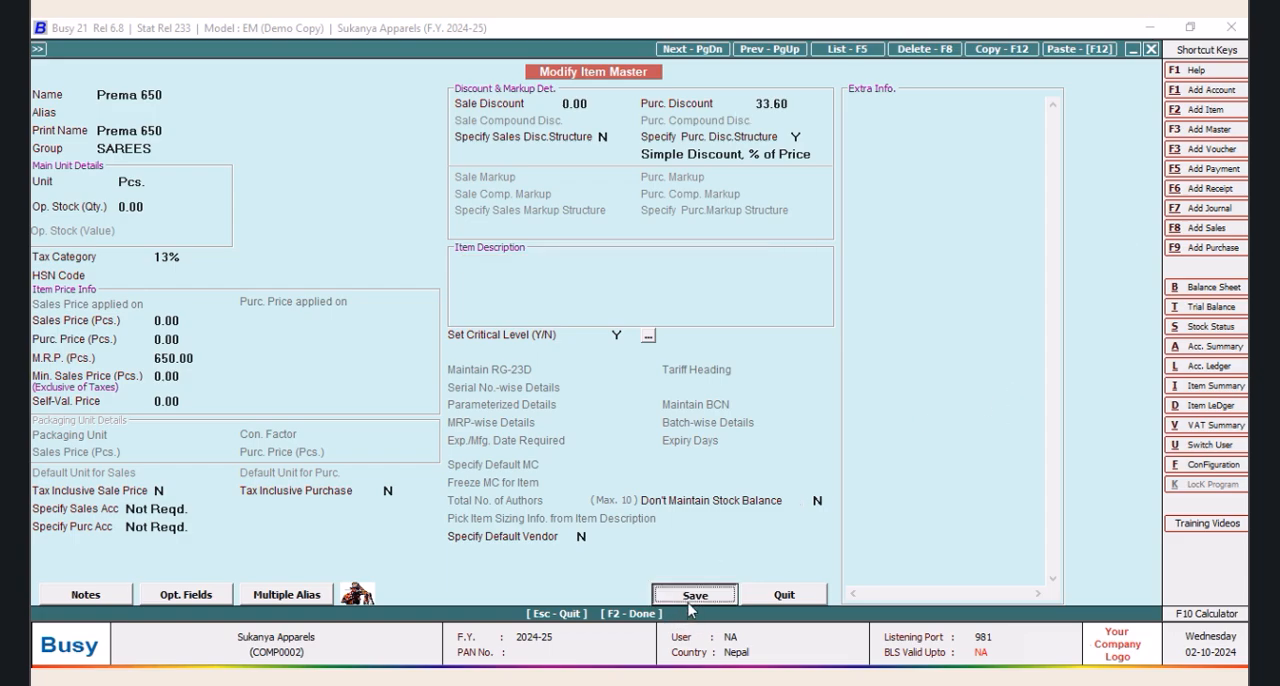
# Open the item master of Sigma 400 for modification and set its purchase discount to 33.60
pyautogui.click(109, 144)
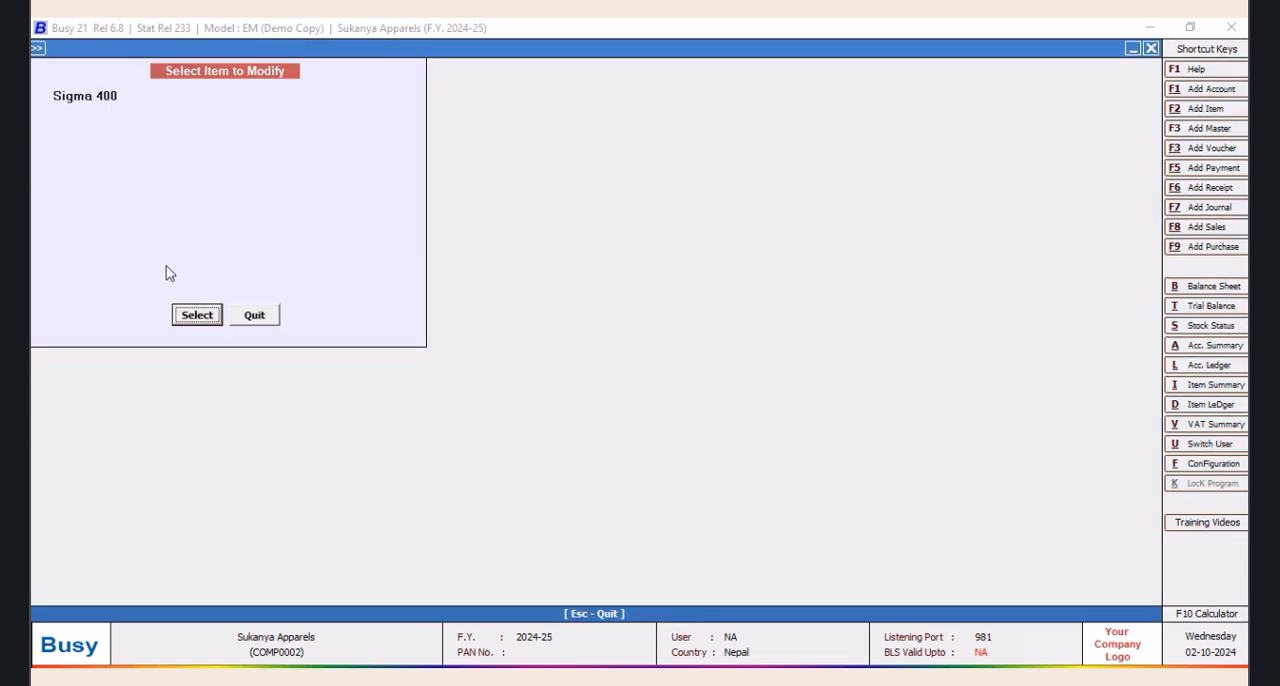
pyautogui.click(191, 316)
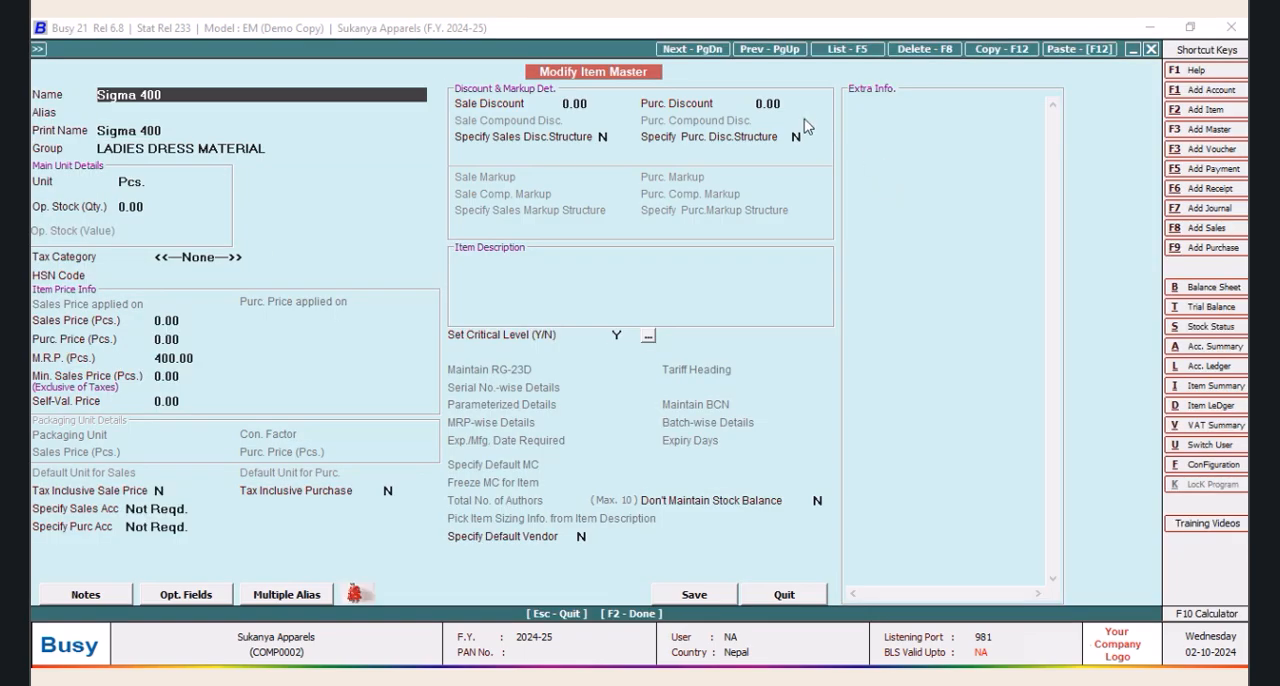
pyautogui.click(797, 103)
pyautogui.write('3')
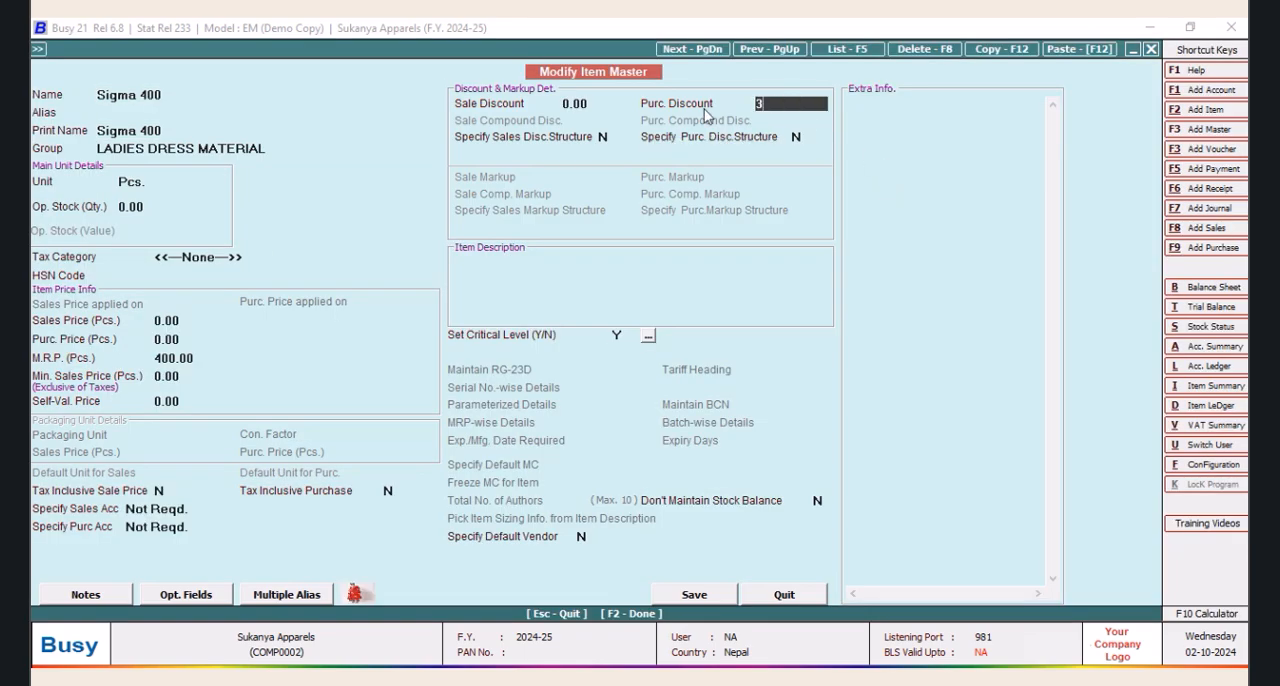
pyautogui.write('3.6')
pyautogui.press('Tab')
pyautogui.press('Tab')
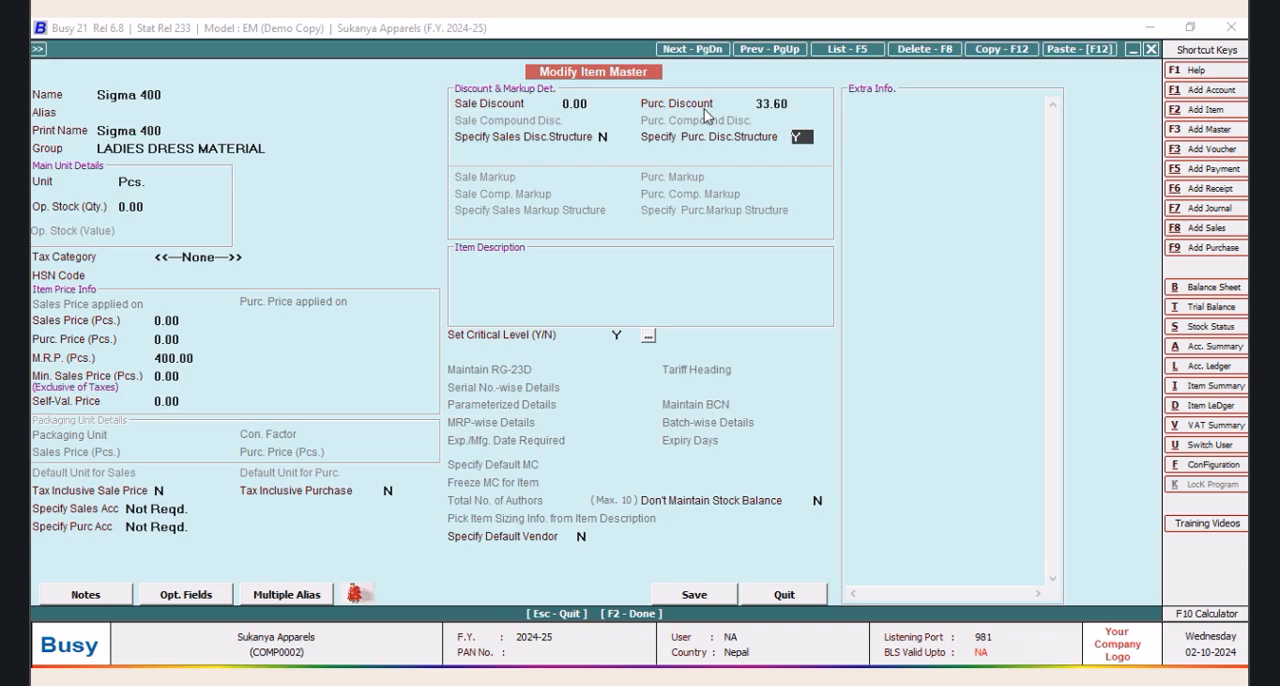
# Enable the purchase discount structure for Sigma 400 as Simple Discount, % of Price
pyautogui.press('Return')
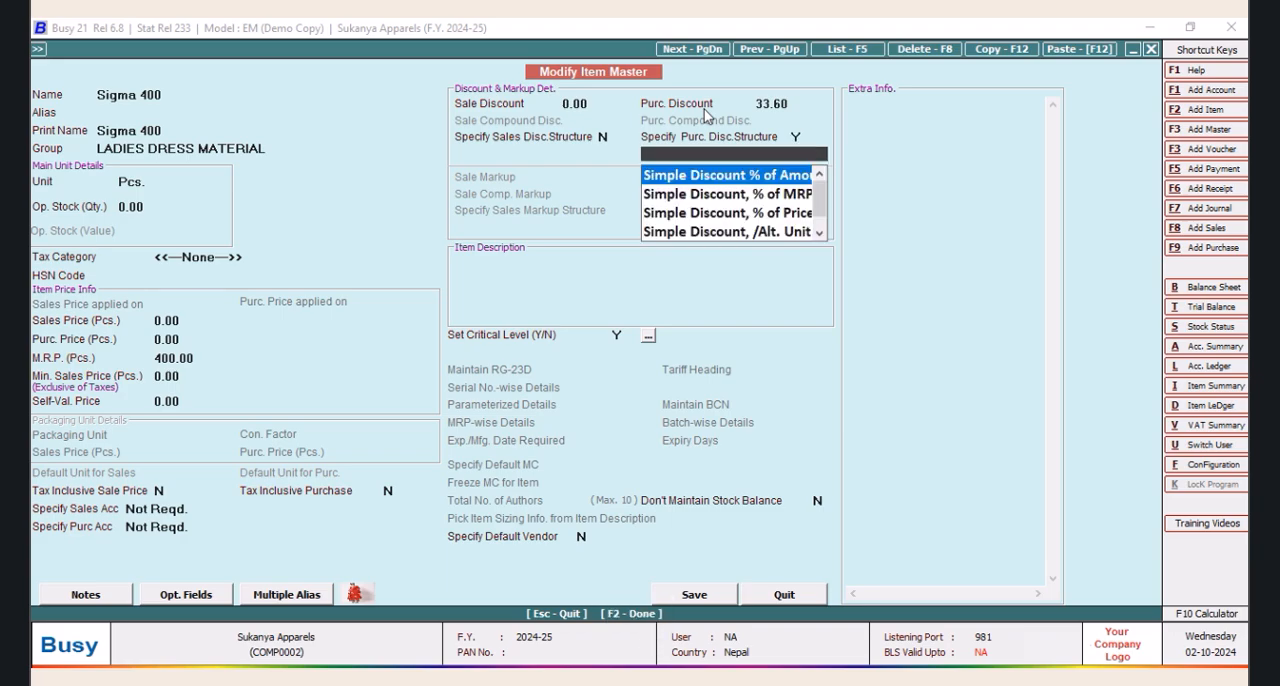
pyautogui.press('Down')
pyautogui.press('Down')
pyautogui.press('Return')
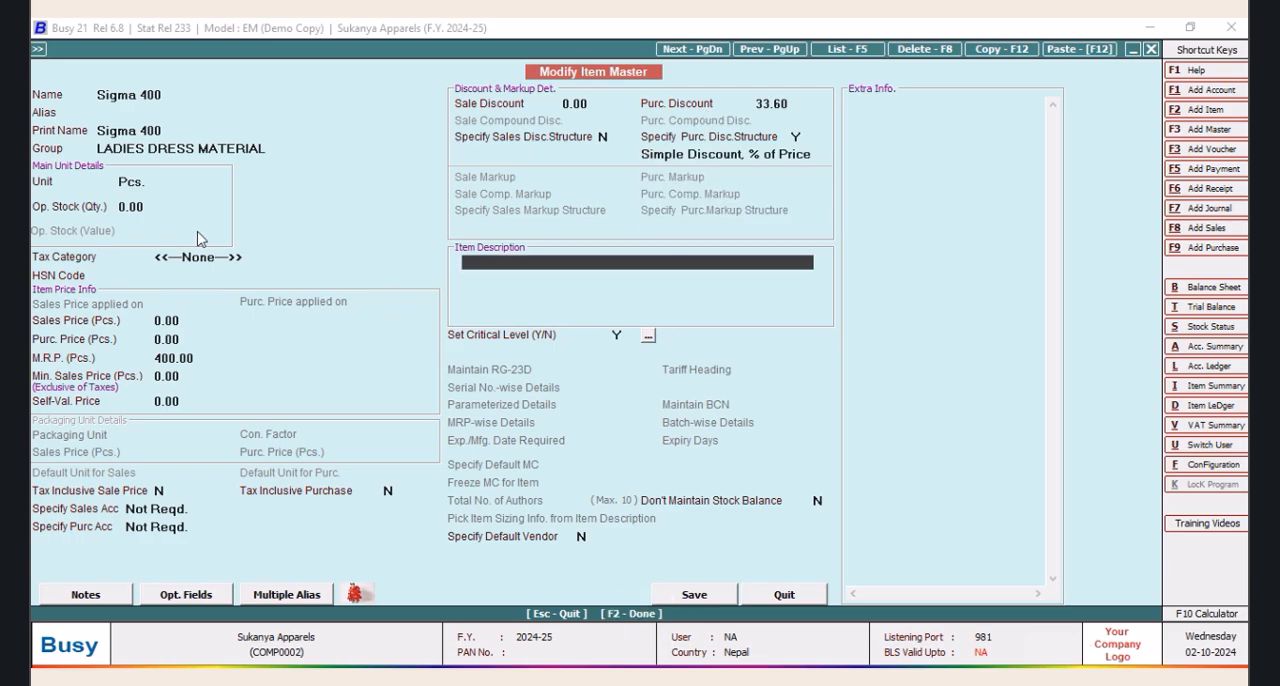
# Set the tax category of Sigma 400 to 13%
pyautogui.click(250, 260)
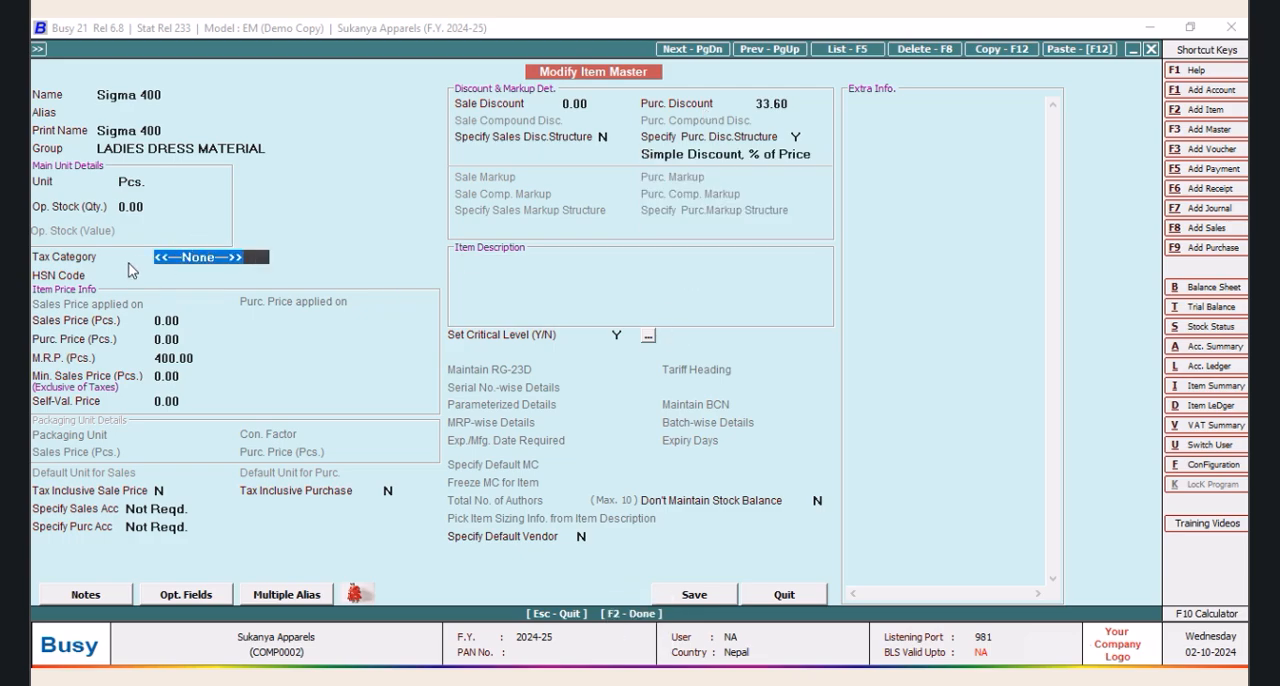
pyautogui.press('space')
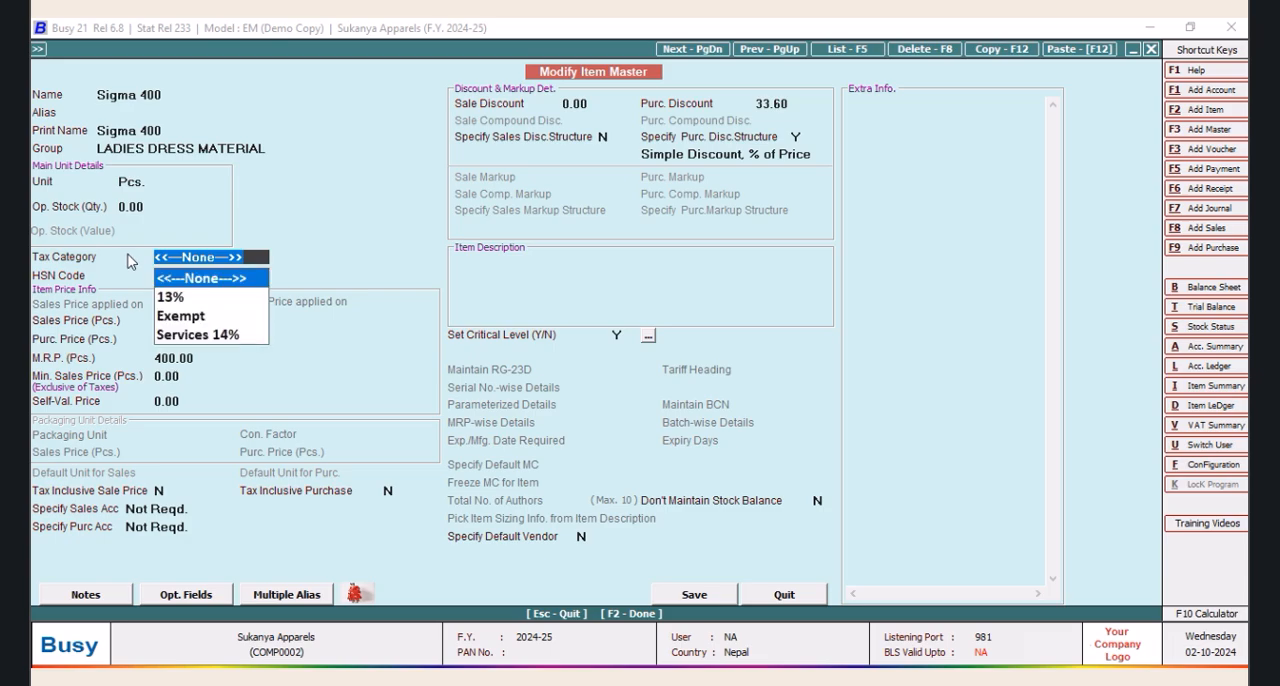
pyautogui.click(178, 300)
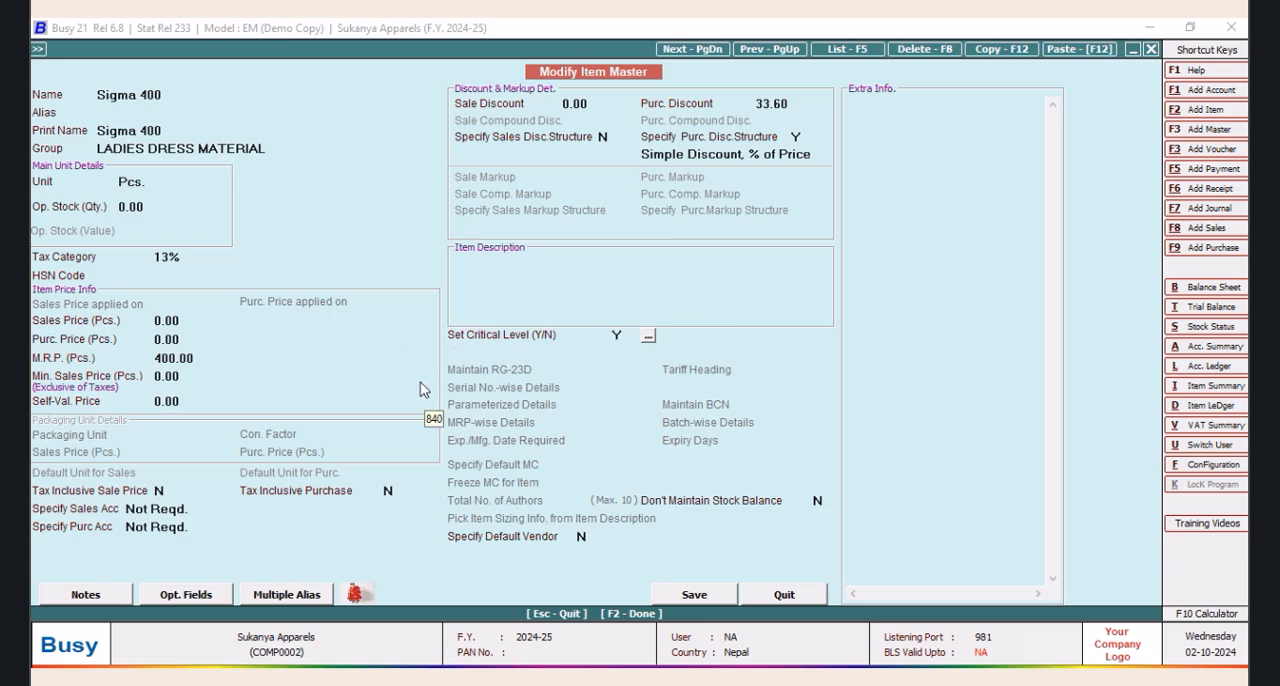
pyautogui.click(194, 339)
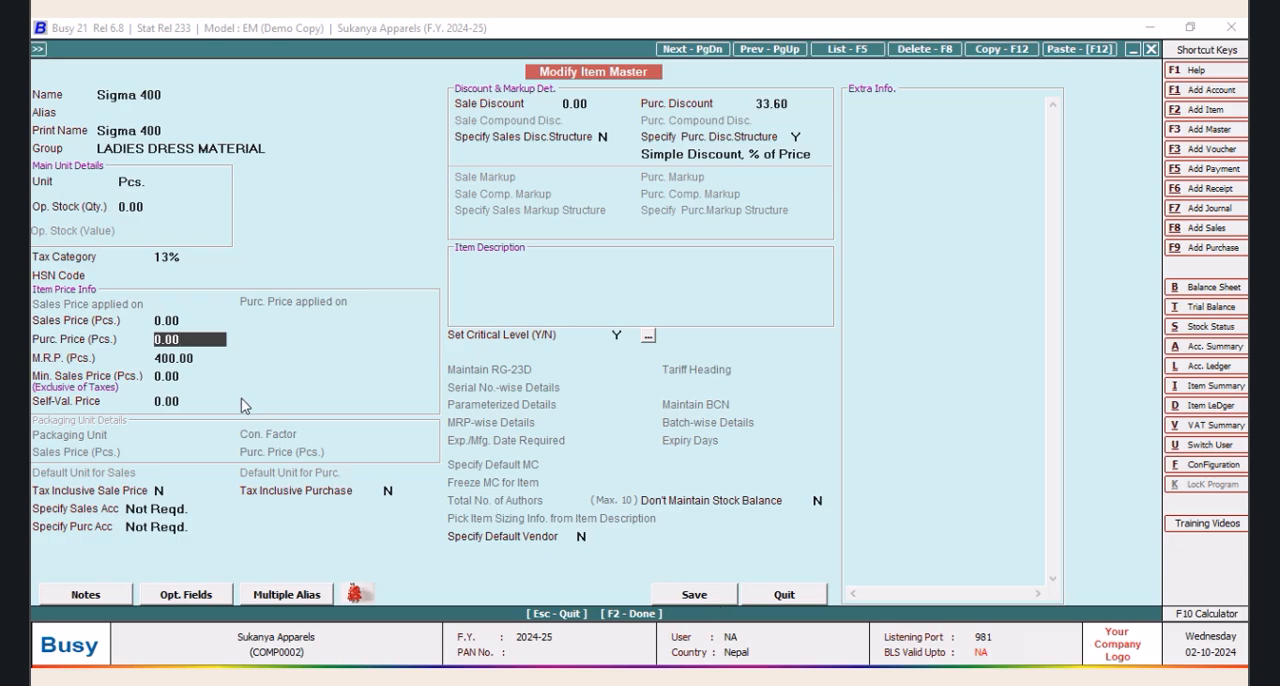
pyautogui.moveTo(190, 341); pyautogui.dragTo(115, 340)
pyautogui.write('400')
pyautogui.press('BackSpace')
pyautogui.press('BackSpace')
pyautogui.press('BackSpace')
# Save the Sigma 400 item and open the item master of Sigma 448 for modification
pyautogui.click(694, 594)
pyautogui.click(95, 140)
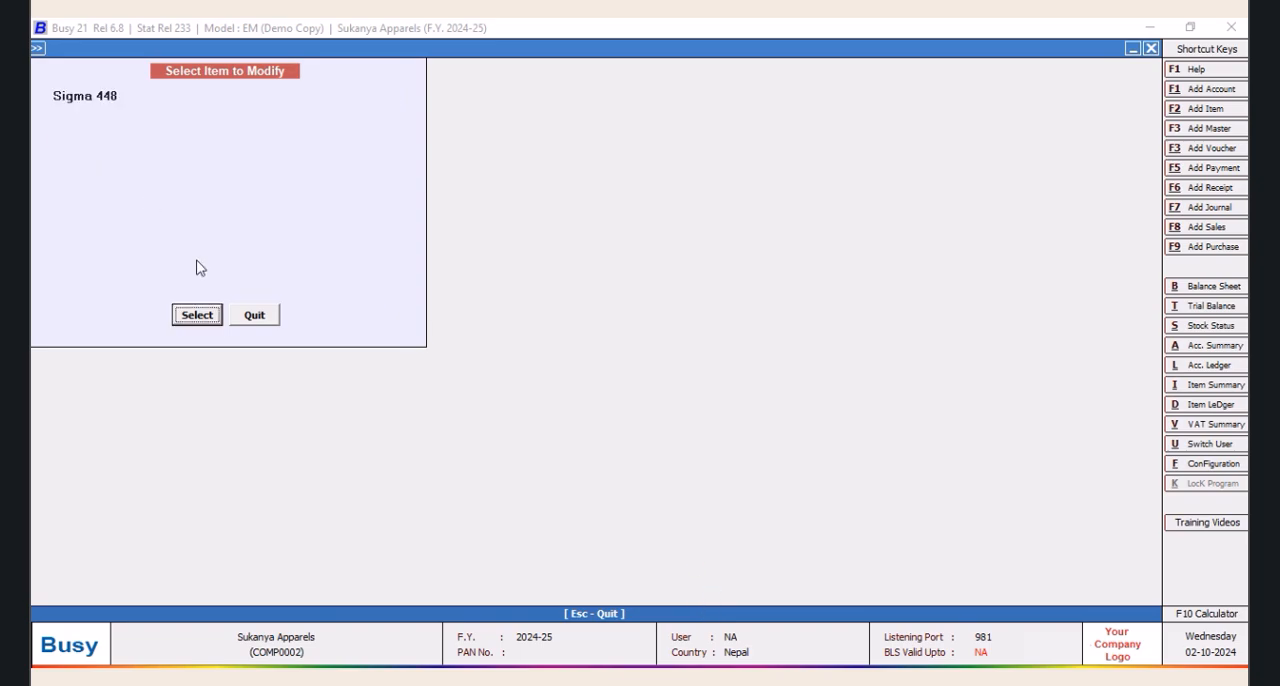
pyautogui.click(193, 315)
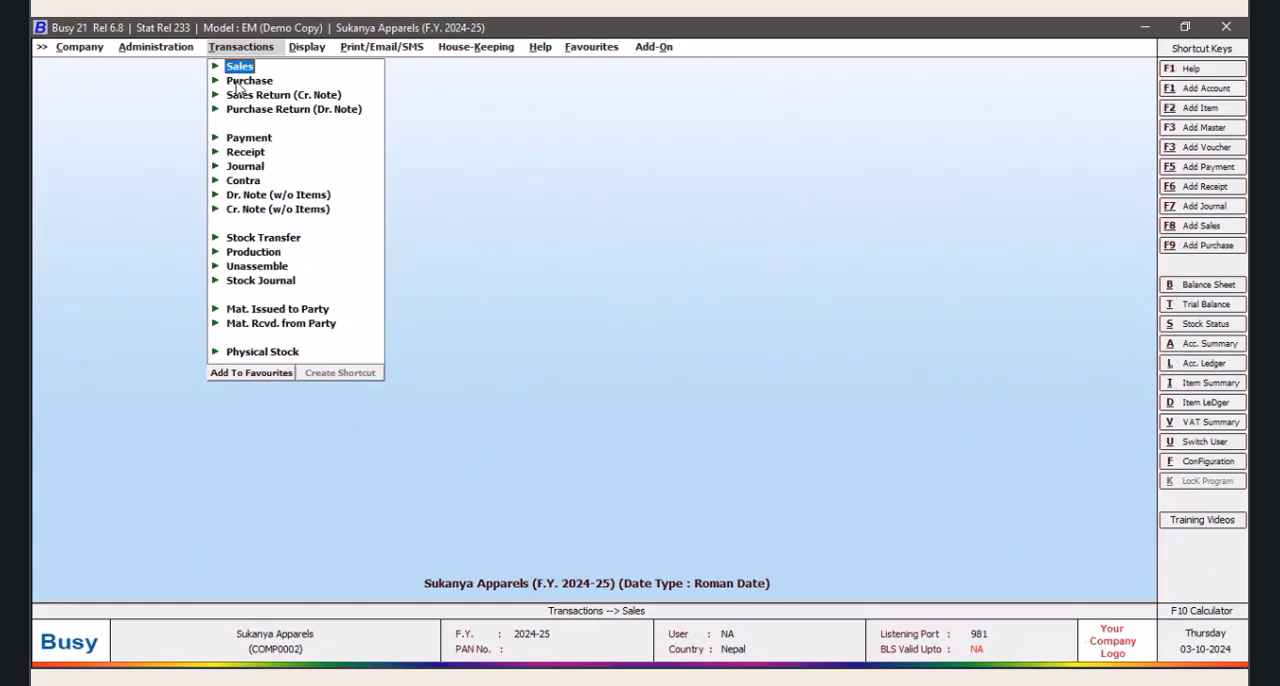
# Start a new purchase voucher and keep the Main series
pyautogui.click(249, 80)
pyautogui.click(270, 95)
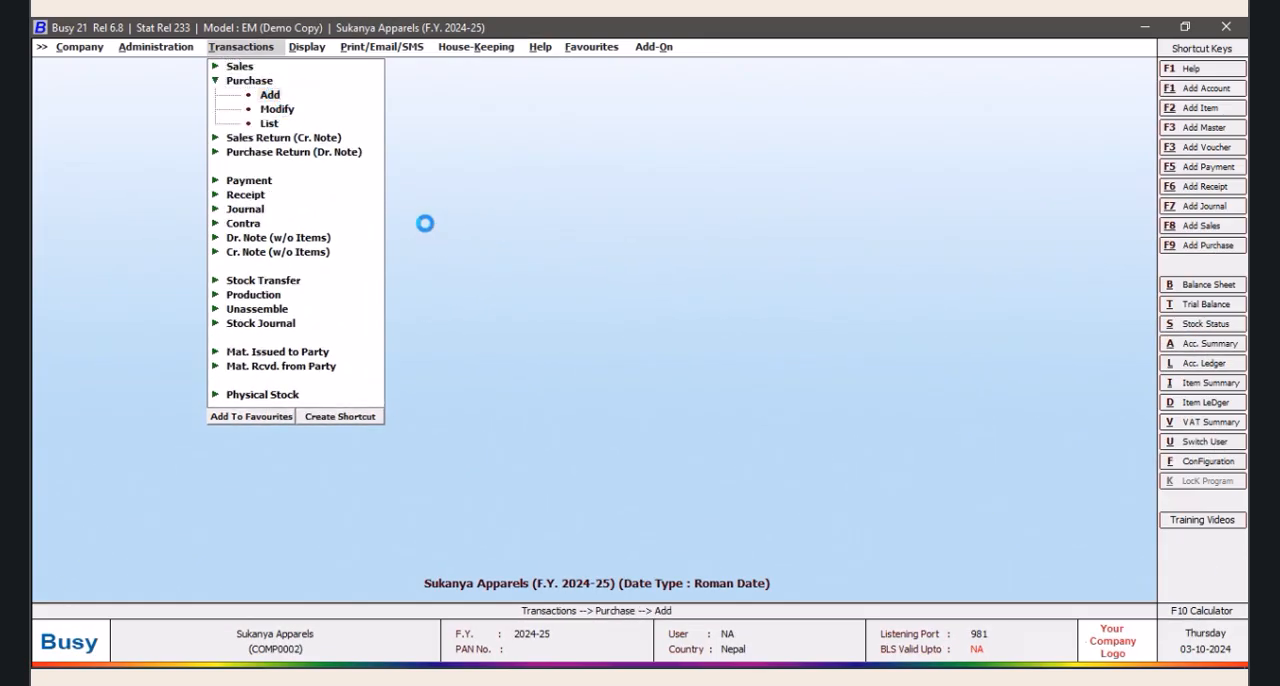
pyautogui.press('Tab')
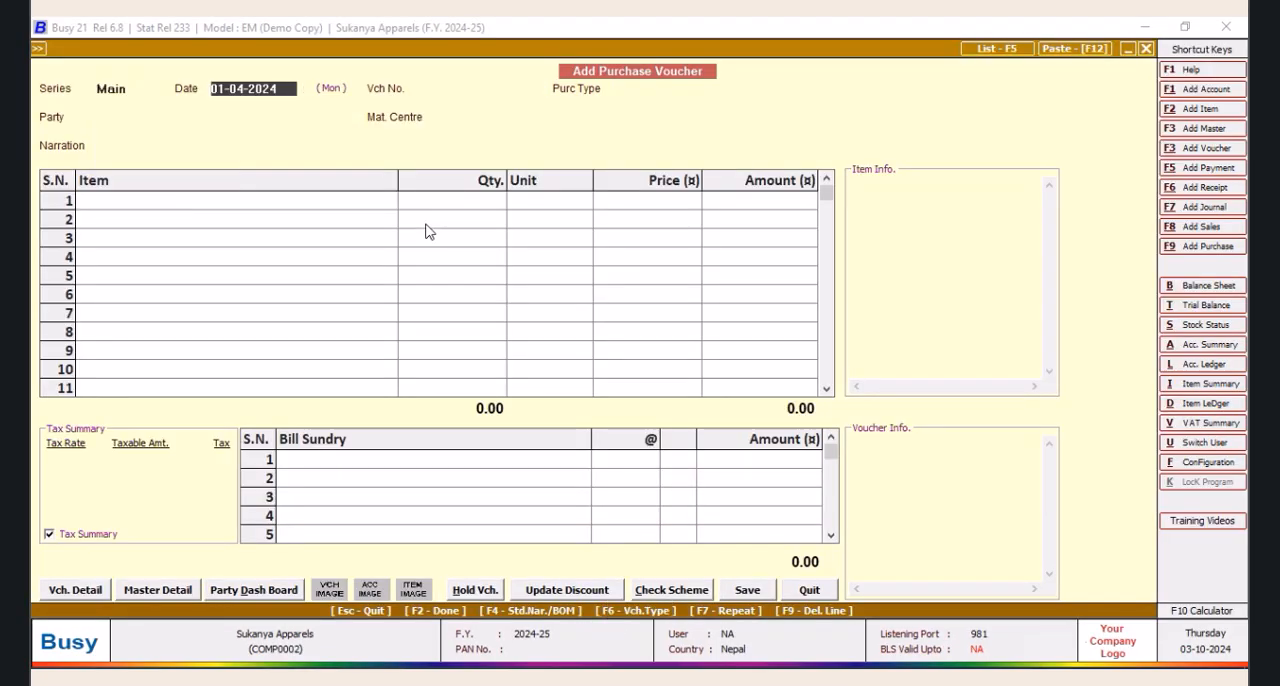
# Keep the voucher date 01-04-2024, enter voucher number PURC001 and choose the VAT/Item-wise purchase type
pyautogui.press('Tab')
pyautogui.write('P')
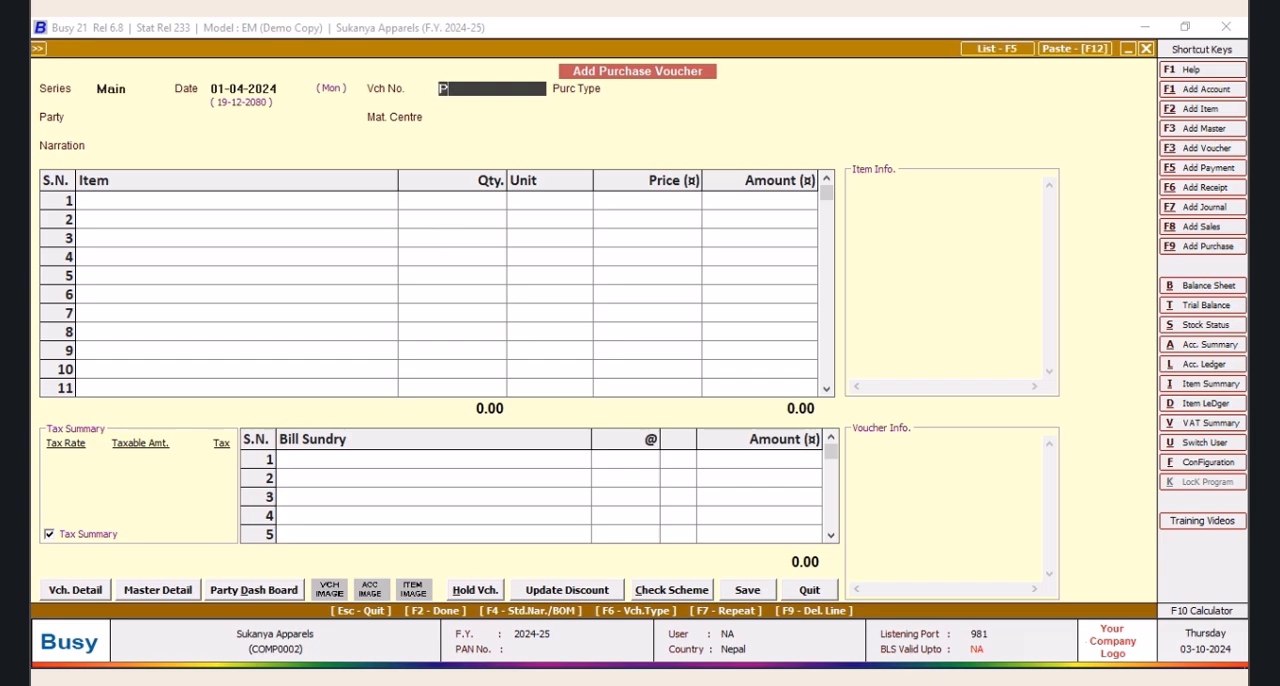
pyautogui.write('URC001')
pyautogui.press('Tab')
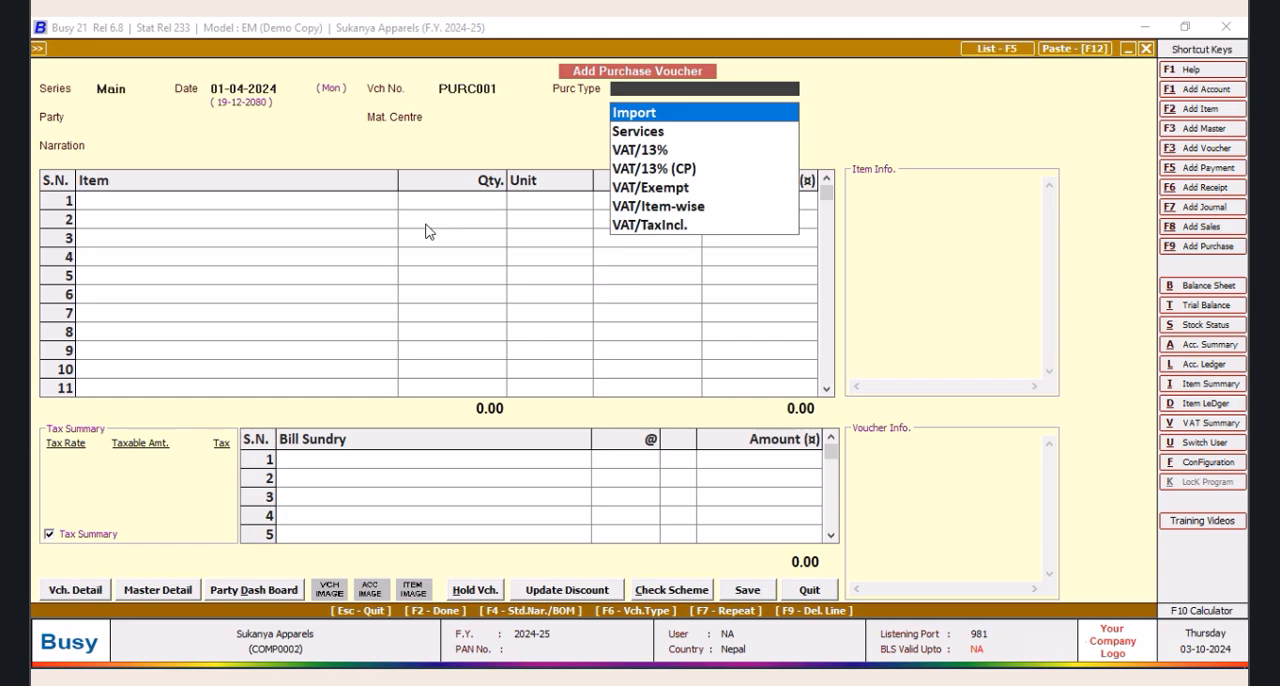
pyautogui.press('Down')
pyautogui.press('Down')
pyautogui.press('Down')
pyautogui.press('Down')
pyautogui.press('Down')
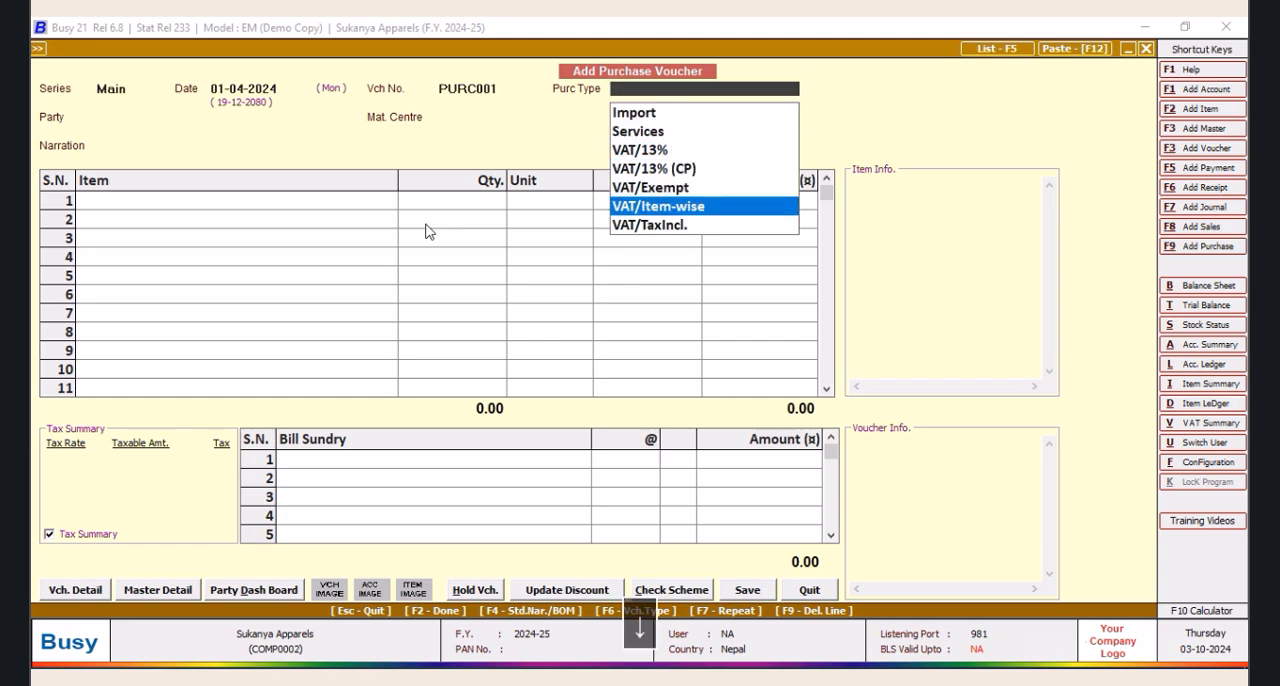
pyautogui.press('Return')
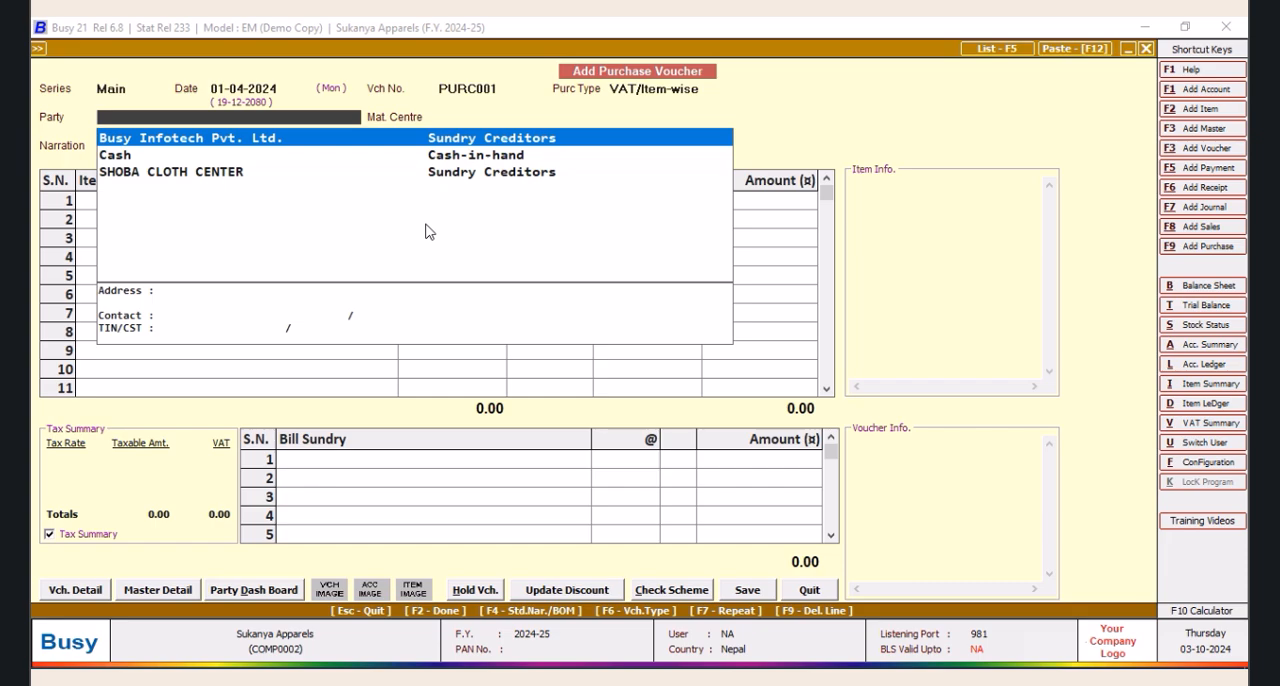
# Choose SHOBA CLOTH CENTER as the party and keep Main Store as the material centre
pyautogui.press('Down')
pyautogui.press('Down')
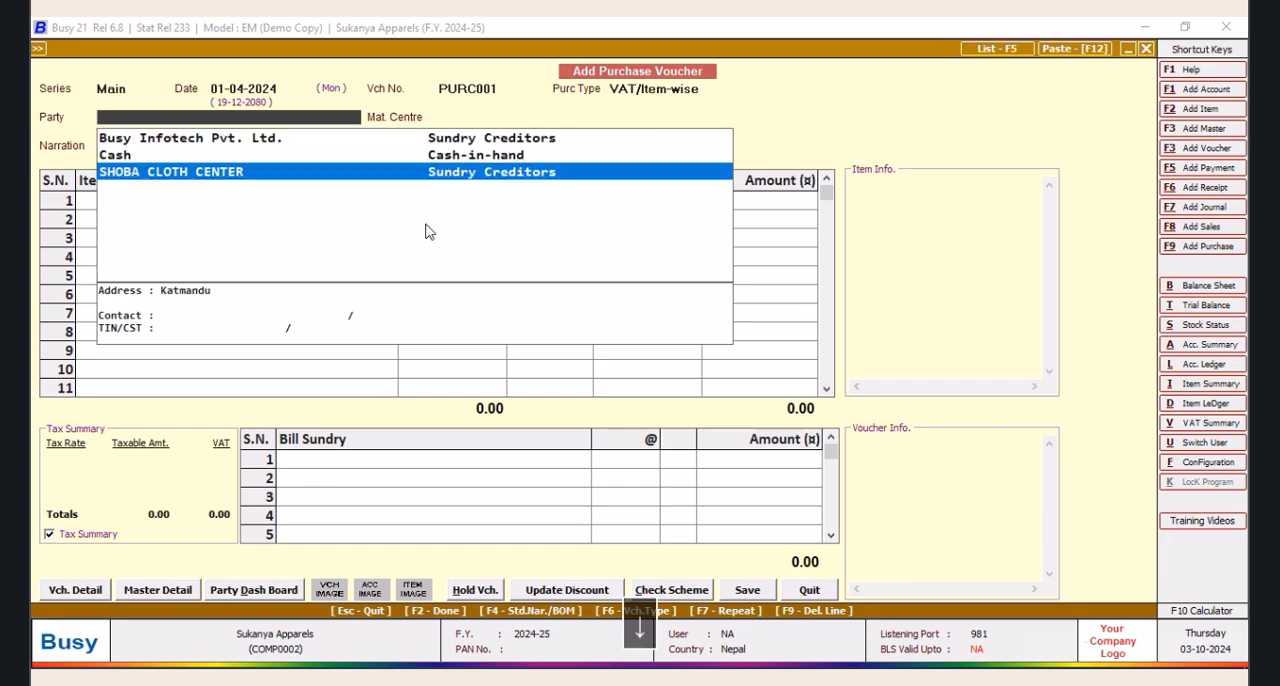
pyautogui.press('Tab')
pyautogui.press('Tab')
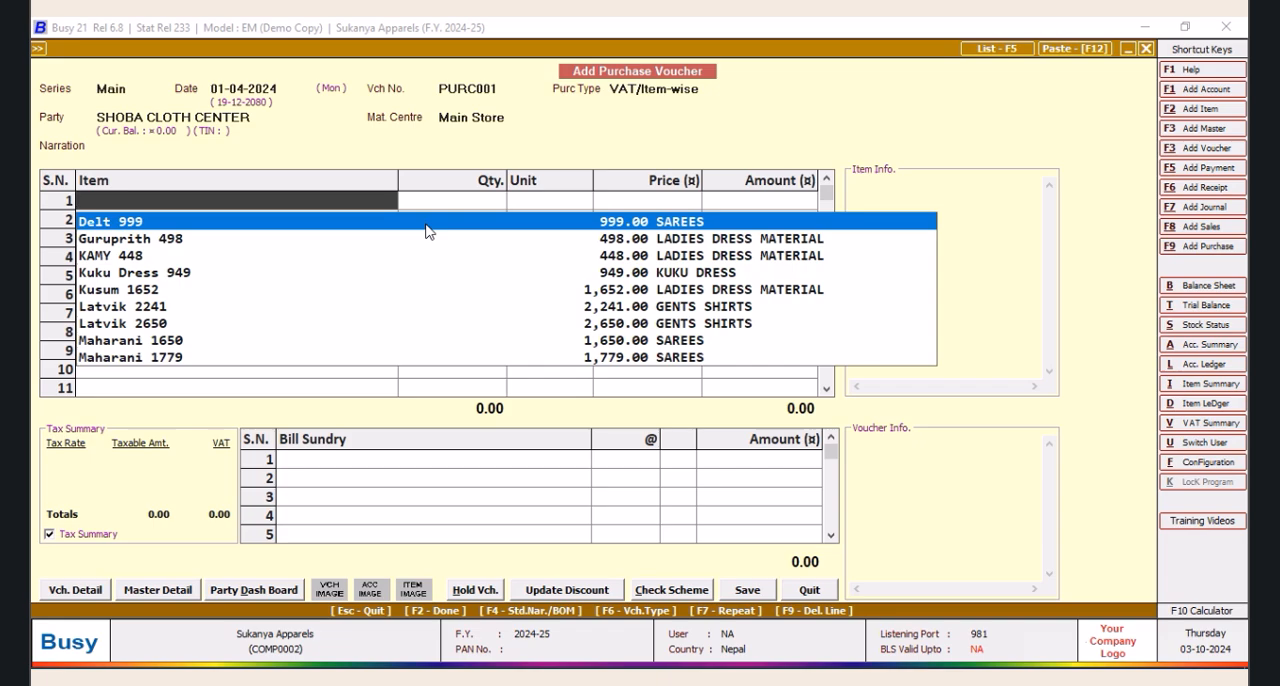
# Add Delt 999 as the first item line with a quantity of 4 Pcs., keeping its default price and VAT
pyautogui.press('Return')
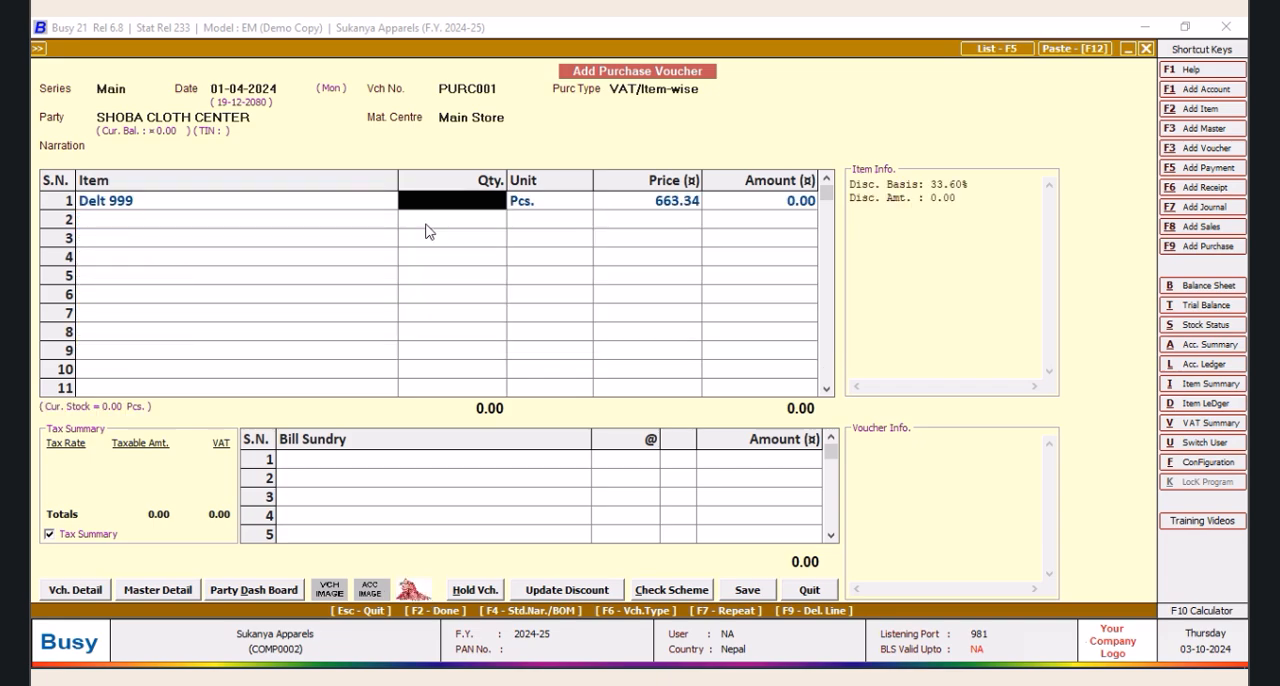
pyautogui.write('4')
pyautogui.press('Tab')
pyautogui.press('Tab')
pyautogui.press('Tab')
pyautogui.press('Tab')
pyautogui.press('Return')
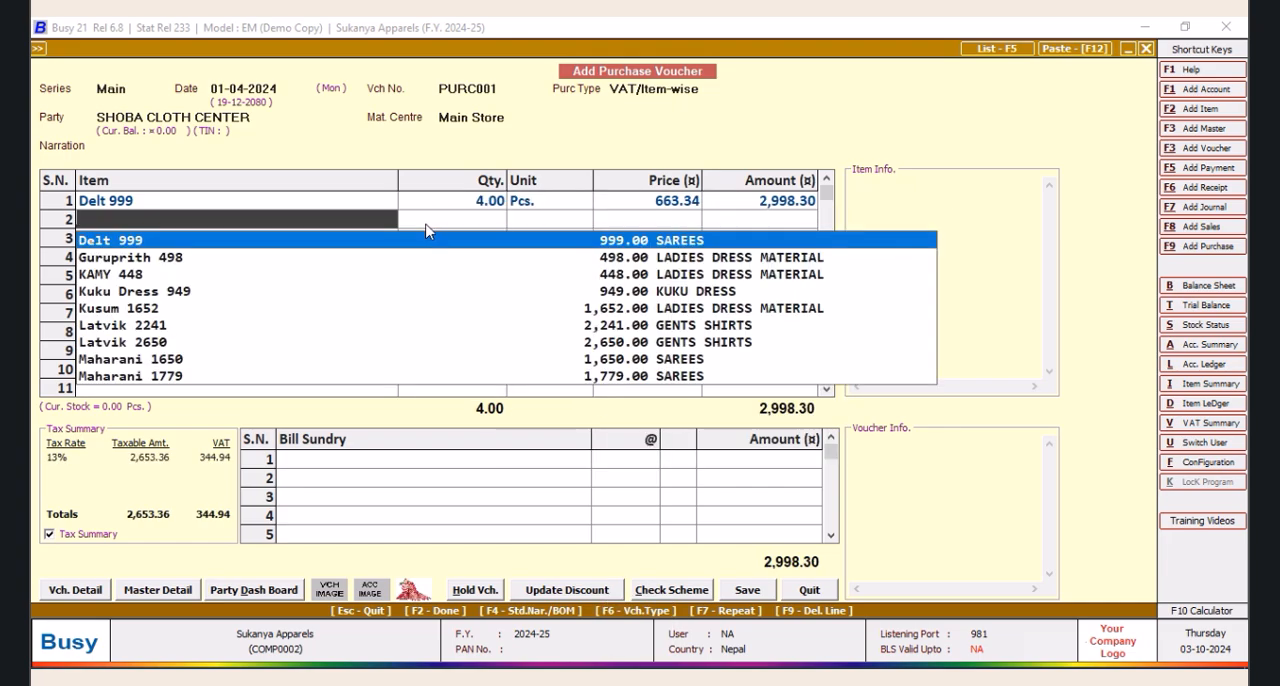
# Add Guruprith 498 as the second item line with a quantity of 5 Pcs. and accept its item-wise VAT
pyautogui.press('Down')
pyautogui.press('Return')
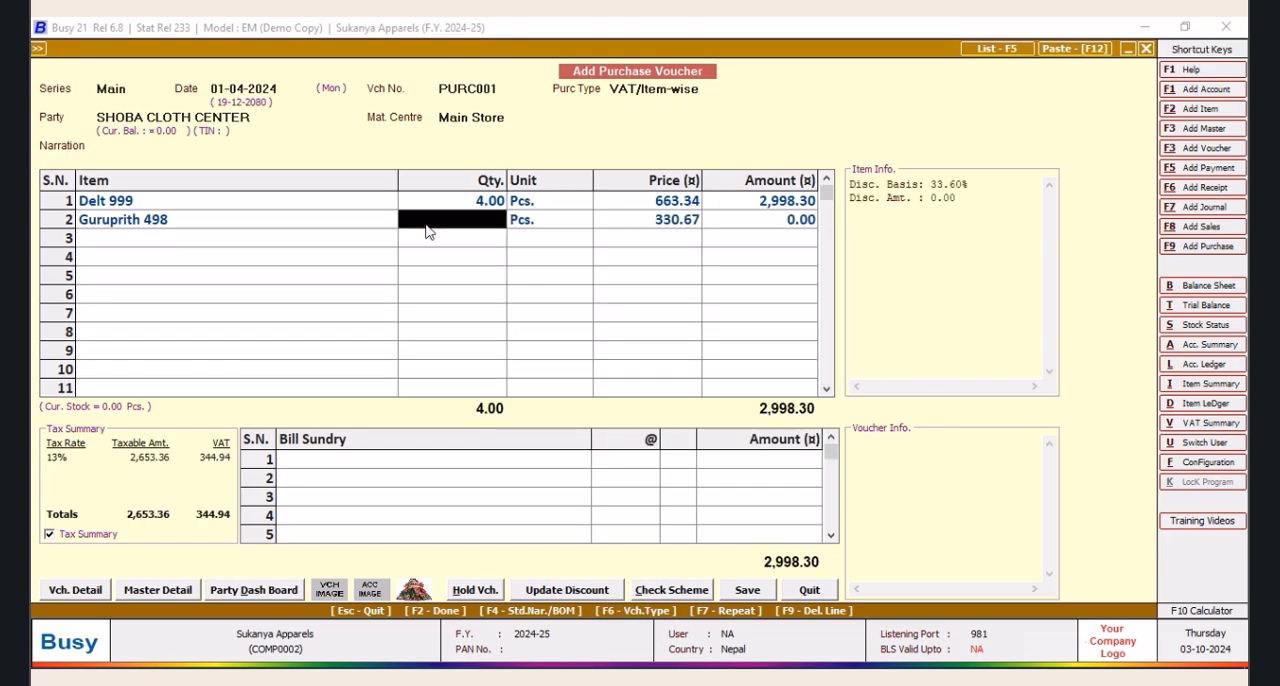
pyautogui.write('5')
pyautogui.press('Return')
pyautogui.press('Return')
pyautogui.press('Return')
pyautogui.press('Return')
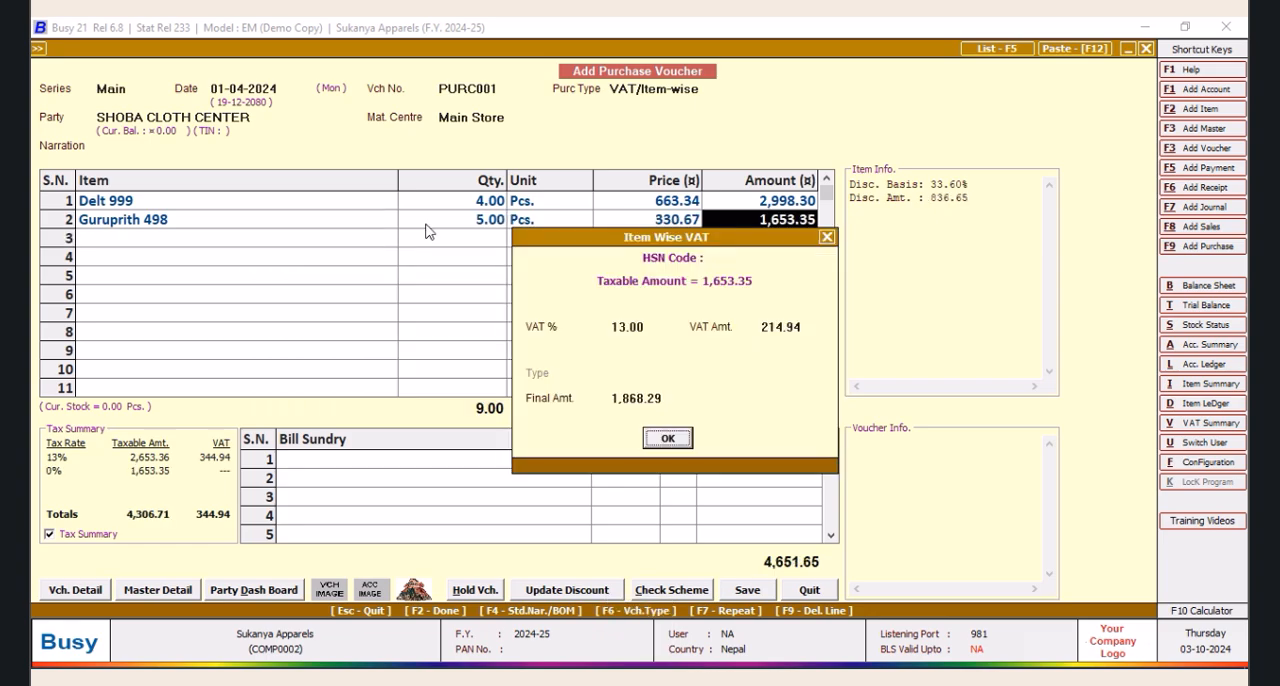
pyautogui.press('Return')
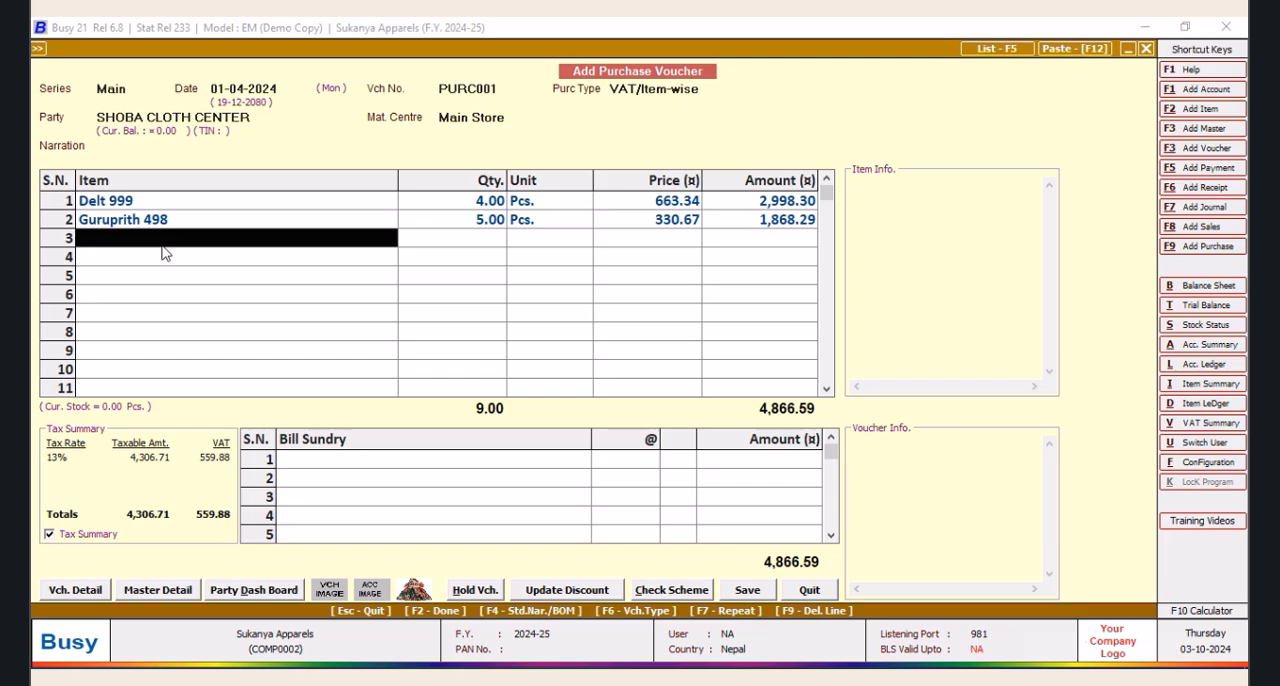
# Add KAMY 448 as the third item line, preview its item image and enter a quantity of 5 Pcs
pyautogui.write('9')
pyautogui.press('BackSpace')
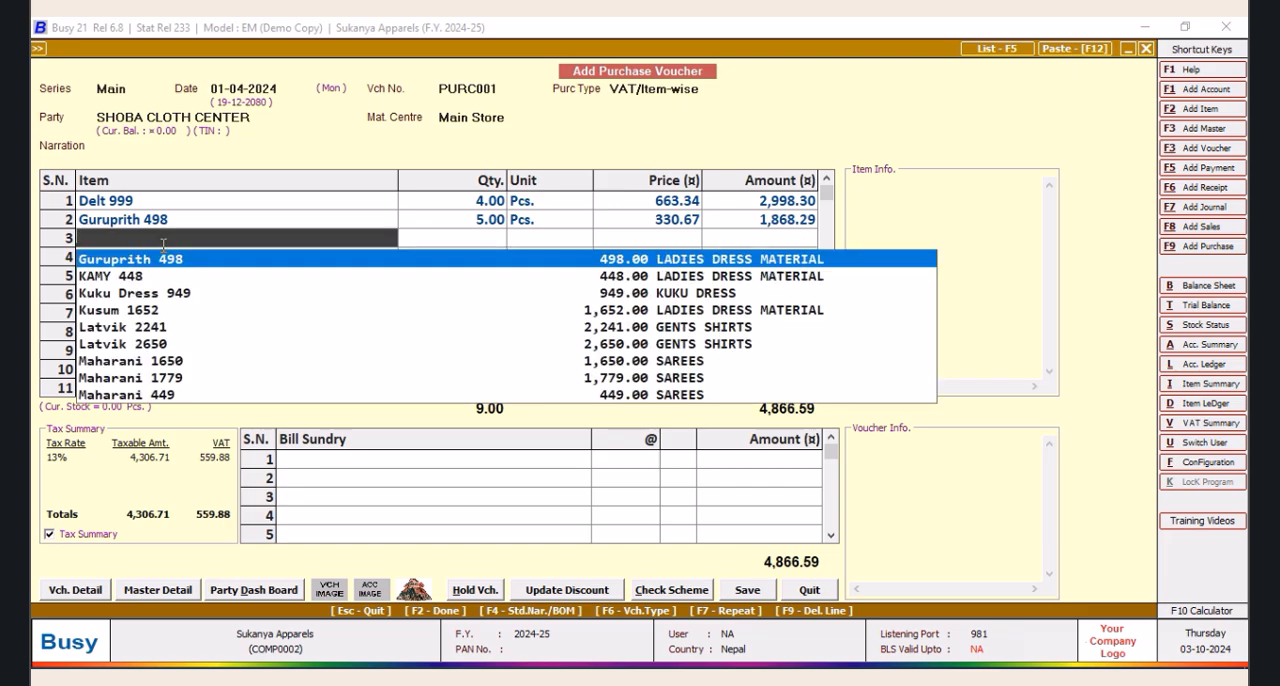
pyautogui.press('Down')
pyautogui.press('Return')
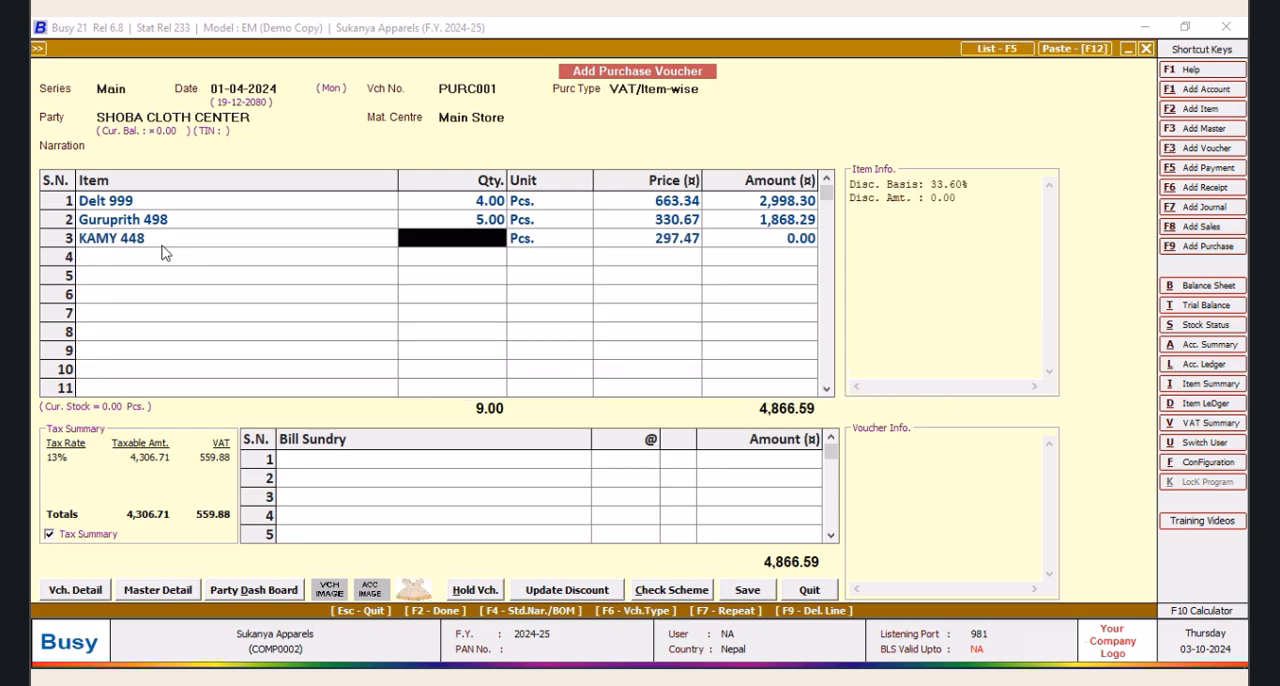
pyautogui.click(428, 592)
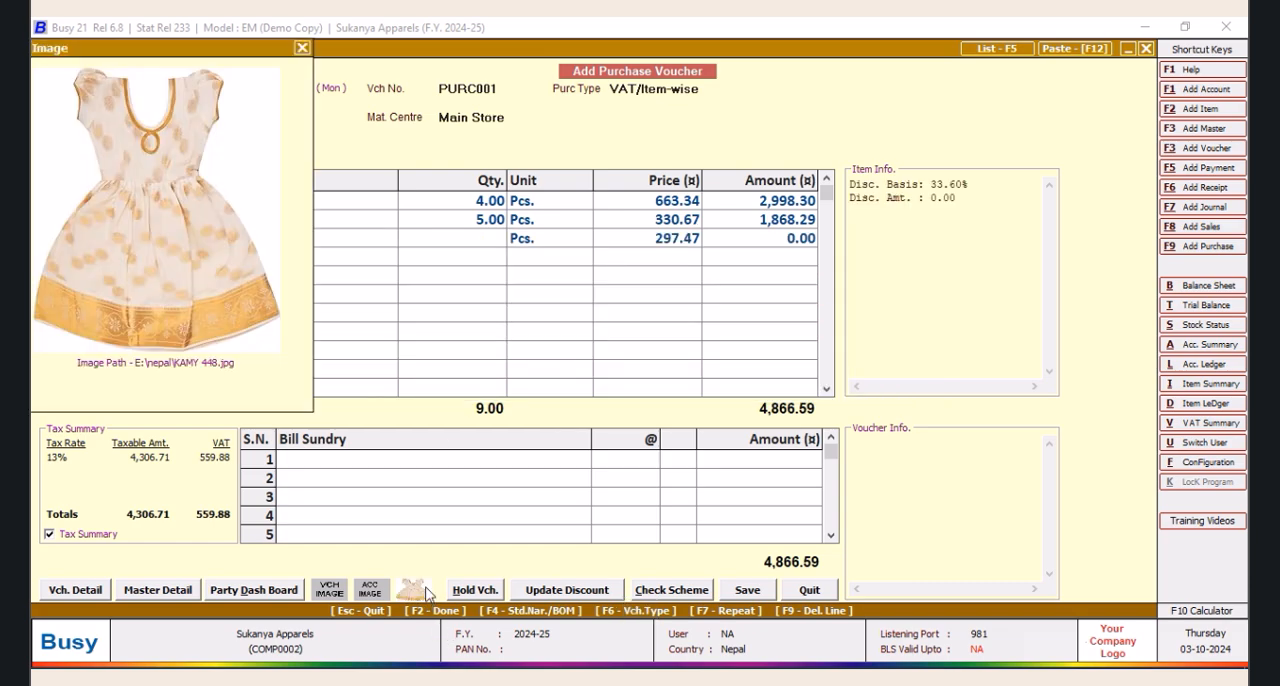
pyautogui.click(302, 47)
pyautogui.write('5')
pyautogui.press('Return')
pyautogui.press('Return')
pyautogui.press('Return')
pyautogui.press('Return')
pyautogui.press('Return')
pyautogui.press('Return')
pyautogui.press('Return')
pyautogui.press('Return')
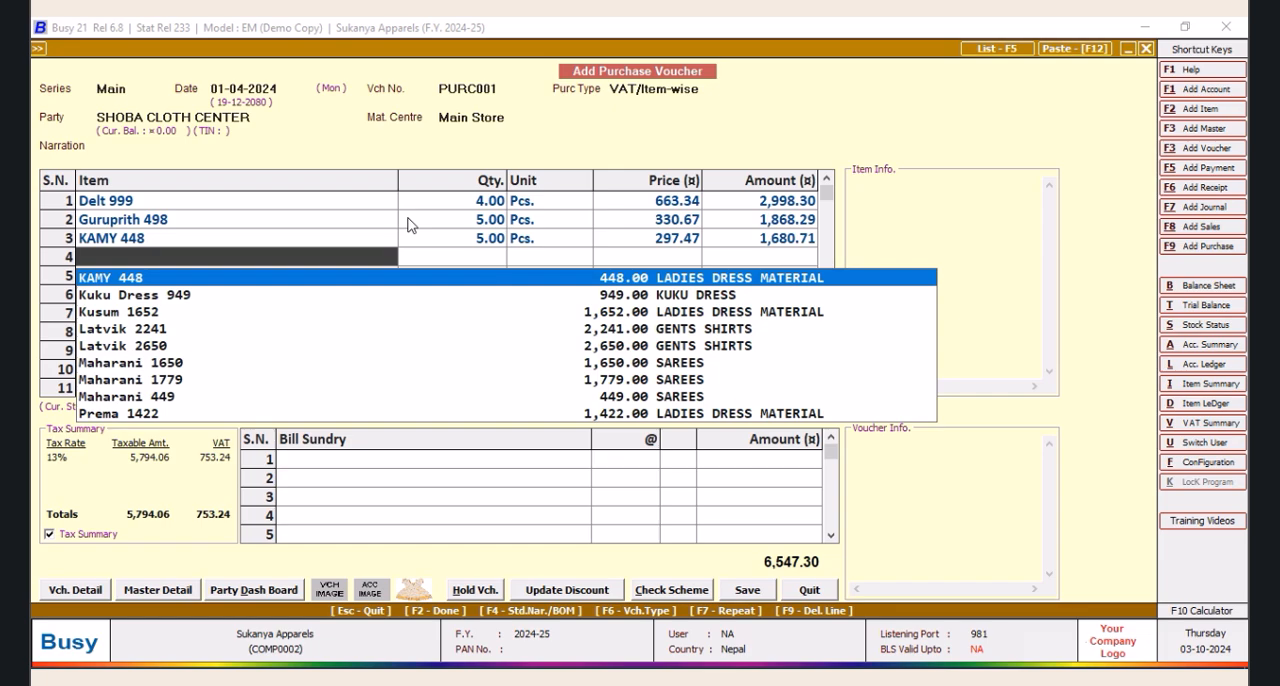
# Add Kuku Dress 949 as the fourth item line, preview its item image and enter a quantity of 3 Pcs
pyautogui.press('Down')
pyautogui.press('Return')
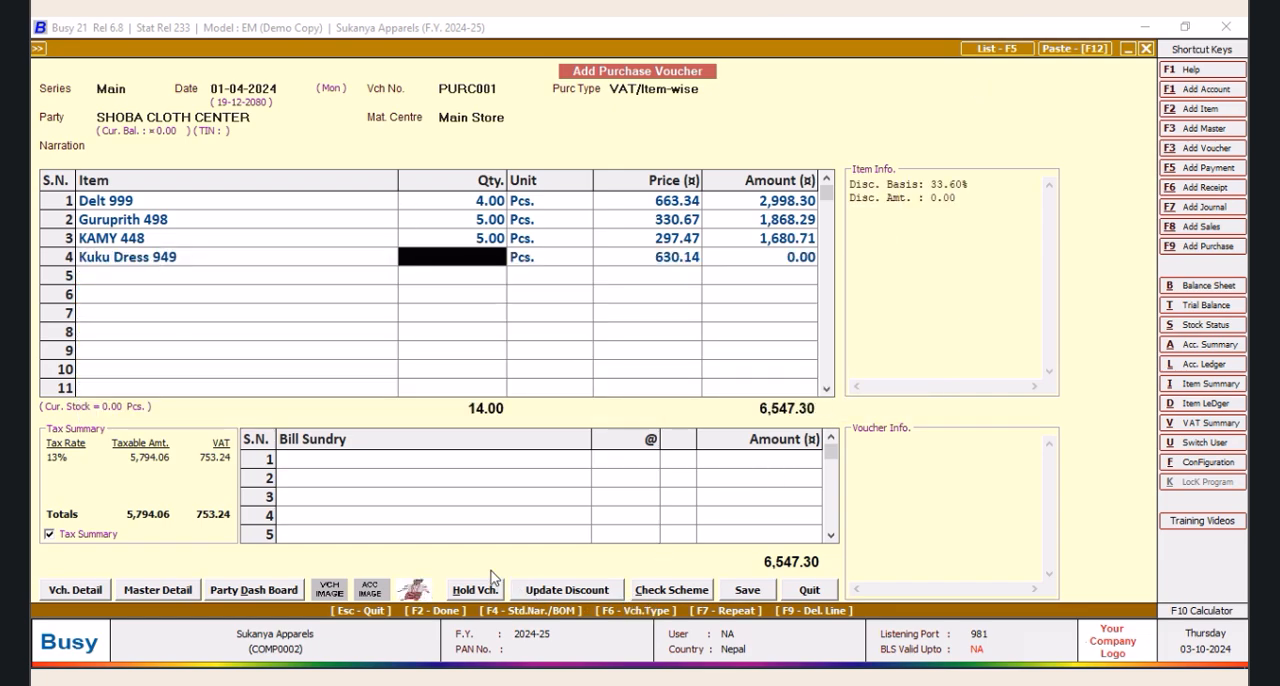
pyautogui.click(413, 590)
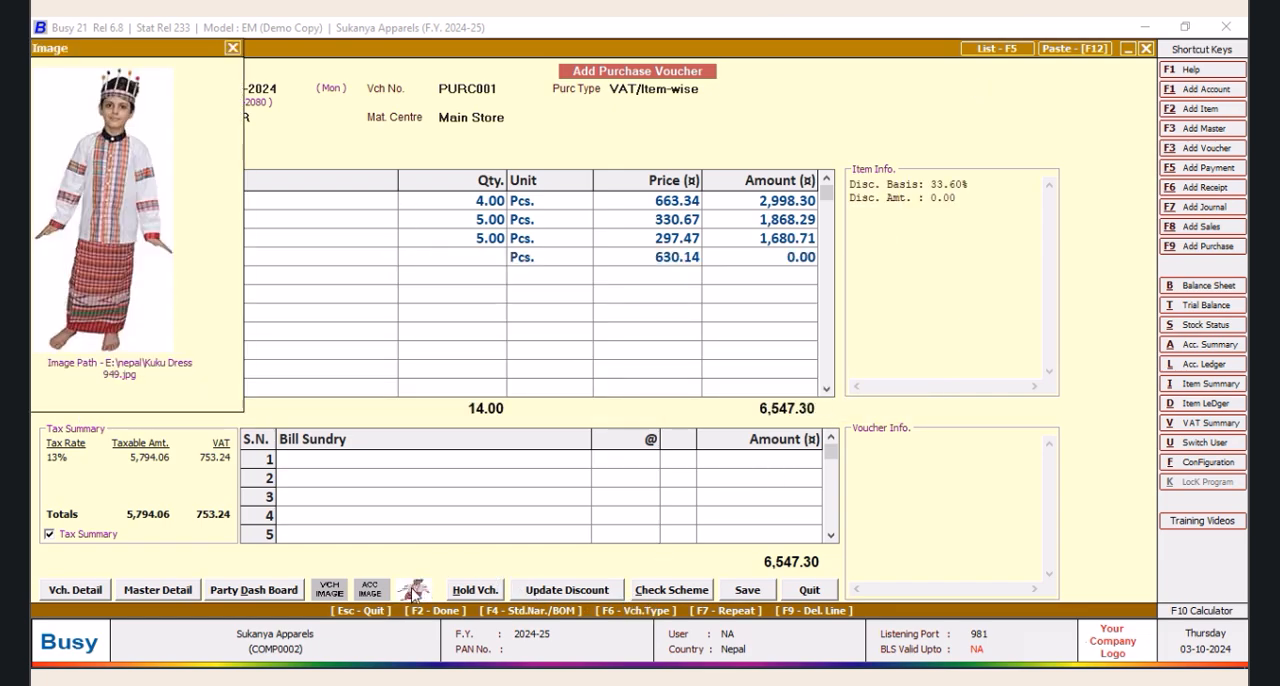
pyautogui.click(232, 48)
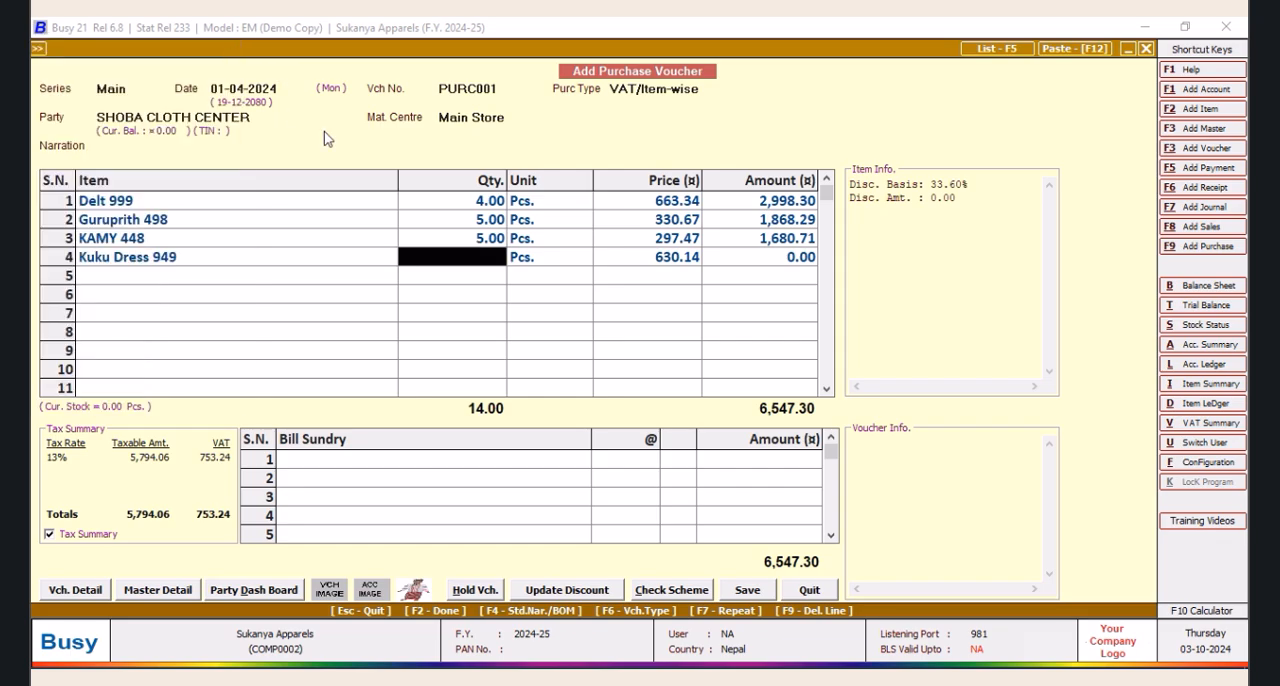
pyautogui.write('3')
pyautogui.press('Return')
pyautogui.press('Return')
pyautogui.press('Return')
pyautogui.press('Return')
pyautogui.press('Return')
pyautogui.press('Return')
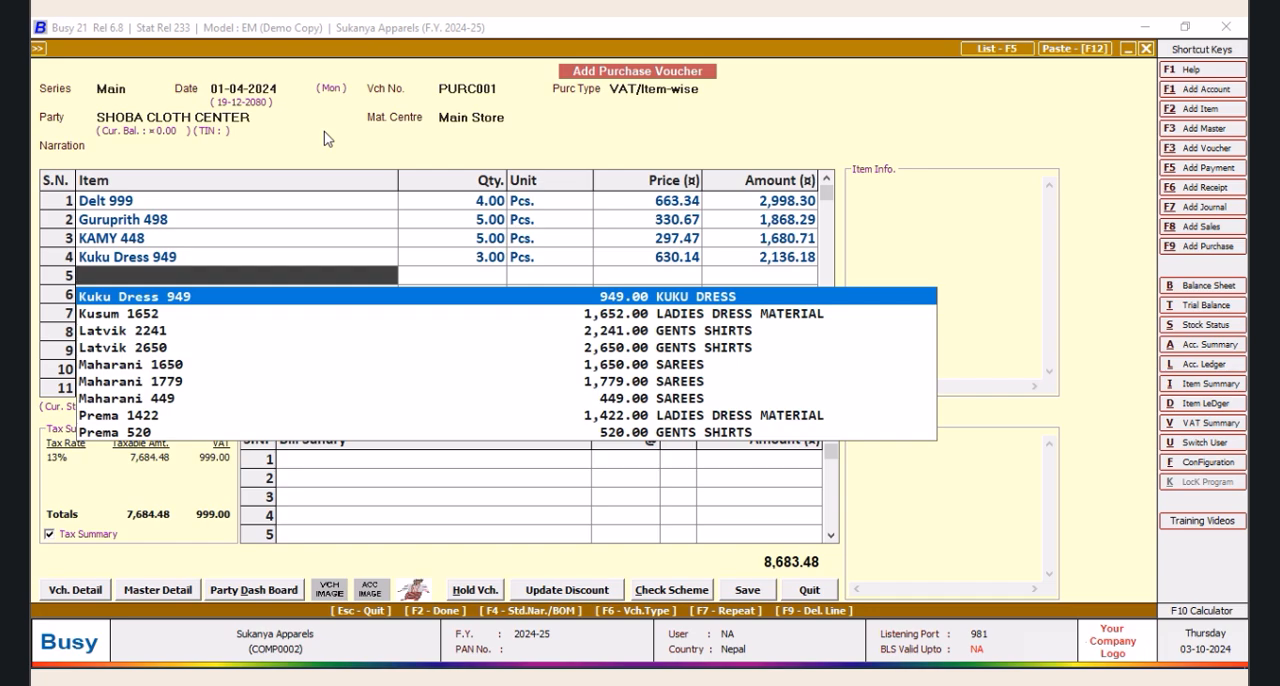
# Add Kusum 1652 as the fifth item line with a quantity of 6 Pcs. and its default price and VAT
pyautogui.press('Down')
pyautogui.press('Return')
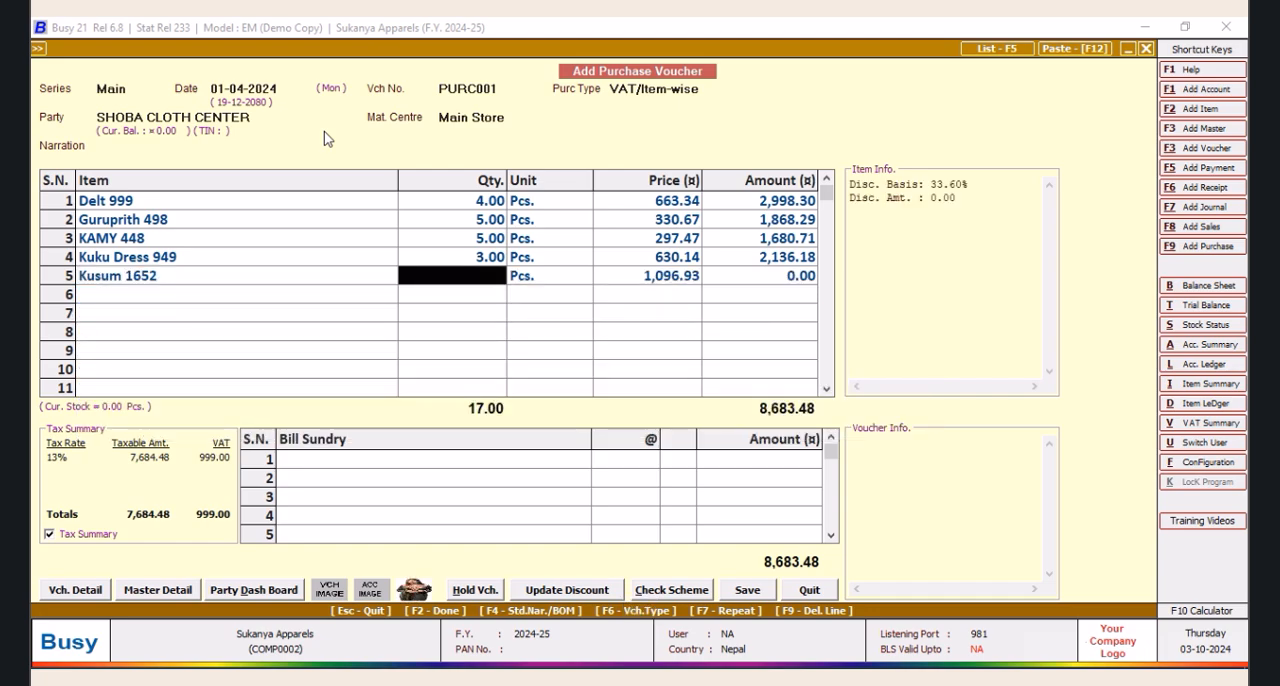
pyautogui.write('6')
pyautogui.press('Tab')
pyautogui.press('Tab')
pyautogui.press('Tab')
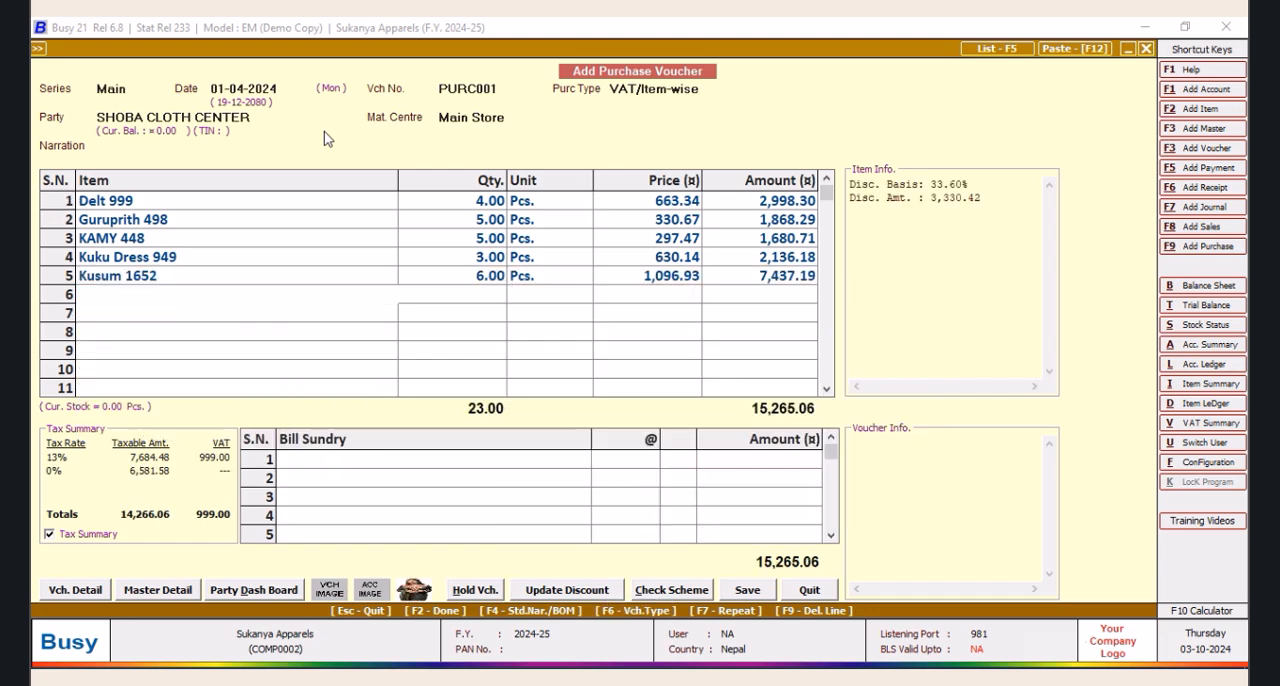
pyautogui.press('Return')
# Add Latvik 2241 as the sixth item line with a quantity of 1 Pcs. and its default price and VAT
pyautogui.press('Down')
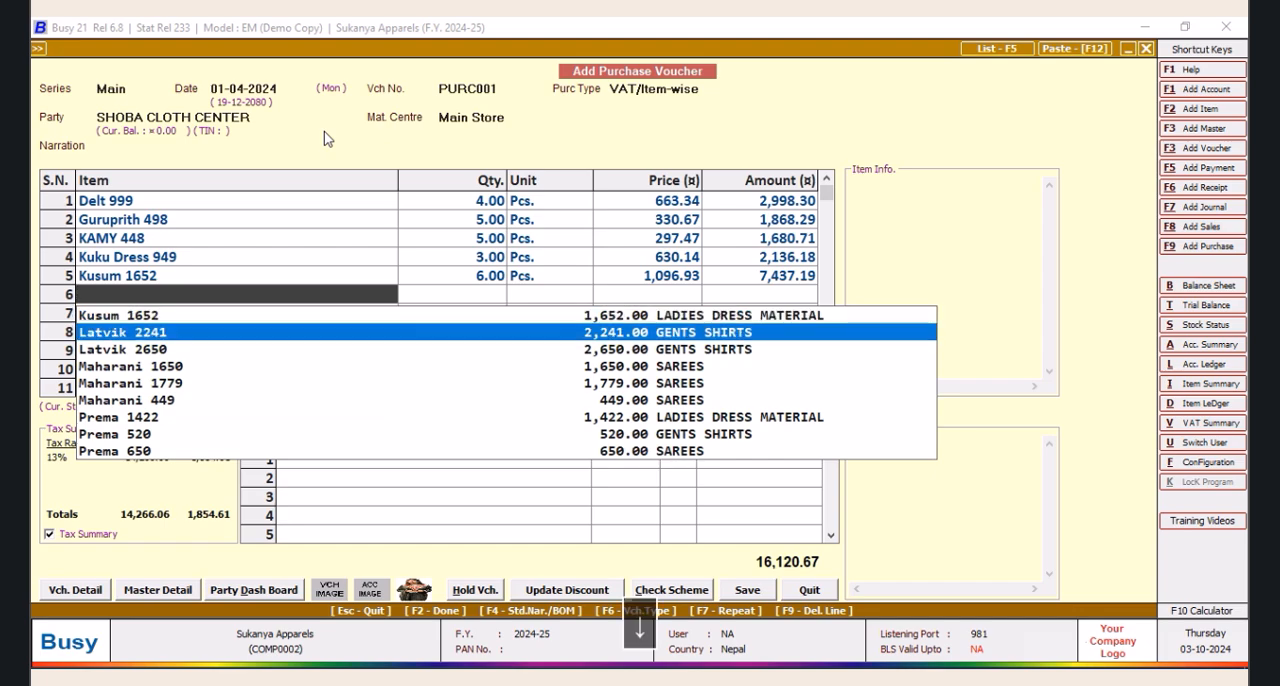
pyautogui.press('Return')
pyautogui.write('1')
pyautogui.press('Tab')
pyautogui.press('Tab')
pyautogui.press('Tab')
pyautogui.press('Return')
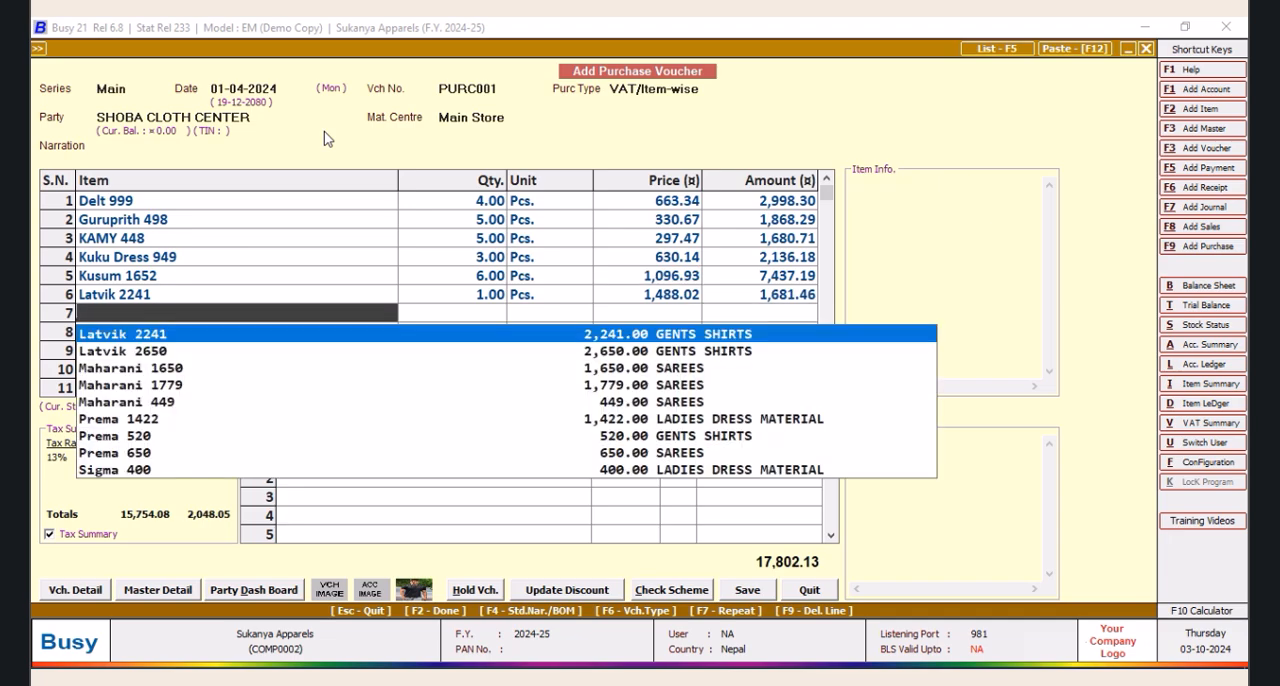
# Add Latvik 2650 as the seventh item line with a quantity of 3 Pcs. and its default price and VAT
pyautogui.press('Down')
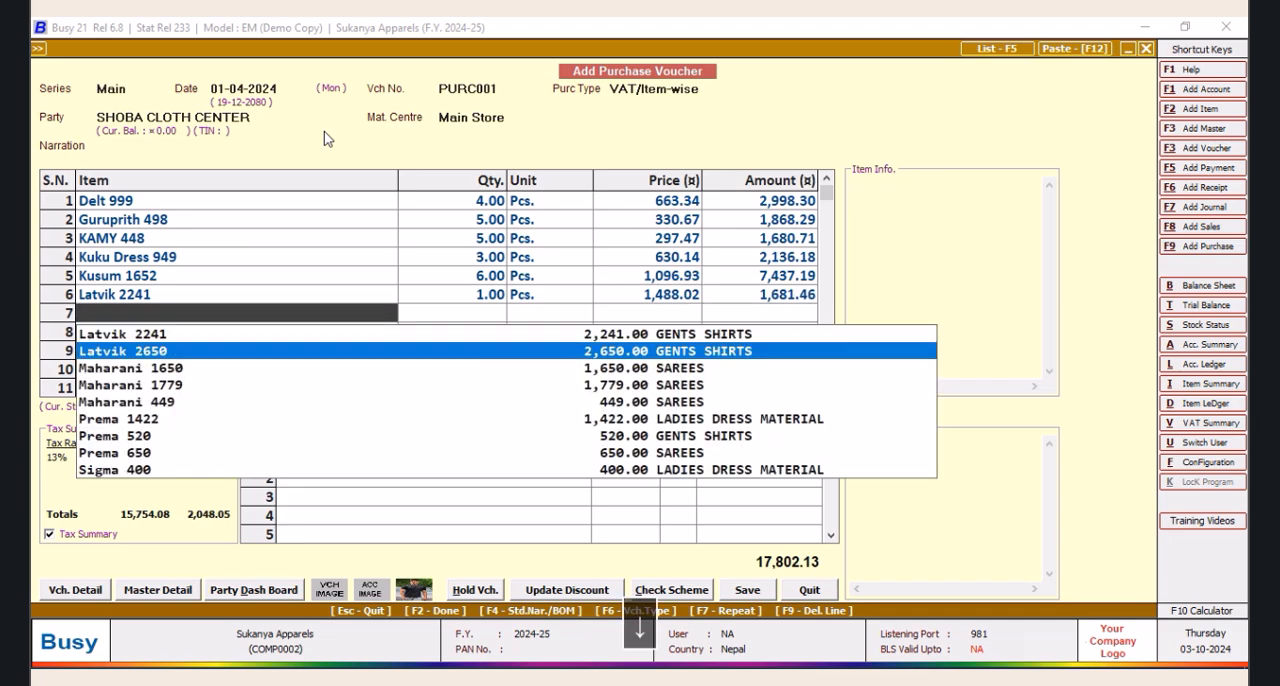
pyautogui.press('Return')
pyautogui.write('3')
pyautogui.press('Return')
pyautogui.press('Return')
pyautogui.press('Return')
pyautogui.press('Return')
pyautogui.press('Return')
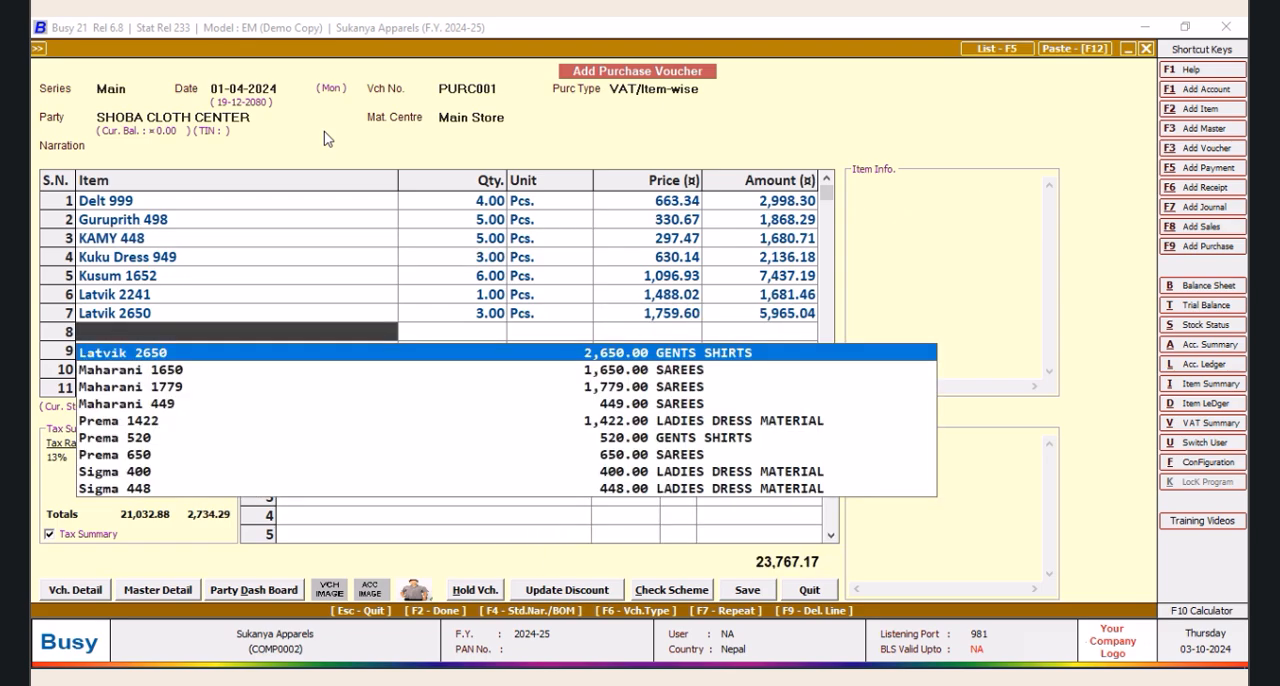
# Add Maharani 1650 as the eighth item line with a quantity of 5 Pcs. and its default price and VAT
pyautogui.press('Down')
pyautogui.press('Return')
pyautogui.write('5')
pyautogui.press('Return')
pyautogui.press('Return')
pyautogui.press('Return')
pyautogui.press('Return')
pyautogui.press('Return')
pyautogui.press('Return')
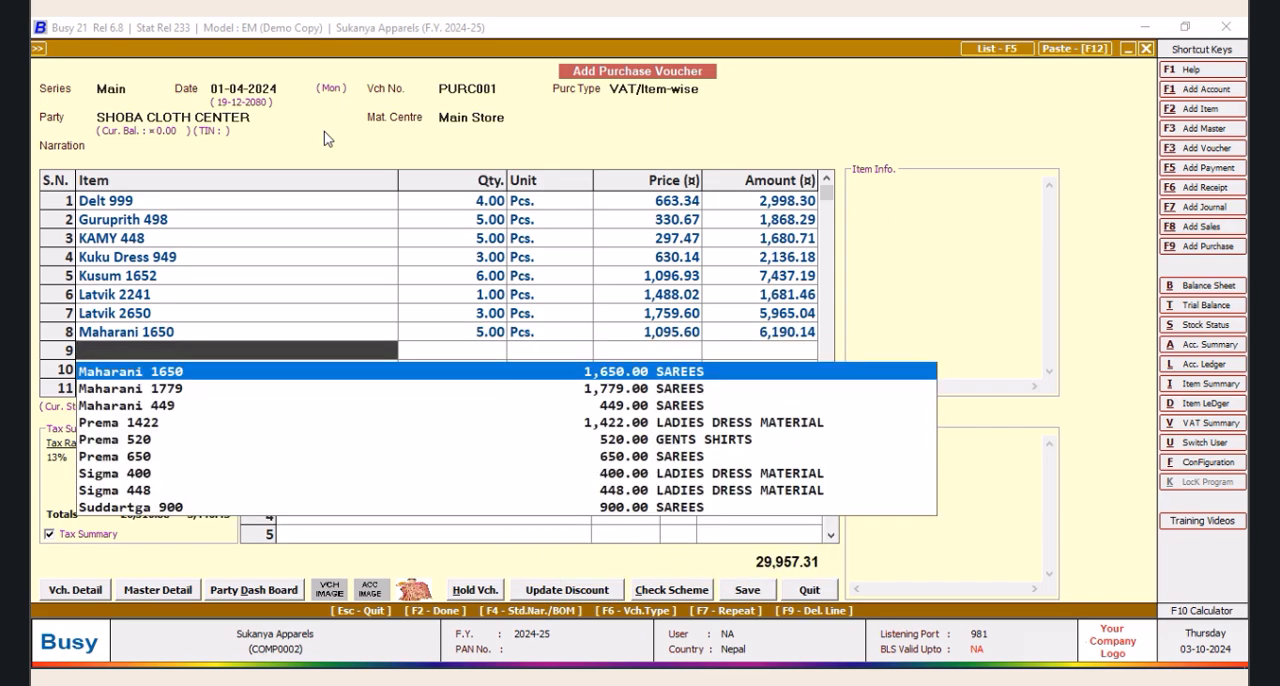
# Add Maharani 1779 as the ninth item line with a quantity of 4 Pcs. and its default price and VAT
pyautogui.press('Right')
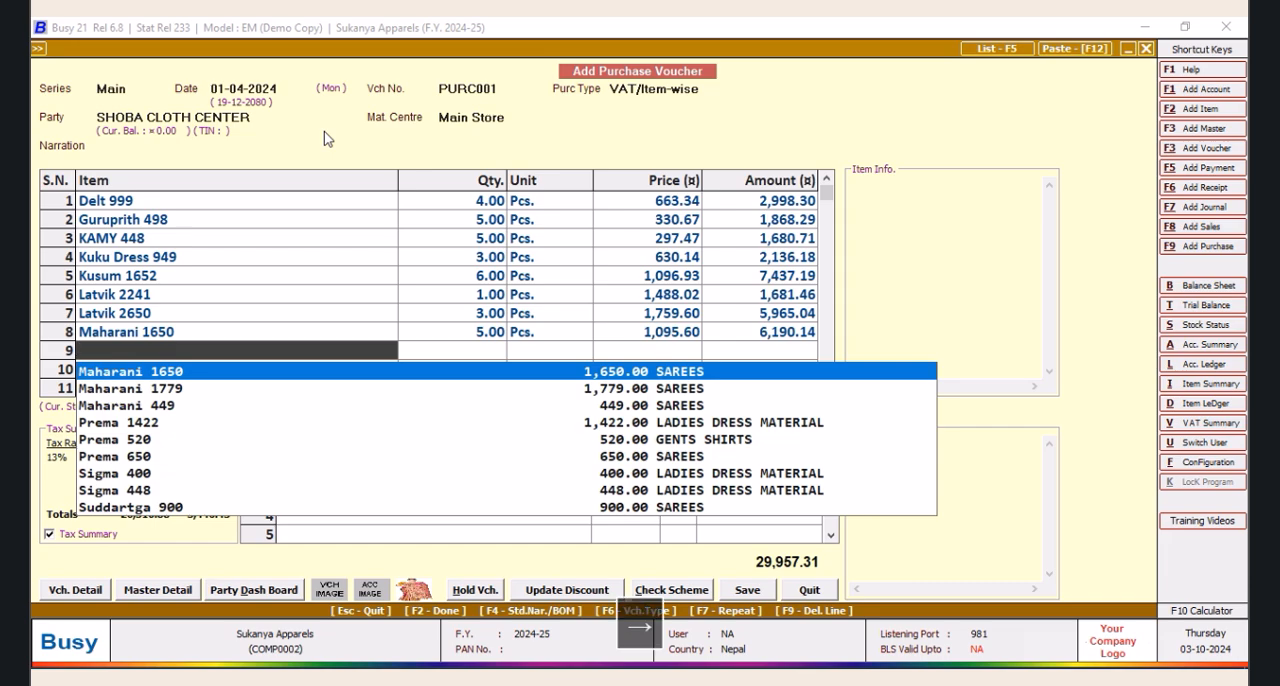
pyautogui.press('Down')
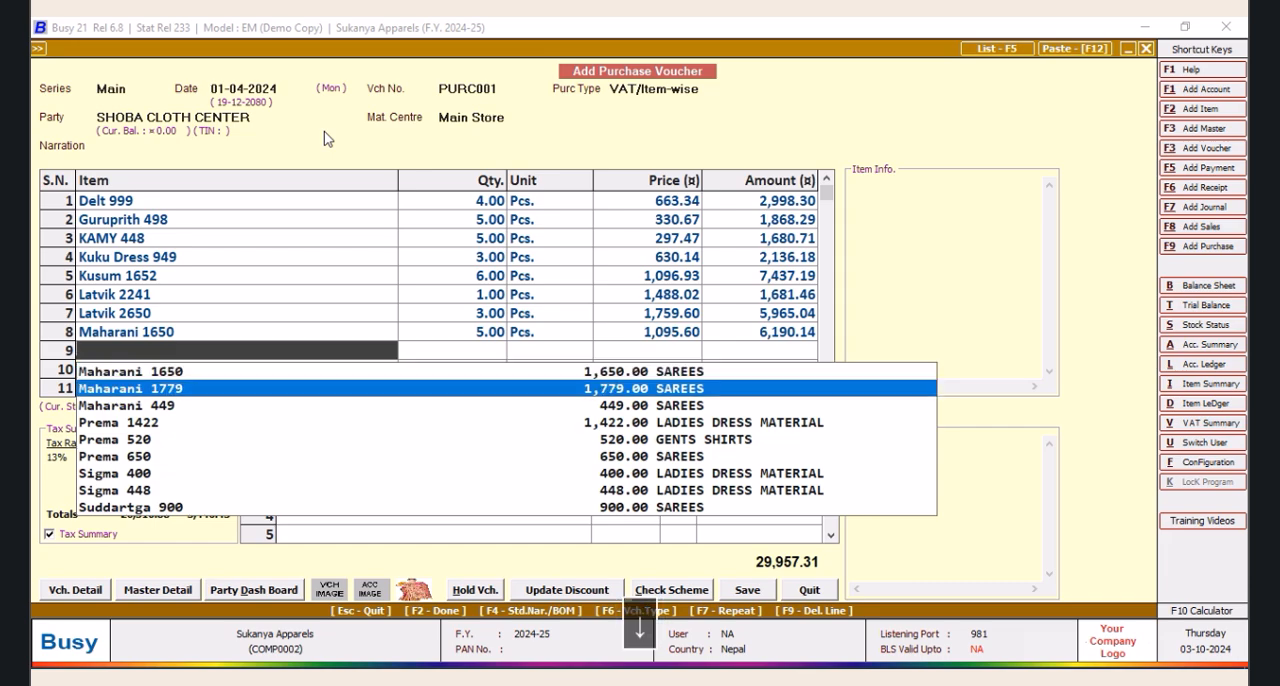
pyautogui.press('Return')
pyautogui.write('4')
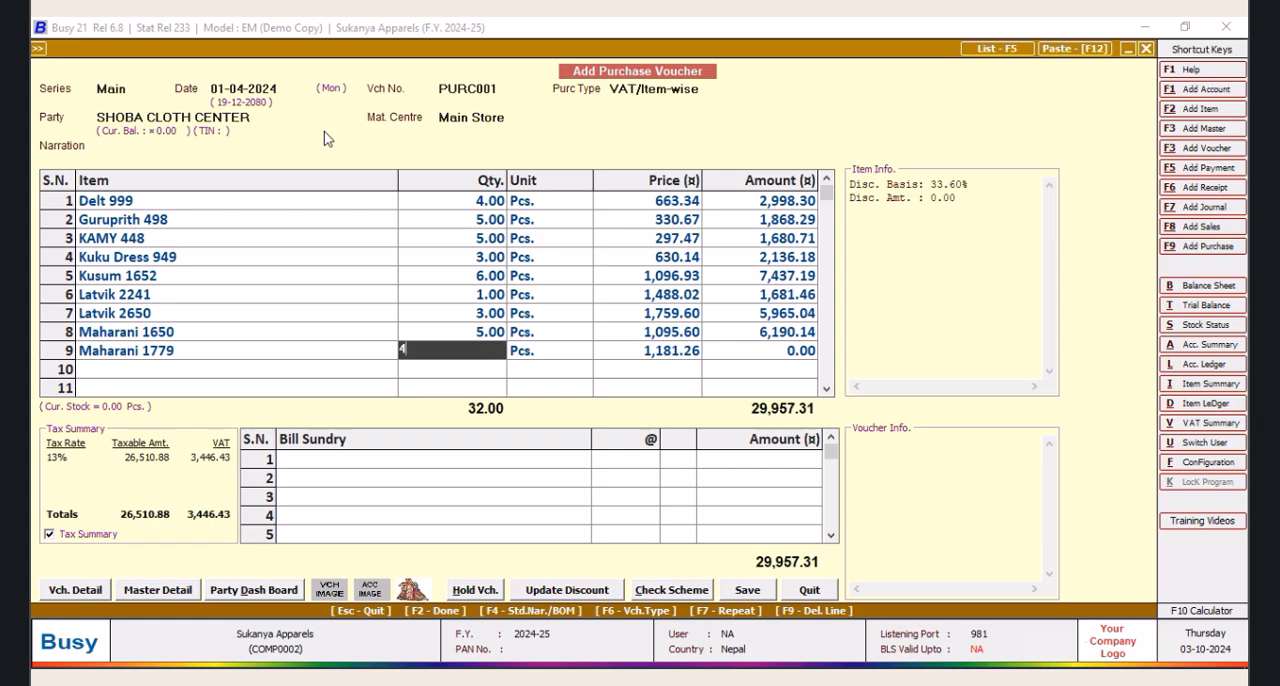
pyautogui.press('Return')
pyautogui.press('Return')
# Add Maharani 449 as the tenth item line with a quantity of 6 Pcs. and its default price and VAT
pyautogui.press('Return')
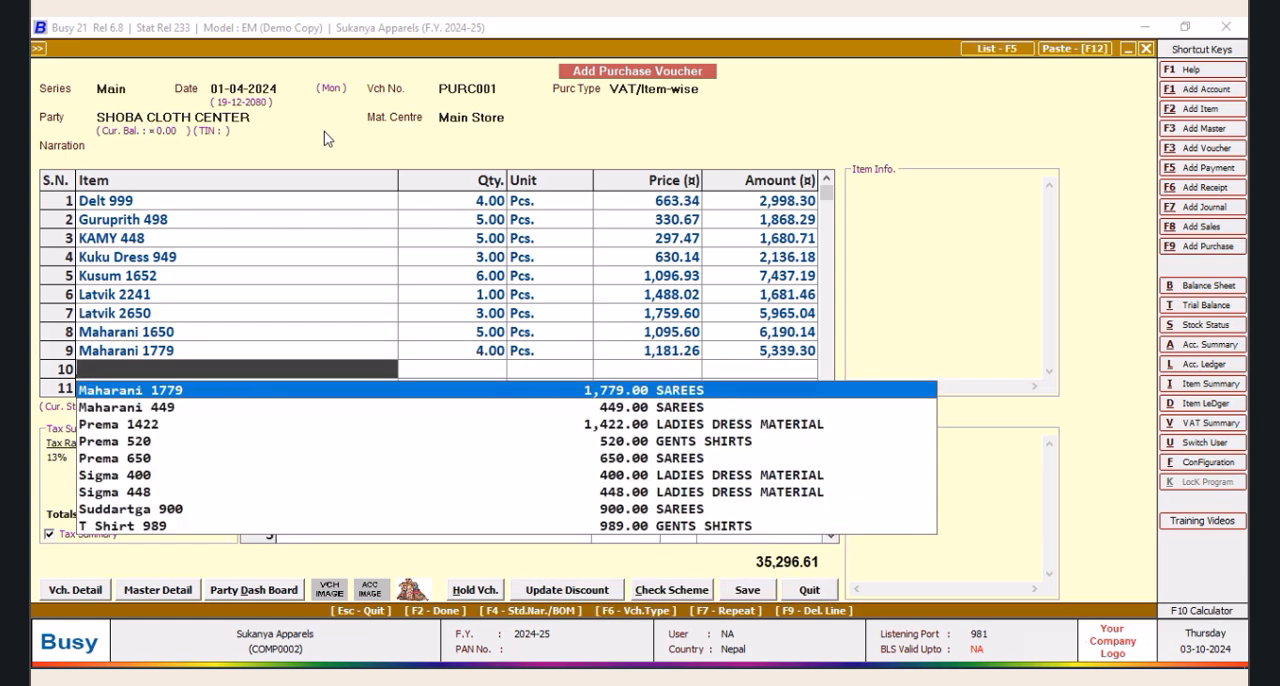
pyautogui.press('Down')
pyautogui.press('Return')
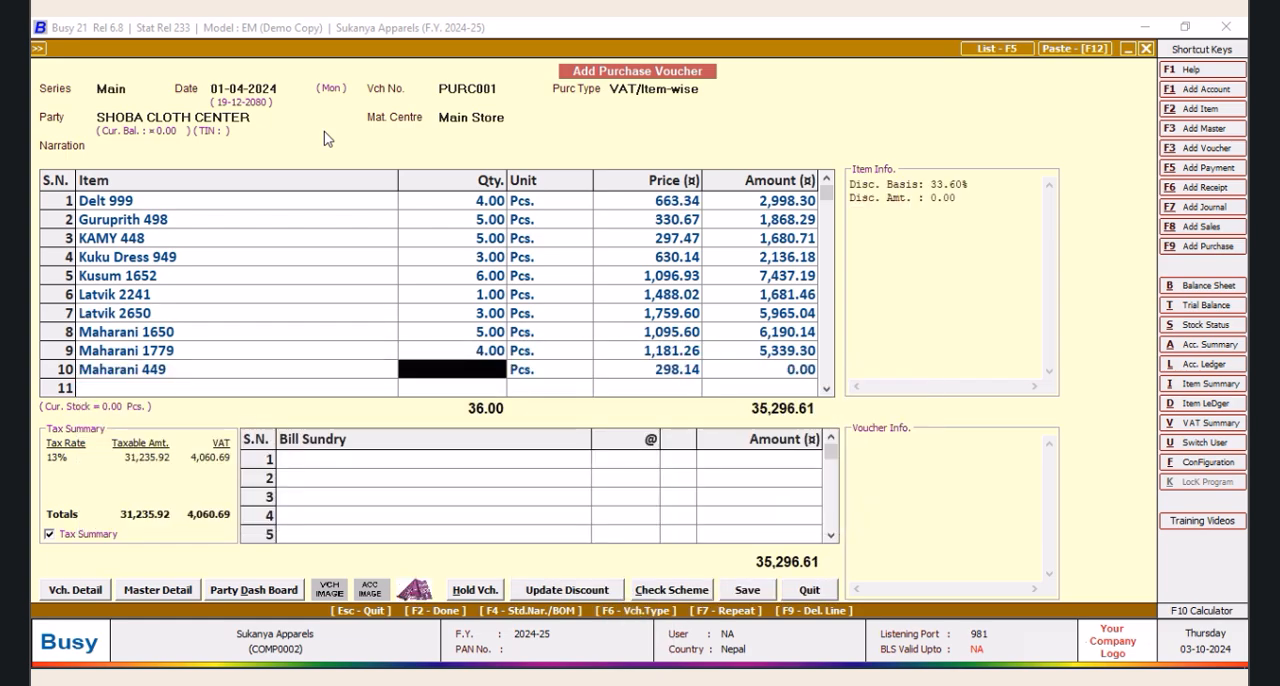
pyautogui.write('6')
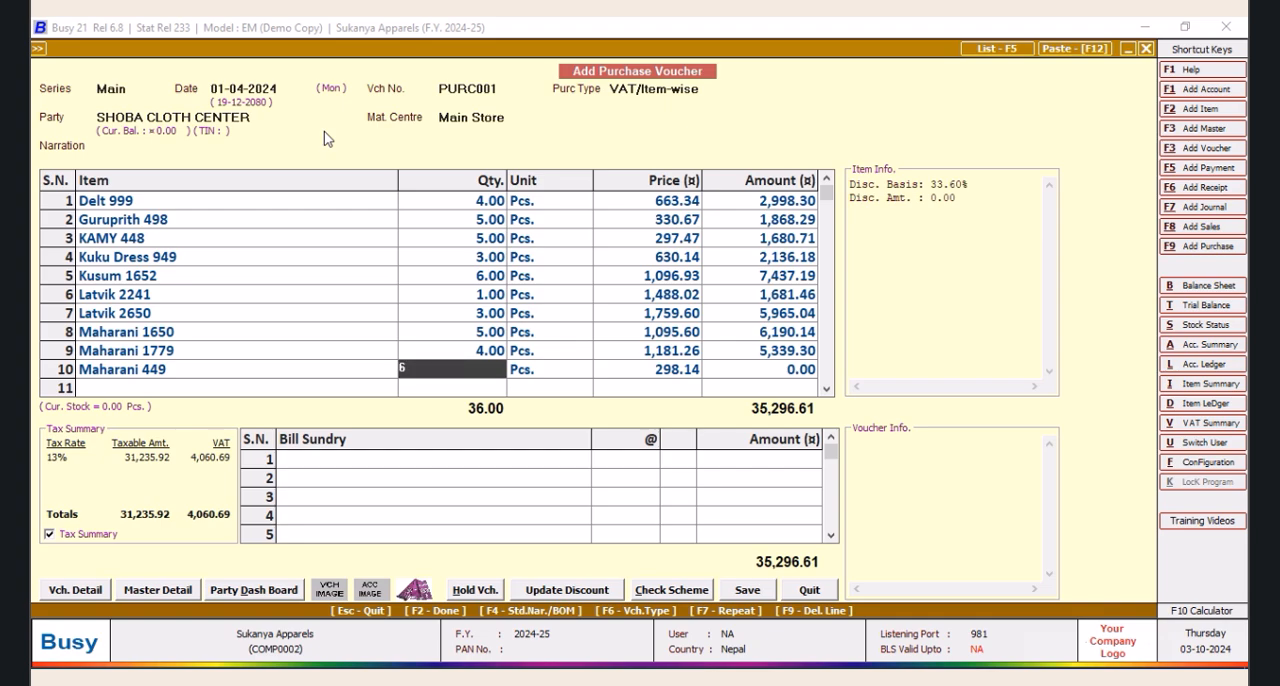
pyautogui.press('Return')
pyautogui.press('Return')
pyautogui.press('Return')
pyautogui.press('Return')
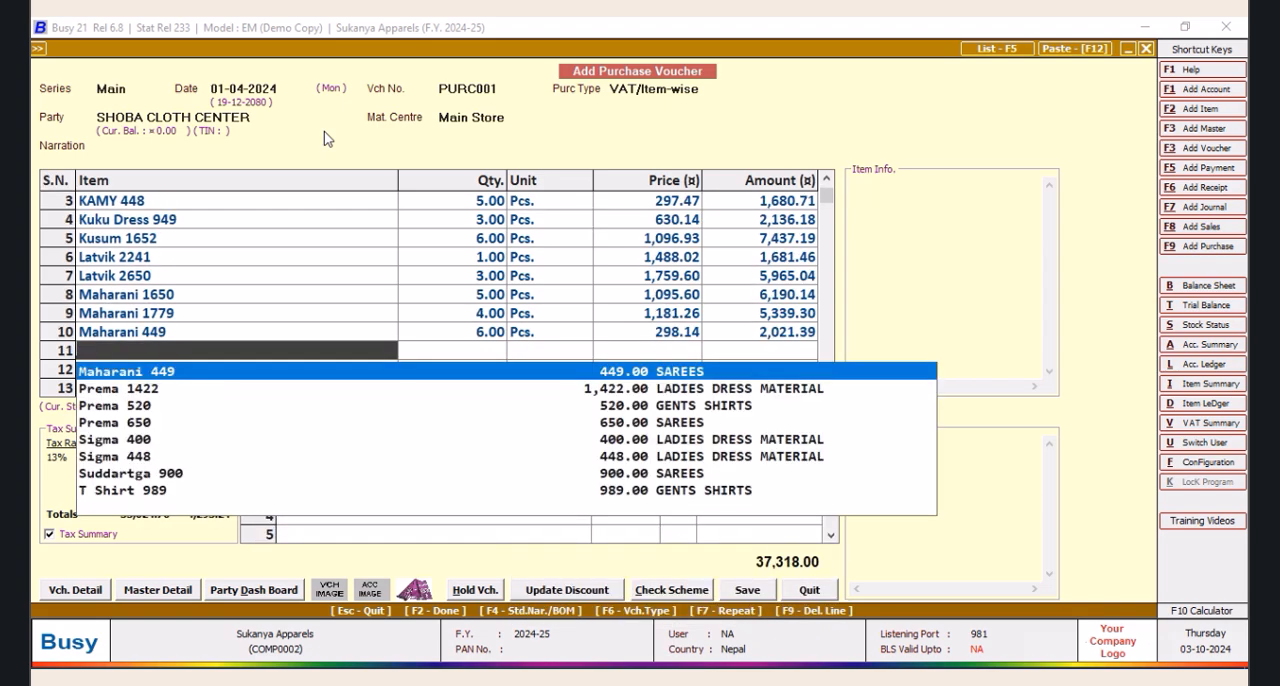
# Add Prema 1422 as the eleventh item line with a quantity of 3 Pcs. and its default price and VAT
pyautogui.press('Down')
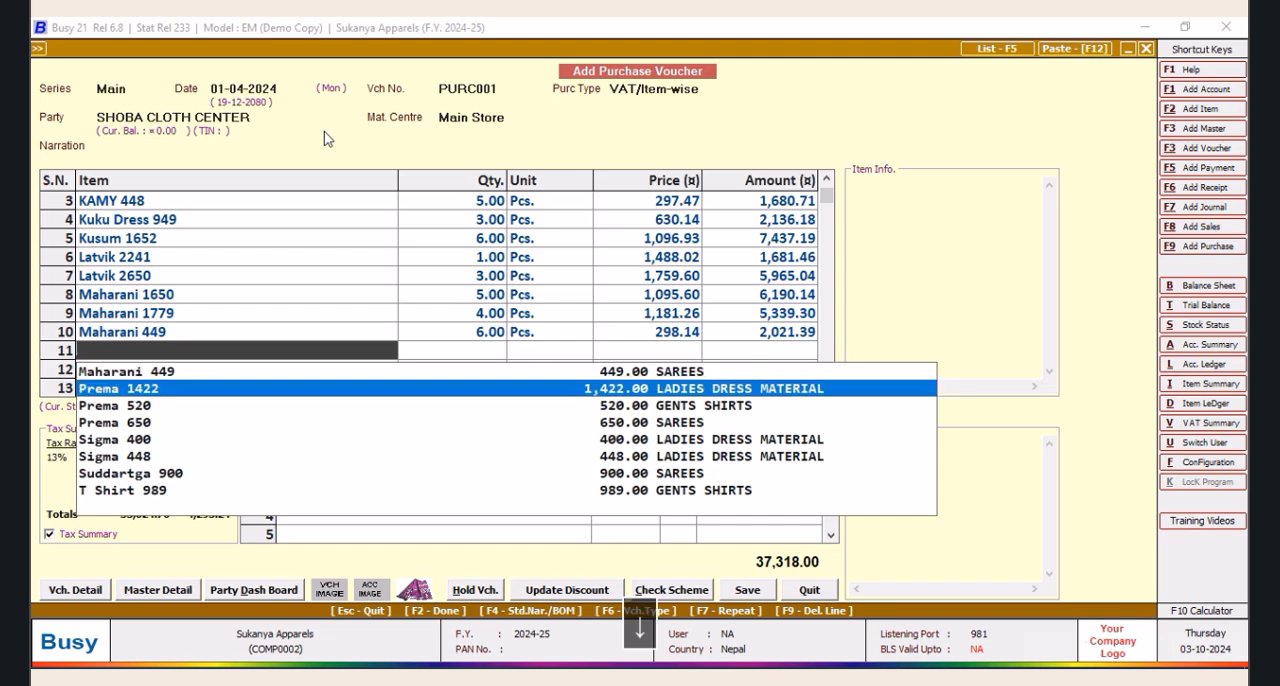
pyautogui.press('Return')
pyautogui.write('3')
pyautogui.press('Return')
pyautogui.press('Return')
pyautogui.press('Return')
# Add Prema 520 as the twelfth item line with a quantity of 2 Pcs. and its default price and VAT
pyautogui.press('Return')
pyautogui.press('Return')
pyautogui.press('Return')
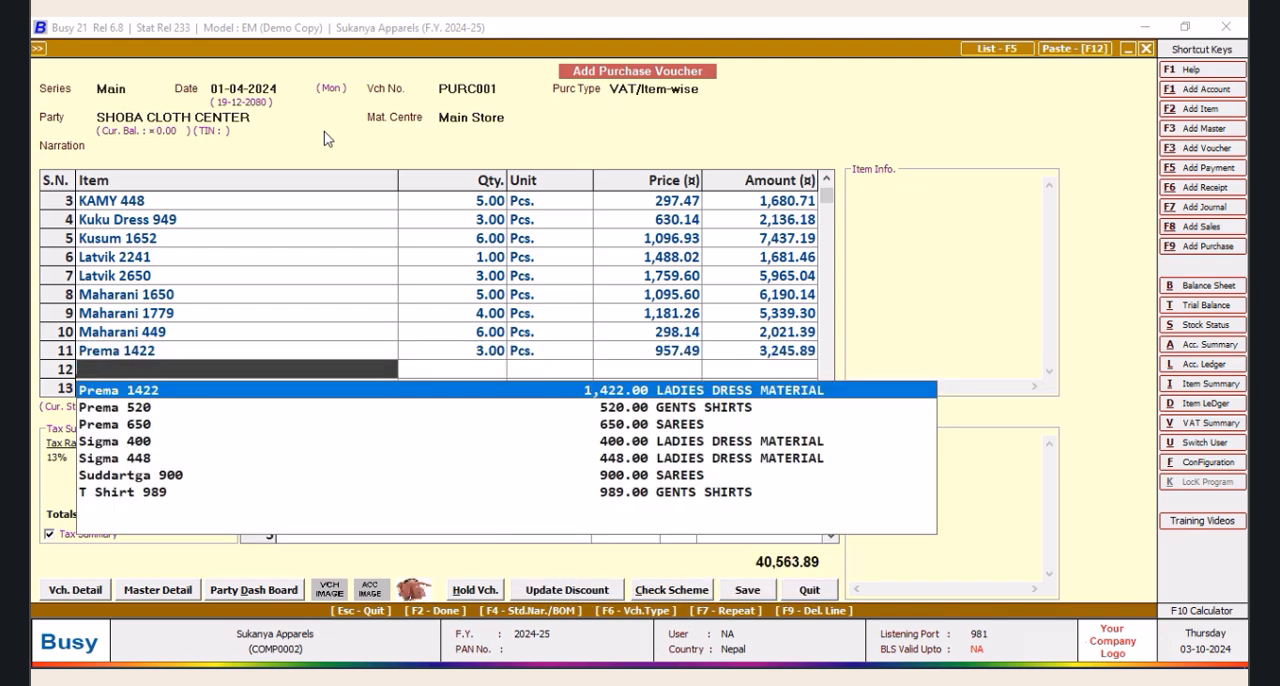
pyautogui.press('Down')
pyautogui.press('Return')
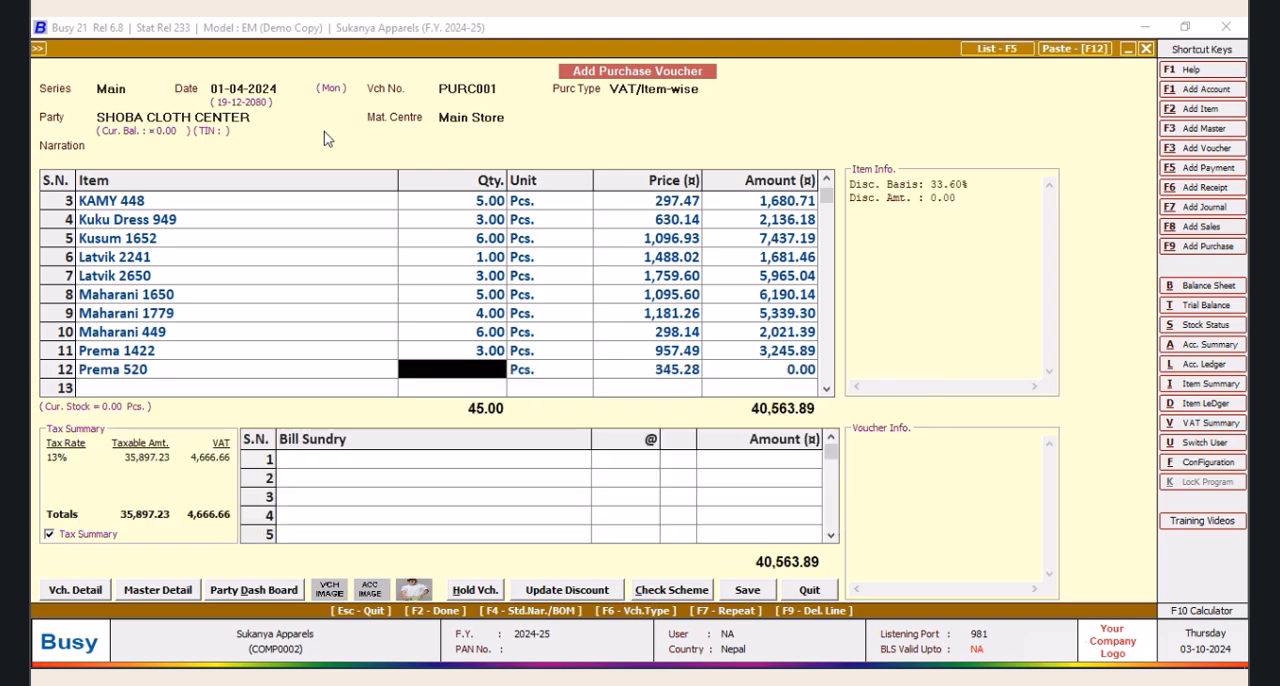
pyautogui.write('2')
pyautogui.press('Return')
pyautogui.press('Return')
pyautogui.press('Return')
pyautogui.press('Return')
pyautogui.press('Return')
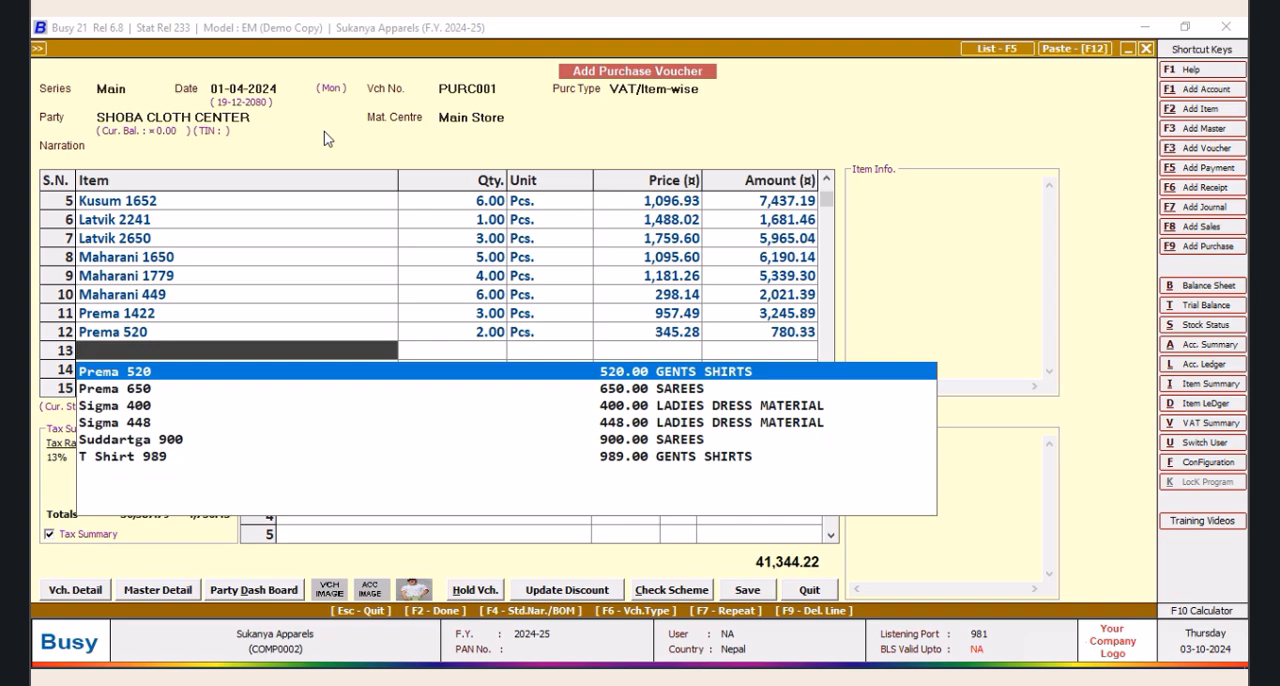
# Add Prema 650 as the thirteenth item line with a quantity of 7 Pcs. and its default price and VAT
pyautogui.press('Down')
pyautogui.press('Return')
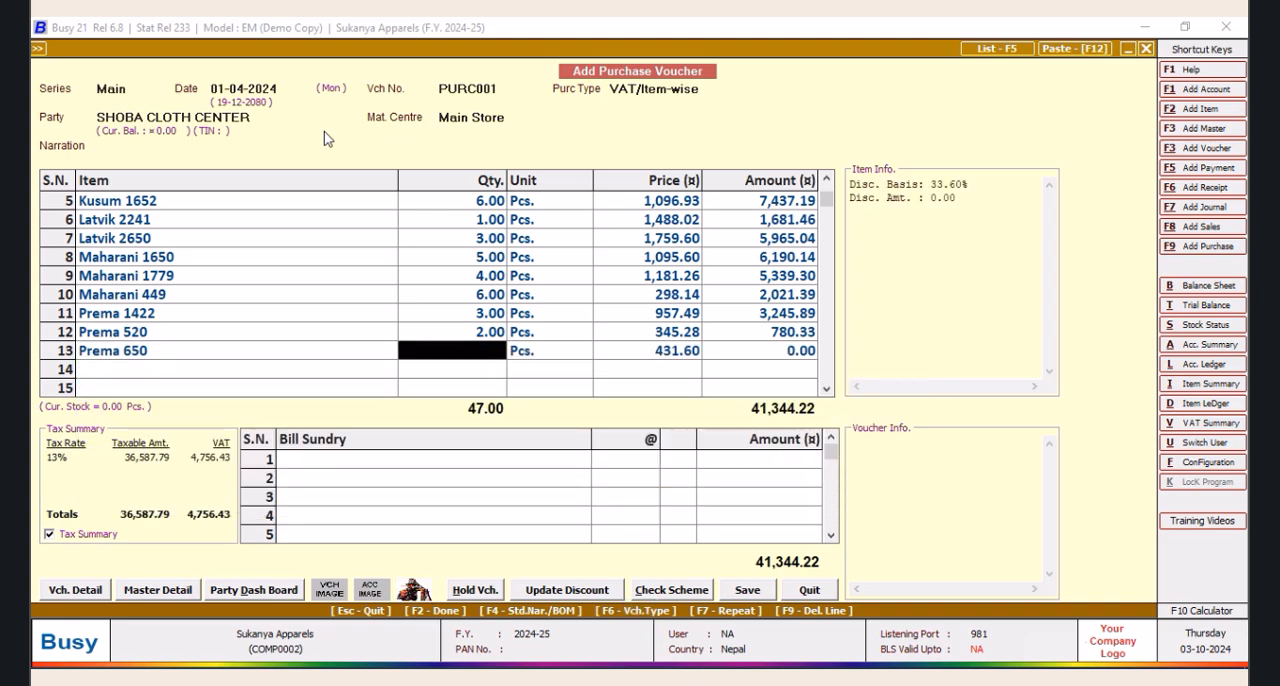
pyautogui.write('7')
pyautogui.press('Return')
pyautogui.press('Return')
pyautogui.press('Return')
pyautogui.press('Return')
pyautogui.press('Return')
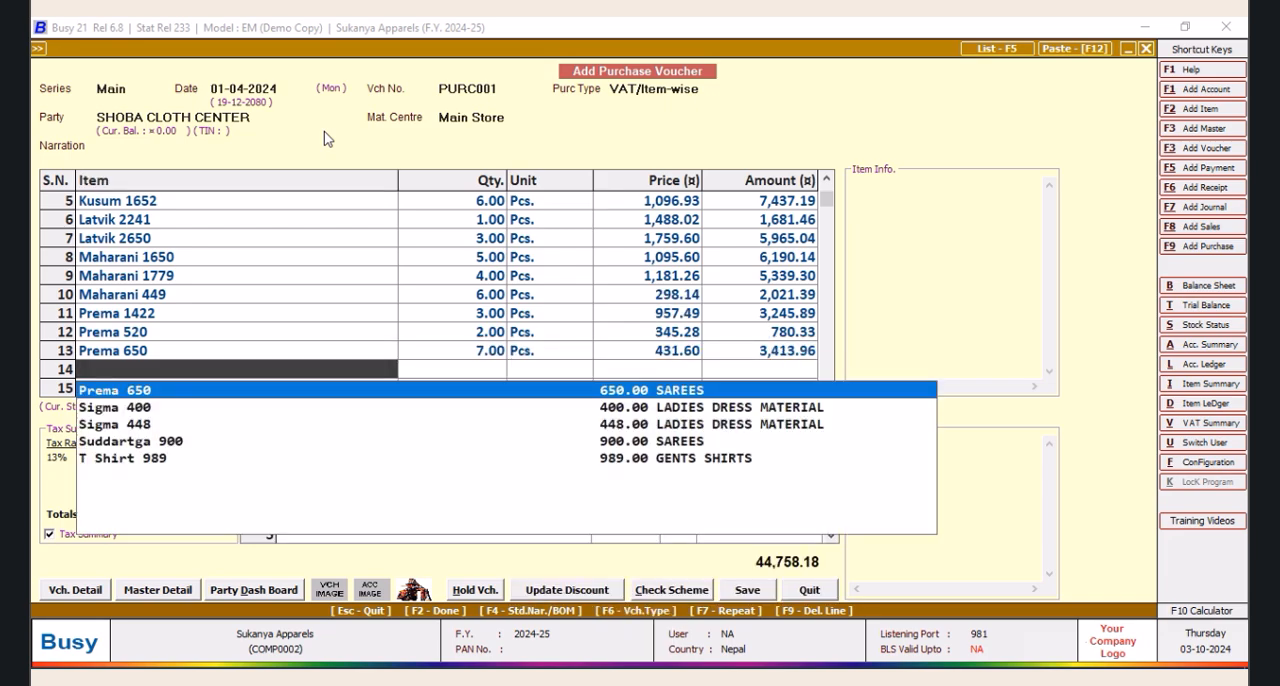
# Add Sigma 400 as the fourteenth item line with a quantity of 10 Pcs. and its default price and VAT
pyautogui.press('Down')
pyautogui.press('Return')
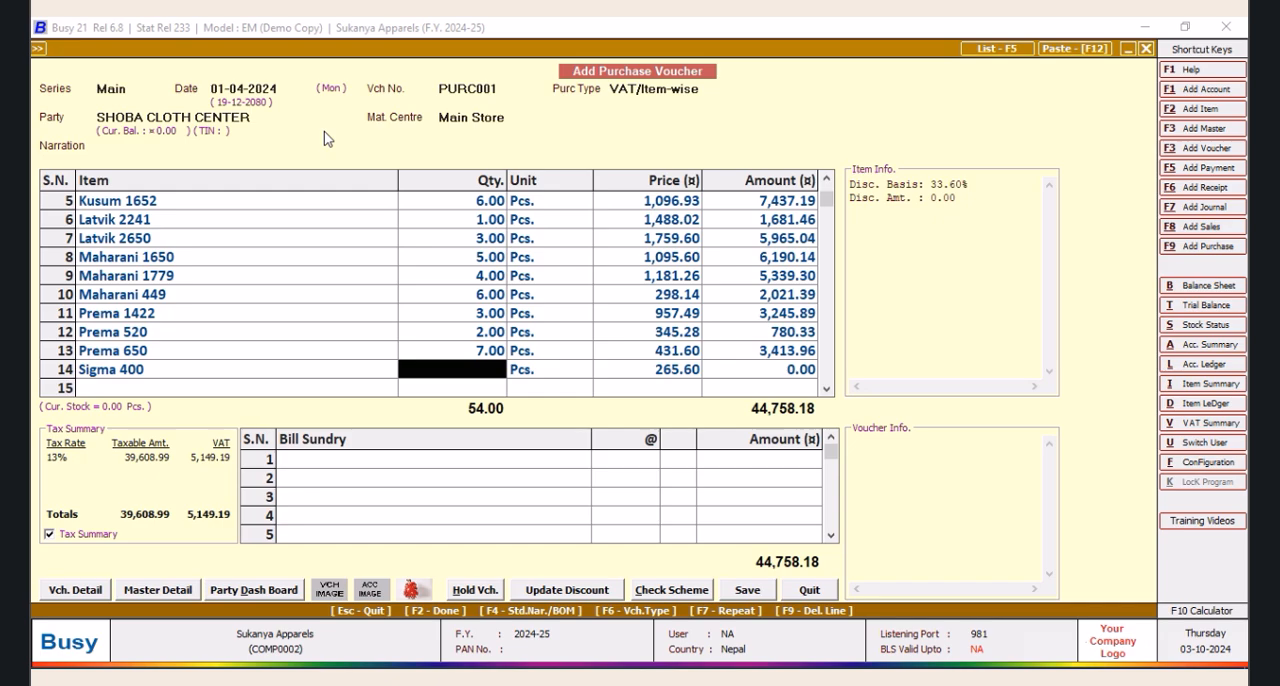
pyautogui.write('10')
pyautogui.press('Tab')
pyautogui.press('Tab')
pyautogui.press('Return')
pyautogui.press('Return')
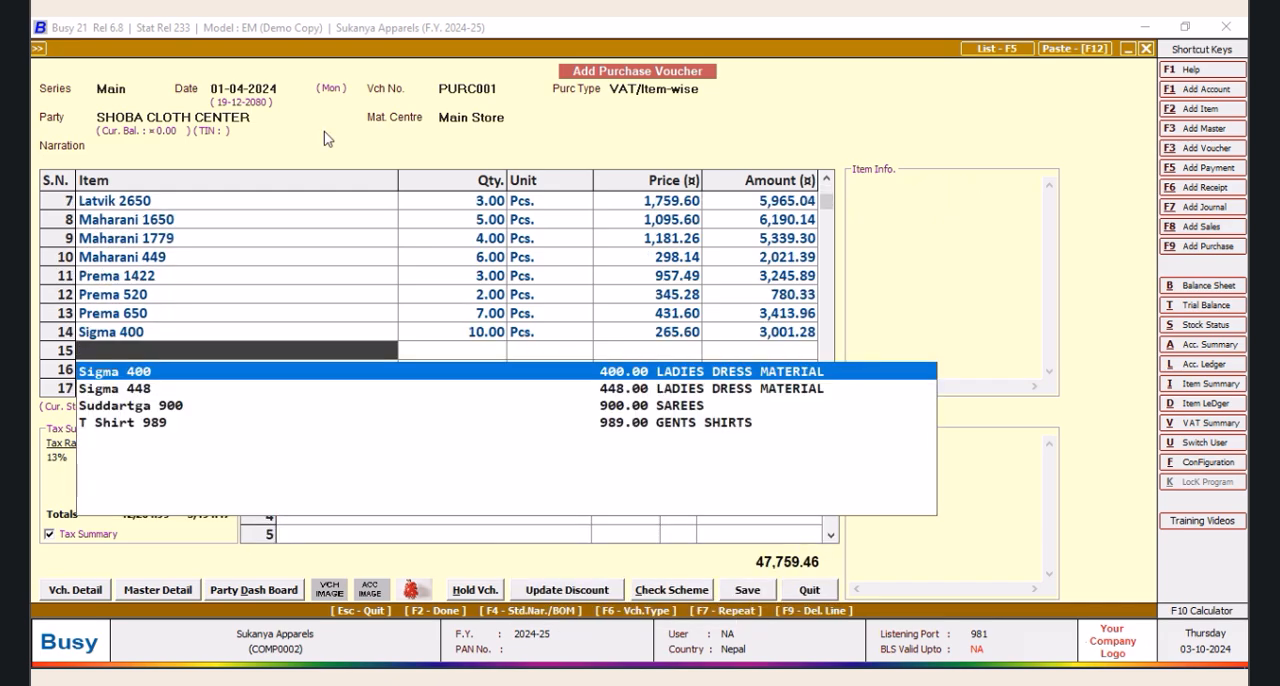
# Add Sigma 448 as the fifteenth item line with a quantity of 3 Pcs. and open its discount value for editing
pyautogui.press('Down')
pyautogui.press('Return')
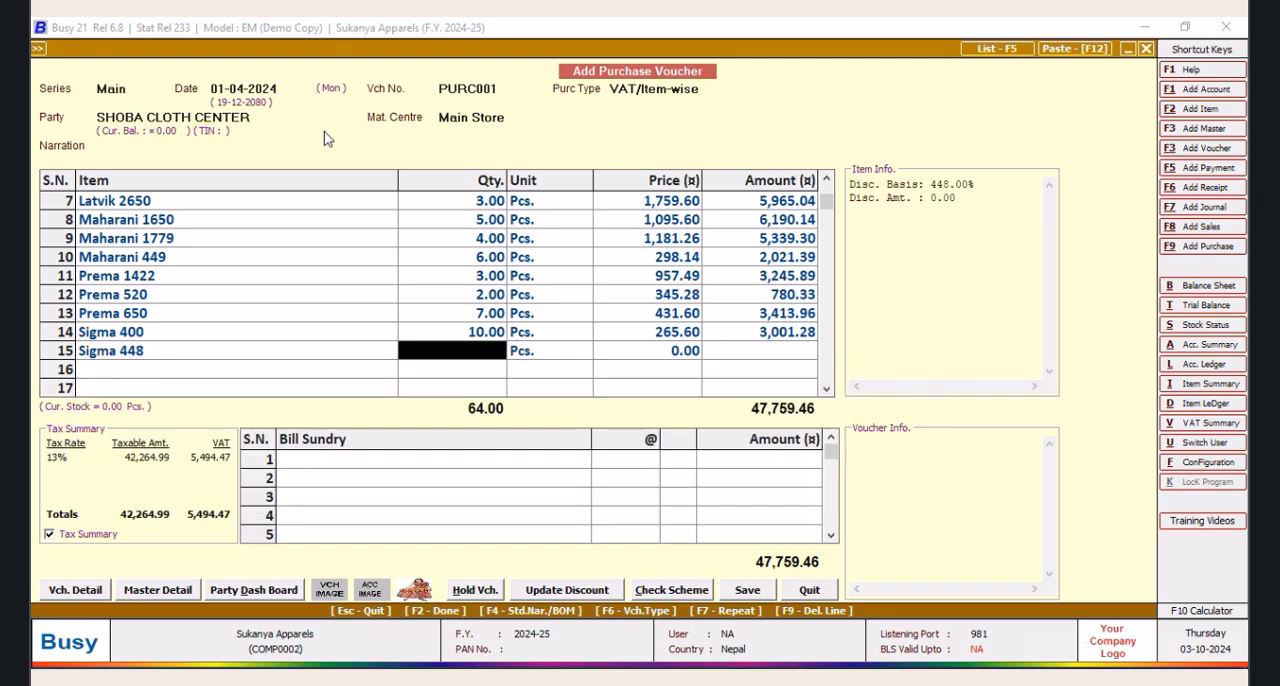
pyautogui.write('3')
pyautogui.press('Tab')
pyautogui.press('Tab')
pyautogui.press('Return')
pyautogui.press('Return')
pyautogui.press('Return')
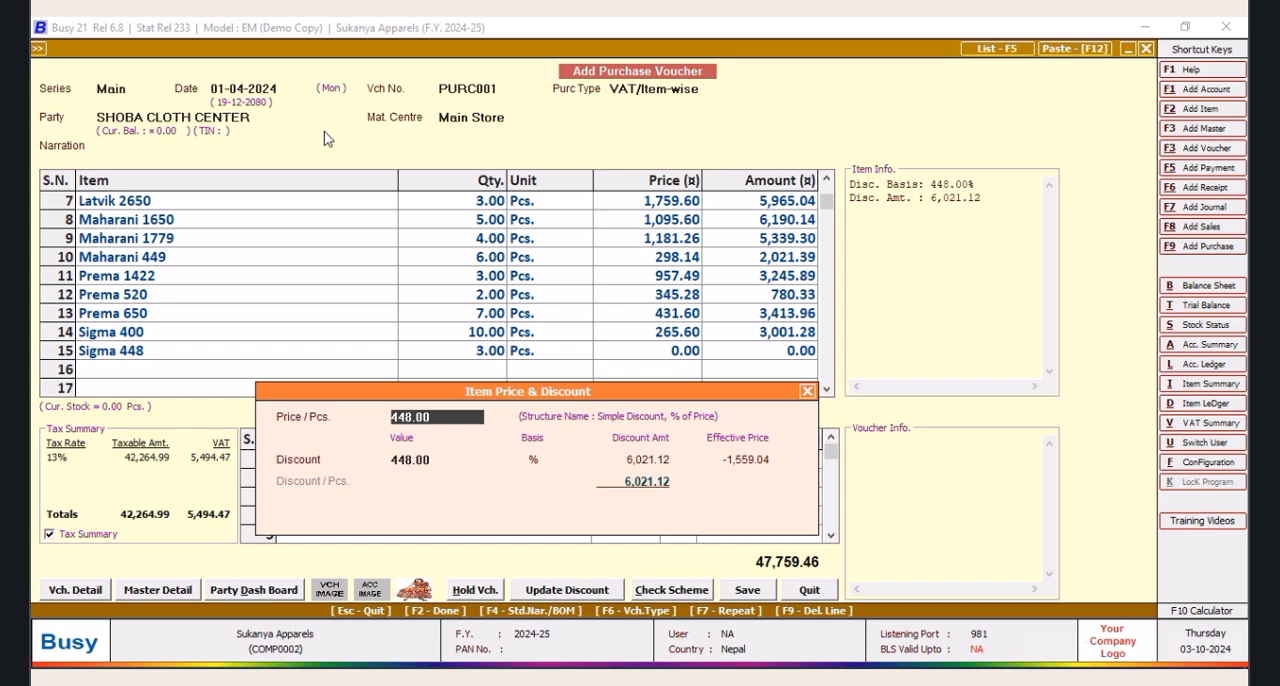
pyautogui.press('Return')
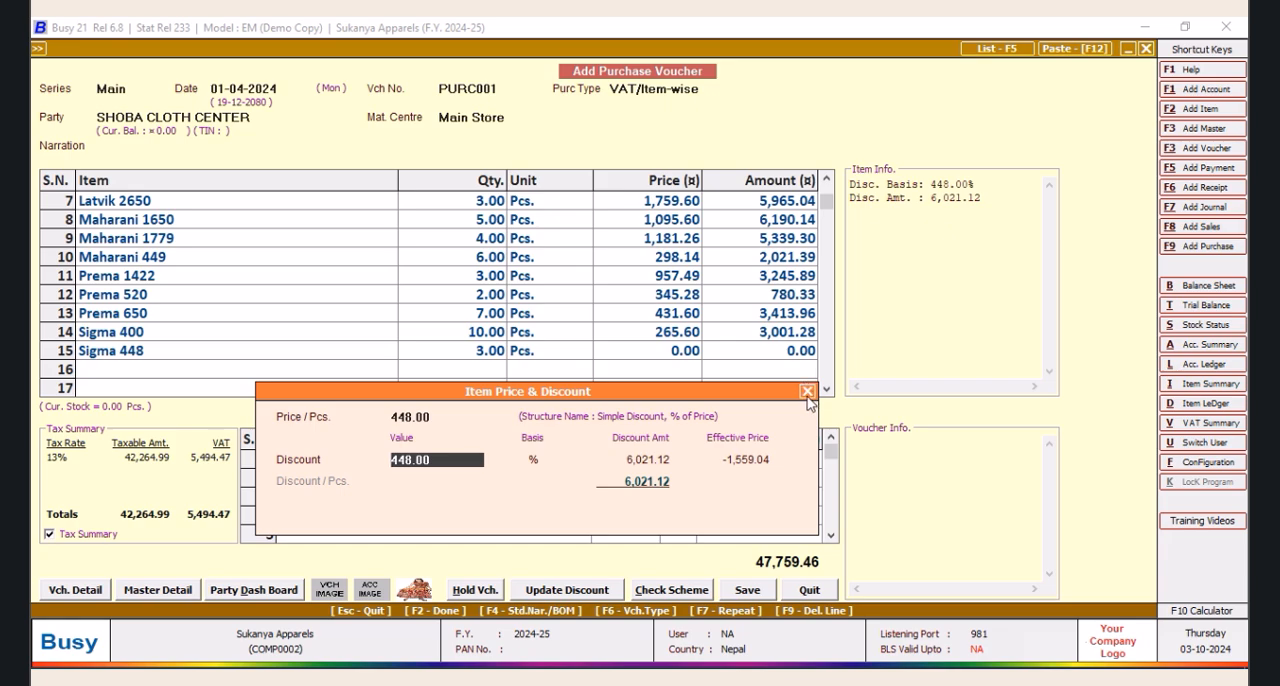
# Leave the item discount entry and delete the Sigma 448 line from the purchase voucher
pyautogui.click(807, 391)
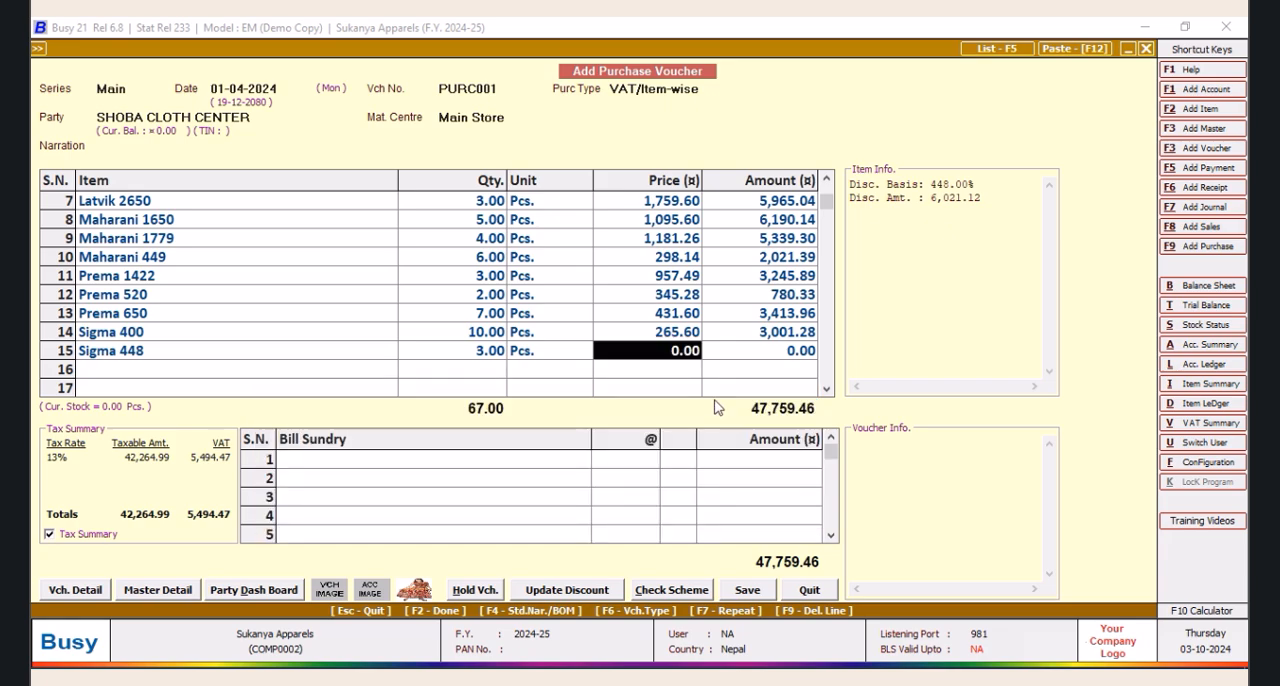
pyautogui.click(97, 355)
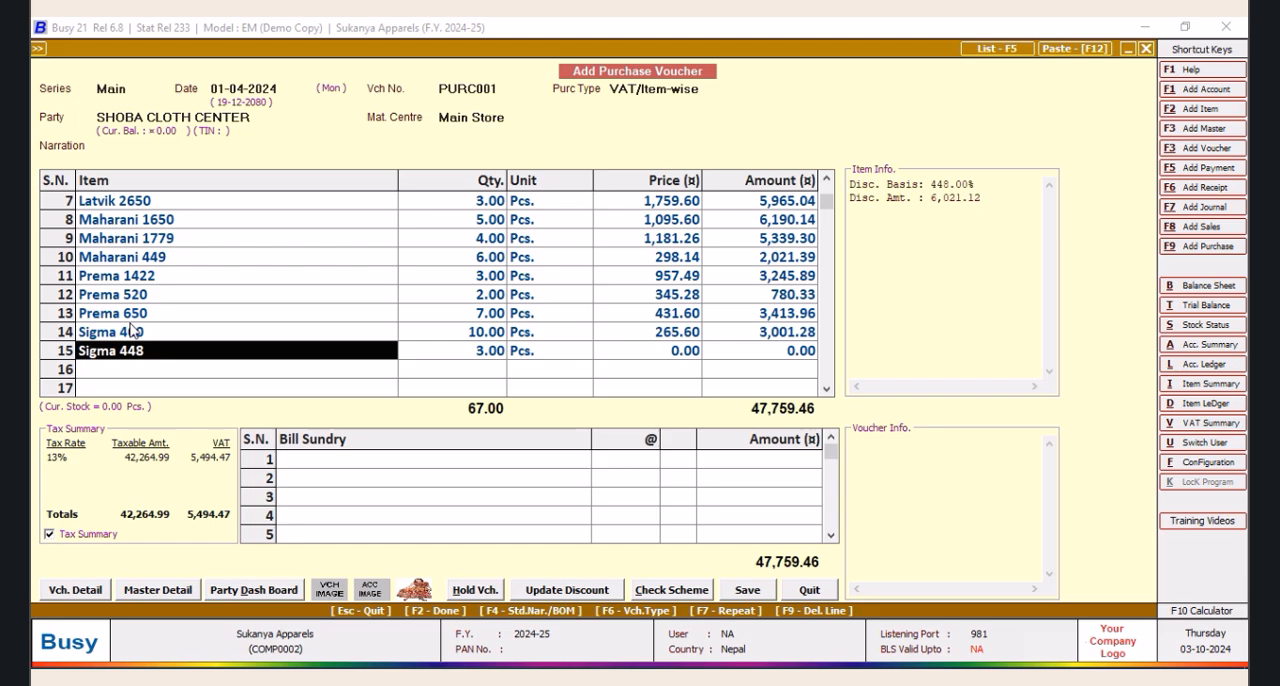
pyautogui.press('F9')
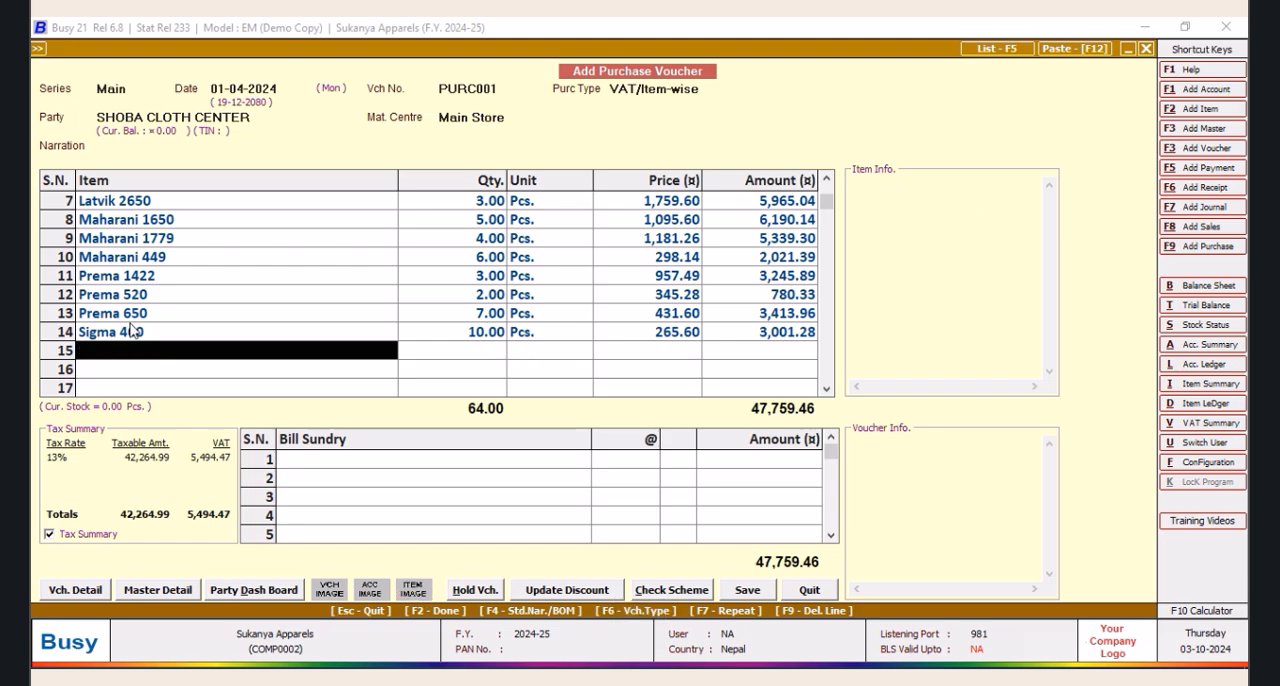
# Add Suddartga 900 as the fifteenth item line with a quantity of 3 Pcs. and its default price and VAT
pyautogui.write('s')
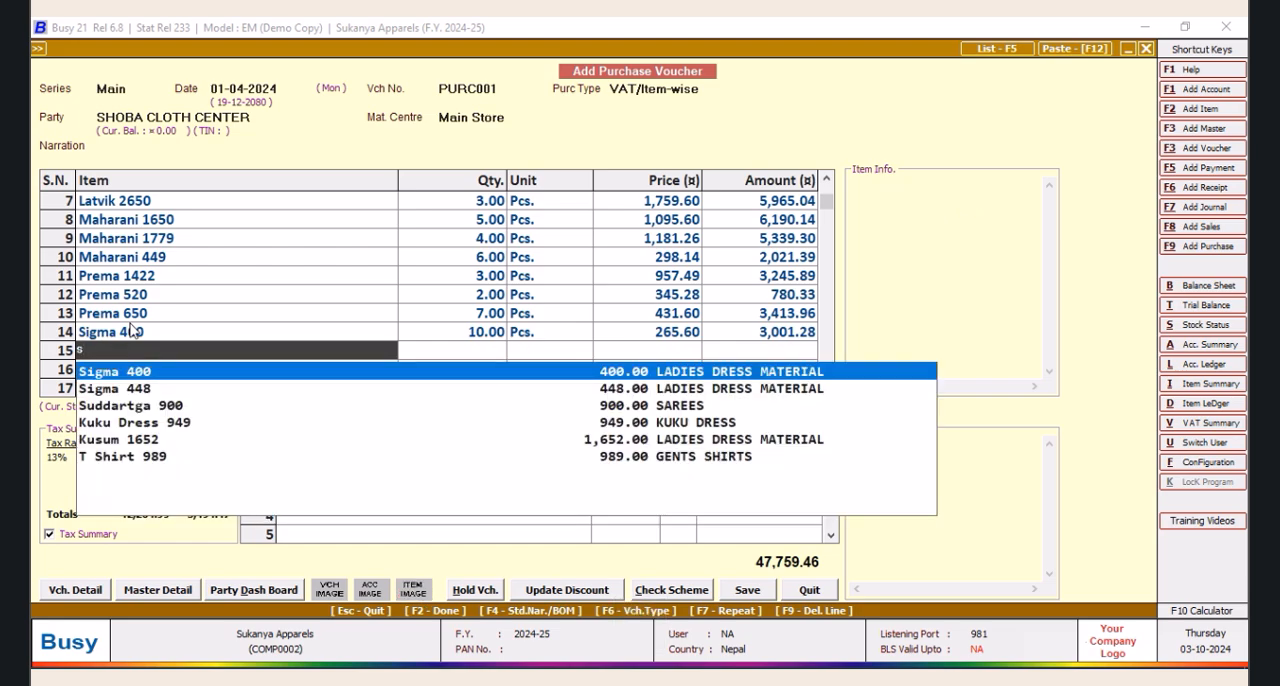
pyautogui.press('Down')
pyautogui.press('Down')
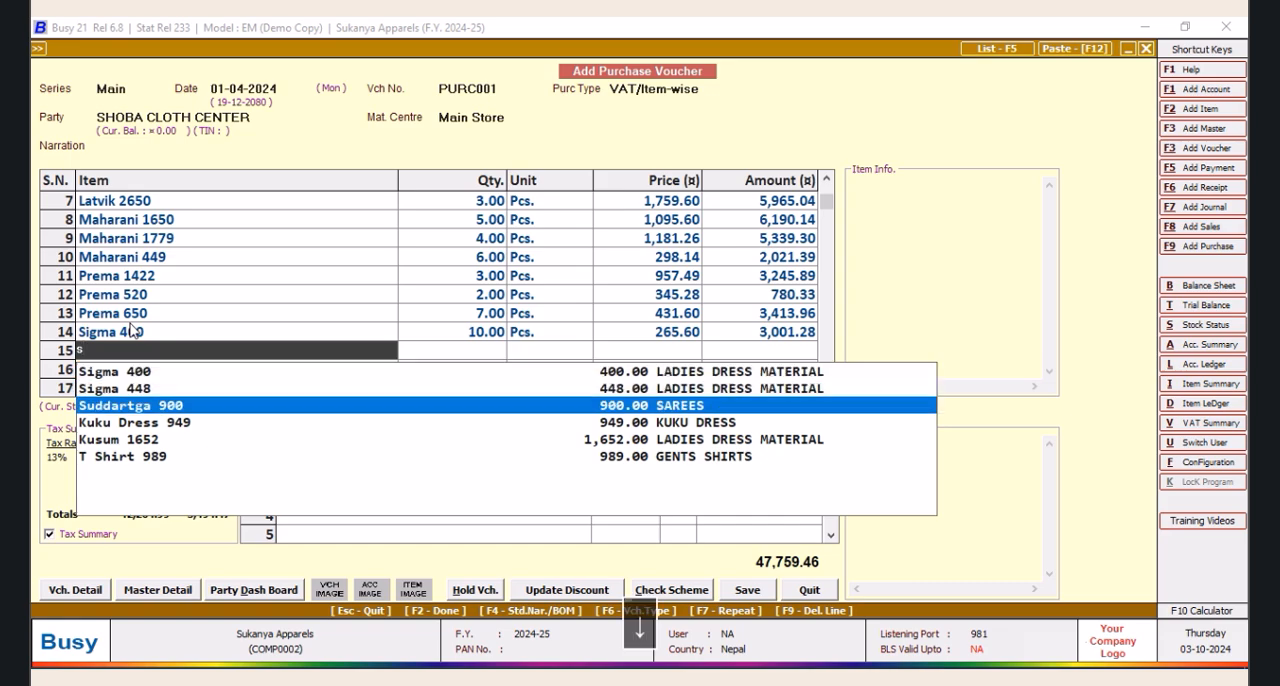
pyautogui.press('Return')
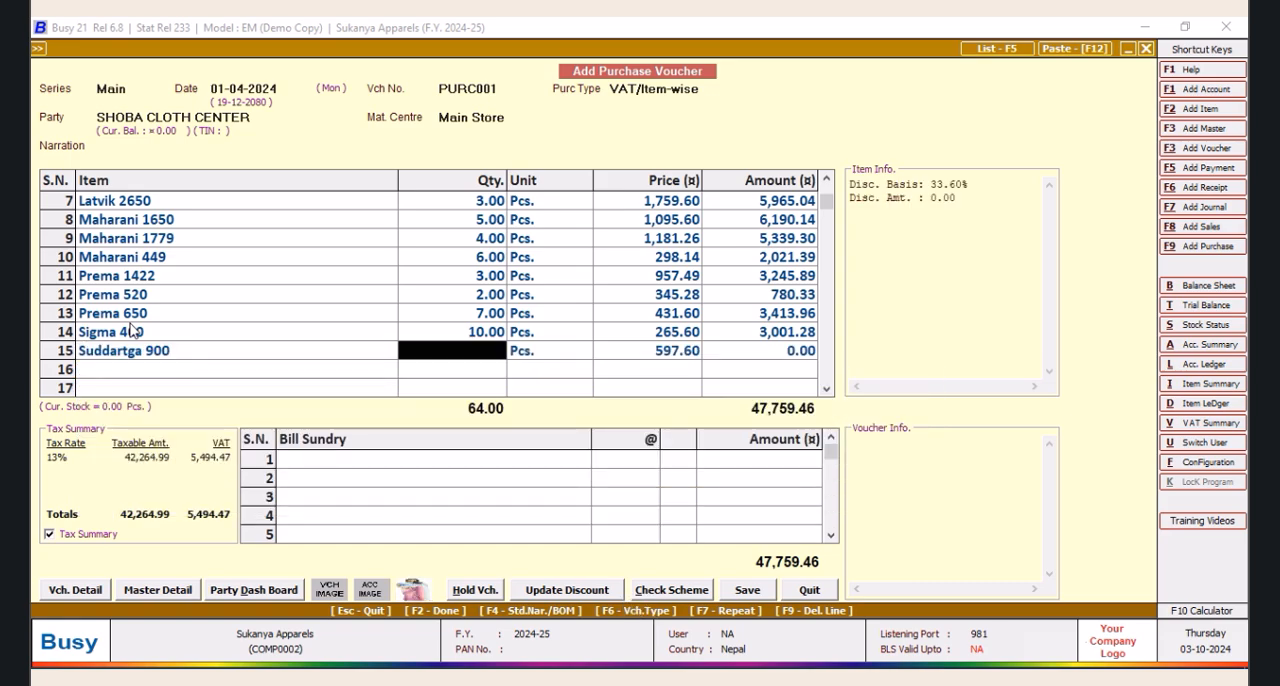
pyautogui.write('3')
pyautogui.press('Return')
pyautogui.press('Return')
pyautogui.press('Return')
pyautogui.press('Return')
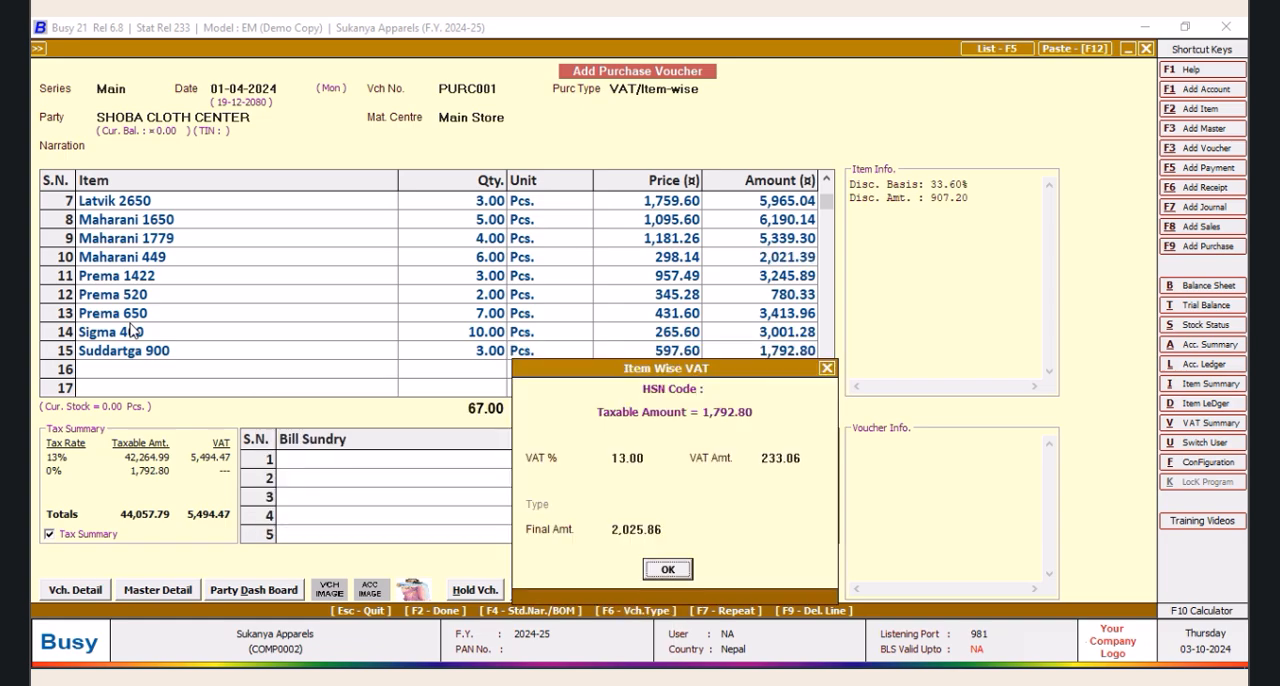
pyautogui.press('Return')
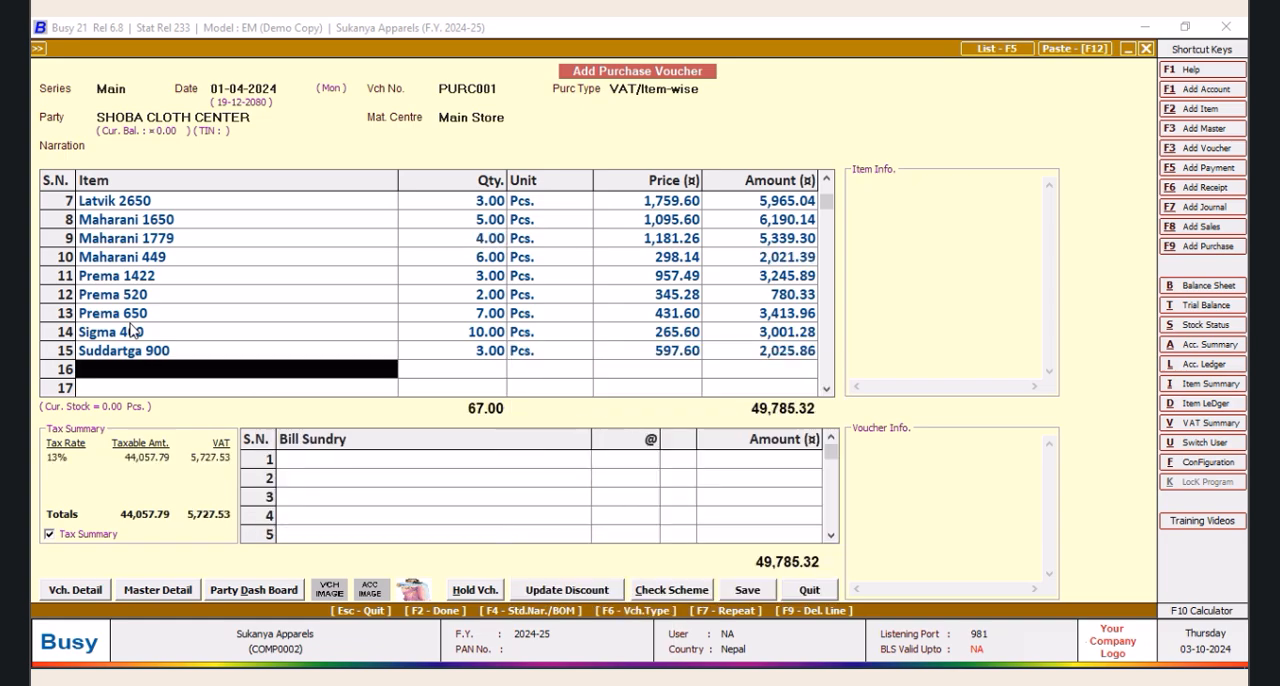
# Insert a row above Suddartga 900 and enter Sigma 448 there with a quantity of 4 Pcs
pyautogui.rightClick(60, 350)
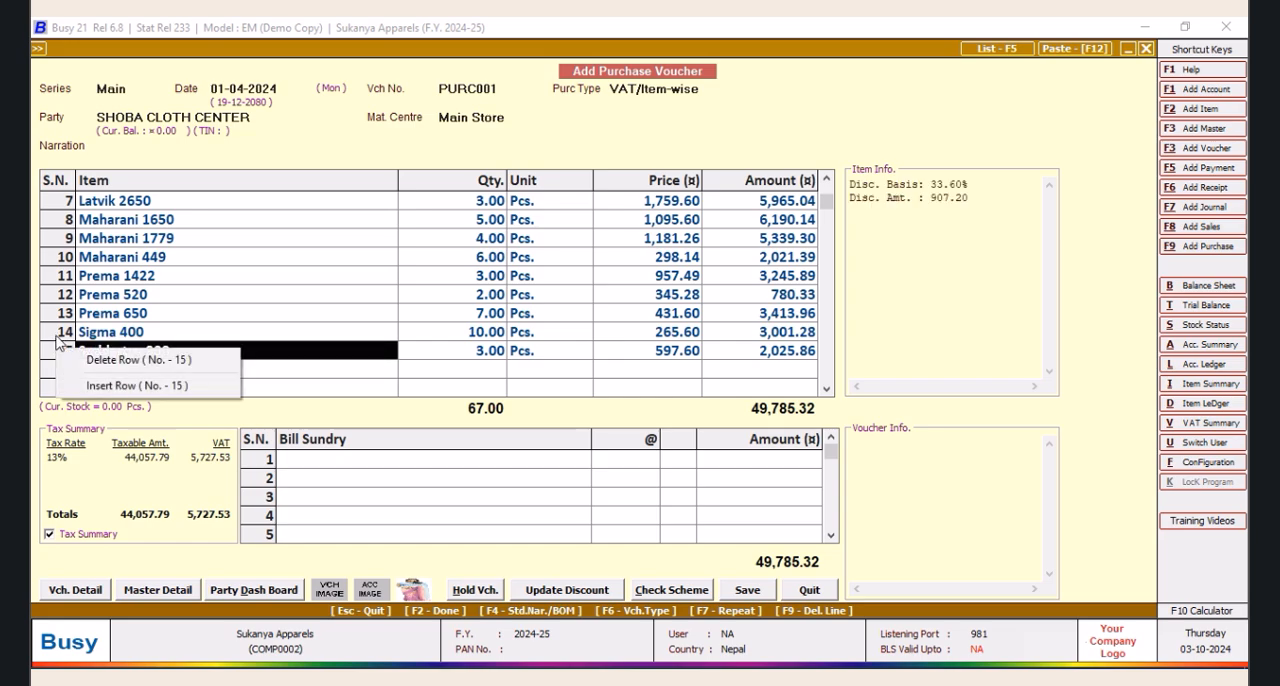
pyautogui.click(104, 386)
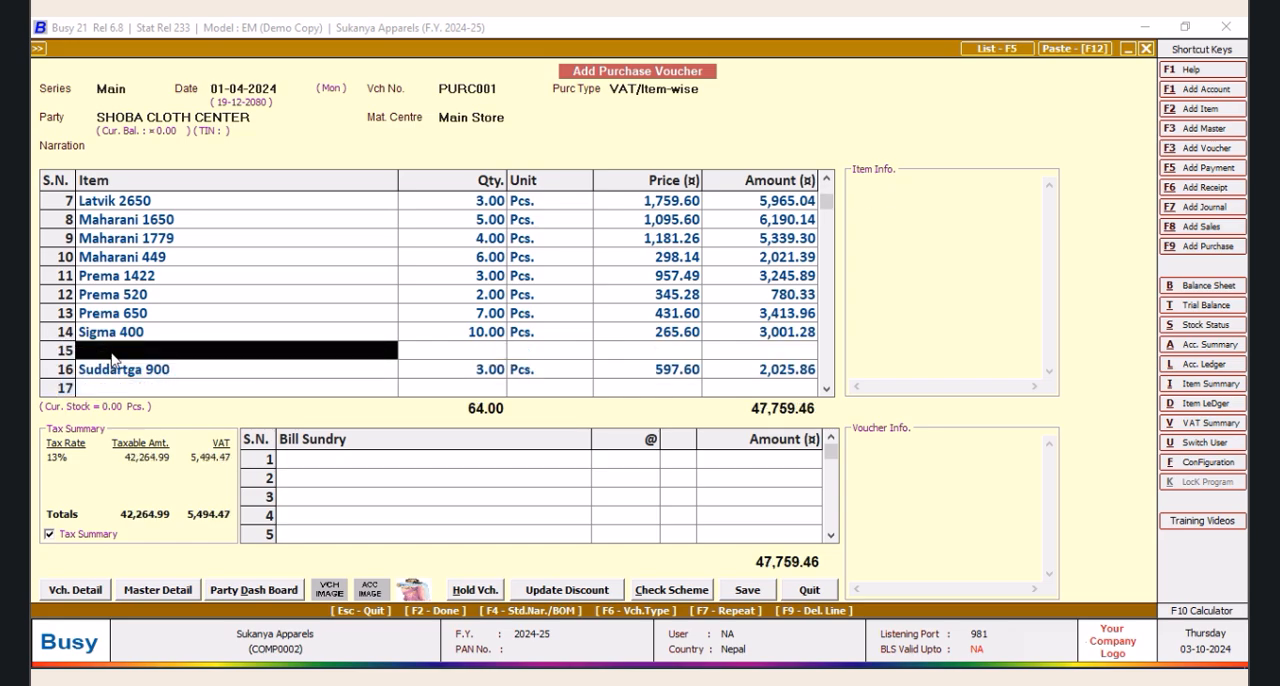
pyautogui.write('s')
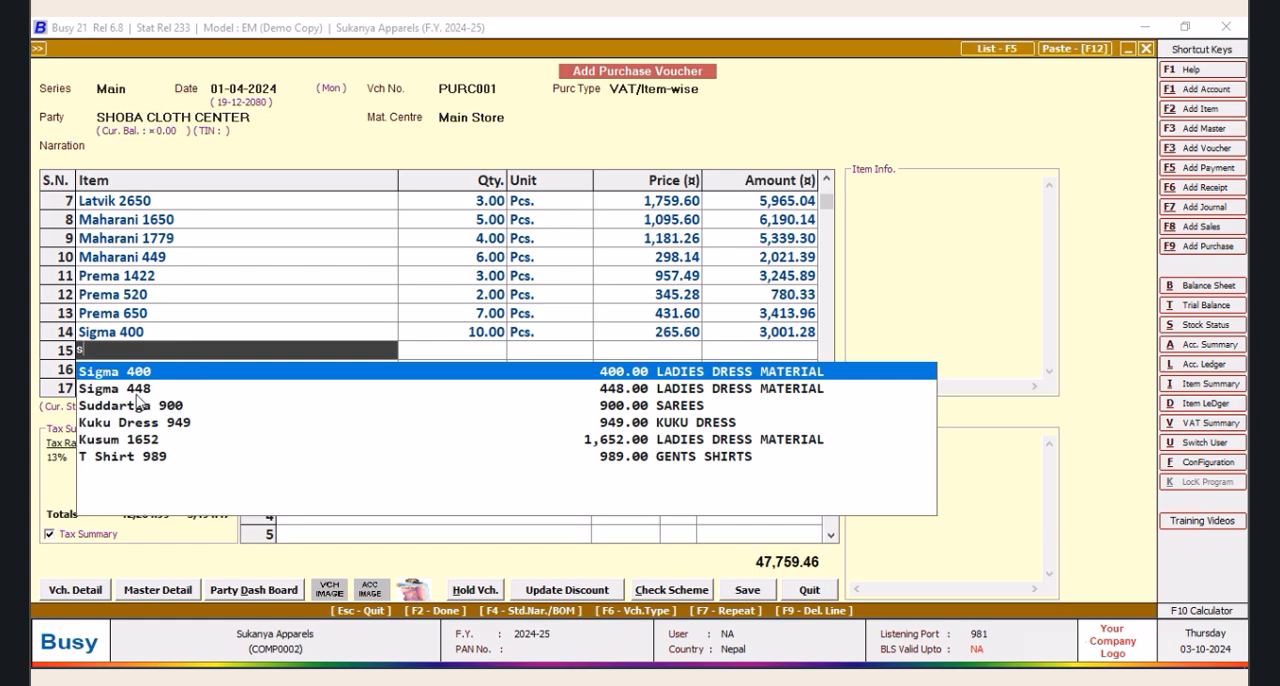
pyautogui.click(130, 390)
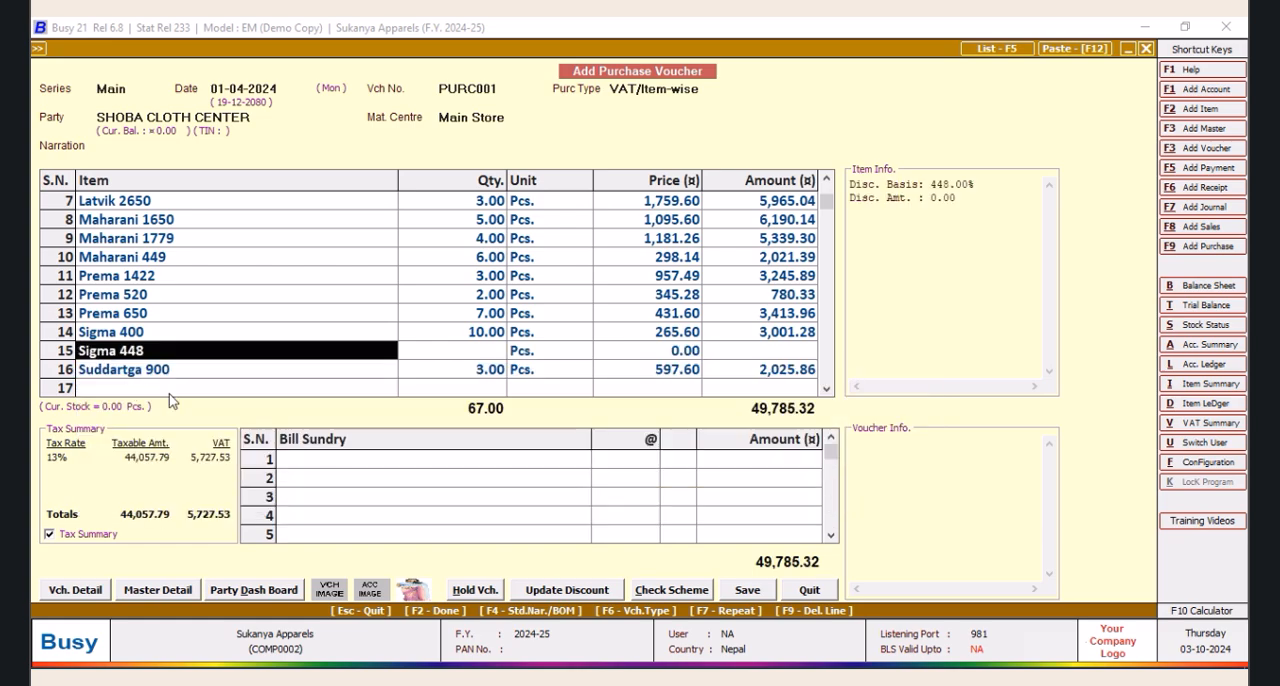
pyautogui.click(494, 355)
pyautogui.write('4')
pyautogui.press('Return')
pyautogui.press('Return')
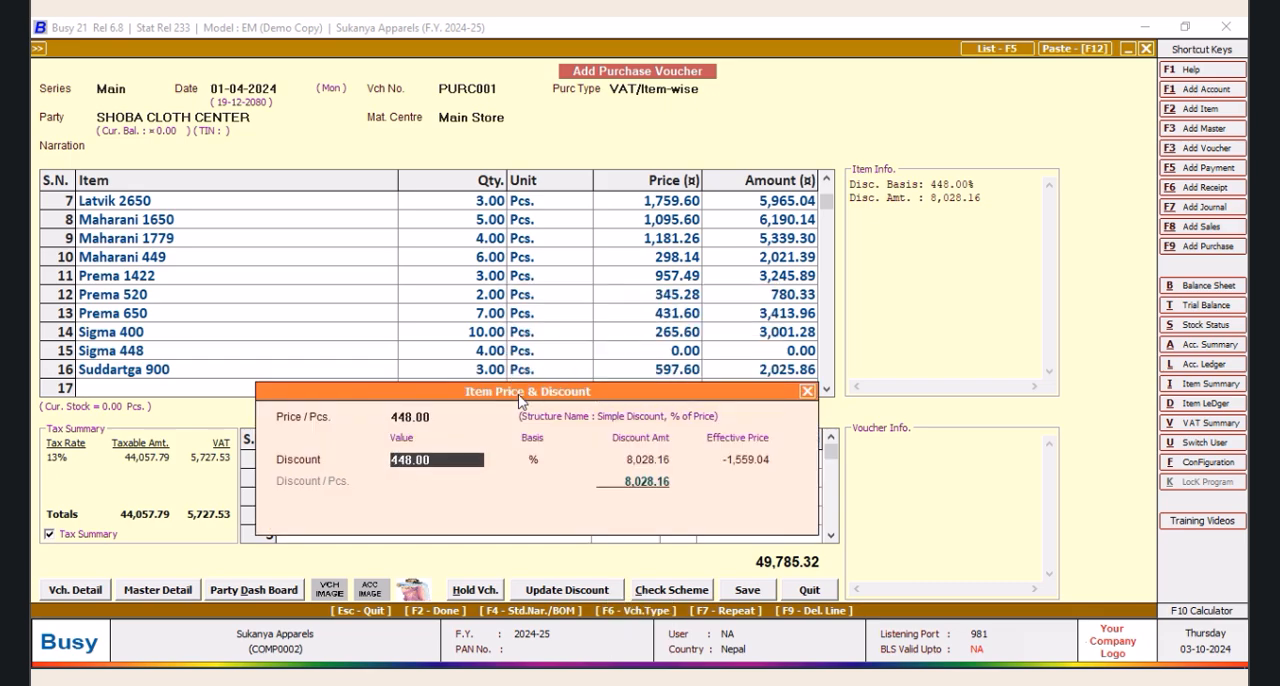
pyautogui.press('Return')
pyautogui.press('Return')
pyautogui.press('Return')
pyautogui.click(807, 391)
# Compare the purchase discounts in the item masters of Sigma 448 and Sigma 400
pyautogui.click(149, 356)
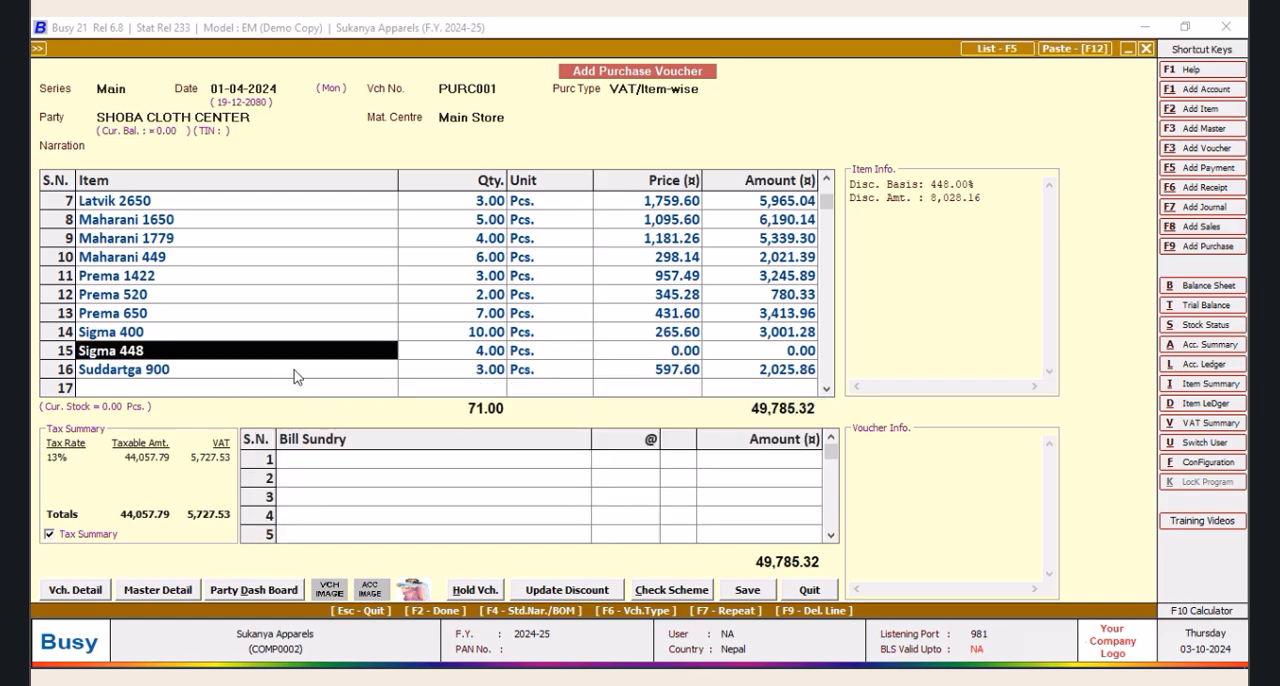
pyautogui.hotkey('alt', 'm')
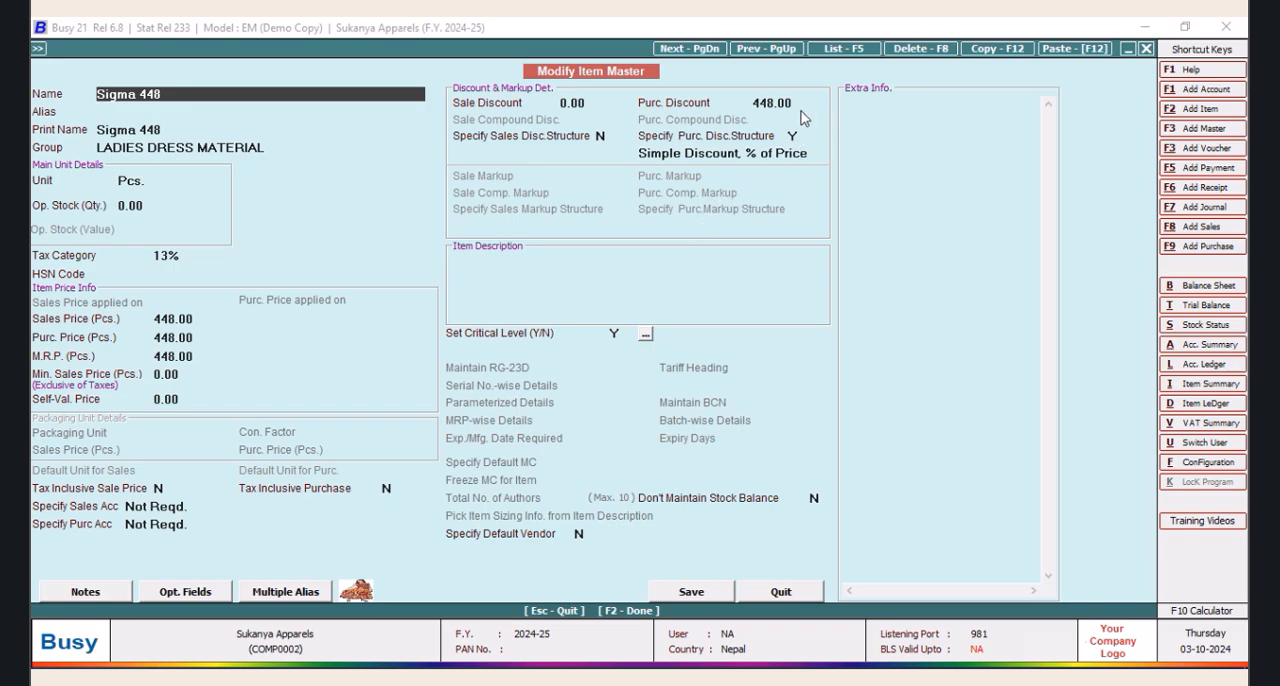
pyautogui.click(797, 104)
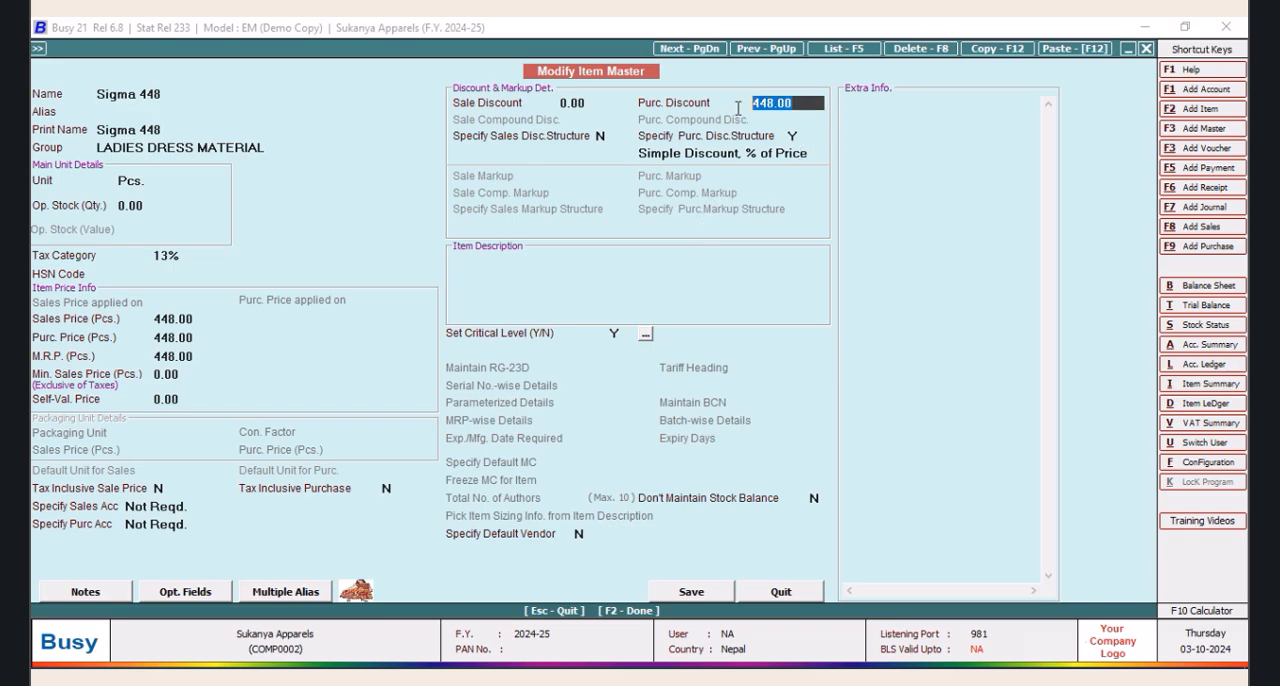
pyautogui.click(777, 594)
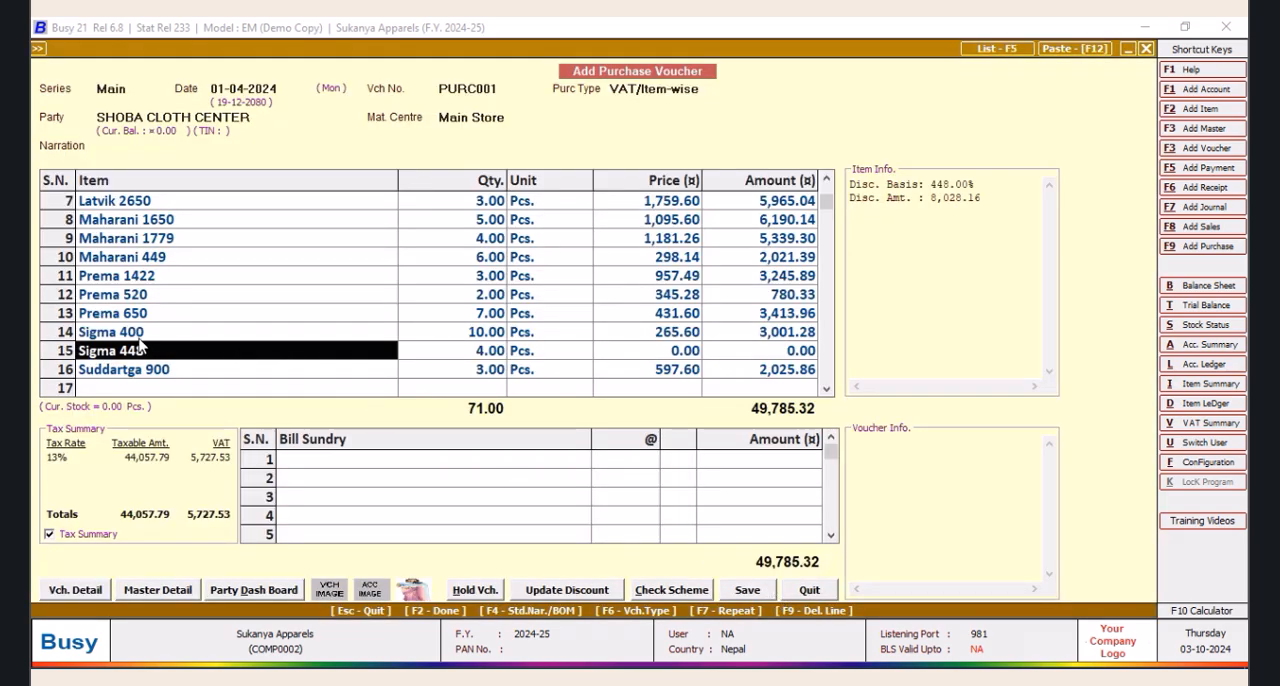
pyautogui.click(140, 340)
pyautogui.hotkey('alt', 'm')
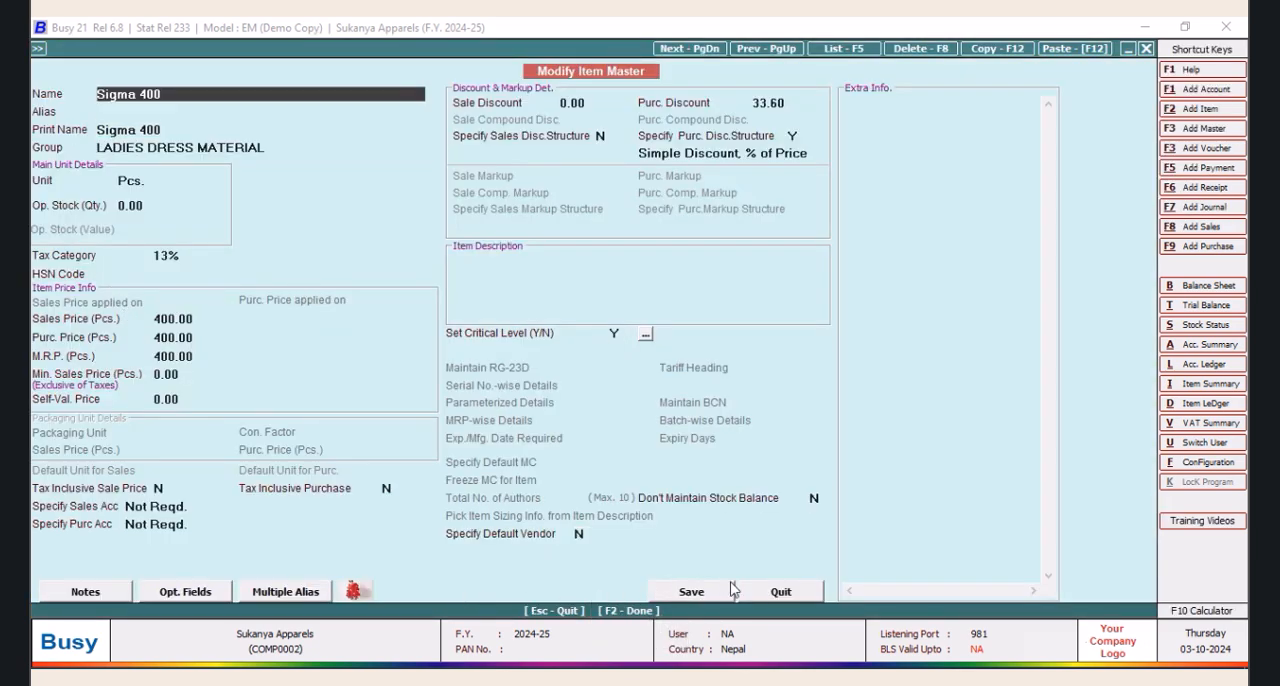
pyautogui.click(785, 594)
# Set the purchase discount of Sigma 448 to 33.60 in its item master and save it
pyautogui.click(132, 352)
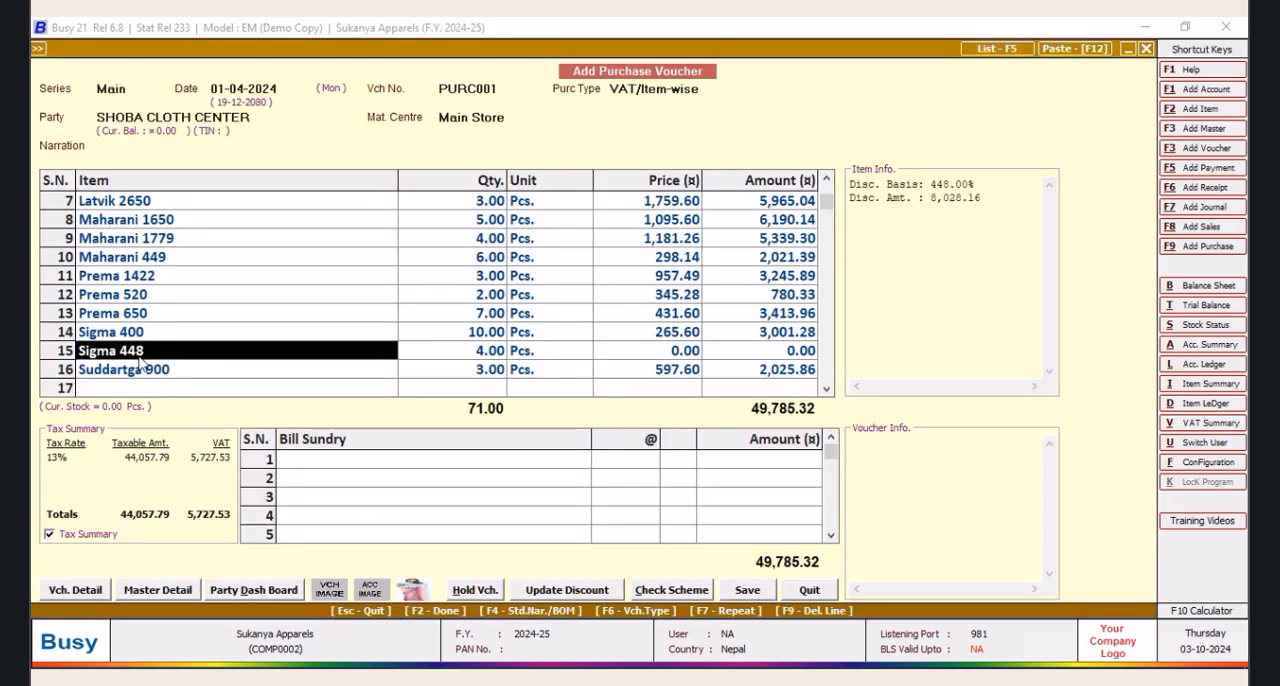
pyautogui.hotkey('alt', 'm')
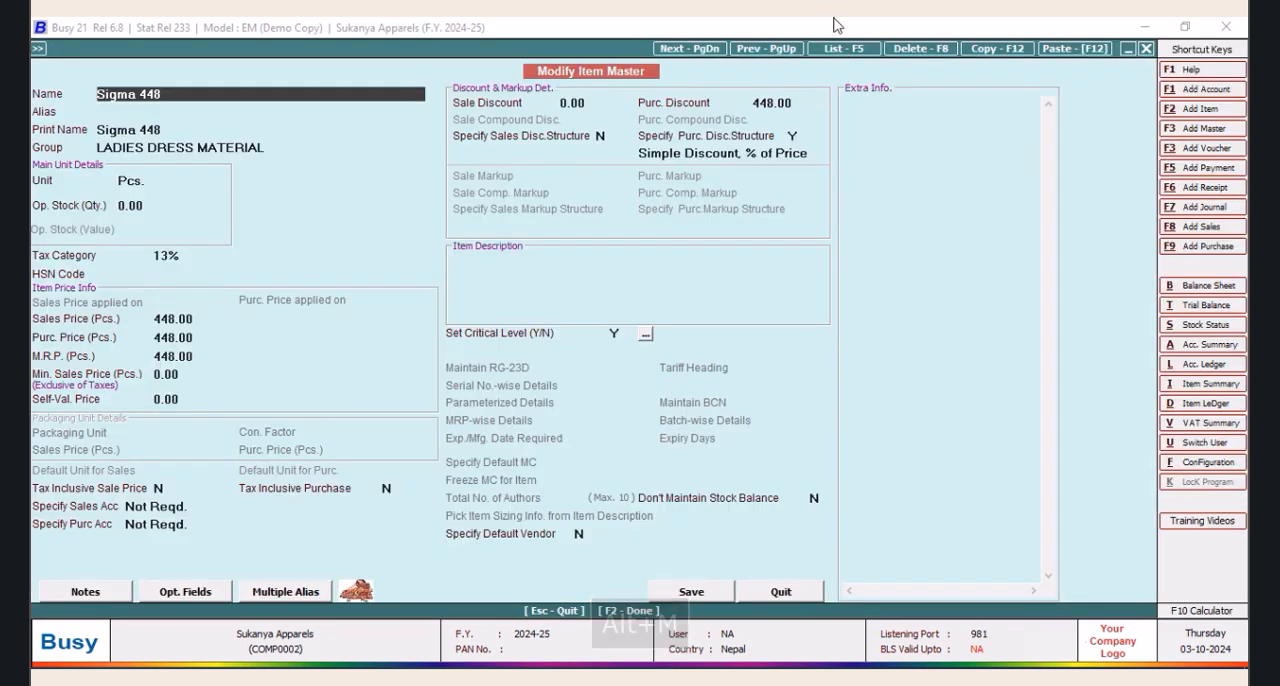
pyautogui.click(794, 99)
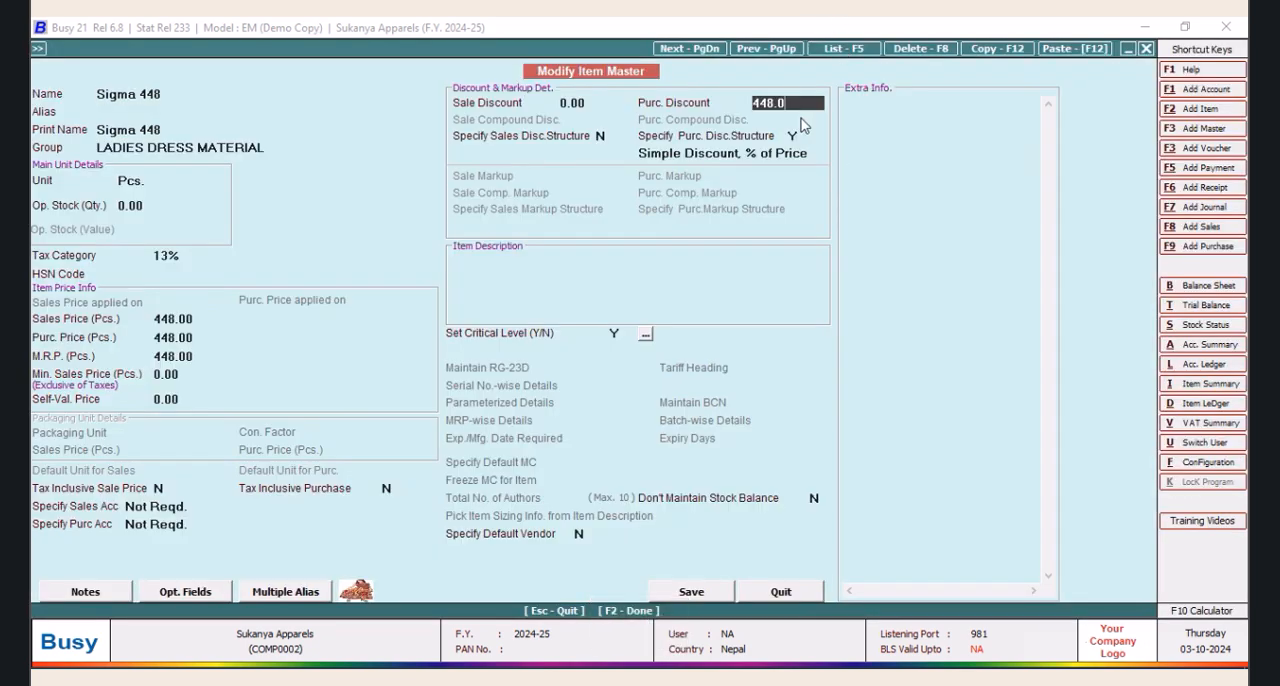
pyautogui.write('33.60')
pyautogui.press('Tab')
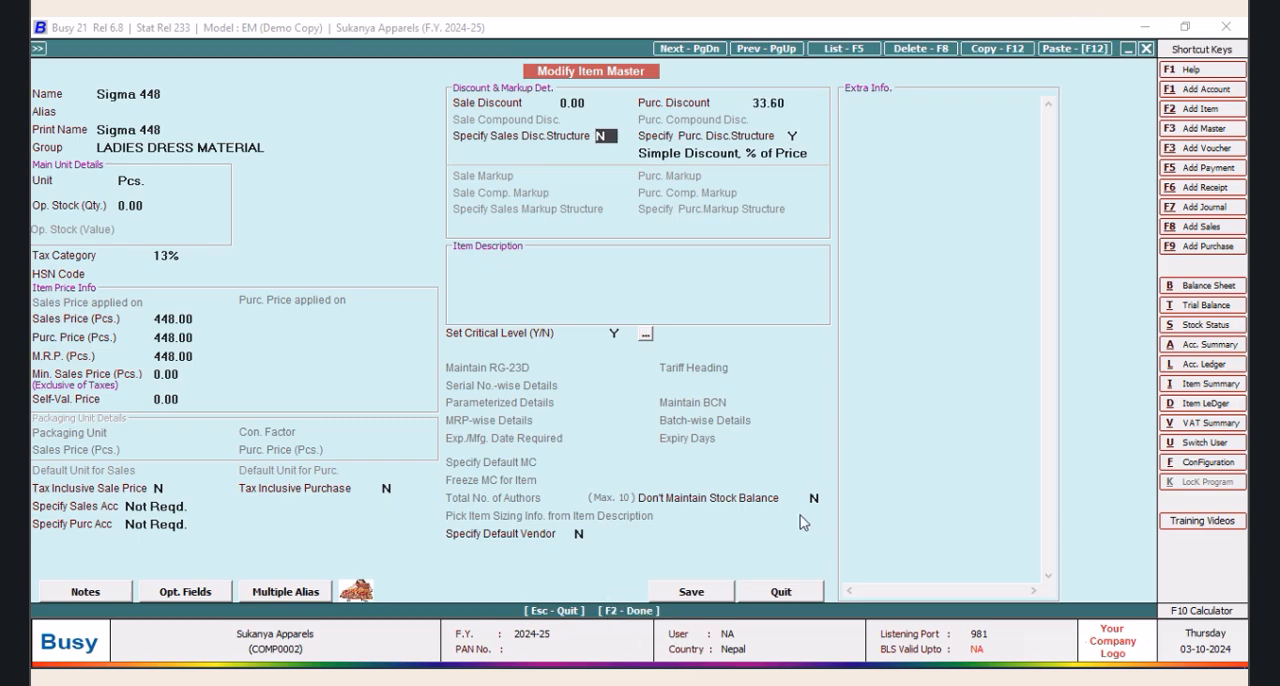
pyautogui.click(690, 592)
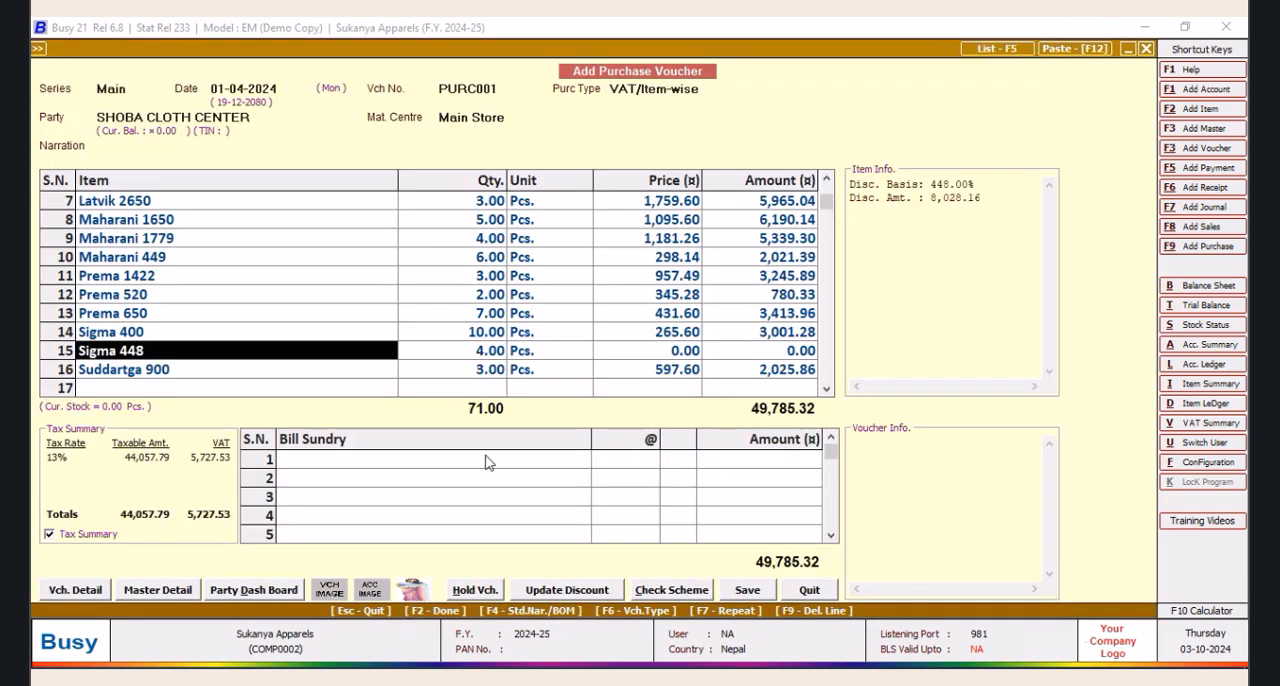
# Change the item on the fifteenth line to Sigma 400, accepting the 4 Pcs. quantity and its default price and VAT
pyautogui.write('s')
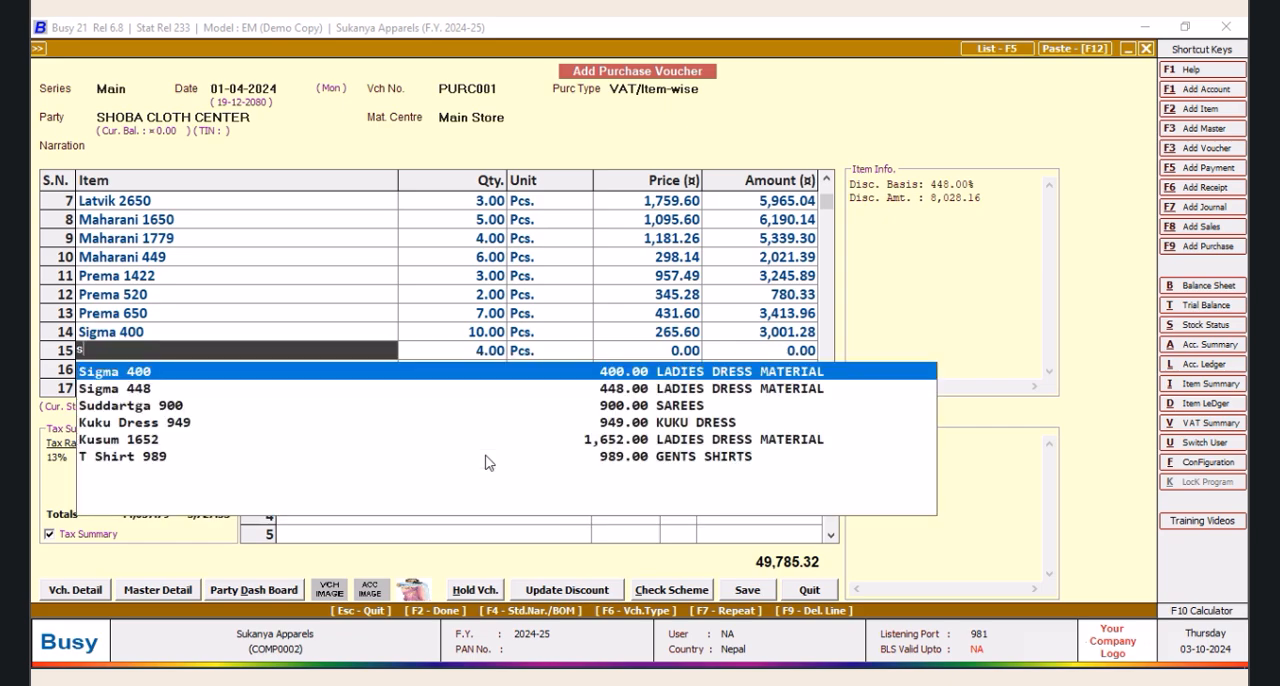
pyautogui.press('Return')
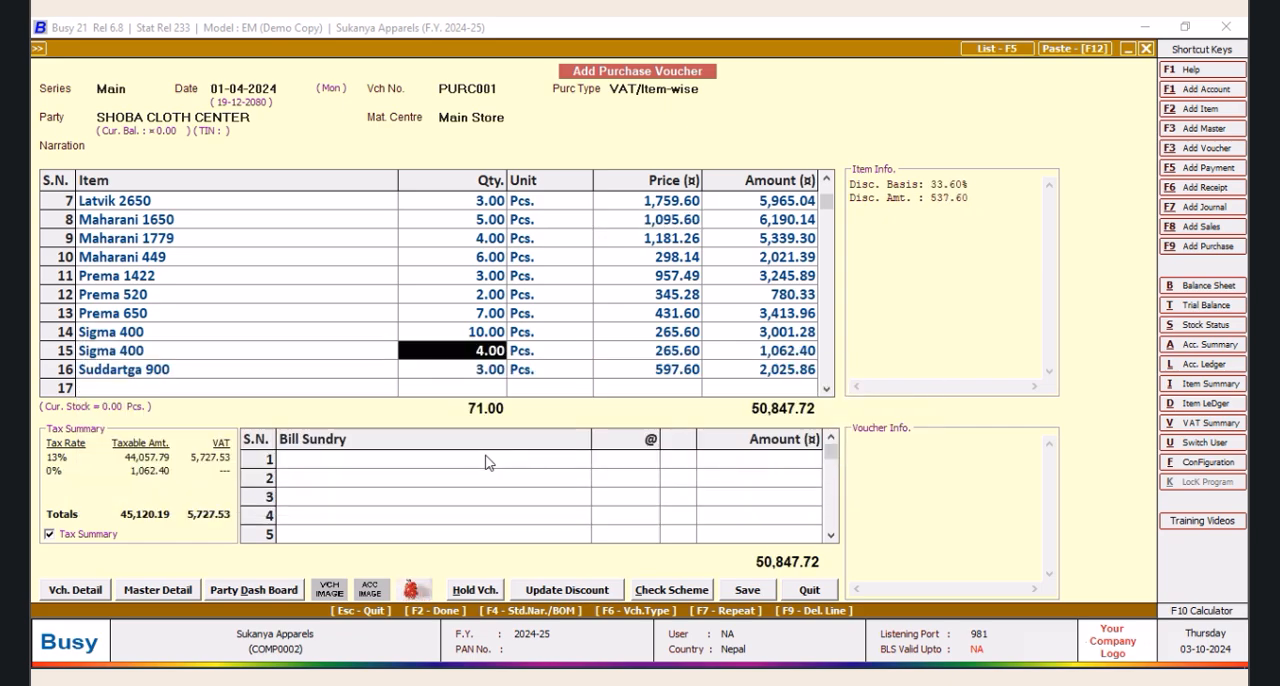
pyautogui.press('Return')
pyautogui.press('Return')
pyautogui.press('Return')
pyautogui.press('Return')
pyautogui.press('Return')
pyautogui.press('Return')
pyautogui.press('Return')
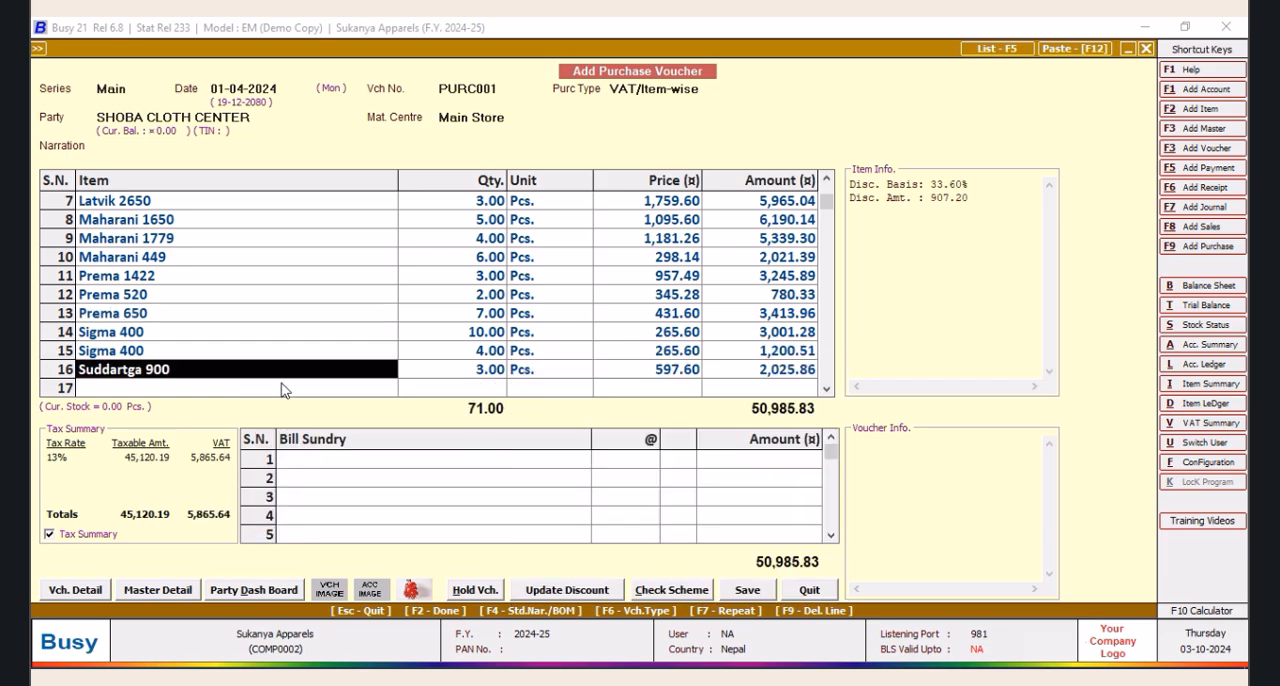
pyautogui.click(759, 371)
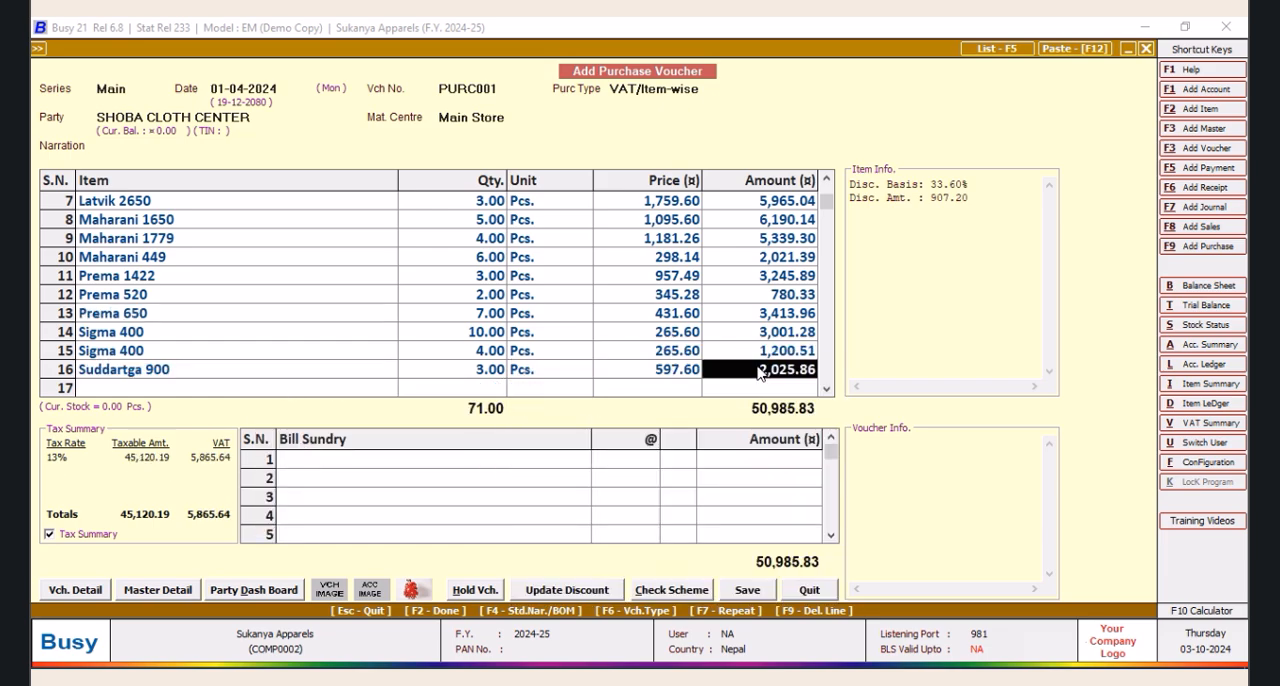
pyautogui.press('Return')
pyautogui.press('Return')
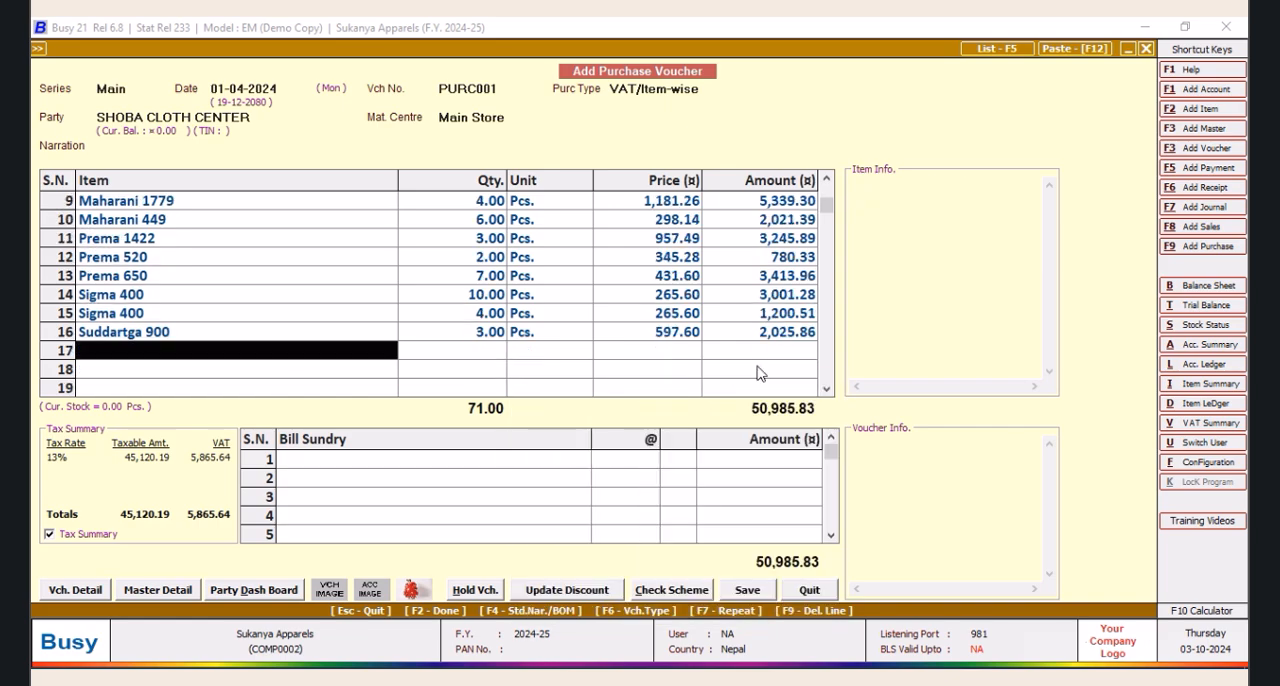
pyautogui.write('s')
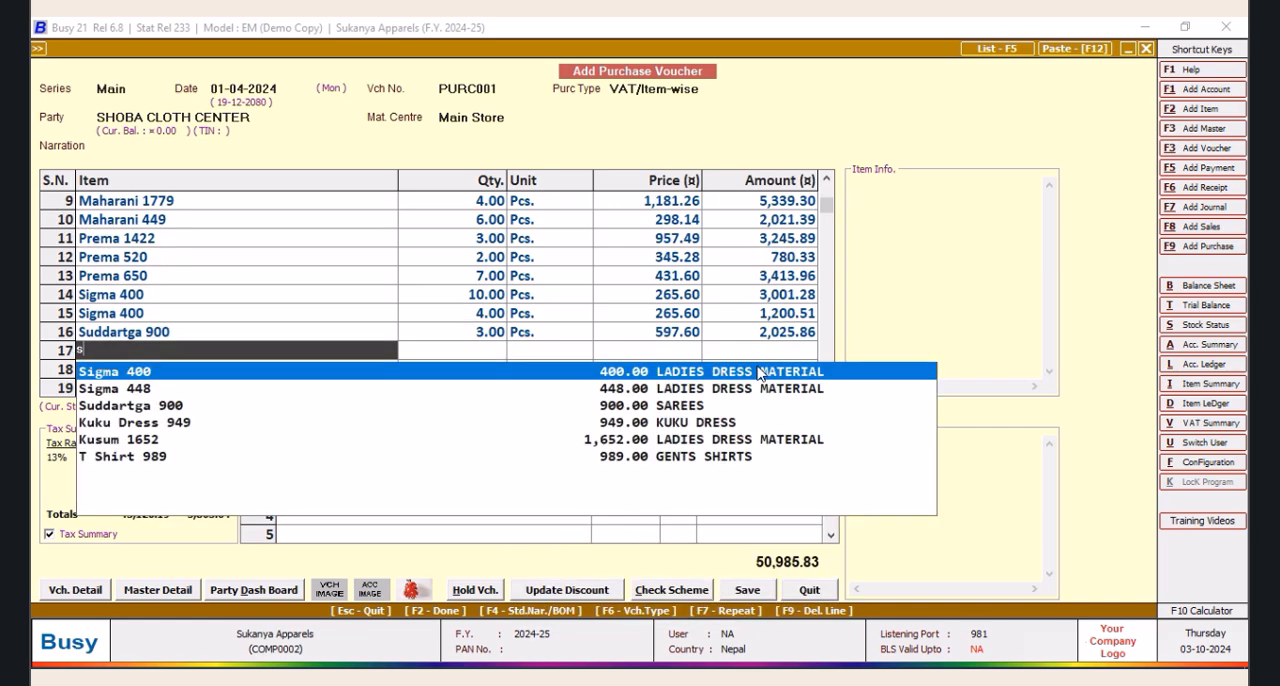
pyautogui.press('Down')
pyautogui.press('Down')
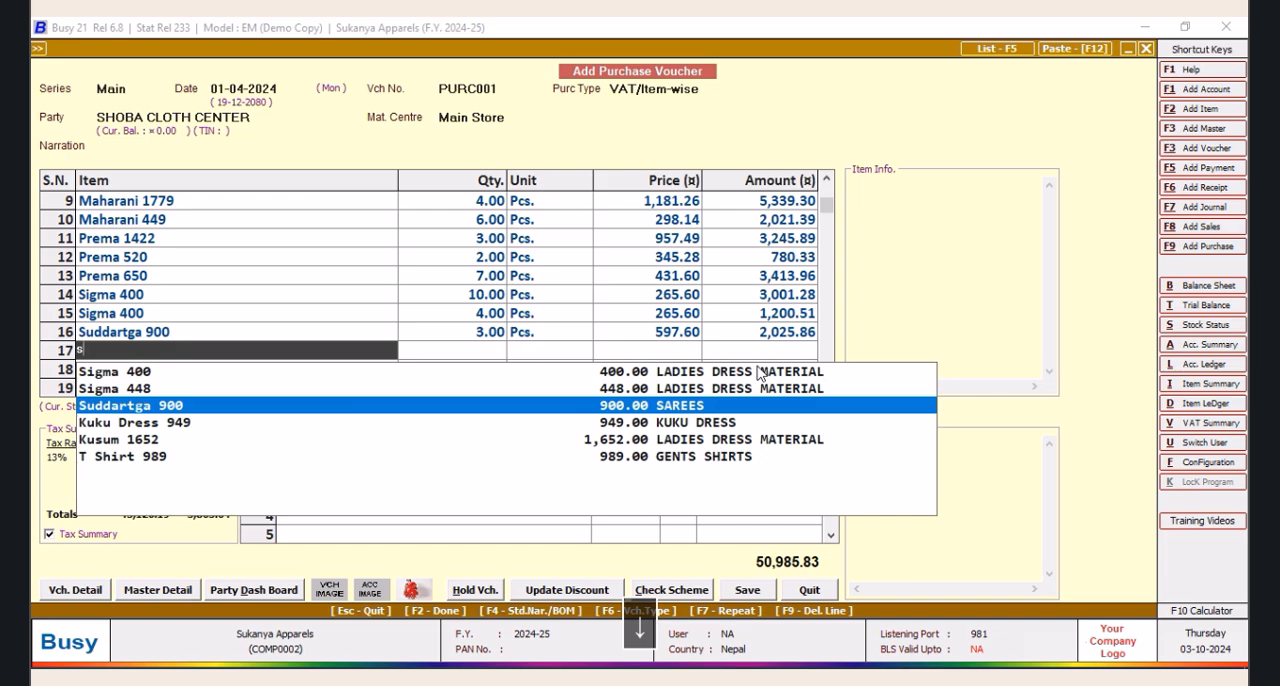
pyautogui.press('Return')
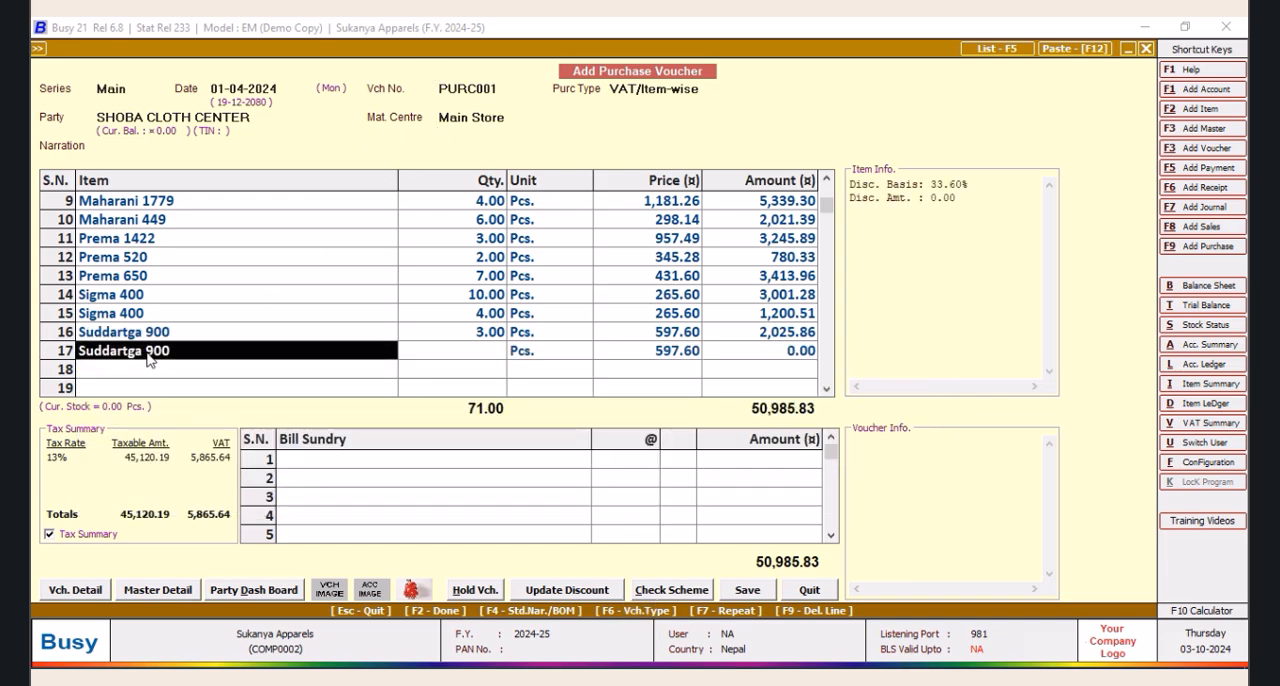
# Add Kuku Dress 949 as the seventeenth item line with a quantity of 3 Pcs. and its default price and VAT
pyautogui.write('s')
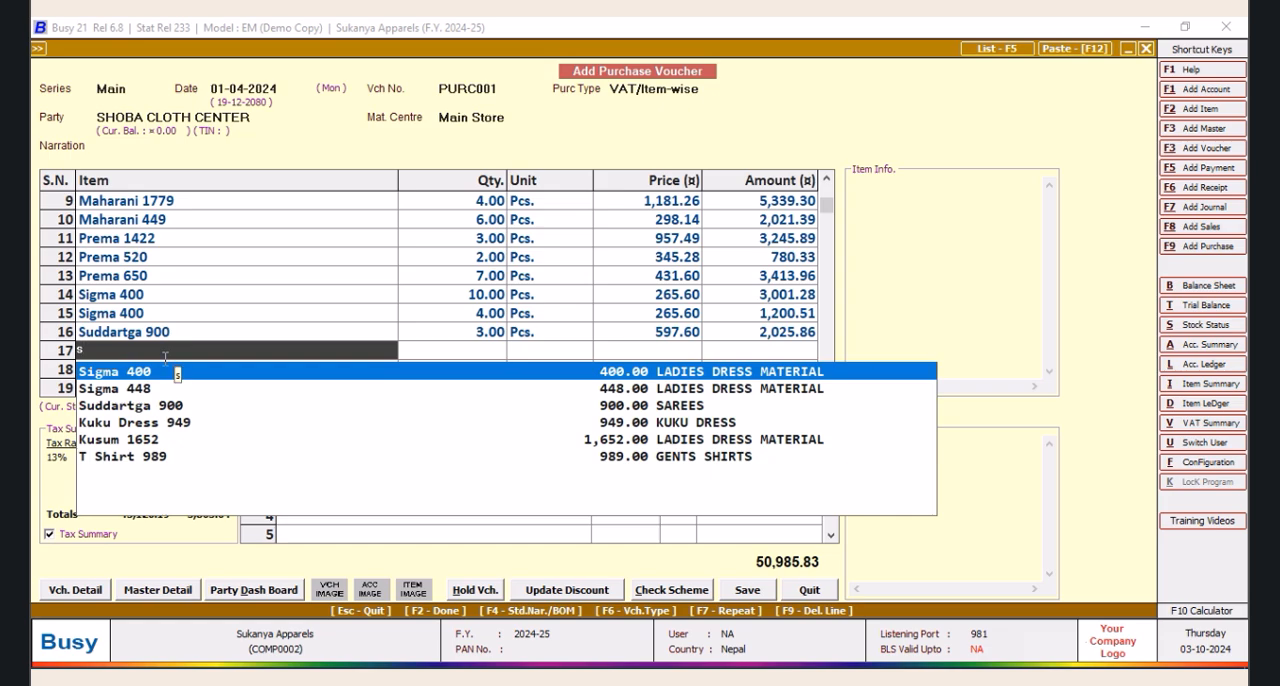
pyautogui.press('Down')
pyautogui.press('Down')
pyautogui.press('Down')
pyautogui.press('Return')
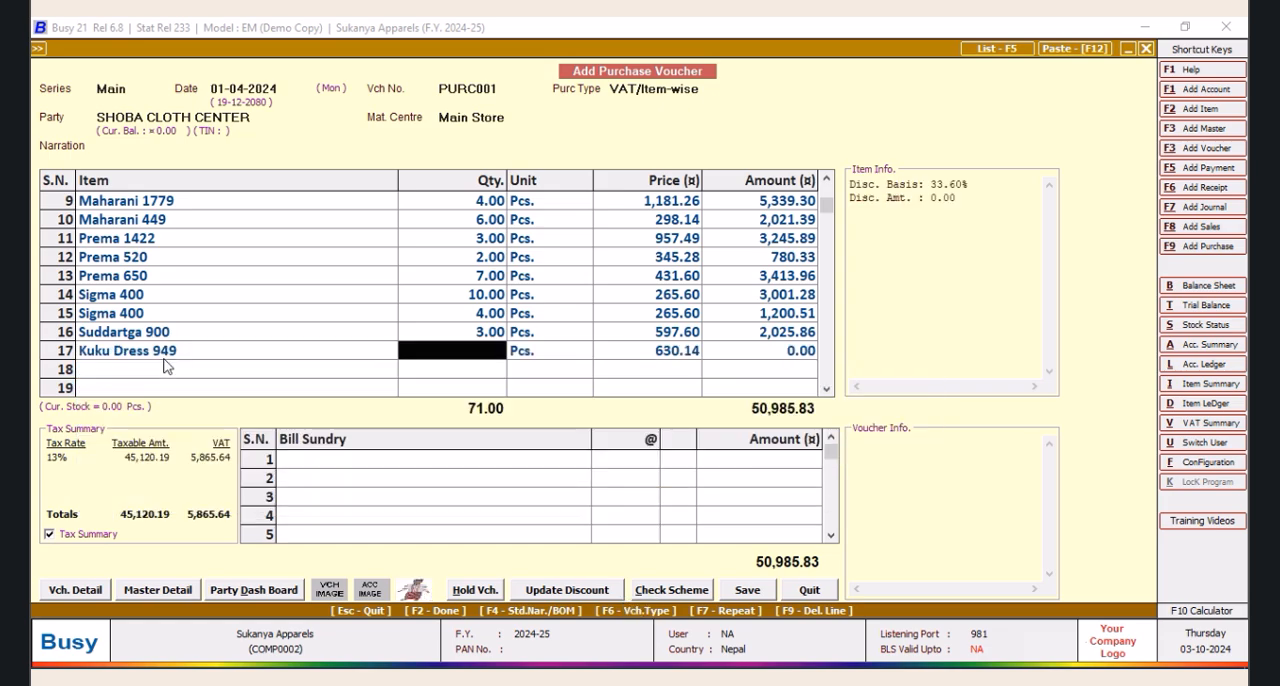
pyautogui.write('3')
pyautogui.press('Tab')
pyautogui.press('Tab')
pyautogui.press('Tab')
pyautogui.press('Return')
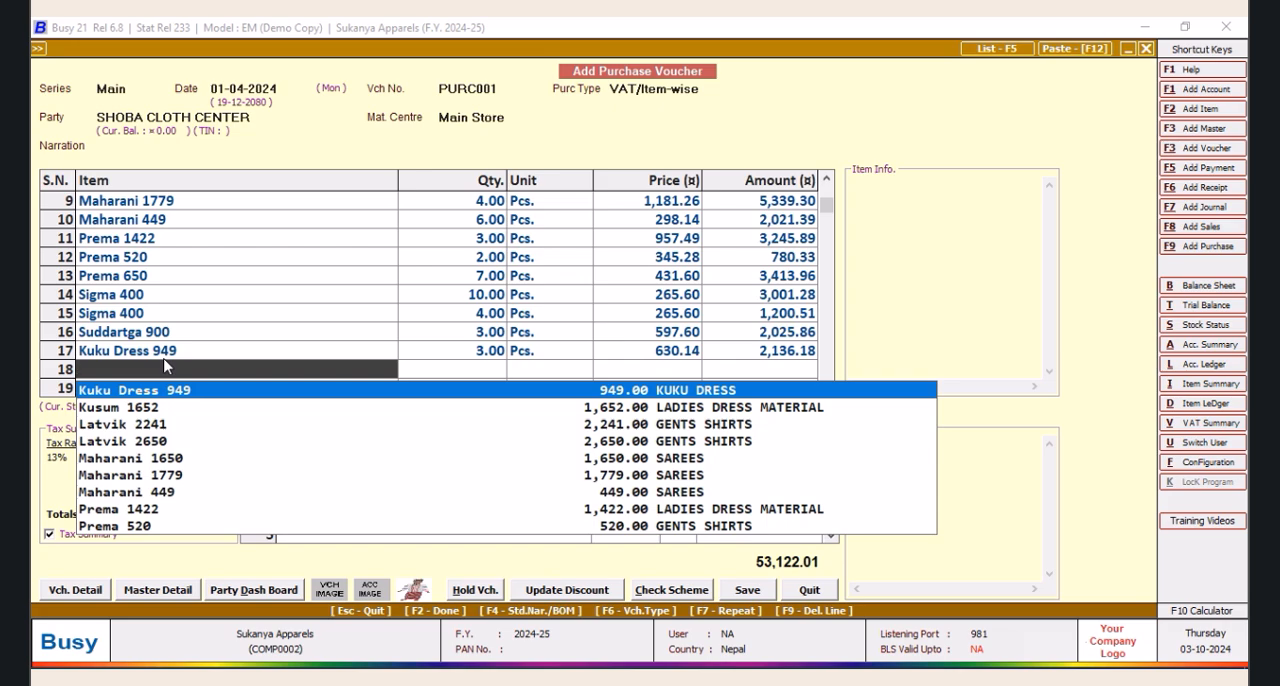
pyautogui.write('KAMY 448')
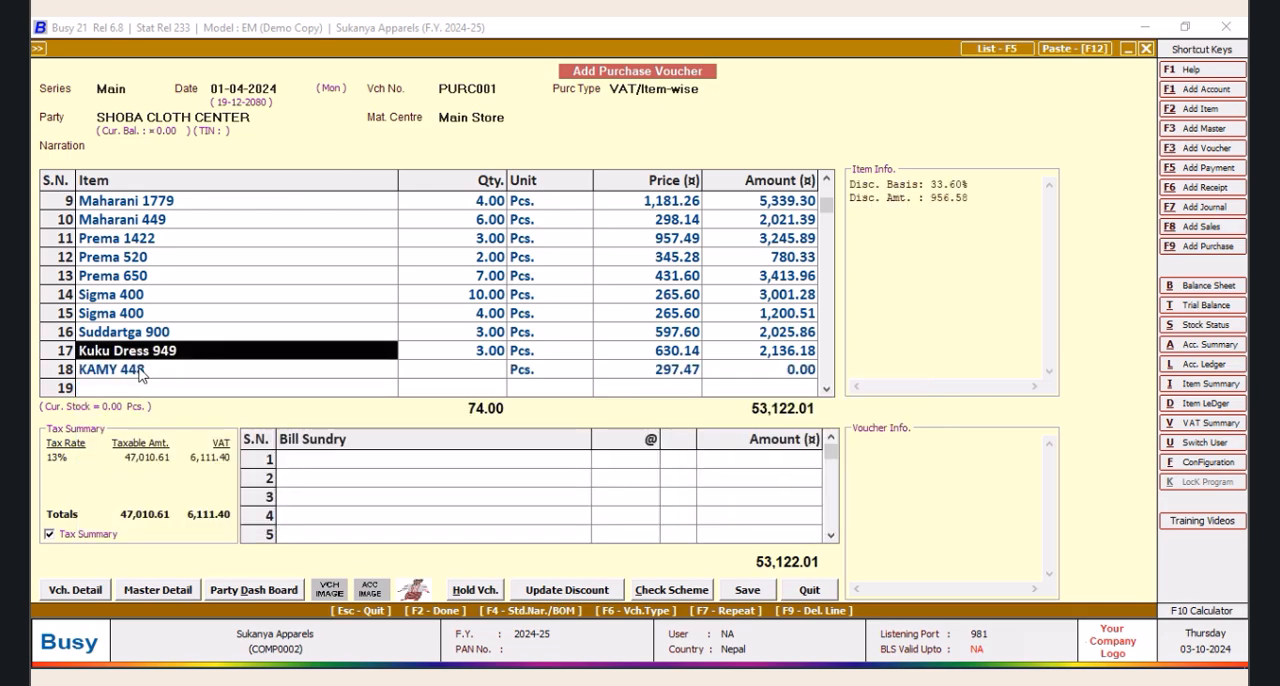
pyautogui.press('Return')
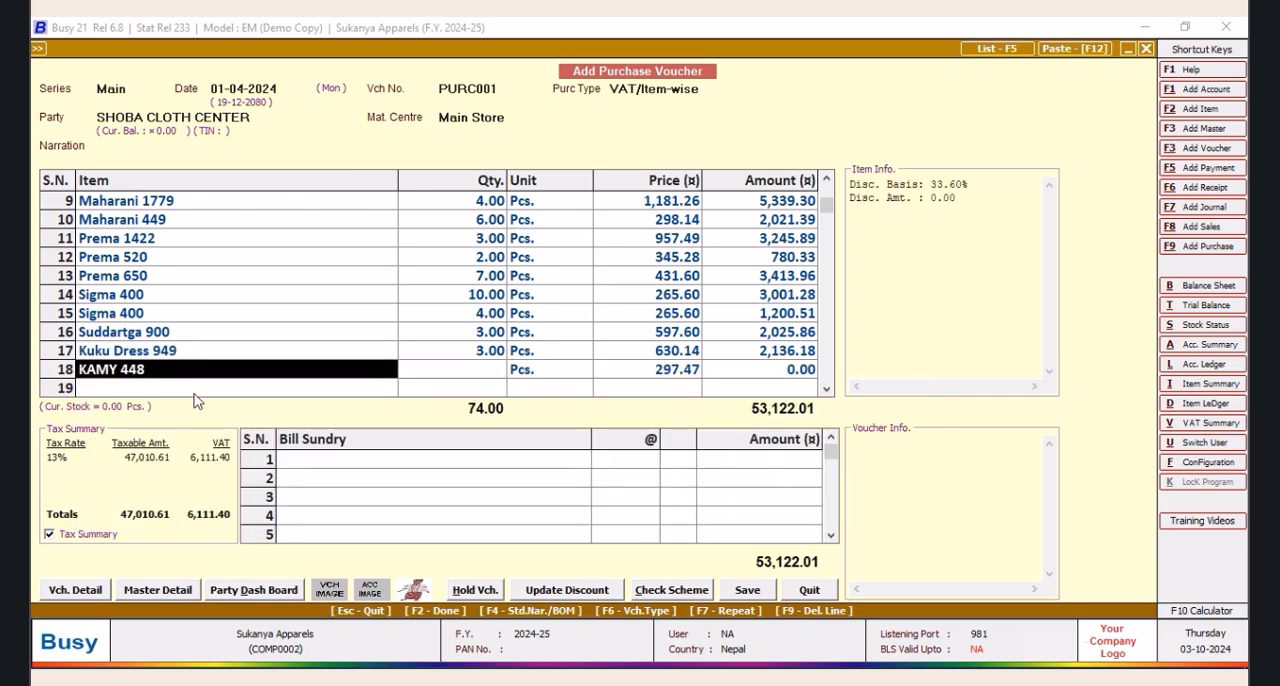
pyautogui.press('F9')
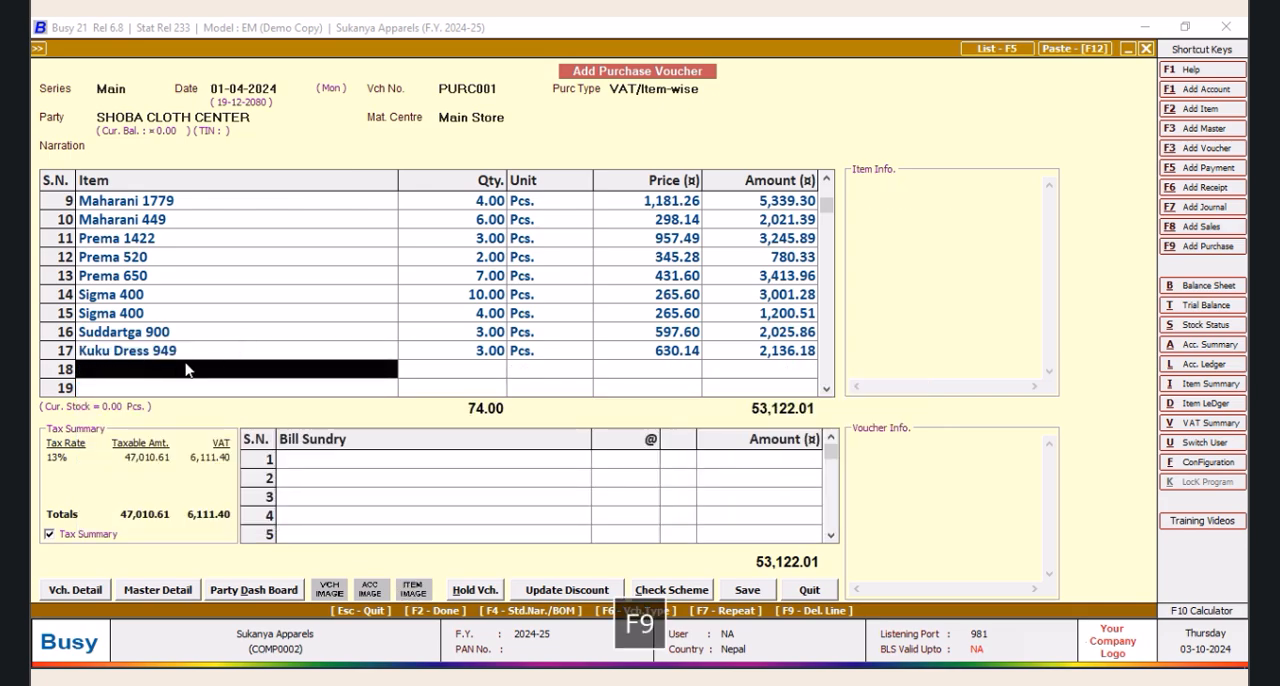
pyautogui.press('space')
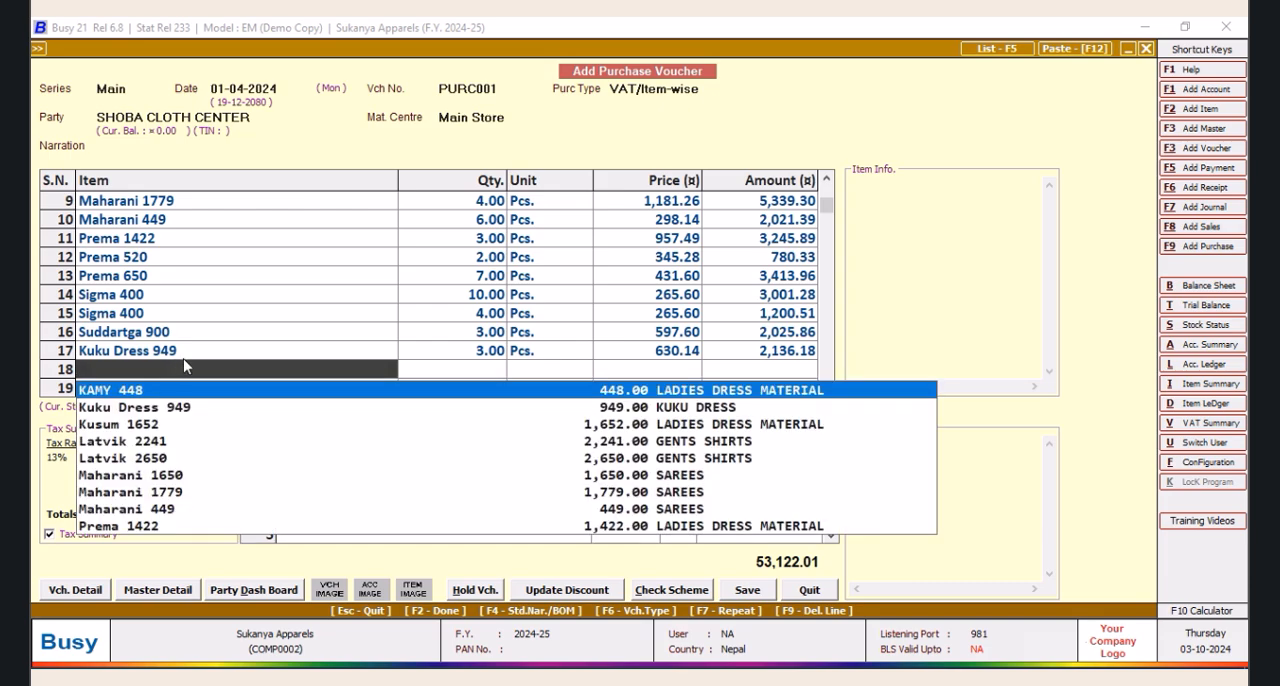
# Delete the Kuku Dress 949 and KAMY 448 item lines at the end of the purchase voucher
pyautogui.click(194, 353)
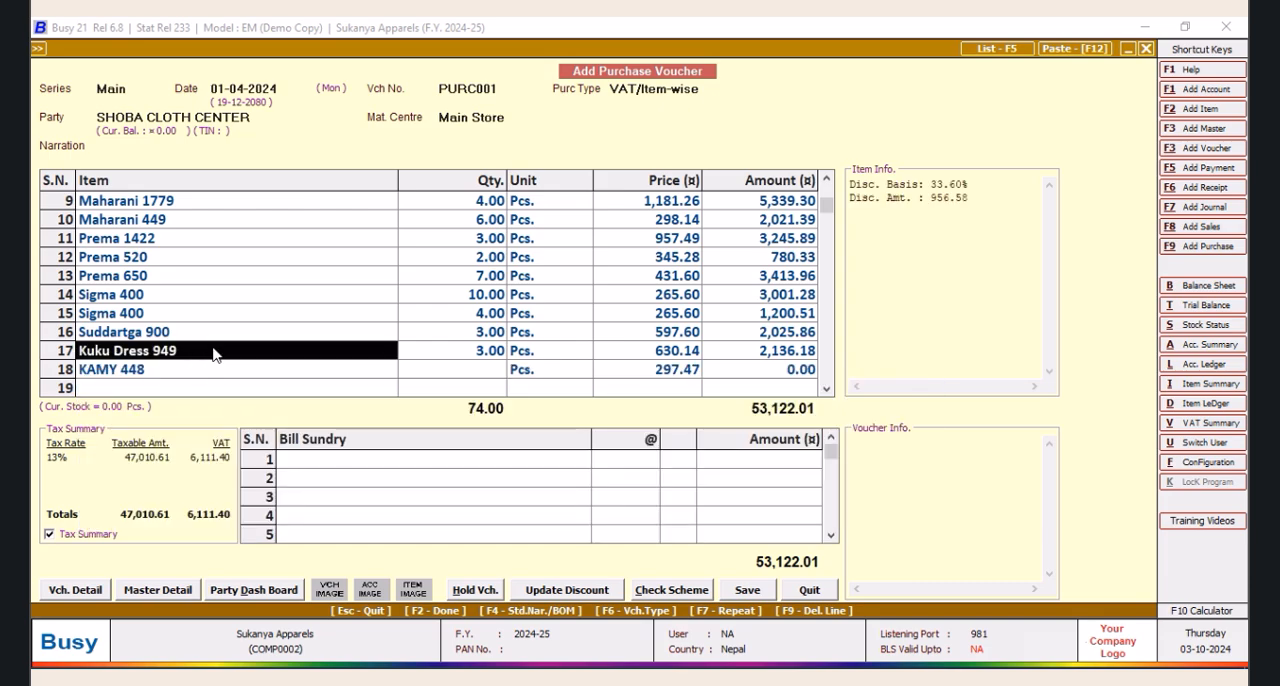
pyautogui.press('F9')
pyautogui.press('F9')
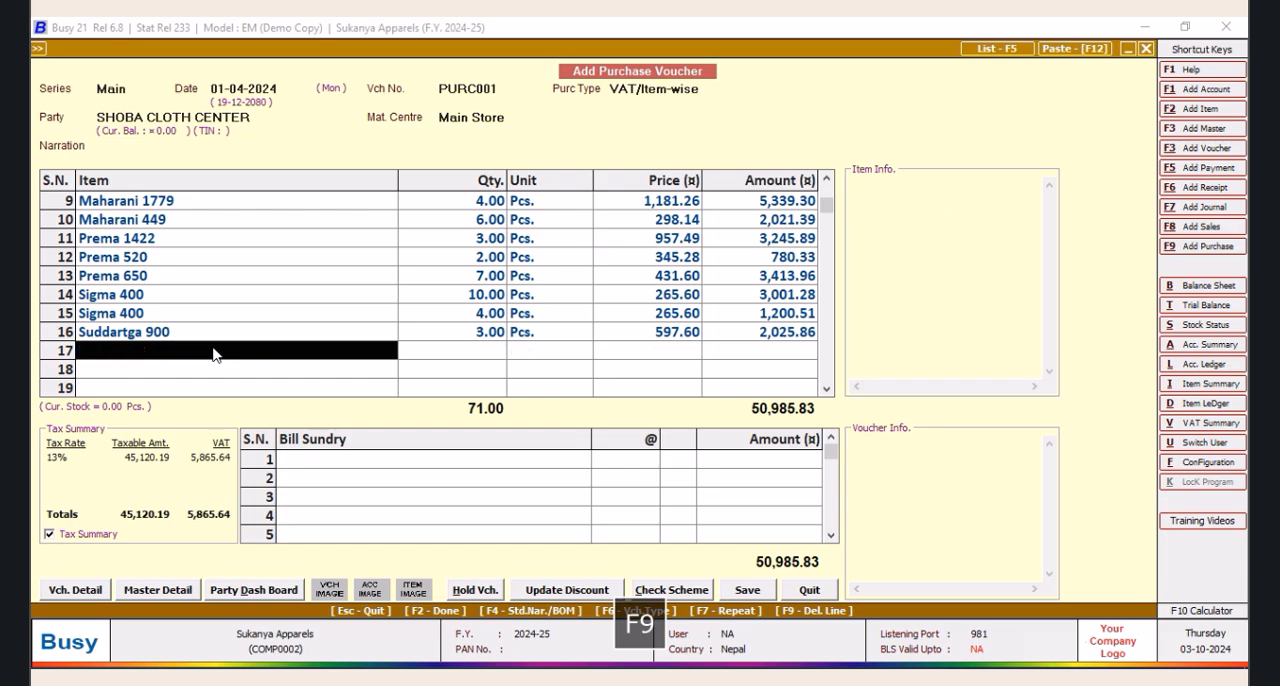
# Add Kuku Dress 949 as the seventeenth item line with a quantity of 1 Pcs. and its default price and VAT
pyautogui.press('space')
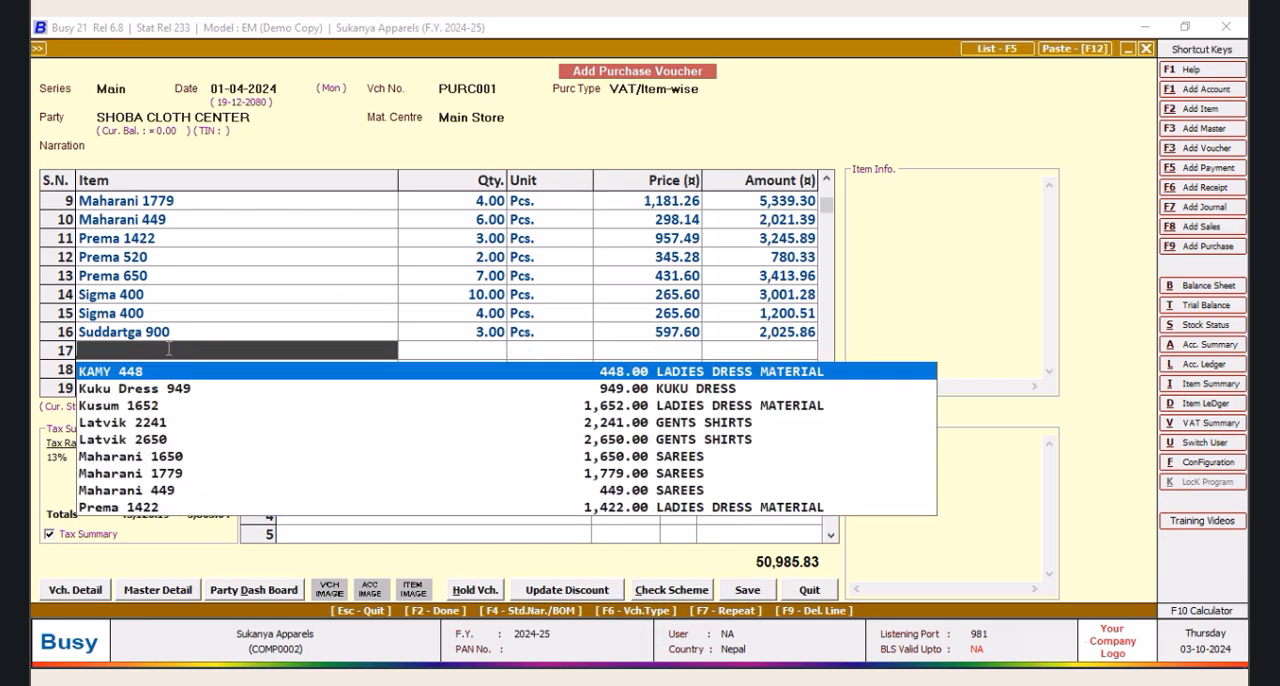
pyautogui.write('S')
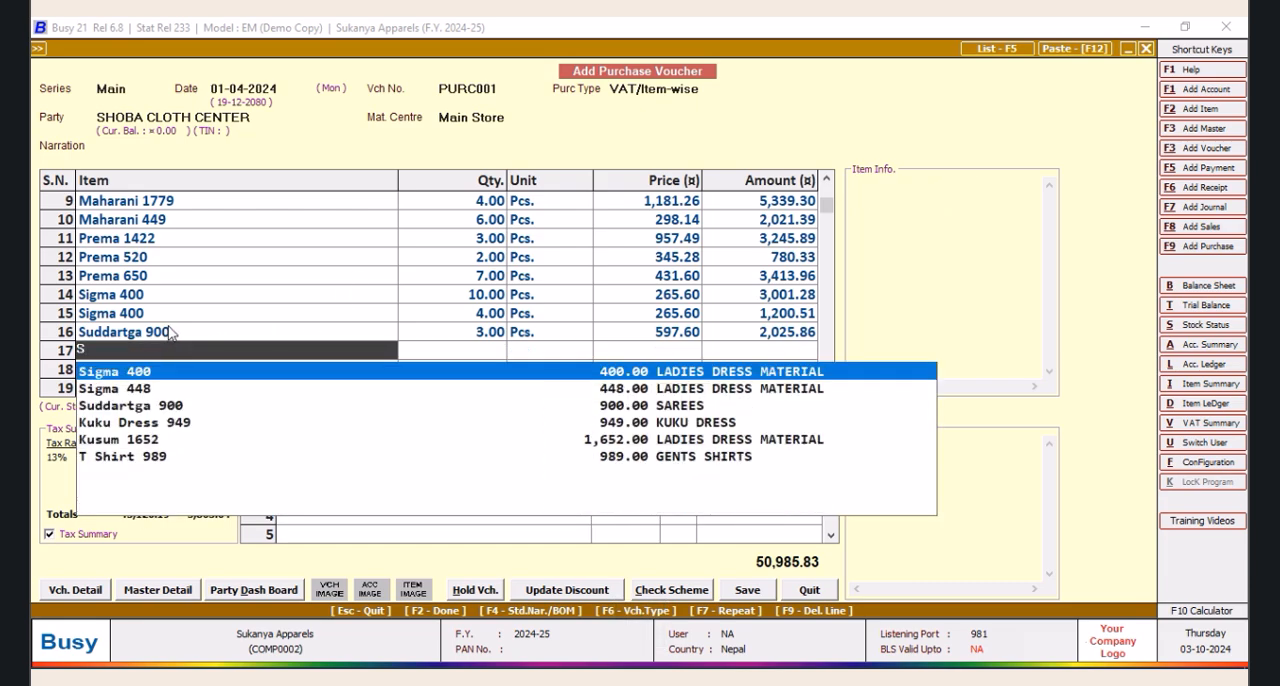
pyautogui.press('Down')
pyautogui.press('Down')
pyautogui.press('Down')
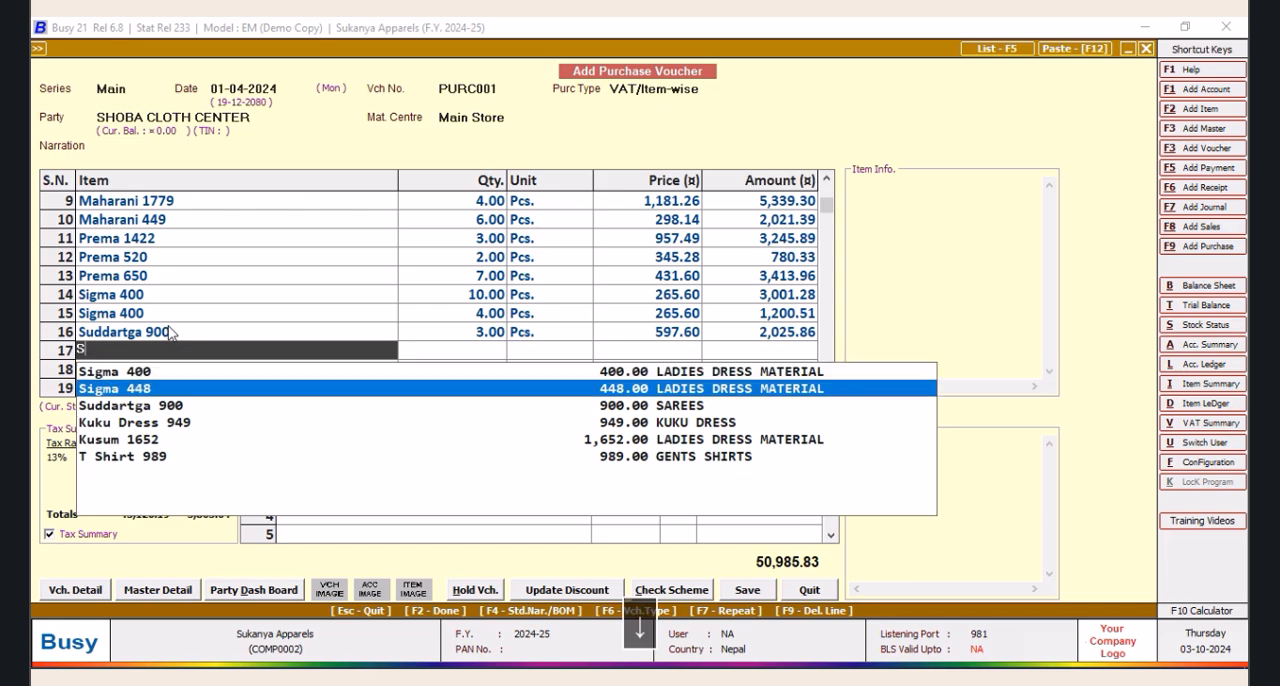
pyautogui.press('Return')
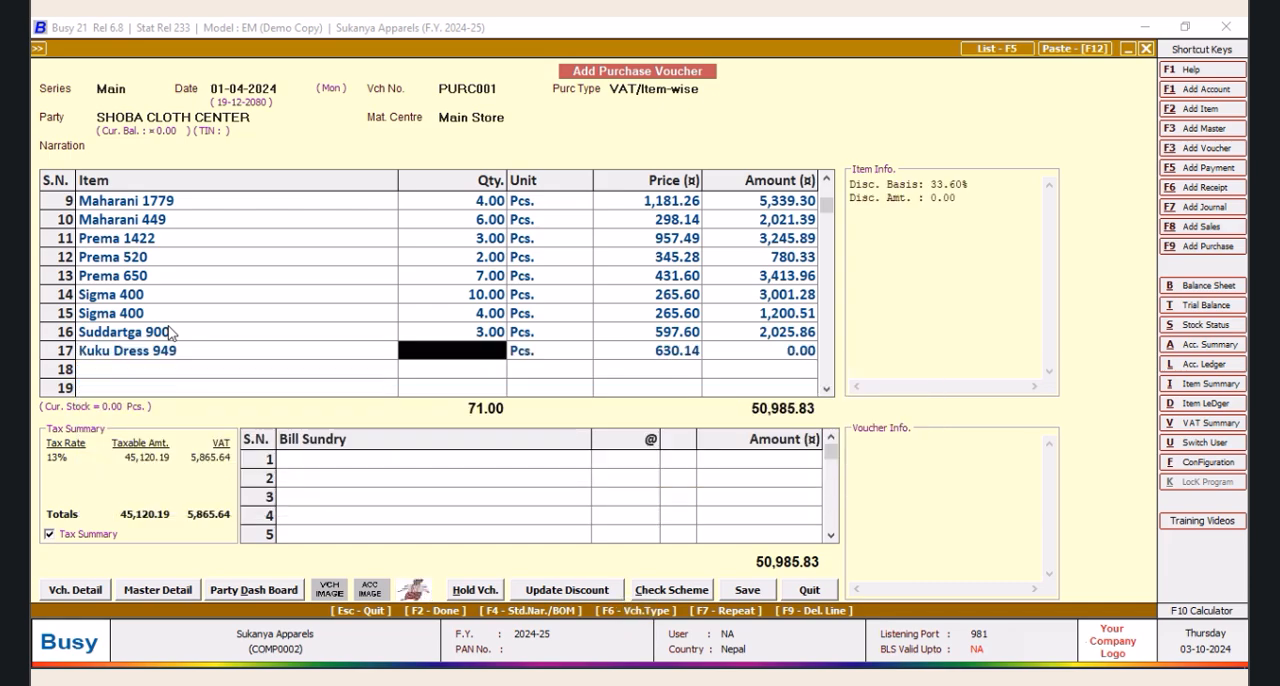
pyautogui.write('1')
pyautogui.press('Tab')
pyautogui.press('Tab')
pyautogui.press('Tab')
pyautogui.press('Return')
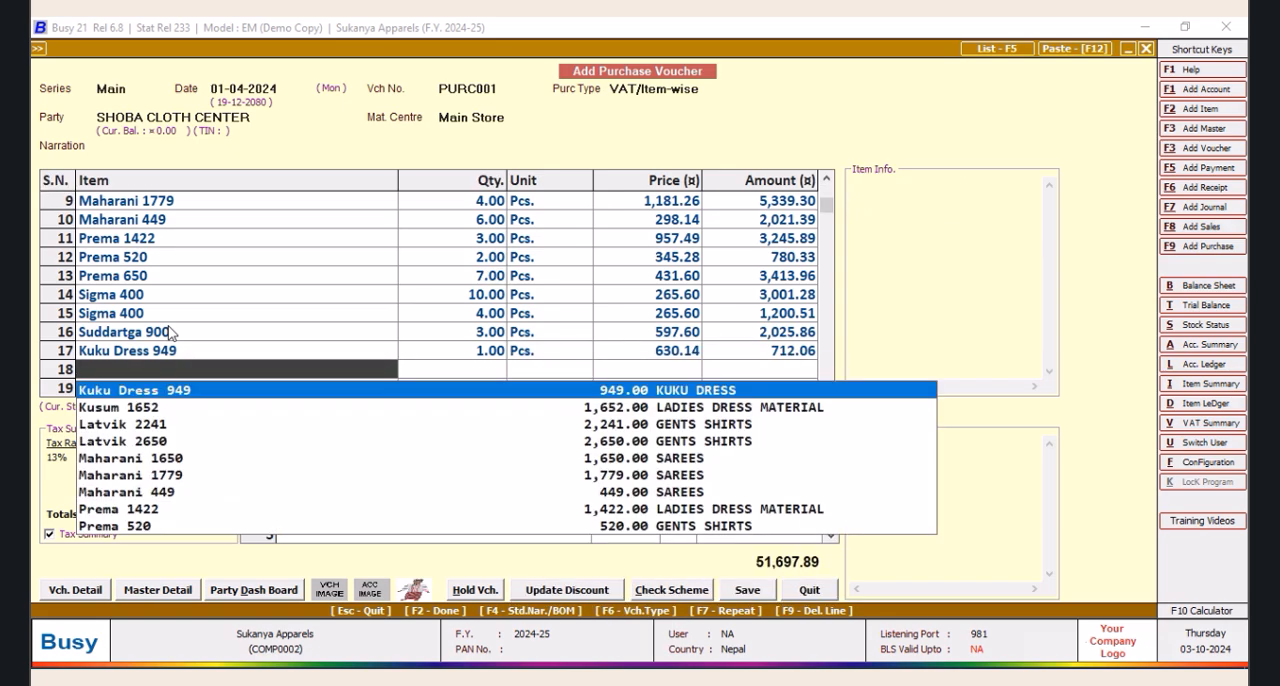
# Add Kusum 1652 as the eighteenth item line with a quantity of 2 Pcs. and its default price and VAT
pyautogui.write('K')
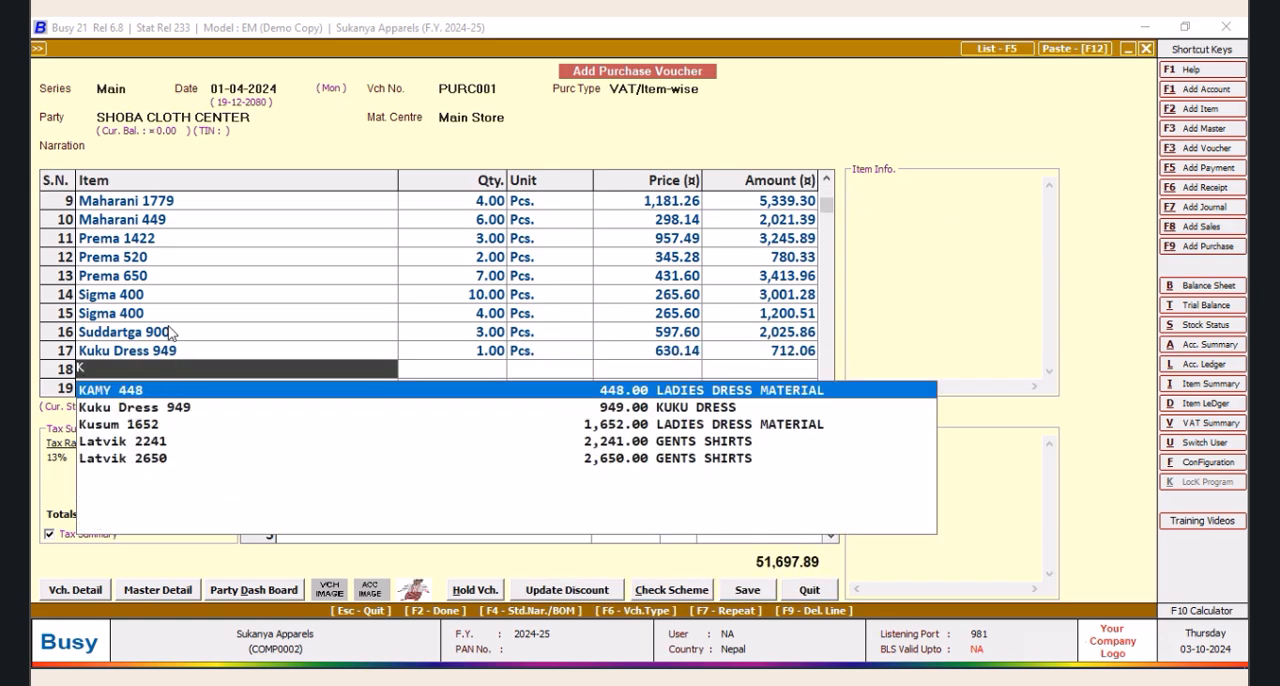
pyautogui.write('u')
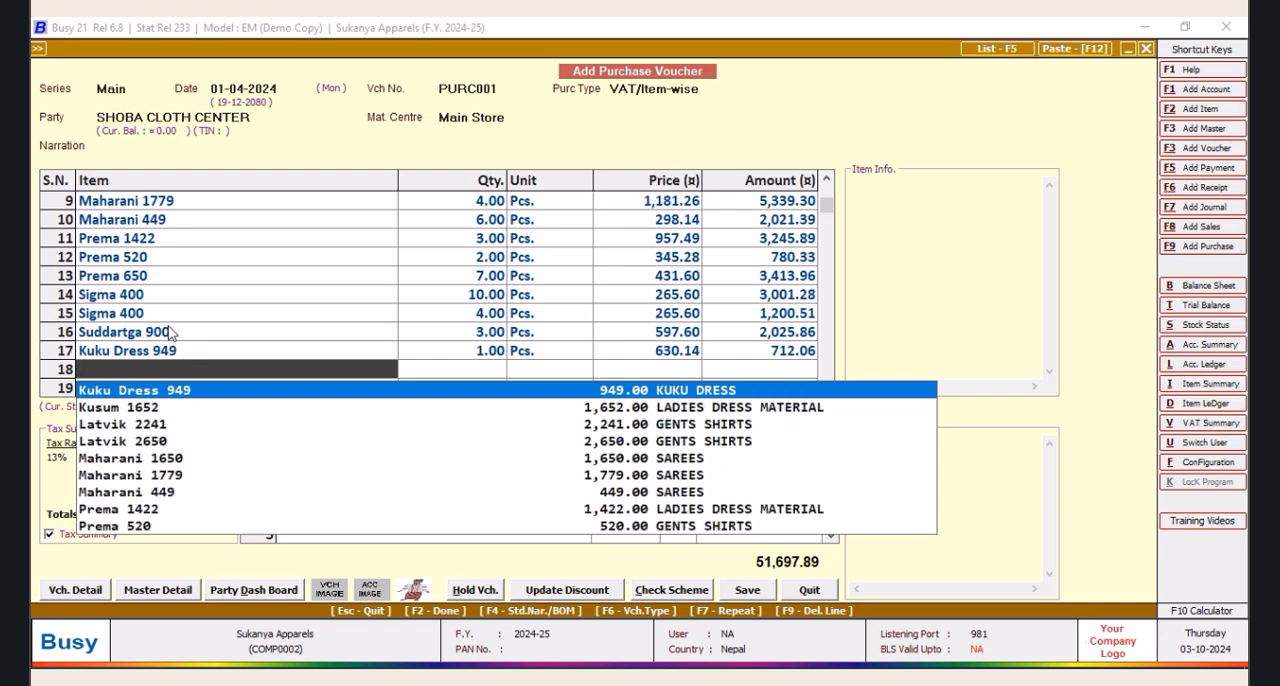
pyautogui.write('S')
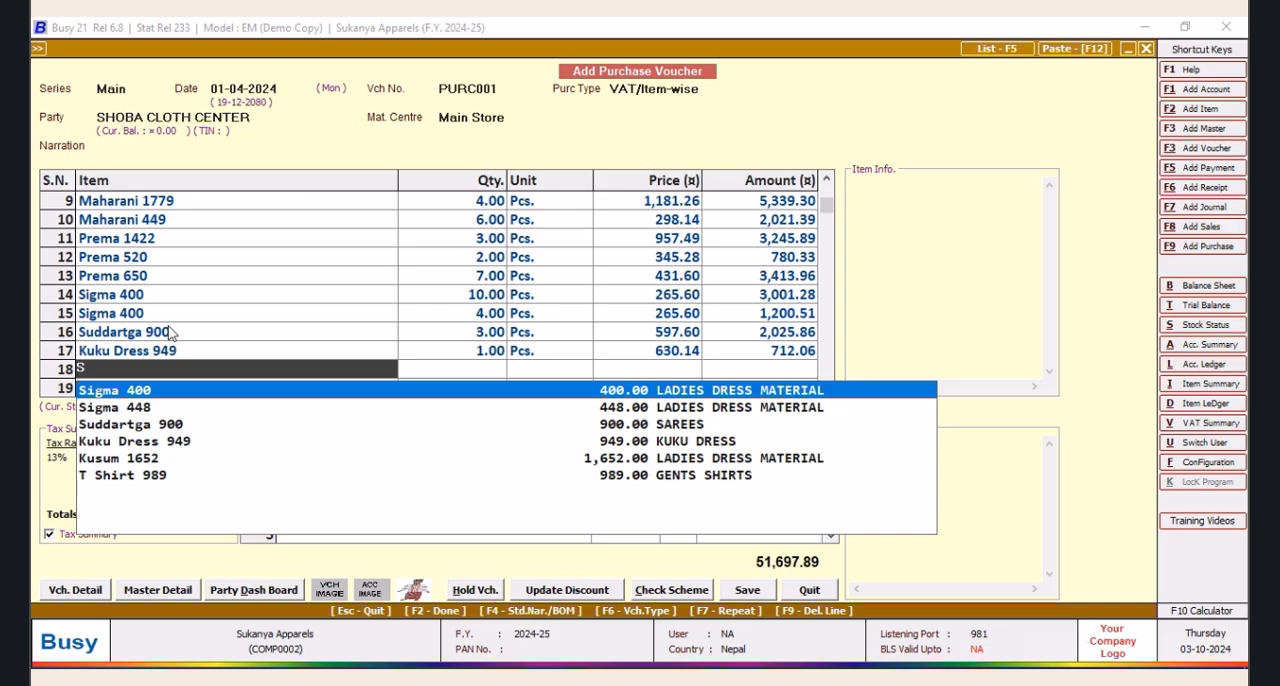
pyautogui.press('Down')
pyautogui.press('Down')
pyautogui.press('Down')
pyautogui.press('Down')
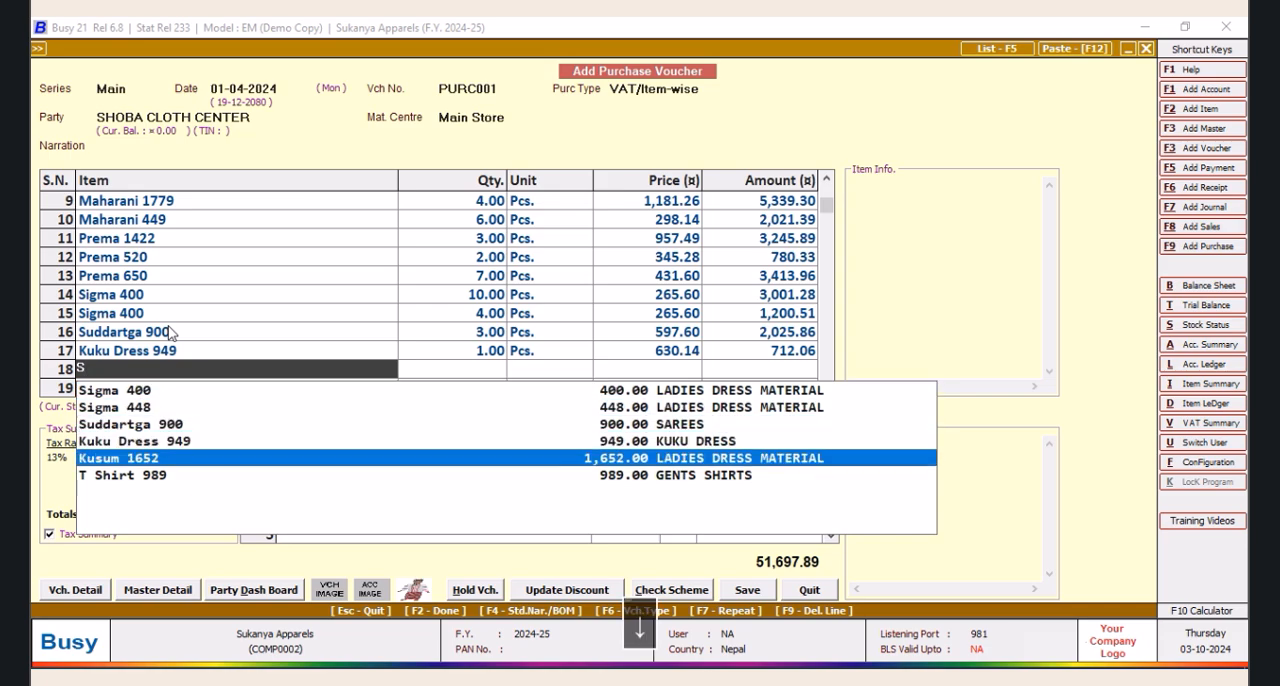
pyautogui.press('Return')
pyautogui.write('2')
pyautogui.press('Return')
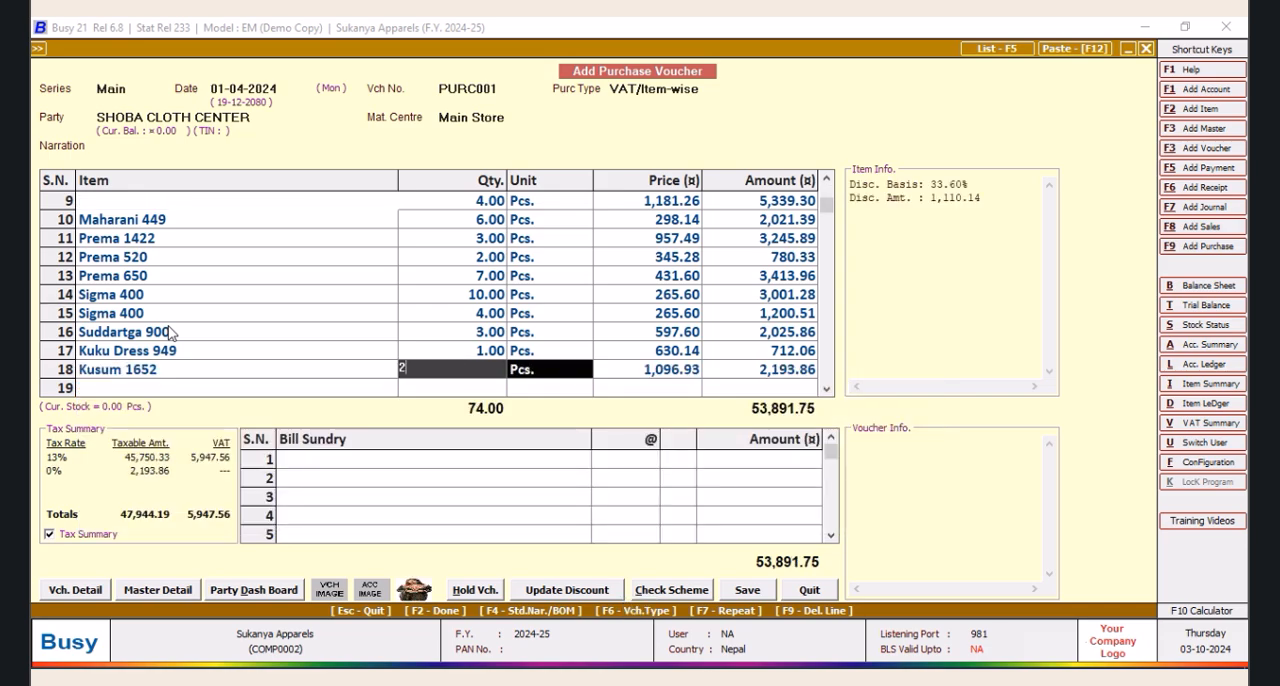
pyautogui.press('Return')
pyautogui.press('Return')
# Add T Shirt 989 as the nineteenth item line with a quantity of 3 Pcs., a price of 989.00 and VAT
pyautogui.press('Return')
pyautogui.press('Return')
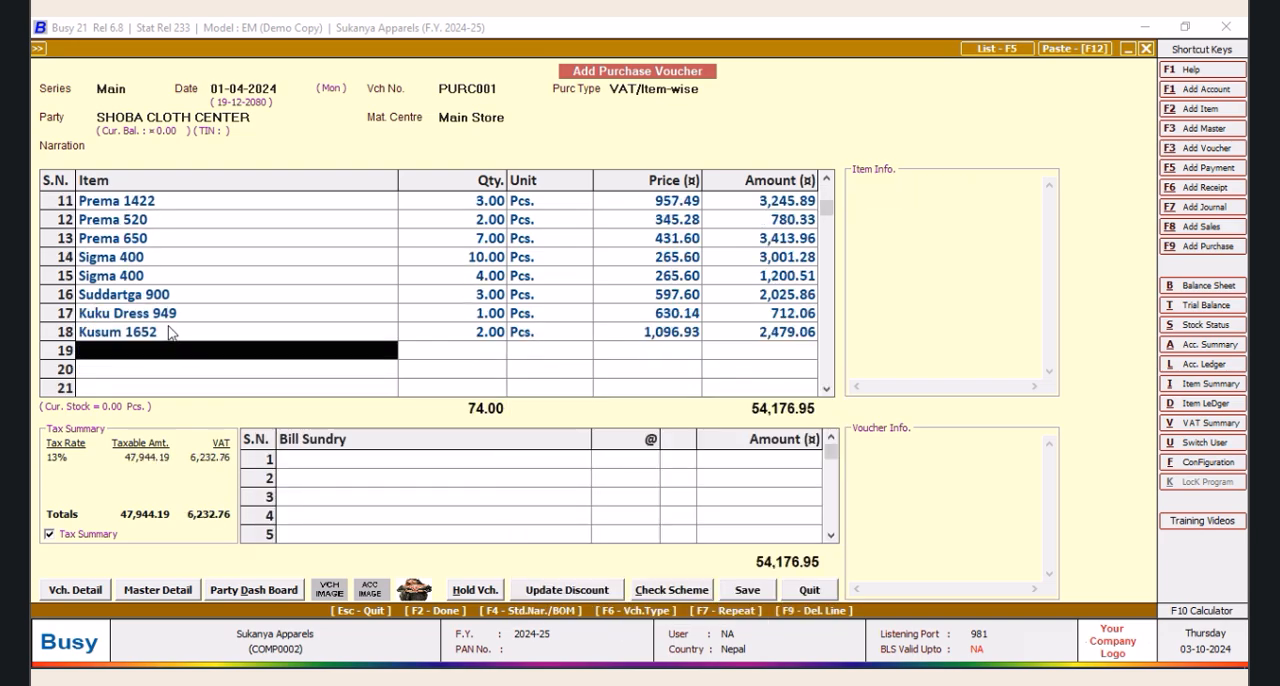
pyautogui.write('t')
pyautogui.press('Return')
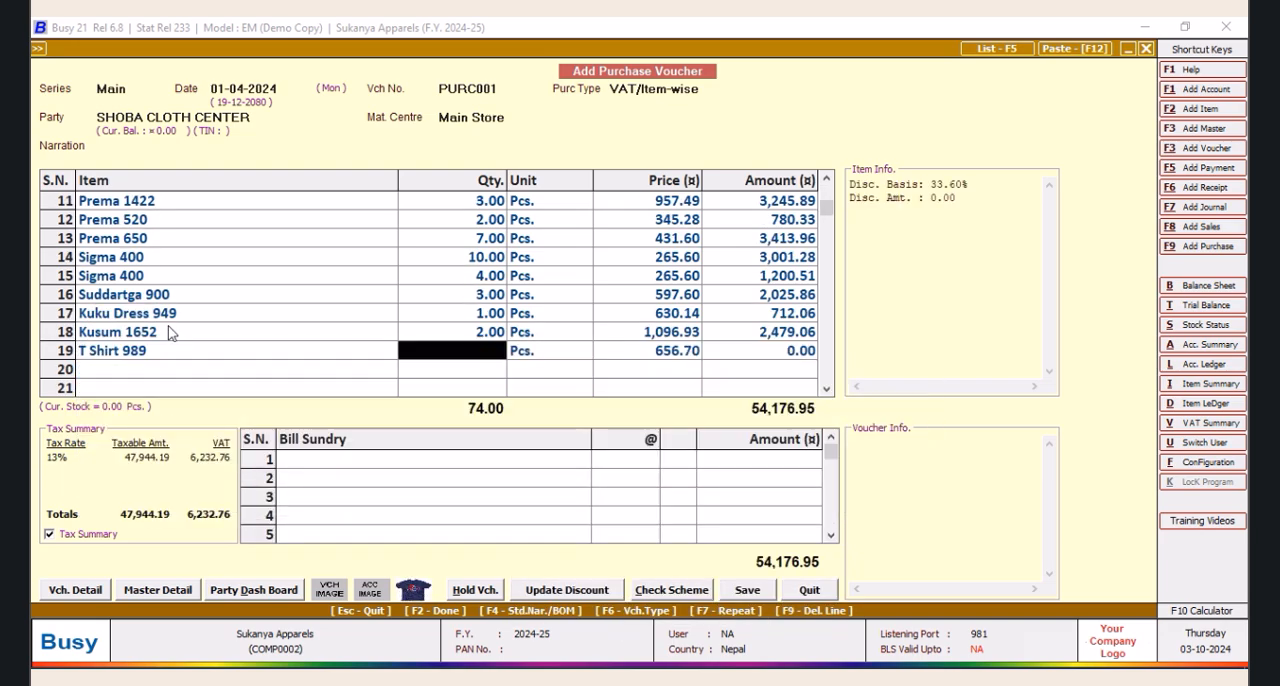
pyautogui.write('3')
pyautogui.press('Return')
pyautogui.press('Return')
pyautogui.press('Return')
pyautogui.press('Return')
pyautogui.press('Return')
pyautogui.press('Return')
pyautogui.press('Return')
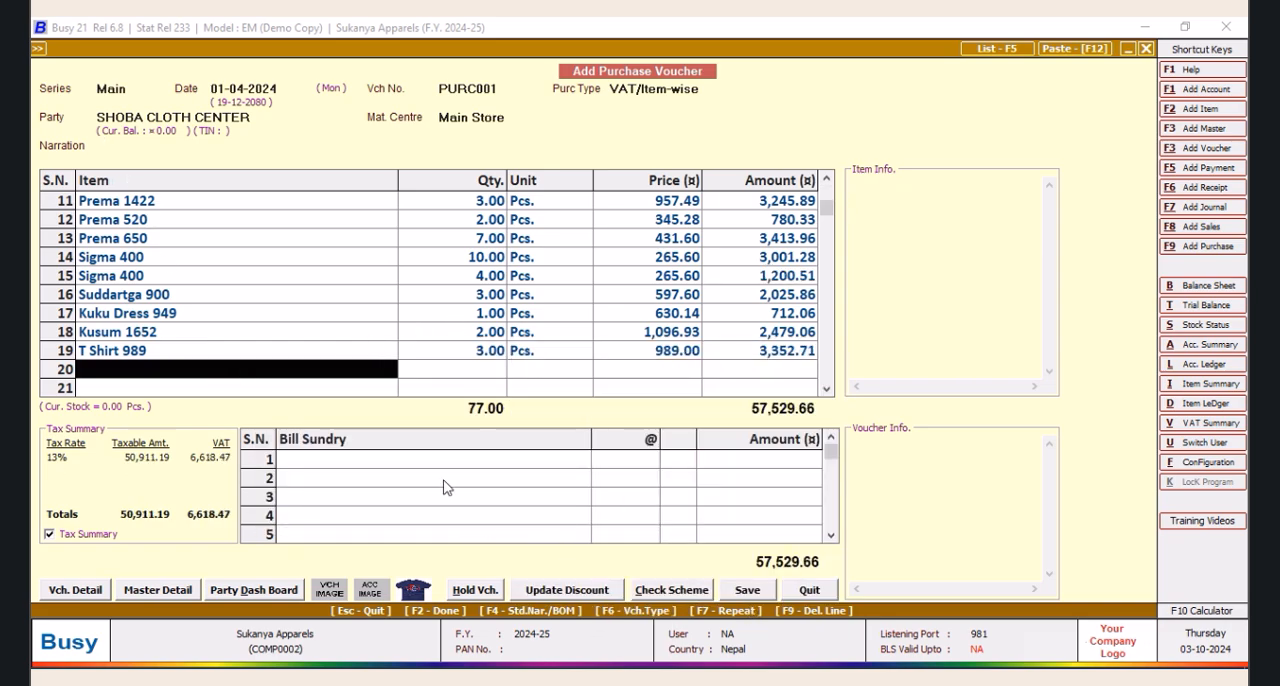
# Finish the item lines and add a Rounded Off (+) bill sundry of 0.34 to the voucher
pyautogui.press('Return')
pyautogui.write('r')
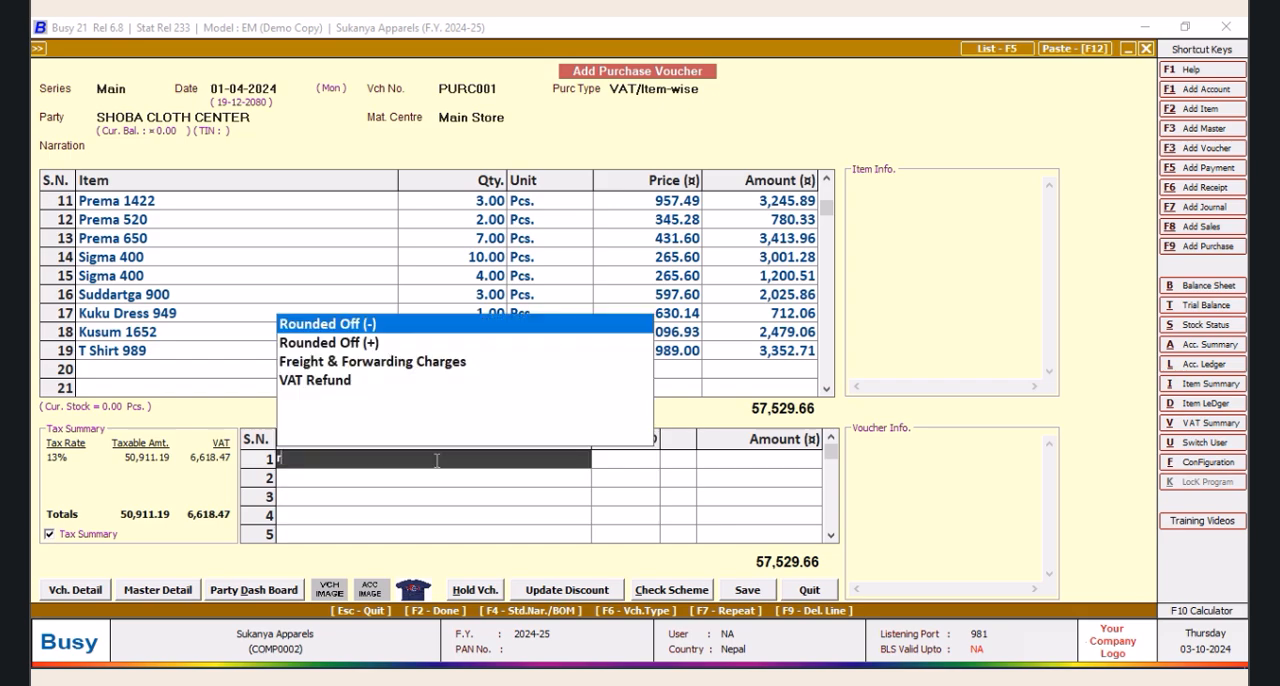
pyautogui.click(358, 344)
pyautogui.click(783, 462)
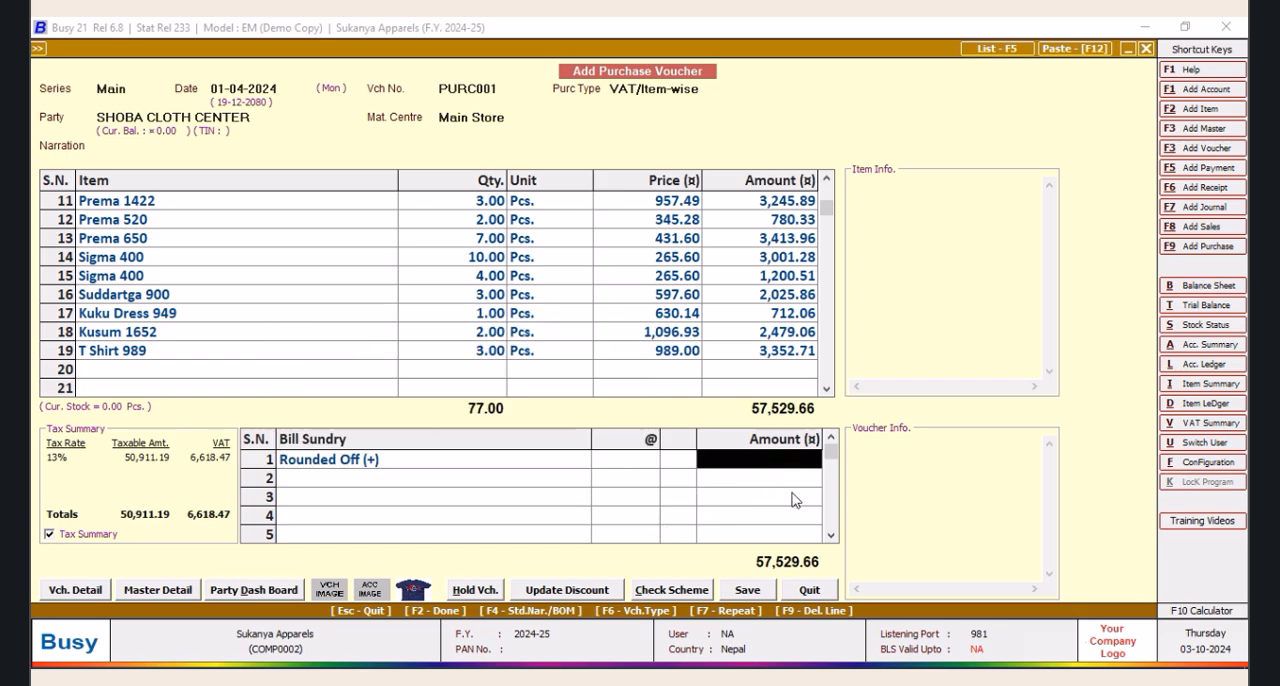
pyautogui.click(770, 459)
pyautogui.press('Return')
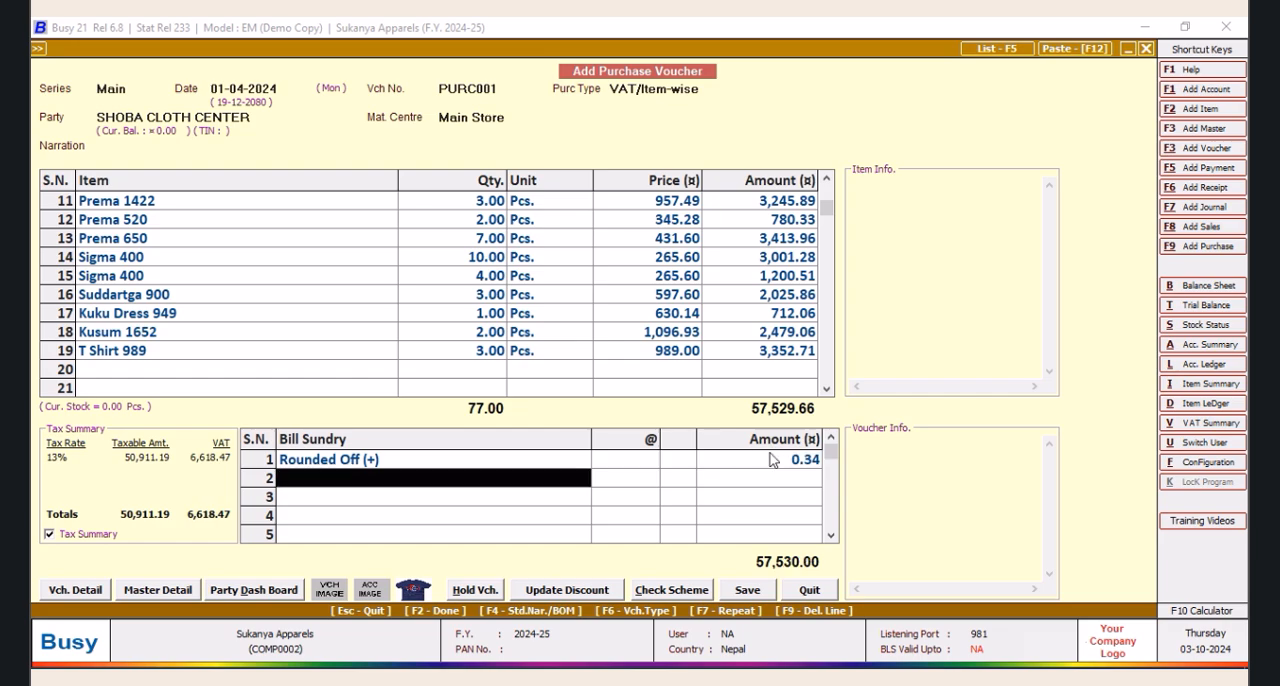
# Save the purchase voucher with bill number PURC001 dated 01-04-2024 in the VAT reporting details, and quit voucher entry
pyautogui.click(745, 590)
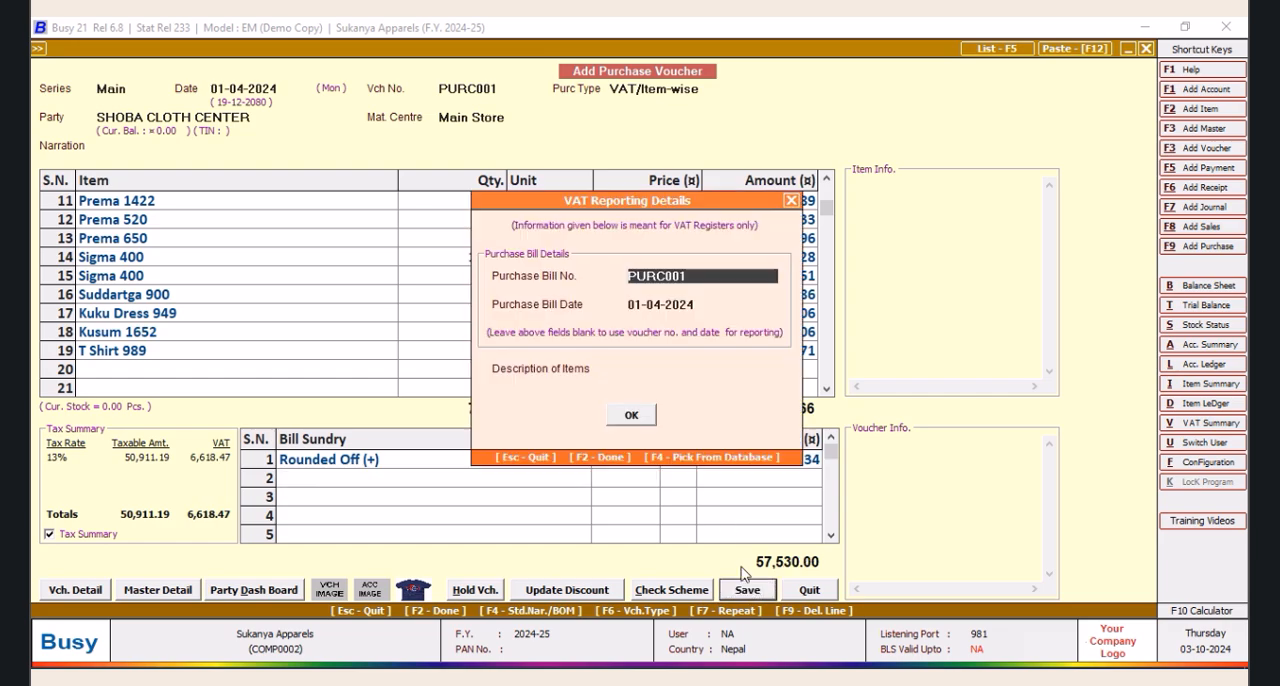
pyautogui.click(633, 422)
pyautogui.click(636, 490)
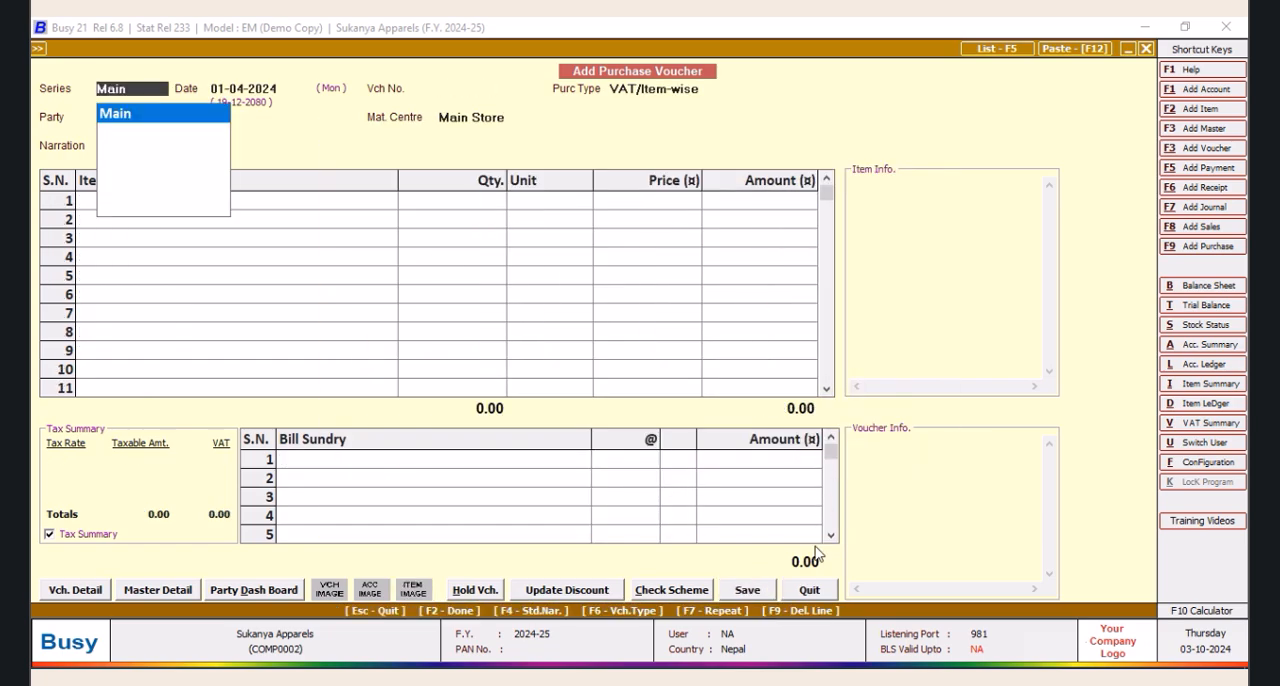
pyautogui.click(809, 592)
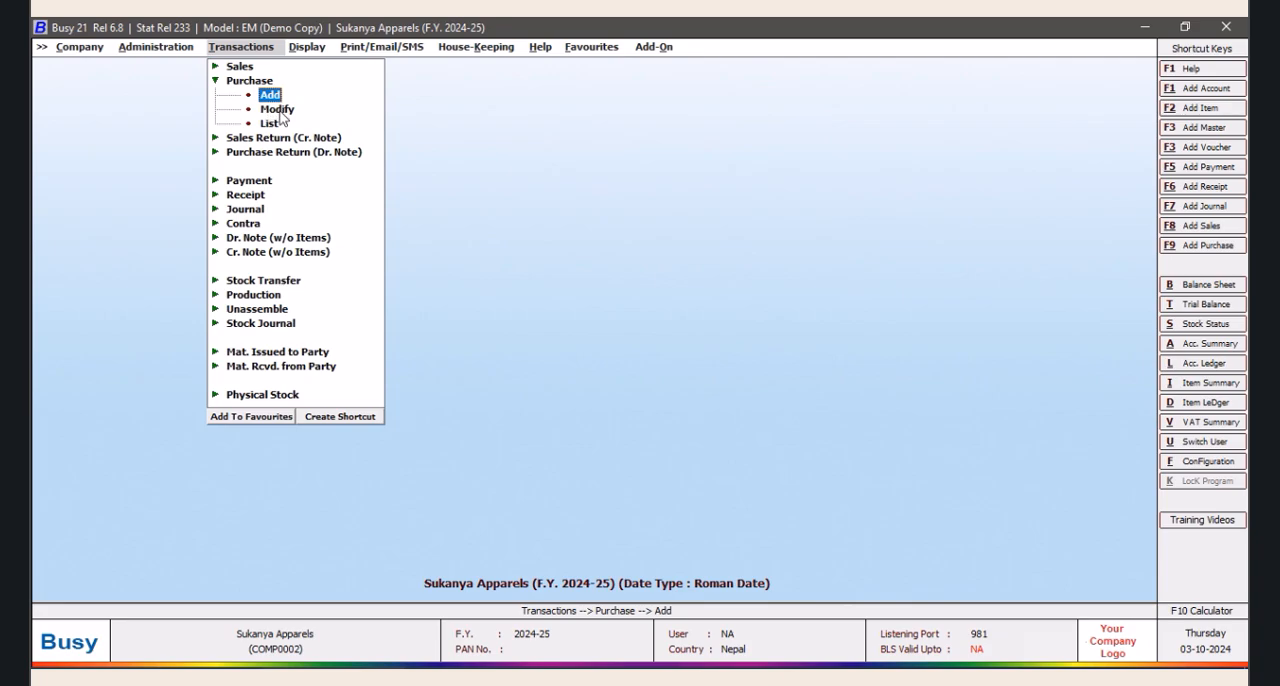
# Open the Main series purchase voucher PURC001 dated 01-04-2024 for modification
pyautogui.click(279, 112)
pyautogui.press('Return')
pyautogui.click(206, 208)
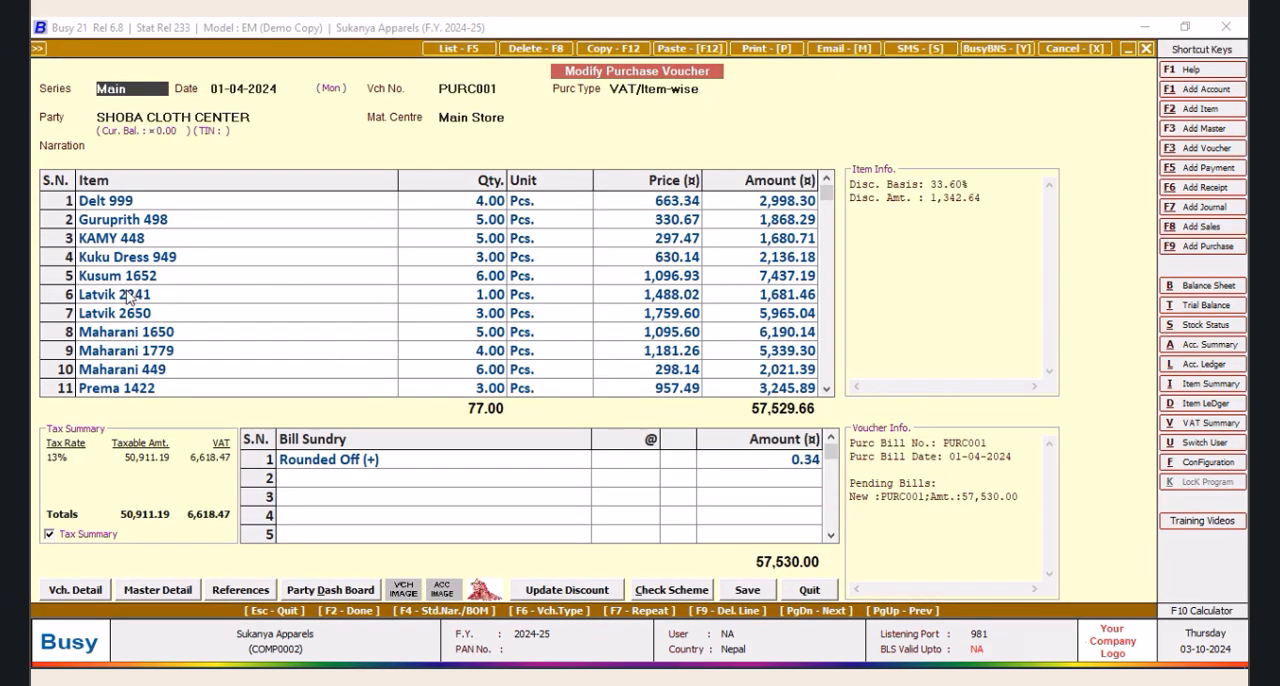
# View the full item image of Latvik 2241 from the sixth voucher line, and close it
pyautogui.click(127, 296)
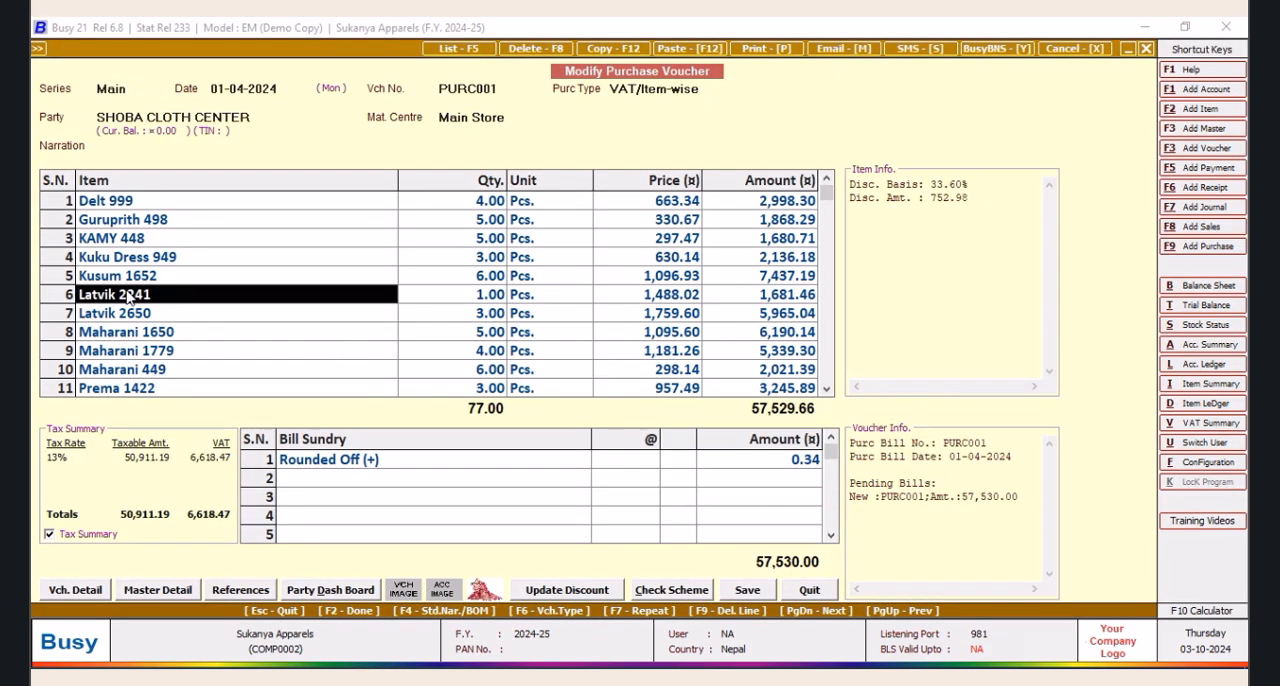
pyautogui.click(483, 594)
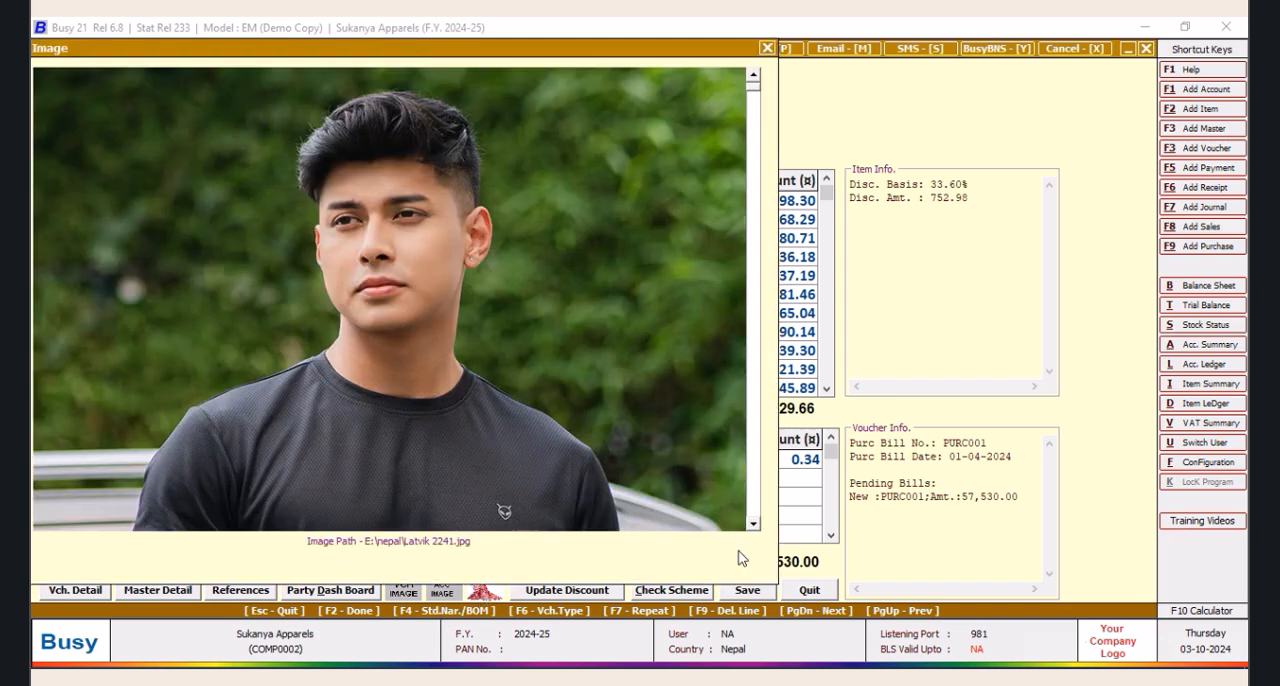
pyautogui.click(753, 524)
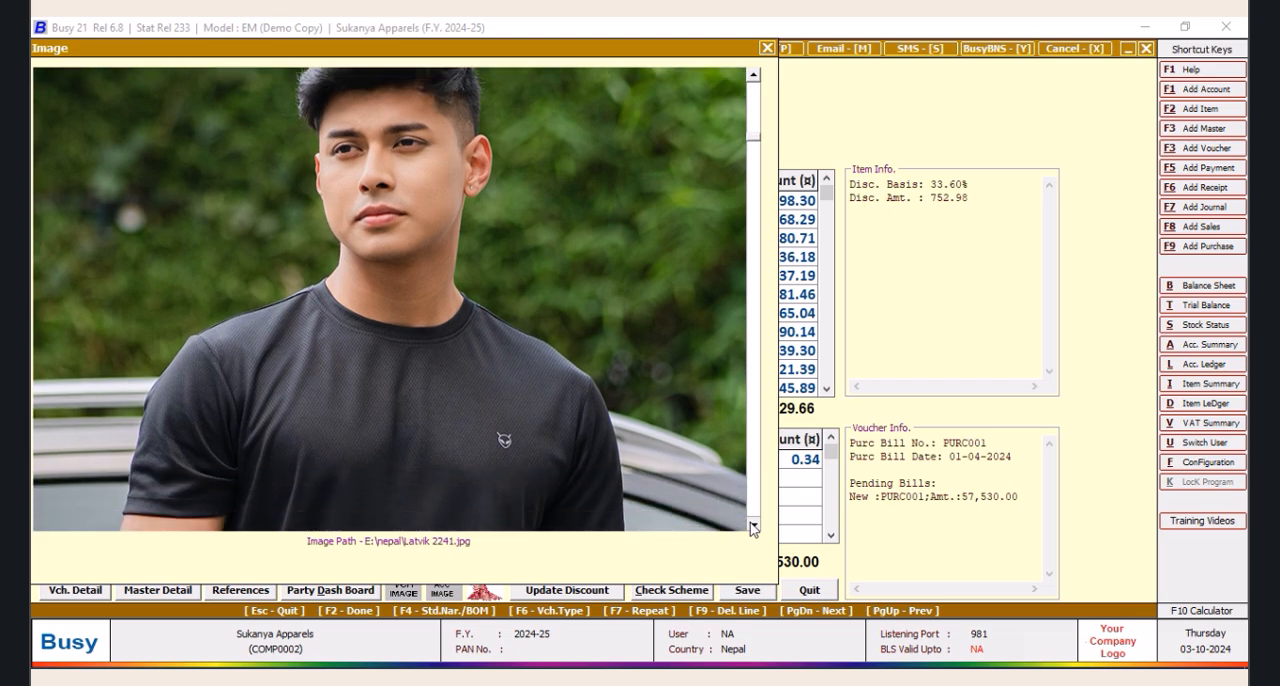
pyautogui.click(753, 525)
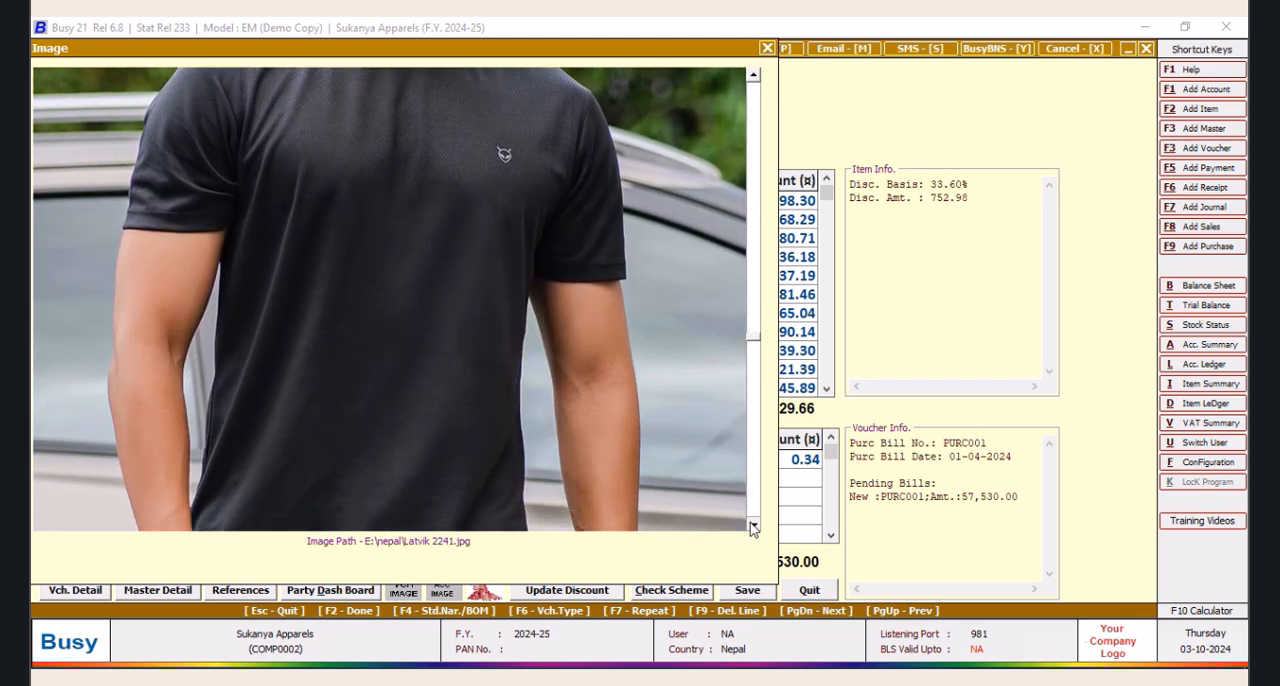
pyautogui.click(753, 525)
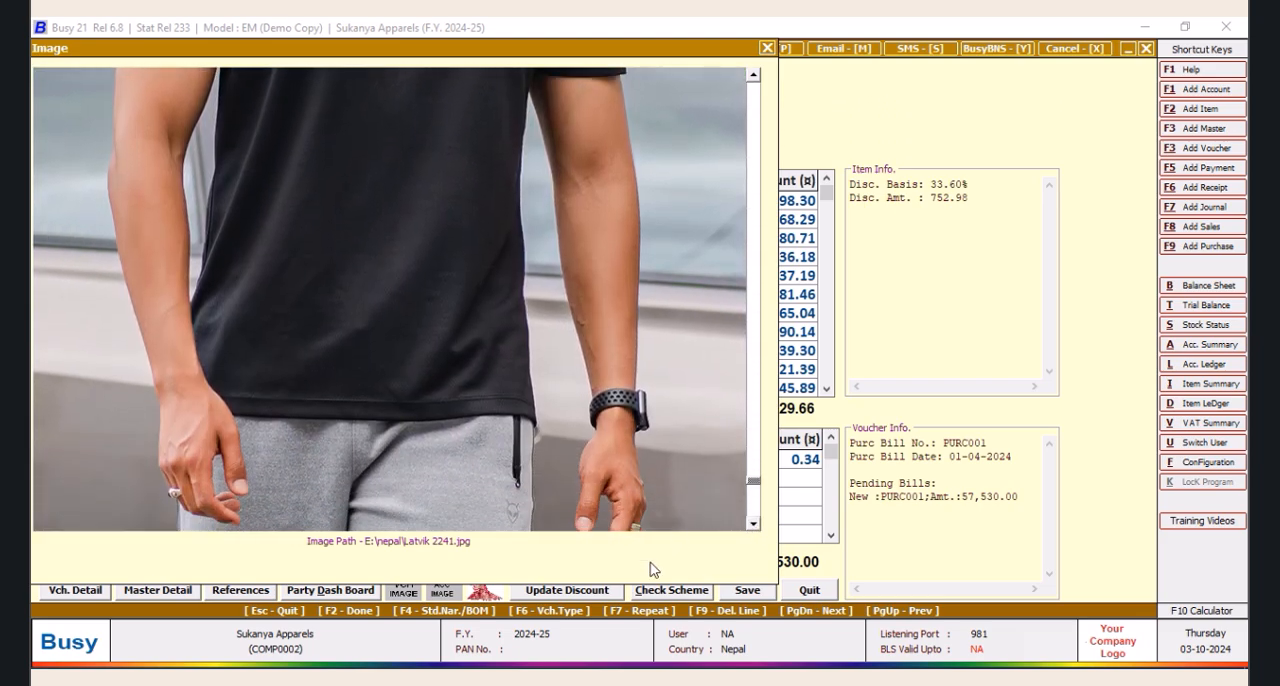
pyautogui.click(767, 47)
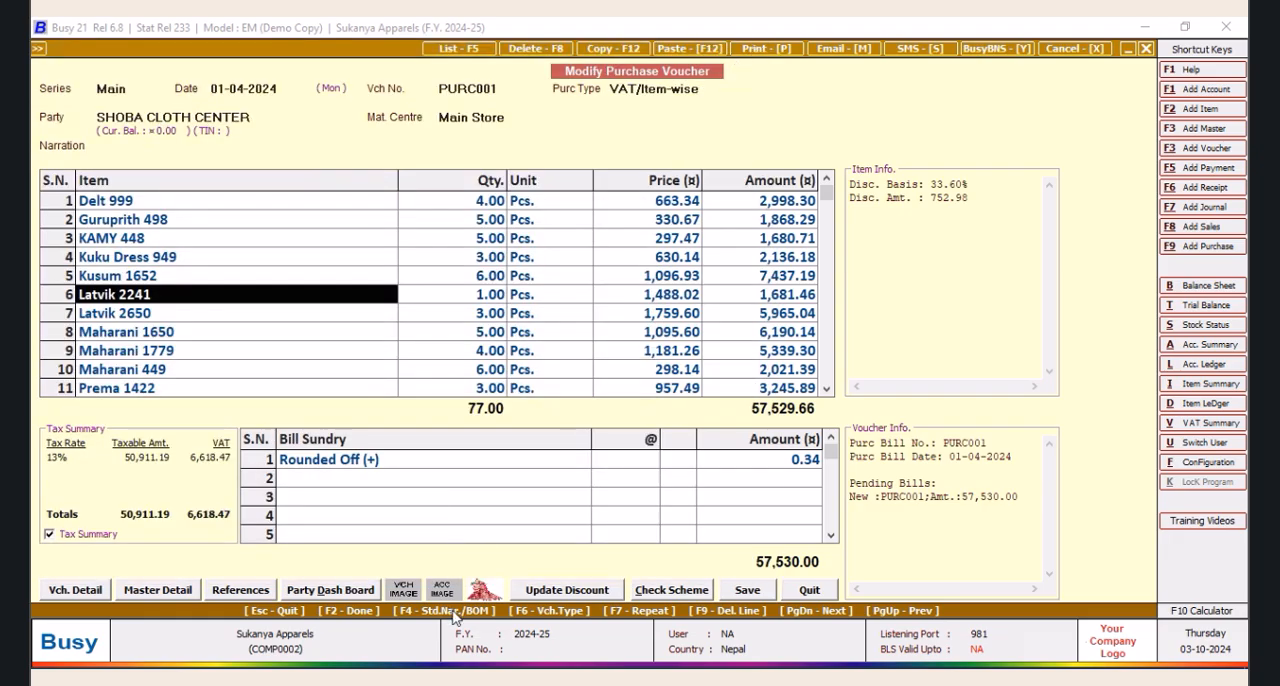
# Change the item on the eighth voucher line to Maharani 449
pyautogui.click(133, 316)
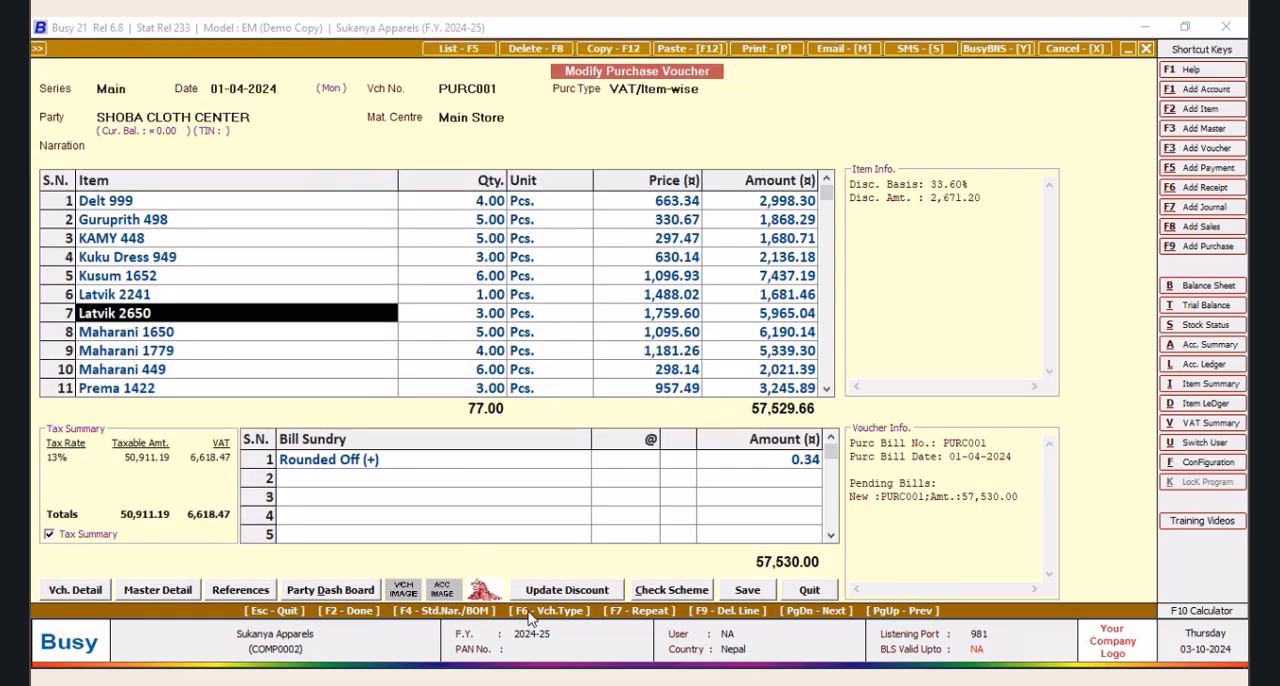
pyautogui.doubleClick(140, 331)
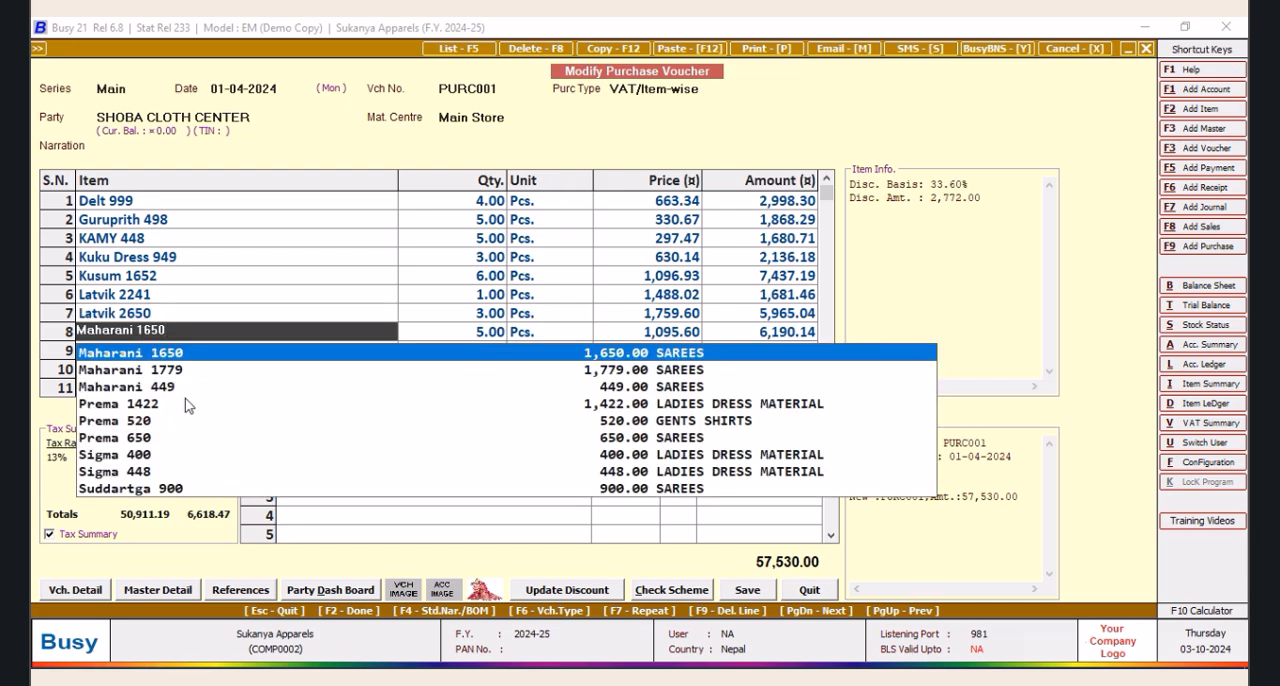
pyautogui.click(160, 387)
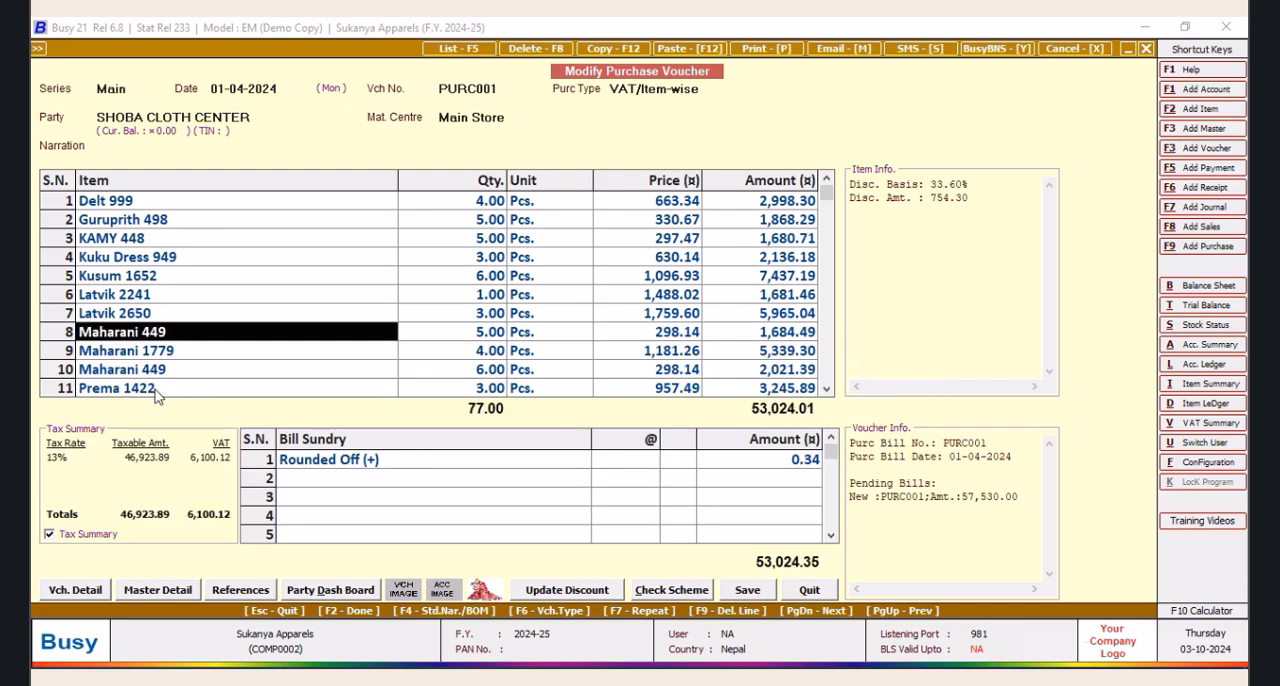
# Quit the purchase voucher without saving, reopen PURC001 dated 01-04-2024 for modification, and quit it again
pyautogui.click(808, 590)
pyautogui.click(227, 128)
pyautogui.click(196, 207)
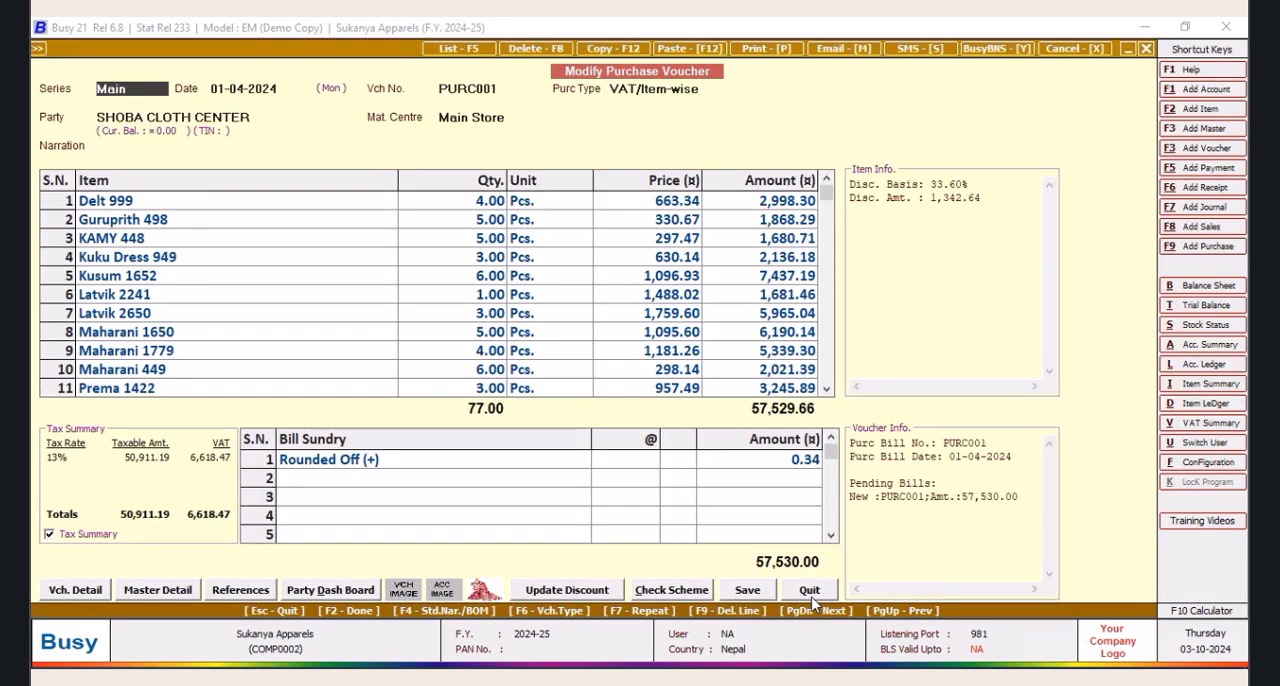
pyautogui.click(809, 590)
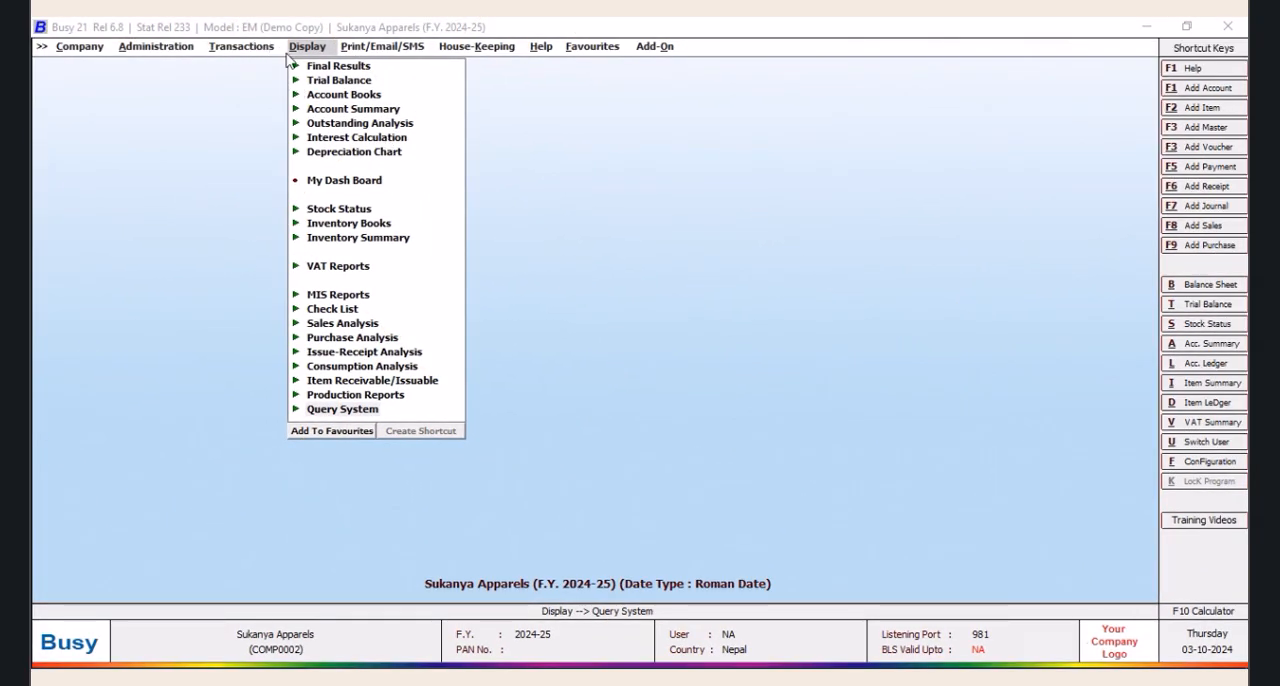
# Create a shortcut for SQL Query in the Query System with the combination Shift + Ctrl + F2
pyautogui.click(324, 410)
pyautogui.click(360, 524)
pyautogui.click(503, 561)
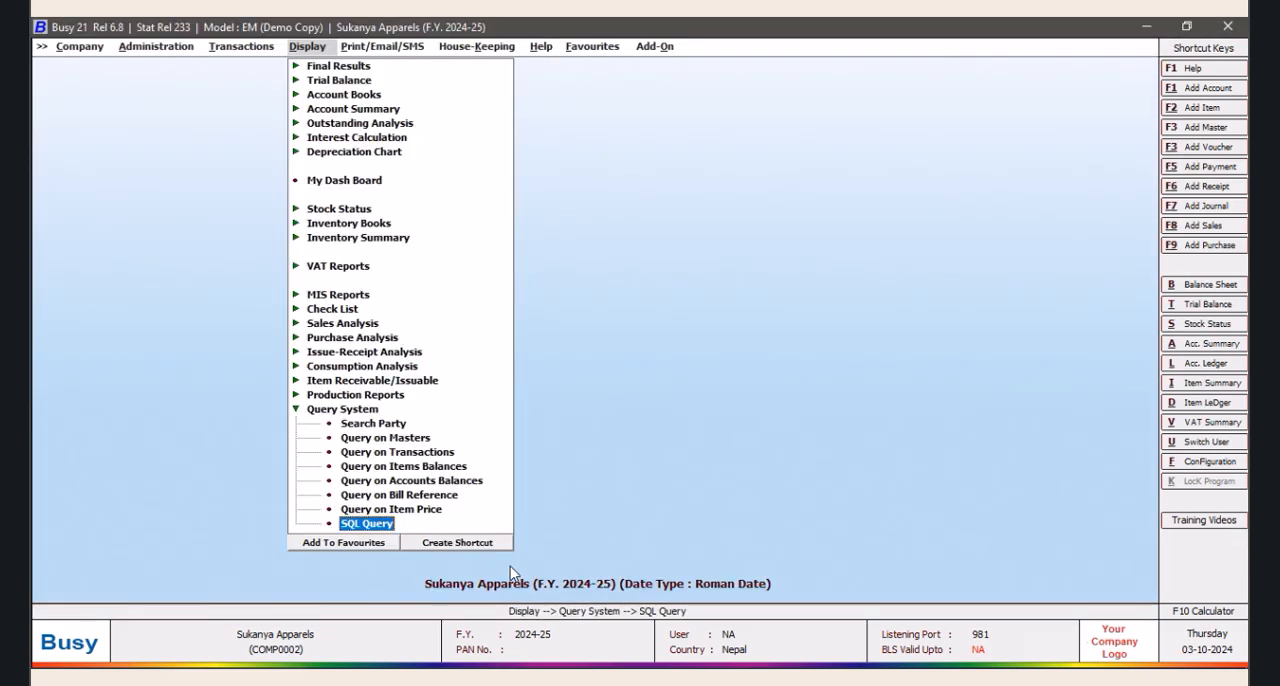
pyautogui.click(448, 545)
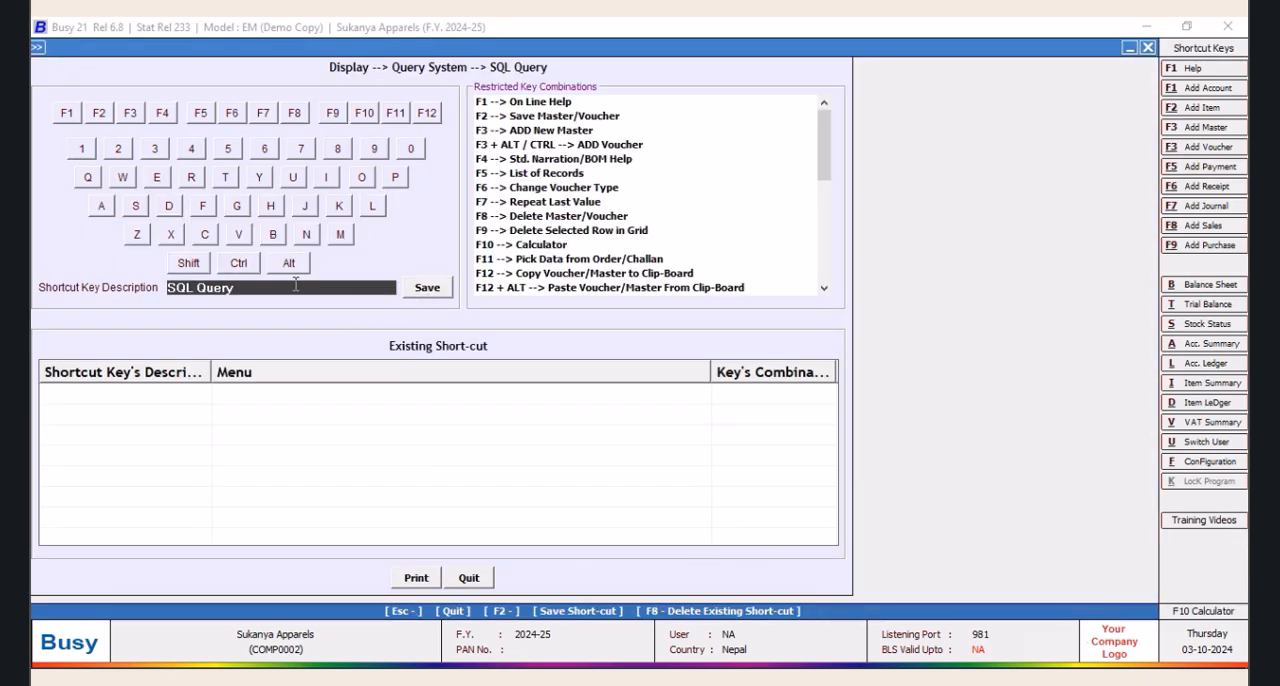
pyautogui.click(188, 264)
pyautogui.click(238, 263)
pyautogui.click(100, 113)
pyautogui.click(427, 287)
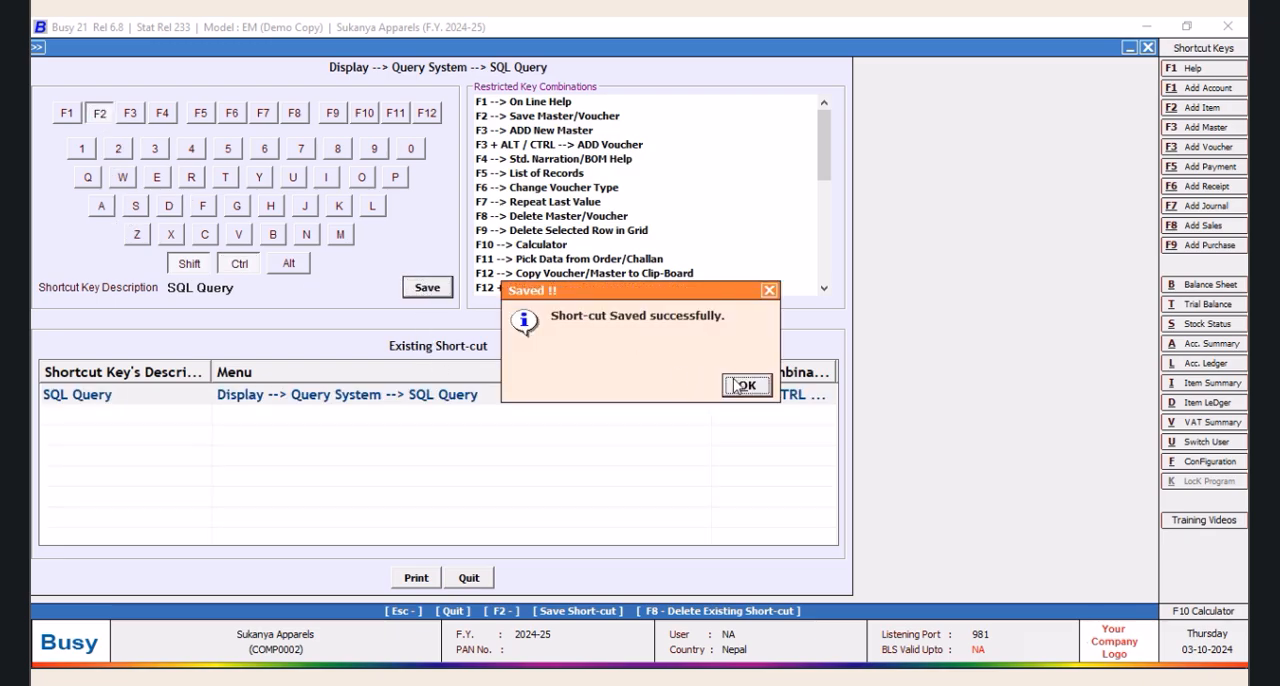
pyautogui.click(747, 386)
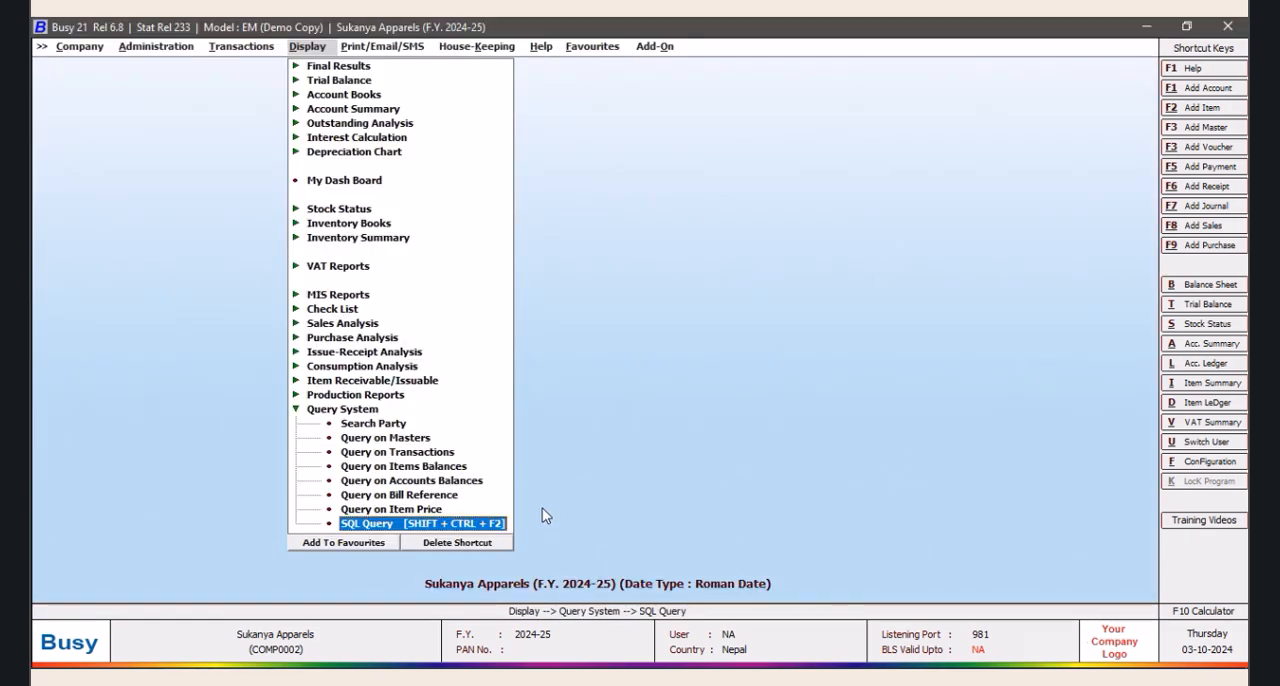
# Add a bar-code label format named ONE for item bar-code printing, and quit bar-code printing
pyautogui.click(664, 47)
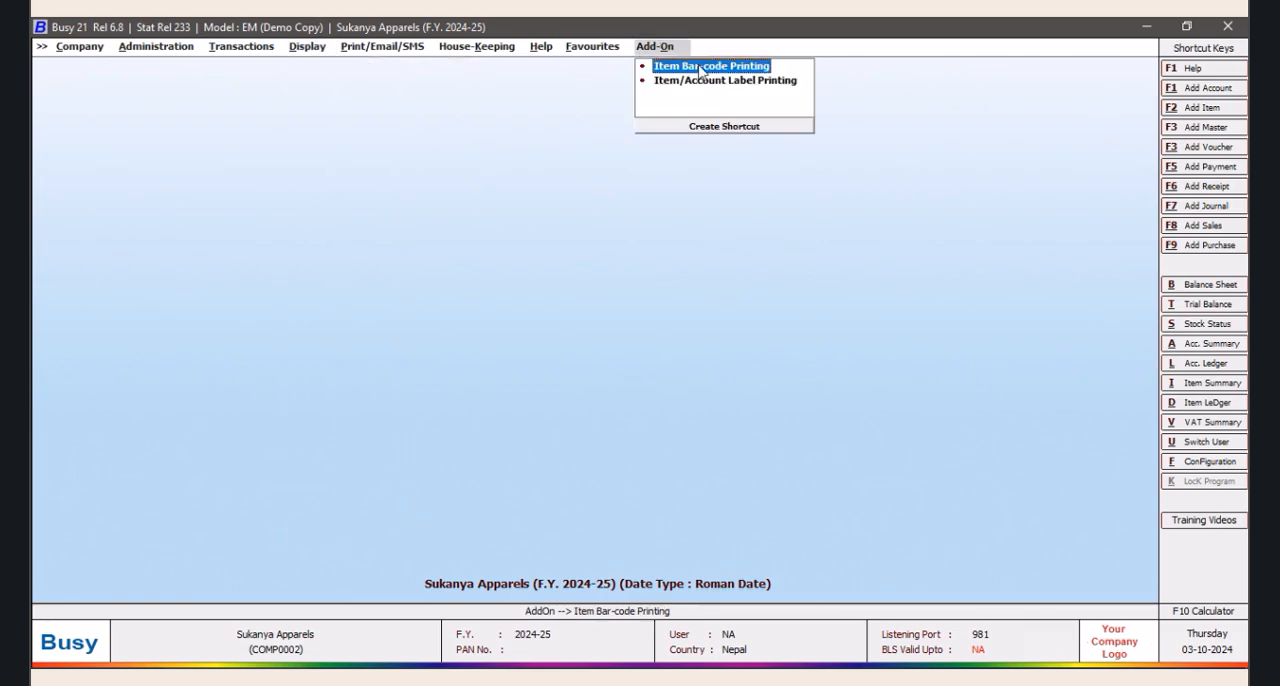
pyautogui.click(703, 67)
pyautogui.click(747, 386)
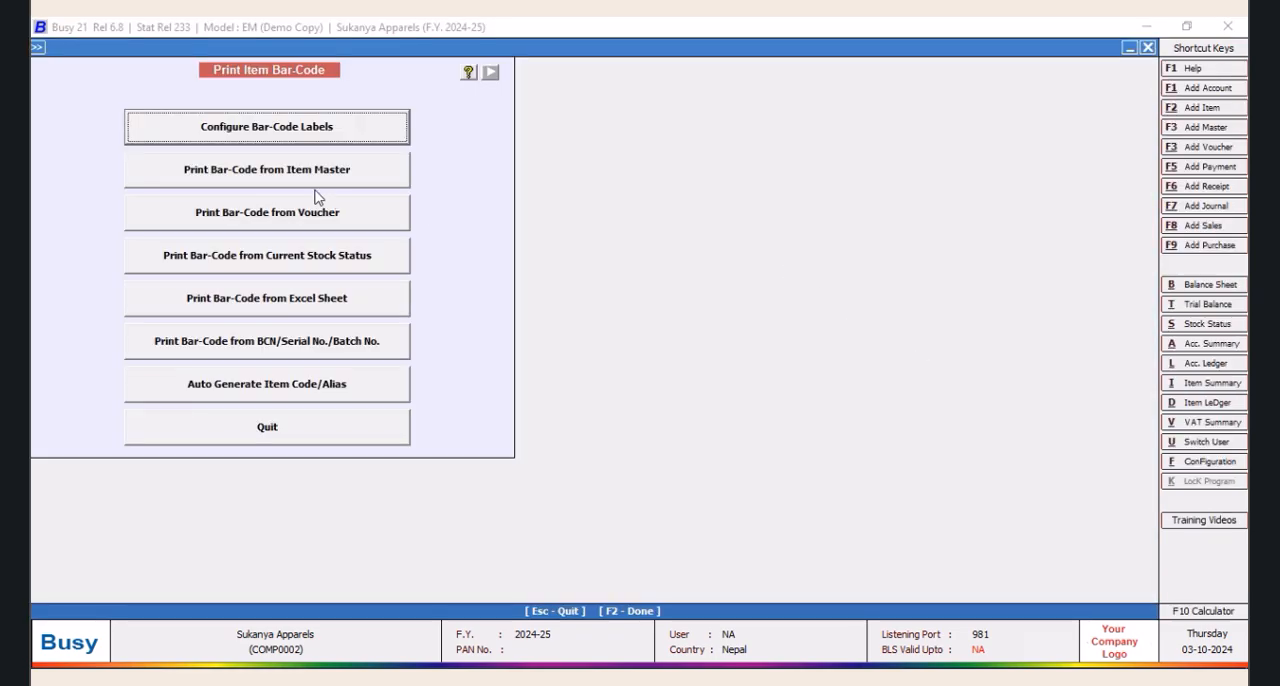
pyautogui.click(285, 136)
pyautogui.click(309, 131)
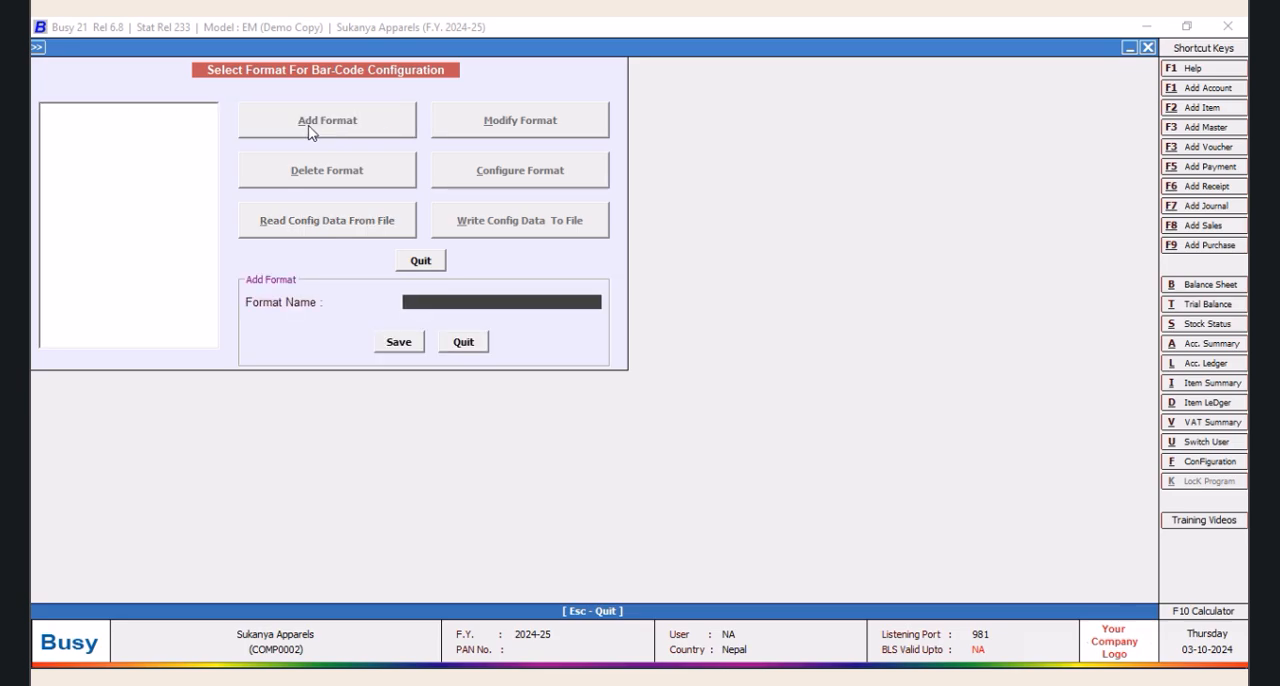
pyautogui.write('ONE')
pyautogui.click(407, 345)
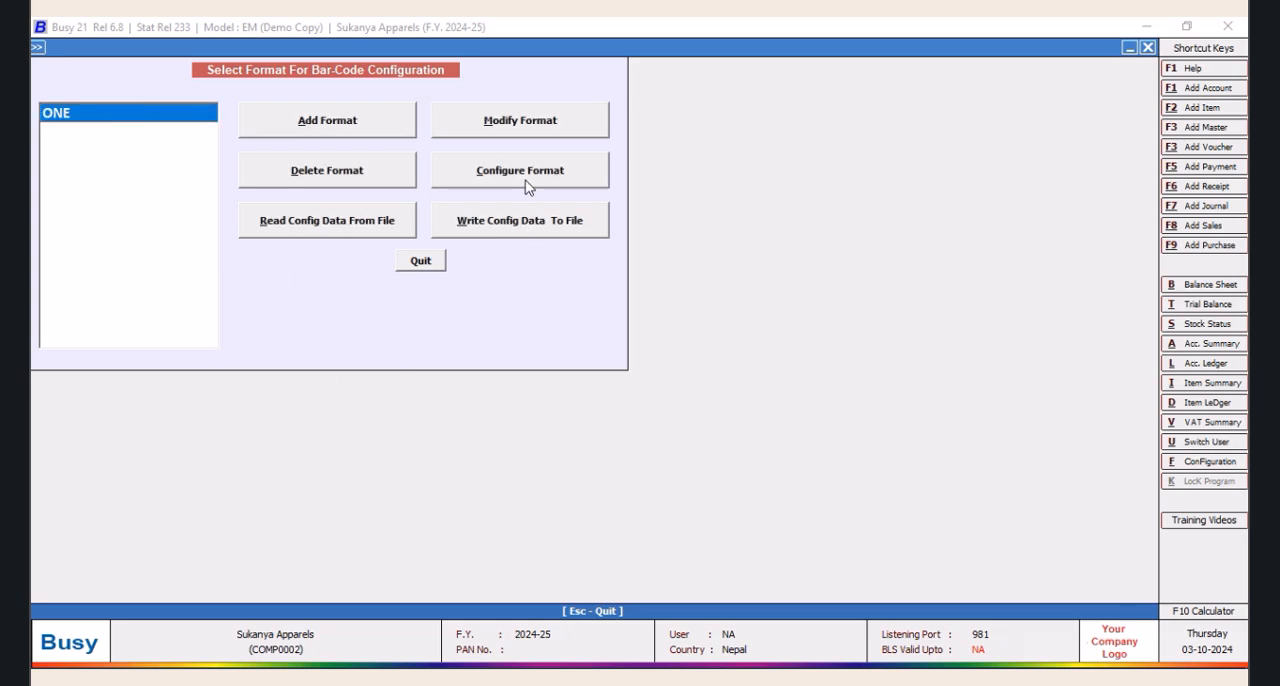
pyautogui.click(428, 261)
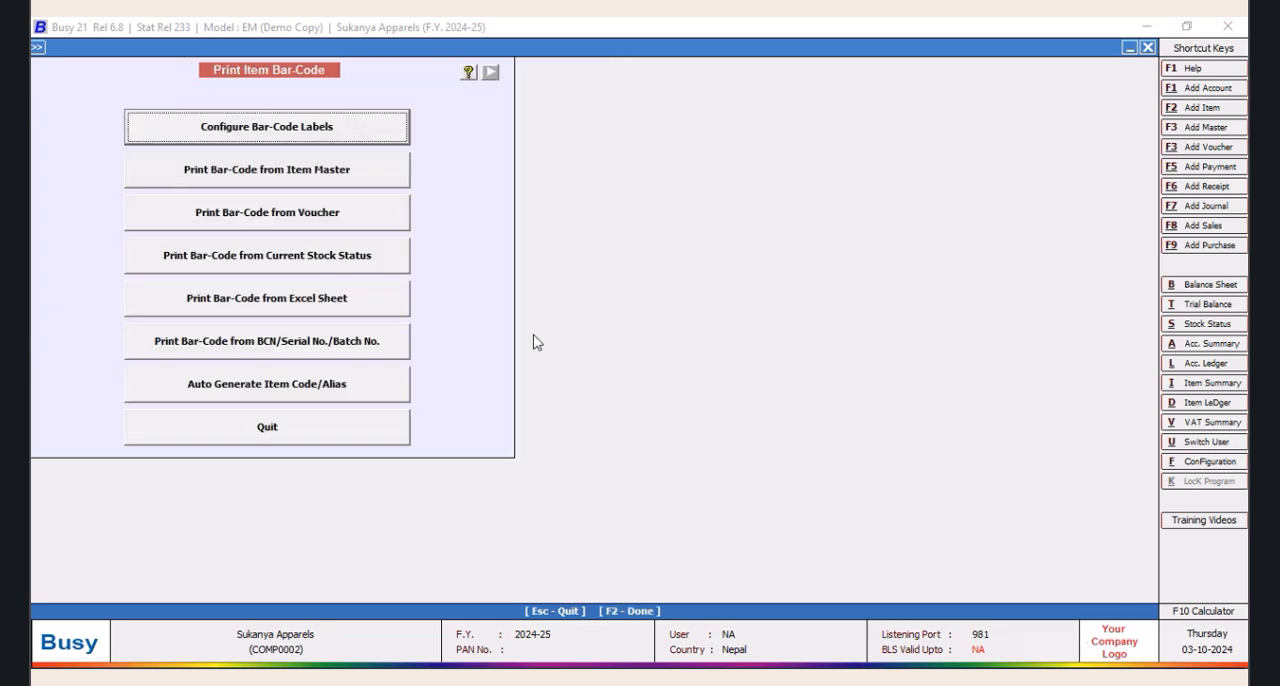
pyautogui.click(288, 432)
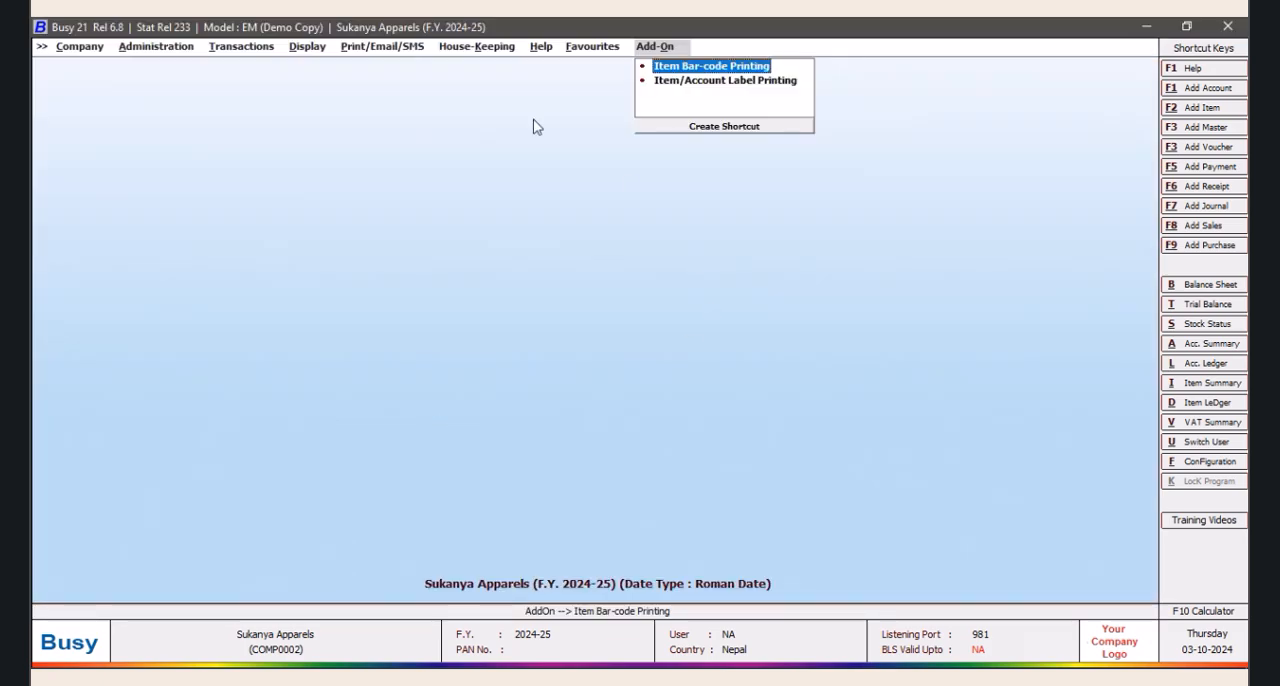
# Open the SQL Query Executor with its new shortcut and add a Direct SQL query named MAX
pyautogui.click(316, 50)
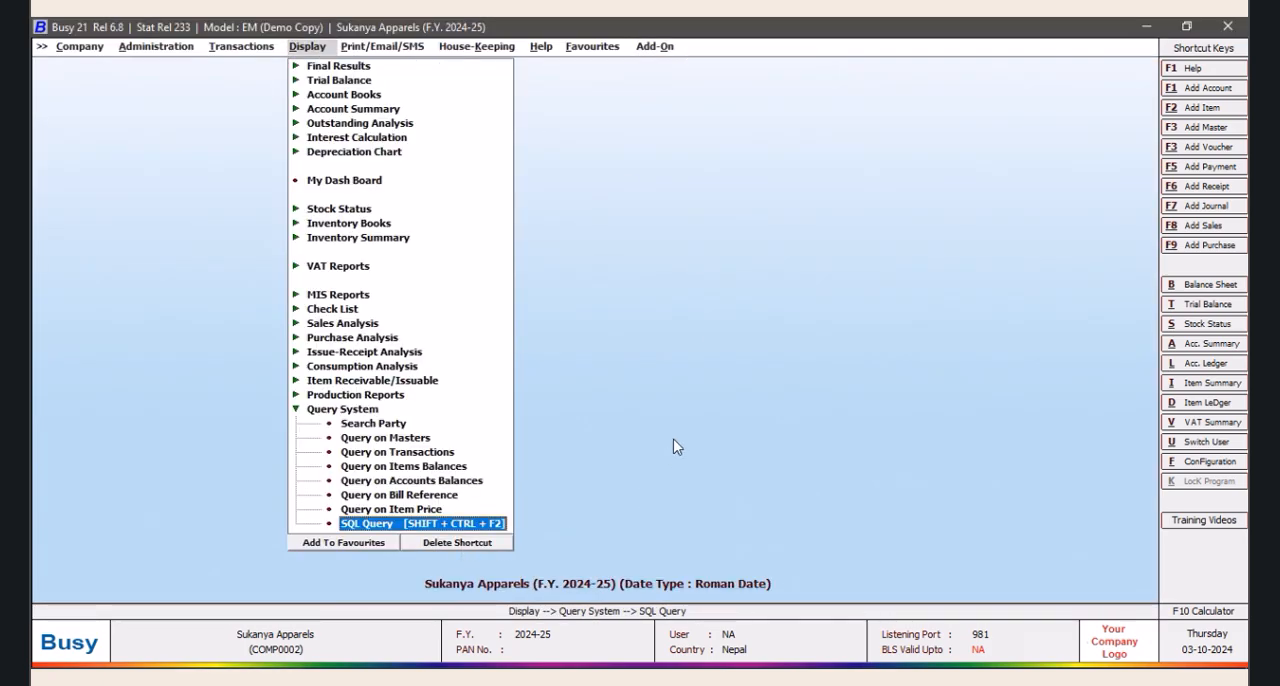
pyautogui.hotkey('ctrl', 'shift', 'F2')
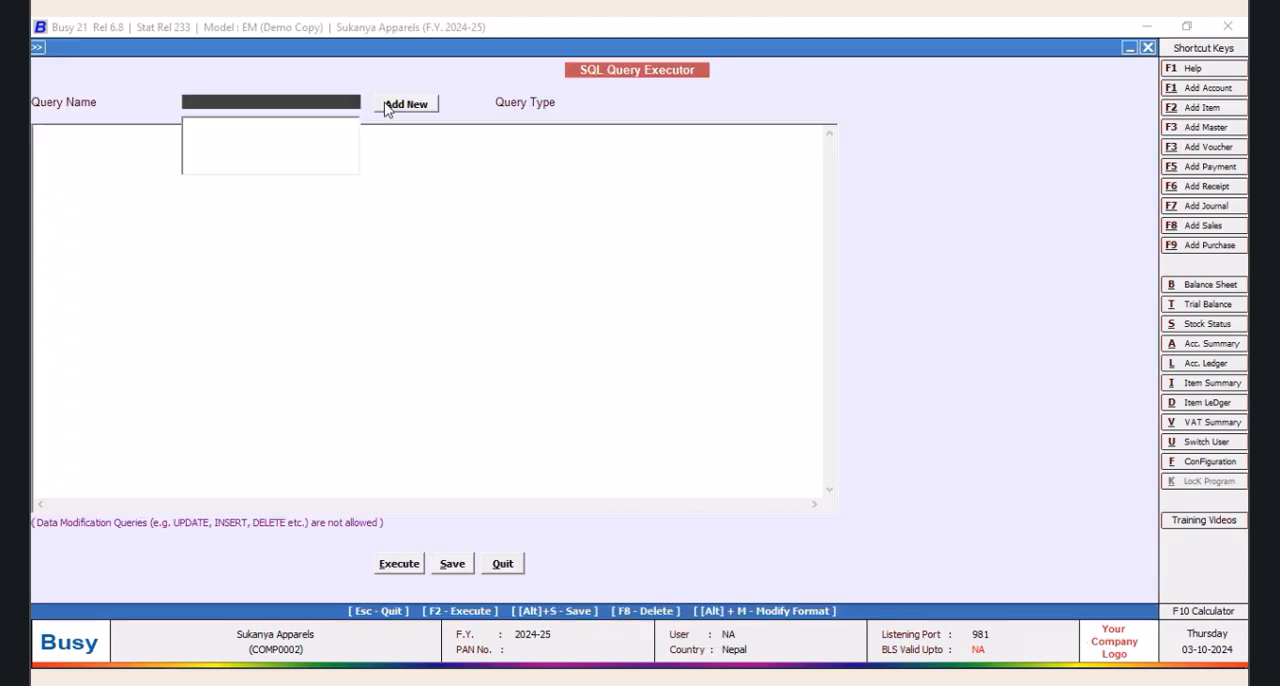
pyautogui.click(390, 106)
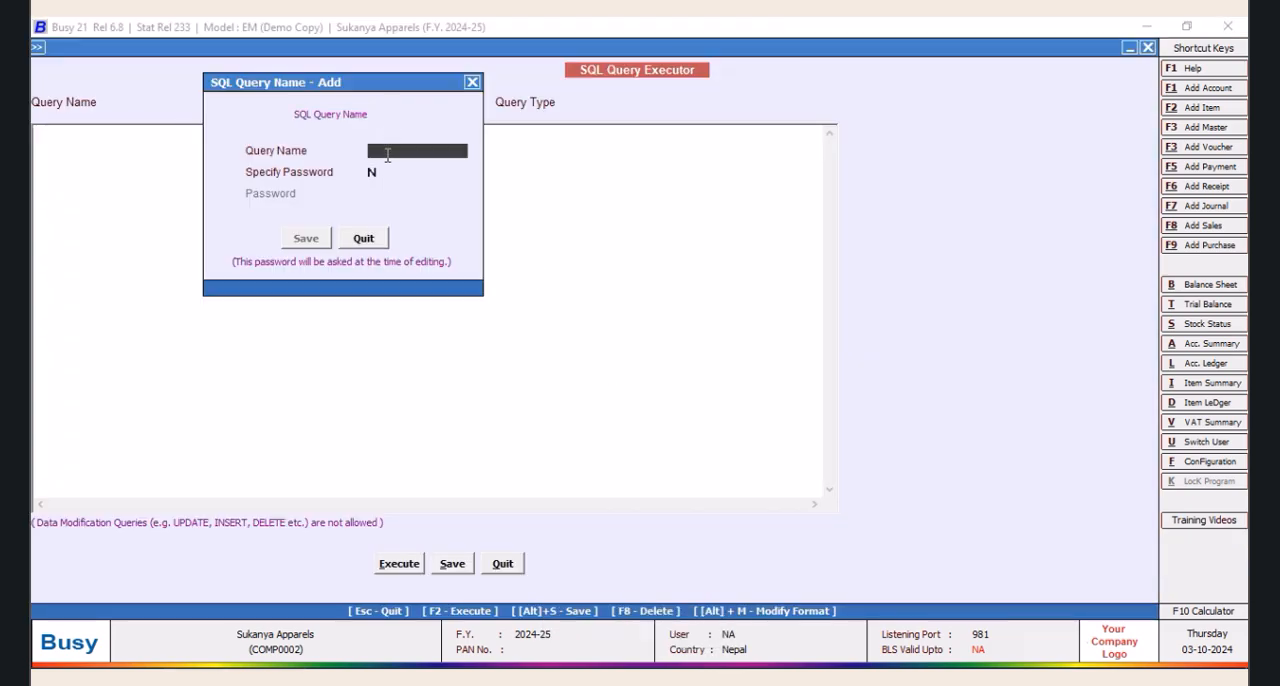
pyautogui.write('MAX')
pyautogui.click(310, 240)
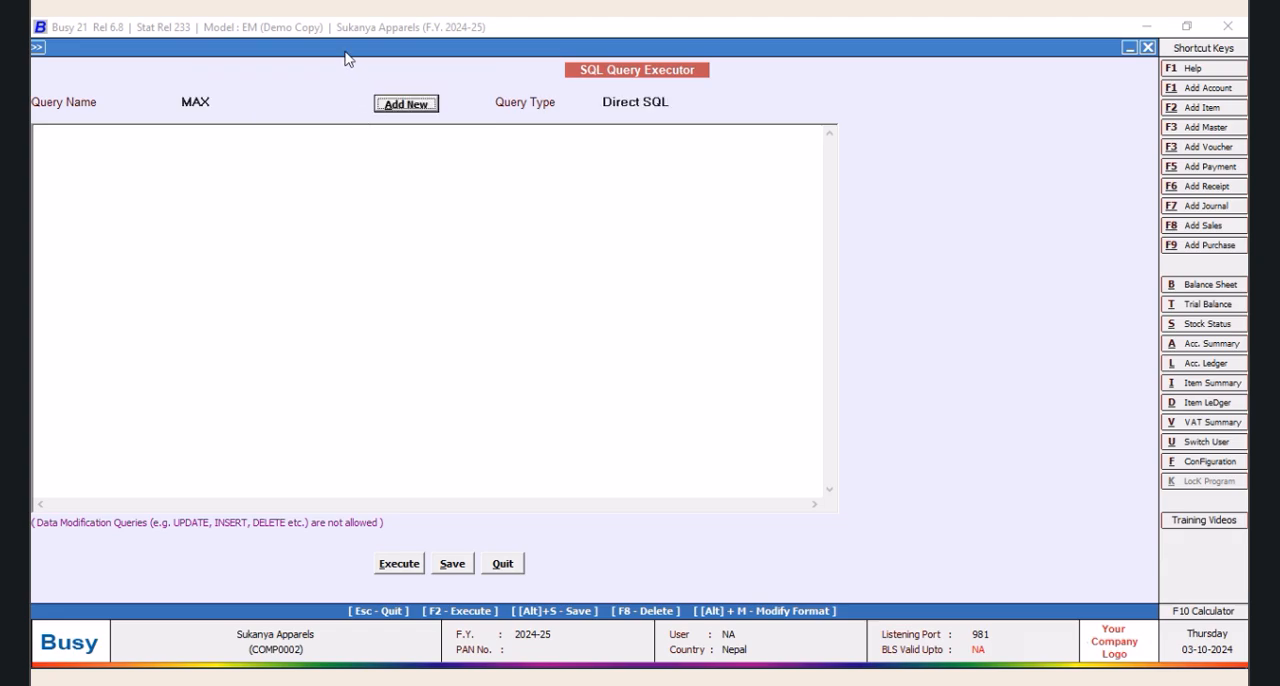
# Write the first lines of the MAX query: Select Tran2.D6 from Tran2
pyautogui.click(155, 133)
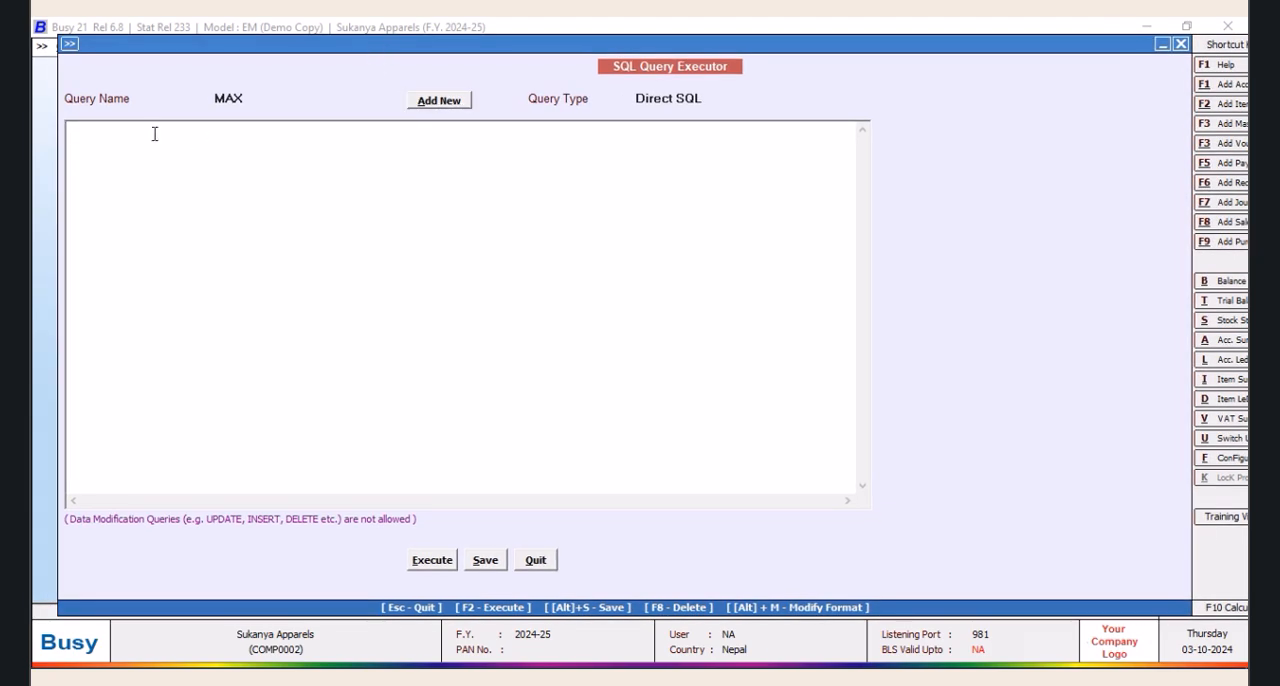
pyautogui.write('Select Tran2.D6 from ran')
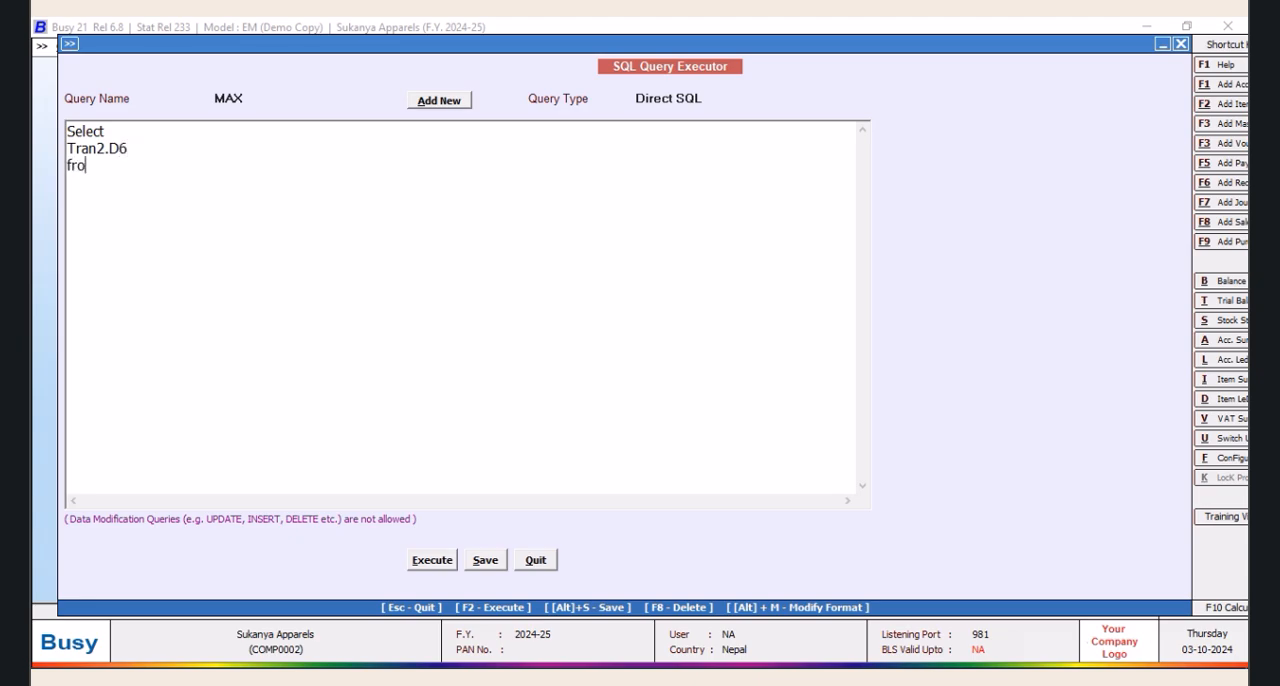
pyautogui.press('BackSpace')
pyautogui.press('BackSpace')
pyautogui.press('BackSpace')
pyautogui.write('Tran2')
pyautogui.press('BackSpace')
# Add the filter line Where Tran2.VchType=2 and Tran2.RecType=2 to the query
pyautogui.write('Where Tran')
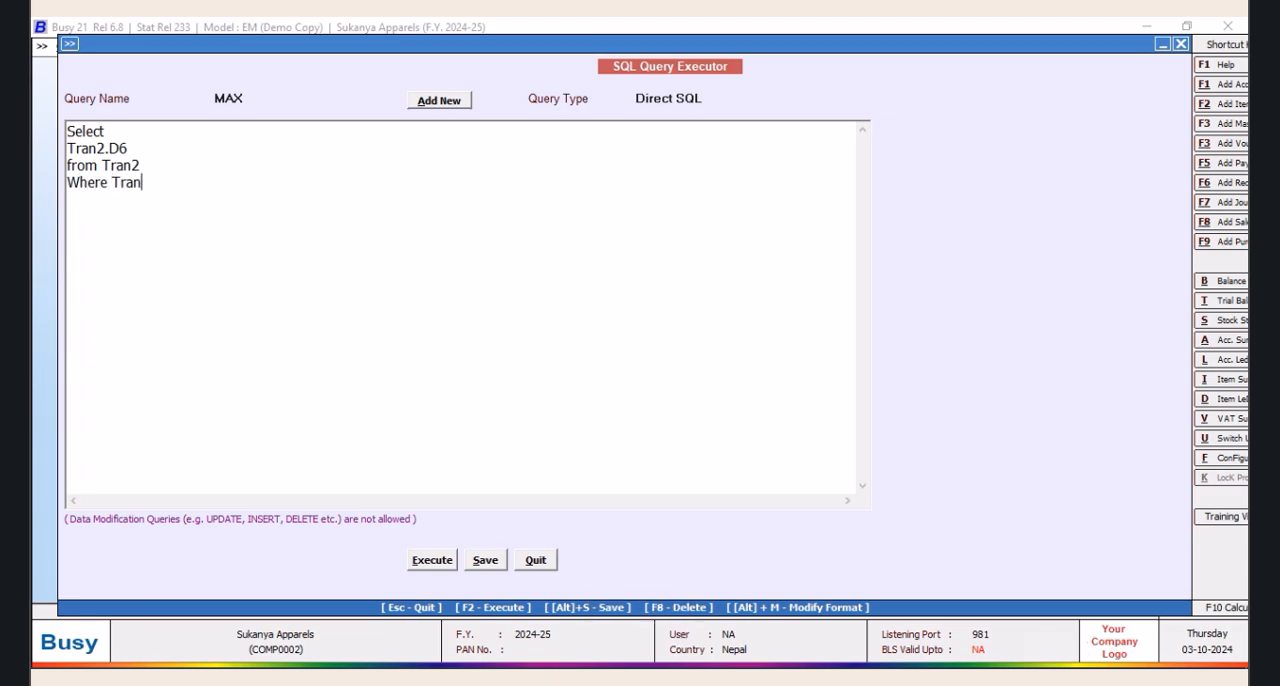
pyautogui.write('2.VchType=2 and TRr')
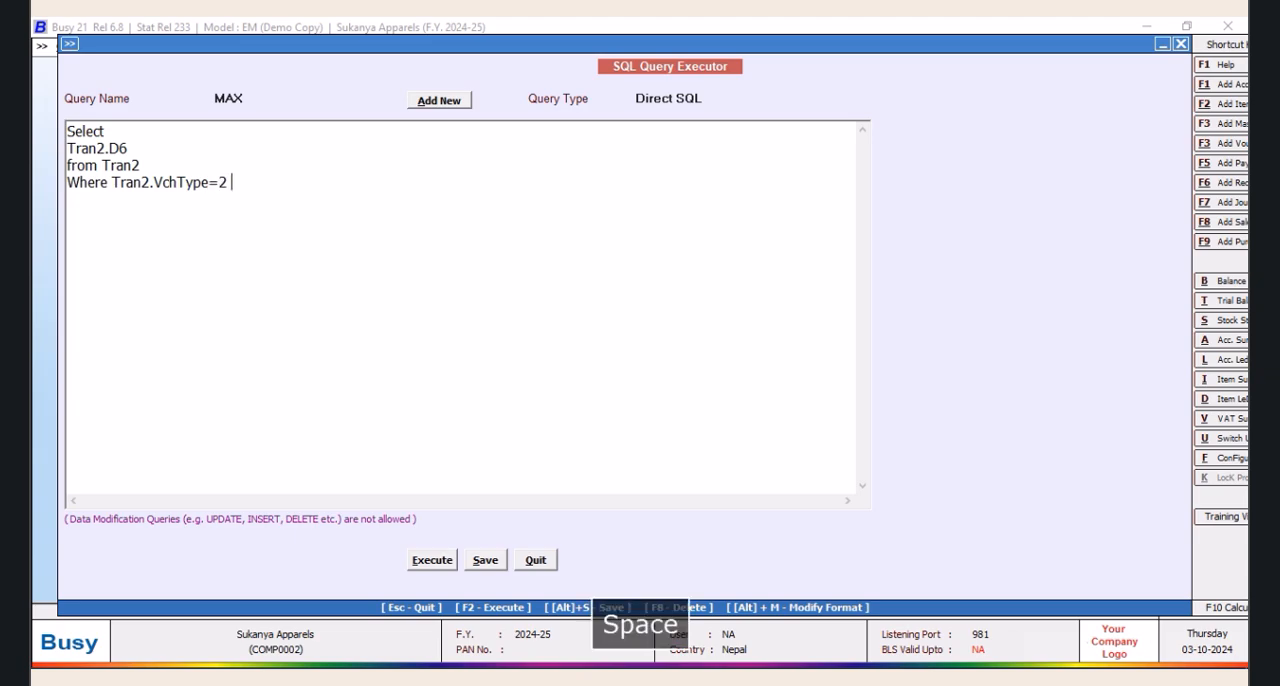
pyautogui.press('BackSpace')
pyautogui.press('BackSpace')
pyautogui.write('ran')
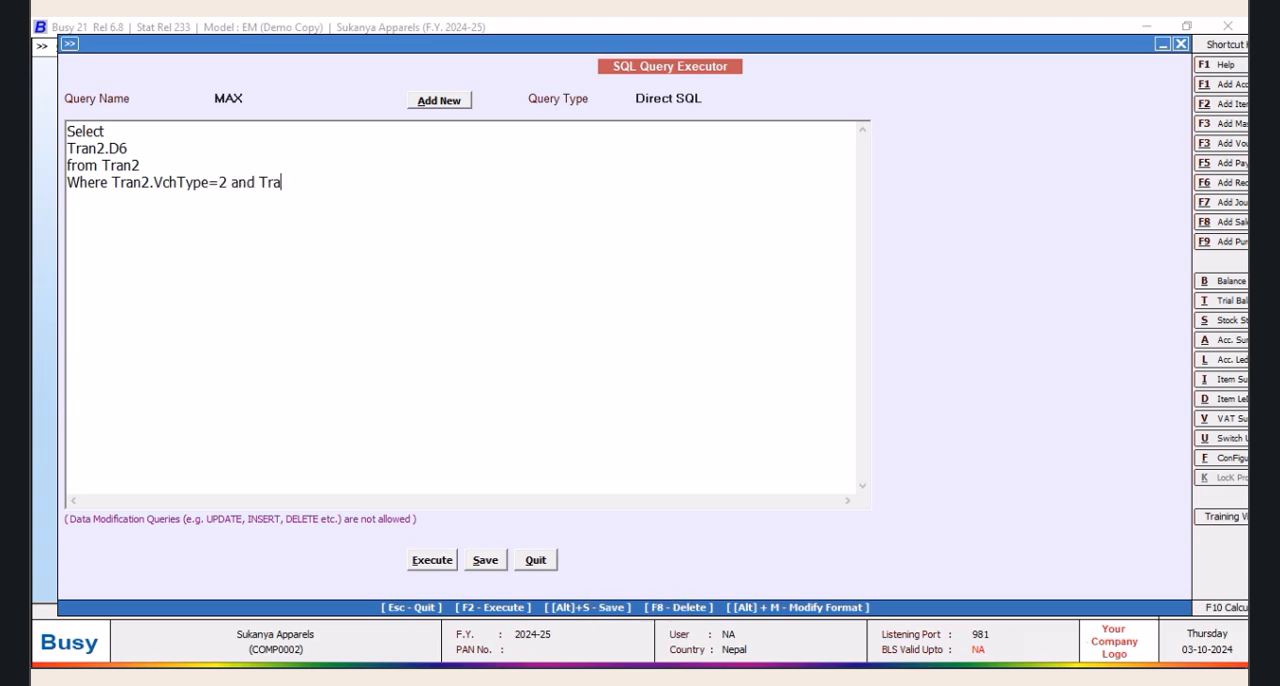
pyautogui.write('2.RecType=2')
# Execute the MAX query to view the purchase prices, and close the results
pyautogui.click(430, 566)
pyautogui.click(758, 386)
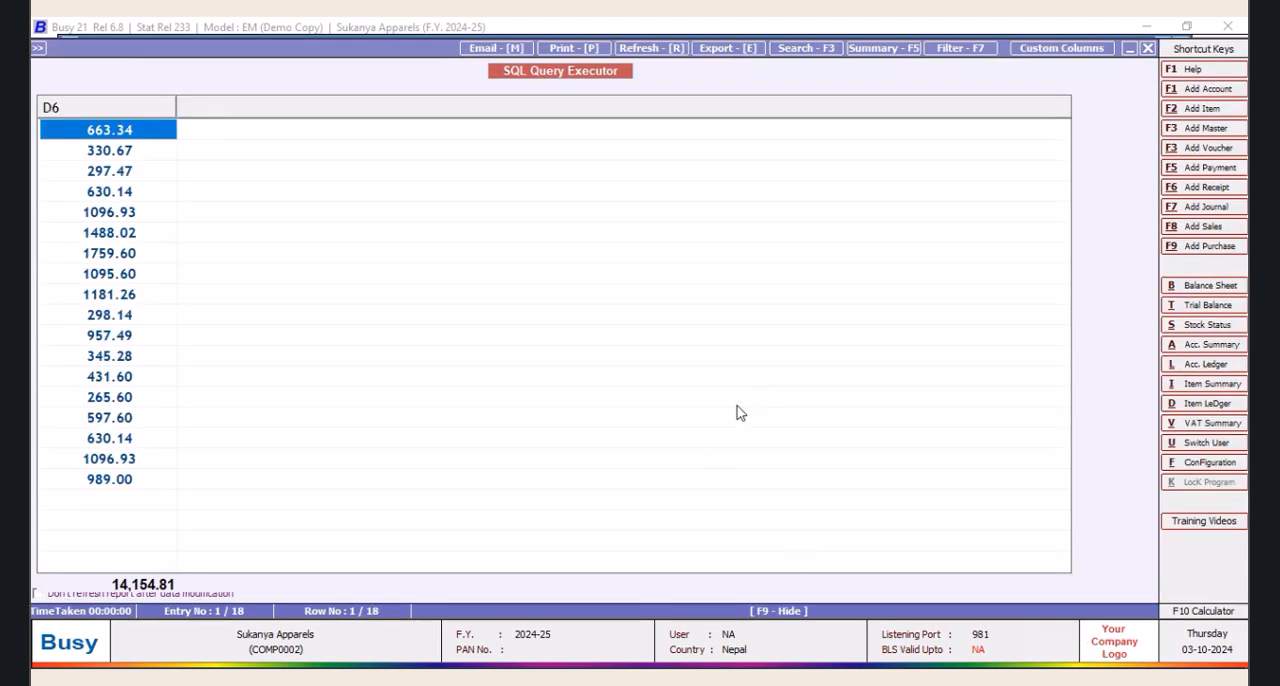
pyautogui.click(1148, 48)
# Insert a comma after Tran2.D6 and several blank lines above the from line of the query
pyautogui.click(143, 148)
pyautogui.press('Return')
pyautogui.press('Return')
pyautogui.press('Return')
pyautogui.press('Return')
pyautogui.press('Return')
pyautogui.press('Return')
pyautogui.press('Return')
pyautogui.press('Return')
pyautogui.press('Return')
pyautogui.press('Return')
pyautogui.press('Return')
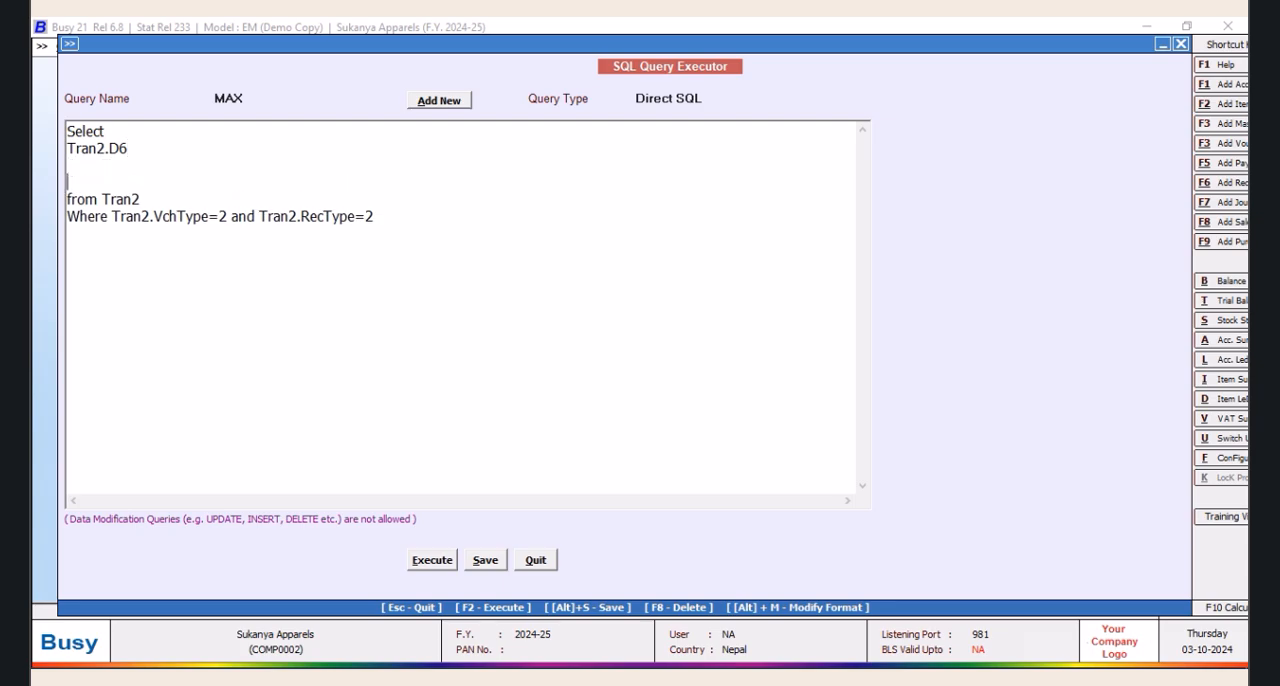
pyautogui.press('Return')
pyautogui.press('Return')
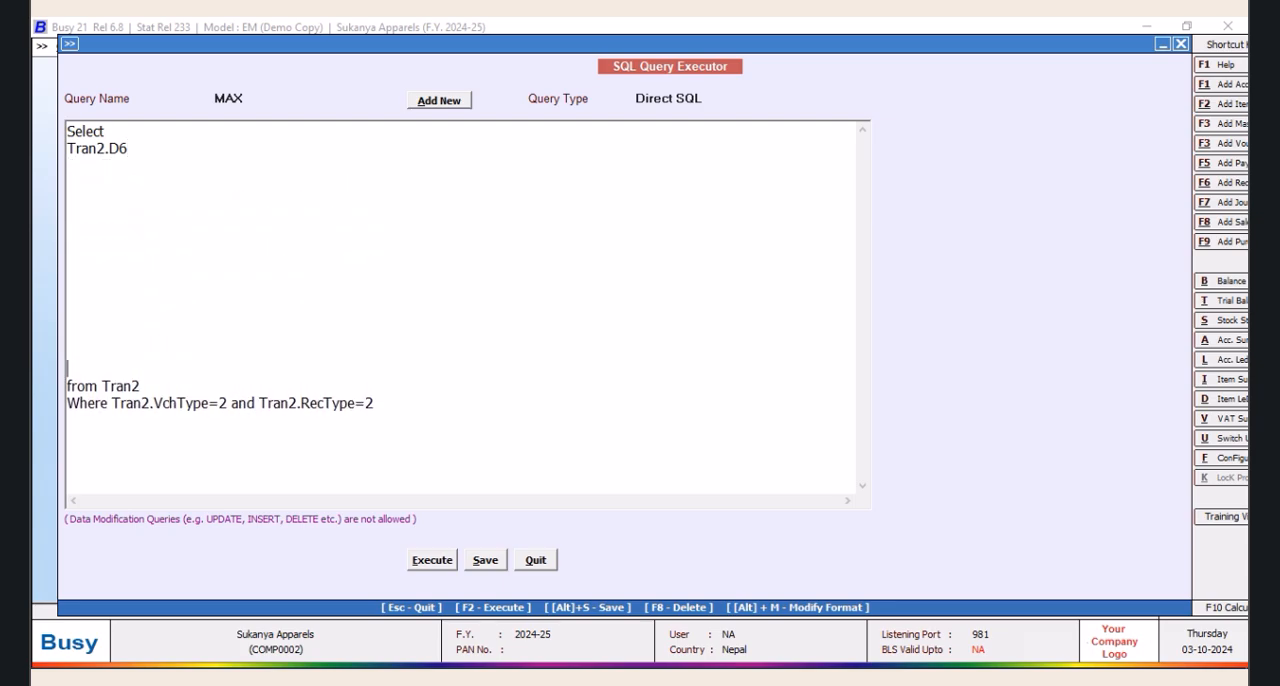
pyautogui.click(138, 142)
pyautogui.press('Return')
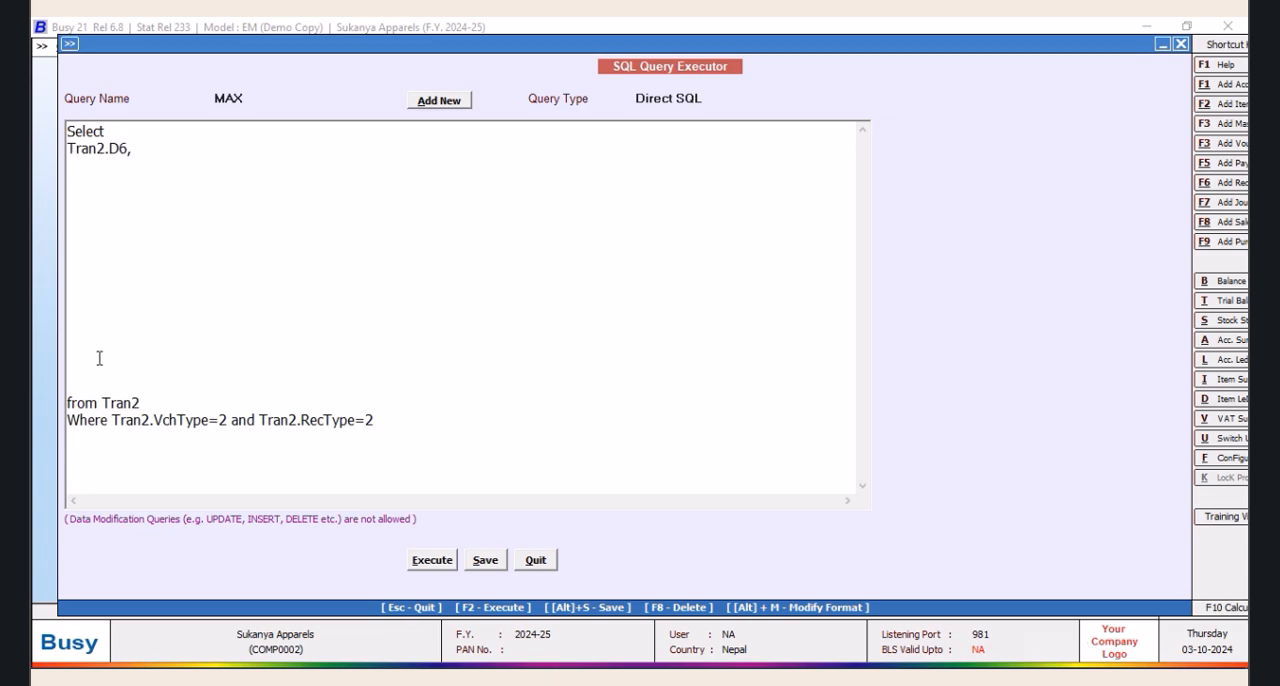
# Begin a subquery column below Tran2.D6 with (Select M2.D1 from MasterSupport as M2
pyautogui.click(83, 167)
pyautogui.write('(Sele ct')
pyautogui.press('BackSpace')
pyautogui.write('M2.d')
pyautogui.press('BackSpace')
pyautogui.write('DF')
pyautogui.press('BackSpace')
pyautogui.write('1 from M')
pyautogui.write('asterSupp')
pyautogui.write('ort as M')
pyautogui.write('2 h')
pyautogui.write('W')
pyautogui.write('here M')
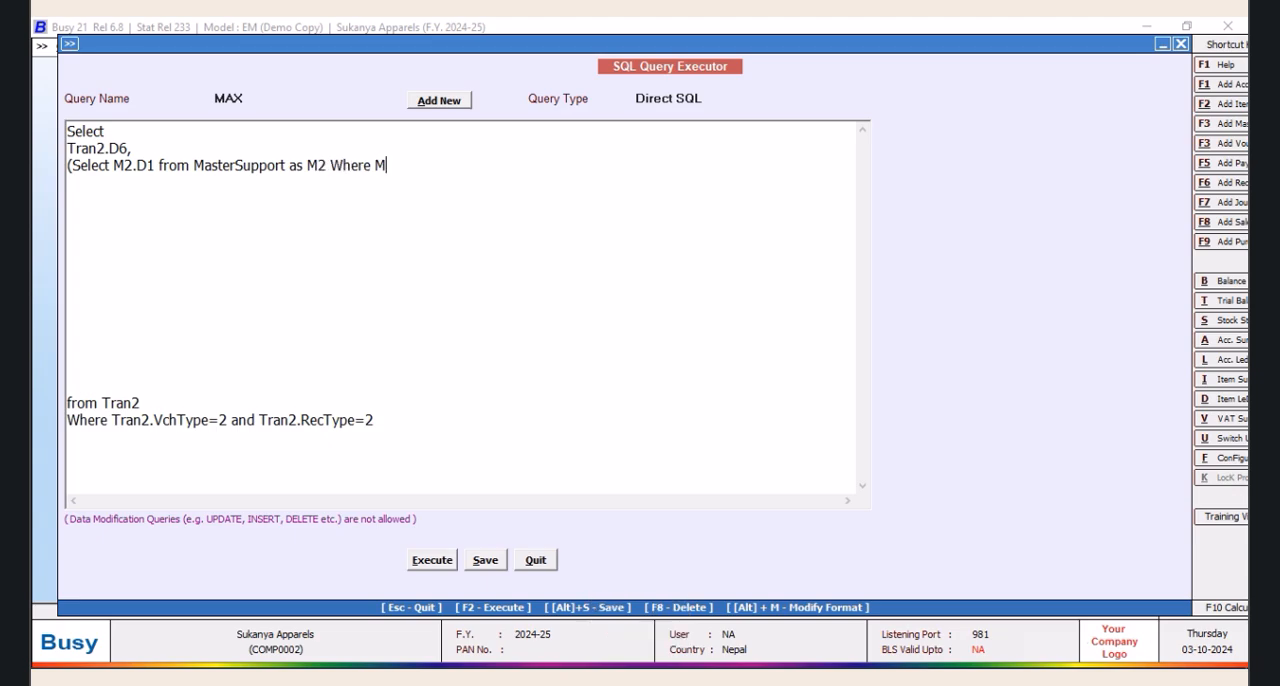
pyautogui.write('2.MasterCode')
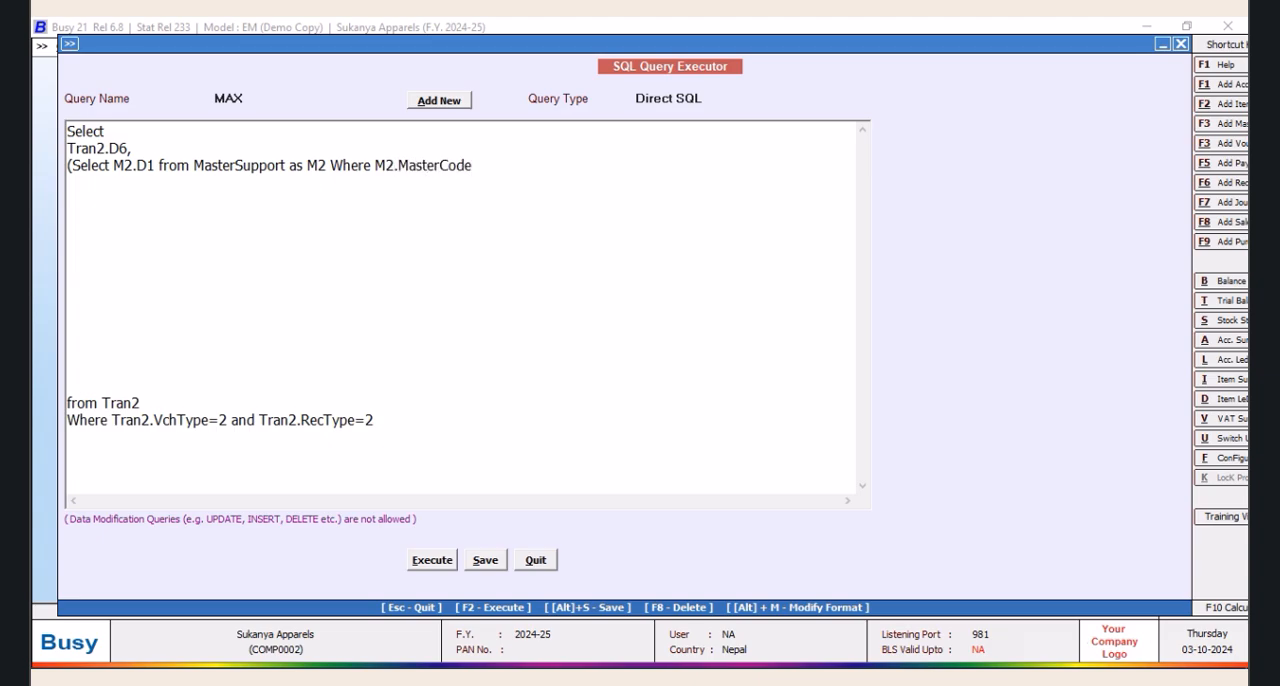
pyautogui.write('=(Select Master1.C')
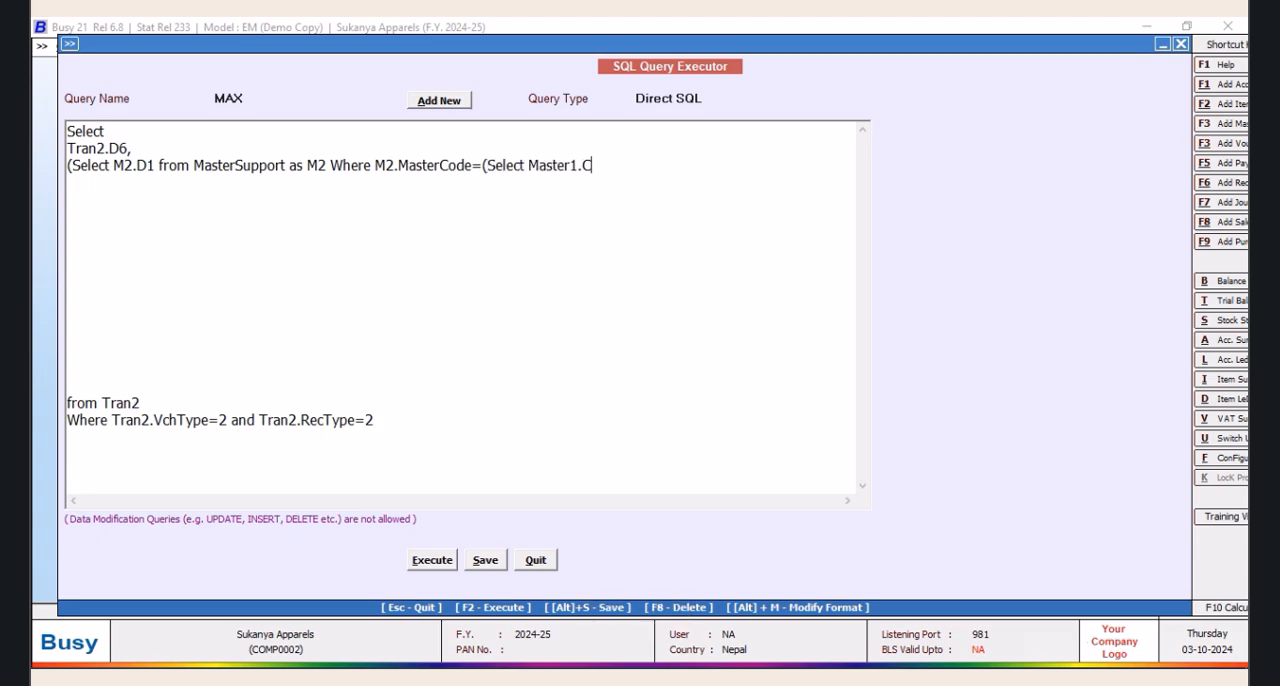
pyautogui.write('M9')
# Equate M2.MasterCode to a nested subquery =(Select Master1.CM8 from Master1 Where, with a line break after it
pyautogui.press('BackSpace')
pyautogui.write('8 from Ma')
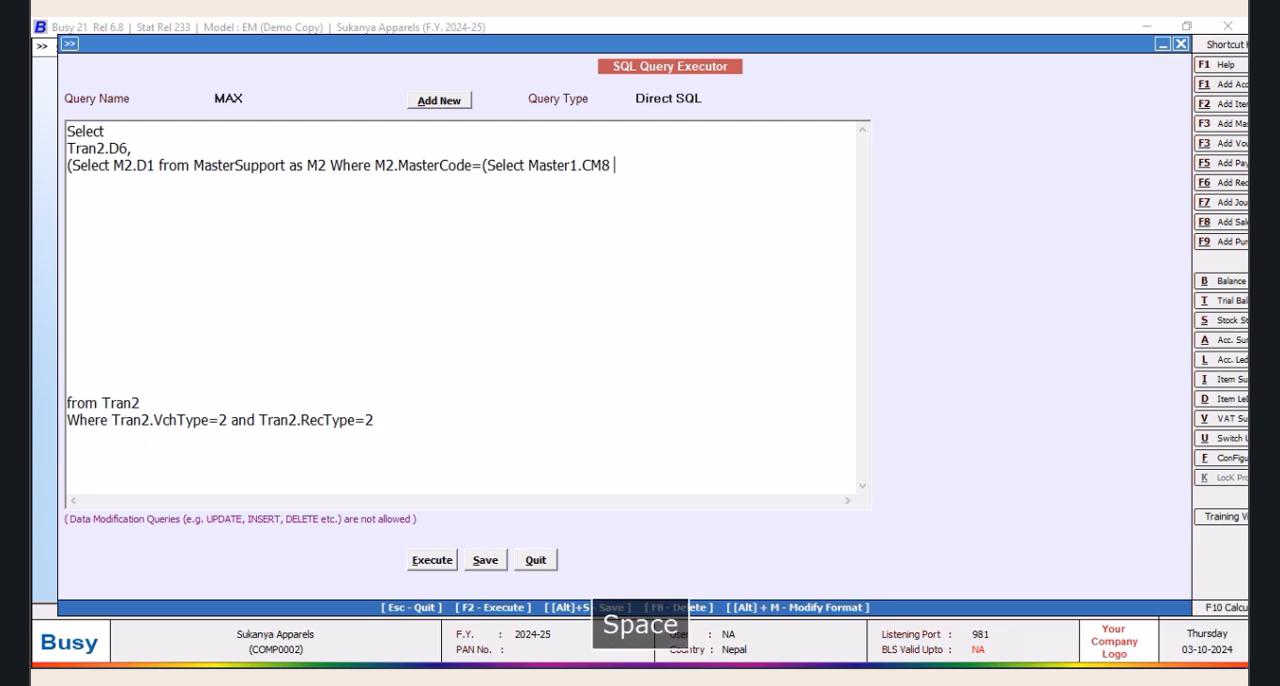
pyautogui.write('ster')
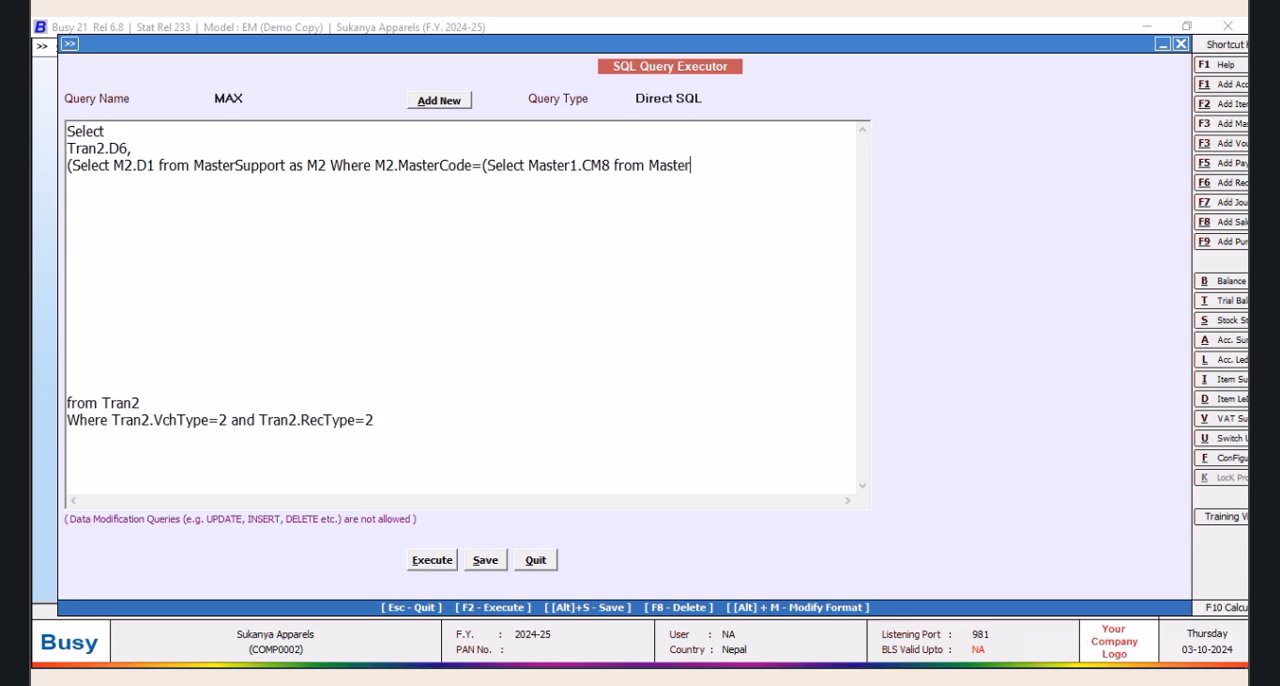
pyautogui.write('1 Where ')
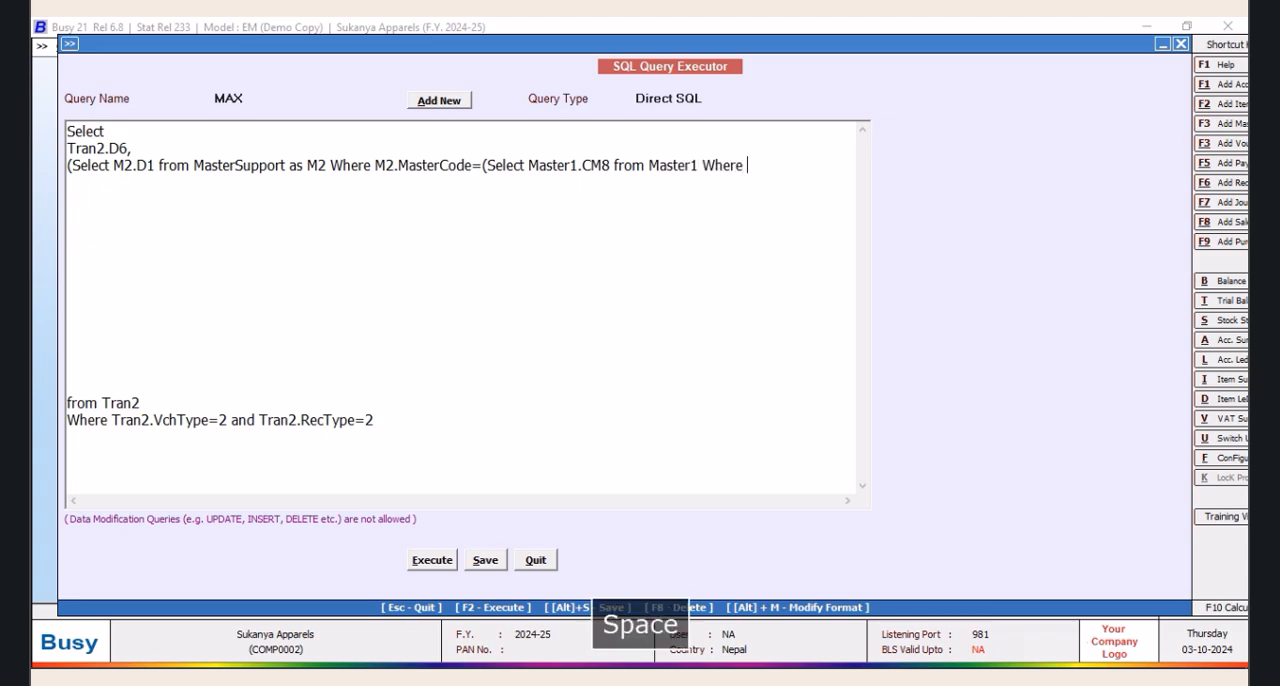
pyautogui.write('CODE')
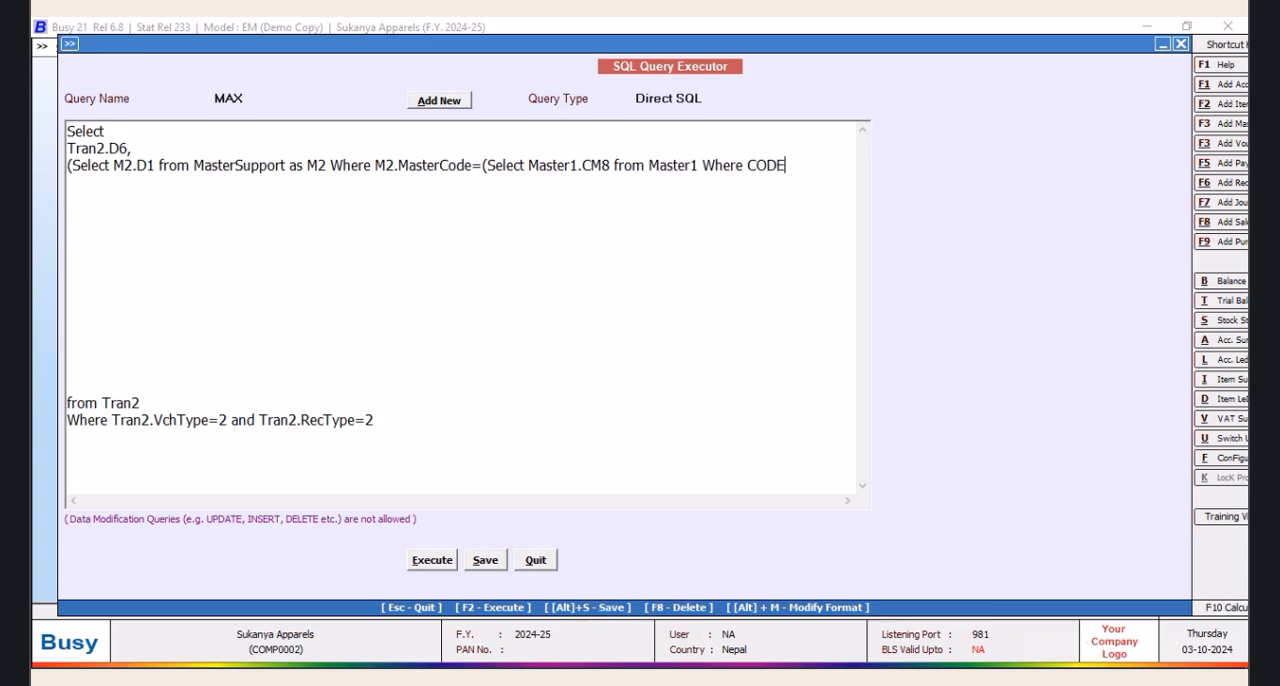
pyautogui.press('BackSpace')
pyautogui.press('BackSpace')
pyautogui.press('BackSpace')
pyautogui.press('BackSpace')
pyautogui.press('BackSpace')
pyautogui.press('Return')
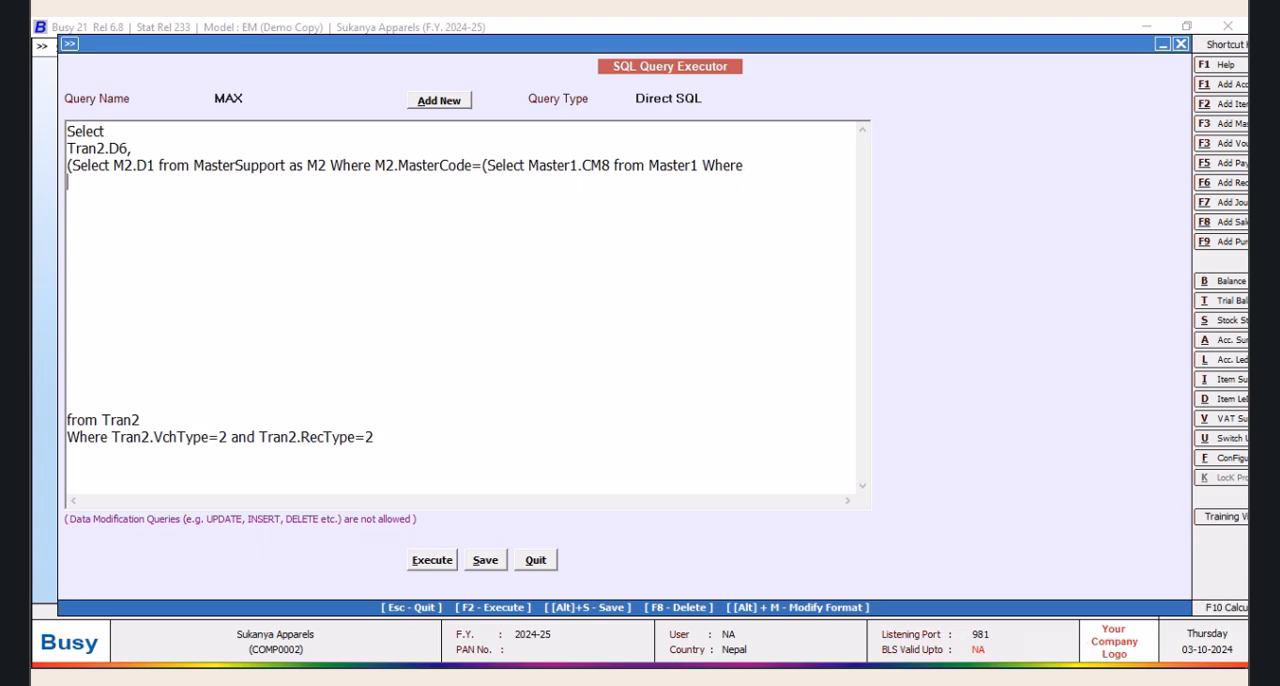
# Complete the nested condition with Master1.Code=Tran2.MasterCode1) and execute the query
pyautogui.write('Master1.Code=Tran2.MasterCode1)')
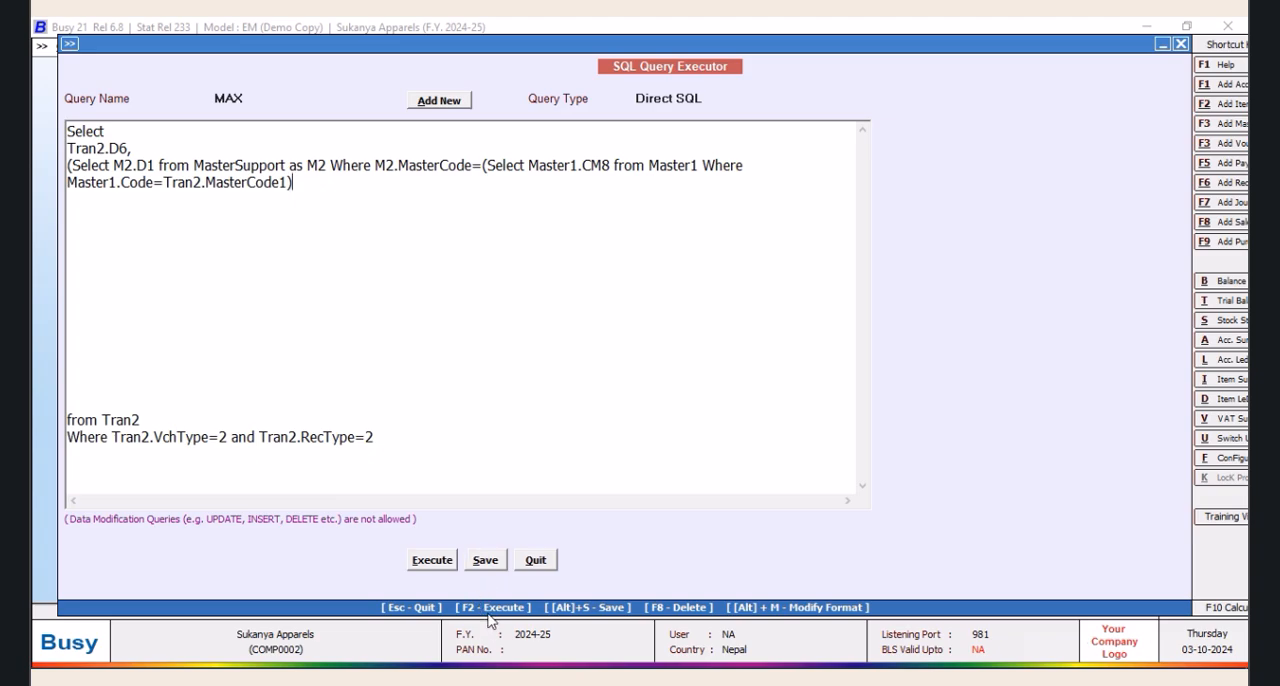
pyautogui.click(432, 561)
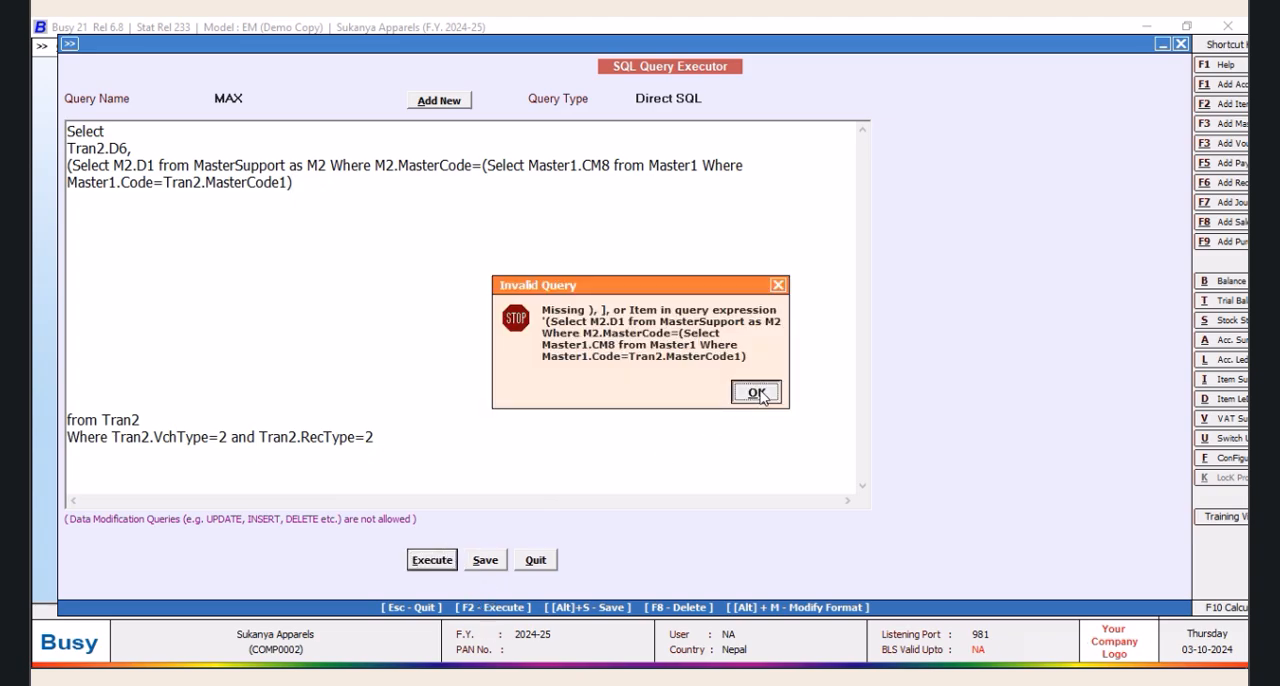
# Add the missing closing parenthesis after Tran2.MasterCode1), save the query and execute it to check its output
pyautogui.click(757, 392)
pyautogui.click(306, 186)
pyautogui.write(')')
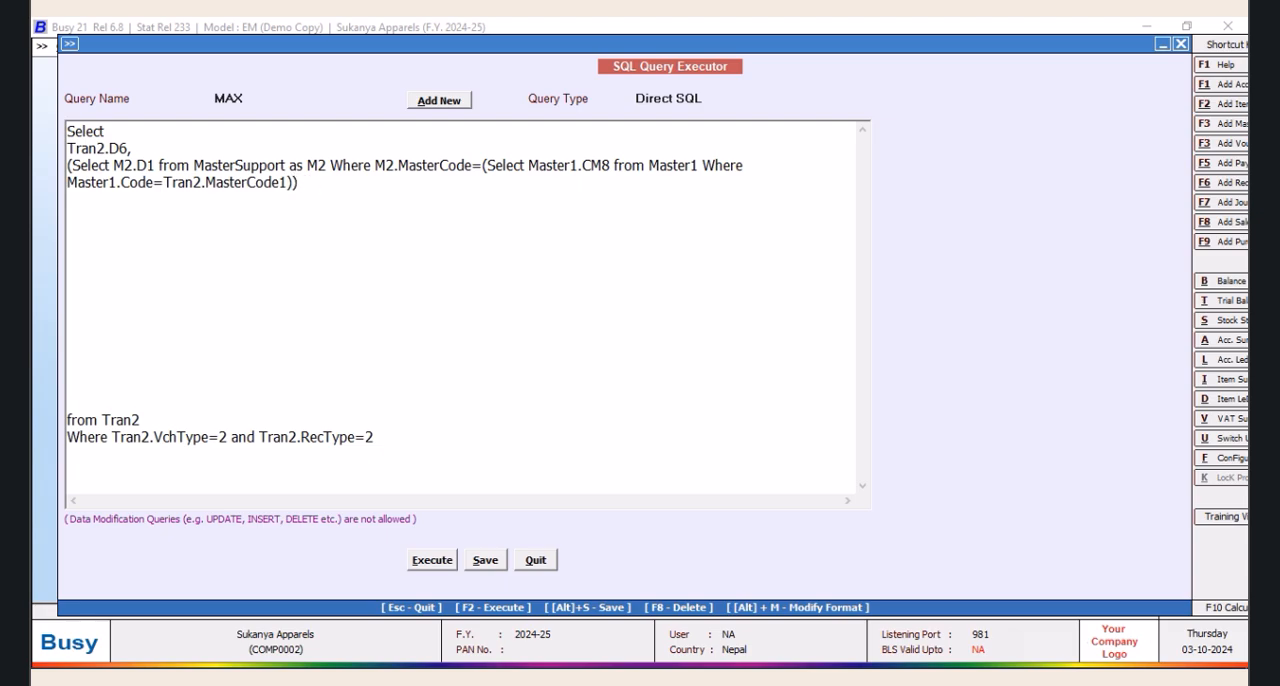
pyautogui.click(498, 558)
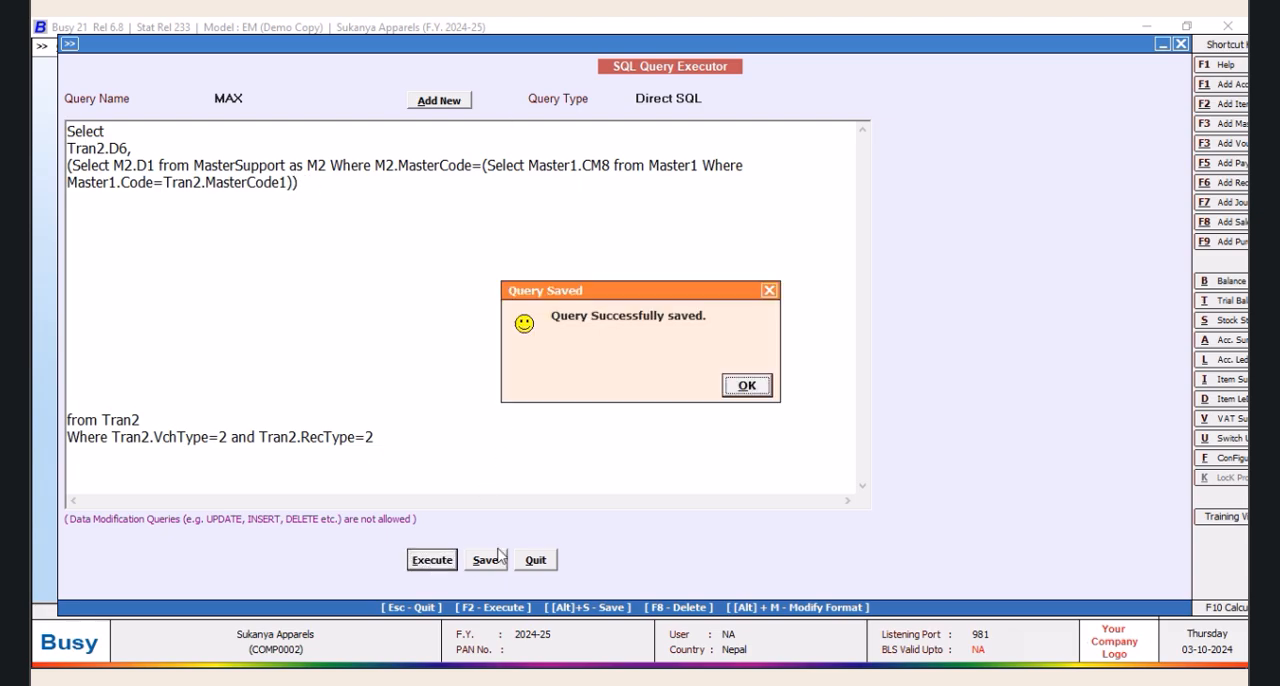
pyautogui.click(760, 386)
pyautogui.press('F2')
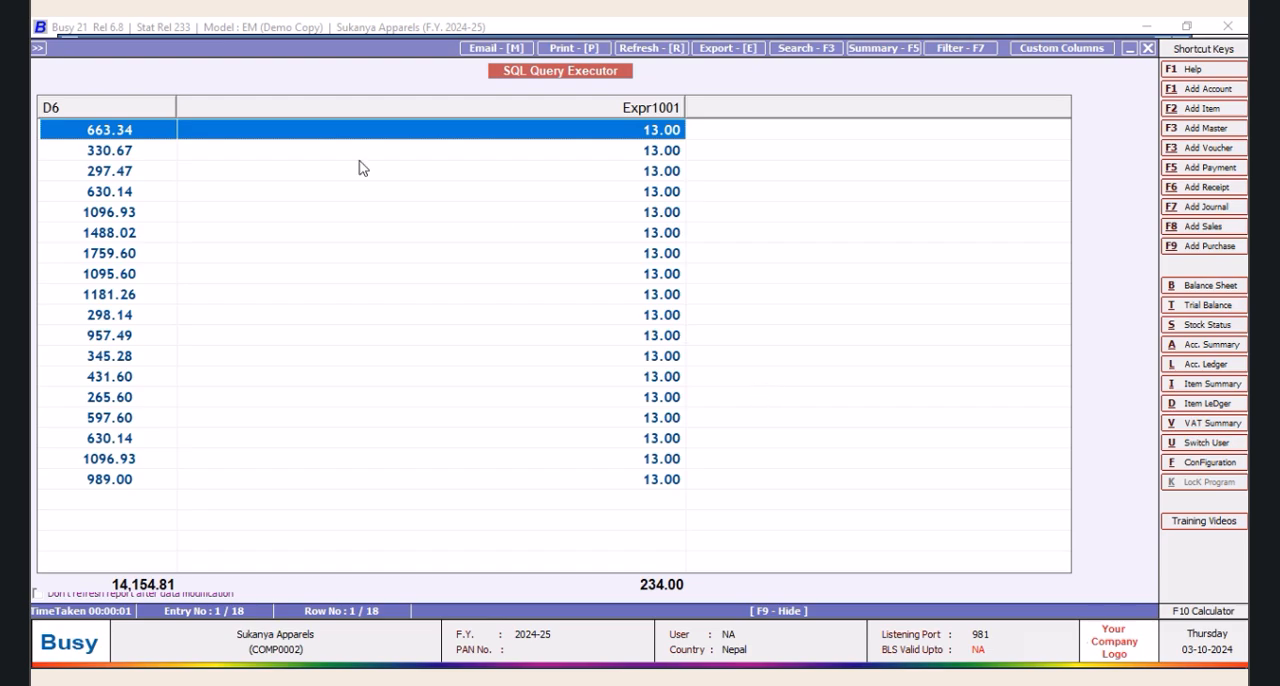
pyautogui.click(1147, 48)
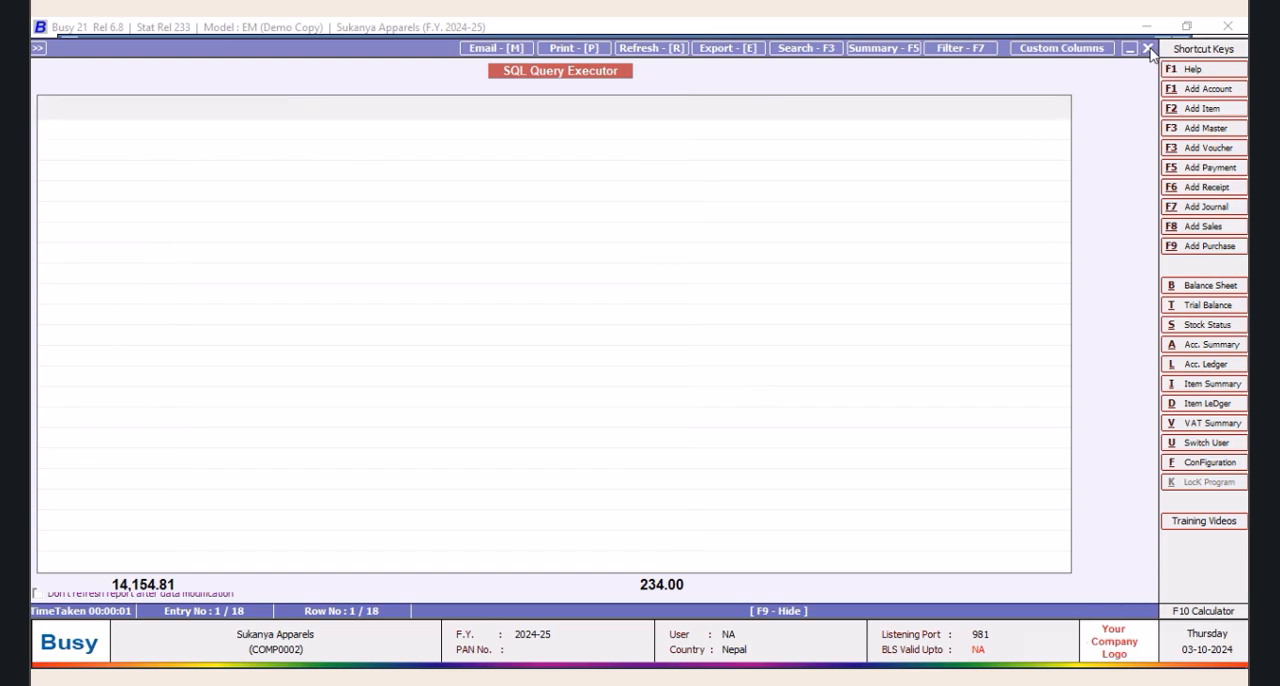
# Divide the subquery by 100, execute the query to check its output, and save it
pyautogui.write('/100')
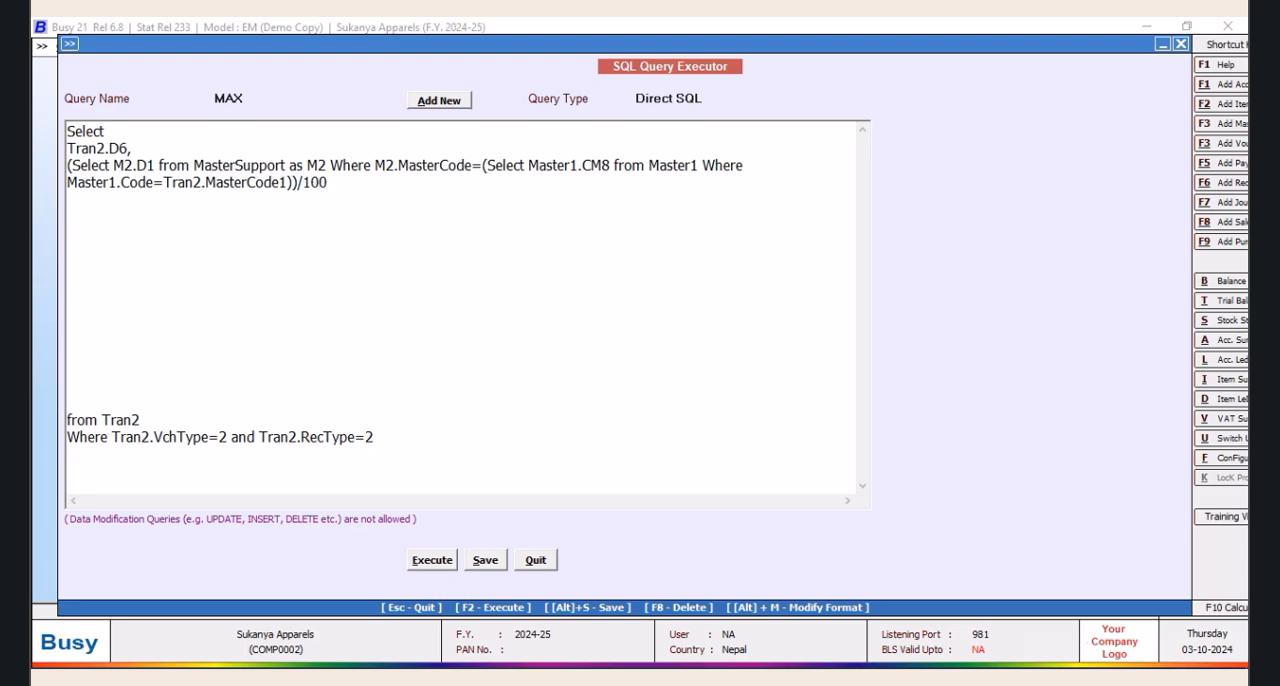
pyautogui.click(432, 560)
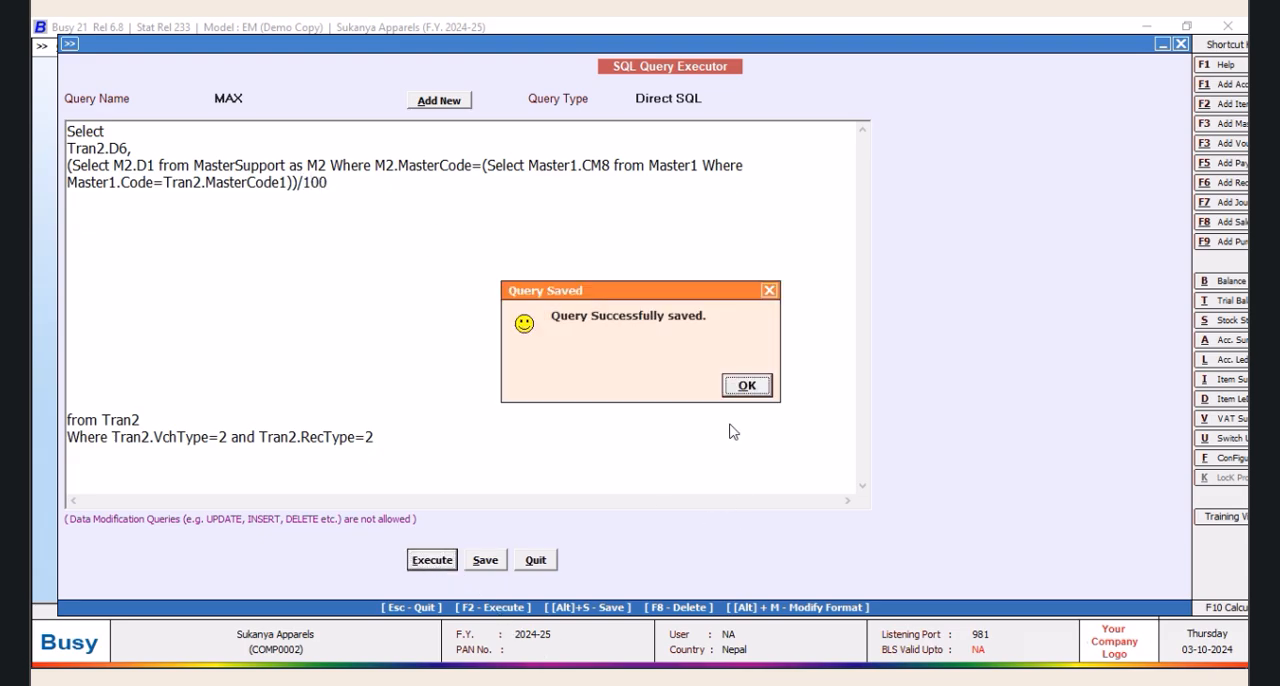
pyautogui.click(760, 393)
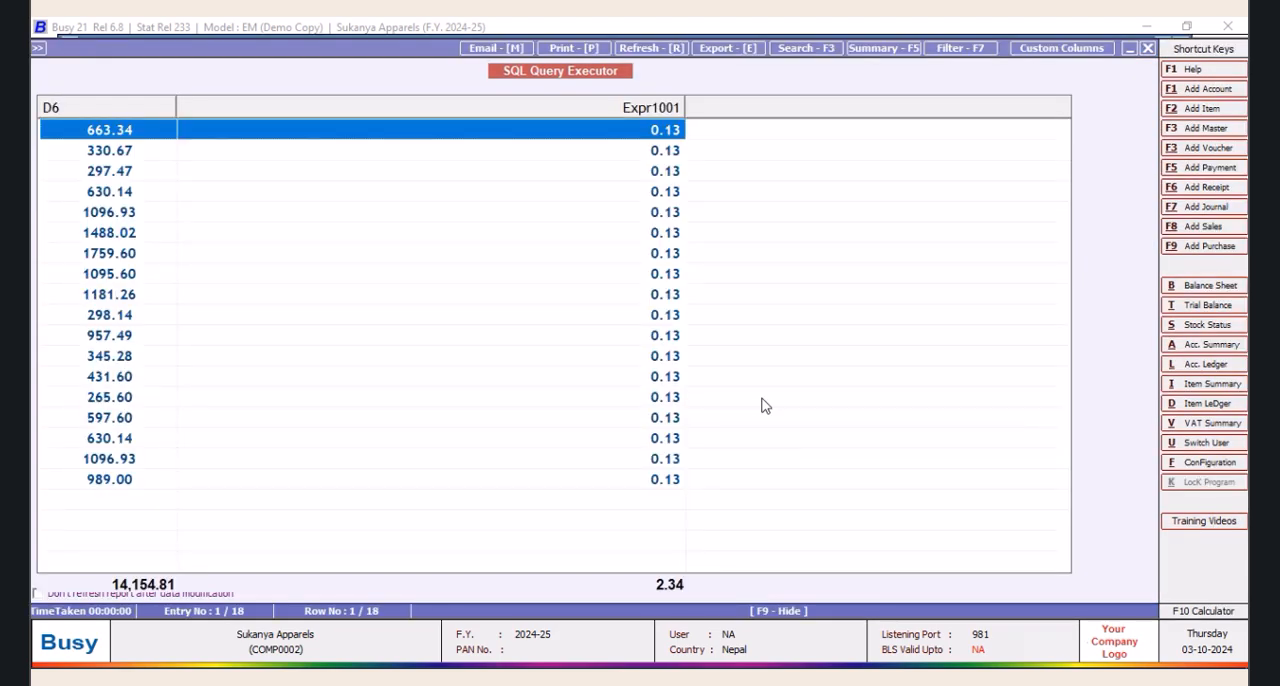
pyautogui.click(1146, 48)
pyautogui.click(486, 560)
pyautogui.click(749, 386)
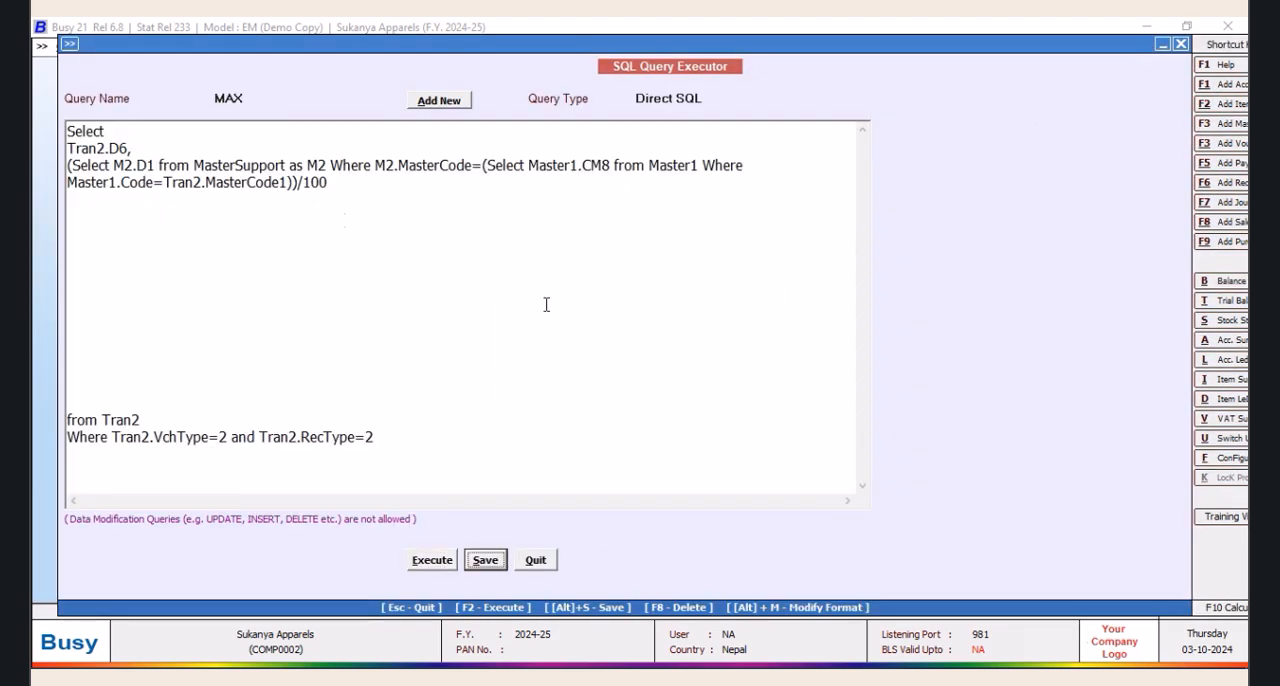
# Replace the comma after Tran2.D6 with * to multiply it by the subquery, and execute the query
pyautogui.click(152, 150)
pyautogui.write('*')
pyautogui.click(440, 562)
pyautogui.click(746, 390)
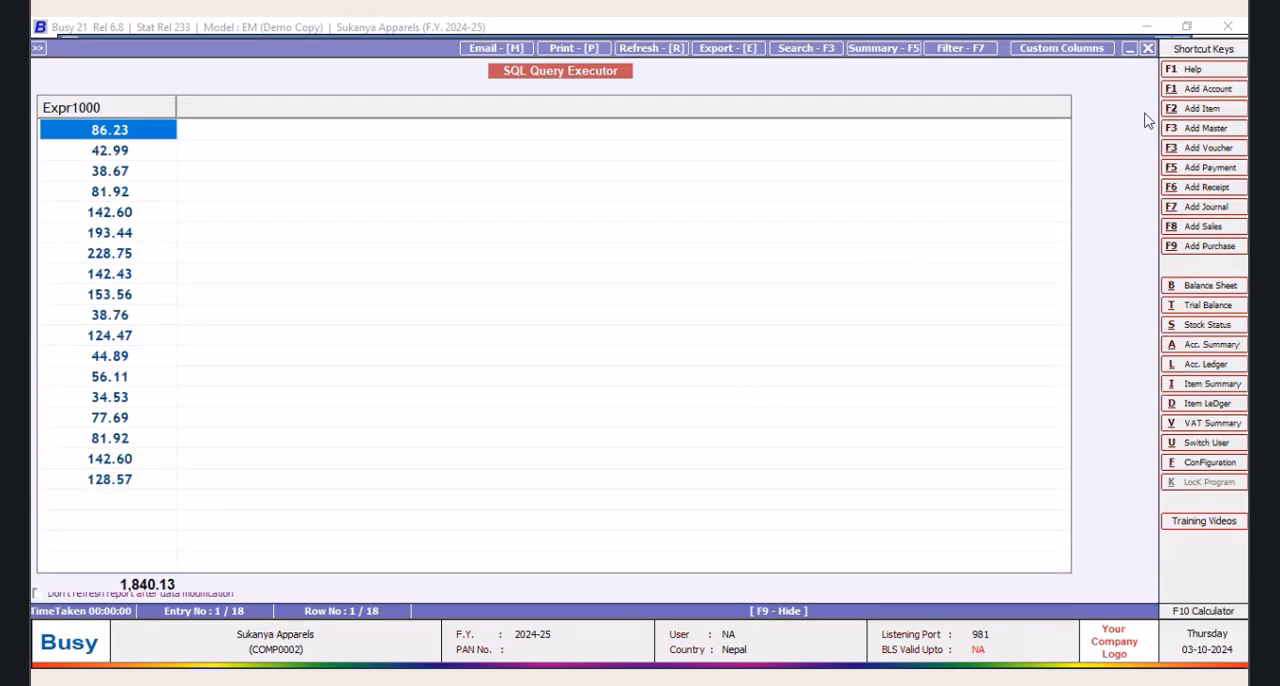
pyautogui.click(1148, 48)
# Enclose the Tran2.D6 product in parentheses and append +Tran2.D6 after it
pyautogui.click(68, 147)
pyautogui.write('(')
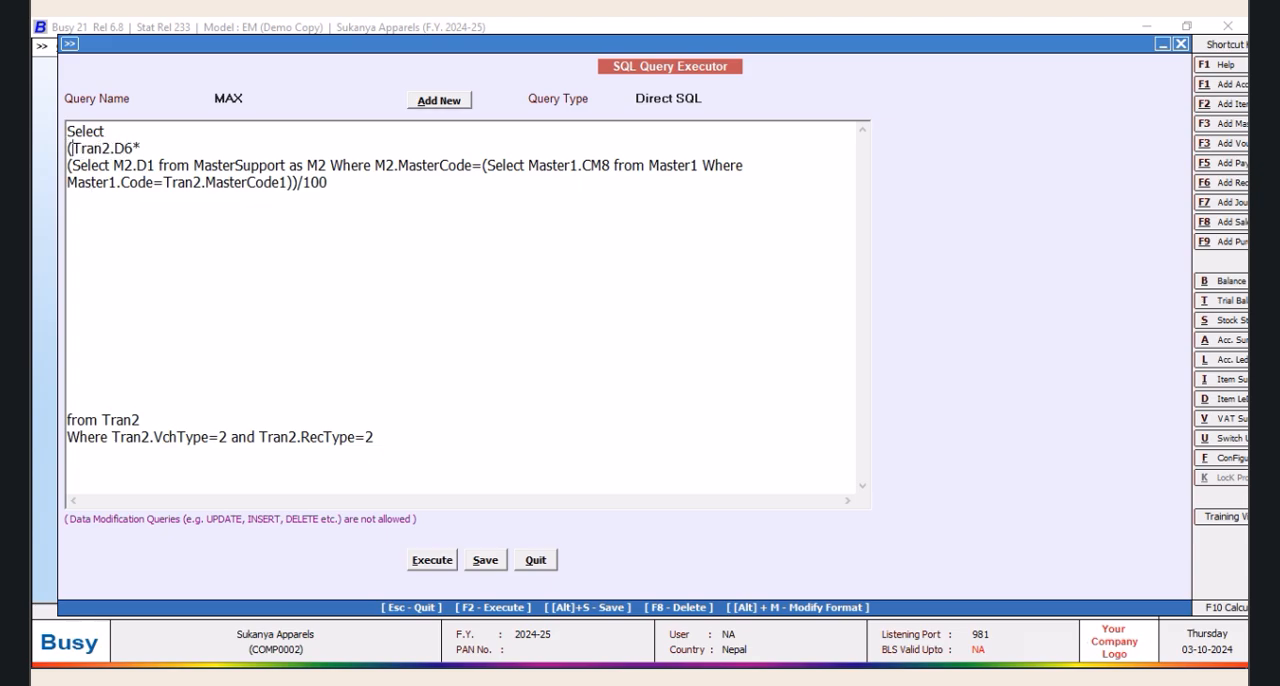
pyautogui.click(346, 180)
pyautogui.write(')+tra')
pyautogui.press('BackSpace')
pyautogui.press('BackSpace')
pyautogui.write('Tran2.D6')
# Wrap the whole expression in outer parentheses starting on a new line, alias it as Nett_Rate, and execute the query
pyautogui.click(129, 129)
pyautogui.press('Return')
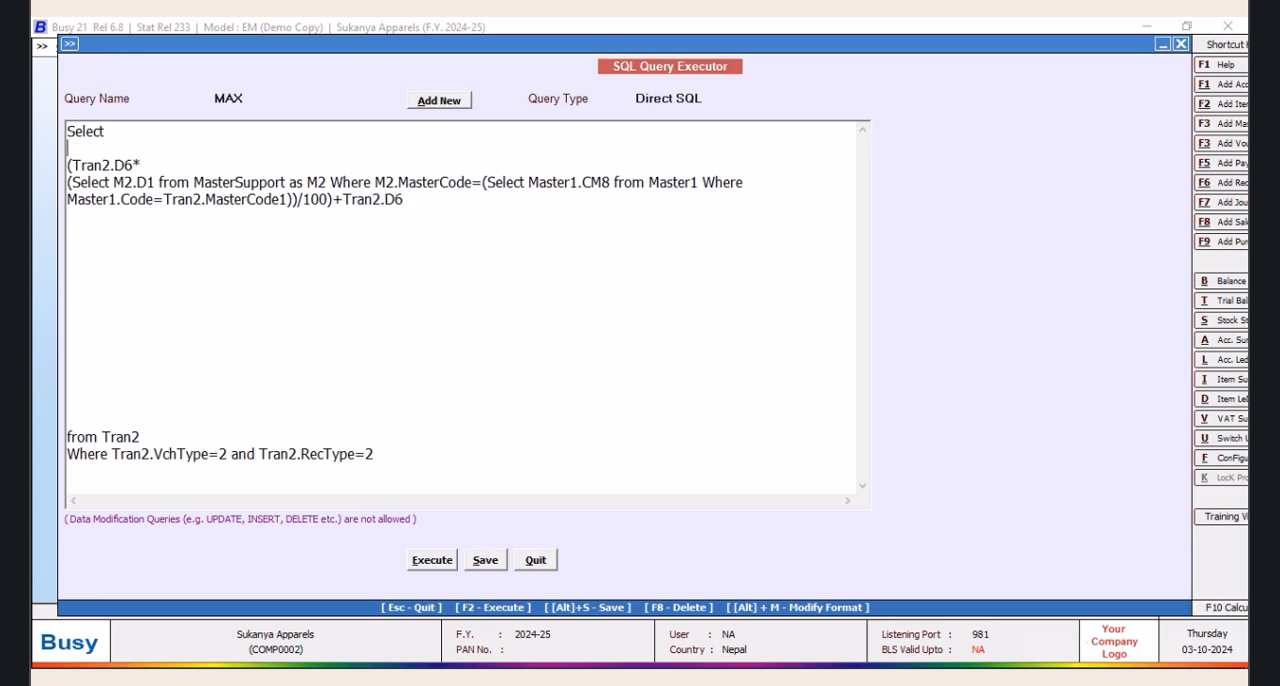
pyautogui.write('(')
pyautogui.write(') as ')
pyautogui.write('Nett')
pyautogui.write('_Rate')
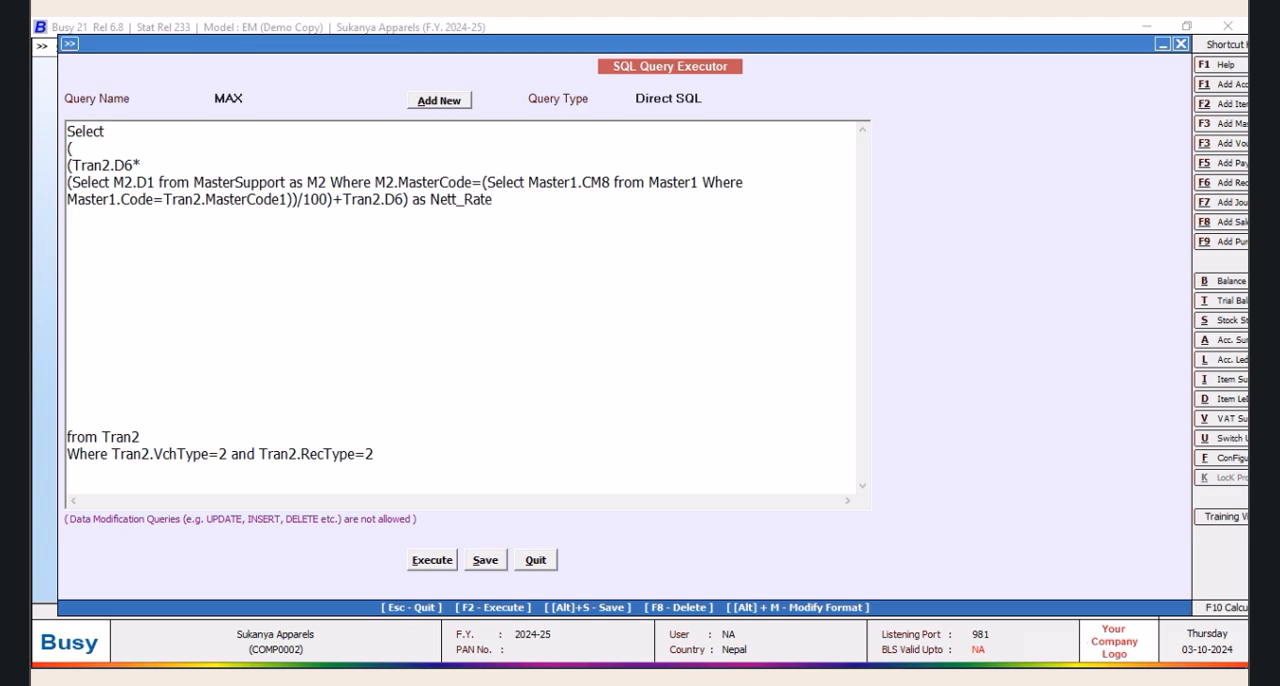
pyautogui.click(432, 560)
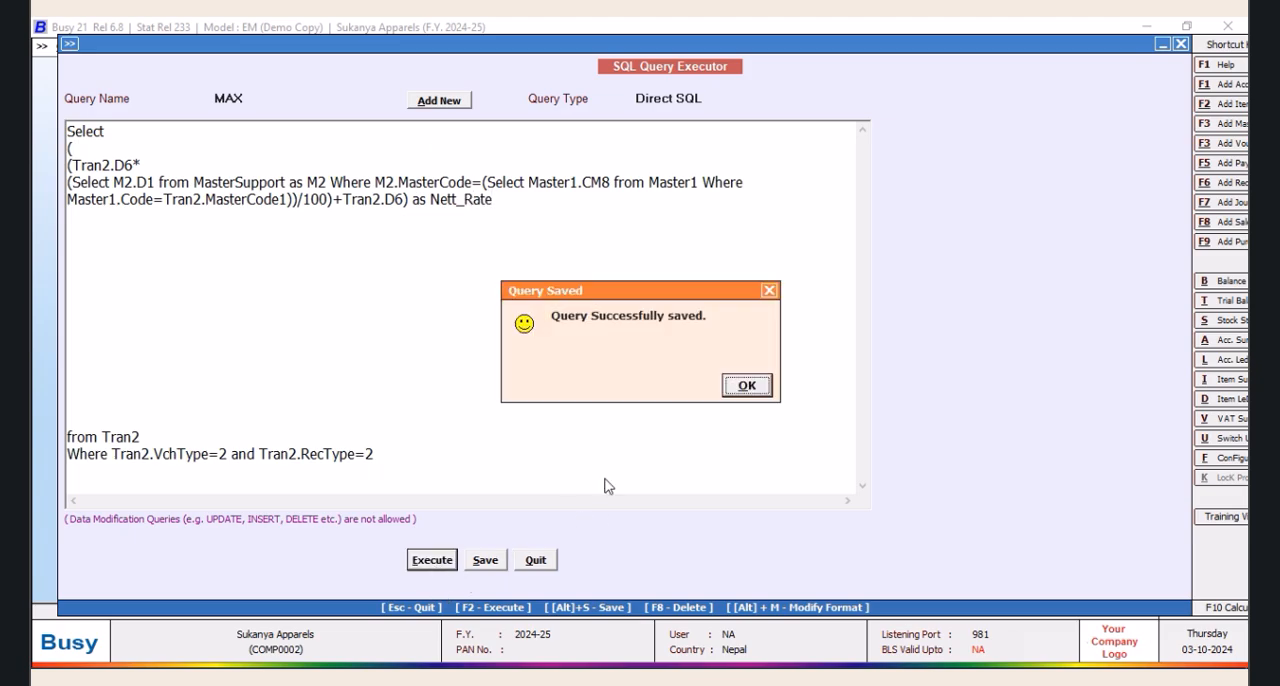
pyautogui.click(745, 385)
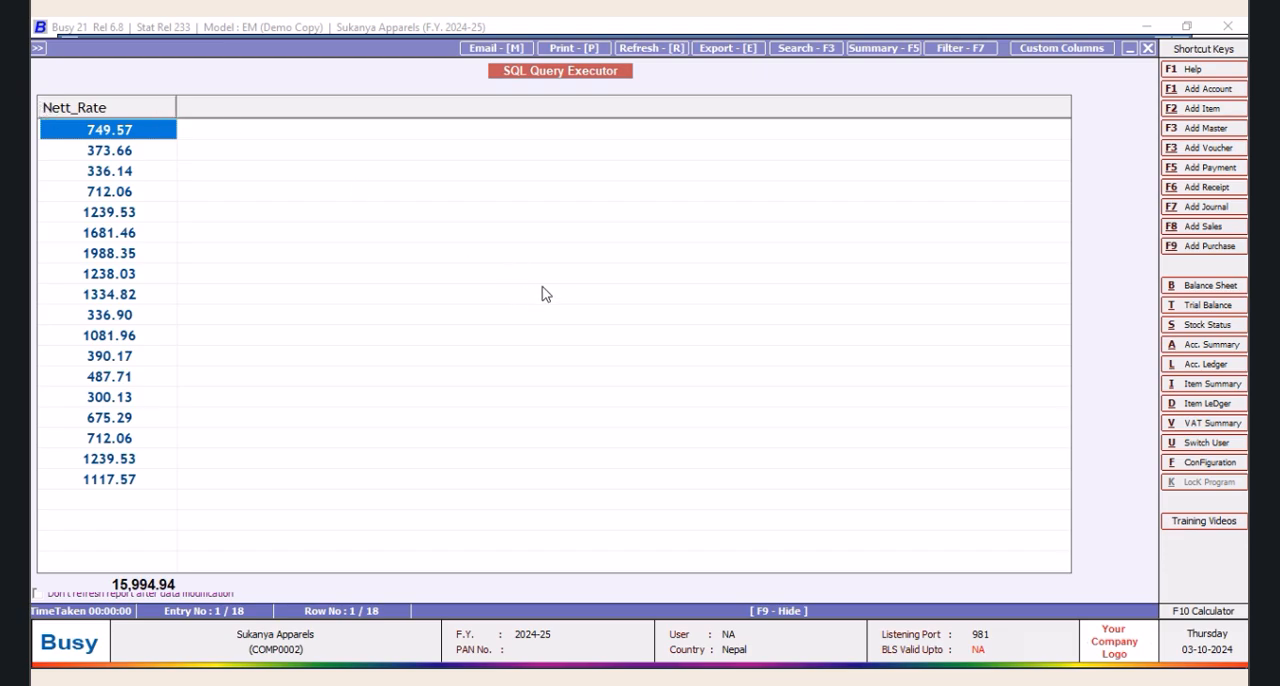
pyautogui.click(1149, 49)
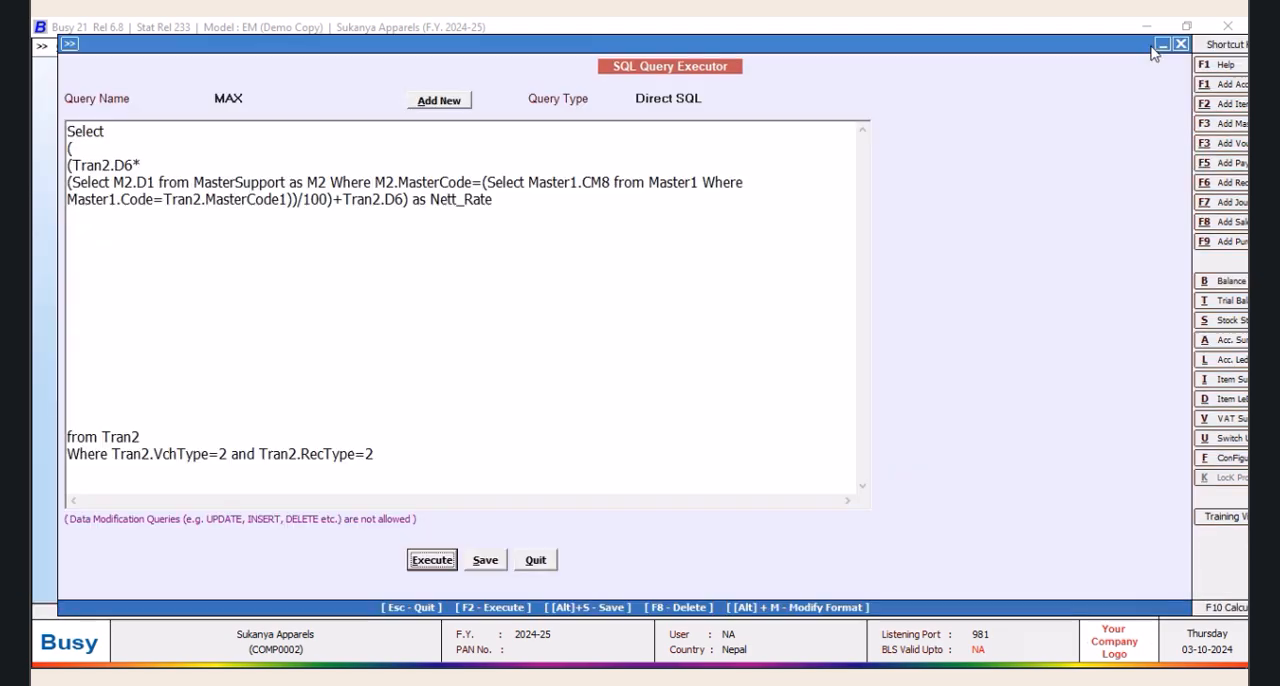
# Move the outer opening parenthesis from its own line to directly before (Tran2.D6* and execute the query
pyautogui.click(116, 135)
pyautogui.click(69, 162)
pyautogui.write('(')
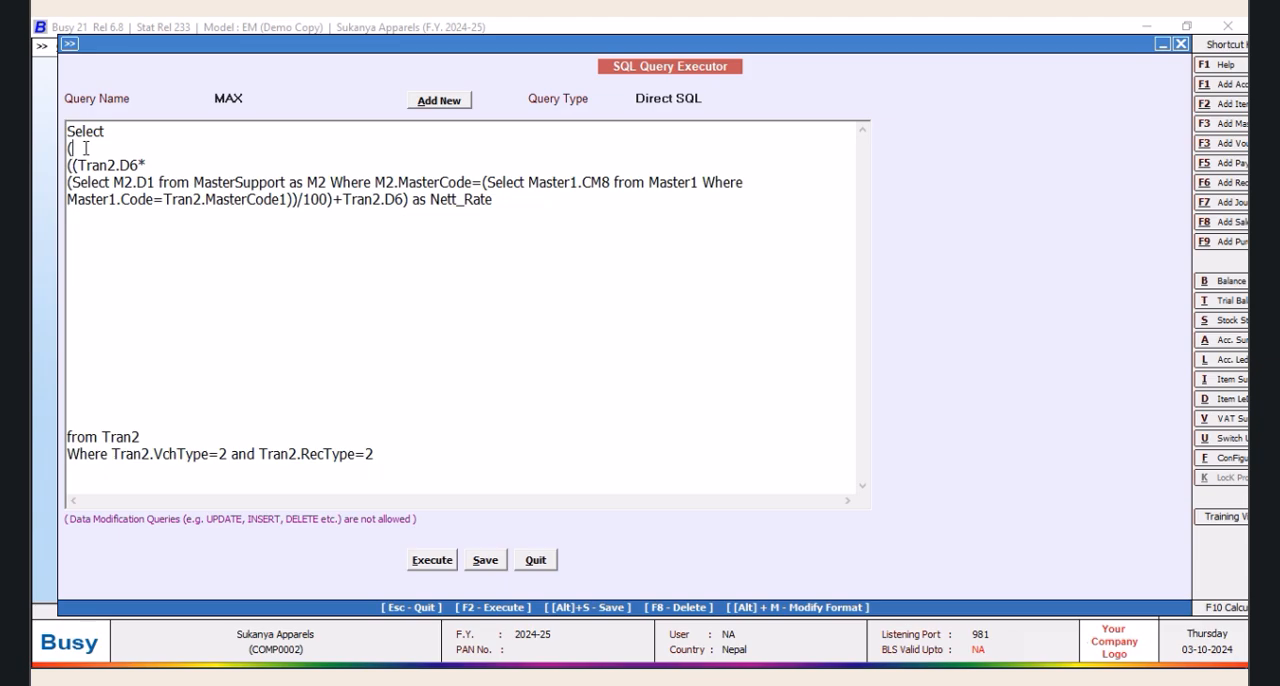
pyautogui.click(431, 561)
pyautogui.click(750, 387)
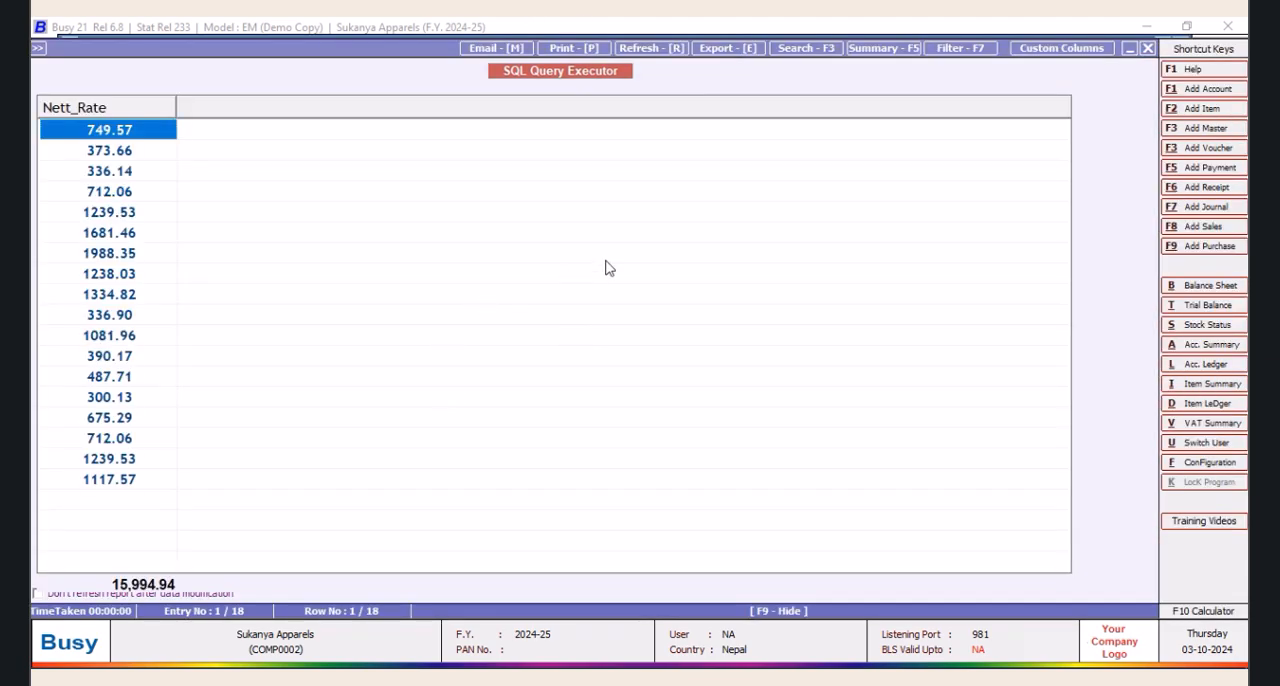
pyautogui.click(1147, 50)
# Remove the as Nett_Rate alias and enclose the expression in ROUND( with ,0) at its end
pyautogui.click(92, 147)
pyautogui.write('ROUND(')
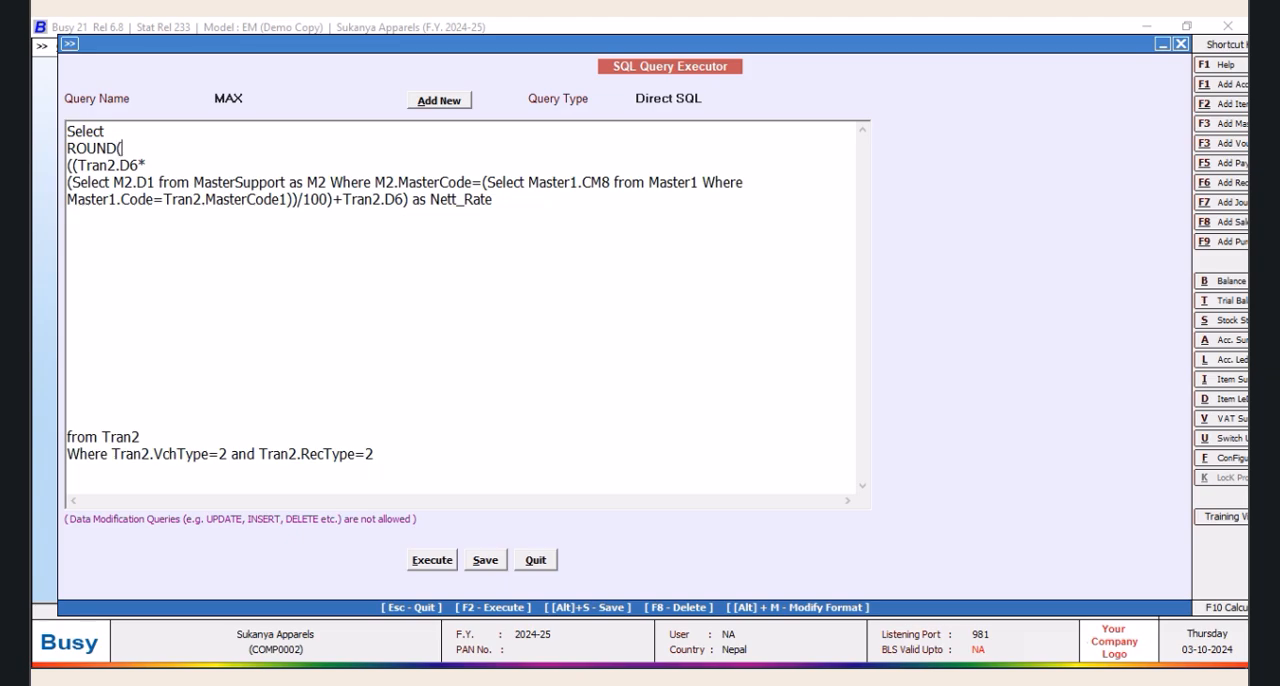
pyautogui.moveTo(497, 202); pyautogui.dragTo(409, 200)
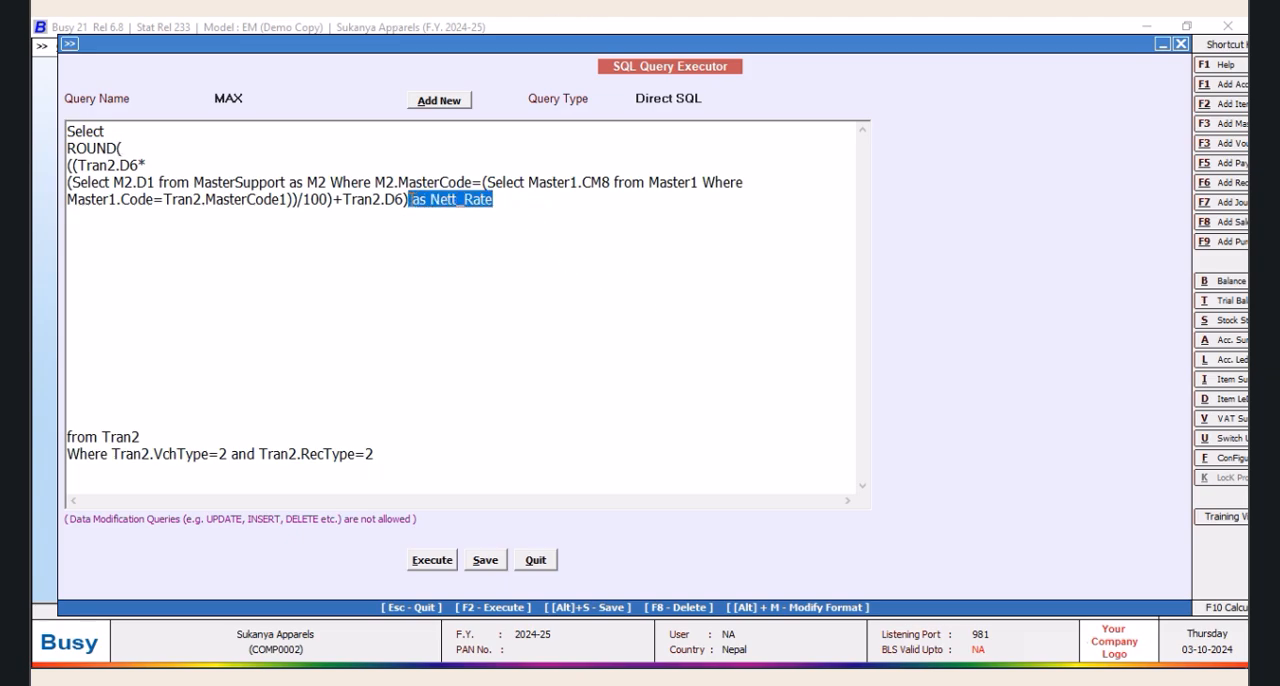
pyautogui.press('Delete')
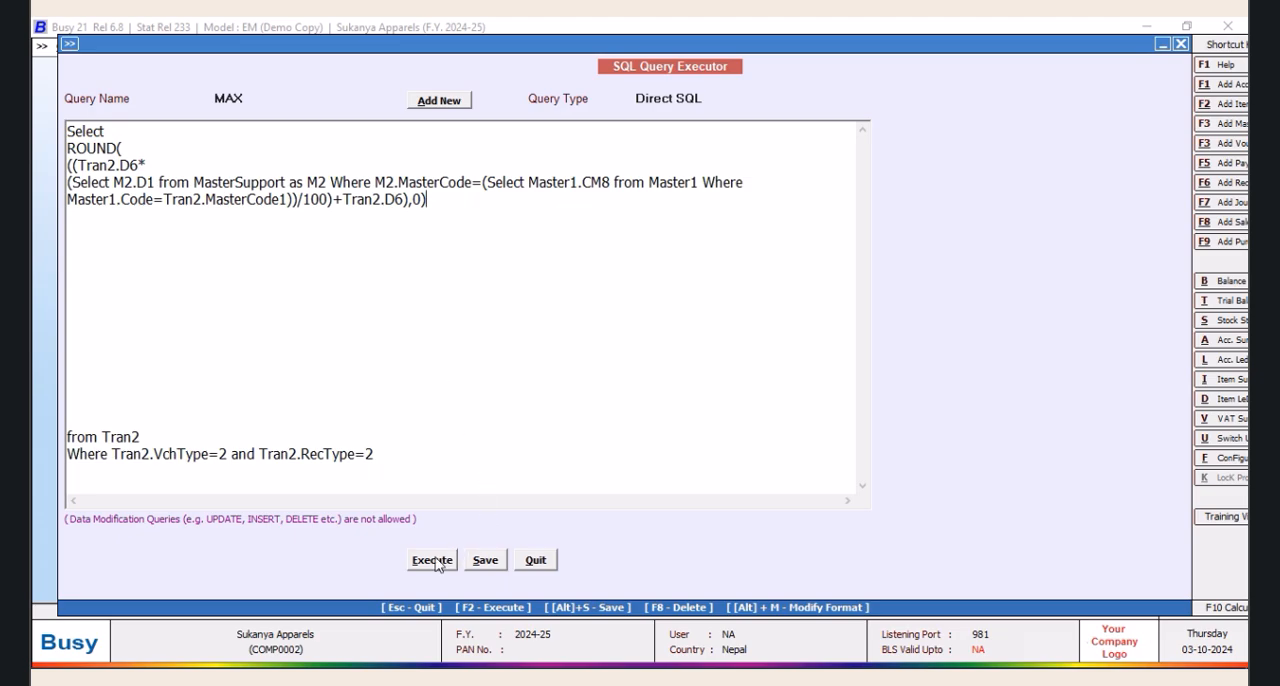
# Remove the ,0) ending and the opening ROUND( from around the expression
pyautogui.press('BackSpace')
pyautogui.press('BackSpace')
pyautogui.press('BackSpace')
pyautogui.moveTo(133, 146); pyautogui.dragTo(36, 152)
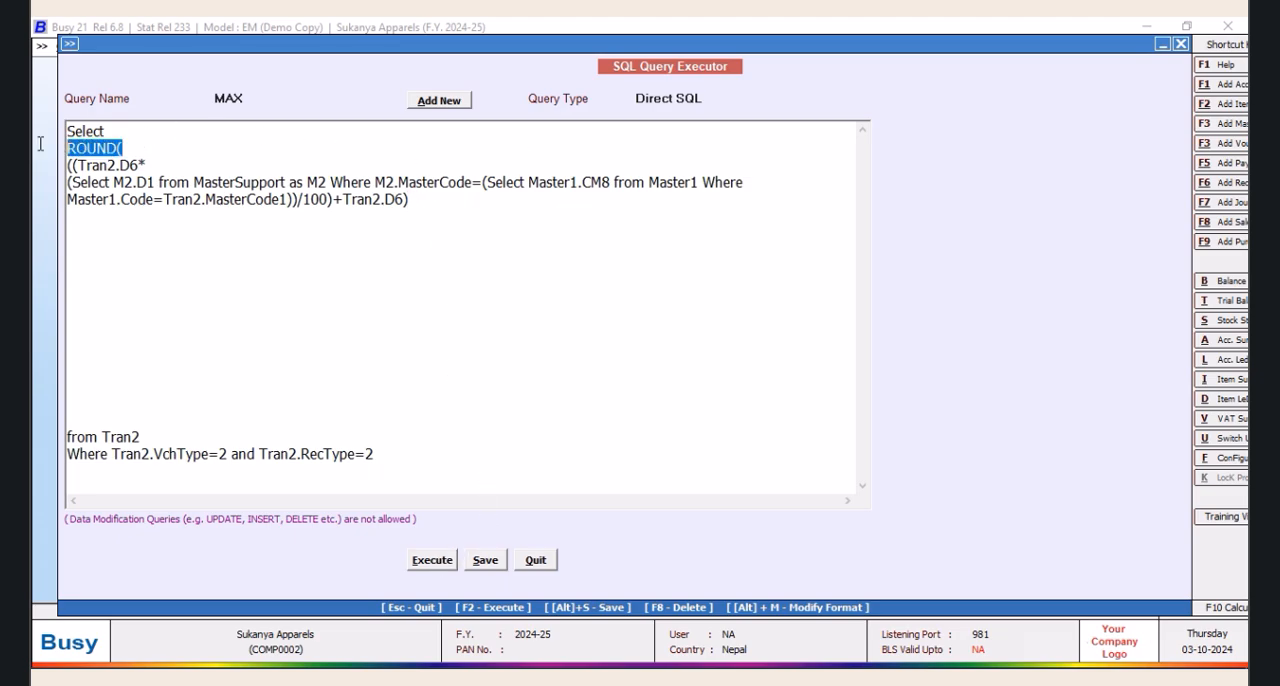
pyautogui.press('Delete')
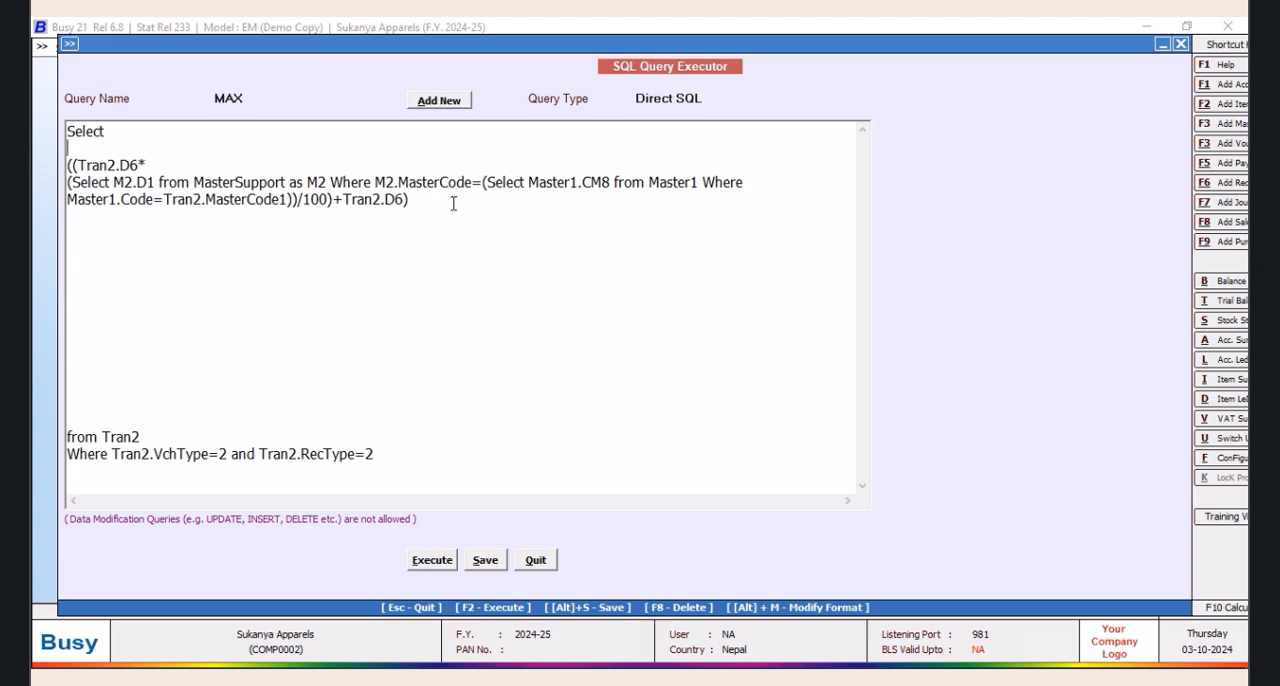
# Multiply the expression by 1.18, save the query and execute it to check its output
pyautogui.write('*1.15')
pyautogui.press('BackSpace')
pyautogui.write('8')
pyautogui.click(486, 561)
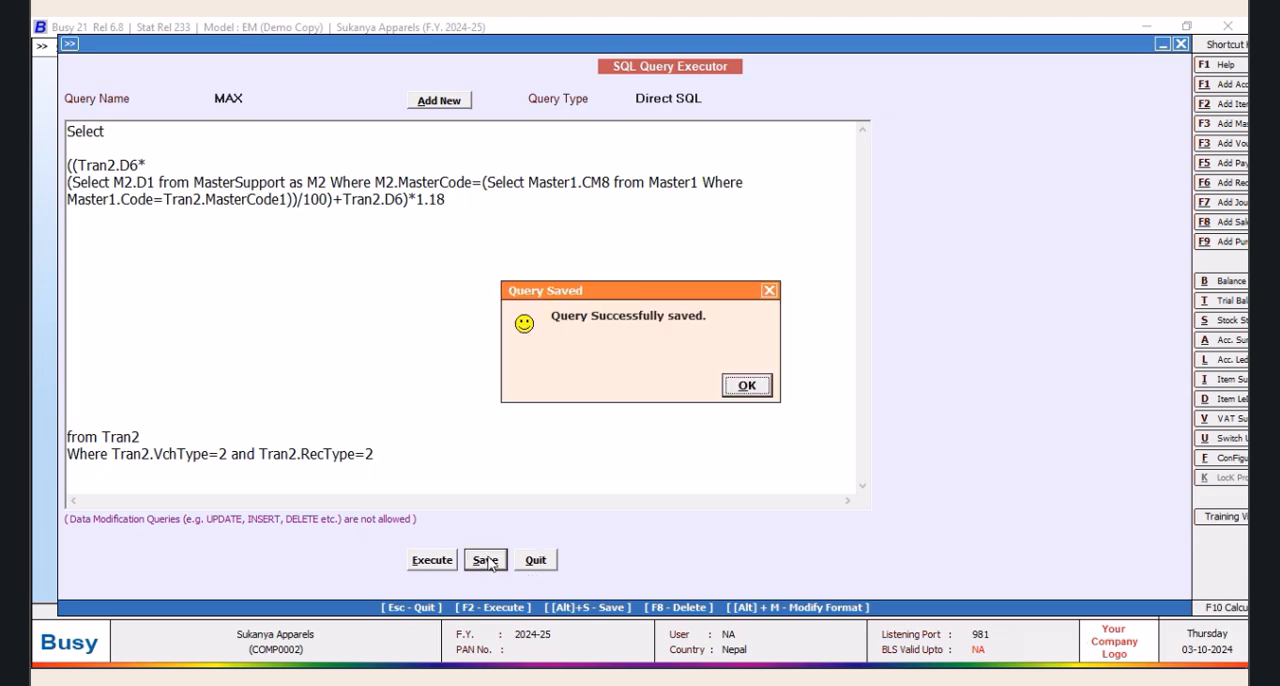
pyautogui.click(749, 384)
pyautogui.click(432, 560)
pyautogui.click(722, 389)
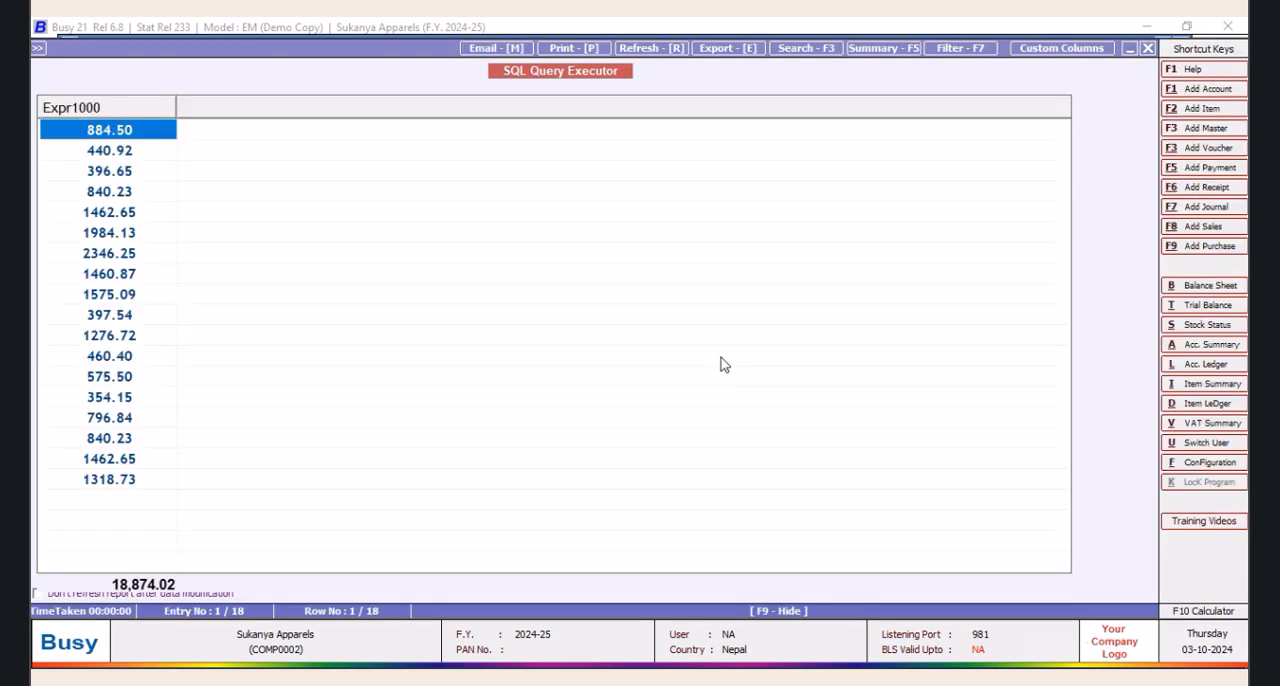
pyautogui.click(1147, 48)
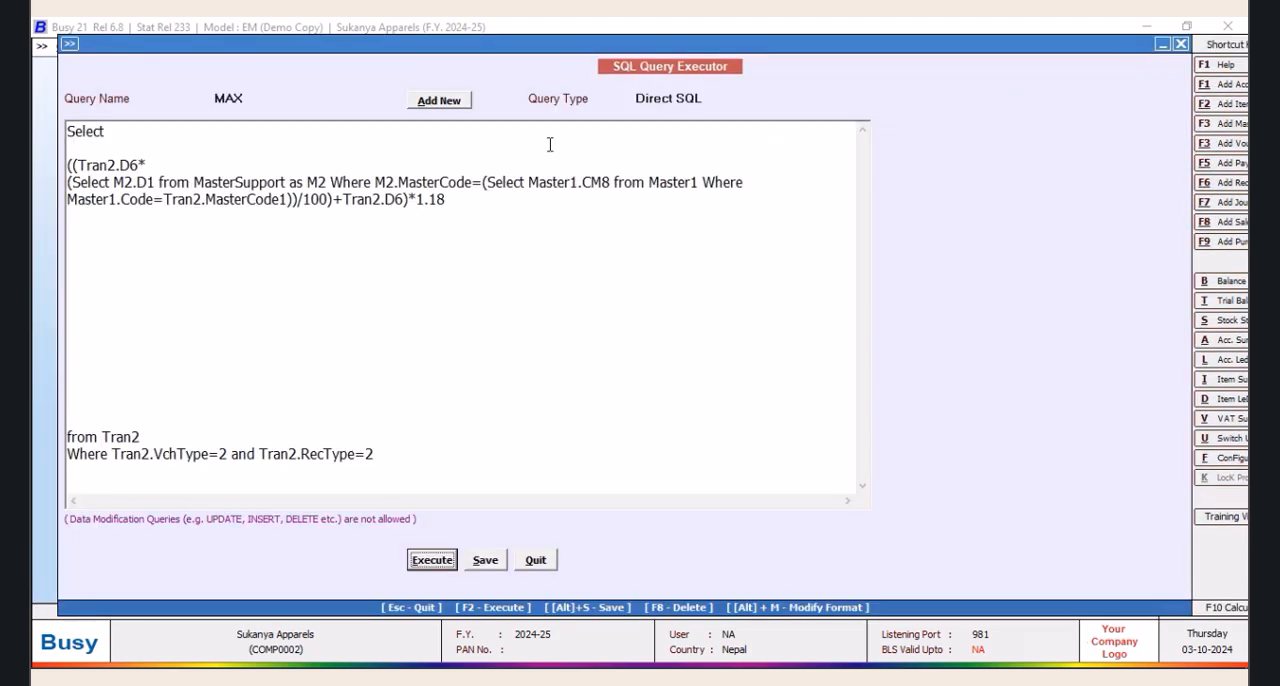
# Try to round the expression with ROUND( before it and ),0) after 1.18, and execute the query
pyautogui.click(78, 146)
pyautogui.write('ROUND')
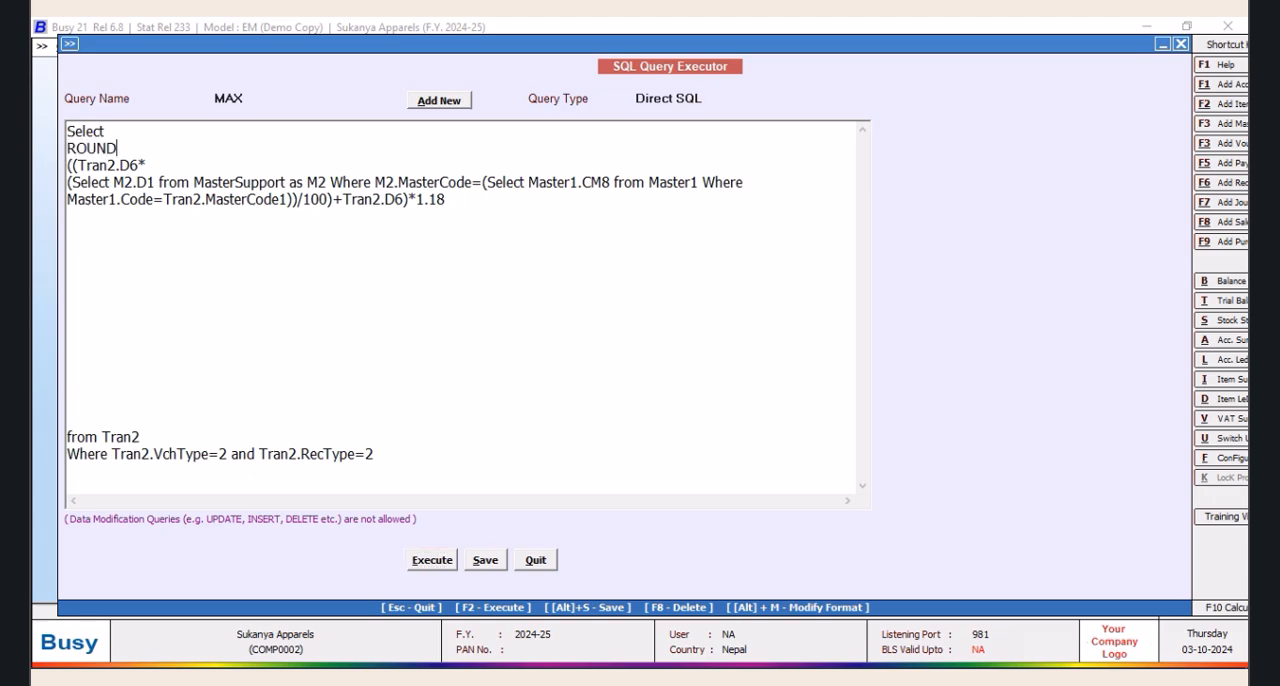
pyautogui.write('(')
pyautogui.click(456, 205)
pyautogui.write(')')
pyautogui.click(432, 560)
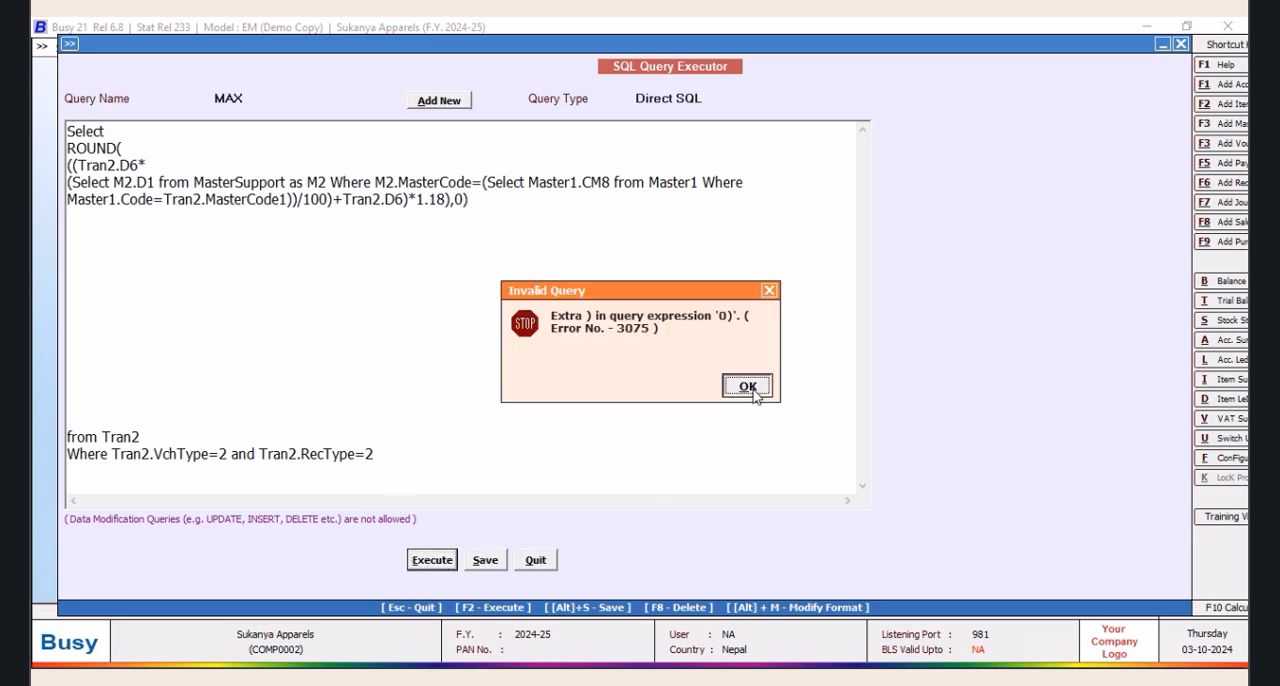
pyautogui.click(748, 387)
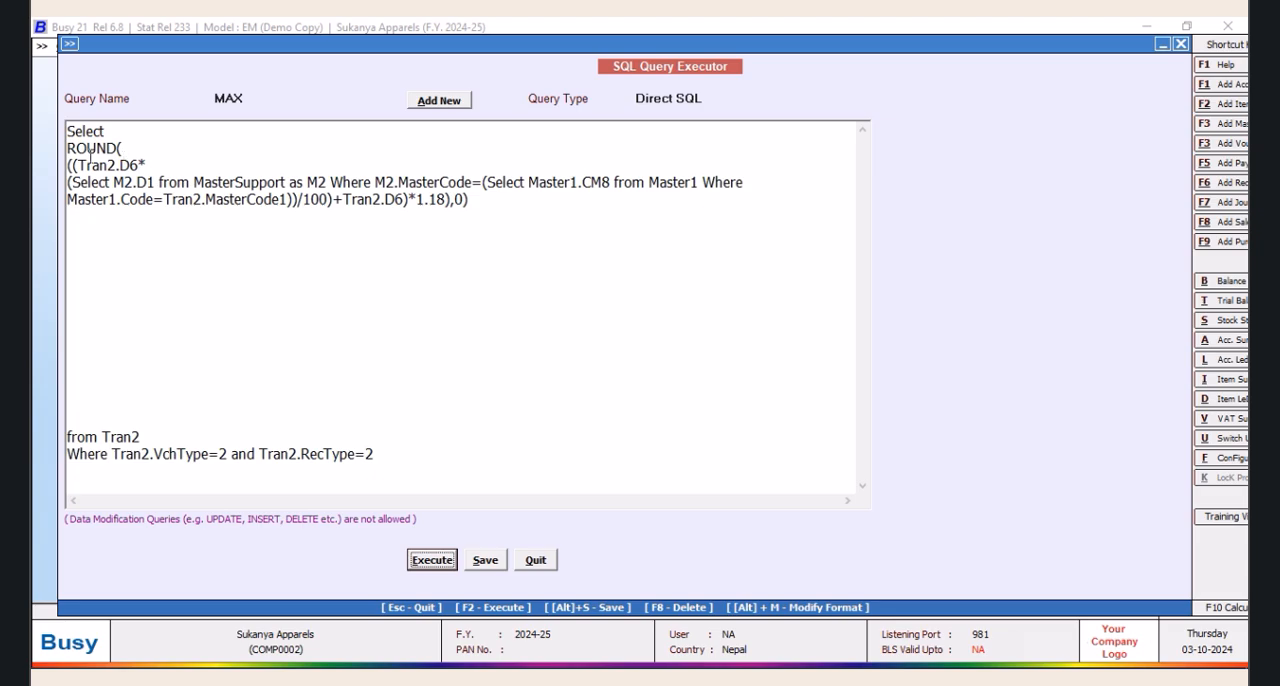
# Change the ROUND function's decimal places to 2 and execute the query
pyautogui.click(482, 202)
pyautogui.press('BackSpace')
pyautogui.write('2')
pyautogui.click(440, 562)
pyautogui.click(745, 387)
# Remove the opening ROUND( and the trailing ,2) from the expression and execute the query
pyautogui.click(128, 141)
pyautogui.moveTo(128, 141); pyautogui.dragTo(37, 142)
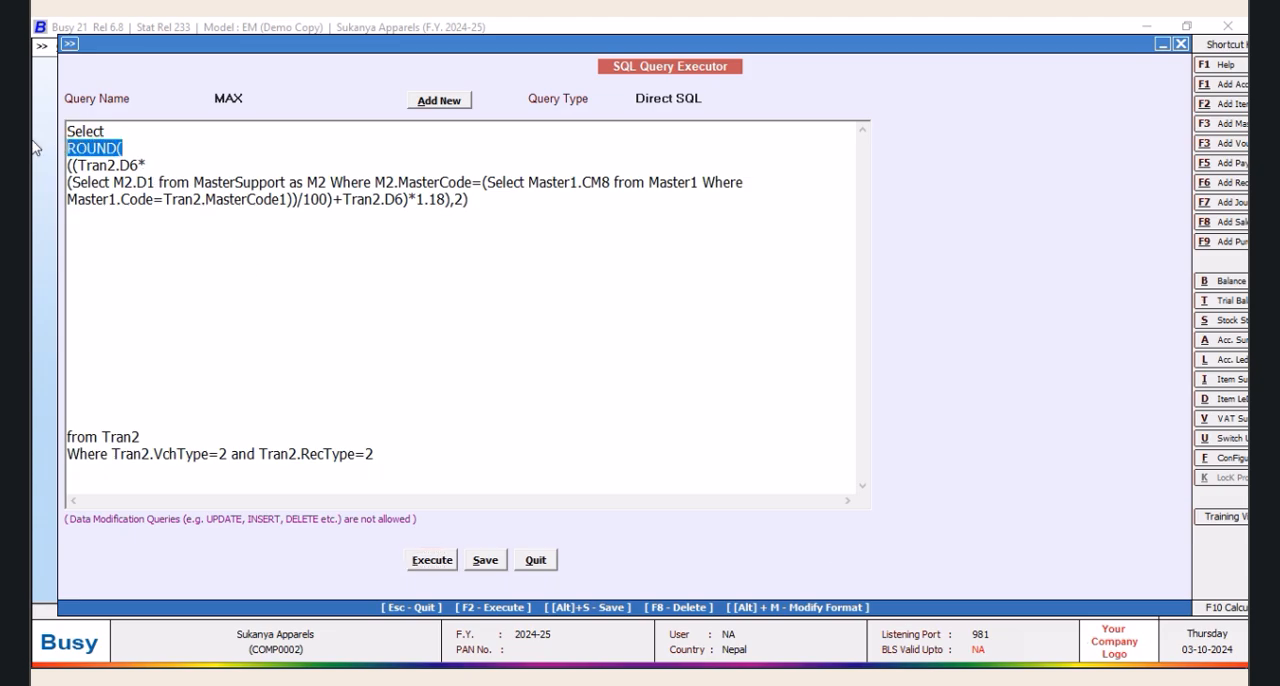
pyautogui.press('Delete')
pyautogui.click(470, 199)
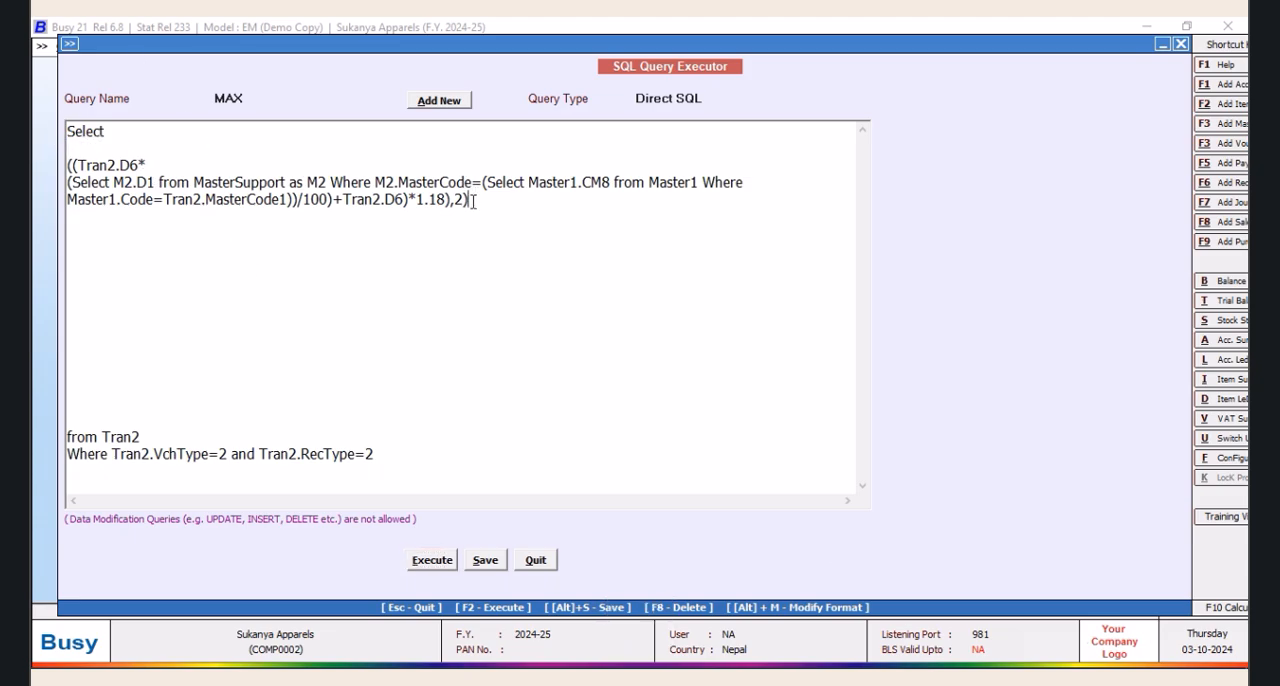
pyautogui.press('BackSpace')
pyautogui.press('BackSpace')
pyautogui.press('BackSpace')
pyautogui.click(455, 562)
pyautogui.click(745, 394)
# Remove the extra closing parenthesis after 1.18 and execute the query to check its output
pyautogui.click(466, 212)
pyautogui.click(430, 564)
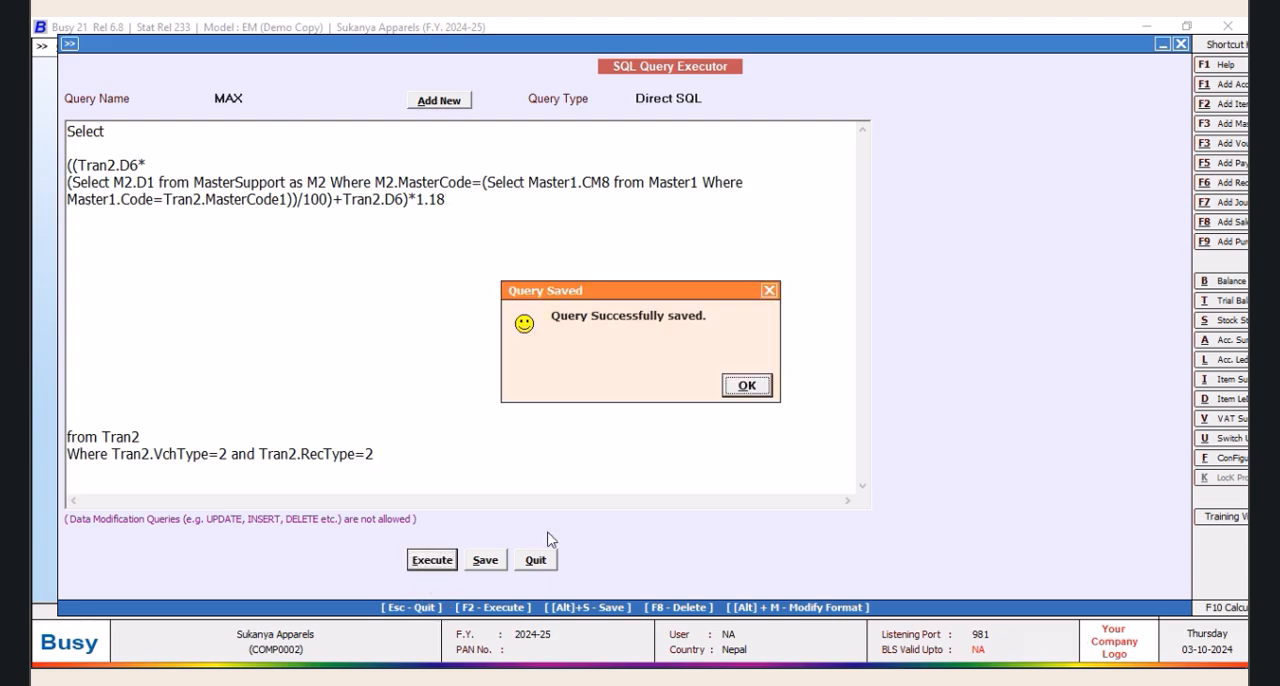
pyautogui.click(747, 387)
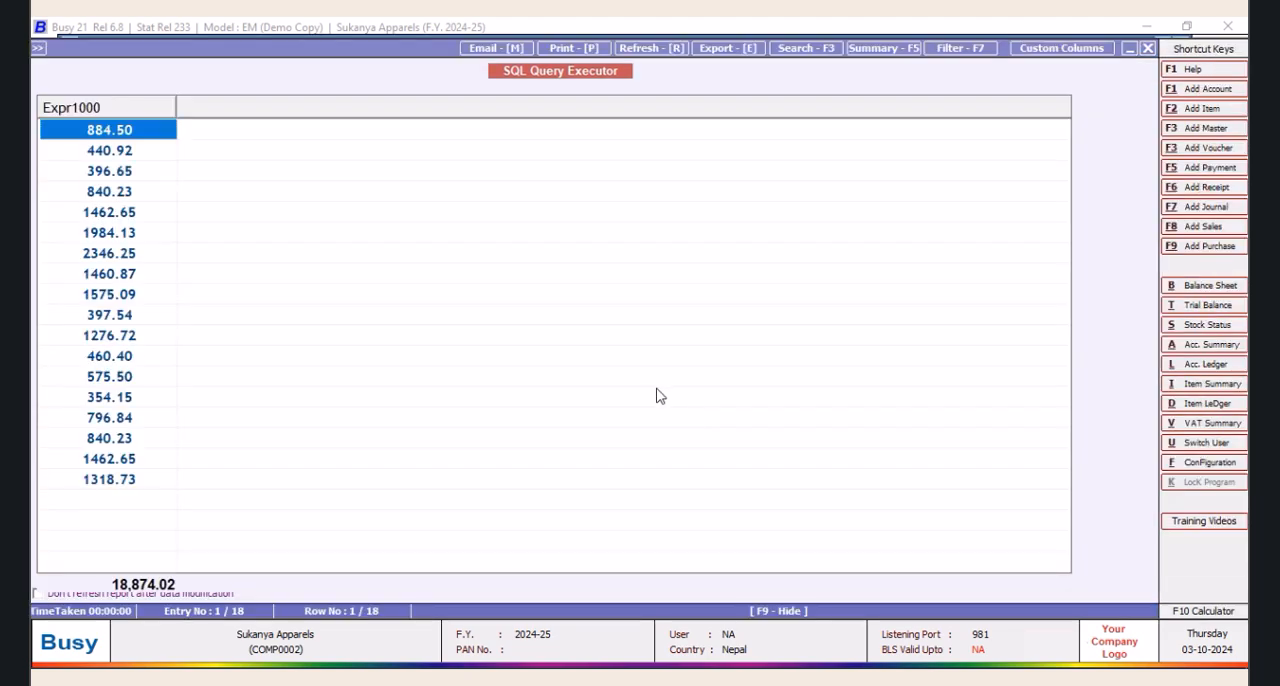
pyautogui.click(1147, 48)
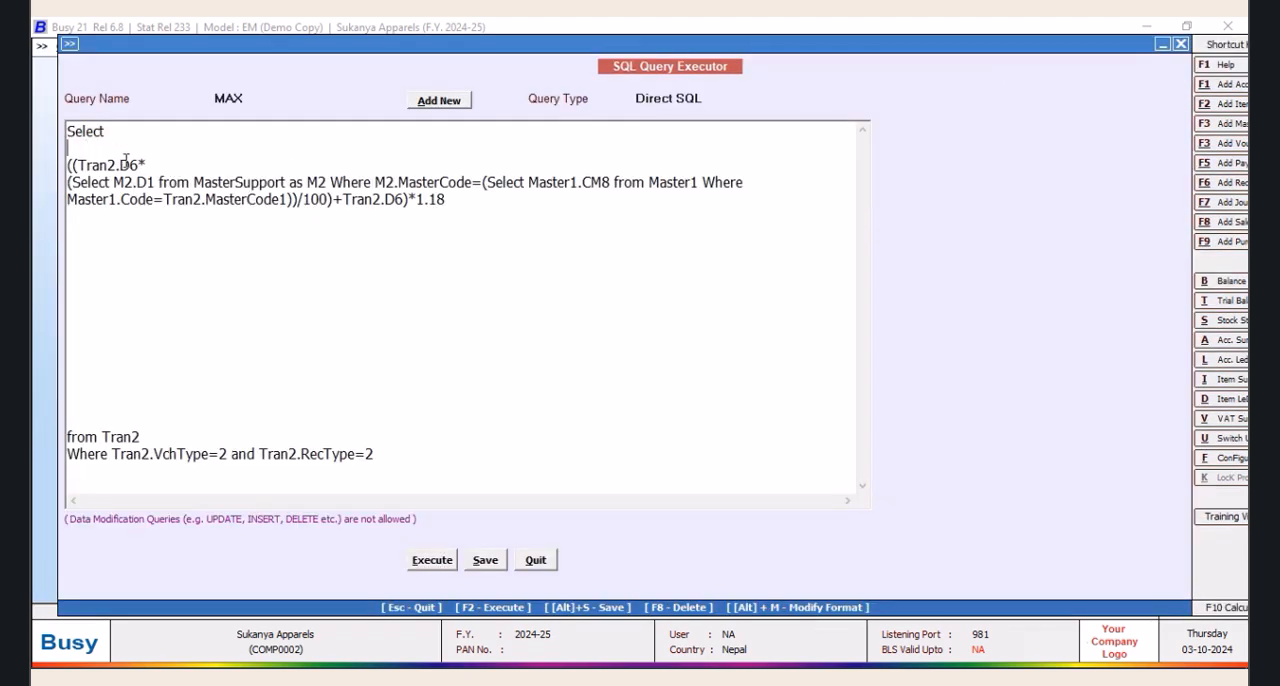
# Wrap the expression in ROUND( with ,0) directly after 1.18 to round to whole numbers, and execute the query
pyautogui.write('ROUND(')
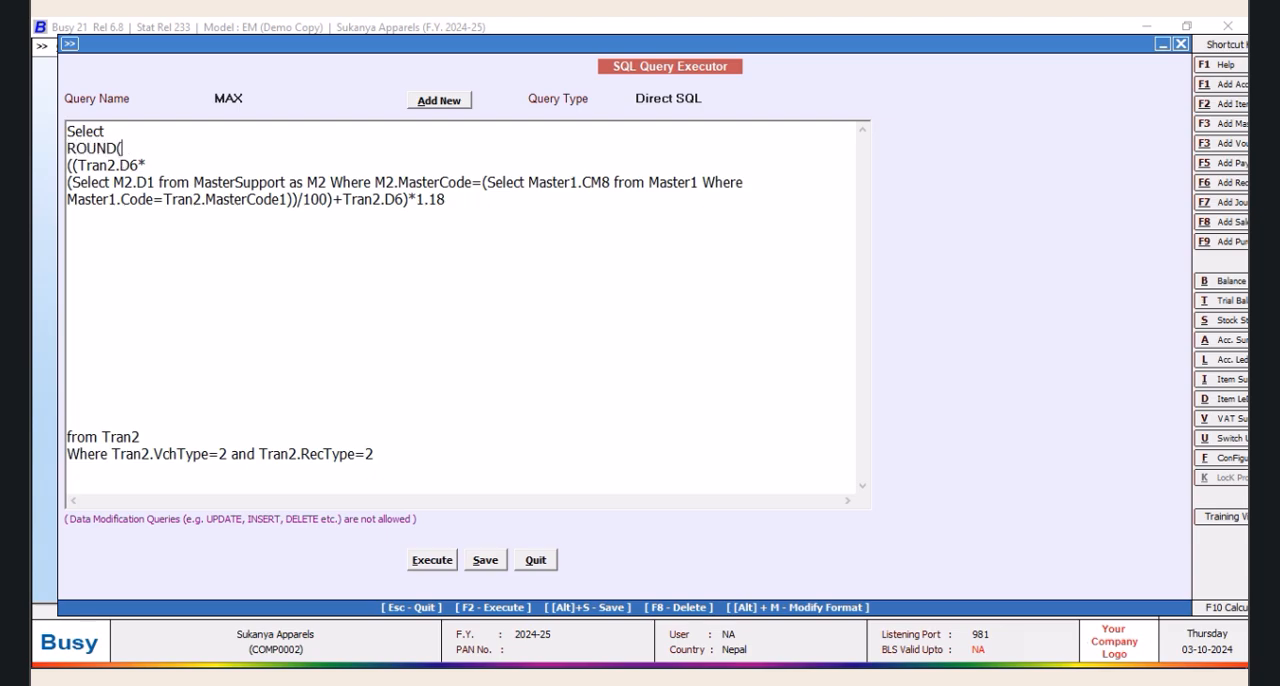
pyautogui.click(458, 198)
pyautogui.write(',0')
pyautogui.click(441, 563)
pyautogui.click(745, 386)
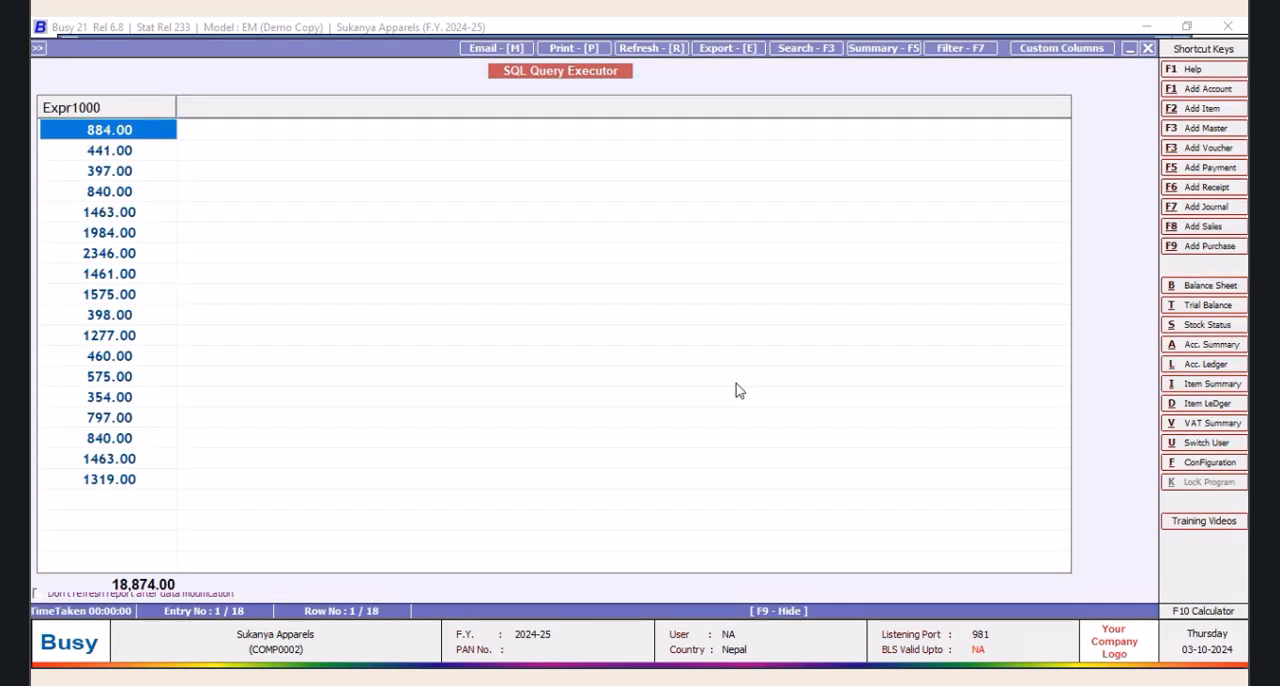
# Execute the rounded price query again and review its results before returning to the query text
pyautogui.click(1148, 48)
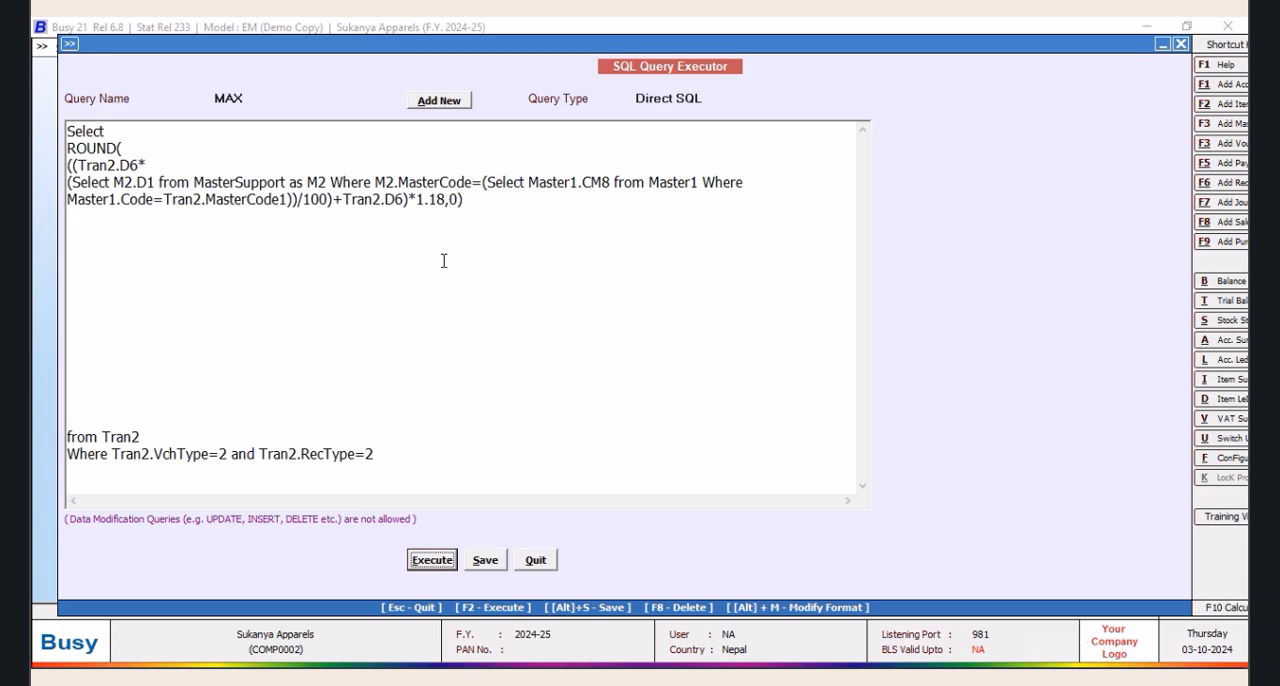
pyautogui.click(418, 562)
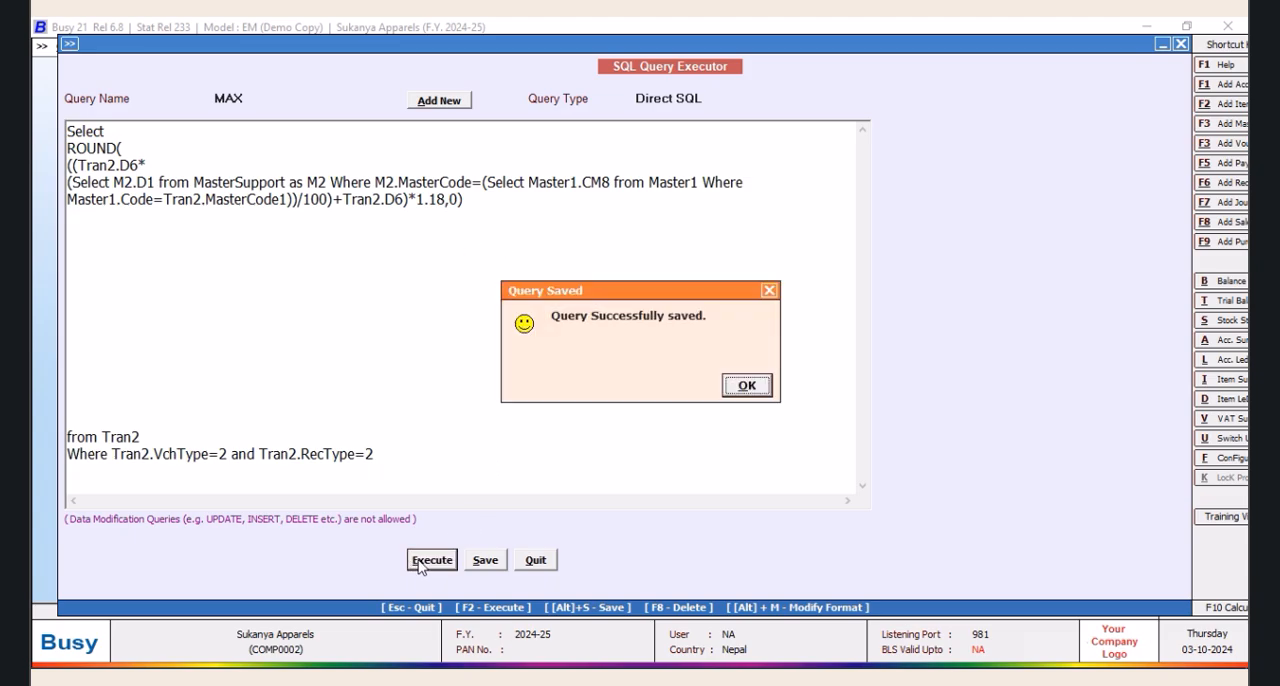
pyautogui.click(760, 390)
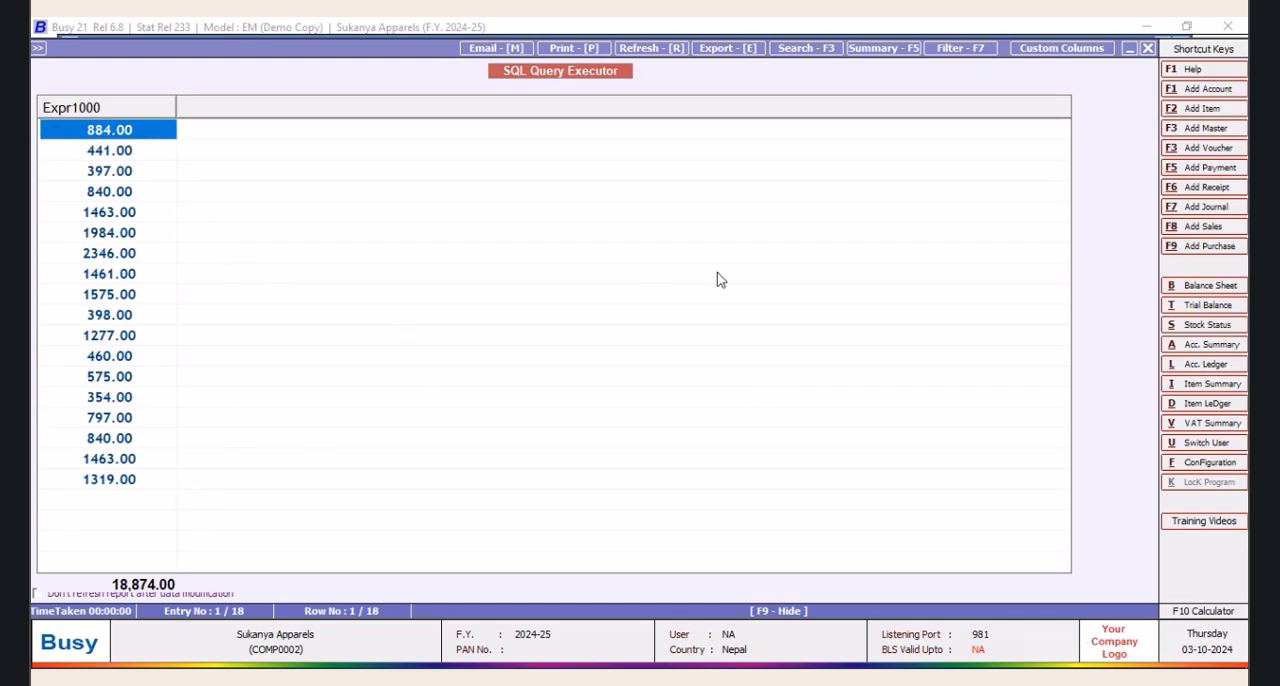
pyautogui.click(1147, 48)
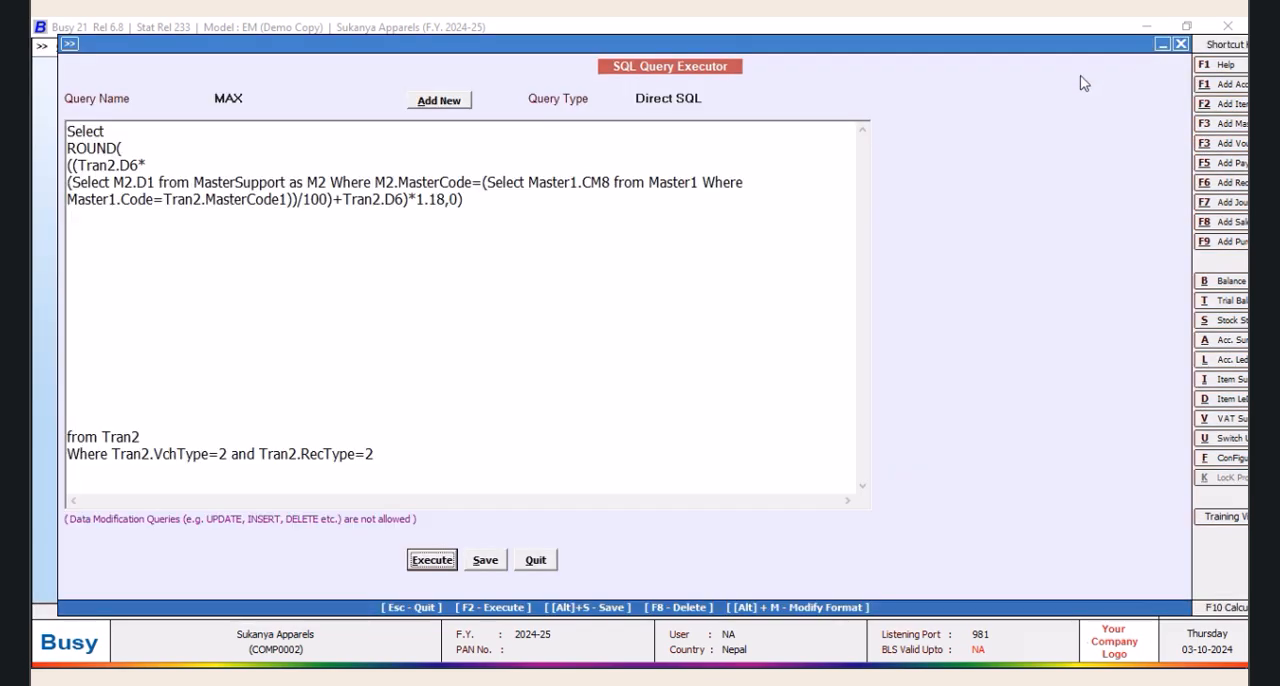
pyautogui.click(114, 229)
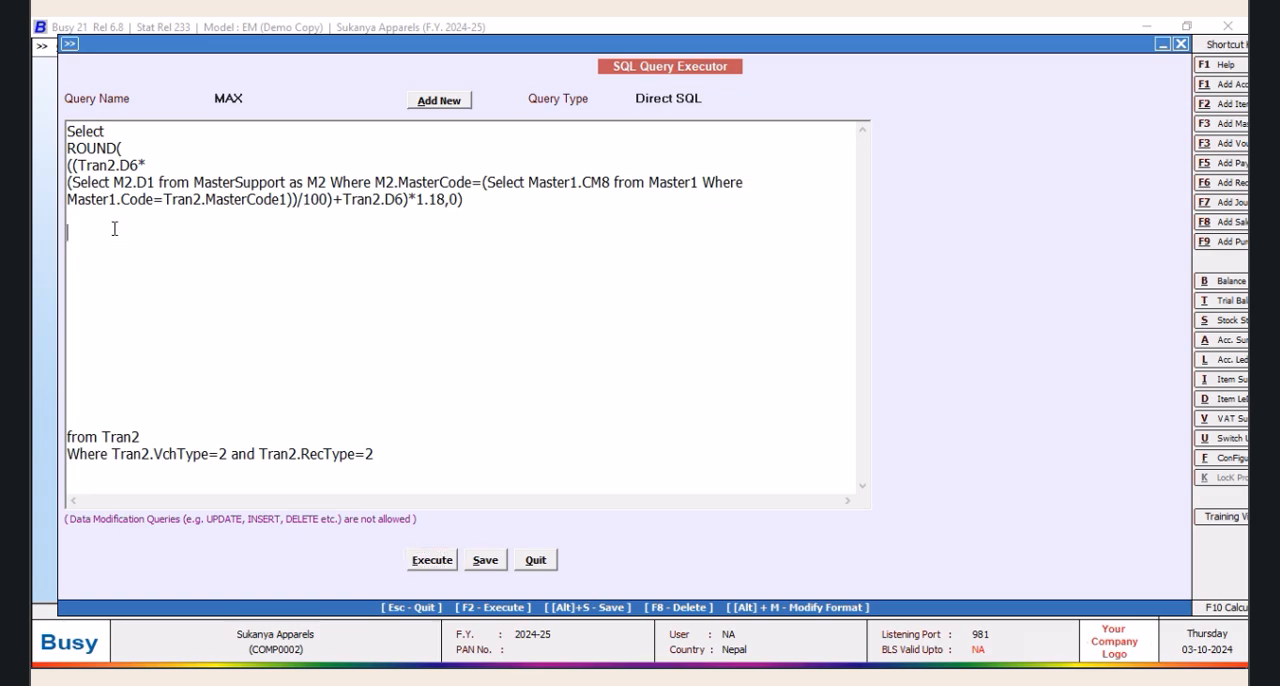
pyautogui.write('tHIS IS TOBE YOUR SALES PRIT')
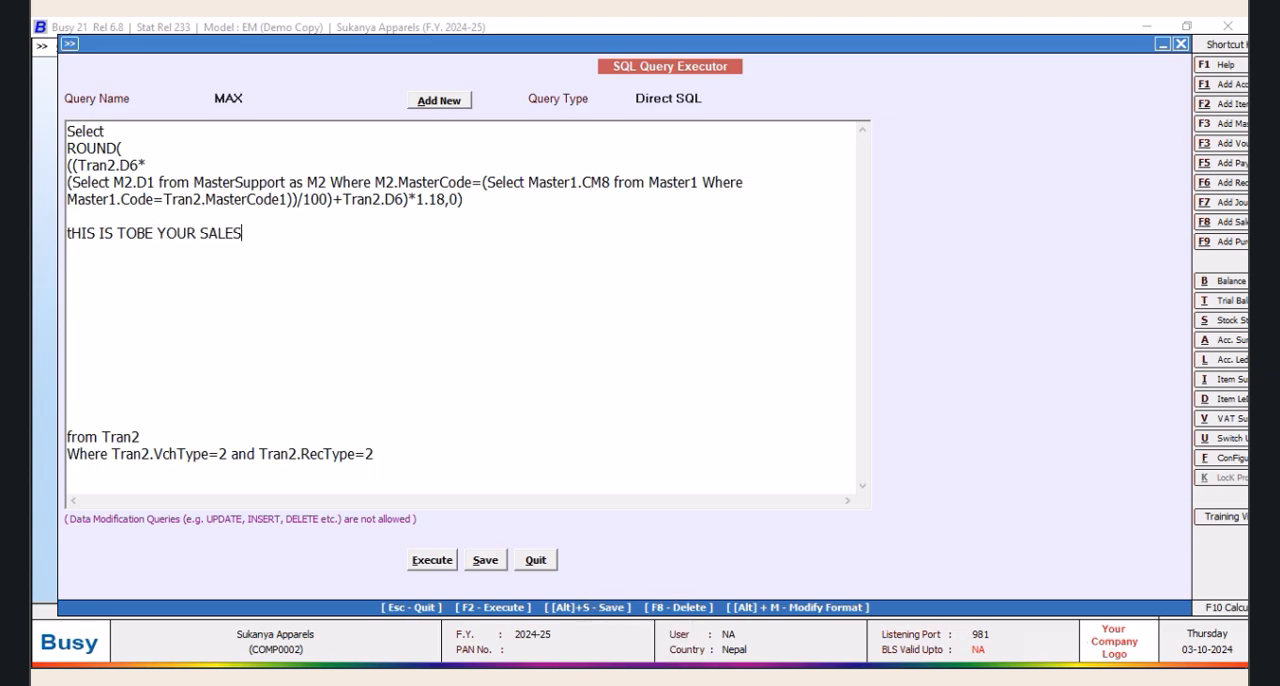
pyautogui.press('BackSpace')
pyautogui.press('BackSpace')
pyautogui.press('BackSpace')
pyautogui.press('BackSpace')
pyautogui.write('RATE WITH ')
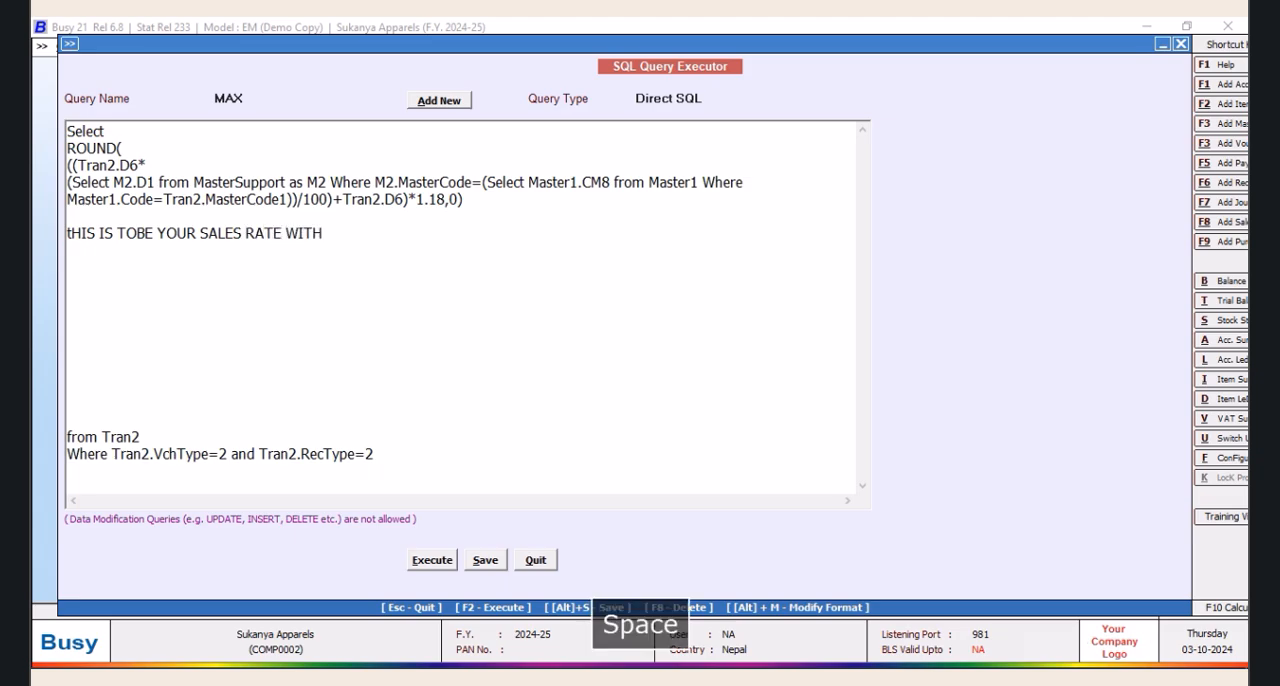
pyautogui.write('WAT')
pyautogui.press('BackSpace')
pyautogui.press('BackSpace')
pyautogui.press('BackSpace')
pyautogui.press('BackSpace')
pyautogui.write('VAT ')
pyautogui.write('IN NEPAL')
pyautogui.write('A')
pyautogui.press('BackSpace')
pyautogui.press('BackSpace')
pyautogui.write('LI RUPEES')
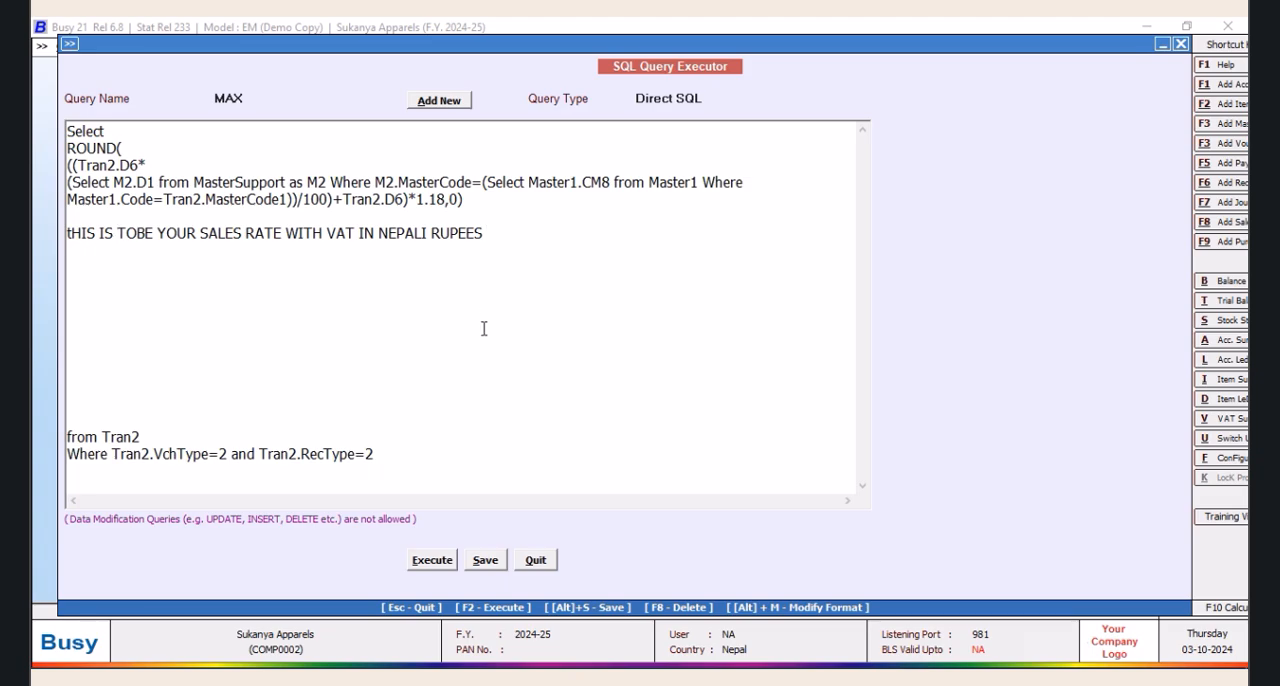
pyautogui.moveTo(500, 234); pyautogui.dragTo(35, 240)
pyautogui.press('Delete')
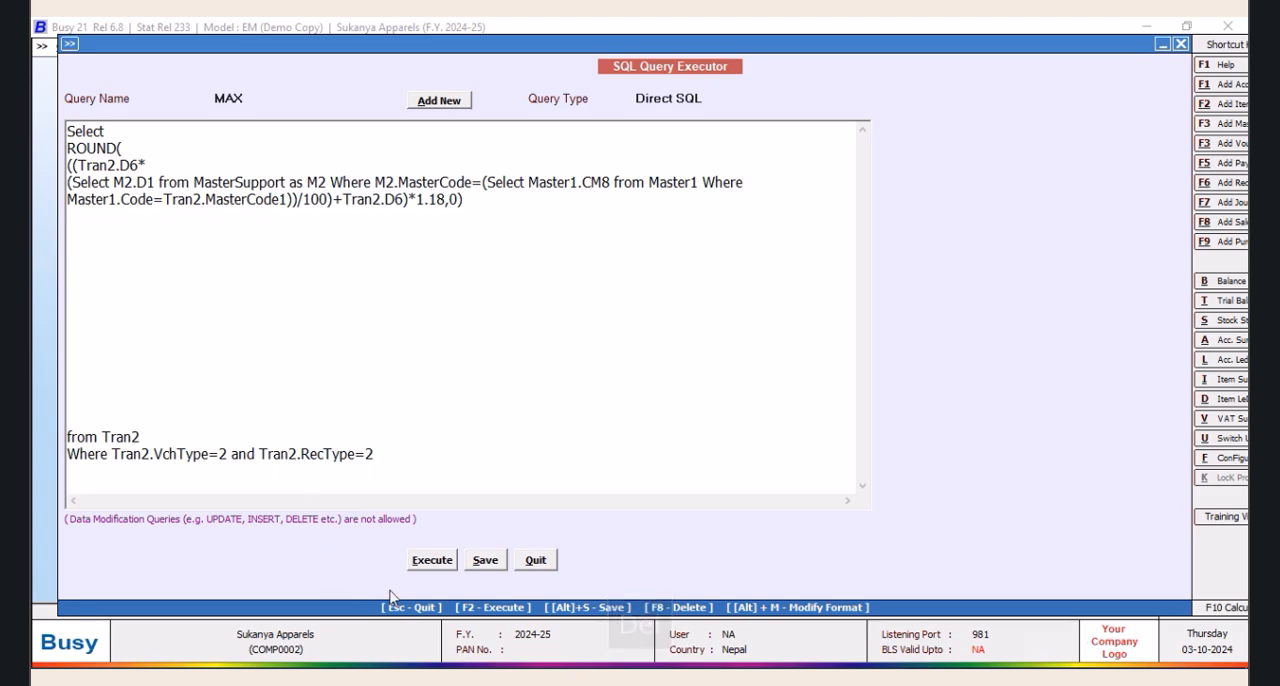
# Save the query and remove the blank lines between the ROUND expression and the from Tran2 line
pyautogui.click(487, 560)
pyautogui.click(747, 386)
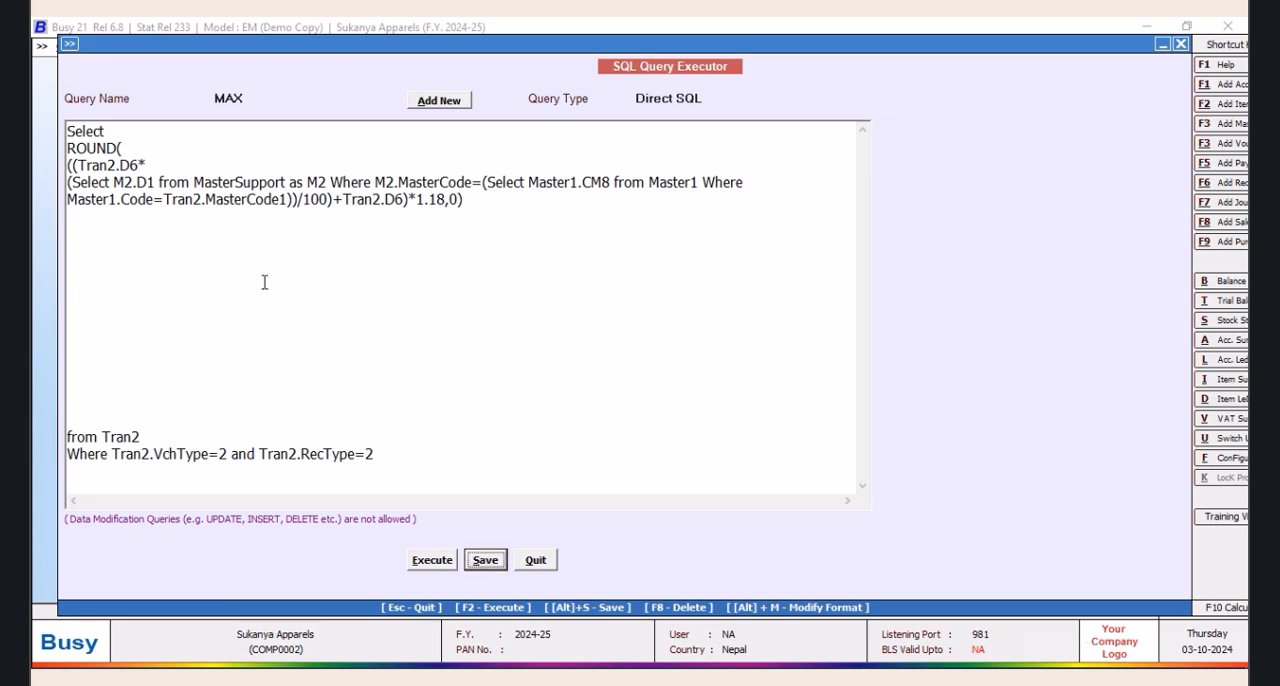
pyautogui.click(97, 211)
pyautogui.press('Delete')
pyautogui.press('Delete')
pyautogui.press('Delete')
pyautogui.press('Delete')
pyautogui.press('Delete')
pyautogui.press('Delete')
pyautogui.press('Delete')
pyautogui.press('Delete')
pyautogui.press('Delete')
pyautogui.press('Delete')
pyautogui.press('Delete')
pyautogui.press('Delete')
pyautogui.press('Delete')
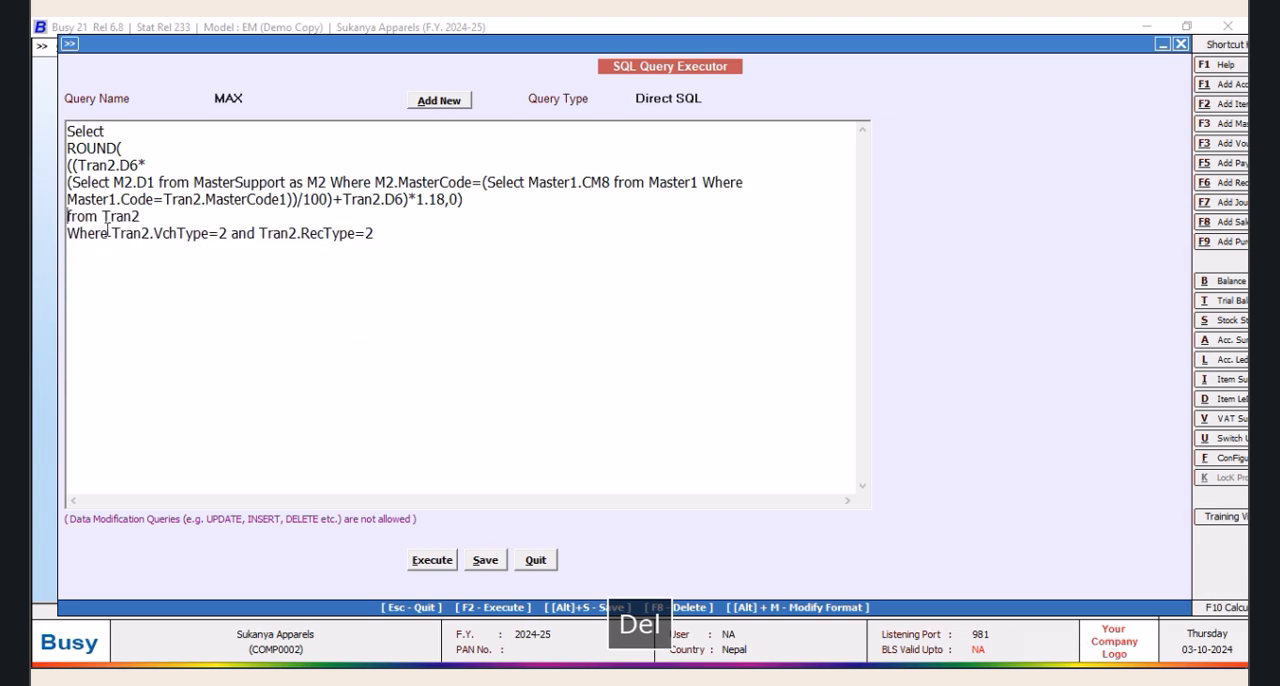
# Set the query type to Barcode (Vch) and save the query
pyautogui.click(724, 97)
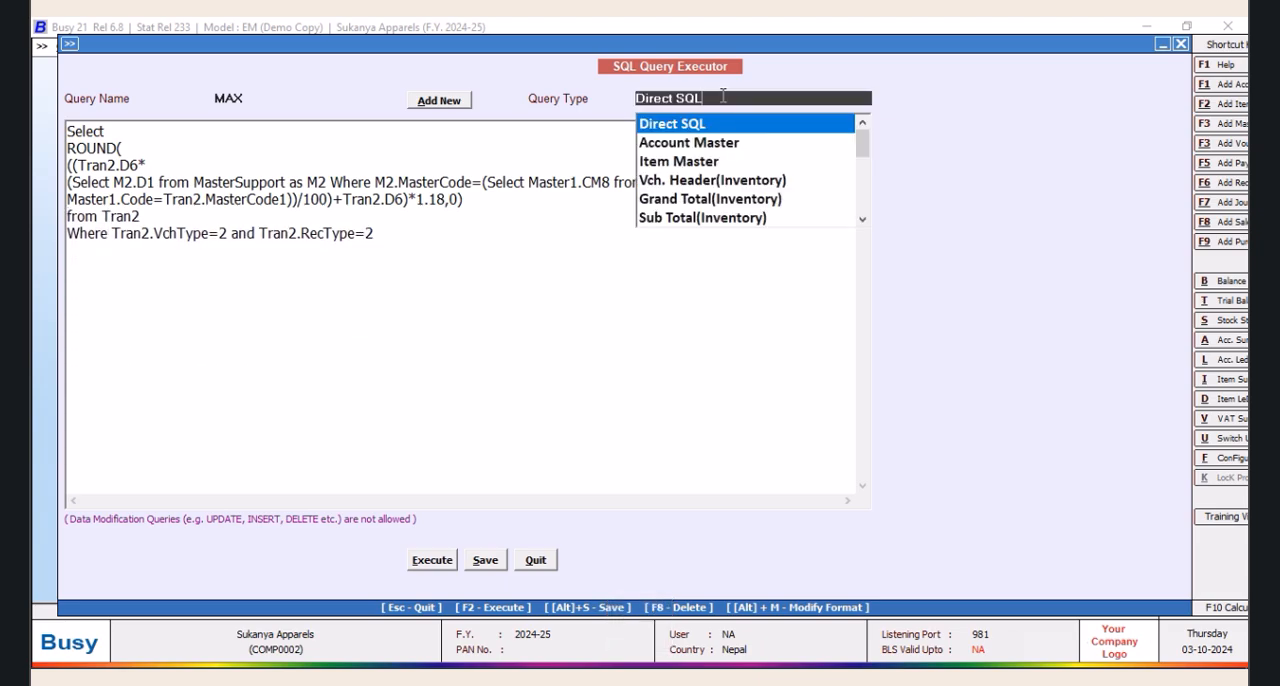
pyautogui.click(862, 222)
pyautogui.click(862, 222)
pyautogui.scroll(-3, 866, 226)
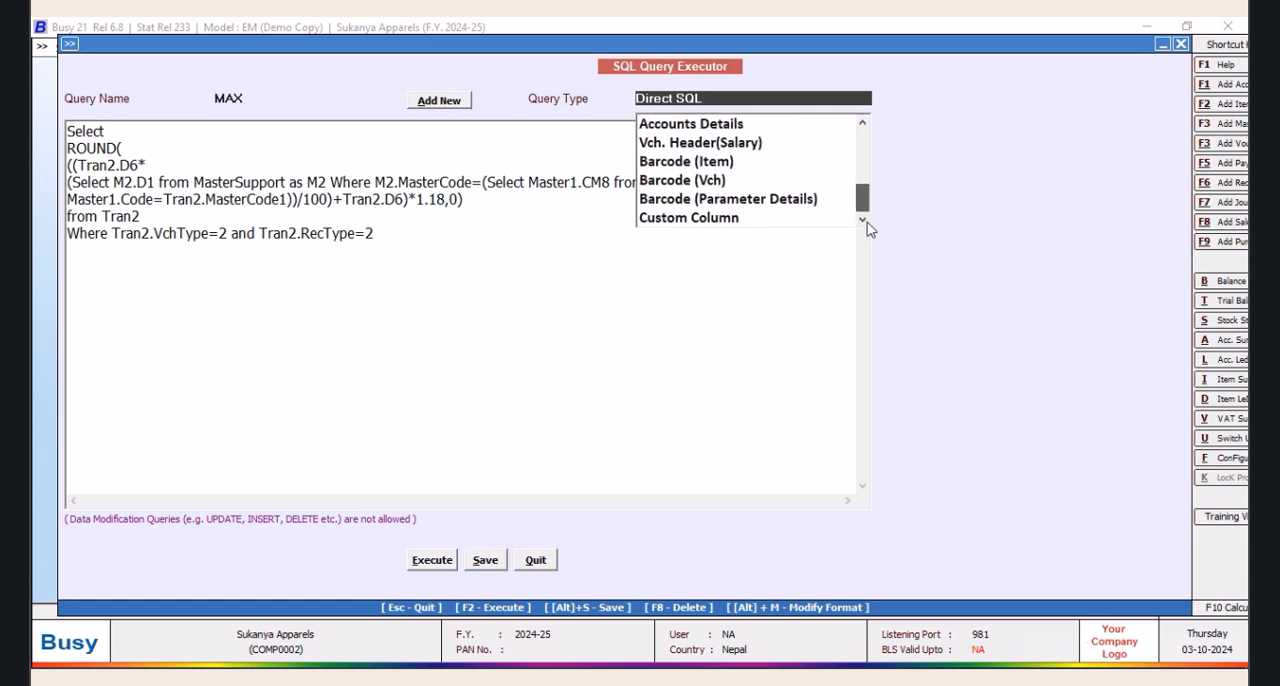
pyautogui.click(704, 183)
pyautogui.click(484, 562)
pyautogui.click(750, 386)
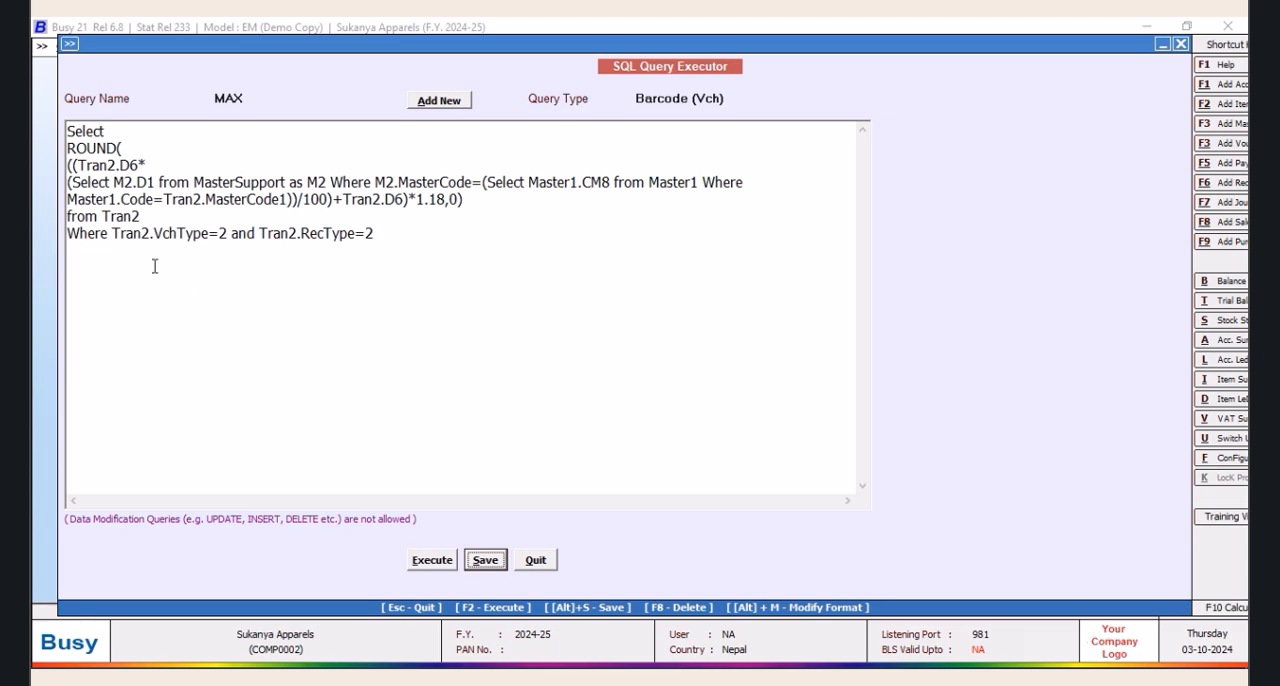
# Move the conditions after Where to their own line starting with AND, leaving blank lines in between for a new condition
pyautogui.click(114, 232)
pyautogui.press('Return')
pyautogui.write('AND')
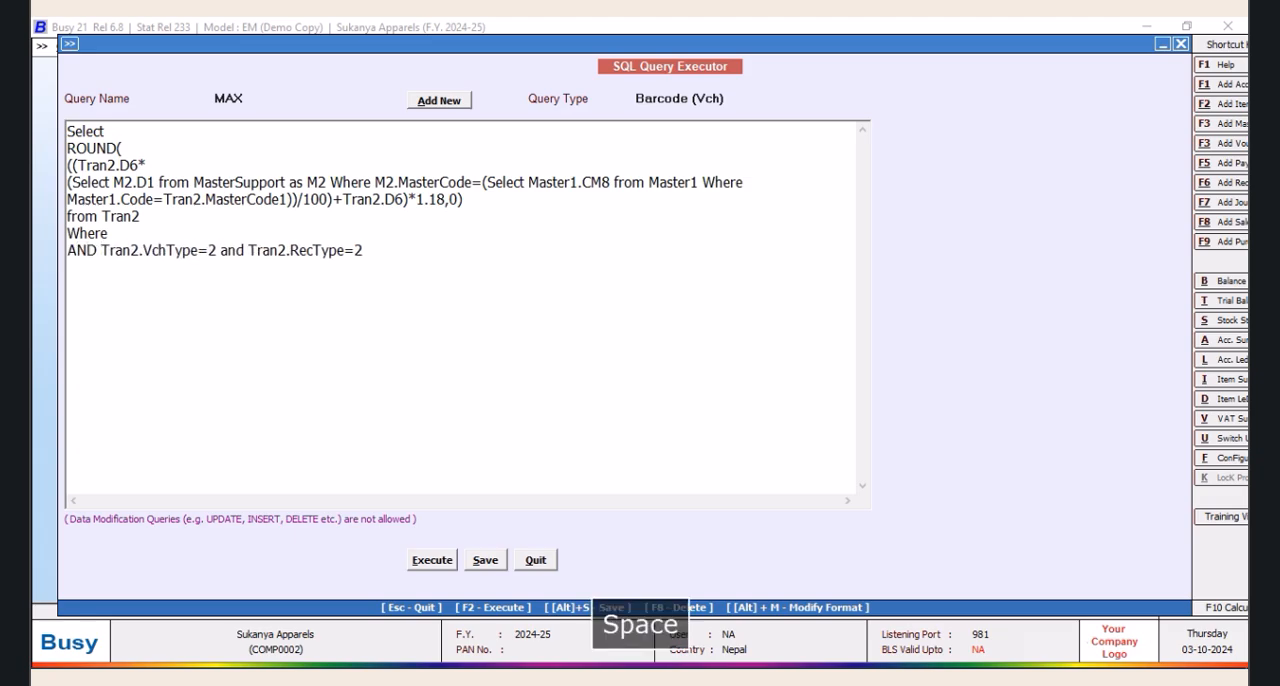
pyautogui.click(119, 236)
pyautogui.press('Return')
pyautogui.press('Return')
pyautogui.press('Return')
pyautogui.press('Return')
pyautogui.press('Return')
pyautogui.press('Return')
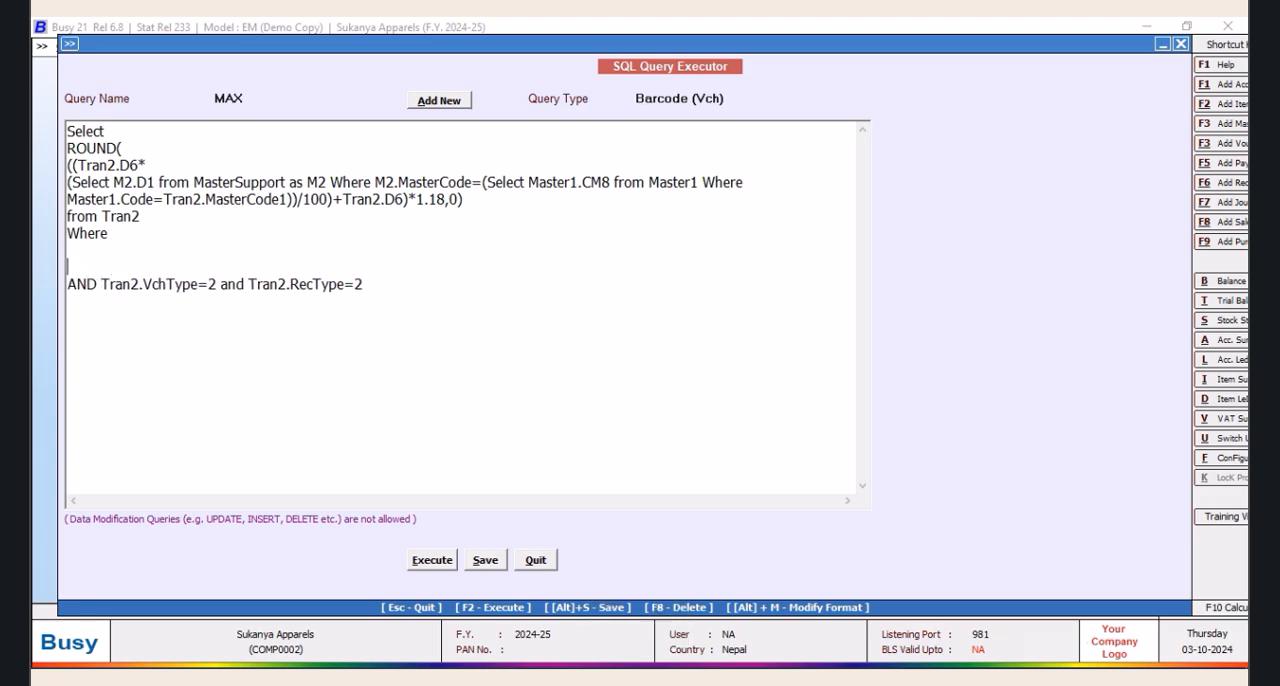
# Below Where, begin an item condition with the subquery Tran2.MasterCode1=(Select Tran2.MasterCode1 from Tran2 Where
pyautogui.click(89, 253)
pyautogui.write('T')
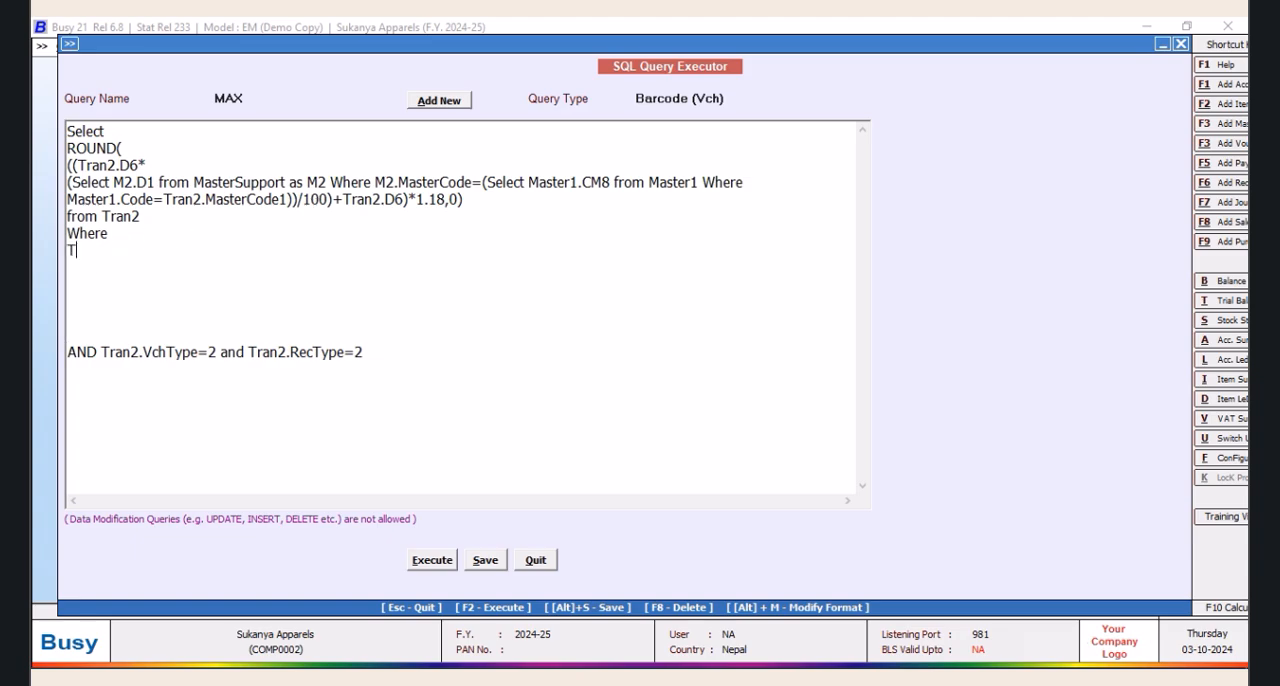
pyautogui.write('ran2.MasterCode1=')
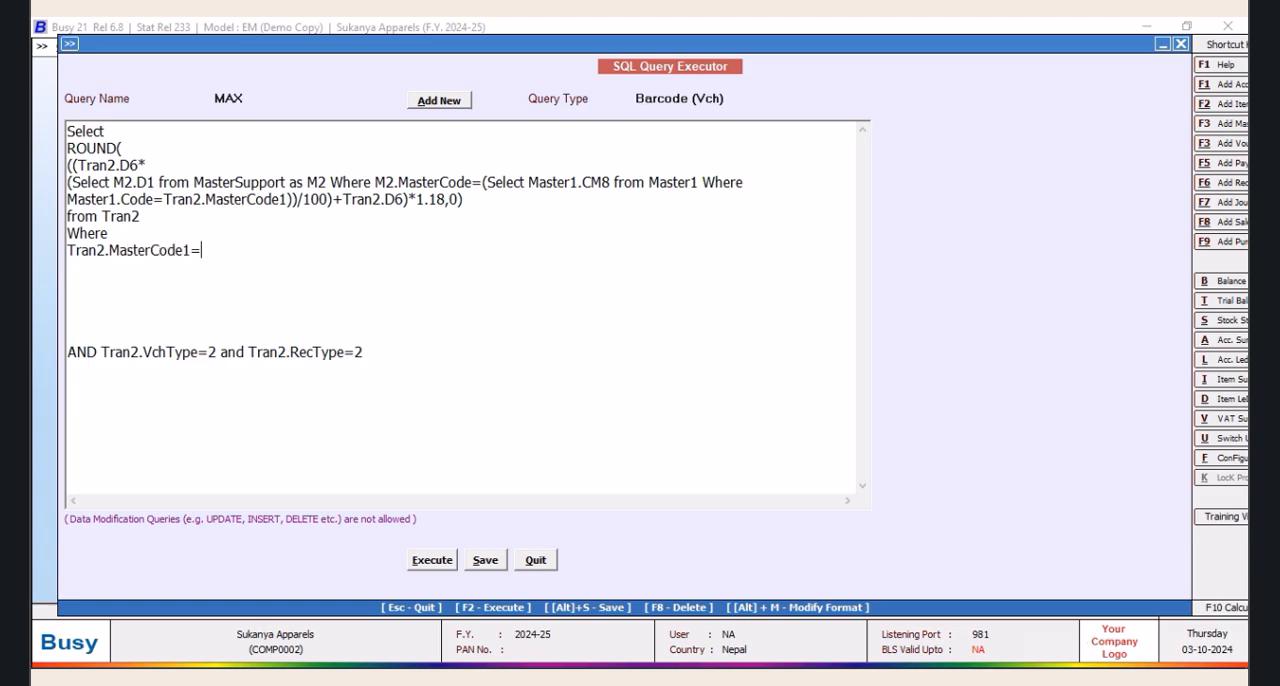
pyautogui.write('(Select Tran2.MasterCode1 from Mtar')
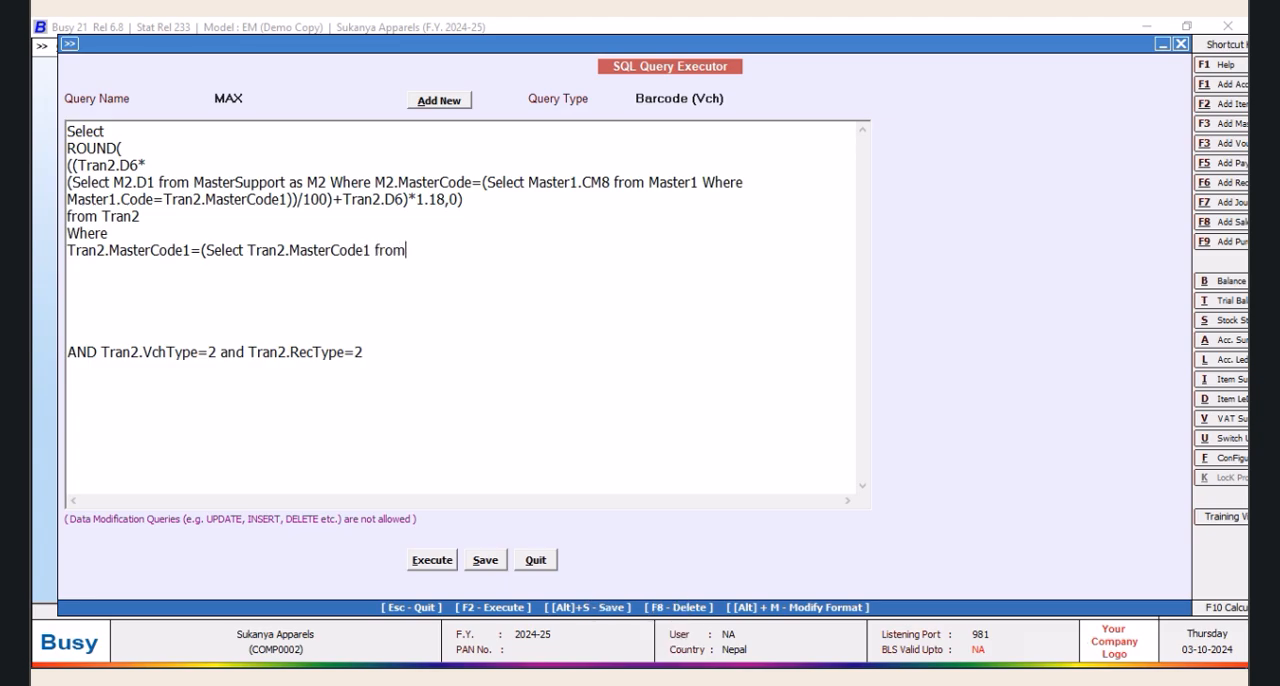
pyautogui.press('BackSpace')
pyautogui.press('BackSpace')
pyautogui.press('BackSpace')
pyautogui.press('BackSpace')
pyautogui.write('Tran2 Where')
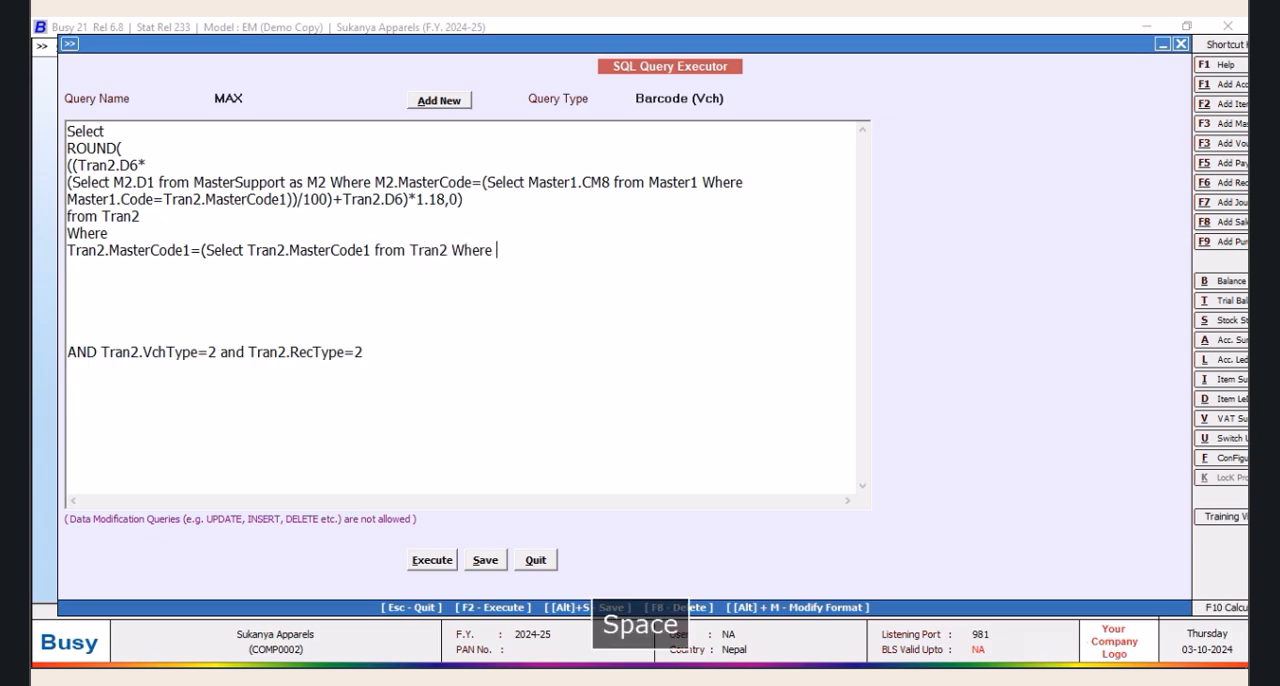
pyautogui.press('Return')
pyautogui.write('Tran')
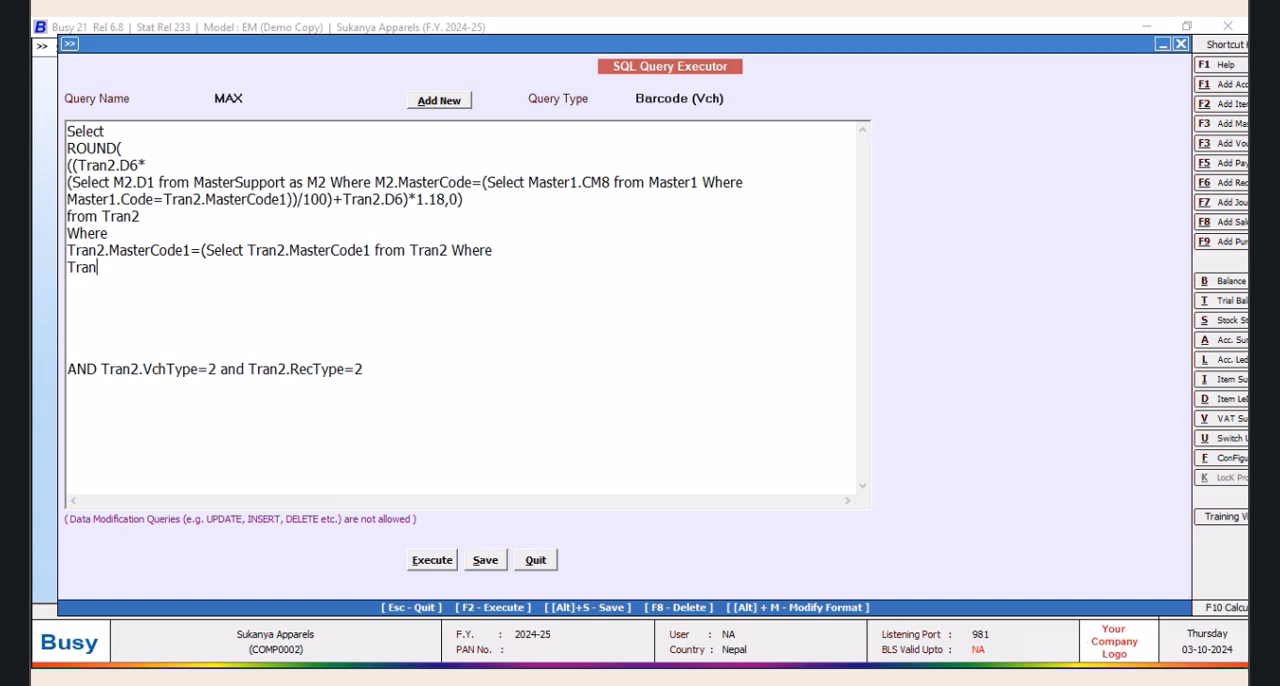
pyautogui.write('2.VchCode=@VchCode@ and Tran')
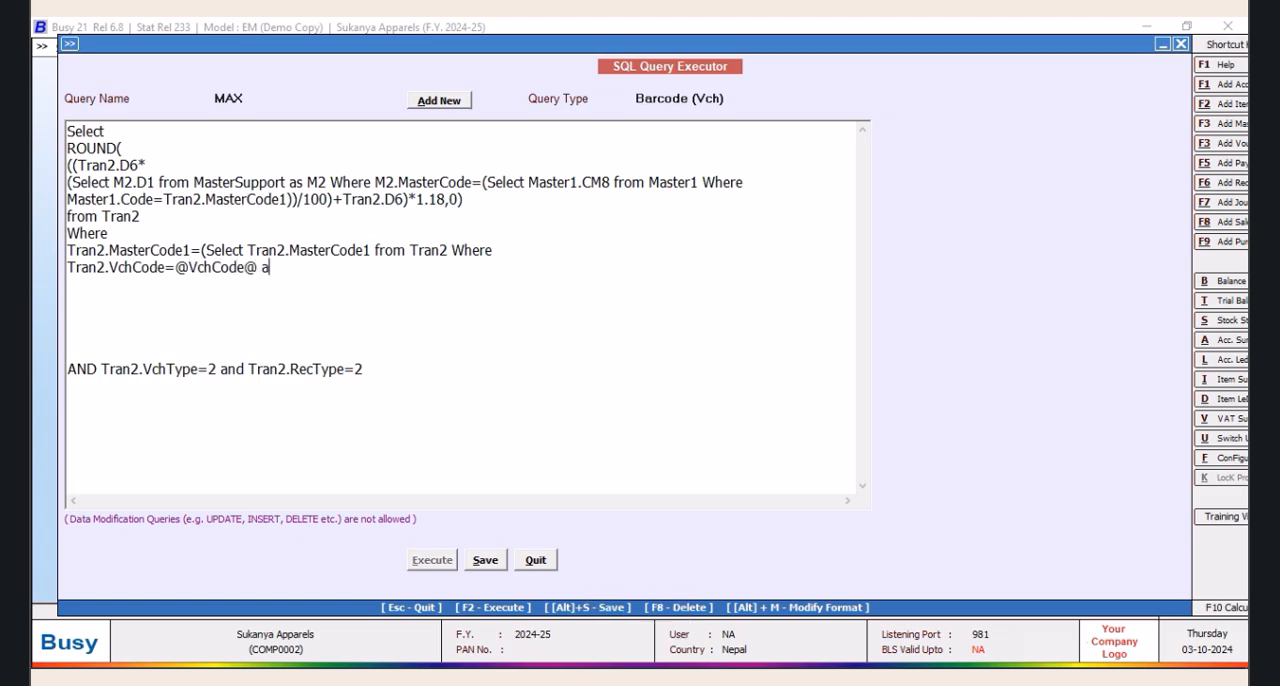
pyautogui.write('.Srno=@IT')
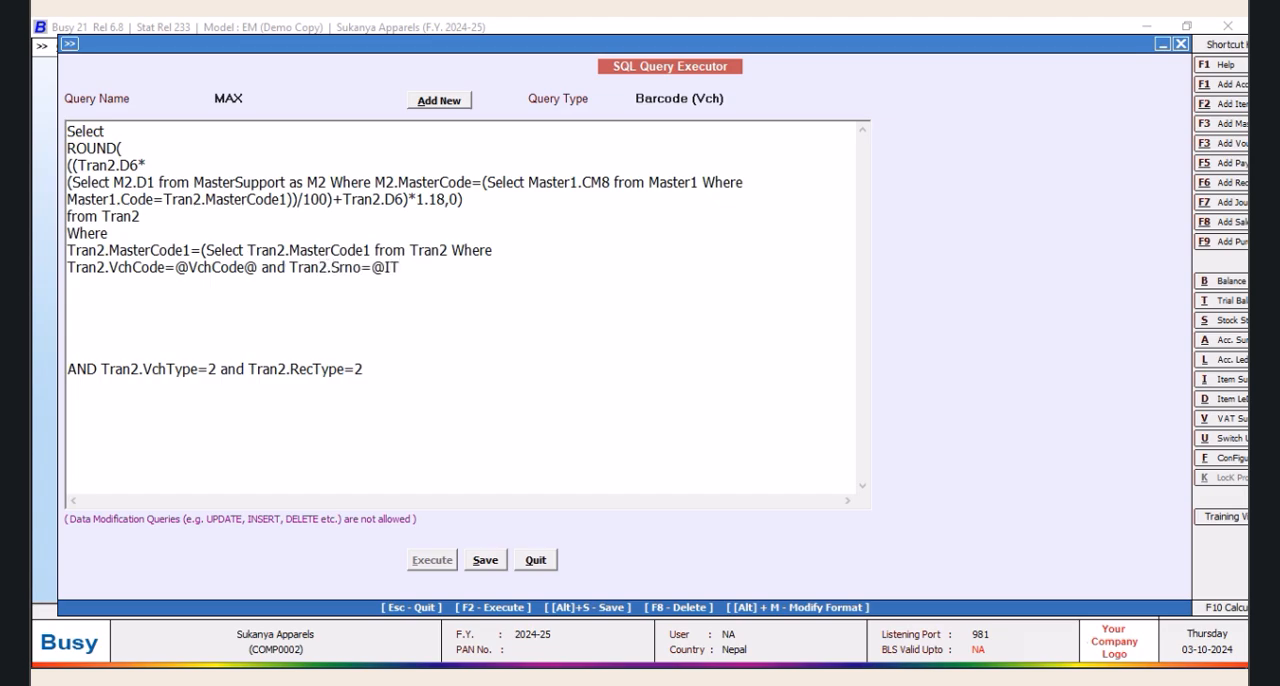
pyautogui.write('emssRNO')
pyautogui.press('BackSpace')
pyautogui.press('BackSpace')
pyautogui.press('BackSpace')
pyautogui.press('BackSpace')
pyautogui.write('Srno@ ')
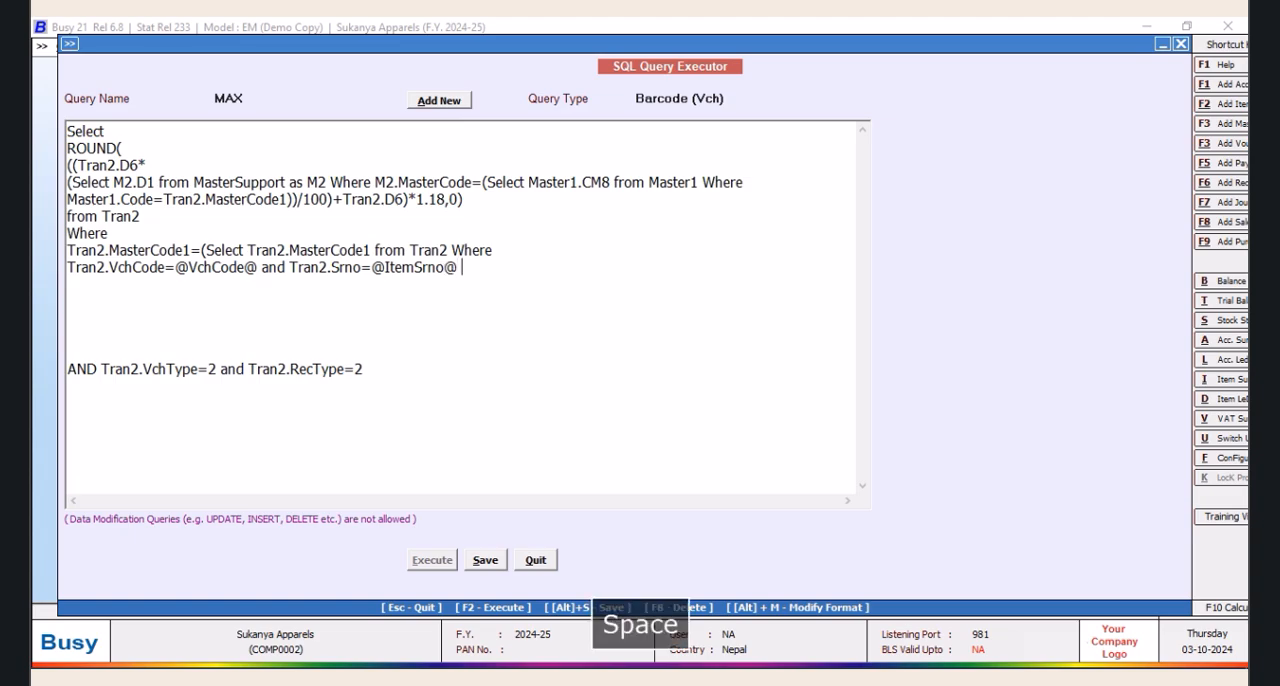
pyautogui.write('and Tra')
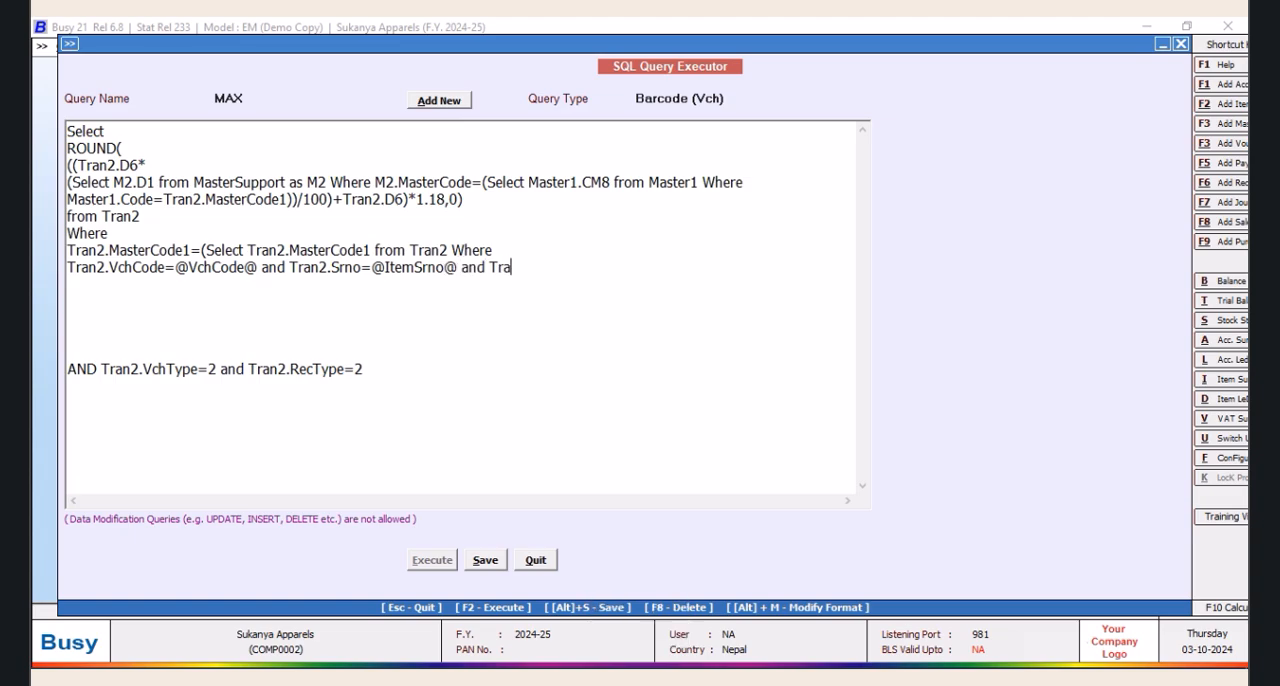
pyautogui.write('n2.VchType=9 and T')
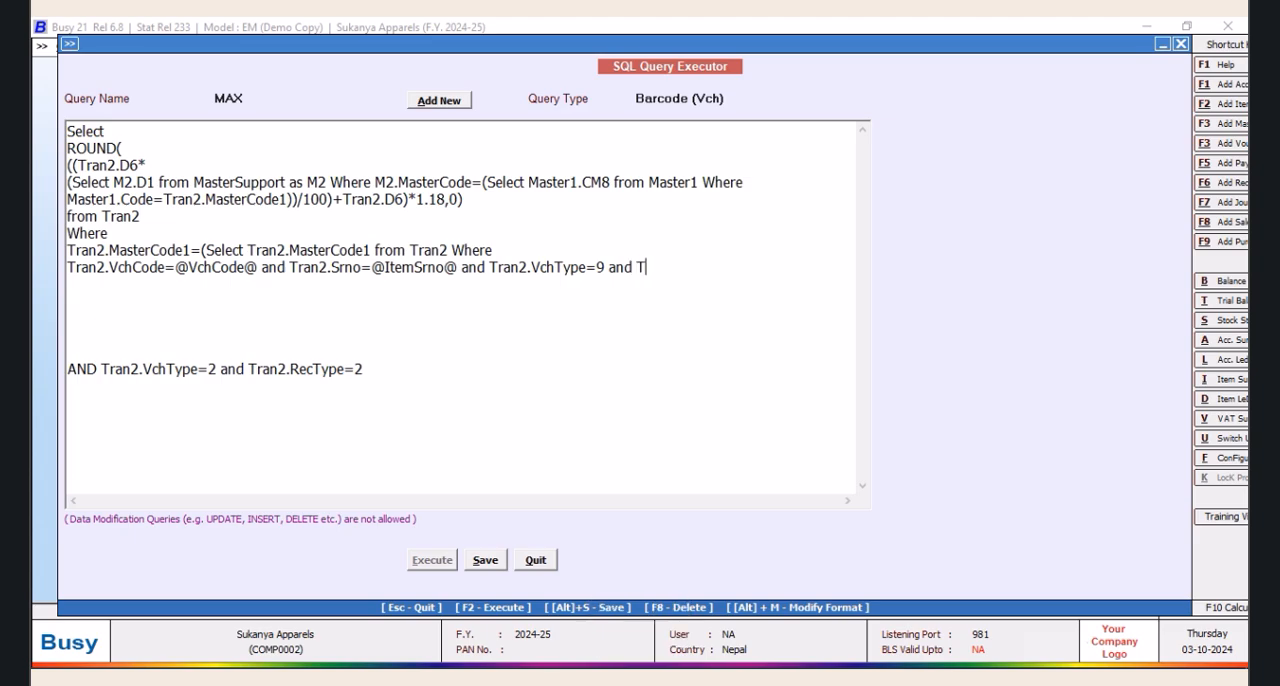
# Finish the subquery with and Tran2.VchType=2 and Tran2.RecType=2, followed by a closing parenthesis
pyautogui.press('BackSpace')
pyautogui.press('BackSpace')
pyautogui.press('BackSpace')
pyautogui.press('BackSpace')
pyautogui.press('BackSpace')
pyautogui.press('BackSpace')
pyautogui.press('BackSpace')
pyautogui.write('2 and Tran2.RecType=2)')
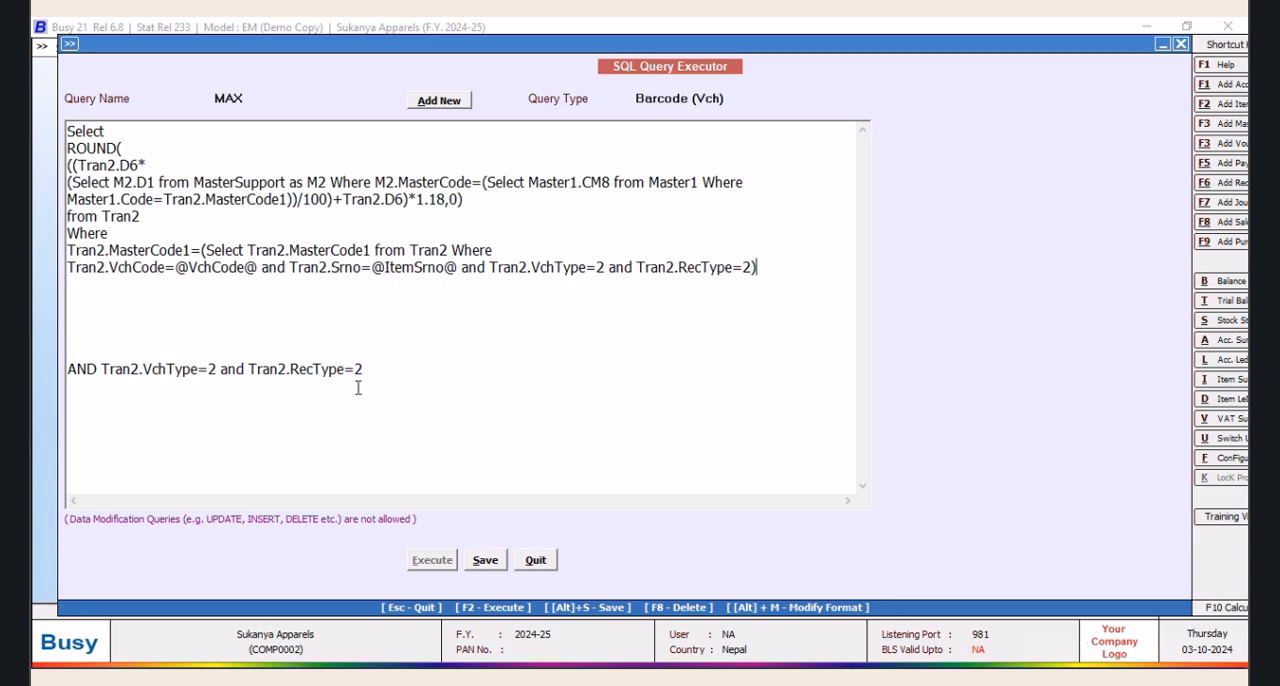
# Delete the outer AND Tran2.VchType=2 and Tran2.RecType=2 line, save the query and quit the query executor
pyautogui.moveTo(391, 366); pyautogui.dragTo(36, 375)
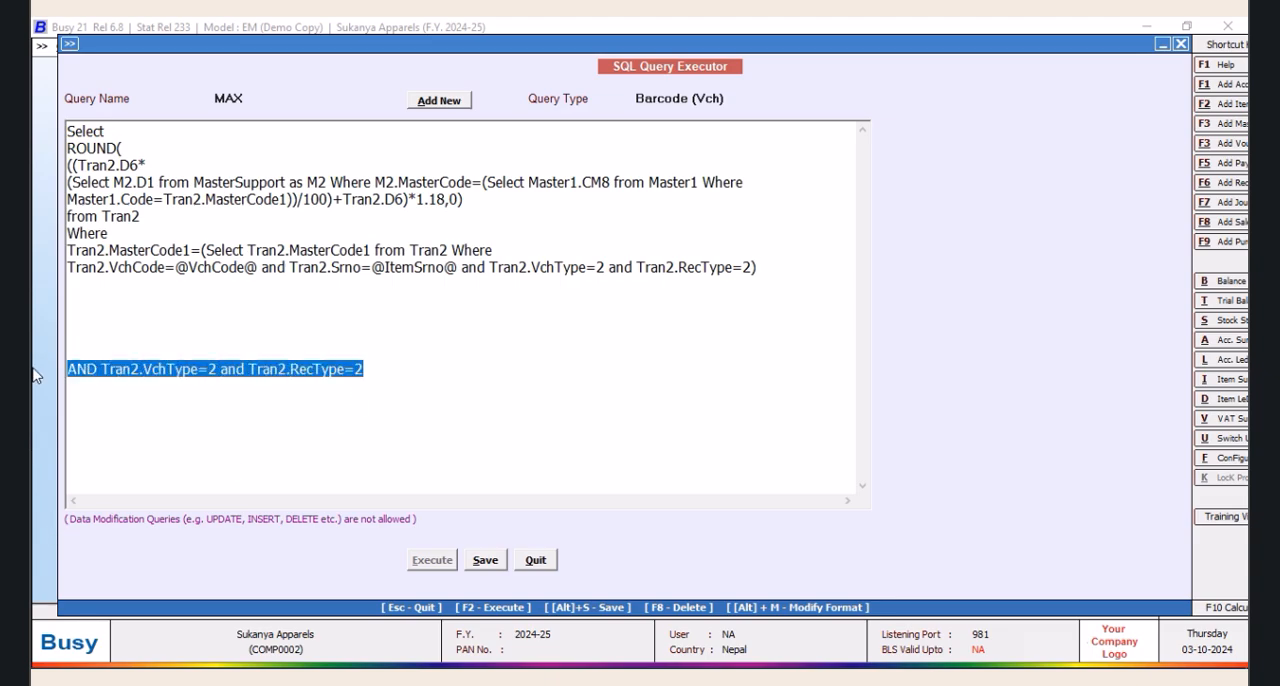
pyautogui.press('Delete')
pyautogui.click(487, 561)
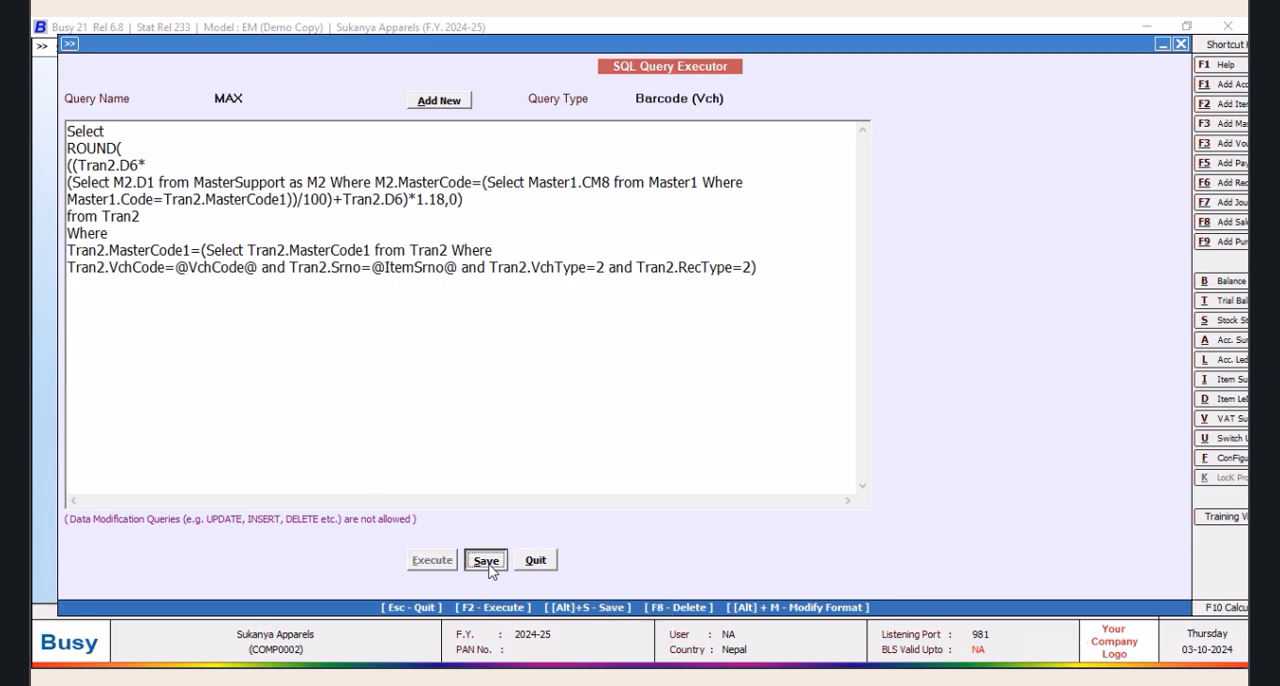
pyautogui.click(748, 385)
pyautogui.click(536, 560)
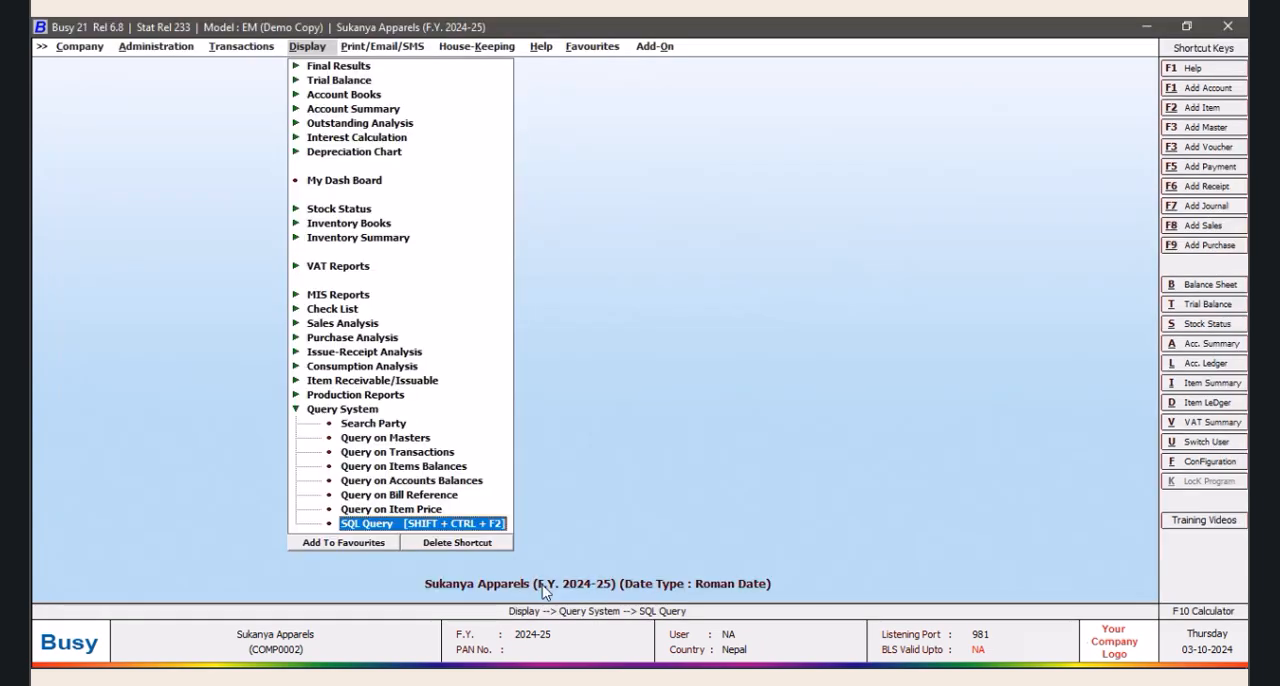
# Open the label configuration of bar-code format ONE from Item Bar-code Printing
pyautogui.click(656, 47)
pyautogui.click(680, 68)
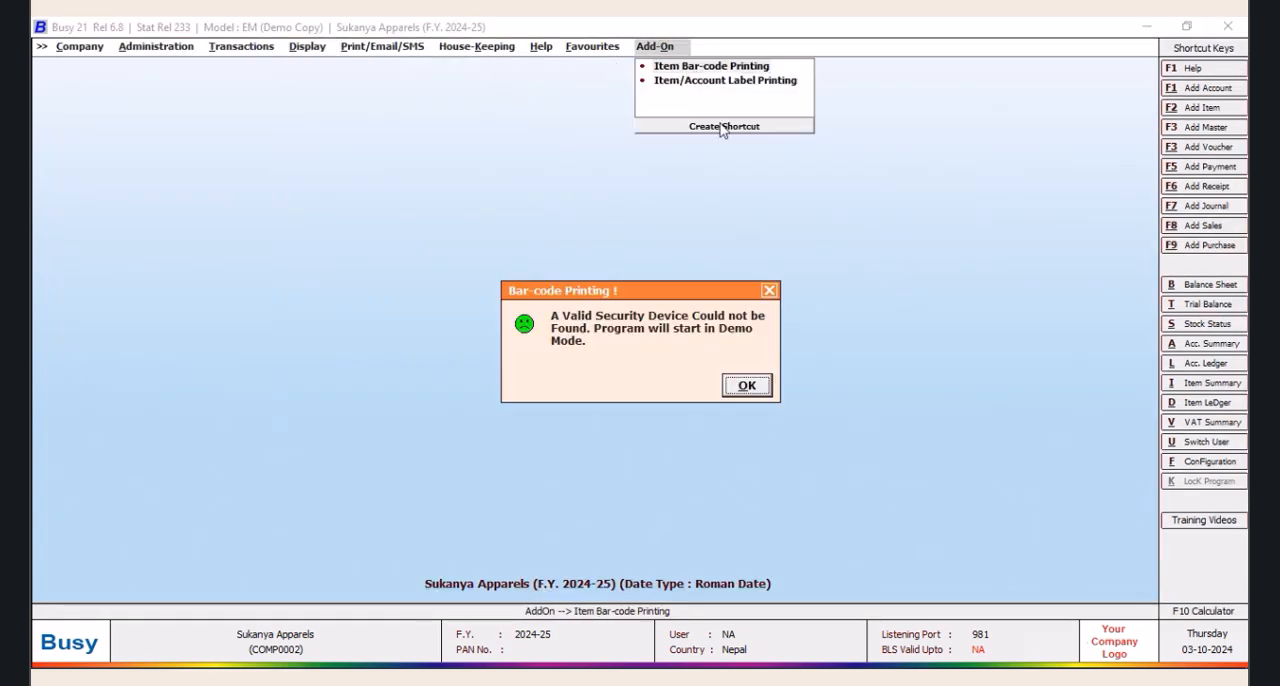
pyautogui.click(747, 386)
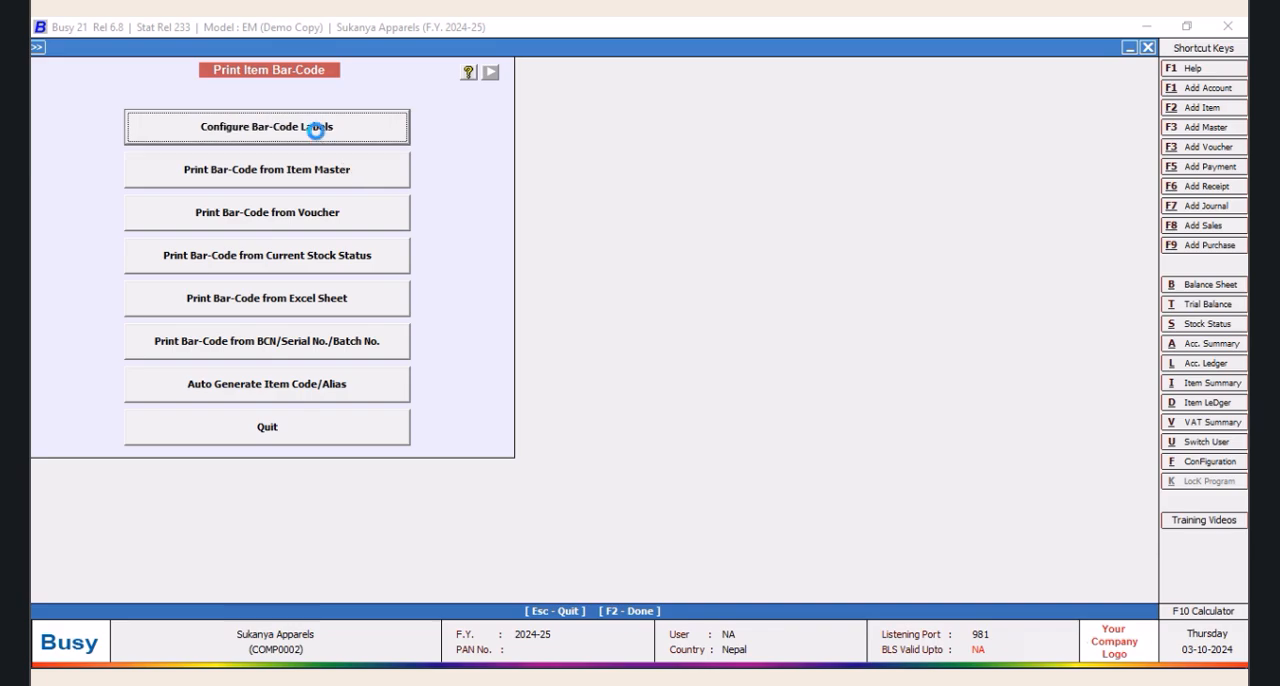
pyautogui.click(316, 131)
pyautogui.click(556, 179)
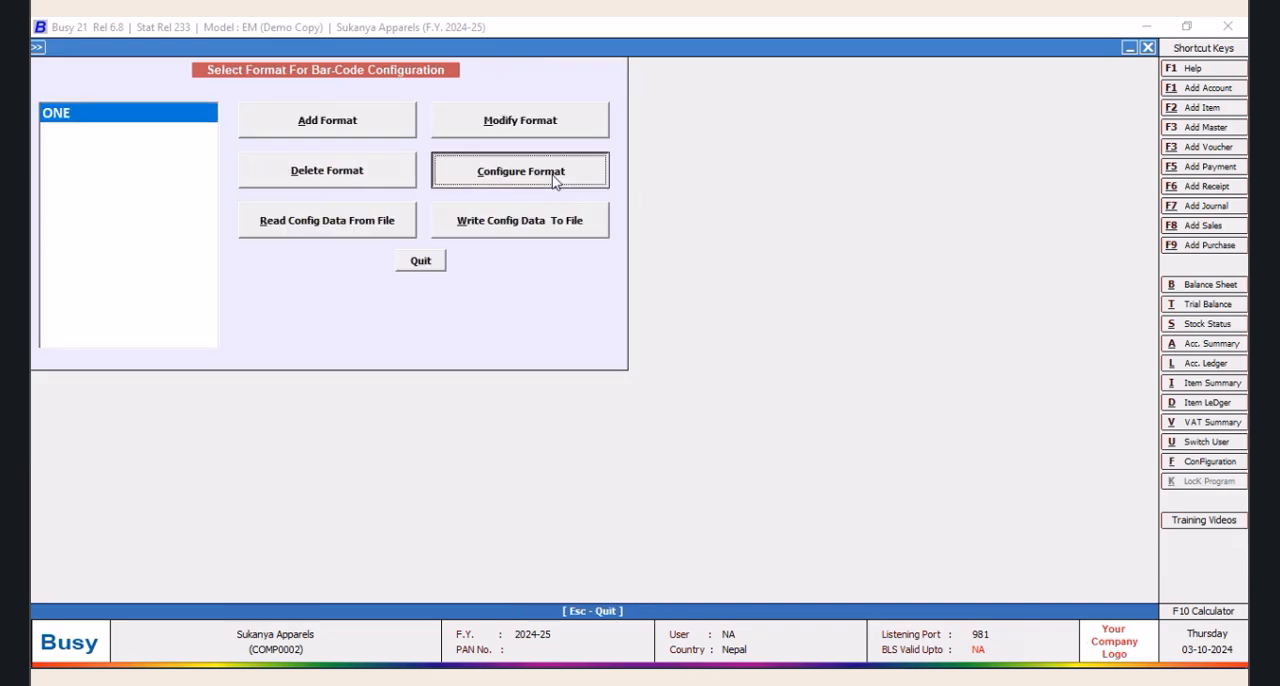
pyautogui.click(624, 452)
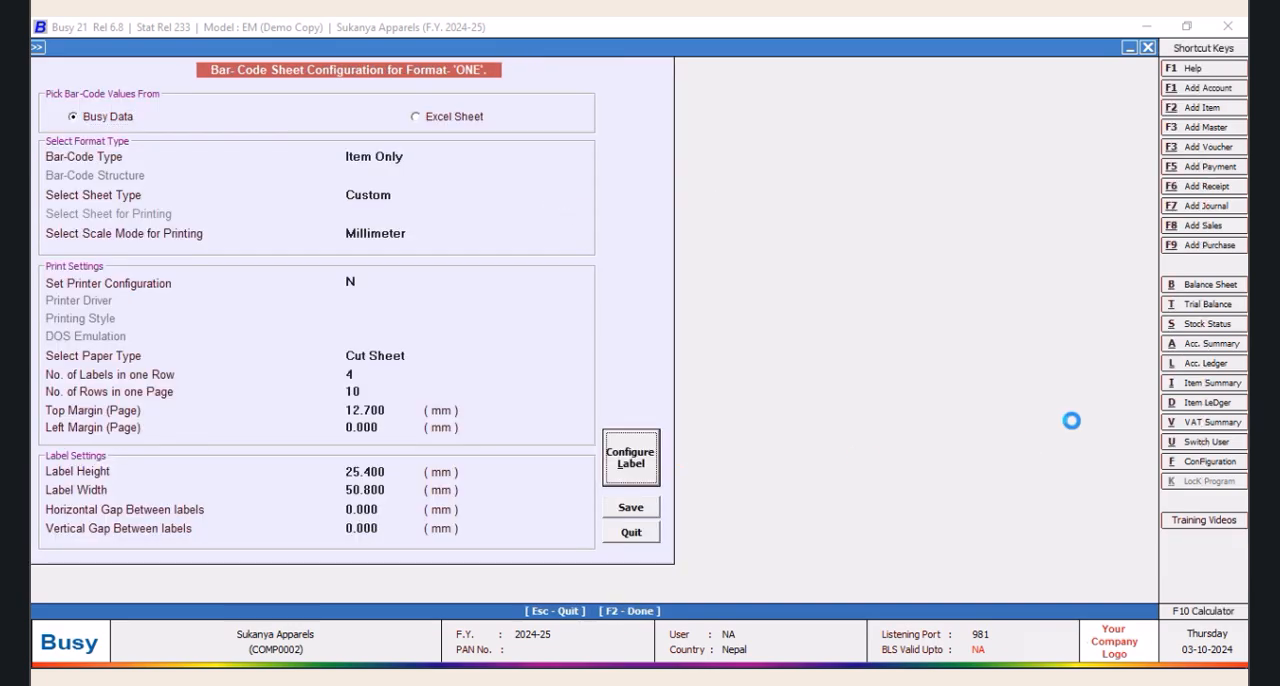
pyautogui.click(298, 150)
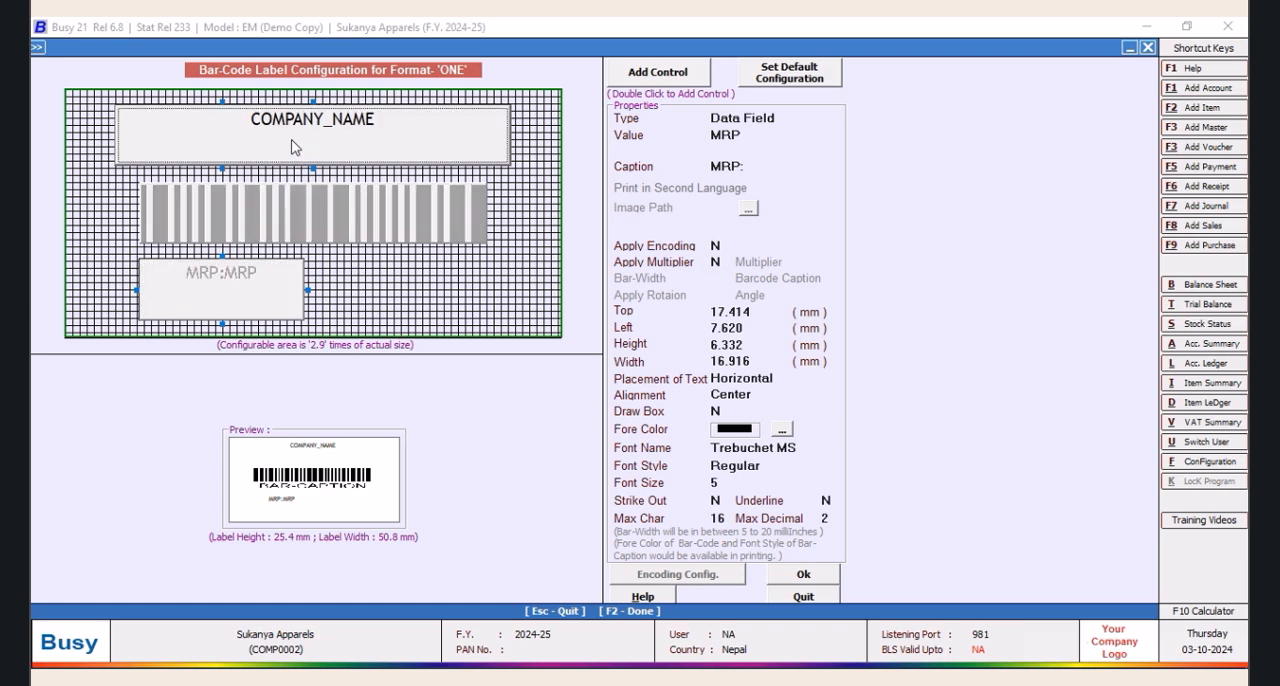
# Delete the company name, bar-code and MRP controls from the label layout of format ONE
pyautogui.press('Delete')
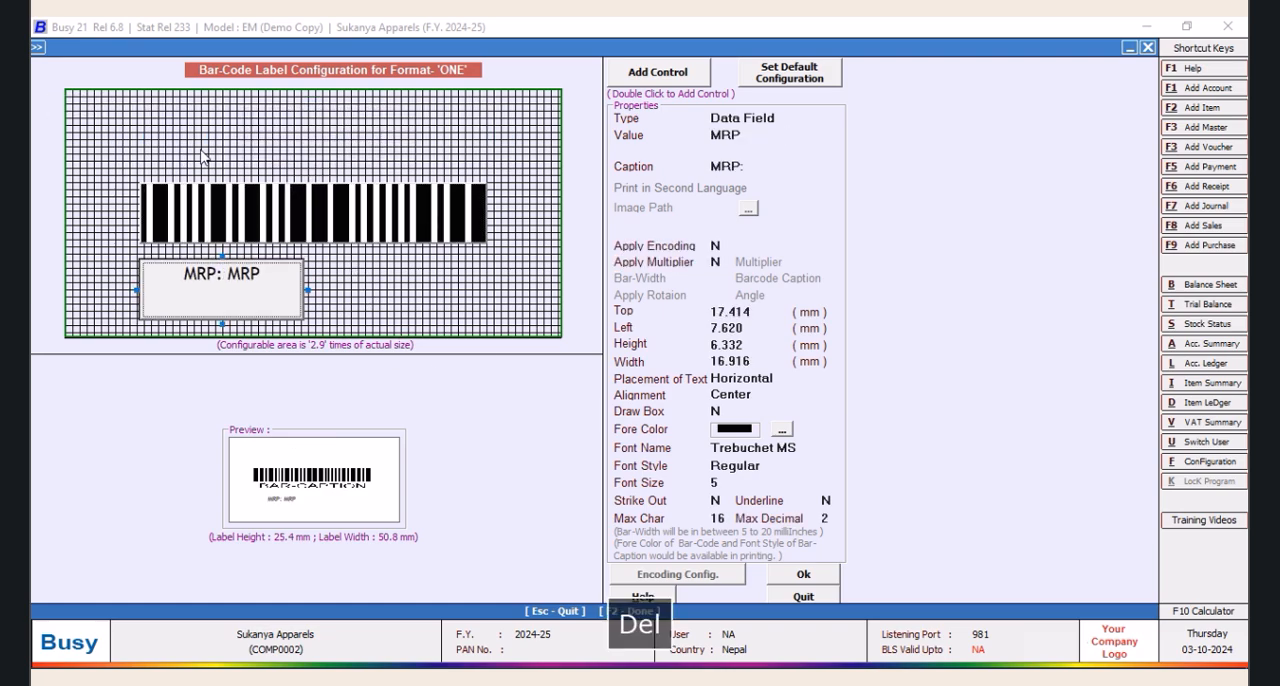
pyautogui.click(228, 240)
pyautogui.press('Delete')
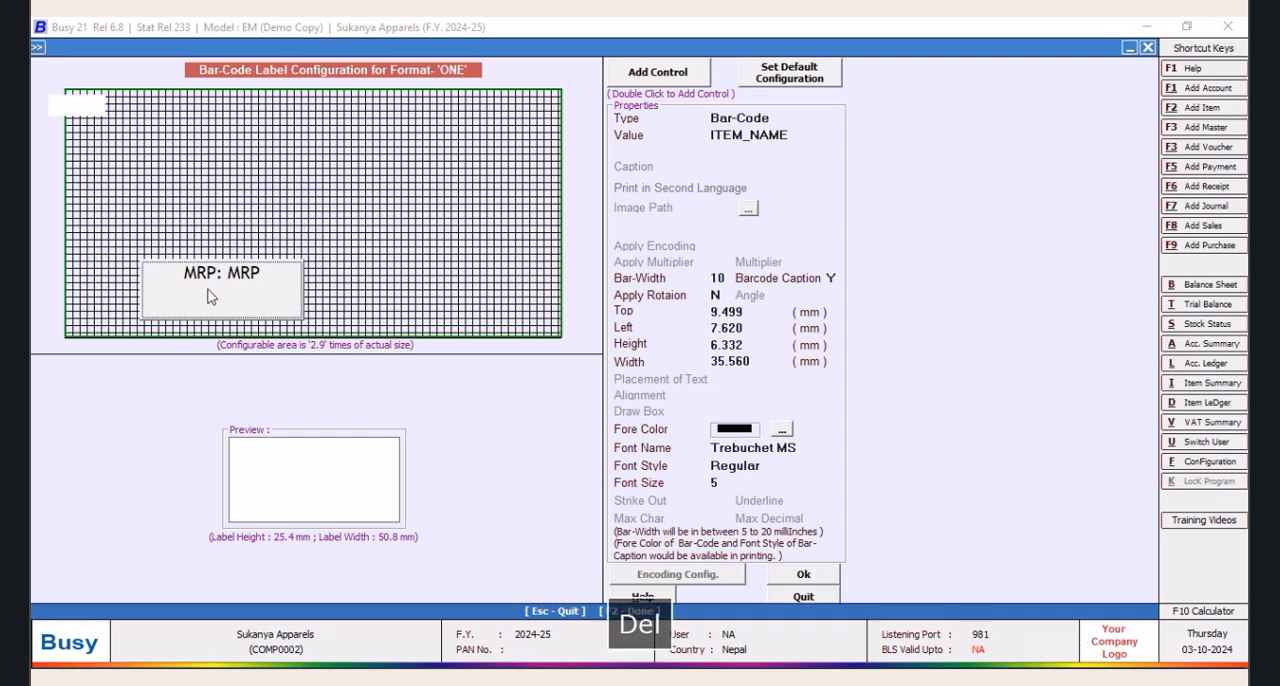
pyautogui.press('Delete')
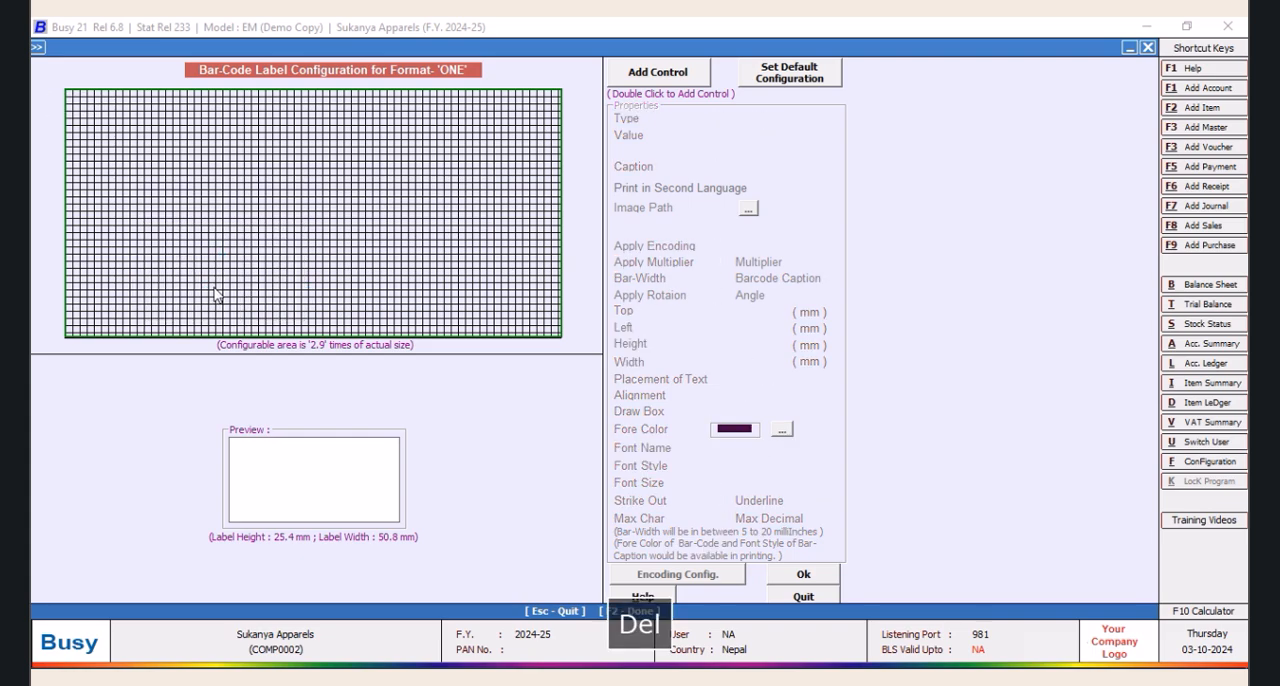
# Add a new control to the label with a left offset of 0.4 mm and a width of 50 mm
pyautogui.click(646, 74)
pyautogui.doubleClick(646, 74)
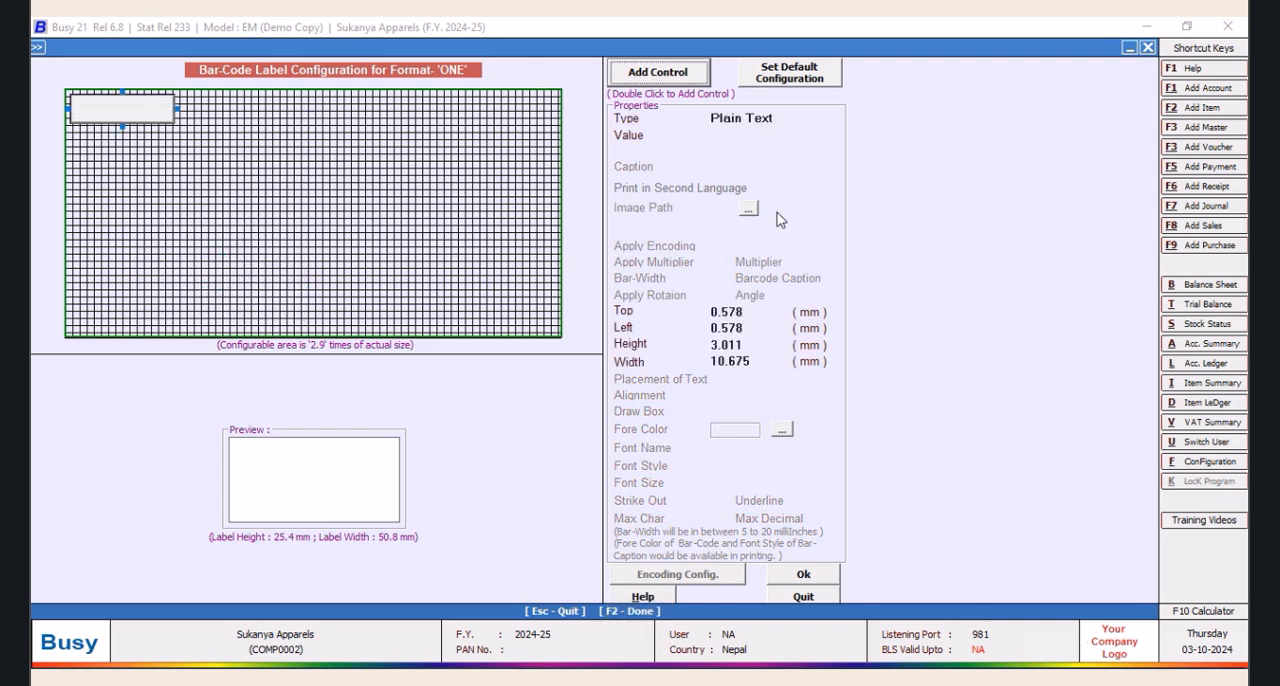
pyautogui.click(744, 328)
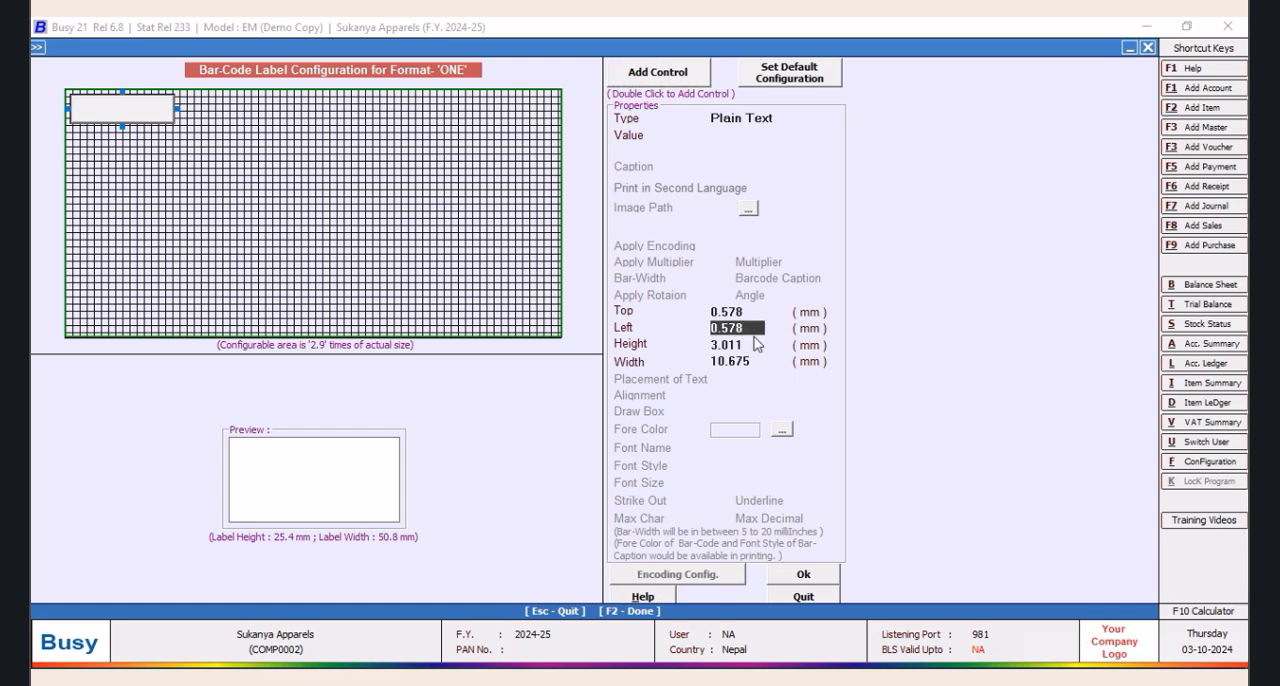
pyautogui.press('BackSpace')
pyautogui.press('BackSpace')
pyautogui.write('25')
pyautogui.press('BackSpace')
pyautogui.press('BackSpace')
pyautogui.click(733, 362)
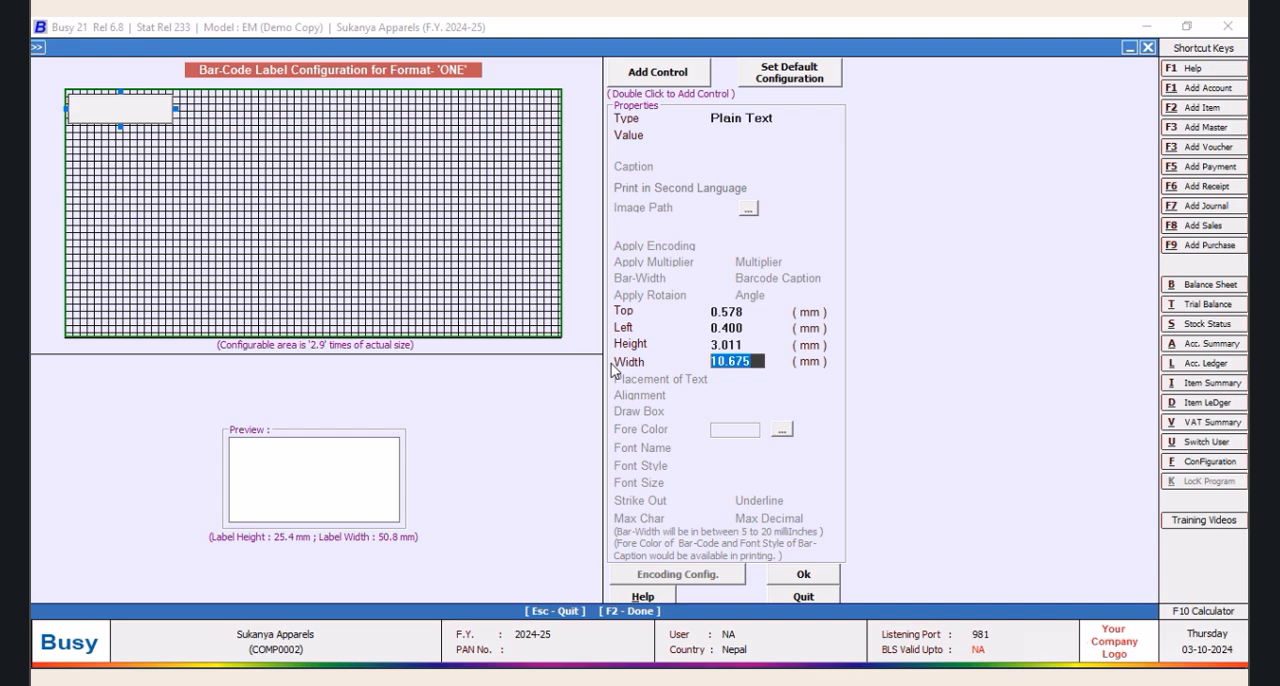
pyautogui.write('50')
pyautogui.press('Tab')
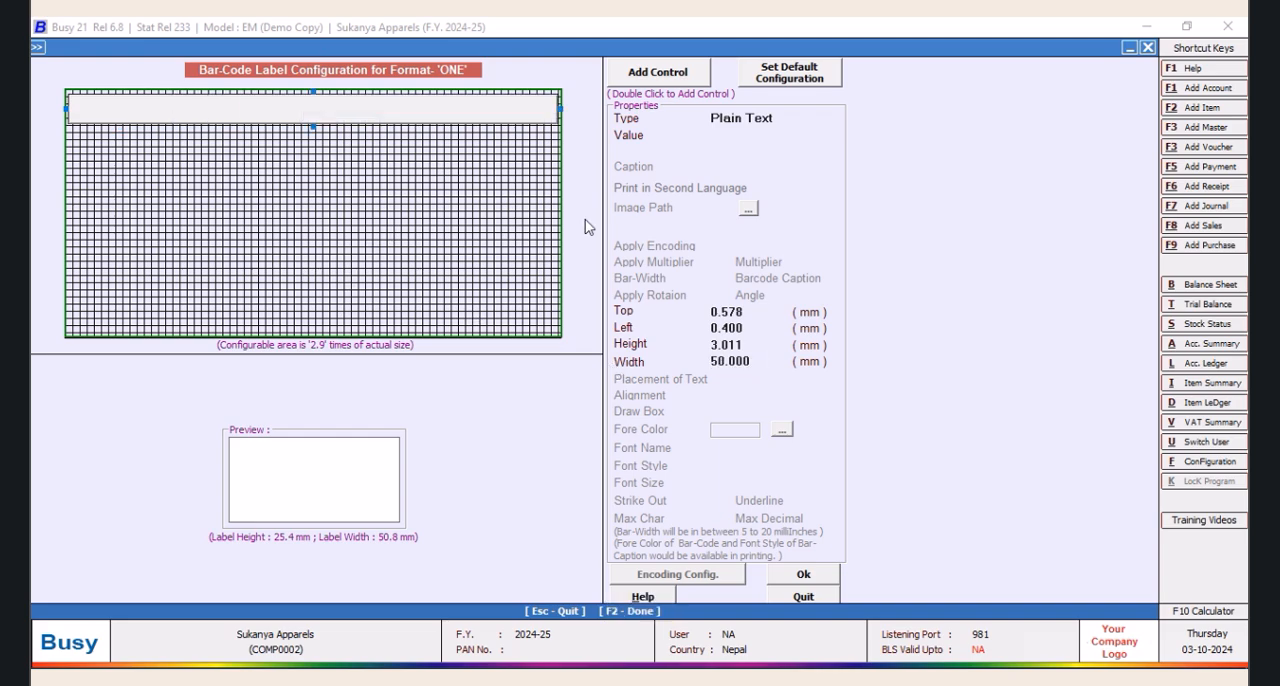
# Set the new control's top offset to 0.3 mm
pyautogui.click(751, 314)
pyautogui.press('BackSpace')
pyautogui.press('BackSpace')
pyautogui.press('BackSpace')
pyautogui.write('3')
pyautogui.press('Tab')
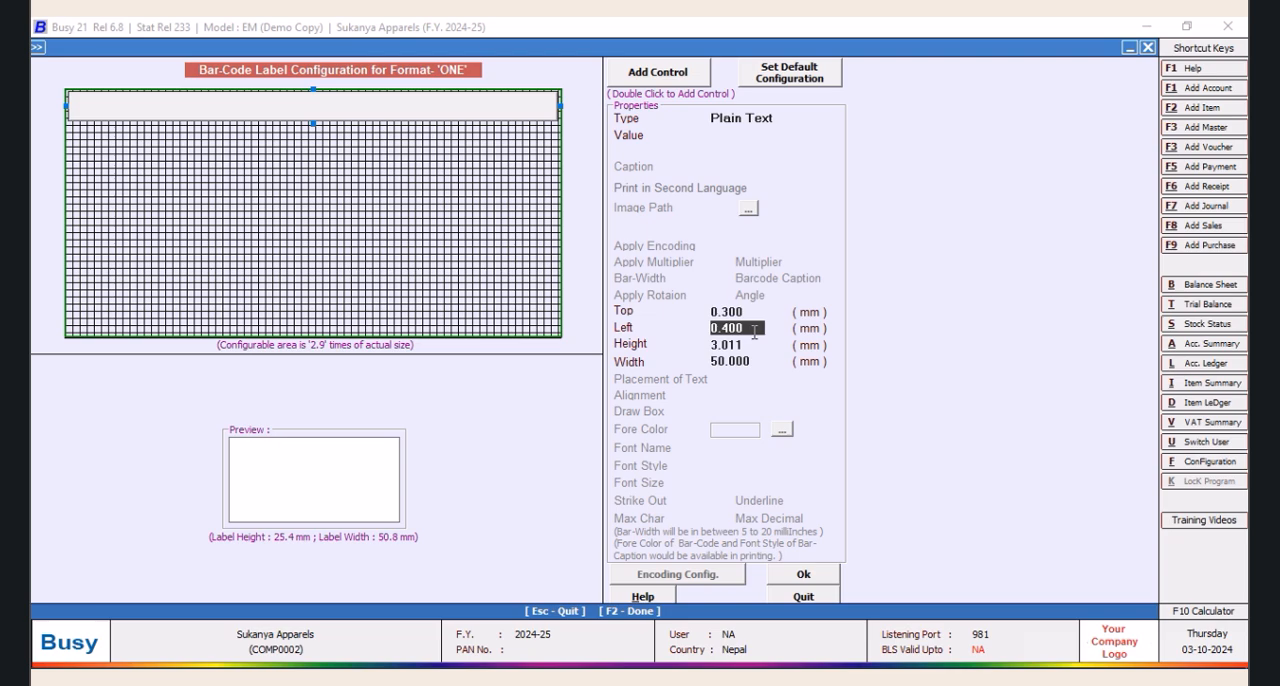
# Make the control a Data Field with the value COMPANY_NAME and set its font style to Bold
pyautogui.click(777, 119)
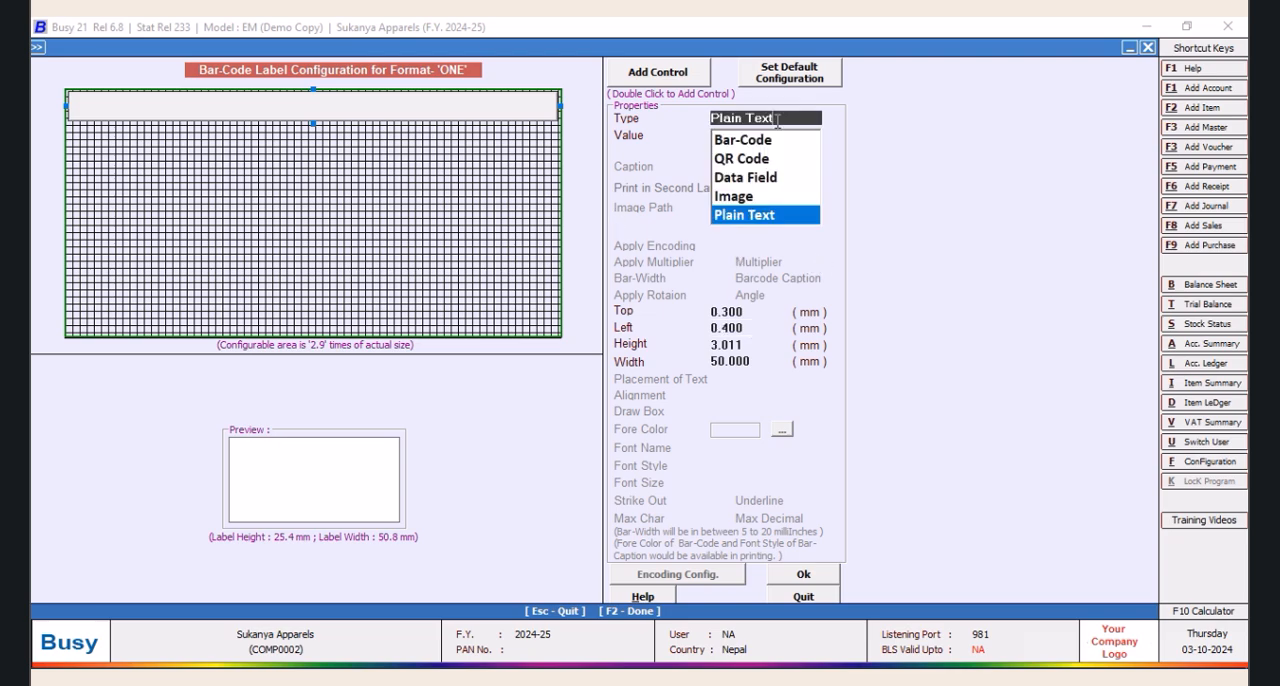
pyautogui.click(730, 178)
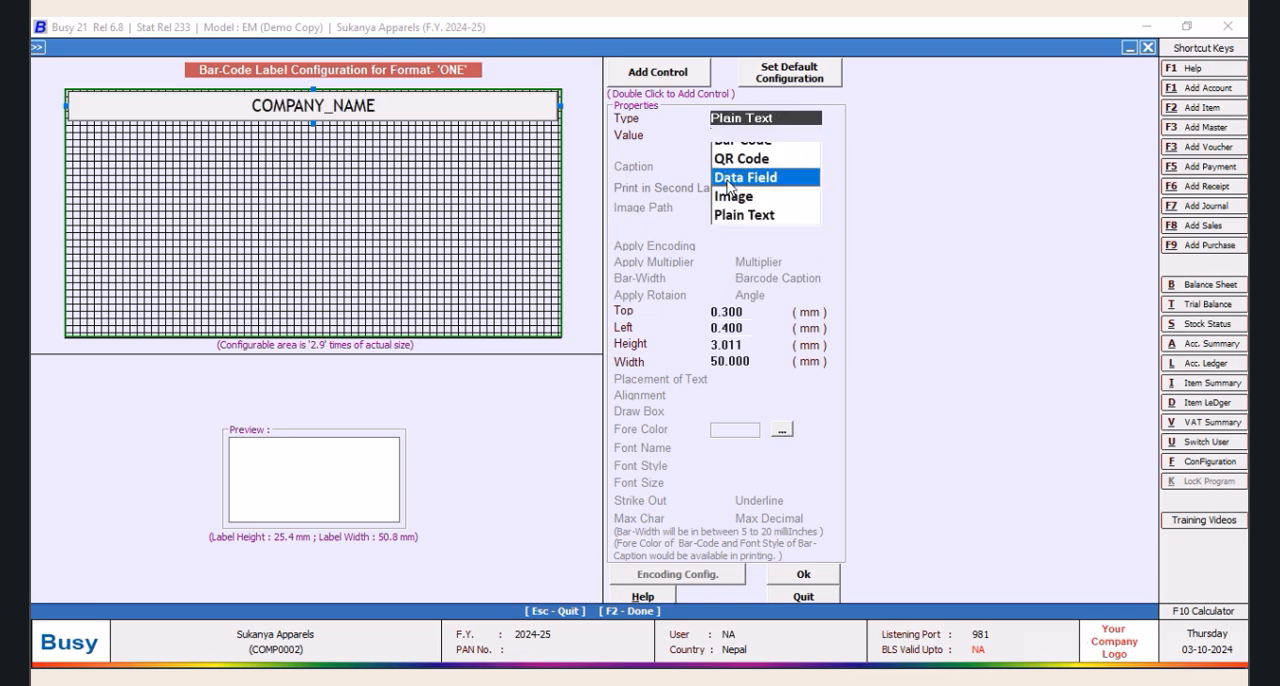
pyautogui.press('Return')
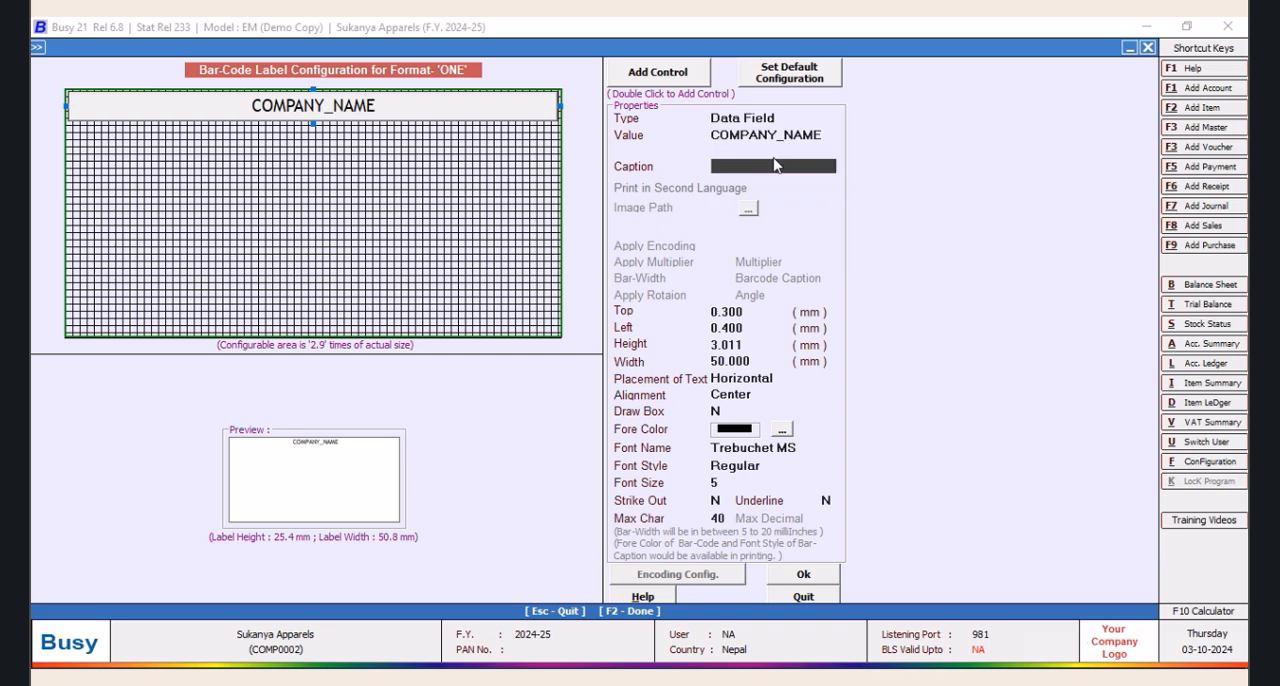
pyautogui.click(768, 466)
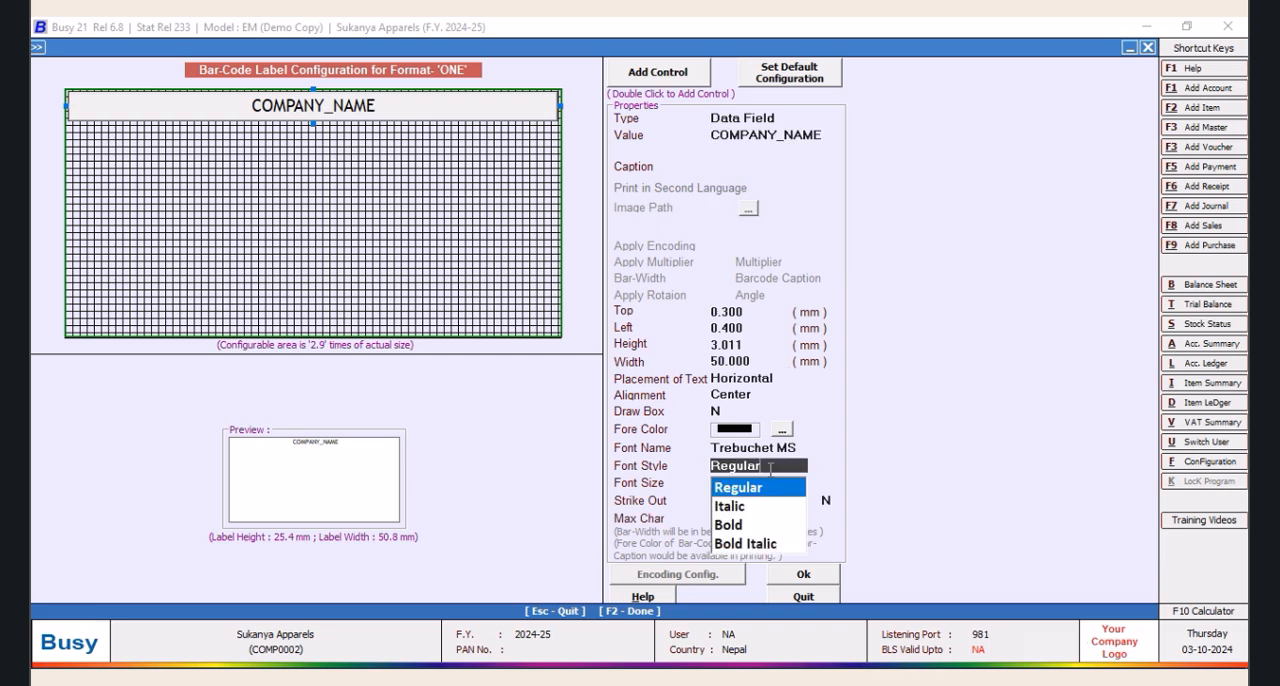
pyautogui.click(735, 527)
# Accept the label layout and save format ONE's sheet configuration, reopening the label configuration for further controls
pyautogui.click(803, 576)
pyautogui.click(643, 511)
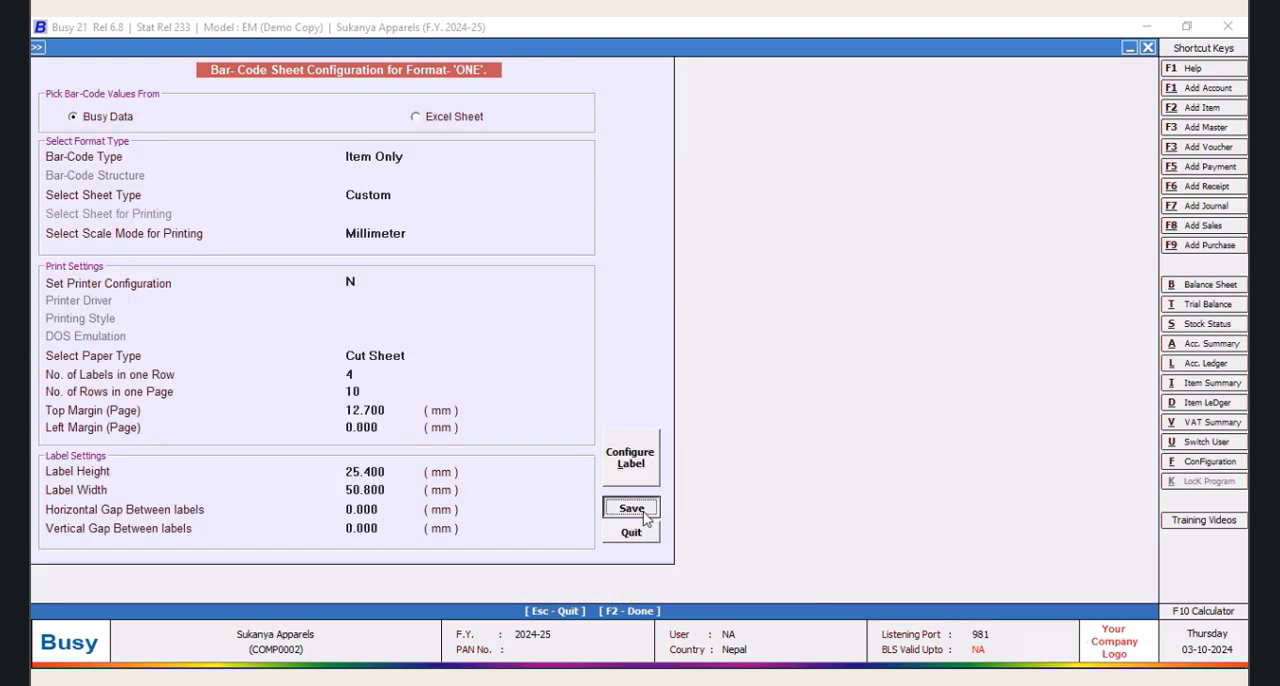
pyautogui.press('Return')
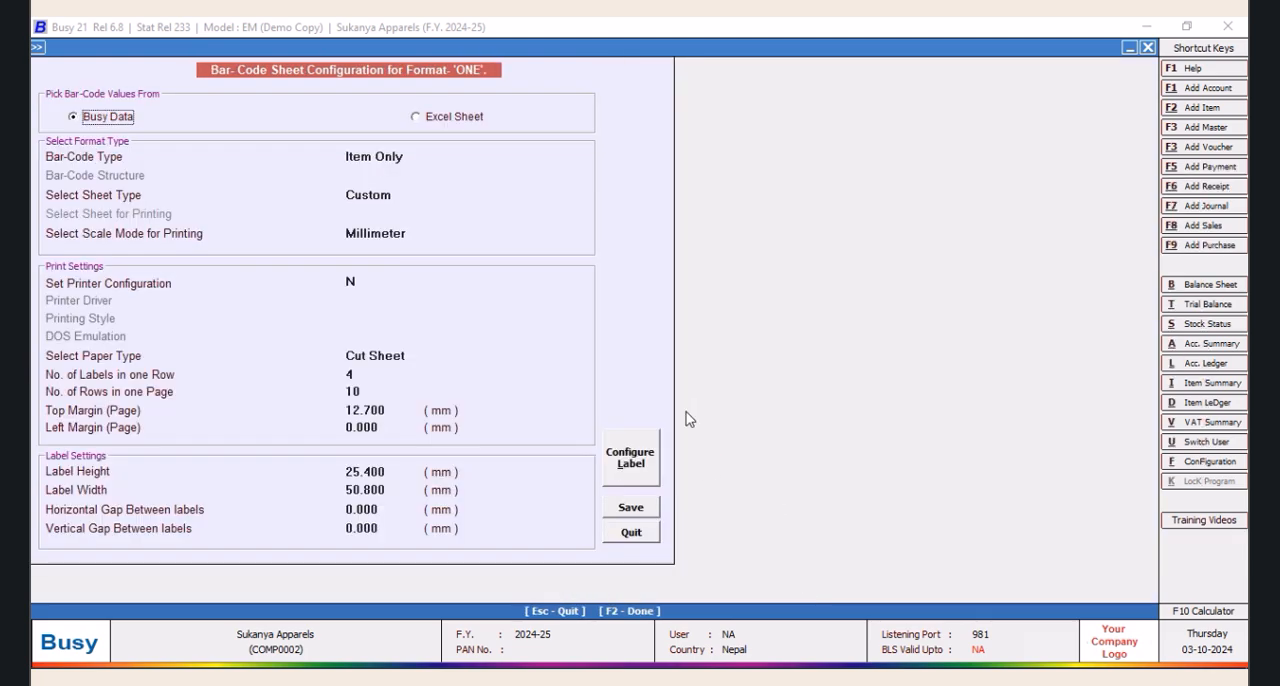
pyautogui.click(620, 464)
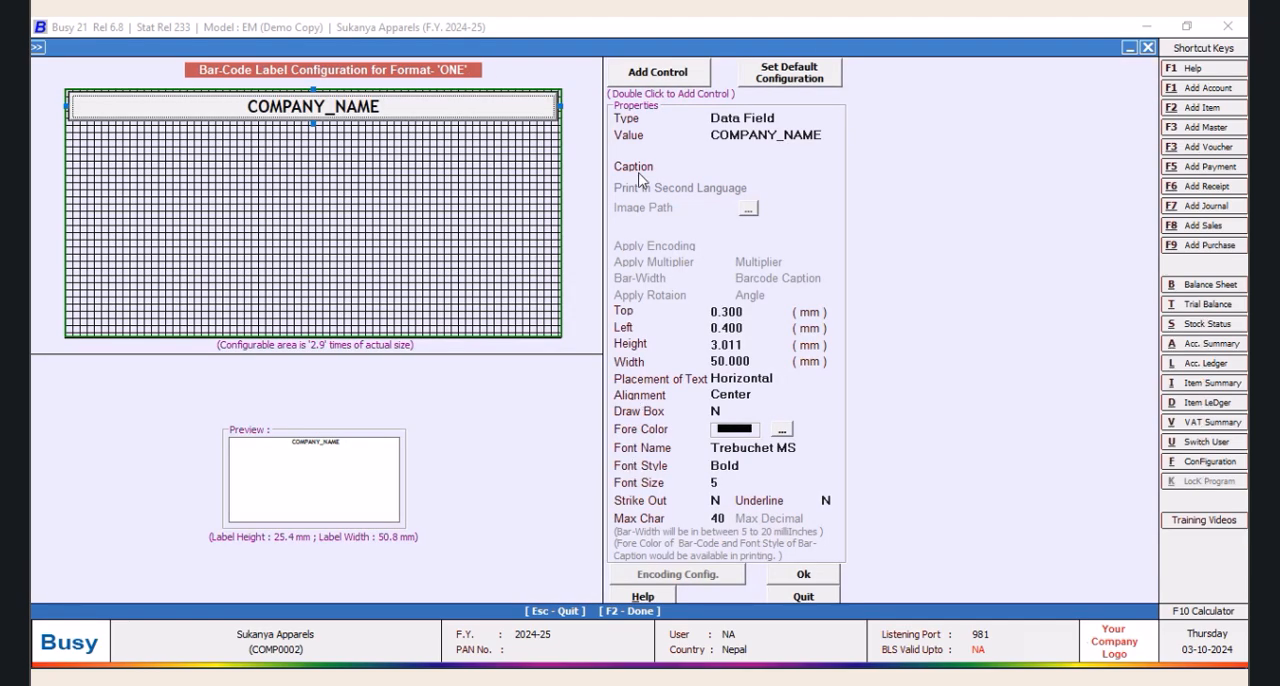
# Add a second label control with left offset 0.4 mm and width 50 mm, and open its top offset for editing
pyautogui.doubleClick(663, 76)
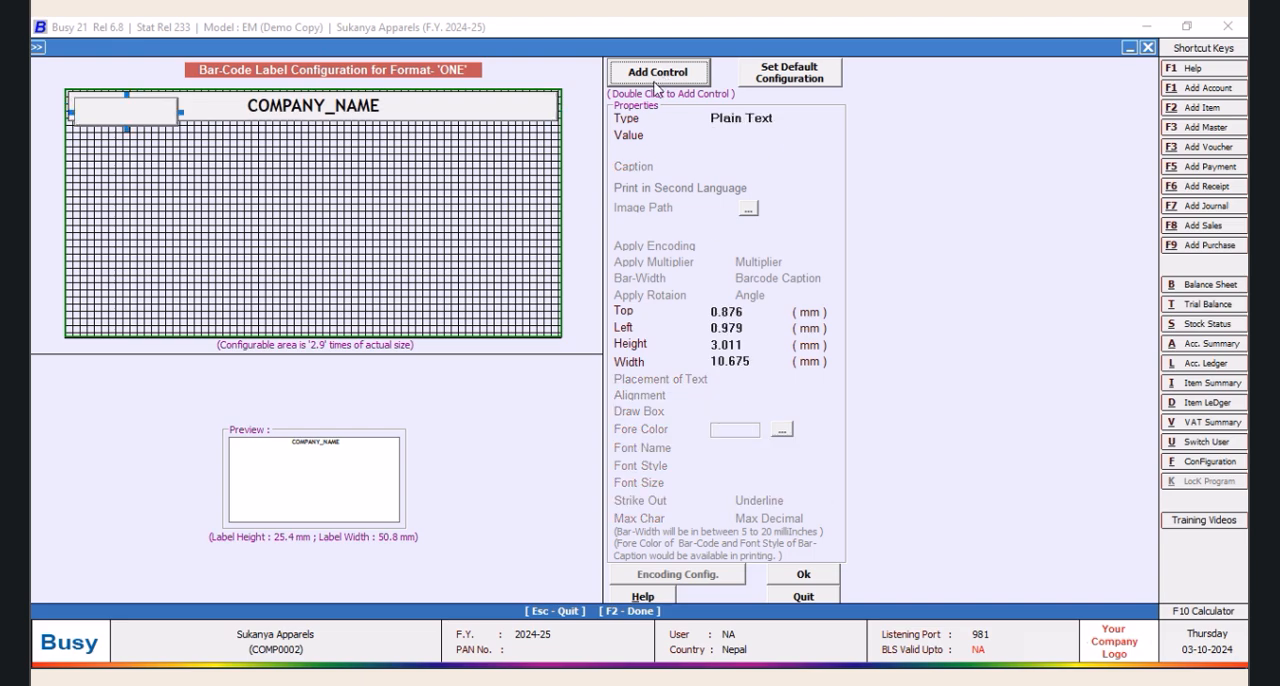
pyautogui.press('Return')
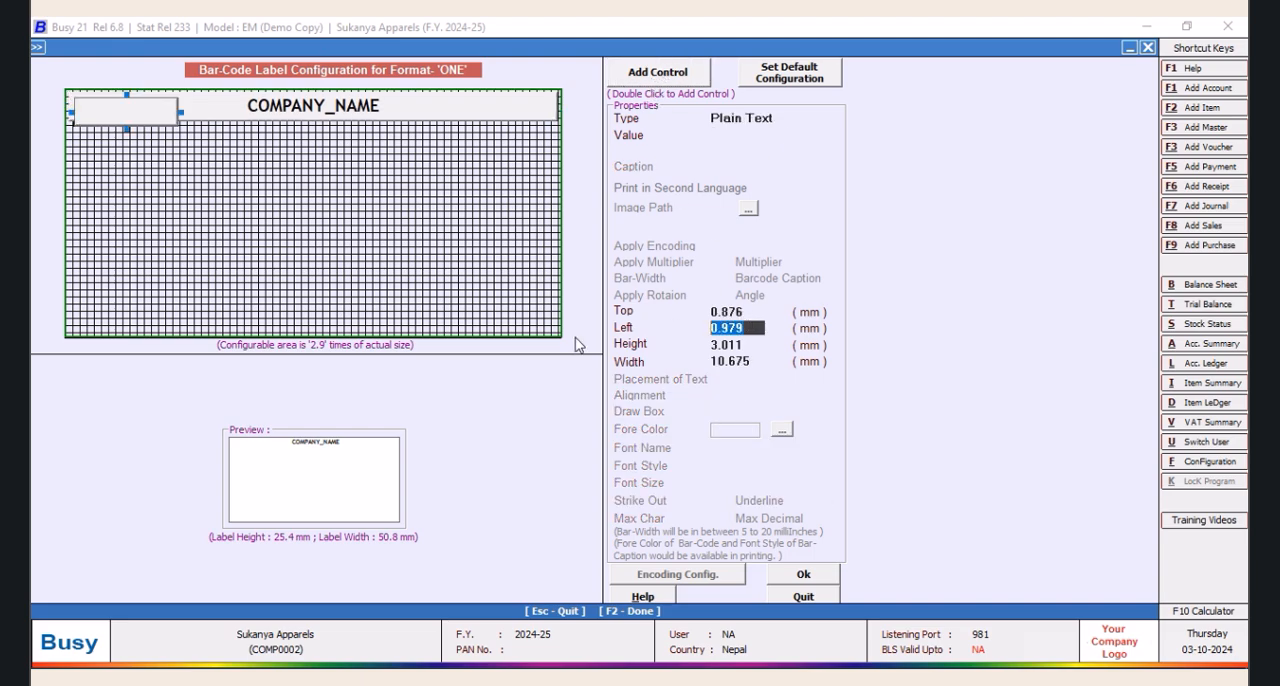
pyautogui.write('0.4')
pyautogui.press('Tab')
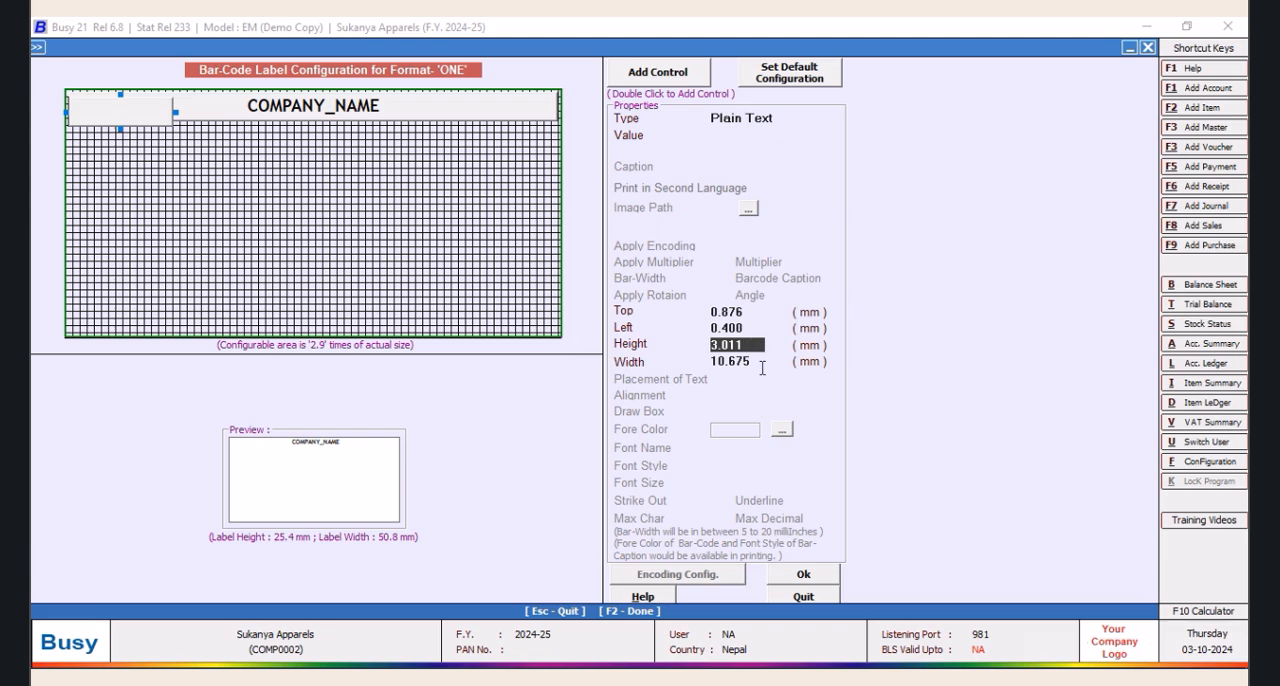
pyautogui.press('Tab')
pyautogui.write('50')
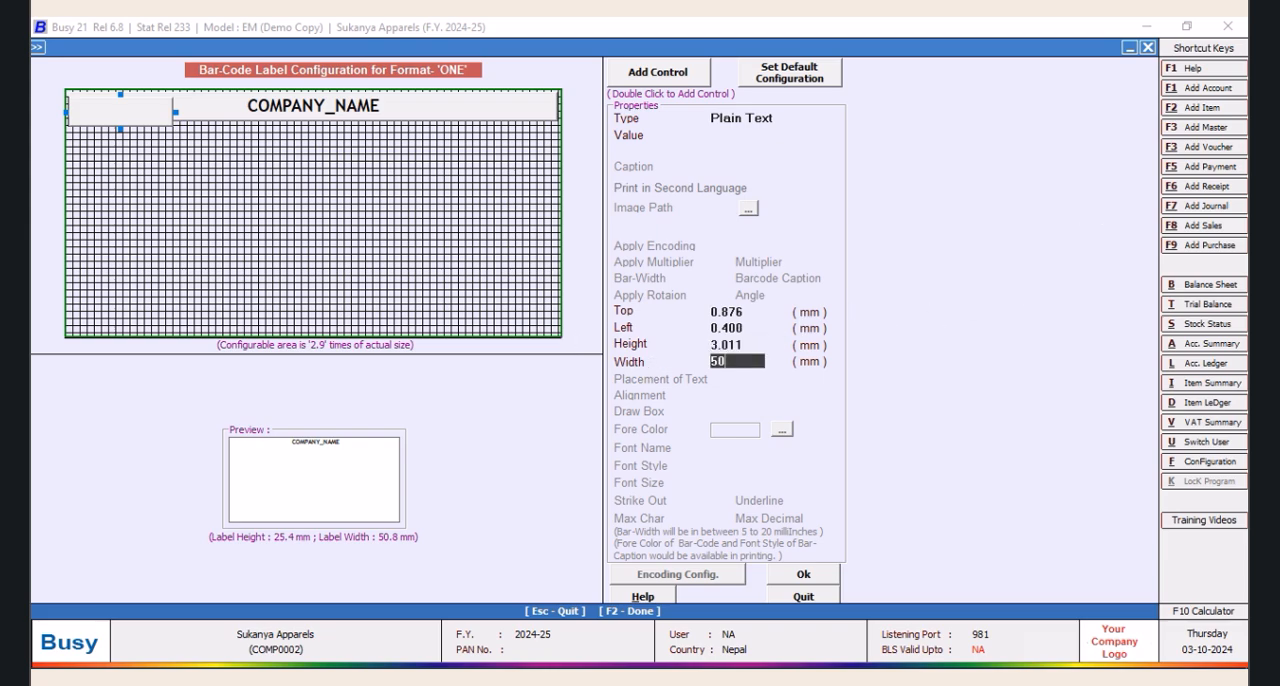
pyautogui.press('Tab')
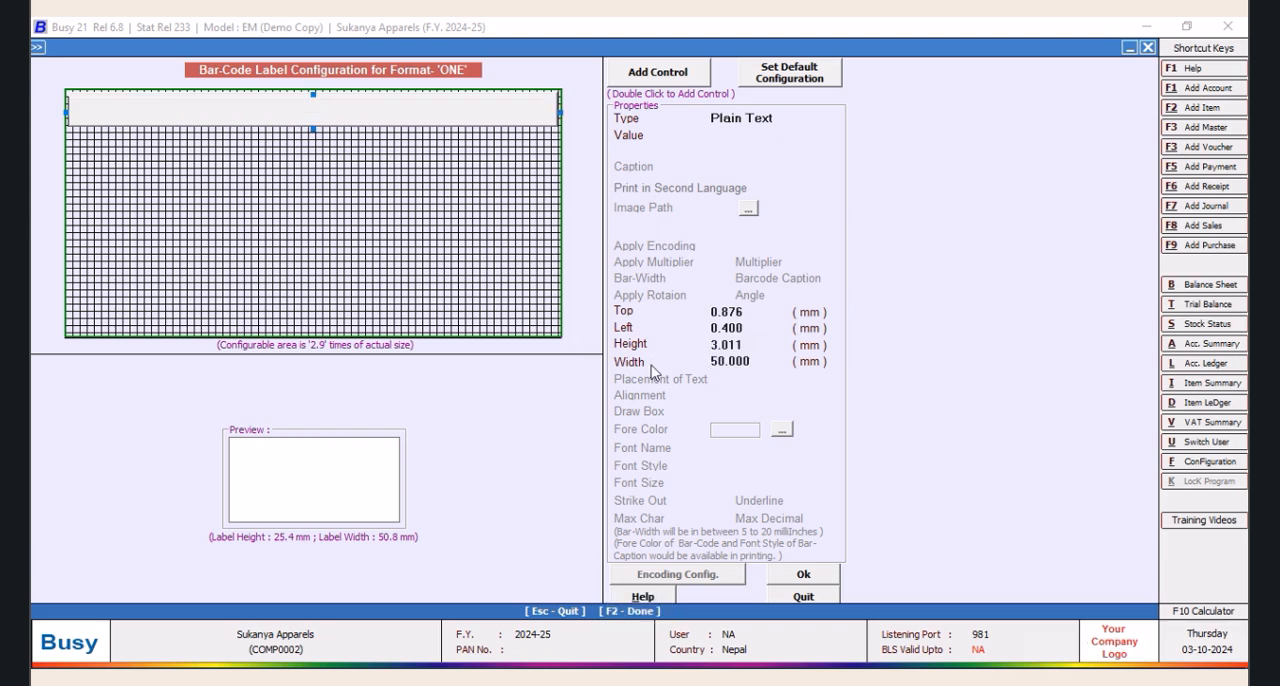
pyautogui.click(752, 312)
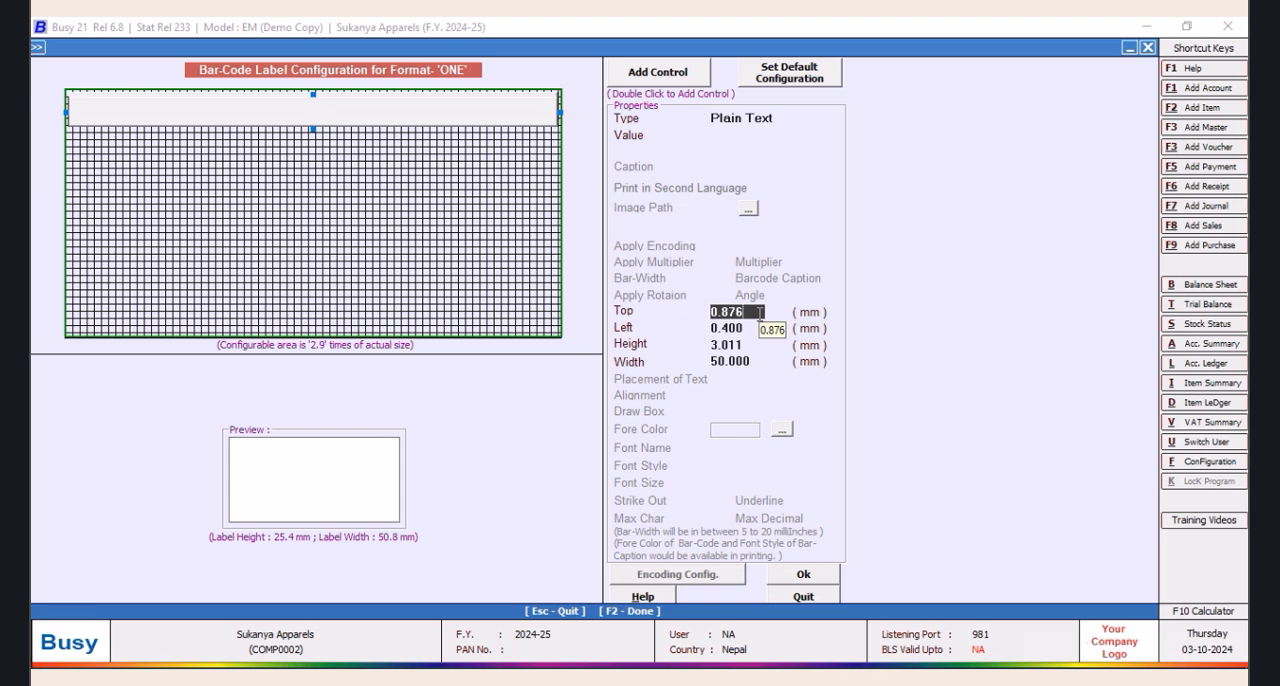
# Set the second control's top offset to 0.9 mm
pyautogui.press('BackSpace')
pyautogui.press('BackSpace')
pyautogui.press('BackSpace')
pyautogui.write('9')
pyautogui.press('Return')
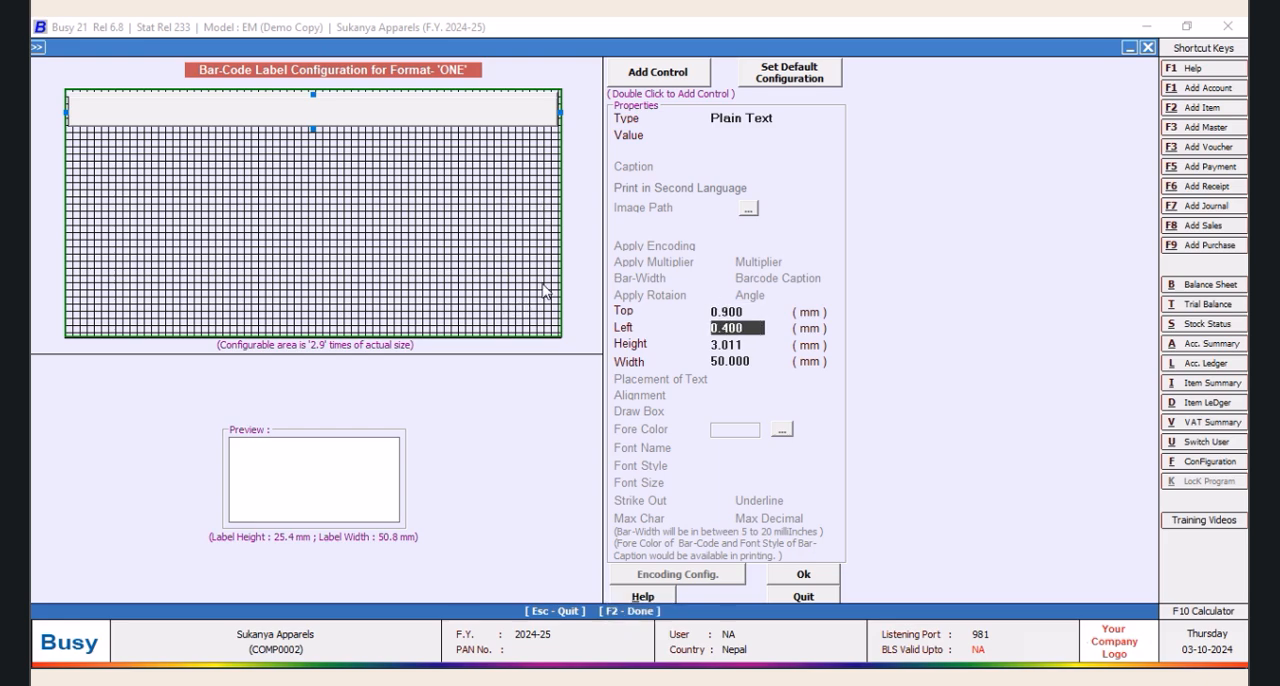
# Move the blank second control down off COMPANY_NAME and set its top offset to 10 mm
pyautogui.doubleClick(344, 158)
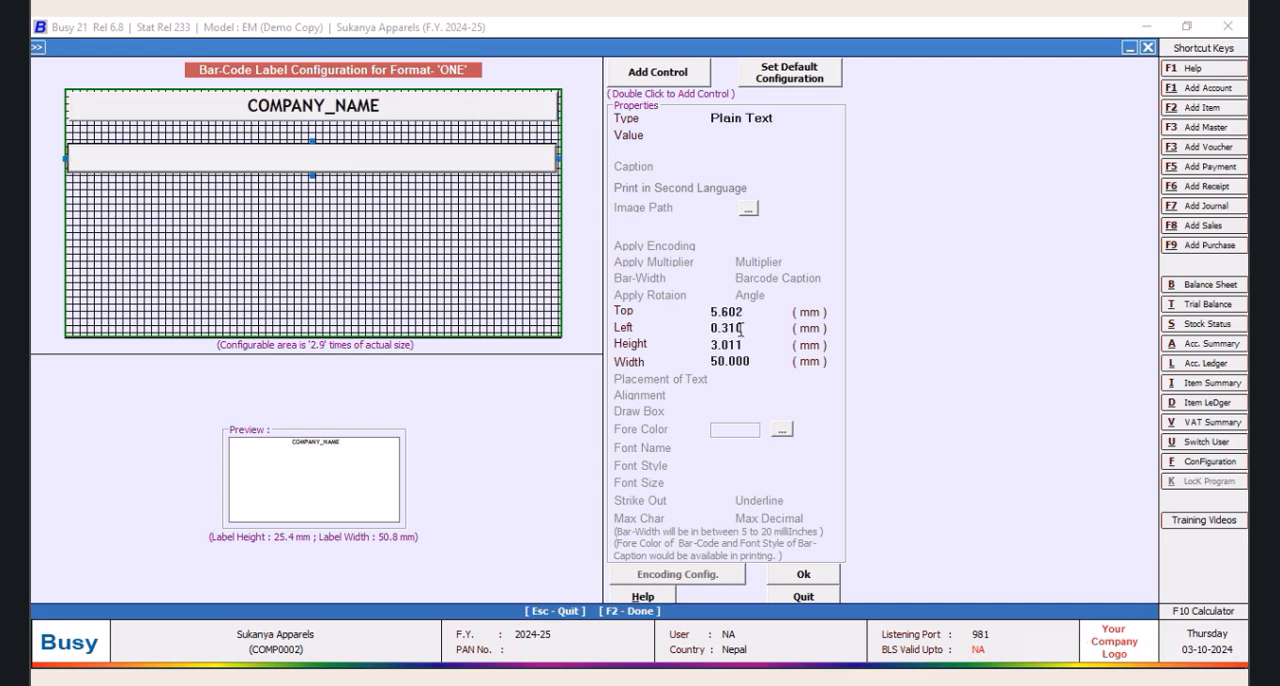
pyautogui.click(742, 329)
pyautogui.click(748, 312)
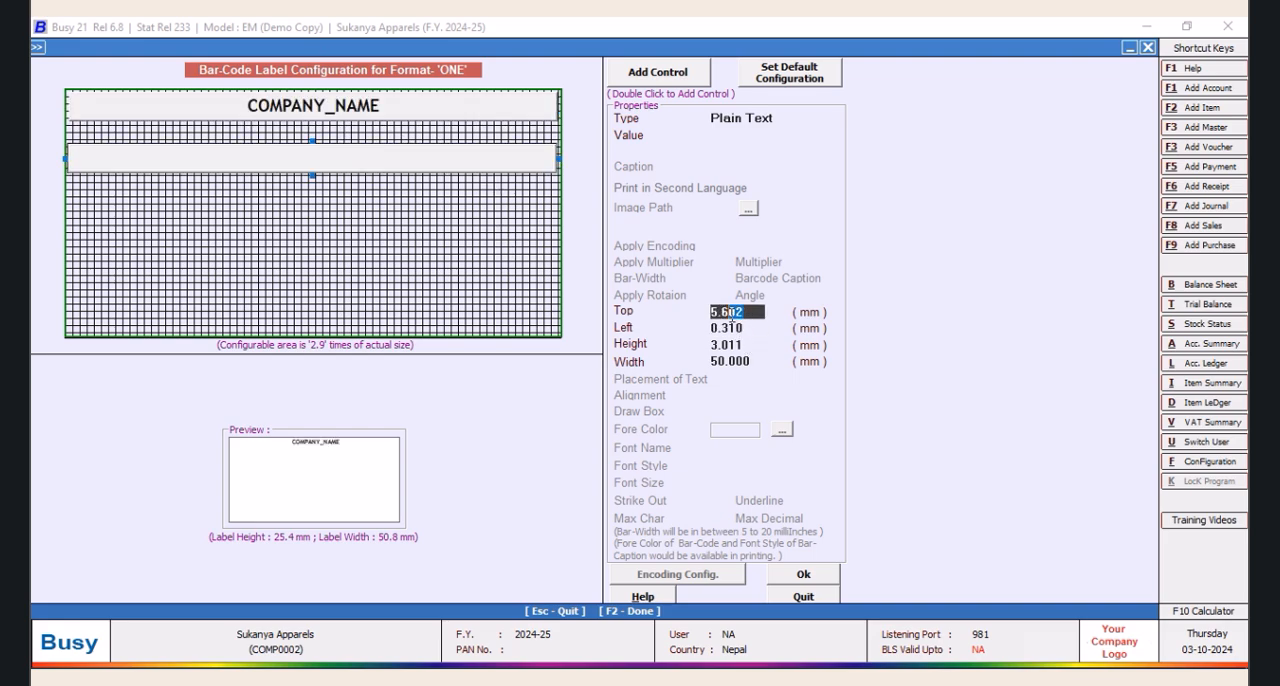
pyautogui.write('10')
pyautogui.press('Return')
# Set the height of both the COMPANY_NAME control and the blank second control to 3 mm
pyautogui.click(236, 109)
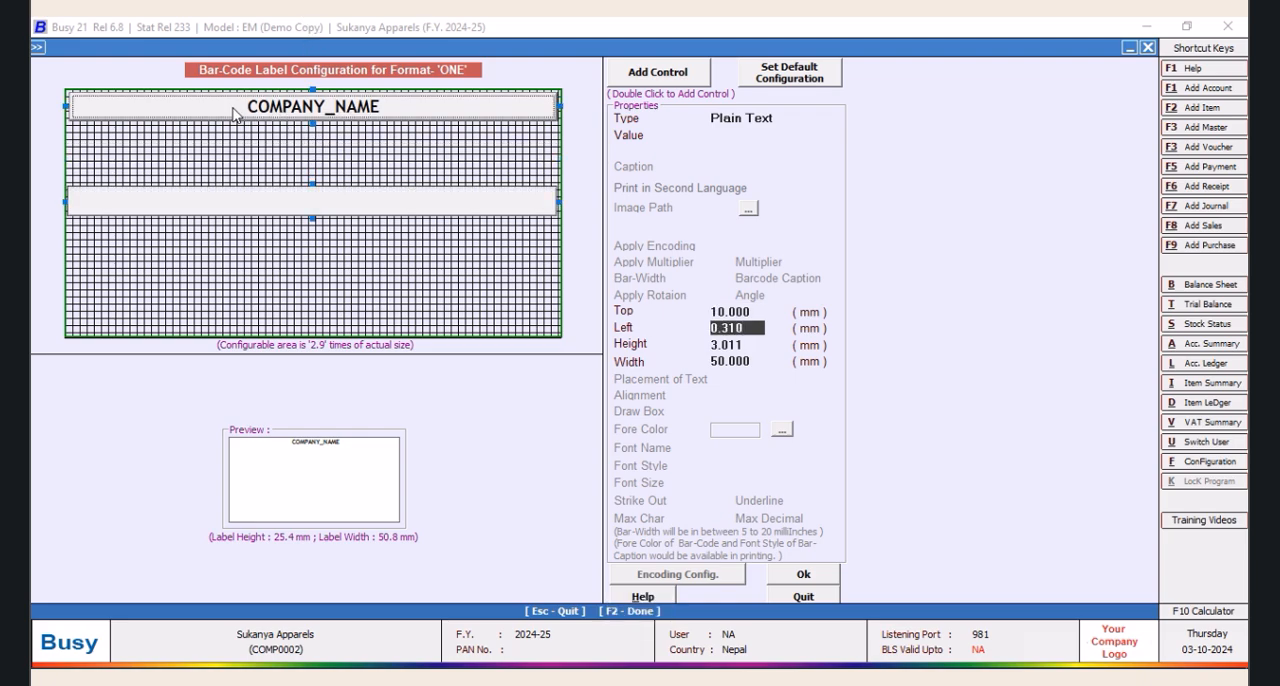
pyautogui.click(755, 345)
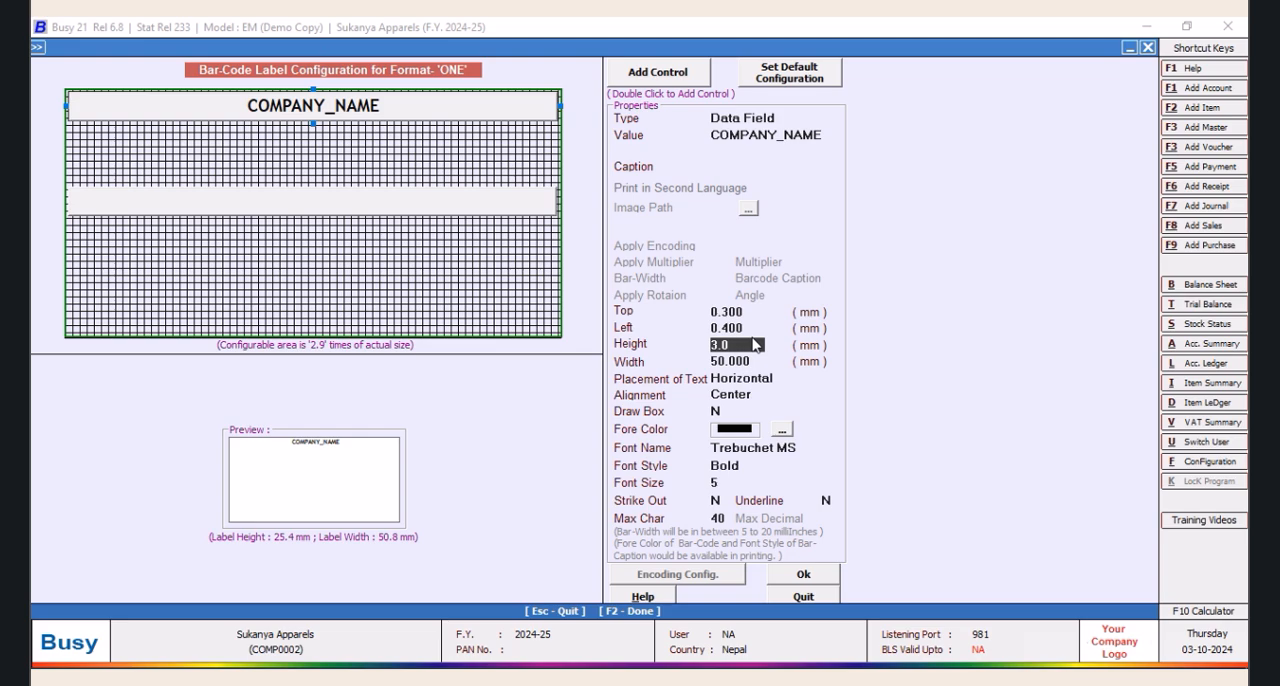
pyautogui.press('Return')
pyautogui.click(272, 206)
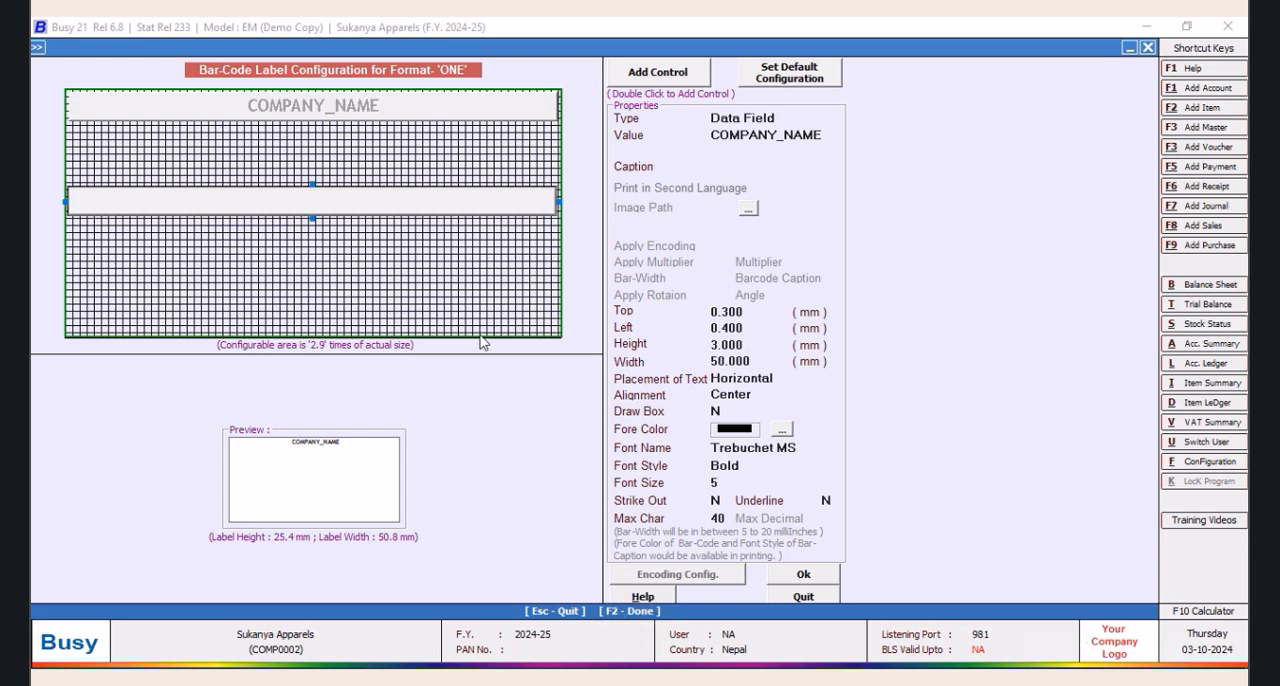
pyautogui.click(755, 344)
pyautogui.write('3')
pyautogui.press('Return')
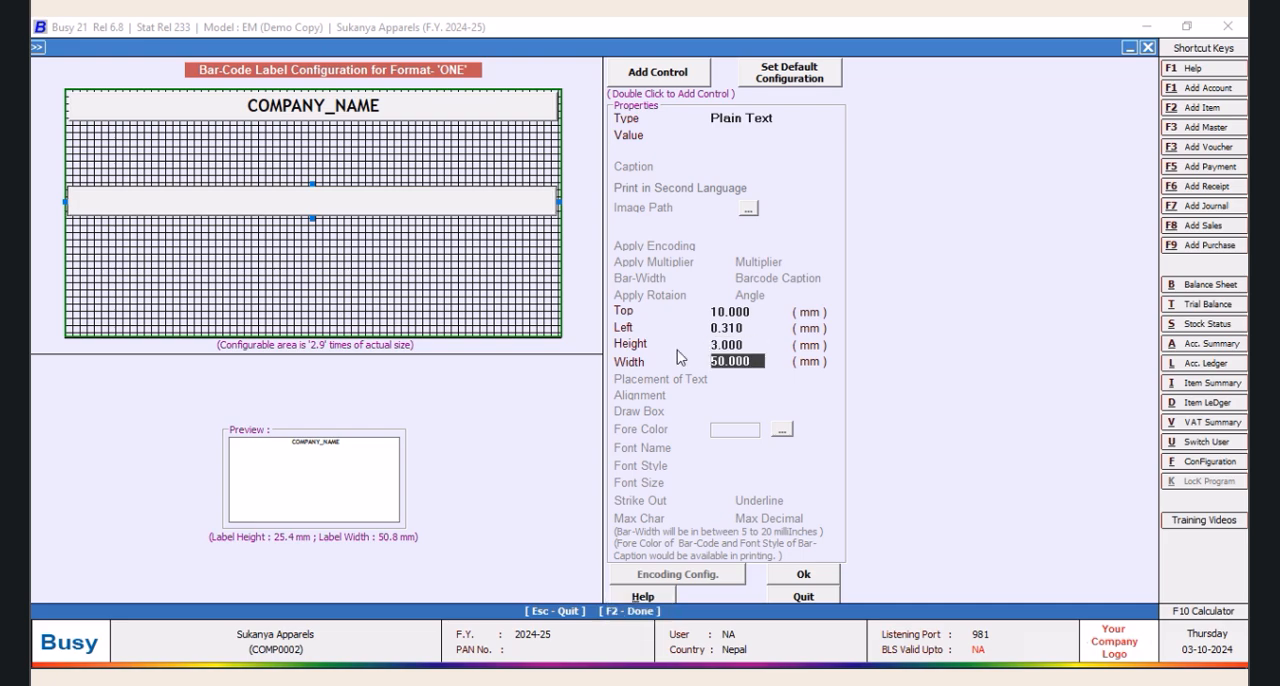
# Check the COMPANY_NAME control's position and height, and set the blank second control's top offset to 4 mm
pyautogui.click(408, 102)
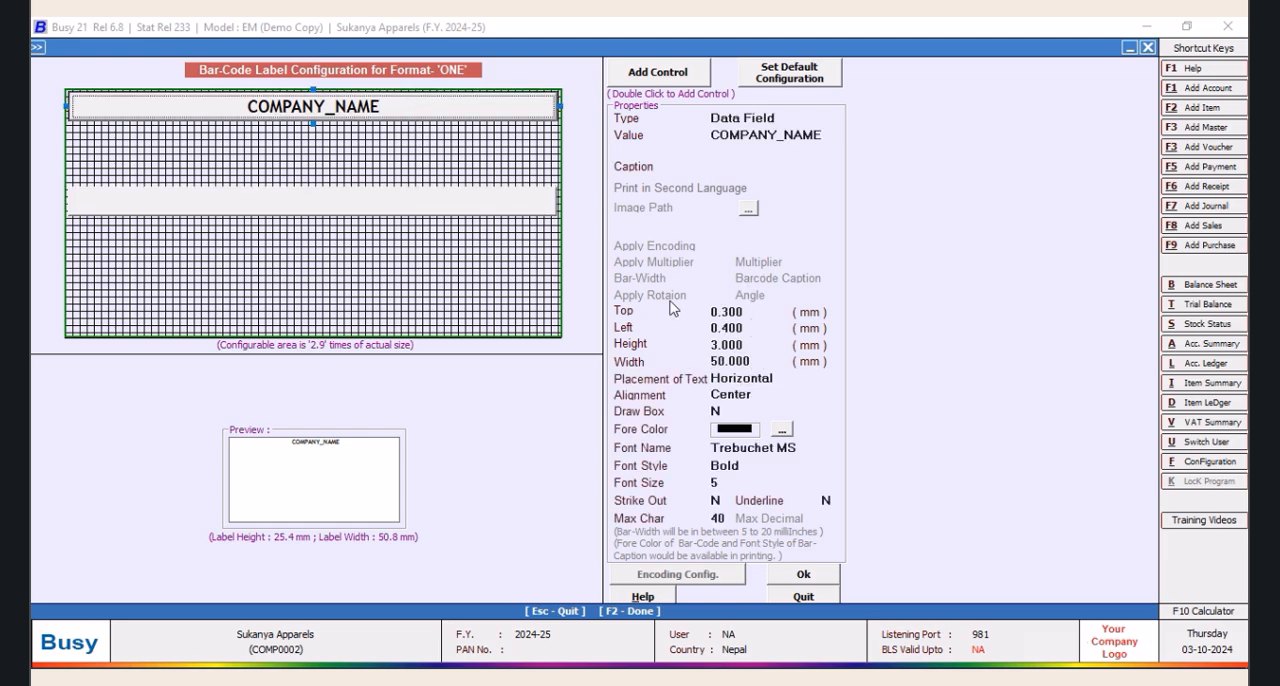
pyautogui.click(414, 212)
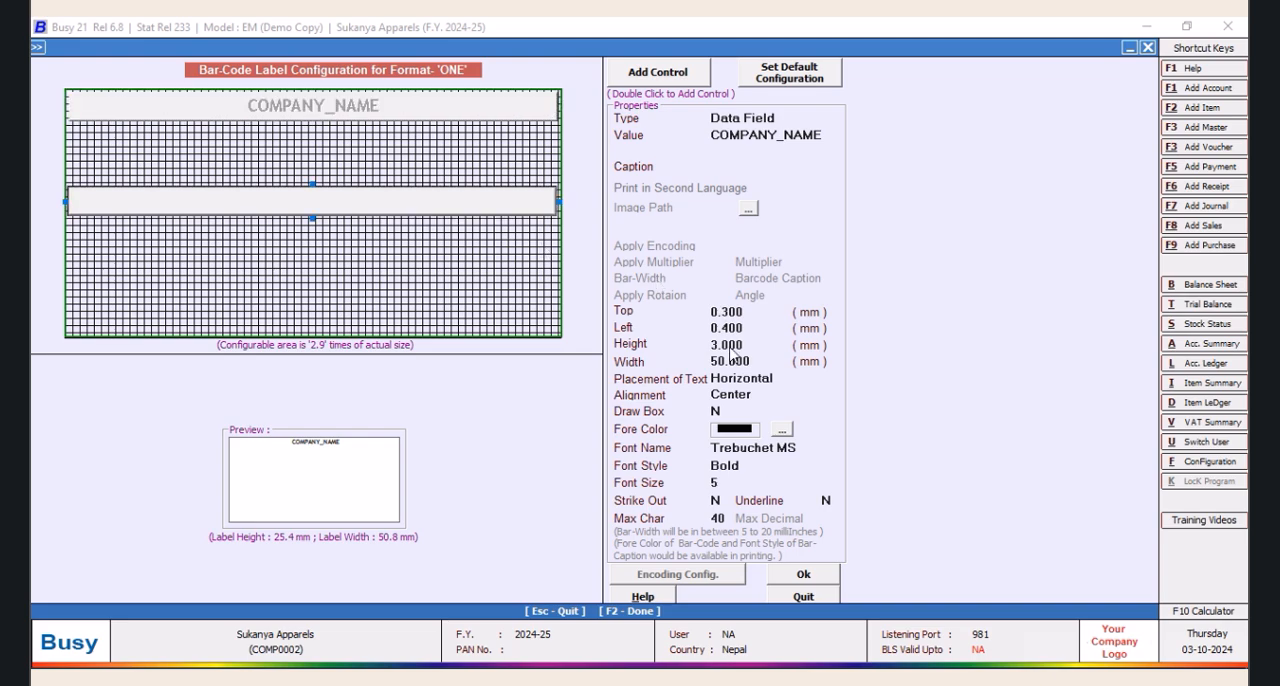
pyautogui.click(753, 313)
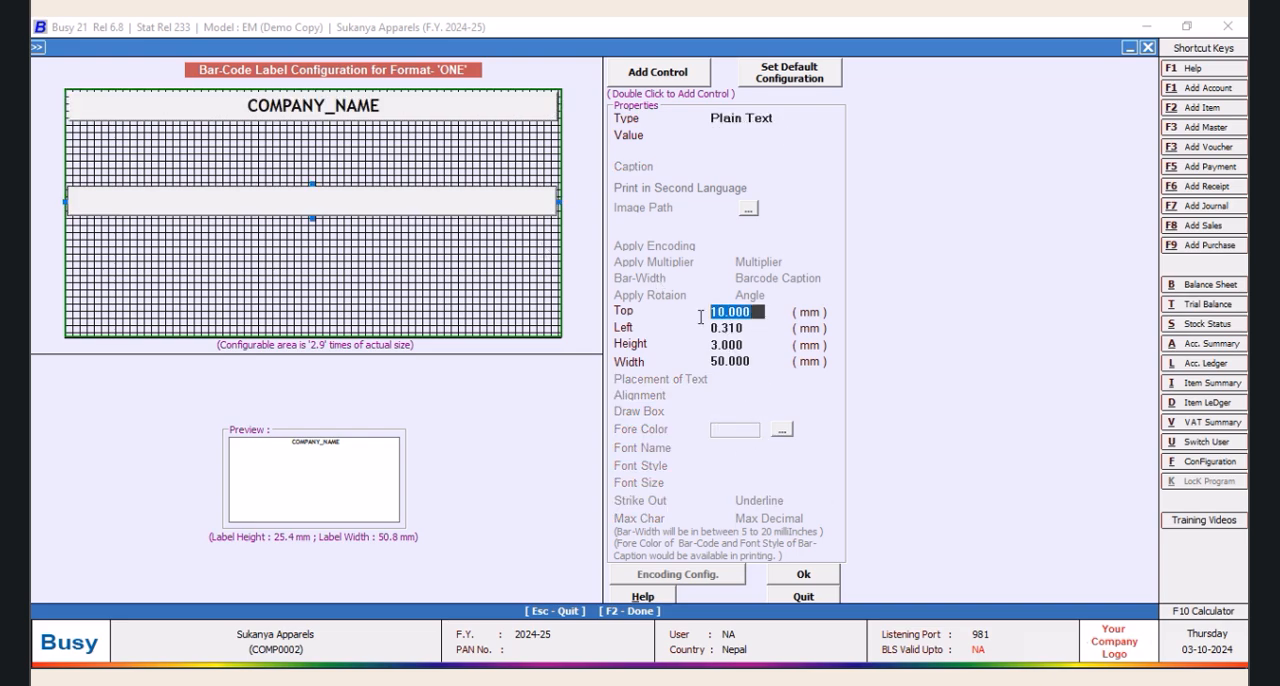
pyautogui.write('4.0')
pyautogui.press('Return')
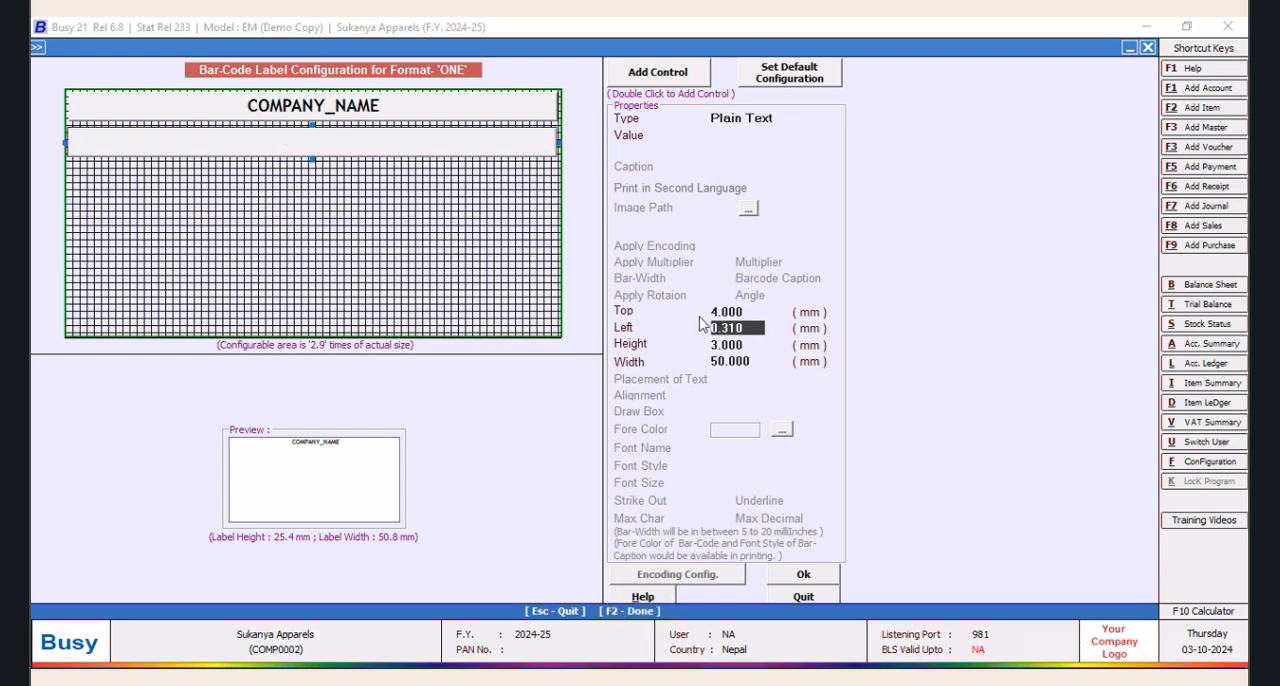
# Place the blank second control directly under COMPANY_NAME with a top offset of 3.4 mm and a left offset of 0.4 mm
pyautogui.click(748, 314)
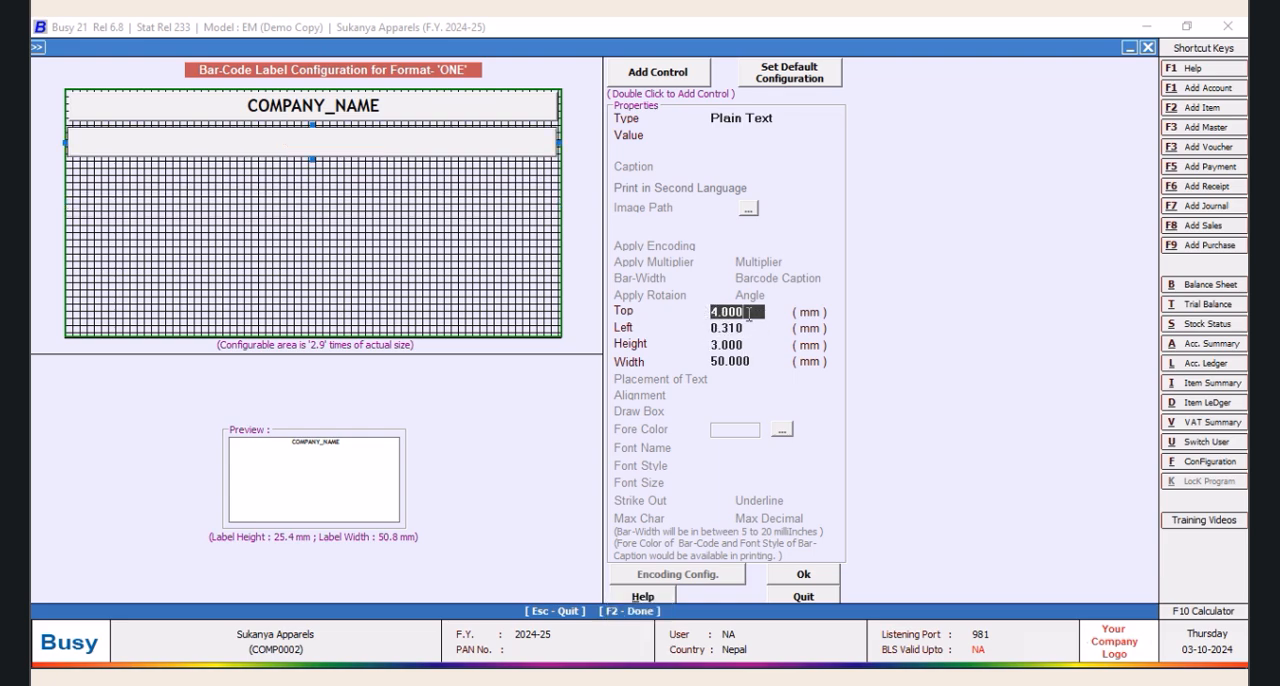
pyautogui.press('BackSpace')
pyautogui.press('BackSpace')
pyautogui.write('3')
pyautogui.press('Return')
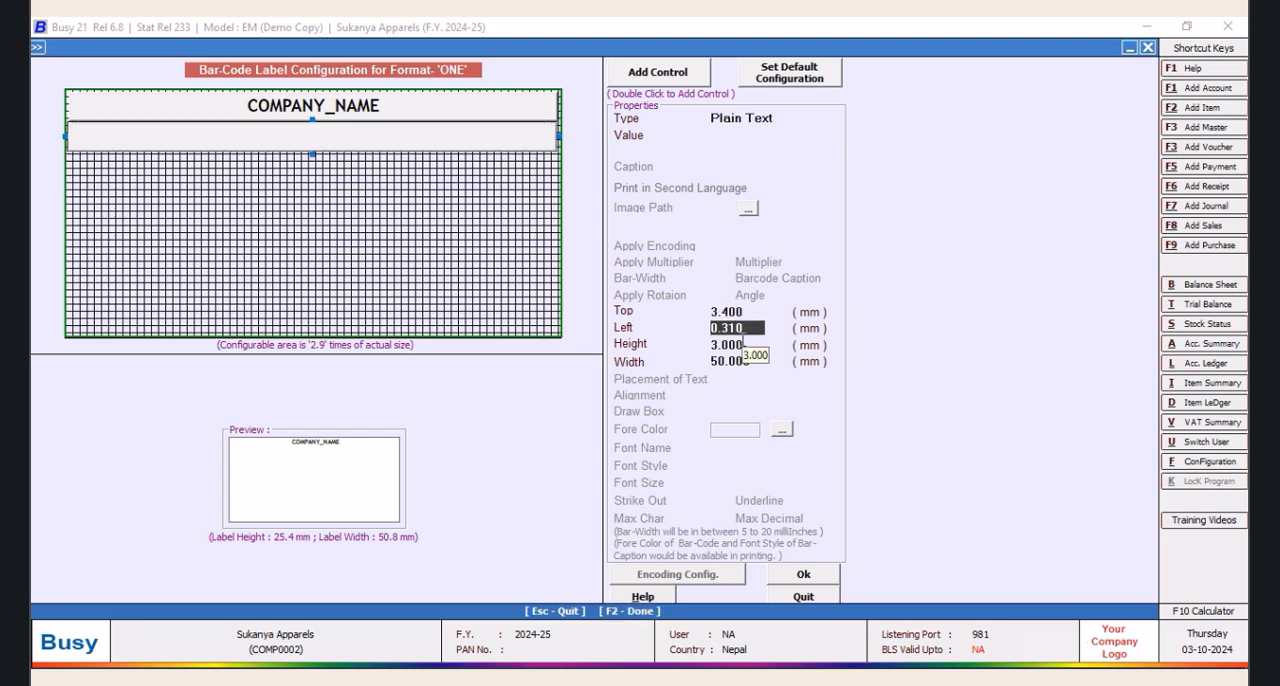
pyautogui.write('0.4')
pyautogui.press('Return')
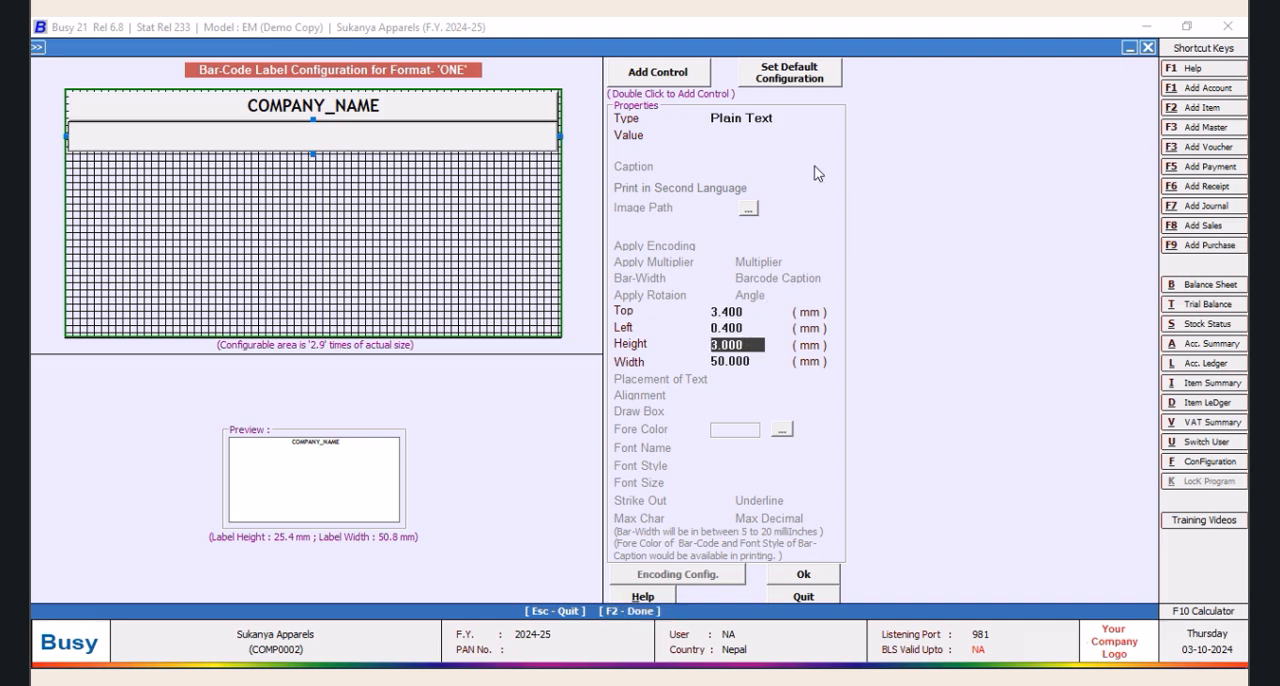
# Choose Plain Text as the type of the blank second control
pyautogui.click(804, 122)
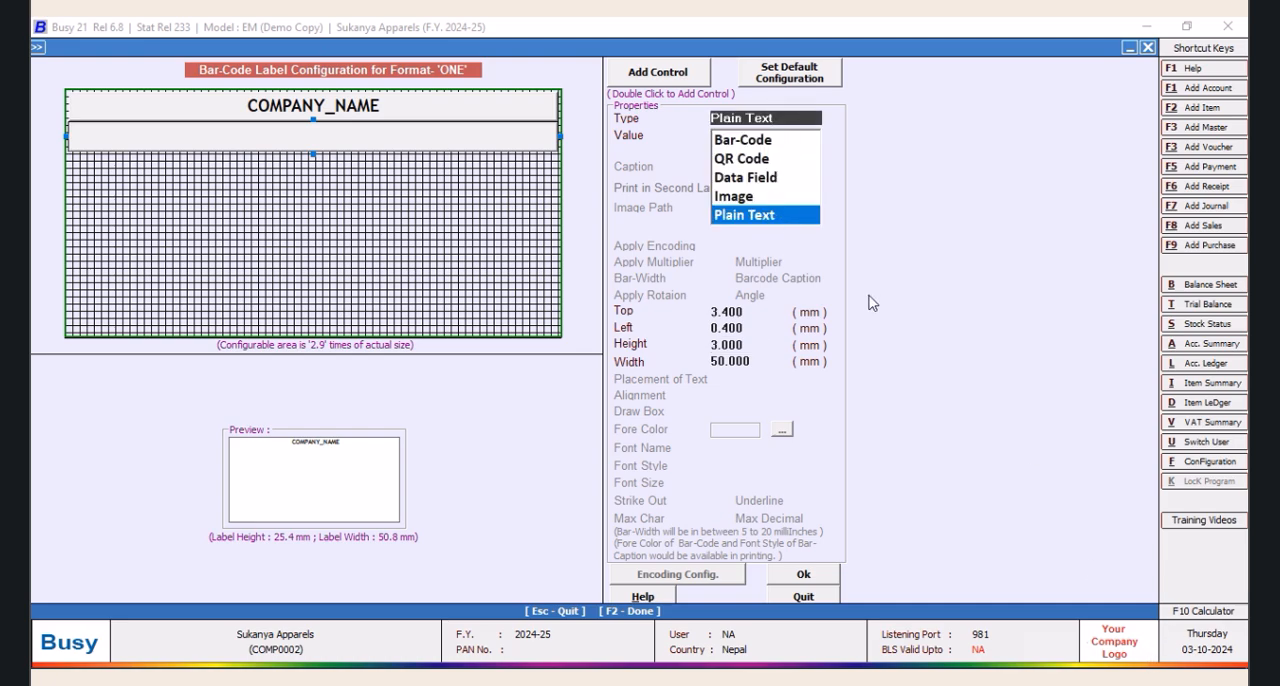
pyautogui.click(765, 217)
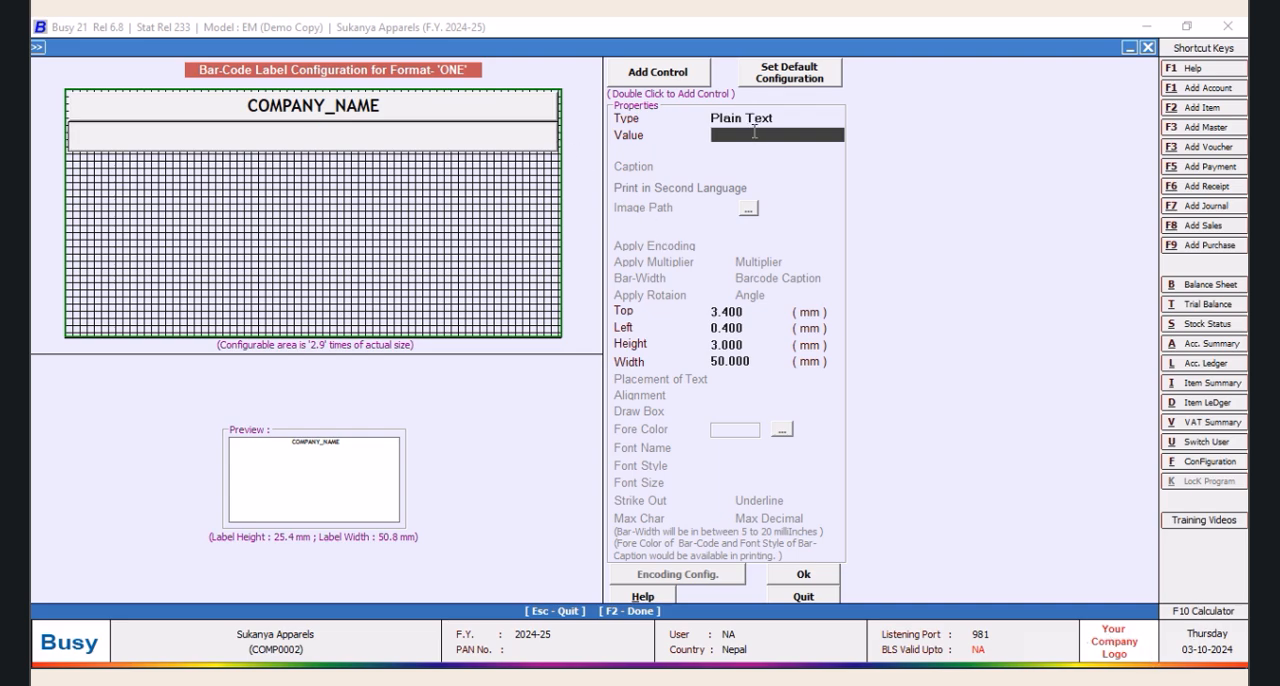
pyautogui.write('Kat')
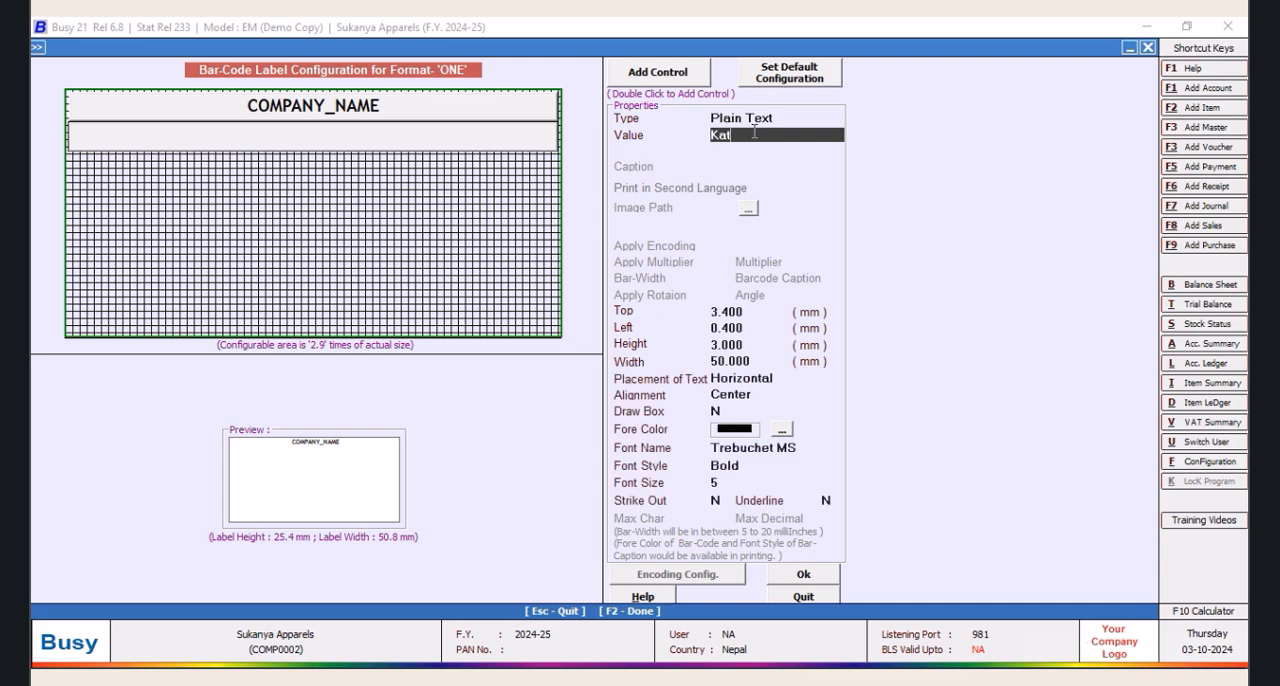
pyautogui.press('BackSpace')
pyautogui.press('BackSpace')
pyautogui.press('BackSpace')
pyautogui.press('BackSpace')
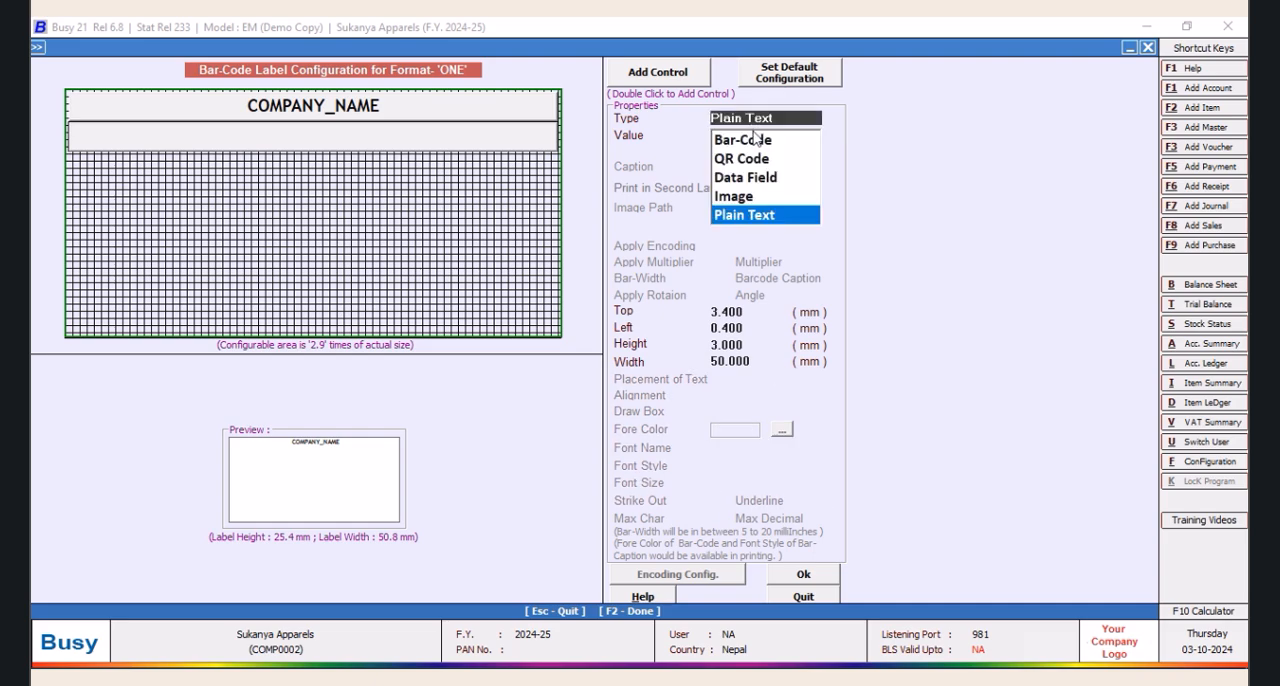
pyautogui.press('Escape')
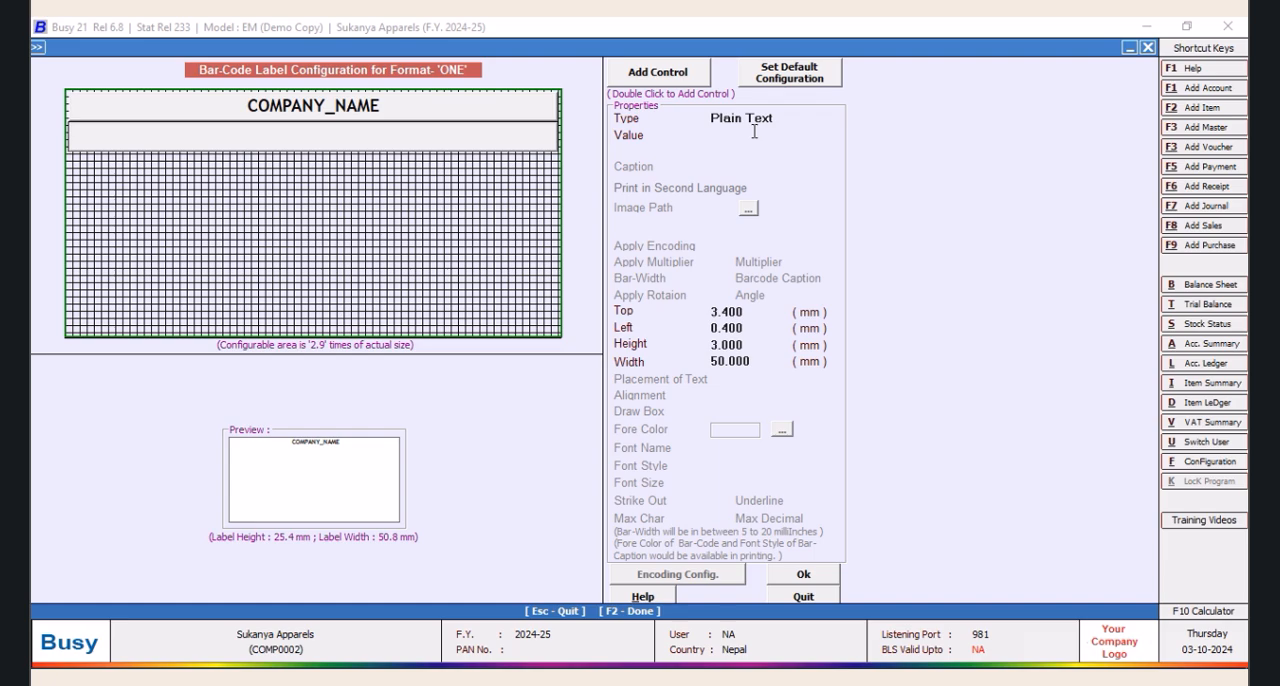
# Enter the shop's full address as the value of the Plain Text control under COMPANY_NAME
pyautogui.click(721, 136)
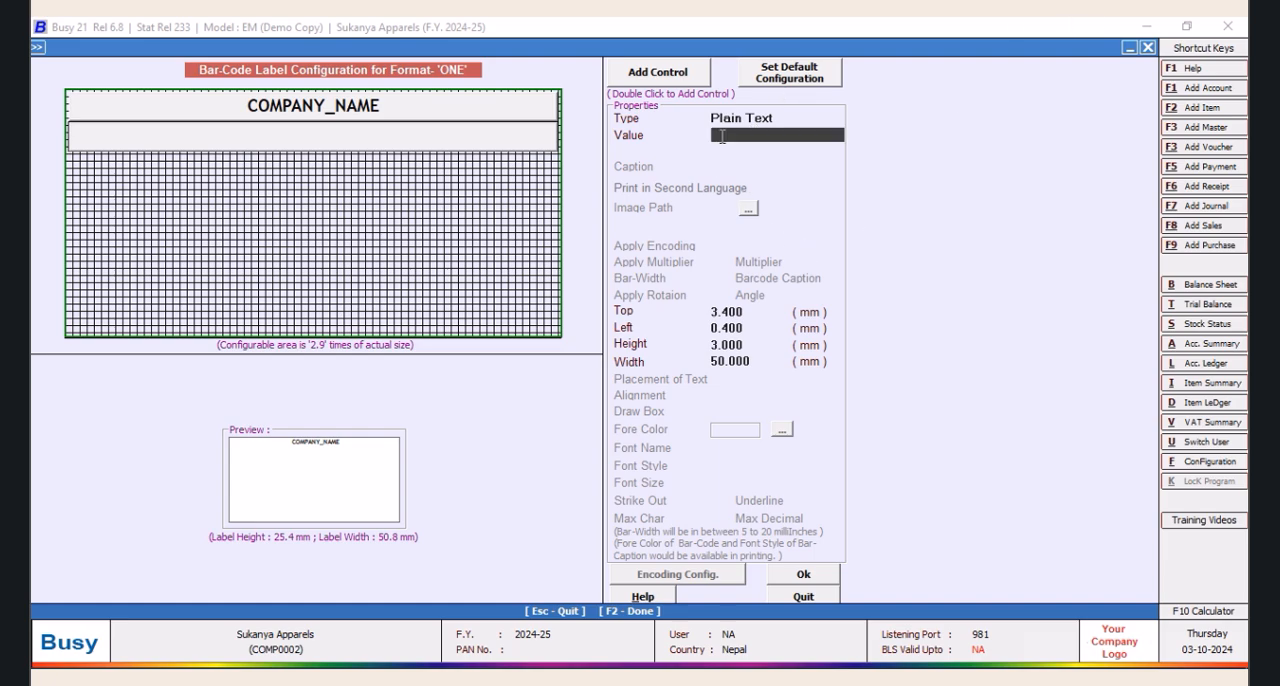
pyautogui.write('NAKHI ')
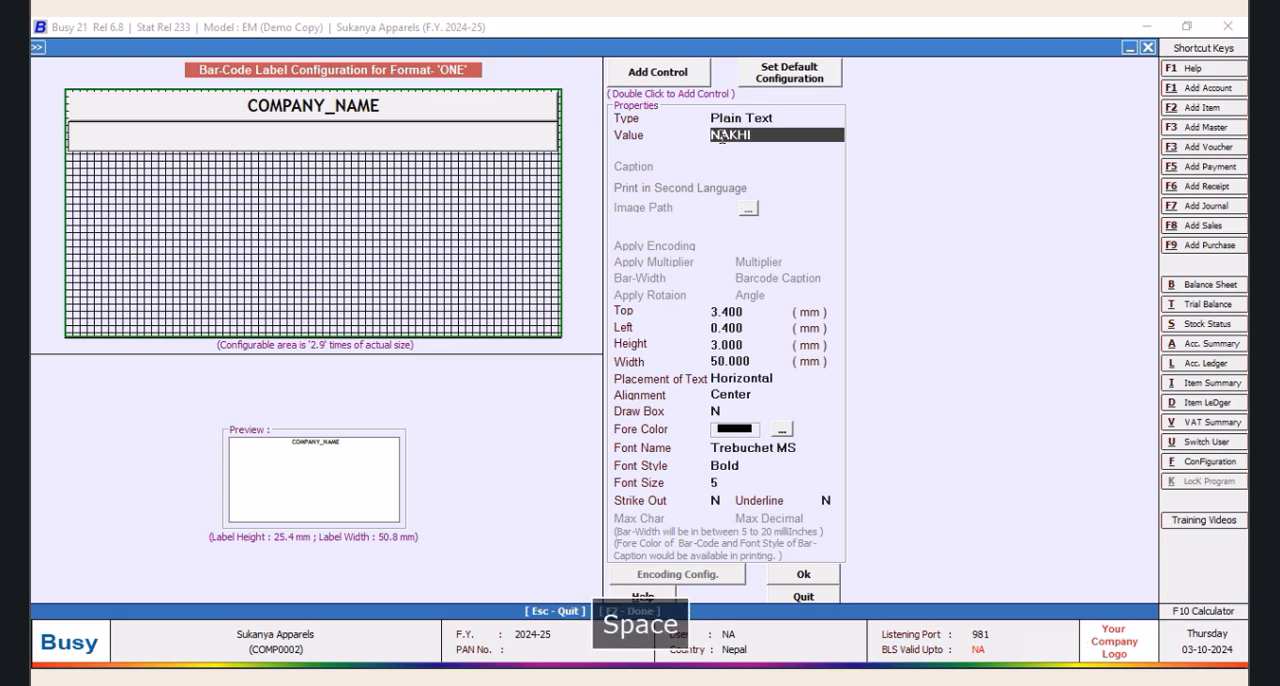
pyautogui.write('CHO')
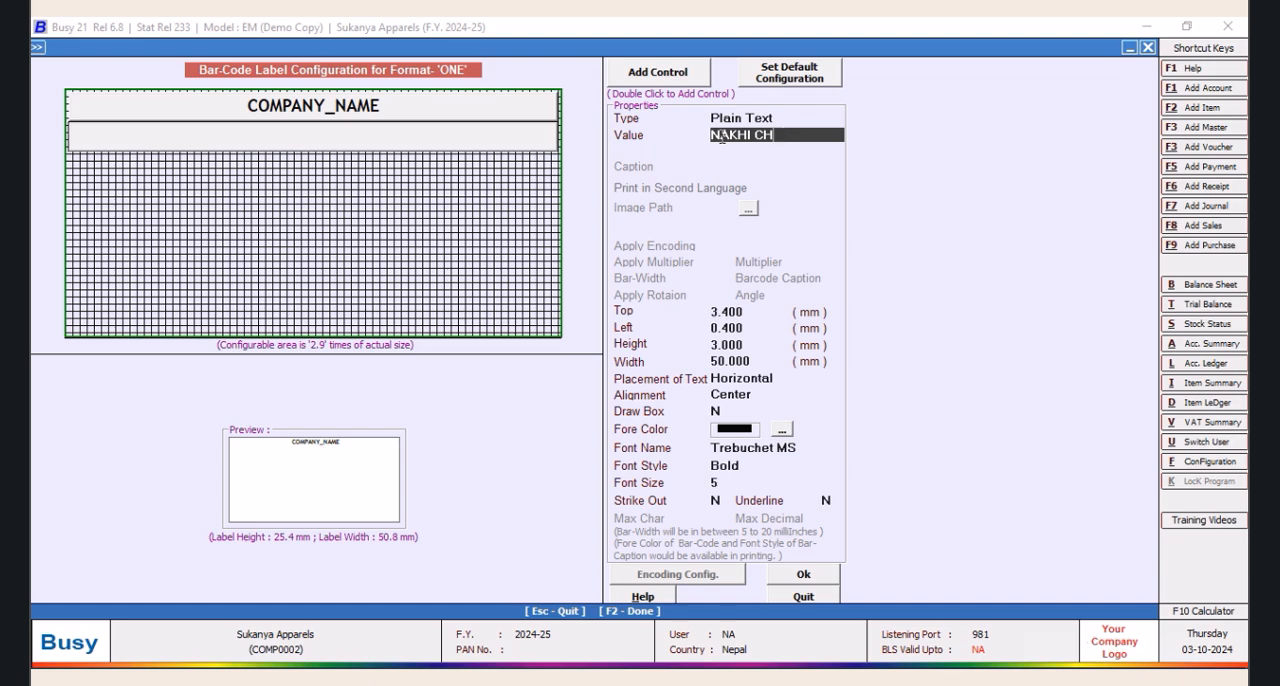
pyautogui.write('PARK,SHIVA CHOWK')
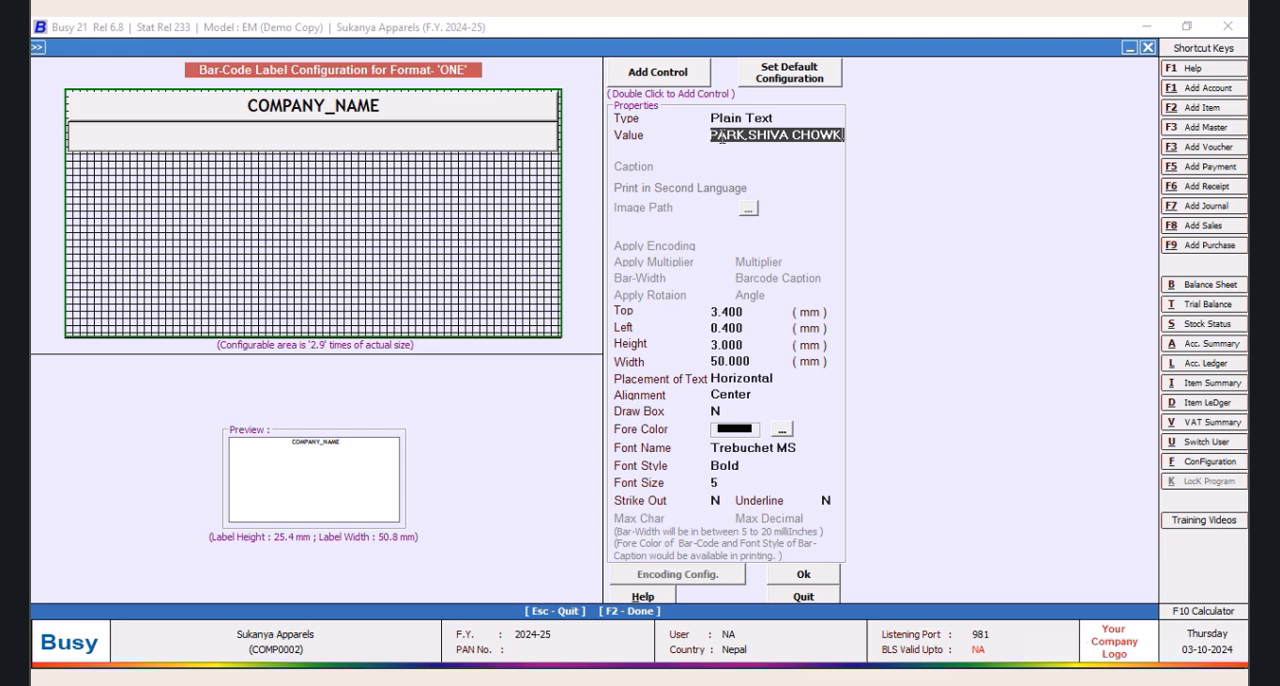
pyautogui.write(',KA')
pyautogui.press('BackSpace')
pyautogui.press('BackSpace')
pyautogui.write('L')
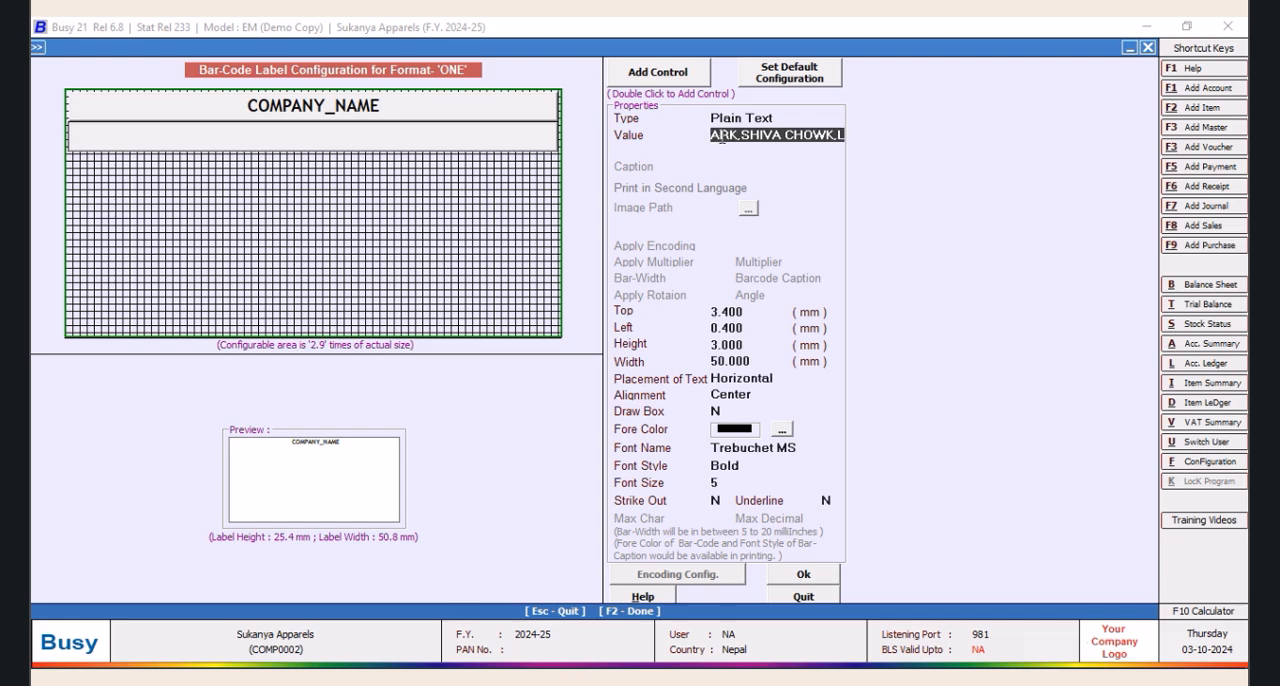
pyautogui.write('ALITHPUR')
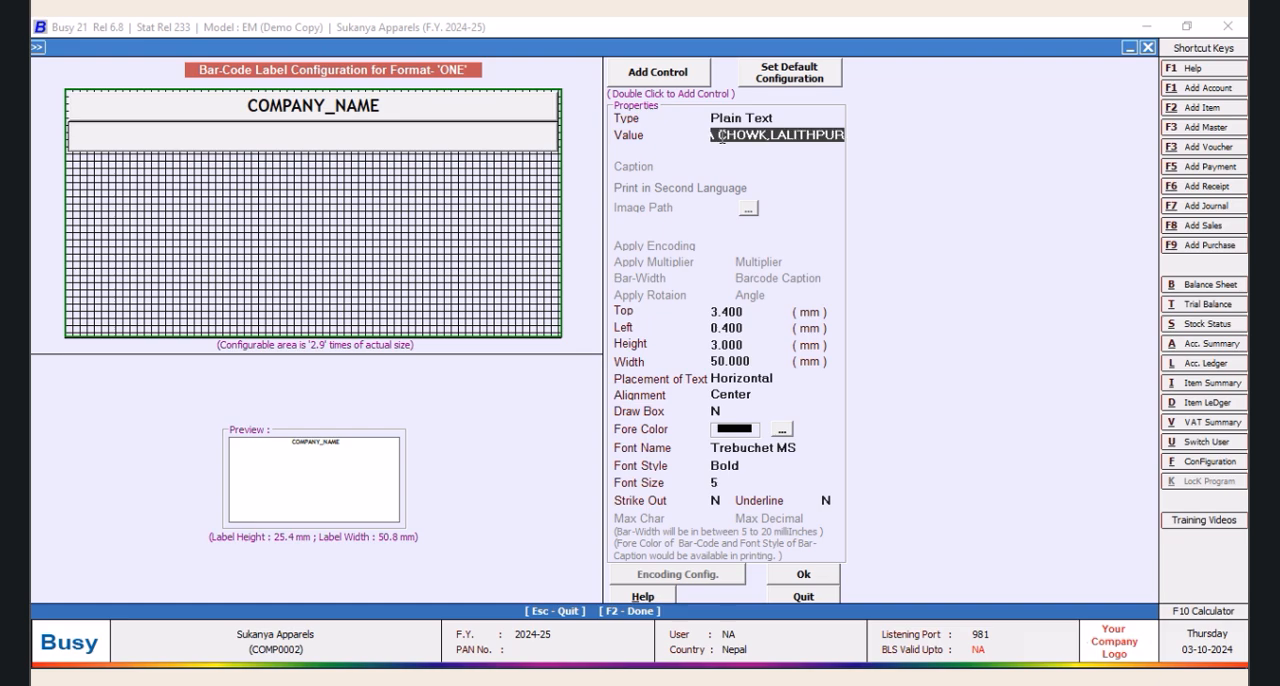
pyautogui.write(', KA')
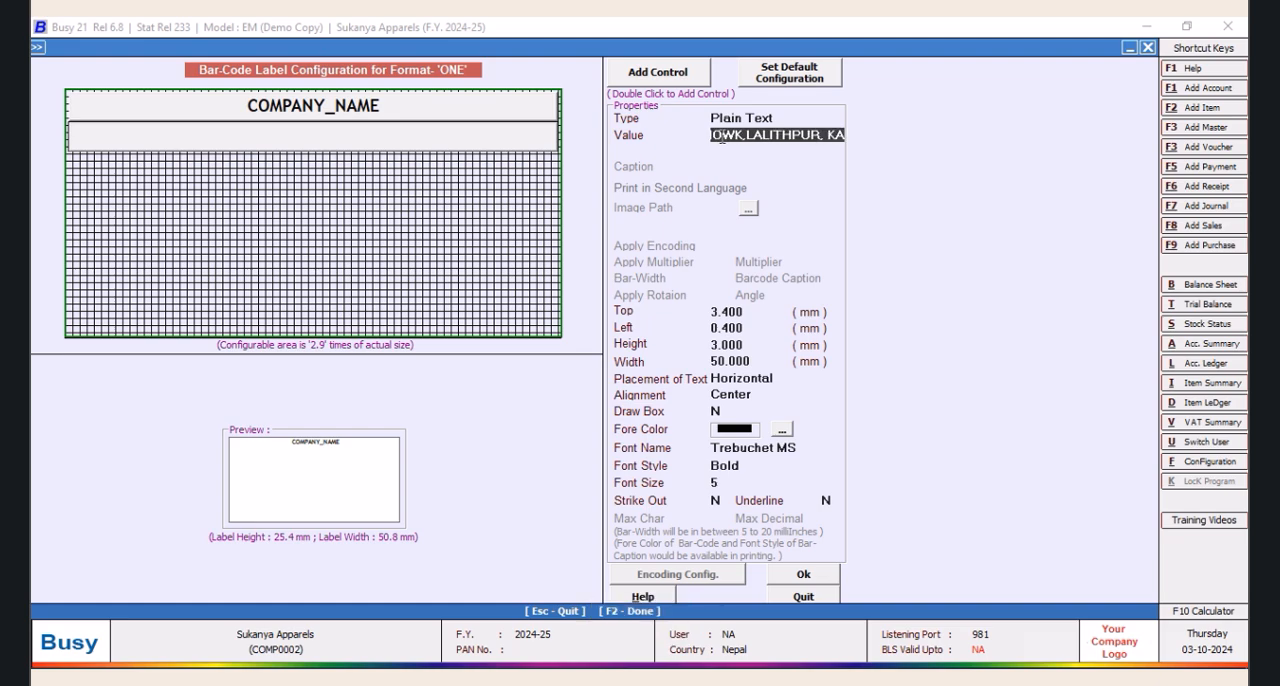
pyautogui.write('TMANDU-NEPAL')
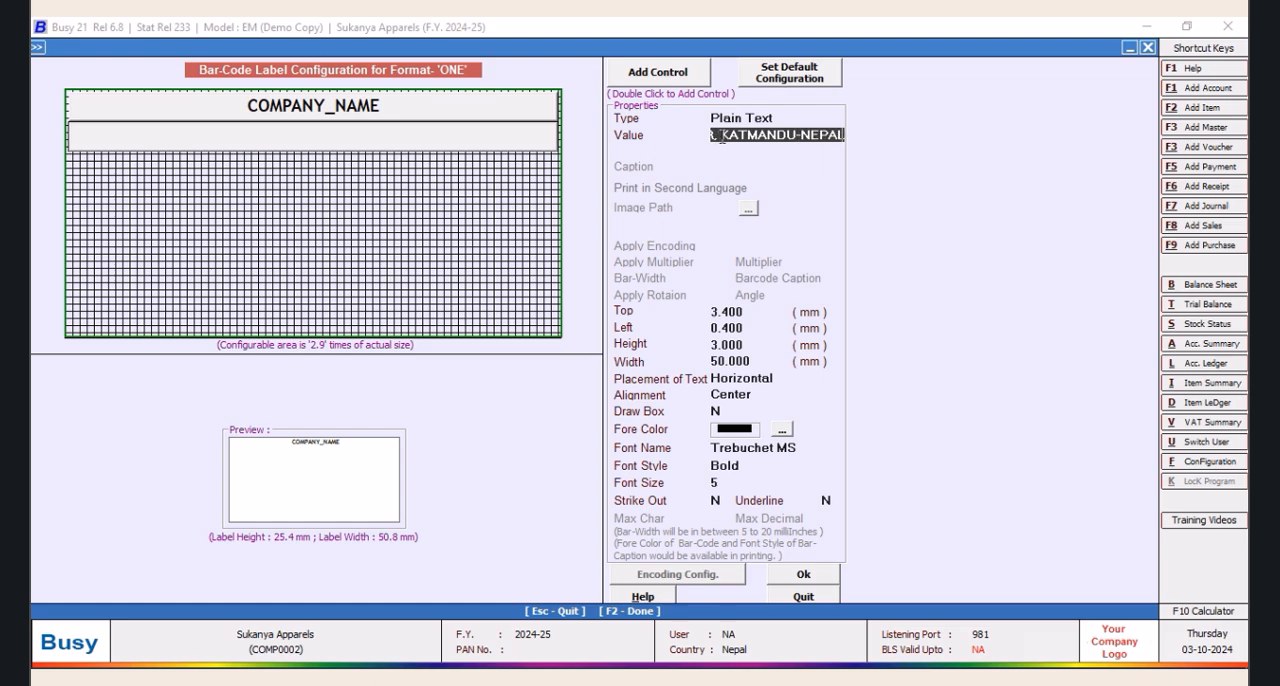
pyautogui.press('Return')
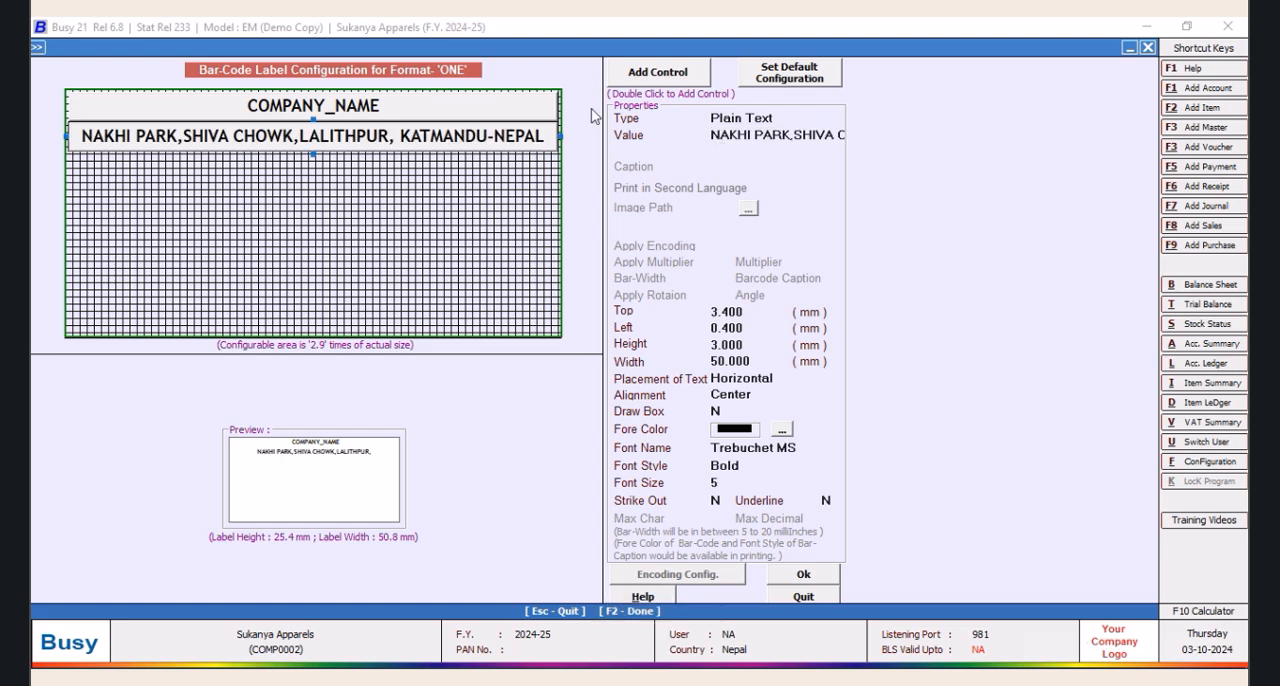
# Accept the layout with the address line, save format ONE's sheet configuration, and reopen its label configuration
pyautogui.click(798, 576)
pyautogui.click(631, 507)
pyautogui.click(534, 174)
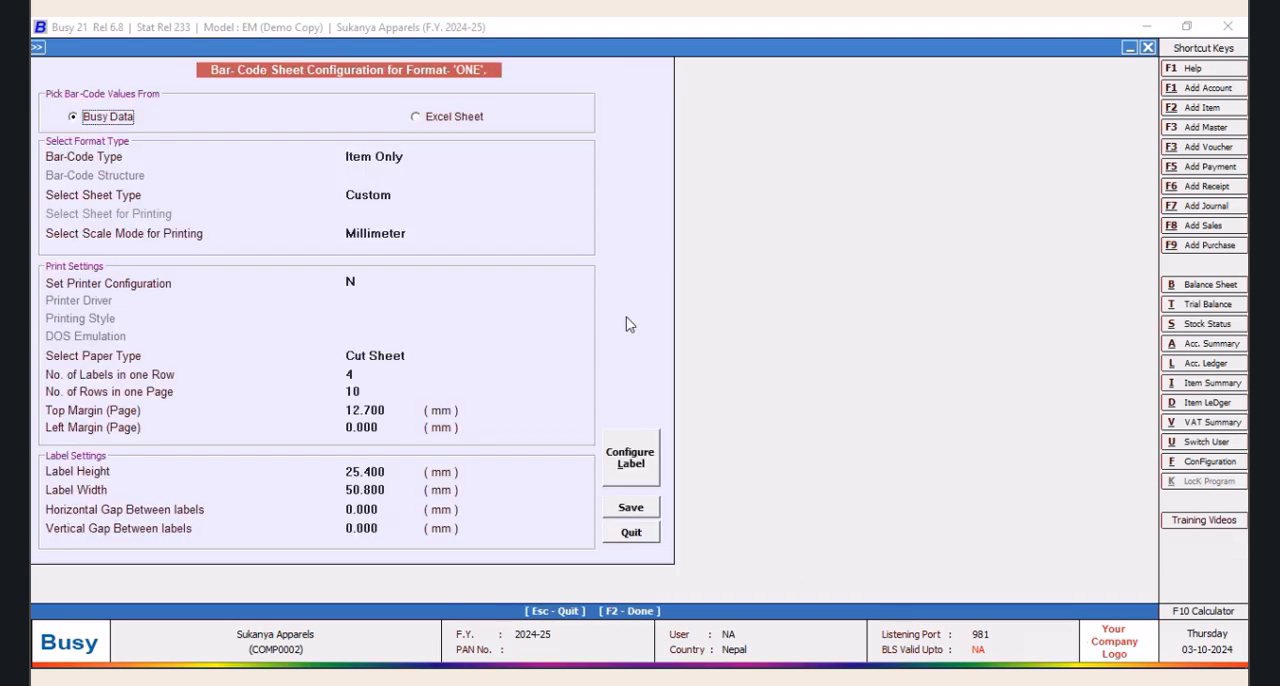
pyautogui.click(624, 462)
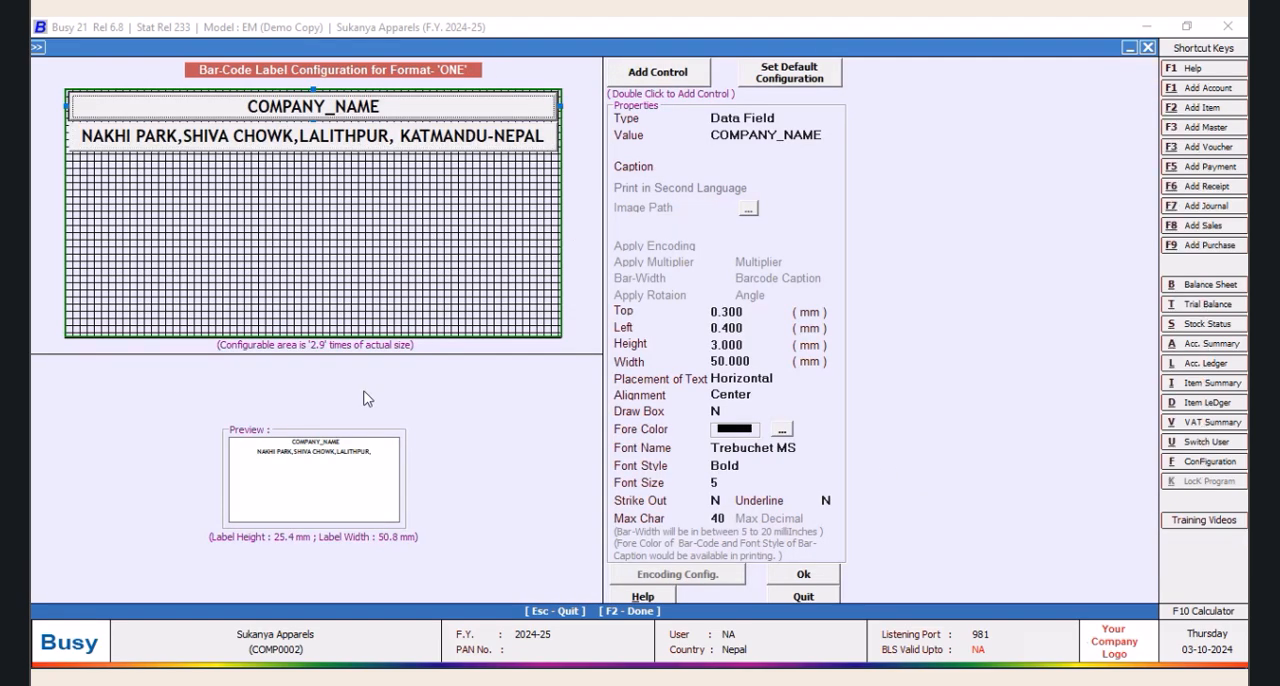
# Add a third label control with a left offset of 0.4 mm and a top offset of 10 mm
pyautogui.doubleClick(660, 75)
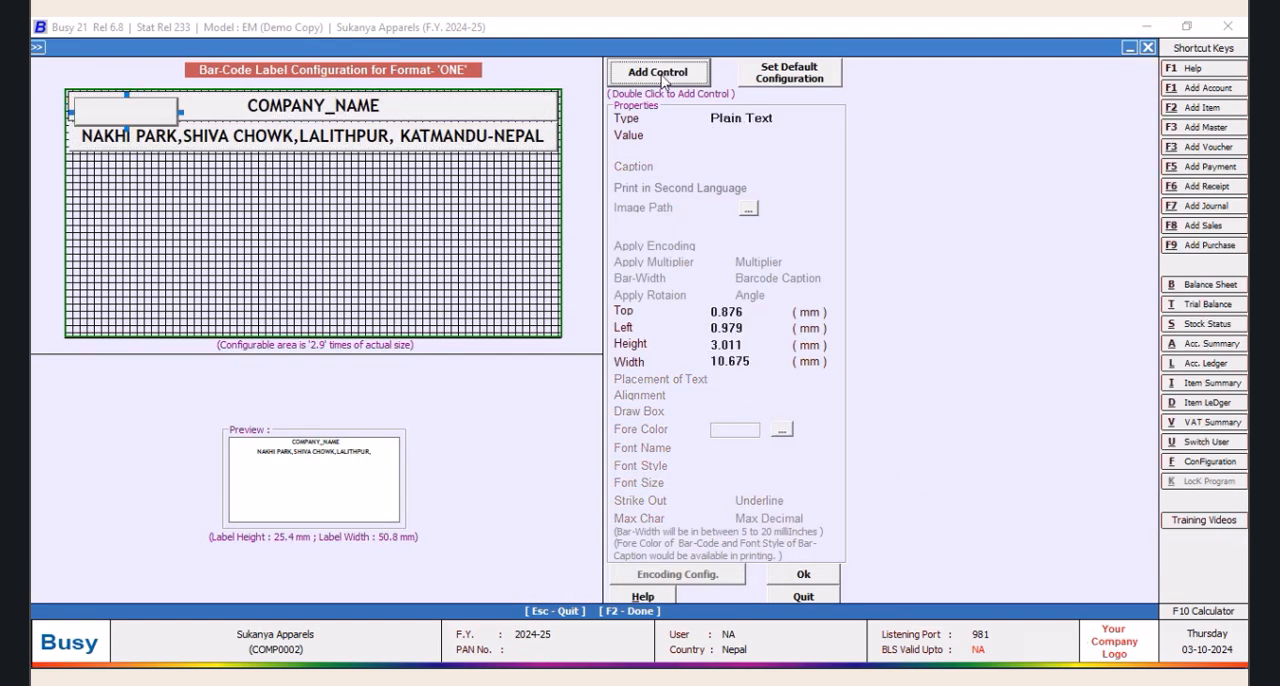
pyautogui.click(728, 328)
pyautogui.write('0.4')
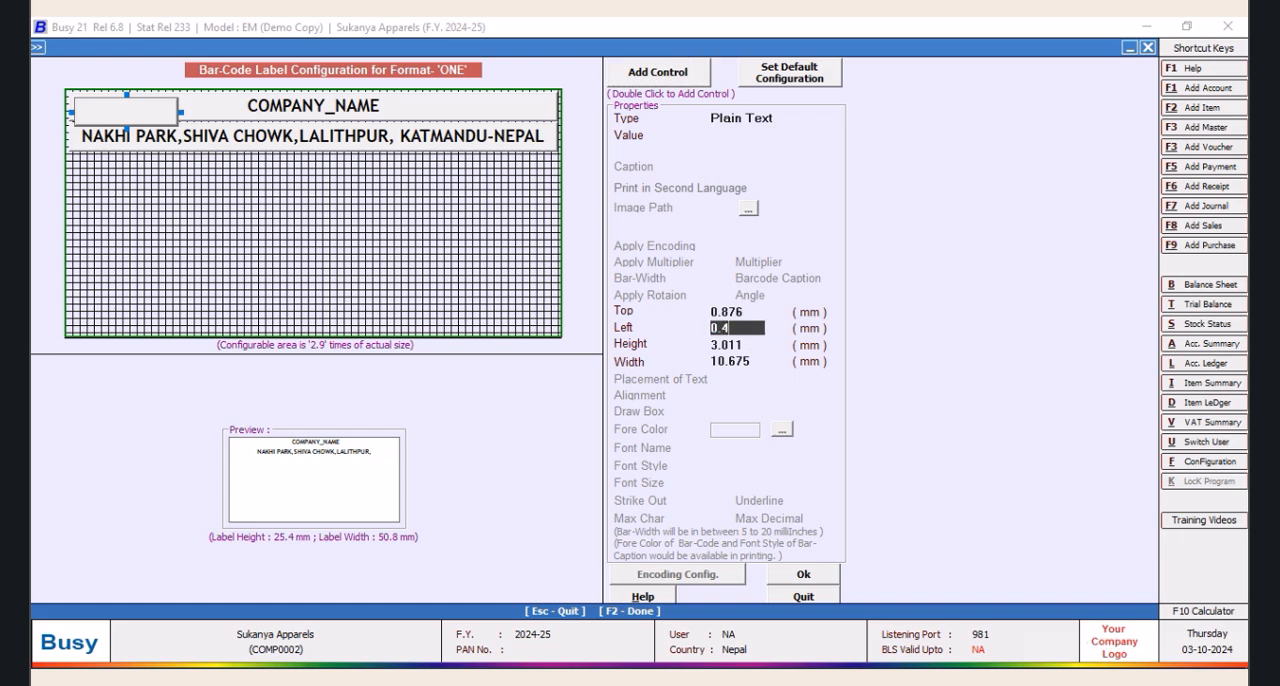
pyautogui.press('Tab')
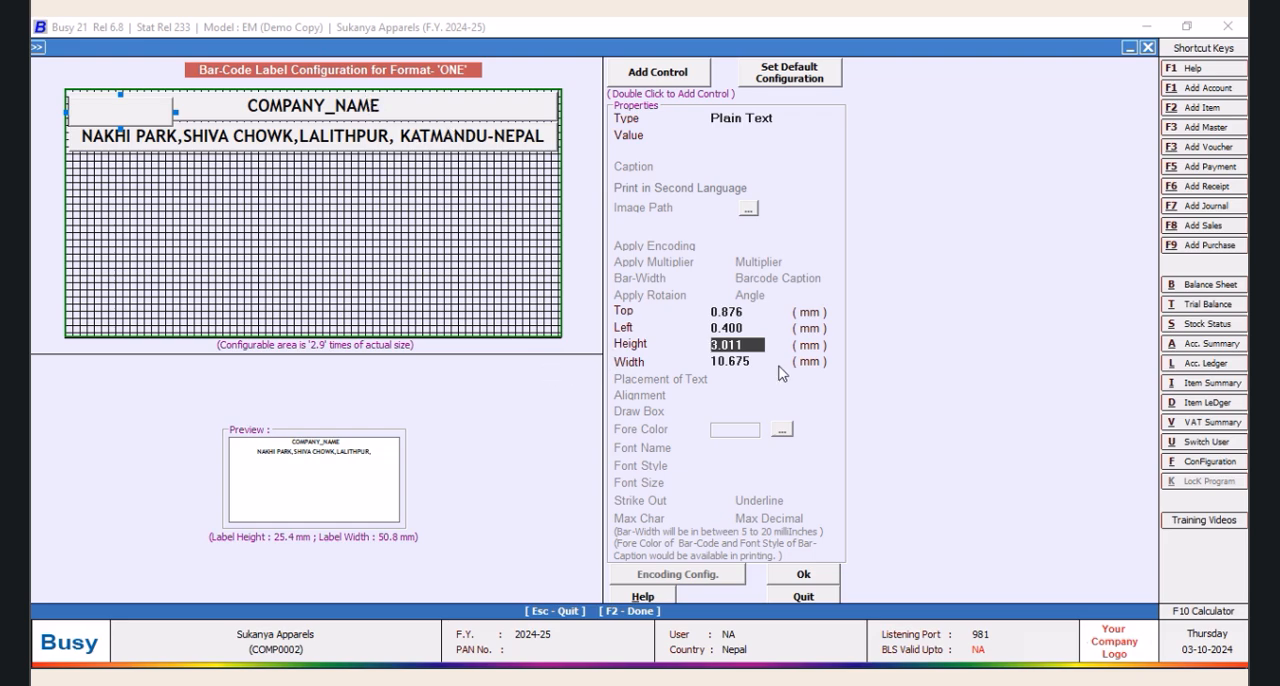
pyautogui.click(757, 313)
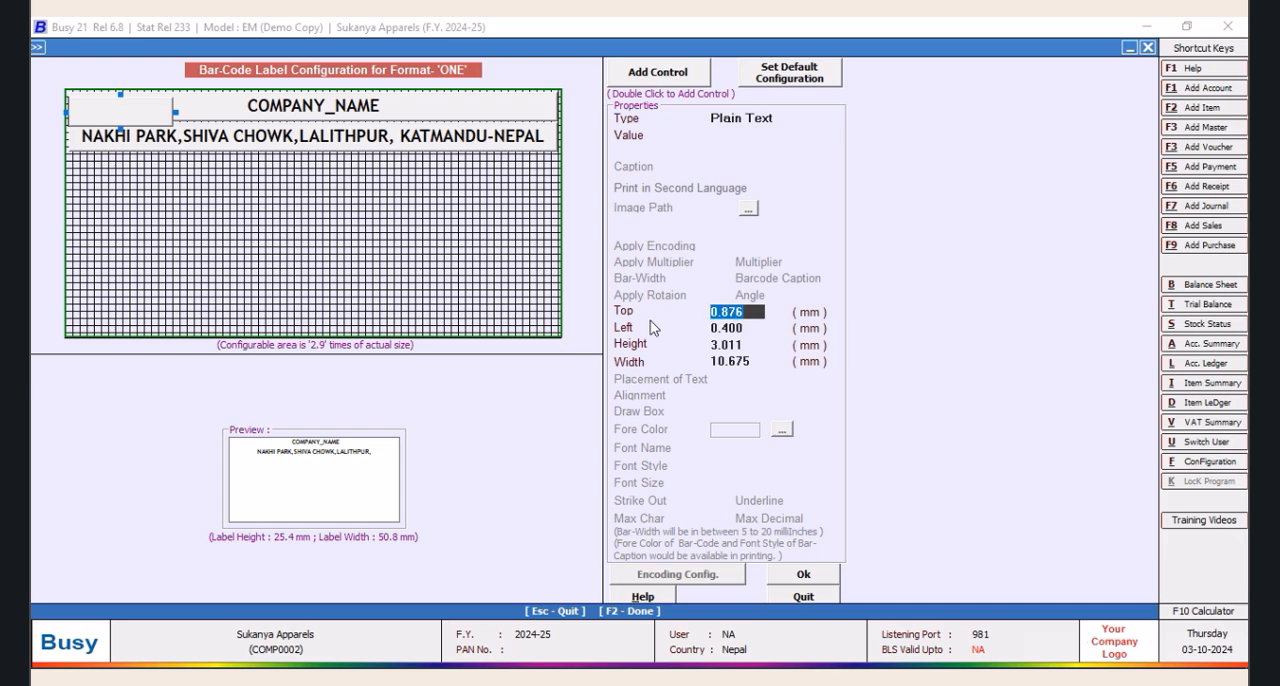
pyautogui.write('10')
pyautogui.press('Return')
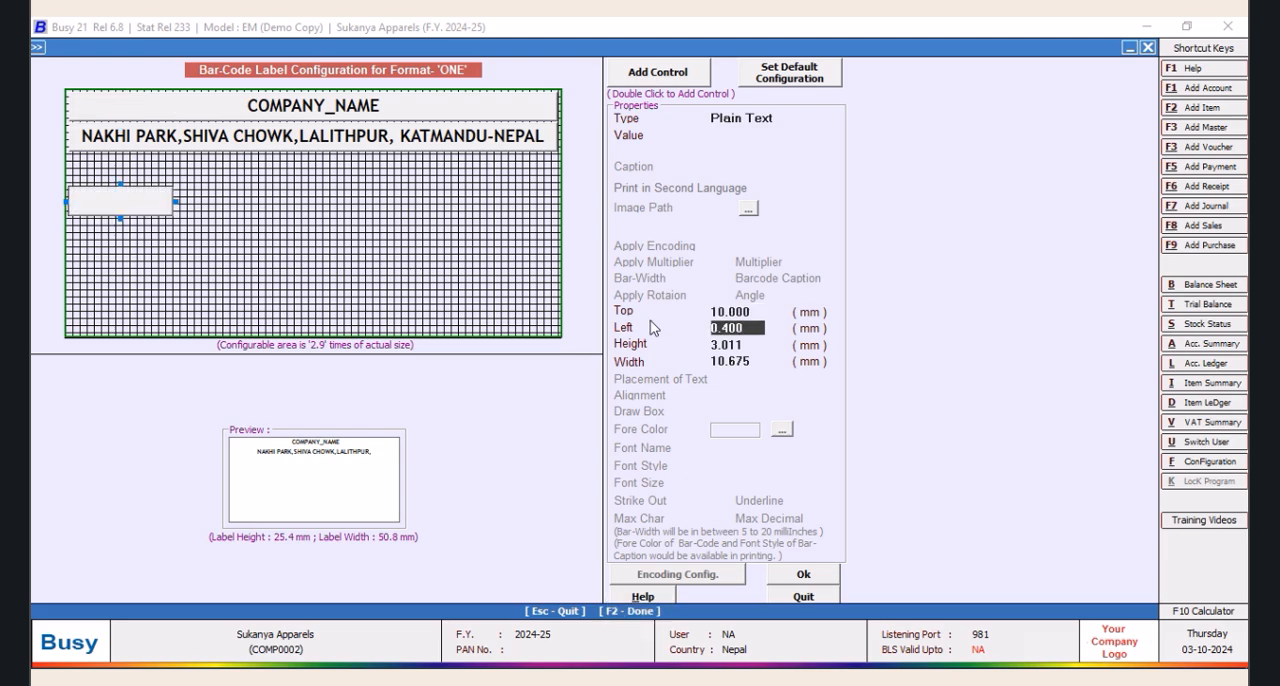
# Try top offsets of 7, 6.25 and 6.5 mm for the blank third control under the address line
pyautogui.click(760, 313)
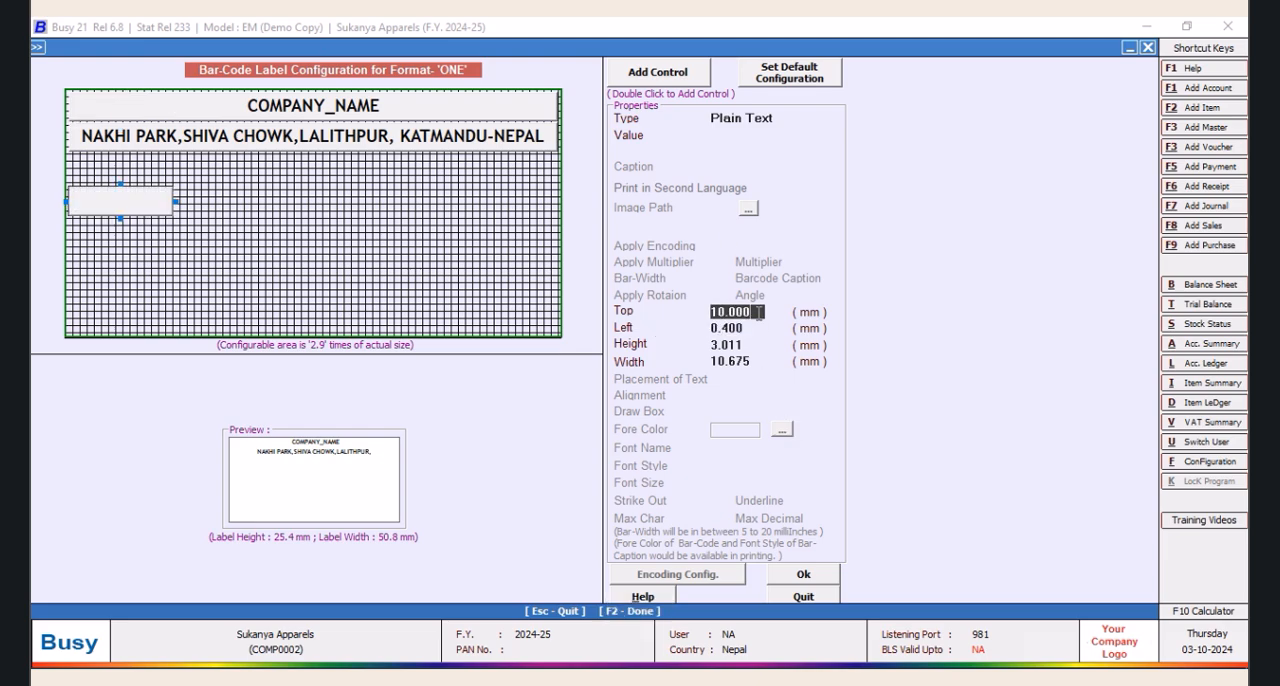
pyautogui.write('7')
pyautogui.press('Return')
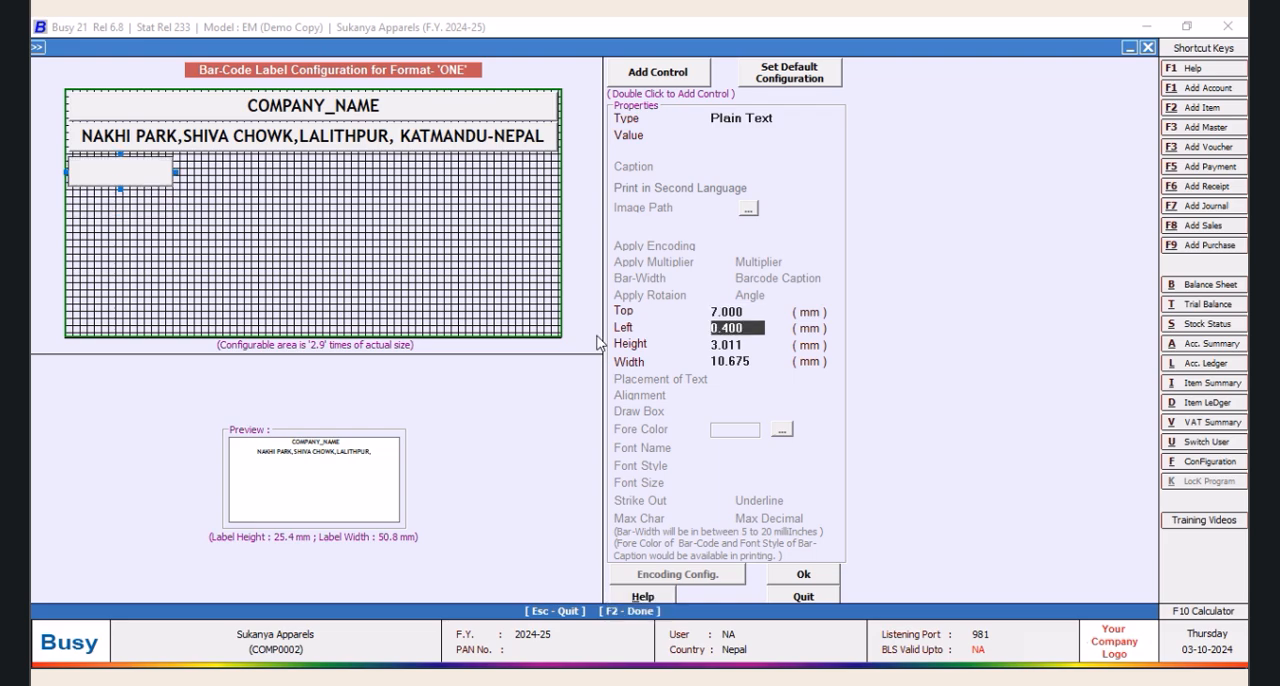
pyautogui.click(750, 312)
pyautogui.write('6.25')
pyautogui.press('Return')
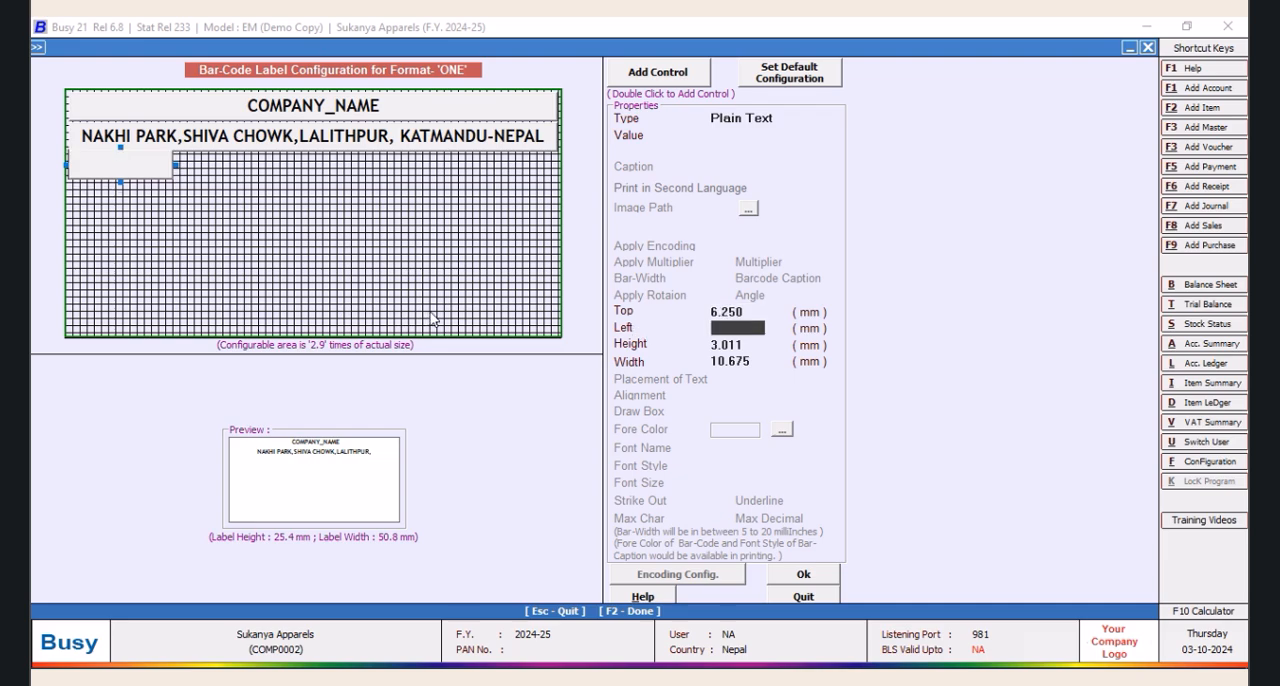
pyautogui.click(753, 312)
pyautogui.write('6.5')
pyautogui.press('Return')
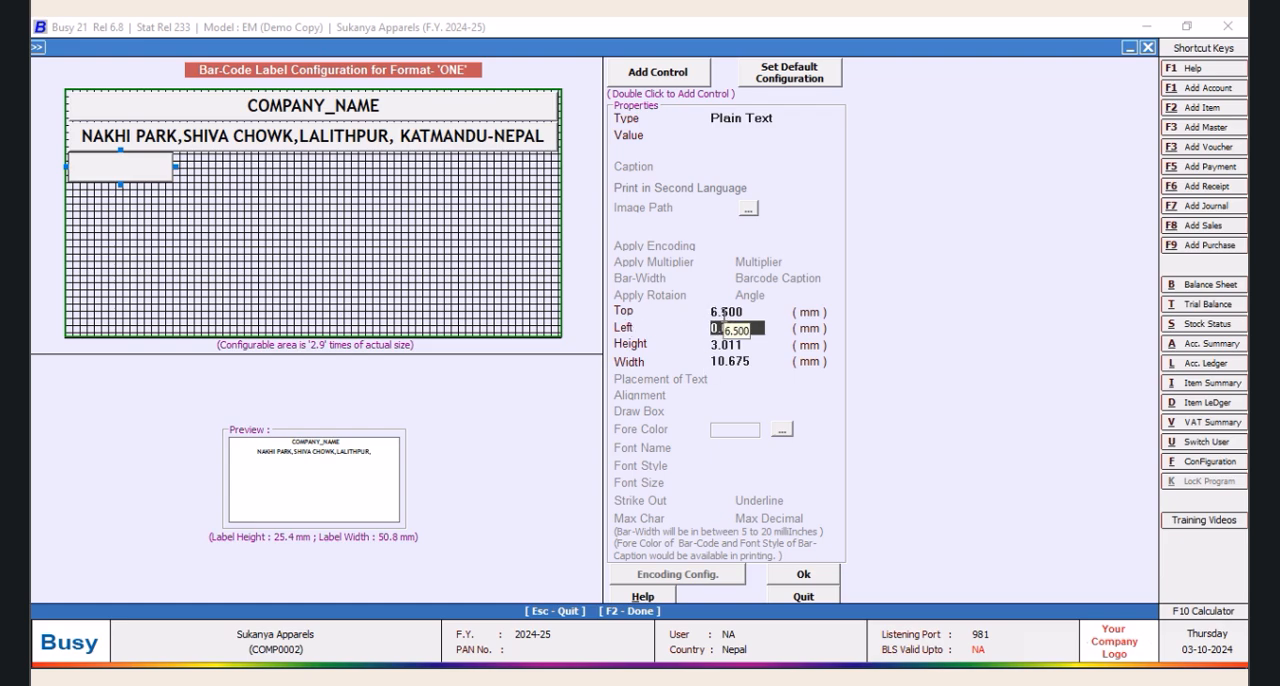
# Give the blank third control a top offset of 6.75 mm, a left offset of 0.4 mm and a width of 25 mm
pyautogui.click(725, 314)
pyautogui.write('7')
pyautogui.press('Return')
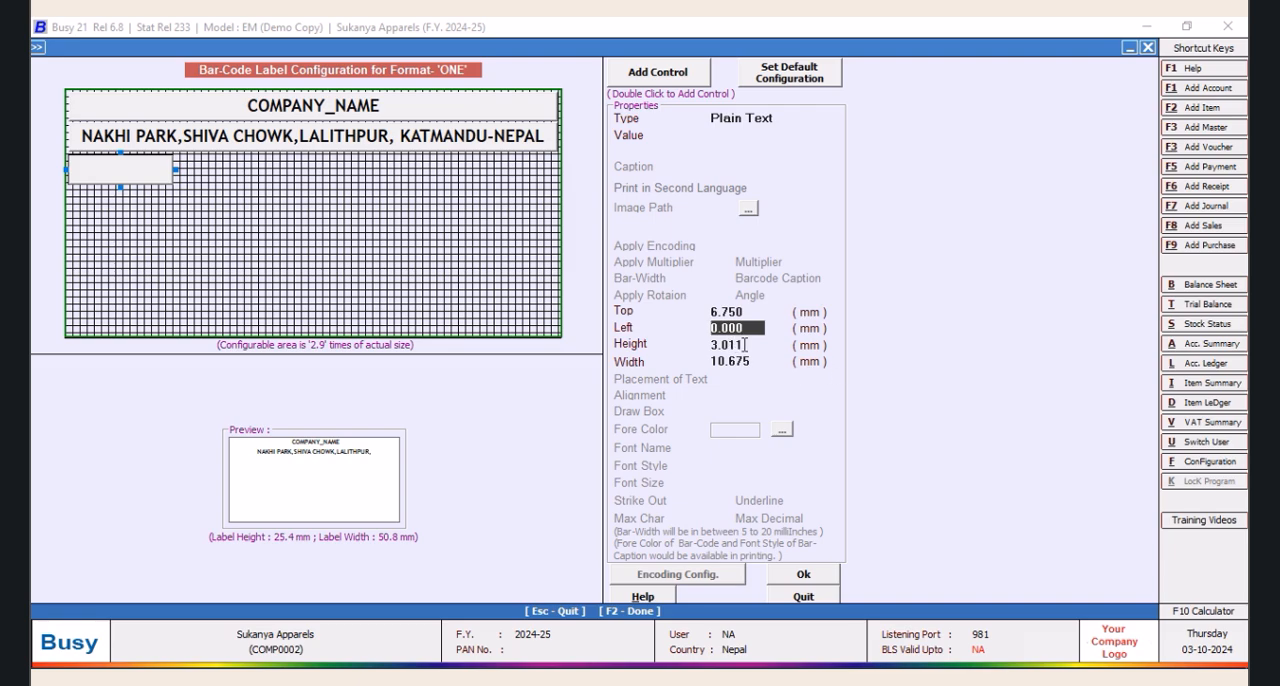
pyautogui.write('0.45')
pyautogui.press('Return')
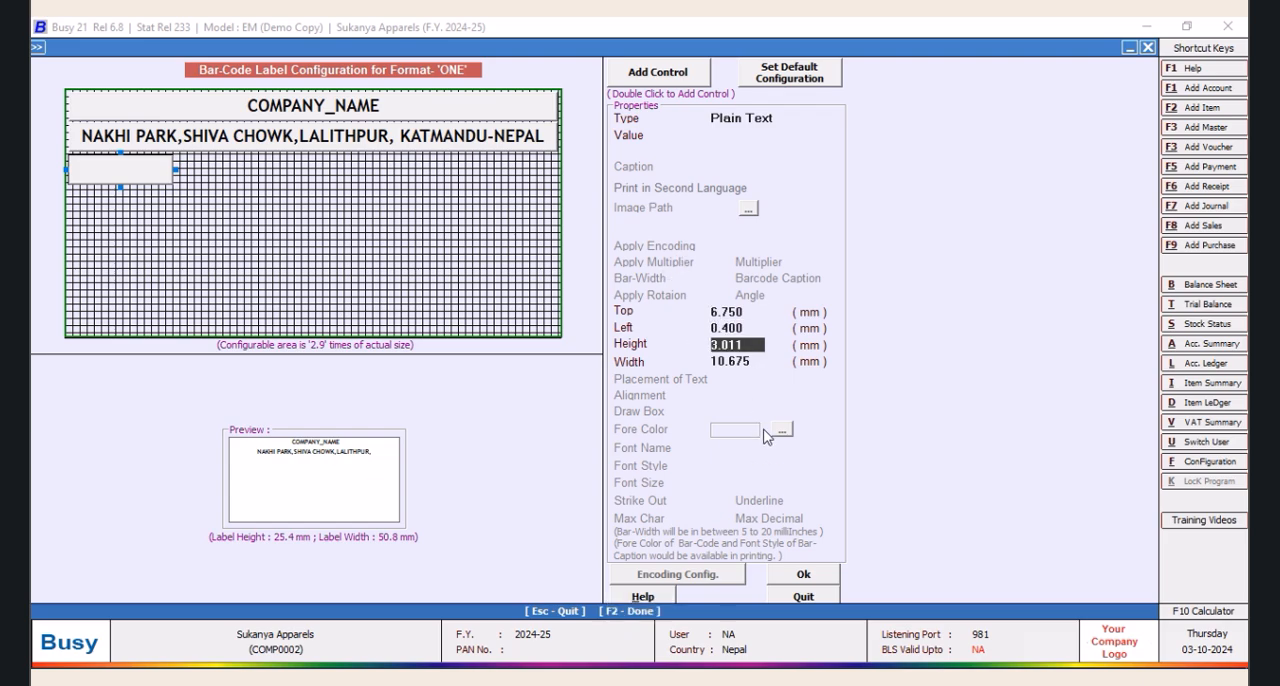
pyautogui.press('Return')
pyautogui.write('25')
pyautogui.press('Tab')
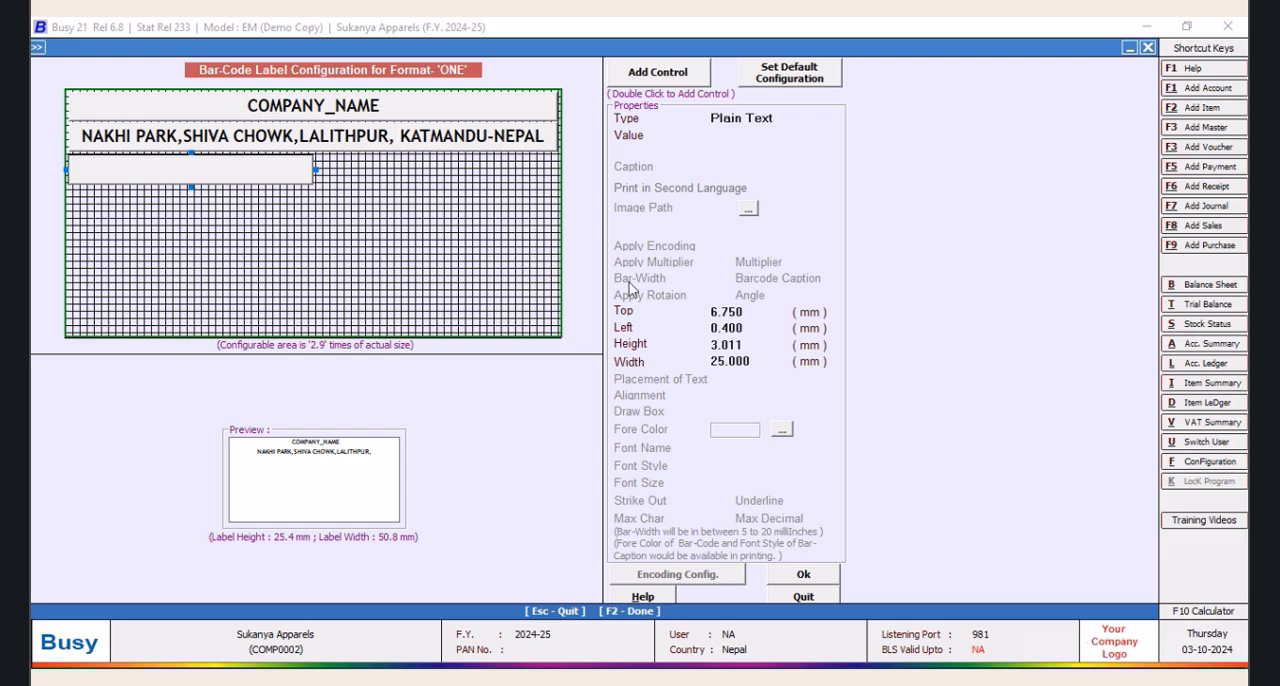
# Make the third control a Data Field with ITEM_NAME as its value
pyautogui.click(782, 117)
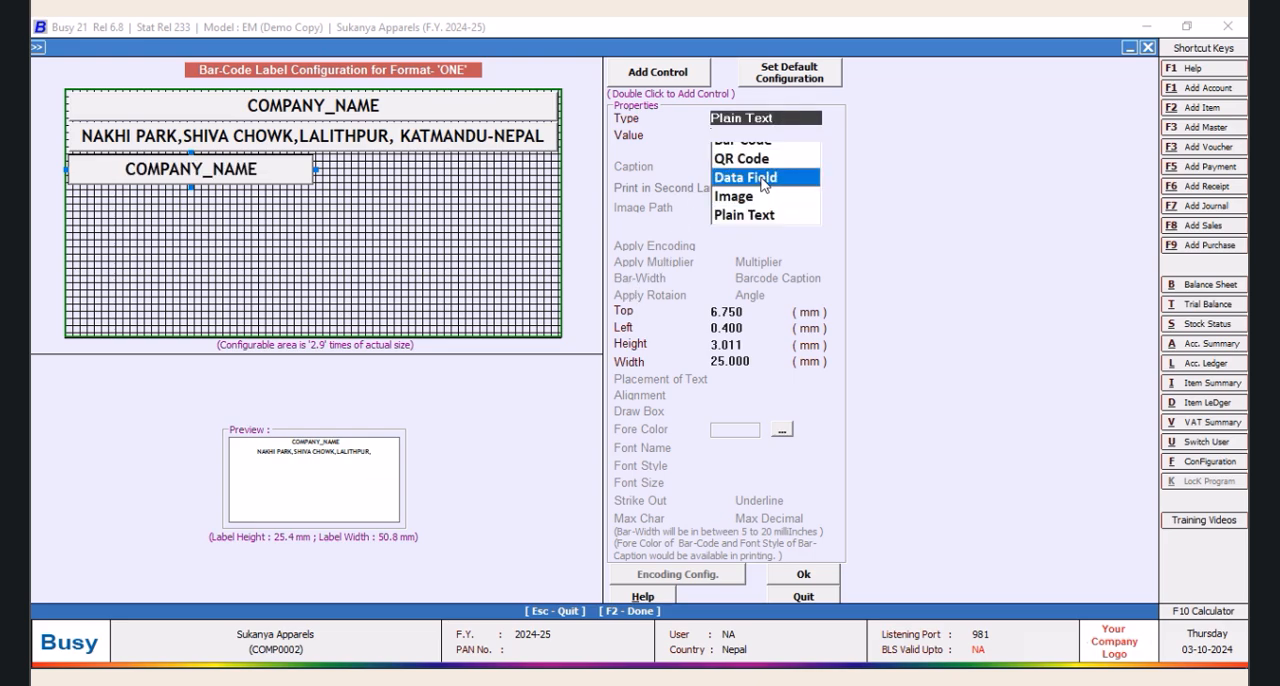
pyautogui.click(762, 178)
pyautogui.click(765, 166)
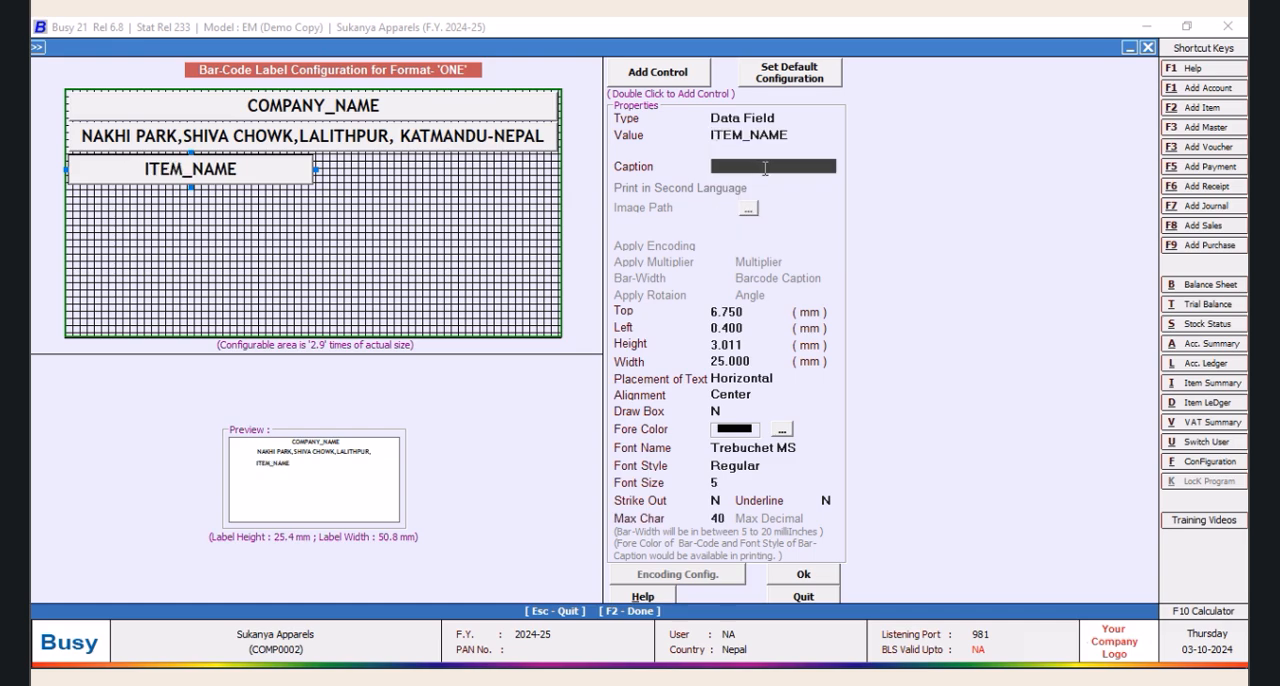
# Align the ITEM_NAME control's text to the left and set its font style to Bold
pyautogui.click(760, 394)
pyautogui.click(727, 417)
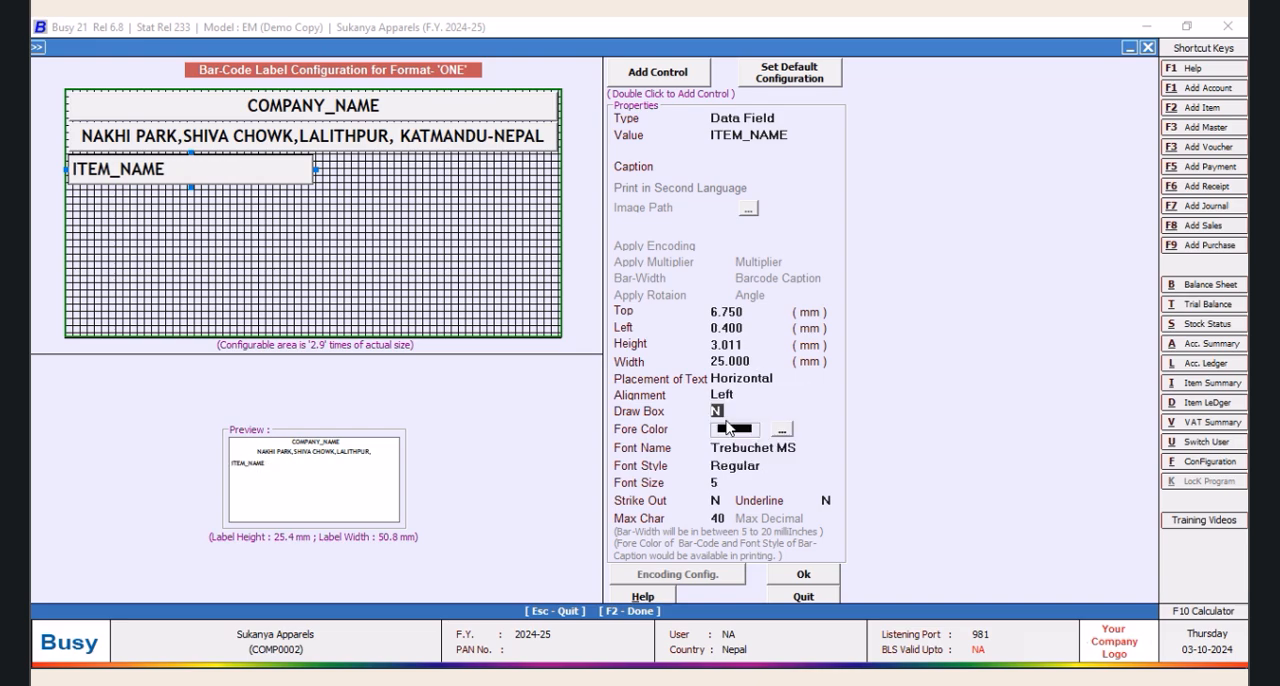
pyautogui.click(762, 466)
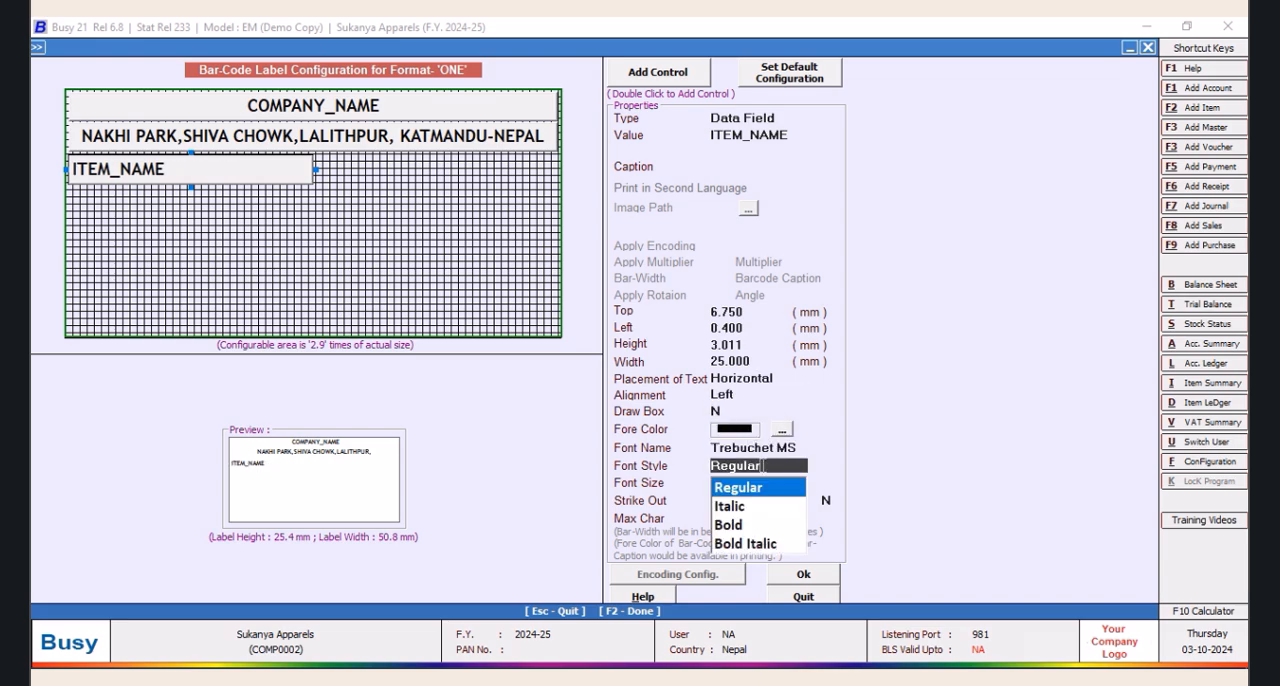
pyautogui.click(739, 525)
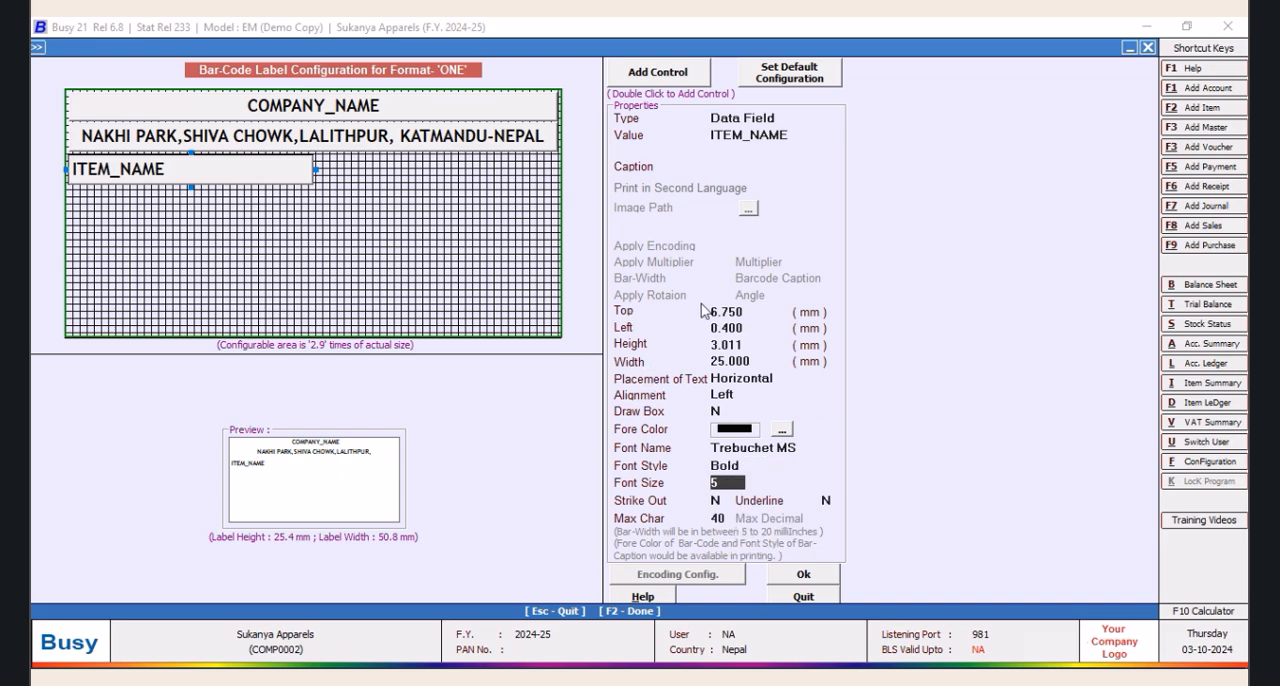
# Give the ITEM_NAME control the caption "Product :" and a width of 50 mm
pyautogui.click(790, 135)
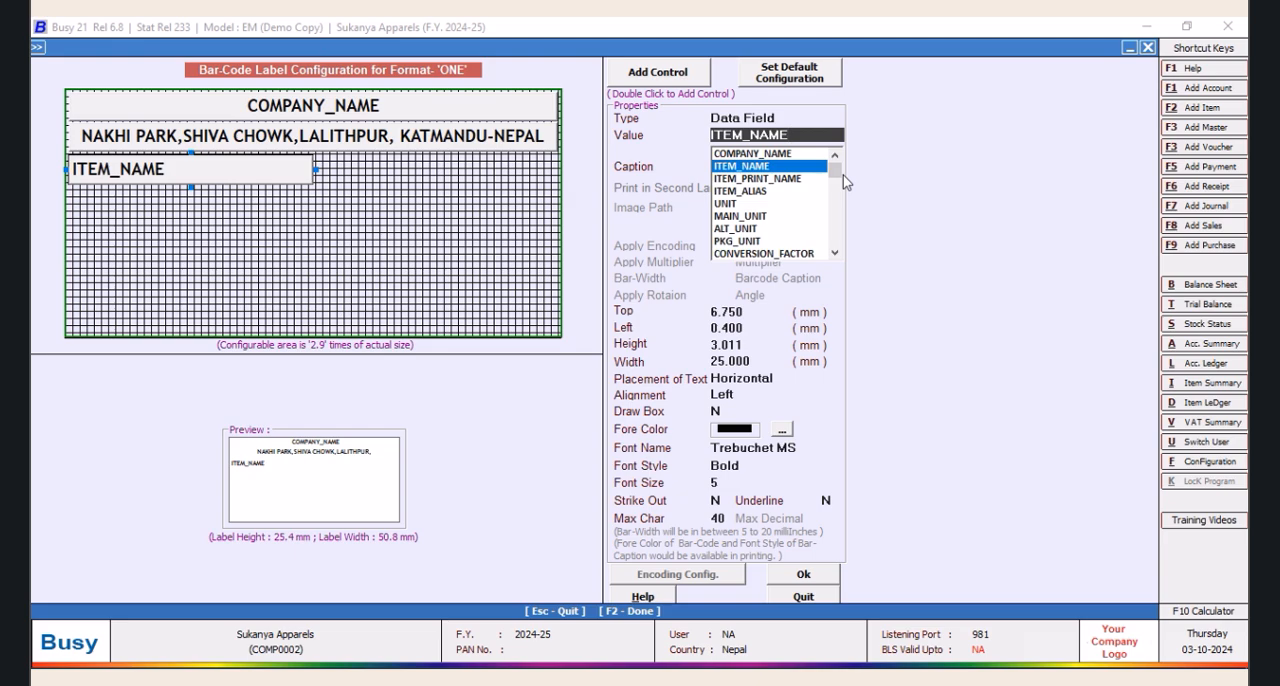
pyautogui.press('Return')
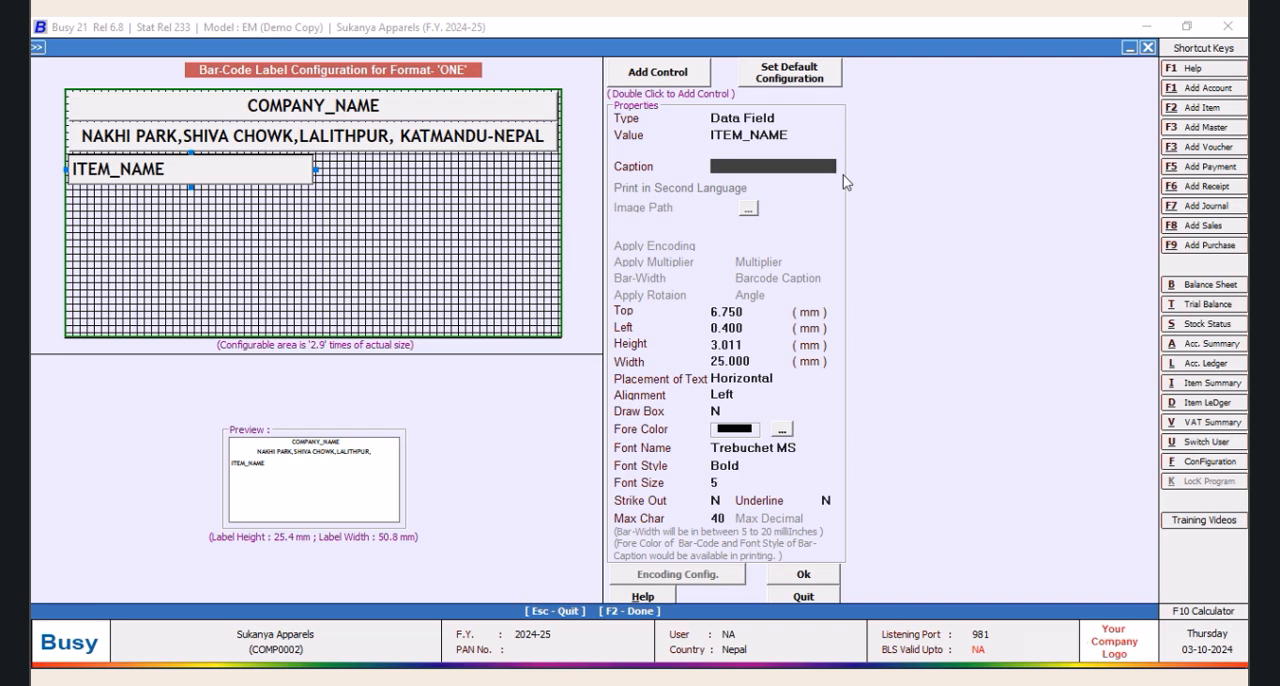
pyautogui.write('Product :')
pyautogui.press('Return')
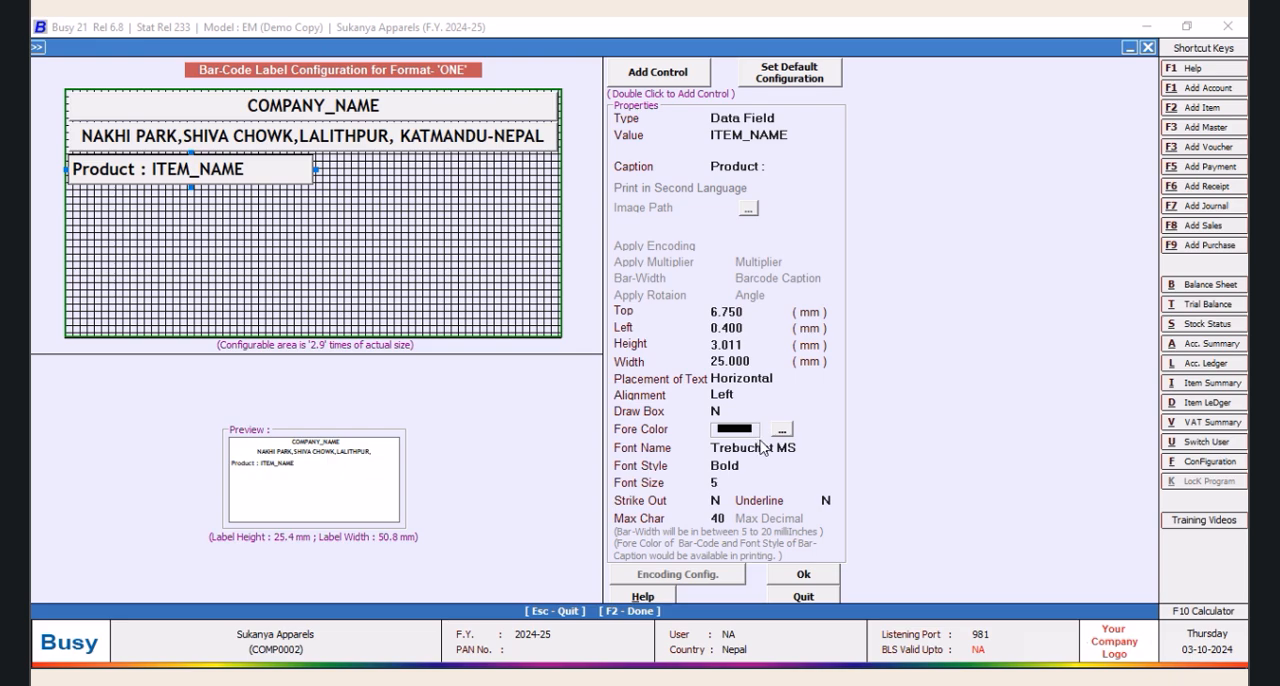
pyautogui.click(762, 362)
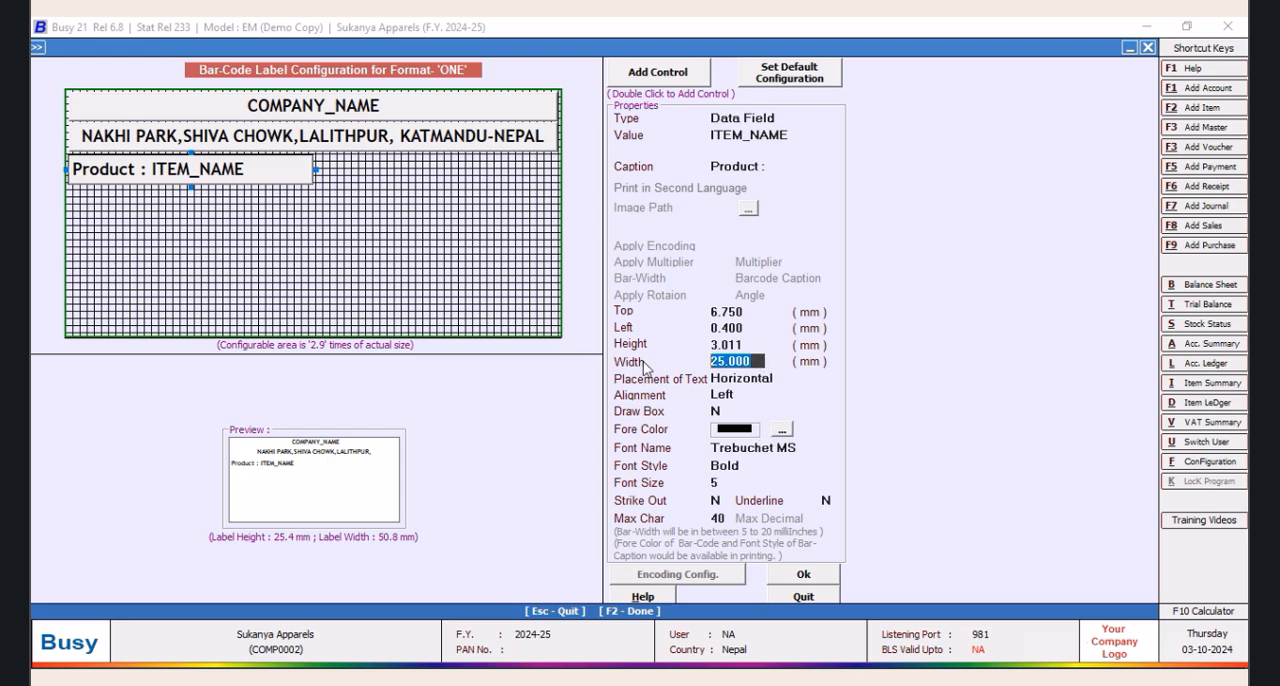
pyautogui.write('50')
pyautogui.press('Return')
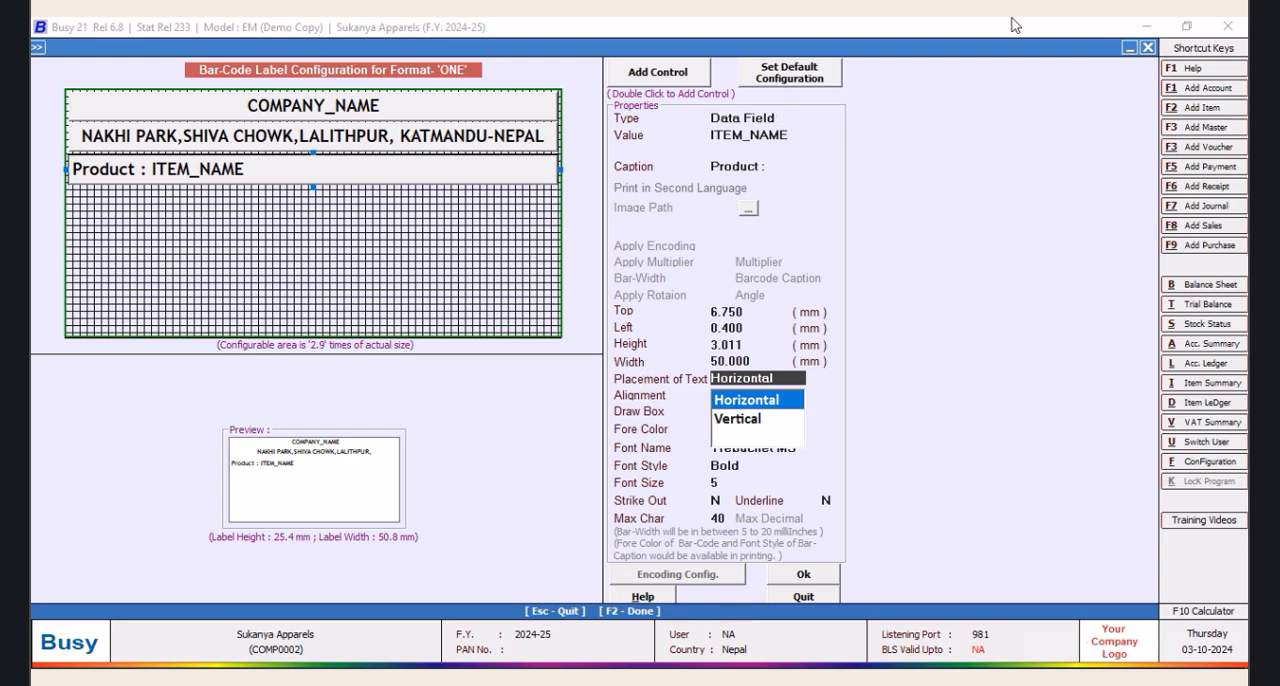
# Accept the layout with the product line, save format ONE's sheet configuration, and reopen its label configuration
pyautogui.click(801, 579)
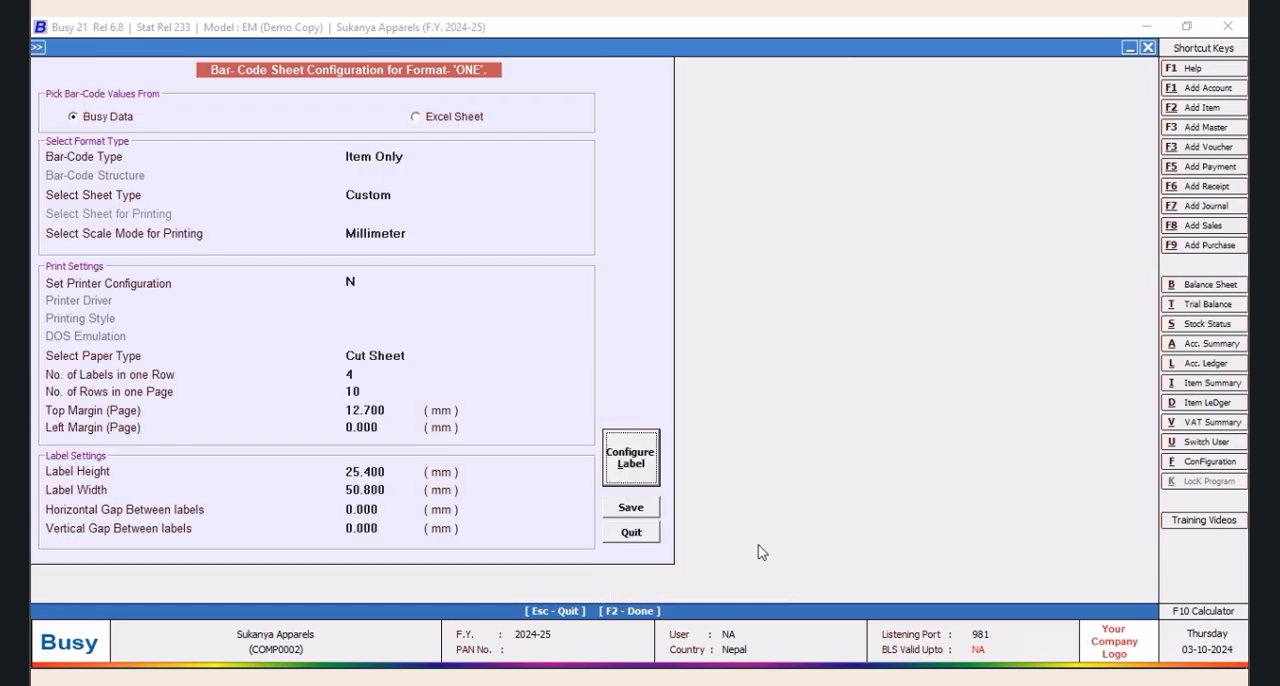
pyautogui.click(628, 506)
pyautogui.click(419, 262)
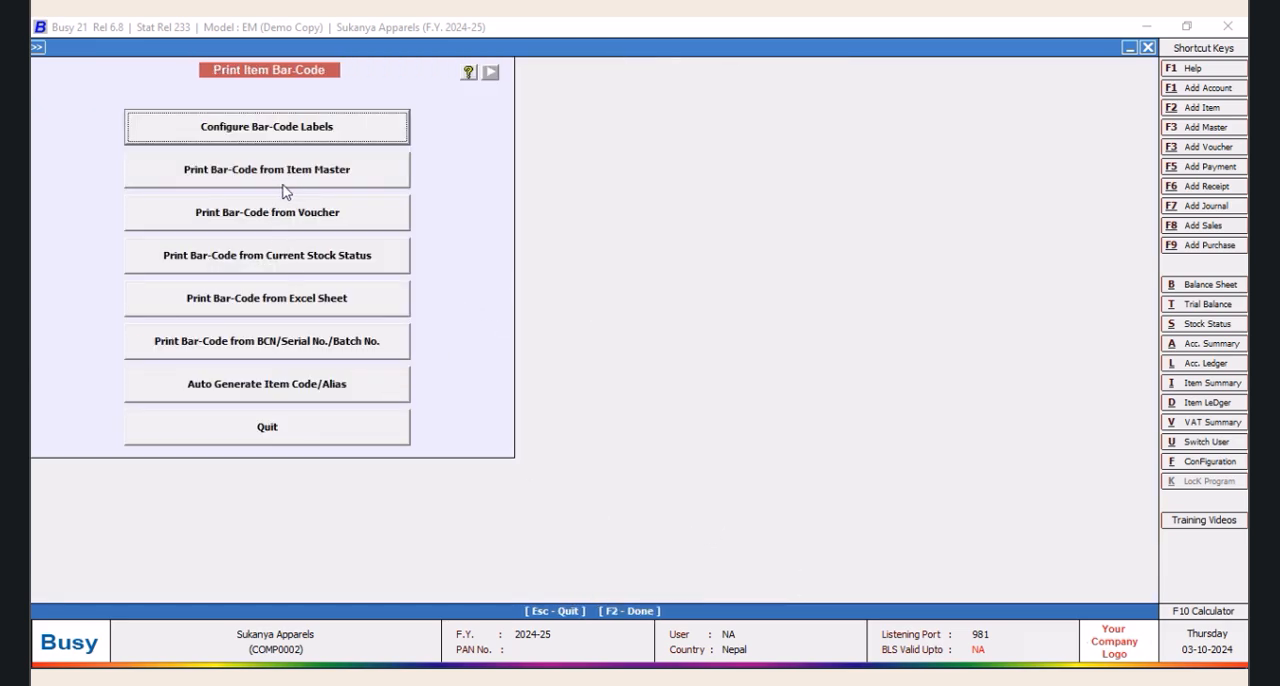
pyautogui.click(288, 145)
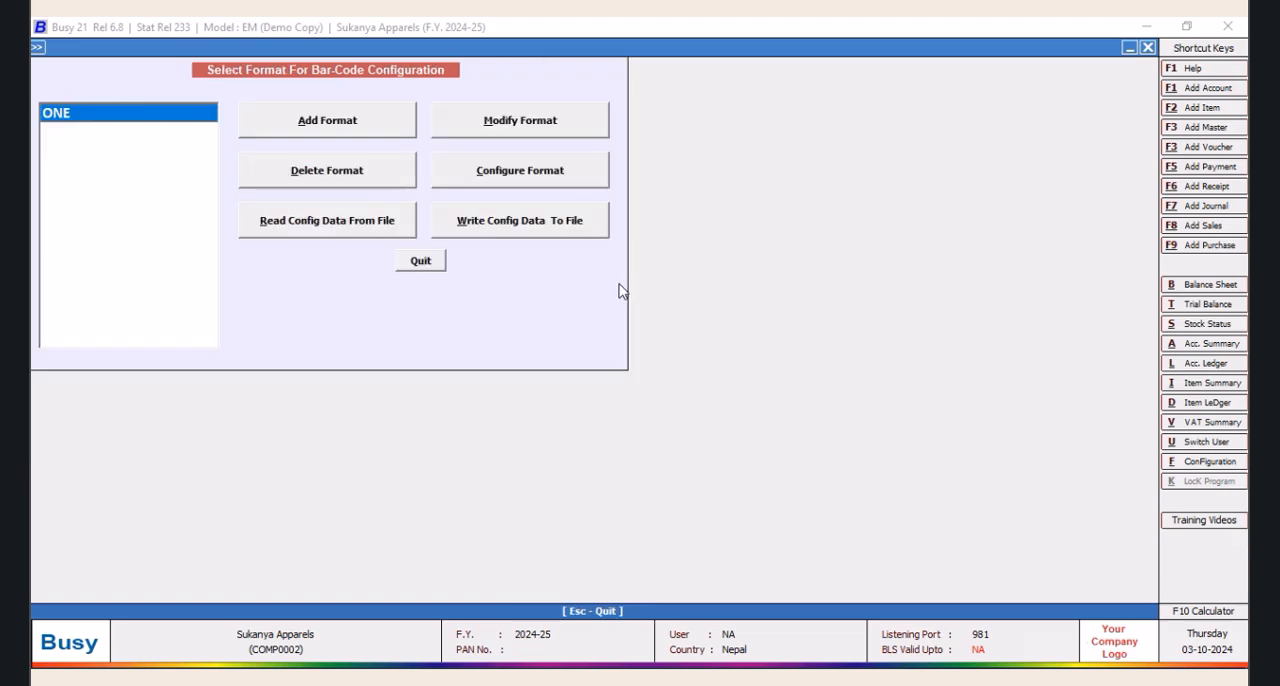
pyautogui.click(543, 172)
pyautogui.click(631, 464)
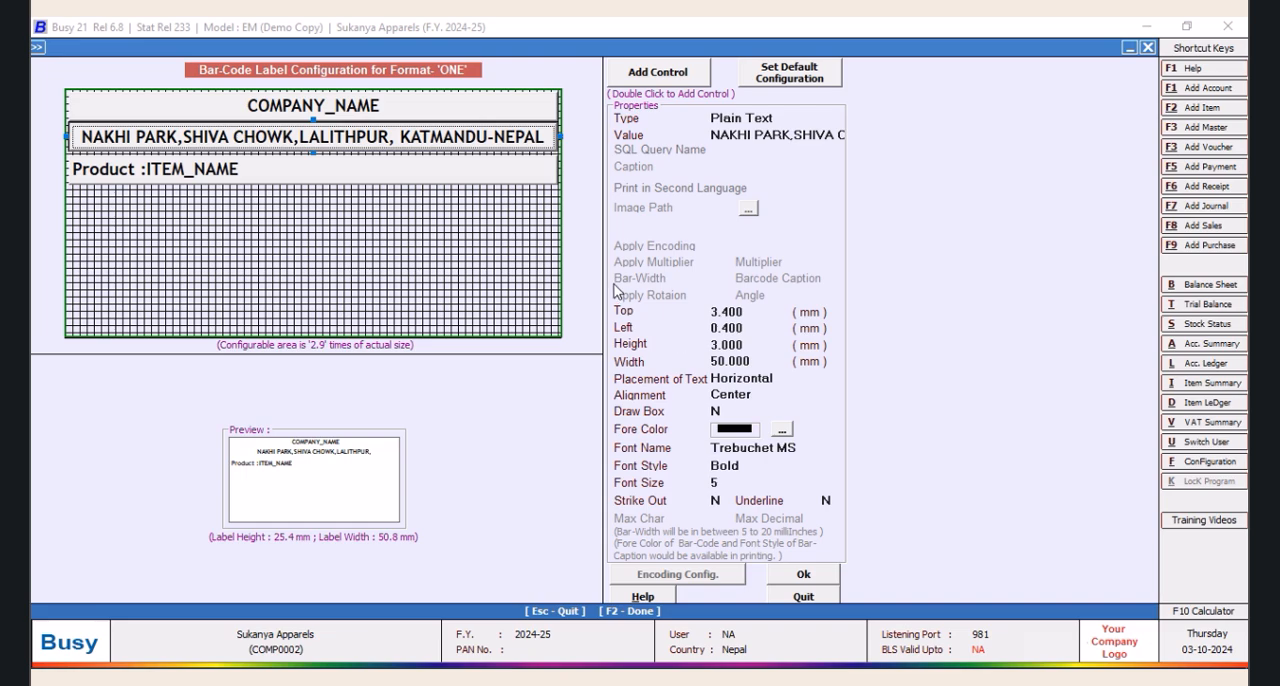
# Add a fourth, blank label control and set the ITEM_NAME control's top offset to 6.6 mm
pyautogui.click(655, 80)
pyautogui.doubleClick(658, 77)
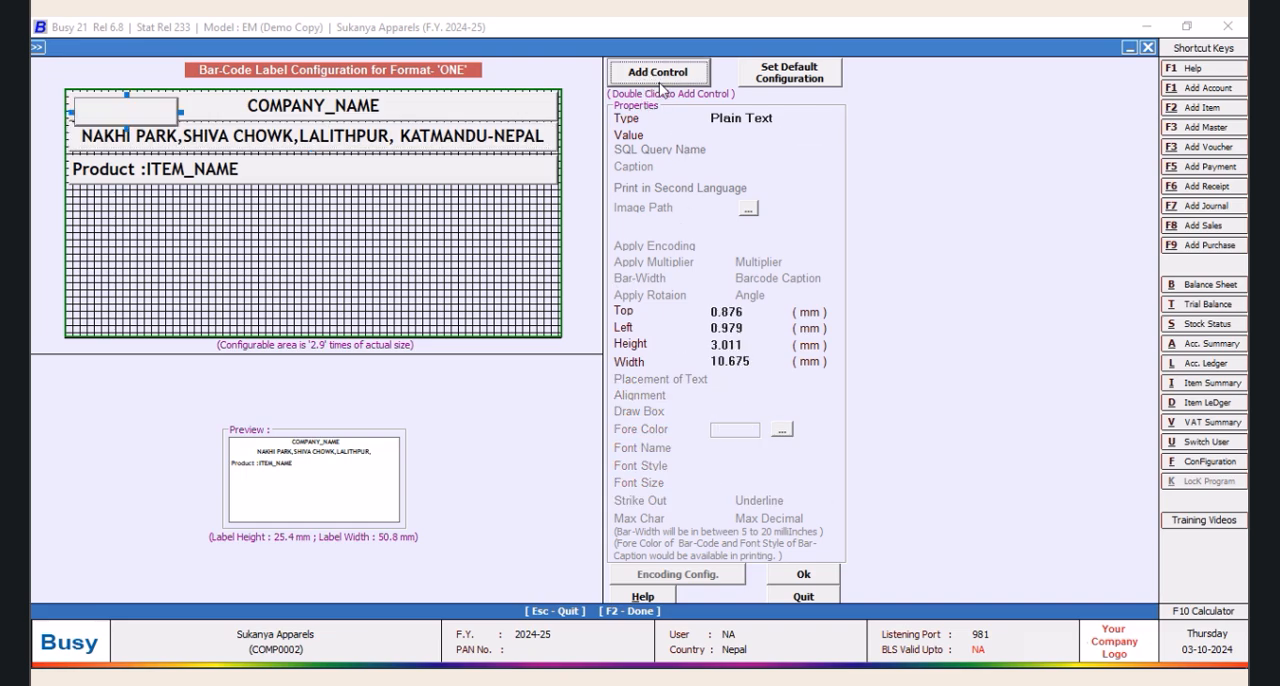
pyautogui.click(404, 166)
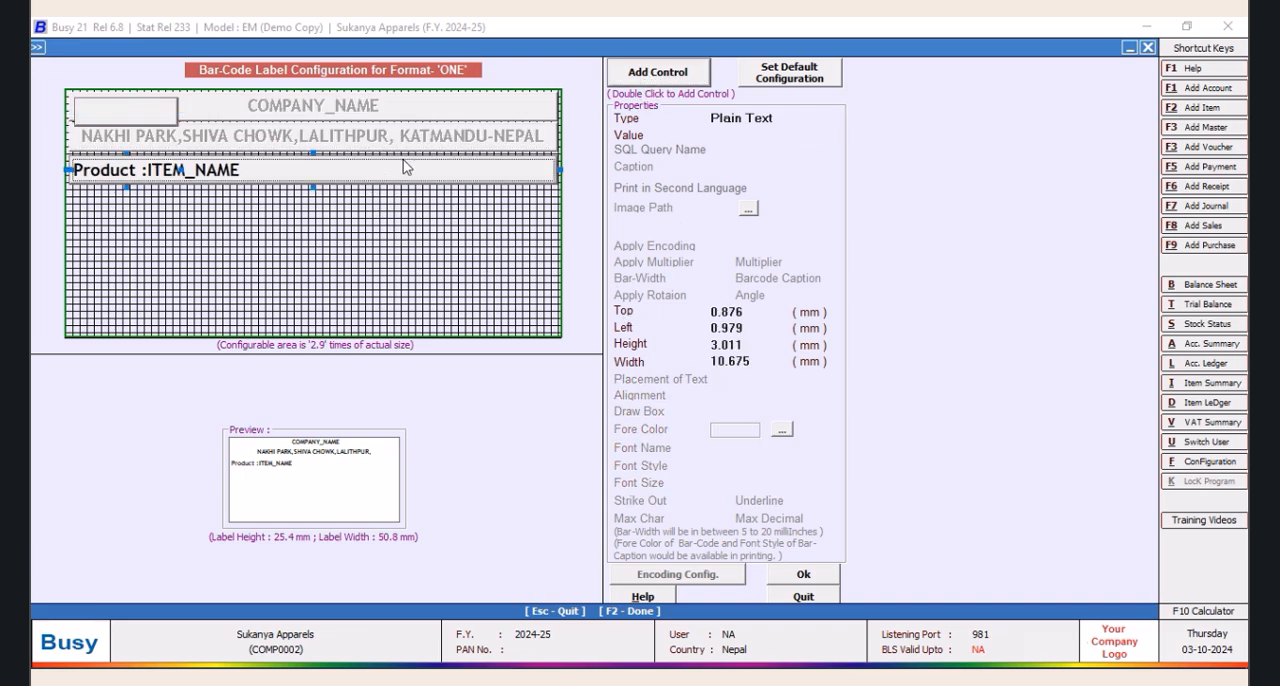
pyautogui.click(748, 316)
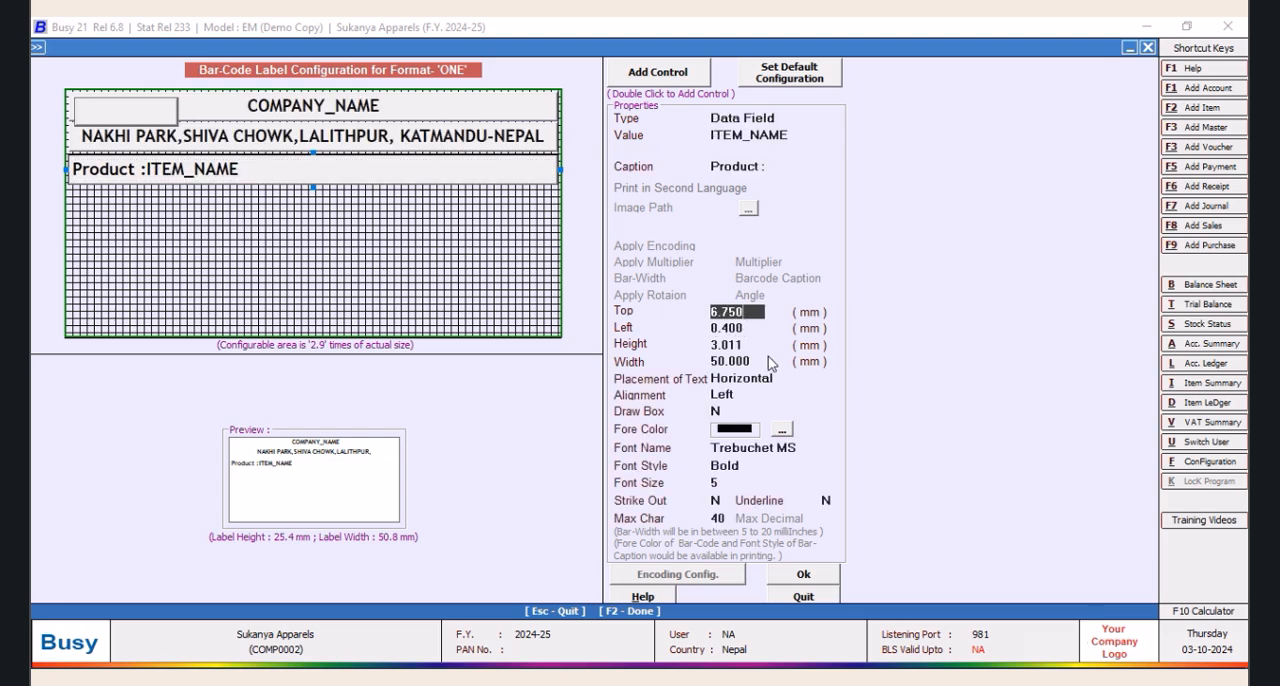
pyautogui.press('BackSpace')
pyautogui.press('BackSpace')
pyautogui.write('6')
pyautogui.press('Return')
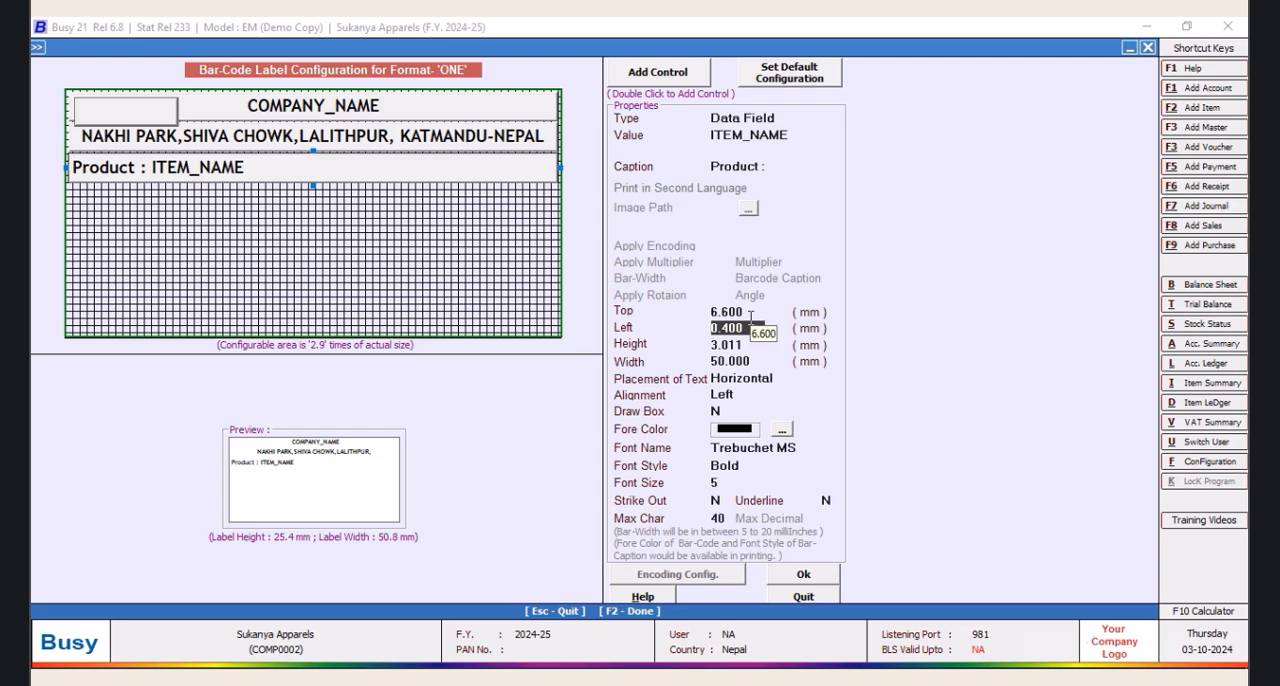
# Select the blank fourth control and move it below the product line with a top offset of 9.5 mm
pyautogui.click(121, 118)
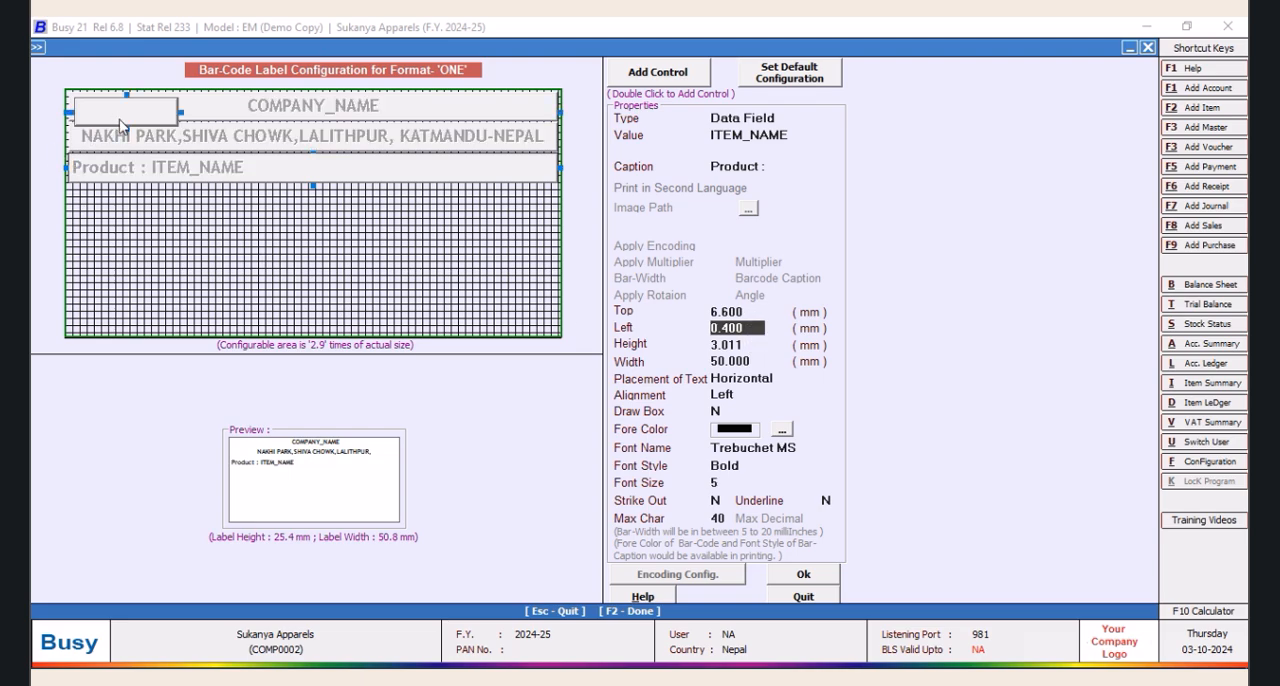
pyautogui.click(752, 313)
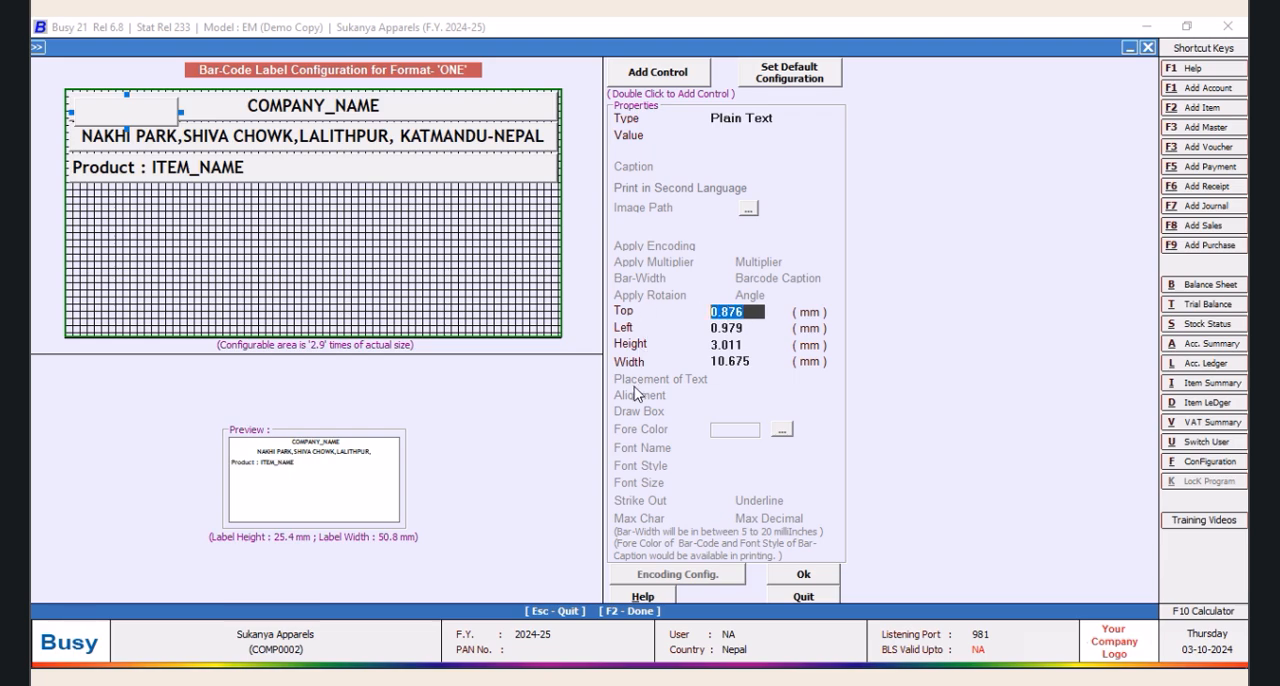
pyautogui.write('6')
pyautogui.press('BackSpace')
pyautogui.write('8.0')
pyautogui.press('Tab')
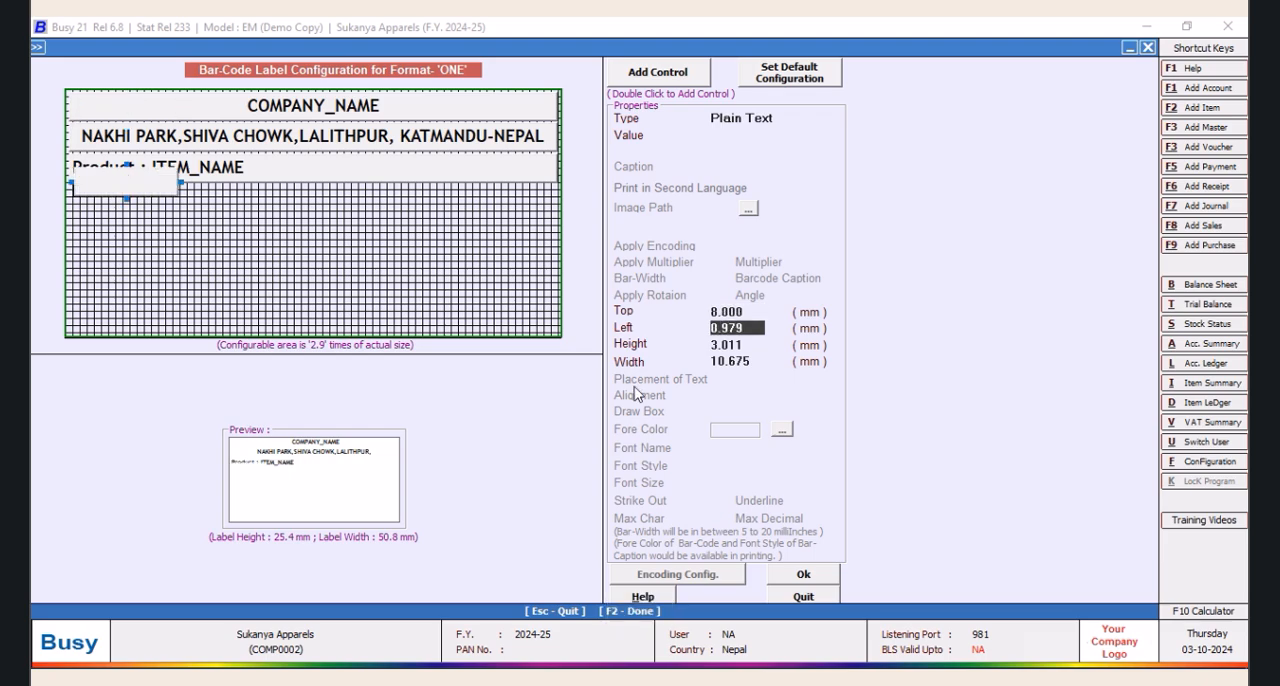
pyautogui.hotkey('shift', 'Tab')
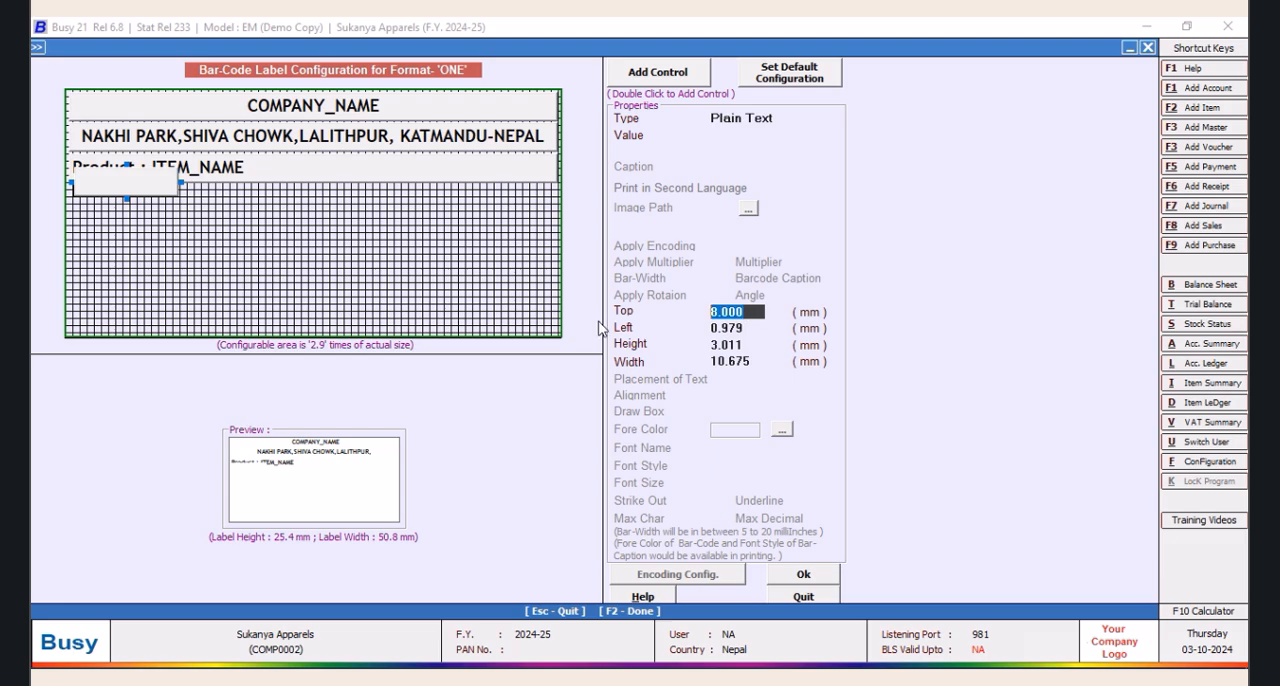
pyautogui.write('9.5')
pyautogui.press('Tab')
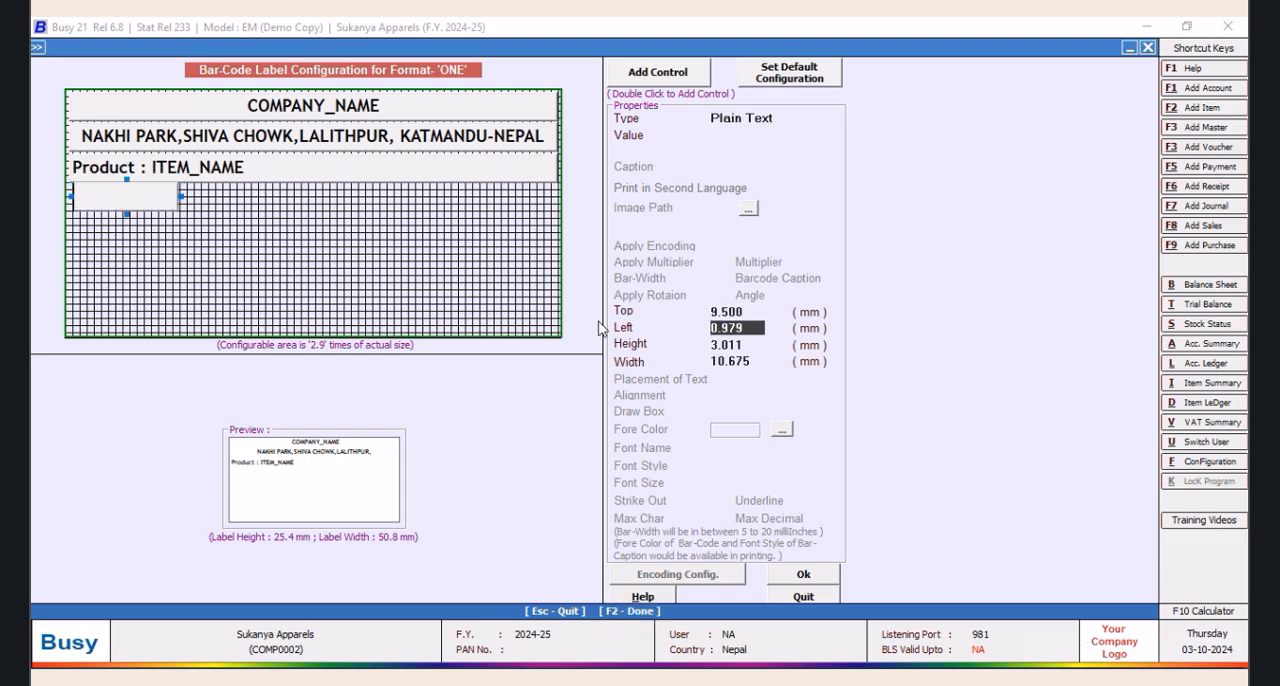
# Set the blank fourth control's top offset to 9.7 mm and its left offset to 0.4 mm
pyautogui.click(724, 311)
pyautogui.write('9.00')
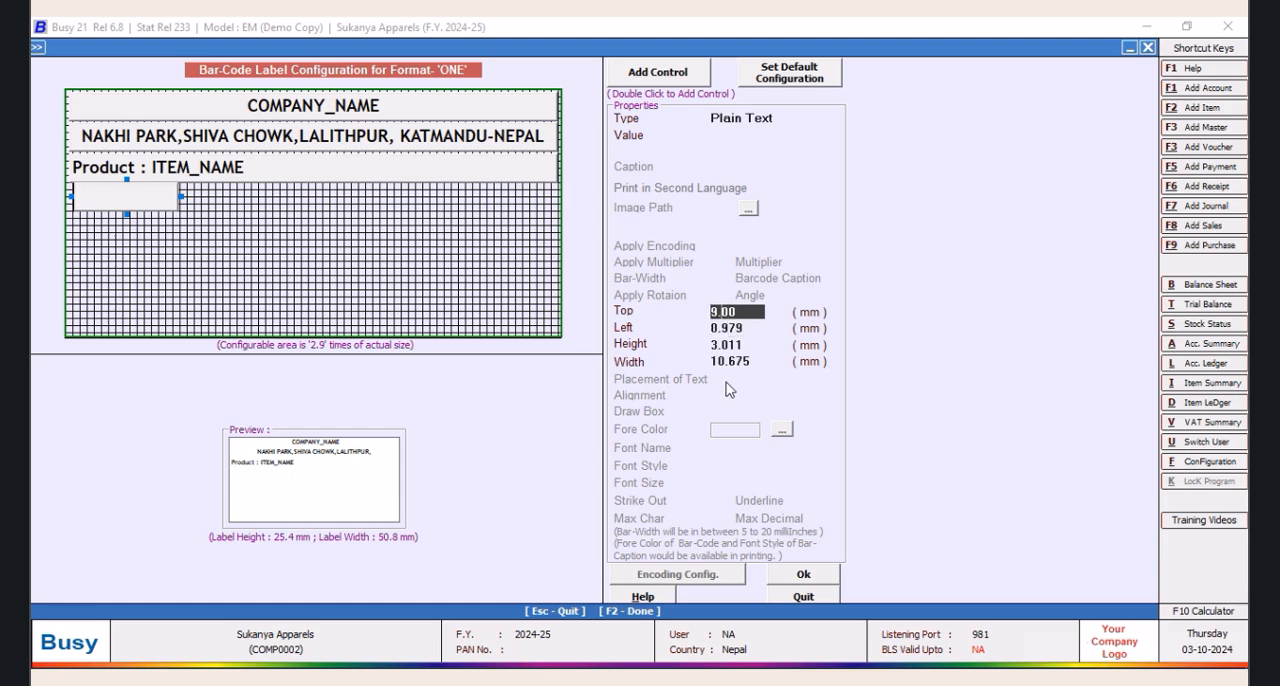
pyautogui.write('7')
pyautogui.press('Tab')
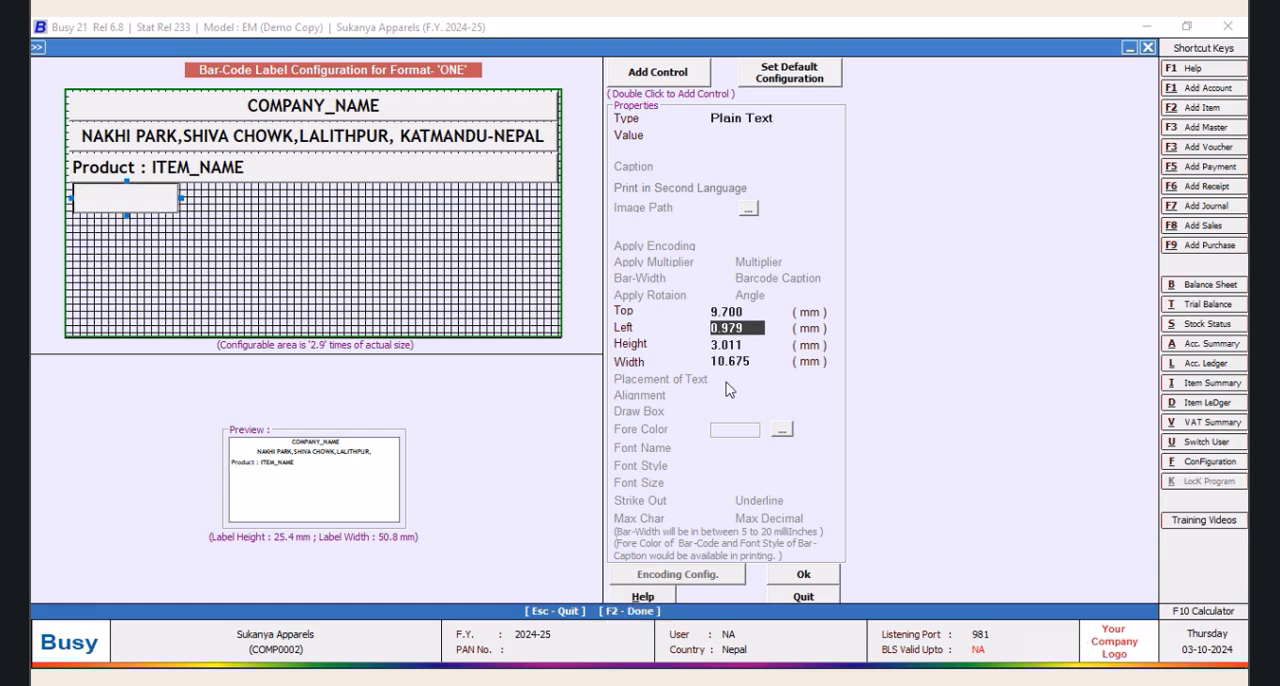
pyautogui.moveTo(755, 332); pyautogui.dragTo(588, 344)
pyautogui.write('0.4')
pyautogui.press('Return')
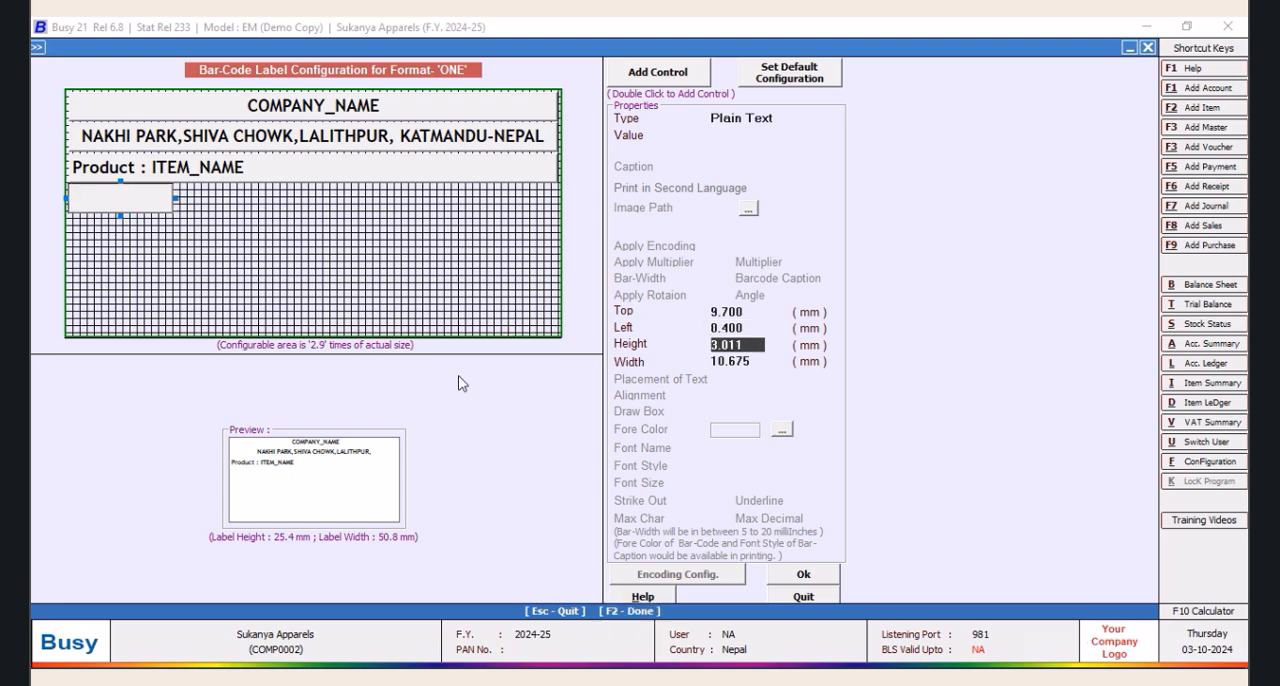
# Set the blank fourth control's width to 25 mm
pyautogui.click(765, 361)
pyautogui.moveTo(763, 361); pyautogui.dragTo(633, 386)
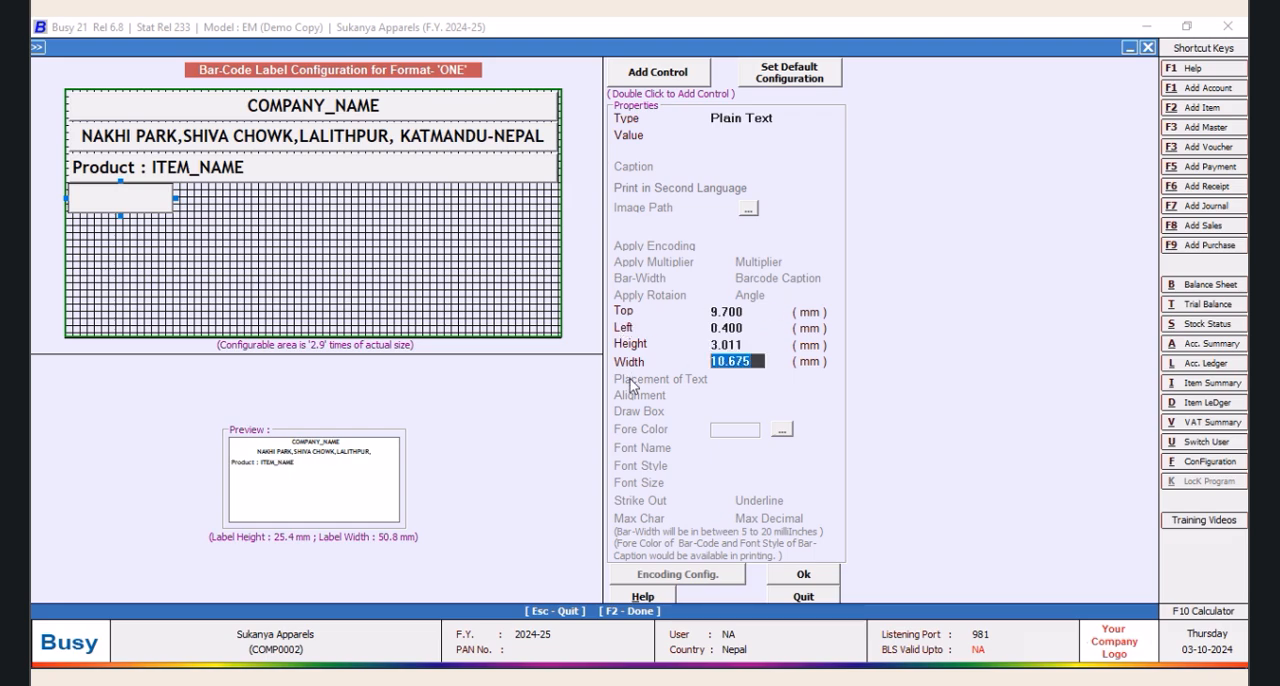
pyautogui.write('25')
pyautogui.press('Return')
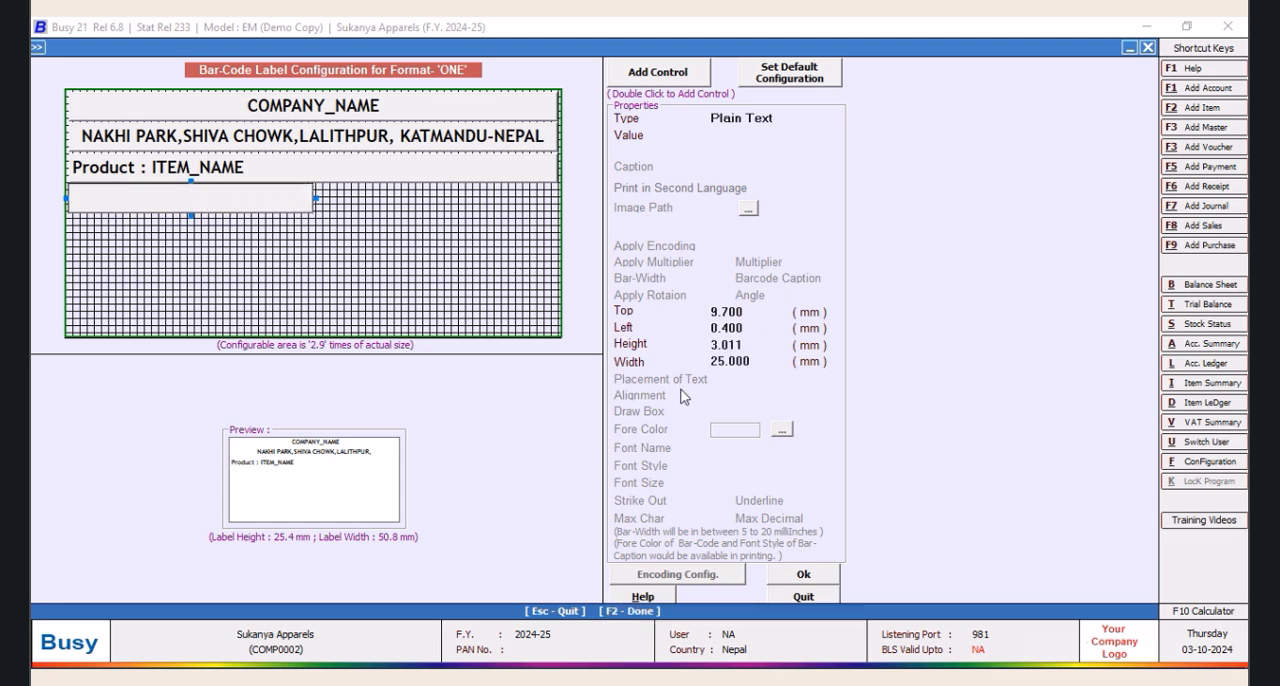
# Switch the blank fourth control to a data field and look through the available fields
pyautogui.click(790, 120)
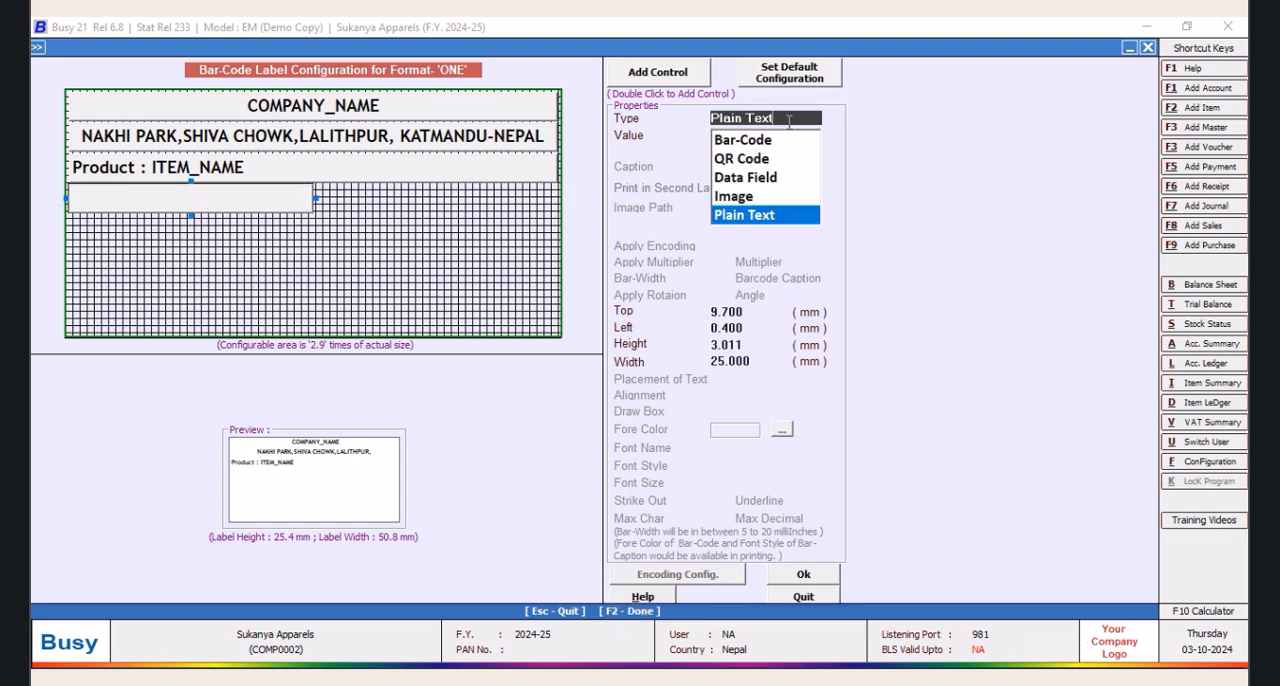
pyautogui.click(740, 216)
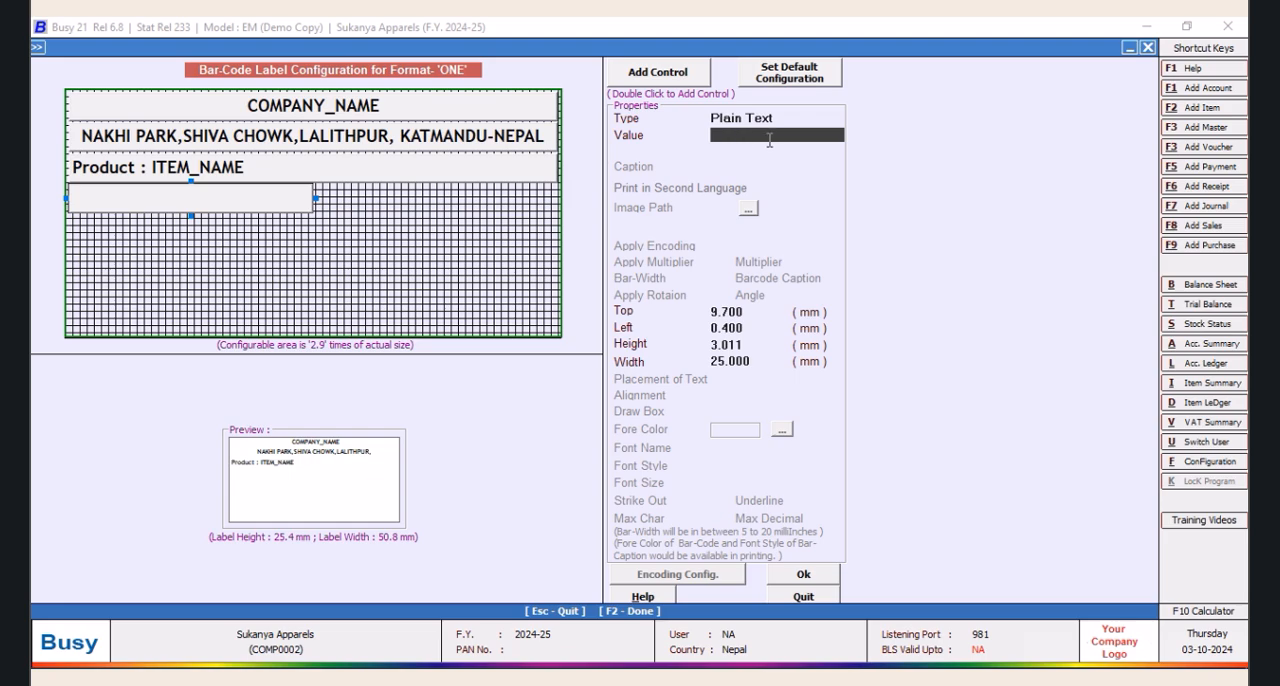
pyautogui.click(795, 120)
pyautogui.click(768, 180)
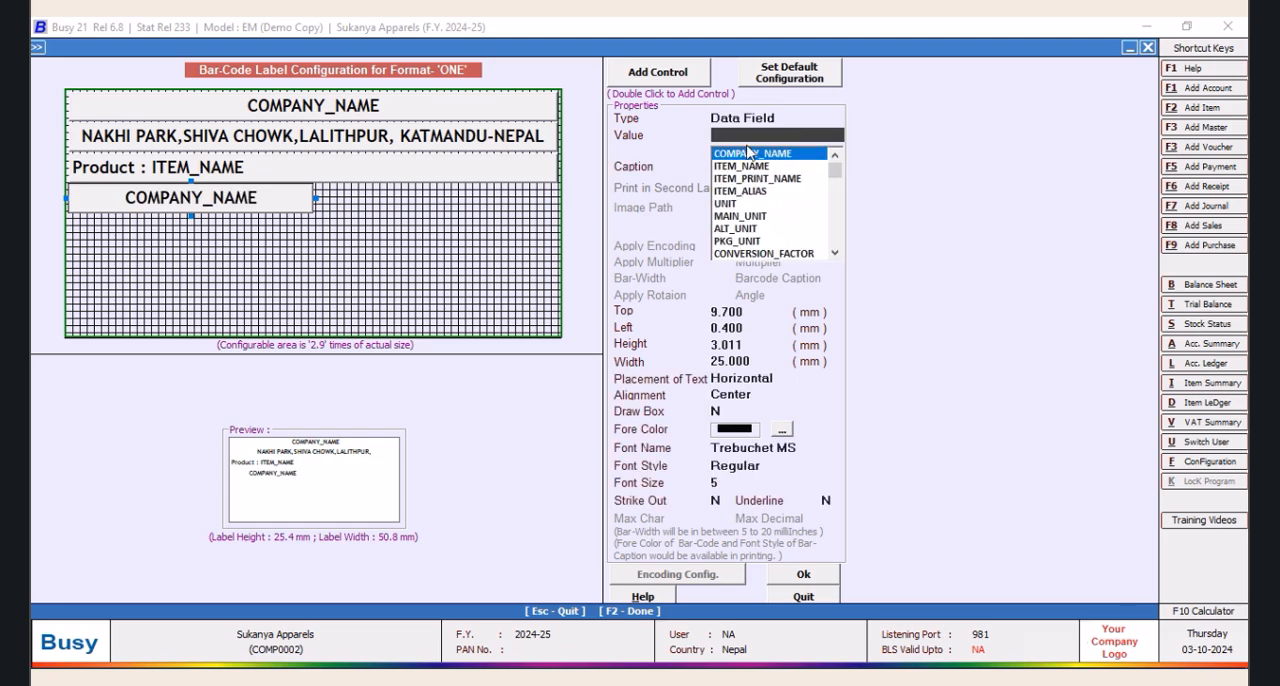
pyautogui.click(835, 253)
pyautogui.click(835, 253)
pyautogui.click(835, 253)
pyautogui.click(835, 253)
pyautogui.click(835, 253)
pyautogui.click(835, 253)
pyautogui.click(835, 253)
pyautogui.click(835, 253)
pyautogui.click(835, 253)
pyautogui.click(835, 253)
pyautogui.click(835, 253)
pyautogui.click(835, 253)
pyautogui.click(835, 253)
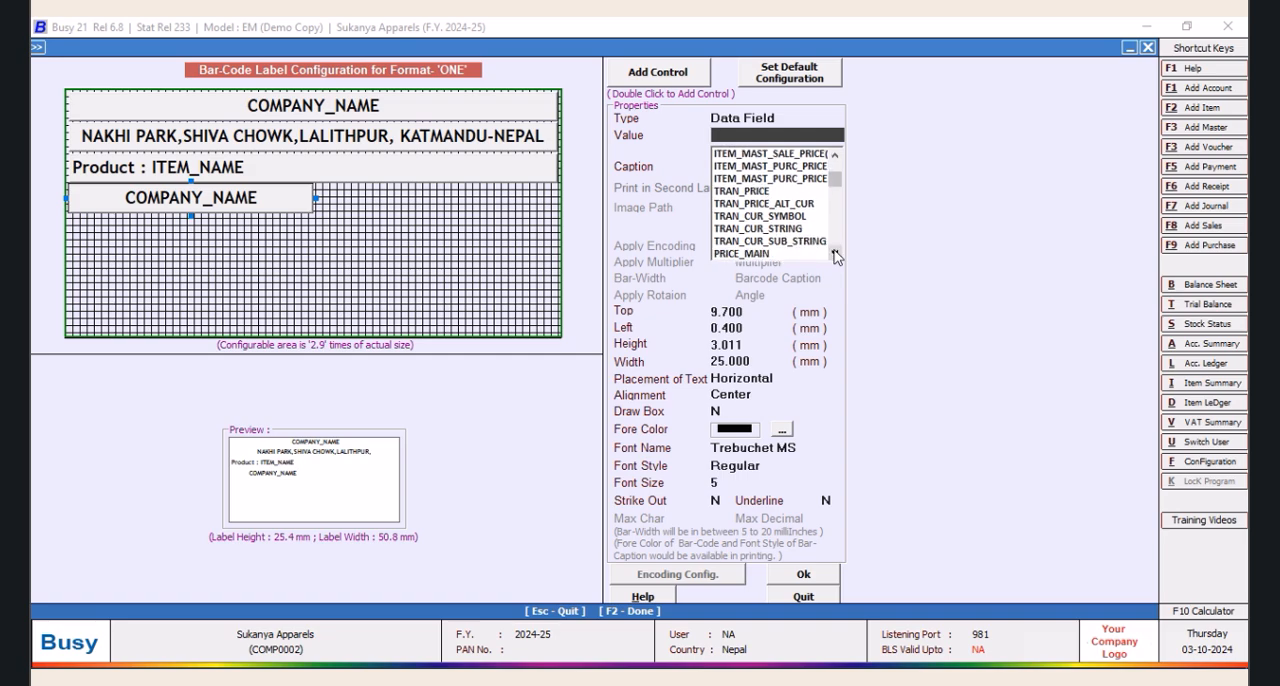
pyautogui.click(835, 253)
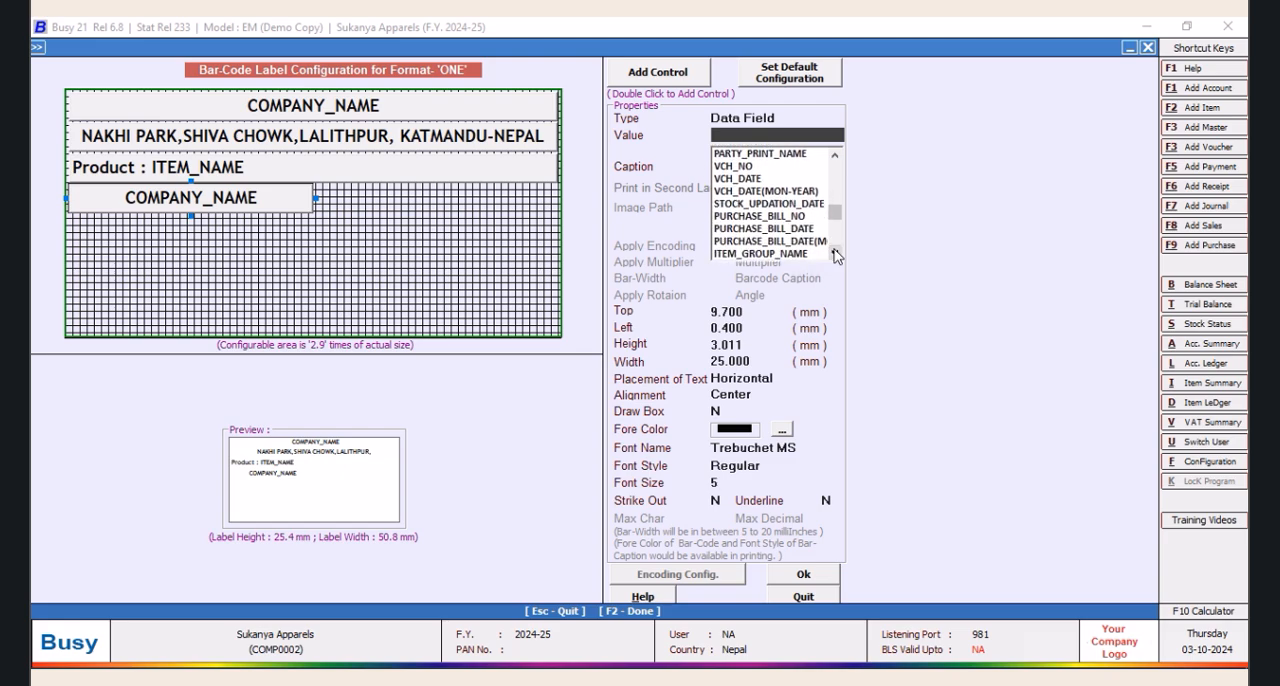
pyautogui.click(835, 252)
pyautogui.click(835, 252)
pyautogui.click(835, 252)
pyautogui.click(835, 252)
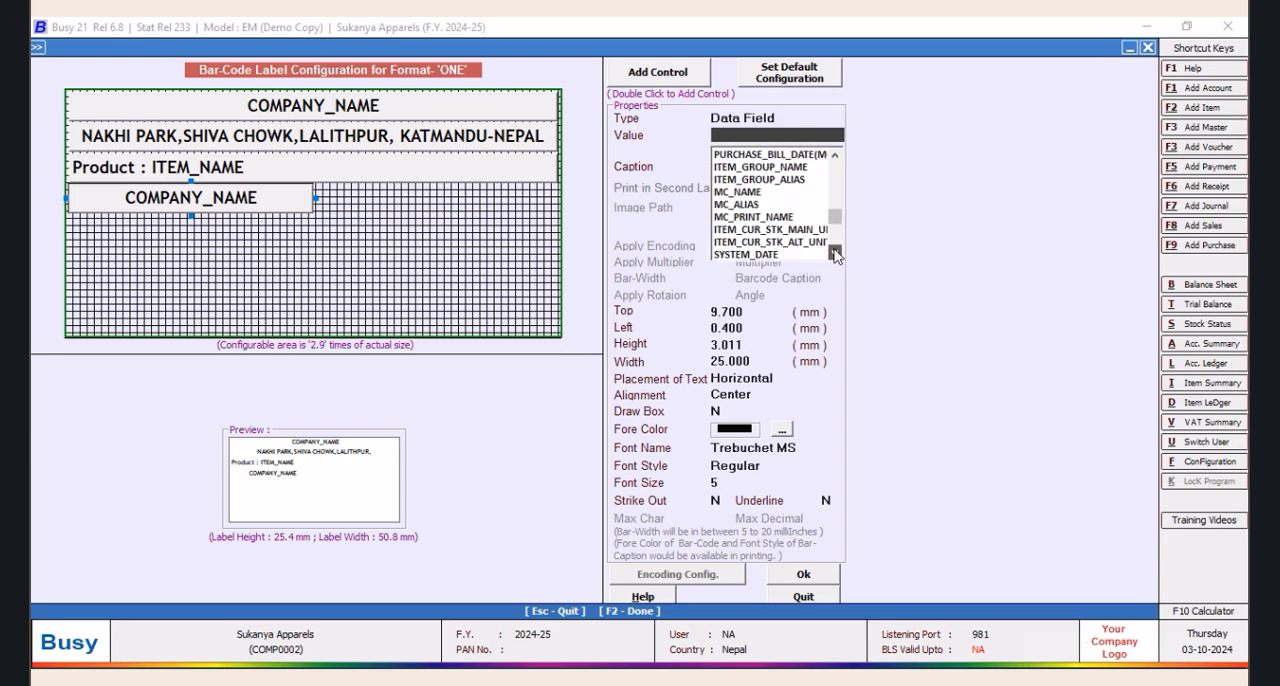
pyautogui.click(835, 252)
pyautogui.click(835, 252)
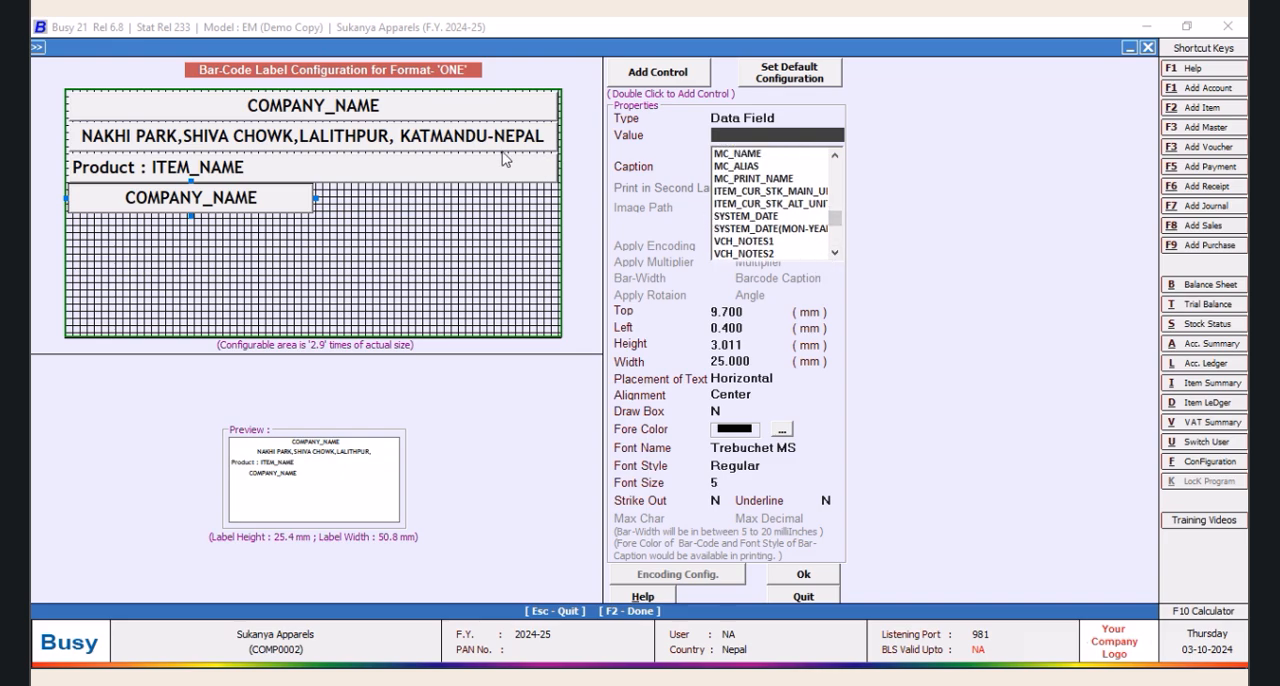
# Set the fourth control back to plain text with the value "GST RATE:"
pyautogui.click(784, 118)
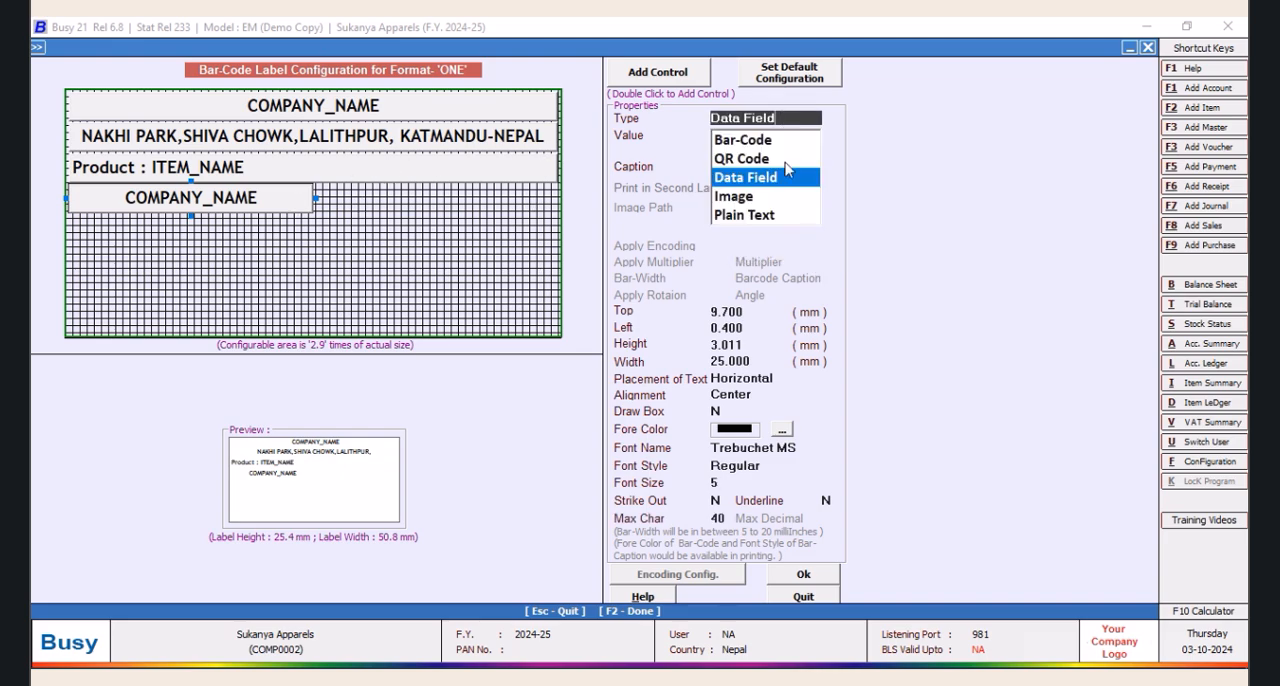
pyautogui.click(760, 215)
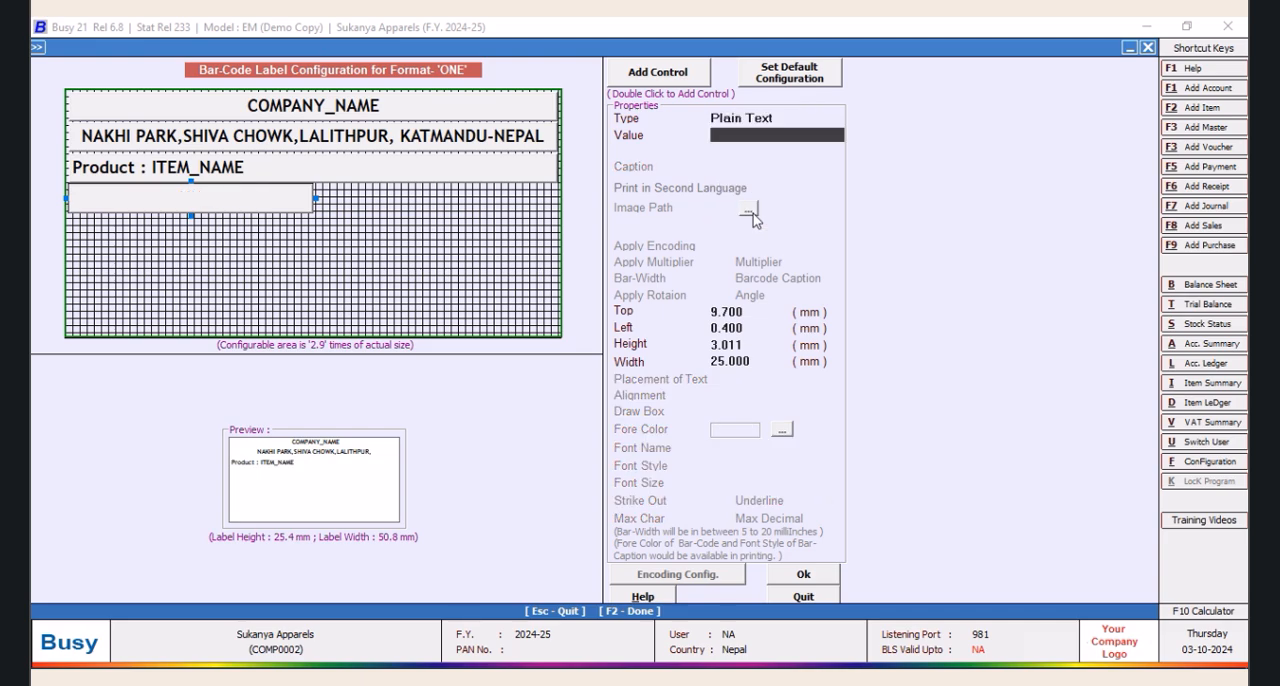
pyautogui.click(792, 576)
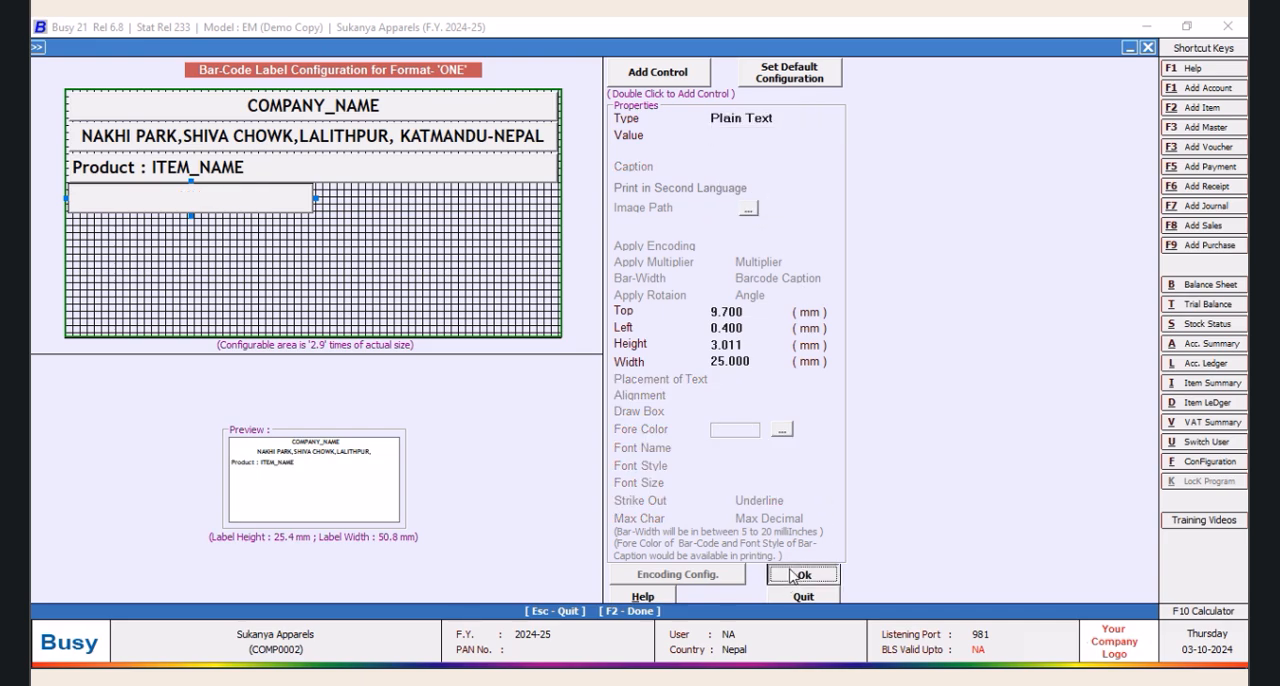
pyautogui.click(747, 386)
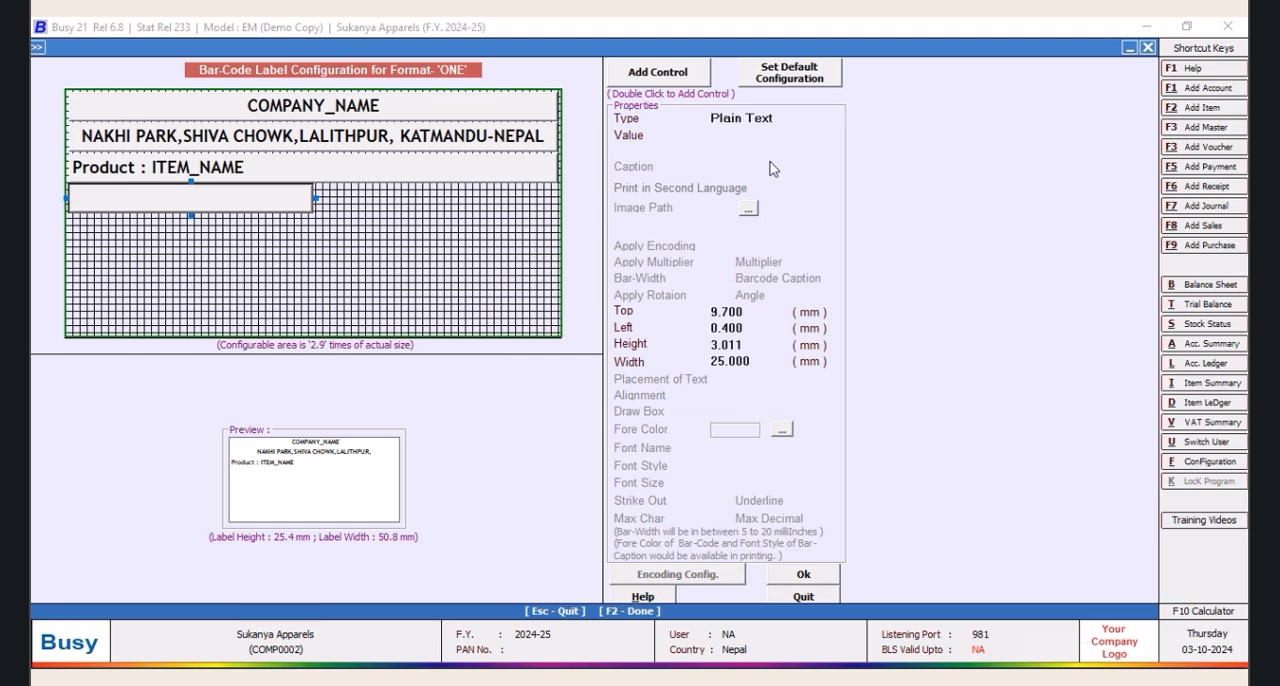
pyautogui.click(739, 136)
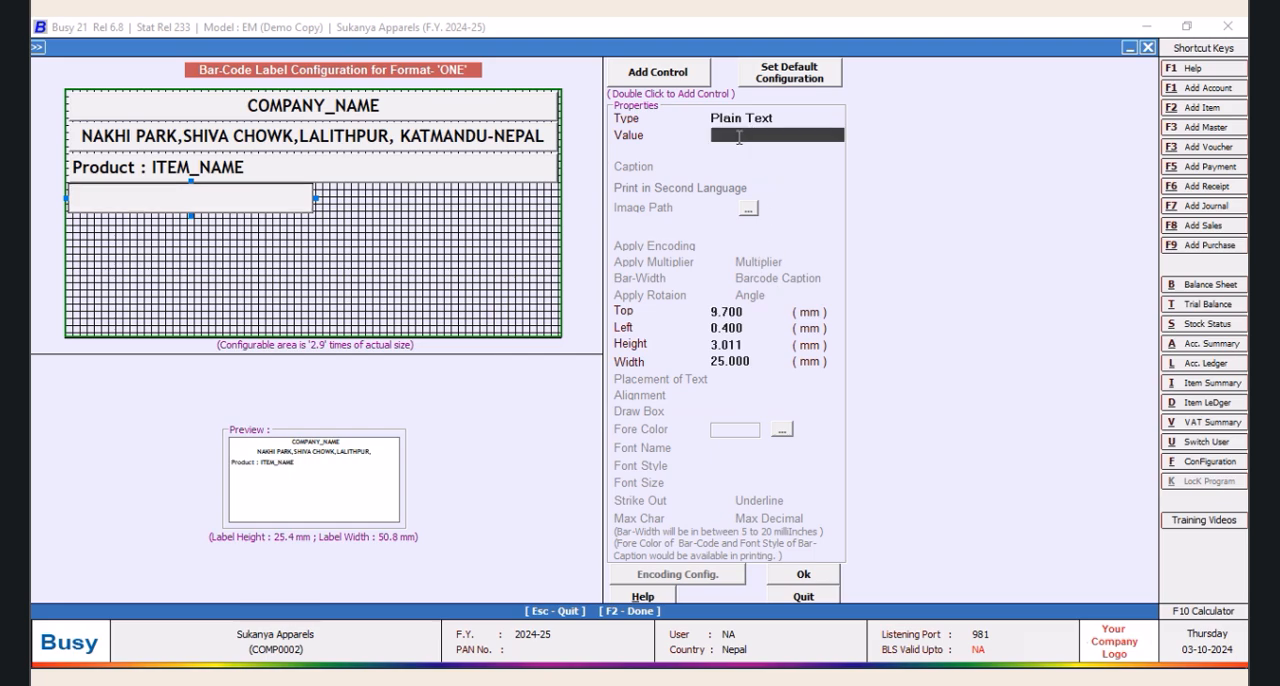
pyautogui.write('q')
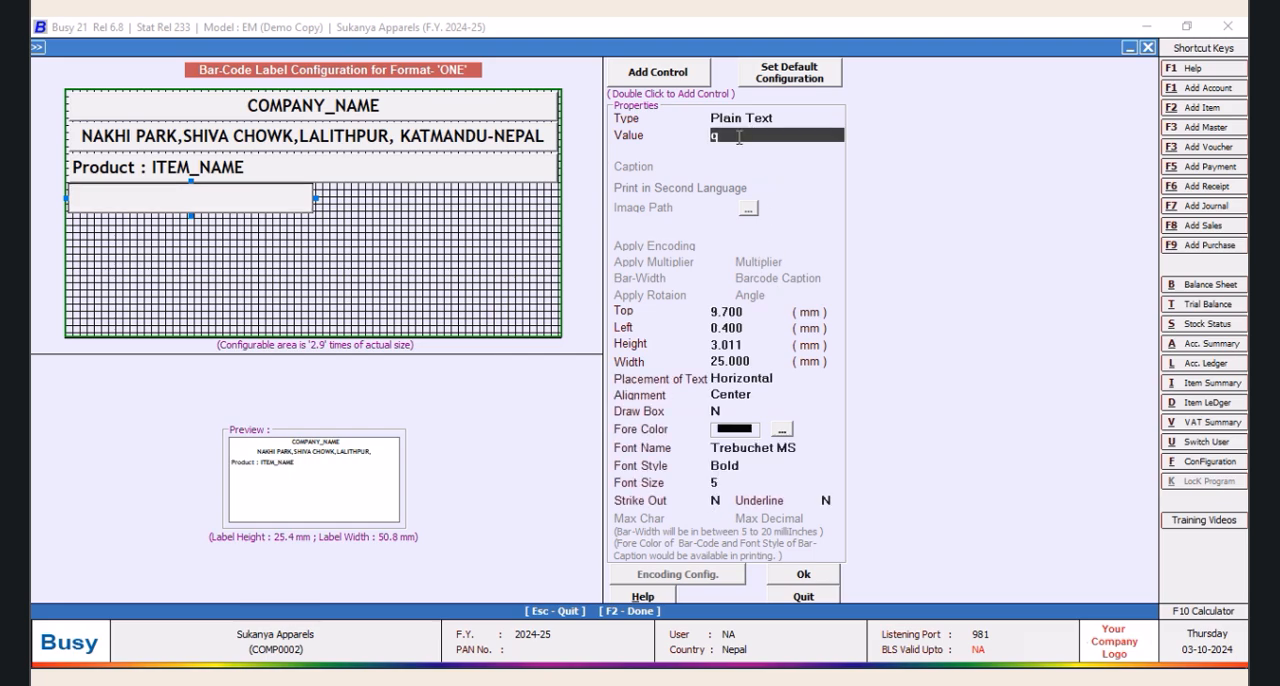
pyautogui.press('BackSpace')
pyautogui.write('Q')
pyautogui.write('t')
pyautogui.write('gs')
pyautogui.write('T ')
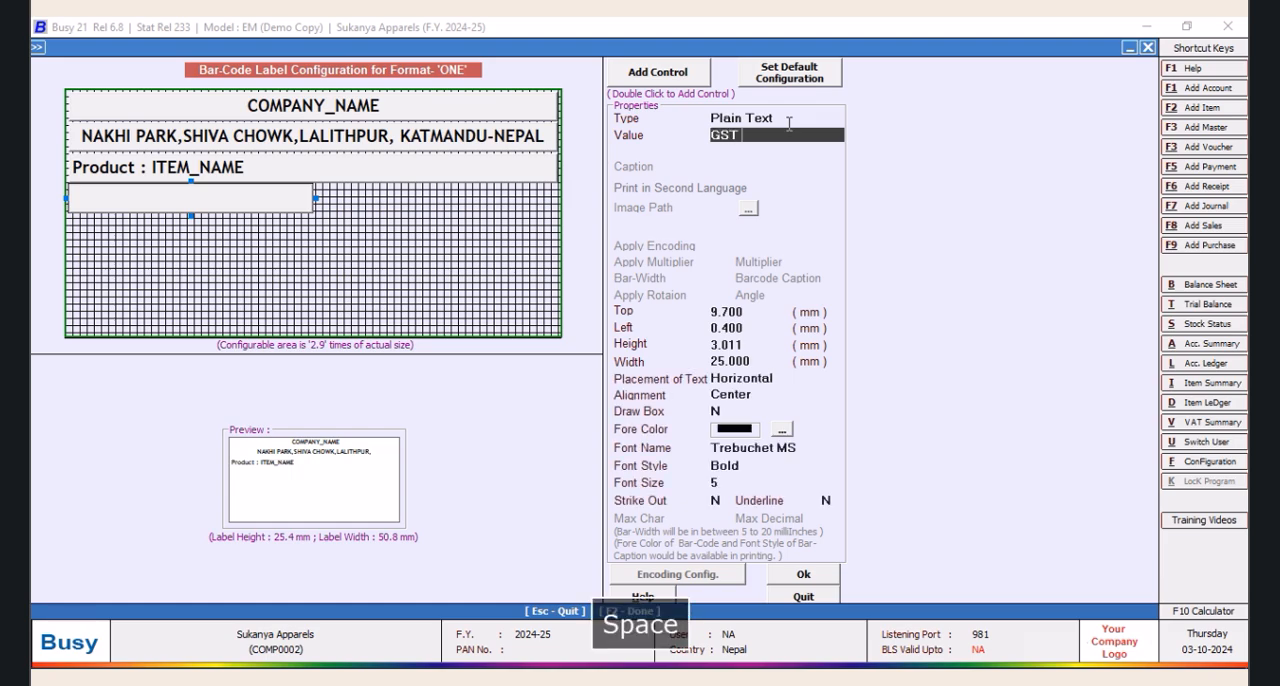
pyautogui.write('RATE:')
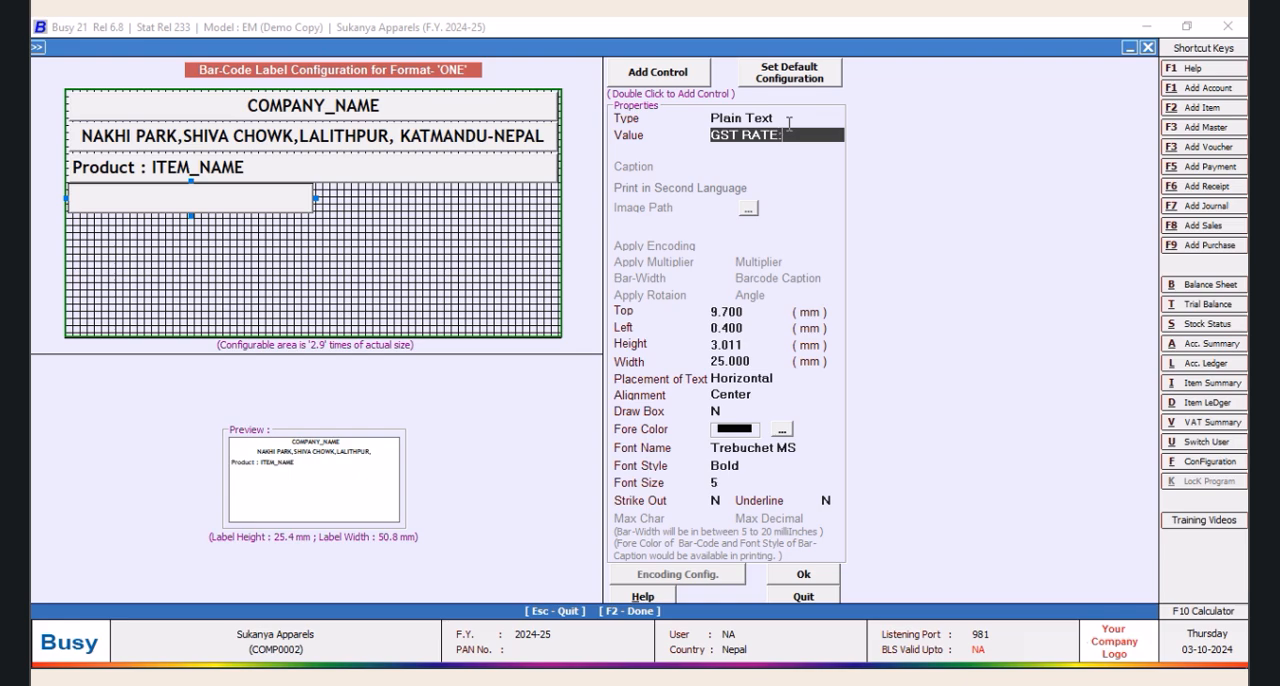
pyautogui.press('Tab')
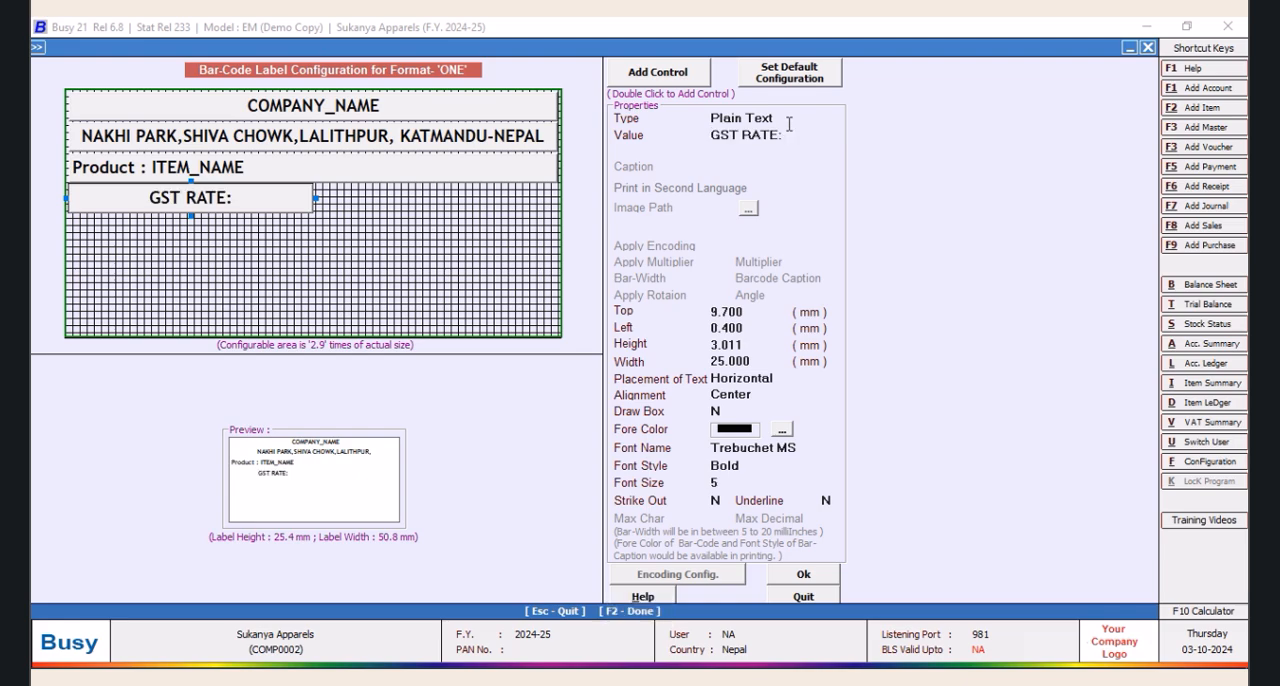
# Set the fourth control's text alignment to Left
pyautogui.click(766, 394)
pyautogui.click(727, 420)
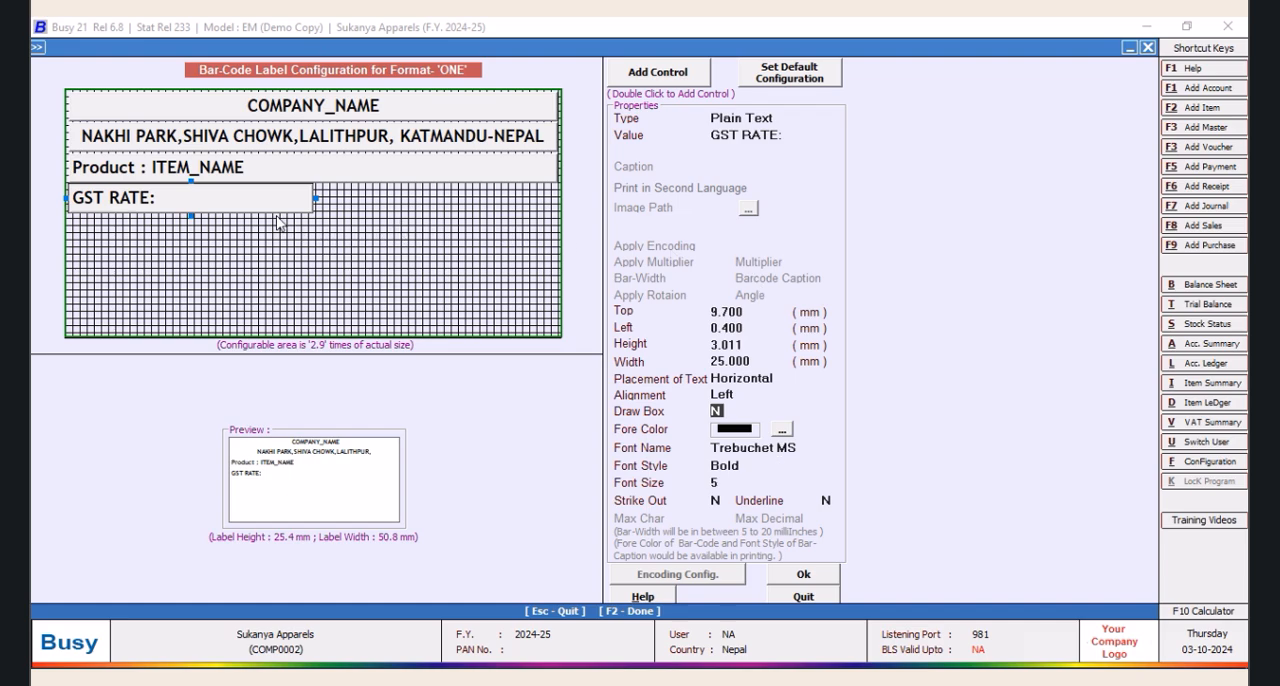
pyautogui.click(205, 173)
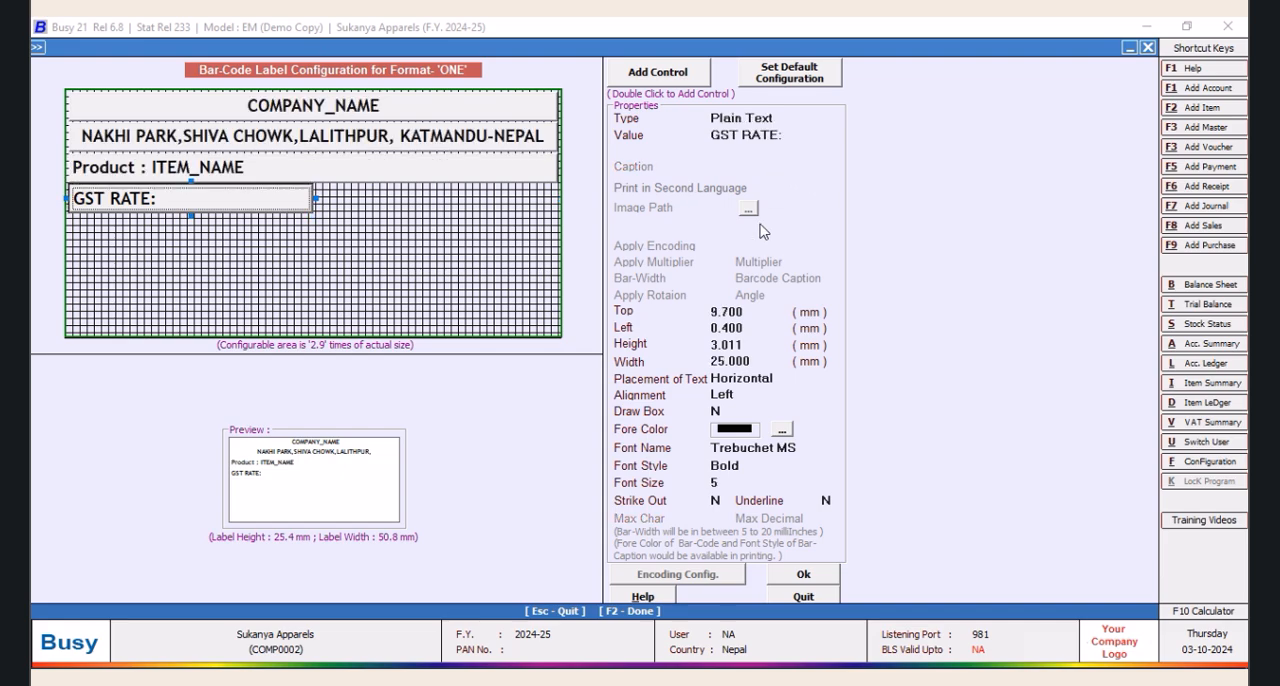
# Replace the fourth control's plain text with "VAT :", adding spaces before the colon to match the colon in the product line
pyautogui.click(790, 134)
pyautogui.write('VAT ')
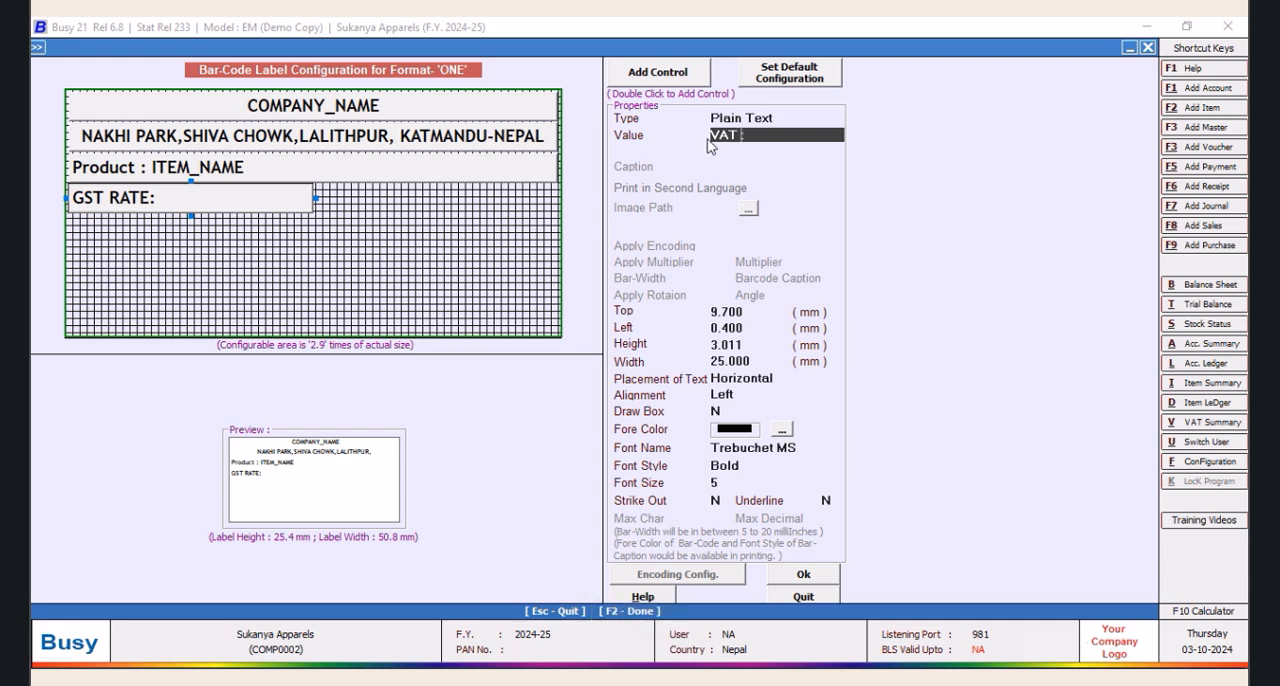
pyautogui.write('%')
pyautogui.press('BackSpace')
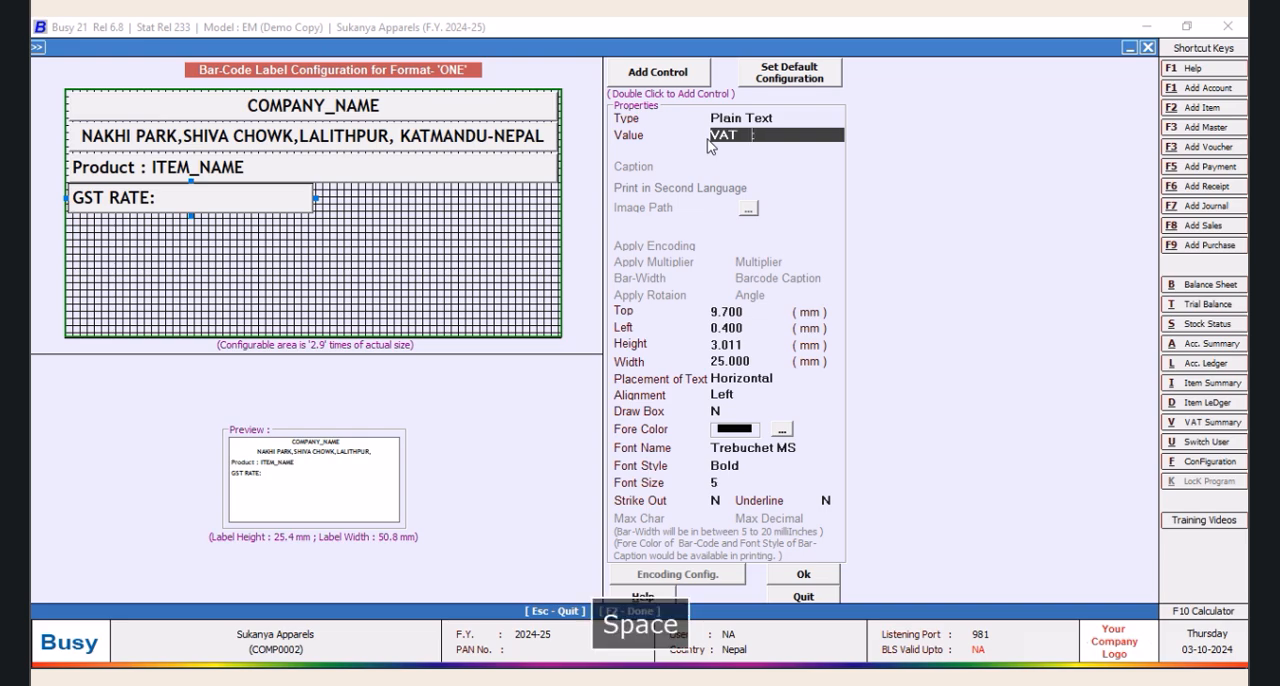
pyautogui.press('Return')
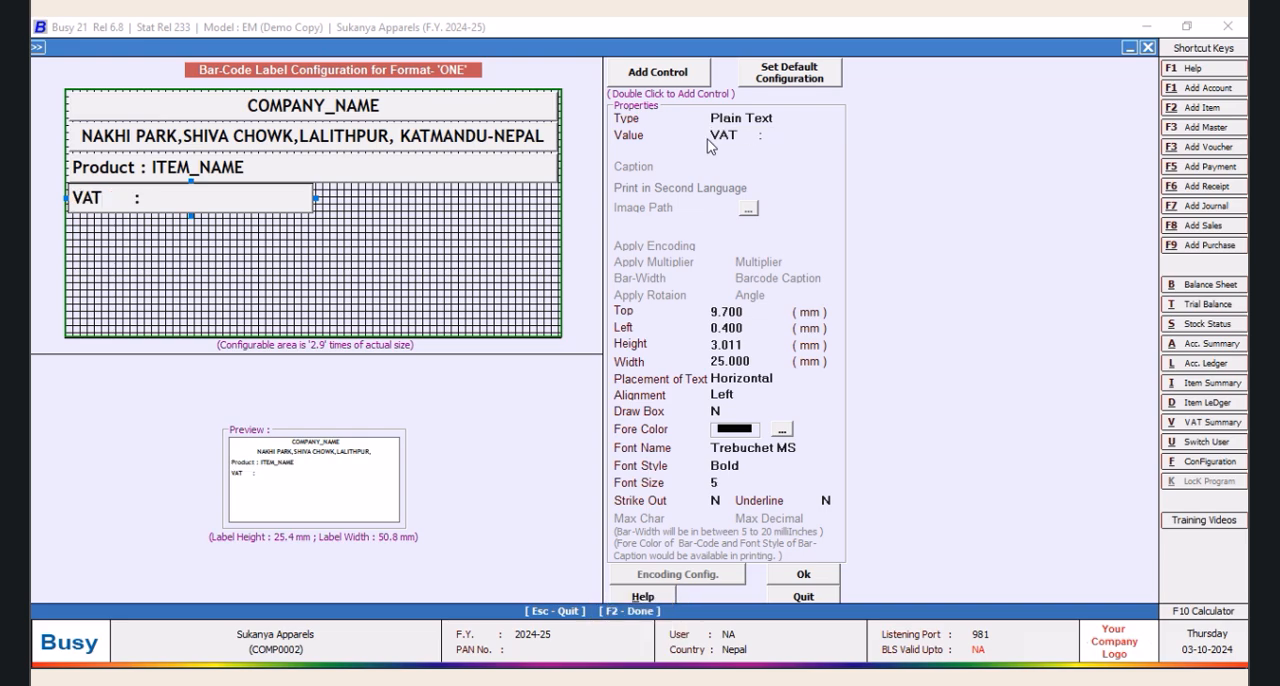
pyautogui.click(754, 137)
pyautogui.press('space')
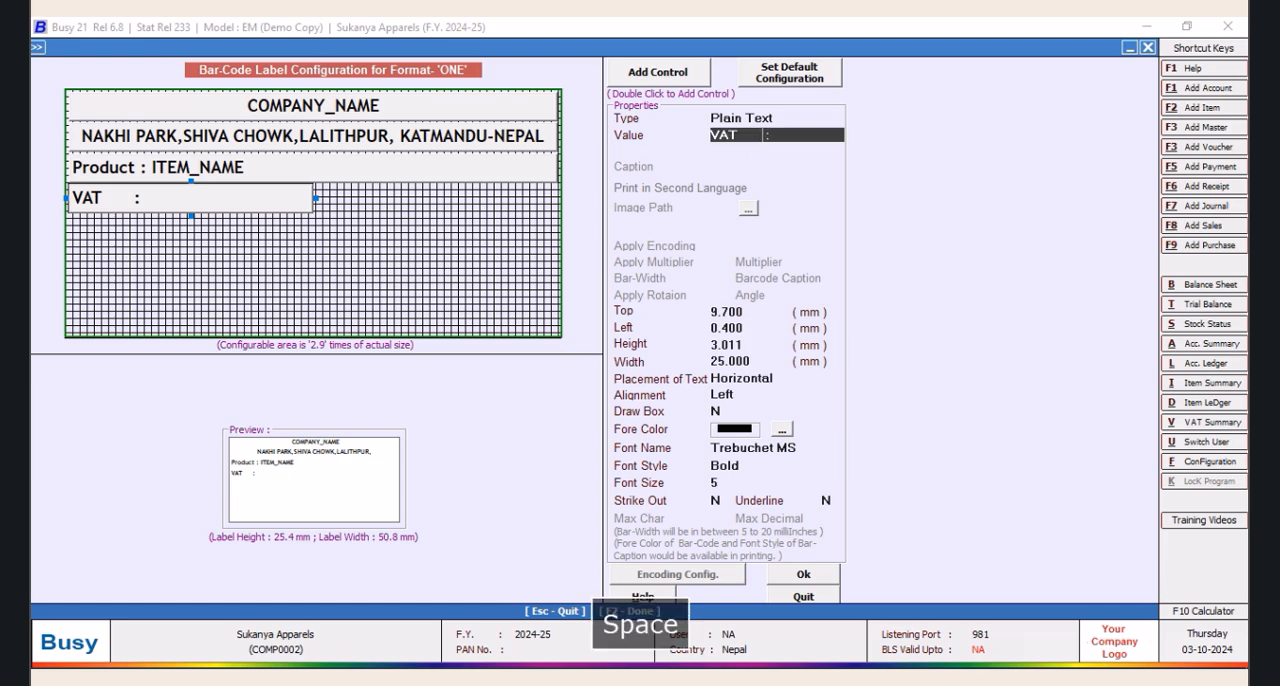
pyautogui.press('Return')
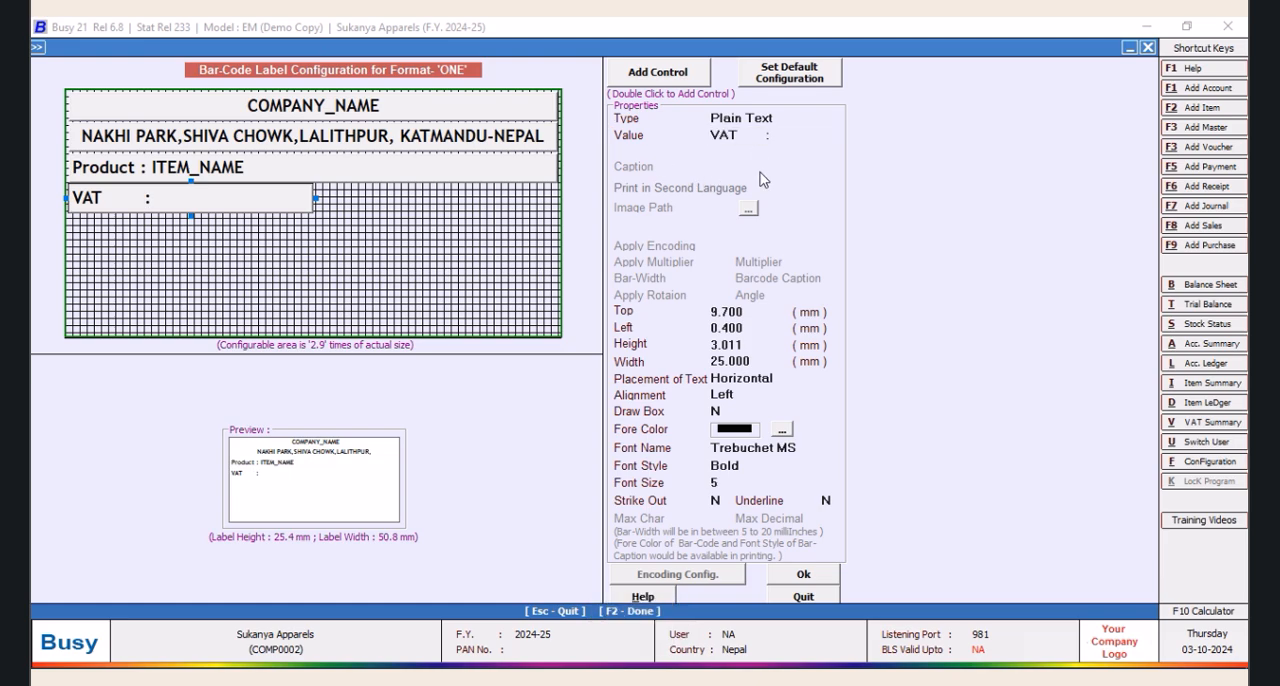
pyautogui.click(768, 138)
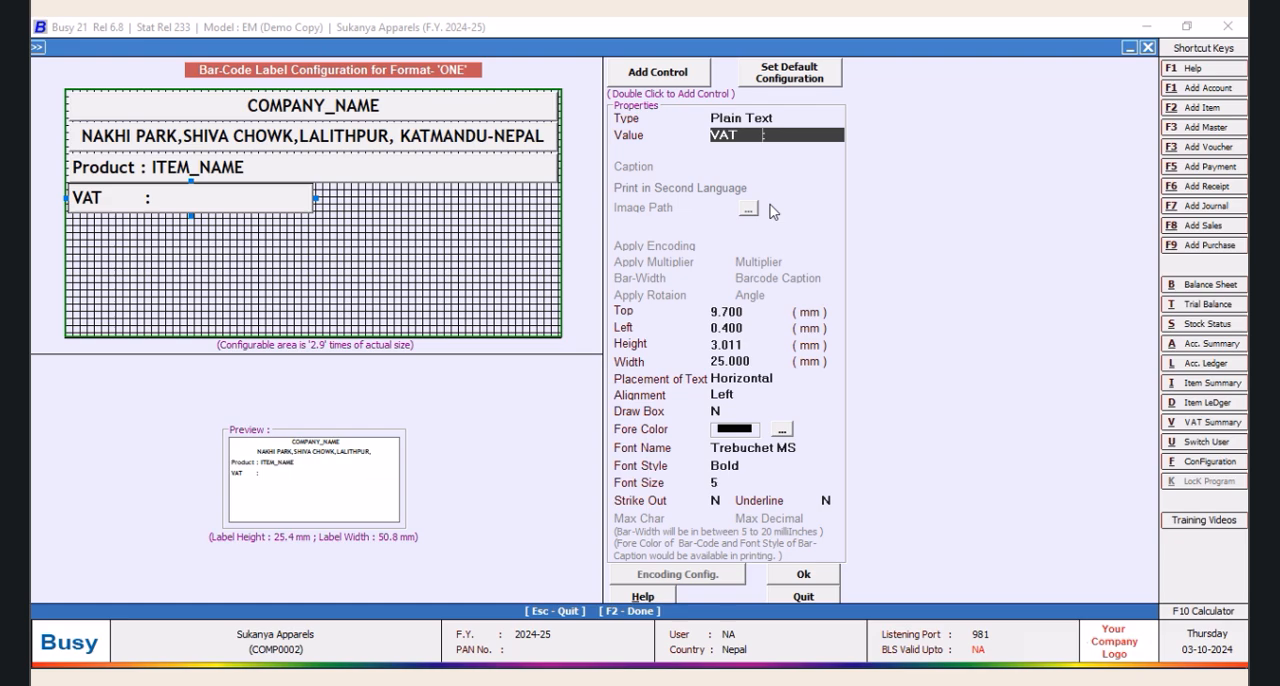
pyautogui.press('Return')
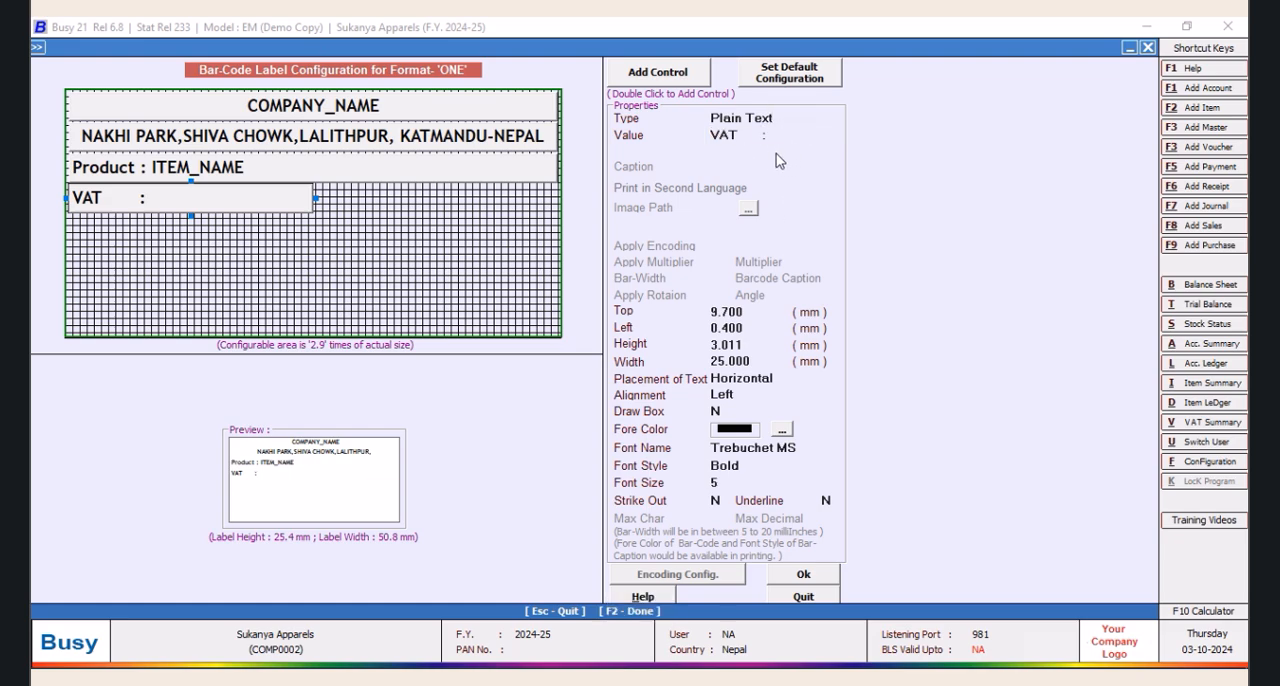
# Make the fourth control a RATE_OF_TAX data field with the caption "VAT :", padded with spaces before the colon
pyautogui.click(775, 117)
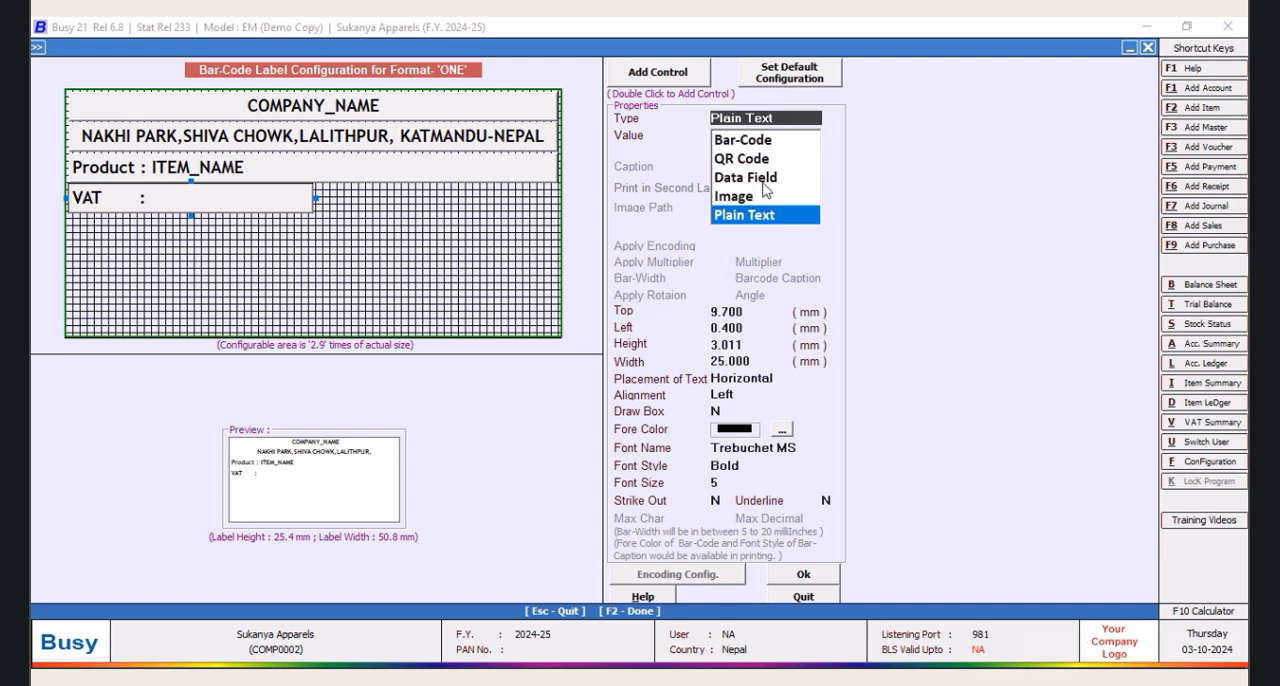
pyautogui.click(778, 178)
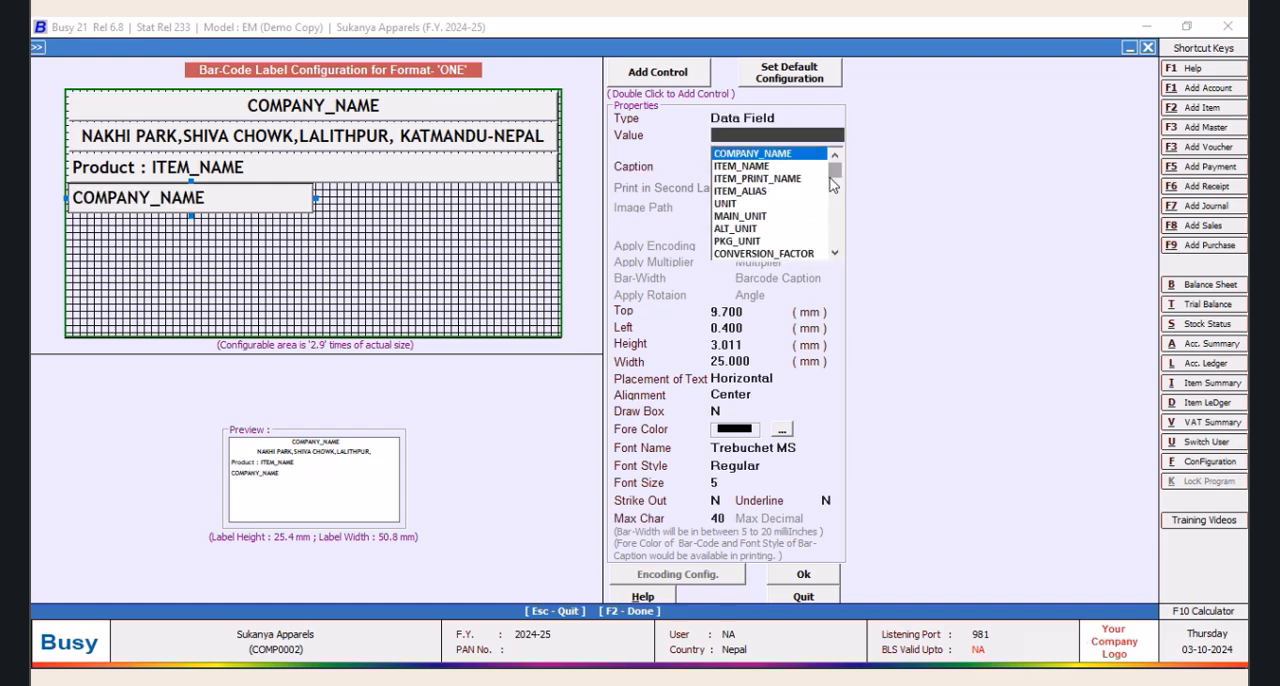
pyautogui.moveTo(839, 181); pyautogui.dragTo(836, 192)
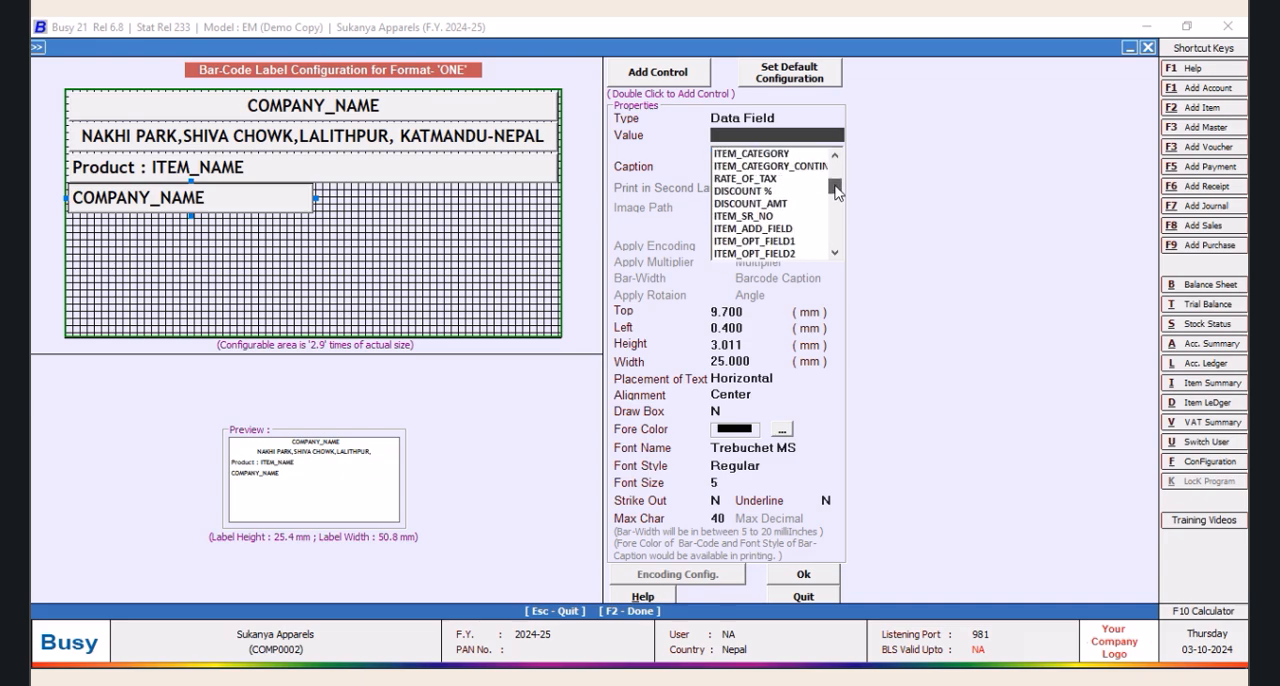
pyautogui.click(772, 181)
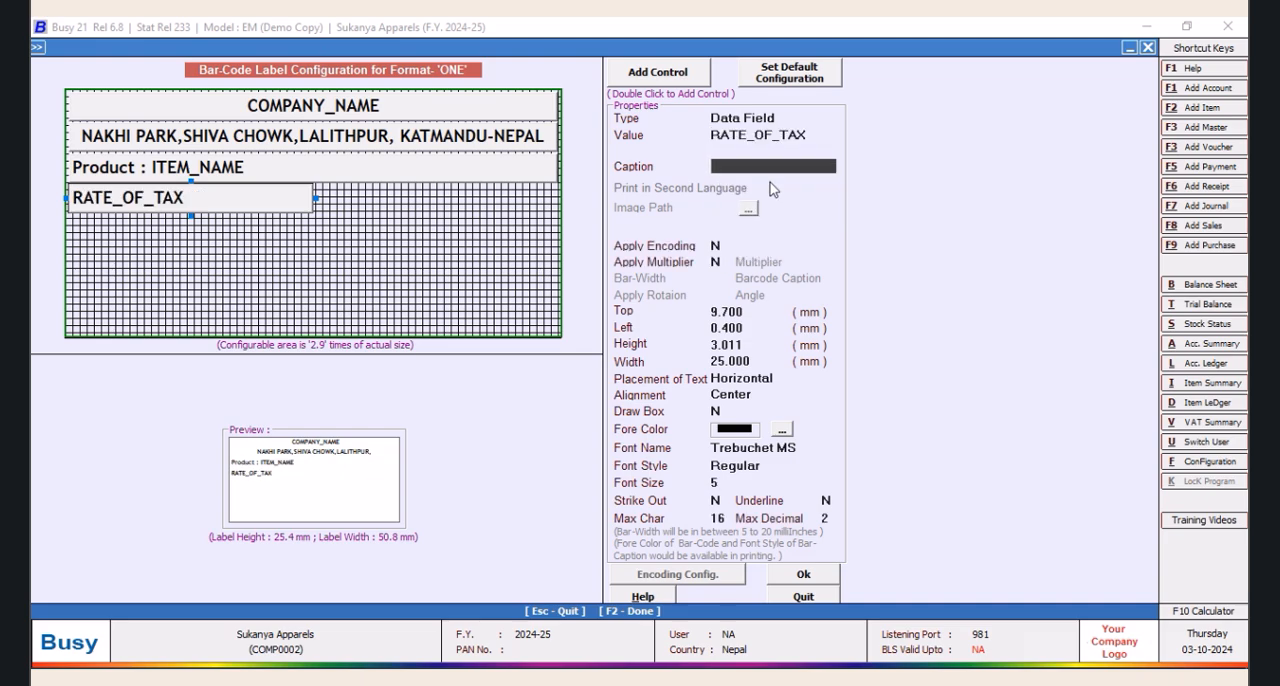
pyautogui.write('VAT')
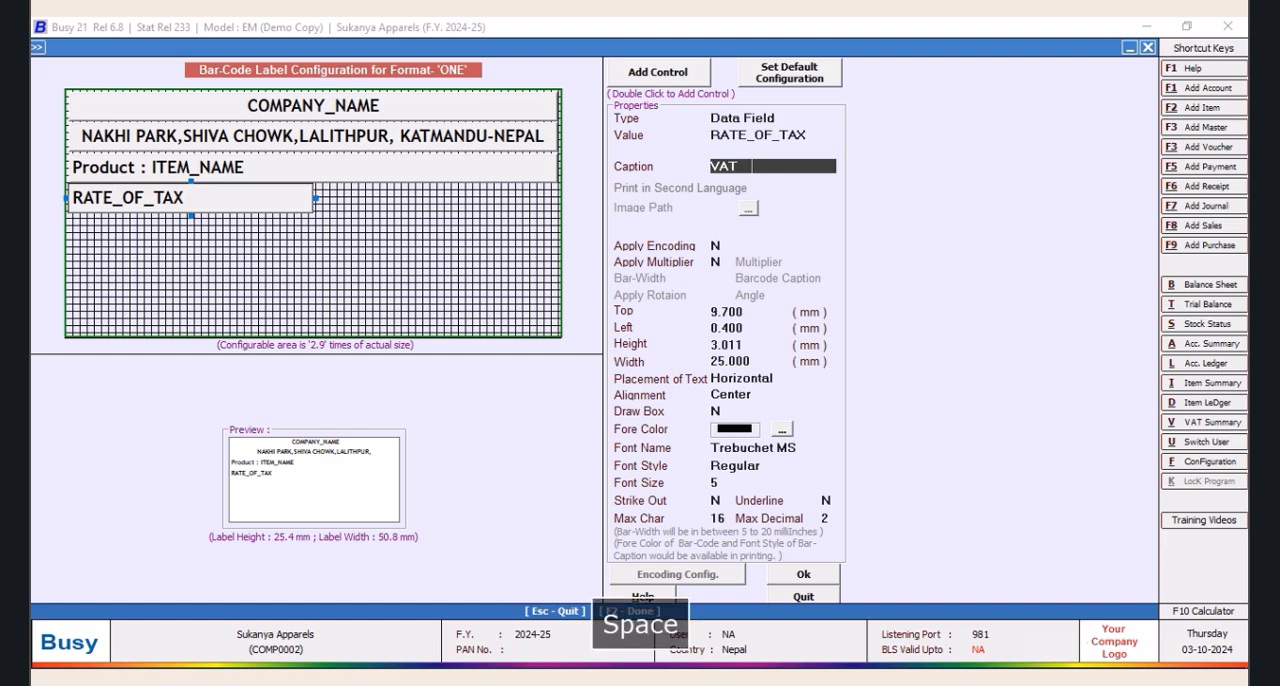
pyautogui.press('Tab')
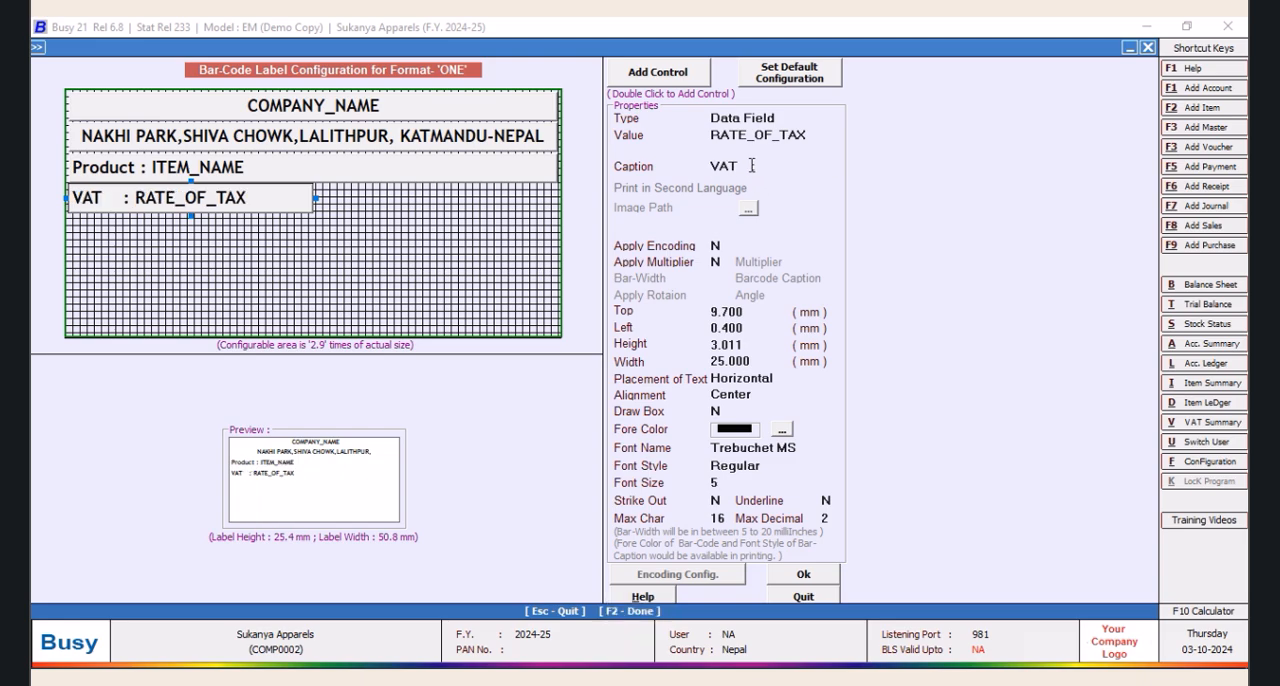
pyautogui.click(752, 166)
pyautogui.press('Tab')
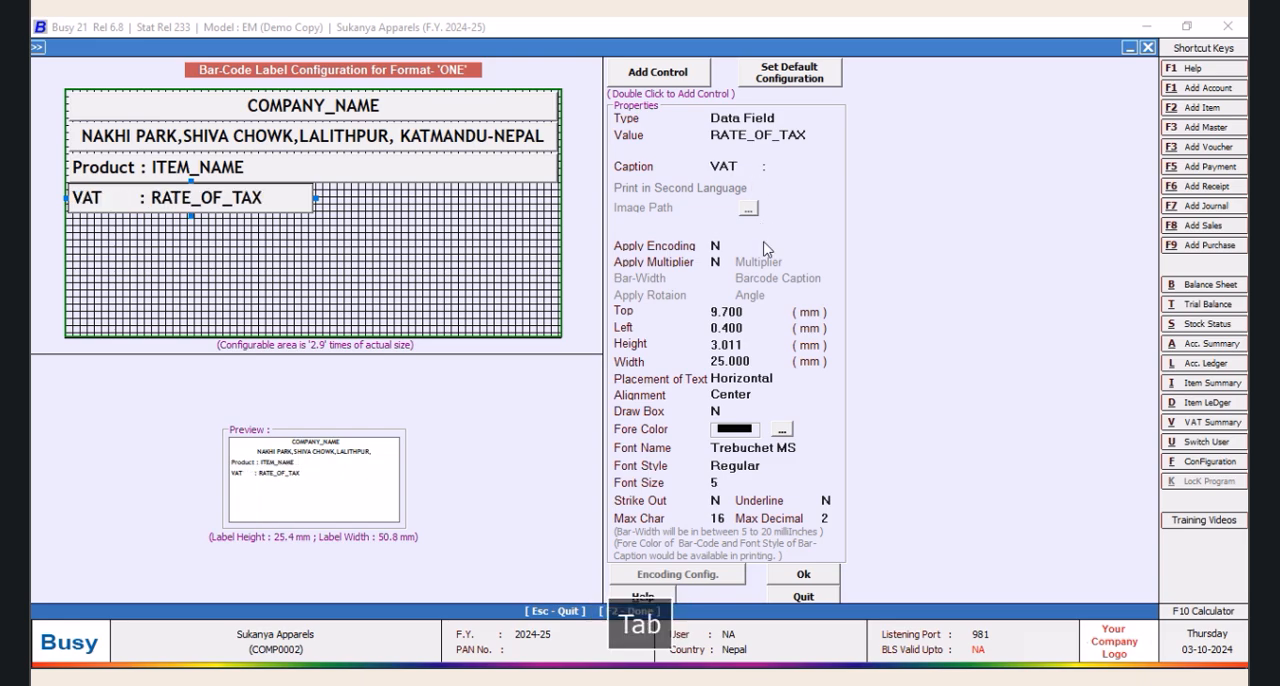
# Accept the bar-code label configuration for format ONE and close it to return to the main screen
pyautogui.click(804, 574)
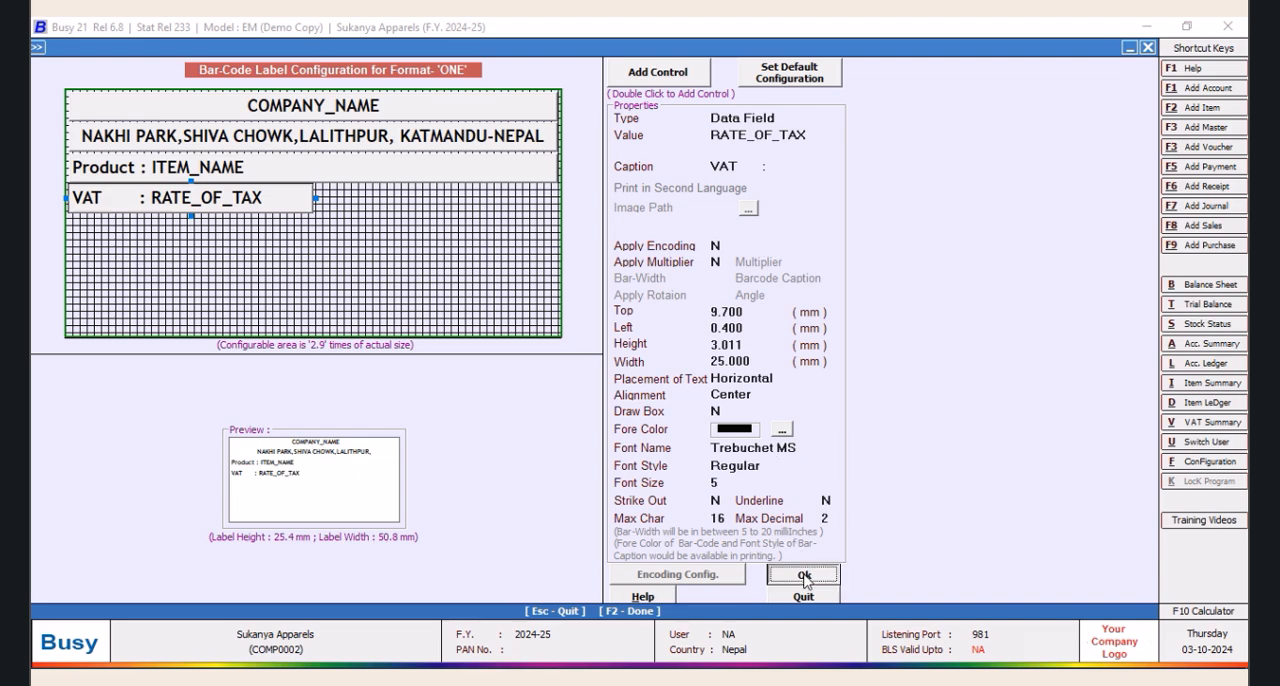
pyautogui.click(628, 512)
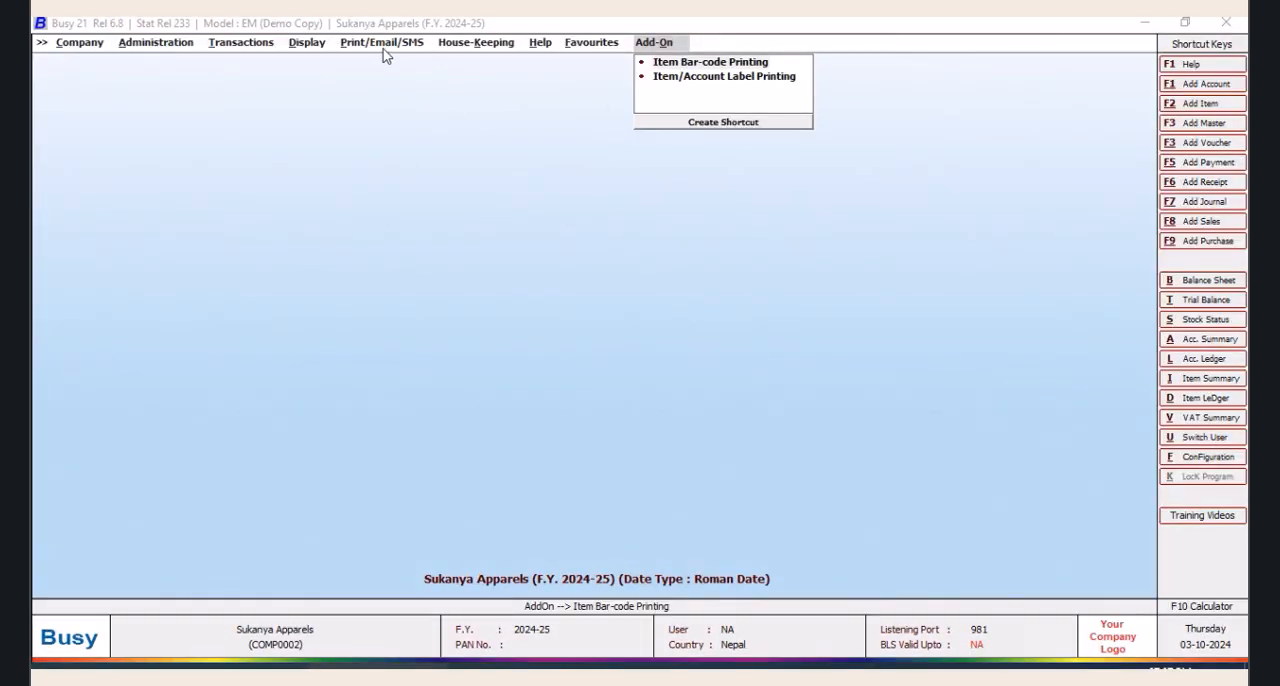
pyautogui.hotkey('ctrl', 'shift', 'F2')
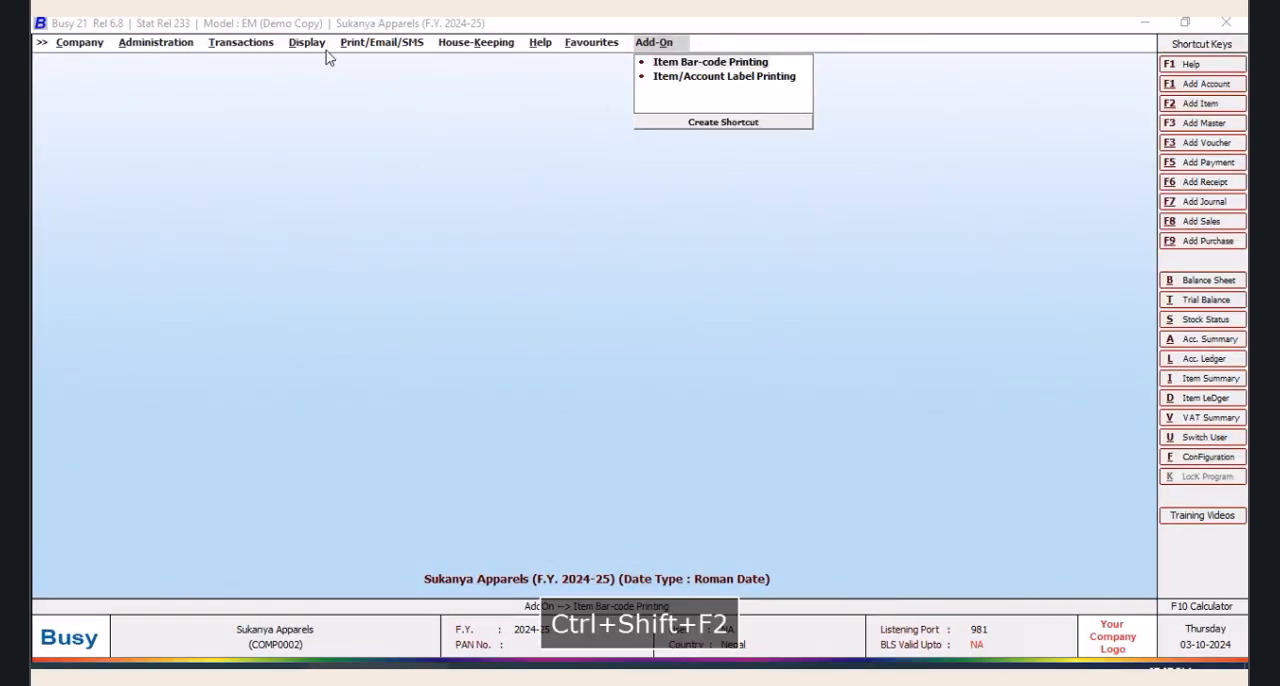
# Open the SQL query executor and add a new query named PRO without a password
pyautogui.click(303, 43)
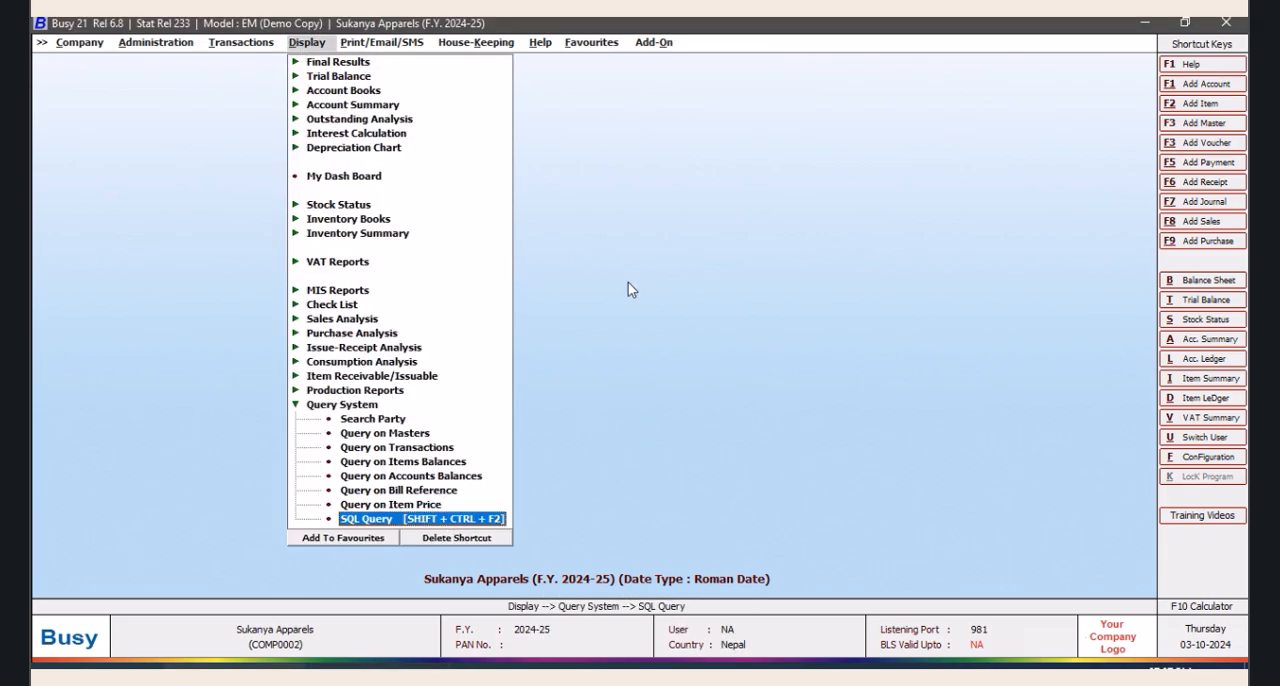
pyautogui.hotkey('ctrl', 'shift', 'F2')
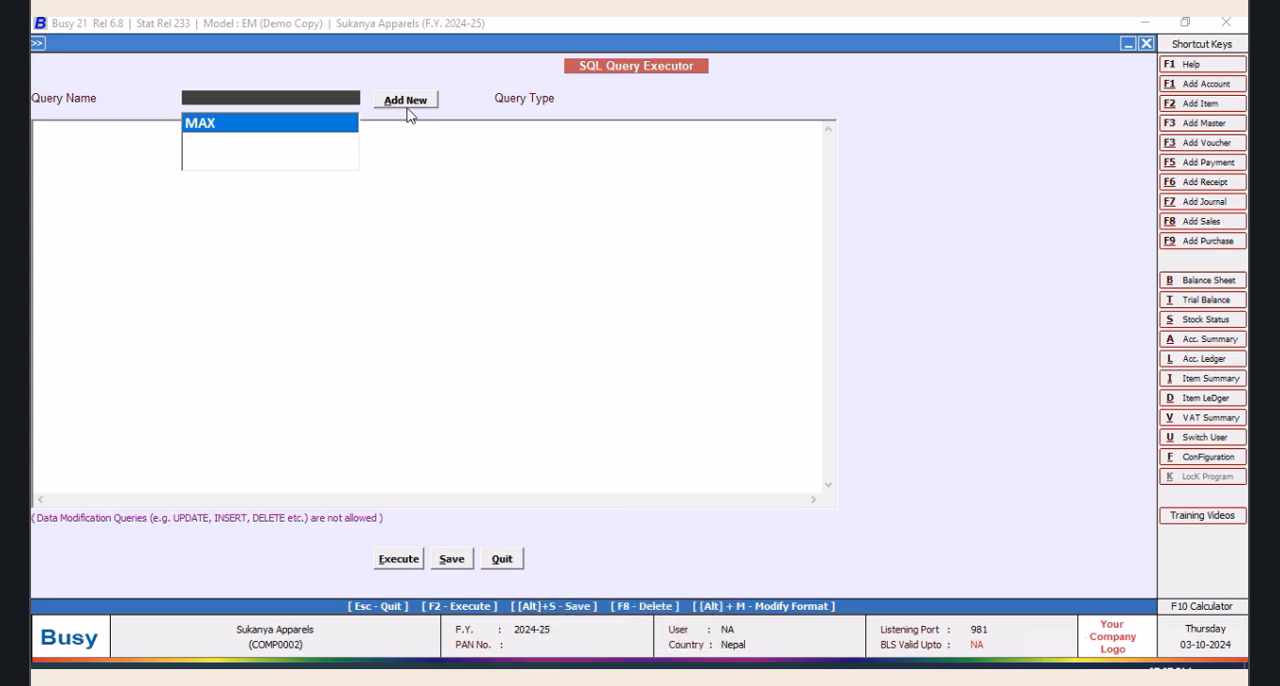
pyautogui.click(406, 104)
pyautogui.write('PRO')
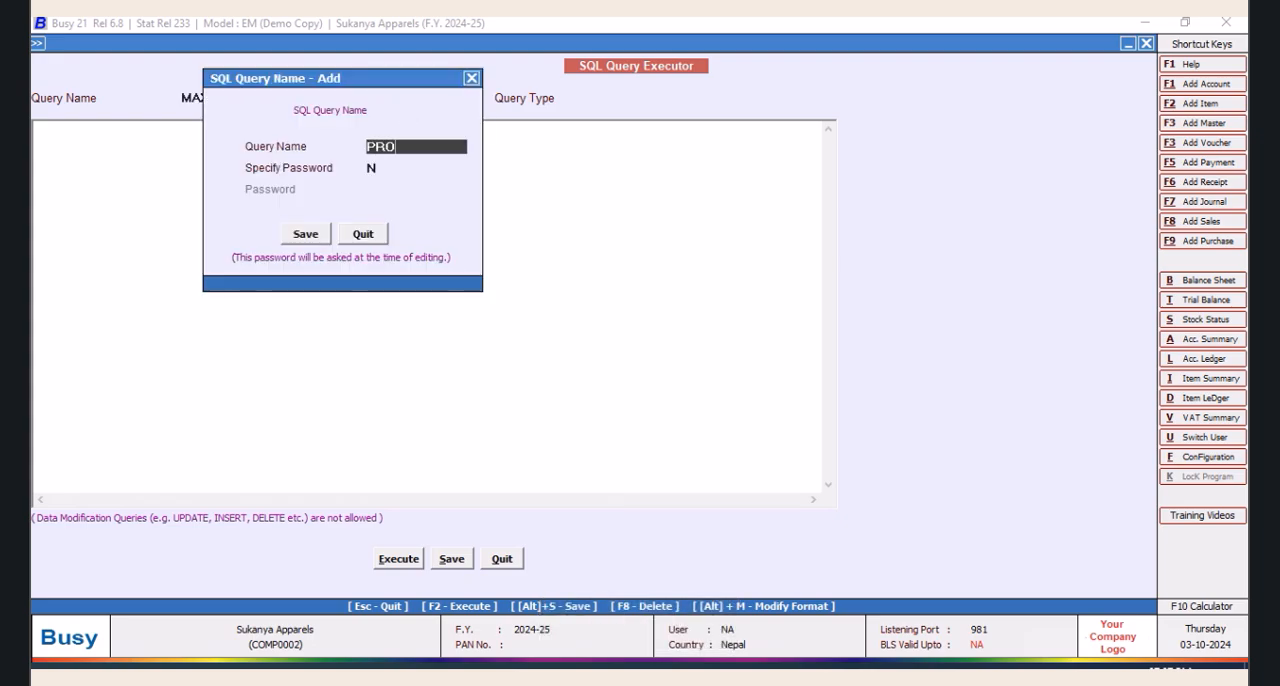
pyautogui.click(308, 238)
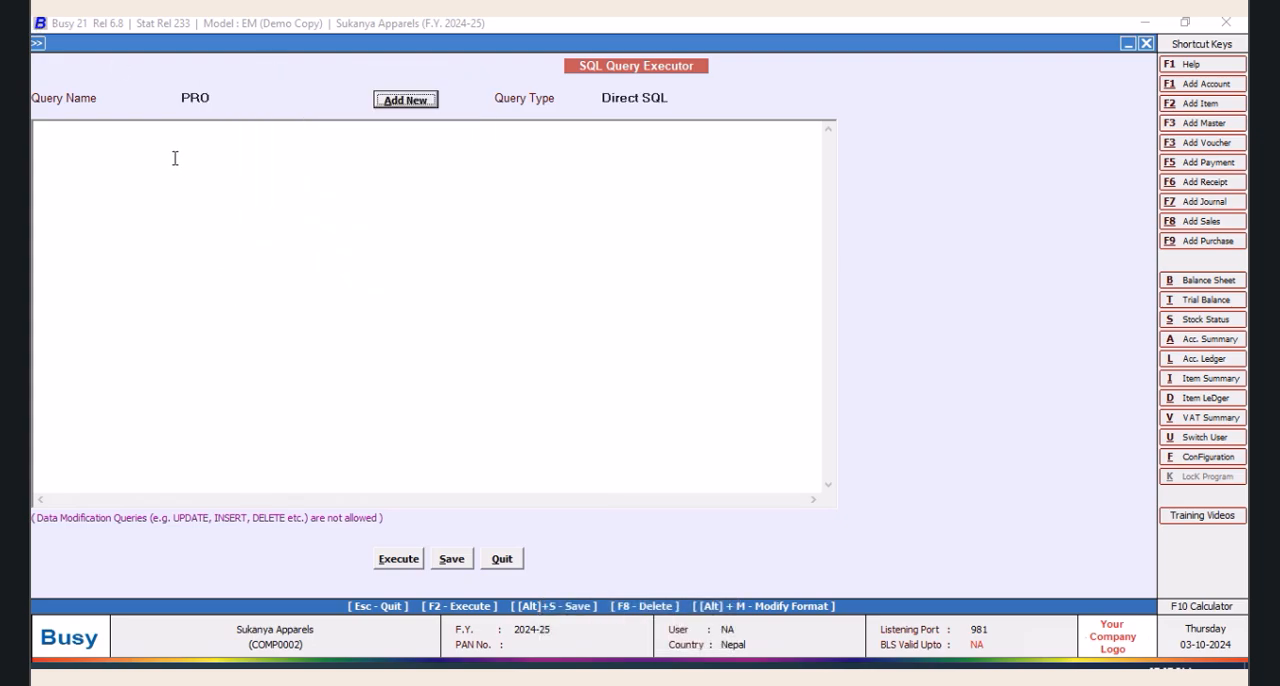
# Start the PRO query with a Select clause whose first column is Abs(Tran2.D1), followed by a comma
pyautogui.write('Select')
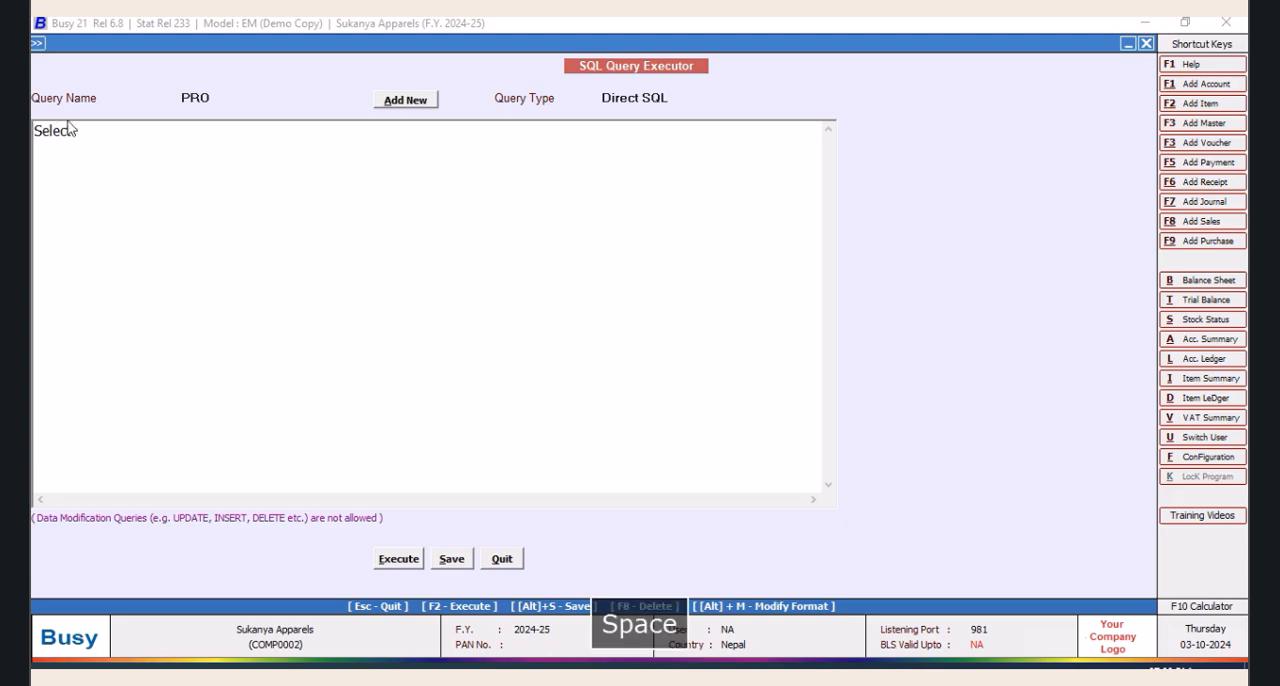
pyautogui.moveTo(146, 43); pyautogui.dragTo(164, 48)
pyautogui.press('Return')
pyautogui.write('Ab')
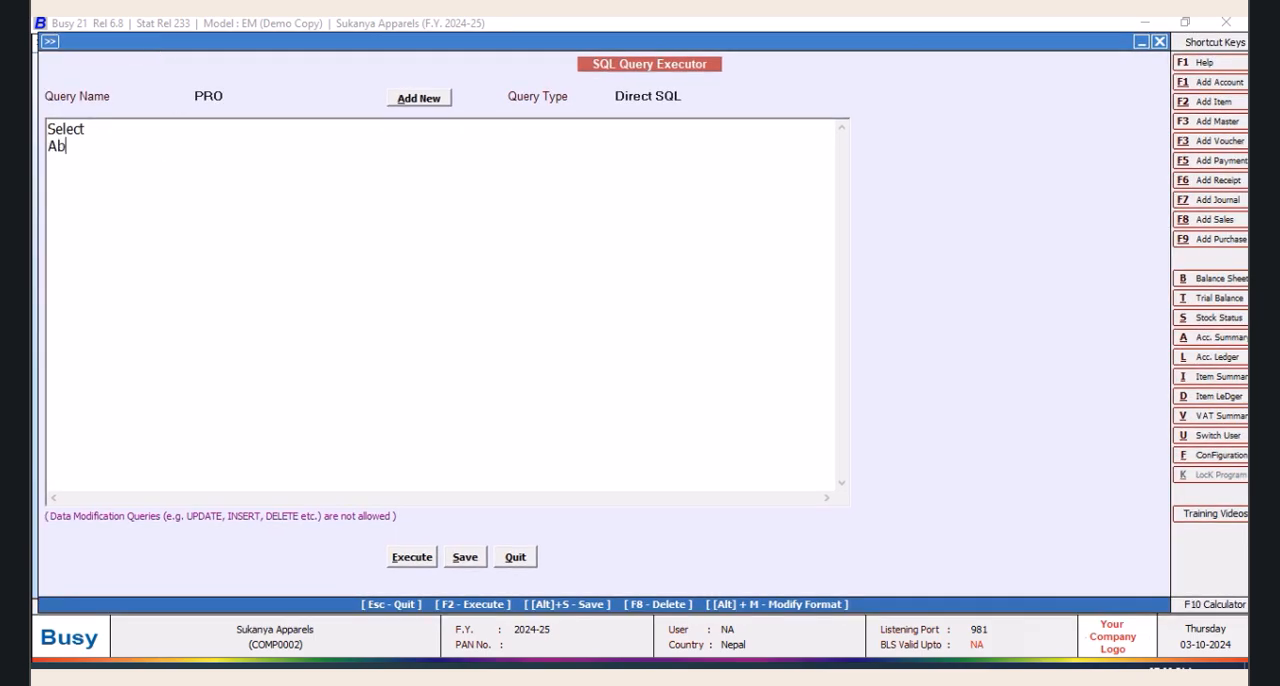
pyautogui.write('s(Tran2.D1),(Select Name from ')
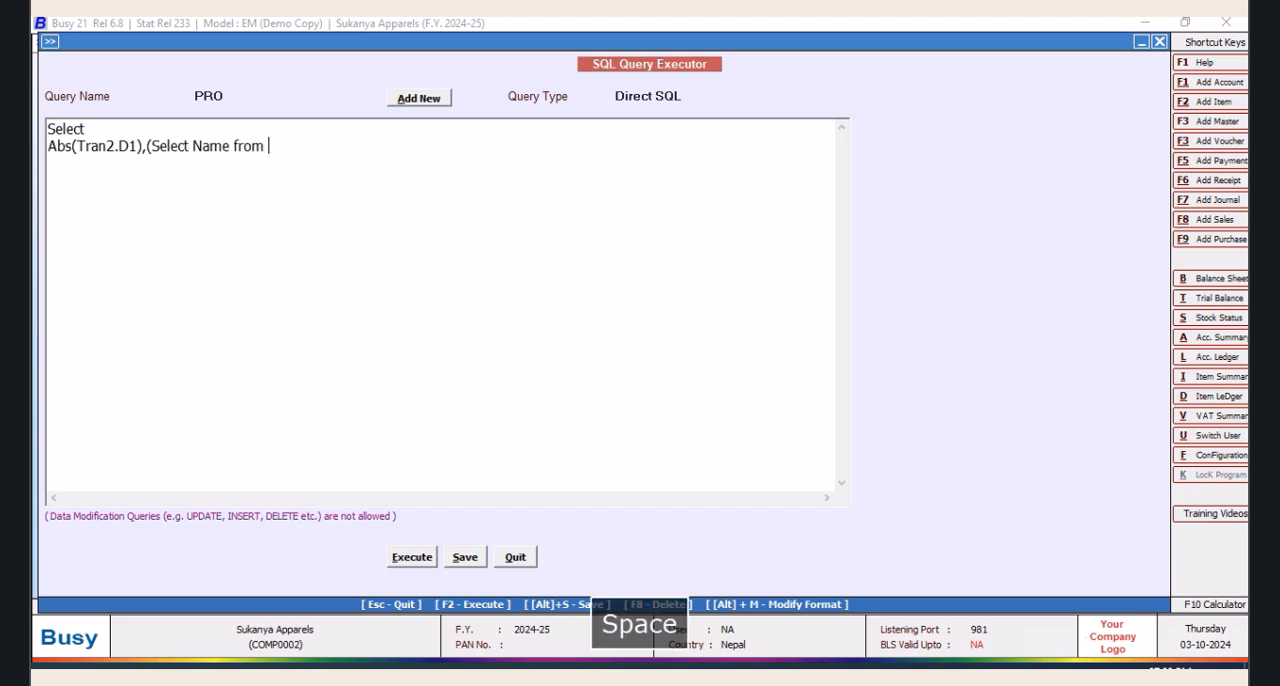
pyautogui.write('Master')
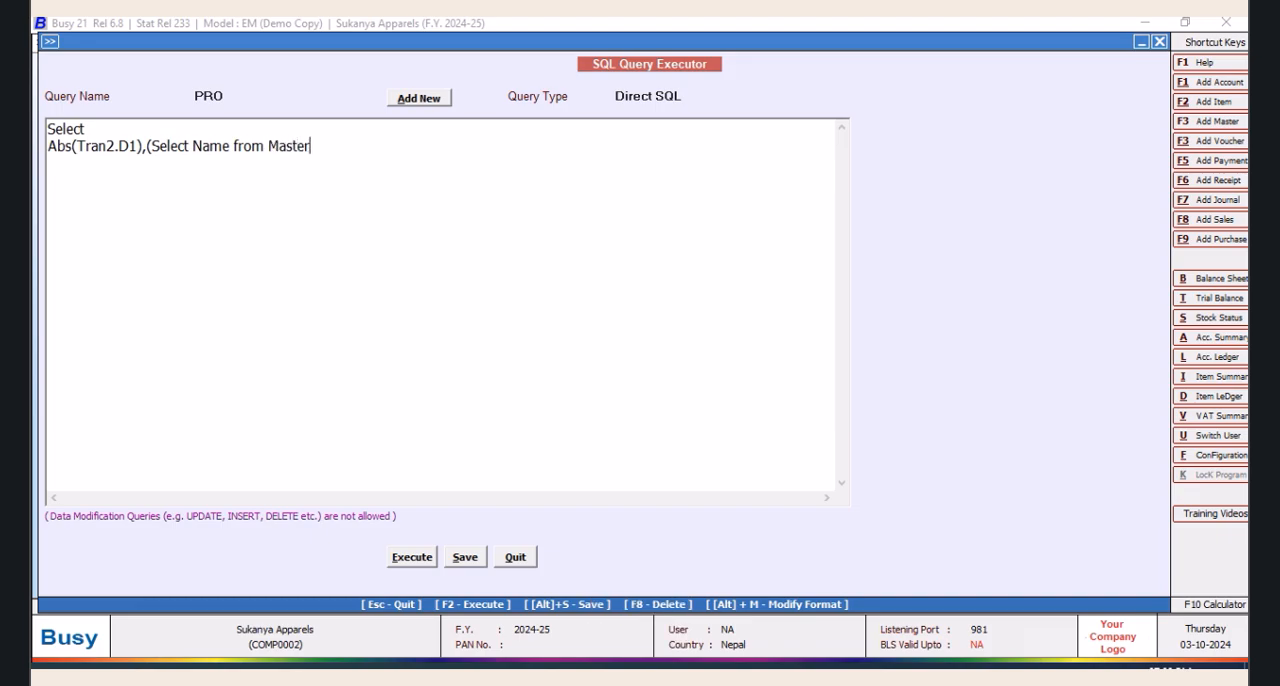
pyautogui.write('1 Wher ')
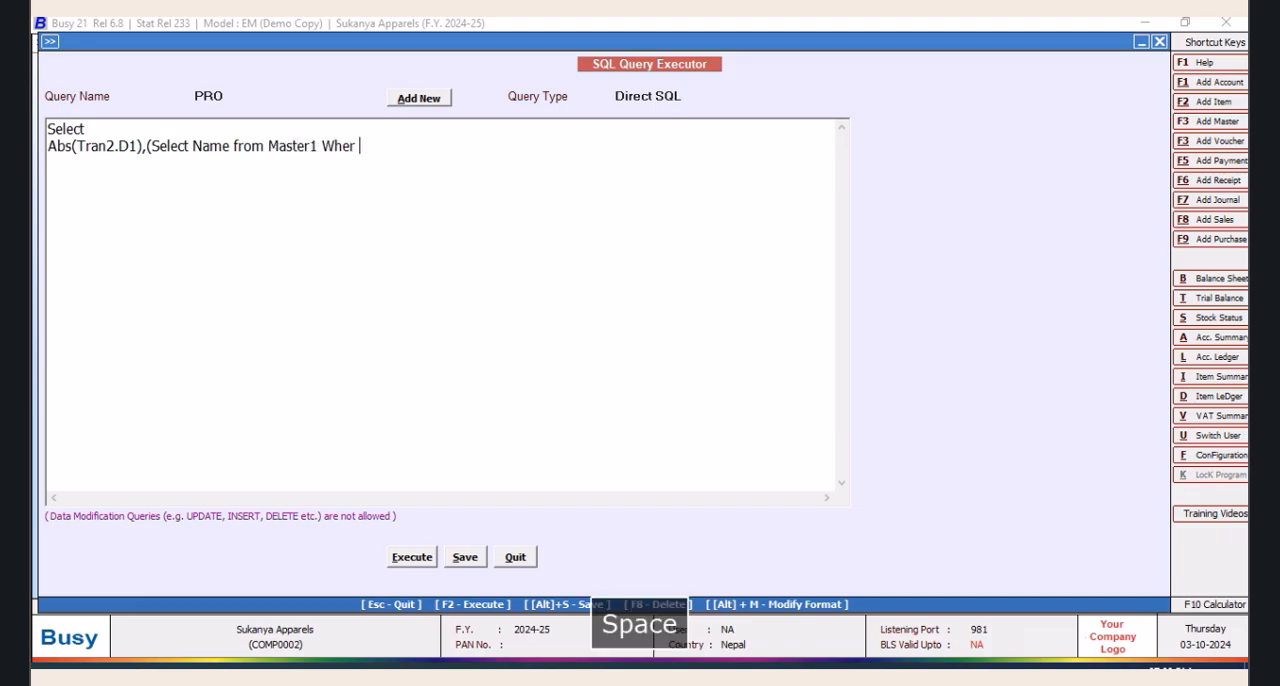
pyautogui.write('e Code')
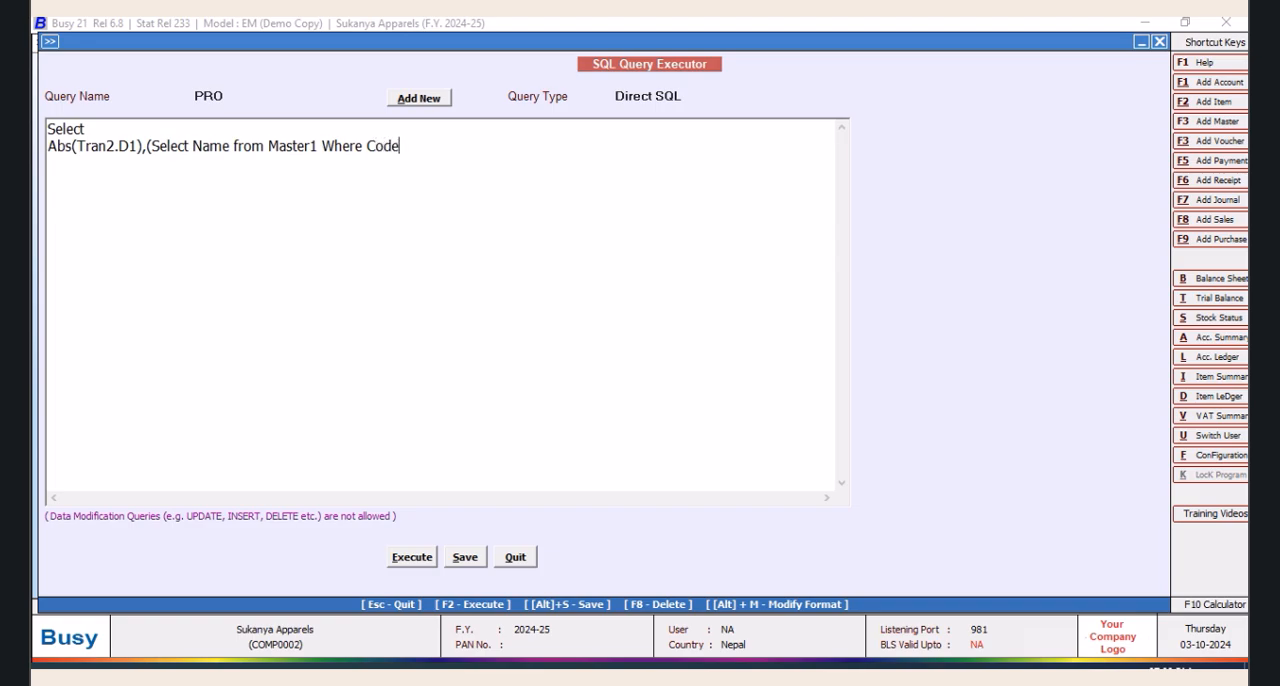
pyautogui.write('=Tran2.MasterCode1)')
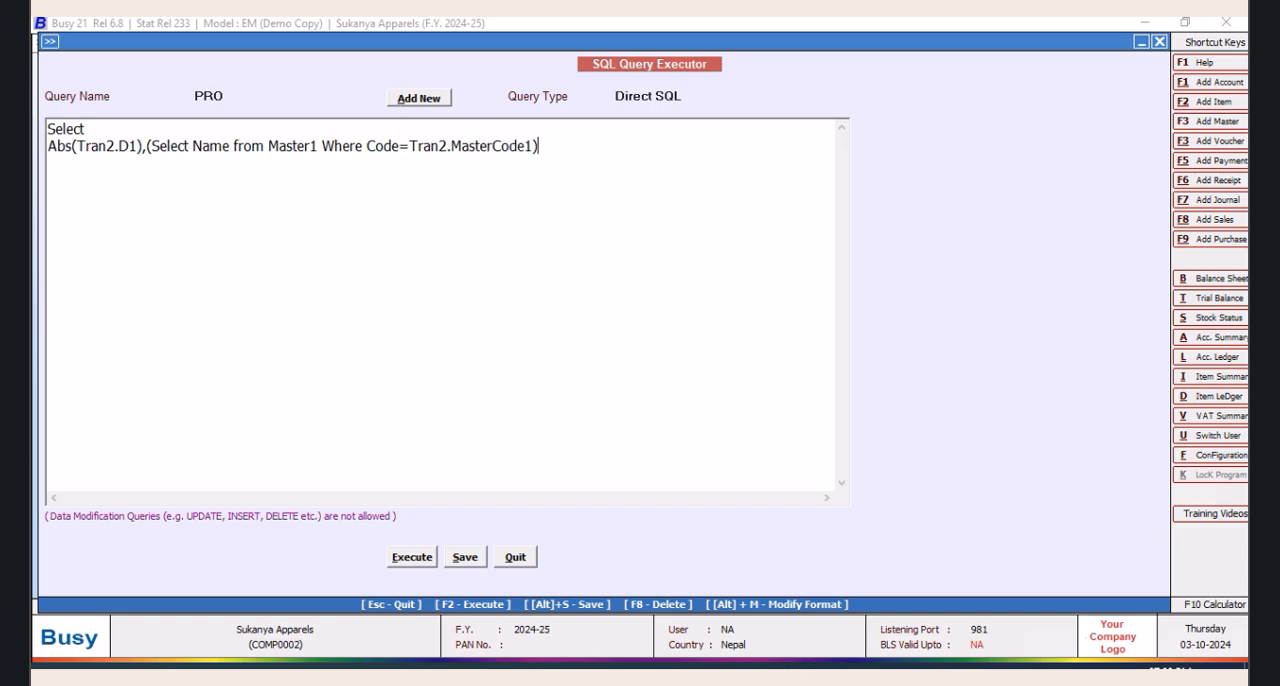
pyautogui.write('from Tran2')
# Complete the query with "from Tran2" and the condition "Where Tran2.VchType=2 and Tran2.RecType=2"
pyautogui.press('Return')
pyautogui.write('Where Tran')
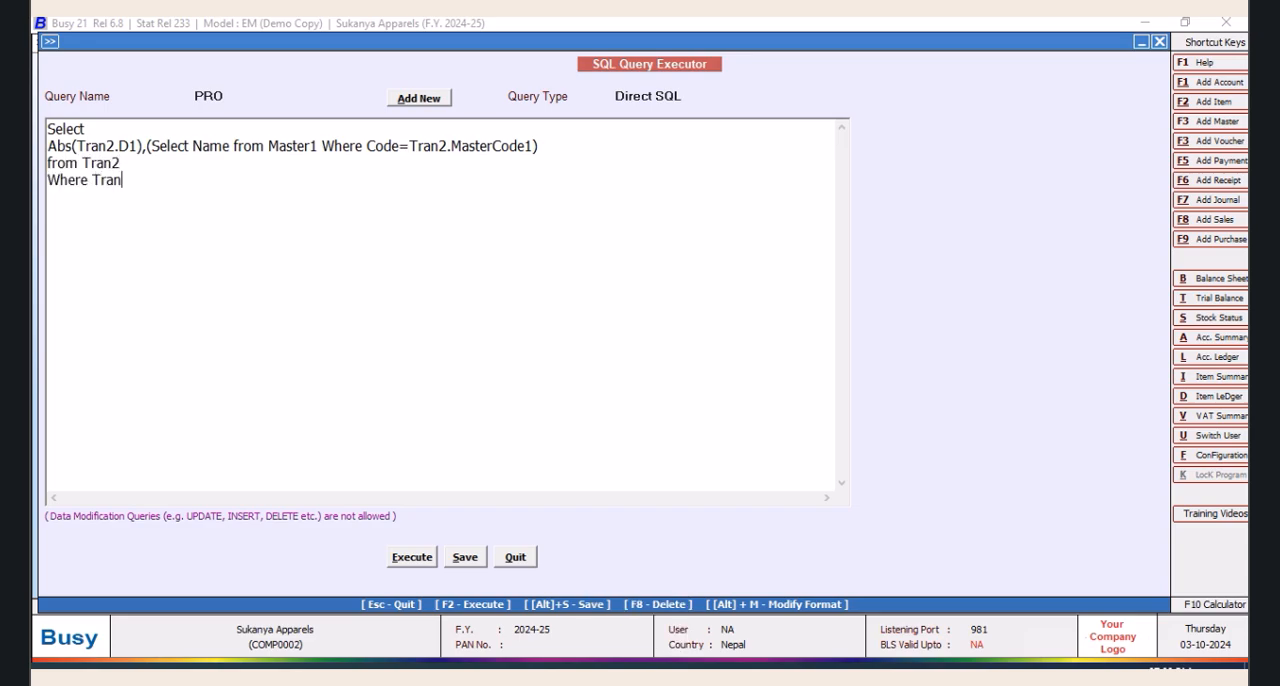
pyautogui.write('2.VchType=2 and Tr')
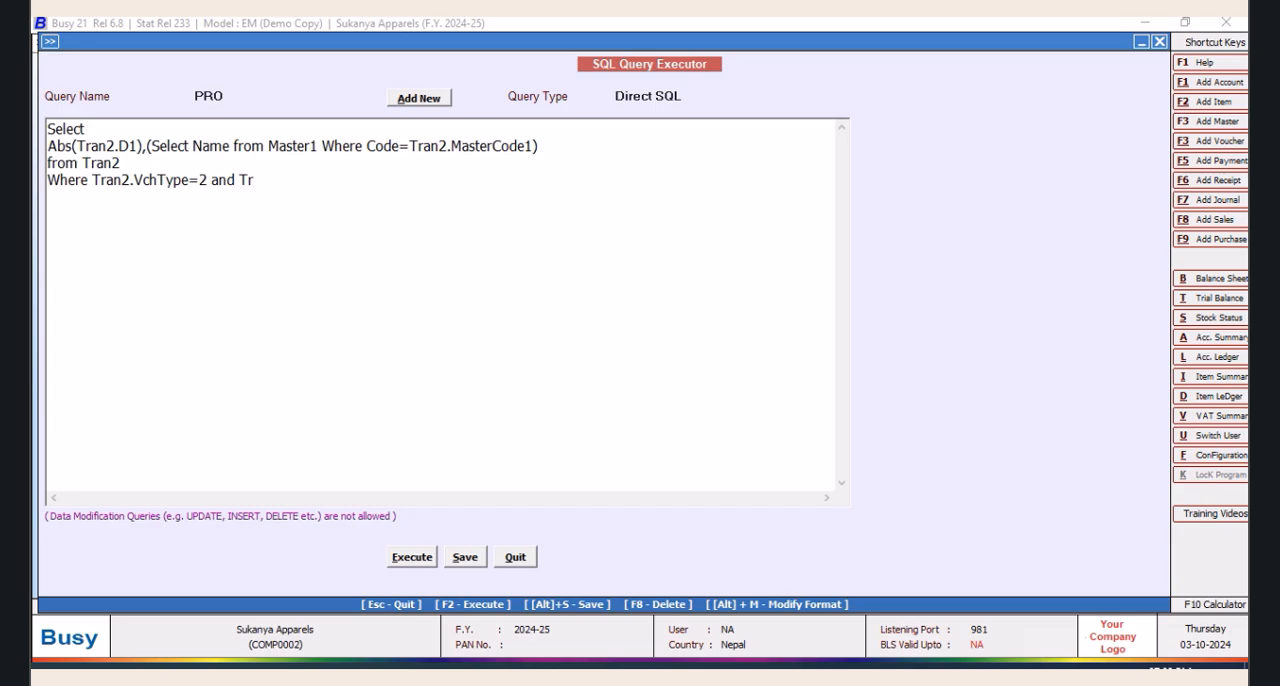
pyautogui.write('ecType=2')
# Run the PRO query to view the quantities and item names, and close the results
pyautogui.click(415, 562)
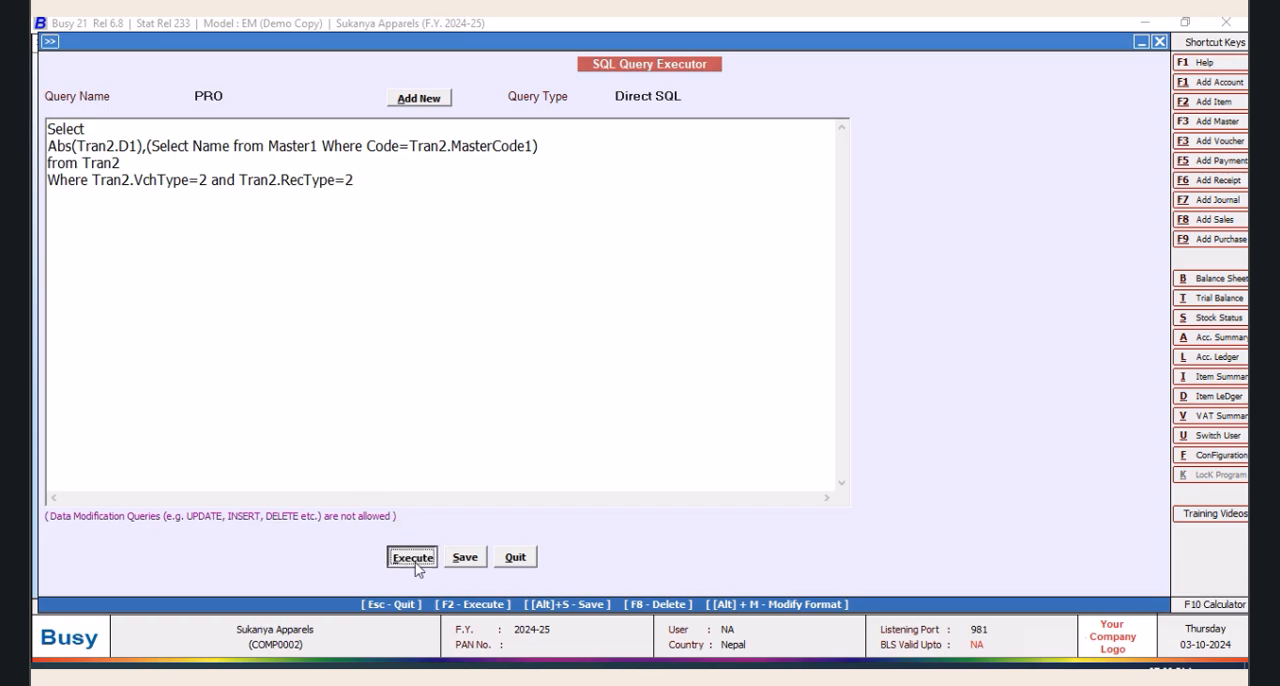
pyautogui.click(745, 381)
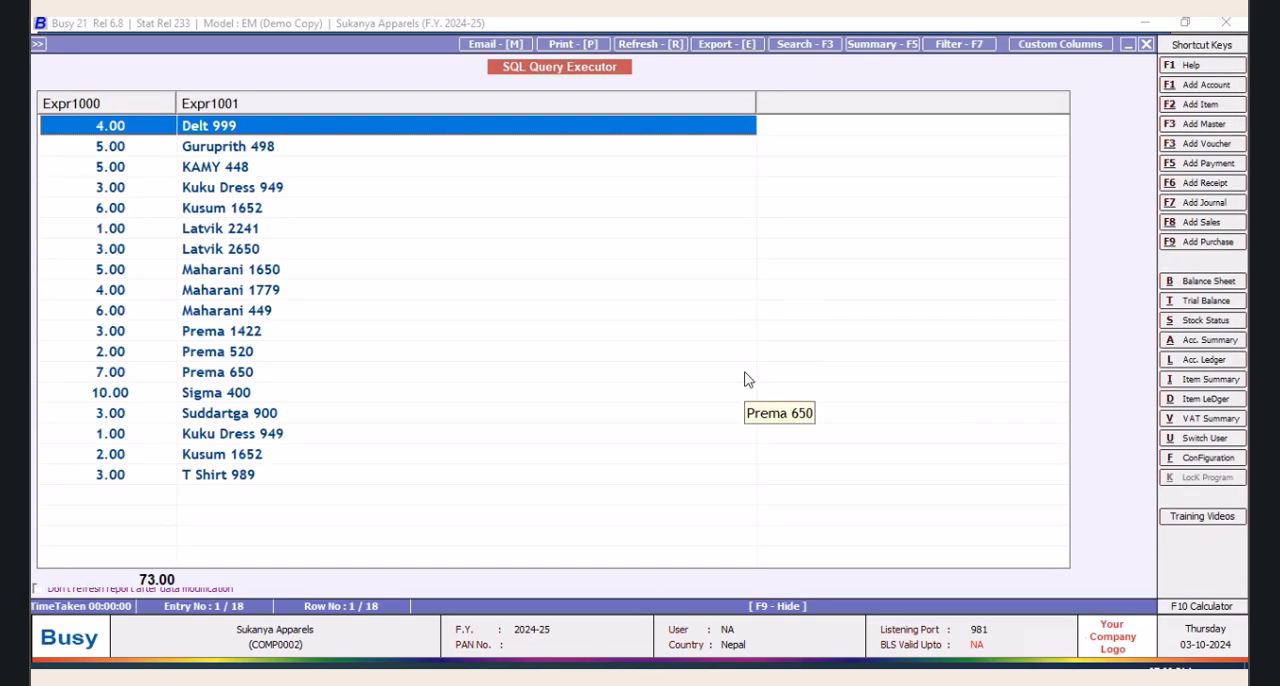
pyautogui.click(1146, 45)
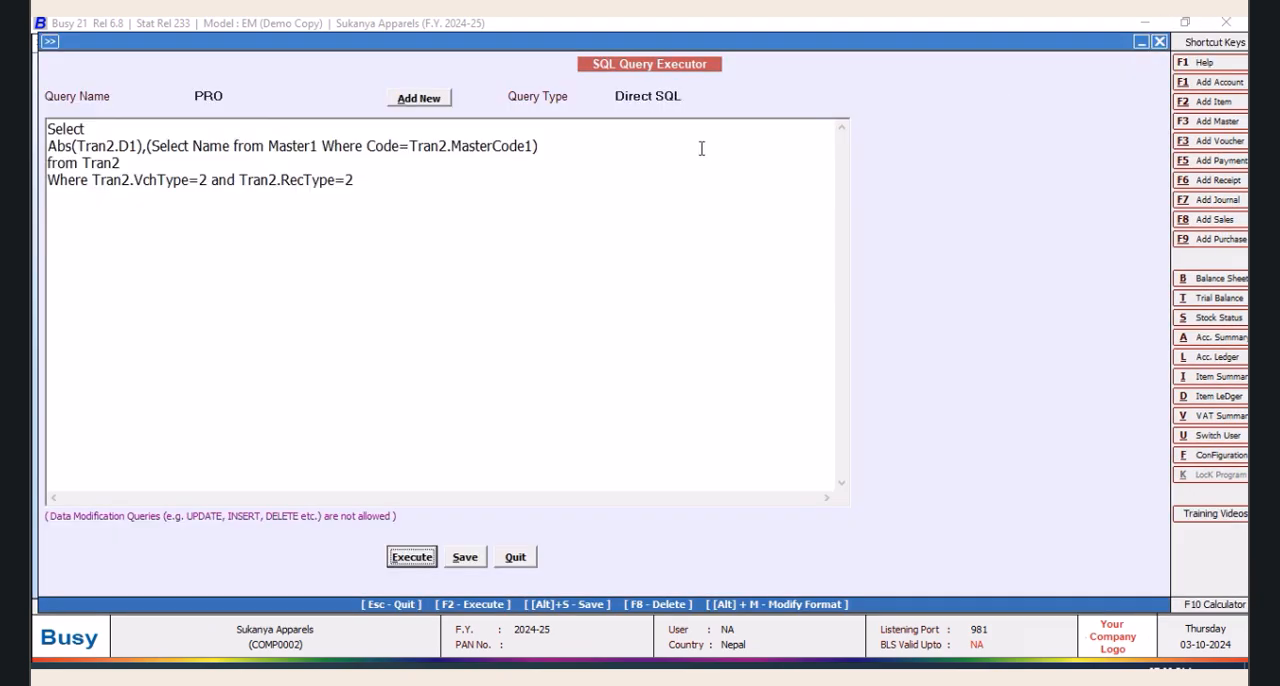
# Change the subquery's match field from MasterCode1 to Tran2.CM1, run the query and close its results
pyautogui.click(535, 146)
pyautogui.press('BackSpace')
pyautogui.press('BackSpace')
pyautogui.press('BackSpace')
pyautogui.press('BackSpace')
pyautogui.press('BackSpace')
pyautogui.press('BackSpace')
pyautogui.press('BackSpace')
pyautogui.press('BackSpace')
pyautogui.press('BackSpace')
pyautogui.press('BackSpace')
pyautogui.press('BackSpace')
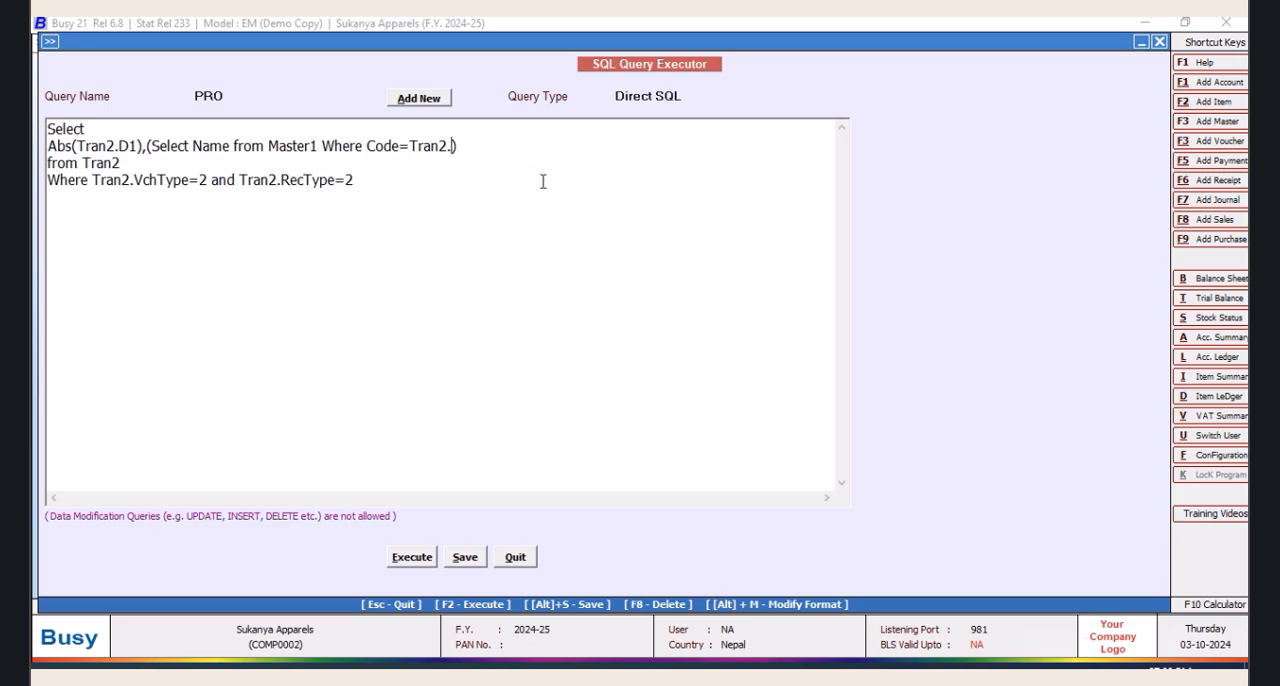
pyautogui.write('CM1')
pyautogui.click(405, 558)
pyautogui.click(739, 382)
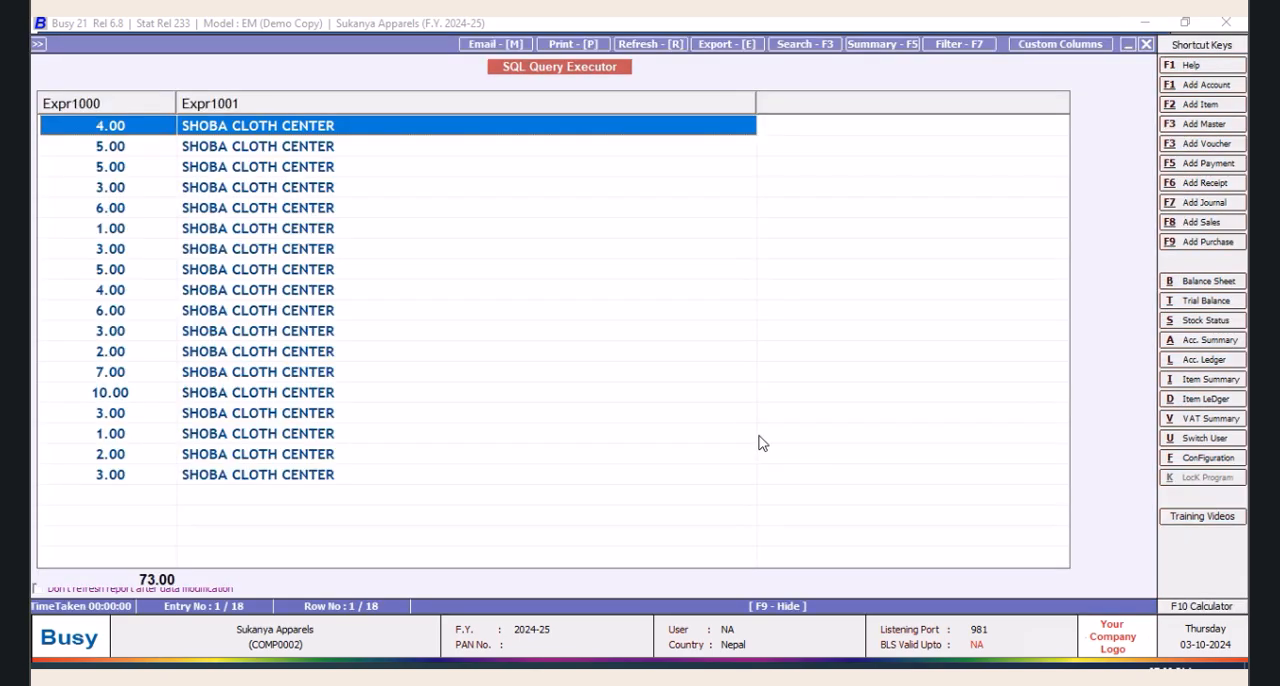
pyautogui.click(1146, 44)
# Change the subquery's match field to Tran2.CM2, check the query's results and save the query
pyautogui.click(481, 146)
pyautogui.press('BackSpace')
pyautogui.write('2')
pyautogui.click(425, 557)
pyautogui.click(747, 382)
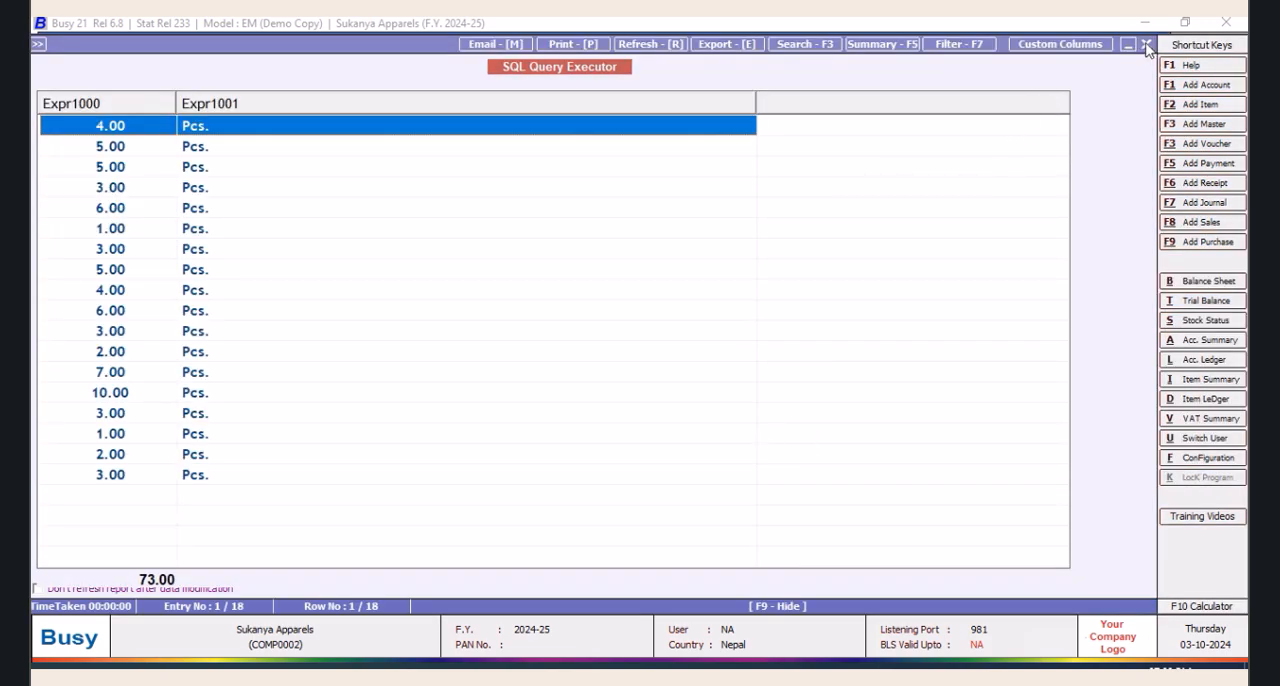
pyautogui.click(1146, 44)
pyautogui.click(459, 560)
pyautogui.click(749, 383)
# Replace the comma between Abs(Tran2.D1) and the subquery with "&" and check the query's results
pyautogui.click(147, 147)
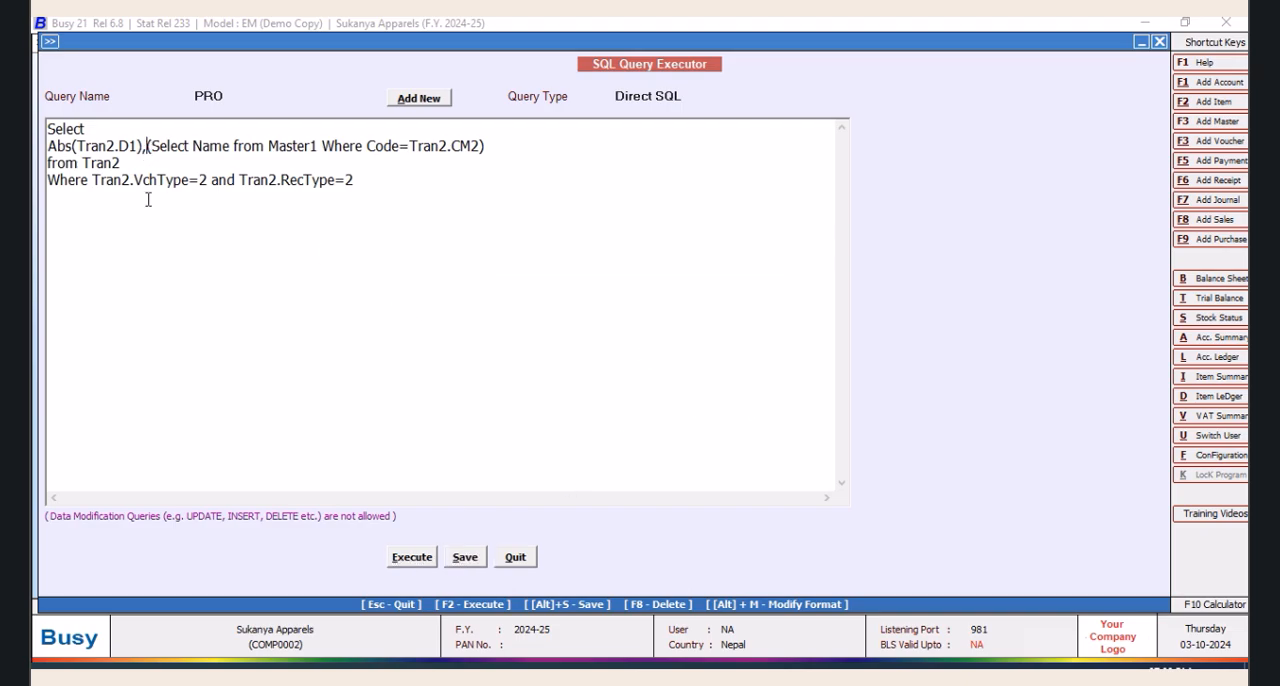
pyautogui.press('BackSpace')
pyautogui.write('&')
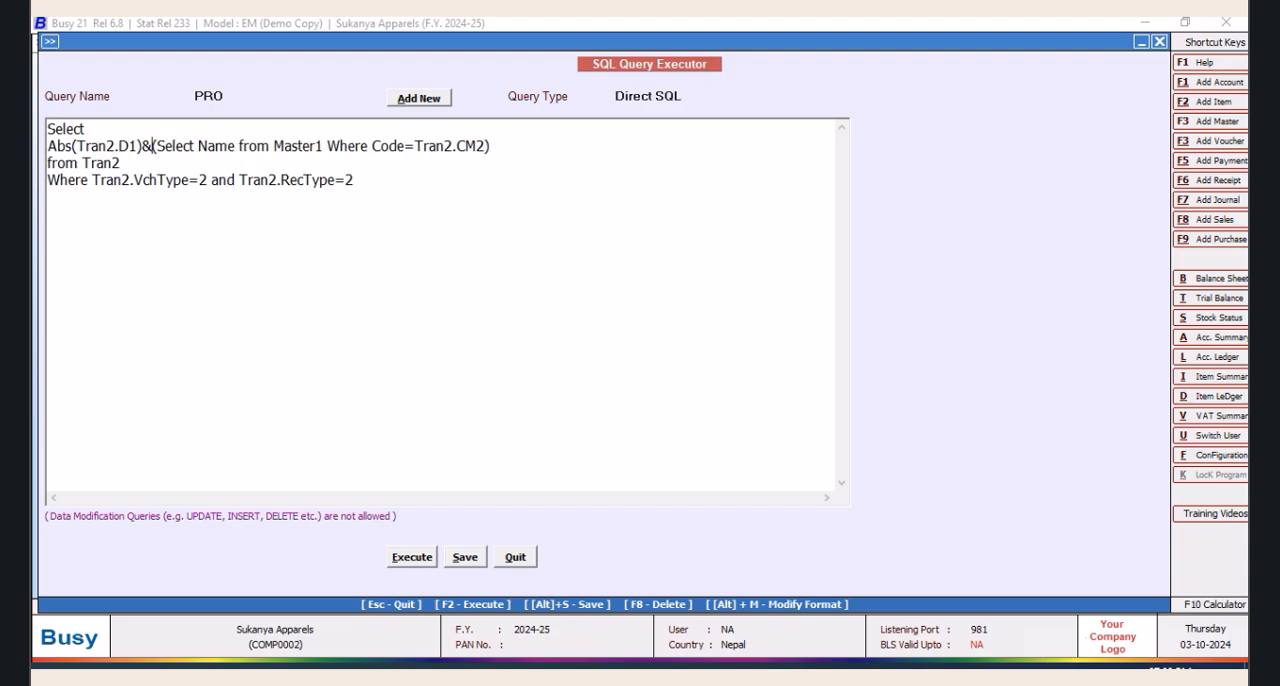
pyautogui.click(404, 561)
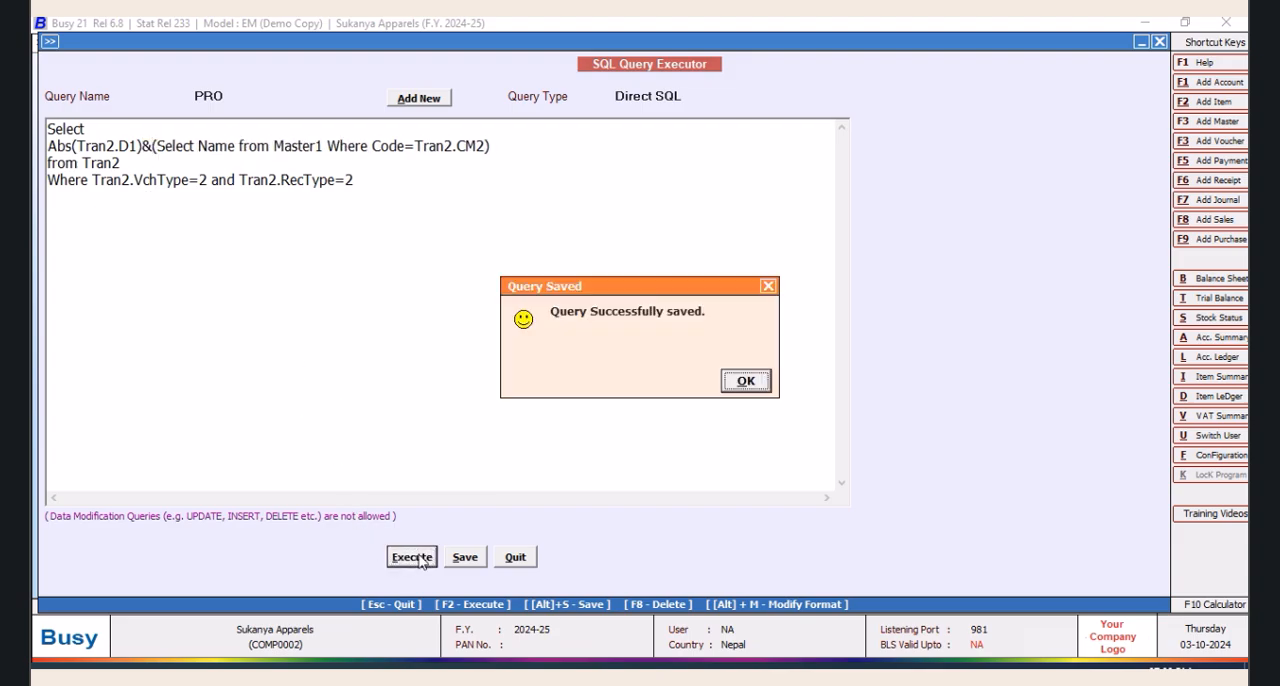
pyautogui.click(740, 384)
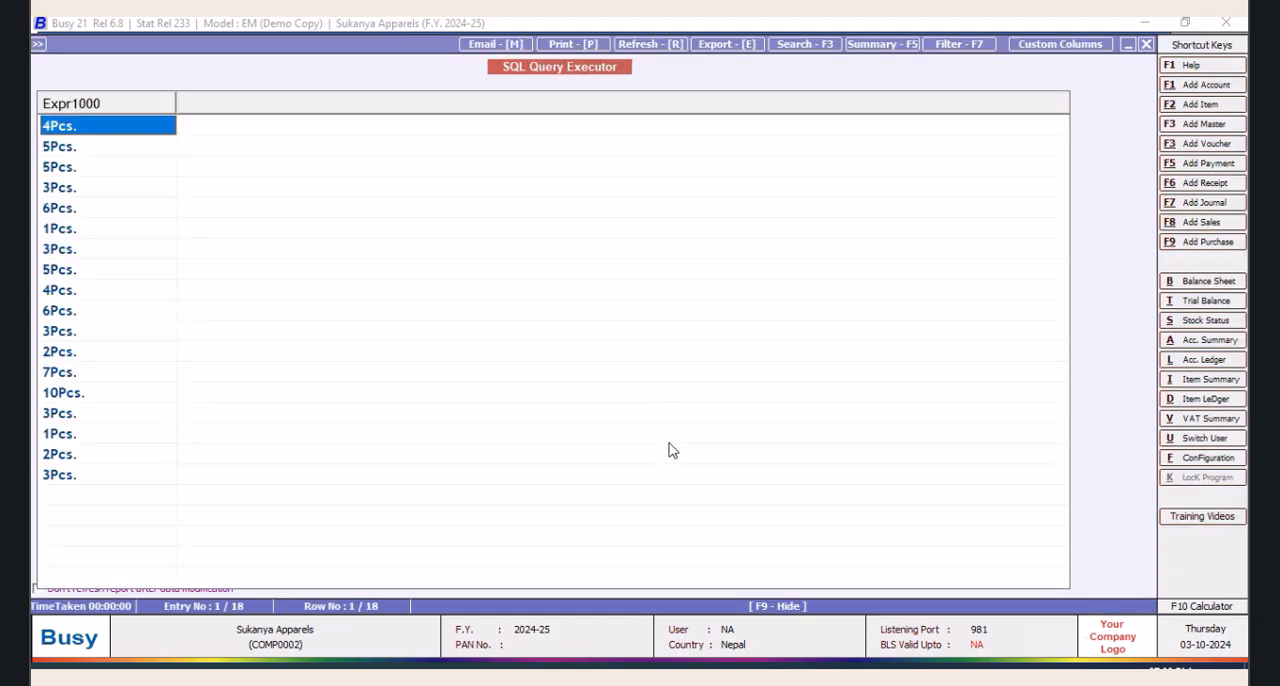
pyautogui.click(1146, 44)
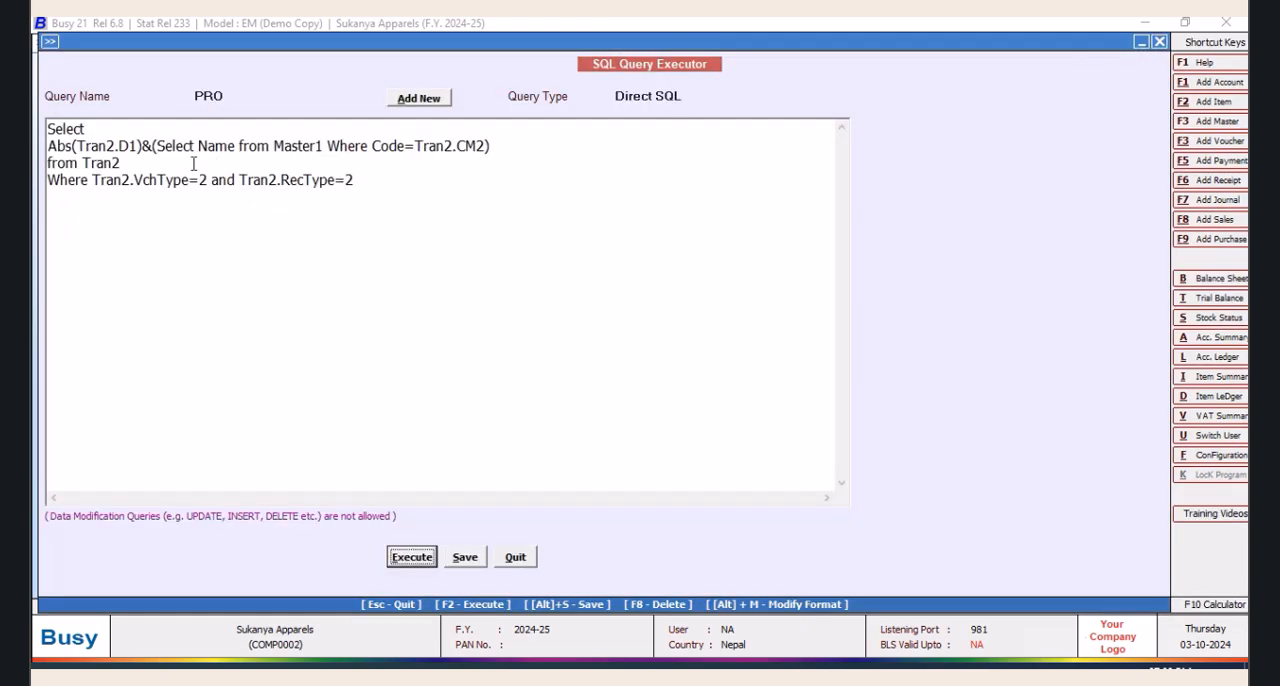
# Try to join Abs(Tran2.D1) and the subquery with +' '+ instead of "&" by running the modified query
pyautogui.click(153, 146)
pyautogui.press('BackSpace')
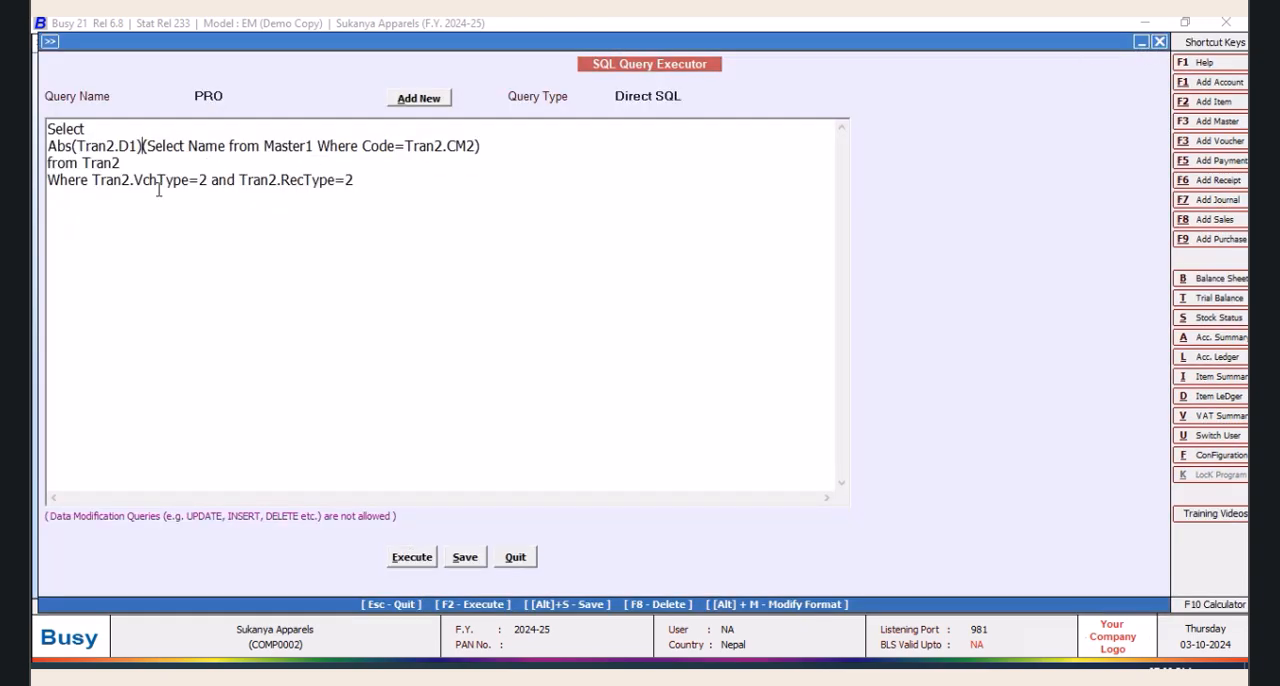
pyautogui.write('+')
pyautogui.write("' '")
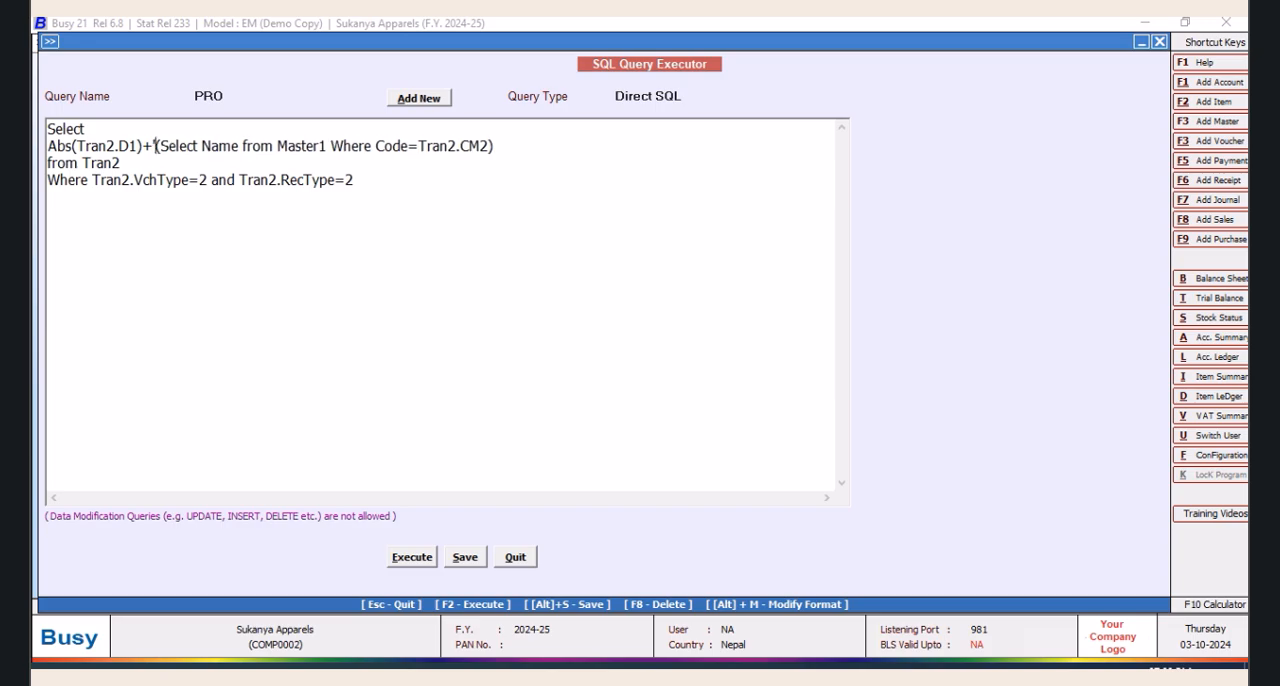
pyautogui.write('+')
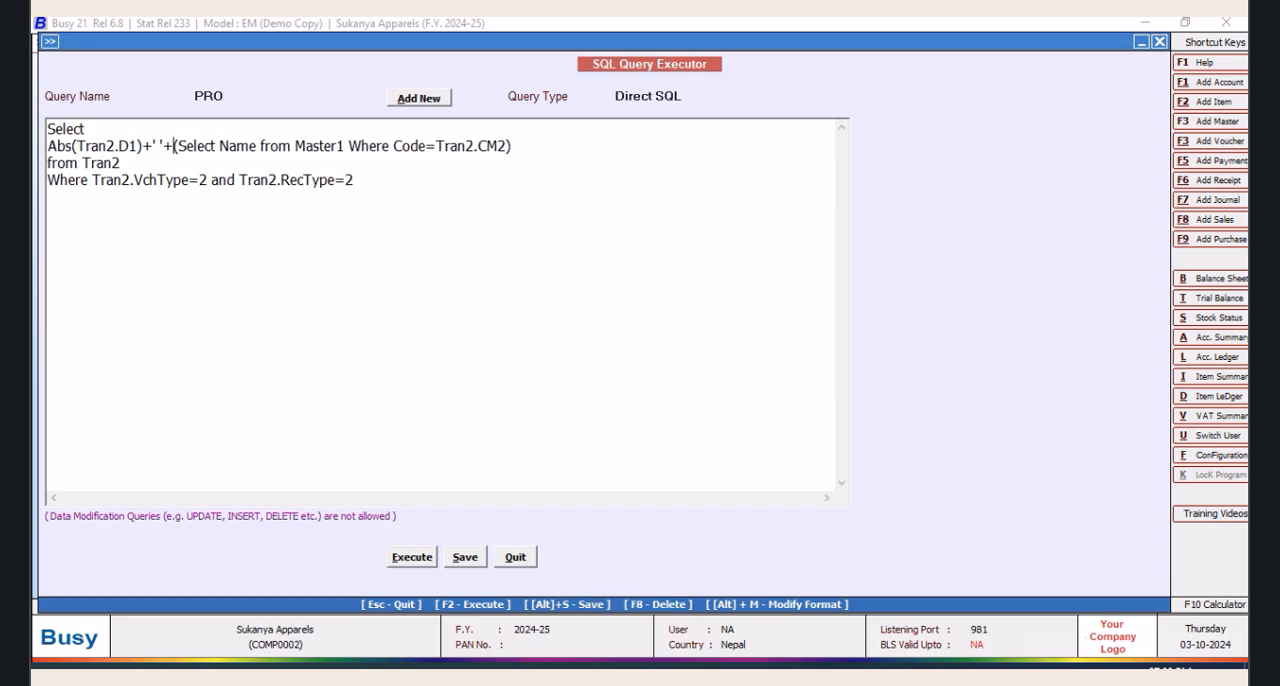
pyautogui.click(421, 557)
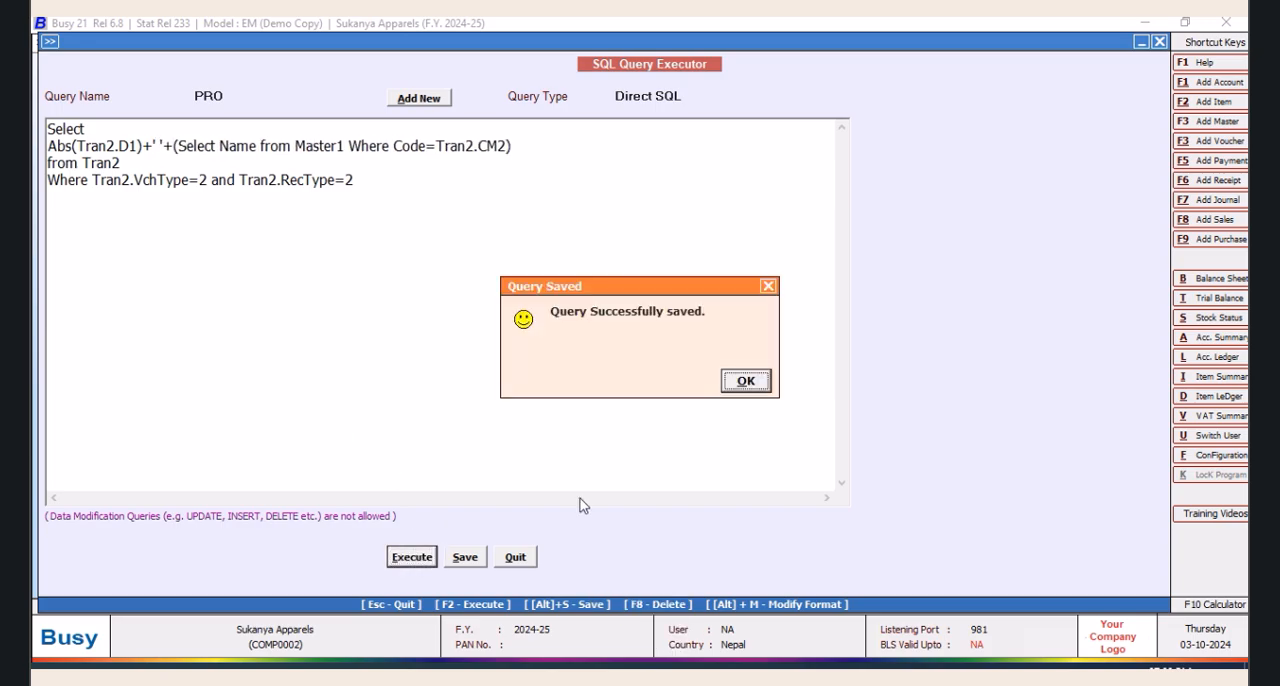
pyautogui.click(747, 383)
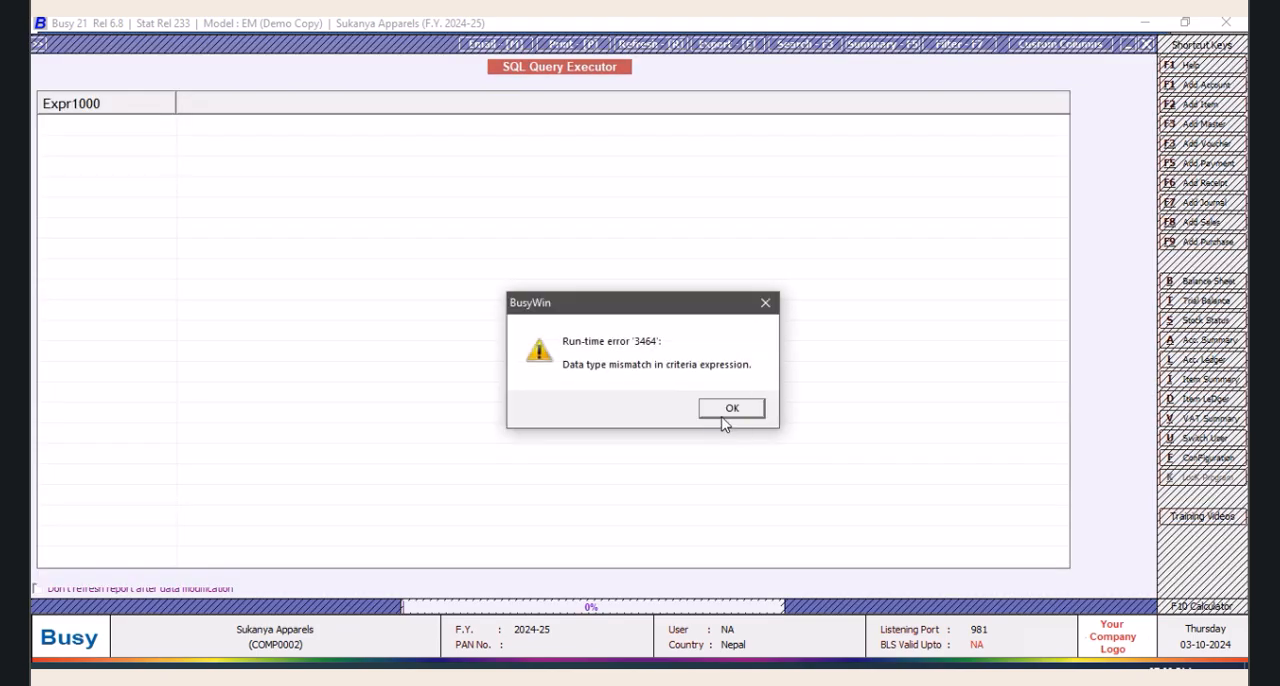
pyautogui.click(722, 411)
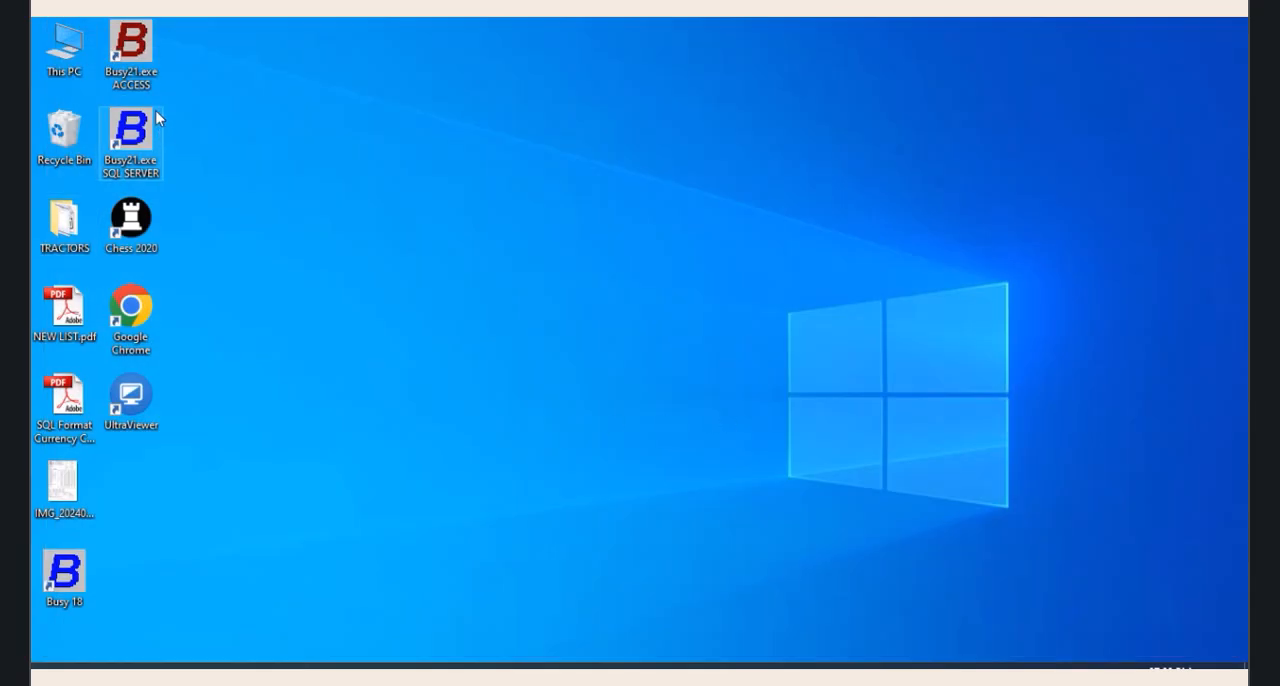
# Relaunch Busy21 ACCESS from the desktop, open the company Sukanya Apparels and bring up the SQL query executor
pyautogui.doubleClick(141, 64)
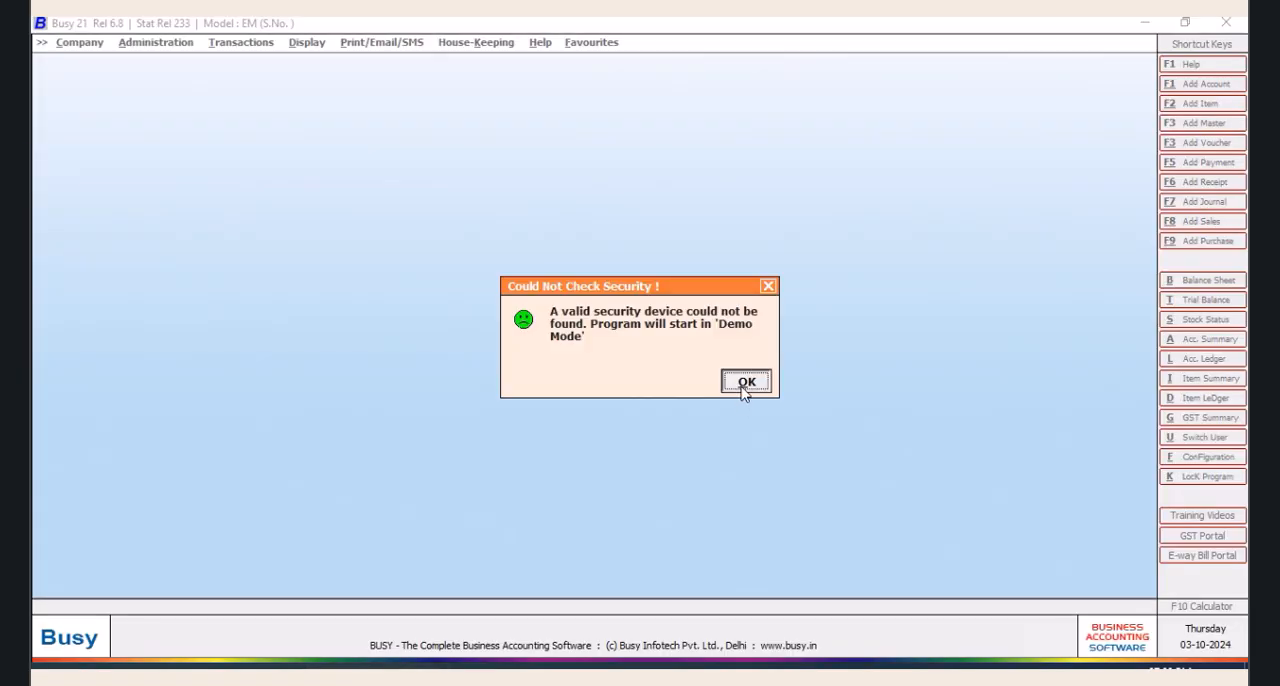
pyautogui.click(745, 383)
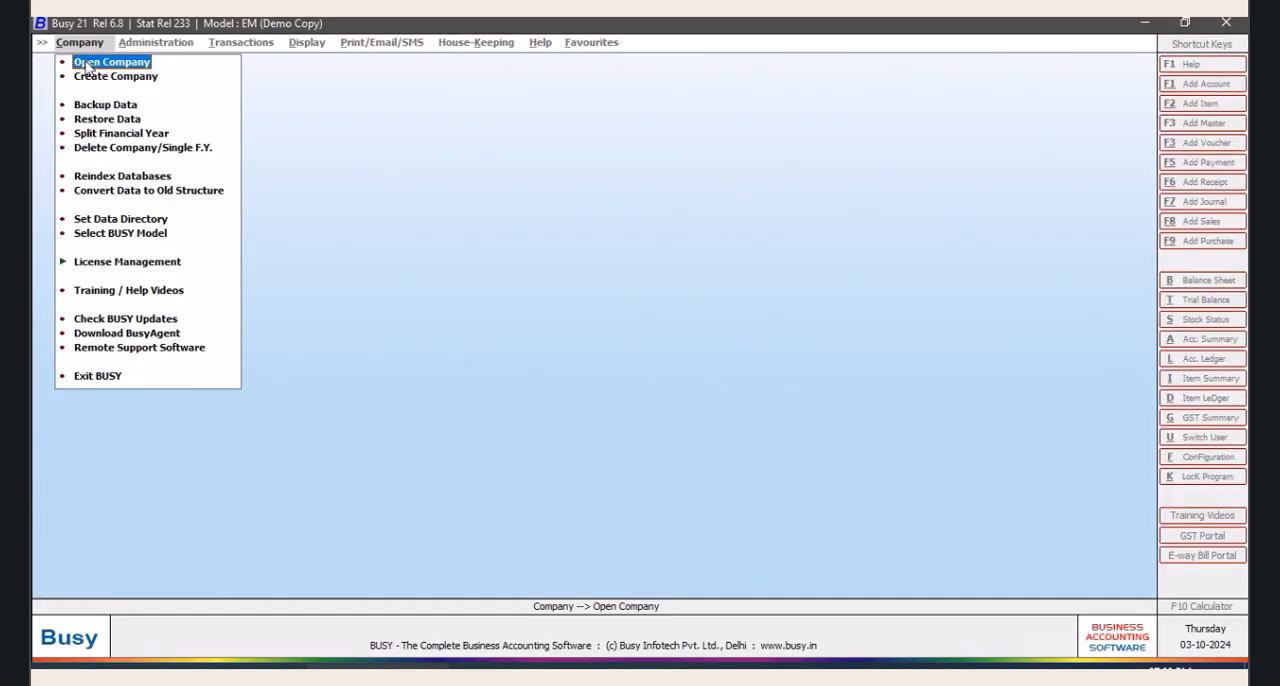
pyautogui.click(86, 58)
pyautogui.click(136, 188)
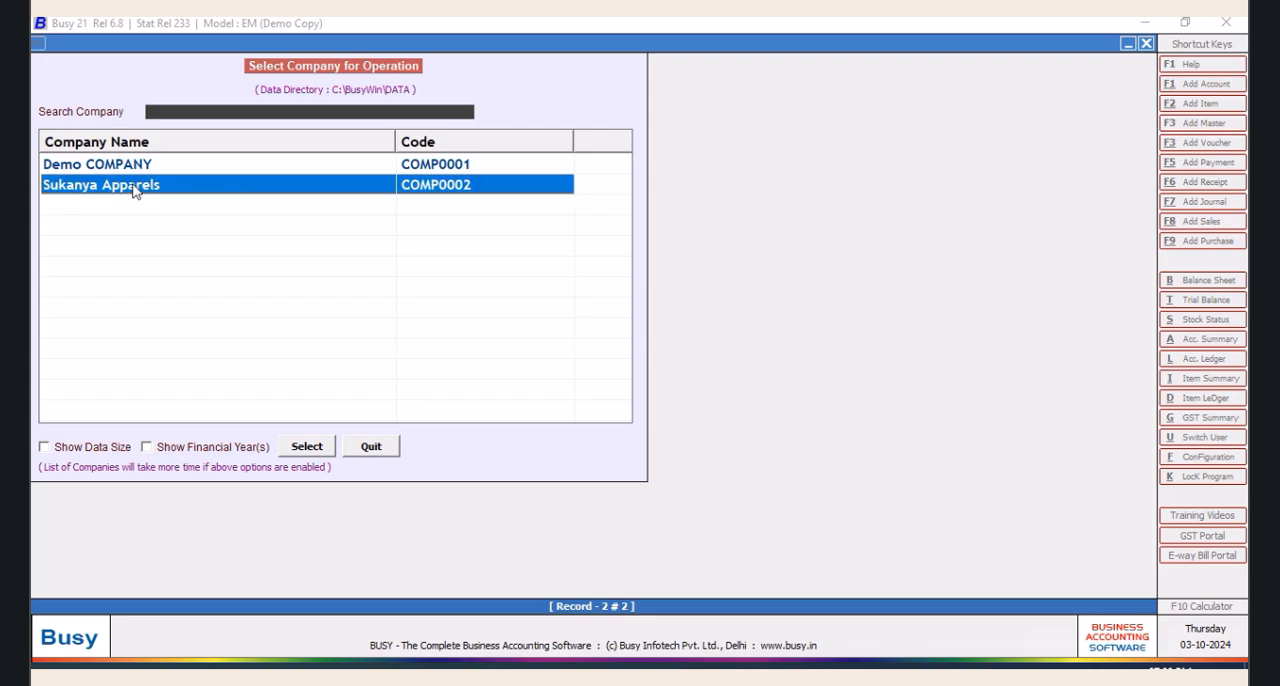
pyautogui.click(313, 446)
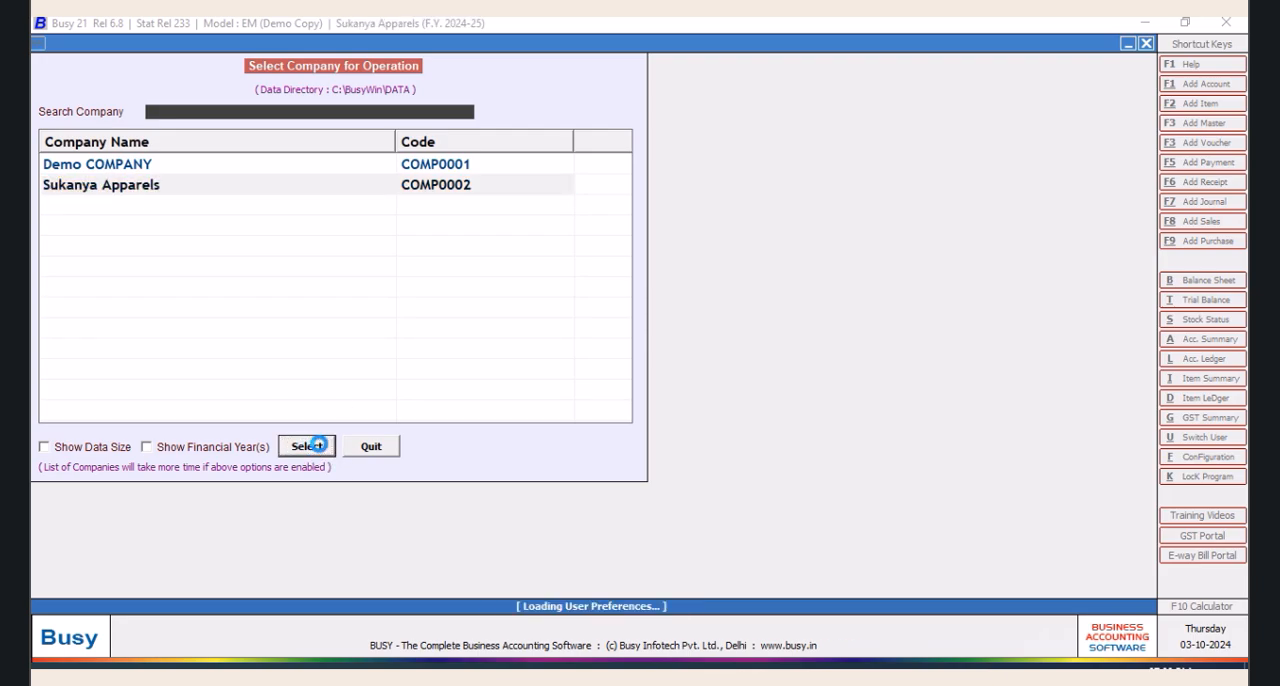
pyautogui.hotkey('ctrl', 'shift', 'F2')
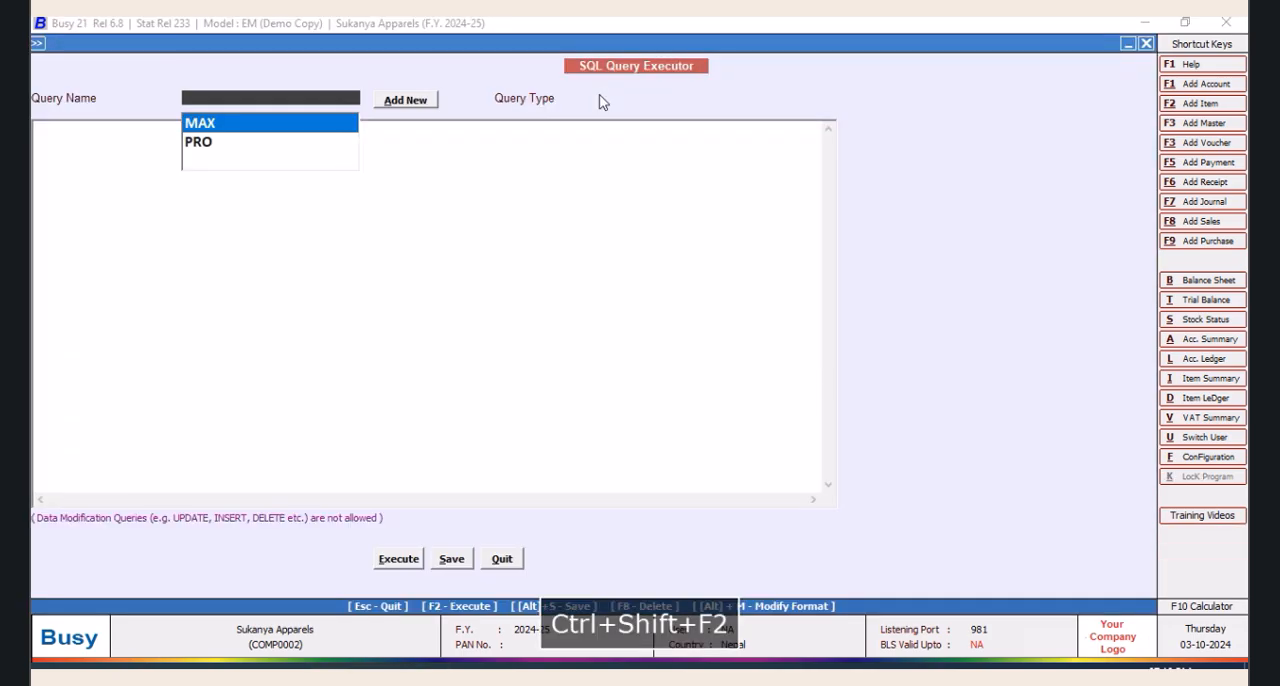
# Open the saved query PRO and try to run it with +' '+ joining Abs(Tran2.D1) and the subquery
pyautogui.click(222, 145)
pyautogui.click(369, 363)
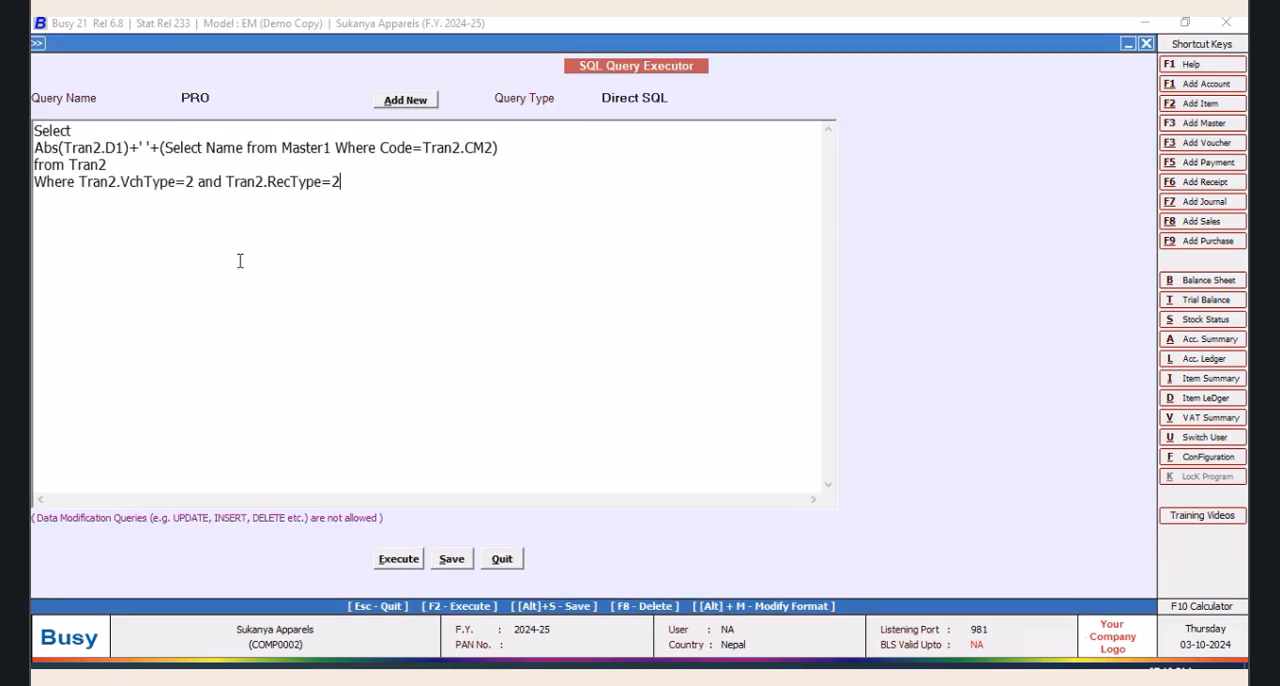
pyautogui.click(404, 563)
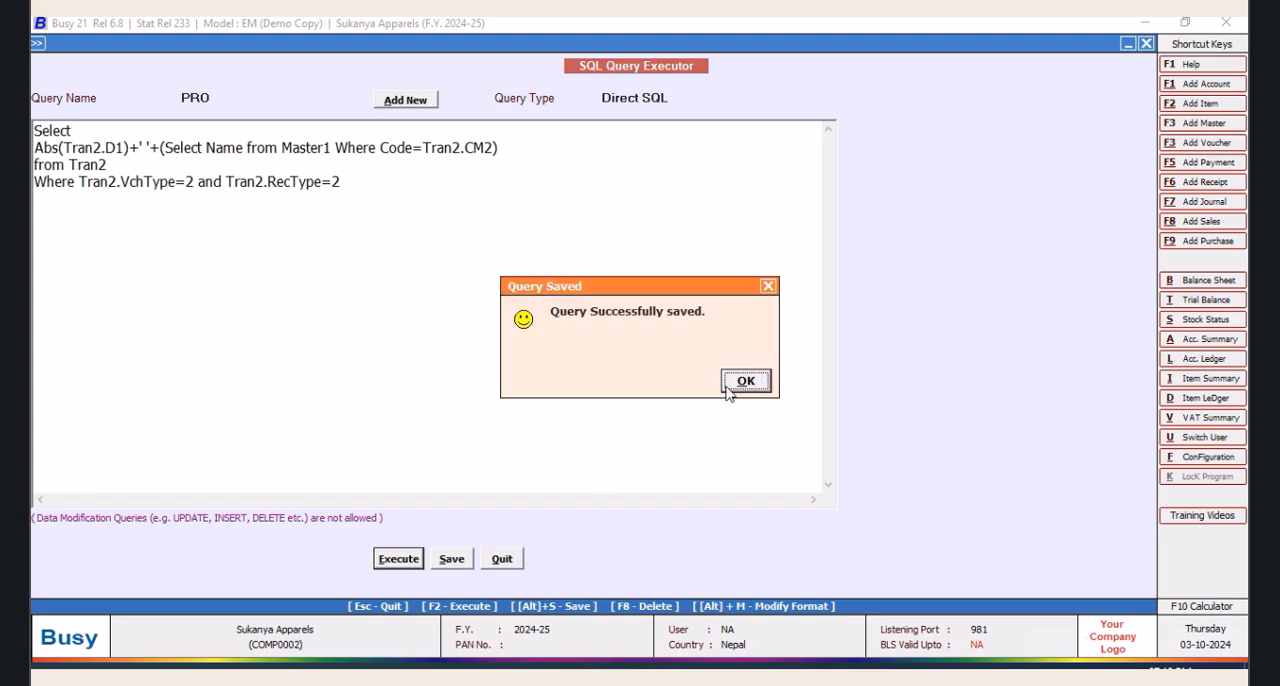
pyautogui.click(729, 391)
pyautogui.click(731, 407)
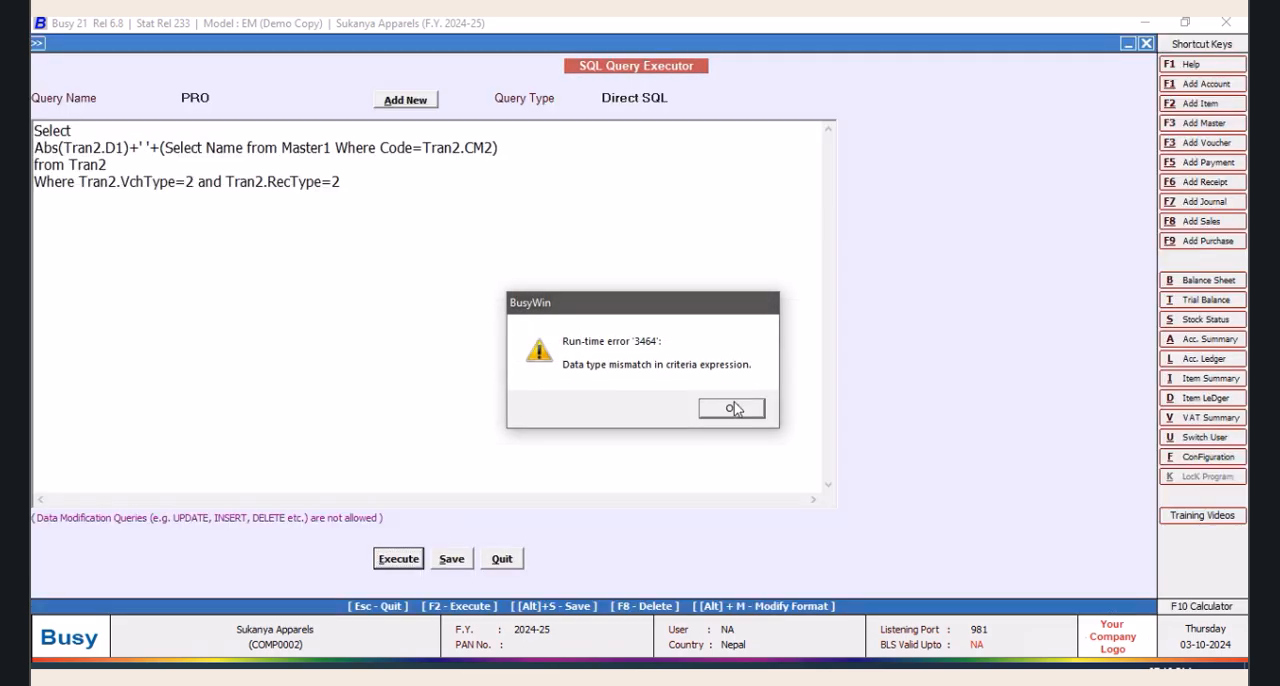
# Relaunch Busy, open the company Sukanya Apparels and load the PRO query in the SQL query executor
pyautogui.doubleClick(130, 48)
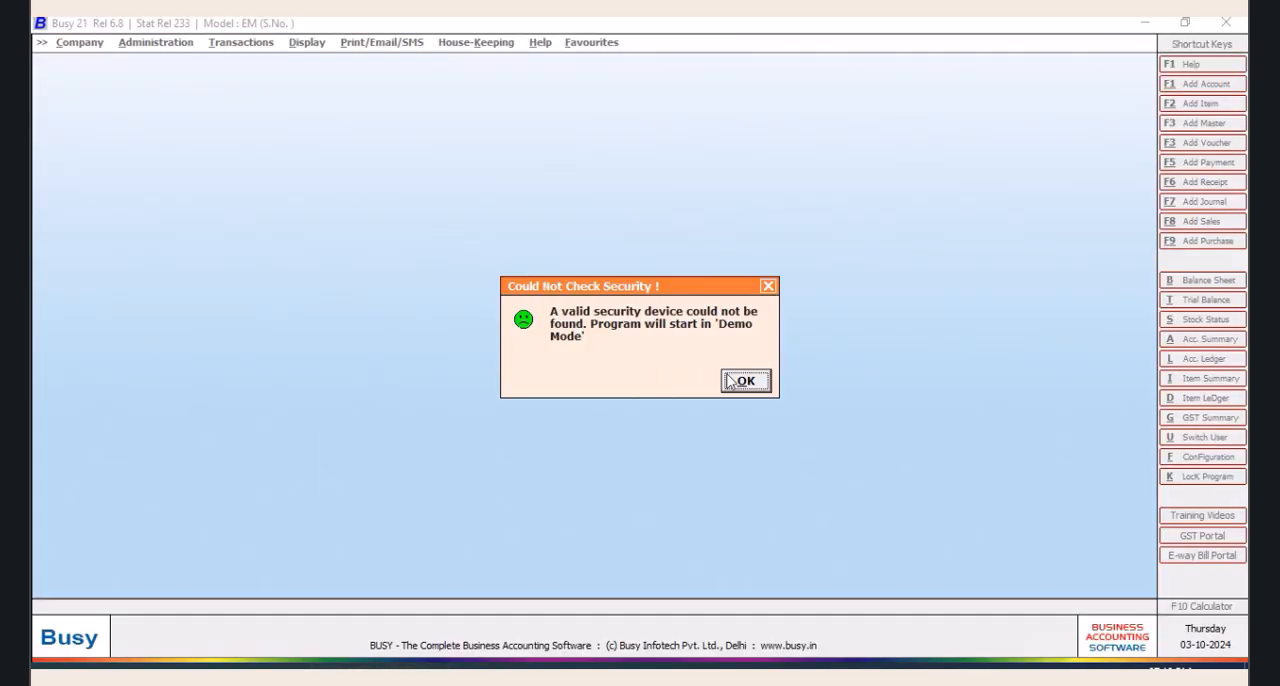
pyautogui.click(745, 382)
pyautogui.press('Return')
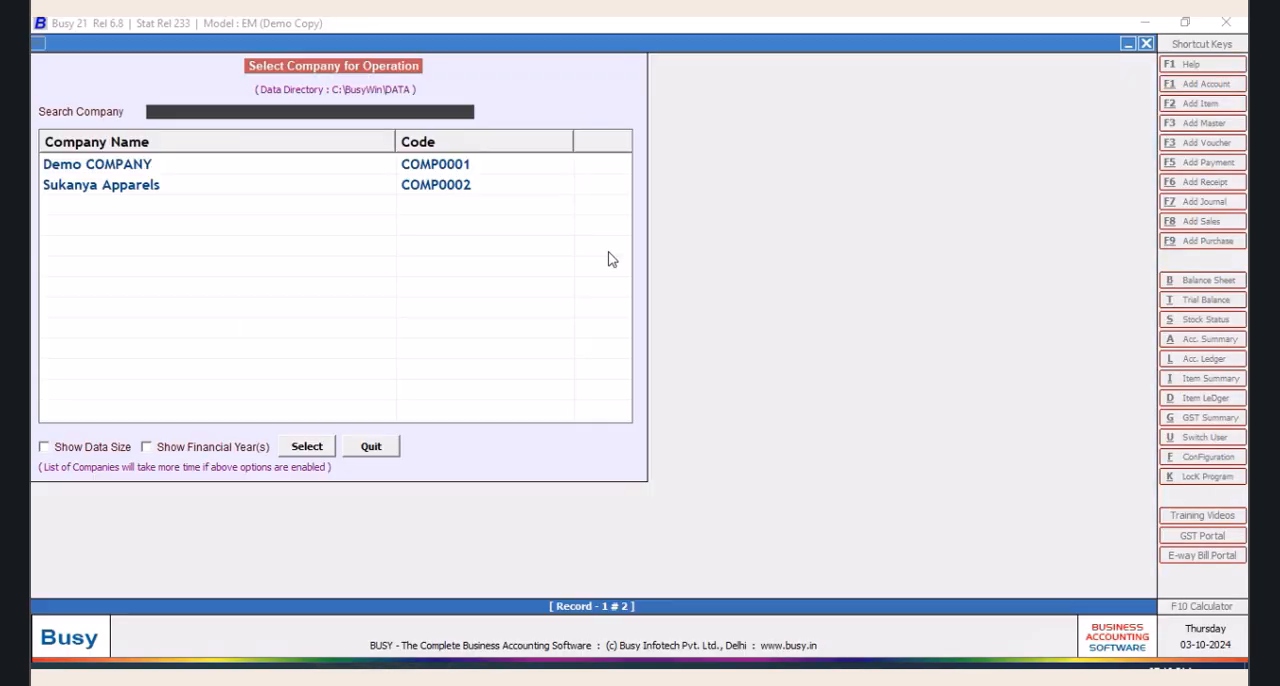
pyautogui.click(452, 189)
pyautogui.click(313, 443)
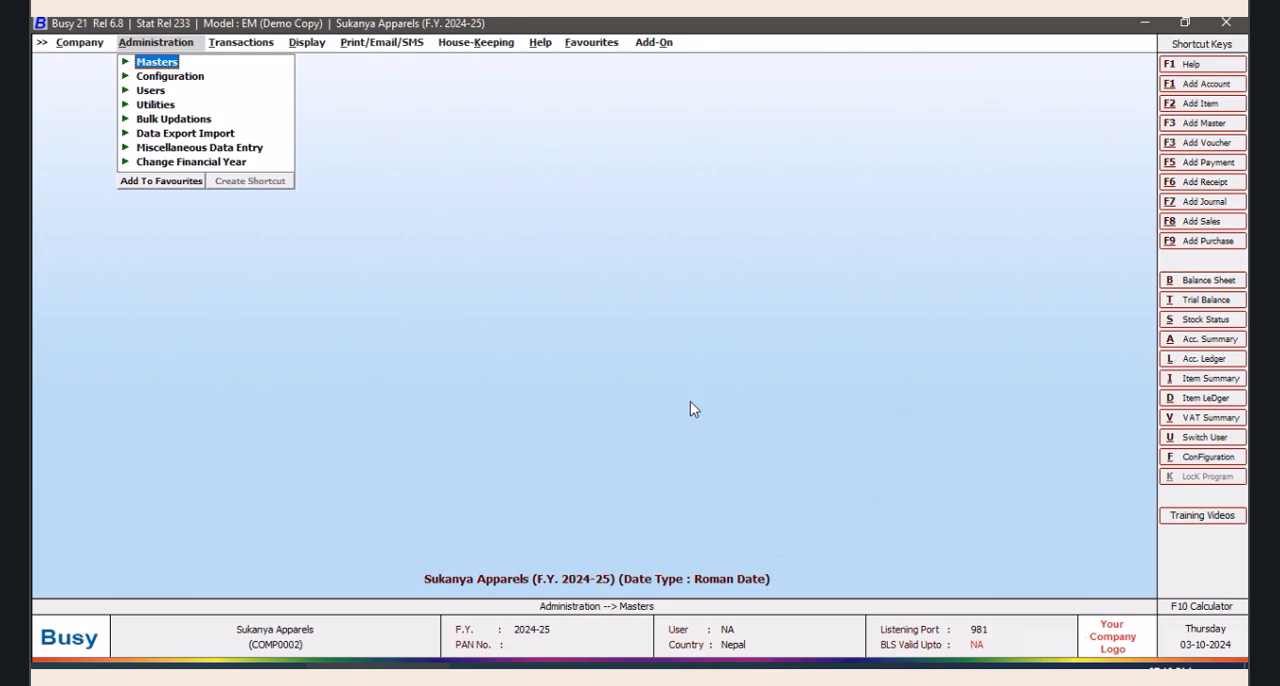
pyautogui.hotkey('ctrl', 'shift', 'F2')
pyautogui.click(200, 140)
pyautogui.click(280, 374)
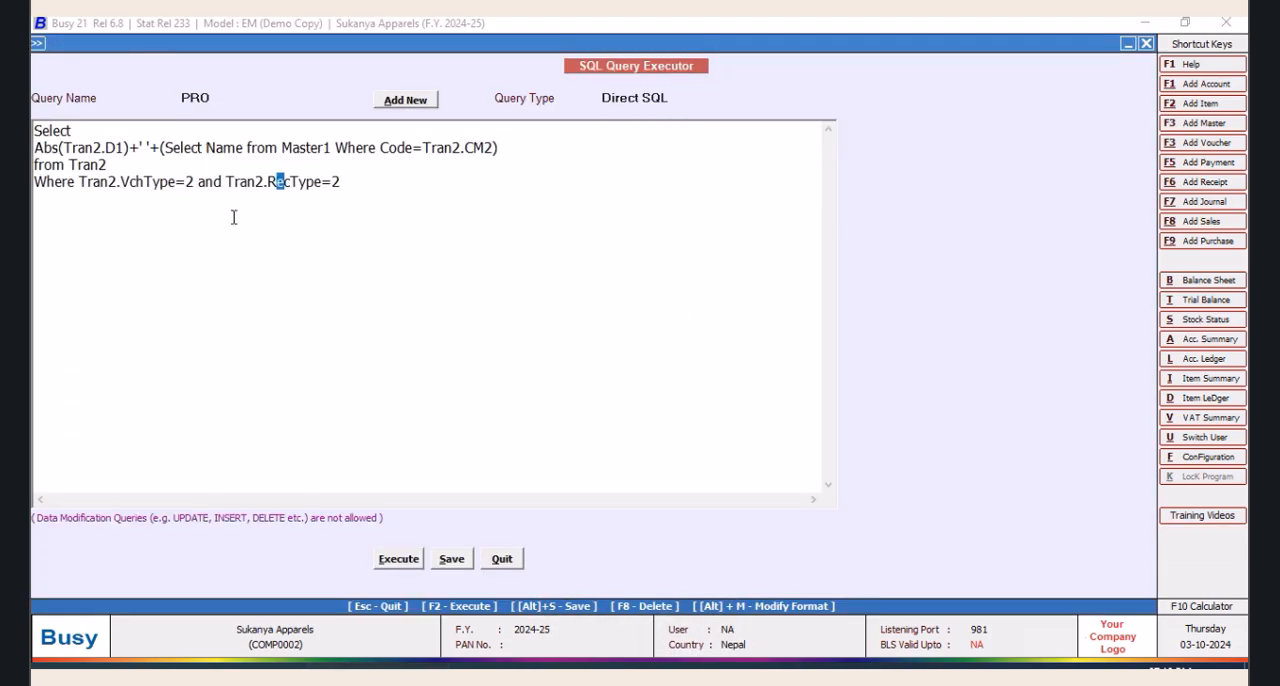
# Replace +' '+ between Abs(Tran2.D1) and the subquery with "&", save PRO and check its results
pyautogui.click(374, 256)
pyautogui.press('BackSpace')
pyautogui.press('BackSpace')
pyautogui.press('BackSpace')
pyautogui.press('BackSpace')
pyautogui.press('BackSpace')
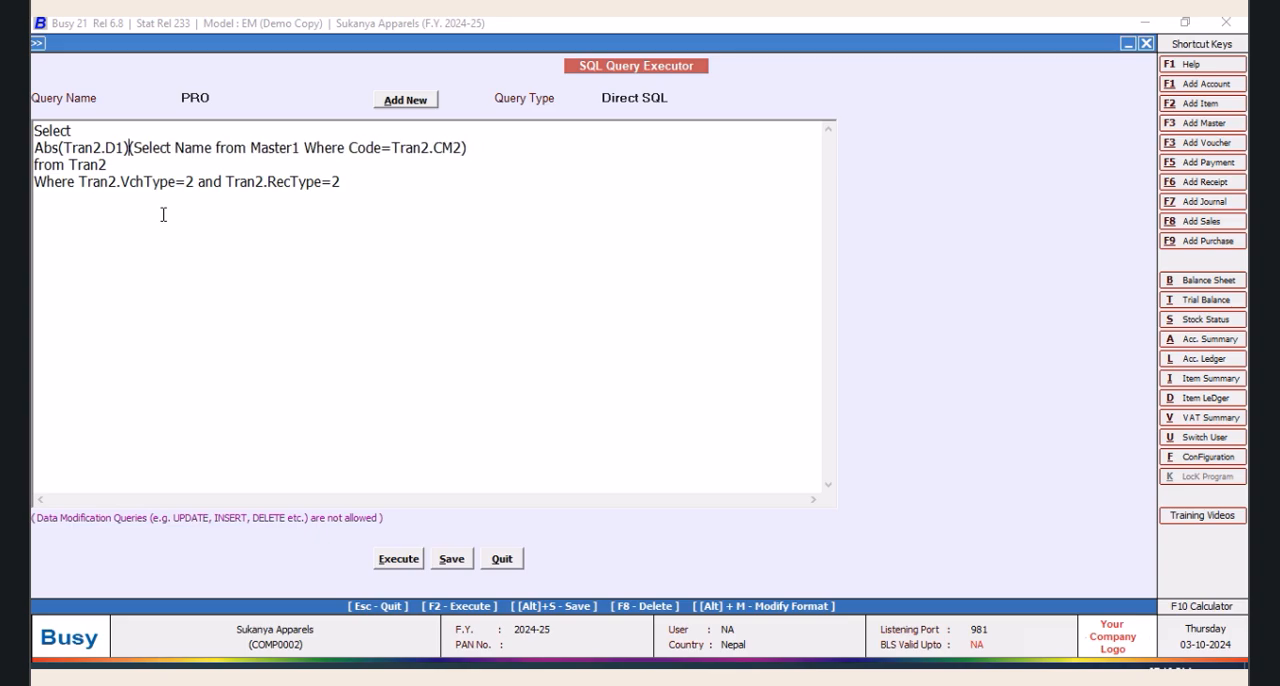
pyautogui.write('&')
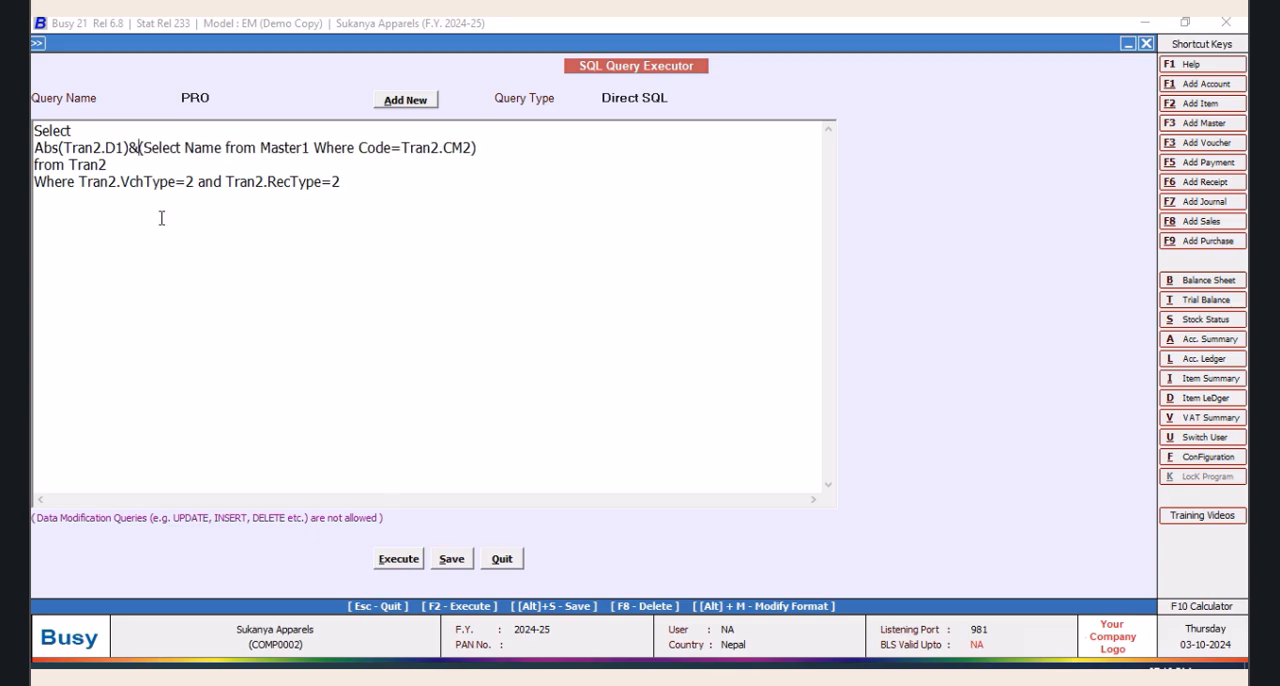
pyautogui.click(451, 559)
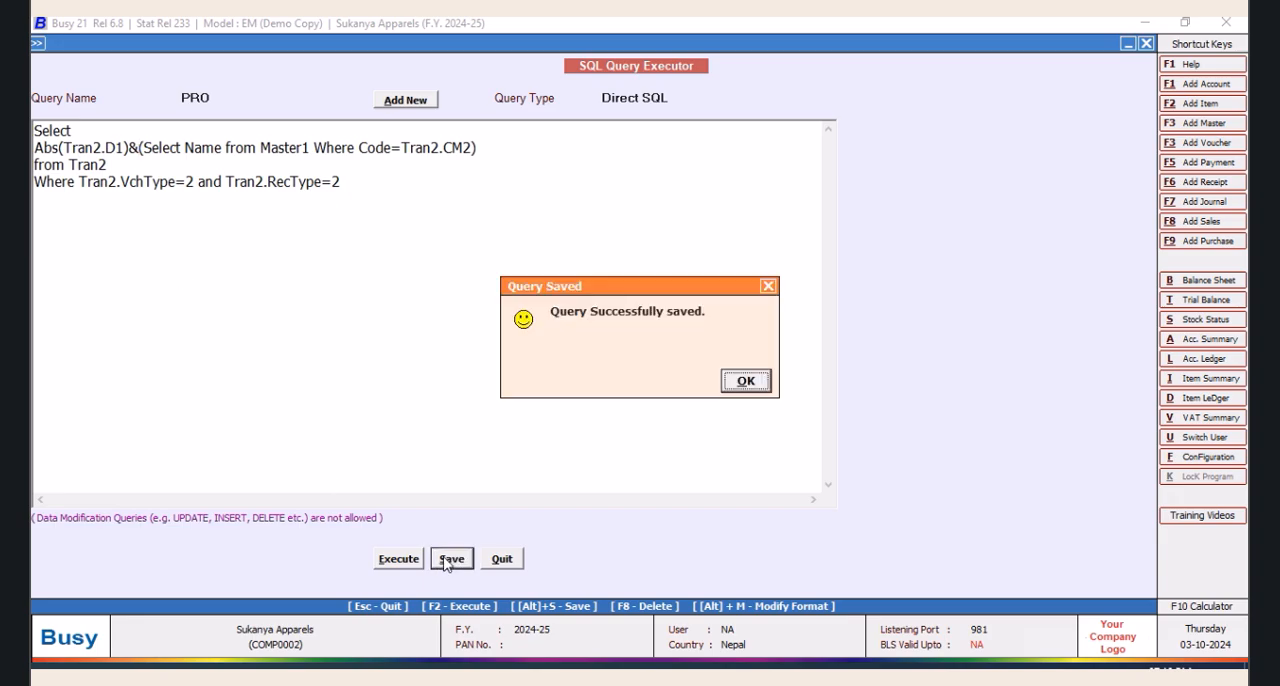
pyautogui.click(737, 388)
pyautogui.click(410, 561)
pyautogui.click(745, 381)
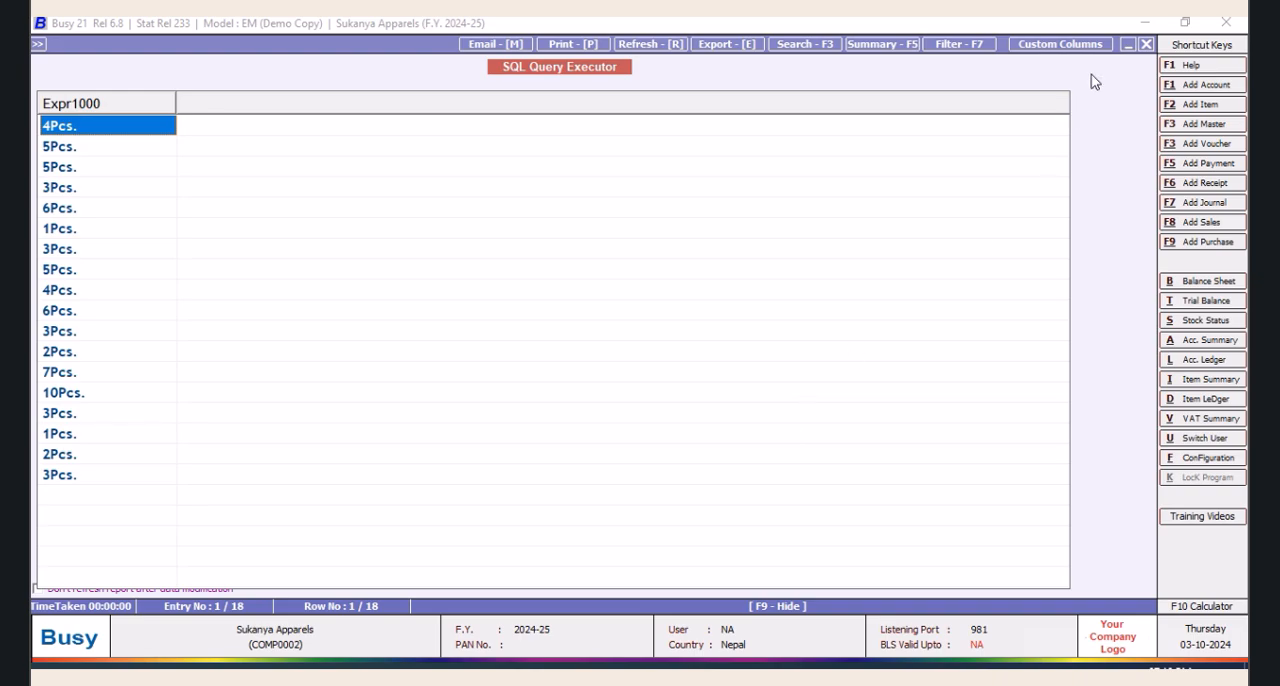
pyautogui.click(1147, 45)
# Try to run the query with ",&" added between the "&" and the subquery, and remove the addition again
pyautogui.click(140, 148)
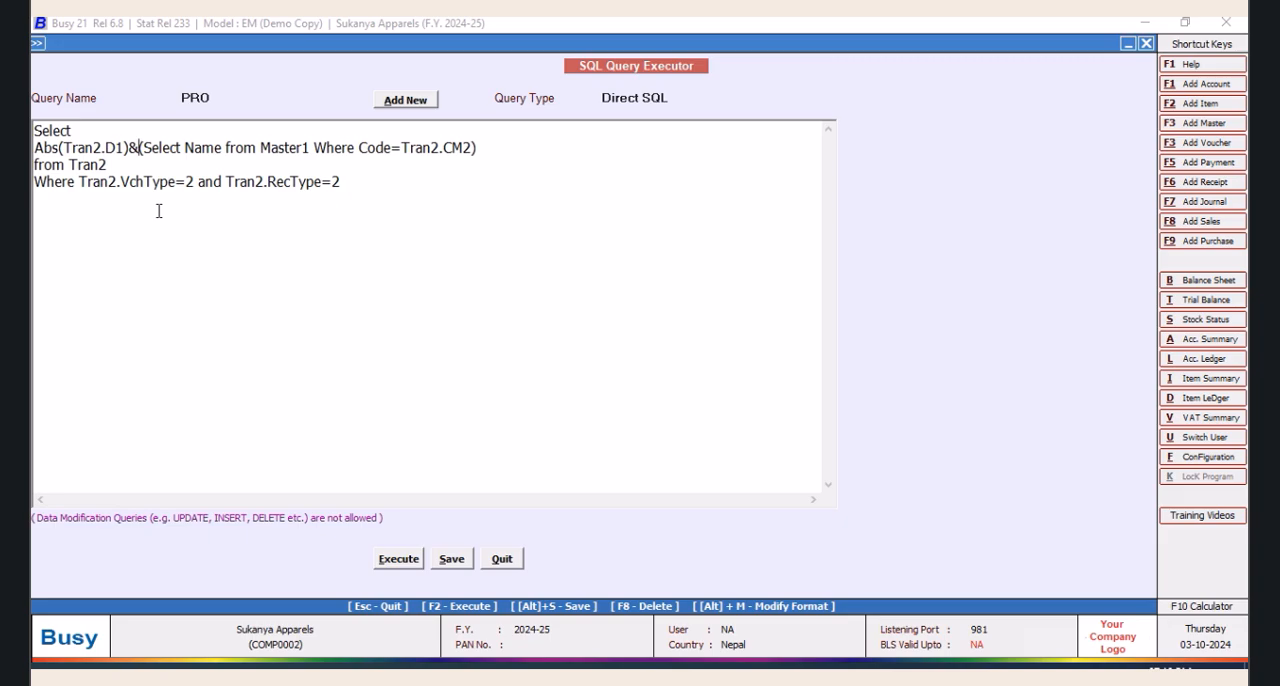
pyautogui.write(',')
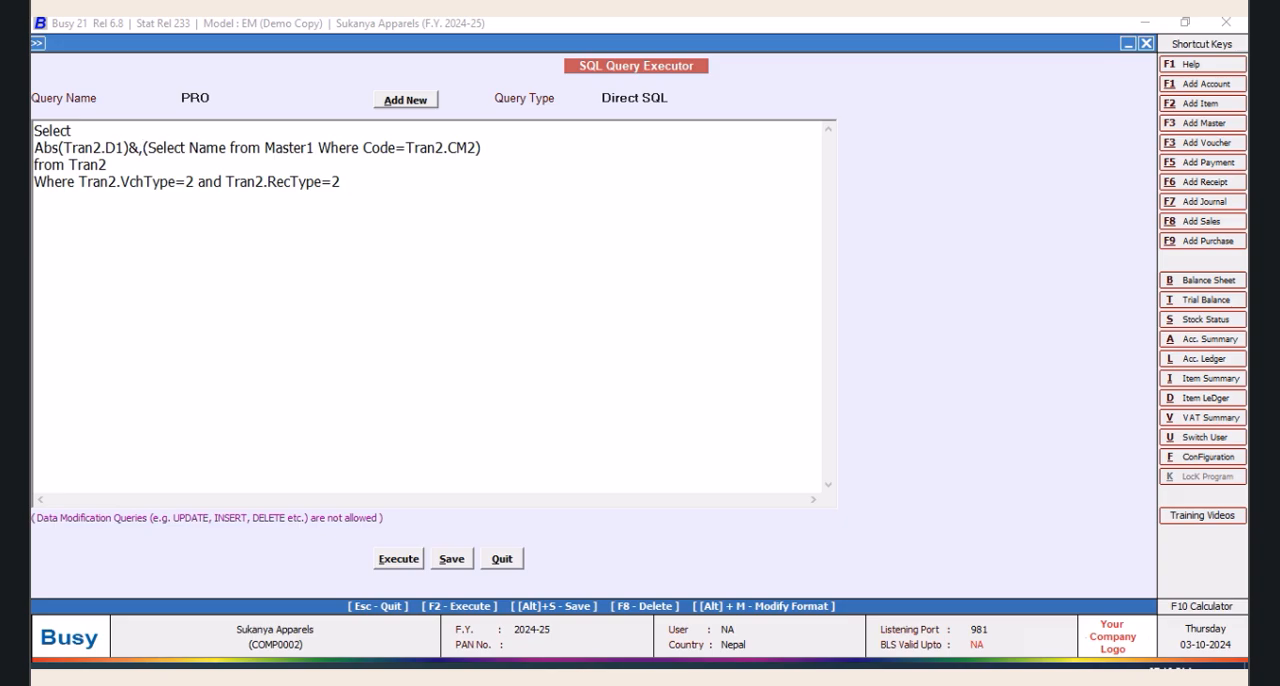
pyautogui.write('&')
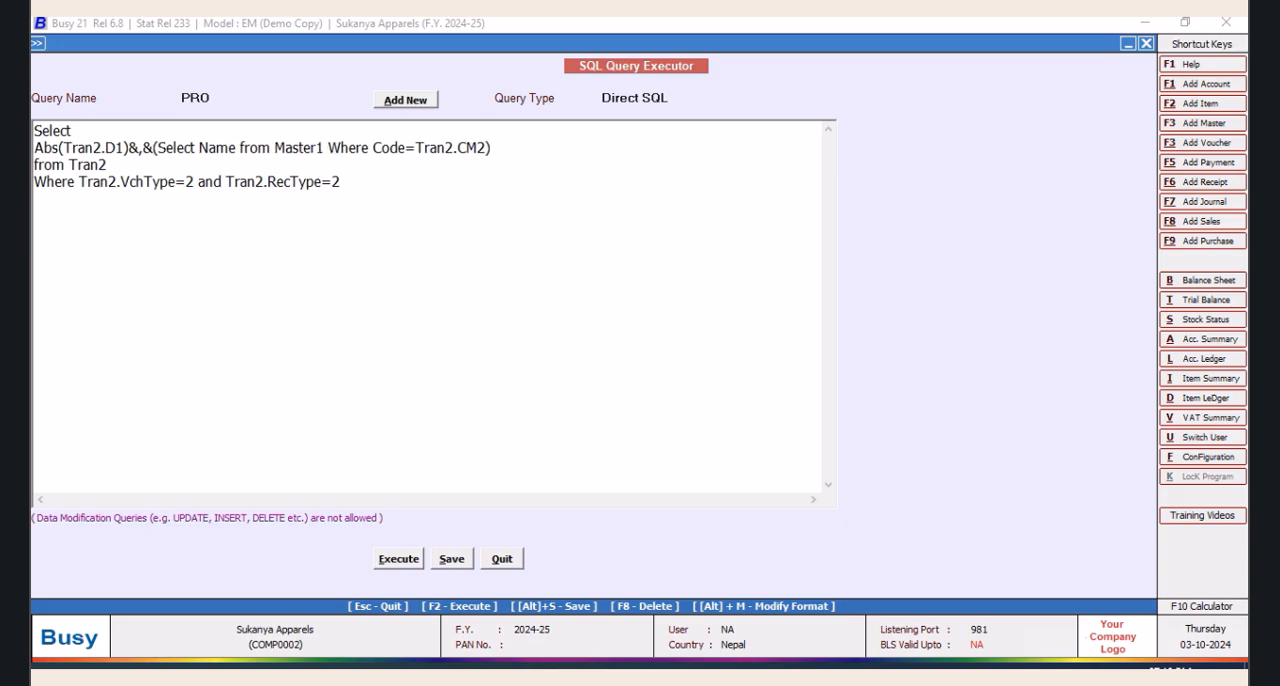
pyautogui.click(405, 560)
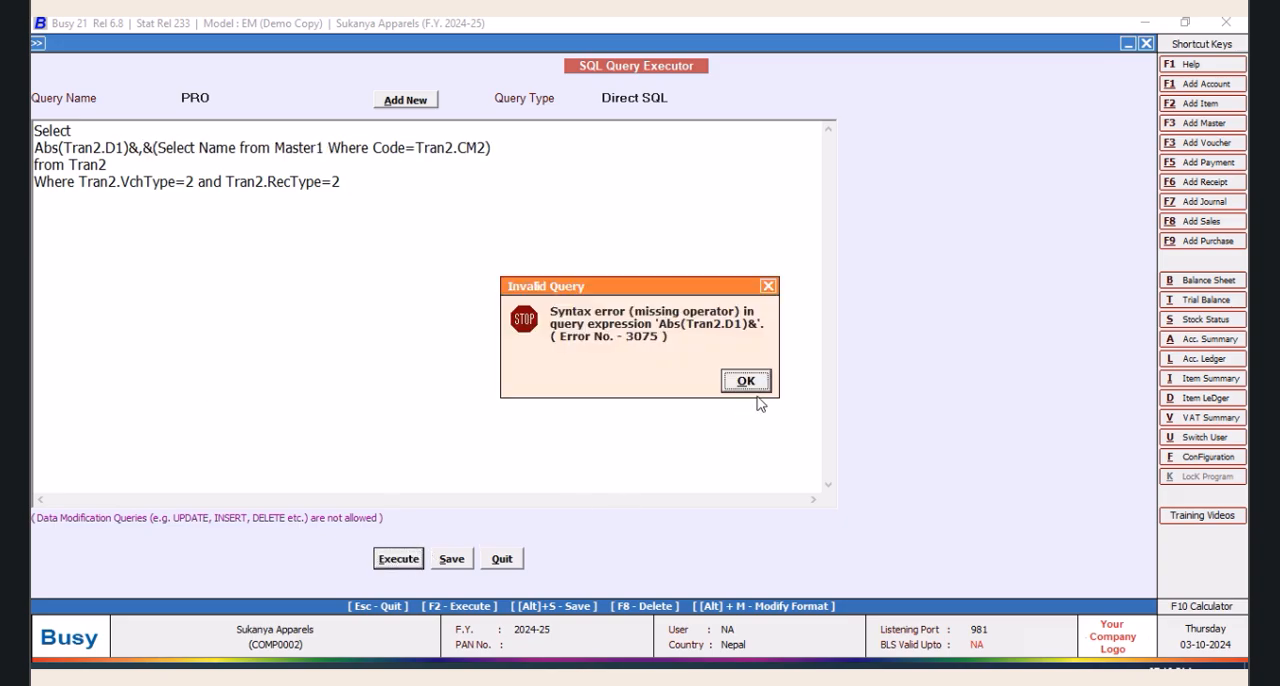
pyautogui.click(768, 286)
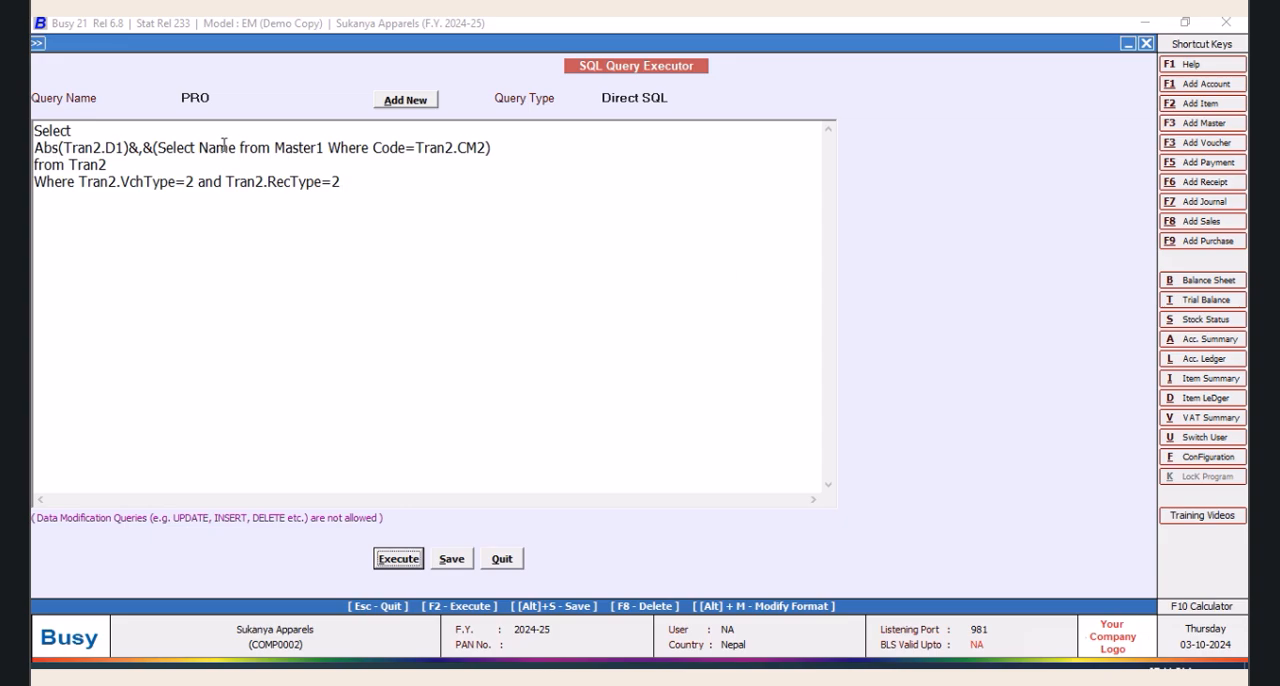
pyautogui.click(154, 147)
pyautogui.press('BackSpace')
pyautogui.press('BackSpace')
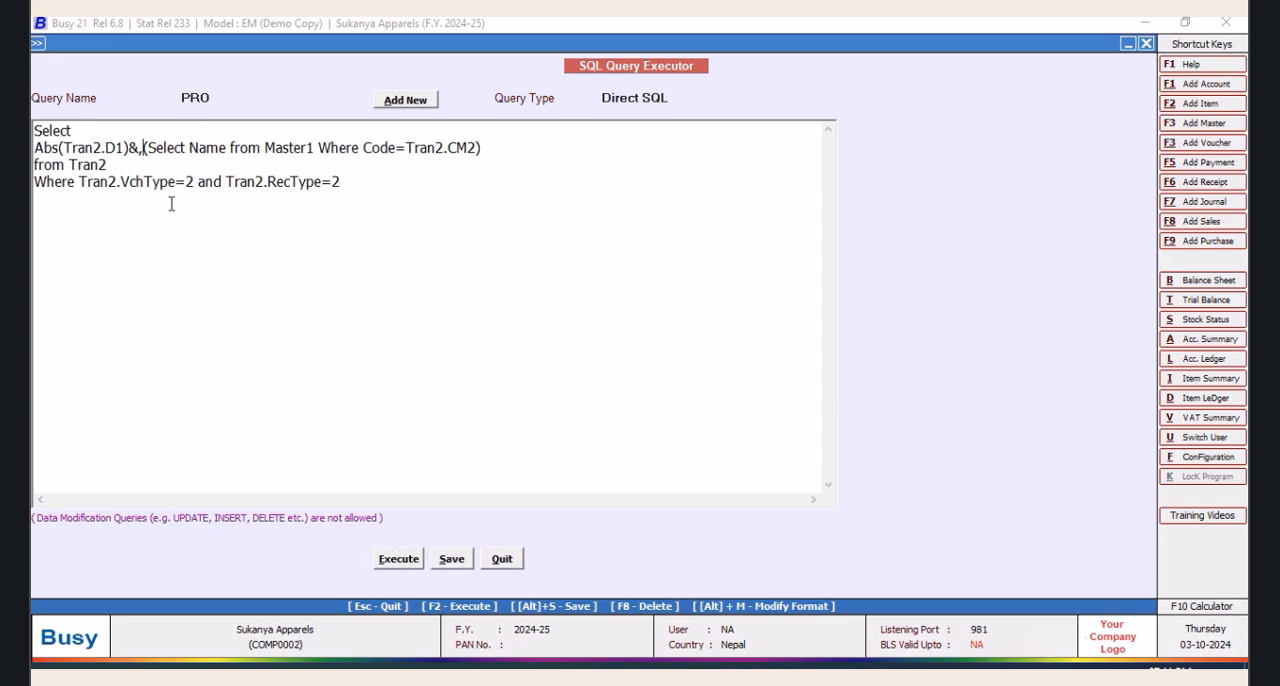
# Insert +' '+ with two spaces between the "&" and the subquery, save the query and check its results
pyautogui.write('+')
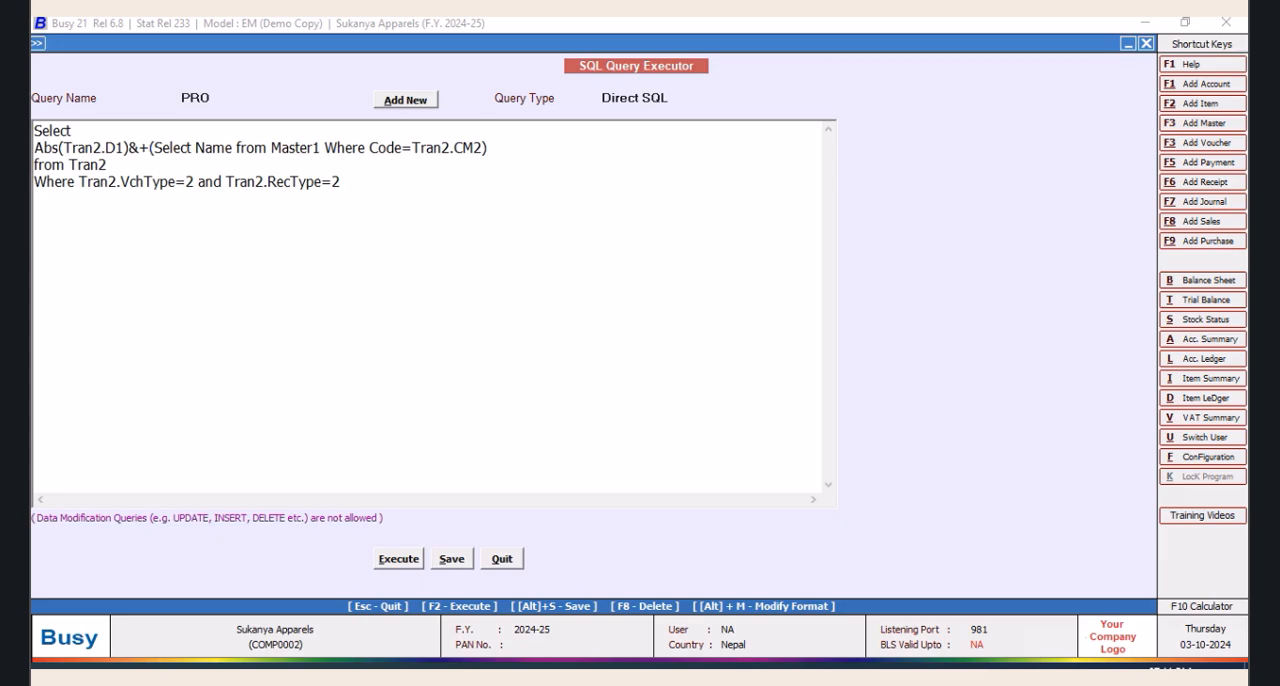
pyautogui.write("'")
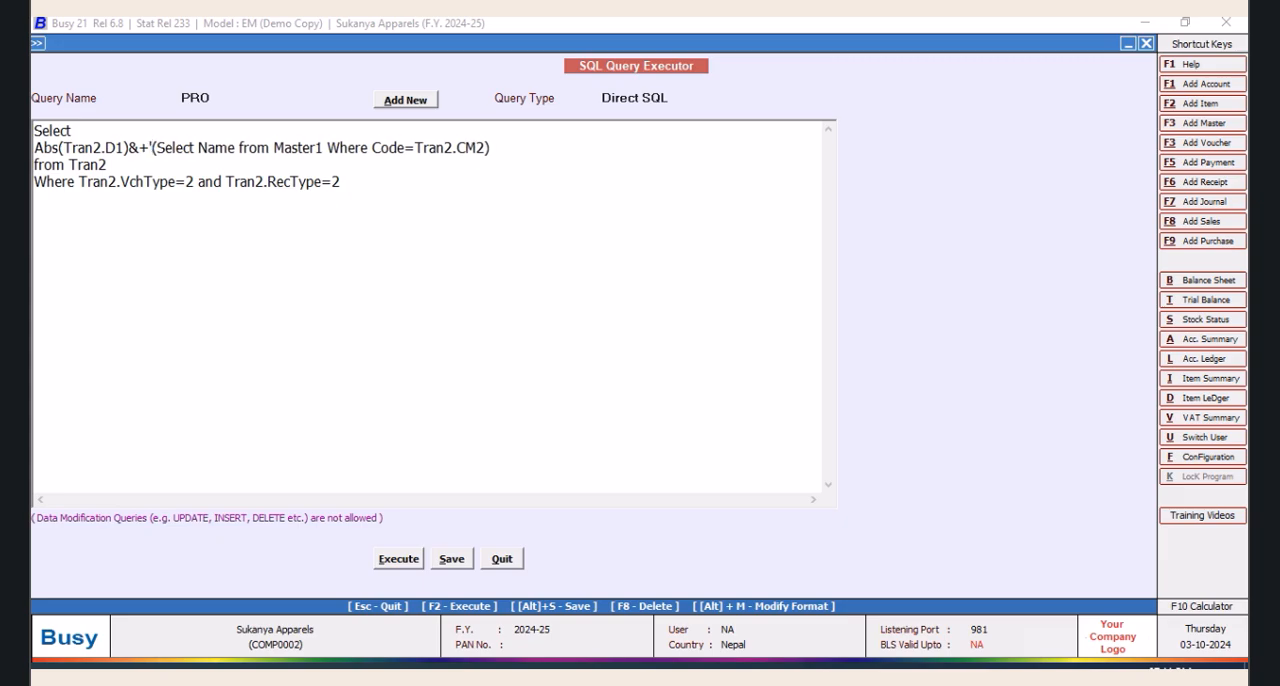
pyautogui.write(" '")
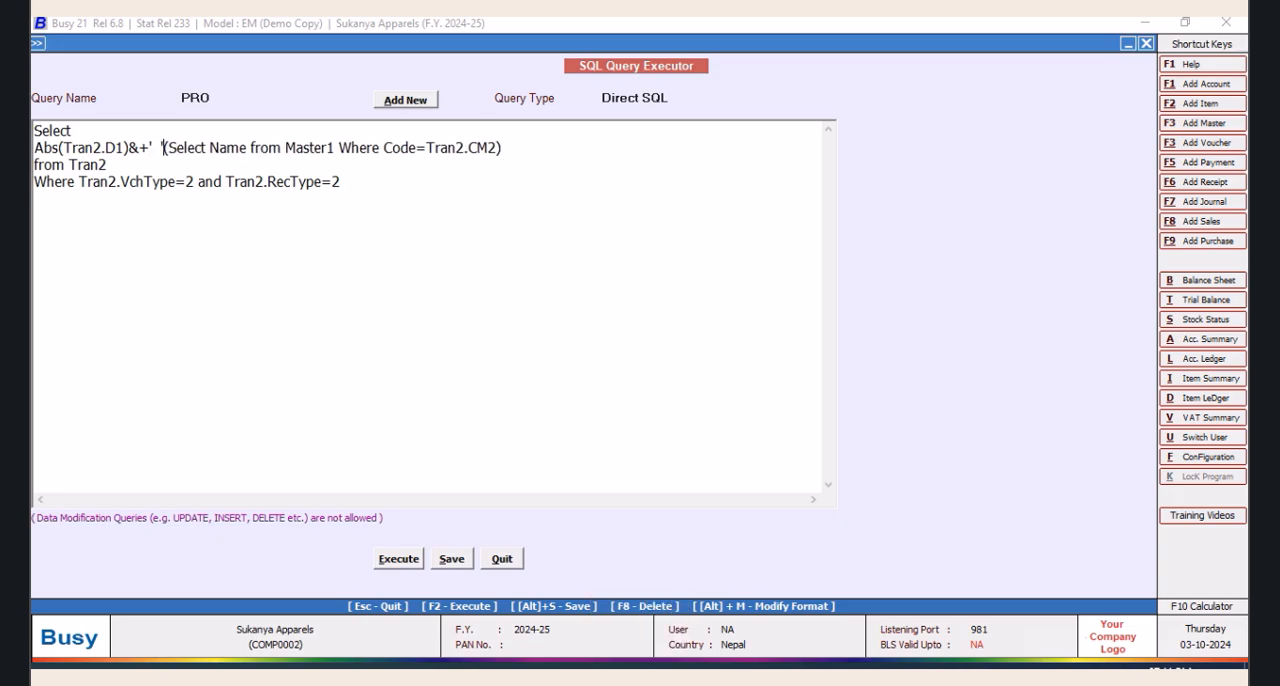
pyautogui.write('+')
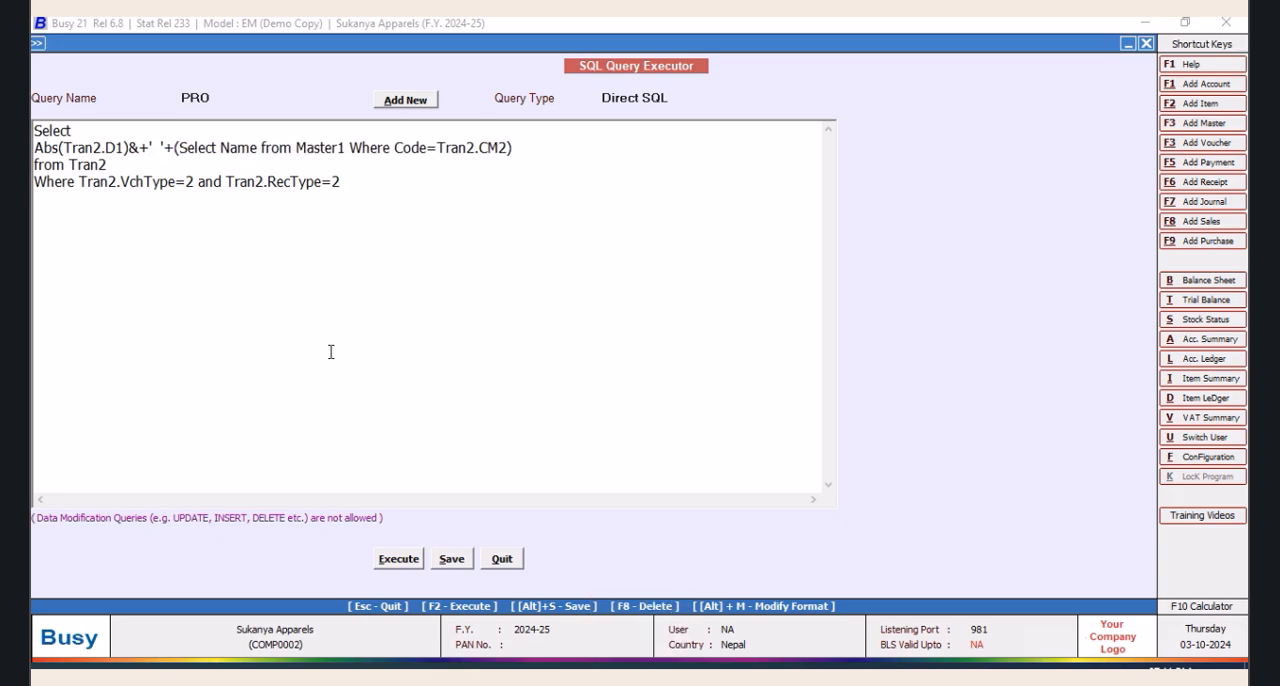
pyautogui.click(450, 560)
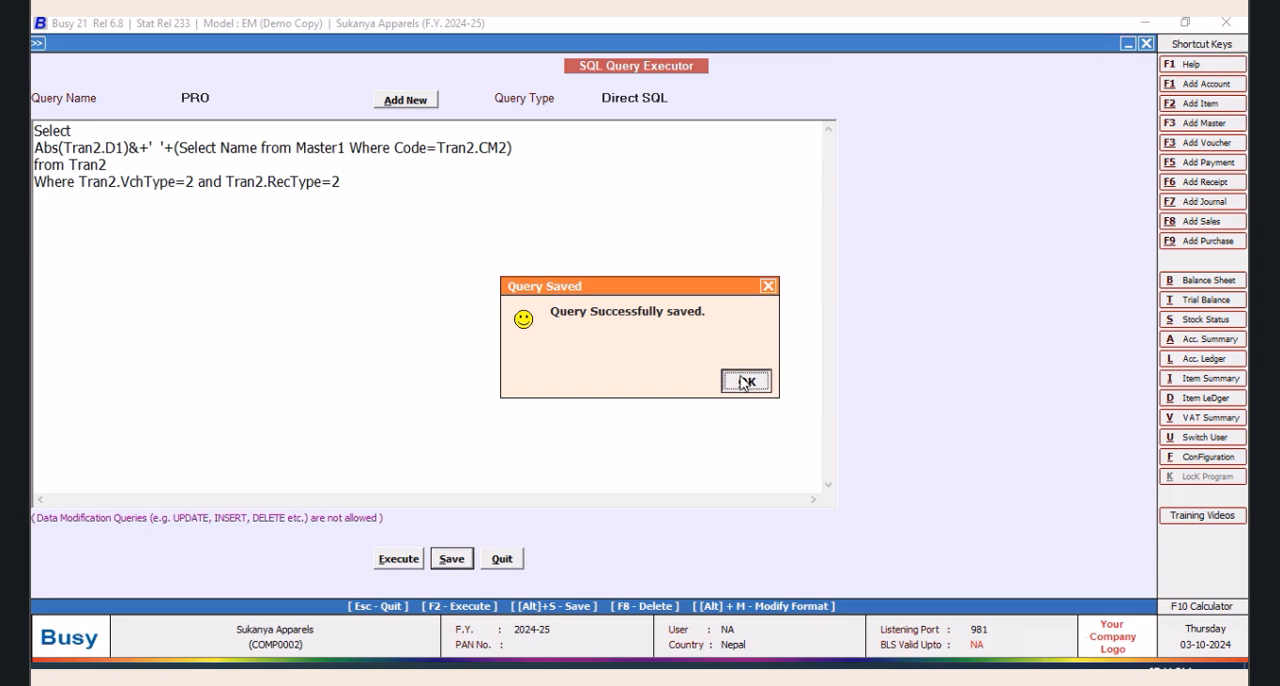
pyautogui.click(744, 381)
pyautogui.click(745, 383)
pyautogui.press('F2')
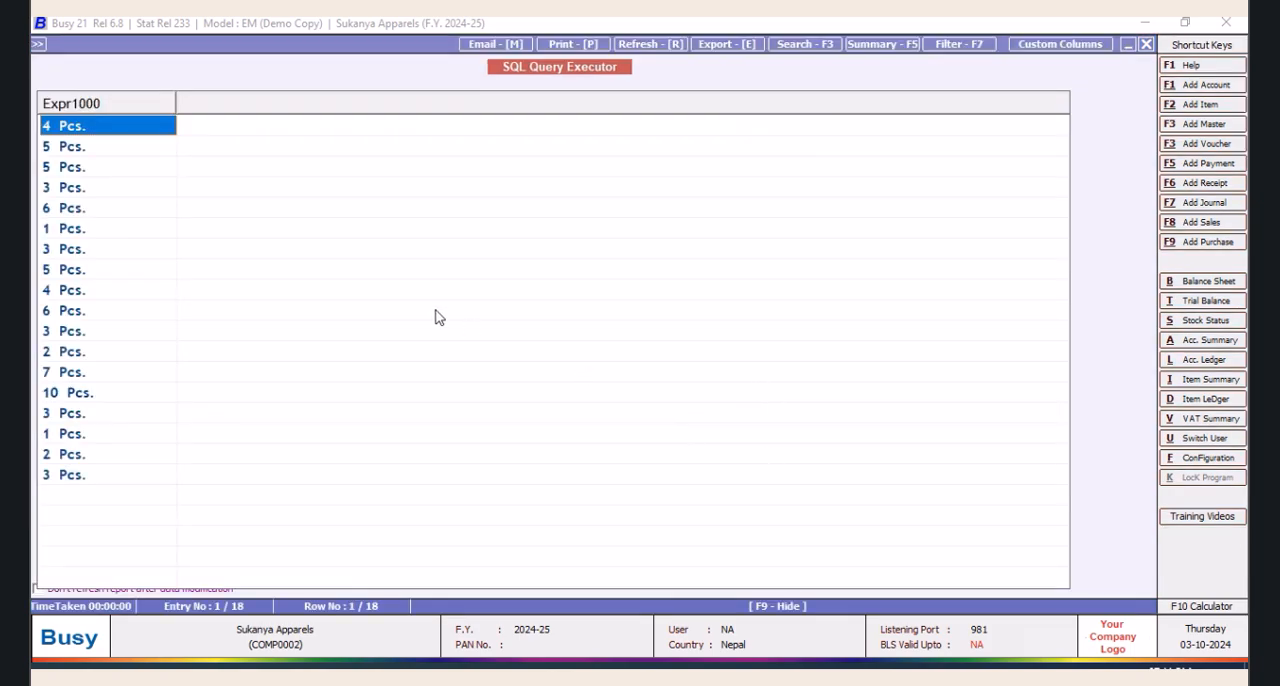
pyautogui.click(1147, 46)
# Reduce the quoted separator between quantity and unit name to a single space, save the query and check its results
pyautogui.click(156, 147)
pyautogui.press('BackSpace')
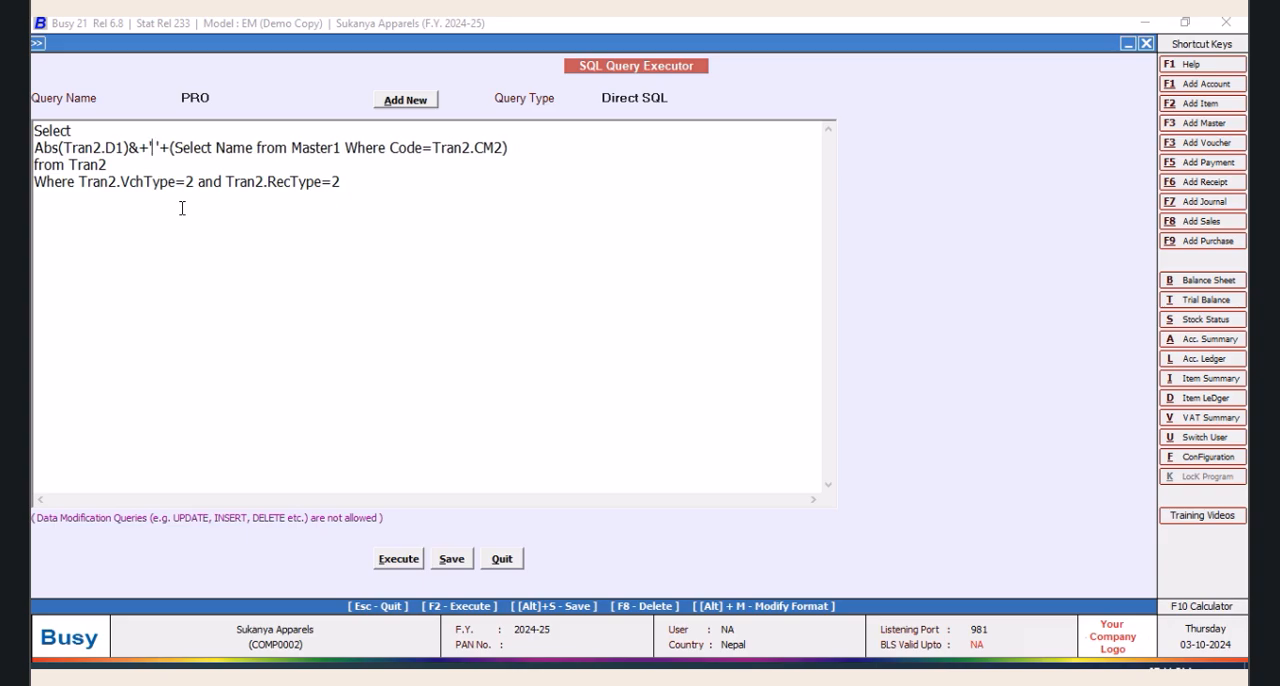
pyautogui.click(452, 560)
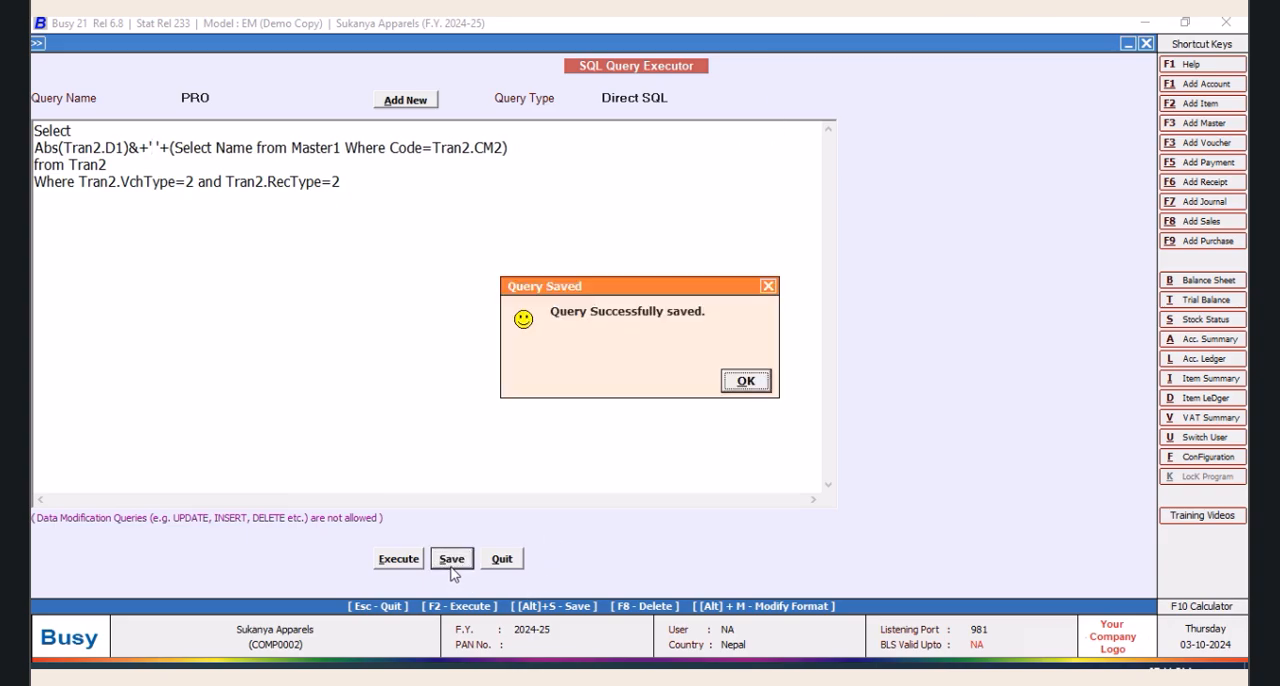
pyautogui.click(746, 381)
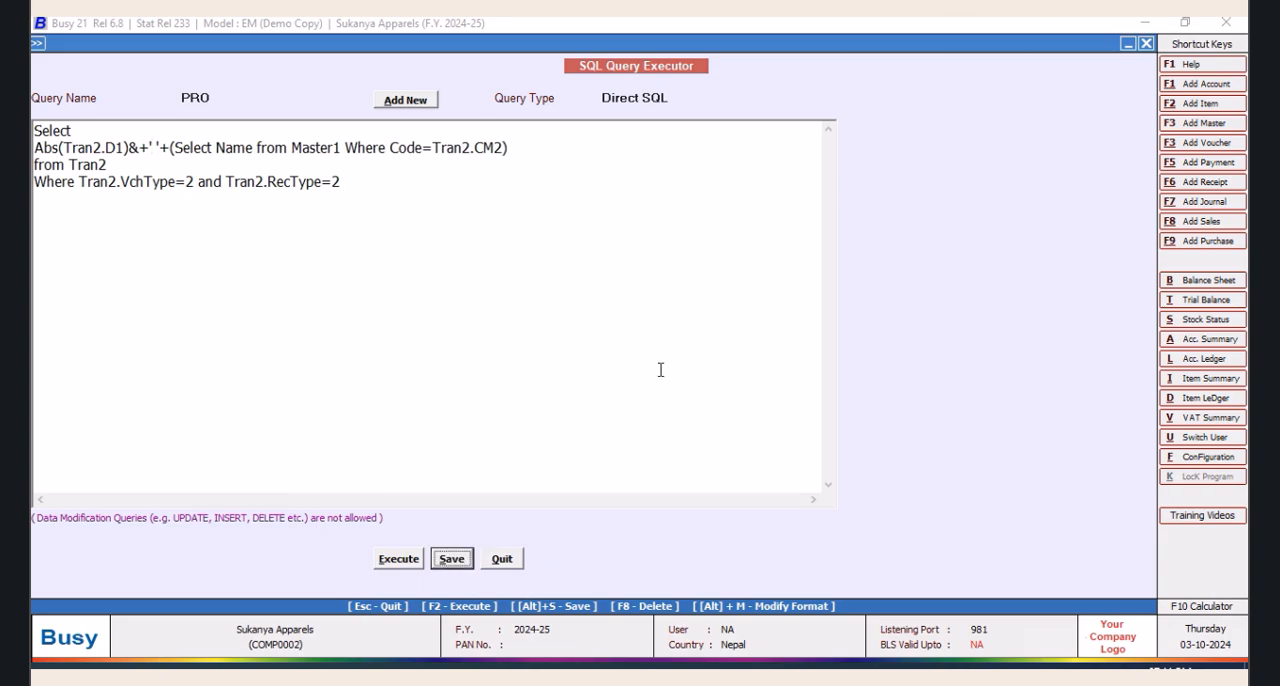
pyautogui.click(399, 559)
pyautogui.click(745, 386)
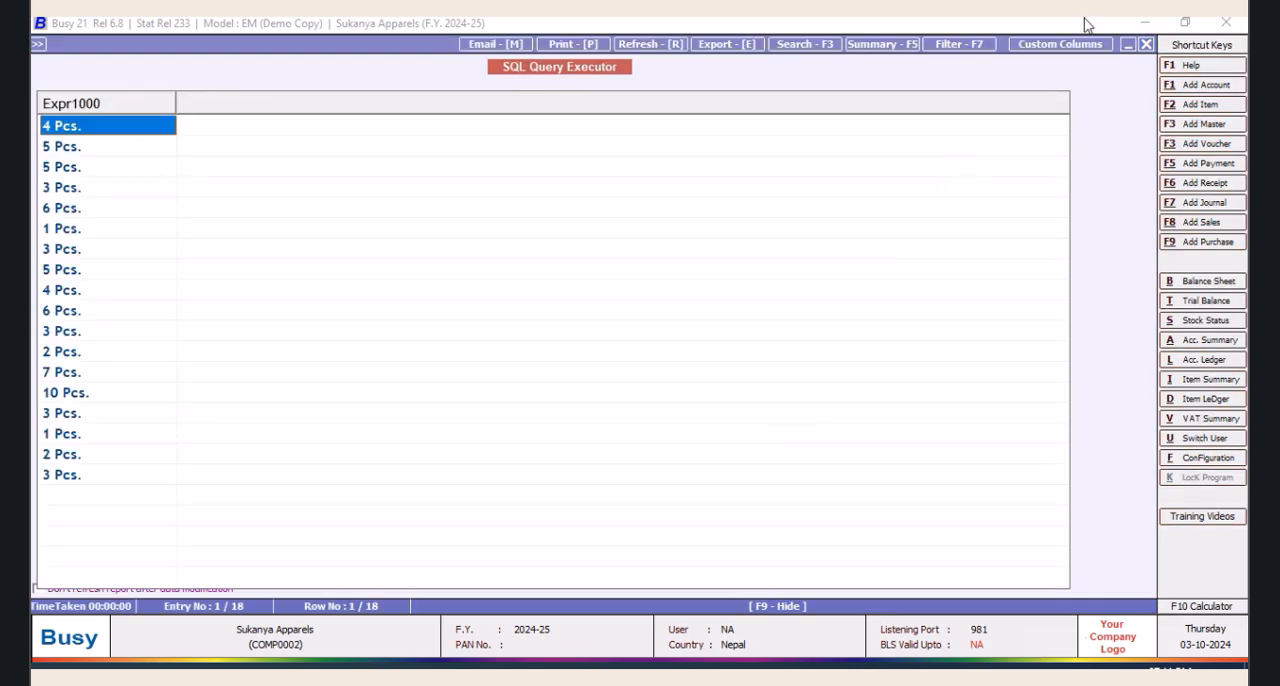
pyautogui.click(1147, 45)
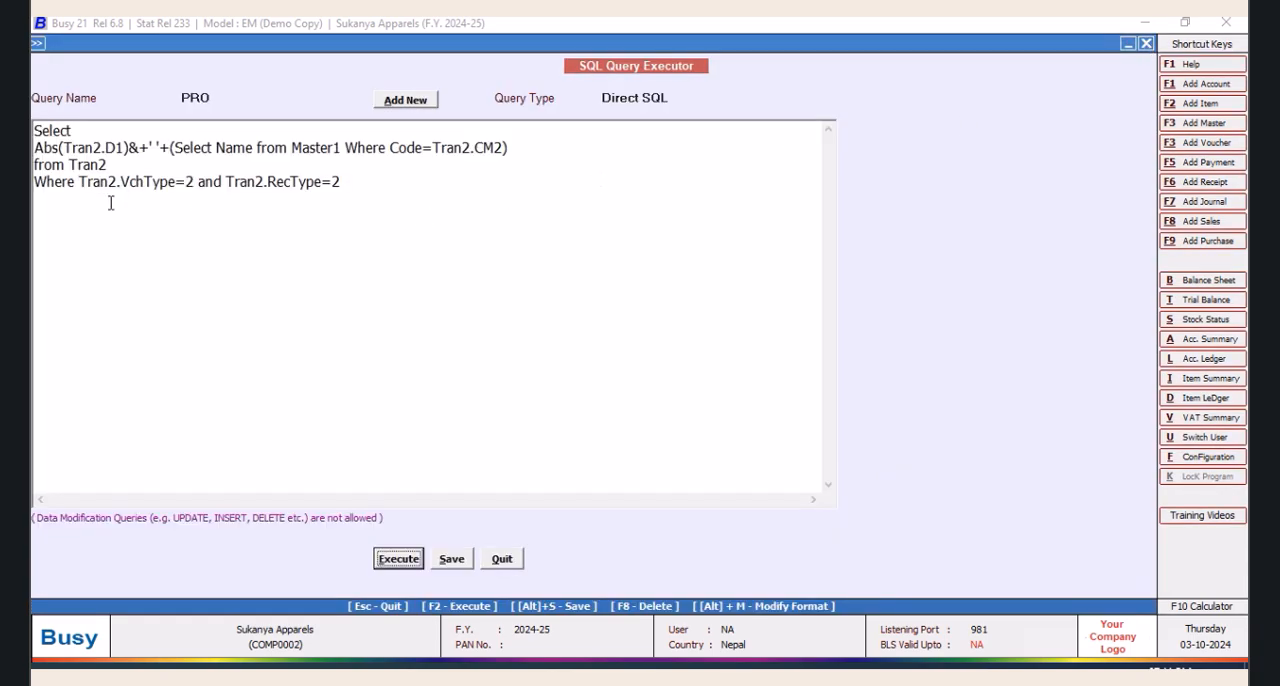
# Delete the whole Where clause below "from Tran2" in the PRO query and save it
pyautogui.click(81, 181)
pyautogui.press('Return')
pyautogui.write('ABD')
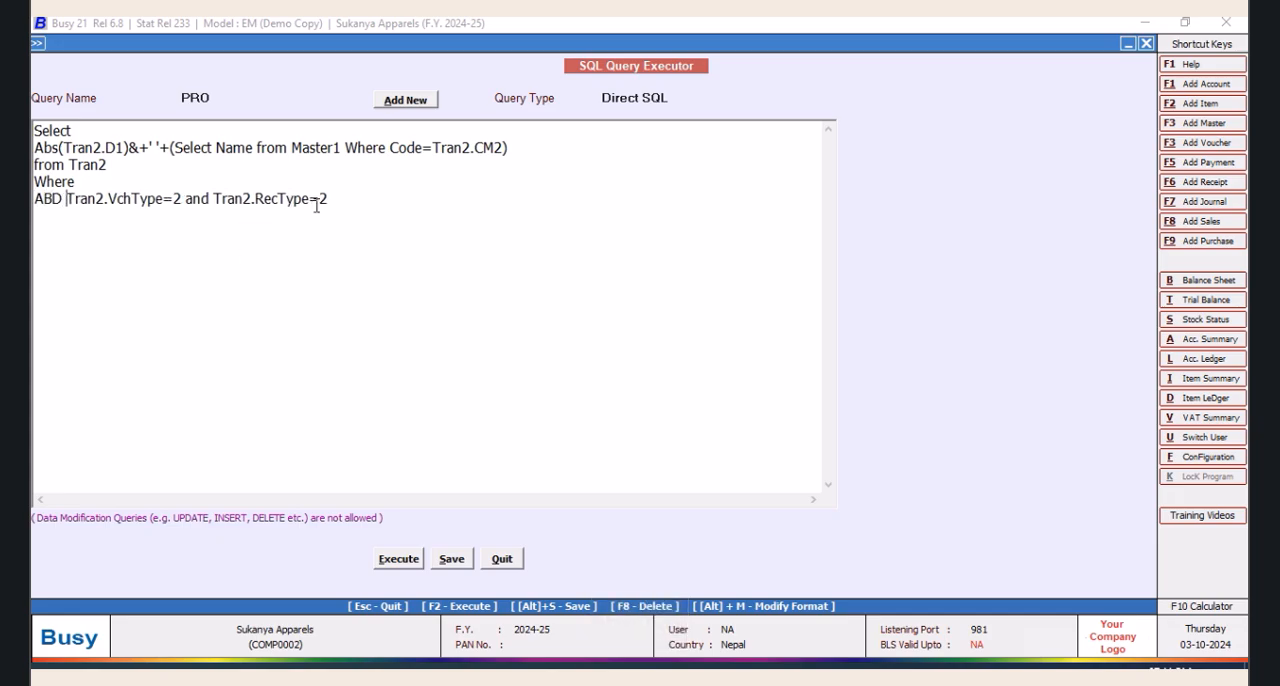
pyautogui.moveTo(329, 198); pyautogui.dragTo(34, 185)
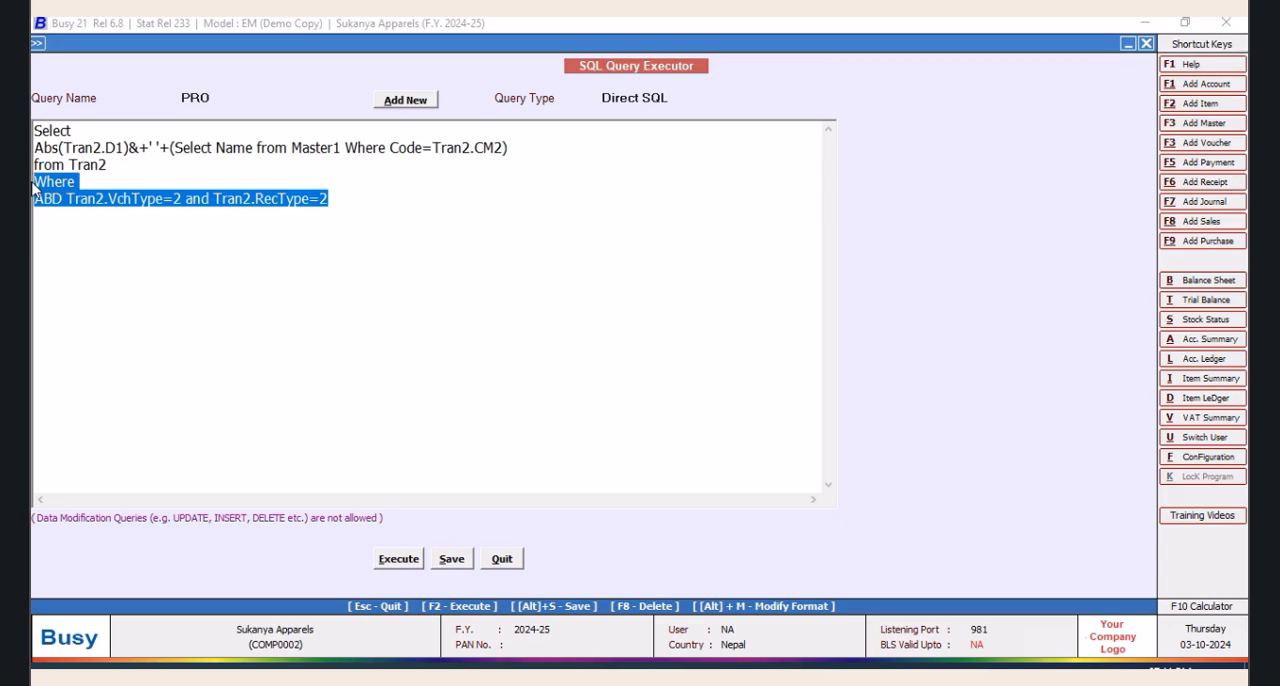
pyautogui.press('Delete')
pyautogui.click(452, 559)
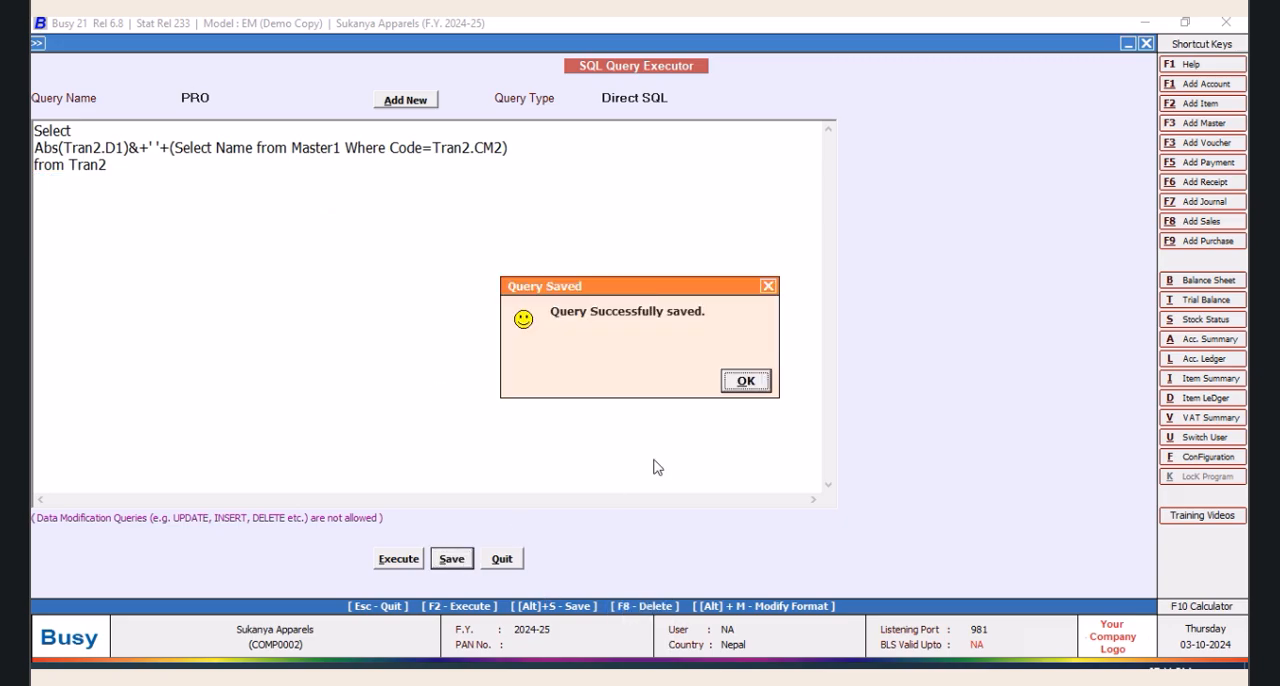
pyautogui.click(746, 381)
# Open the MAX query and copy its text from "from Tran2" through the end of the Where clause
pyautogui.click(212, 100)
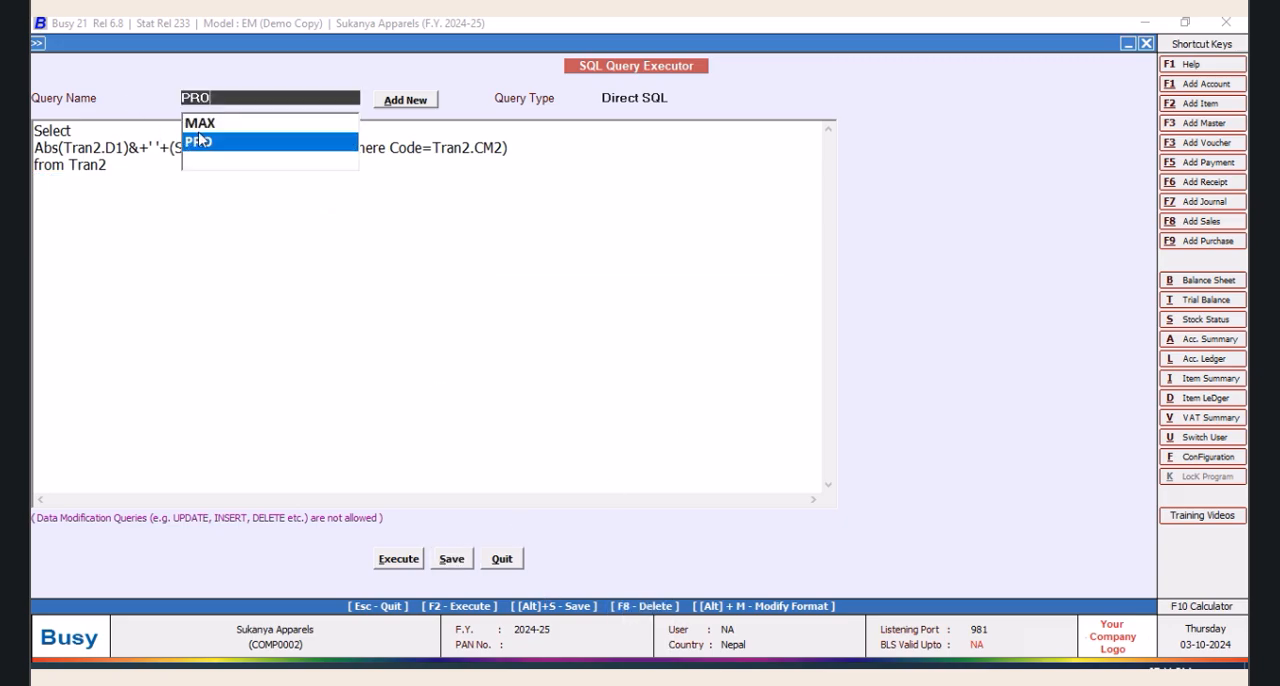
pyautogui.click(200, 123)
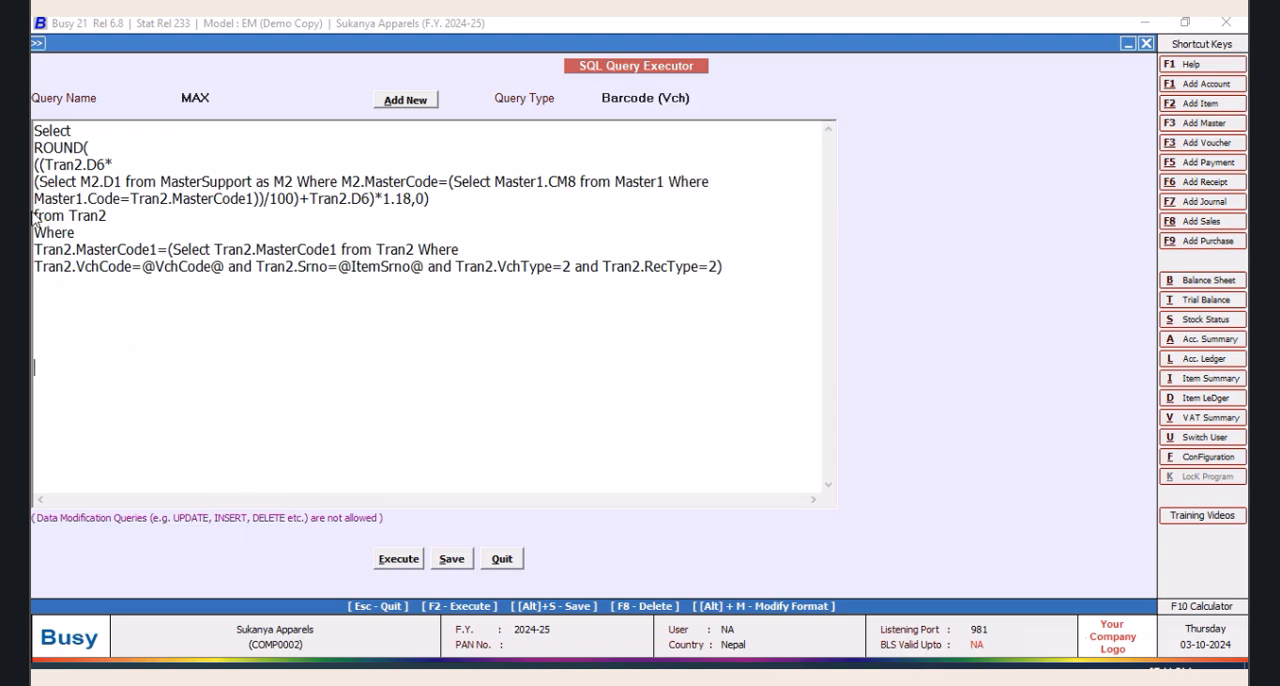
pyautogui.moveTo(36, 215); pyautogui.dragTo(714, 266)
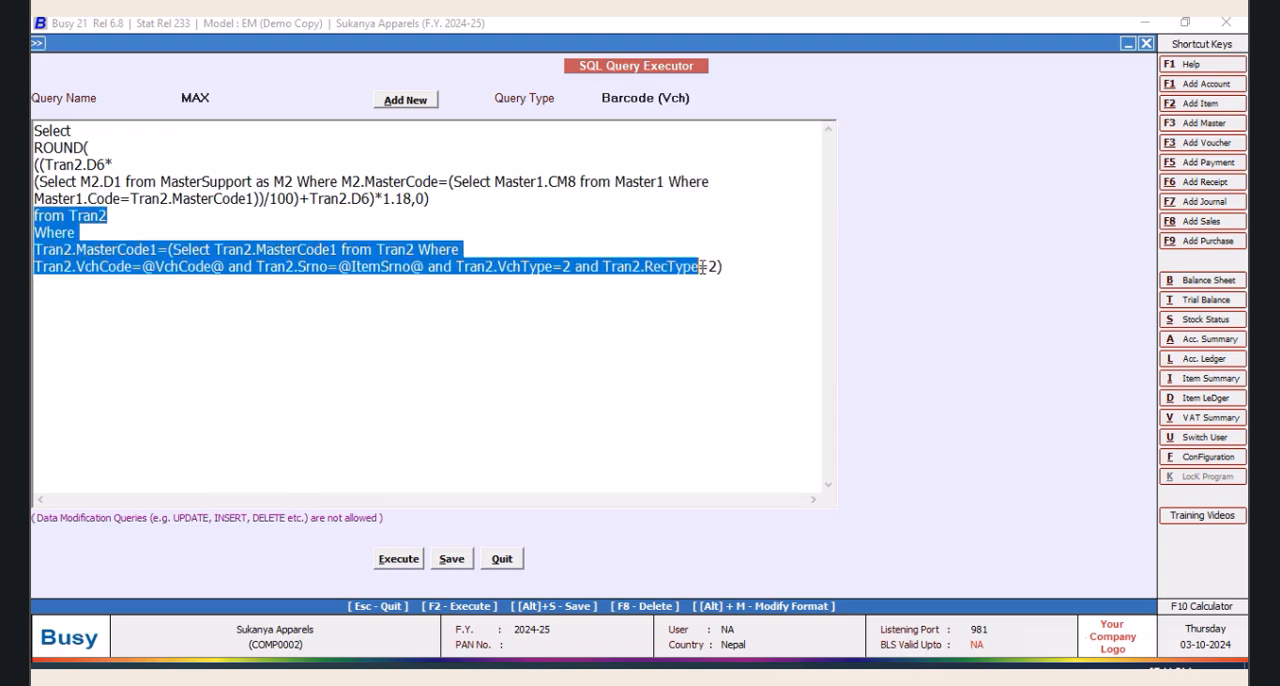
pyautogui.rightClick(407, 252)
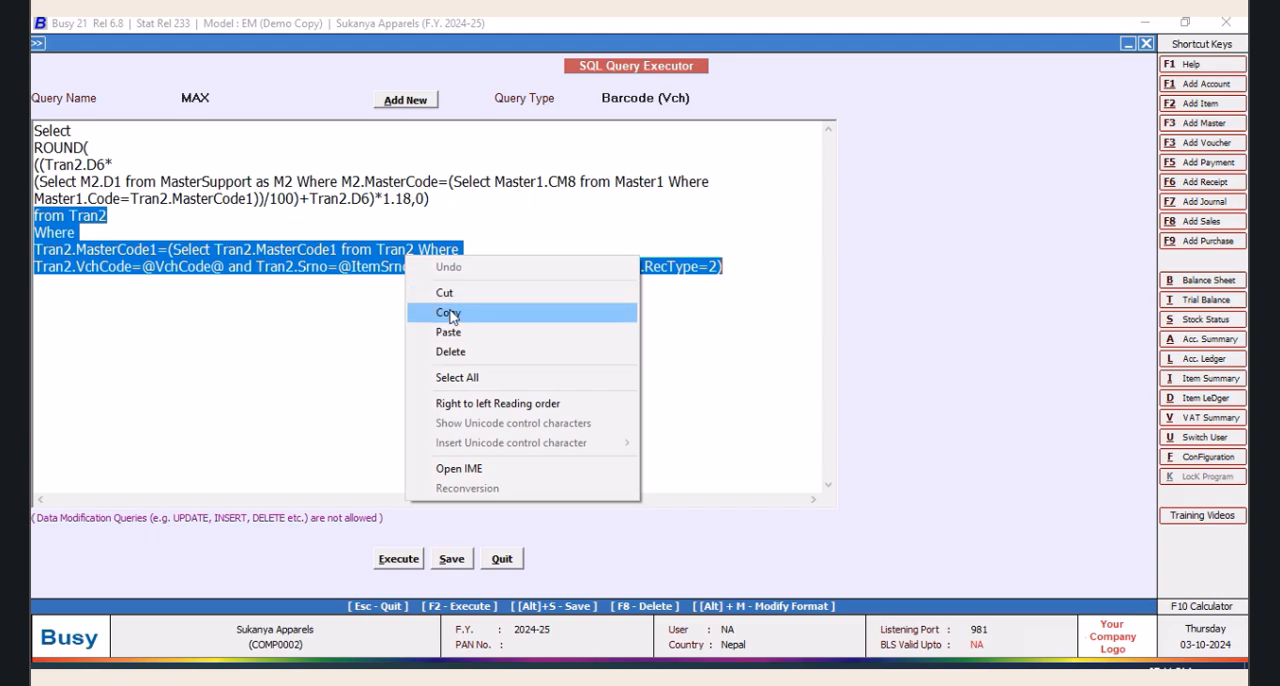
pyautogui.click(452, 310)
# Reopen the PRO query and replace its "from Tran2" line with the copied From and Where clauses
pyautogui.click(237, 98)
pyautogui.click(208, 143)
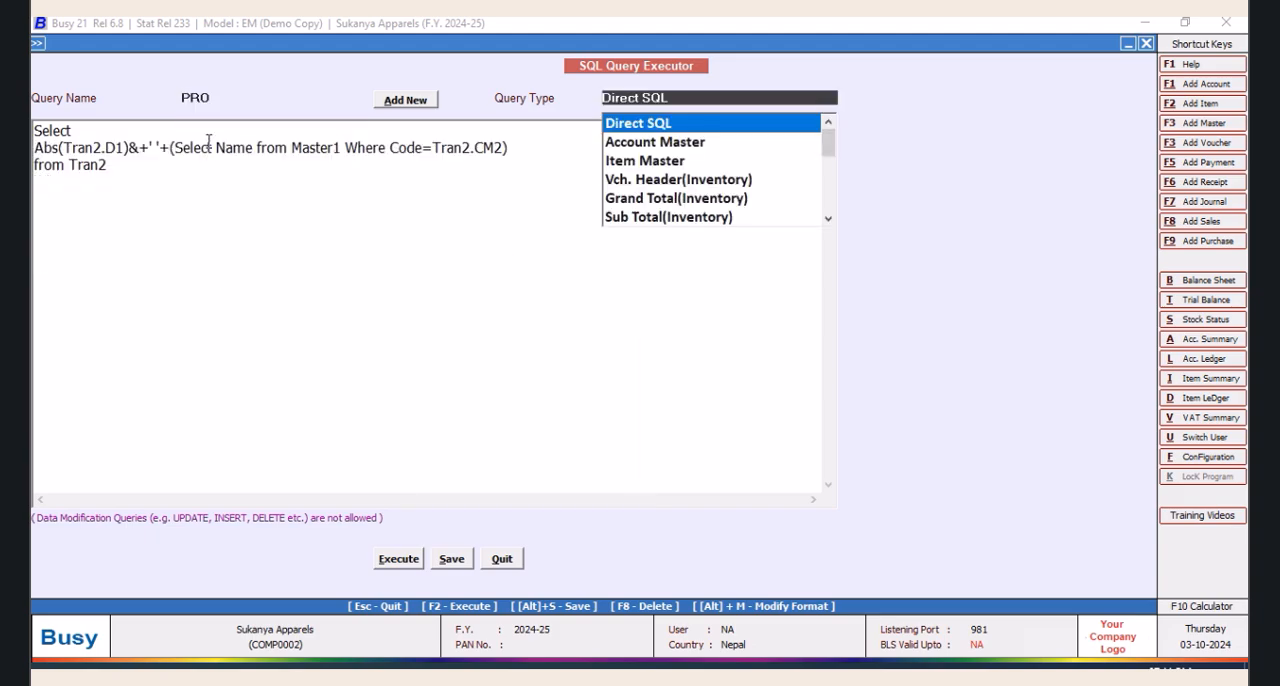
pyautogui.click(38, 168)
pyautogui.moveTo(36, 167); pyautogui.dragTo(123, 185)
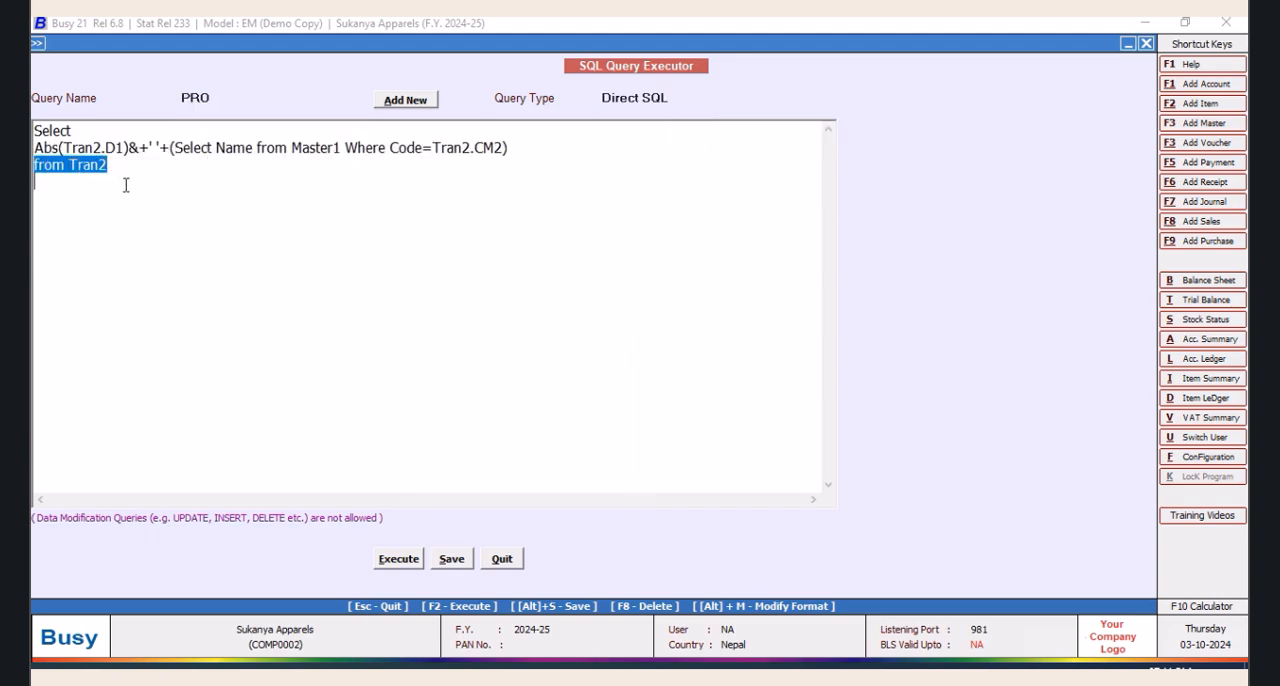
pyautogui.rightClick(88, 165)
pyautogui.click(135, 243)
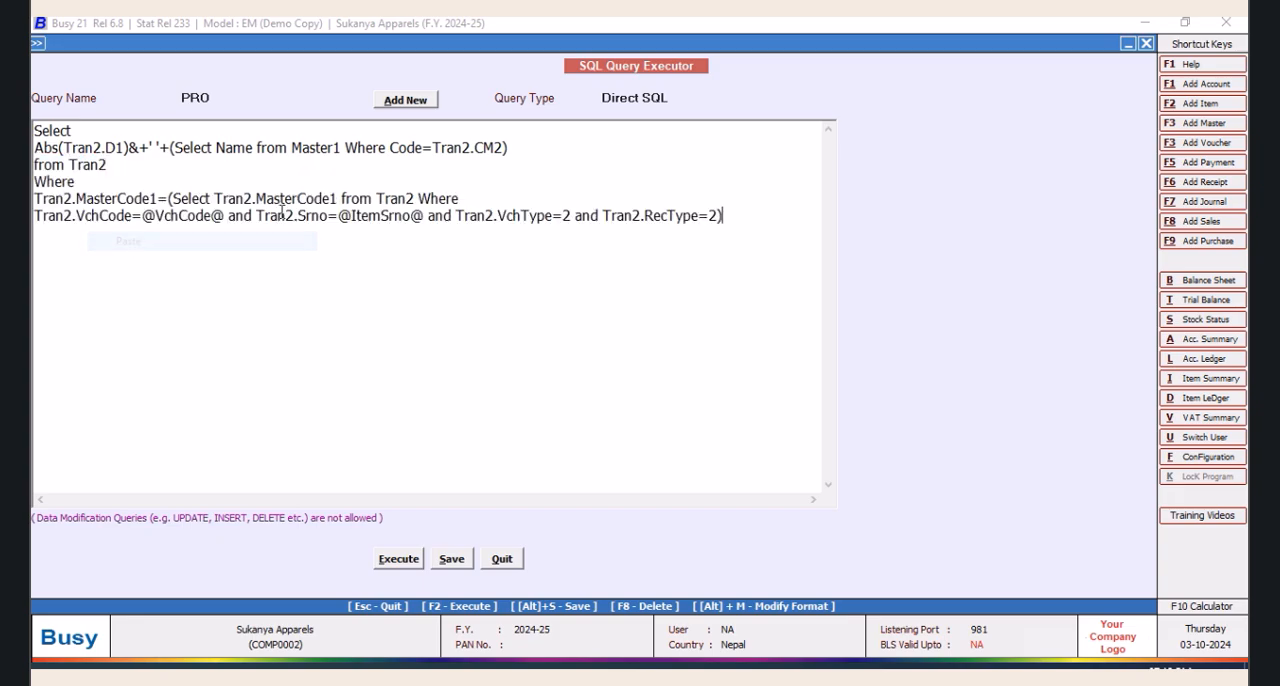
# Set the PRO query's type to Barcode (Vch), save the query and close the SQL Query Executor
pyautogui.click(674, 101)
pyautogui.moveTo(830, 155); pyautogui.dragTo(828, 205)
pyautogui.click(451, 558)
pyautogui.click(746, 381)
pyautogui.click(501, 559)
# Open the label layout of bar-code format ONE in the item bar-code label configuration
pyautogui.click(656, 42)
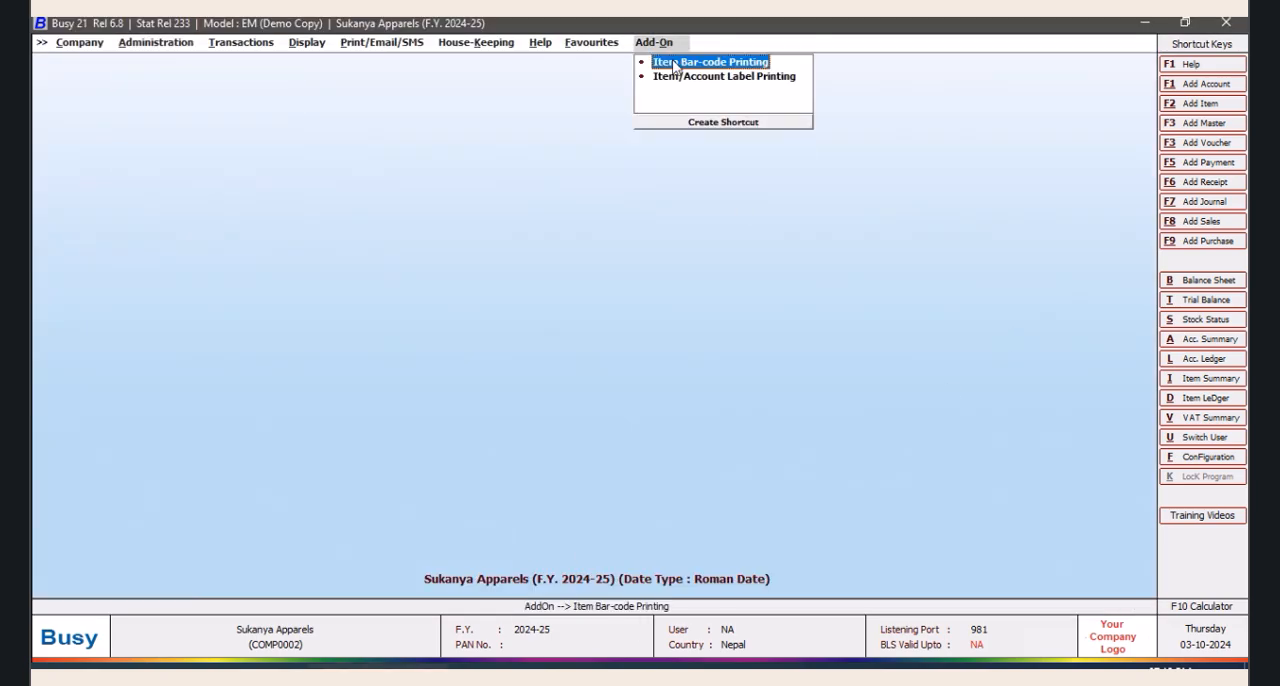
pyautogui.click(682, 64)
pyautogui.click(746, 381)
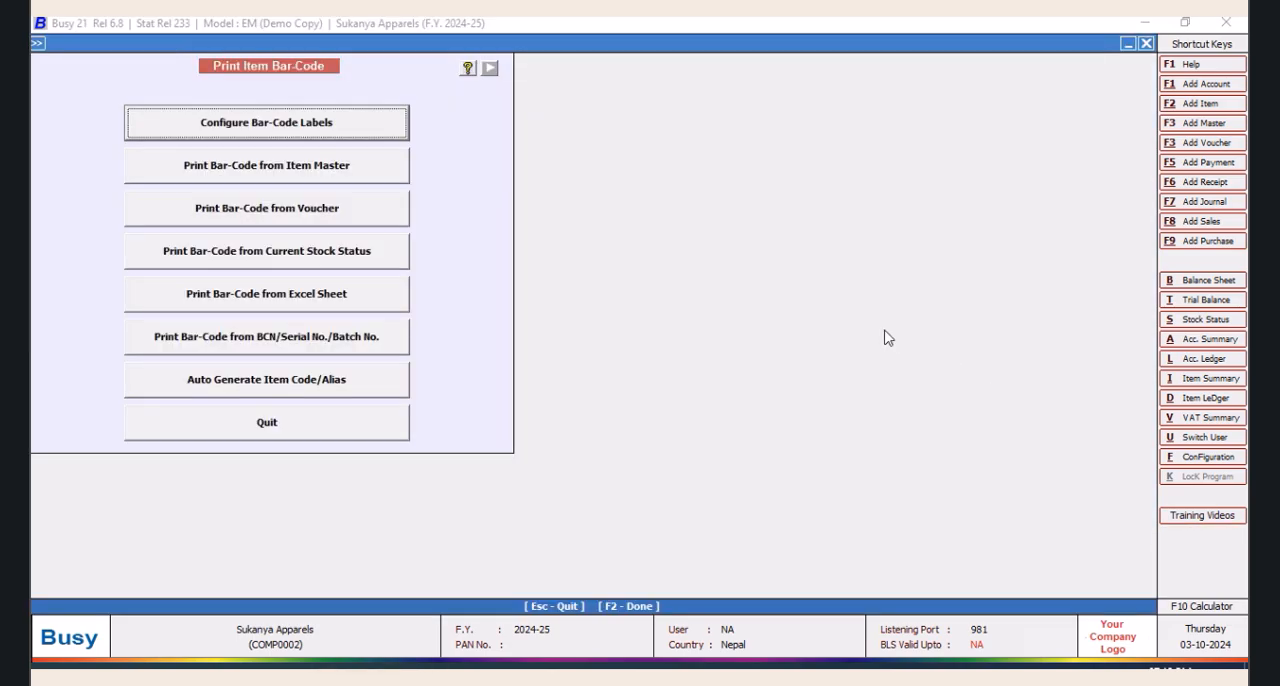
pyautogui.click(320, 133)
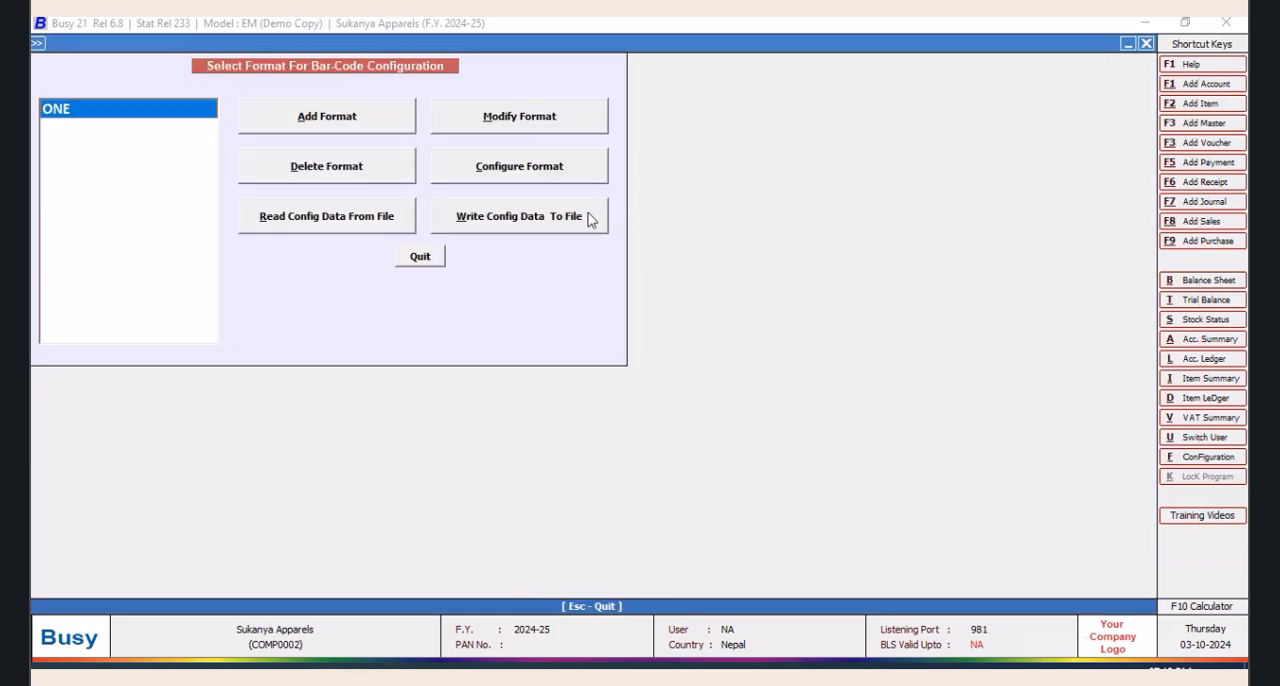
pyautogui.click(545, 177)
pyautogui.click(640, 450)
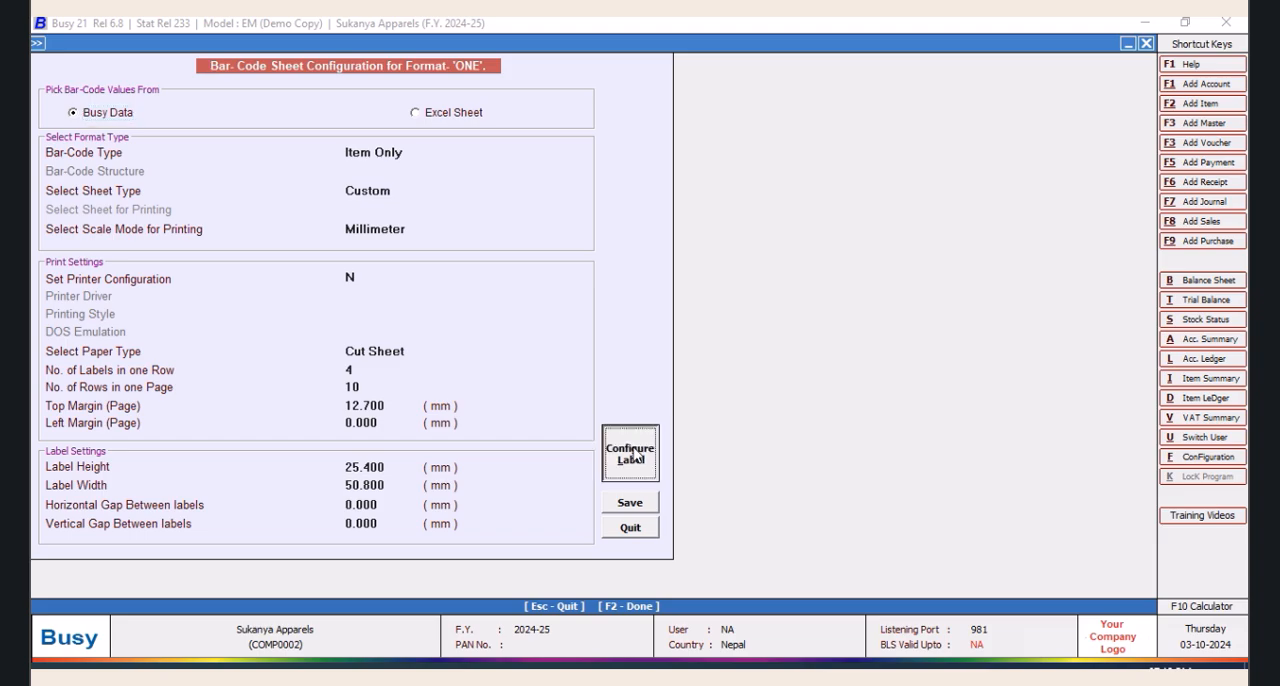
# Turn the QTY BILLED text control into a data field with the value SQL_QUERY_TEXT
pyautogui.click(222, 232)
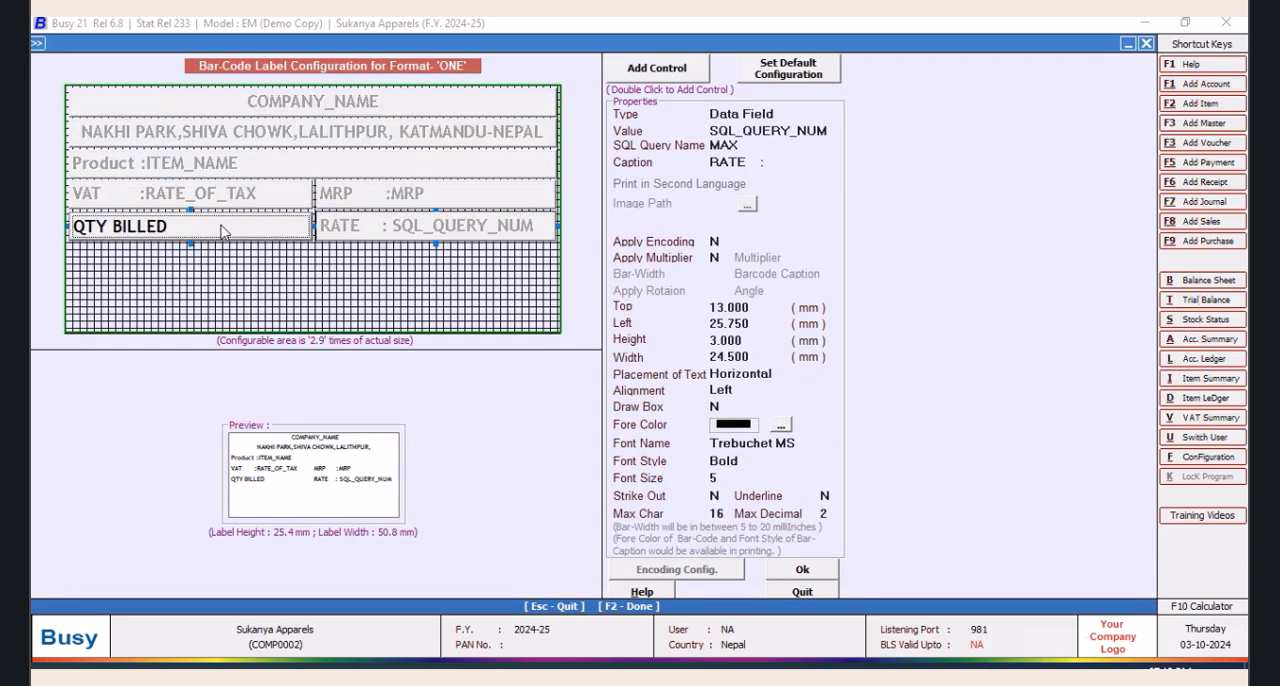
pyautogui.click(778, 147)
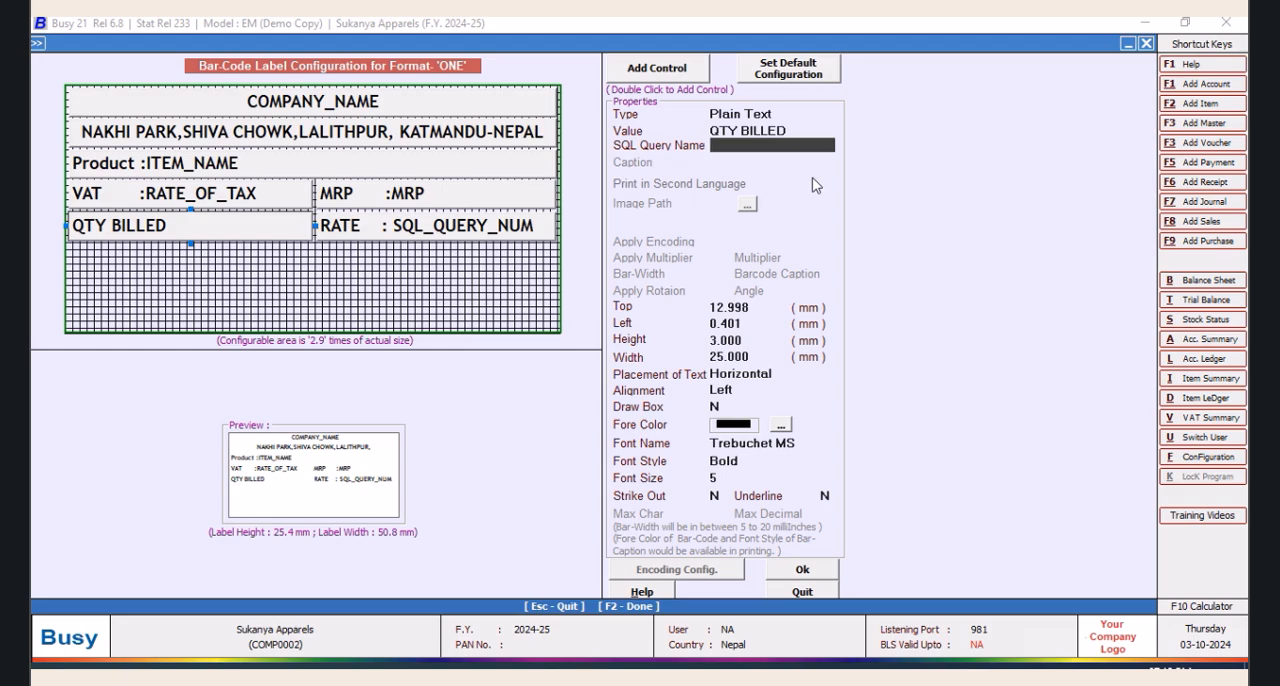
pyautogui.click(778, 114)
pyautogui.click(752, 174)
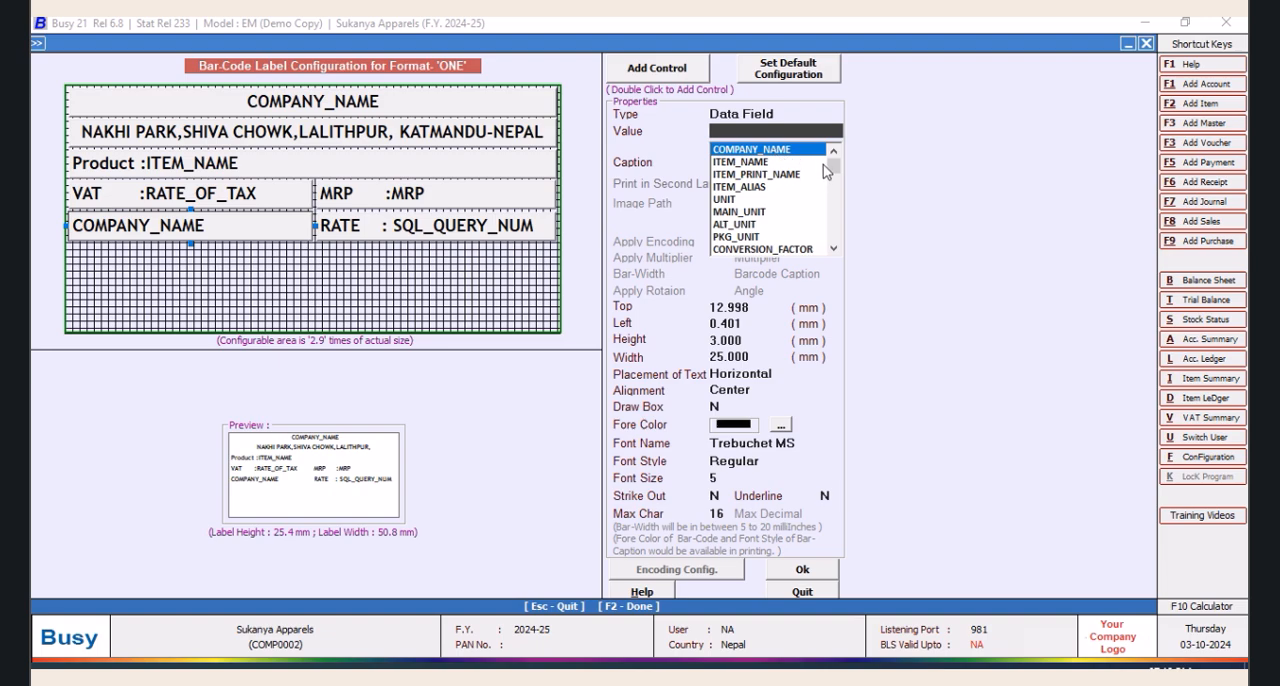
pyautogui.moveTo(832, 162); pyautogui.dragTo(831, 244)
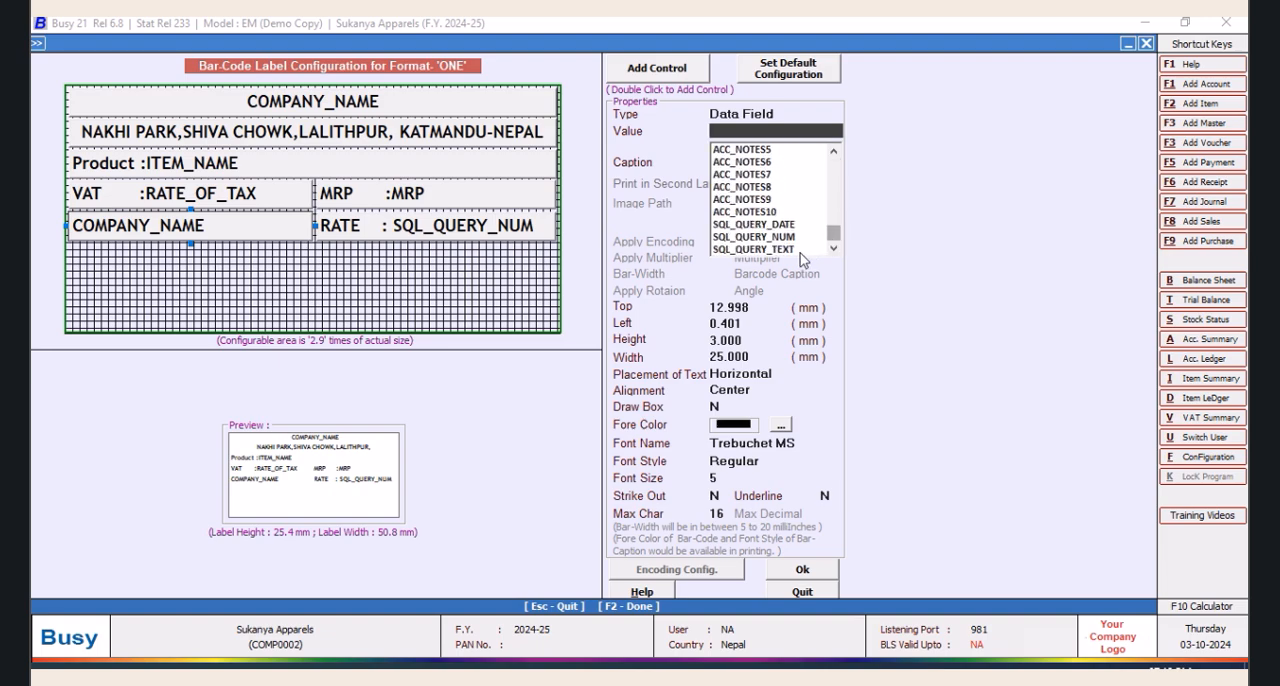
pyautogui.click(781, 249)
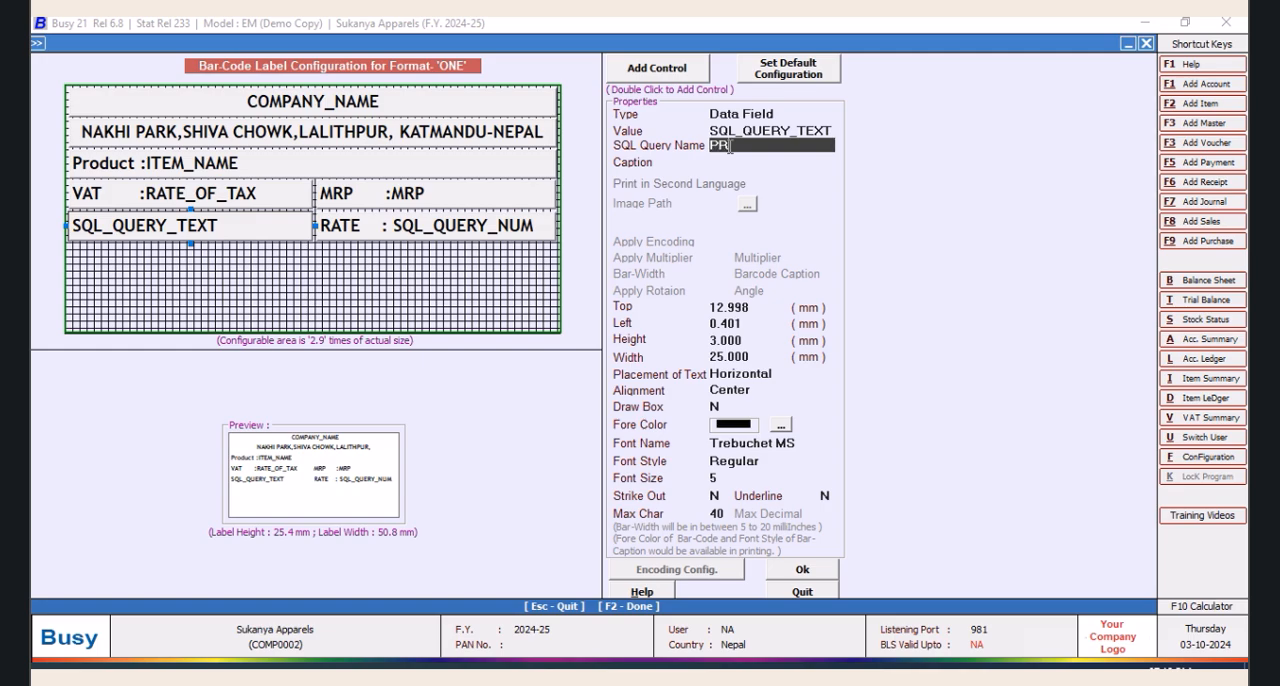
# Link the SQL_QUERY_TEXT field to the PRO query and give it the caption "QTY :"
pyautogui.press('Return')
pyautogui.write('QTY ')
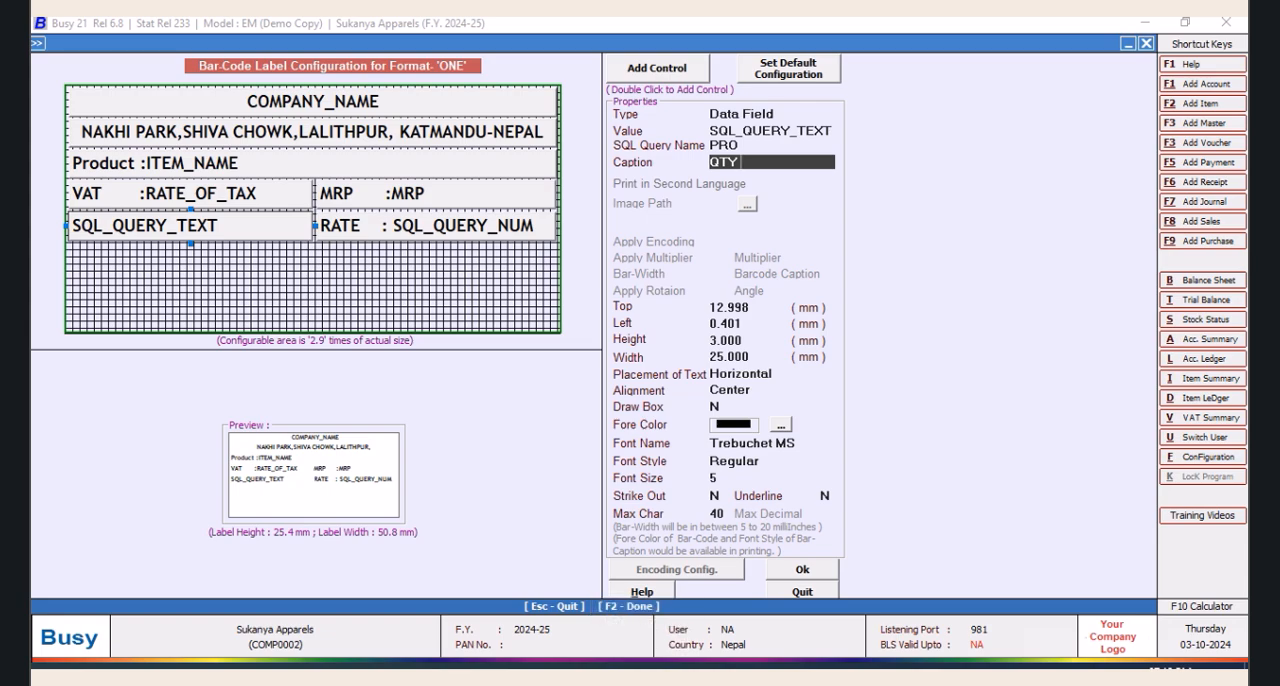
pyautogui.write(':')
pyautogui.press('Return')
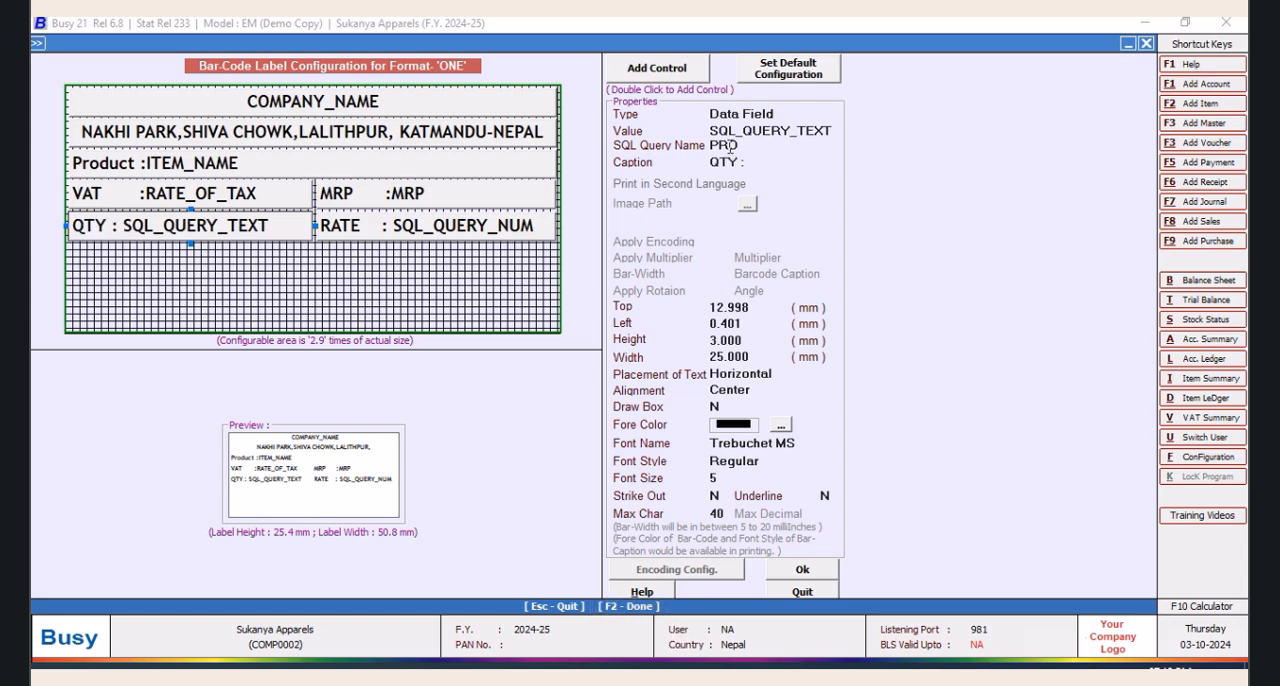
# Add extra spaces between "QTY" and the colon in the field's caption, removing the stray backslash
pyautogui.click(741, 162)
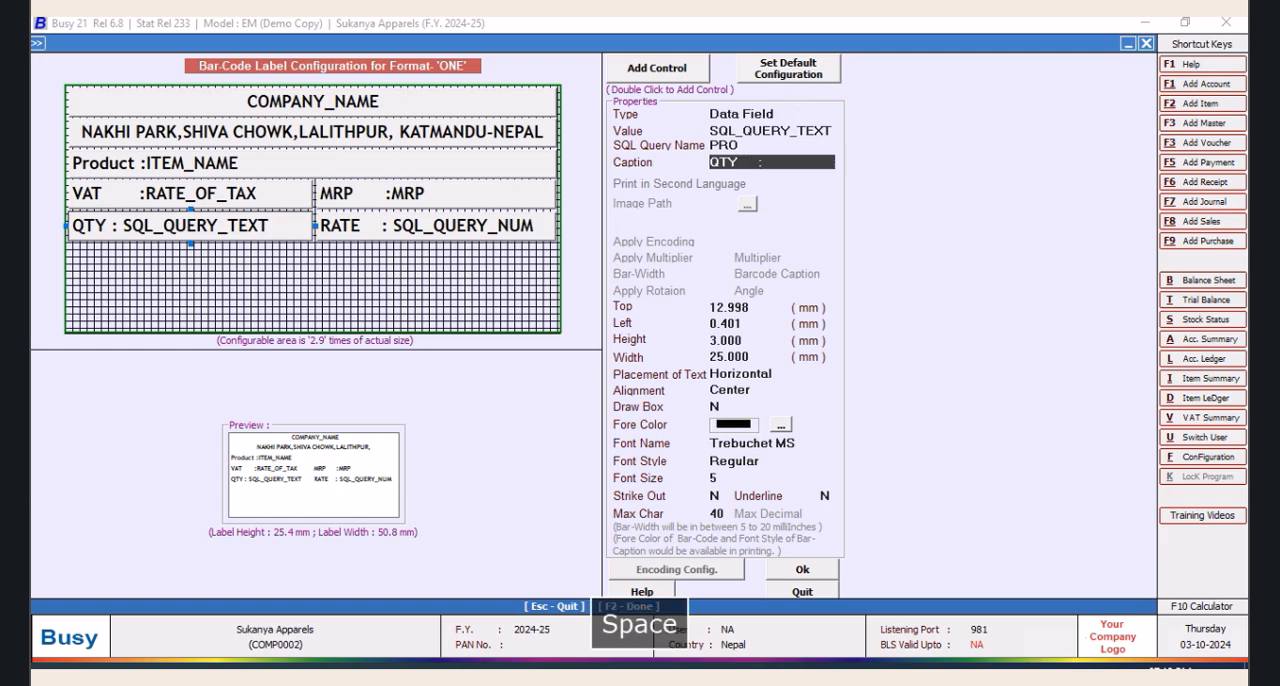
pyautogui.write('\\')
pyautogui.press('Return')
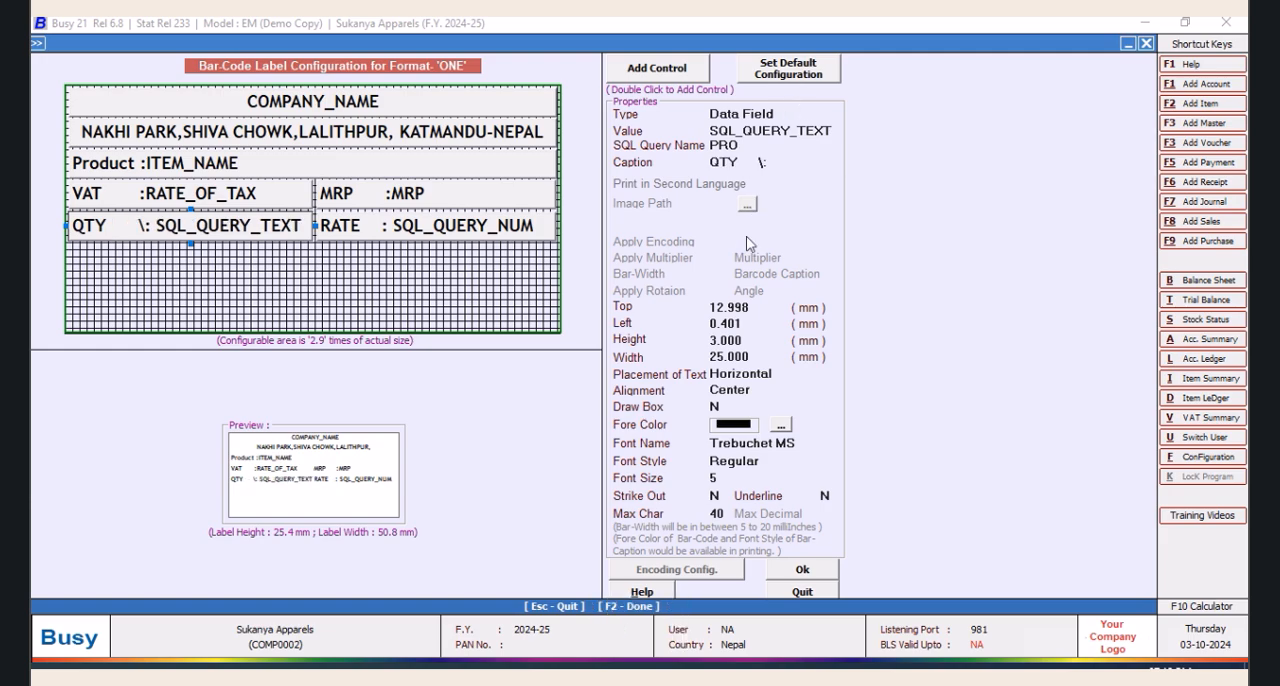
pyautogui.click(763, 161)
pyautogui.press('BackSpace')
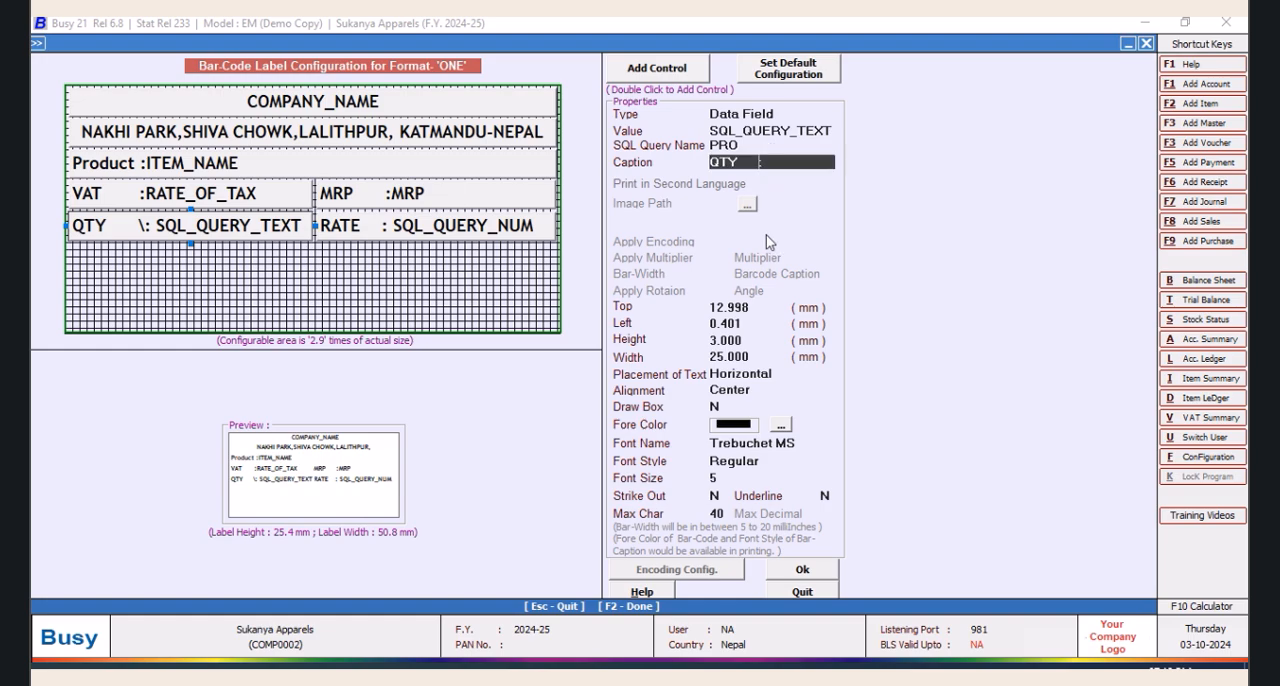
pyautogui.press('Return')
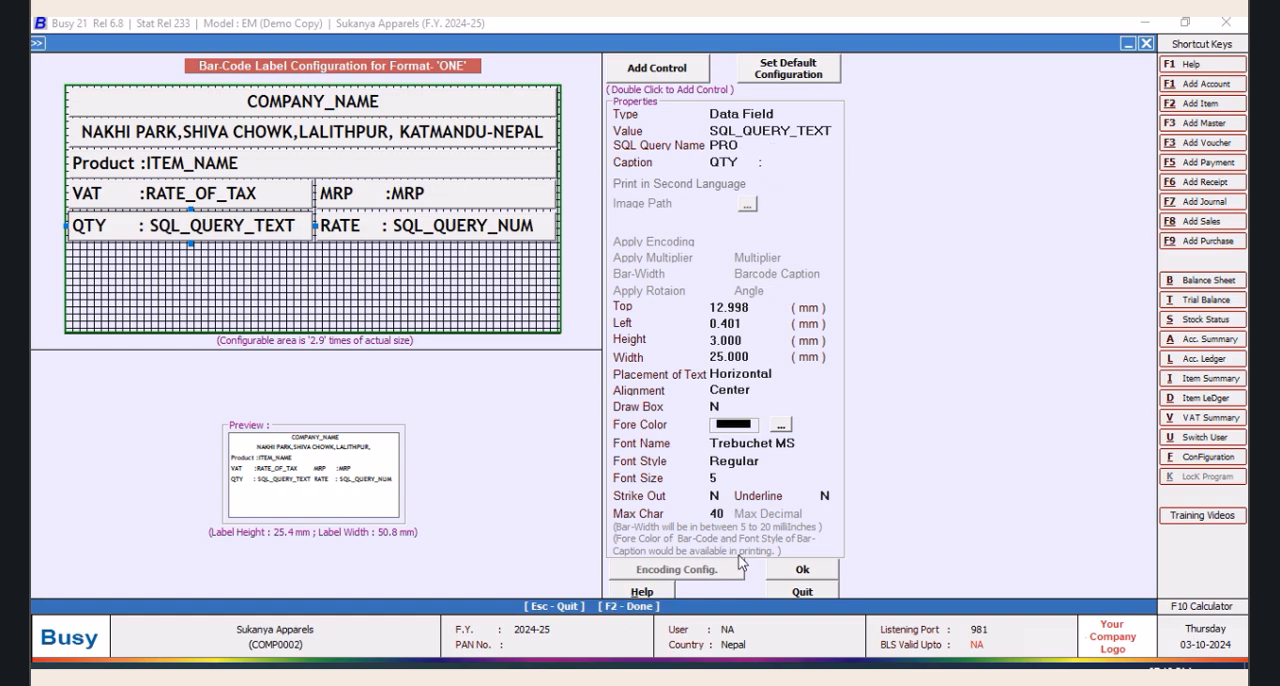
# Accept the label layout, save the configuration of format ONE and return to the bar-code printing options
pyautogui.click(799, 571)
pyautogui.click(636, 507)
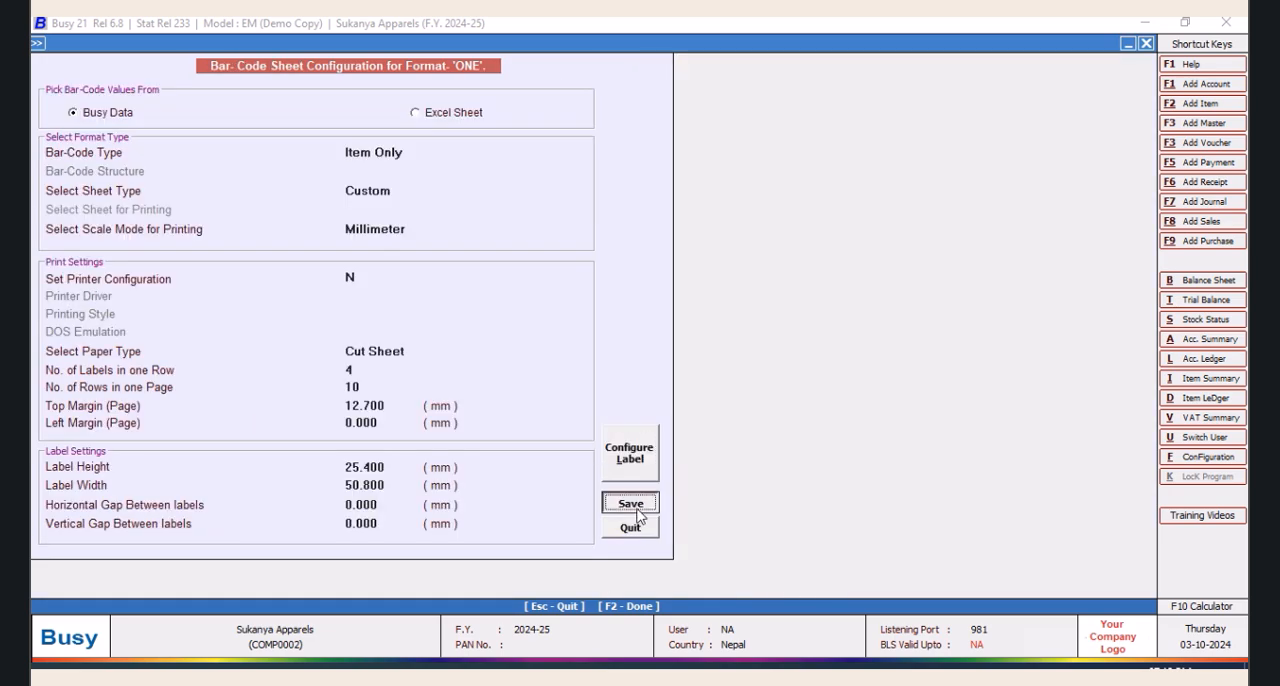
pyautogui.click(421, 258)
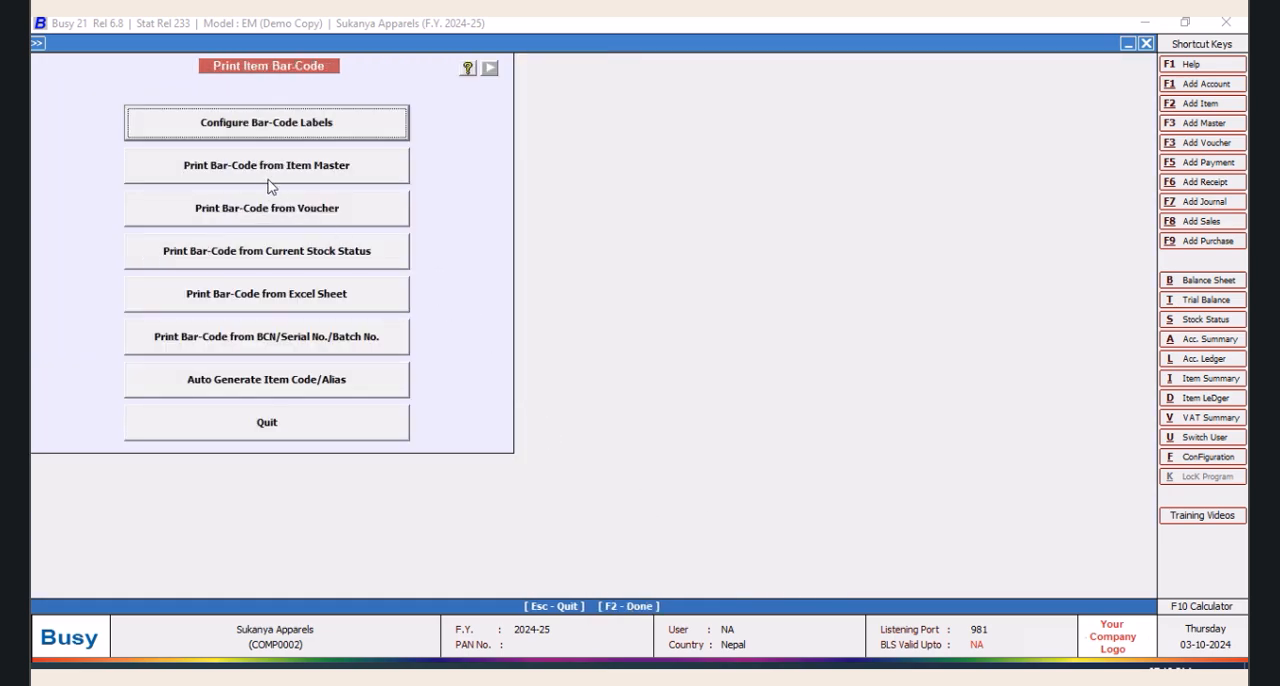
# Start bar-code printing from a voucher and set the voucher type to Purchase
pyautogui.click(345, 210)
pyautogui.write('PUR')
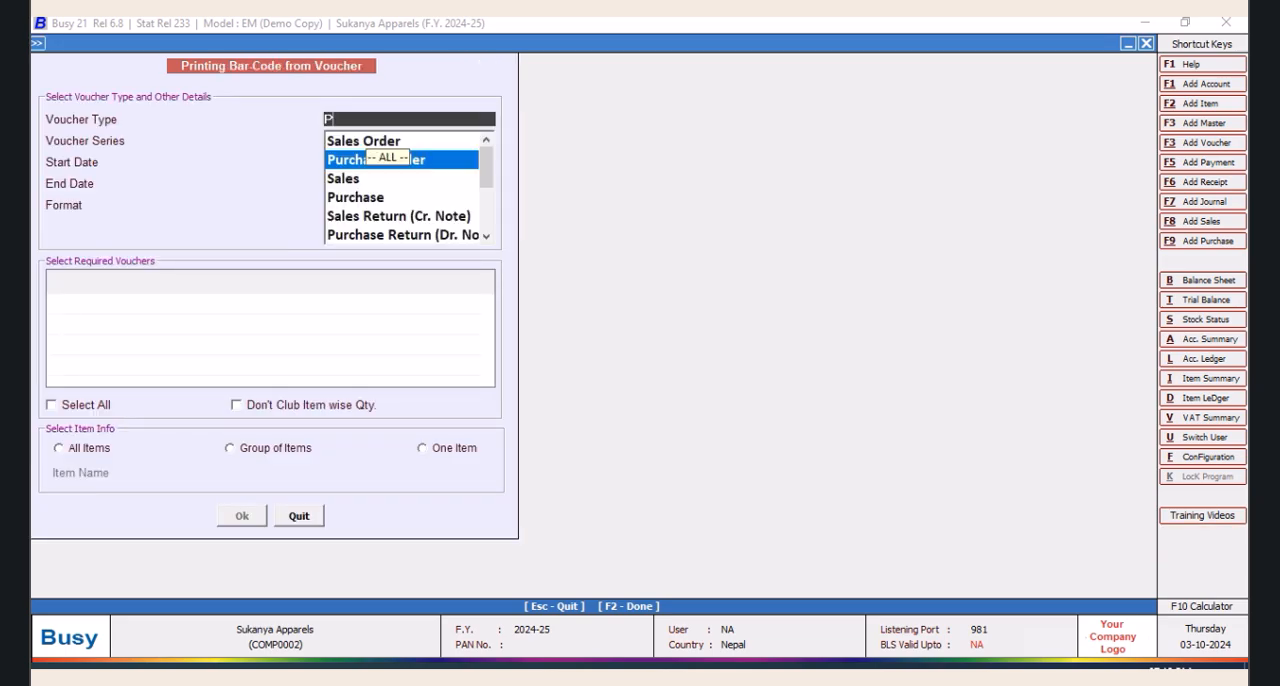
pyautogui.press('Down')
pyautogui.press('Down')
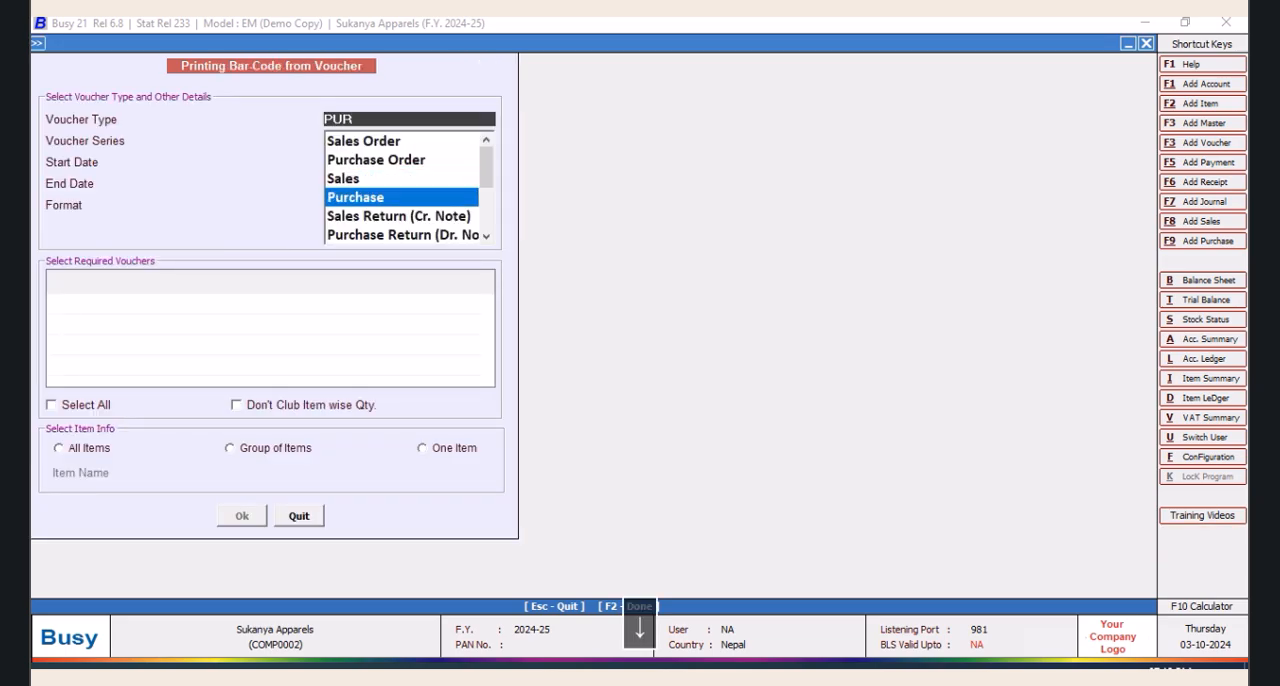
pyautogui.press('Return')
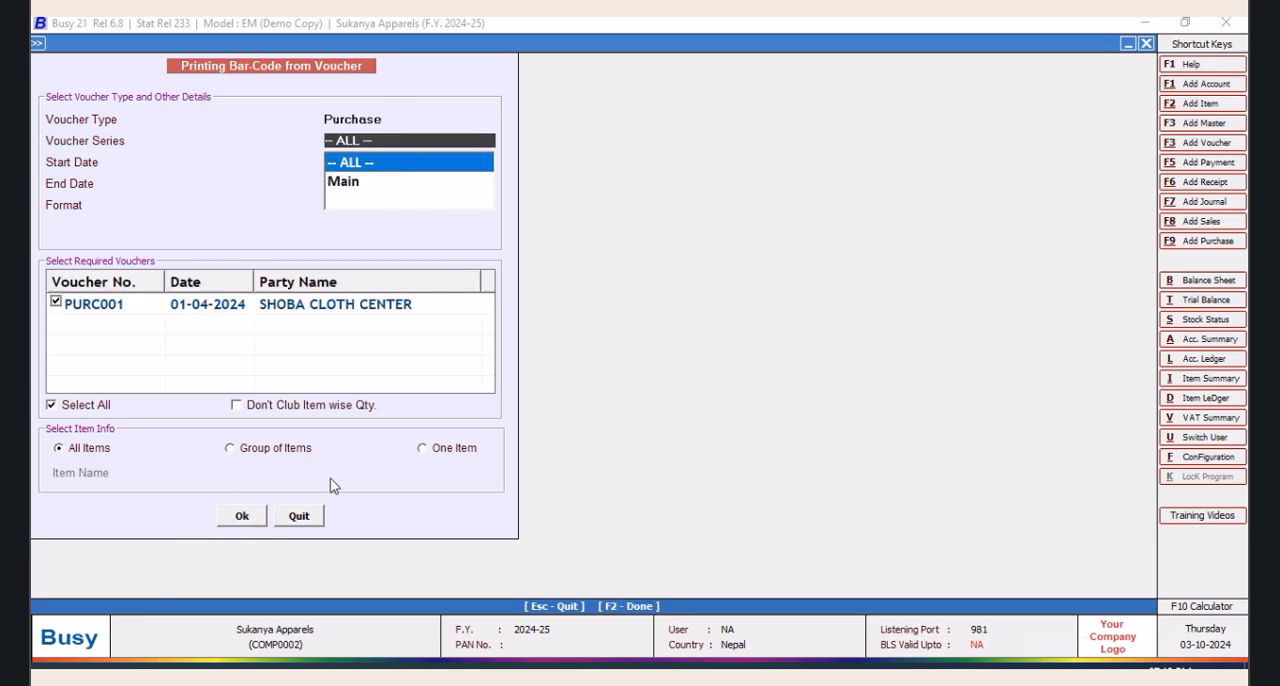
# Restrict the bar-code printing to one item, Latvik 2650
pyautogui.click(424, 456)
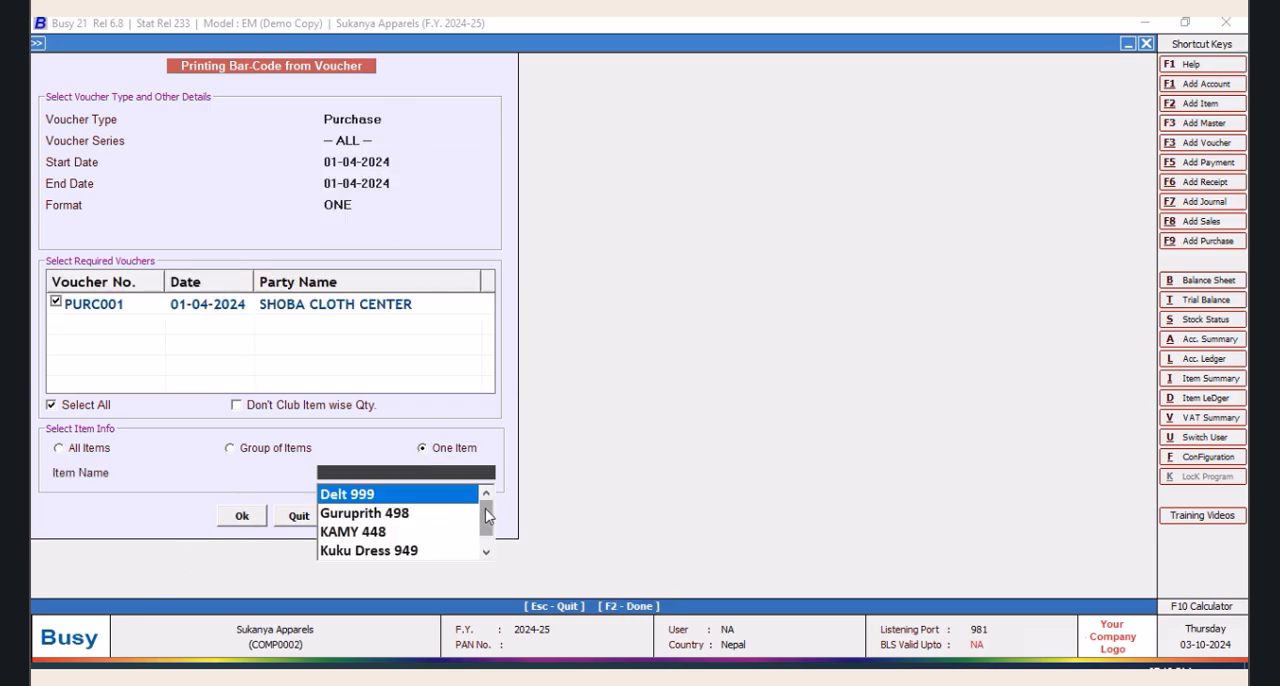
pyautogui.scroll(-1, 470, 520)
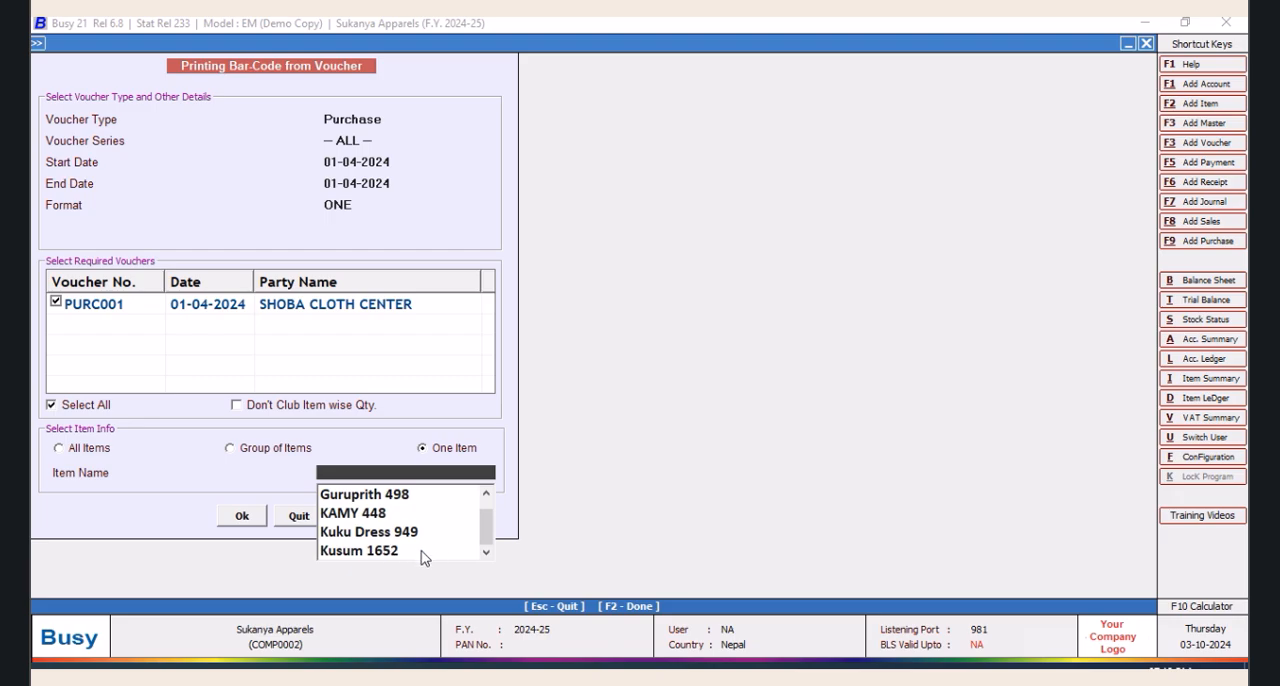
pyautogui.press('Down')
pyautogui.press('Down')
pyautogui.press('Down')
pyautogui.press('Down')
pyautogui.press('Down')
pyautogui.press('Down')
pyautogui.press('Down')
pyautogui.press('Down')
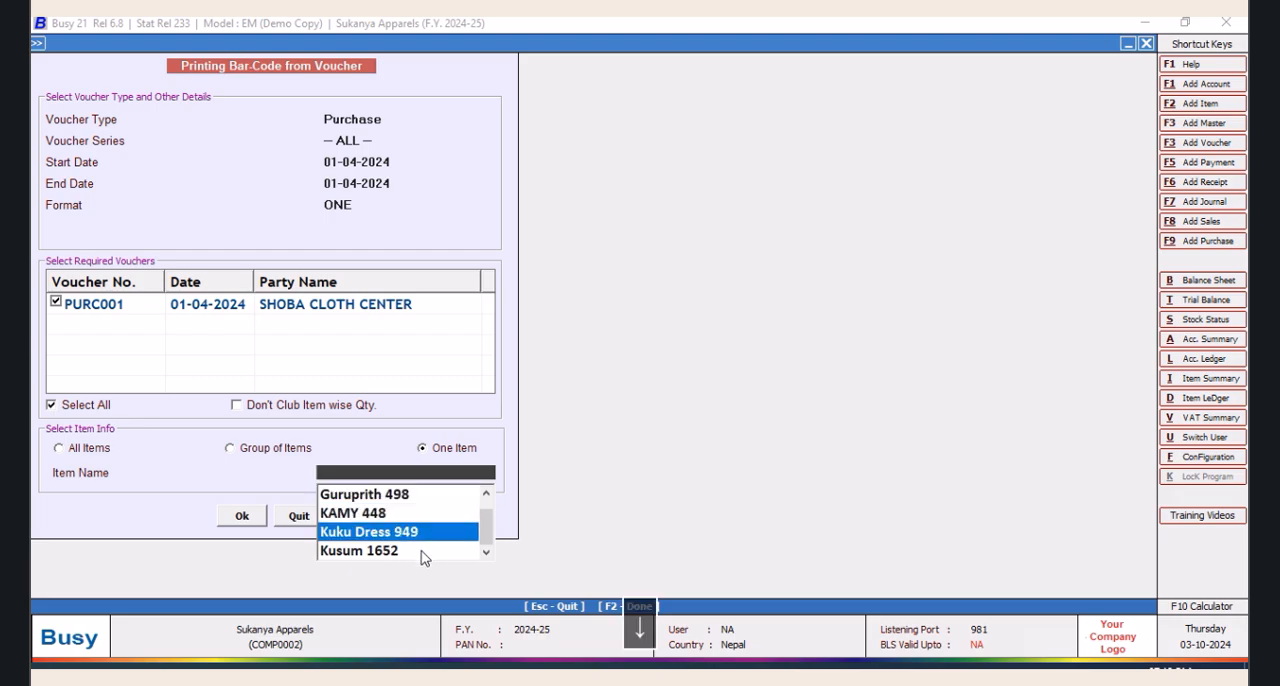
pyautogui.press('Up')
pyautogui.press('Up')
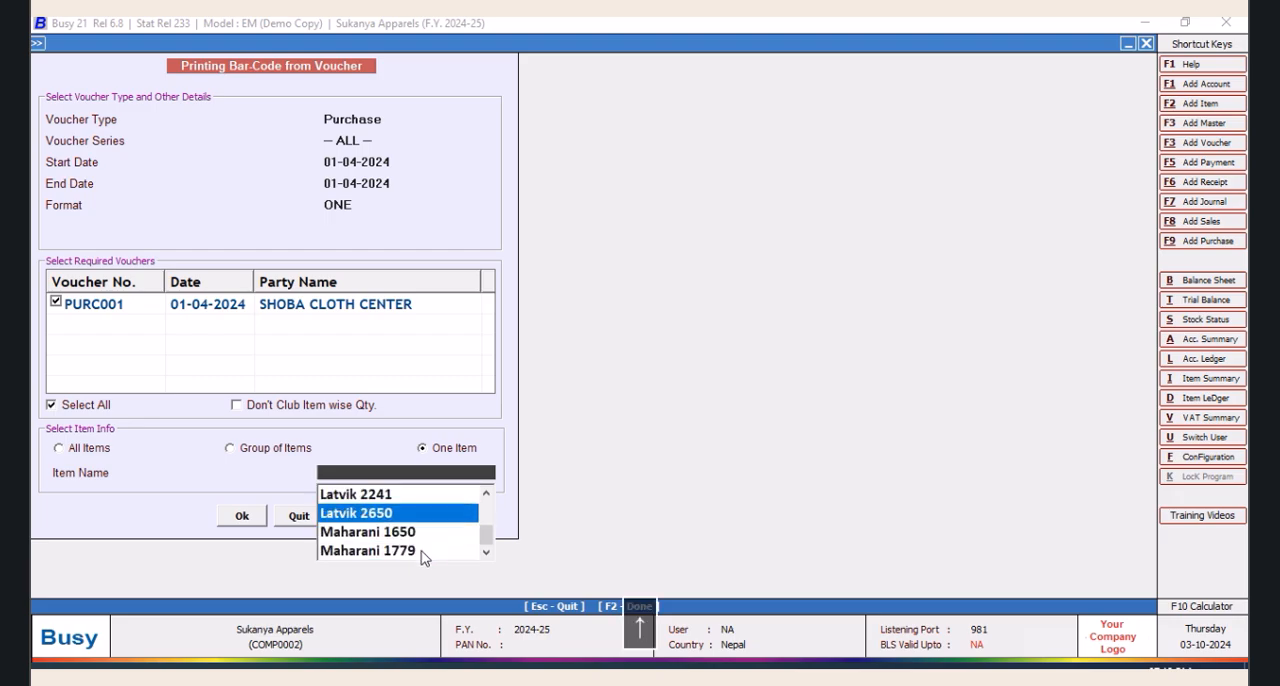
pyautogui.press('Return')
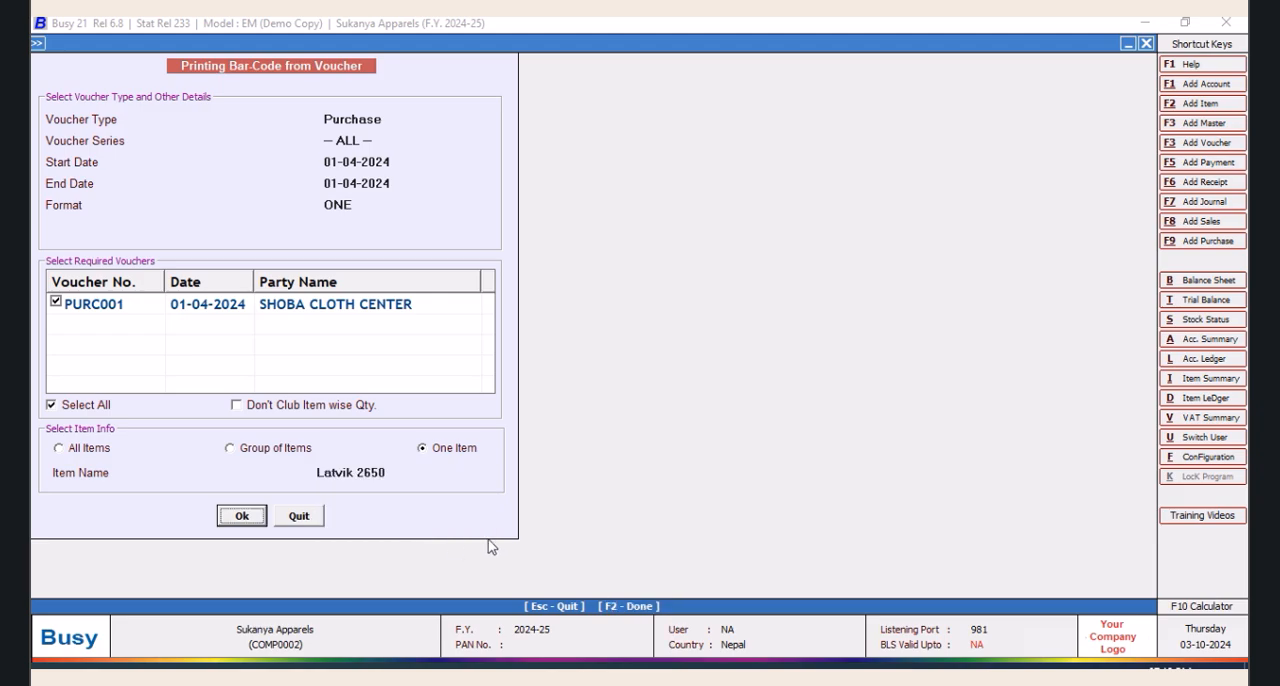
# Accept the voucher selection and the item's label quantity, and show the bar-code labels in print preview
pyautogui.click(215, 514)
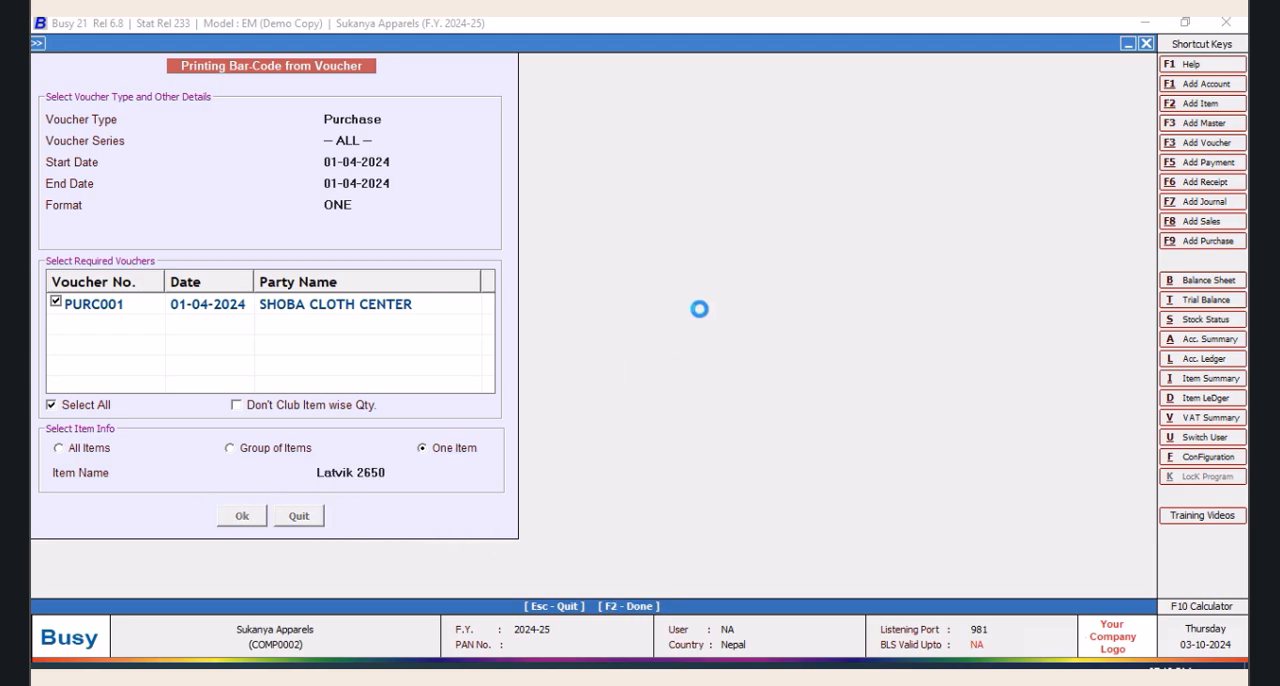
pyautogui.click(179, 368)
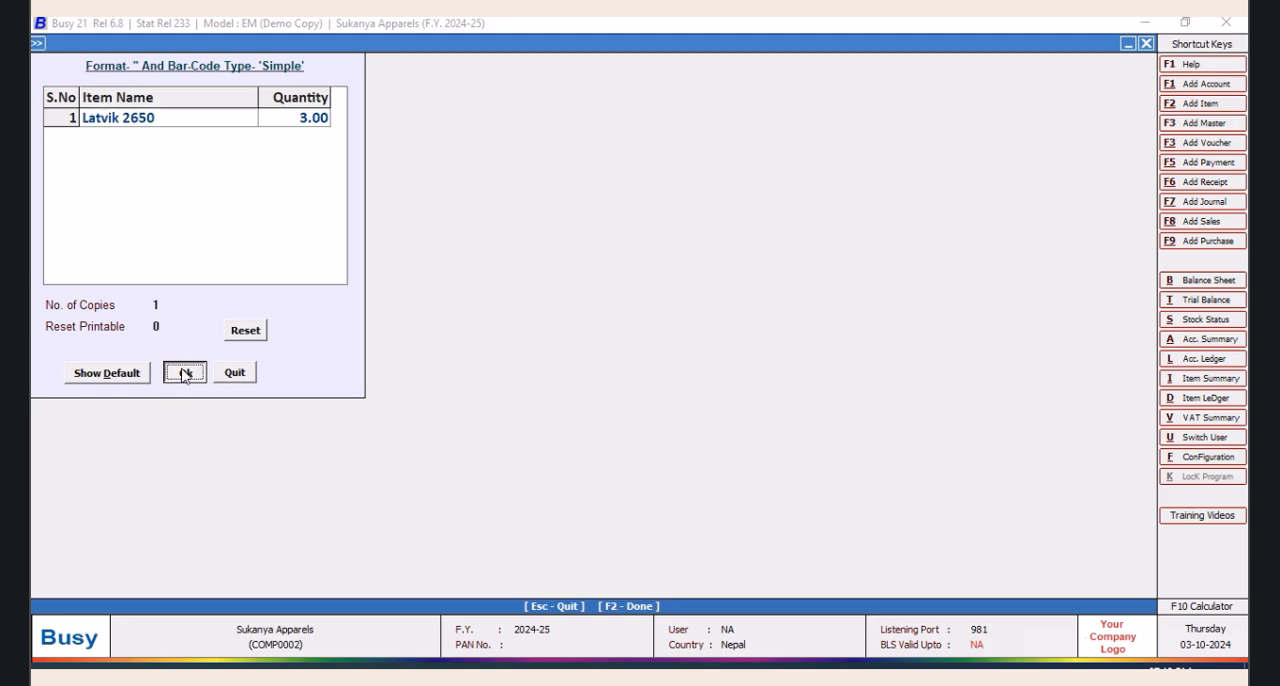
pyautogui.click(200, 136)
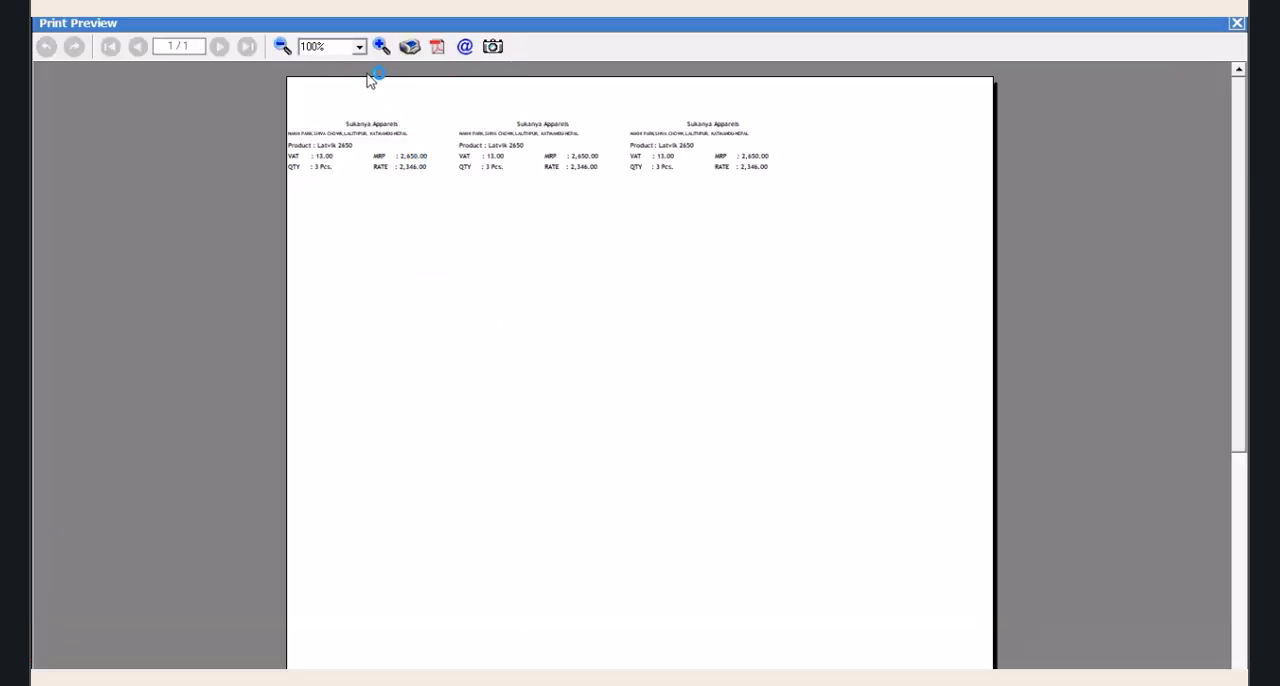
# Examine the previewed Latvik 2650 labels up close, then leave the preview and return to the bar-code printing options
pyautogui.click(381, 47)
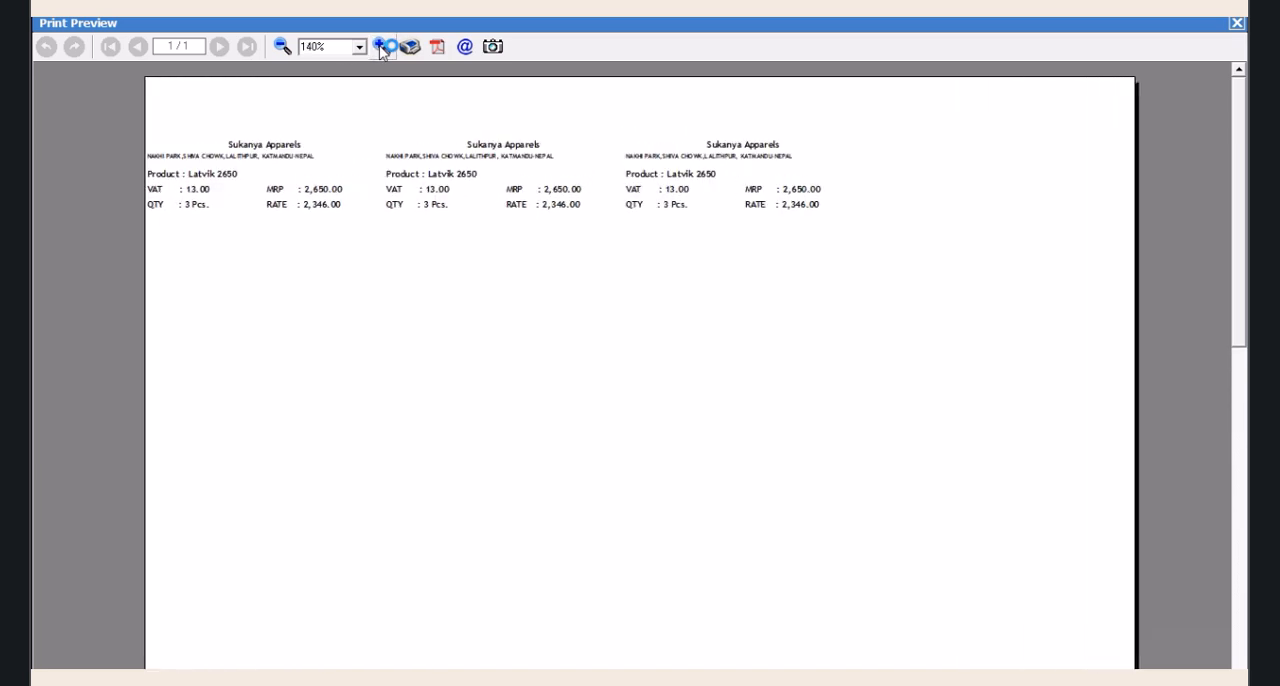
pyautogui.click(381, 47)
pyautogui.click(381, 47)
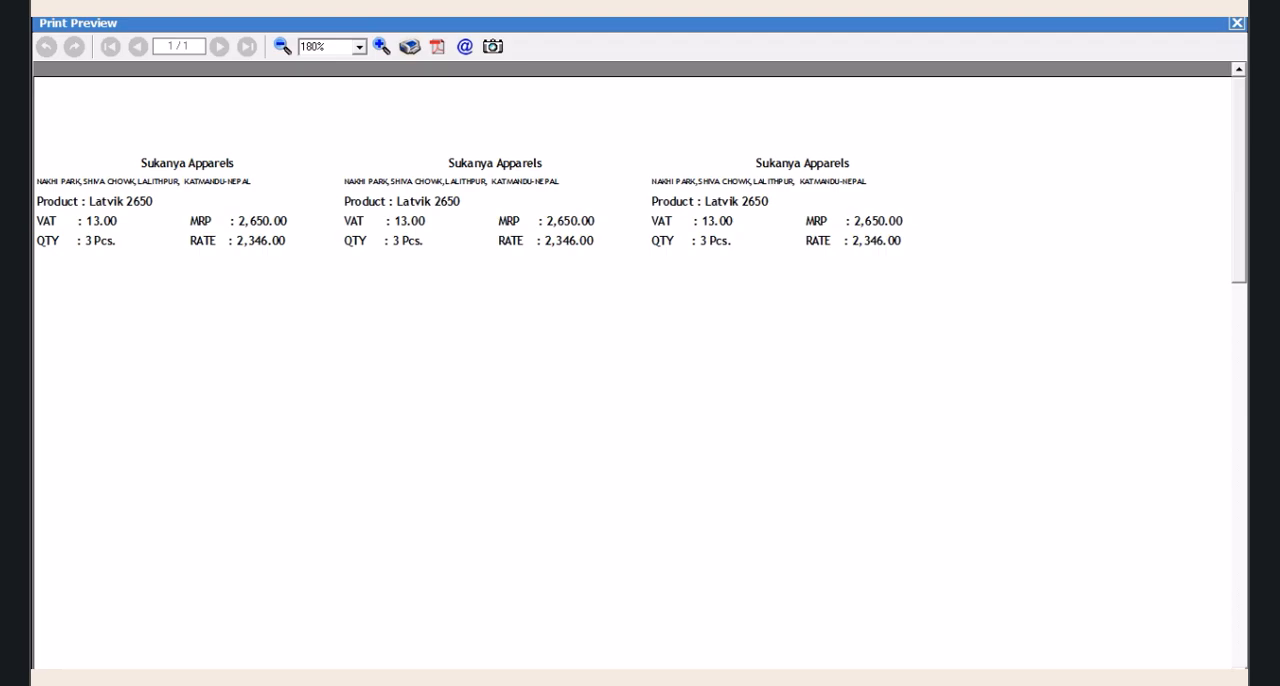
pyautogui.click(1236, 23)
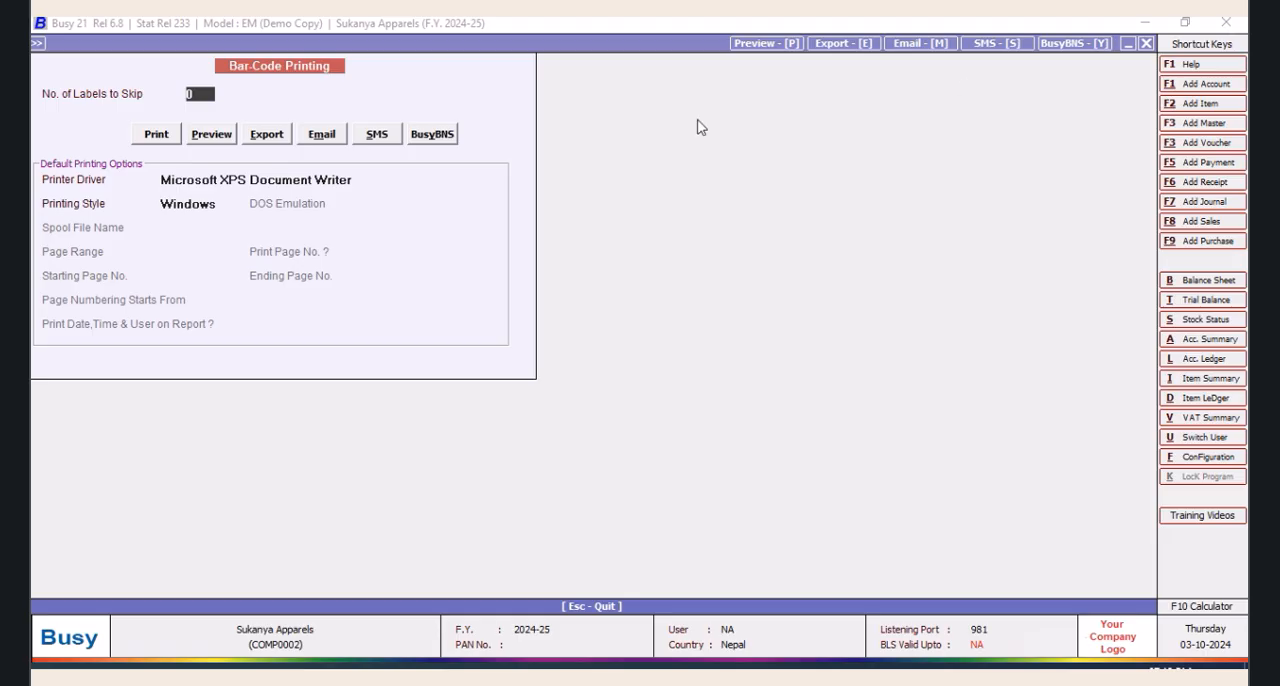
pyautogui.click(1146, 45)
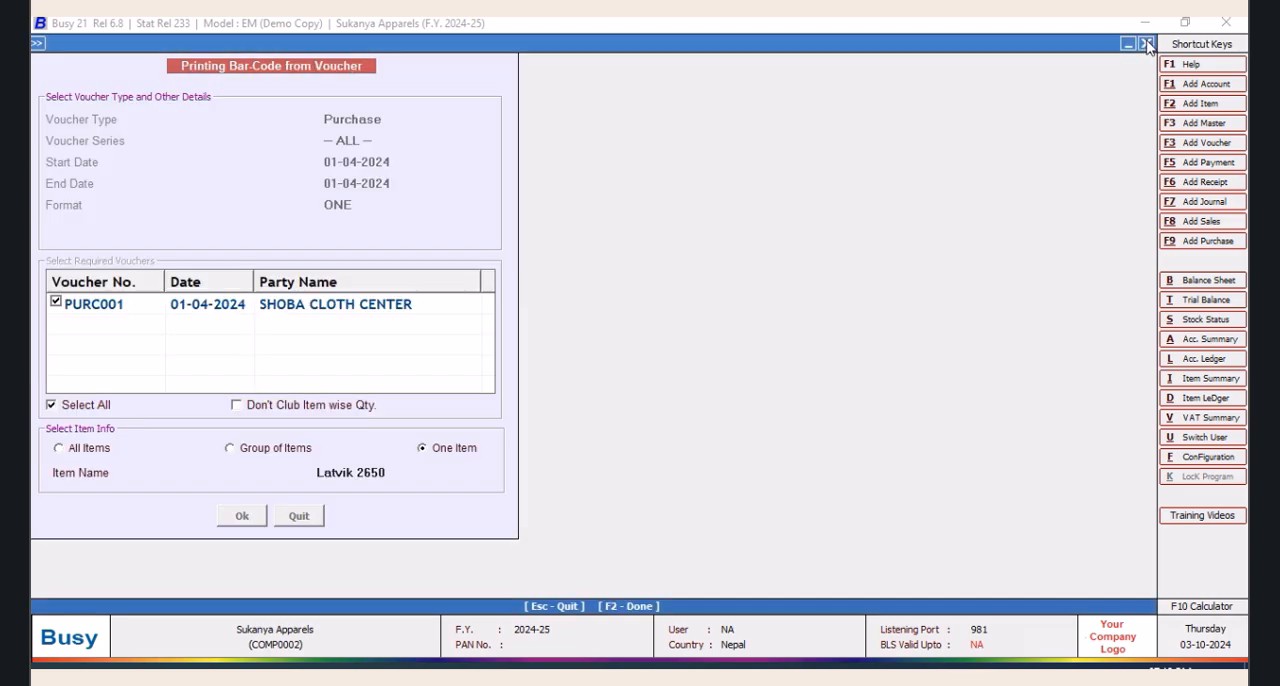
pyautogui.click(308, 514)
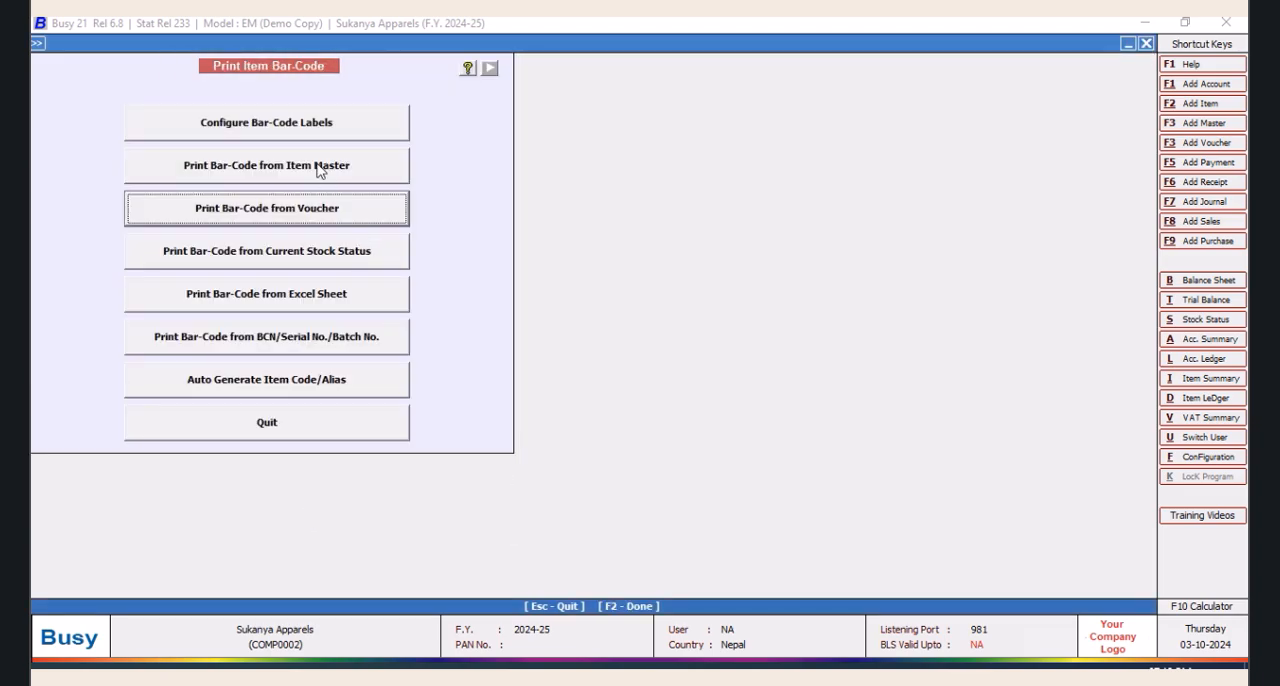
# In the label configuration of format ONE, shorten the plain-text address line by removing its first locality
pyautogui.click(304, 128)
pyautogui.click(523, 167)
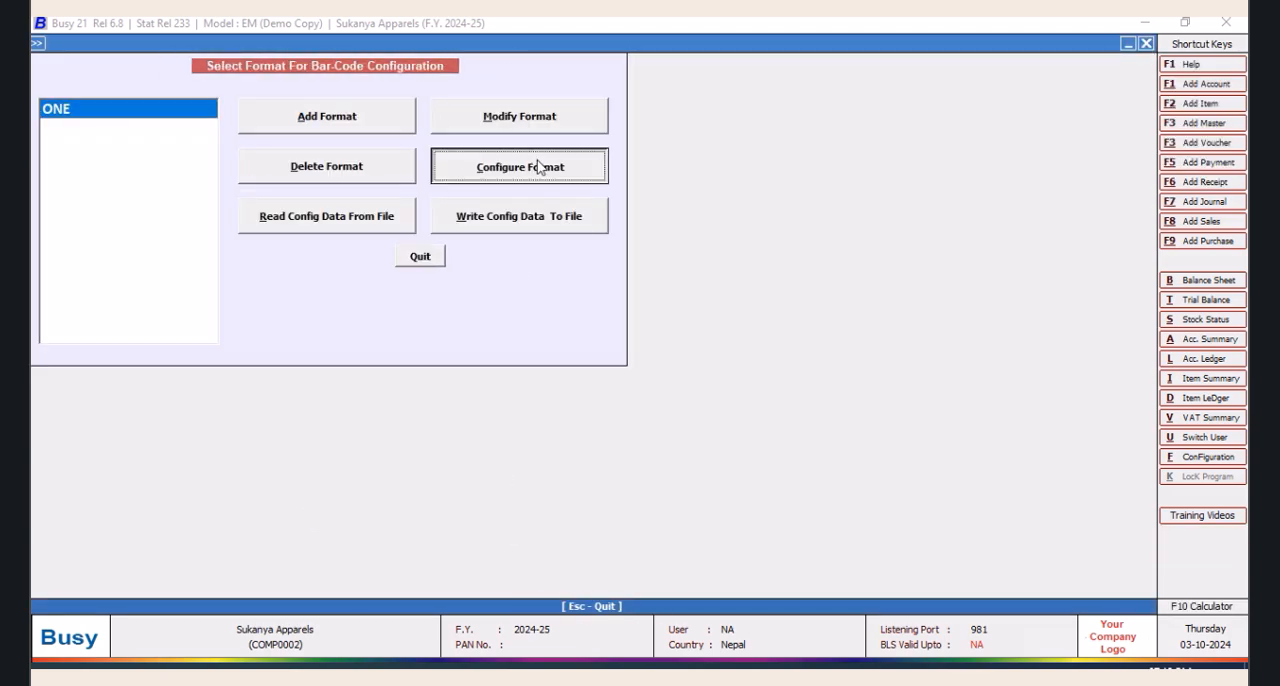
pyautogui.click(630, 462)
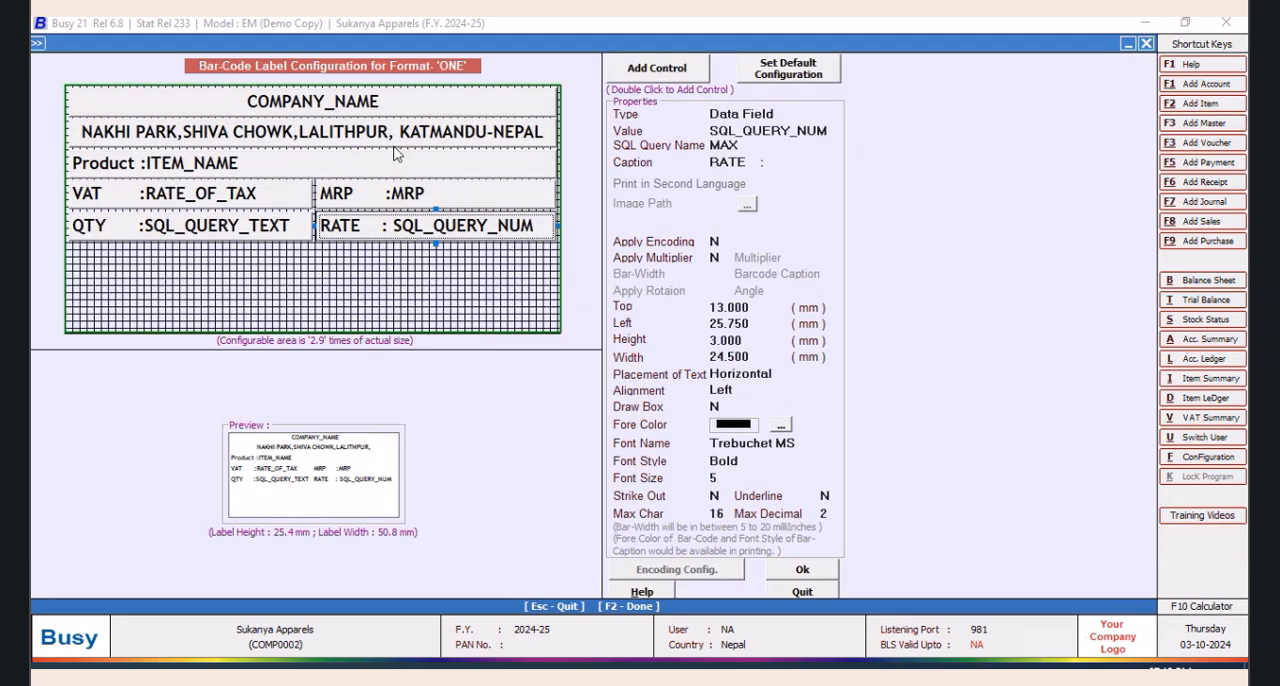
pyautogui.click(388, 136)
pyautogui.click(390, 136)
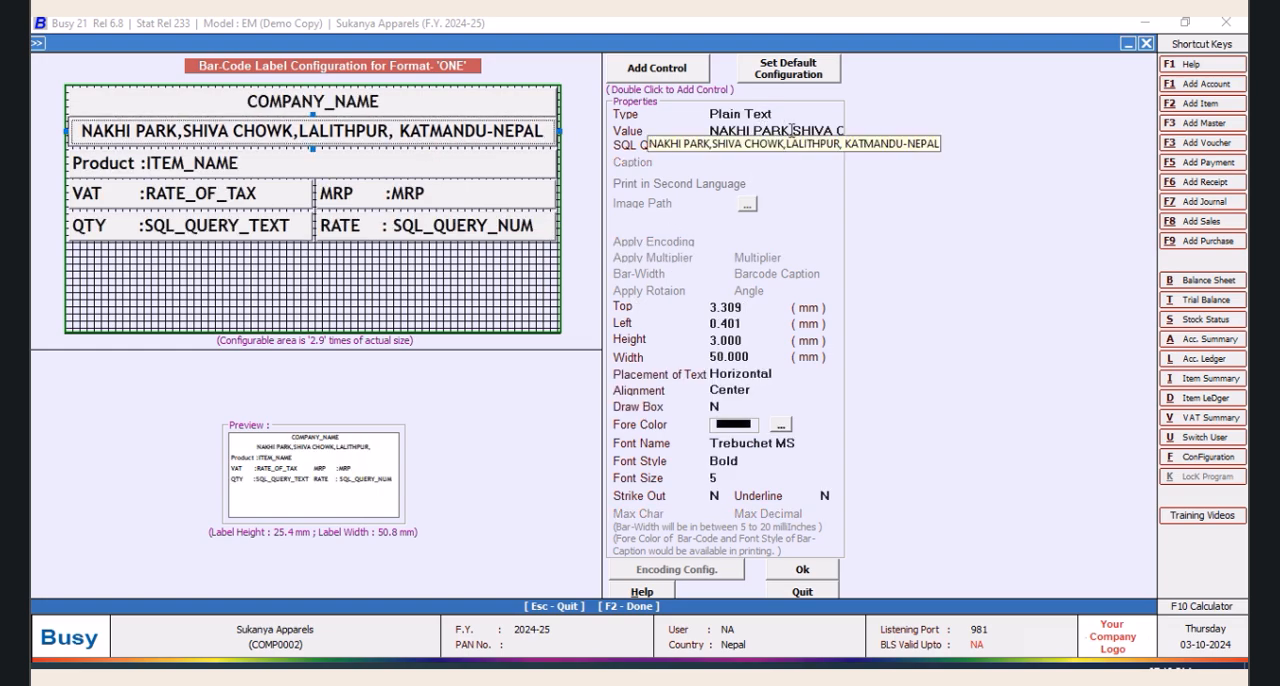
pyautogui.moveTo(792, 131); pyautogui.dragTo(648, 139)
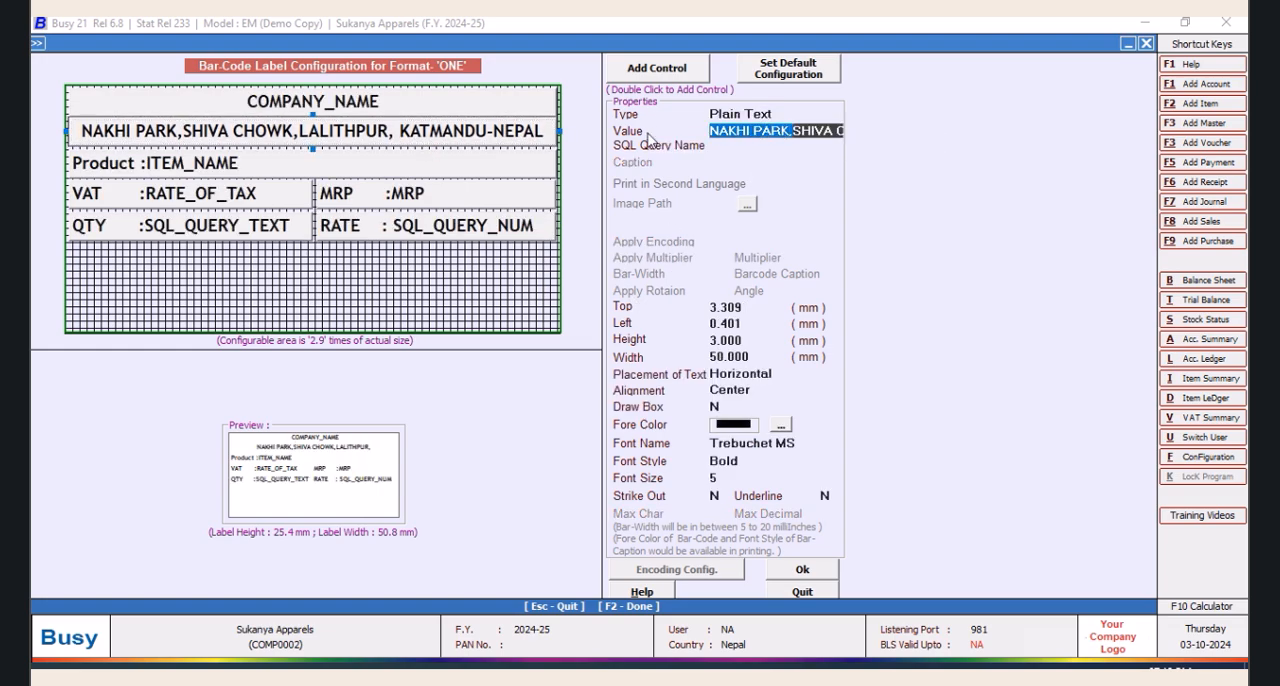
pyautogui.press('Delete')
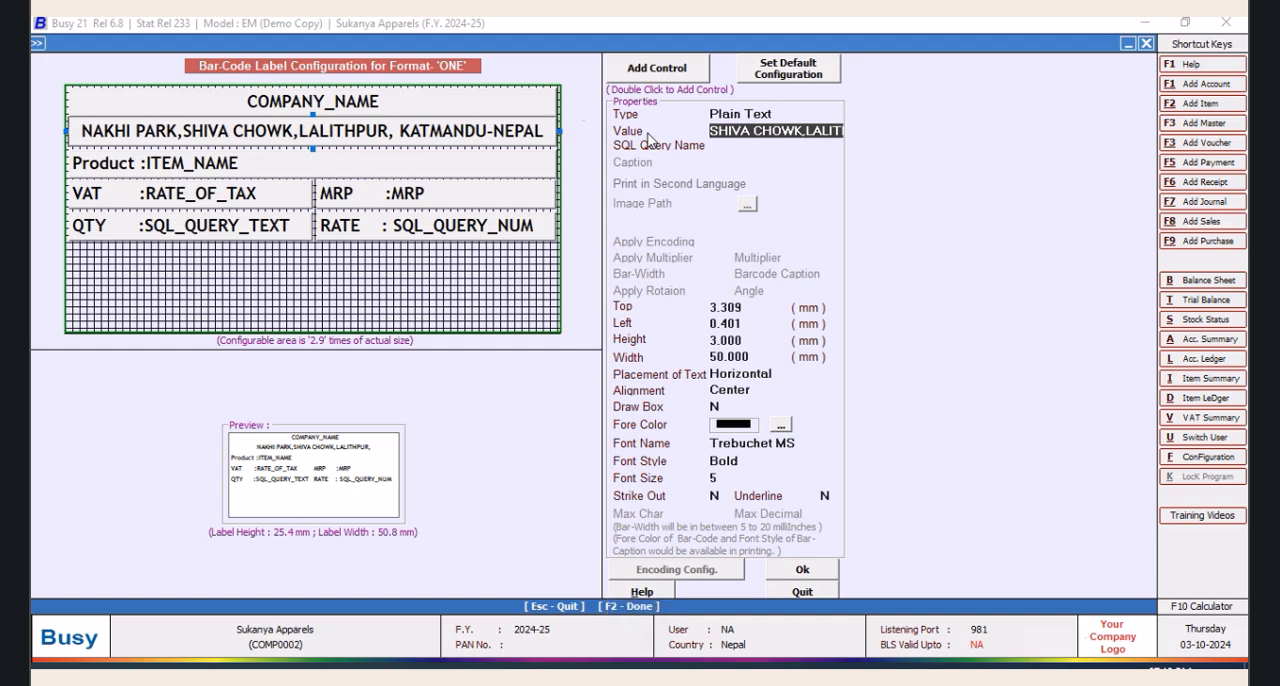
pyautogui.press('Return')
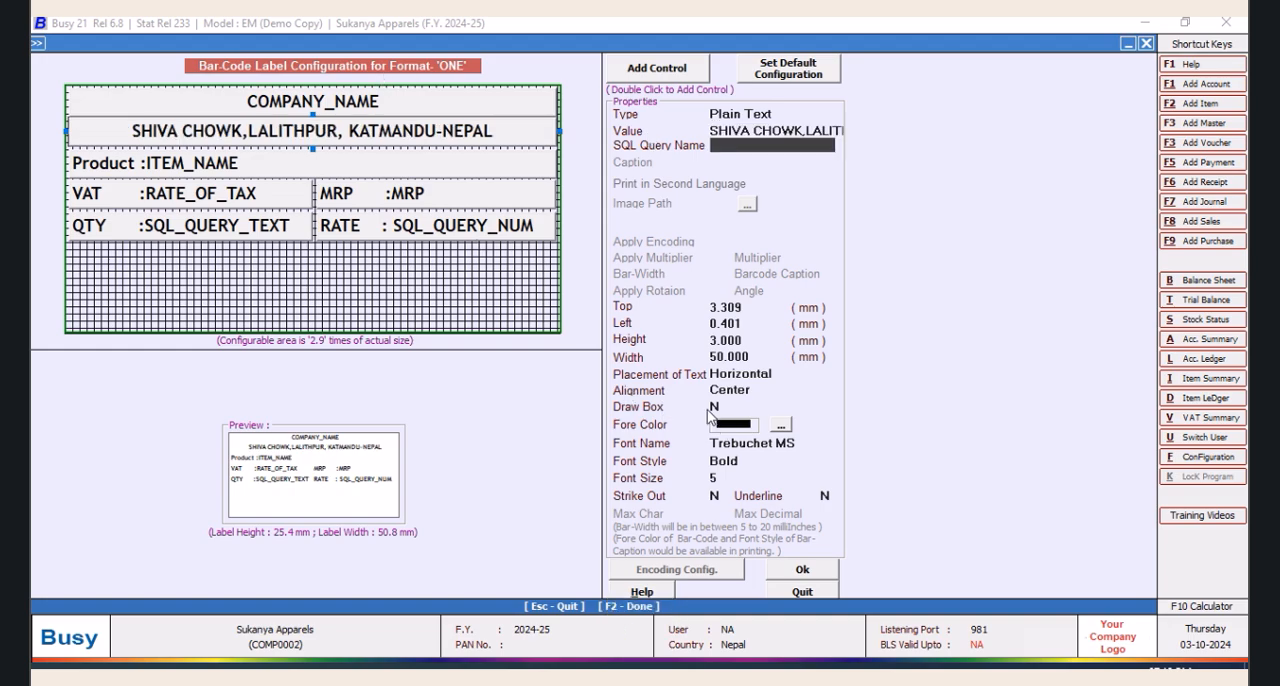
# Accept and save the changed label layout of format ONE, and return to the bar-code printing options
pyautogui.click(806, 574)
pyautogui.click(634, 522)
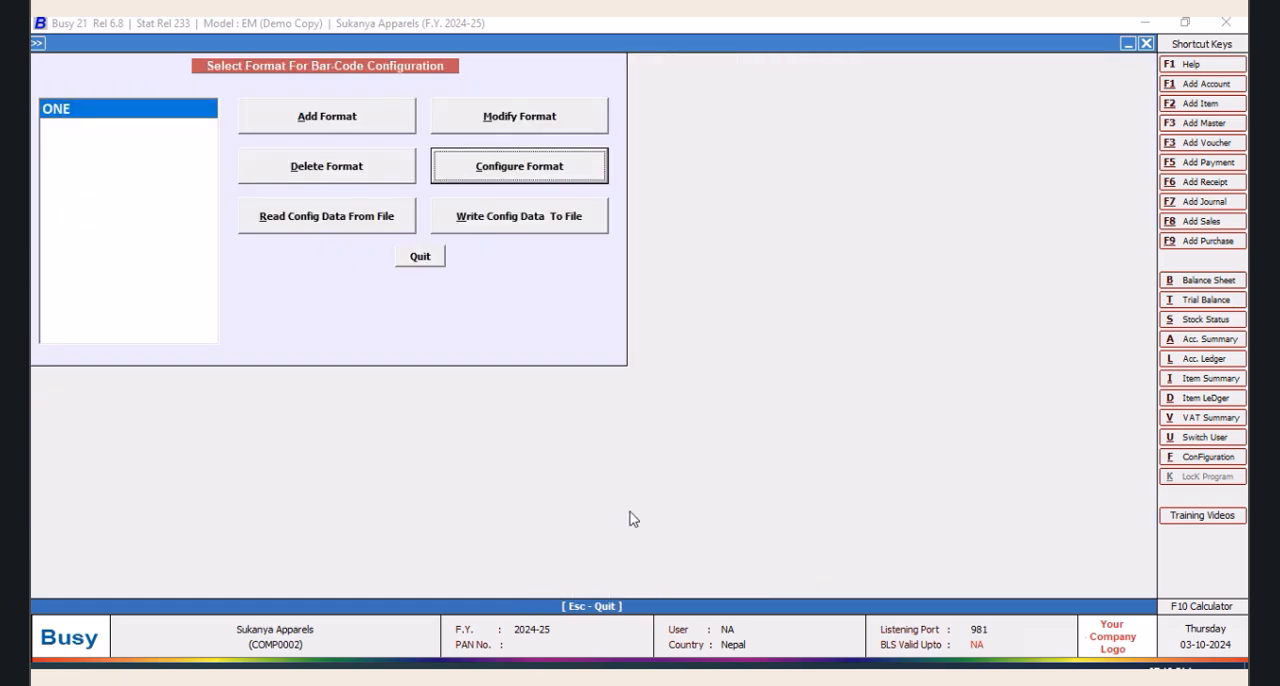
pyautogui.click(425, 258)
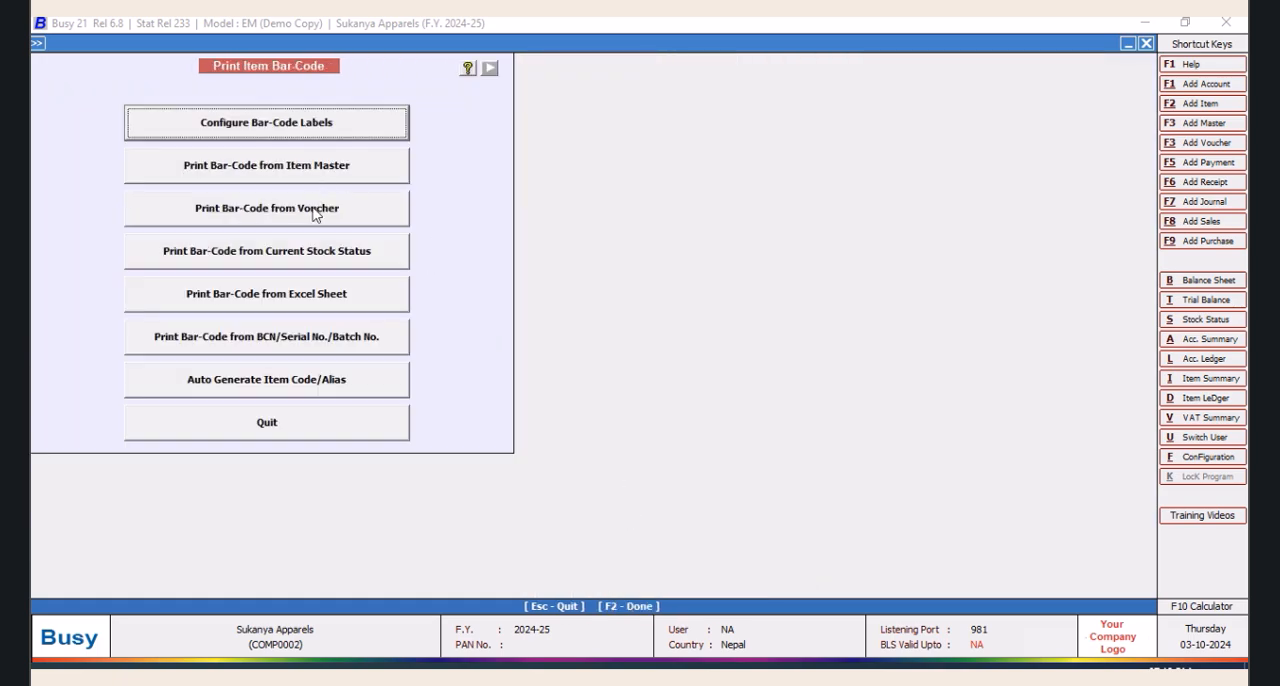
# Start bar-code printing from a voucher with the voucher type set to Purchase
pyautogui.click(311, 215)
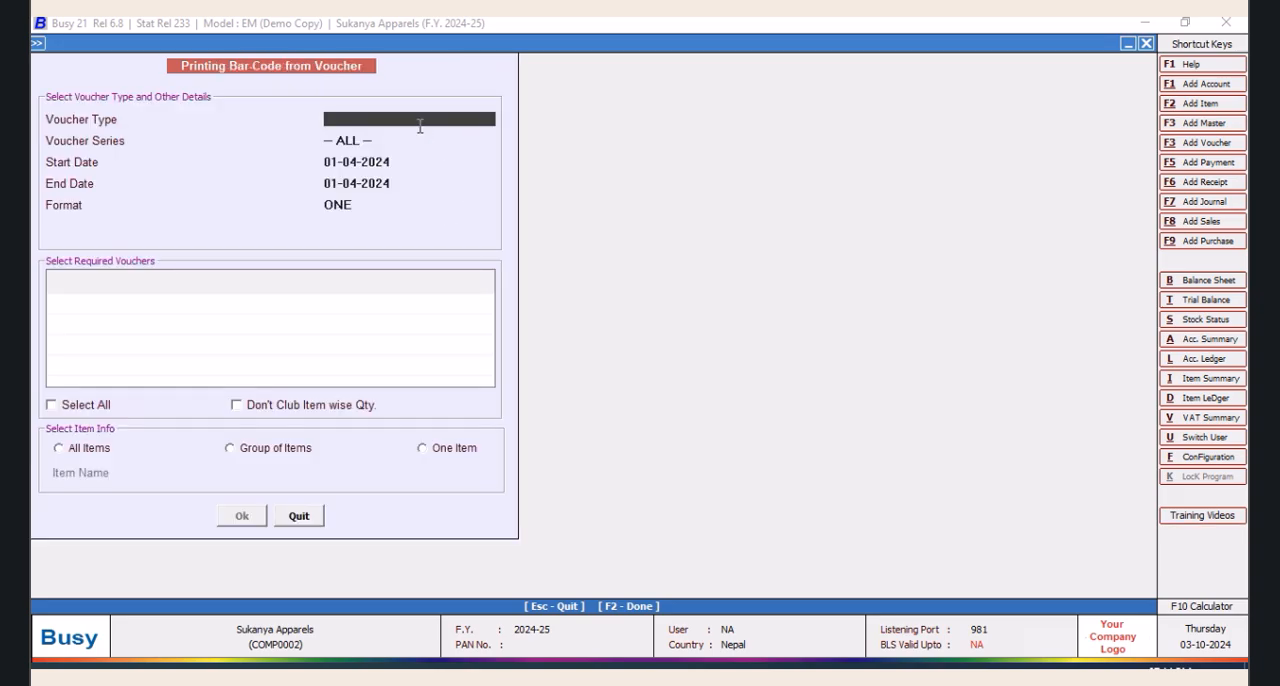
pyautogui.write('U')
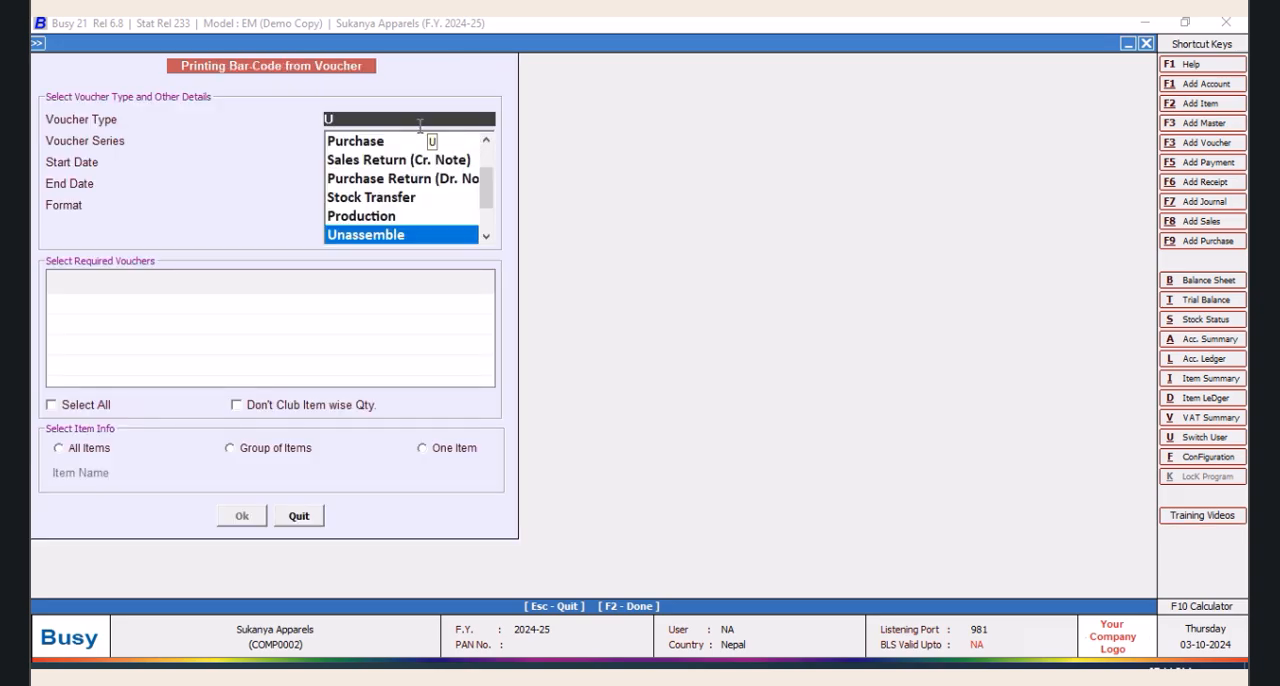
pyautogui.press('Up')
pyautogui.press('Up')
pyautogui.press('Up')
pyautogui.press('Up')
pyautogui.press('Up')
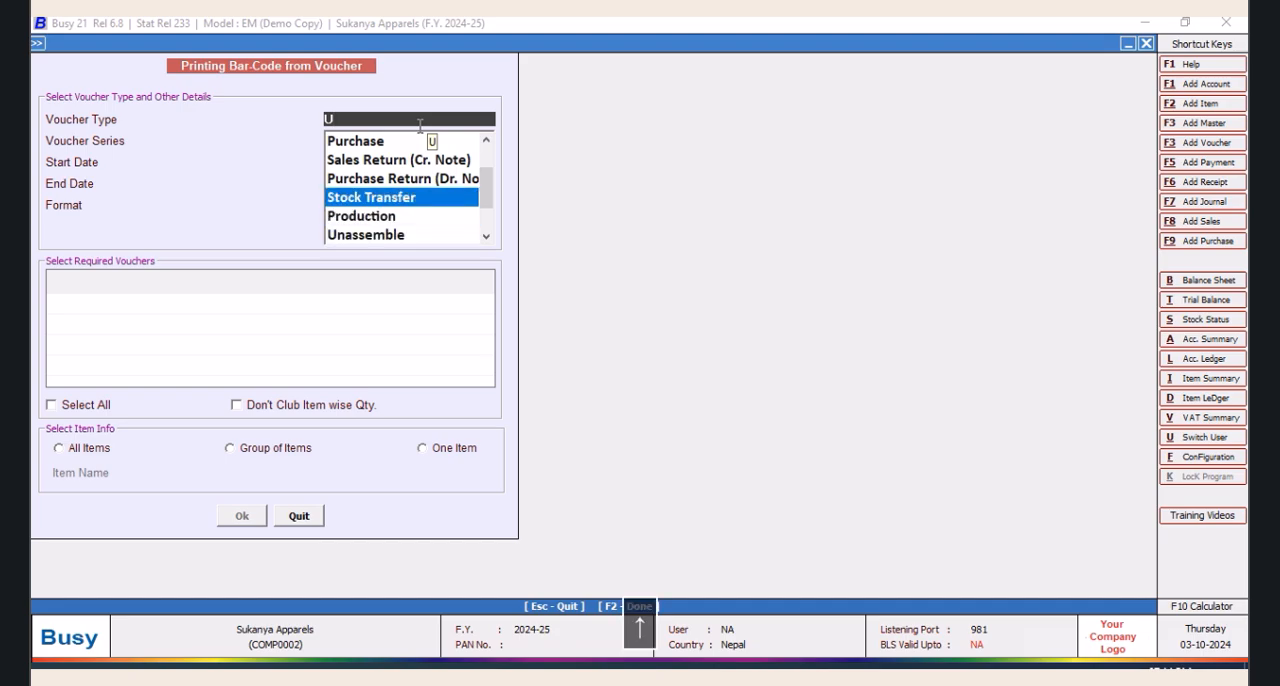
pyautogui.press('Return')
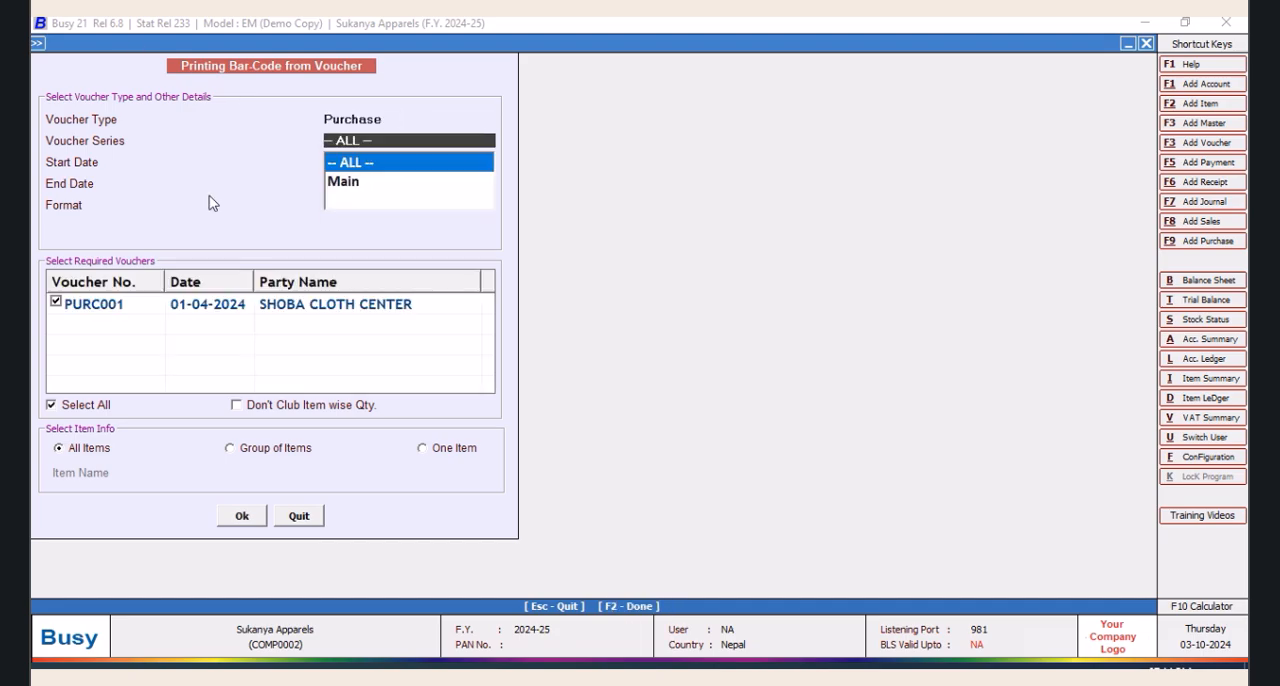
# Restrict the bar-code printing to one item, Kusum 1652, and accept the voucher selection
pyautogui.click(424, 448)
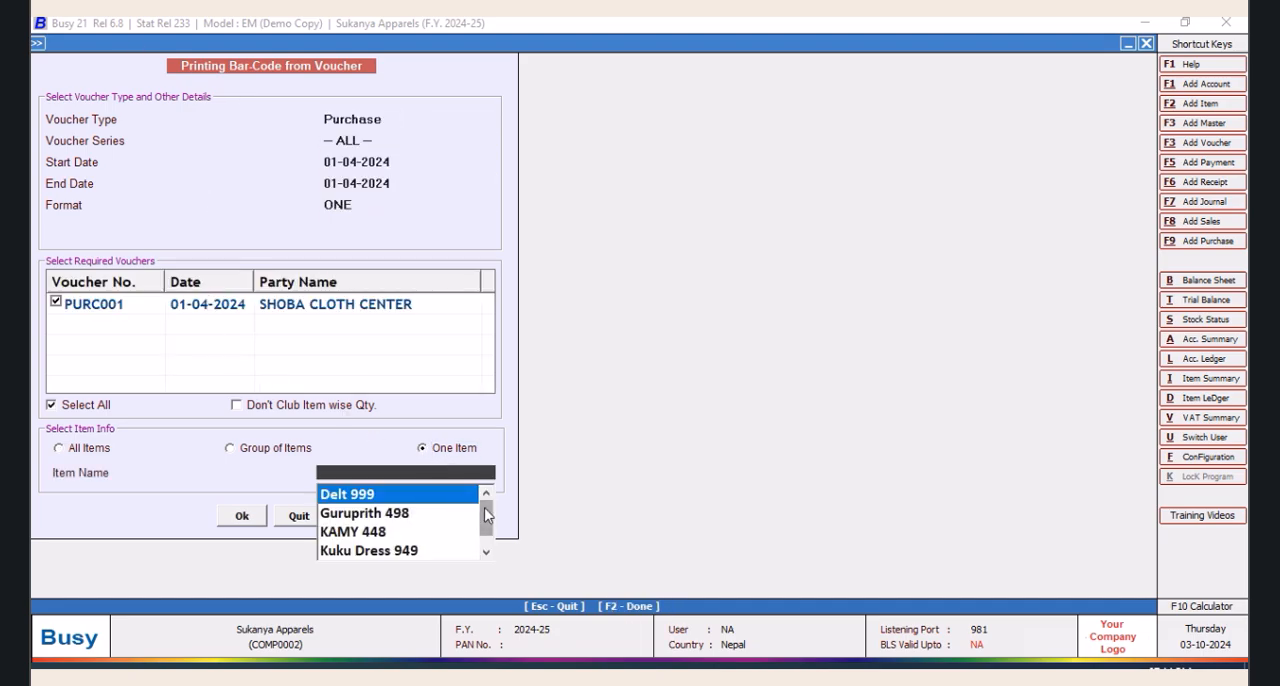
pyautogui.scroll(-1, 487, 515)
pyautogui.click(398, 555)
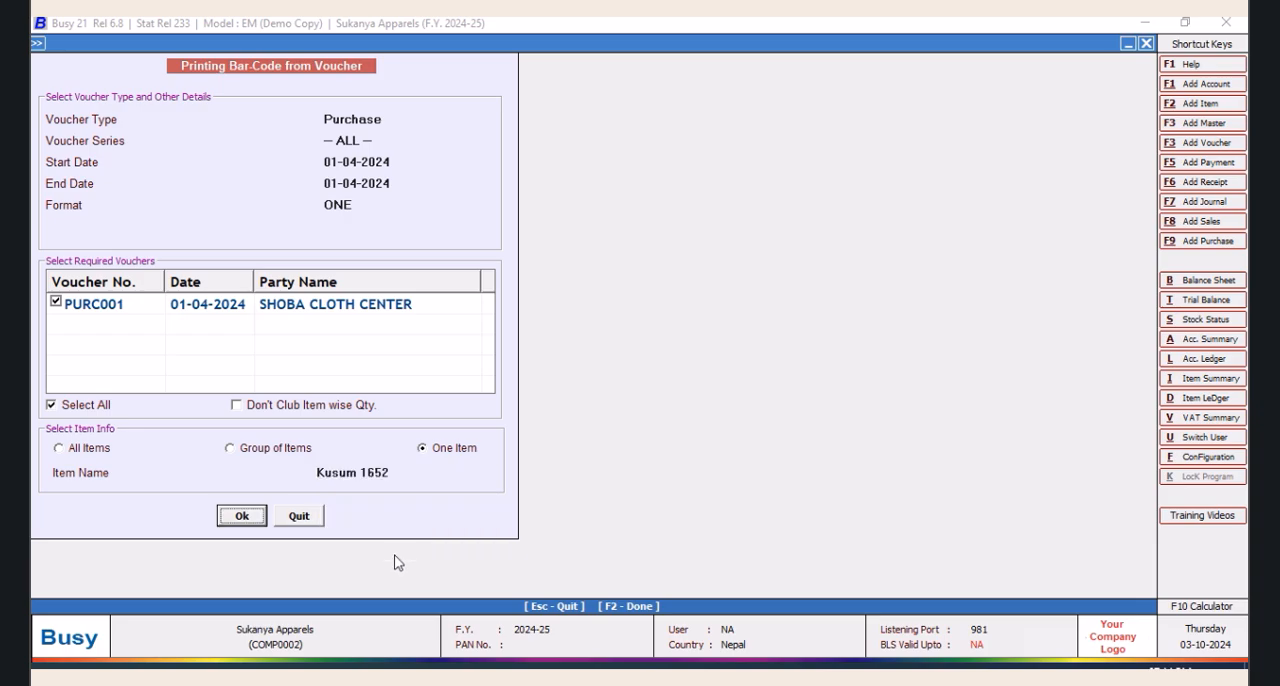
pyautogui.click(222, 517)
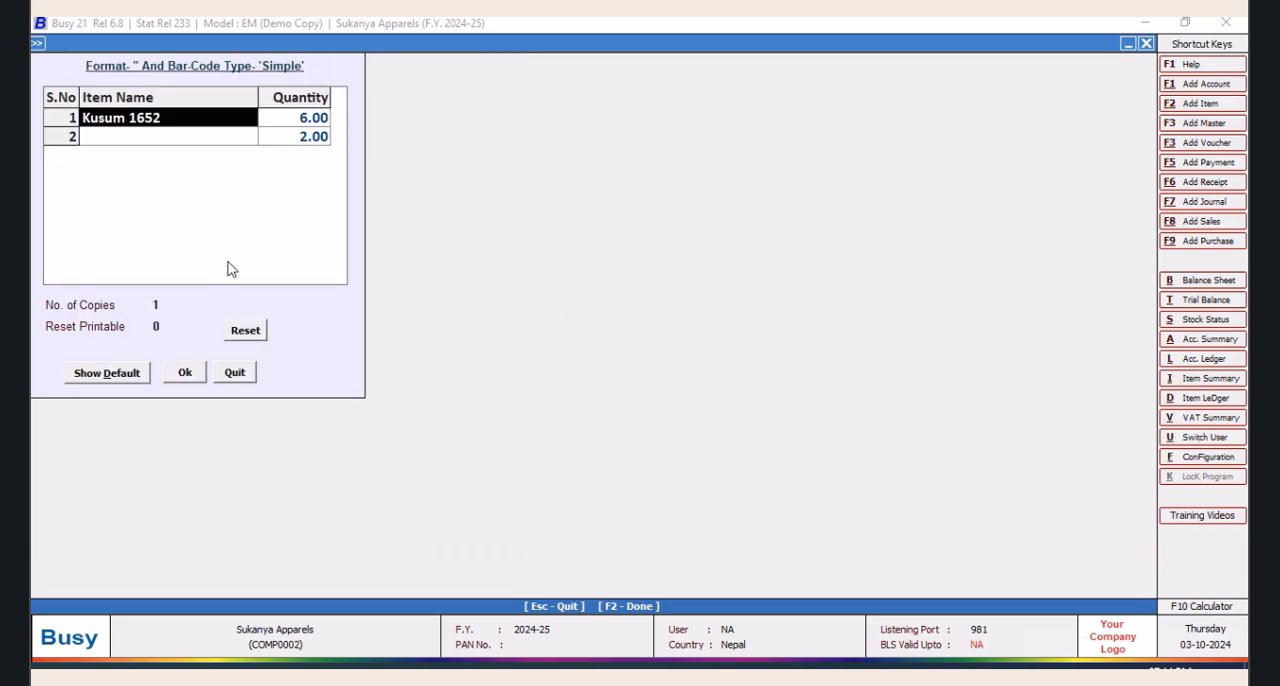
# Set the label quantity of the unnamed second row to 0, accept the quantities and show the labels enlarged in print preview
pyautogui.click(316, 142)
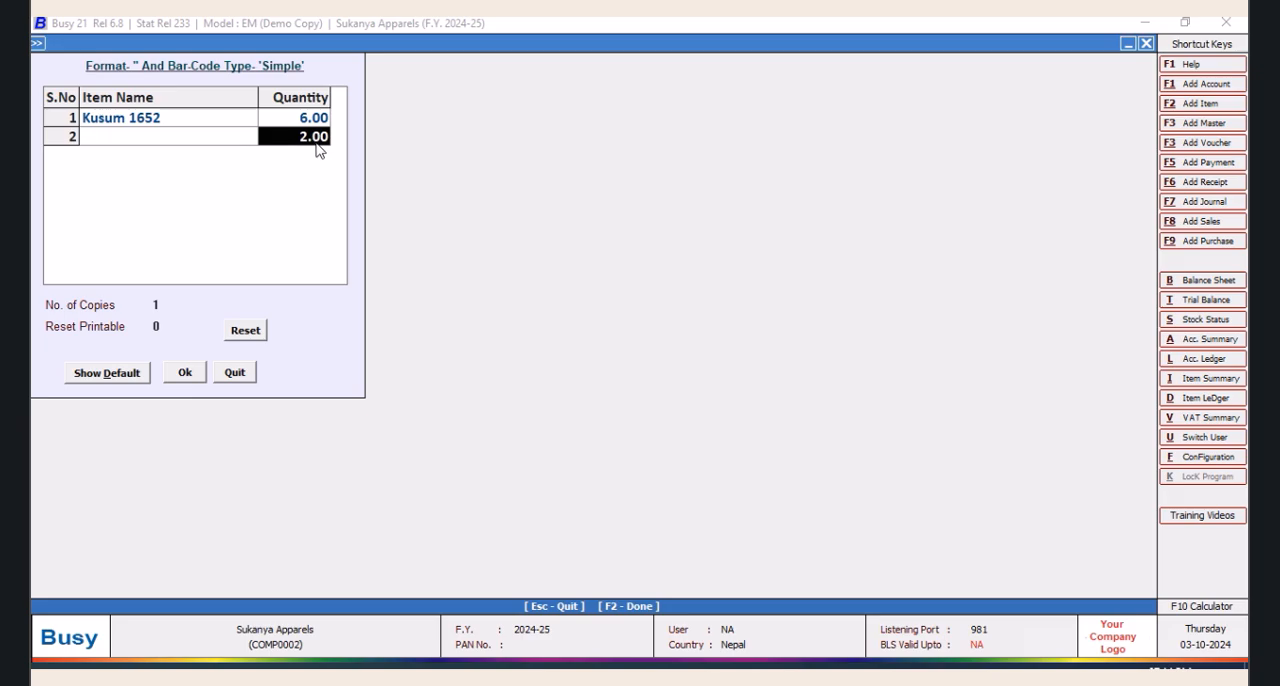
pyautogui.write('0')
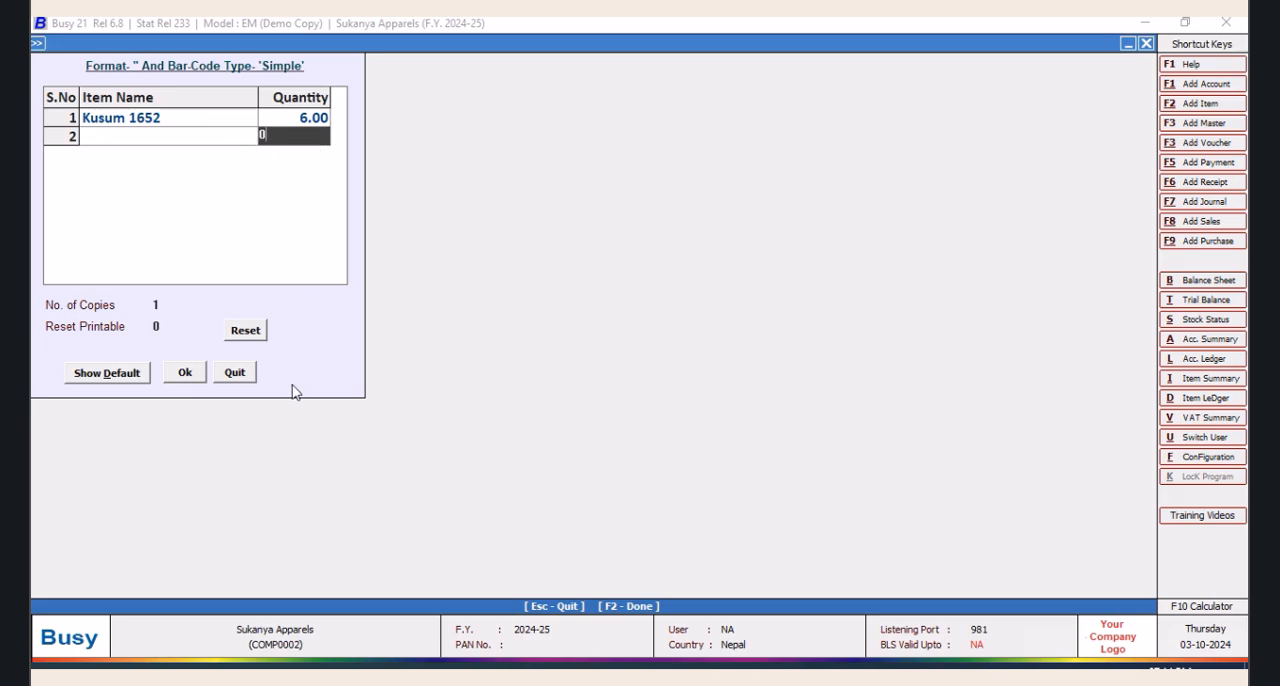
pyautogui.click(186, 373)
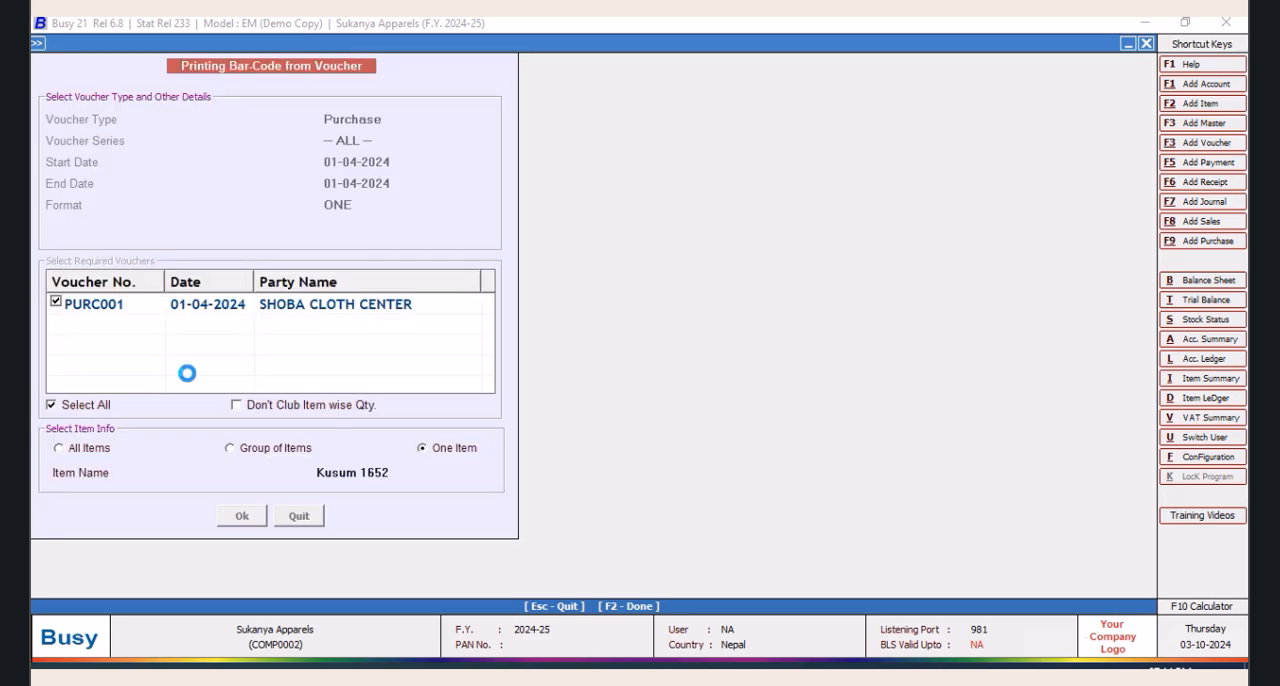
pyautogui.click(211, 136)
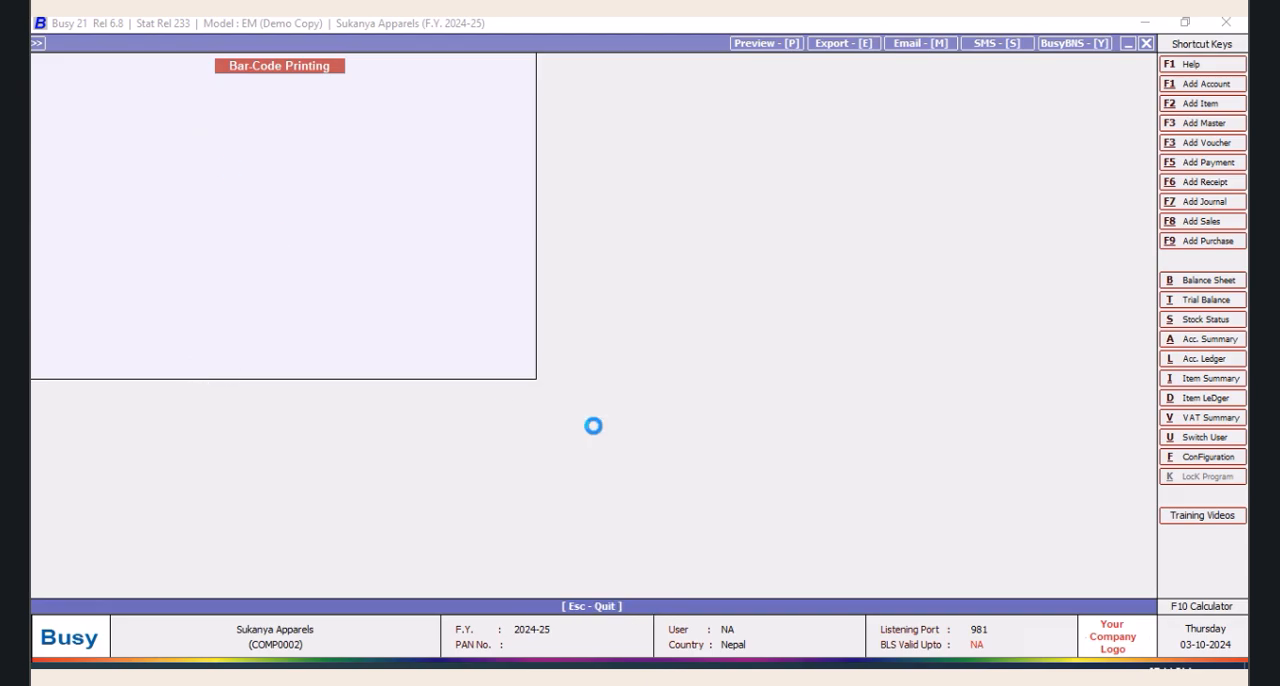
pyautogui.click(381, 47)
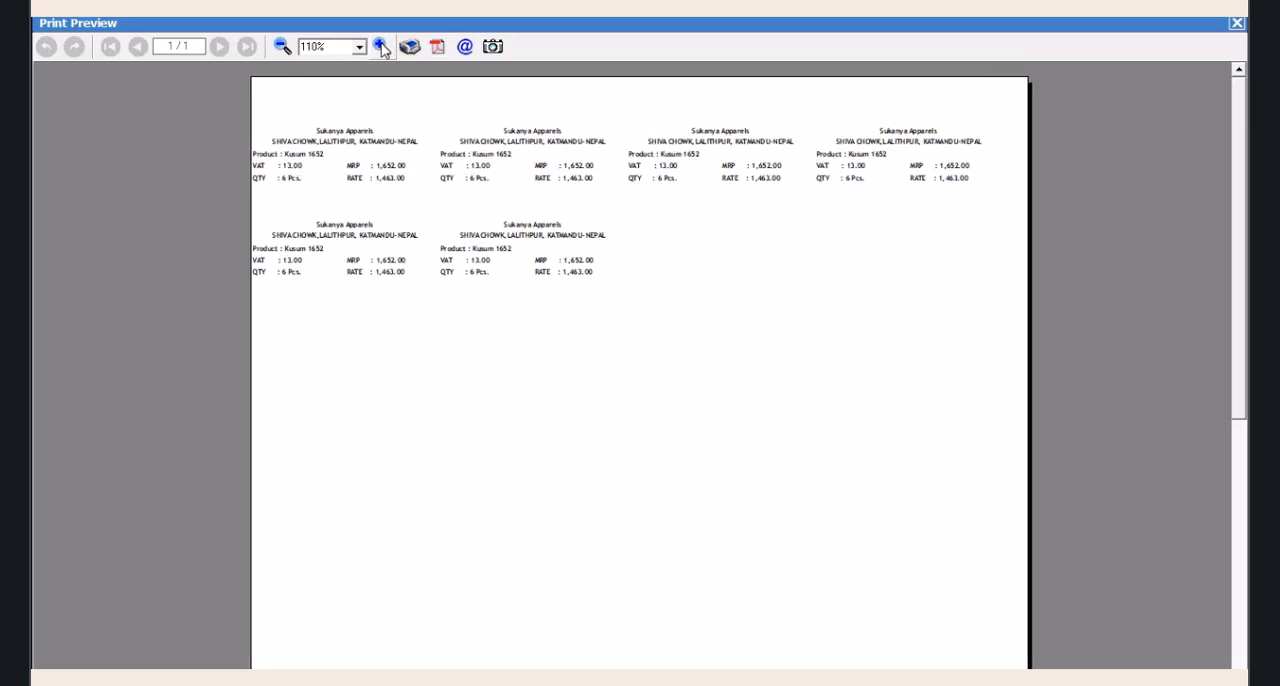
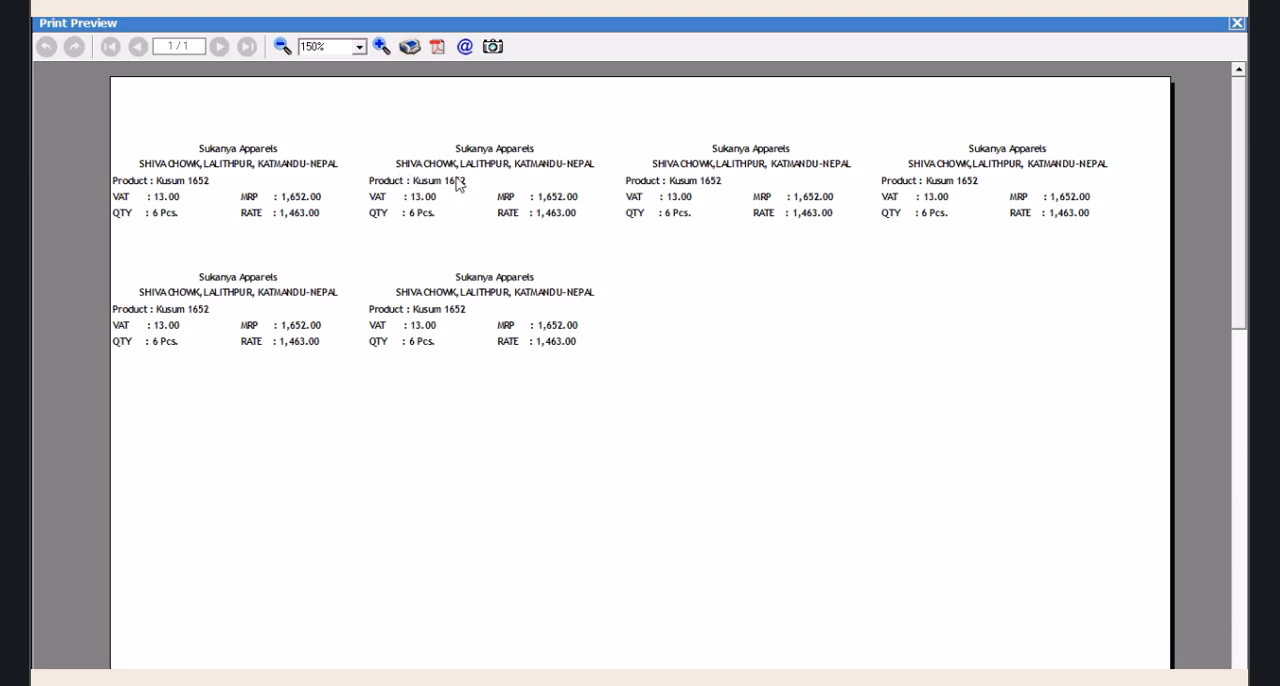
# Close the label preview and the bar-code printing screens, and open the label layout of format ONE for editing
pyautogui.click(1238, 23)
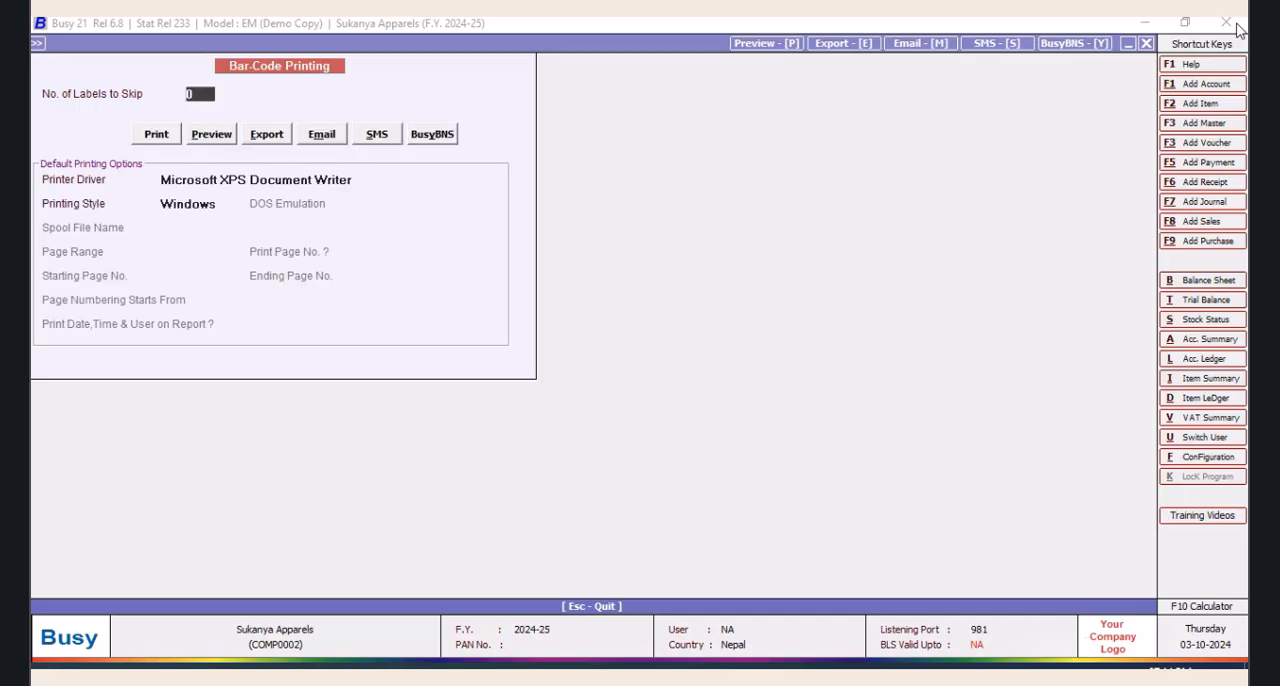
pyautogui.click(1147, 44)
pyautogui.click(299, 515)
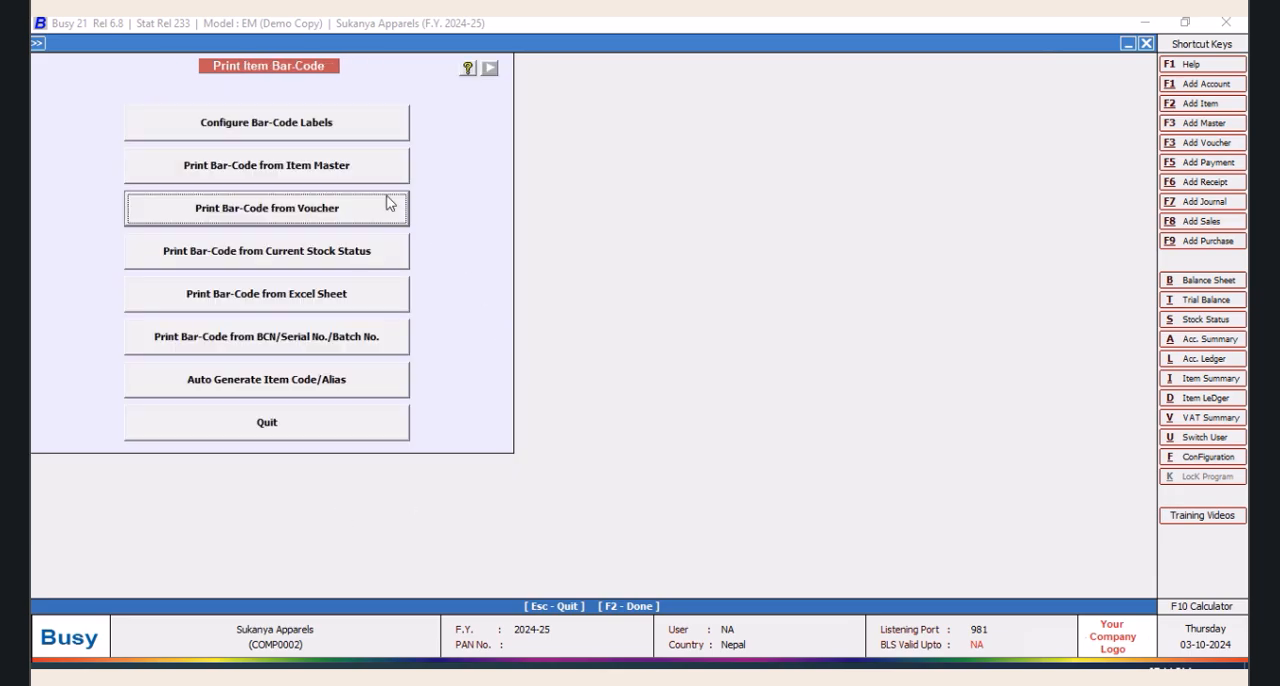
pyautogui.click(338, 134)
pyautogui.click(536, 166)
pyautogui.click(630, 470)
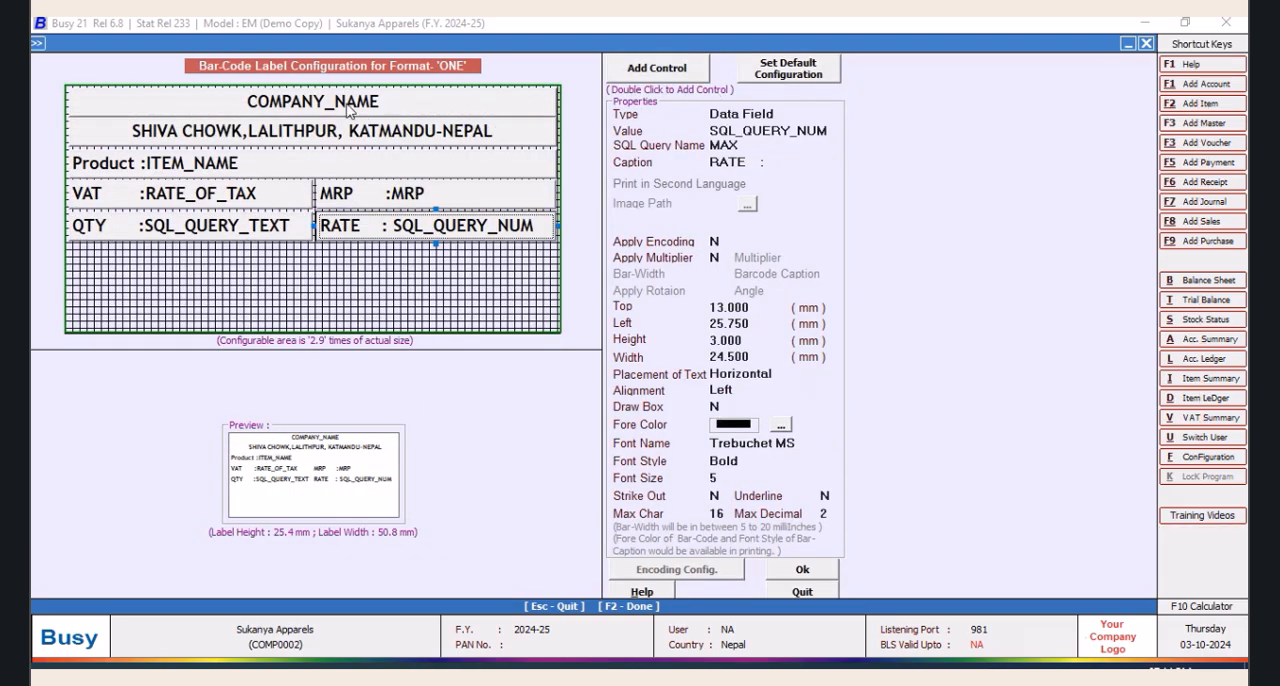
# Change the COMPANY_NAME field at the head of the label to plain text reading SUKANYA APPARELS
pyautogui.click(347, 105)
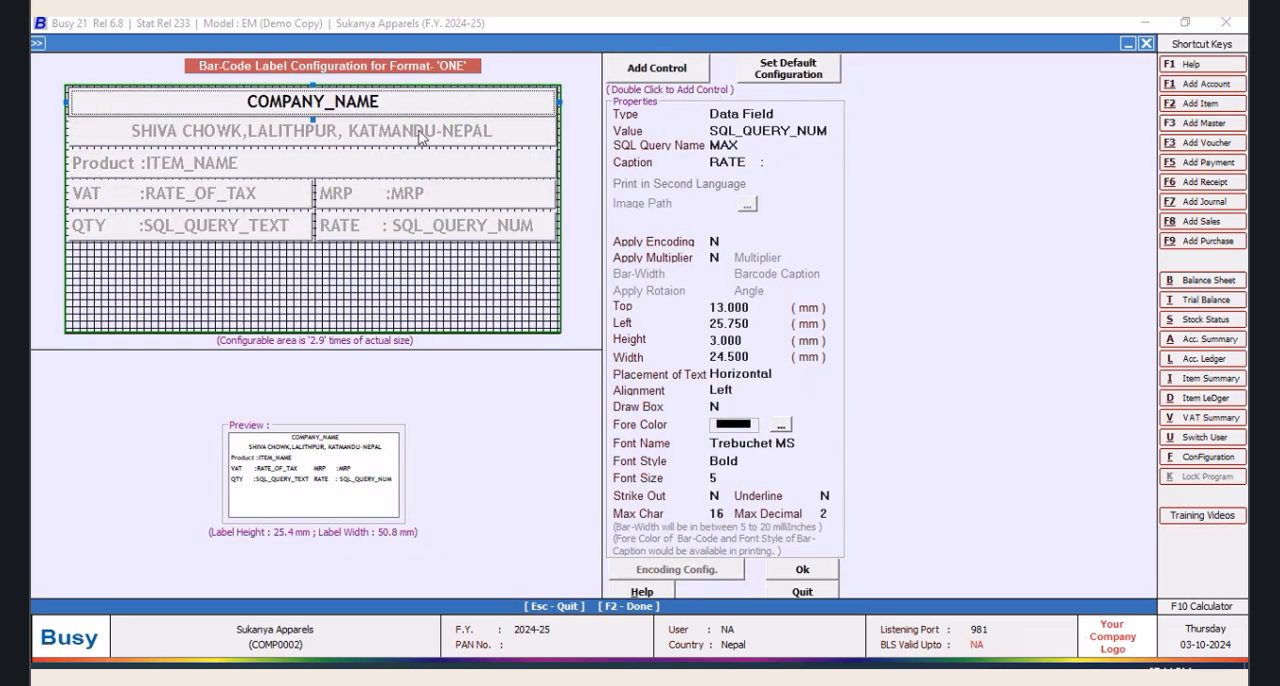
pyautogui.click(783, 116)
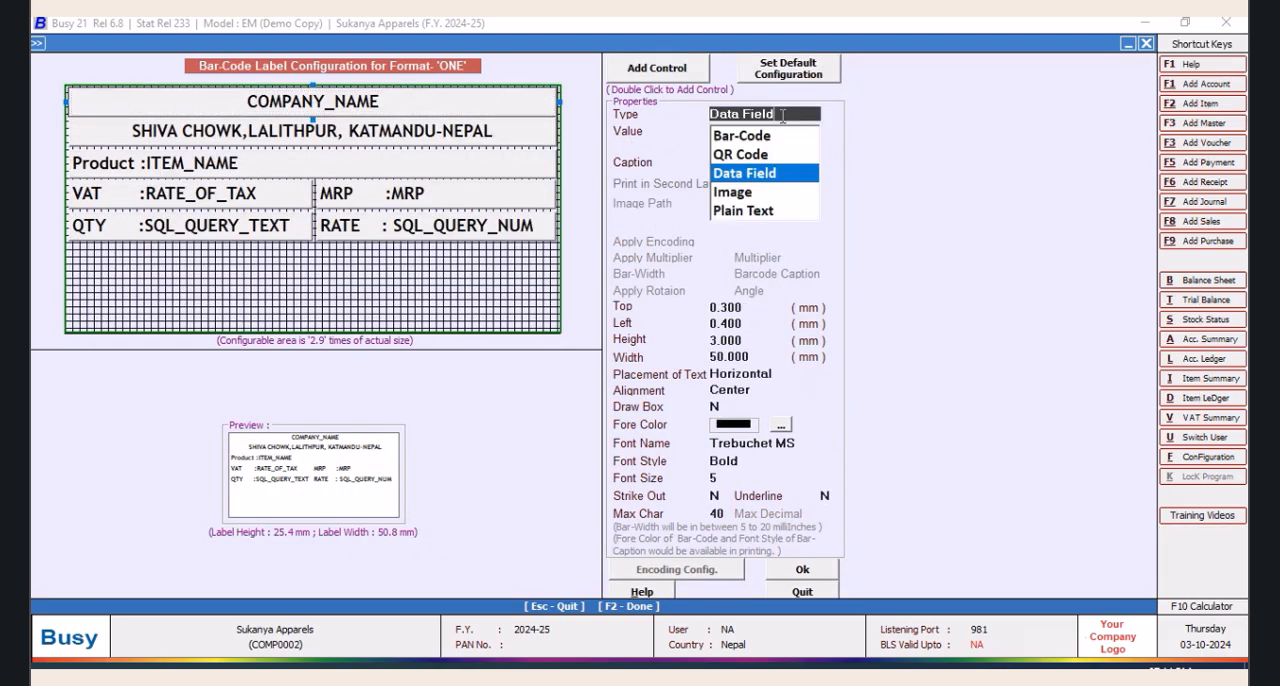
pyautogui.click(728, 212)
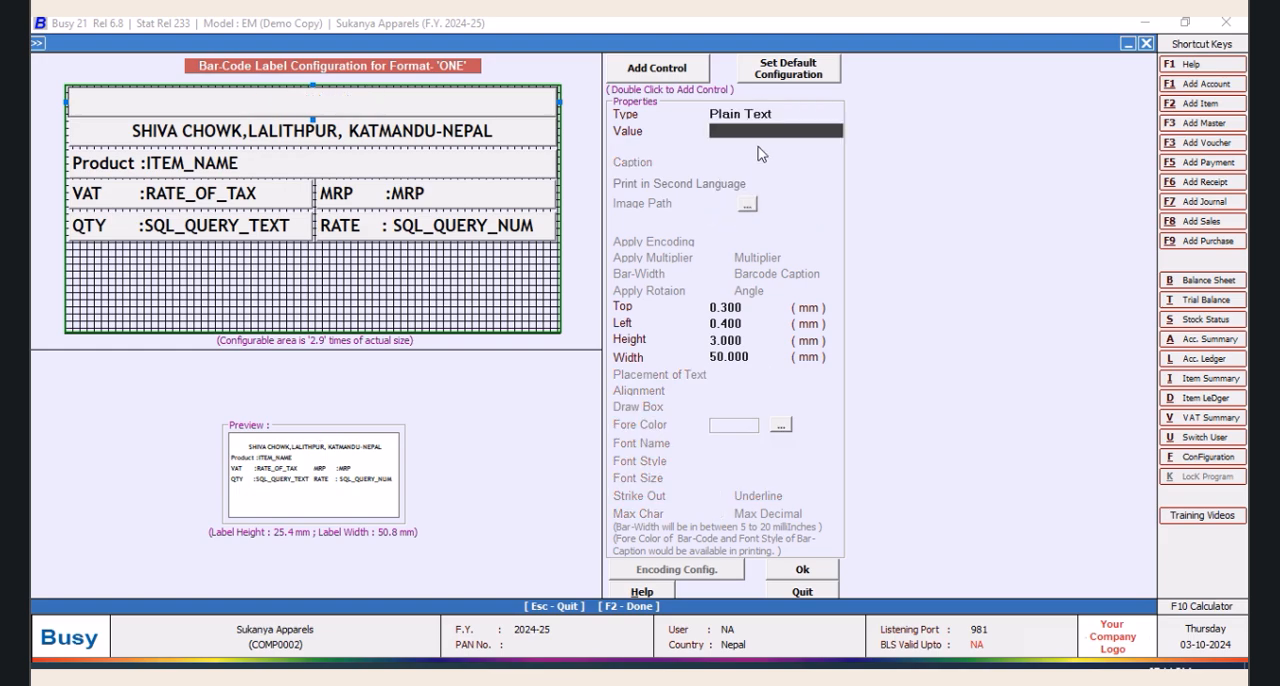
pyautogui.write('SUK')
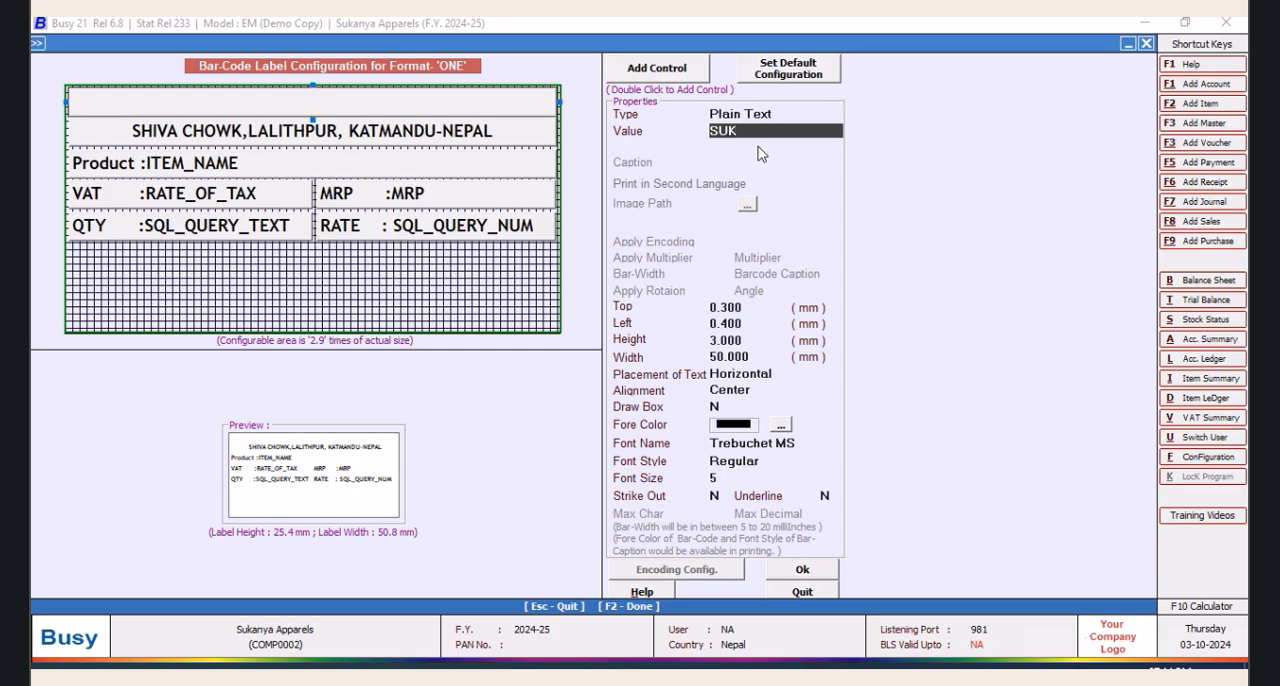
pyautogui.write('ANYA A')
pyautogui.write('PPARELS')
pyautogui.press('Tab')
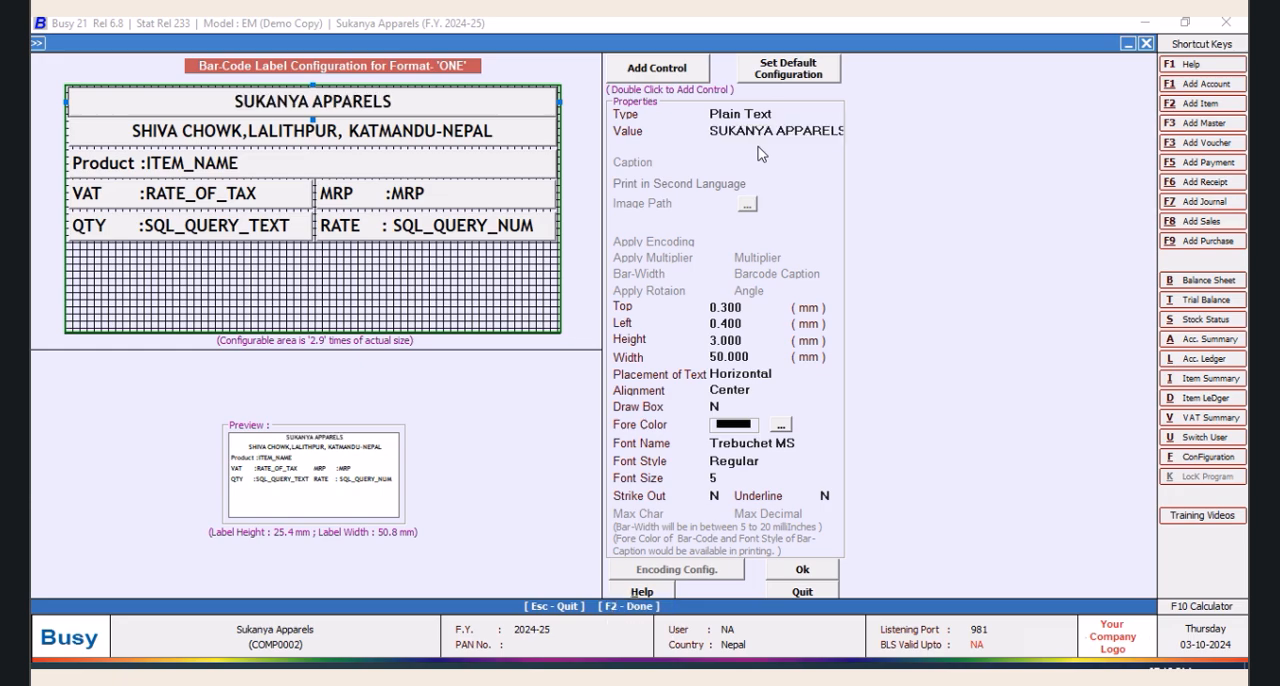
# Change the font style of the SUKANYA APPARELS text, save format ONE and leave the label configuration
pyautogui.click(756, 461)
pyautogui.click(725, 520)
pyautogui.click(800, 572)
pyautogui.click(640, 503)
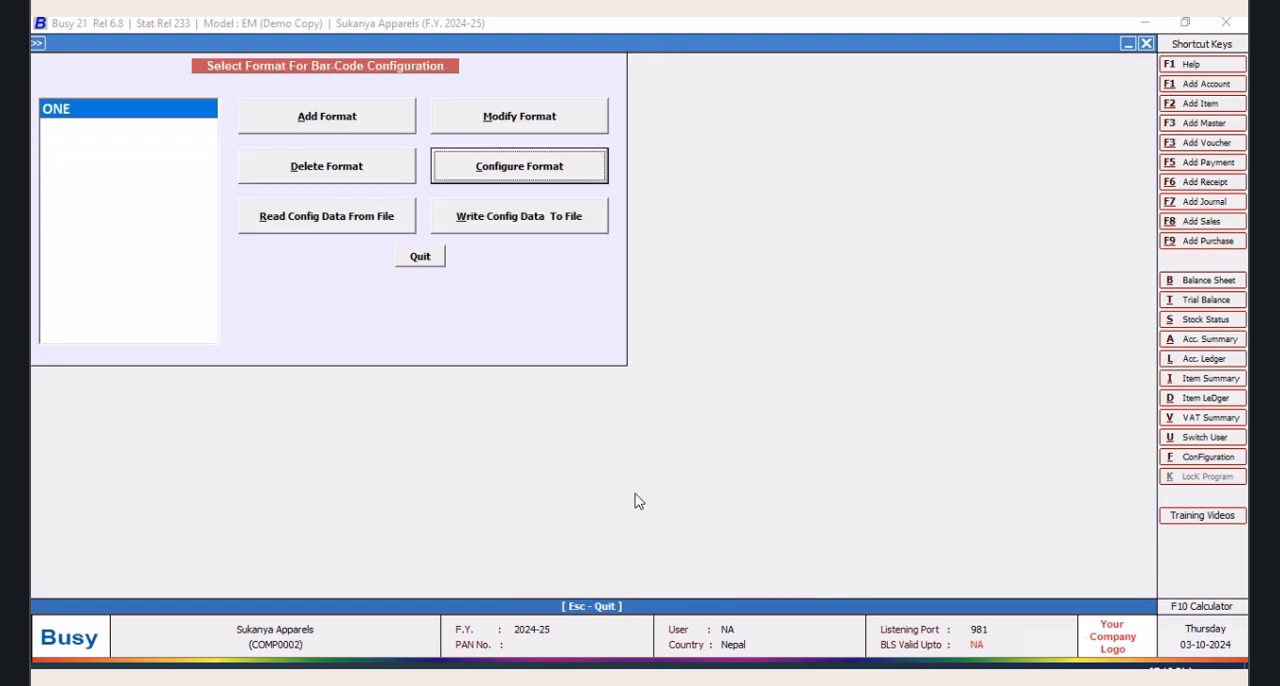
pyautogui.click(420, 258)
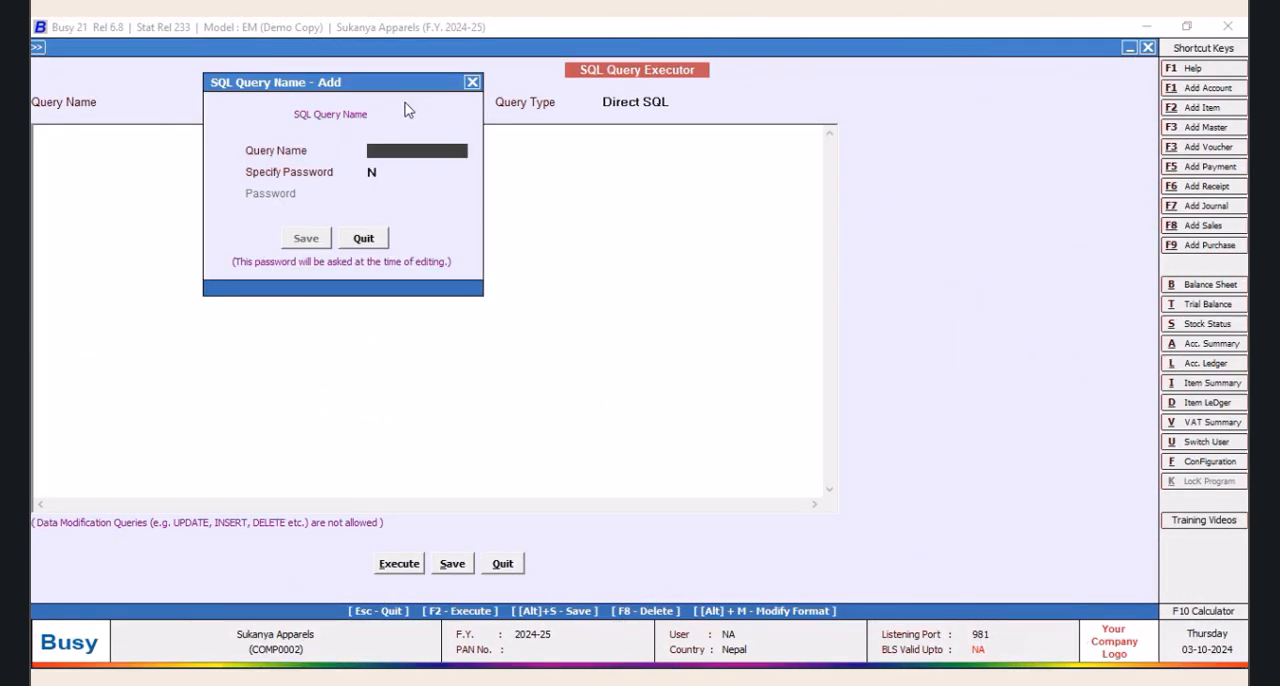
# Add a new SQL query named PROMAX without a password
pyautogui.write('PROMAX')
pyautogui.press('Return')
pyautogui.click(316, 238)
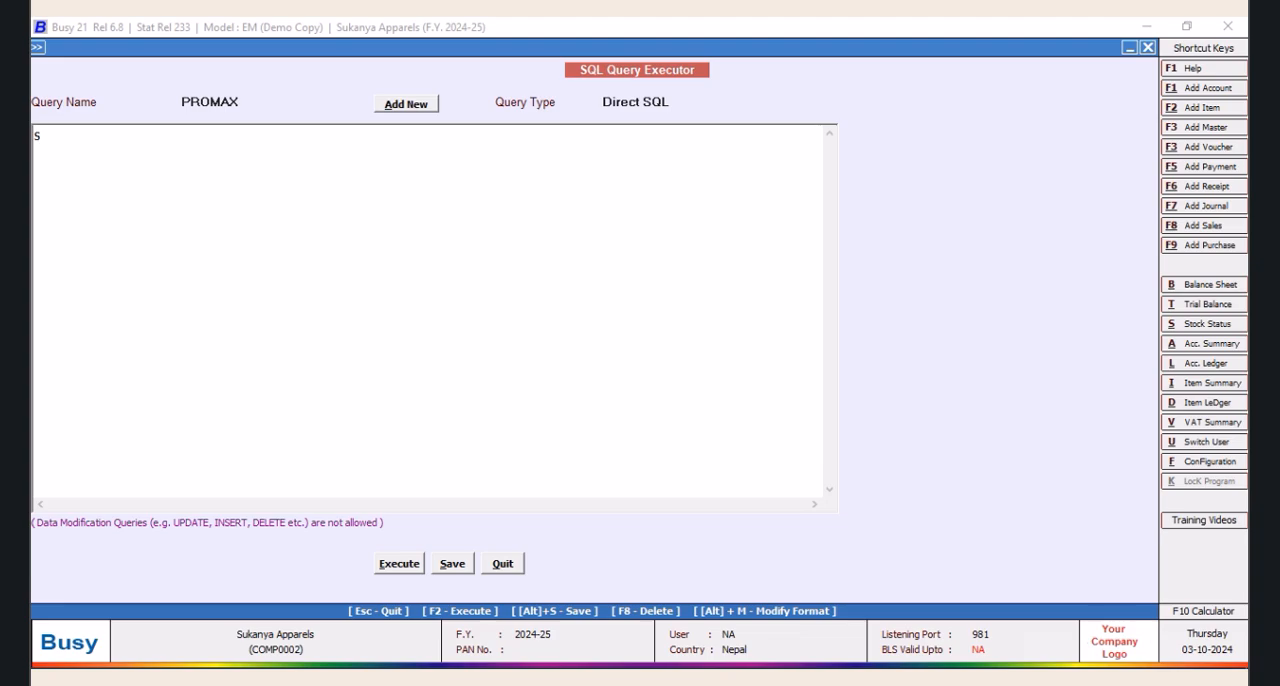
# Write the Select part of the PROMAX query as (Tran2.D5)/(Abs(Tran2.D1*Tran2.D6))
pyautogui.write('elect ')
pyautogui.write('(Tran')
pyautogui.write('2.D')
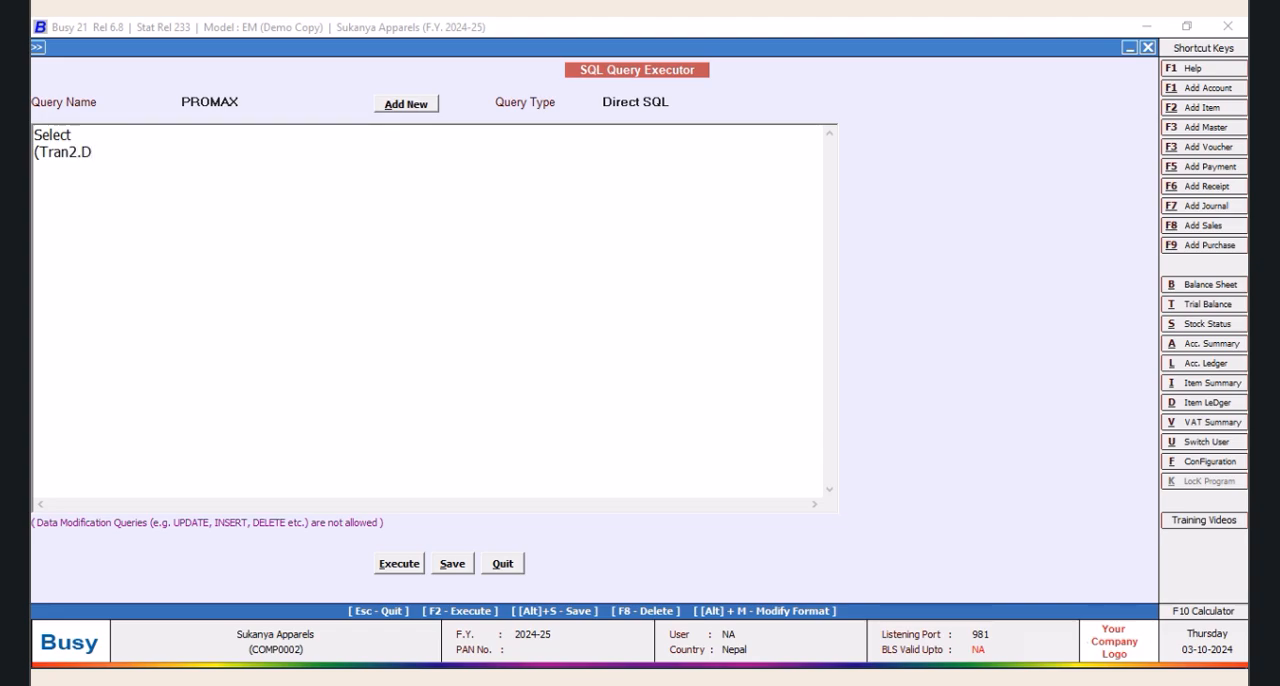
pyautogui.write('5/(')
pyautogui.click(103, 152)
pyautogui.write(')/(')
pyautogui.click(141, 157)
pyautogui.write('Abs(Tran2.D1*')
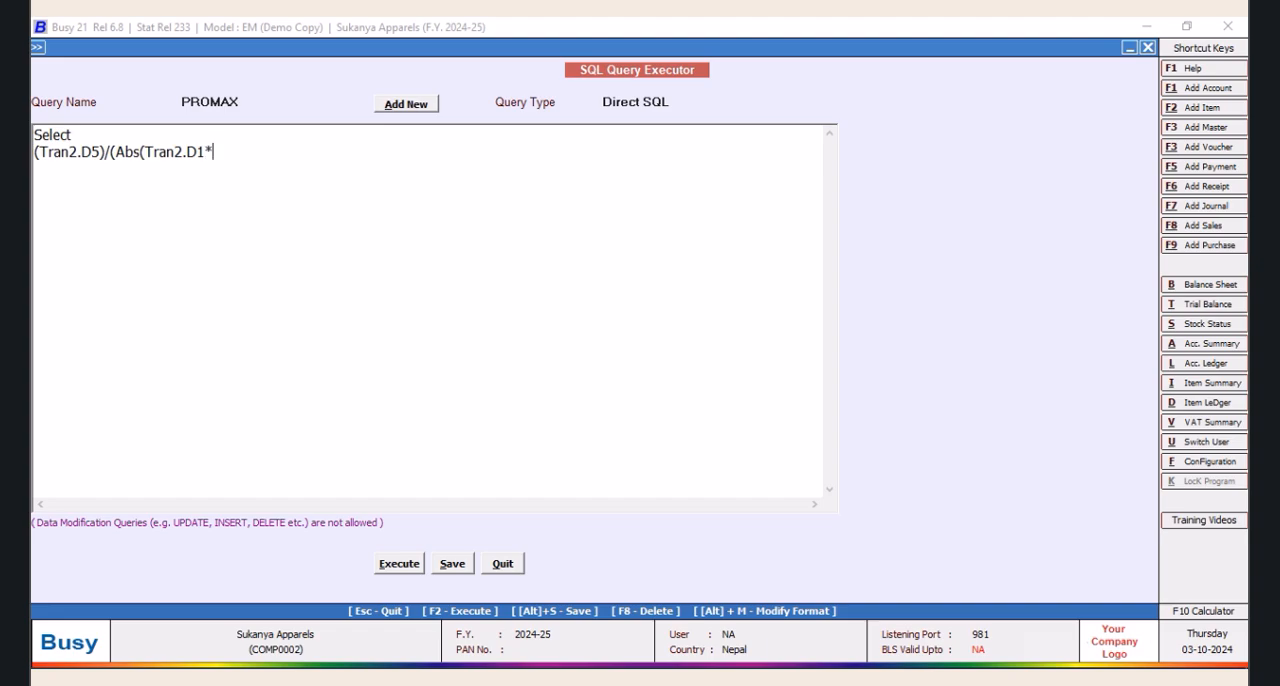
pyautogui.write('Tran2.D6')
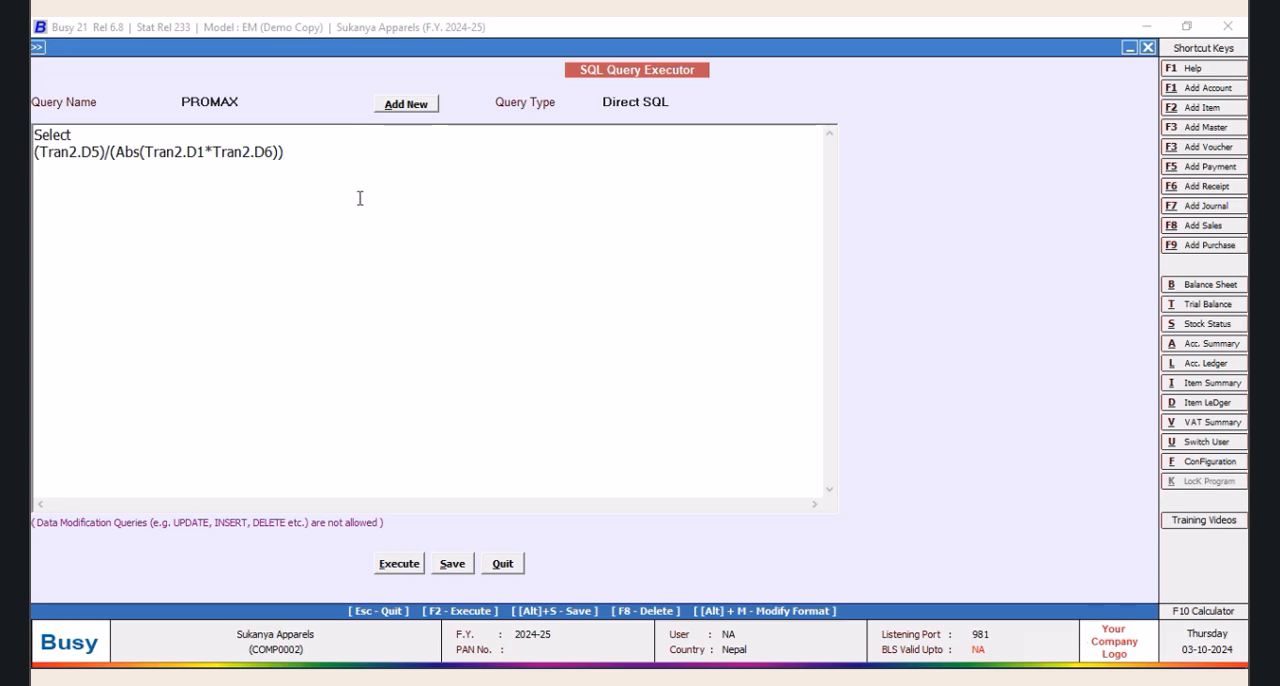
# Complete the PROMAX query with the lines from Tran2 and Where Tran2.VchType=2 and Tran2.RecType=2
pyautogui.press('Return')
pyautogui.write('from Tran2 ')
pyautogui.write('Where Tran')
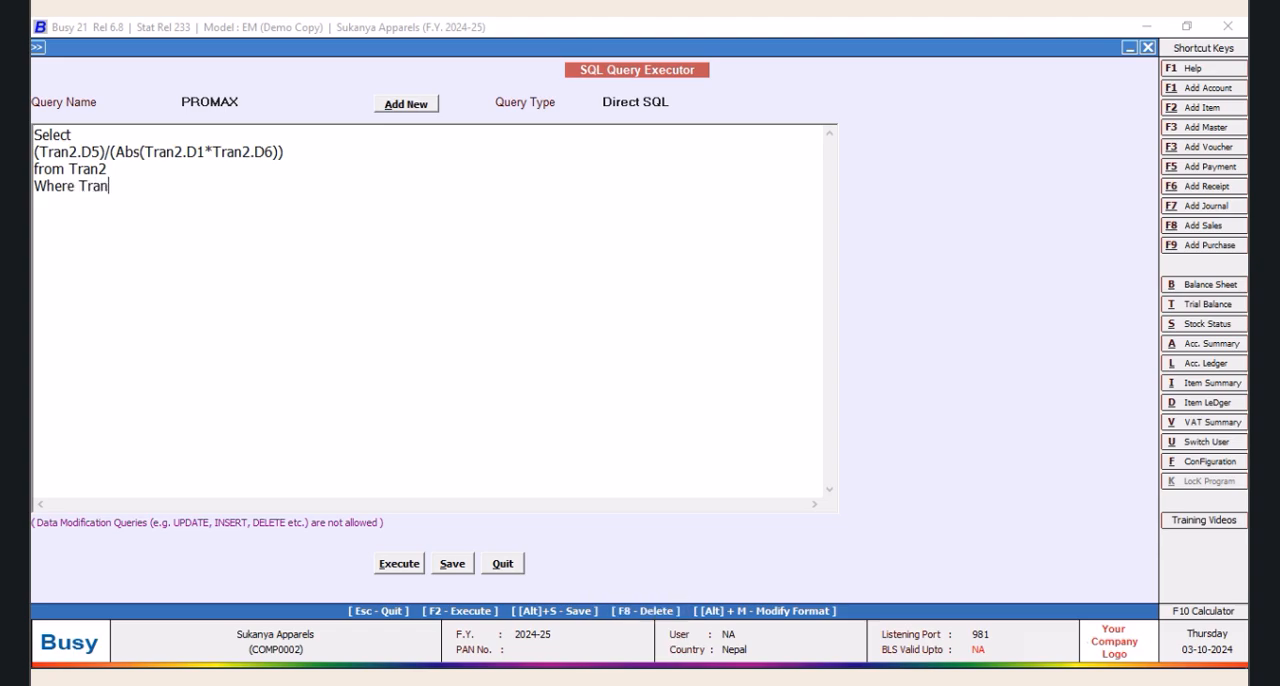
pyautogui.write('2.VchType=2 and Tran2.RecxT')
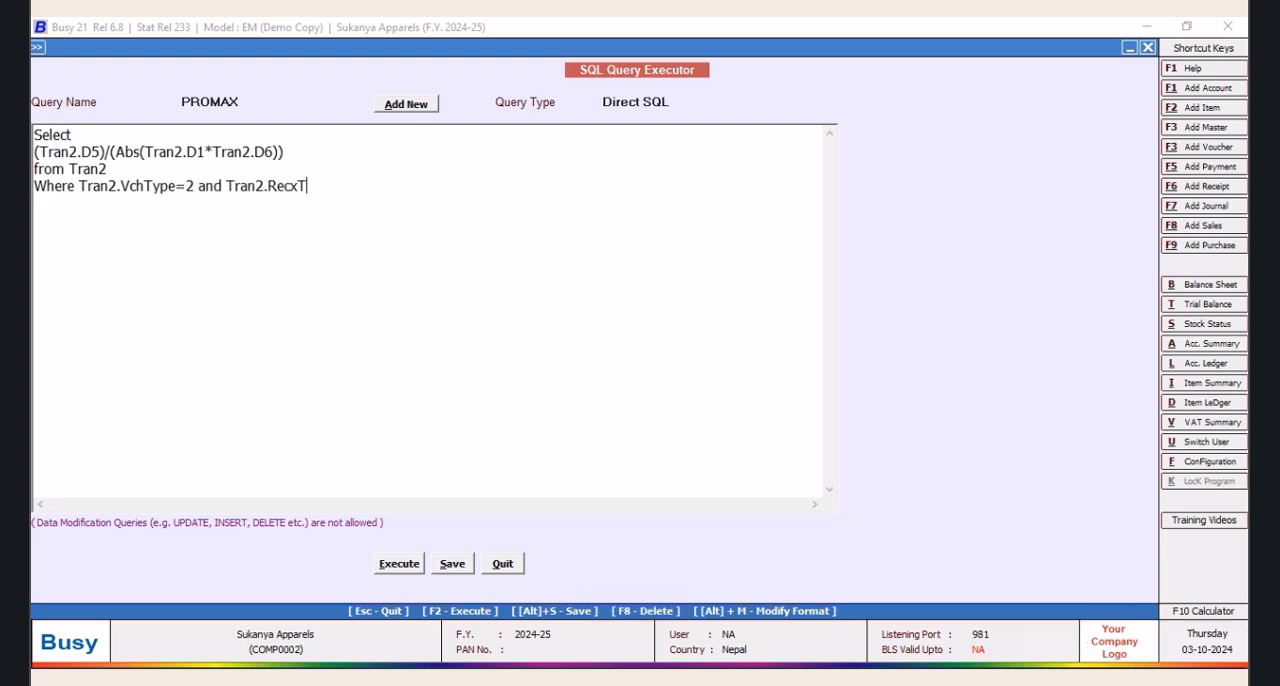
pyautogui.press('BackSpace')
pyautogui.press('BackSpace')
pyautogui.write('Tytpe')
pyautogui.write('y')
pyautogui.write('pw')
pyautogui.press('BackSpace')
pyautogui.write('e')
# Execute the PROMAX query to check its calculated values, and close the result list
pyautogui.click(399, 565)
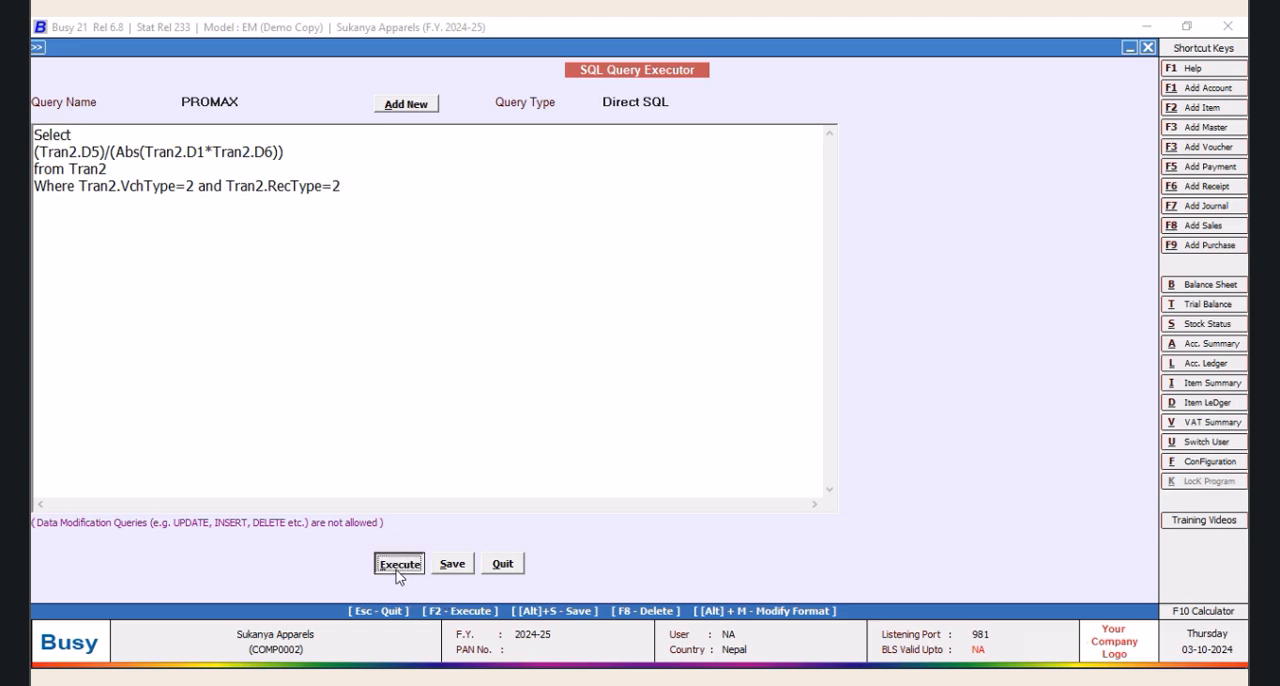
pyautogui.click(730, 389)
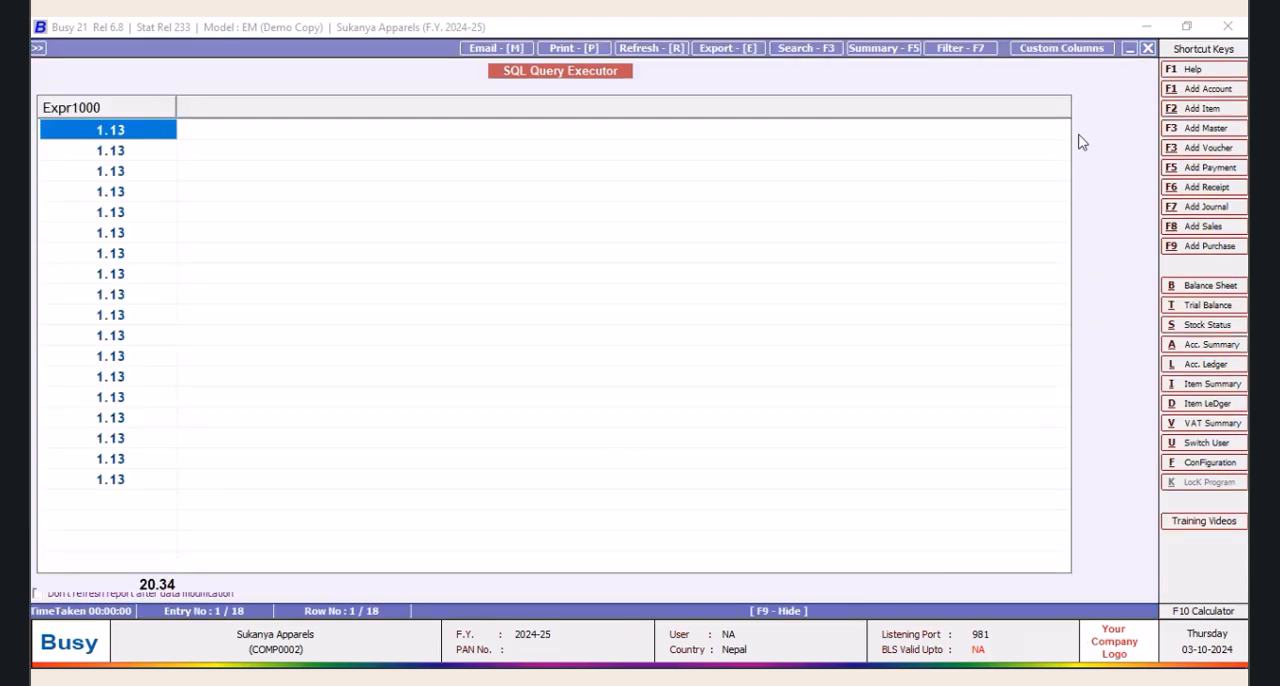
pyautogui.click(1148, 48)
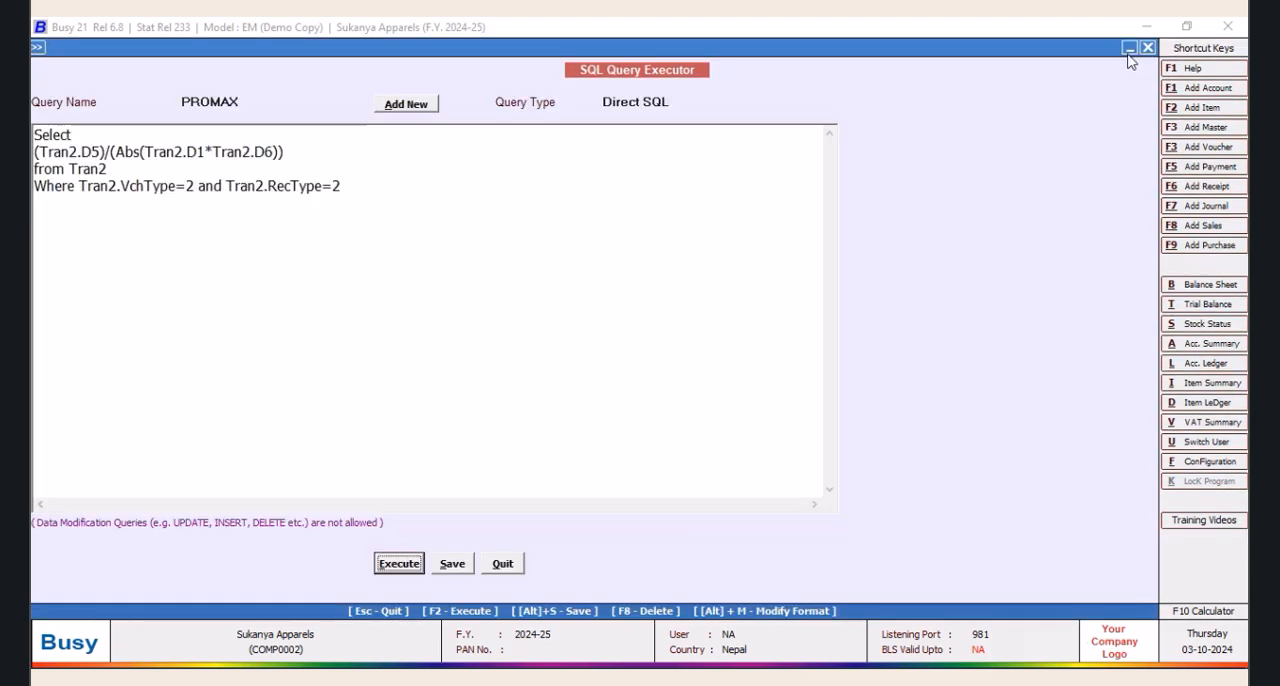
# Wrap the calculated expression of the PROMAX query in ROUND with 0 decimal places
pyautogui.click(36, 151)
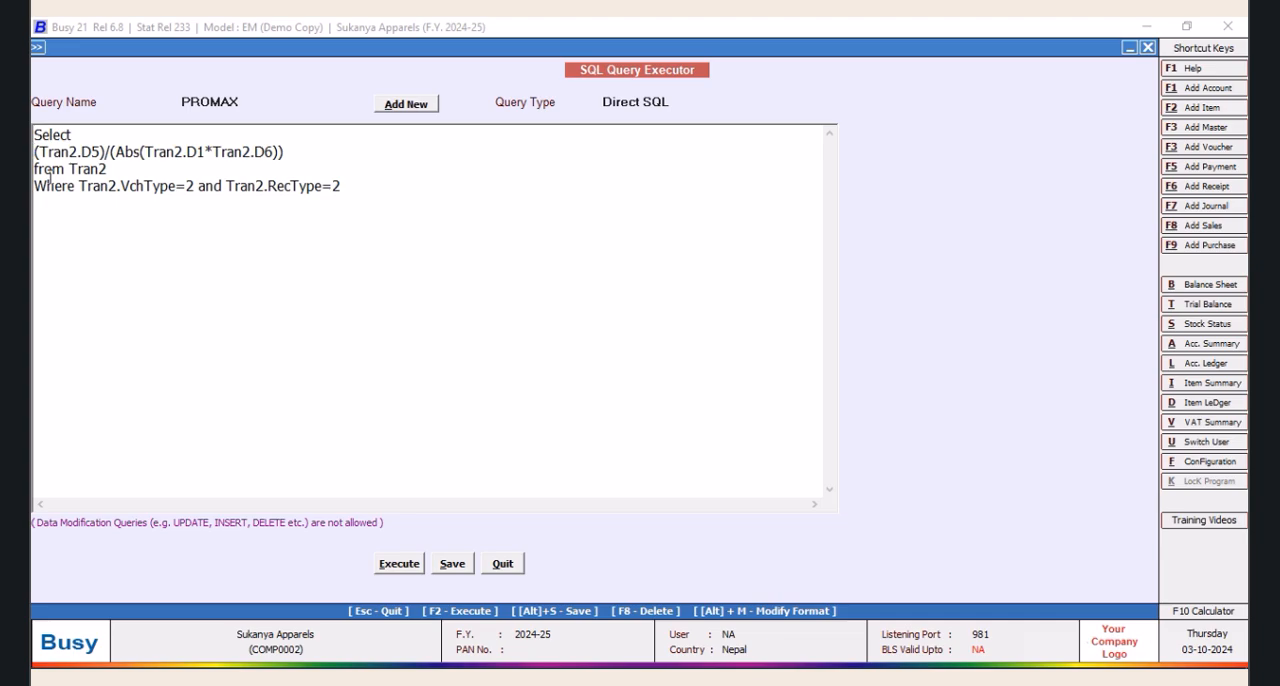
pyautogui.write('ROUND')
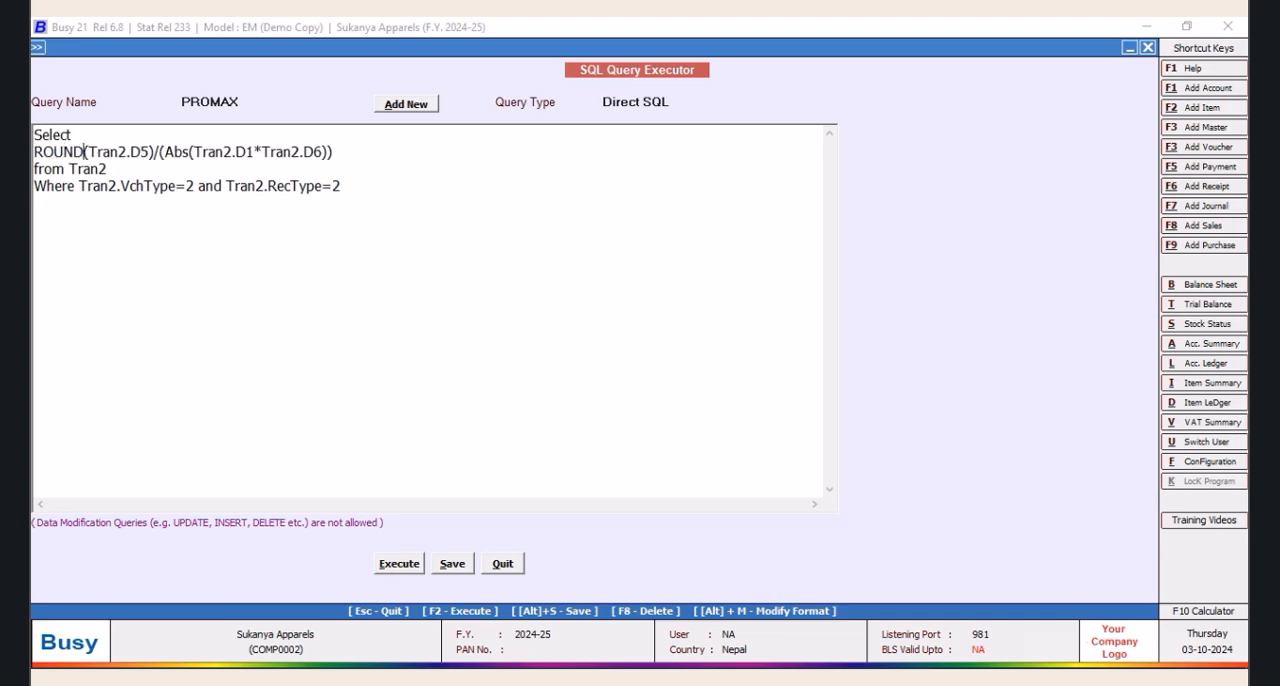
pyautogui.write('(')
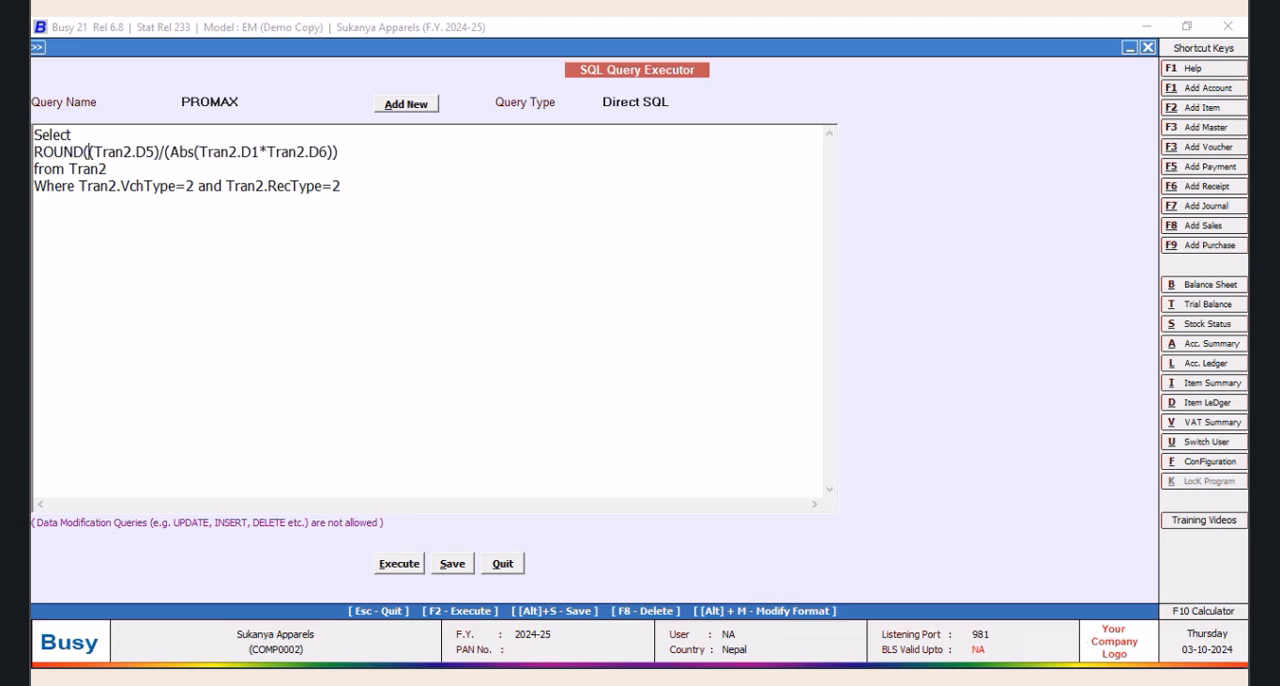
pyautogui.click(368, 149)
pyautogui.write(',0')
# Execute the rounded PROMAX query, close its result list and save the query
pyautogui.click(408, 565)
pyautogui.click(750, 388)
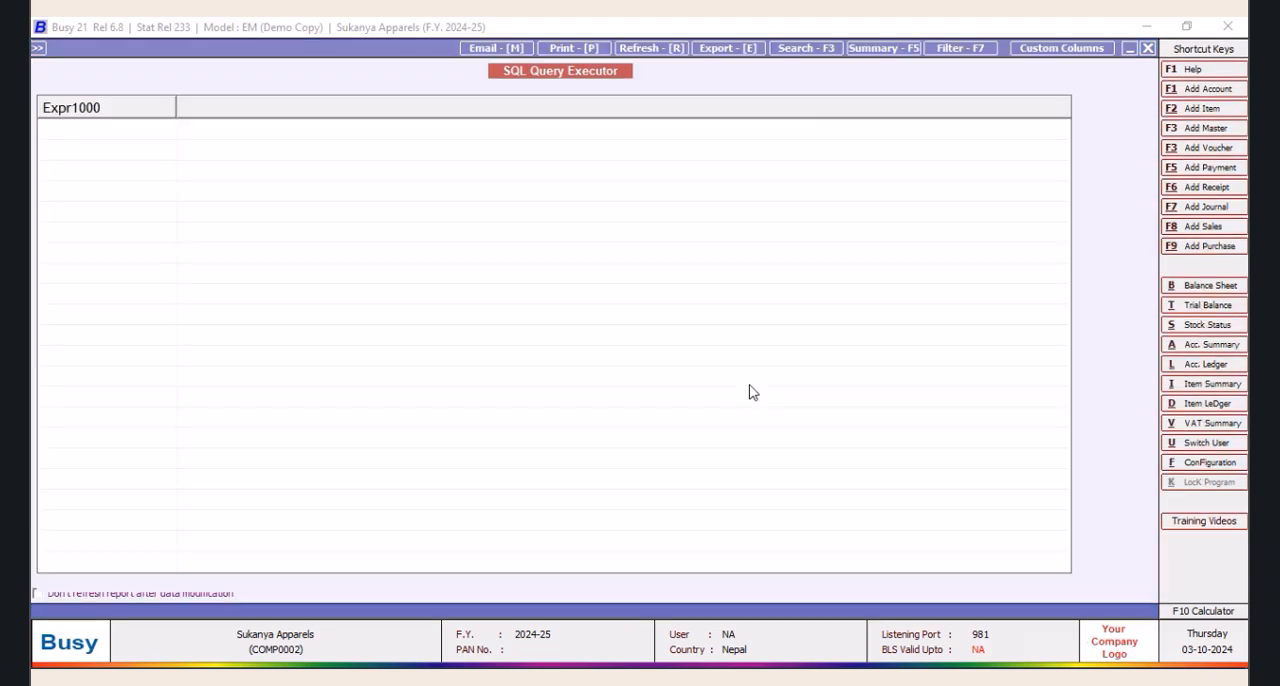
pyautogui.click(1148, 48)
pyautogui.click(452, 563)
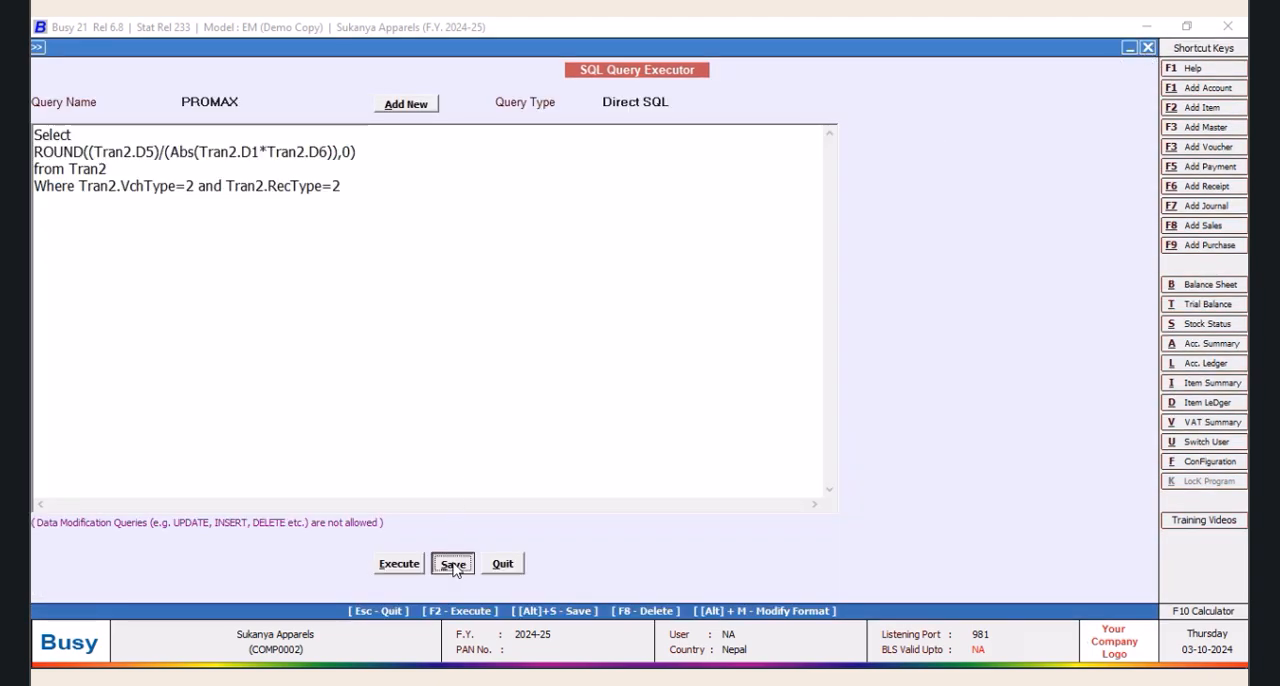
pyautogui.click(747, 385)
# Load the saved query PRO and copy its whole Where clause with the MasterCode1 subquery
pyautogui.click(258, 105)
pyautogui.click(200, 147)
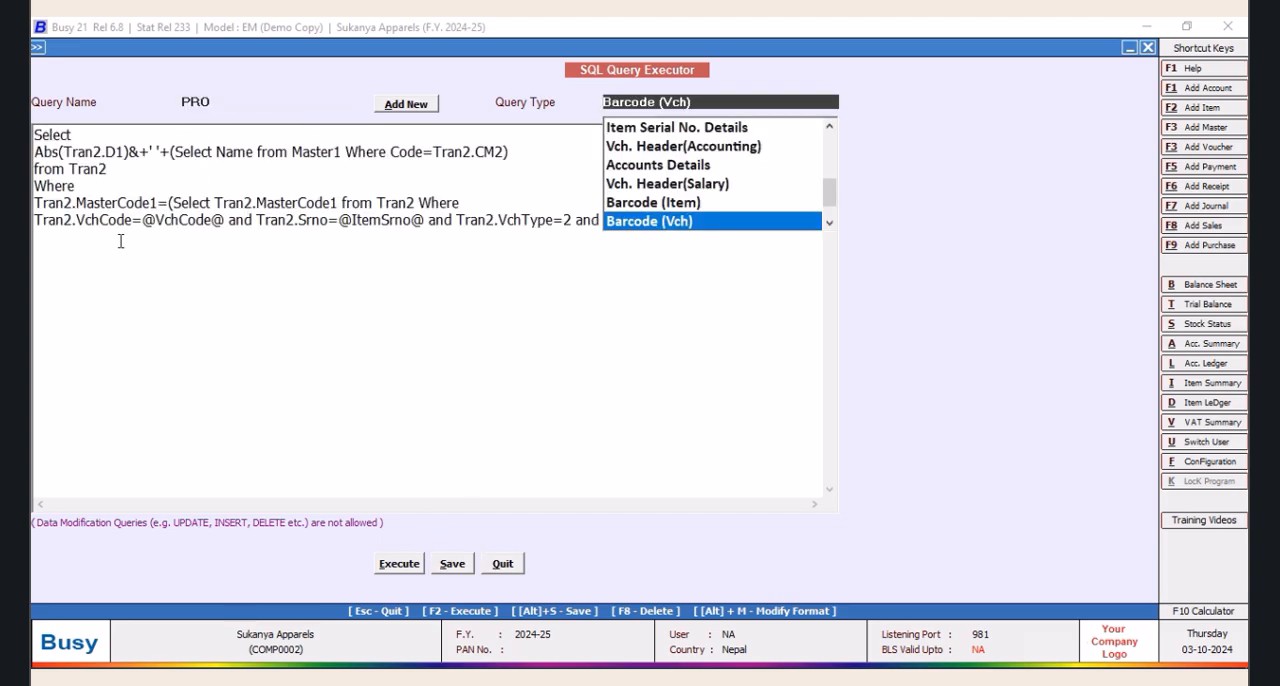
pyautogui.moveTo(35, 185); pyautogui.dragTo(657, 240)
pyautogui.rightClick(625, 233)
pyautogui.click(665, 289)
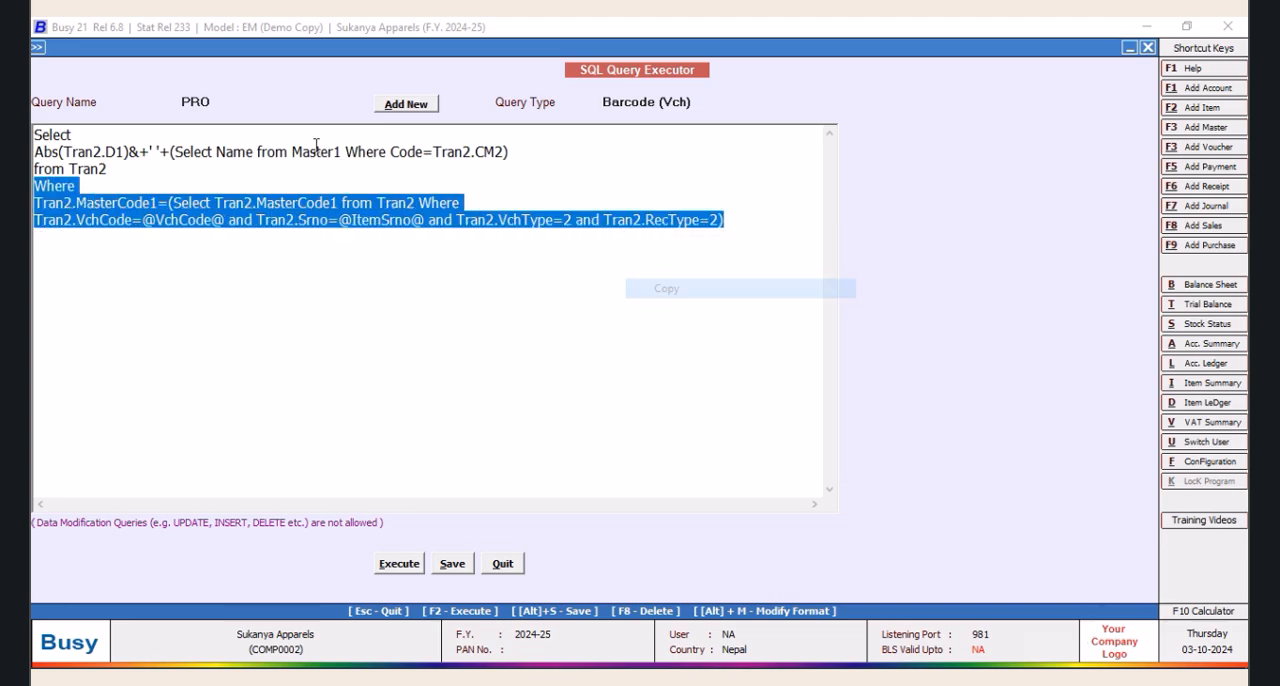
# Reload the PROMAX query and replace its from and Where lines with the copied Where clause
pyautogui.click(228, 102)
pyautogui.click(220, 166)
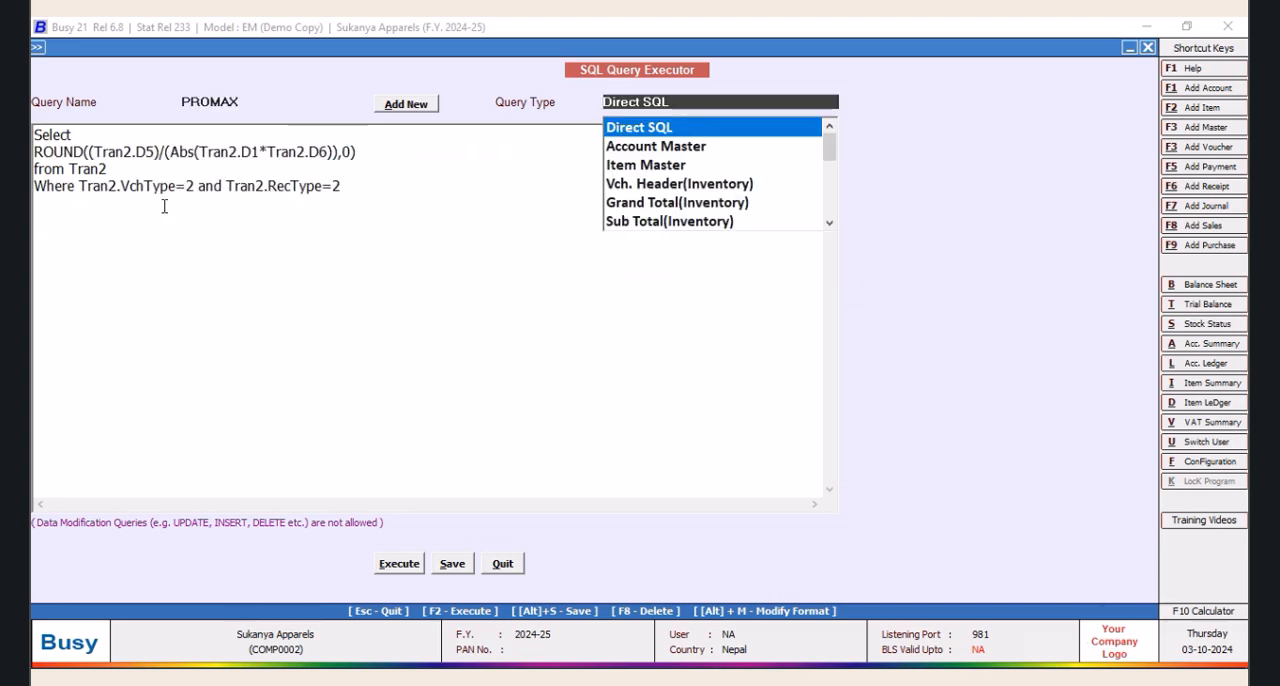
pyautogui.click(37, 168)
pyautogui.moveTo(35, 168); pyautogui.dragTo(334, 197)
pyautogui.rightClick(323, 200)
pyautogui.click(370, 269)
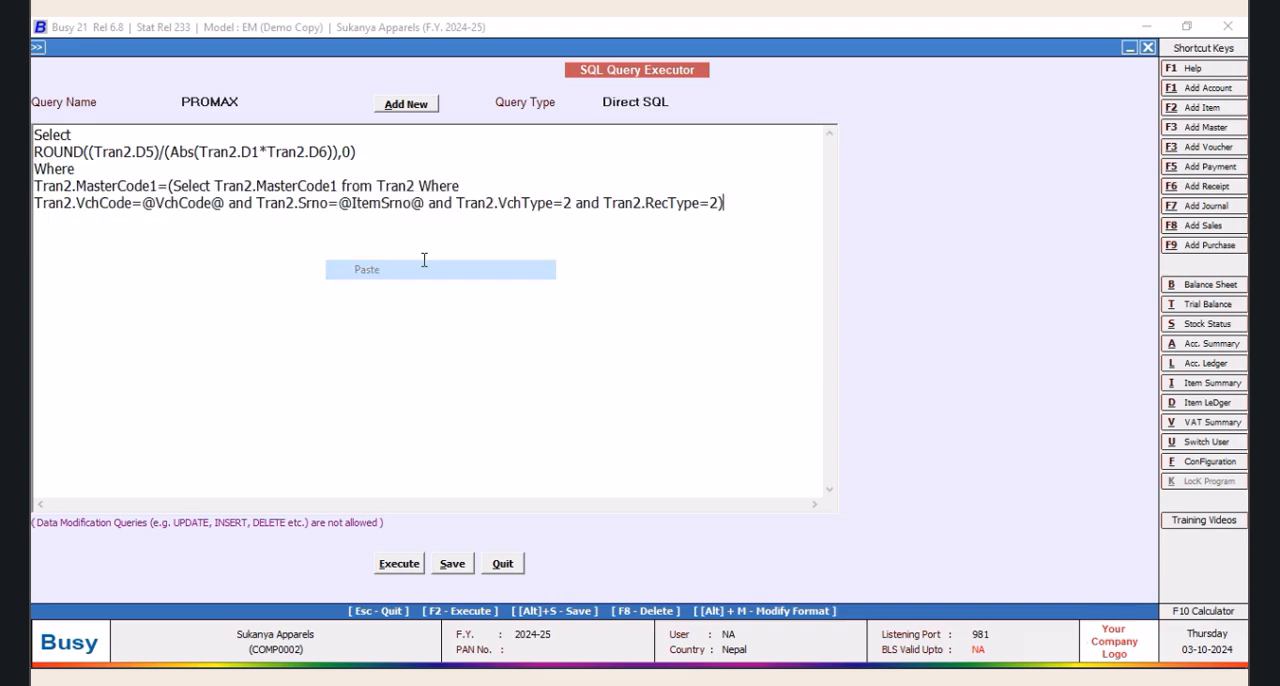
# Set the query type of PROMAX to Barcode (Vch), save the query and close the query executor
pyautogui.click(670, 101)
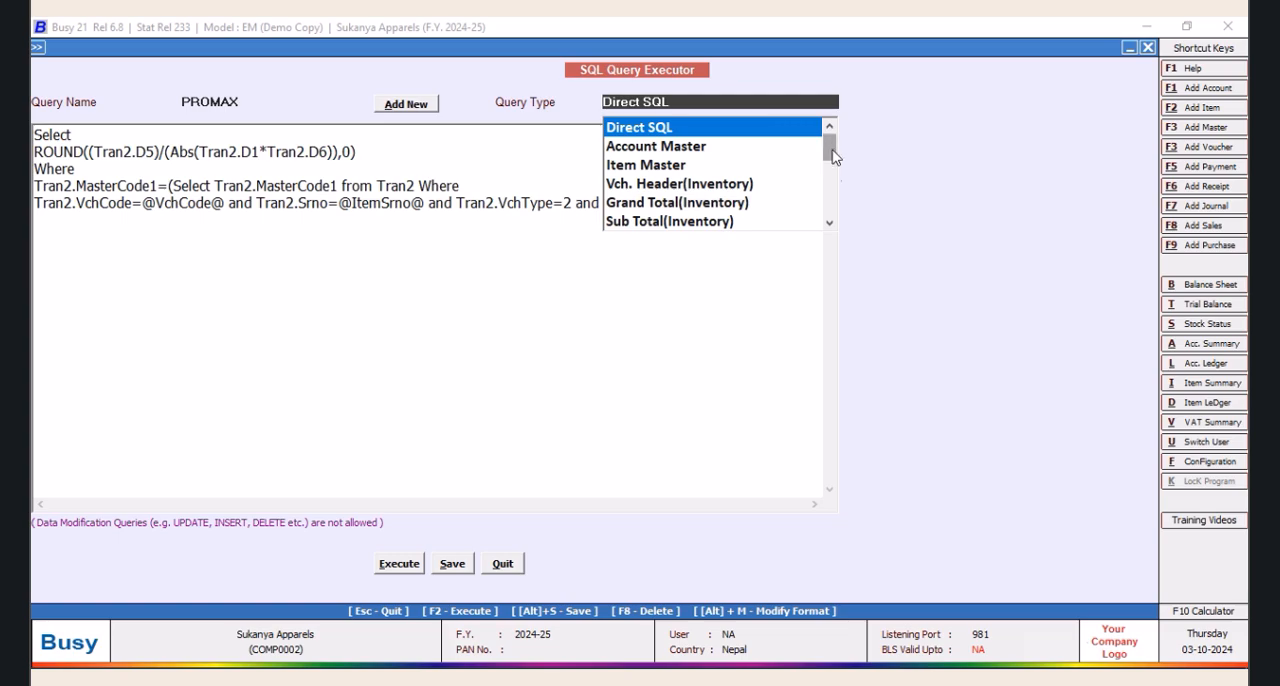
pyautogui.moveTo(831, 147); pyautogui.dragTo(834, 208)
pyautogui.click(676, 188)
pyautogui.click(452, 563)
pyautogui.click(744, 383)
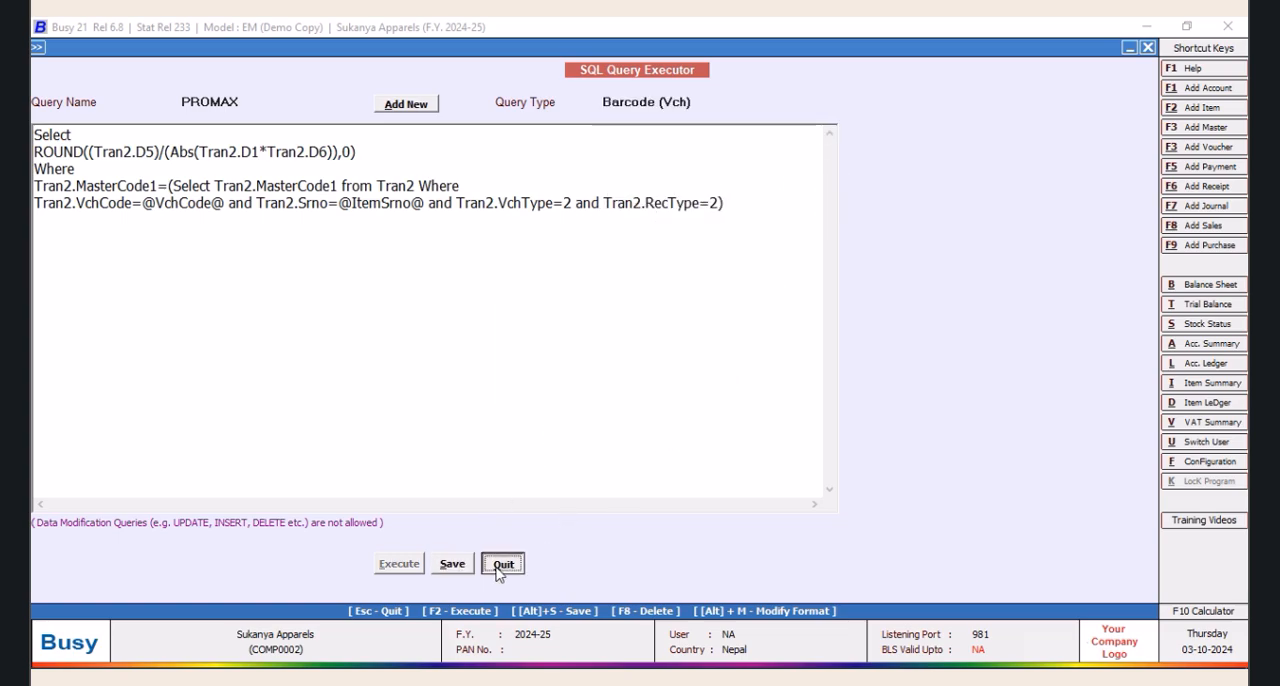
pyautogui.click(500, 566)
# Open the label layout of format ONE, set the QTY field's SQL query name to PROMAX and accept the layout
pyautogui.click(520, 180)
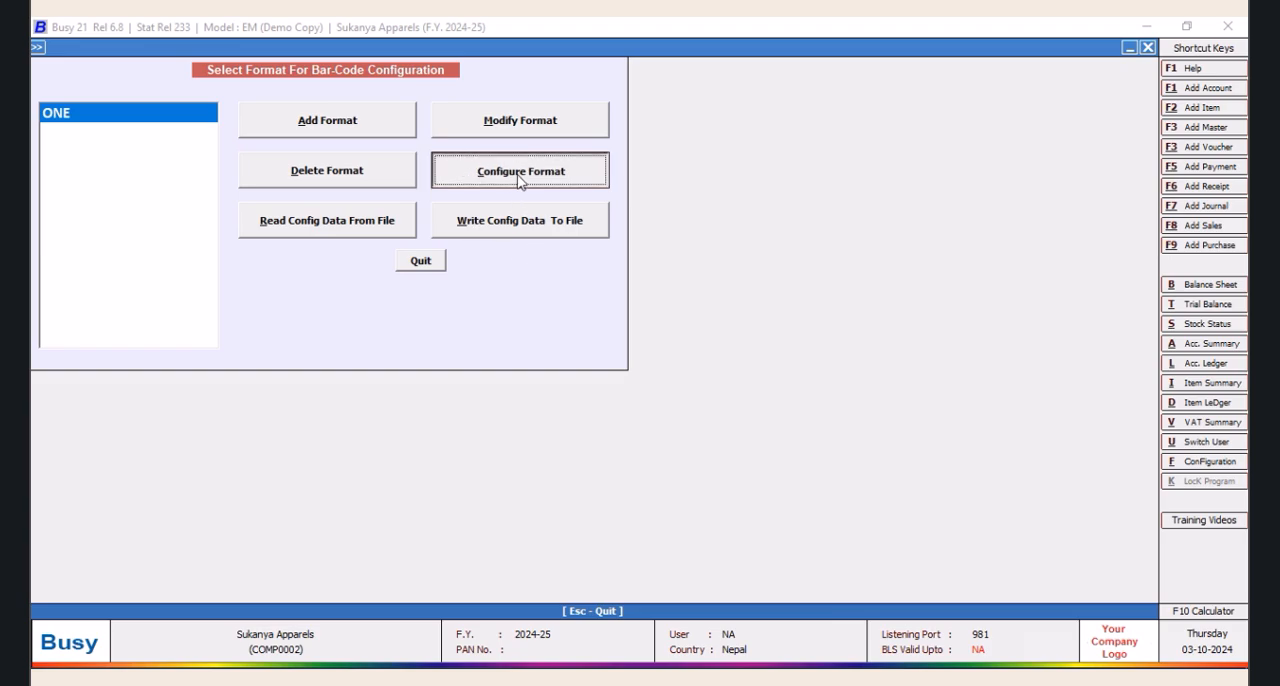
pyautogui.click(634, 460)
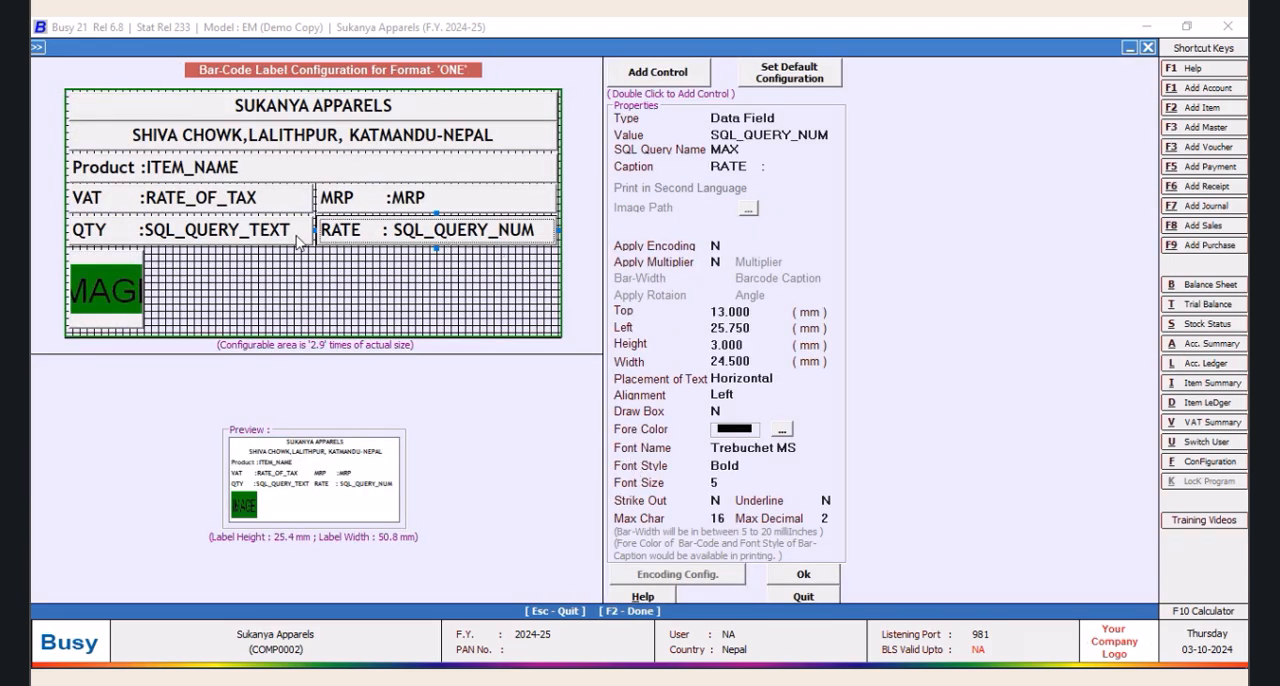
pyautogui.click(195, 234)
pyautogui.click(762, 152)
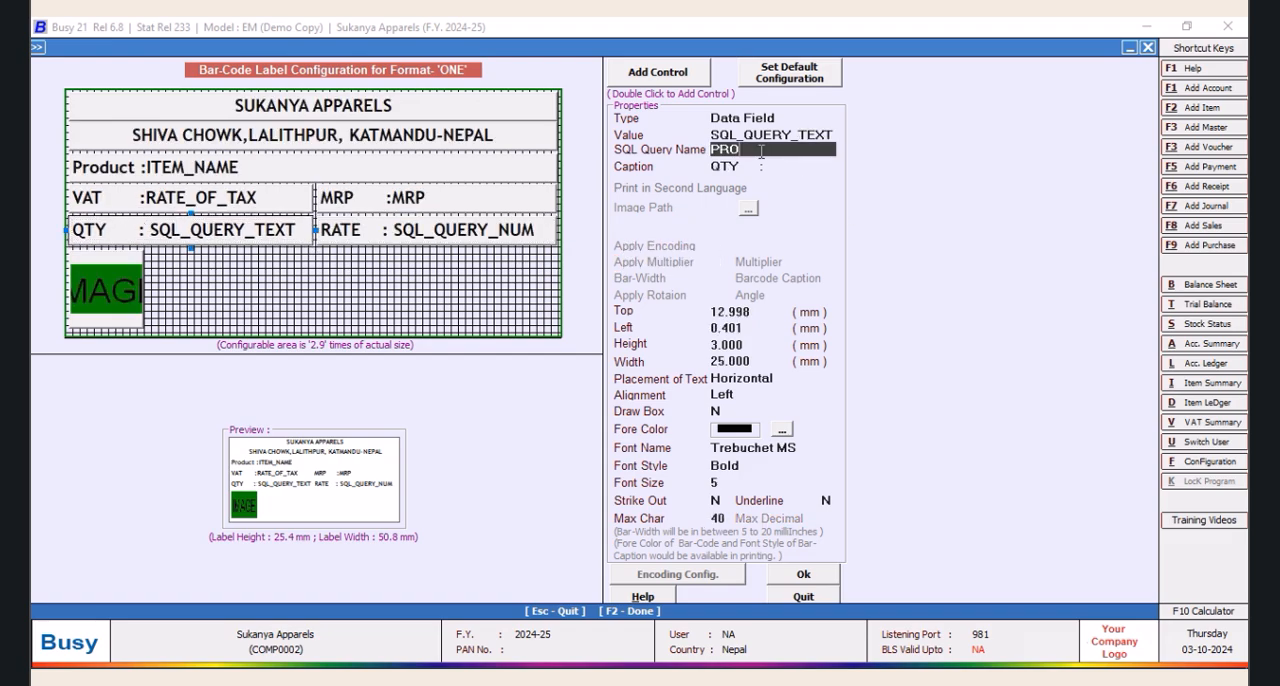
pyautogui.write('MA')
pyautogui.click(803, 578)
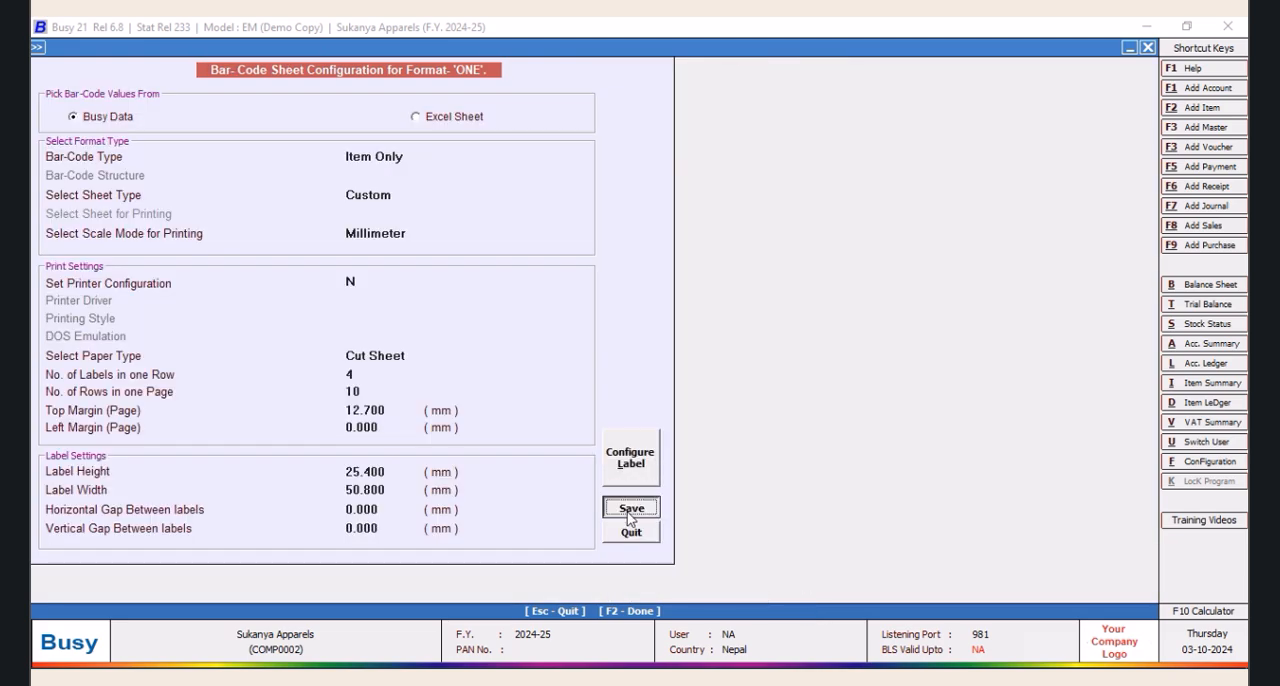
# Save the sheet configuration of format ONE and start bar-code printing from a voucher with voucher type Purchase
pyautogui.click(630, 512)
pyautogui.click(424, 263)
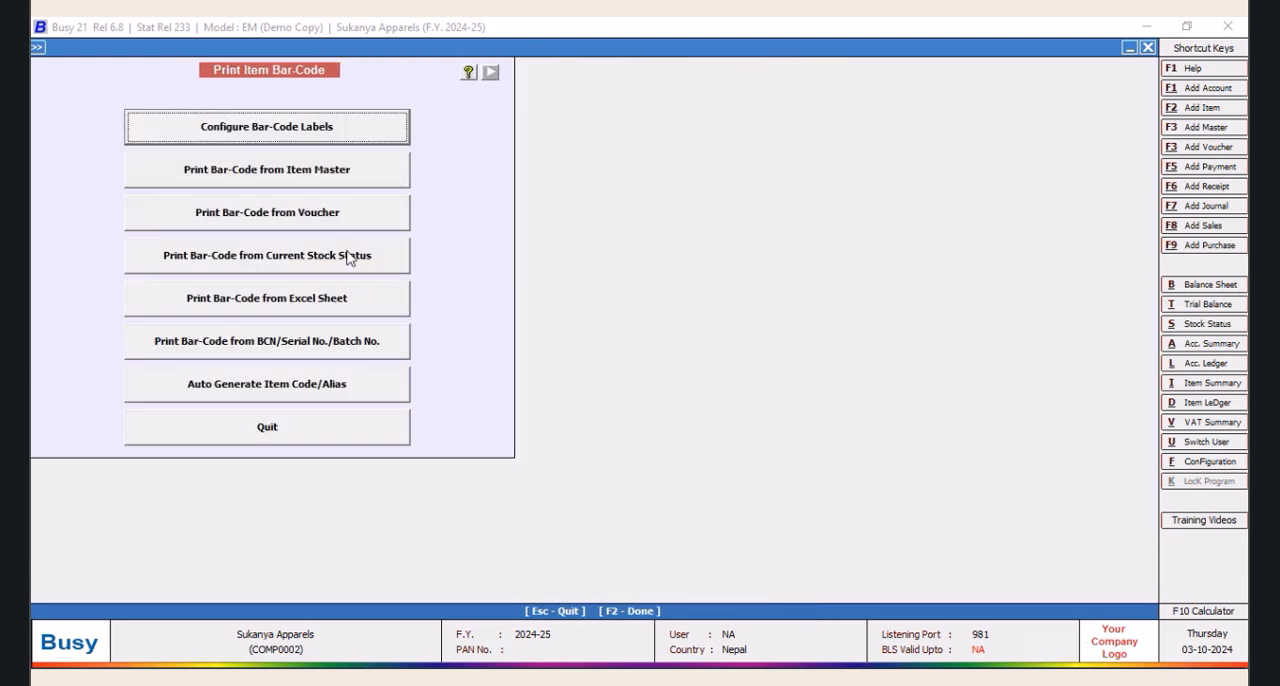
pyautogui.click(308, 216)
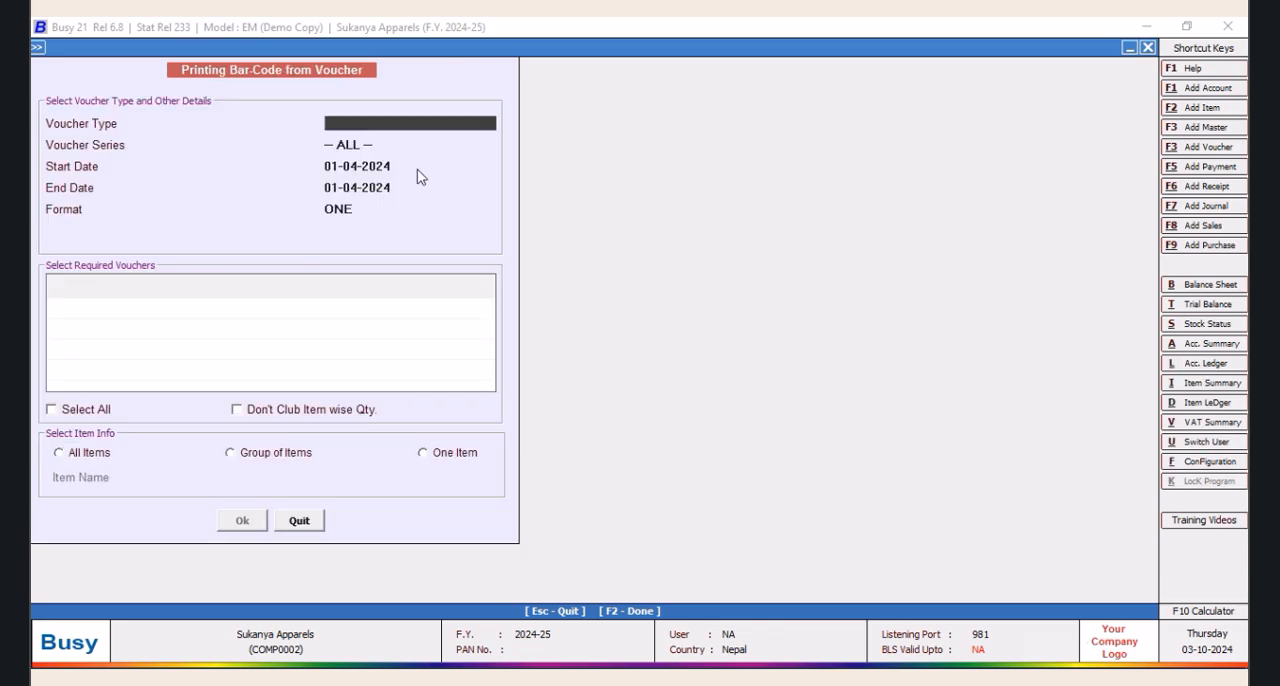
pyautogui.write('PURCH')
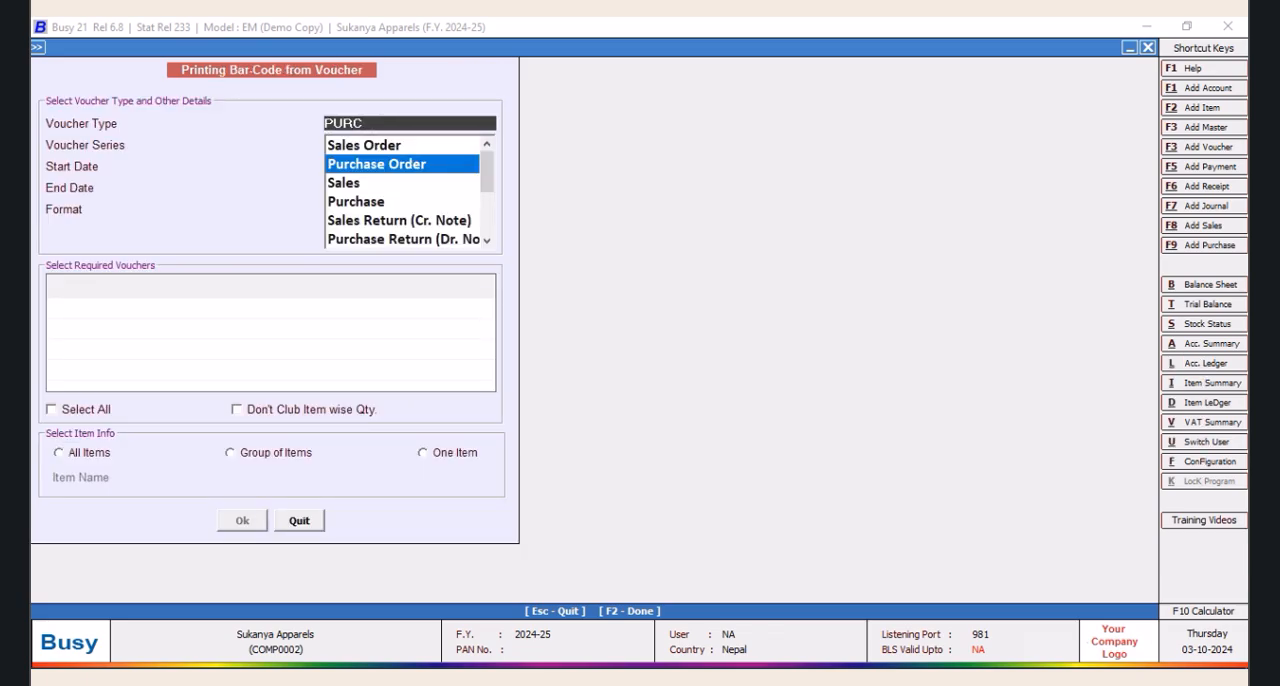
pyautogui.press('Down')
pyautogui.press('Down')
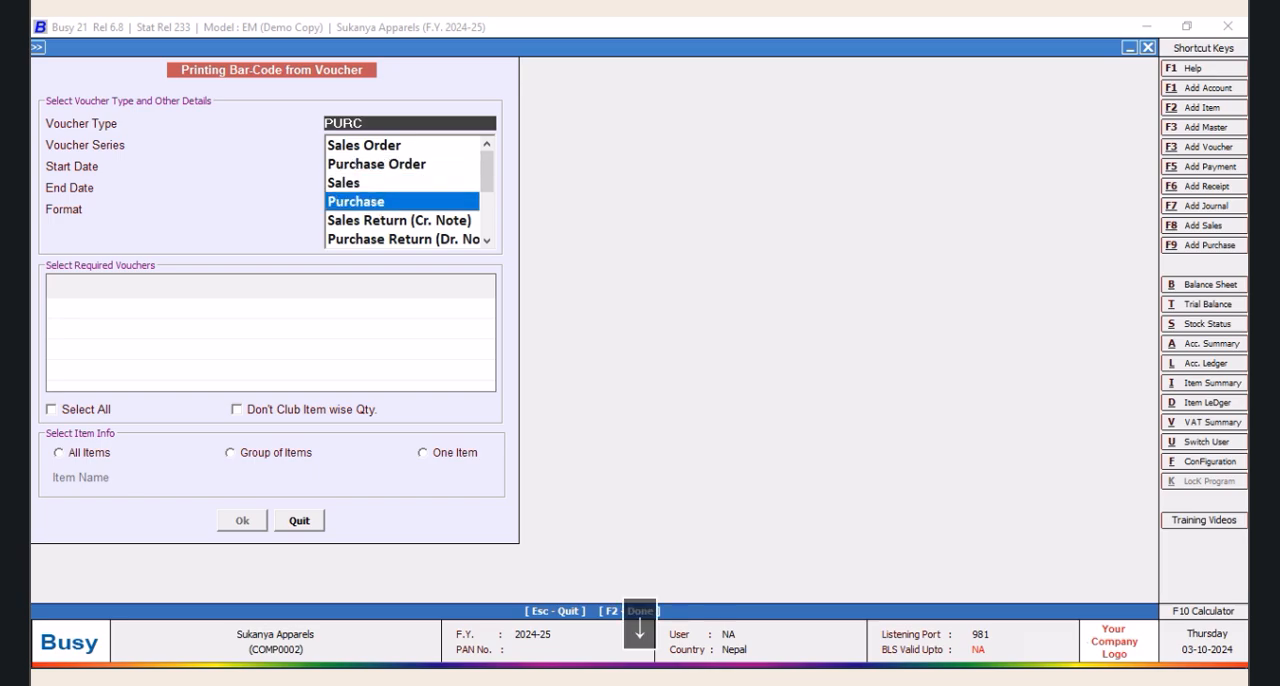
pyautogui.press('Return')
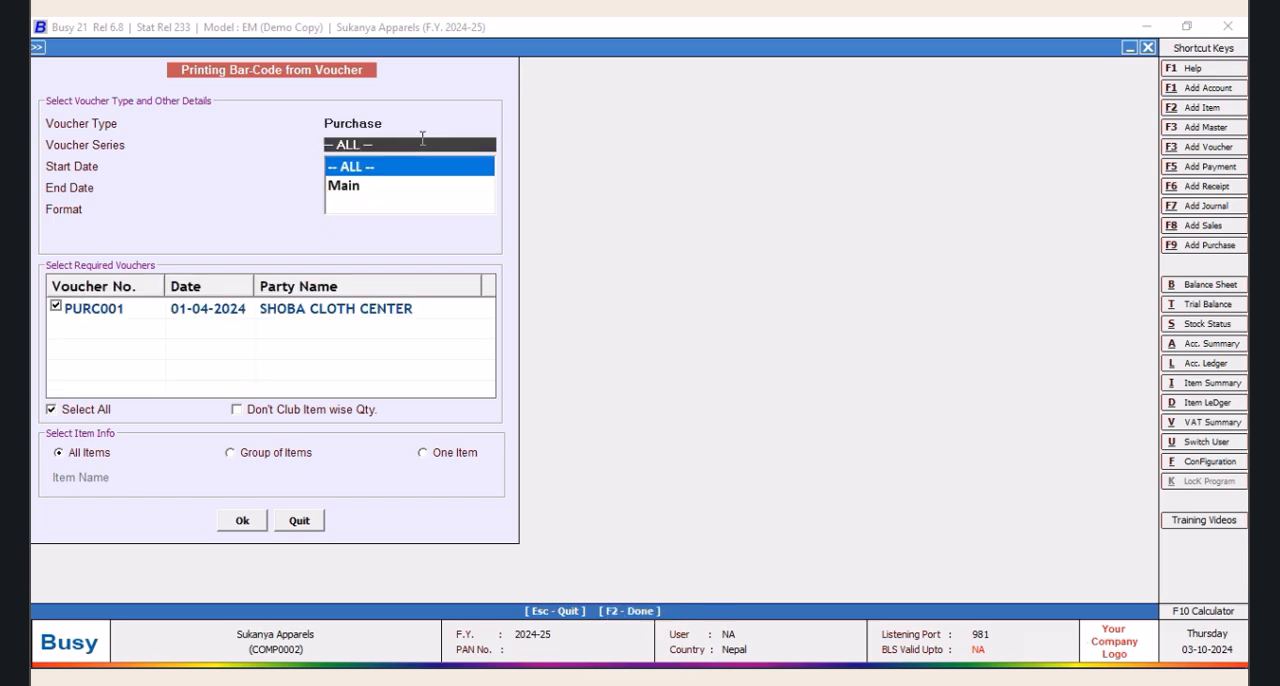
# Preview the bar-code labels for the single item Kuku Dress 949 and close the preview
pyautogui.click(426, 452)
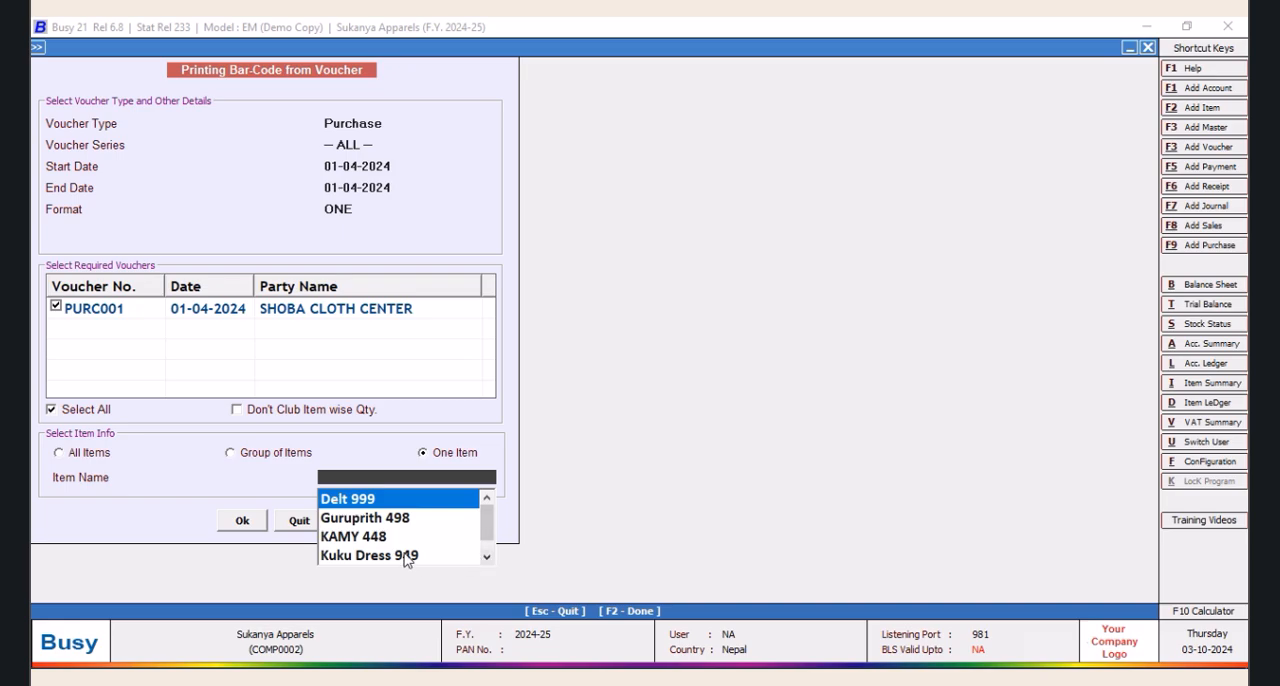
pyautogui.click(405, 556)
pyautogui.click(242, 520)
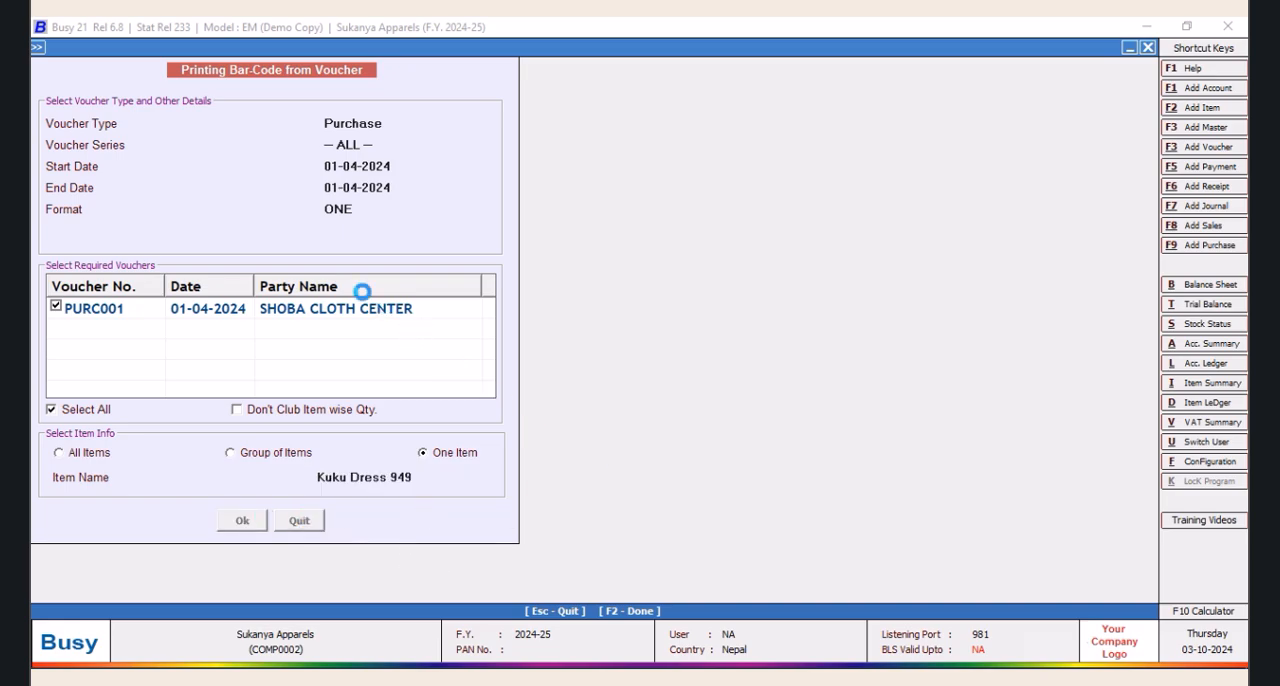
pyautogui.click(183, 378)
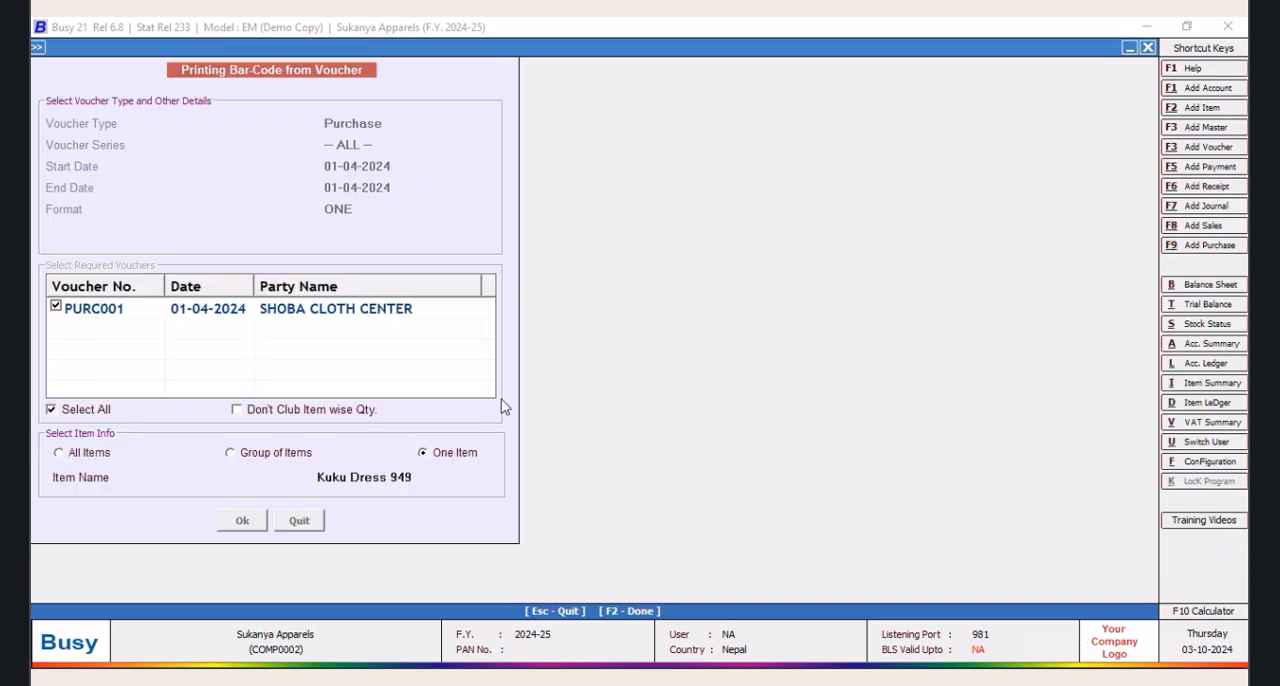
pyautogui.click(212, 139)
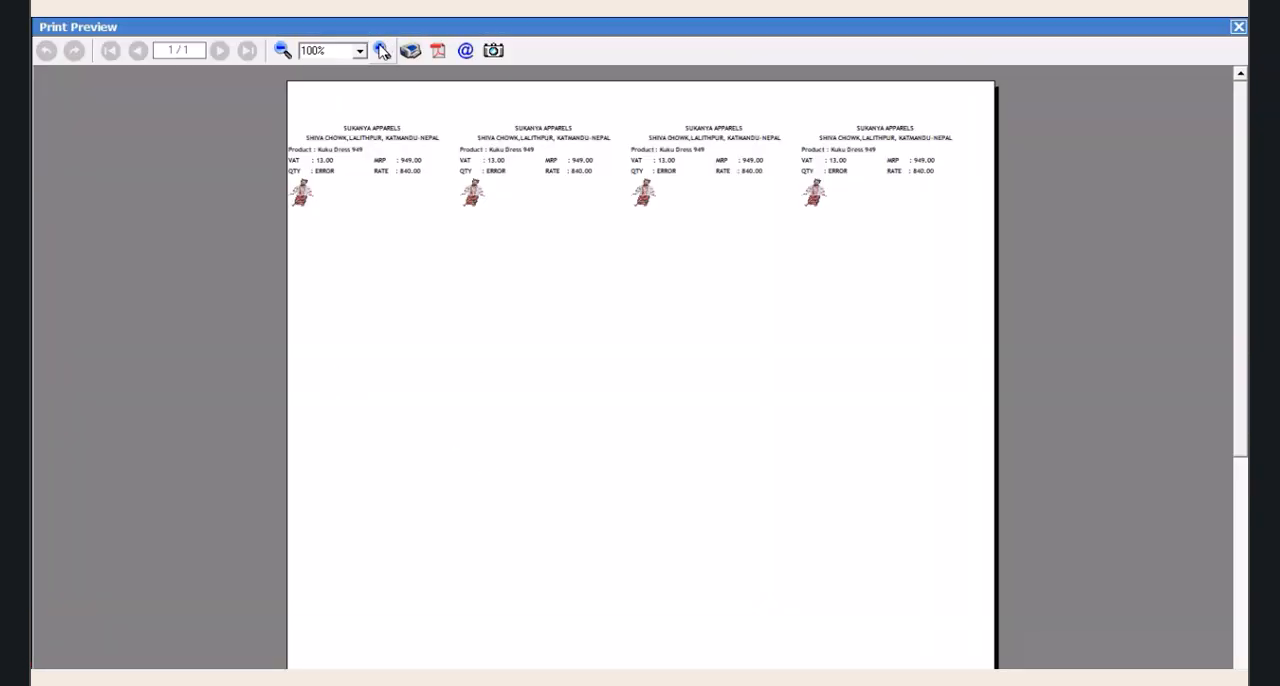
pyautogui.click(382, 52)
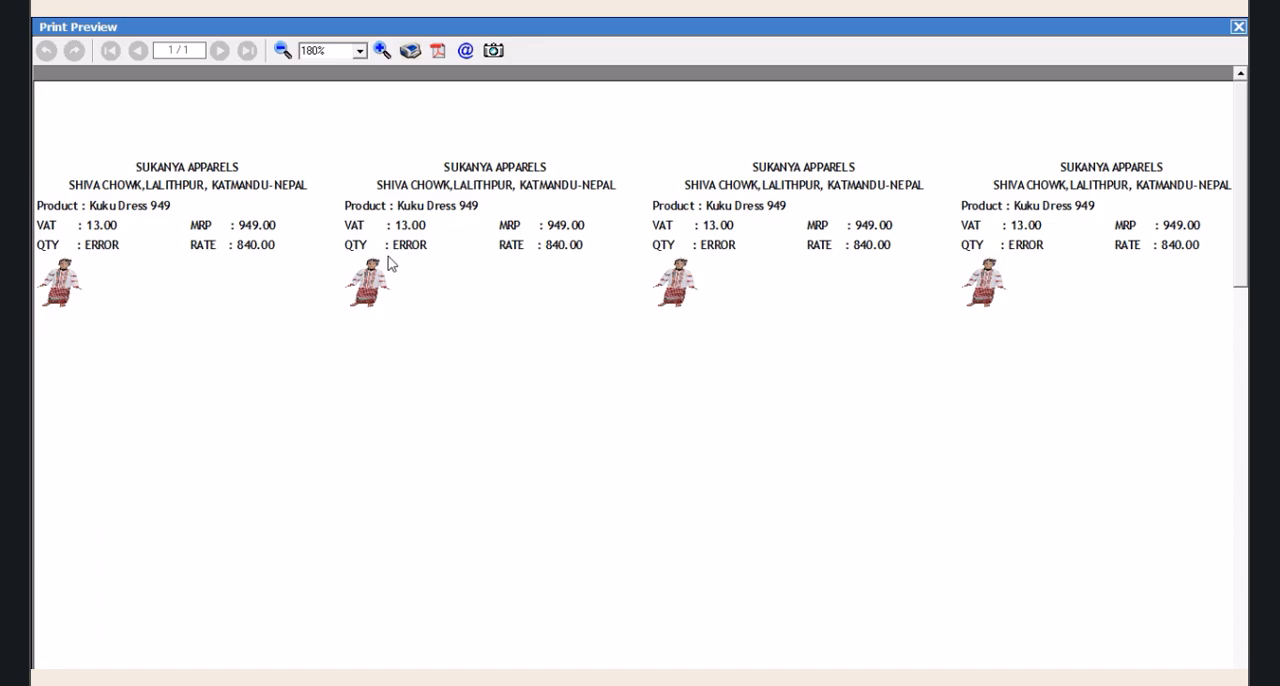
pyautogui.click(1238, 27)
# Load the PROMAX query in the SQL query executor and insert the line "from Tran2" below the first Where
pyautogui.hotkey('ctrl', 'shift', 'F2')
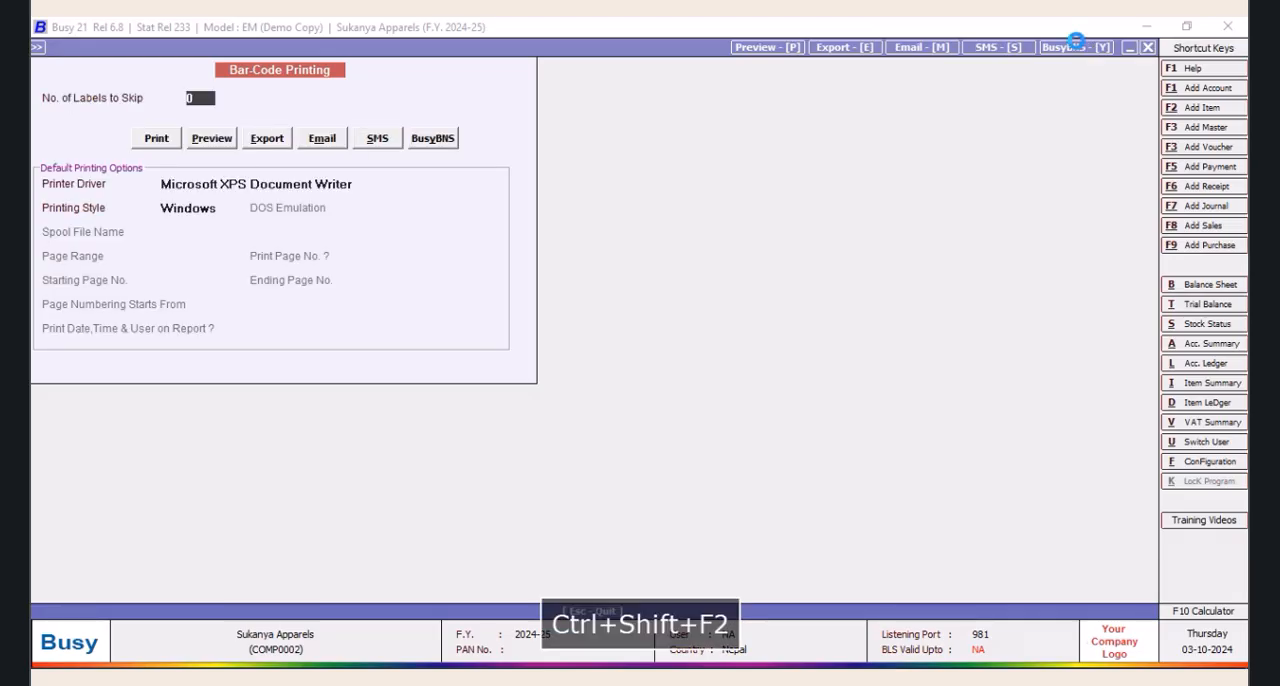
pyautogui.click(214, 165)
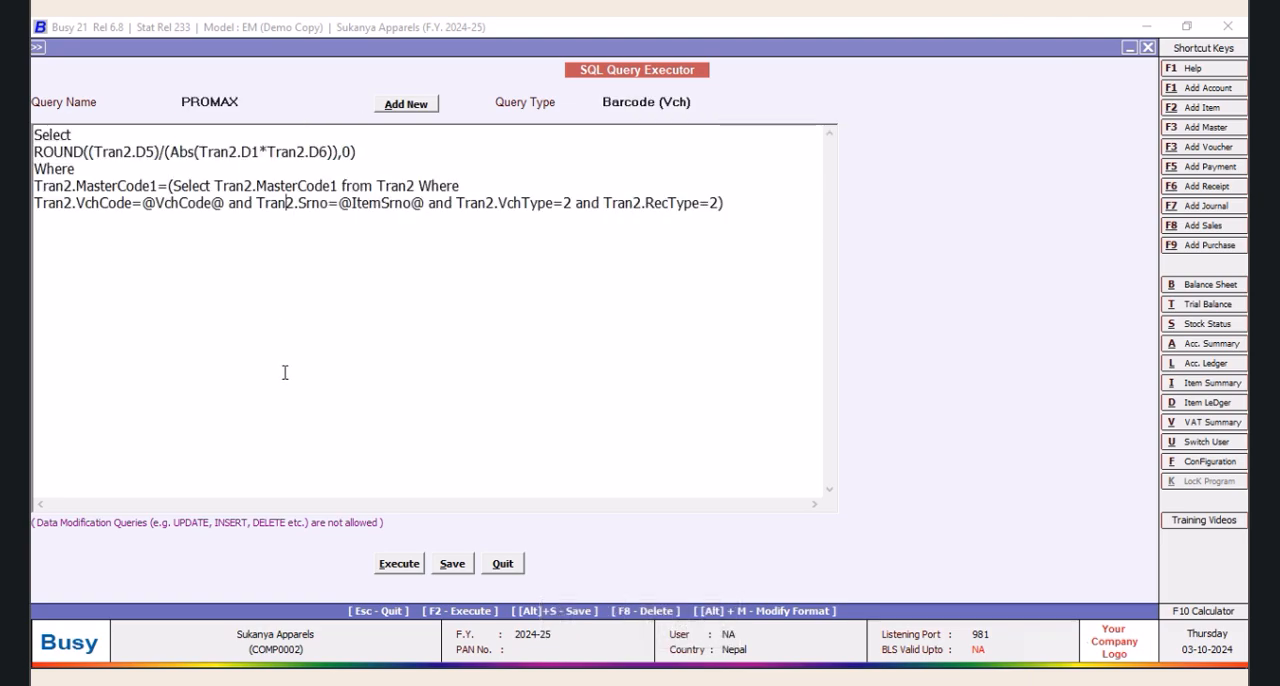
pyautogui.click(286, 202)
pyautogui.click(737, 205)
pyautogui.click(103, 169)
pyautogui.press('Return')
pyautogui.write('from Tran2')
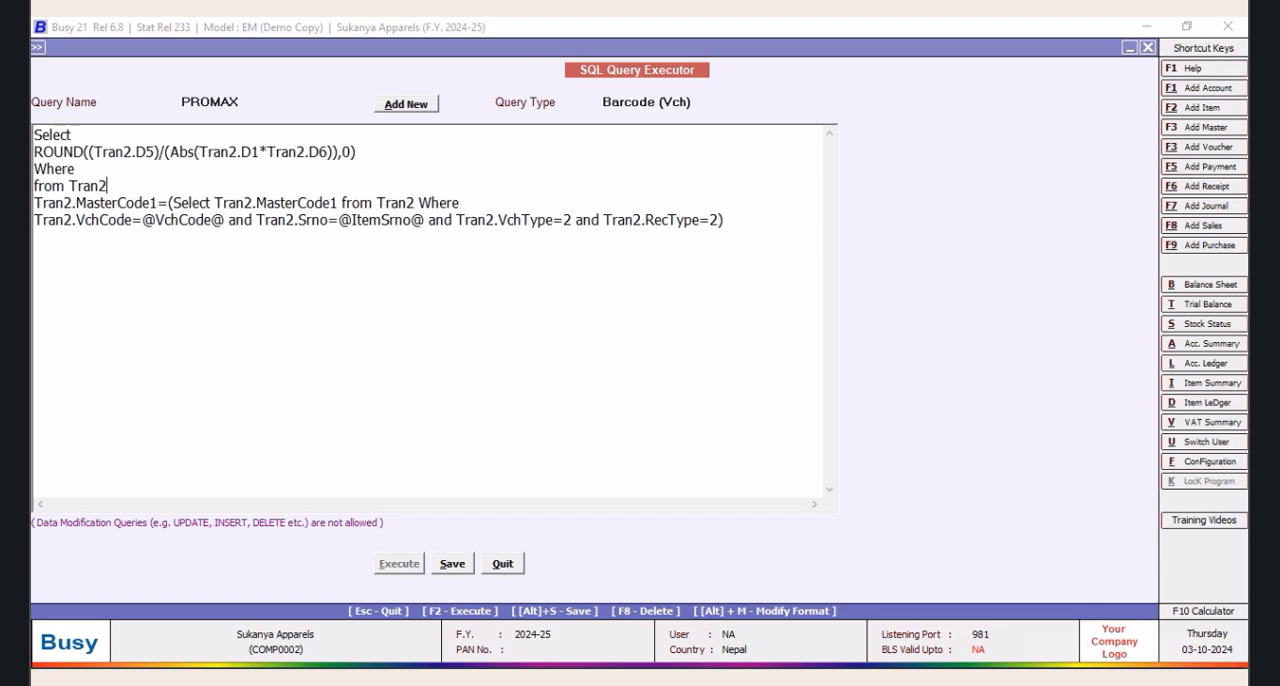
# Save the edited PROMAX query and close the query executor
pyautogui.click(455, 565)
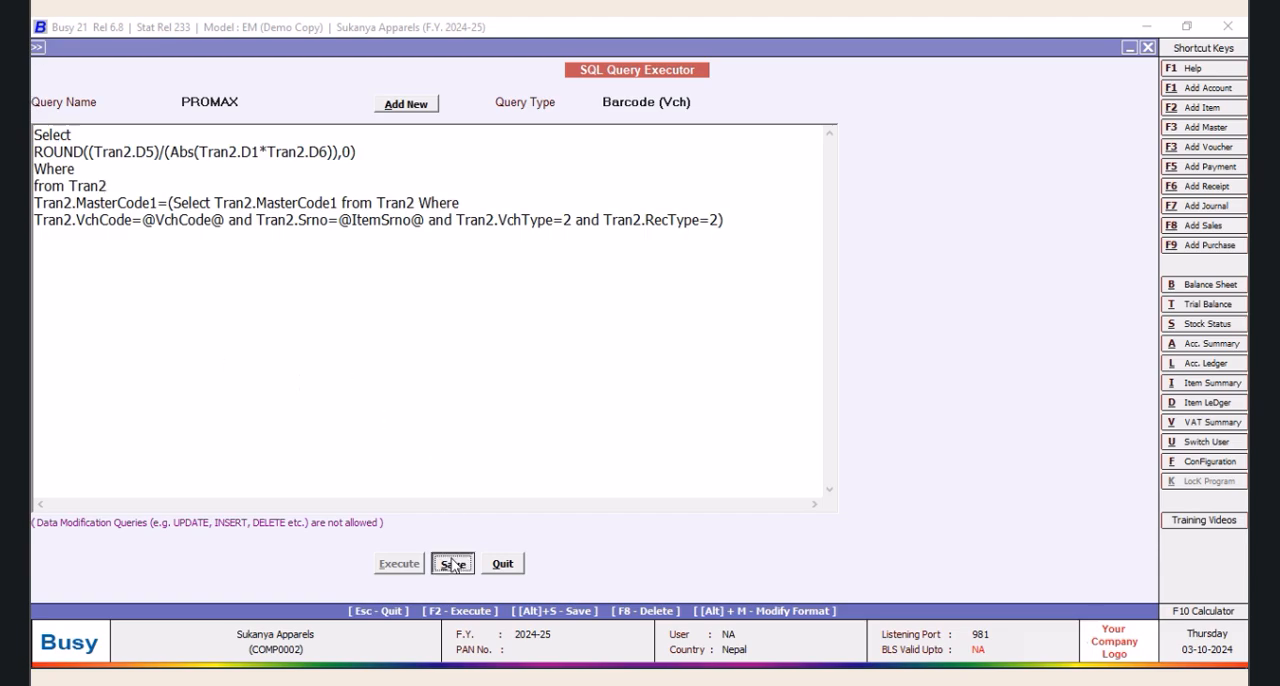
pyautogui.click(751, 384)
pyautogui.click(502, 564)
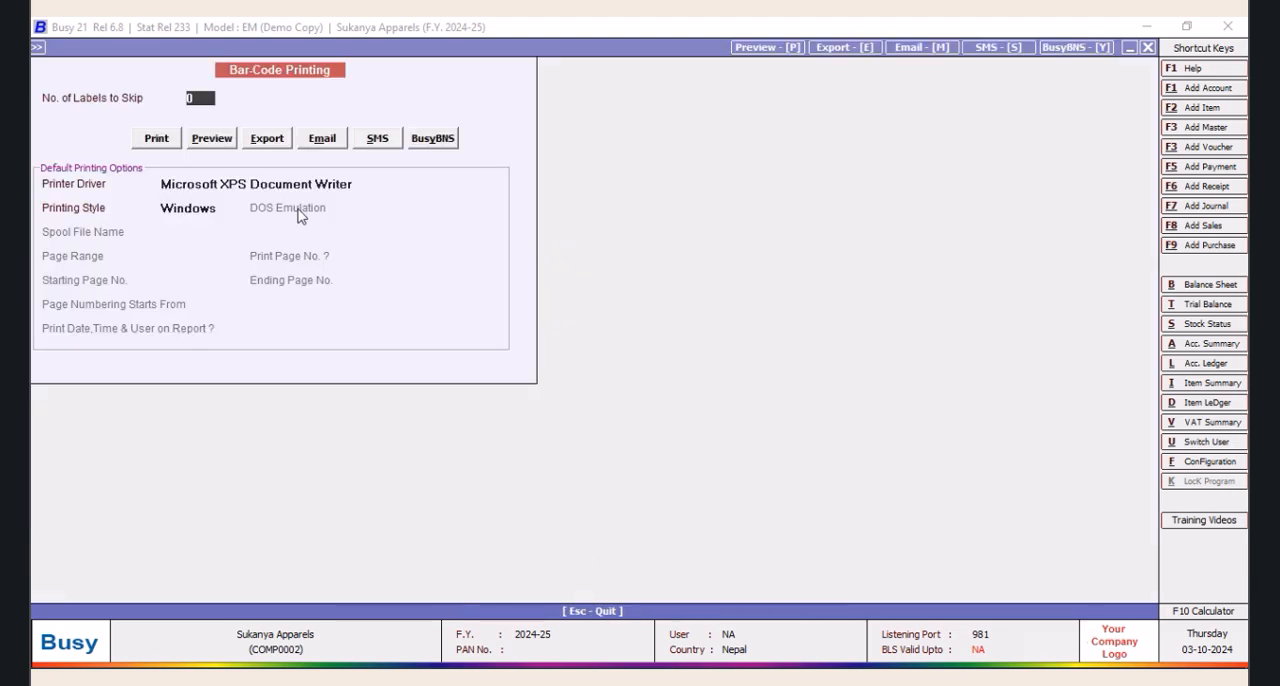
# Return to the voucher selection, choose Latvik 2650 as the single item and accept its label quantity
pyautogui.click(1148, 47)
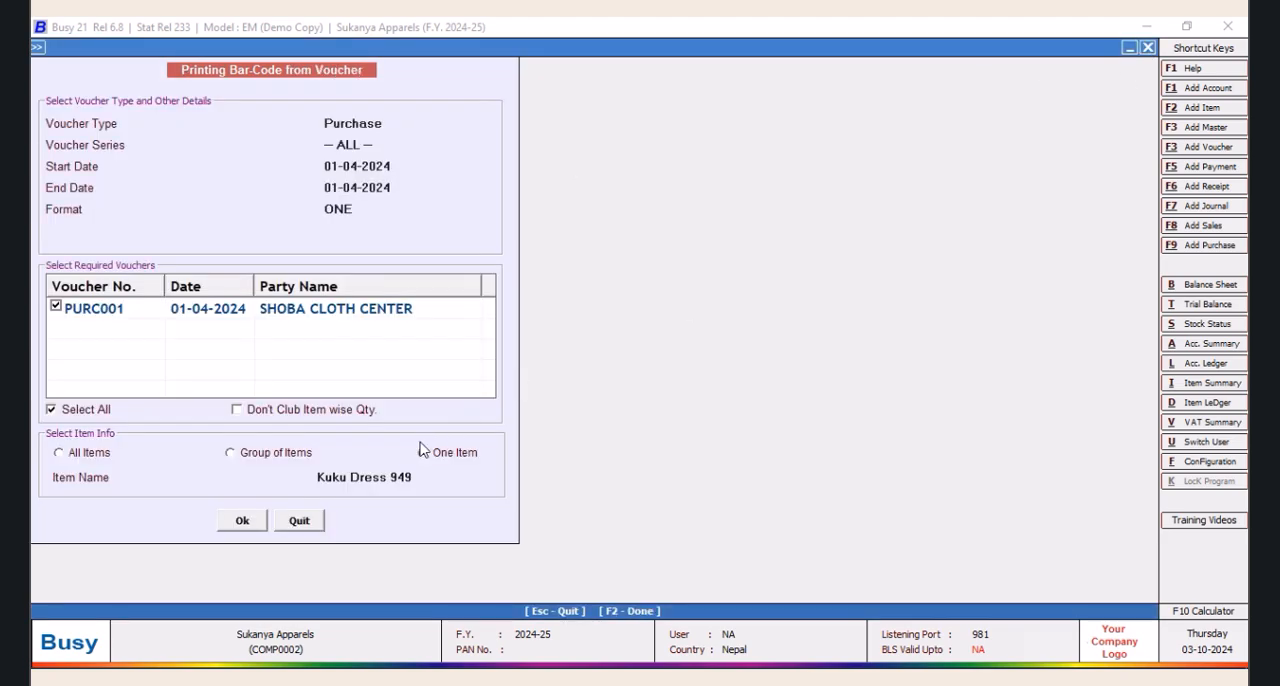
pyautogui.click(420, 478)
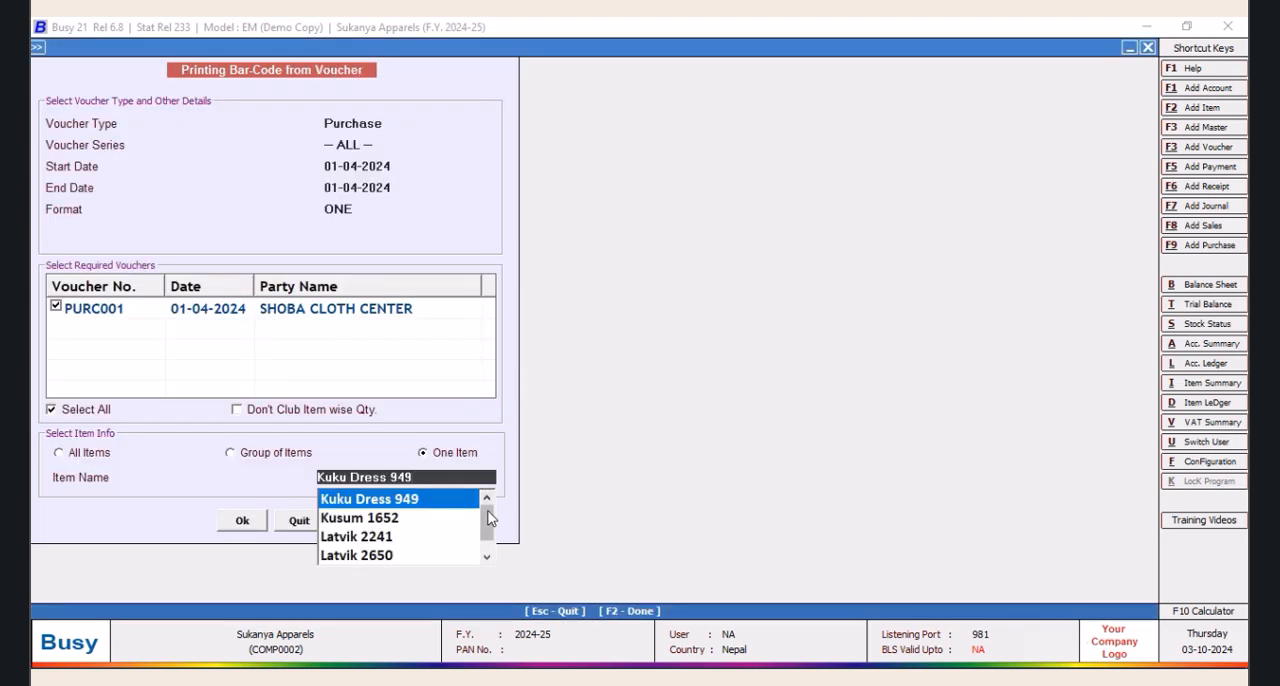
pyautogui.moveTo(489, 517); pyautogui.dragTo(489, 531)
pyautogui.click(384, 547)
pyautogui.click(244, 530)
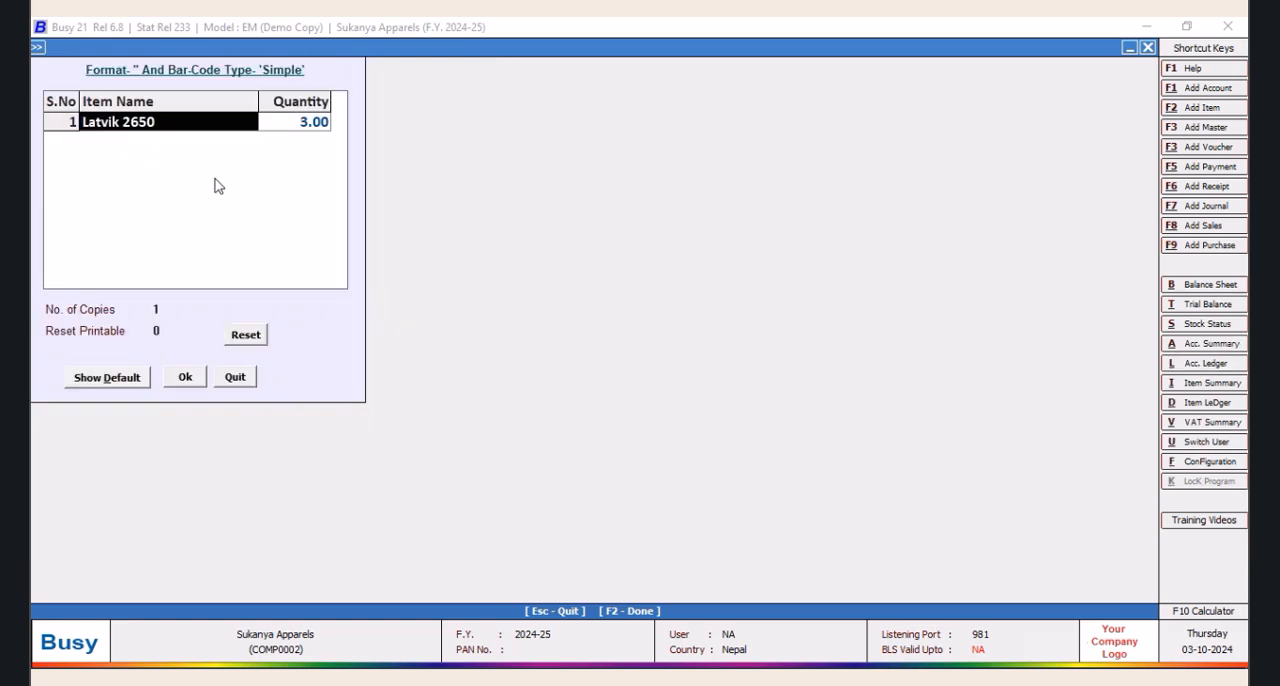
pyautogui.click(188, 378)
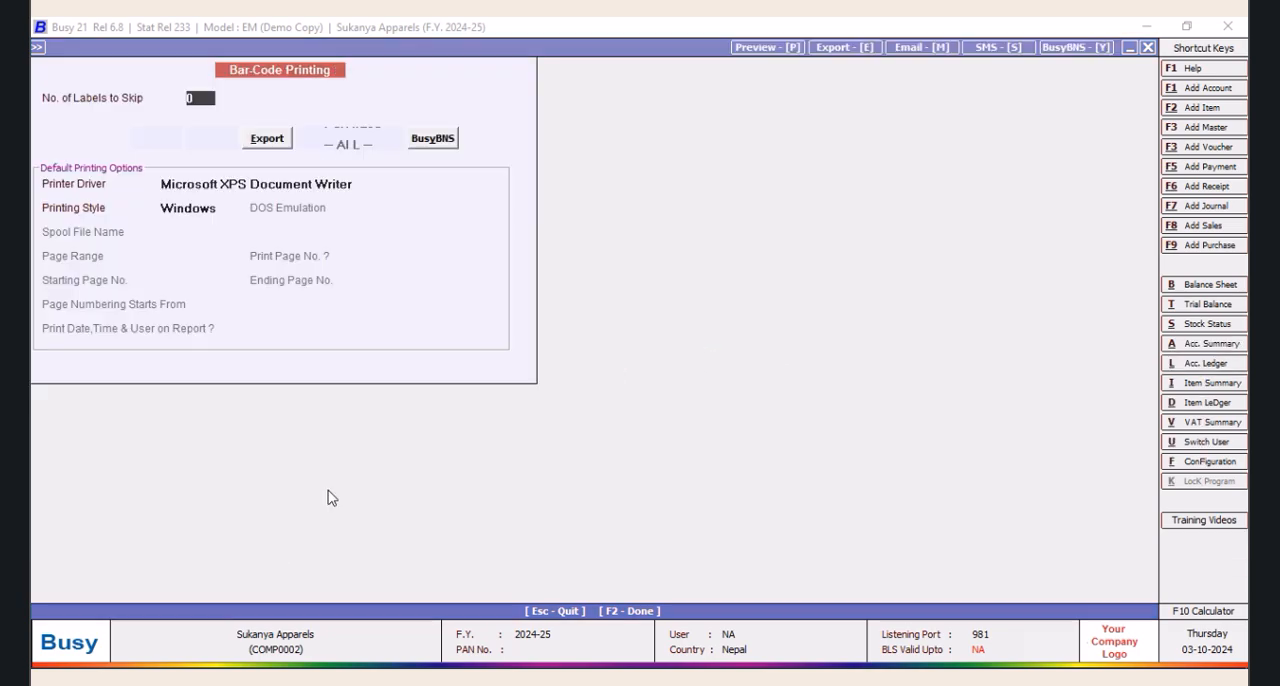
# Preview the Latvik 2650 labels, examine the QTY value, and leave the preview and voucher printing
pyautogui.click(211, 138)
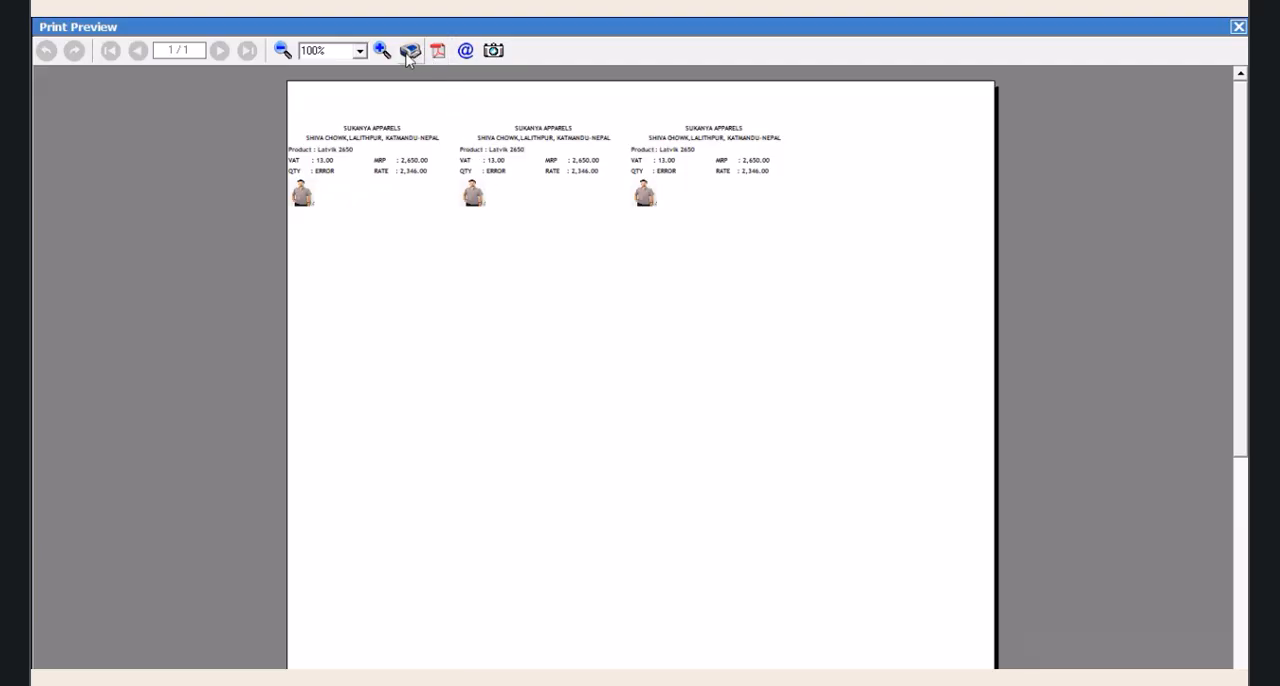
pyautogui.click(382, 51)
pyautogui.click(383, 52)
pyautogui.click(383, 52)
pyautogui.click(383, 52)
pyautogui.click(384, 53)
pyautogui.click(383, 52)
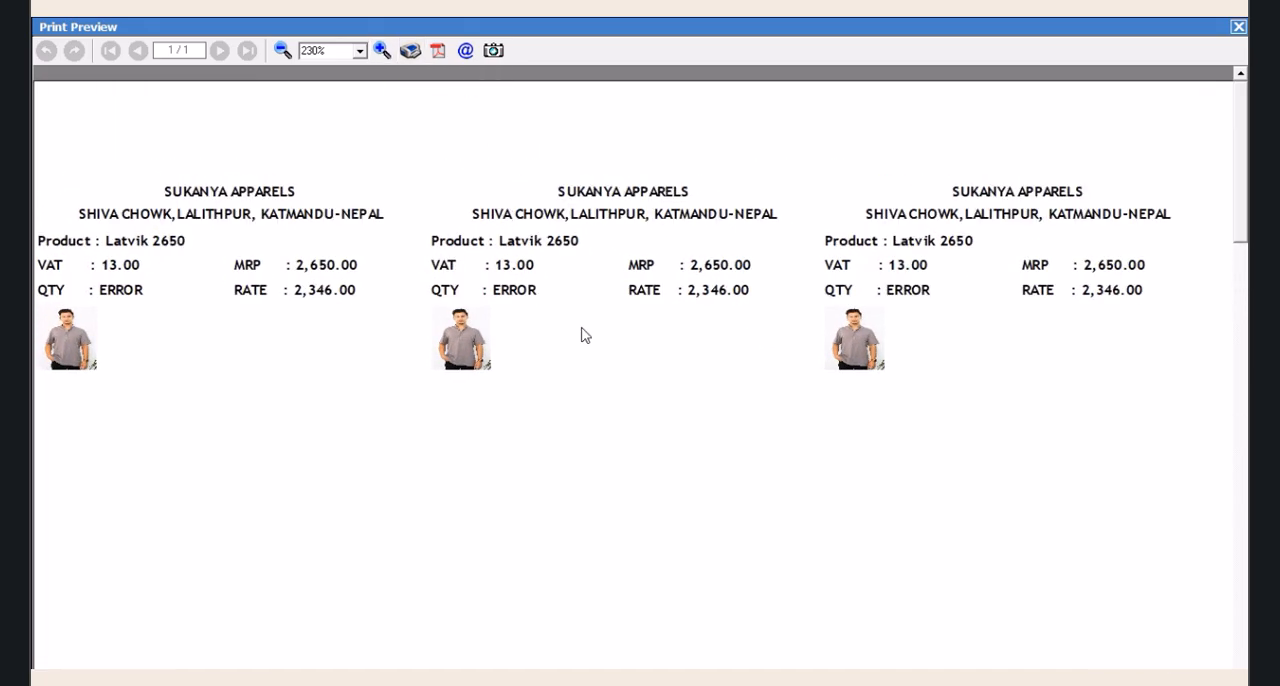
pyautogui.click(1239, 28)
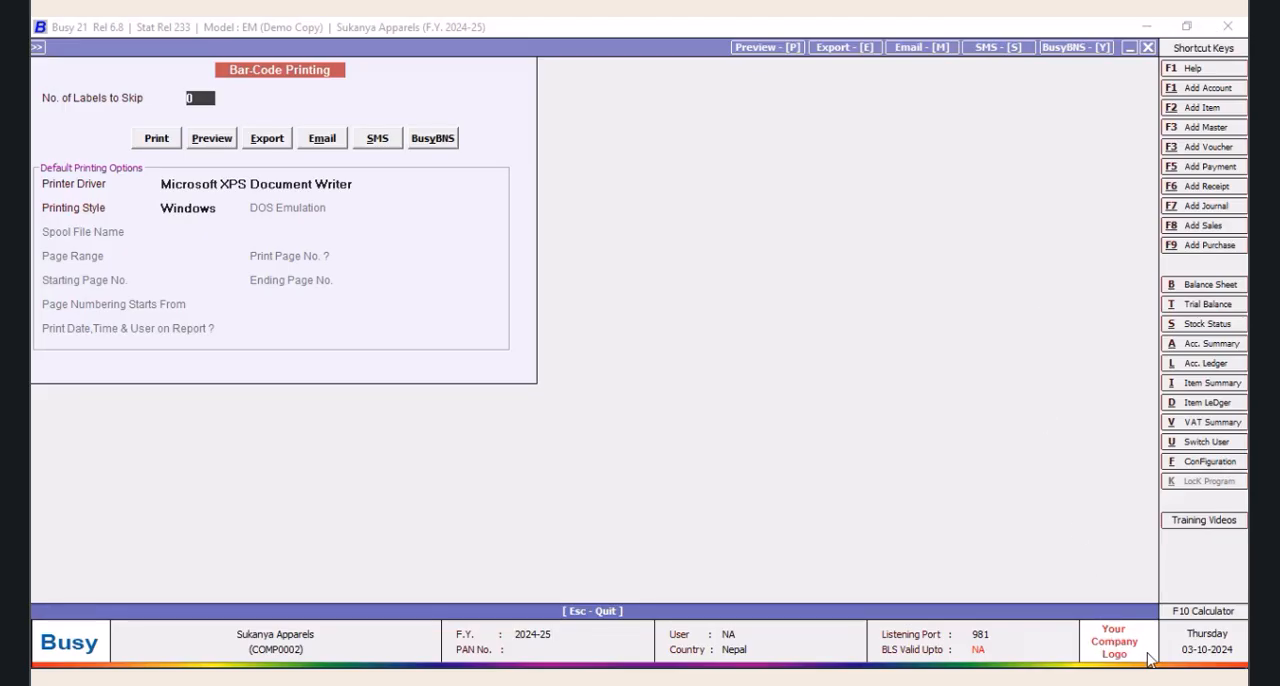
pyautogui.click(1148, 47)
pyautogui.click(298, 521)
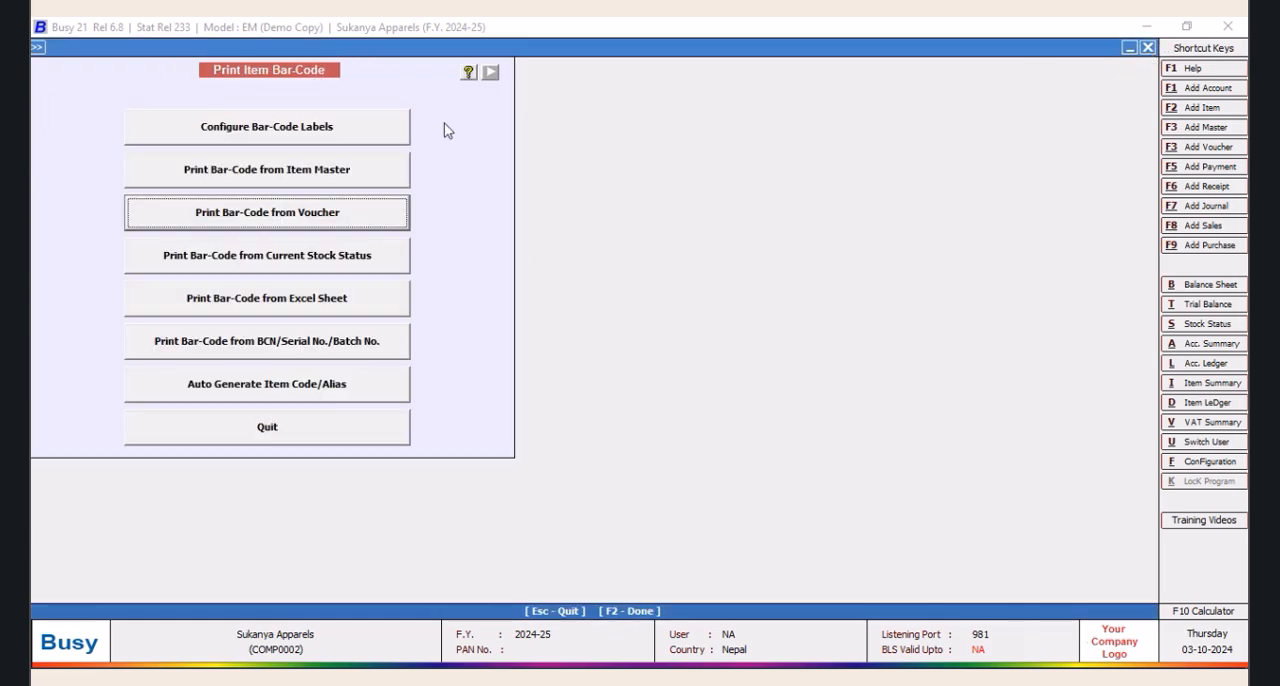
# Reload the PROMAX query and delete "Tran2.MasterCode1=(Select Tran2.MasterCode1 from Tran2" before the second Where
pyautogui.hotkey('ctrl', 'shift', 'F2')
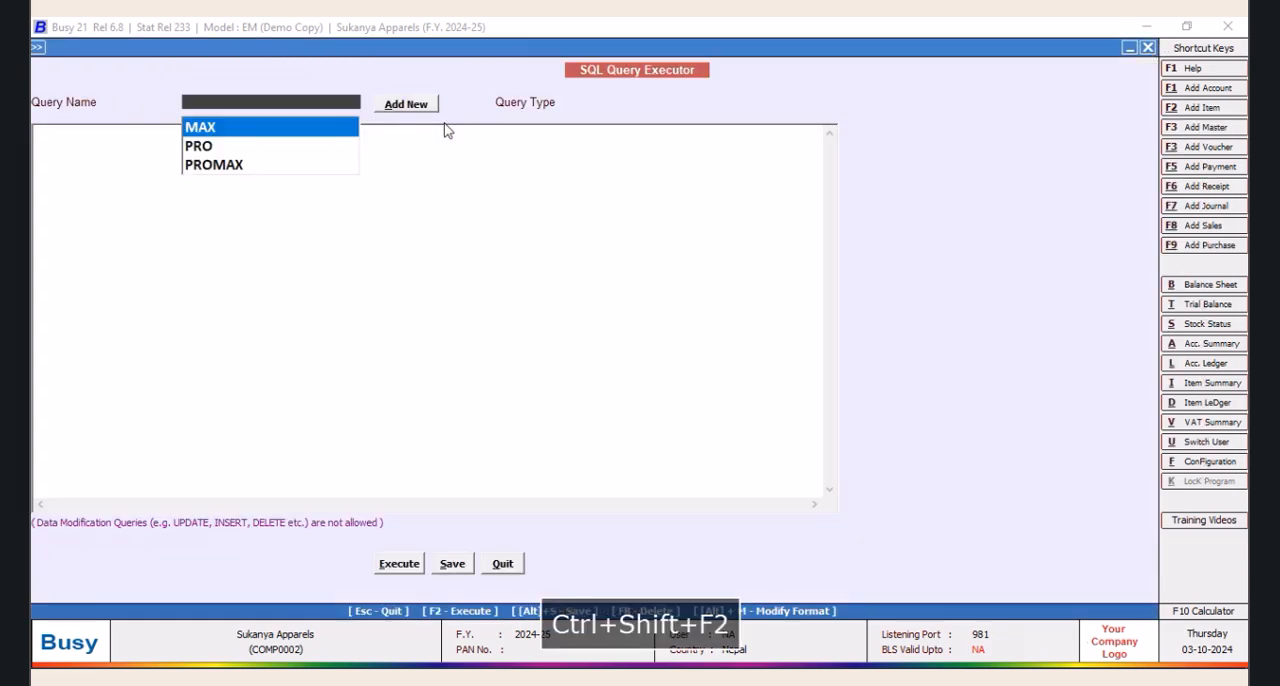
pyautogui.click(228, 165)
pyautogui.click(251, 314)
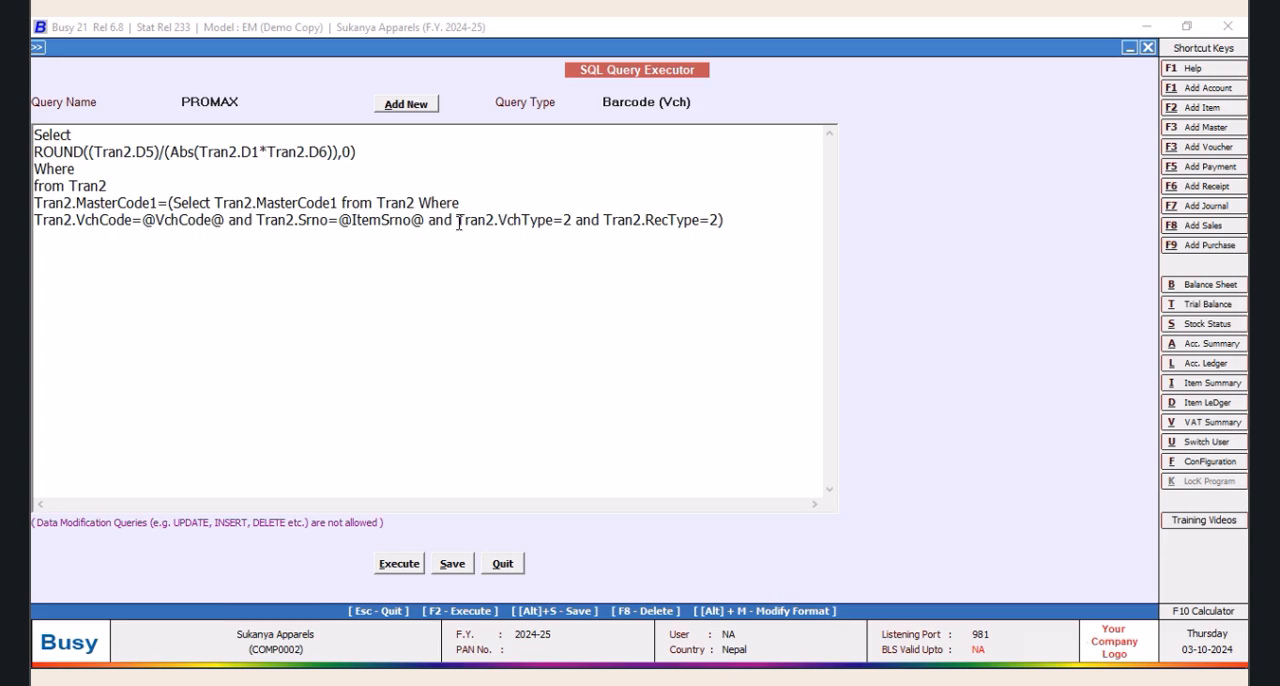
pyautogui.moveTo(457, 222); pyautogui.dragTo(37, 220)
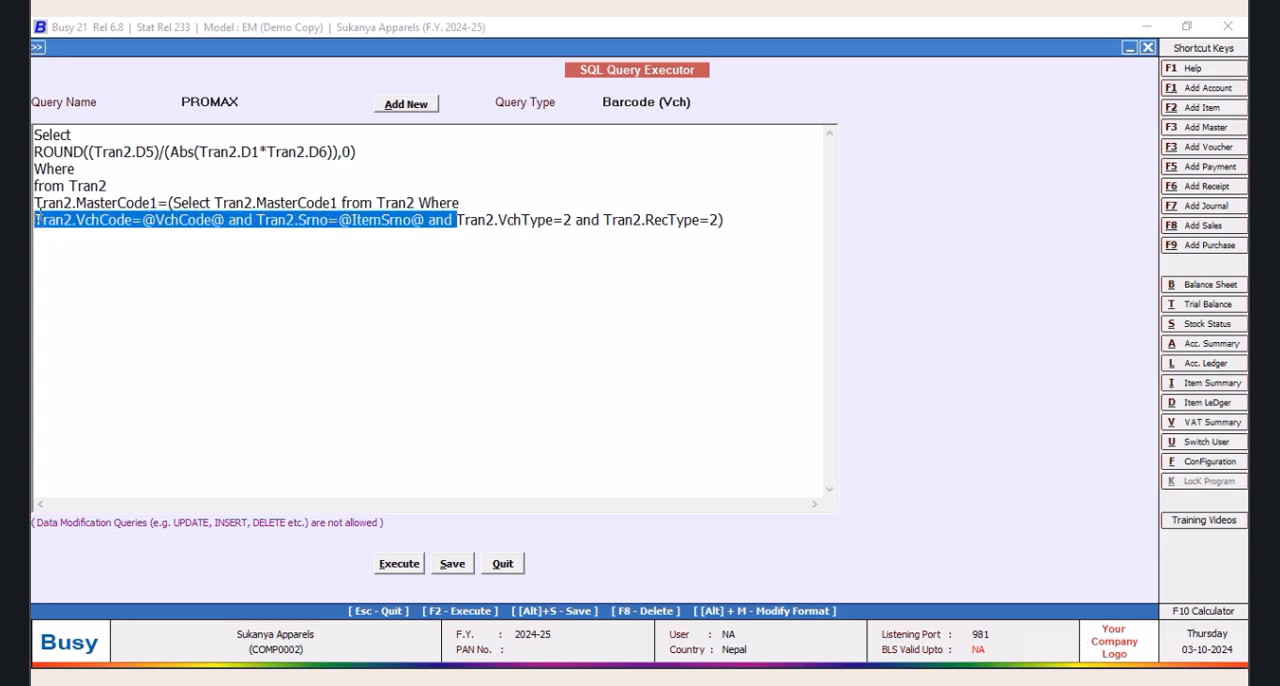
pyautogui.click(385, 292)
pyautogui.moveTo(377, 204); pyautogui.dragTo(34, 204)
pyautogui.press('Delete')
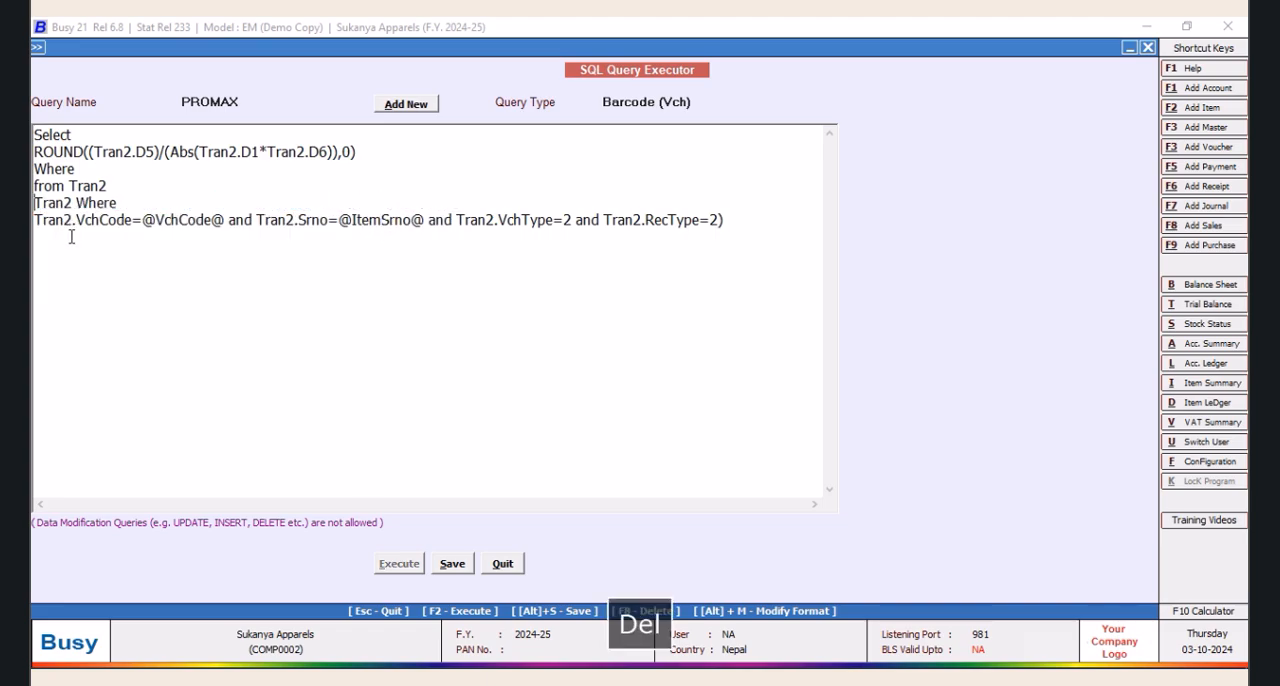
pyautogui.moveTo(76, 203); pyautogui.dragTo(34, 203)
pyautogui.press('Delete')
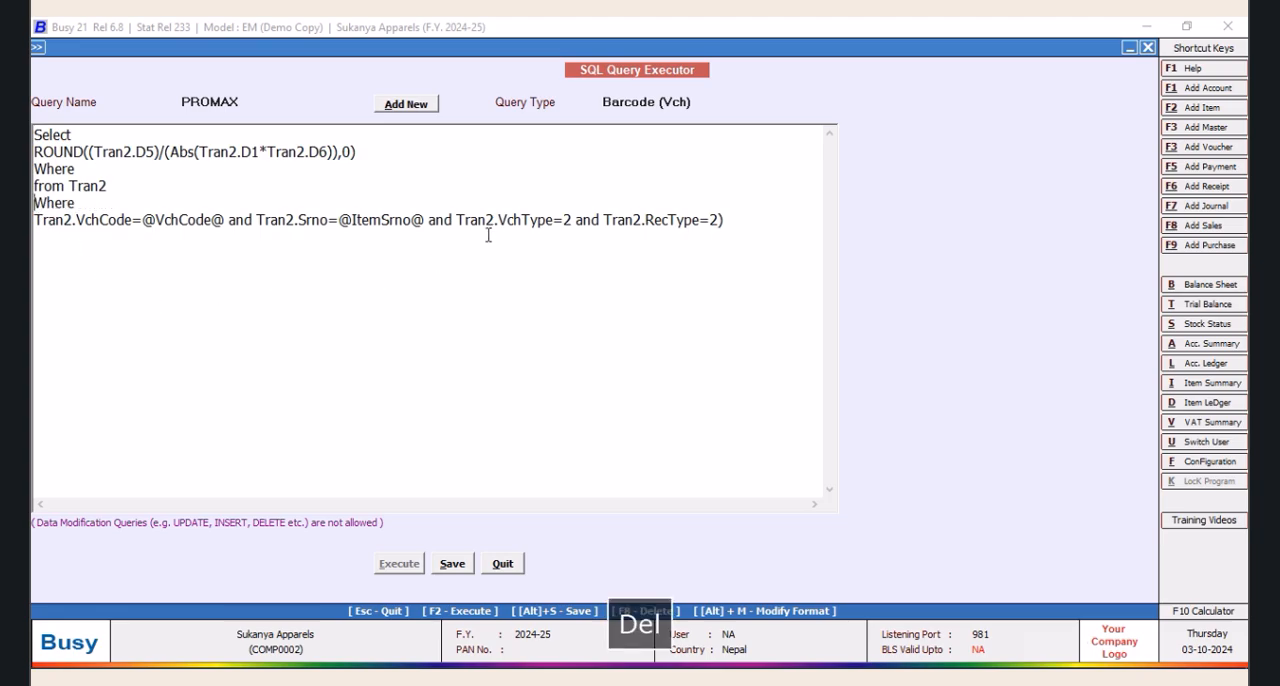
# Delete the Tran2.VchCode and Tran2.Srno conditions from the PROMAX query's last line and save the query
pyautogui.moveTo(455, 220); pyautogui.dragTo(34, 220)
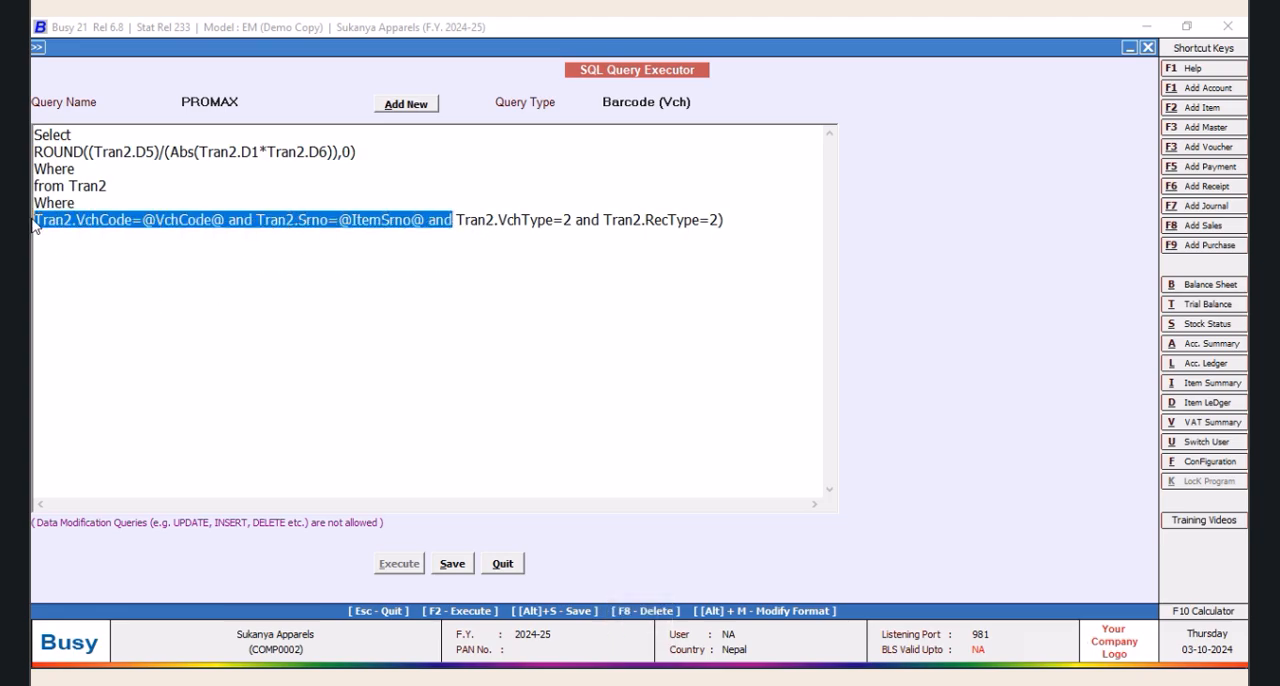
pyautogui.press('Delete')
pyautogui.click(455, 563)
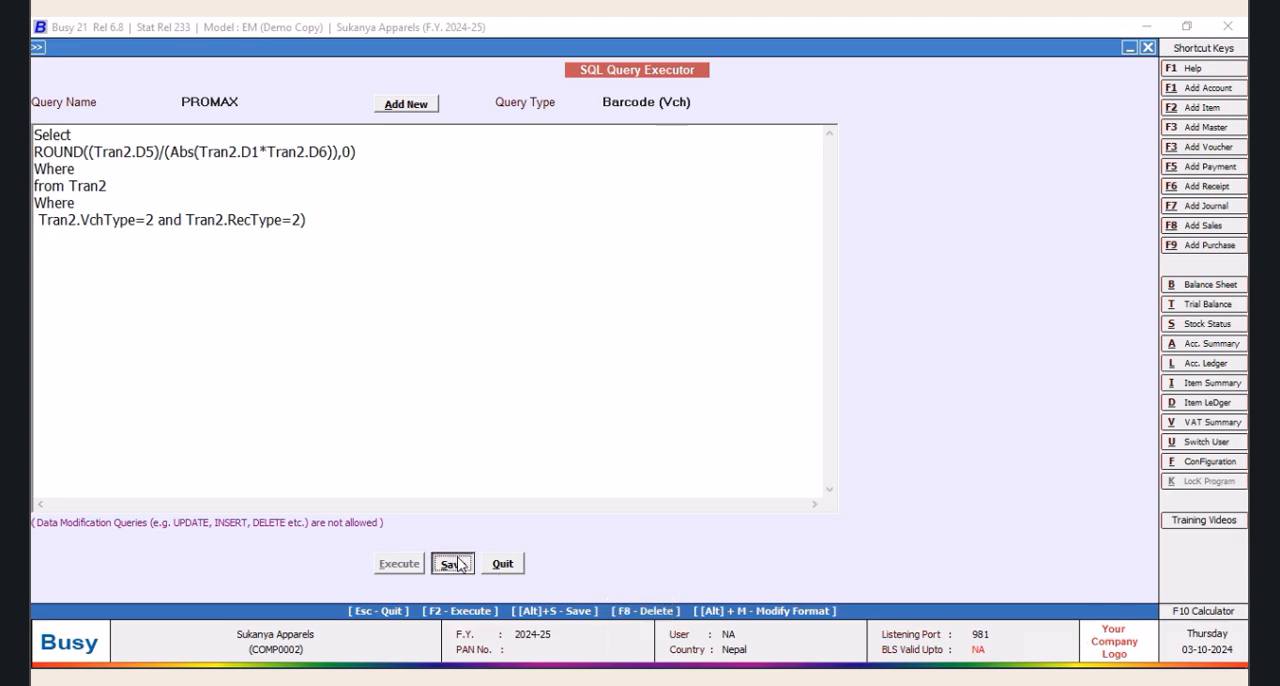
pyautogui.click(745, 387)
# Set the query type of PROMAX to Direct SQL and execute the query as a test
pyautogui.click(687, 103)
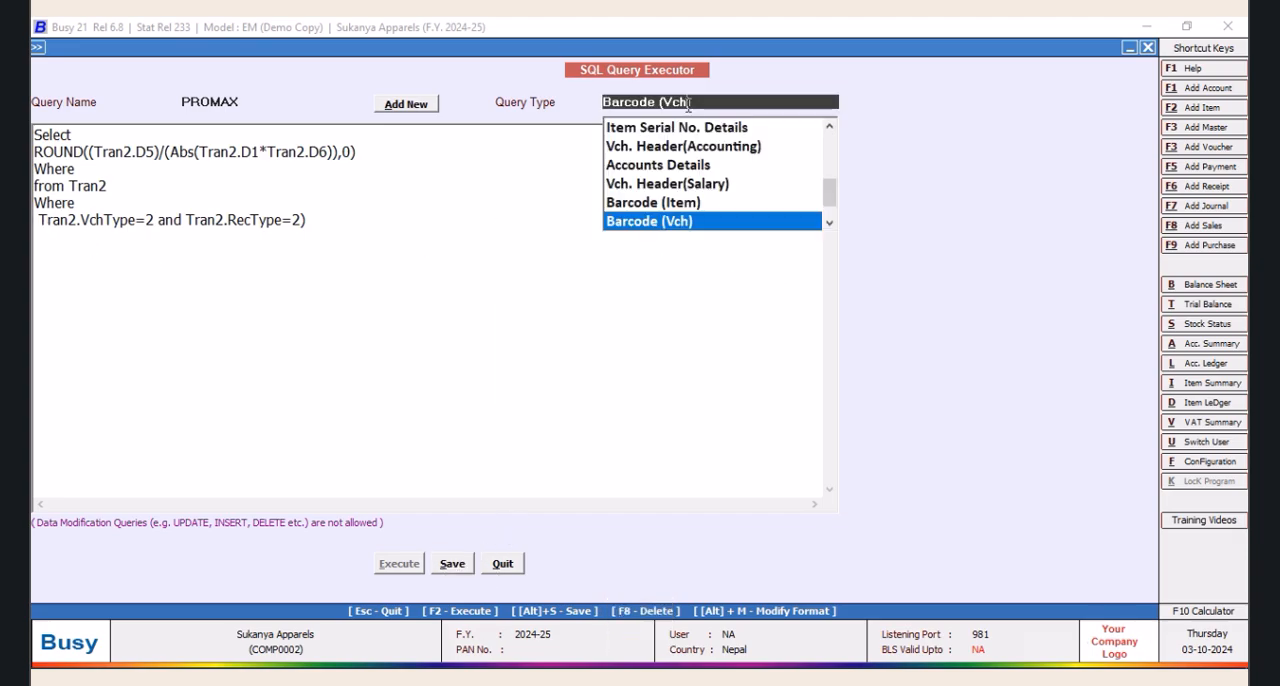
pyautogui.moveTo(830, 196); pyautogui.dragTo(828, 148)
pyautogui.click(645, 128)
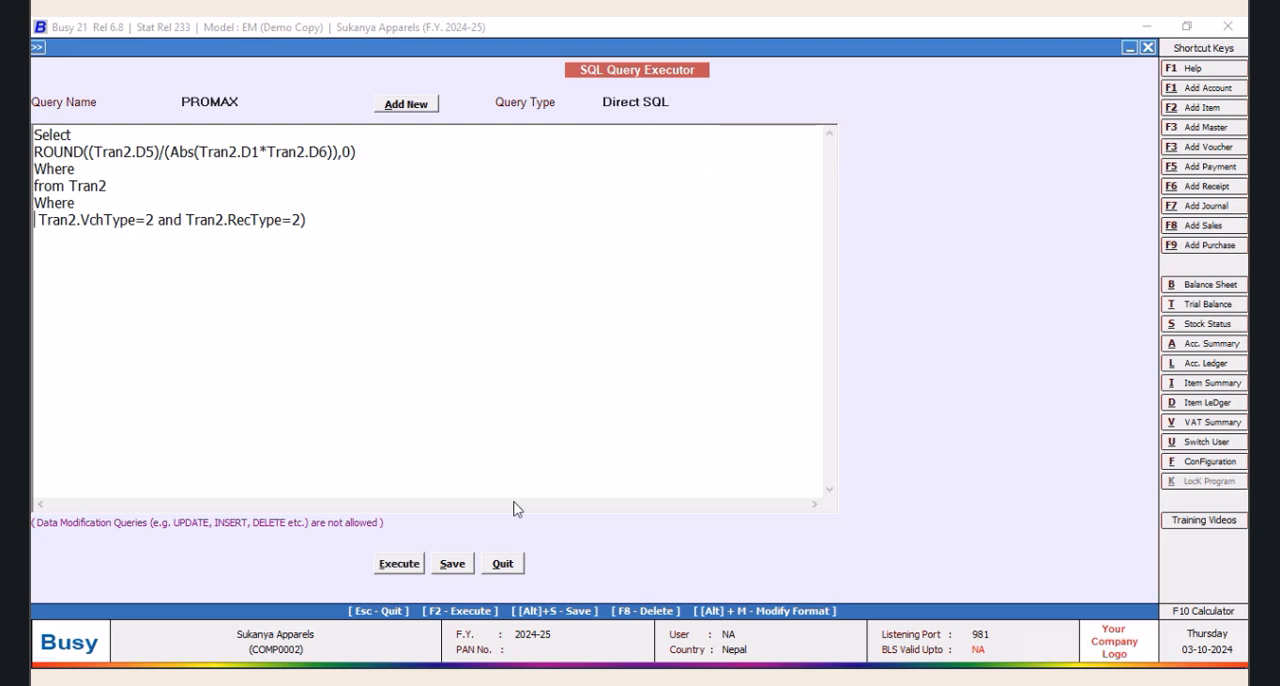
pyautogui.click(393, 568)
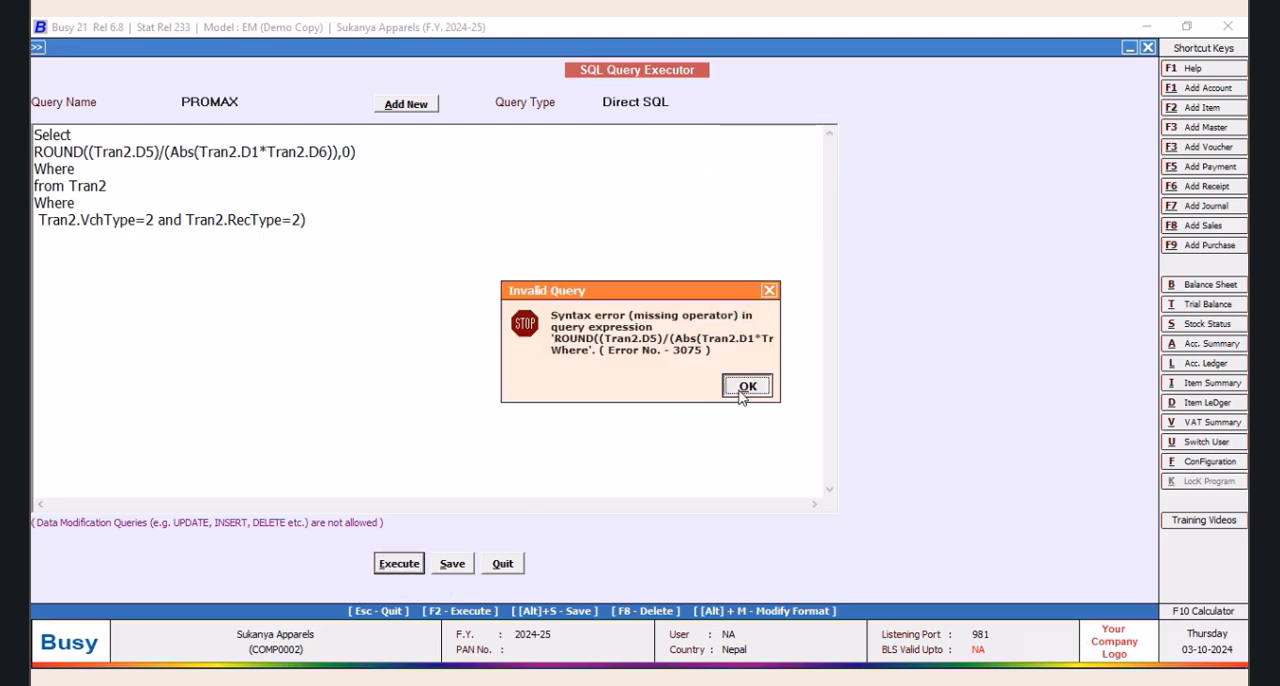
pyautogui.click(745, 387)
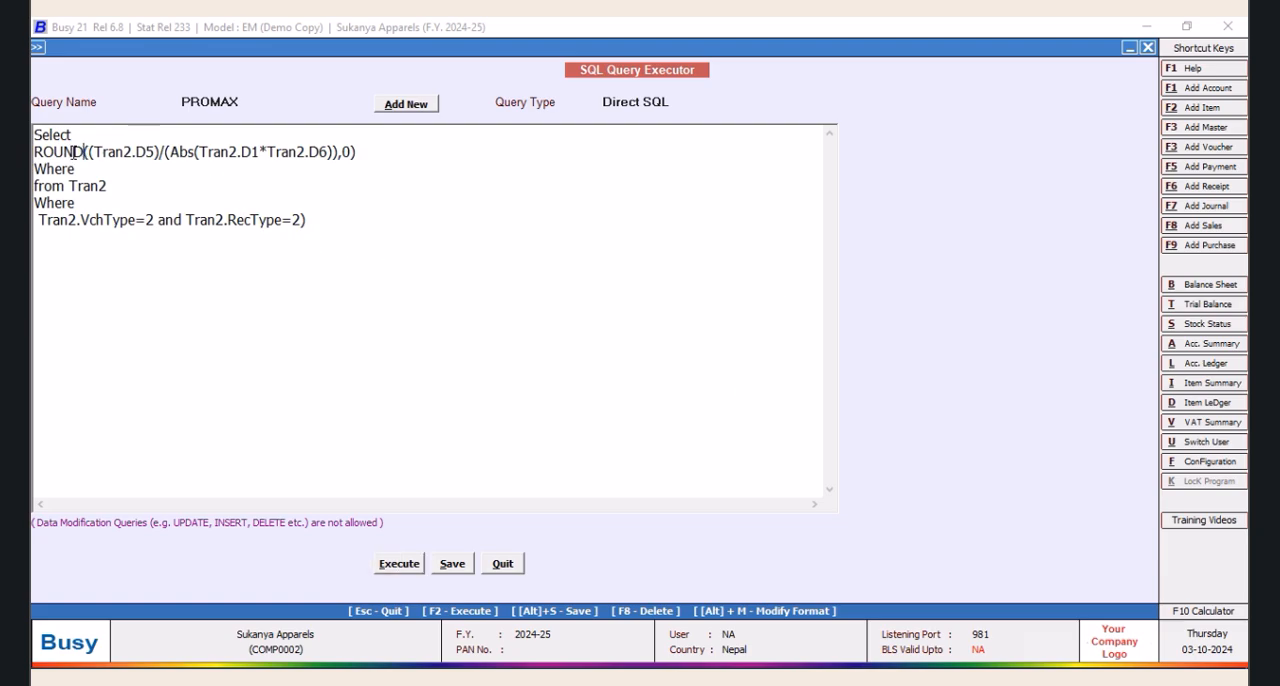
# Remove the ROUND function and its 0 decimals argument, keeping only the expression (Tran2.D5)/(Abs(Tran2.D1*Tran2.D6))
pyautogui.moveTo(85, 152); pyautogui.dragTo(36, 168)
pyautogui.click(352, 152)
pyautogui.moveTo(88, 153); pyautogui.dragTo(36, 152)
pyautogui.press('Delete')
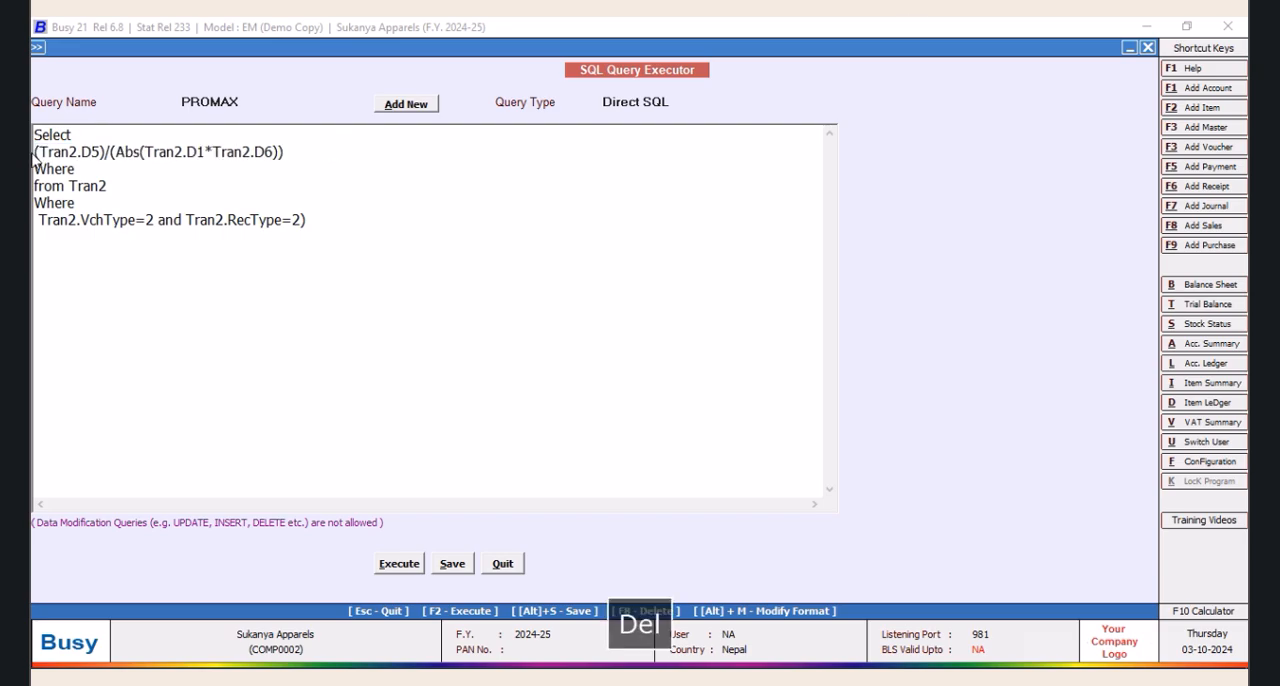
# Execute the PROMAX query as a test with the unrounded price expression
pyautogui.click(404, 566)
pyautogui.click(745, 387)
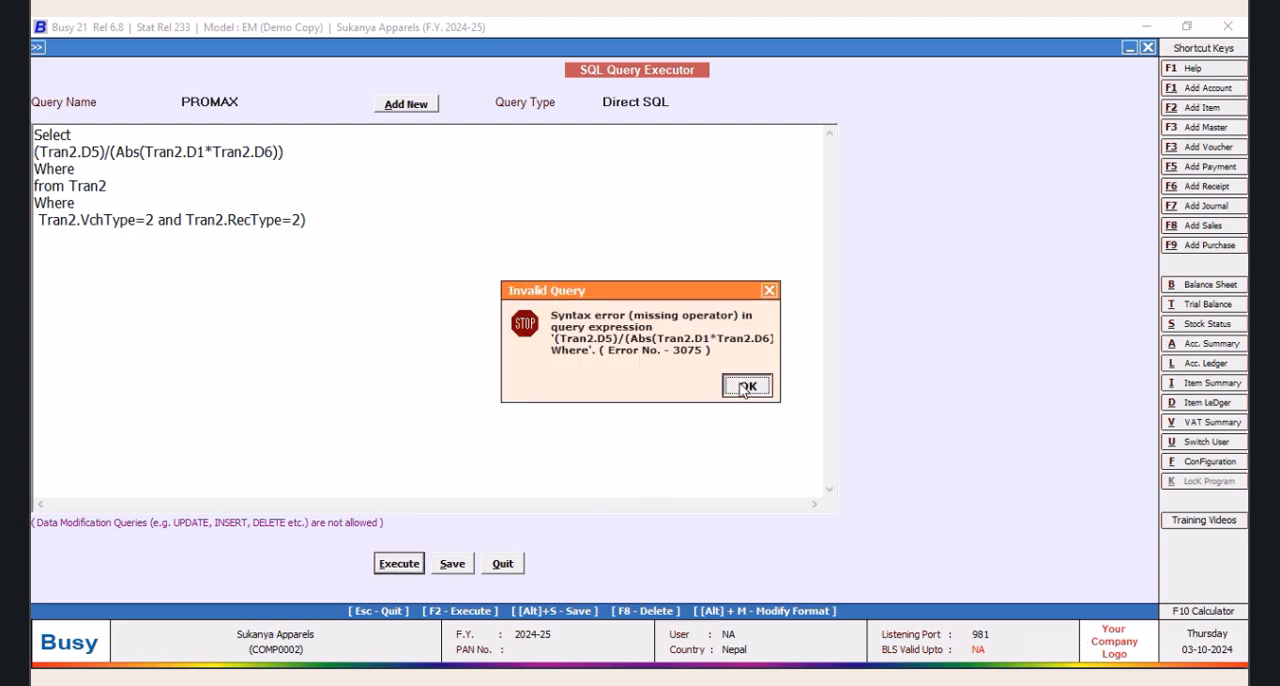
pyautogui.click(745, 388)
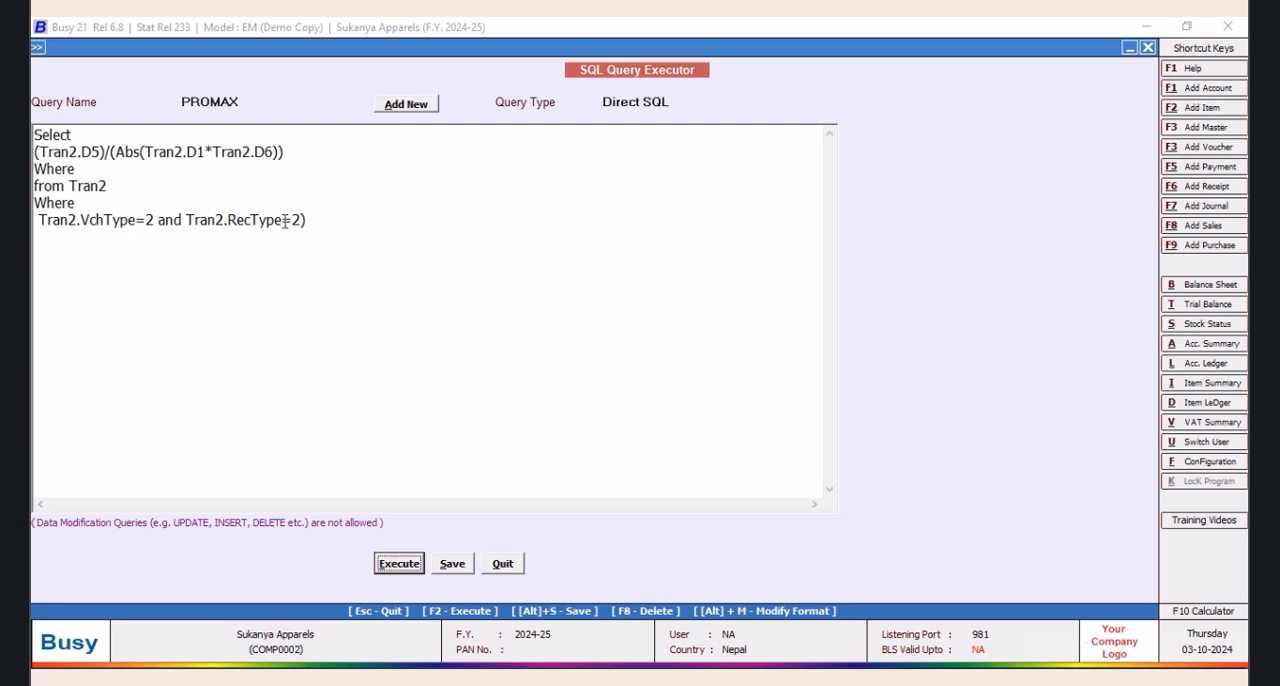
# Remove the Abs function and its extra closing parenthesis, leaving (Tran2.D5)/(Tran2.D1*Tran2.D6), and execute the query
pyautogui.click(140, 151)
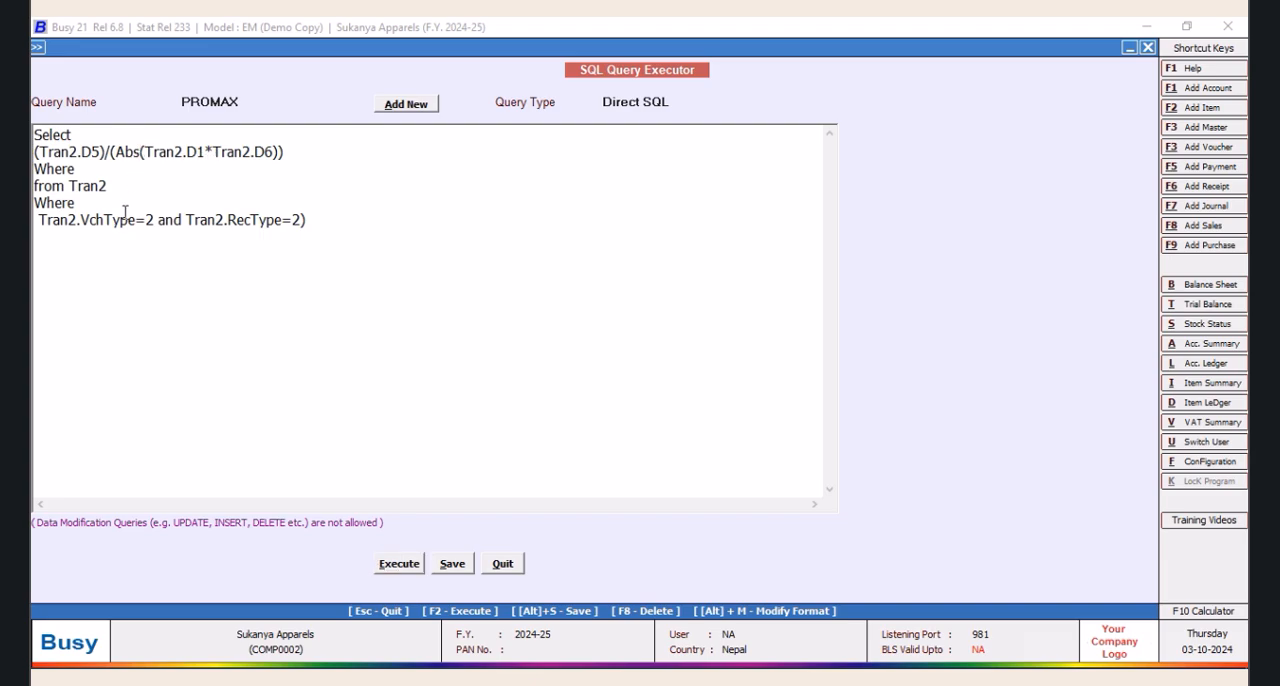
pyautogui.press('BackSpace')
pyautogui.press('BackSpace')
pyautogui.press('BackSpace')
pyautogui.press('BackSpace')
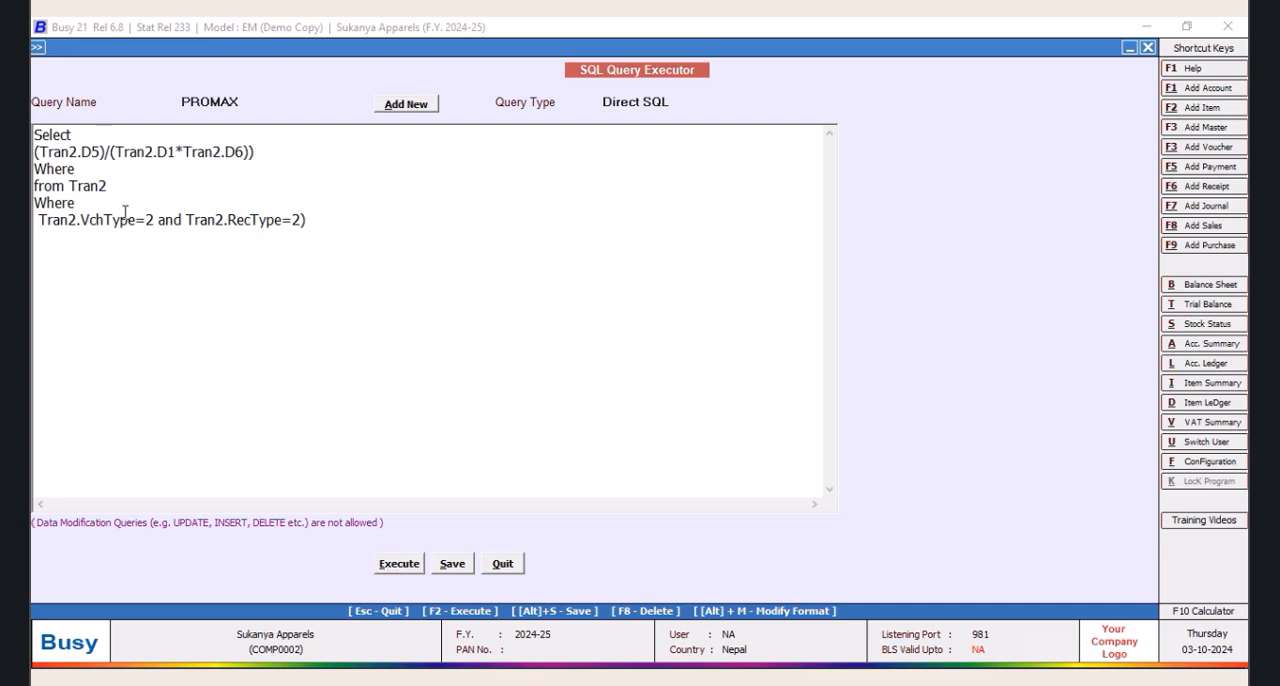
pyautogui.click(274, 150)
pyautogui.click(400, 567)
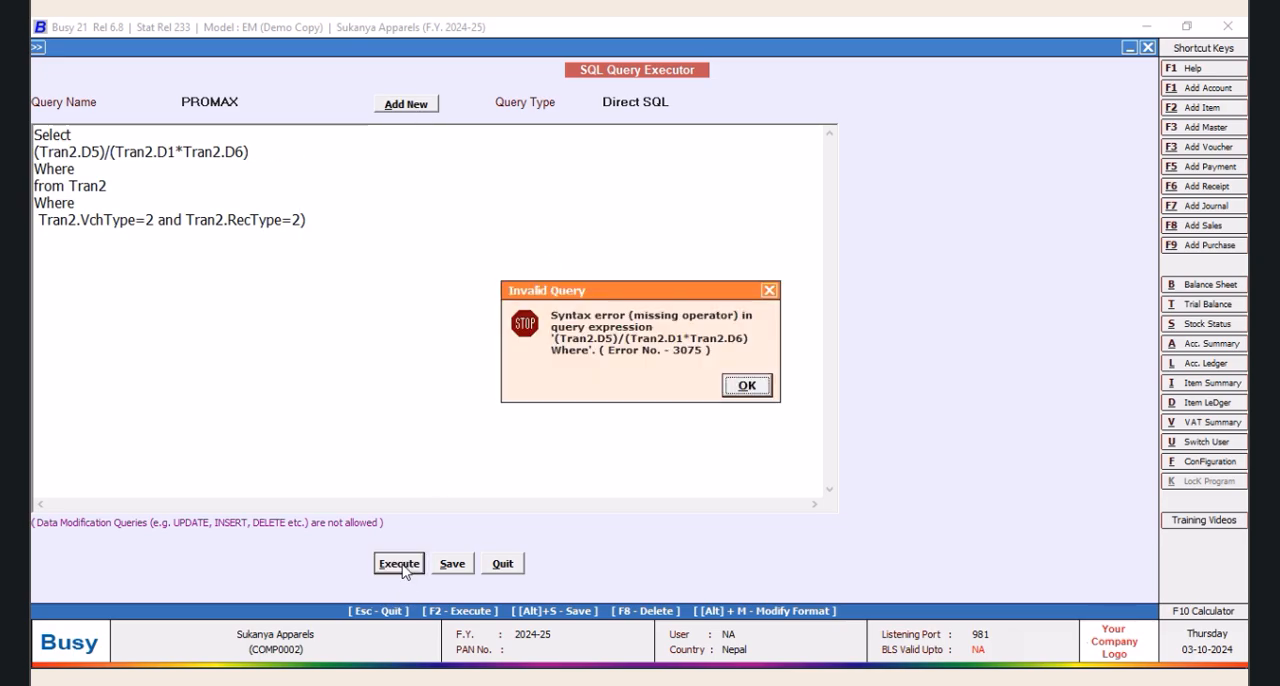
pyautogui.click(746, 387)
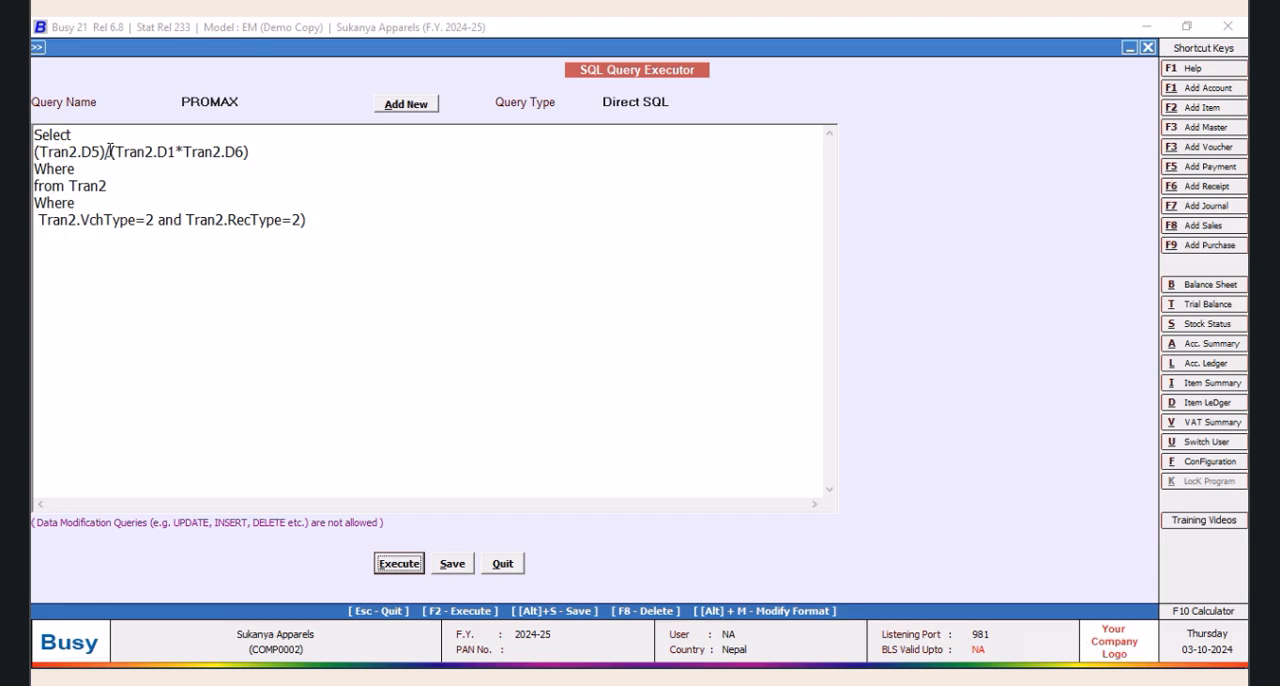
# Delete the stray Where line above "from Tran2" and execute the query again
pyautogui.moveTo(91, 169); pyautogui.dragTo(34, 170)
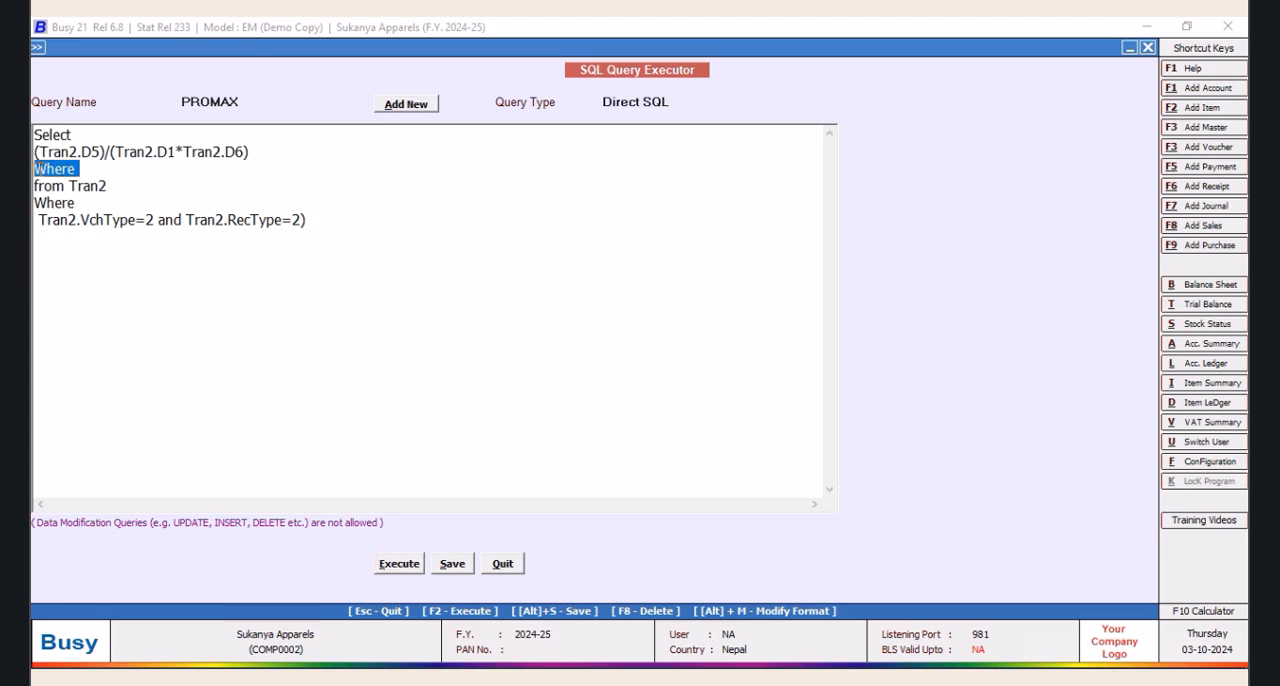
pyautogui.press('Delete')
pyautogui.press('Delete')
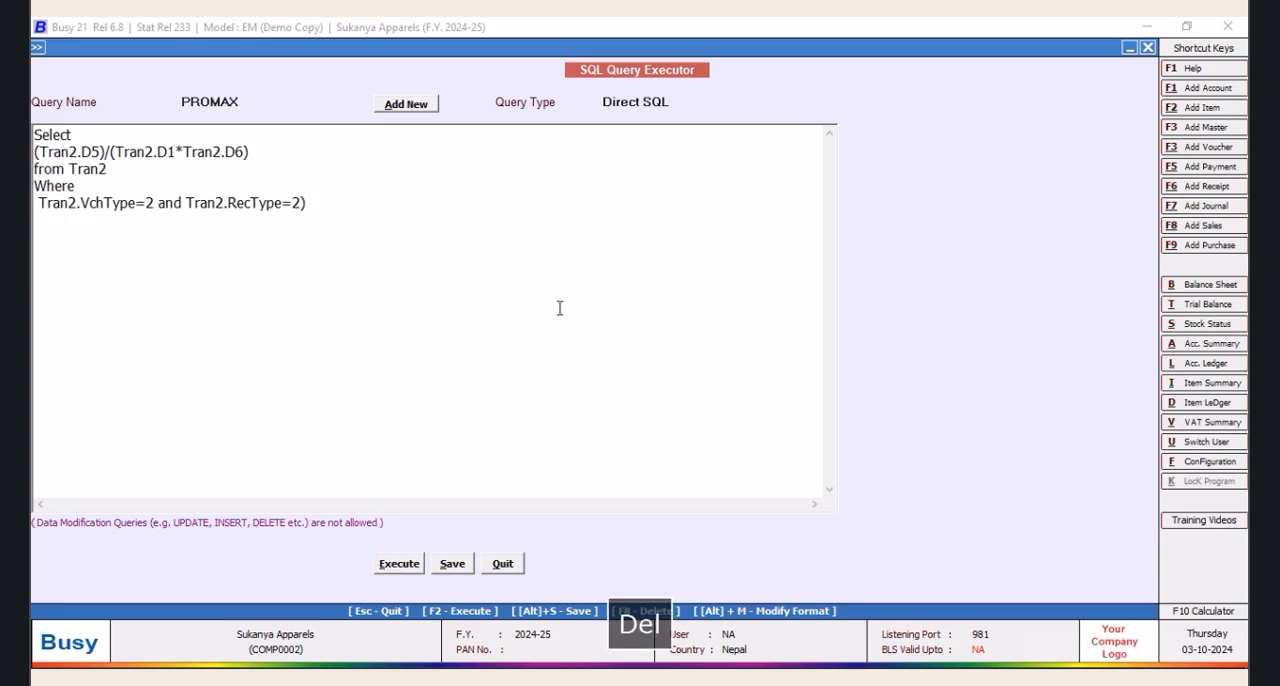
pyautogui.click(397, 564)
pyautogui.click(752, 390)
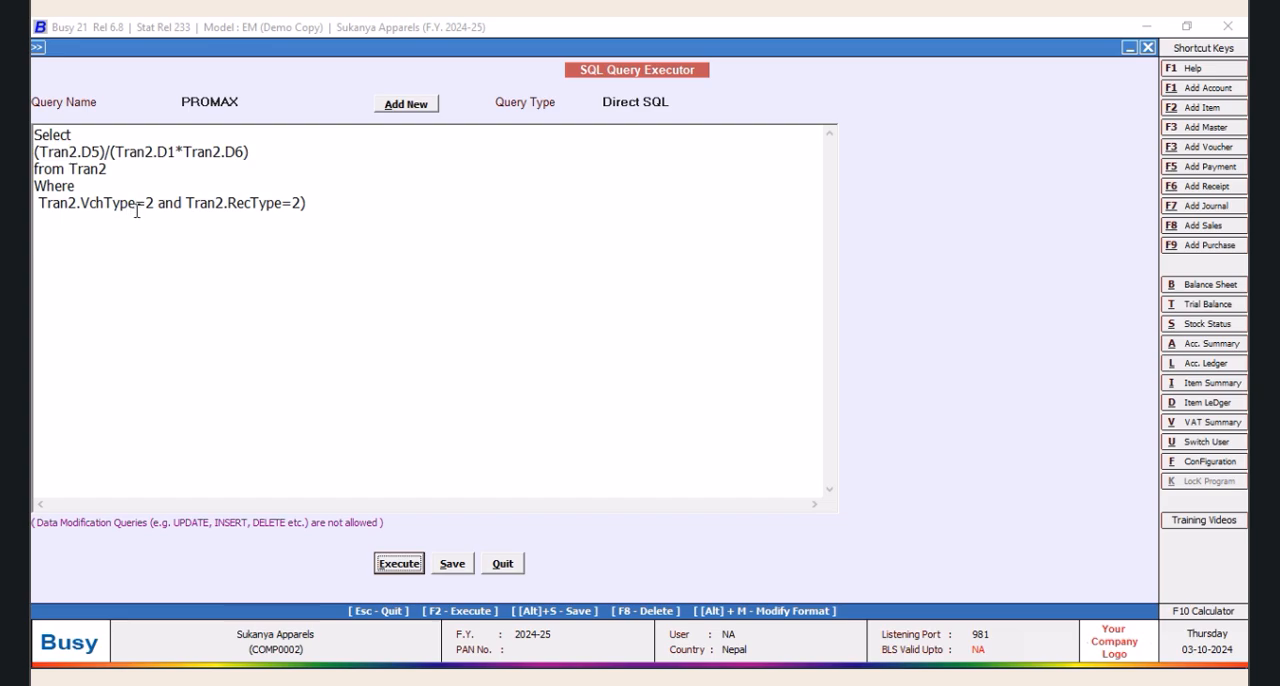
# Delete the closing parenthesis after Tran2.RecType=2, execute the query, and close its result list
pyautogui.click(330, 203)
pyautogui.click(408, 564)
pyautogui.click(747, 385)
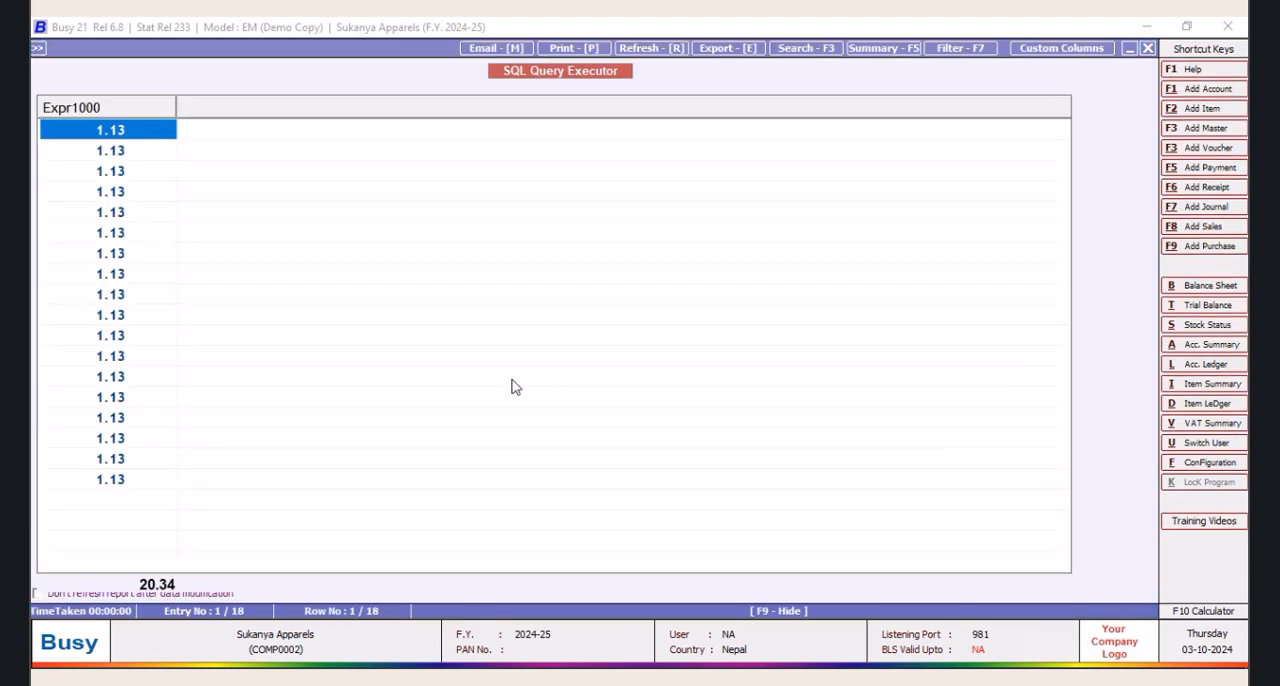
pyautogui.click(1148, 49)
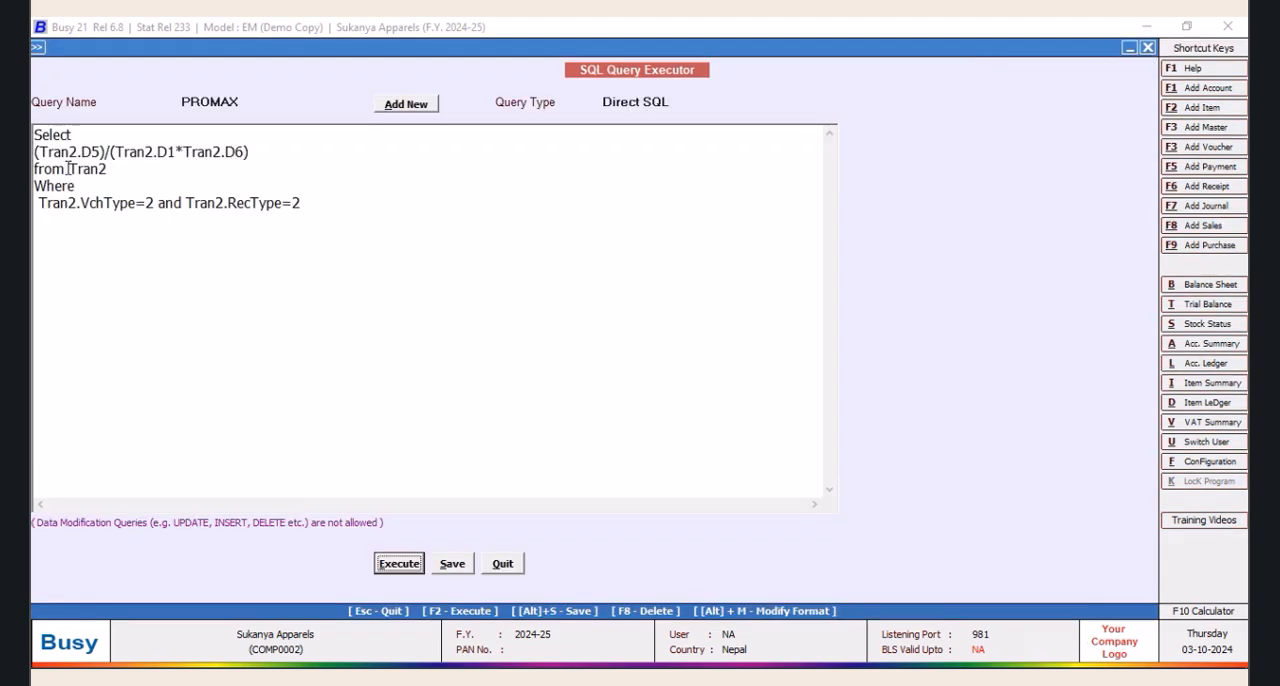
# Wrap the price expression in ROUND with 0 decimals, test the query, and save it
pyautogui.click(37, 150)
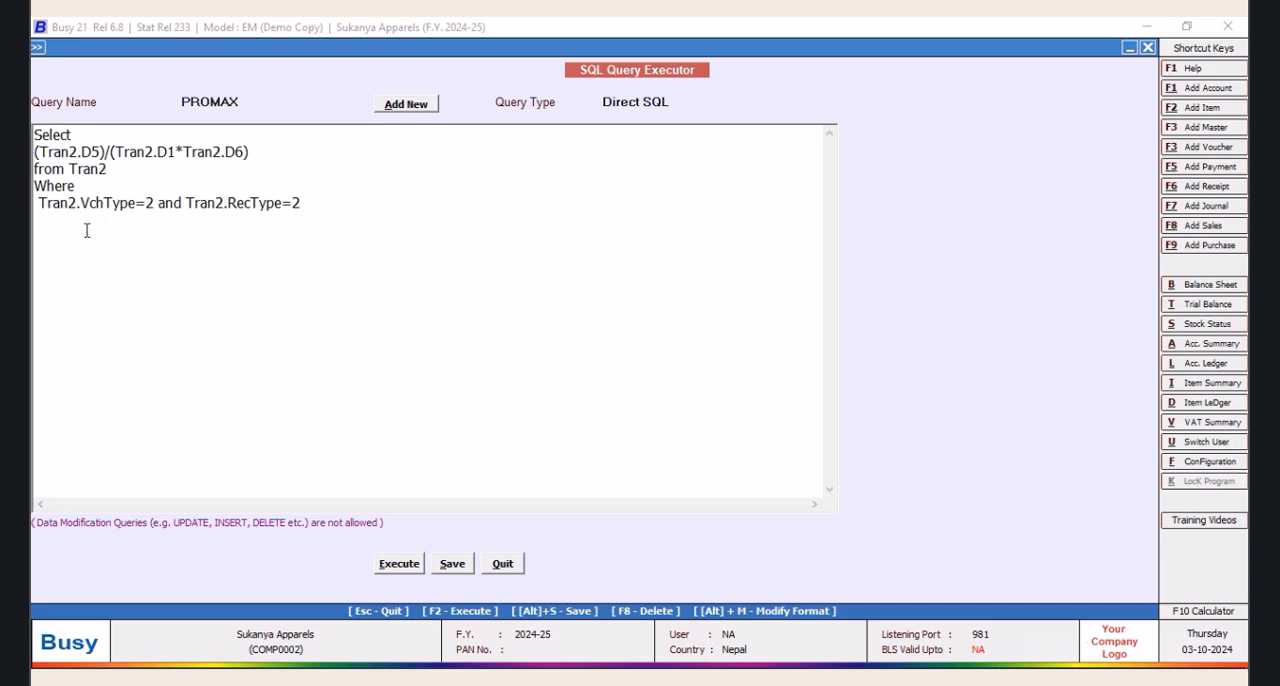
pyautogui.write('ROUND')
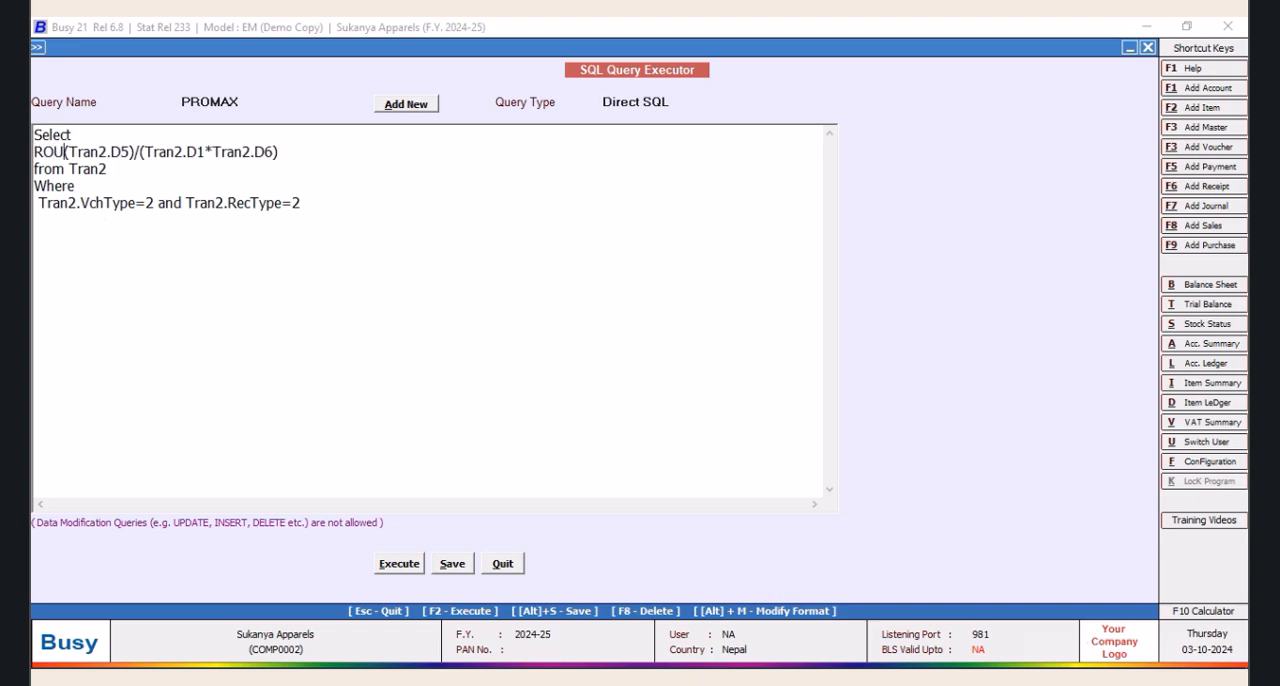
pyautogui.write('(')
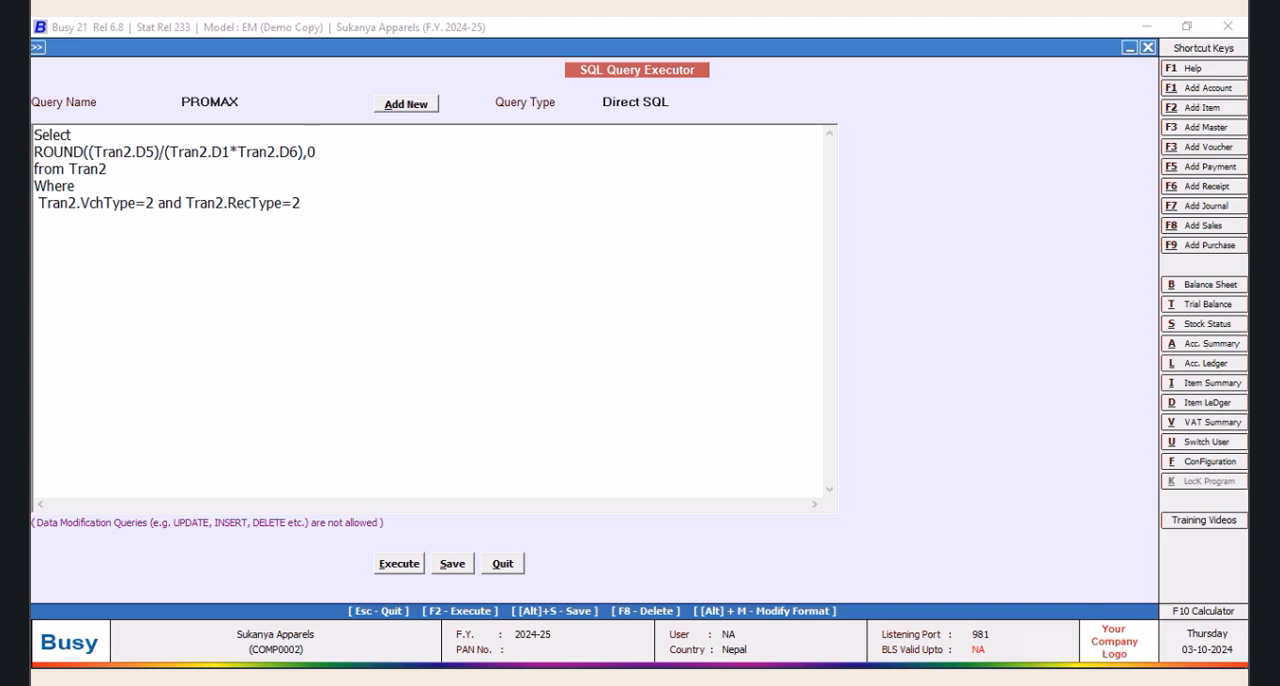
pyautogui.click(400, 563)
pyautogui.click(745, 384)
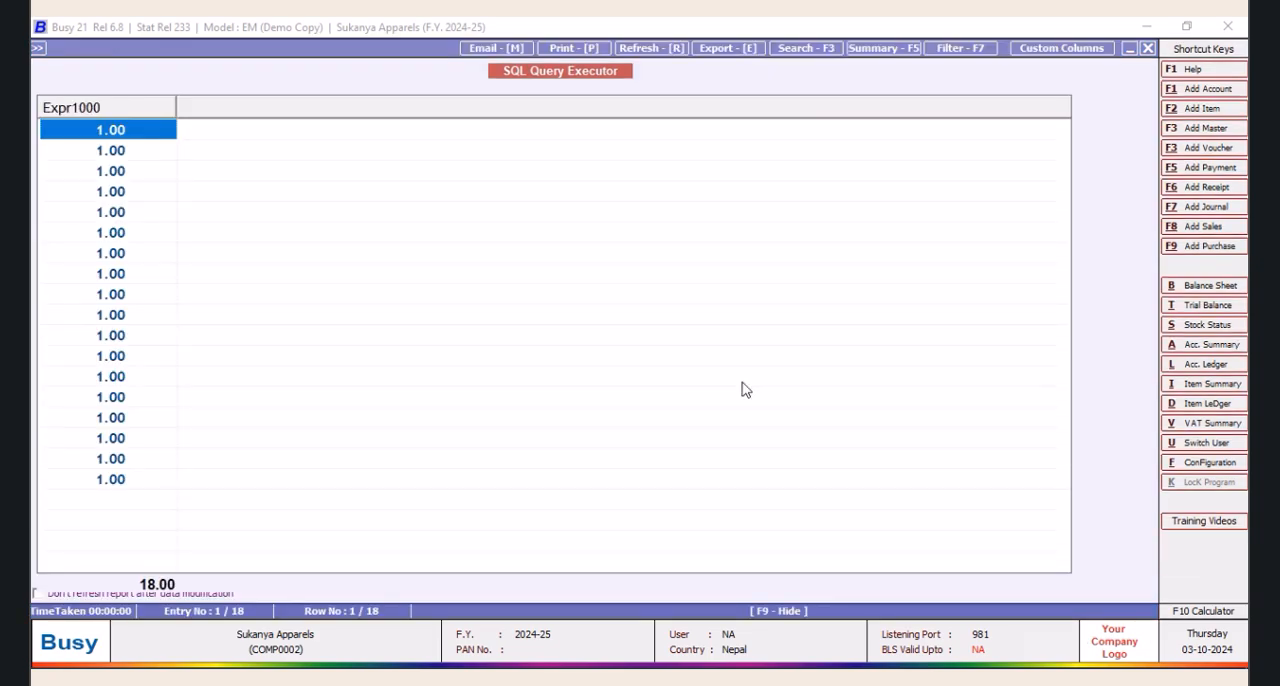
pyautogui.click(1148, 47)
pyautogui.click(455, 564)
pyautogui.click(746, 384)
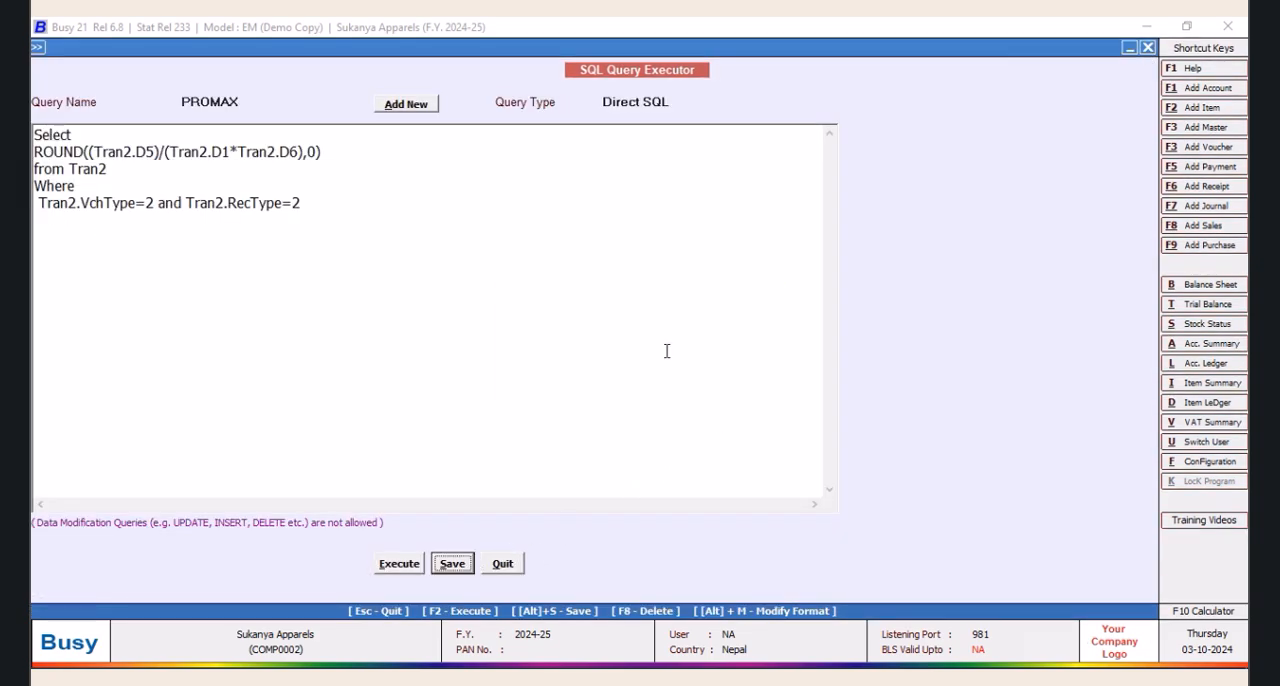
# Load the PRO query and copy its whole Where clause, including the Tran2.MasterCode1 subquery
pyautogui.click(236, 101)
pyautogui.click(218, 148)
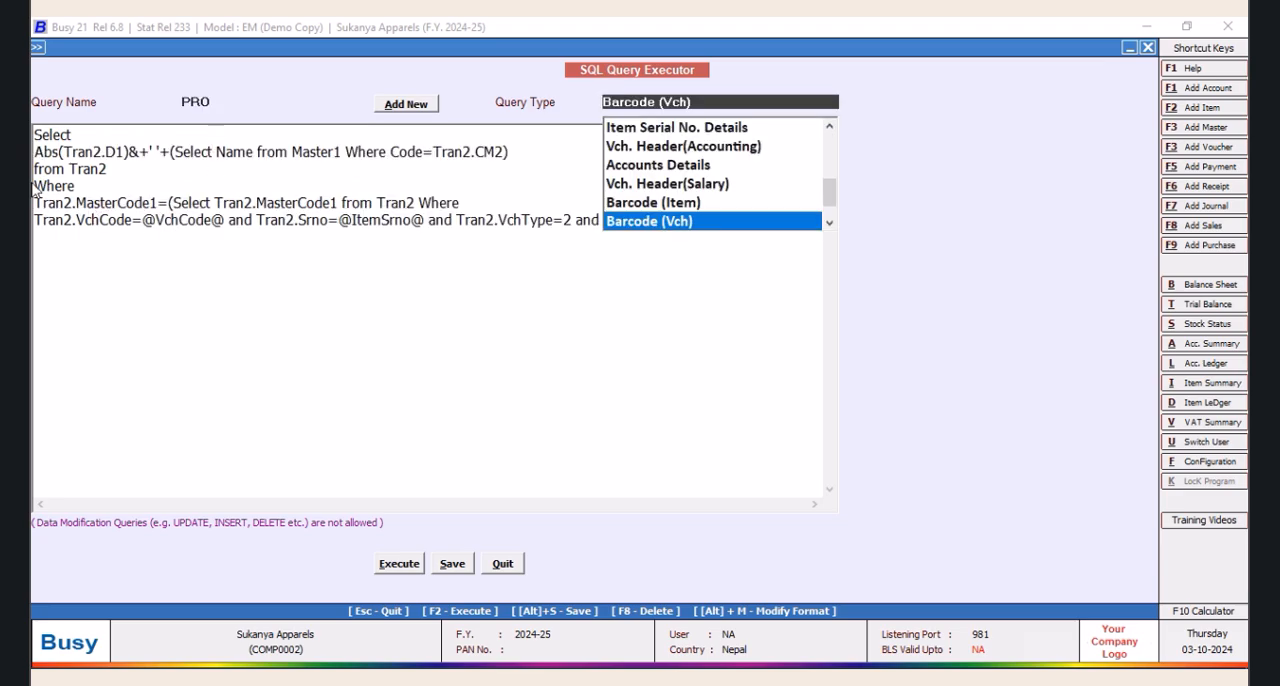
pyautogui.click(40, 181)
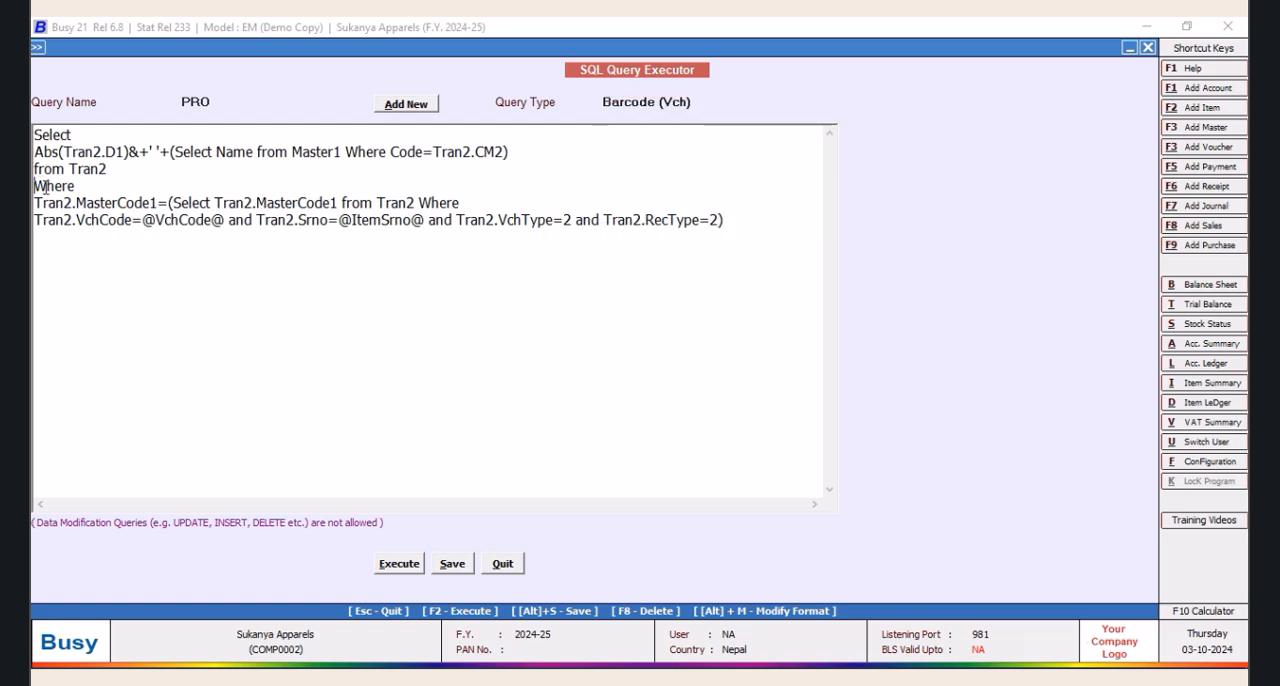
pyautogui.moveTo(34, 184); pyautogui.dragTo(836, 251)
pyautogui.rightClick(621, 231)
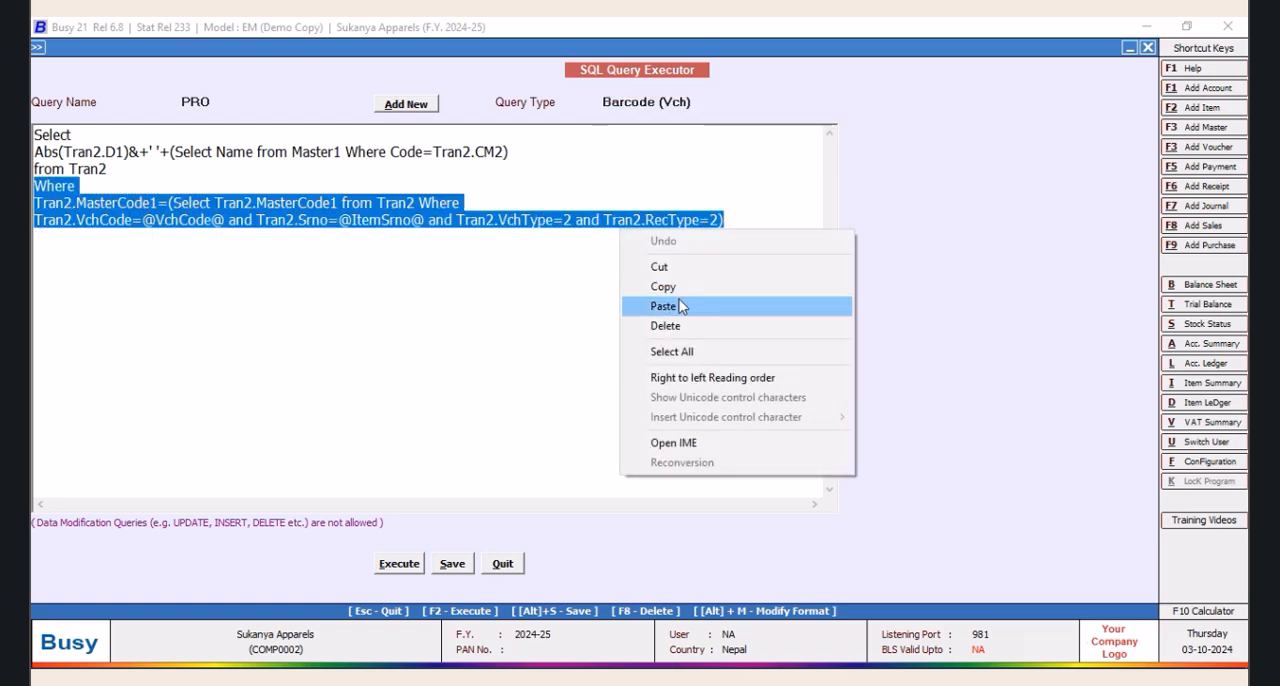
pyautogui.click(666, 290)
# Reload the PROMAX query and replace its Where clause with the one copied from PRO
pyautogui.click(214, 104)
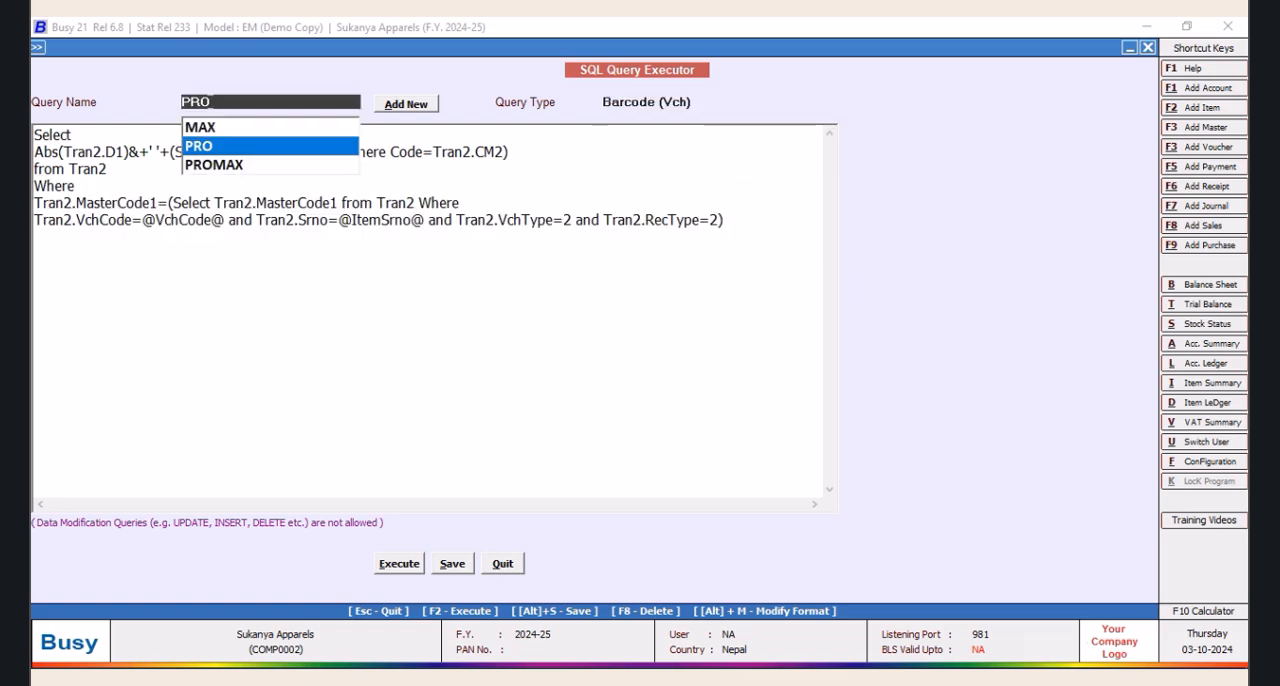
pyautogui.click(216, 170)
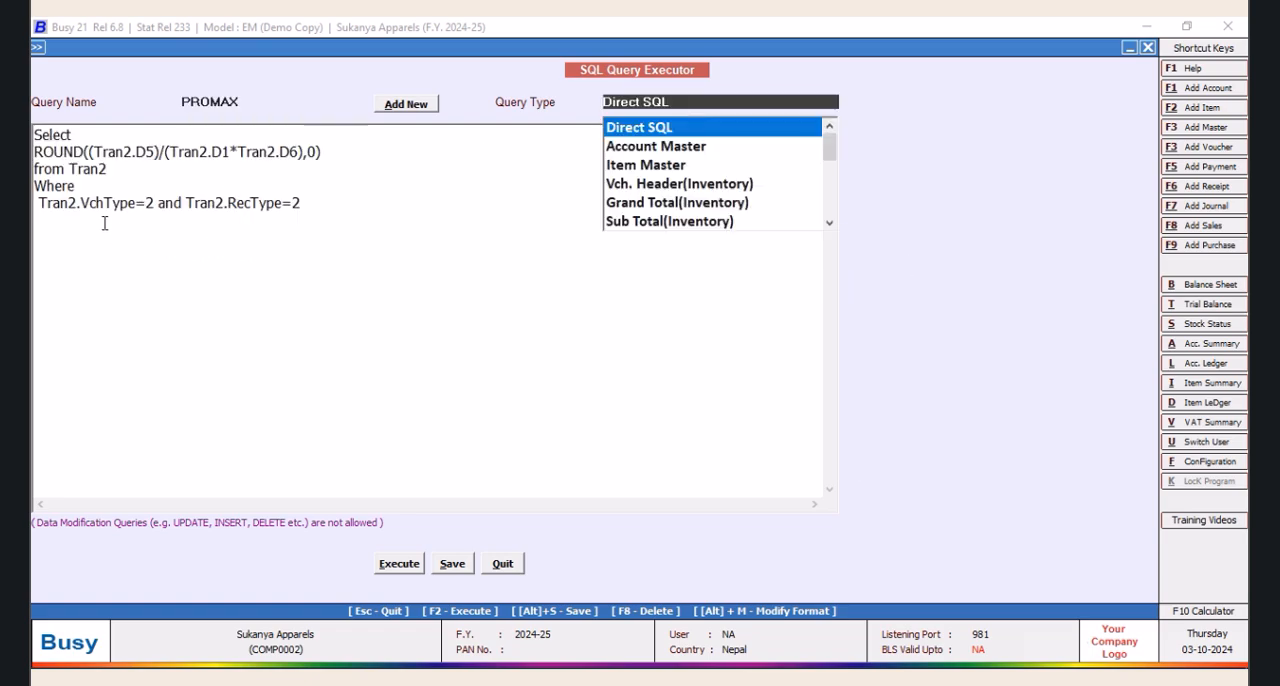
pyautogui.click(36, 184)
pyautogui.moveTo(36, 184); pyautogui.dragTo(453, 224)
pyautogui.rightClick(346, 260)
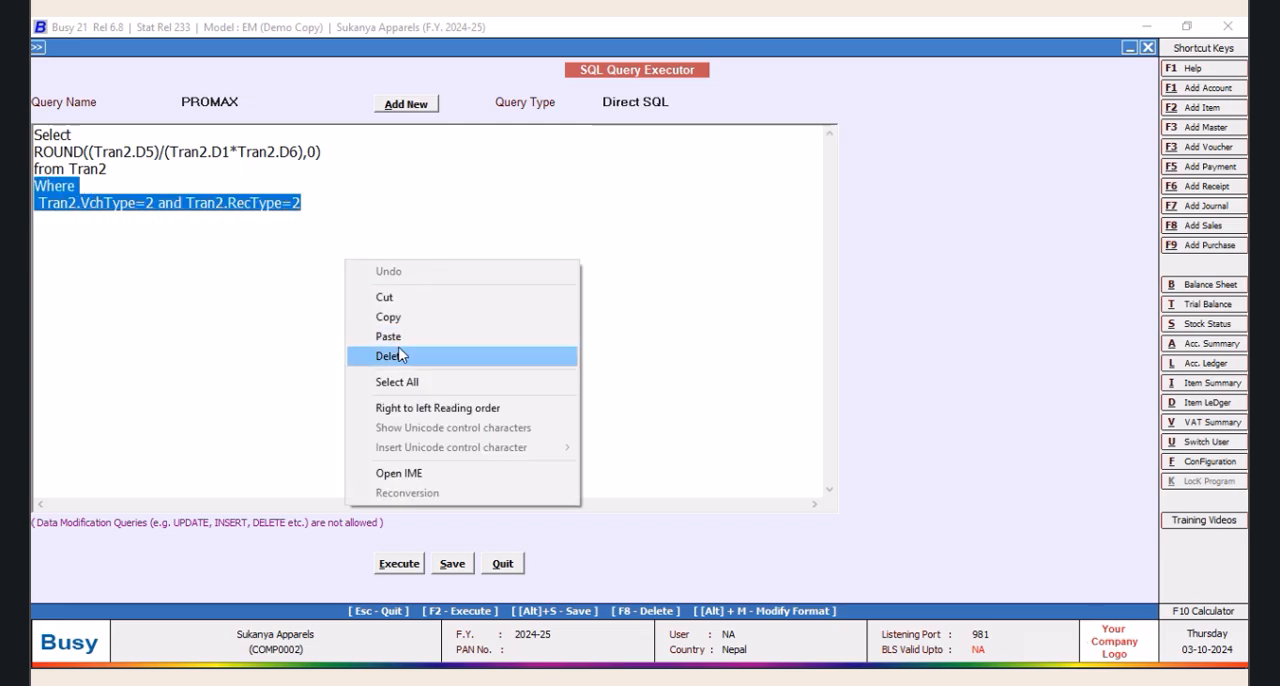
pyautogui.click(390, 337)
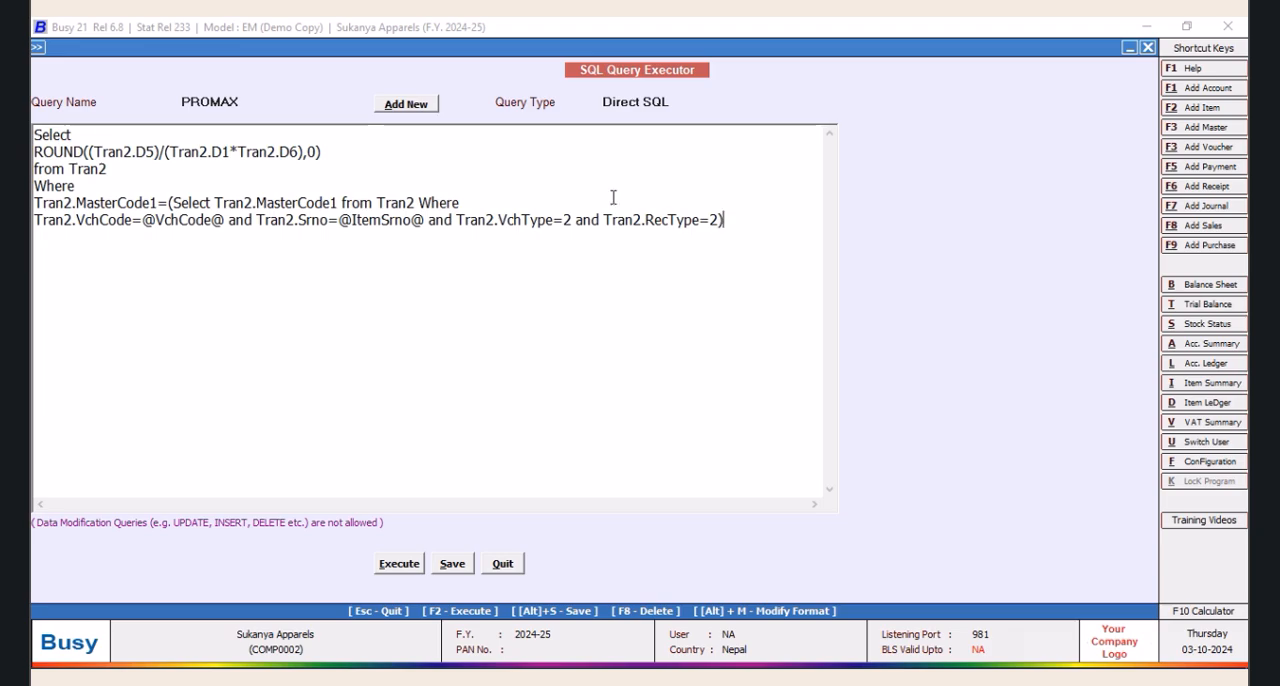
# Set the query type of PROMAX to Barcode (Vch) and save the query
pyautogui.click(677, 104)
pyautogui.moveTo(832, 149); pyautogui.dragTo(828, 200)
pyautogui.click(679, 189)
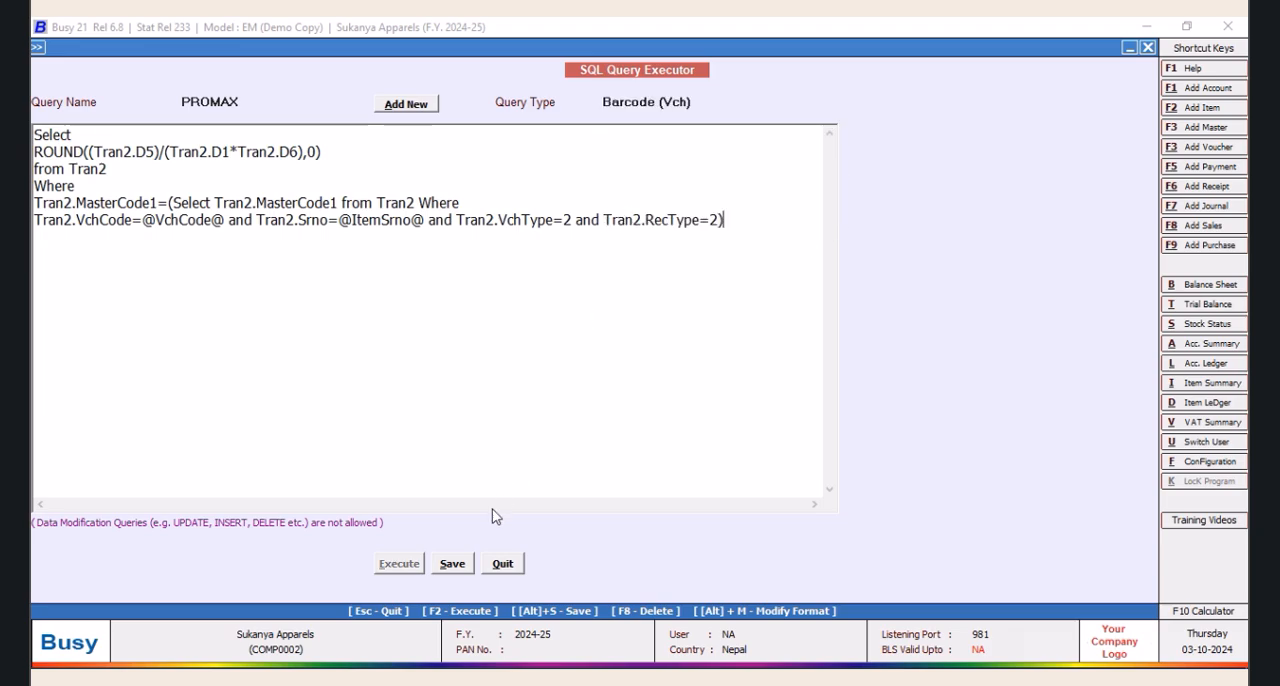
pyautogui.click(453, 564)
pyautogui.click(730, 389)
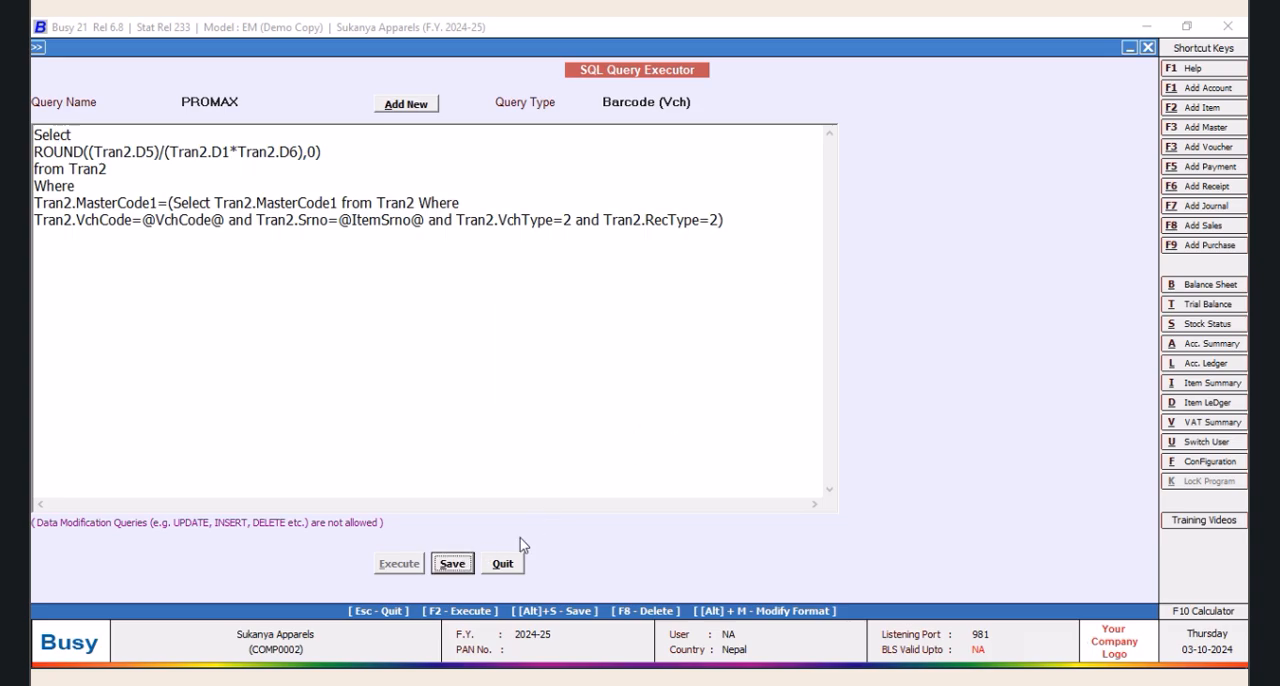
# Quit the query executor and start printing bar-codes from a voucher with the voucher type Purchase
pyautogui.click(490, 572)
pyautogui.click(307, 224)
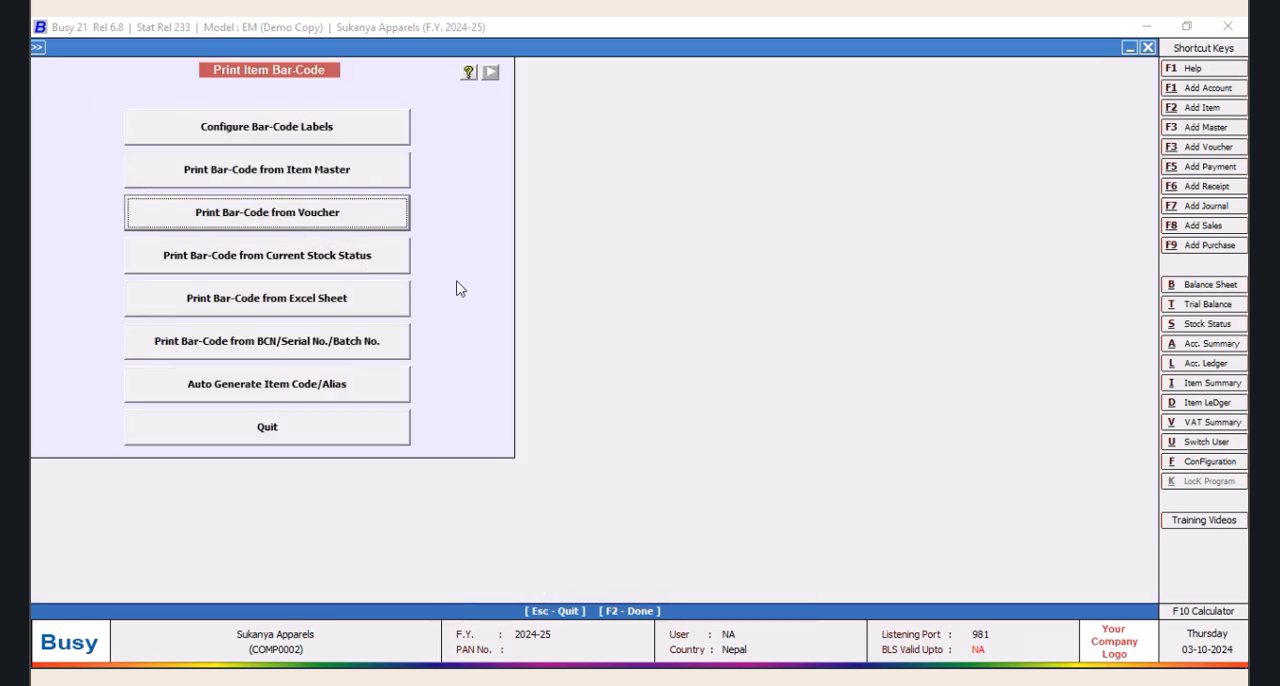
pyautogui.write('PURCHASE')
pyautogui.press('Return')
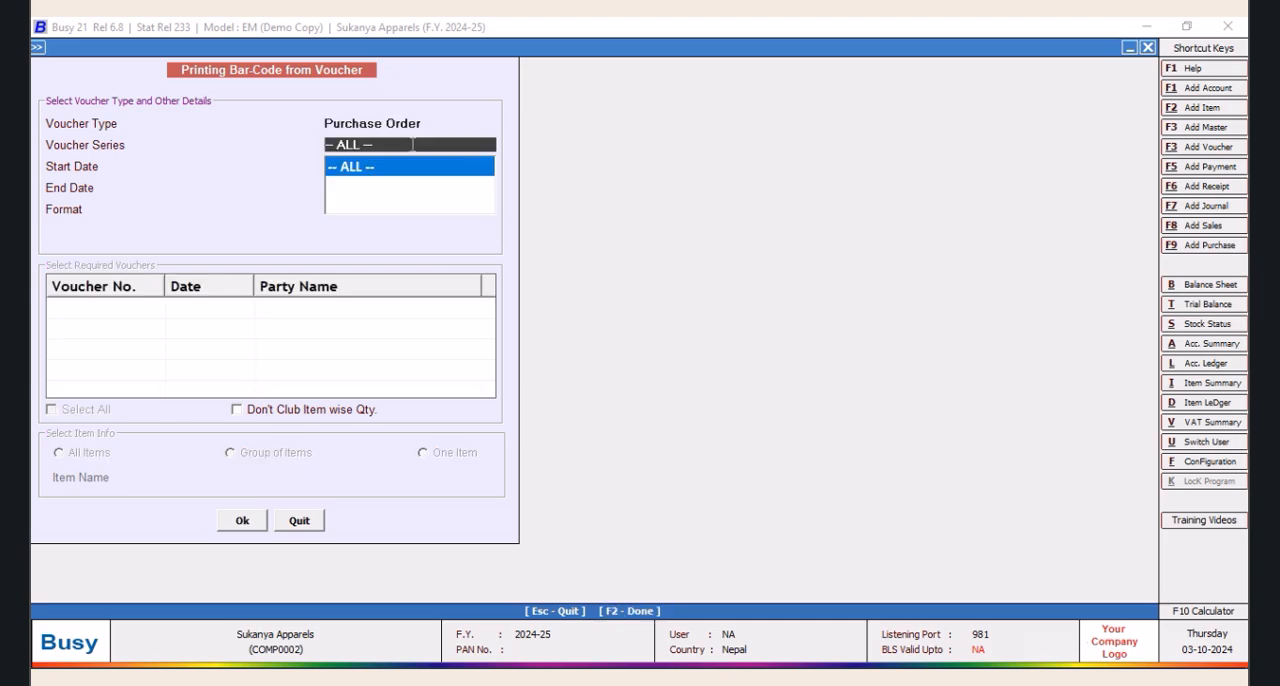
pyautogui.click(362, 170)
pyautogui.click(428, 123)
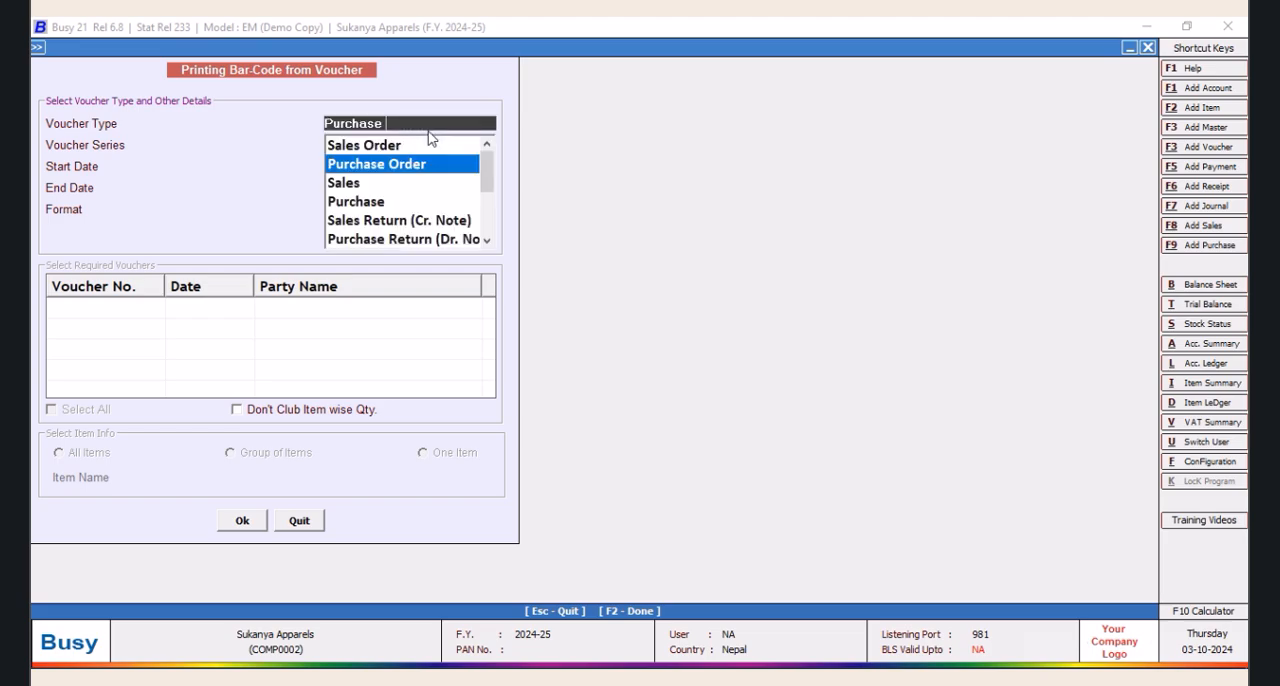
pyautogui.click(366, 205)
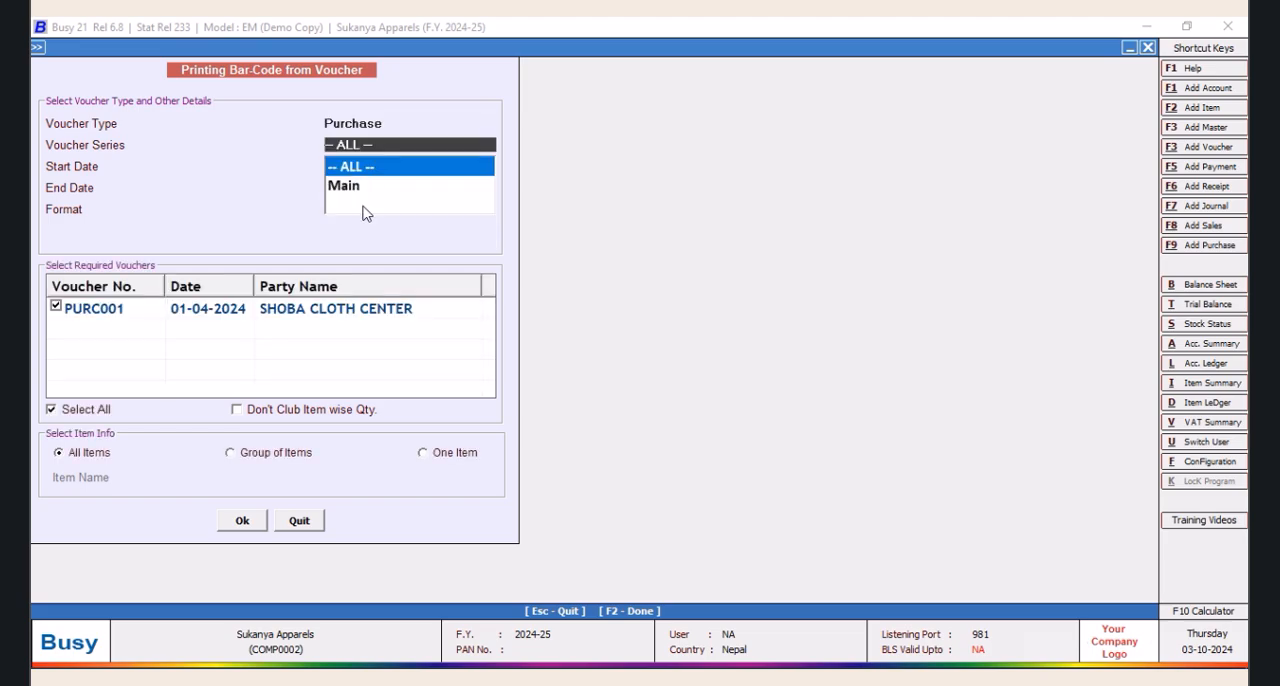
# Restrict the bar-code printing to one item, Kusum 1652, and accept the voucher selection
pyautogui.click(422, 453)
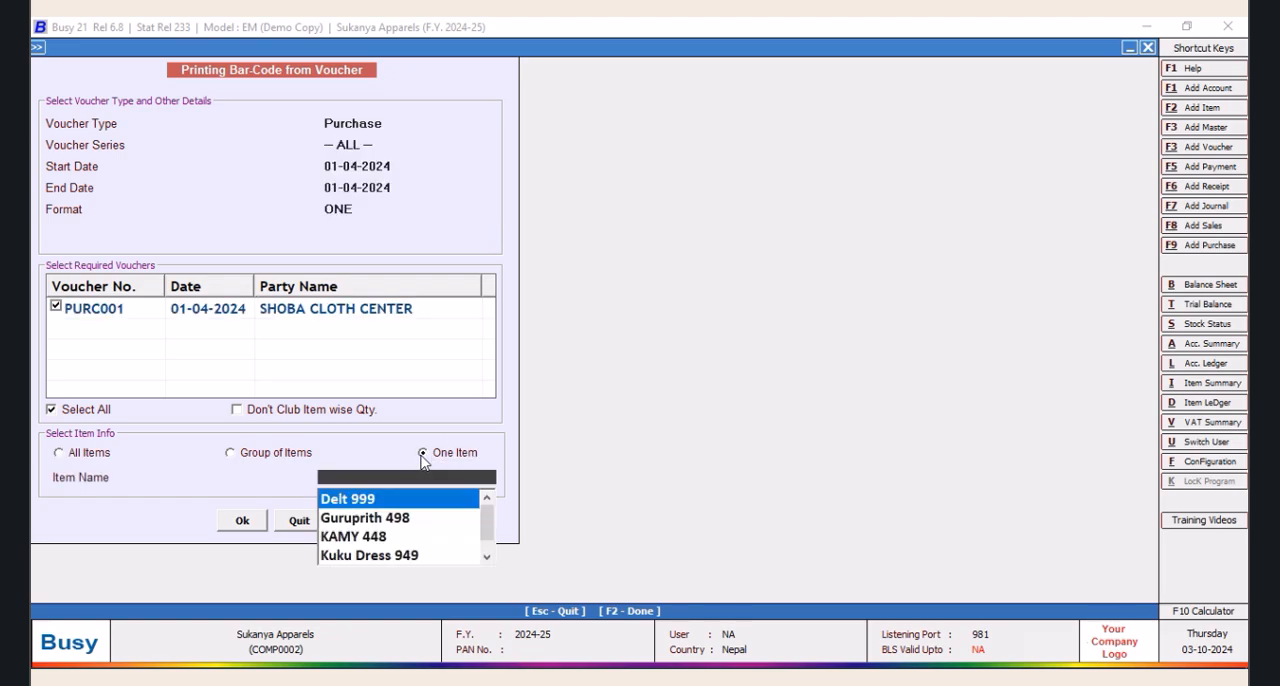
pyautogui.click(487, 557)
pyautogui.click(380, 557)
pyautogui.click(245, 520)
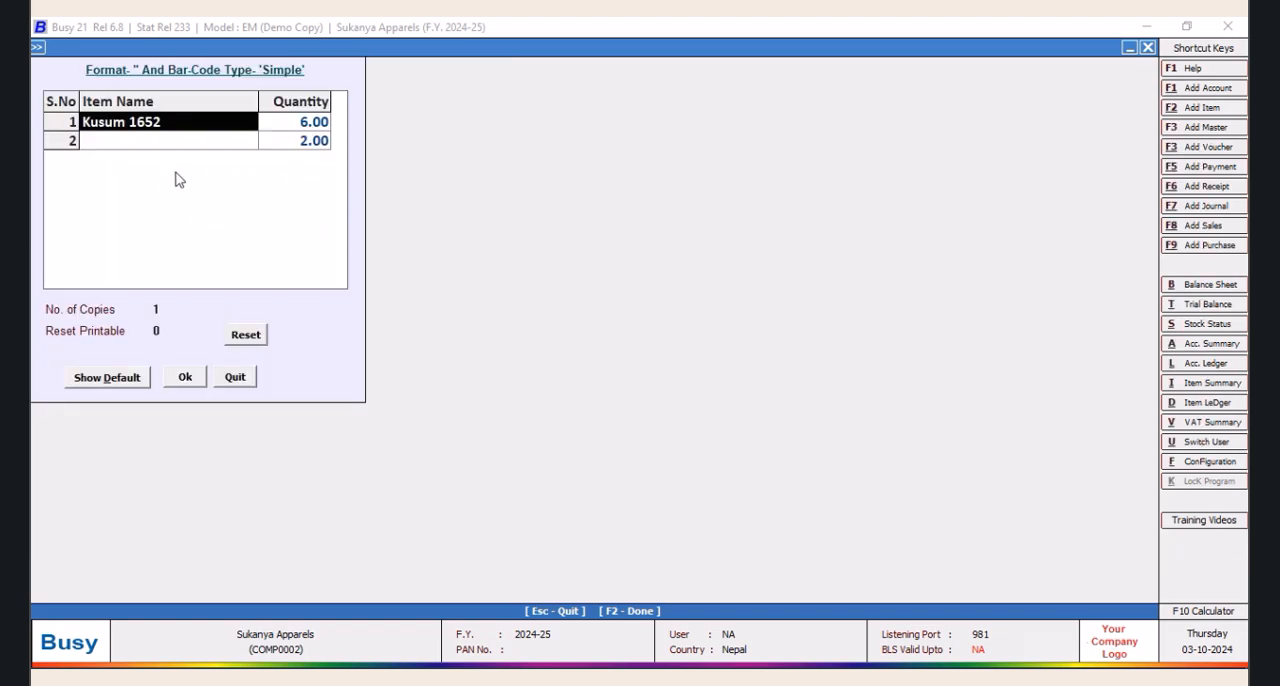
# Set the quantity of the blank second row to 0 and try to delete that row
pyautogui.click(320, 145)
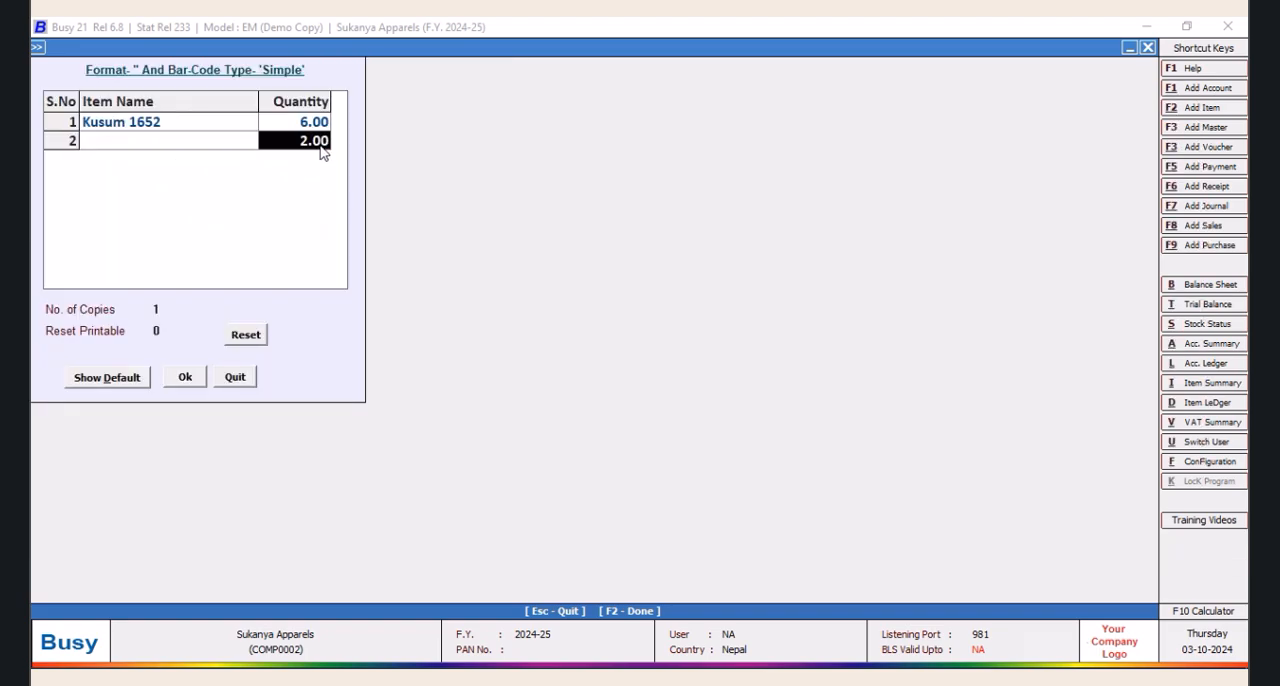
pyautogui.write('0')
pyautogui.moveTo(281, 144); pyautogui.dragTo(161, 155)
pyautogui.click(161, 155)
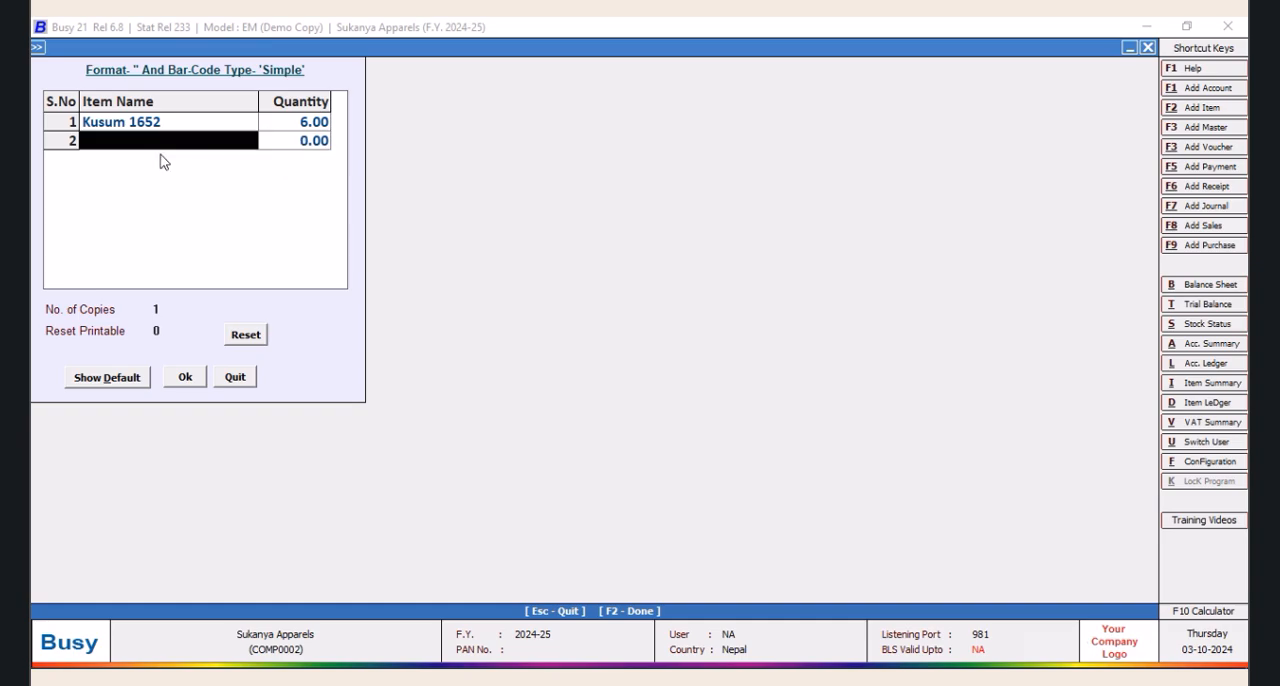
pyautogui.press('F9')
pyautogui.click(735, 383)
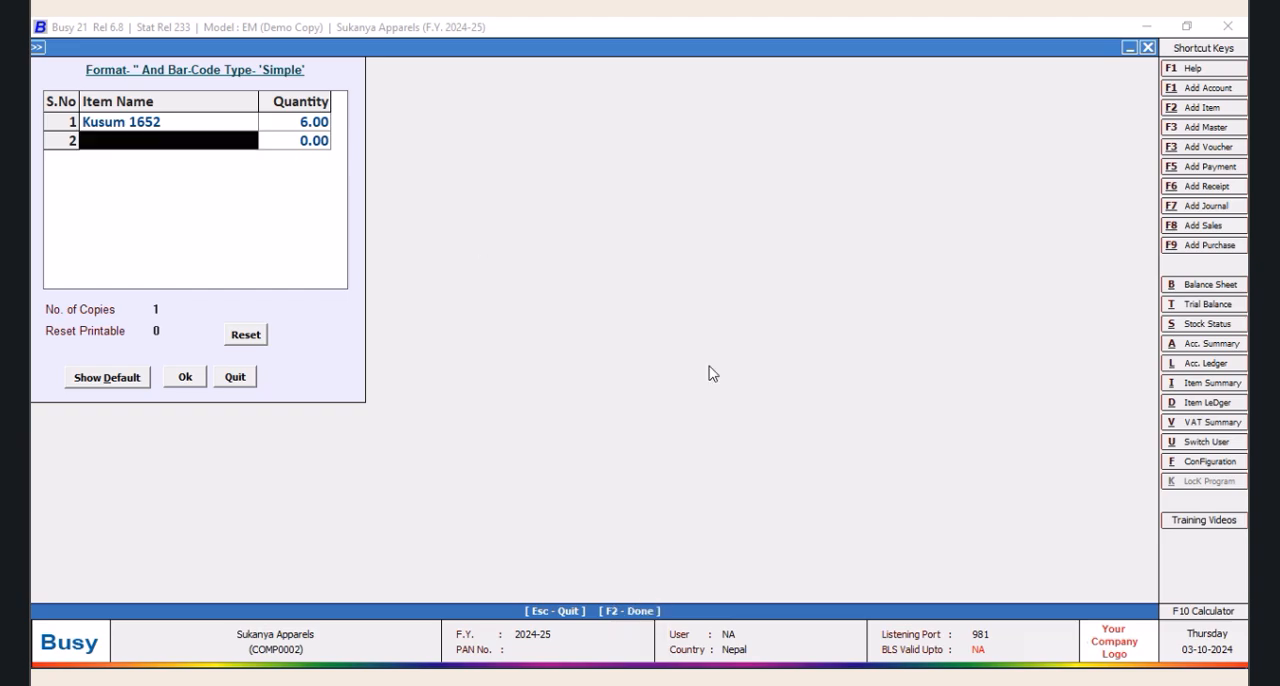
pyautogui.click(320, 150)
pyautogui.click(73, 146)
# Confirm the label quantities and open the print preview of the Kusum 1652 labels
pyautogui.click(185, 380)
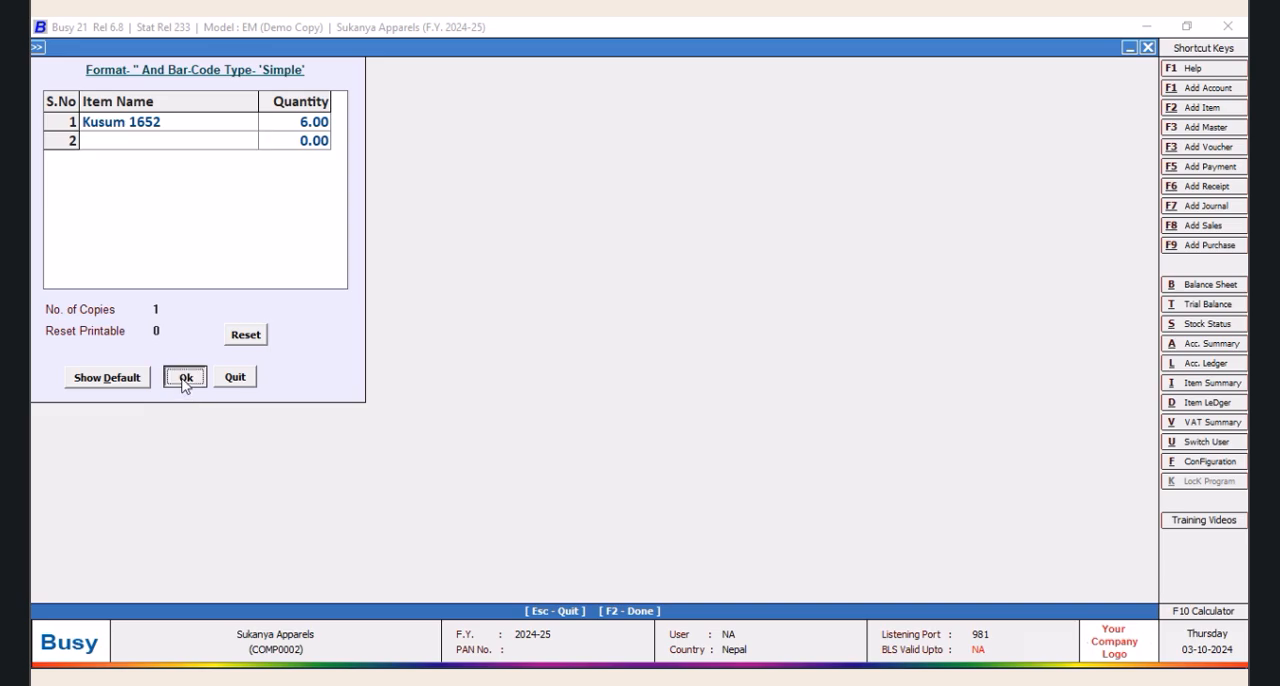
pyautogui.press('F2')
pyautogui.click(201, 142)
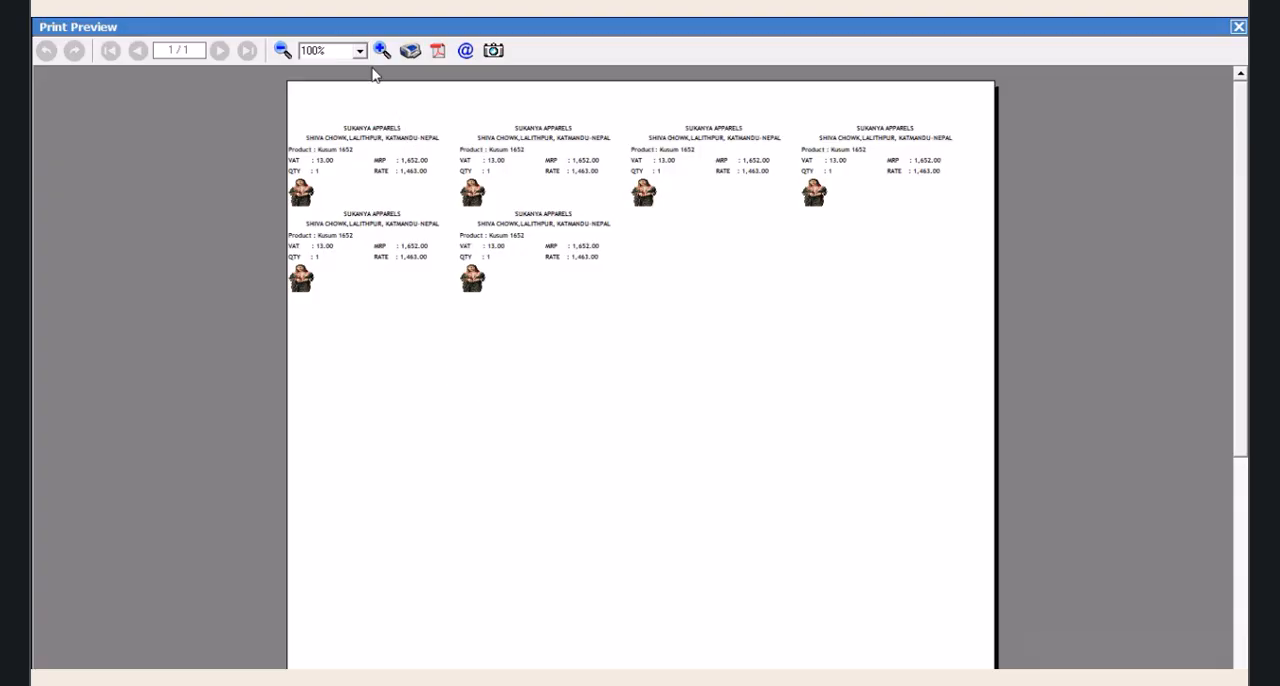
# Examine the quantity and rate on the Kusum 1652 labels at 220% zoom, and quit the bar-code printing
pyautogui.click(381, 50)
pyautogui.click(381, 50)
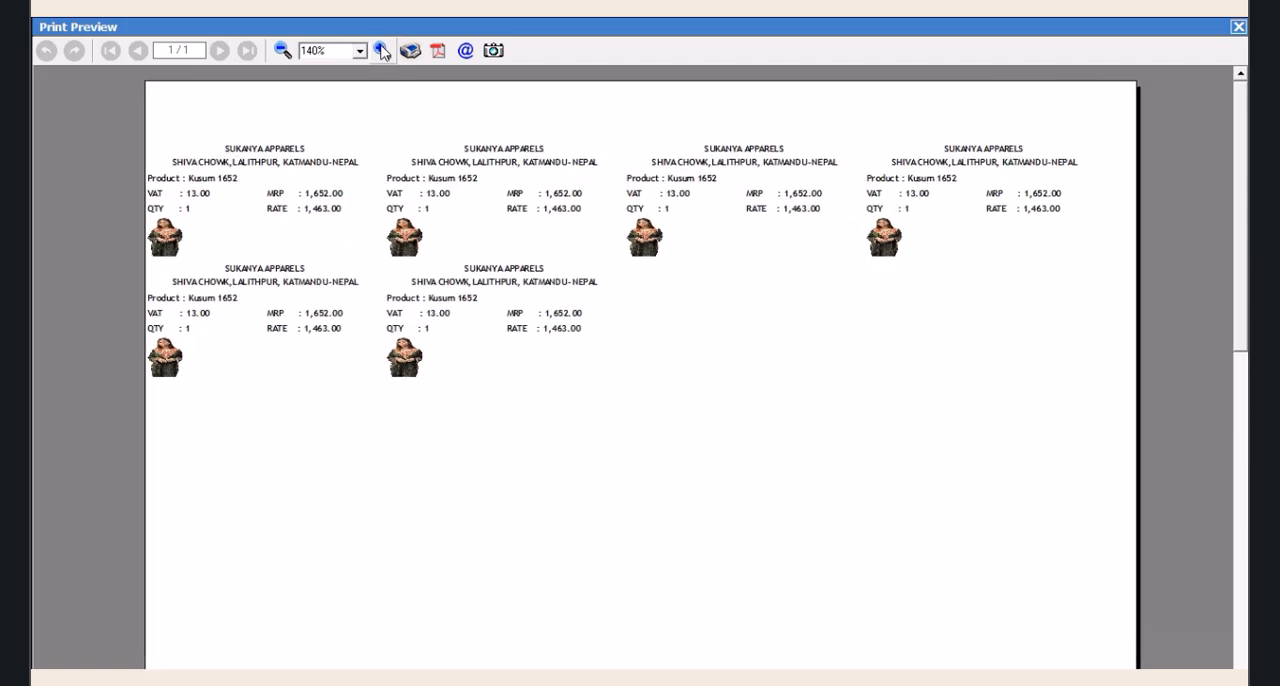
pyautogui.click(381, 50)
pyautogui.click(381, 50)
pyautogui.click(381, 50)
pyautogui.click(381, 50)
pyautogui.click(381, 50)
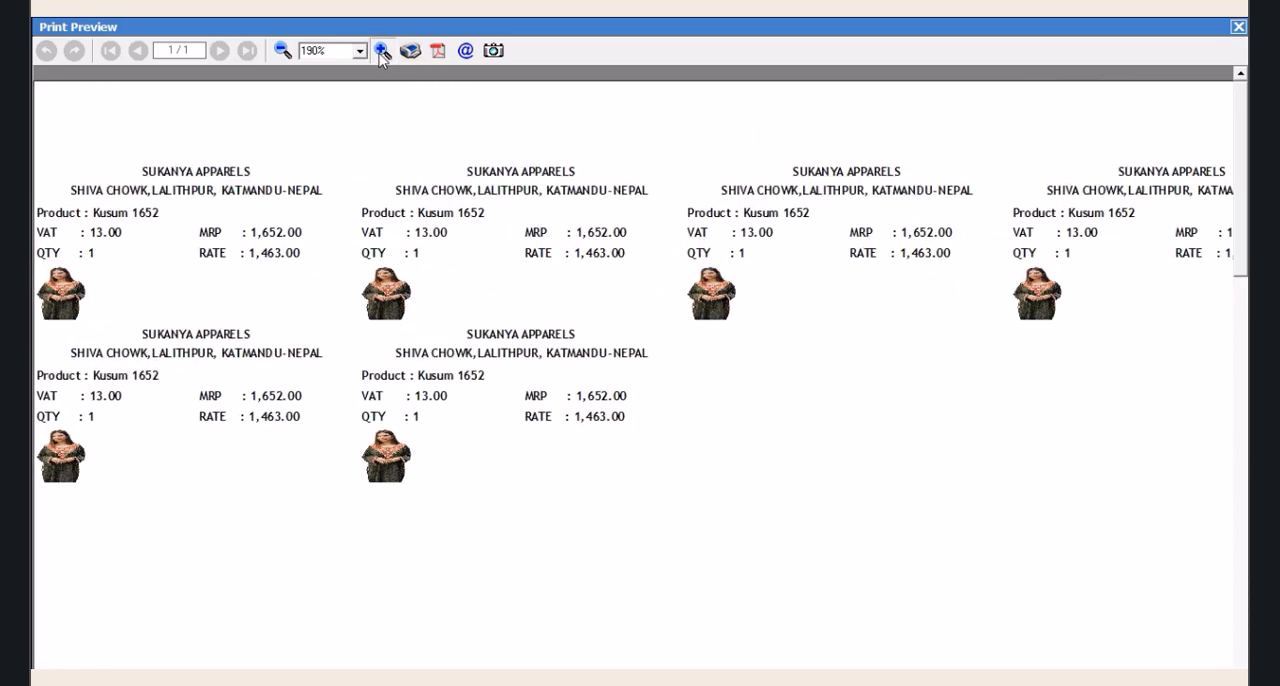
pyautogui.click(381, 52)
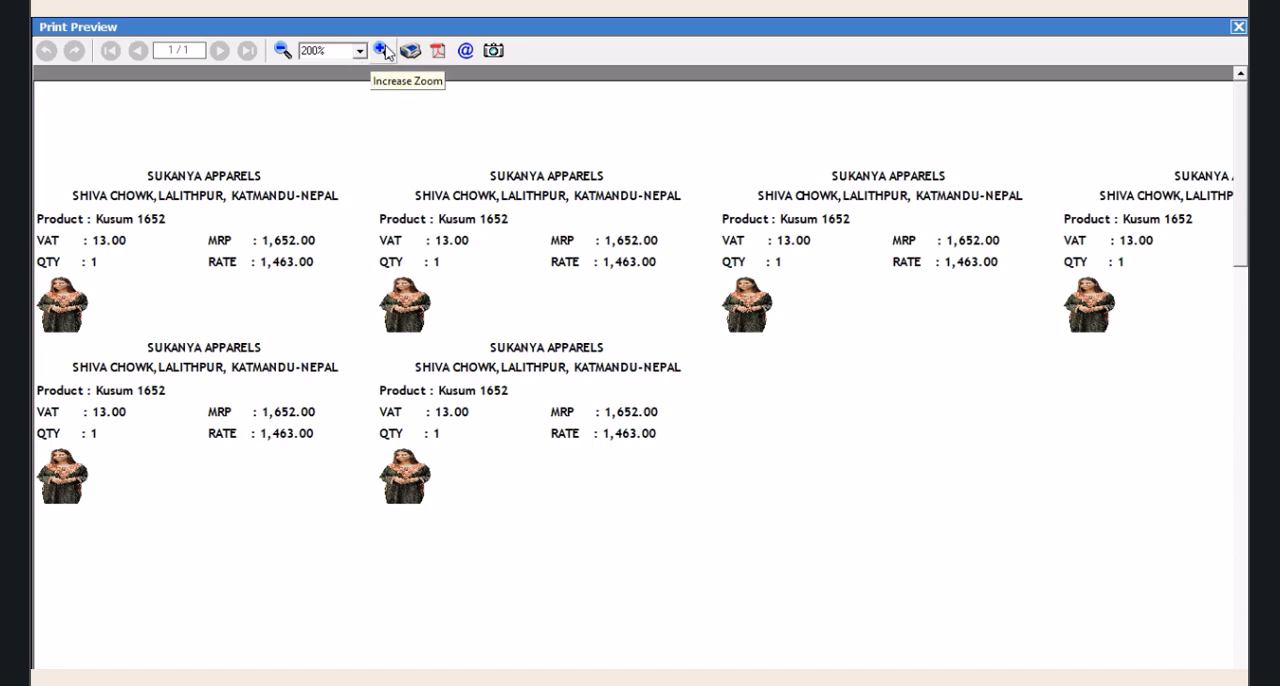
pyautogui.click(381, 51)
pyautogui.click(381, 51)
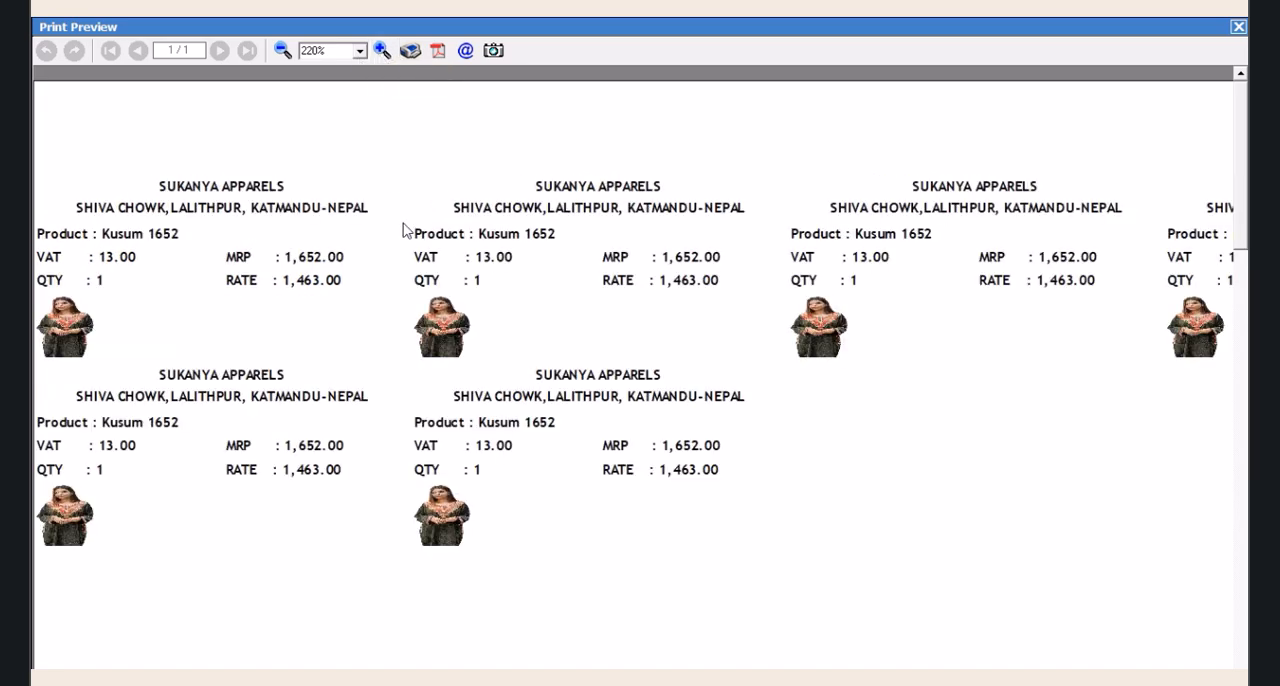
pyautogui.click(1238, 27)
pyautogui.press('Return')
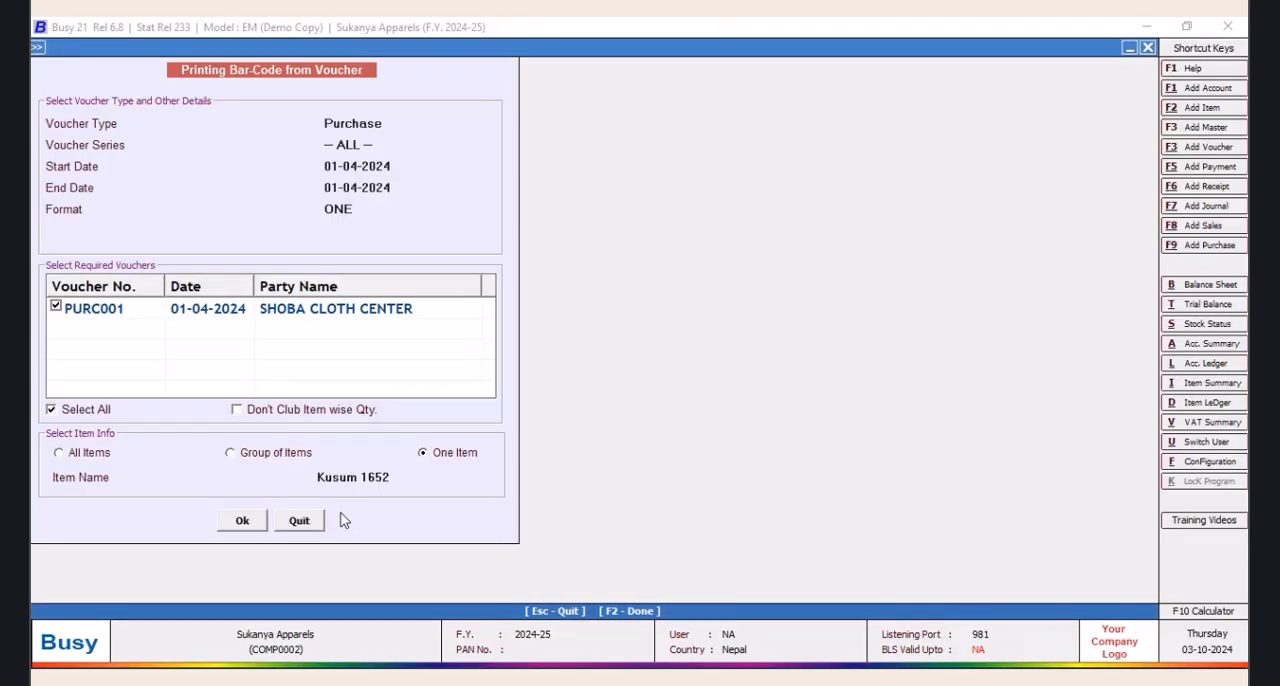
pyautogui.click(308, 521)
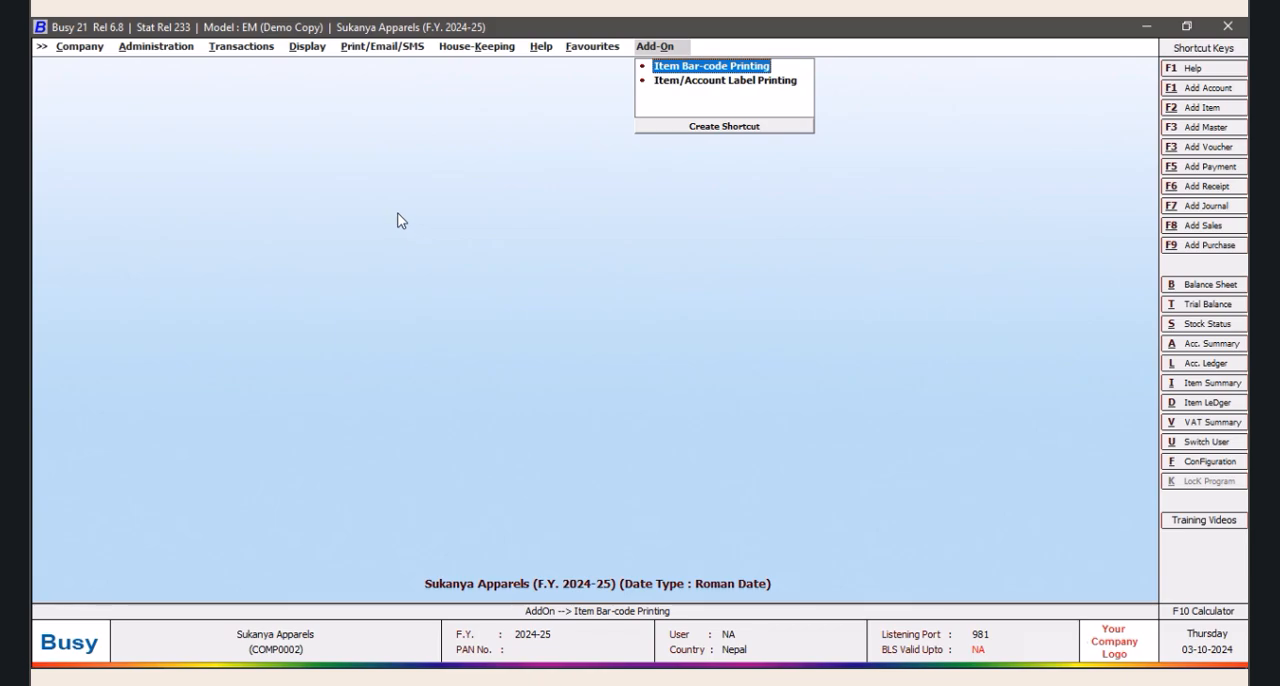
# In the SQL Query Executor, load query PRO and cut &+' '+(Select Name from Master1 Where Code=Tran2.CM2) after Abs(Tran2.D1)
pyautogui.hotkey('ctrl', 'shift', 'F2')
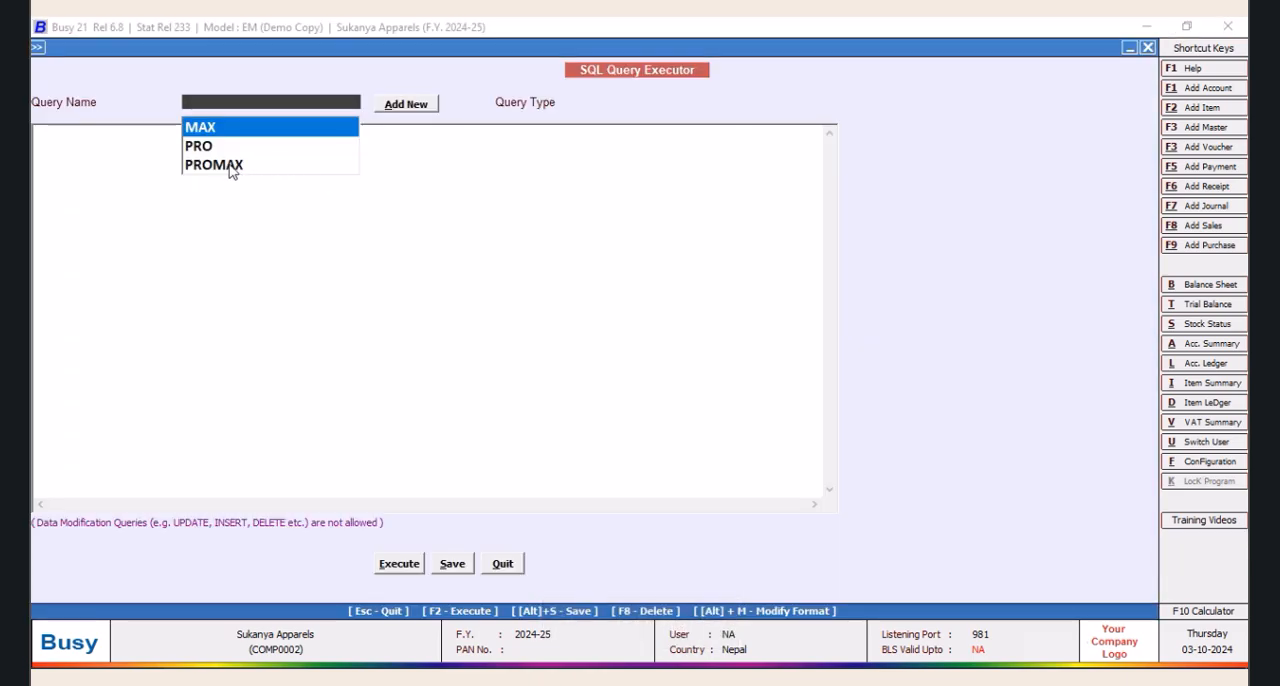
pyautogui.click(205, 151)
pyautogui.click(505, 152)
pyautogui.moveTo(509, 152); pyautogui.dragTo(131, 152)
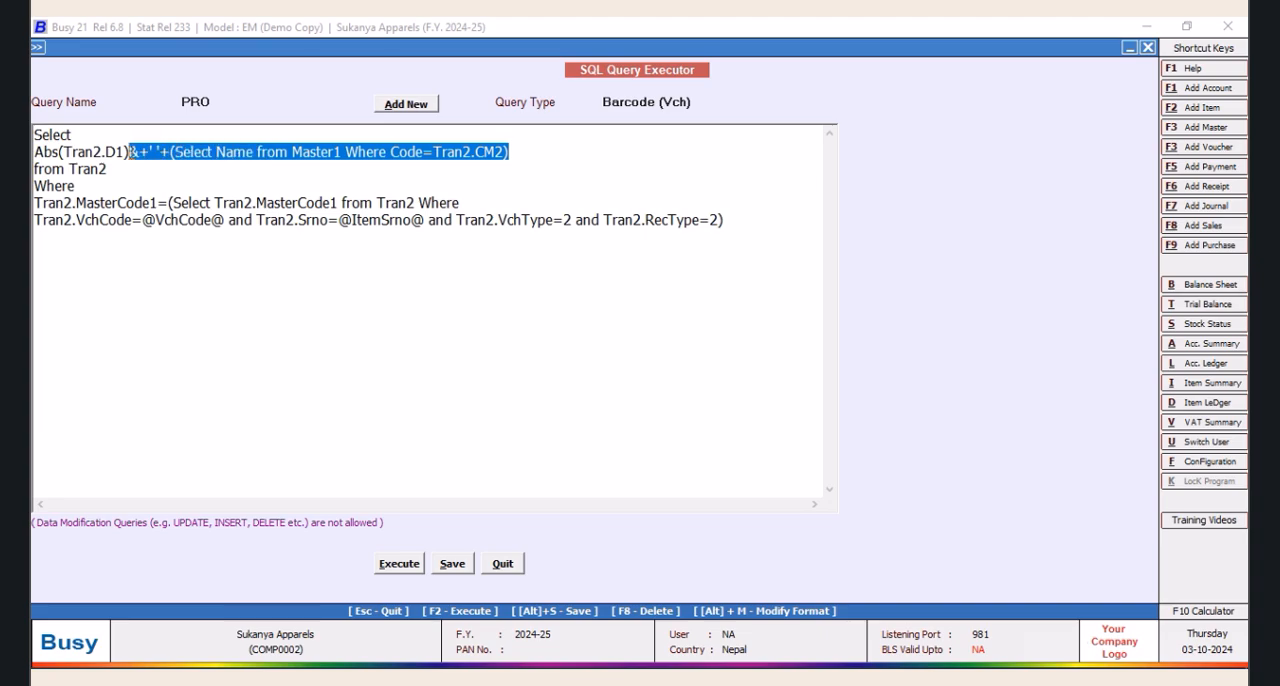
pyautogui.rightClick(140, 152)
pyautogui.click(177, 190)
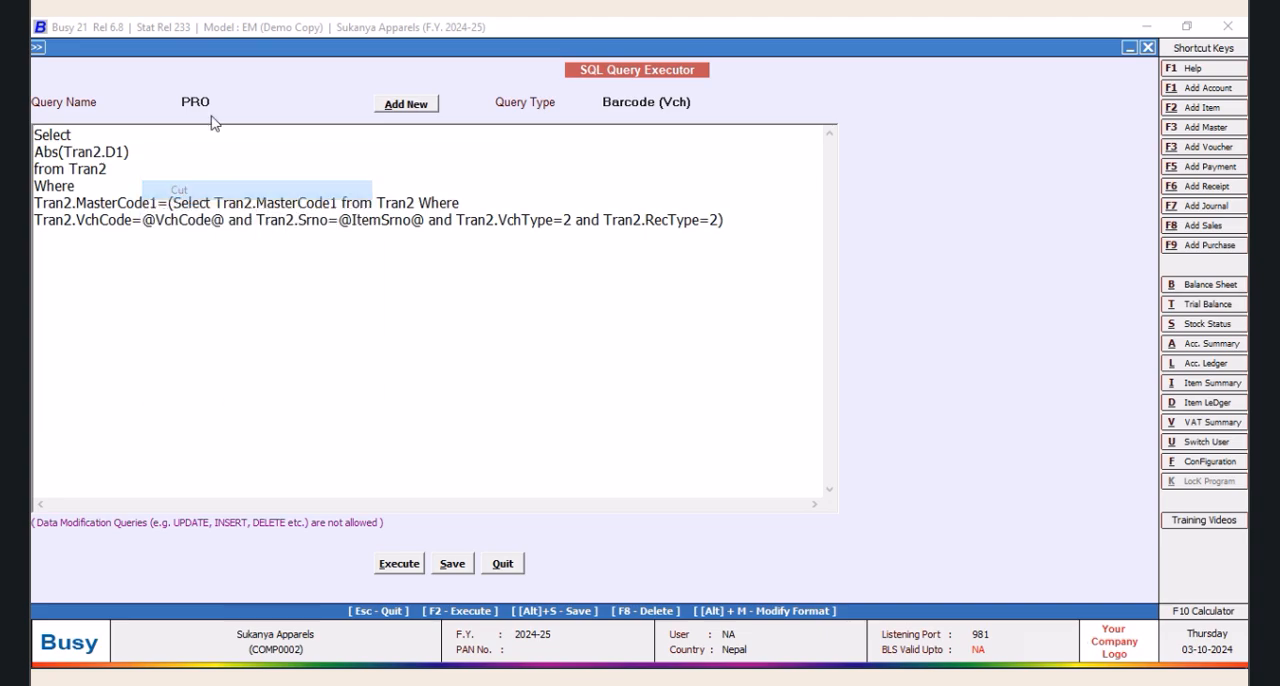
# Paste the cut unit-name expression after the ROUND expression in query PROMAX, save the query and quit the executor
pyautogui.click(215, 101)
pyautogui.click(214, 165)
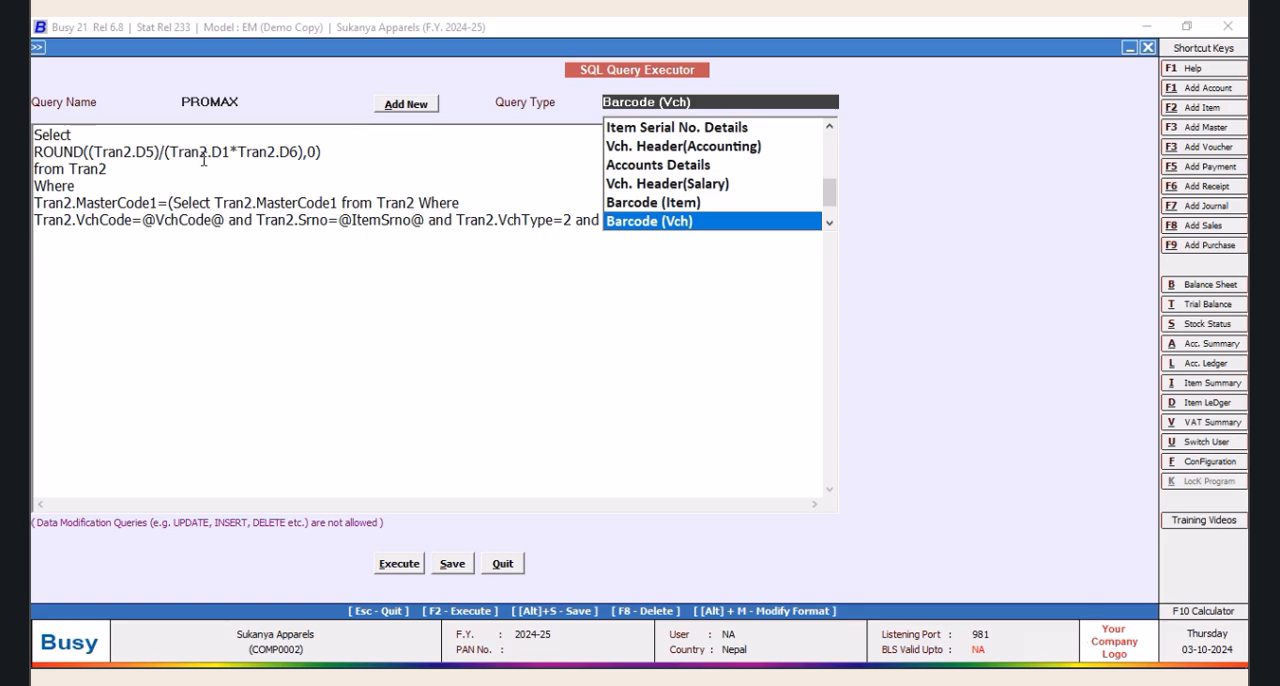
pyautogui.click(334, 152)
pyautogui.rightClick(337, 152)
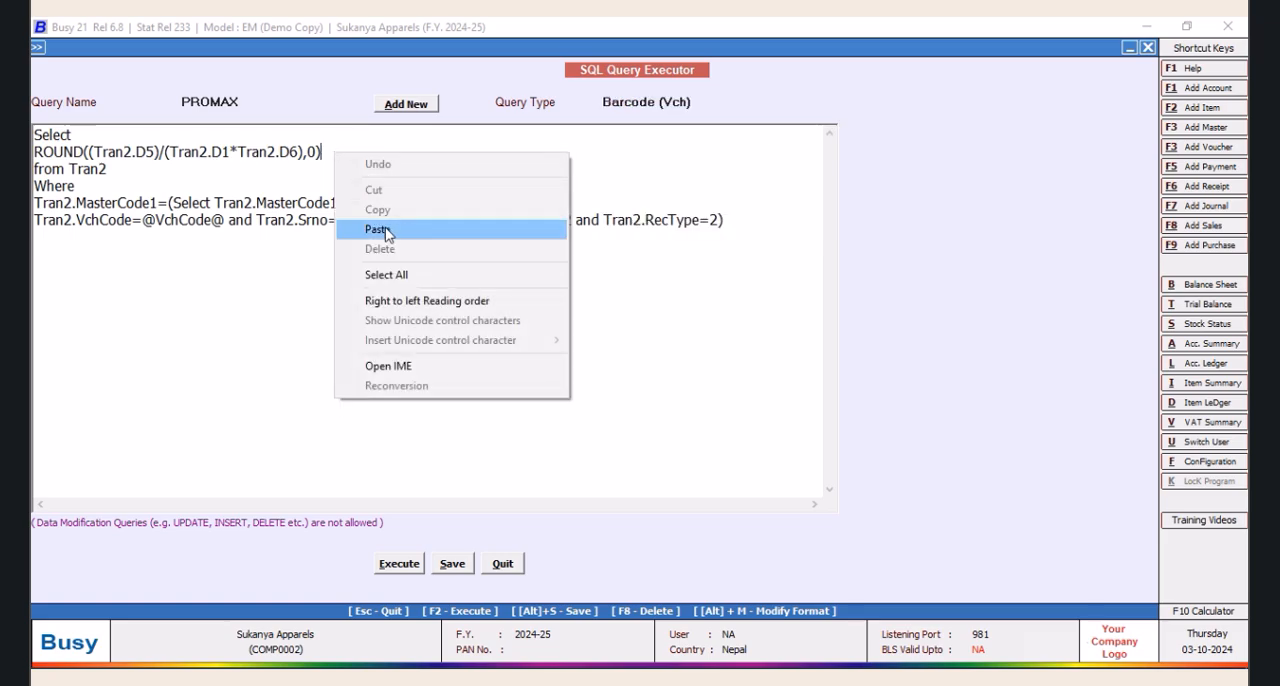
pyautogui.click(430, 232)
pyautogui.click(452, 563)
pyautogui.click(742, 390)
pyautogui.click(516, 564)
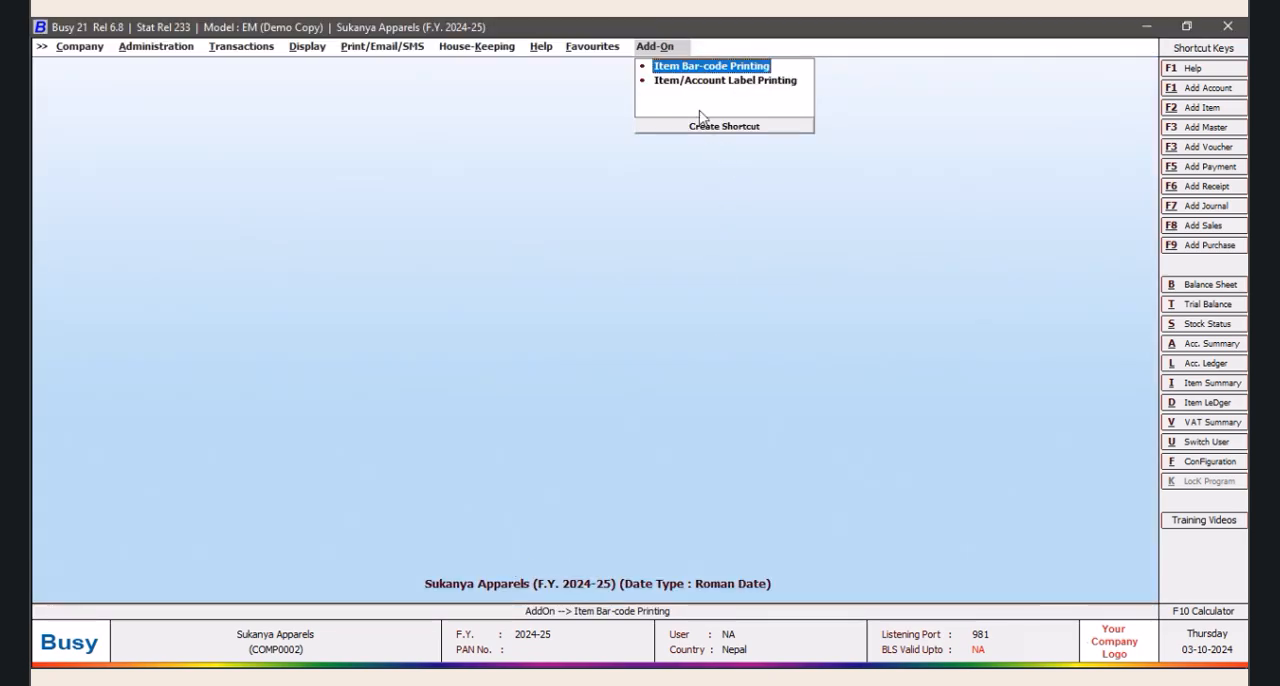
# Start item bar-code printing from a voucher and set the voucher type to Purchase
pyautogui.click(700, 67)
pyautogui.click(749, 383)
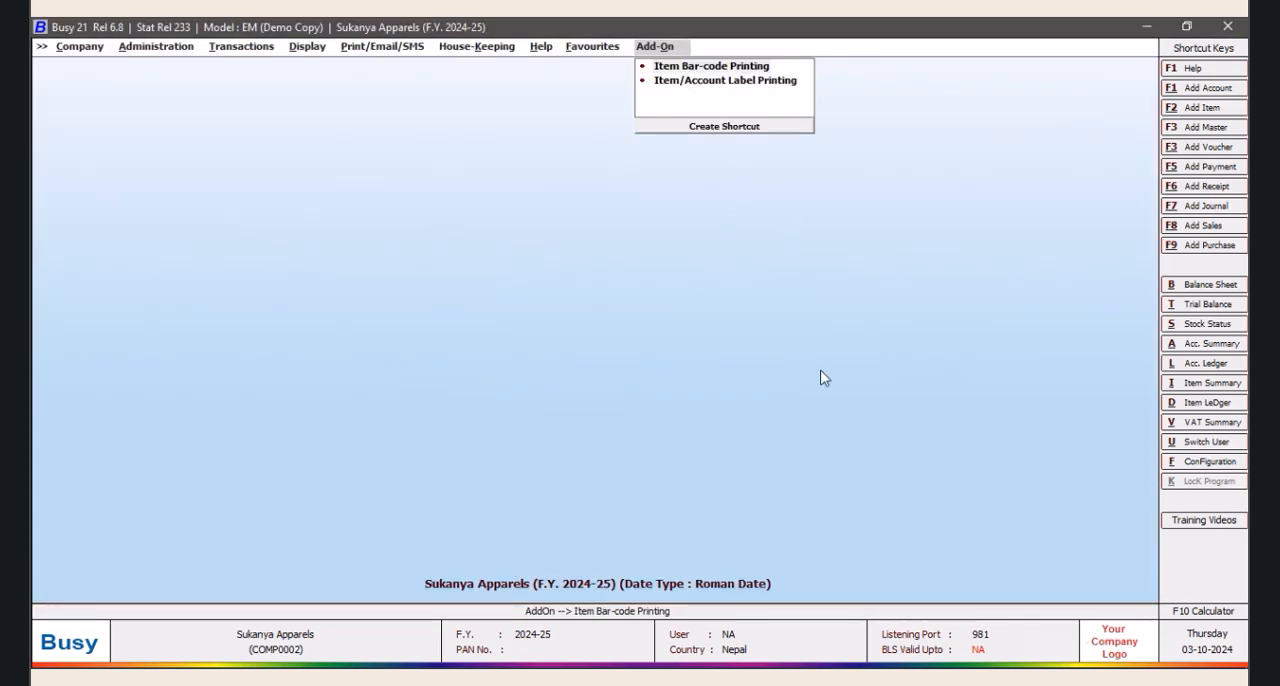
pyautogui.click(335, 222)
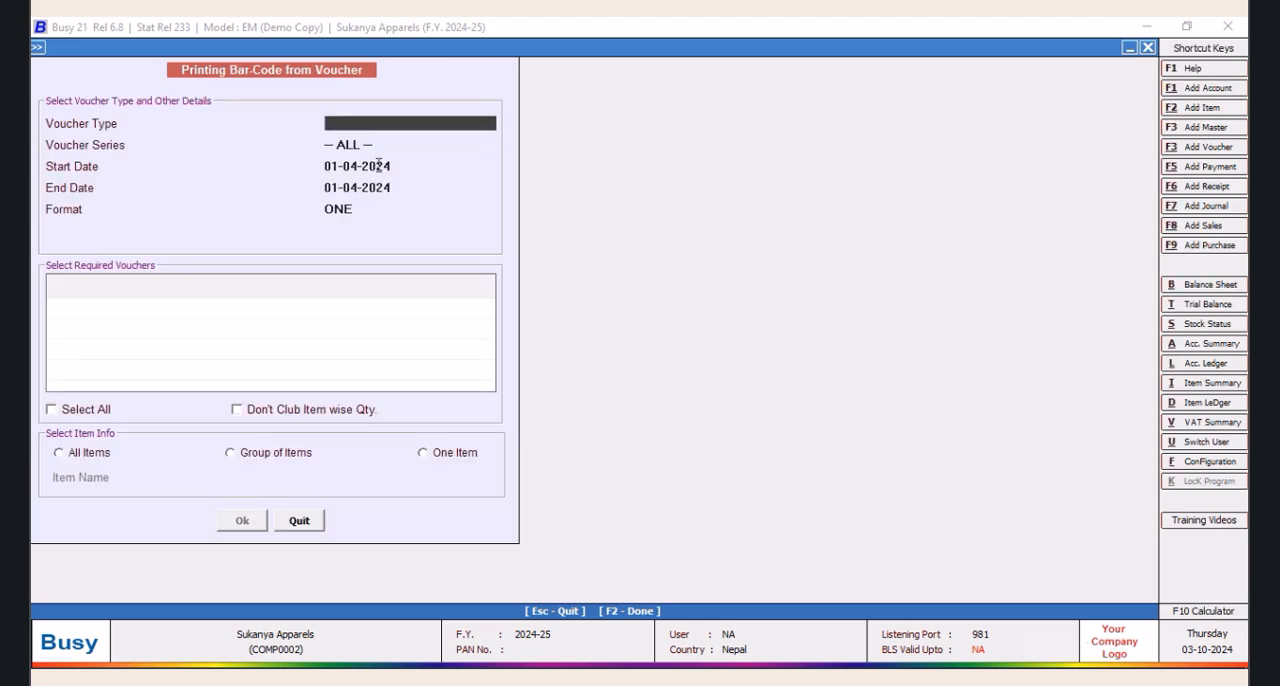
pyautogui.write('PU')
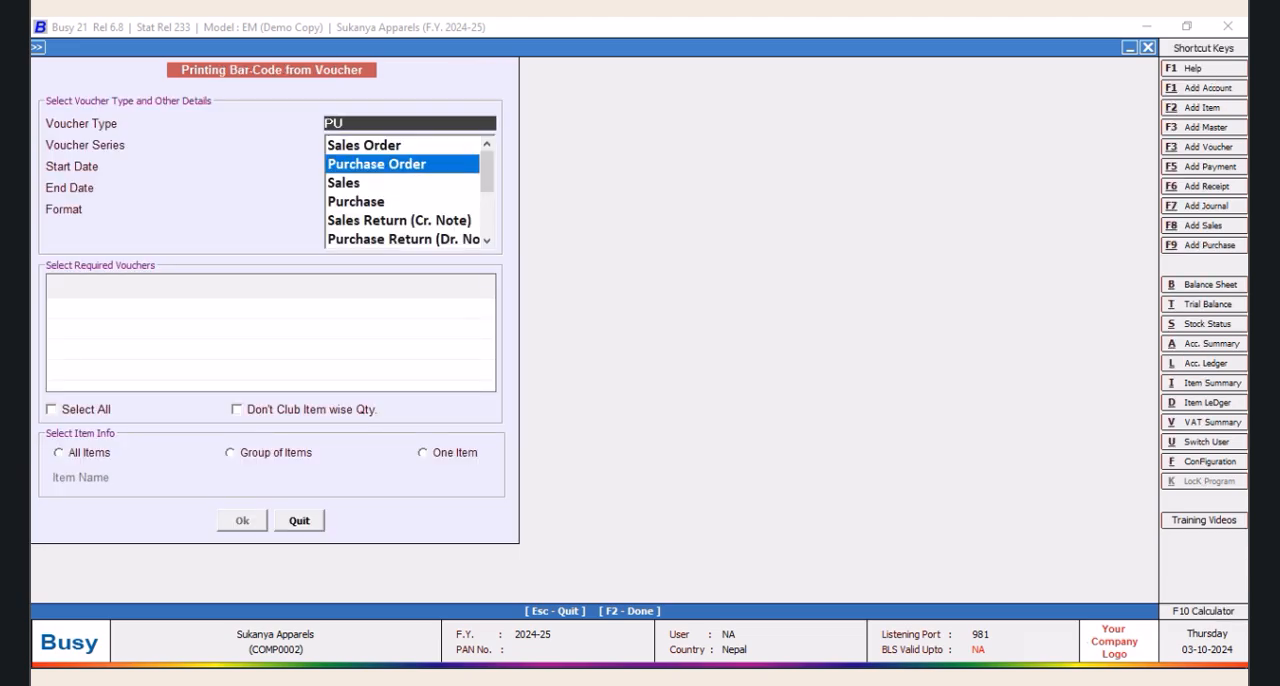
pyautogui.press('Down')
pyautogui.press('Down')
pyautogui.press('Down')
pyautogui.press('Up')
pyautogui.press('Tab')
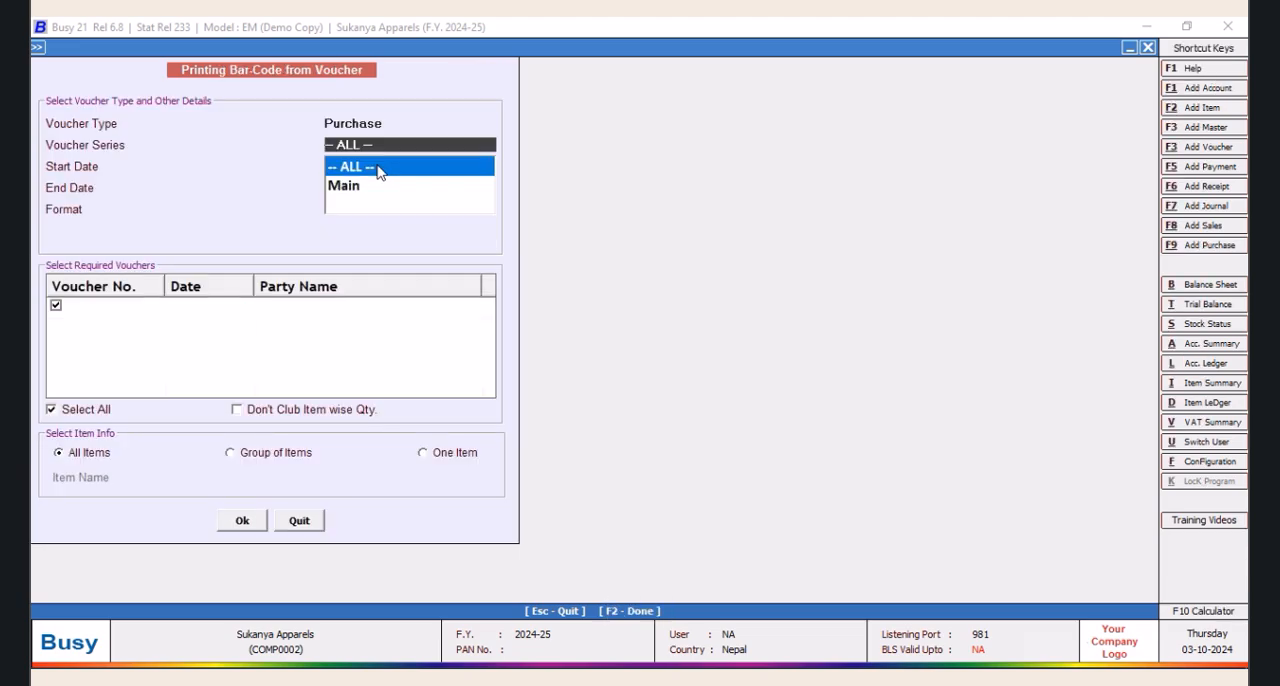
# Restrict the bar-code printing to one item, KAMY 448, accept its label quantity and open the print preview
pyautogui.click(427, 457)
pyautogui.click(372, 536)
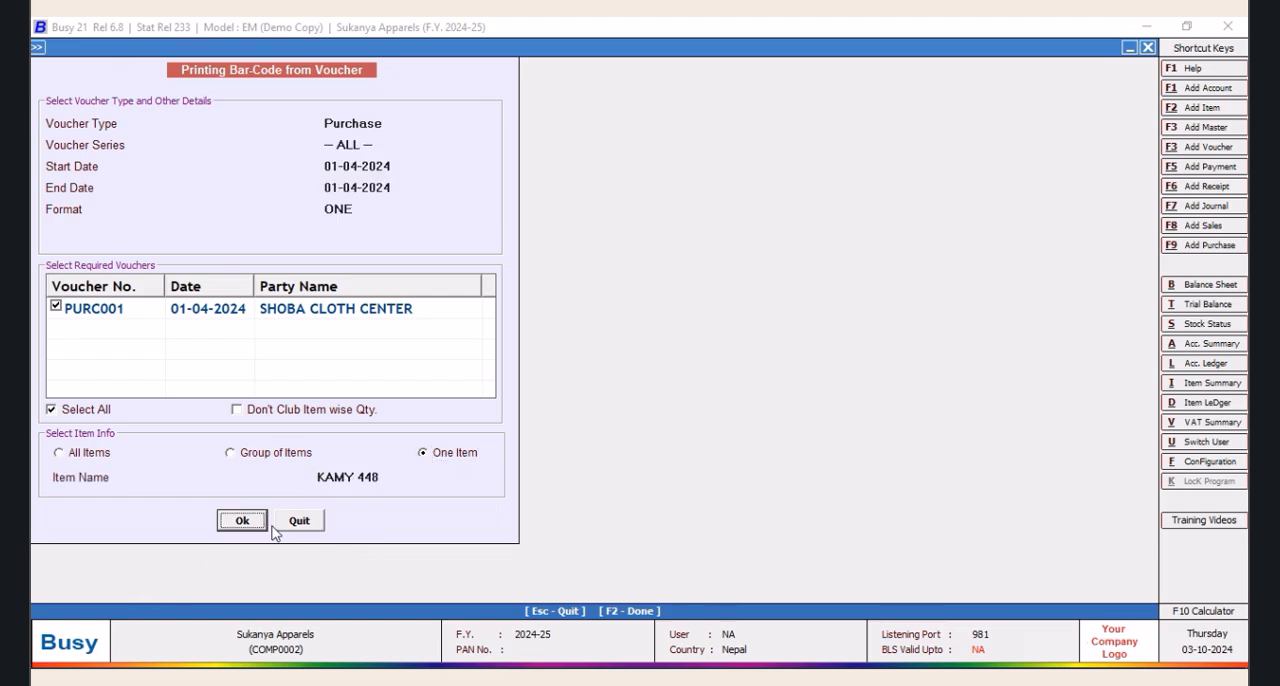
pyautogui.click(242, 520)
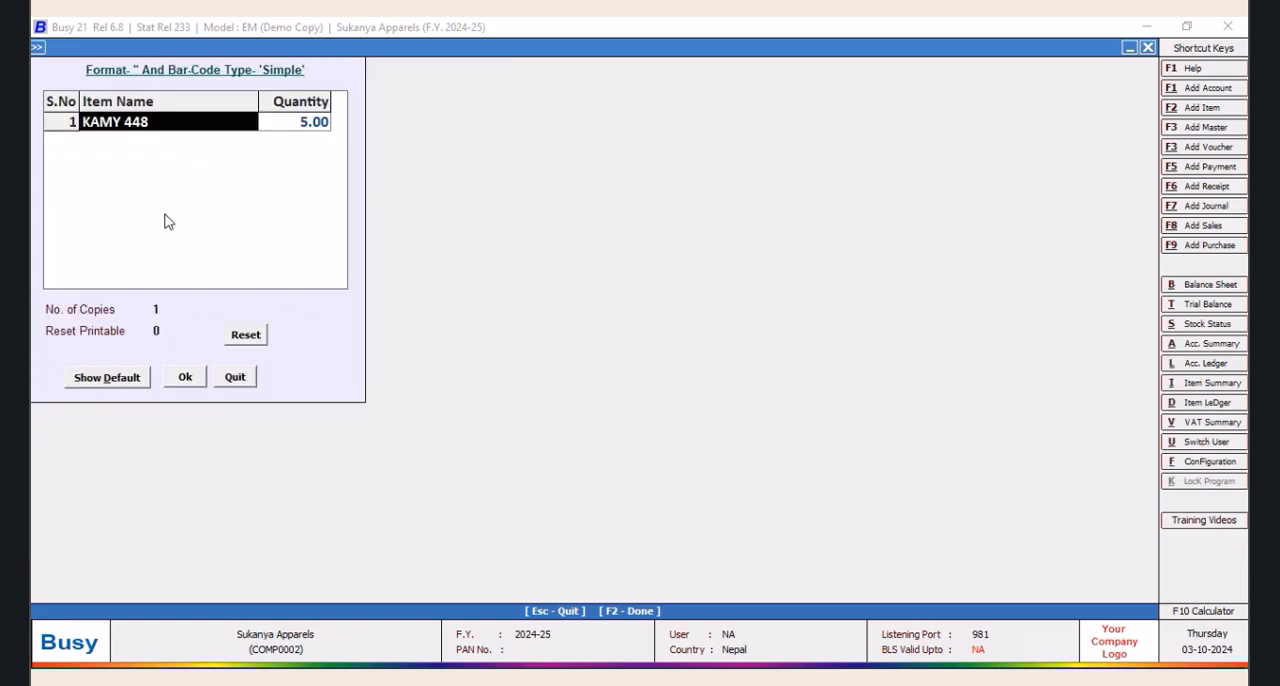
pyautogui.click(185, 377)
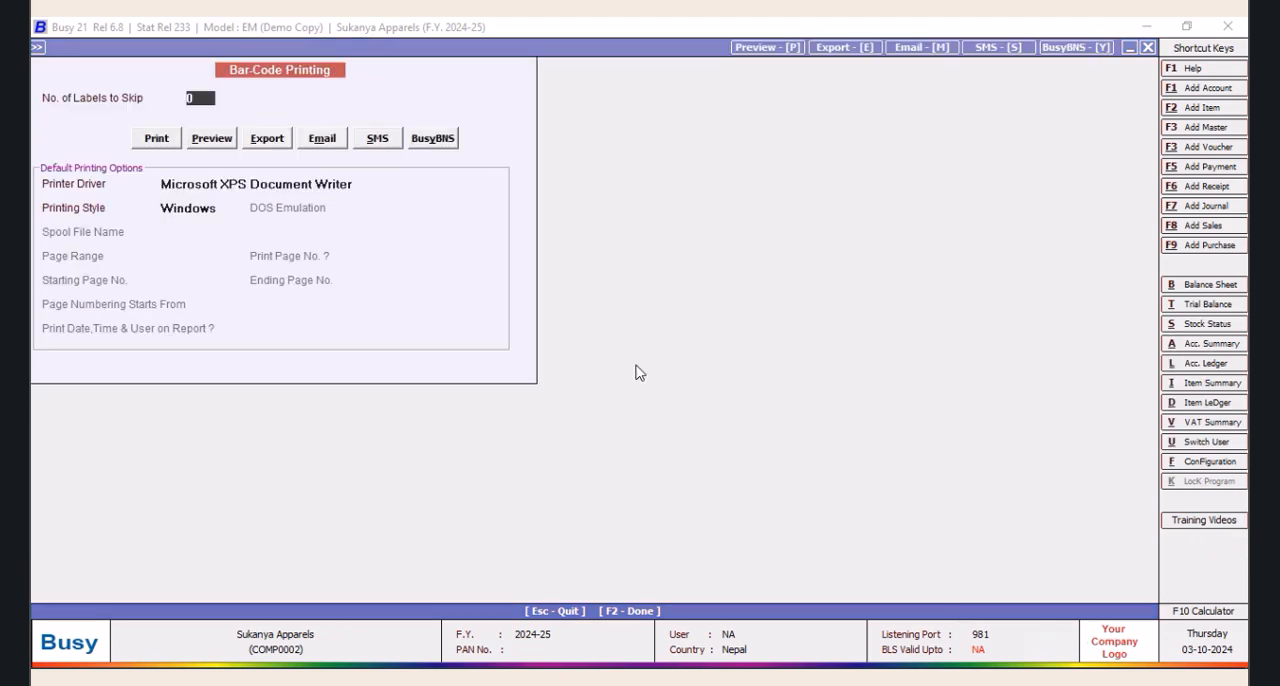
pyautogui.click(211, 138)
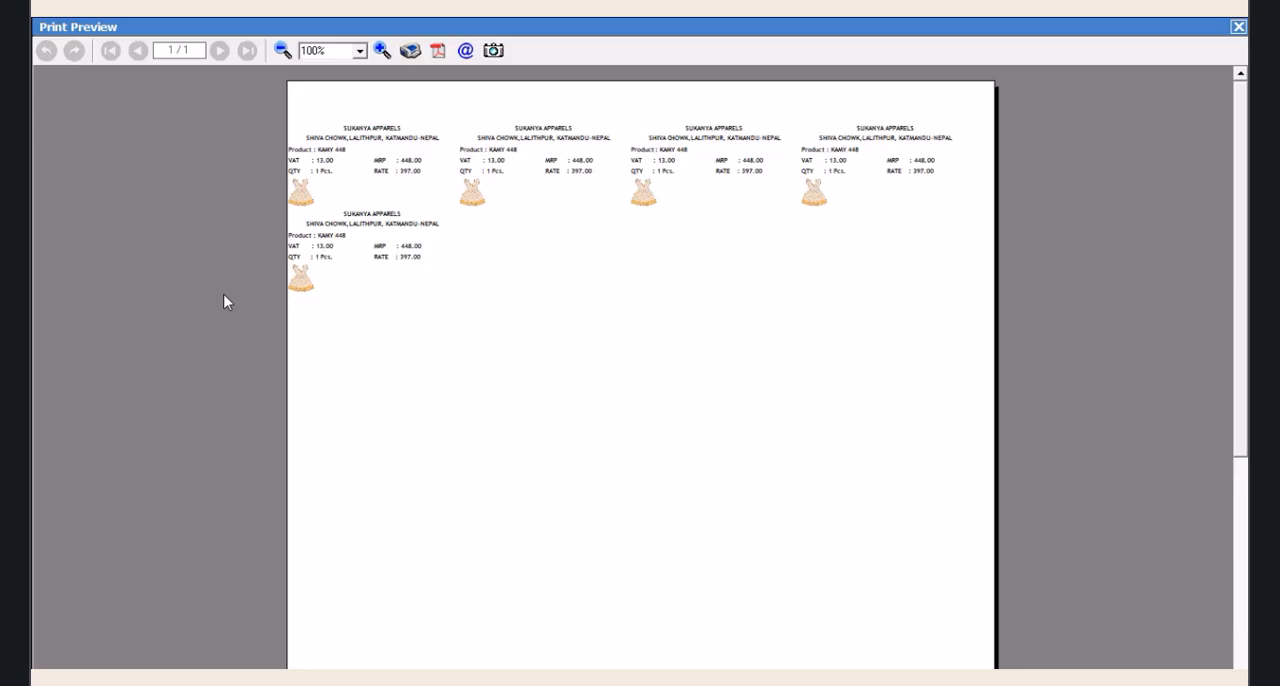
# Examine the quantity unit text on the KAMY 448 labels at a larger zoom, and close the preview
pyautogui.click(381, 50)
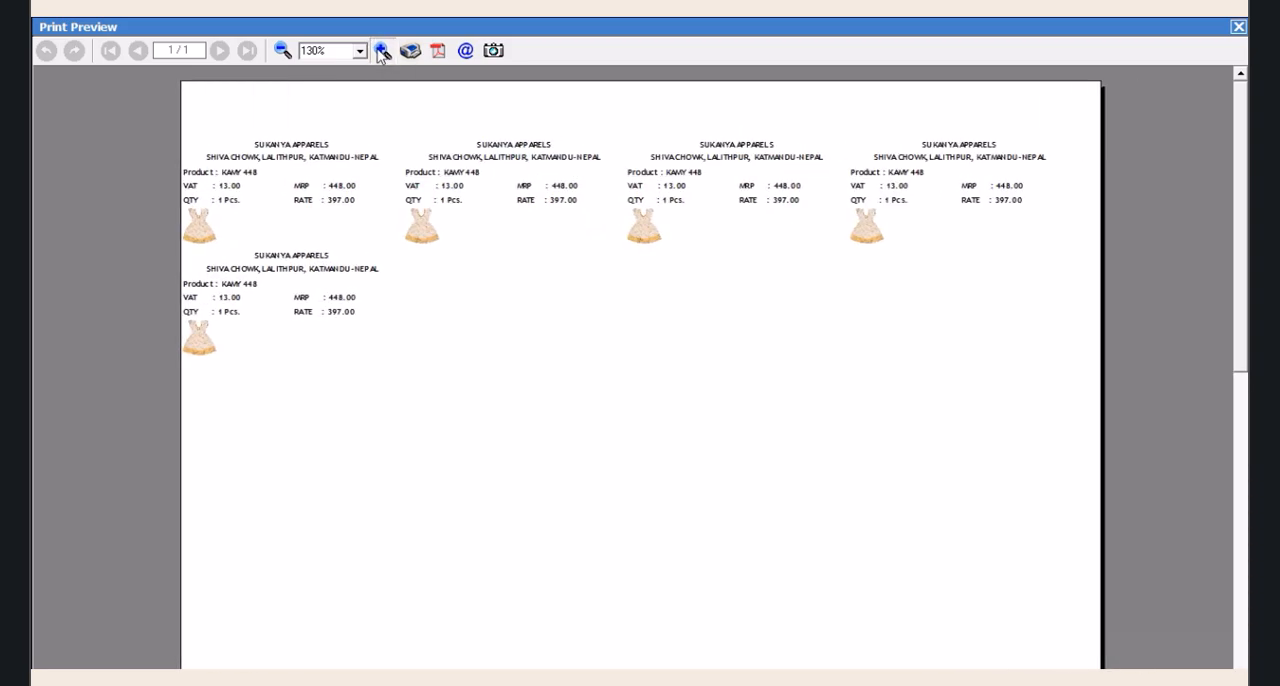
pyautogui.click(381, 50)
pyautogui.click(381, 50)
pyautogui.click(381, 50)
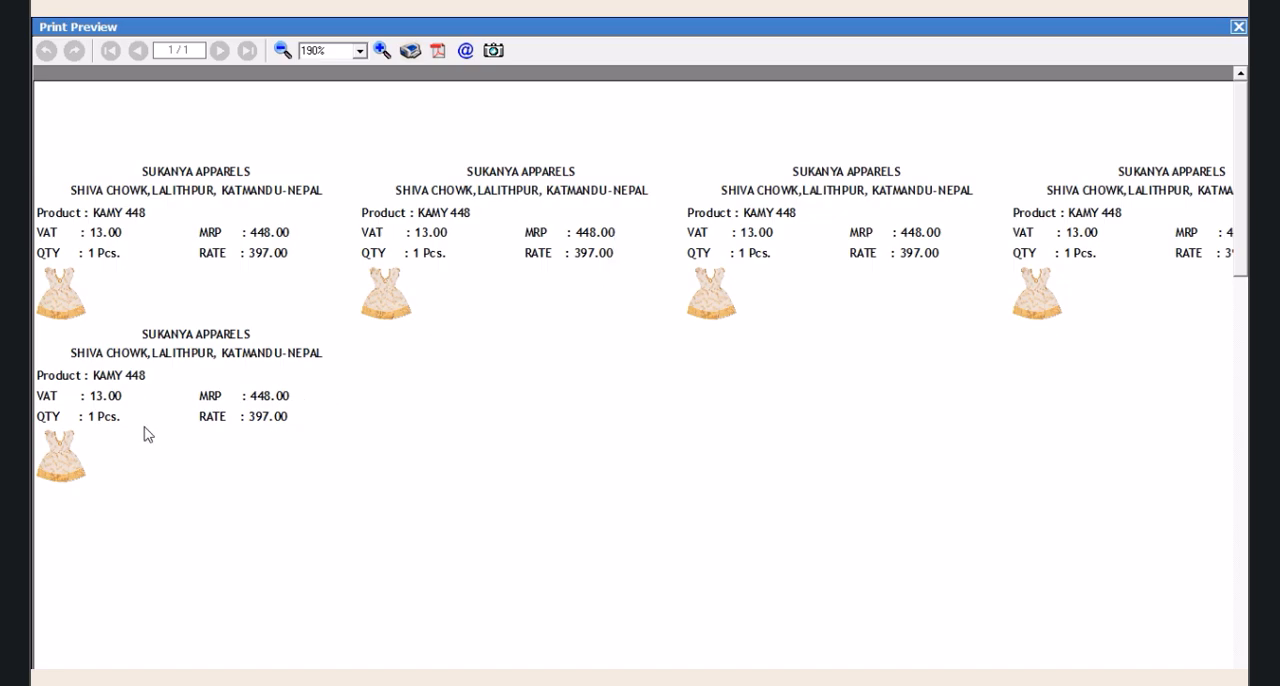
pyautogui.click(281, 50)
pyautogui.click(281, 50)
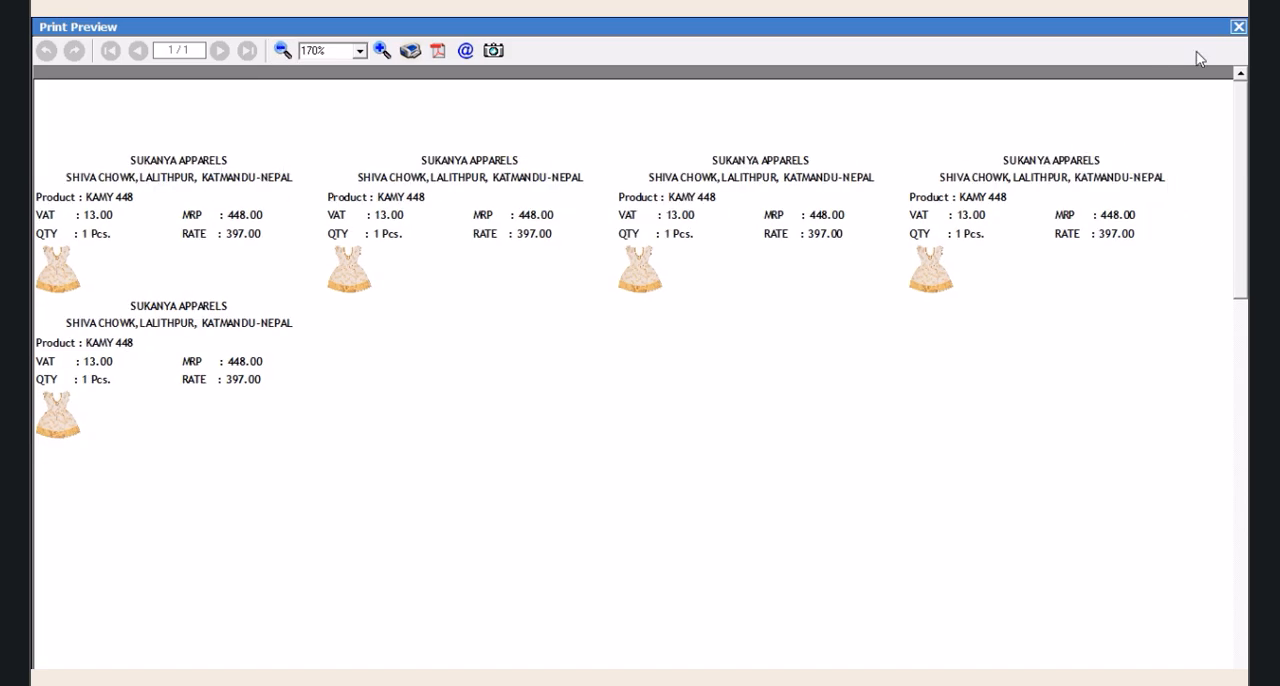
pyautogui.click(1238, 26)
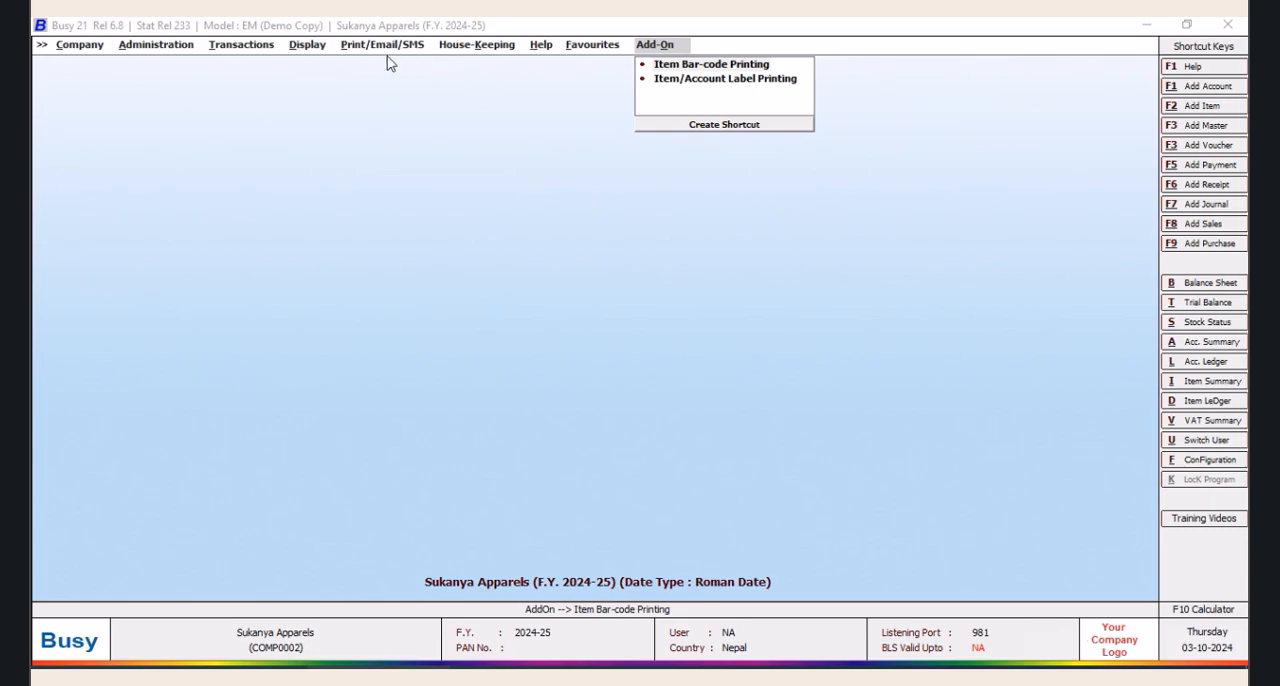
# Reopen the SQL Query Executor, load query MAX and copy its whole SQL text
pyautogui.hotkey('ctrl', 'shift', 'F2')
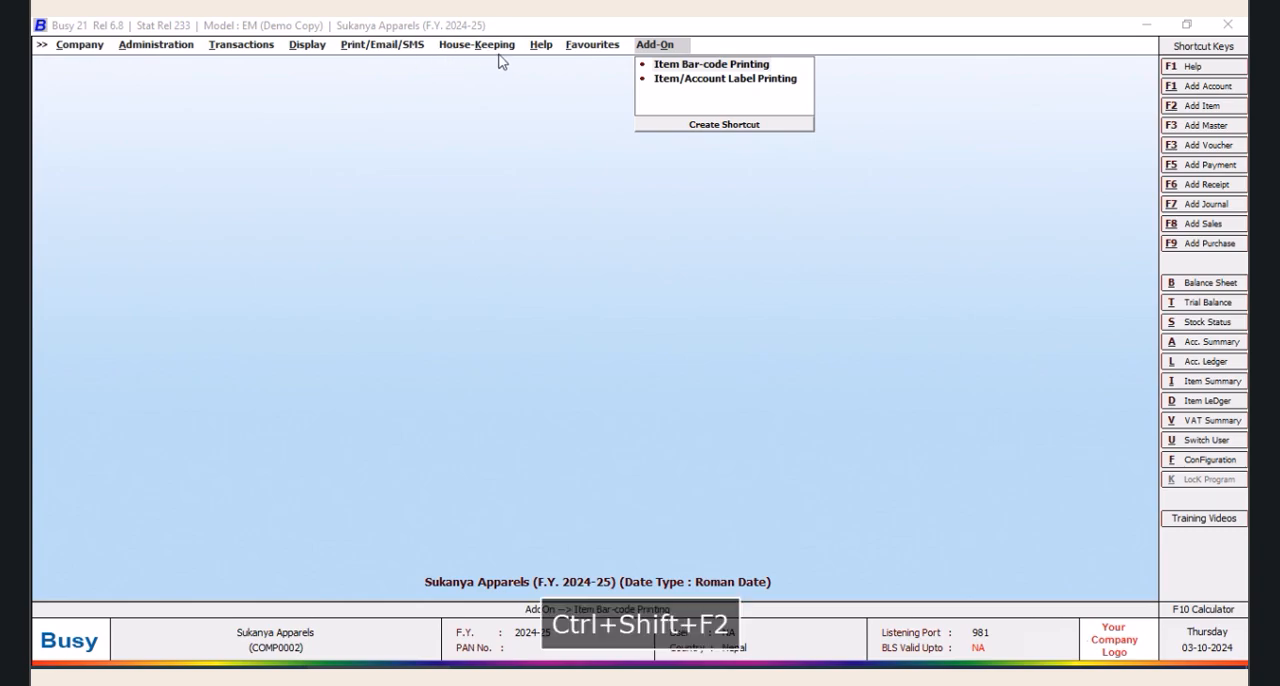
pyautogui.click(308, 47)
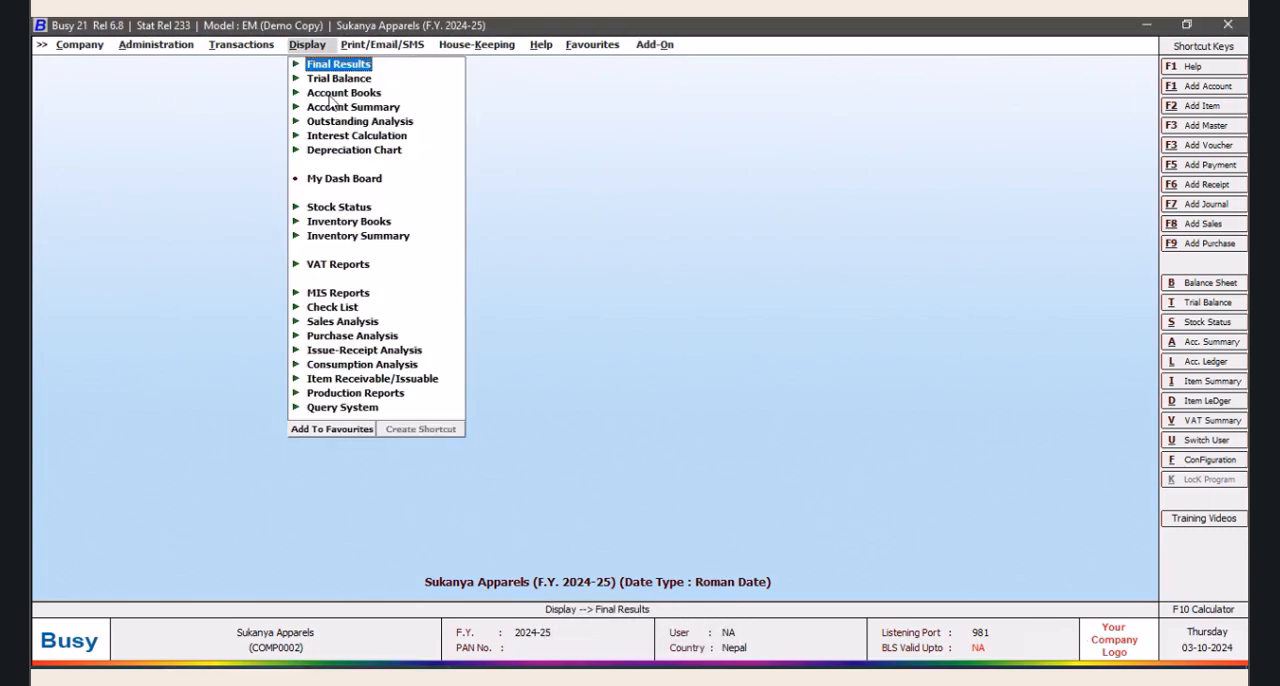
pyautogui.hotkey('ctrl', 'shift', 'F2')
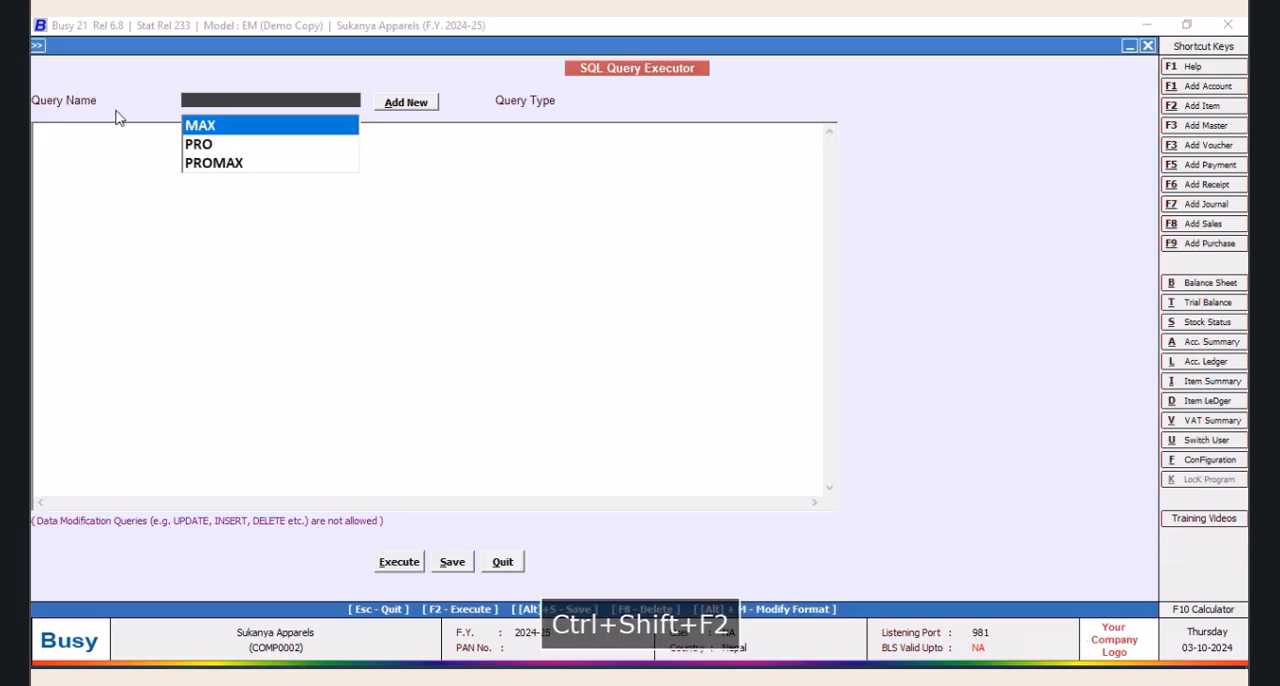
pyautogui.click(195, 126)
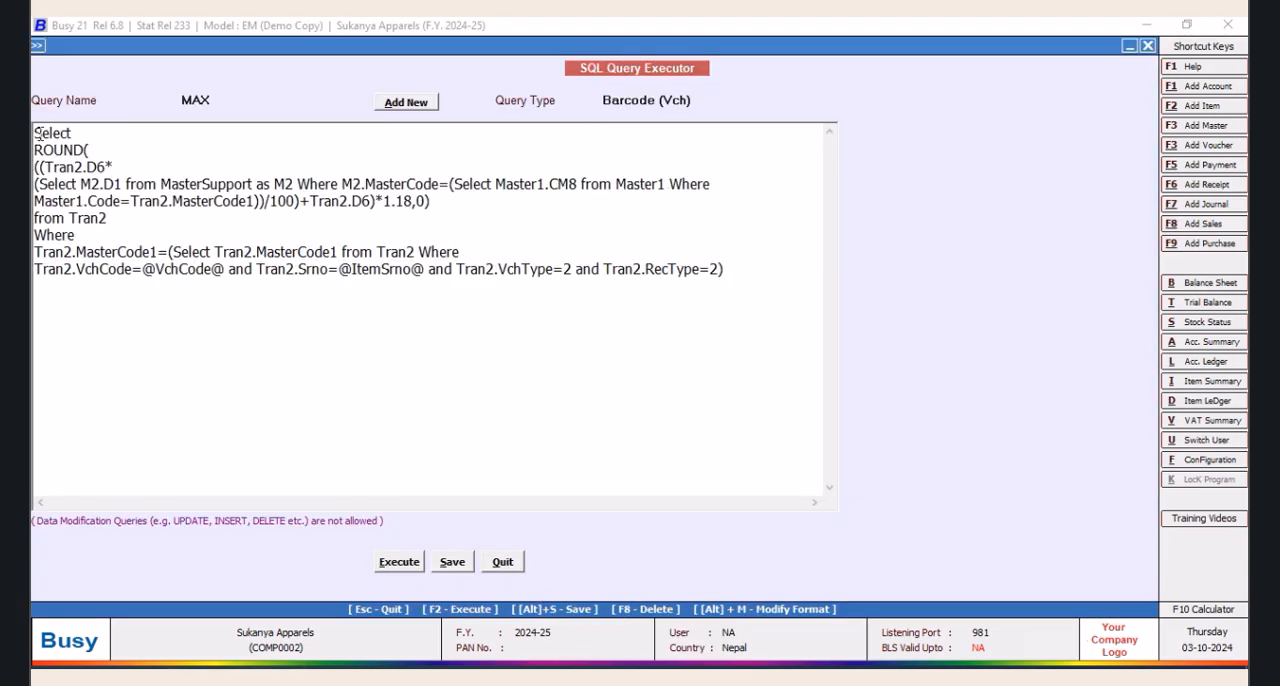
pyautogui.moveTo(35, 131); pyautogui.dragTo(655, 292)
pyautogui.rightClick(663, 268)
pyautogui.click(690, 410)
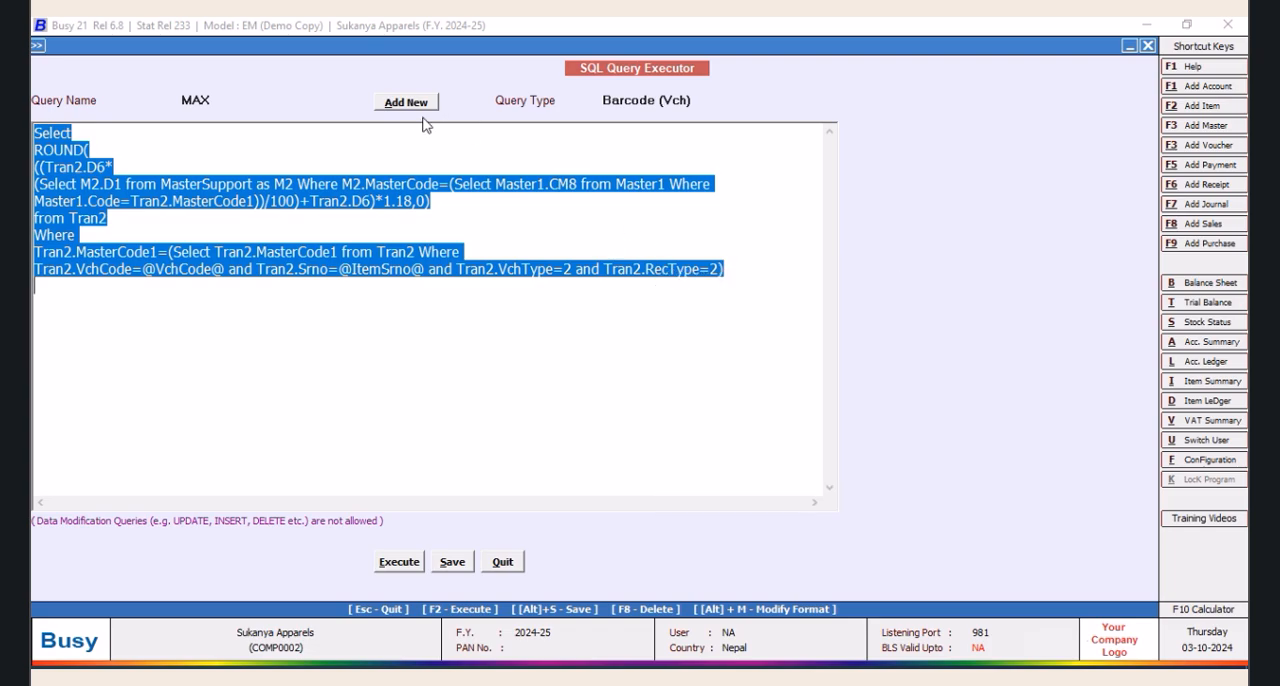
# Add a new SQL query named USD without a password and save the name
pyautogui.click(410, 106)
pyautogui.write('ST')
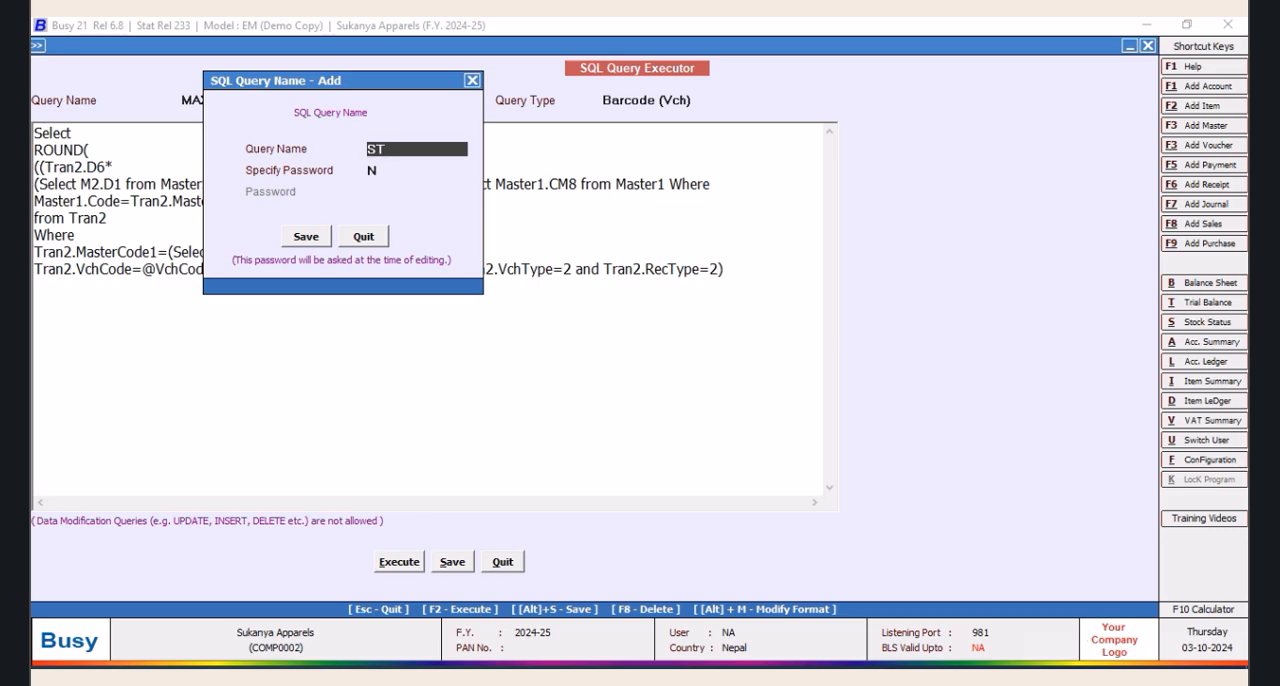
pyautogui.press('BackSpace')
pyautogui.press('BackSpace')
pyautogui.press('BackSpace')
pyautogui.press('BackSpace')
pyautogui.press('BackSpace')
pyautogui.write('US')
pyautogui.click(302, 236)
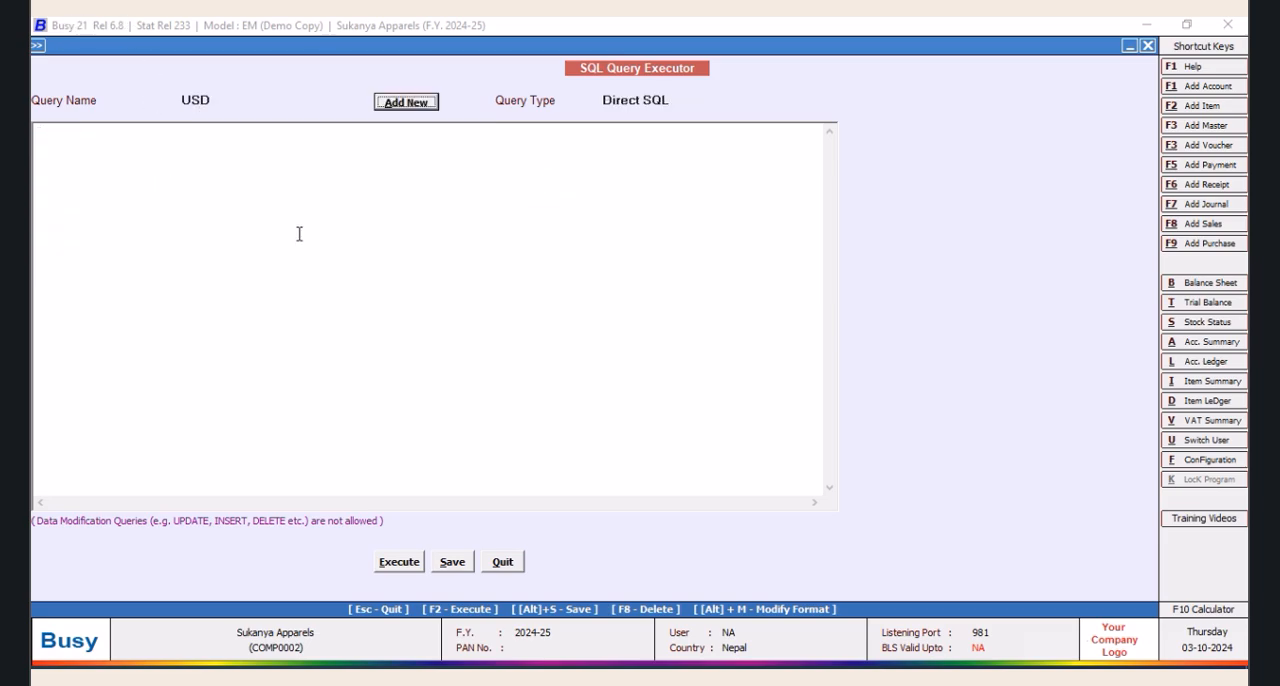
# Paste the copied MAX query text into query USD and delete everything below the word Select
pyautogui.rightClick(260, 212)
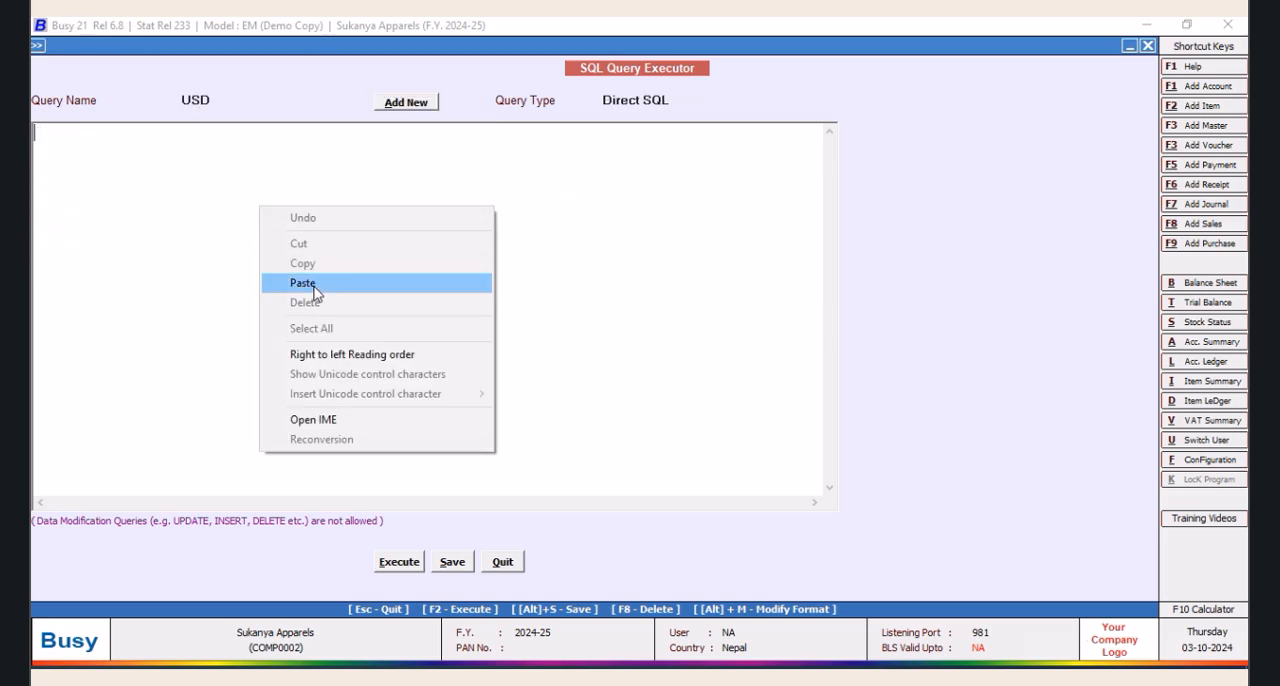
pyautogui.click(313, 283)
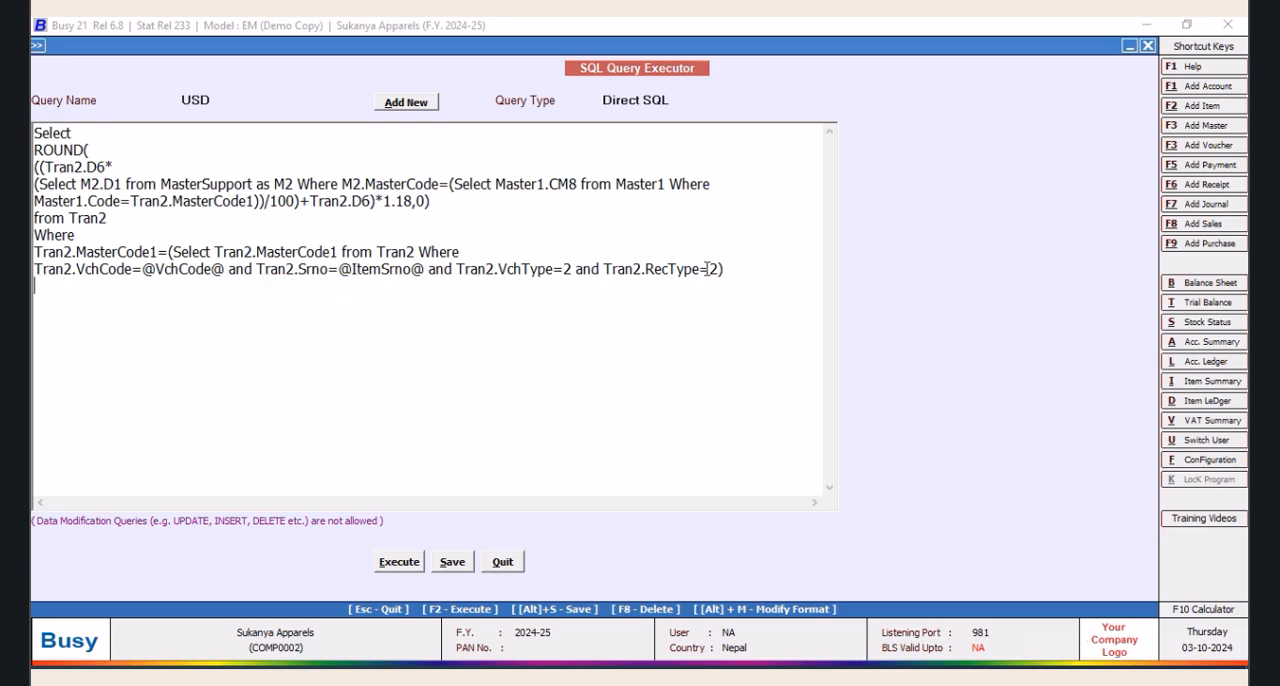
pyautogui.moveTo(724, 268); pyautogui.dragTo(33, 152)
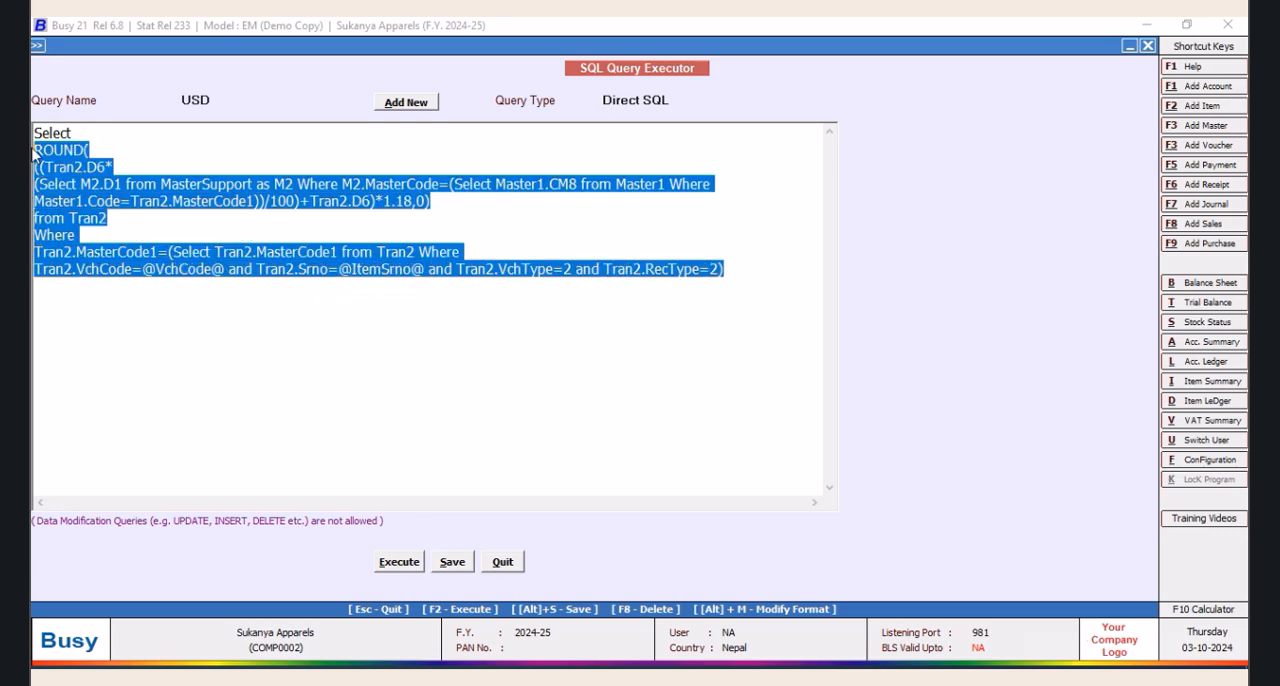
pyautogui.press('Delete')
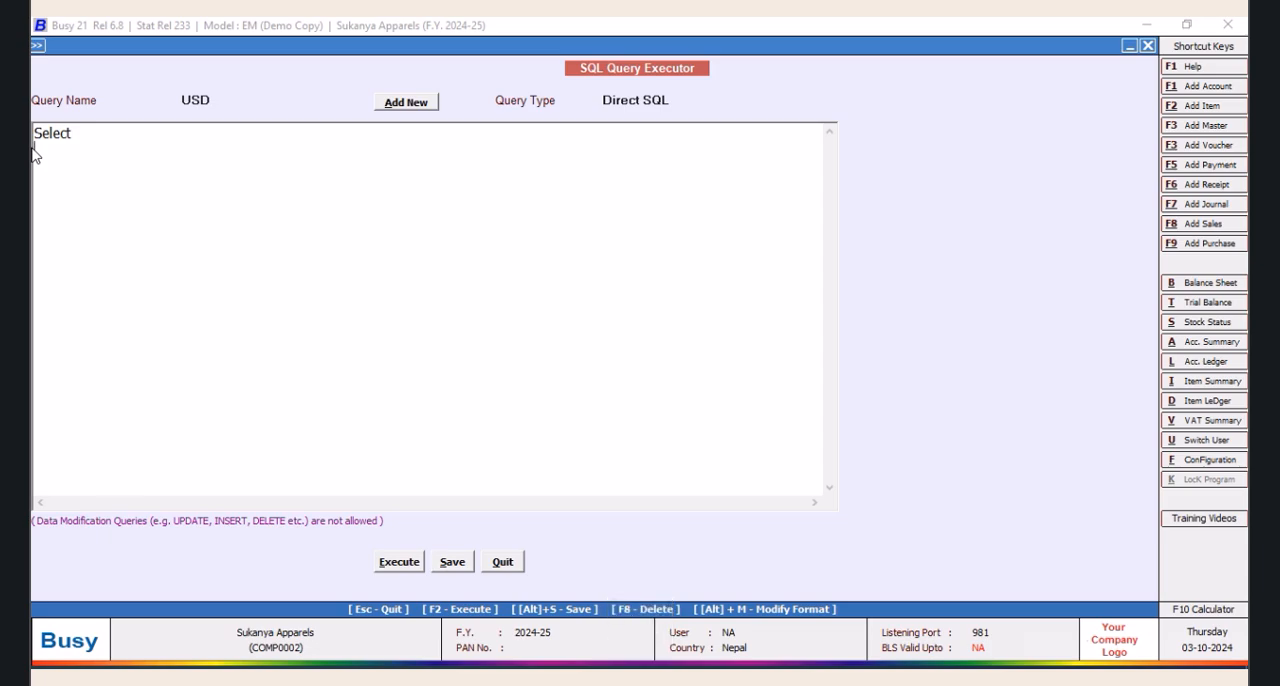
# Restore the deleted text in query USD and remove the outer "from Tran2 Where" and the part "Tran2.MasterCode1=(Select Tran2.MasterCode1"
pyautogui.hotkey('ctrl', 'z')
pyautogui.click(476, 269)
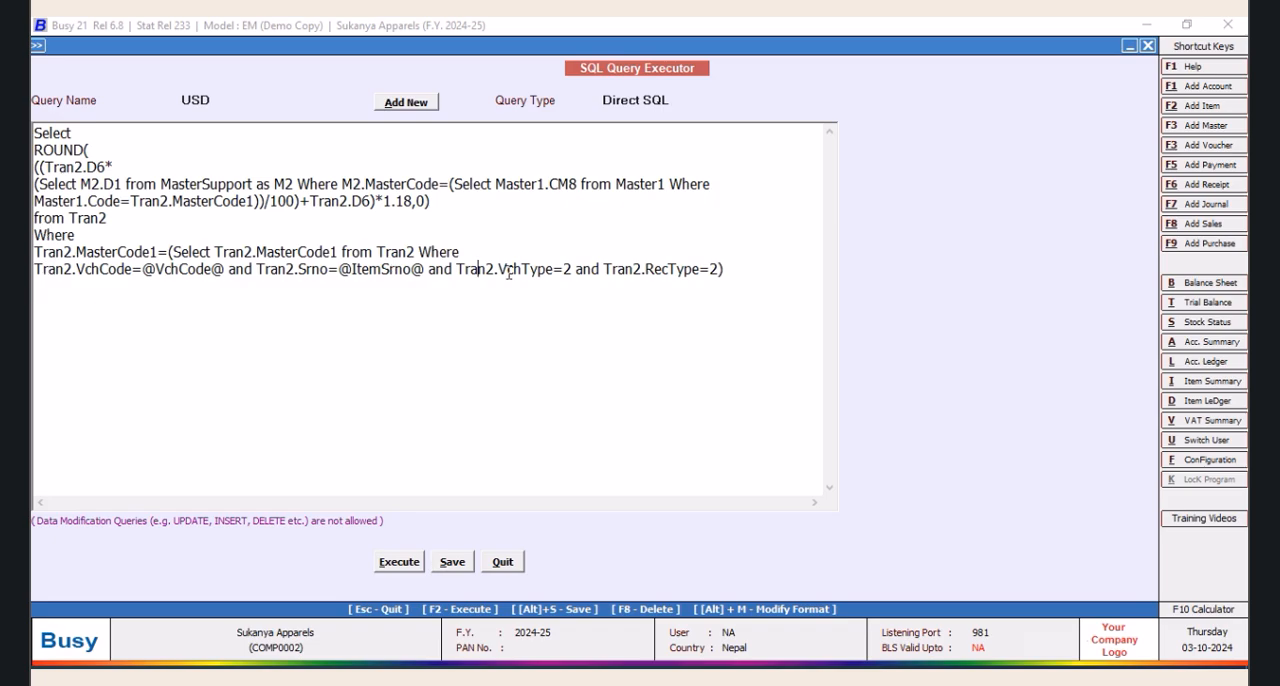
pyautogui.moveTo(456, 270); pyautogui.dragTo(40, 292)
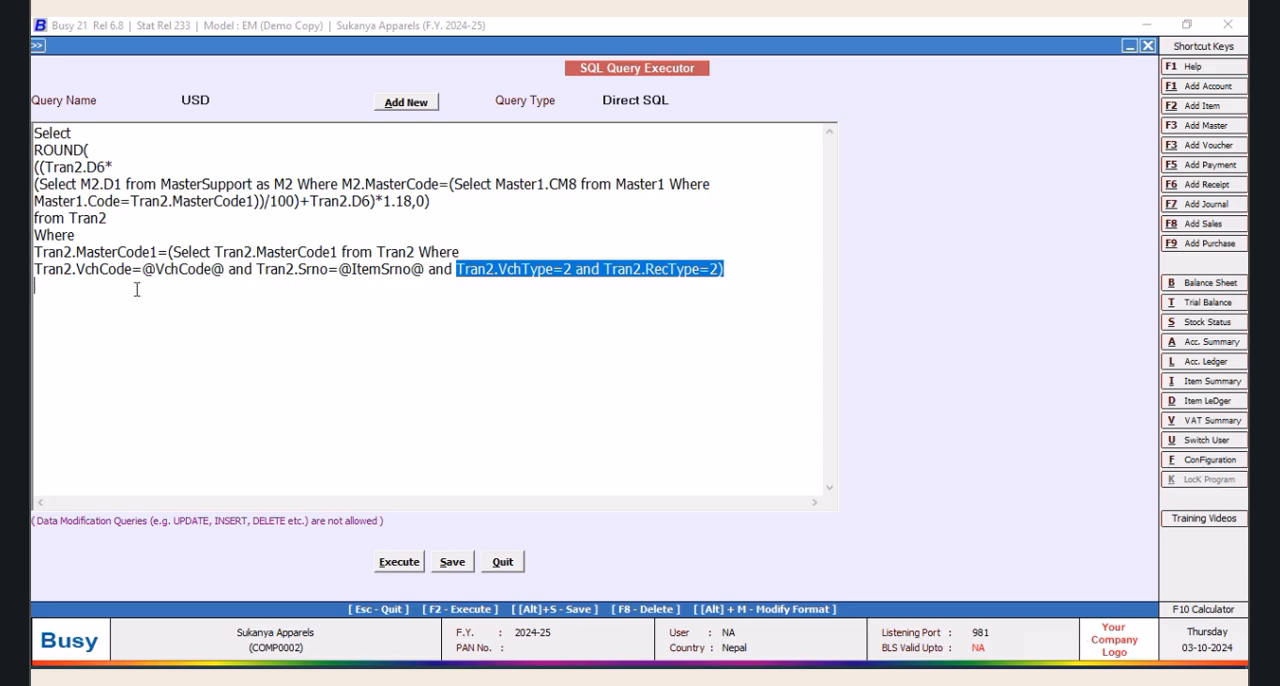
pyautogui.moveTo(116, 220); pyautogui.dragTo(39, 217)
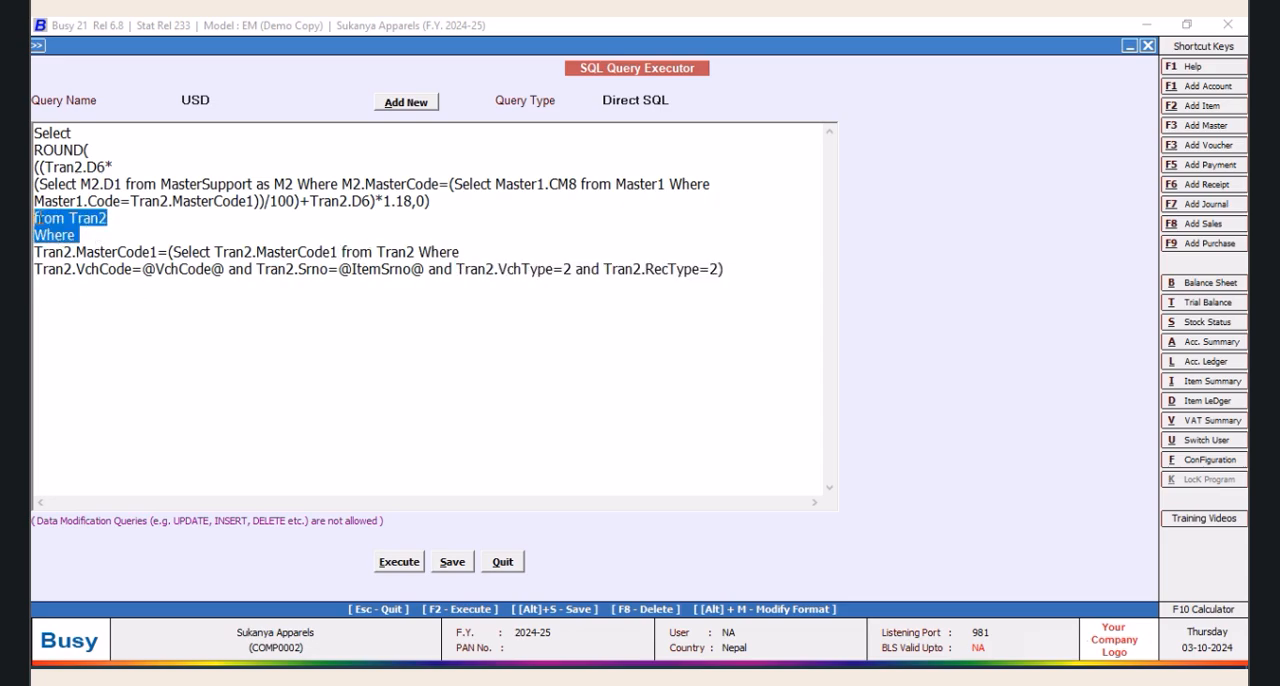
pyautogui.press('Delete')
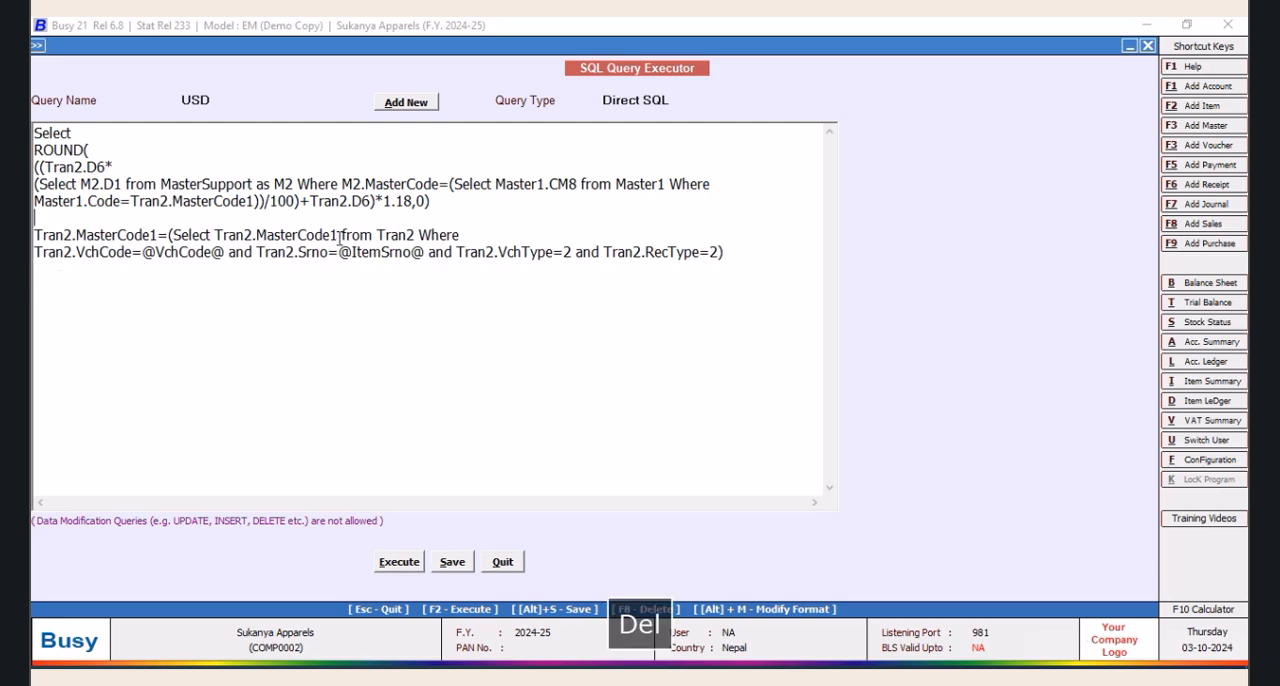
pyautogui.moveTo(340, 236); pyautogui.dragTo(36, 234)
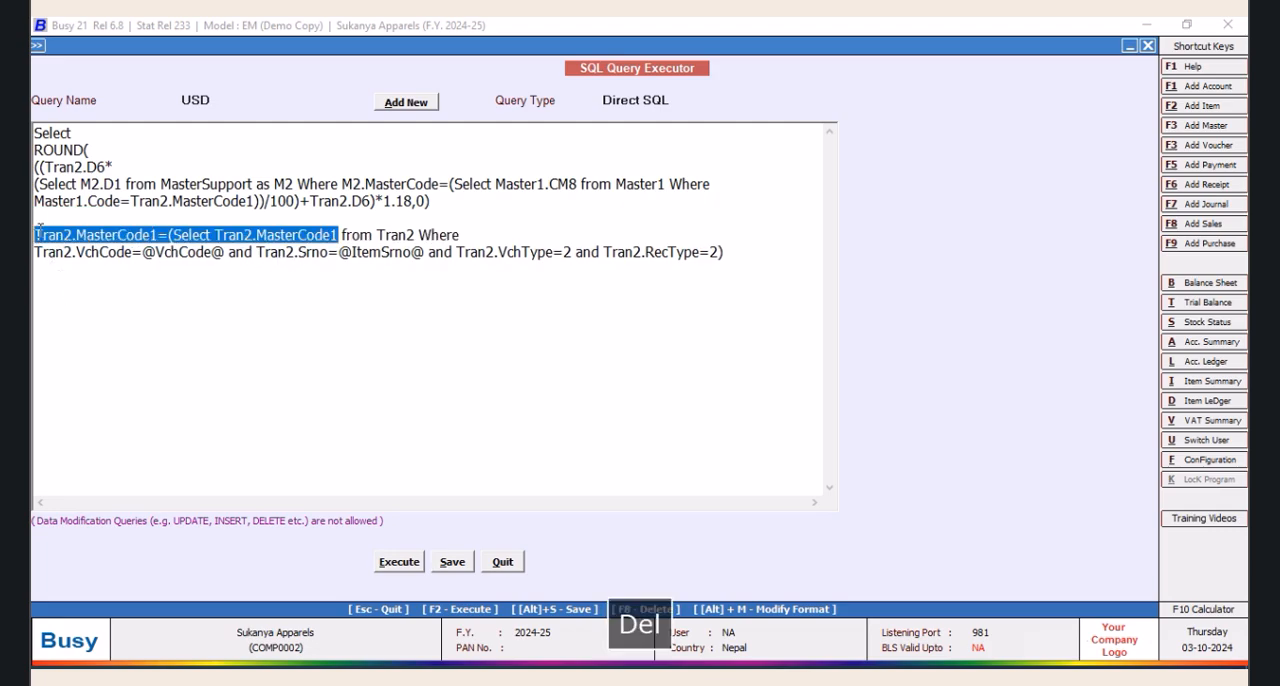
pyautogui.press('Delete')
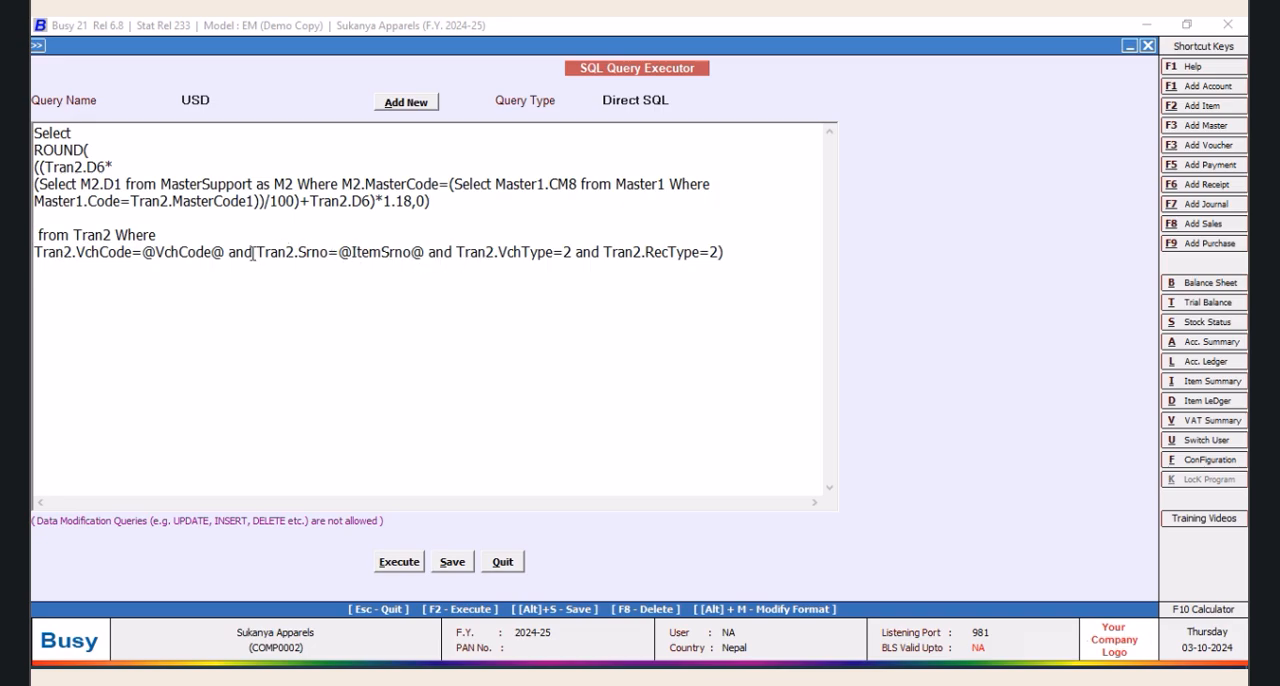
# Remove the VchCode and Srno conditions, the closing bracket and the blank line, leaving the filter "Tran2.VchType=2 and Tran2.RecType=2"
pyautogui.moveTo(252, 252); pyautogui.dragTo(36, 260)
pyautogui.press('Delete')
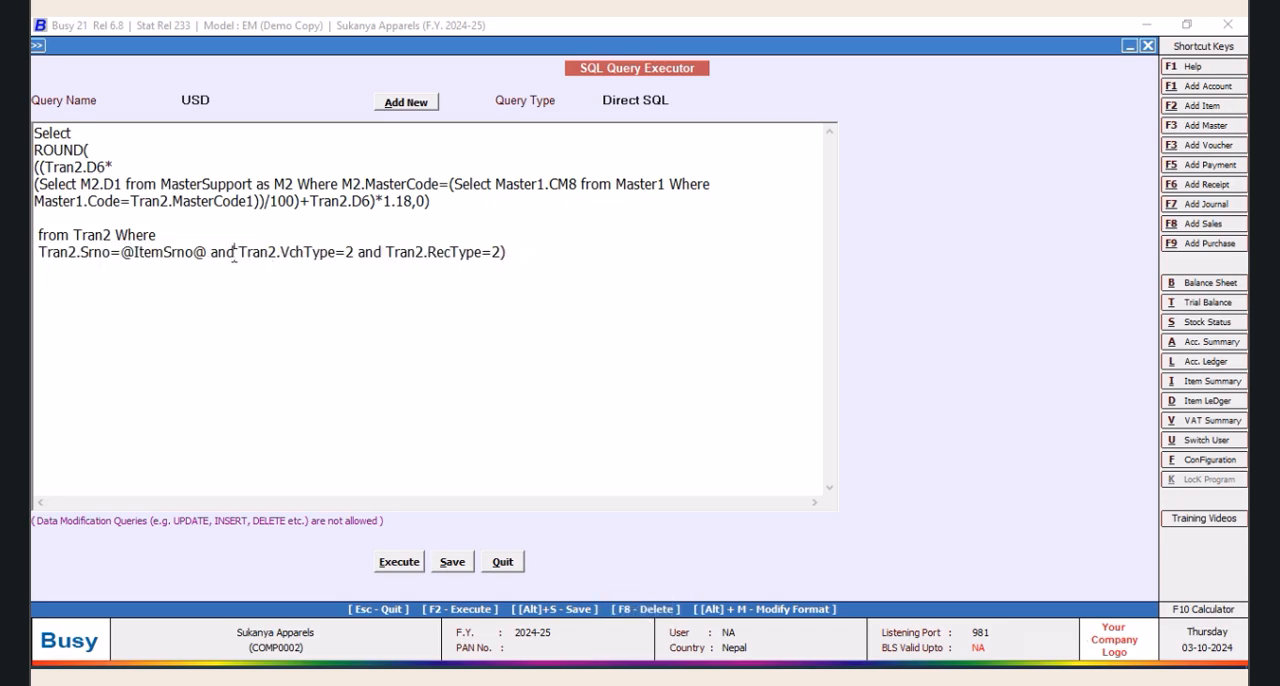
pyautogui.moveTo(234, 252); pyautogui.dragTo(34, 255)
pyautogui.press('Delete')
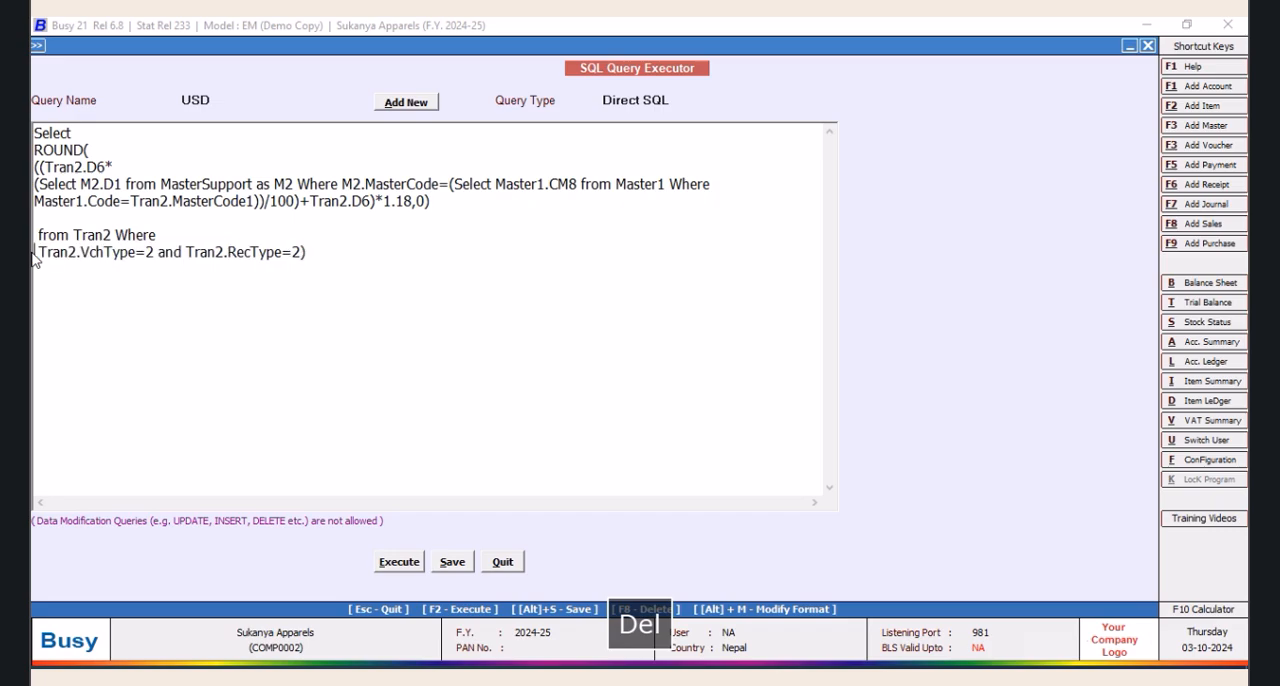
pyautogui.click(340, 237)
pyautogui.moveTo(340, 237); pyautogui.dragTo(340, 250)
pyautogui.click(334, 253)
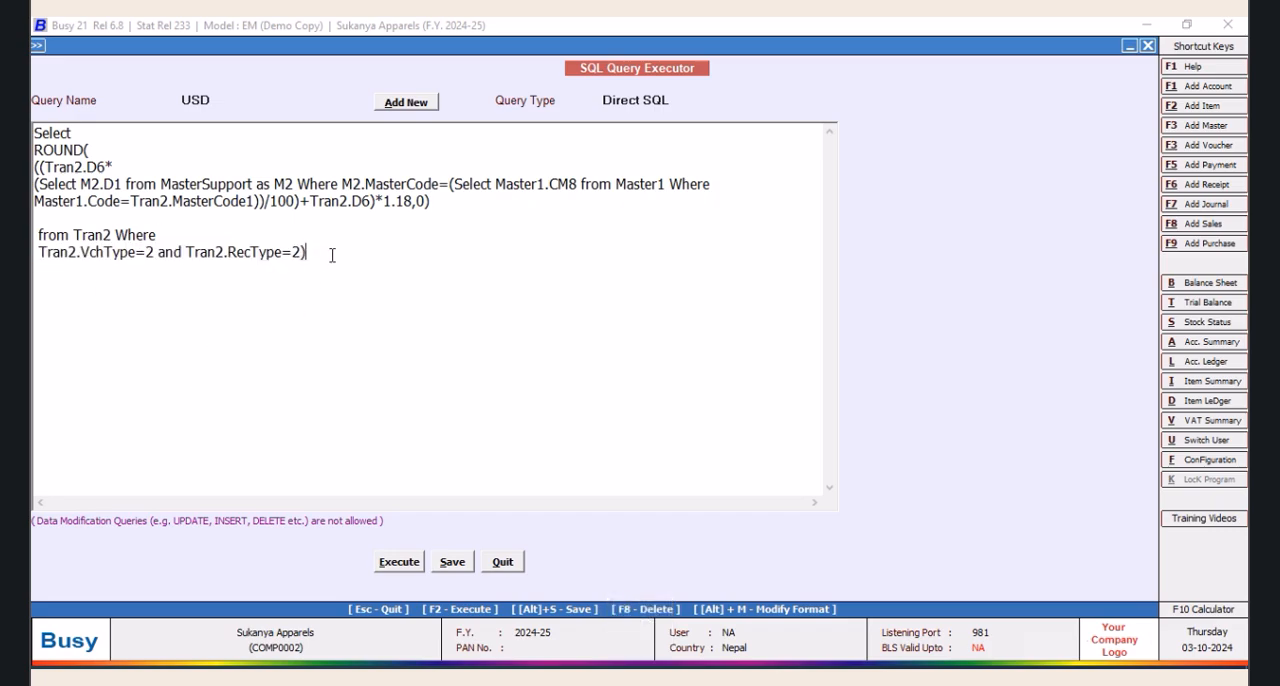
pyautogui.click(59, 218)
pyautogui.press('Delete')
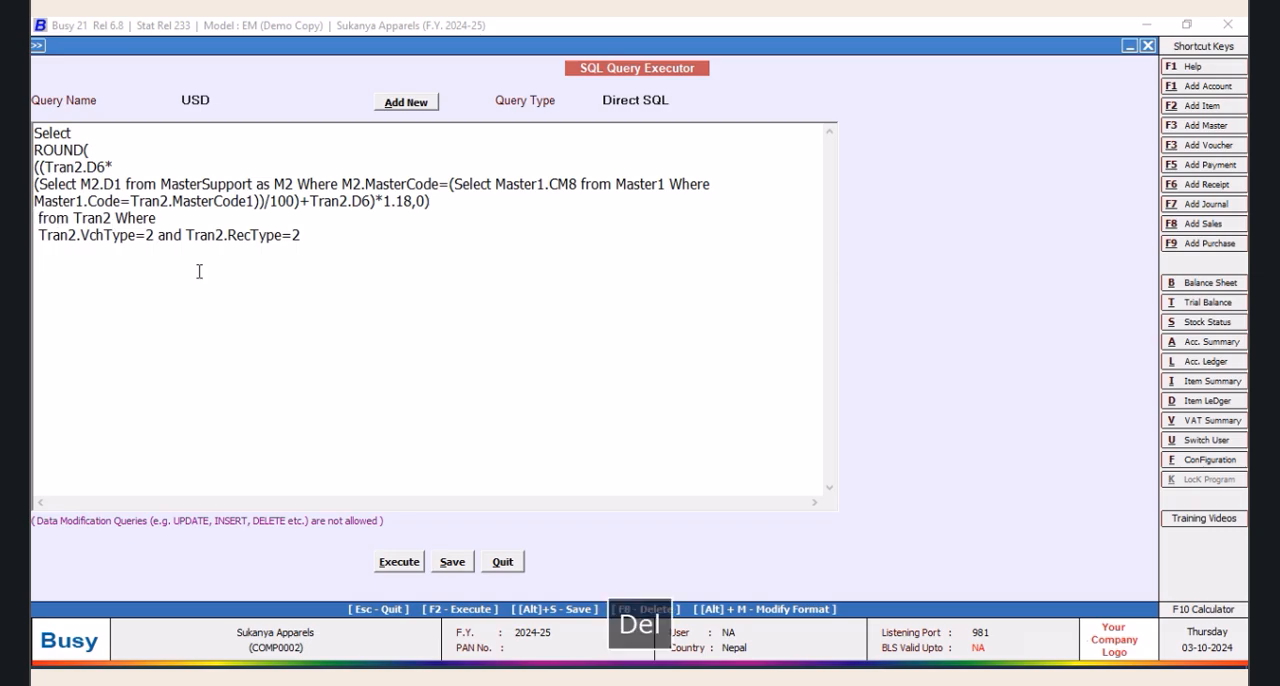
# Execute query USD to examine the calculated prices, and close the result list
pyautogui.click(399, 562)
pyautogui.click(741, 382)
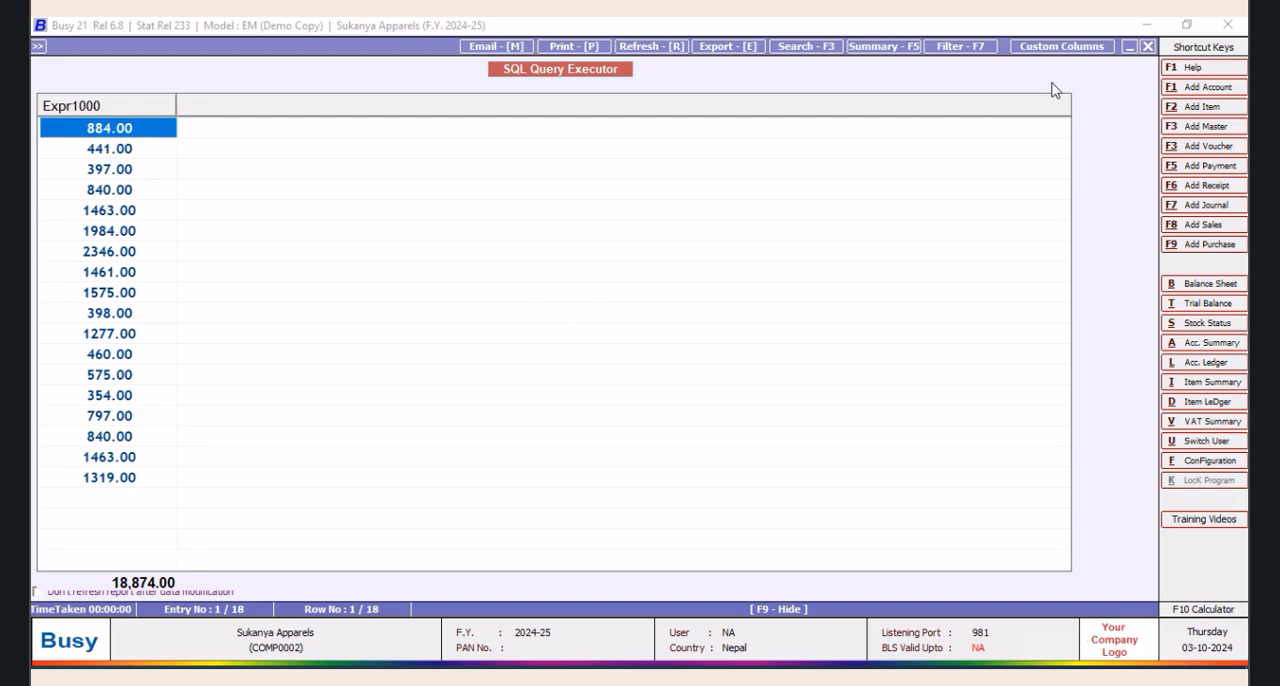
pyautogui.click(1148, 47)
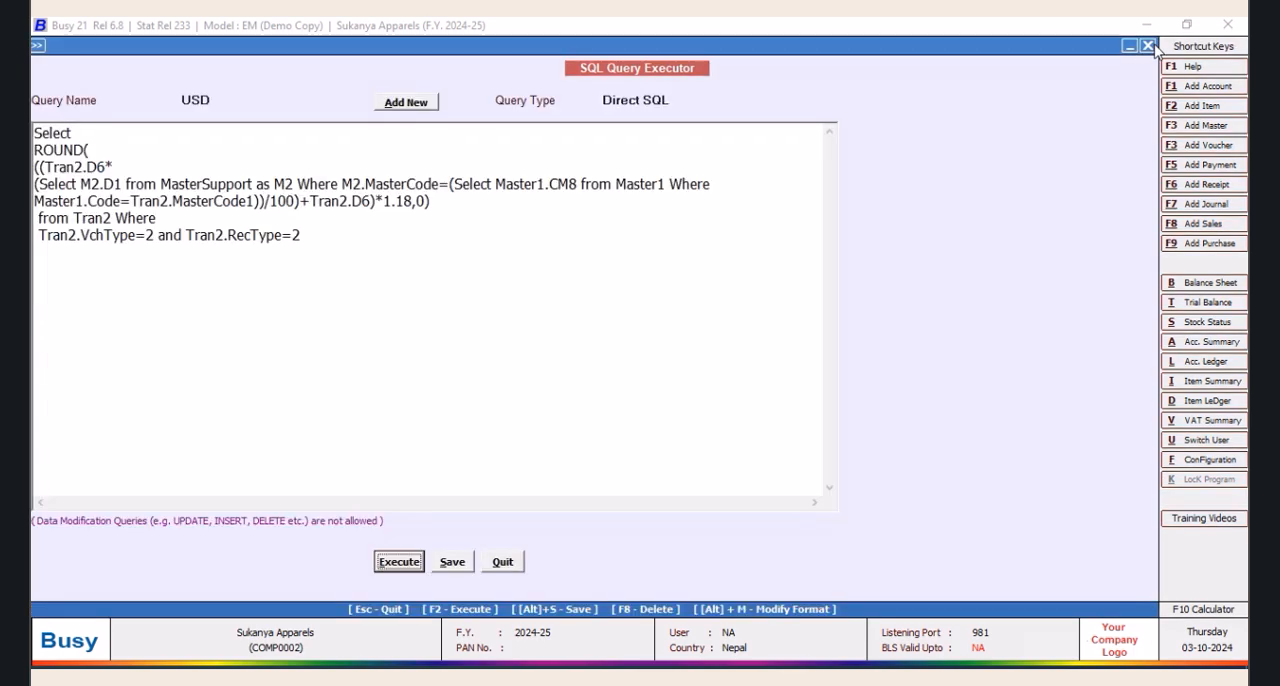
# Remove the leading spaces before the from line and the Tran2.VchType line of the query
pyautogui.click(44, 233)
pyautogui.press('BackSpace')
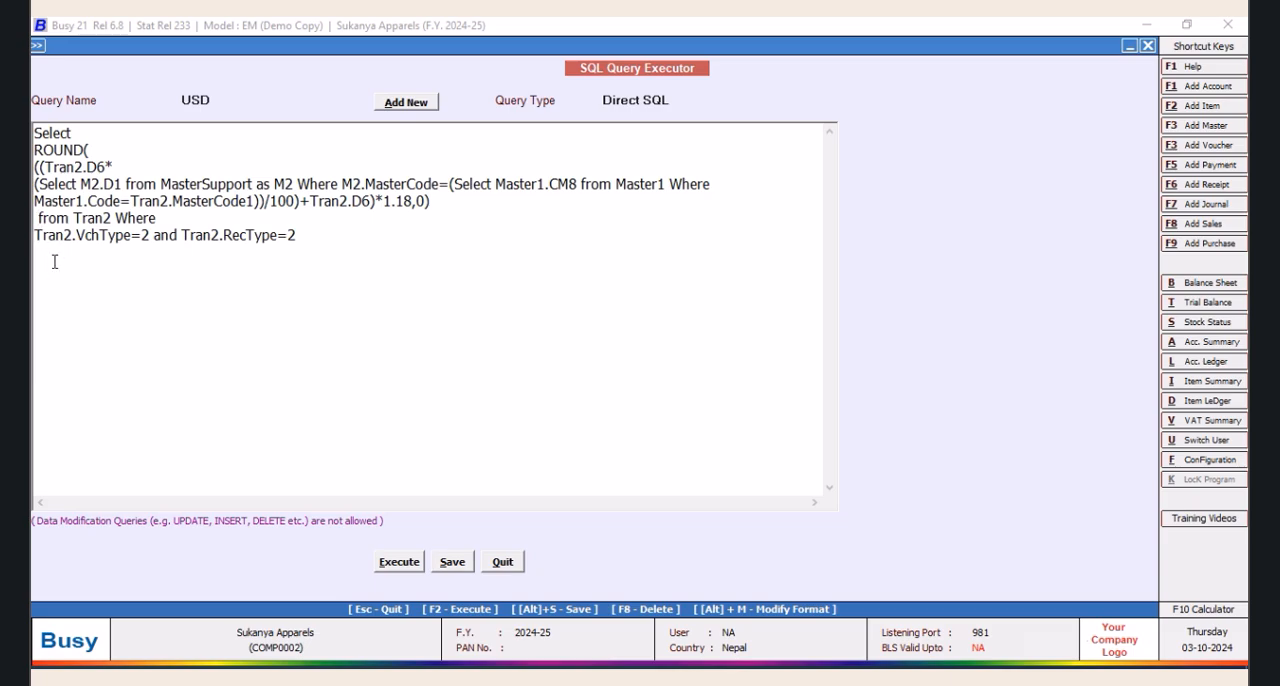
pyautogui.press('BackSpace')
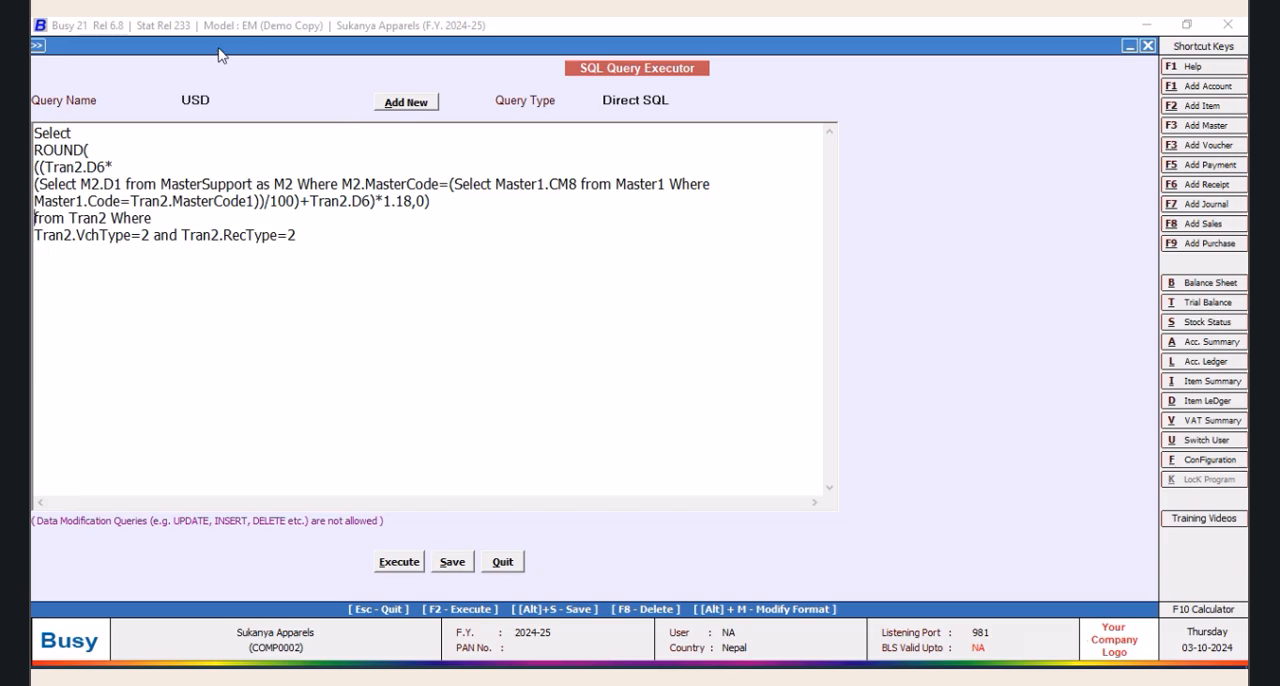
pyautogui.moveTo(218, 54); pyautogui.dragTo(238, 57)
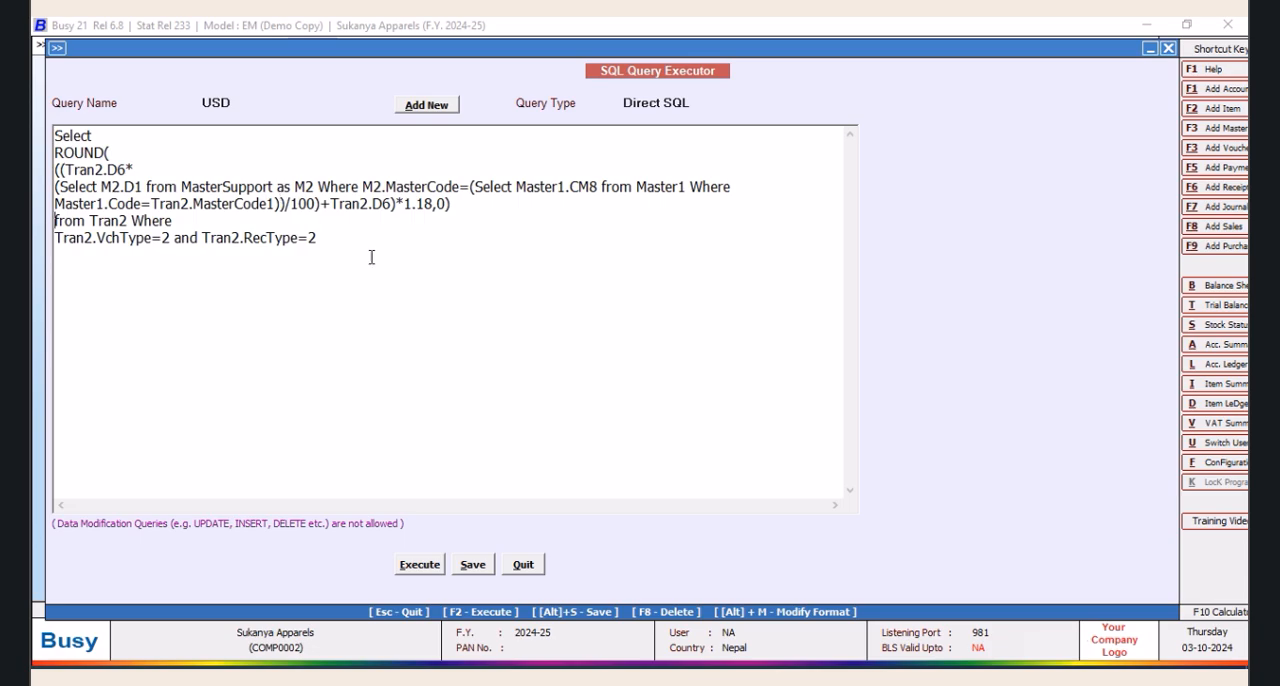
# Add blank lines below the ROUND expression and start a multiplication there with "*" and "(Select V2.OF1 from"
pyautogui.click(480, 200)
pyautogui.press('Return')
pyautogui.press('Return')
pyautogui.press('Return')
pyautogui.press('Return')
pyautogui.press('Return')
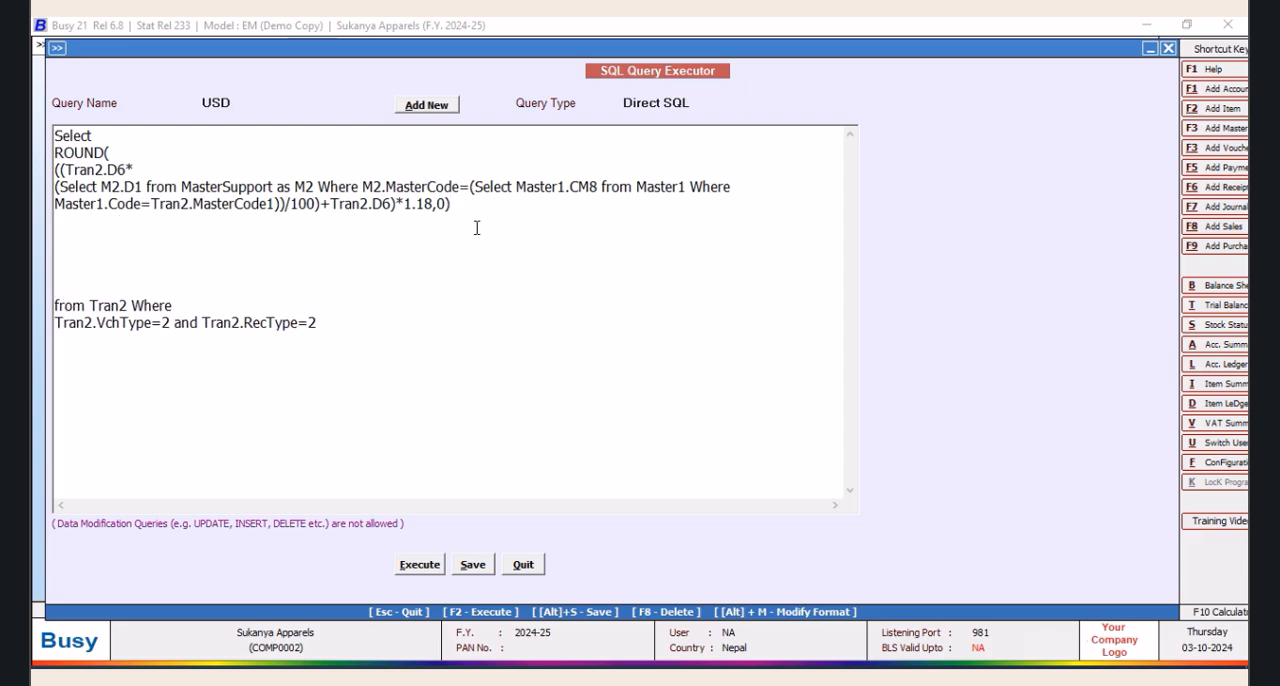
pyautogui.click(86, 220)
pyautogui.write('*')
pyautogui.press('Return')
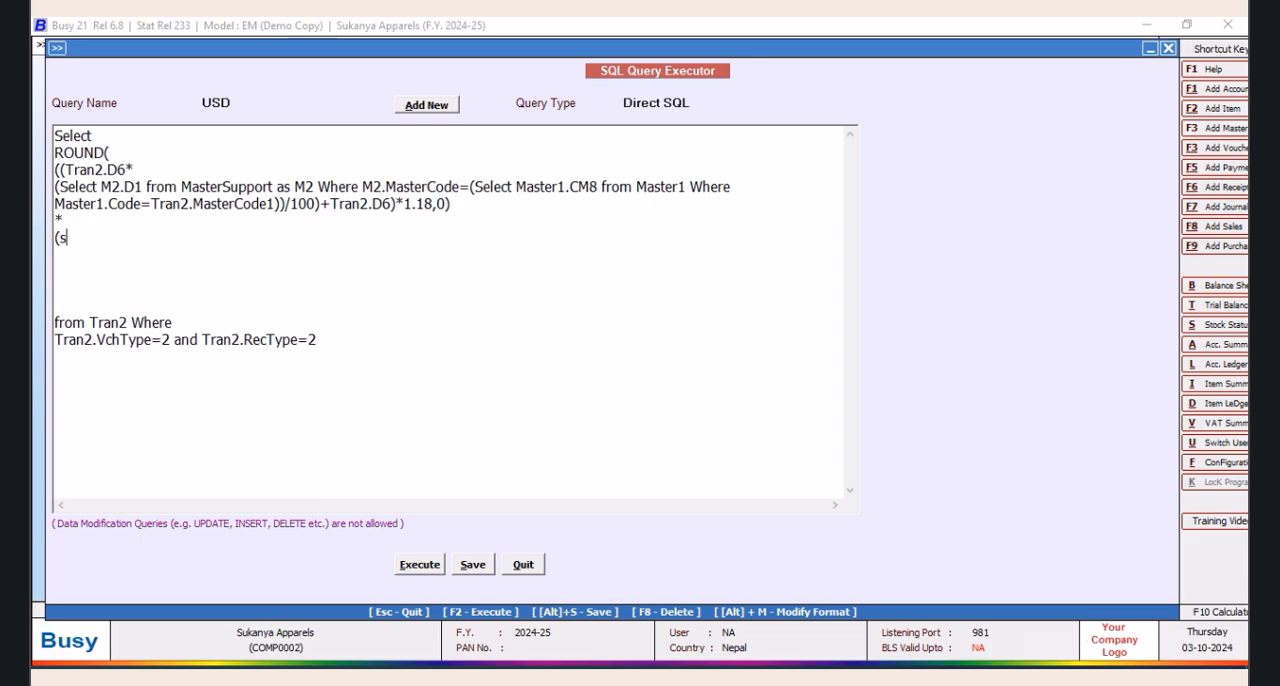
pyautogui.write('(Select')
pyautogui.write('V2.OF1 from Tra')
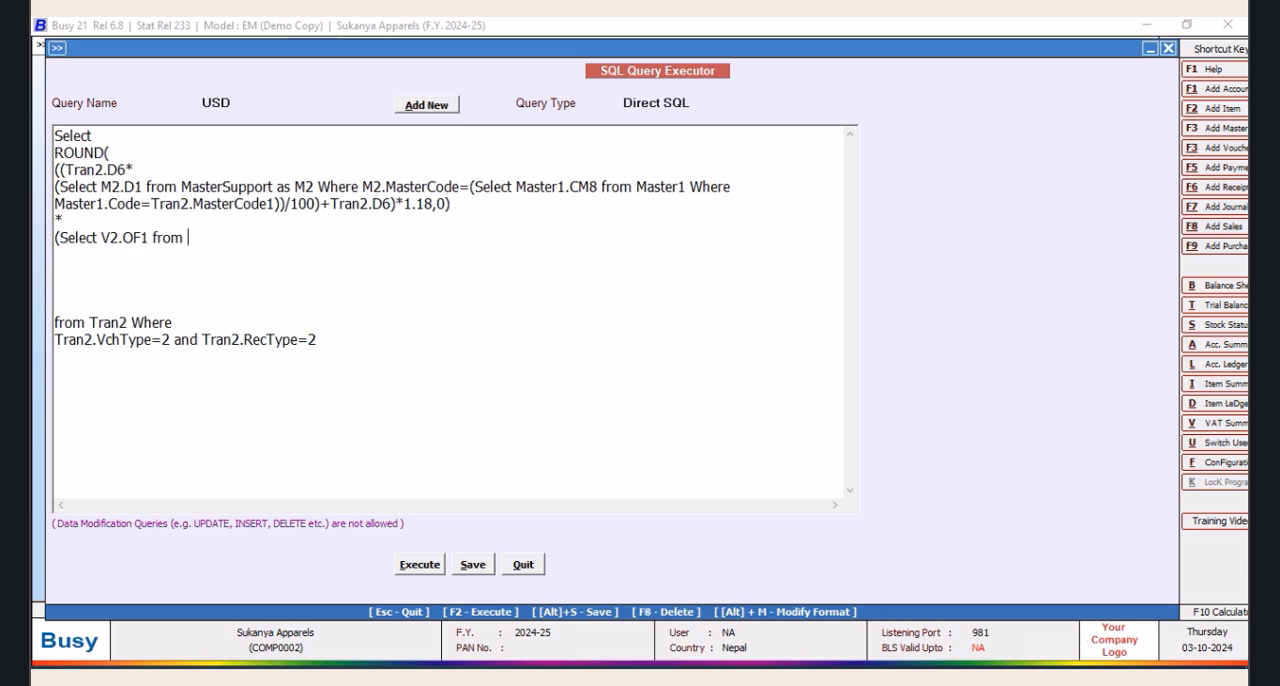
# Complete the subquery as "(Select V2.OF1 from VchOtherInfo as V2 Where V2.VchCode=Tran2.VchCode)"
pyautogui.press('BackSpace')
pyautogui.press('BackSpace')
pyautogui.press('BackSpace')
pyautogui.write('VchOtherInfo as')
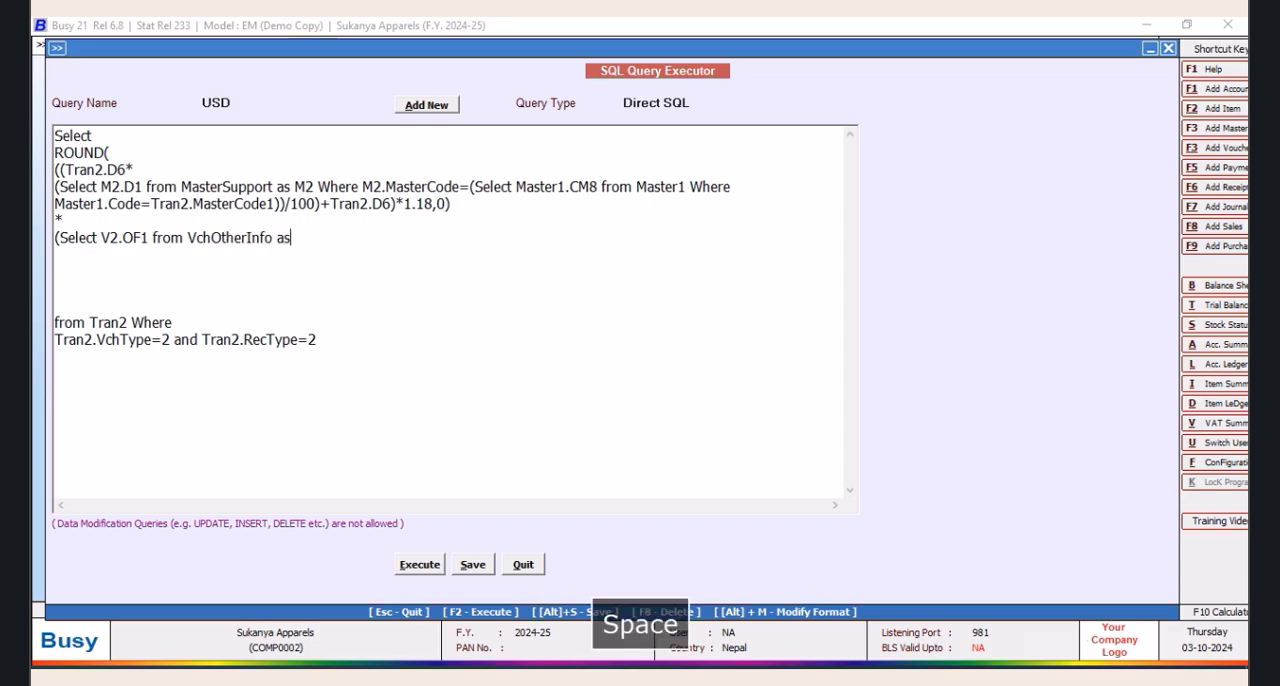
pyautogui.write(' V2 Where V')
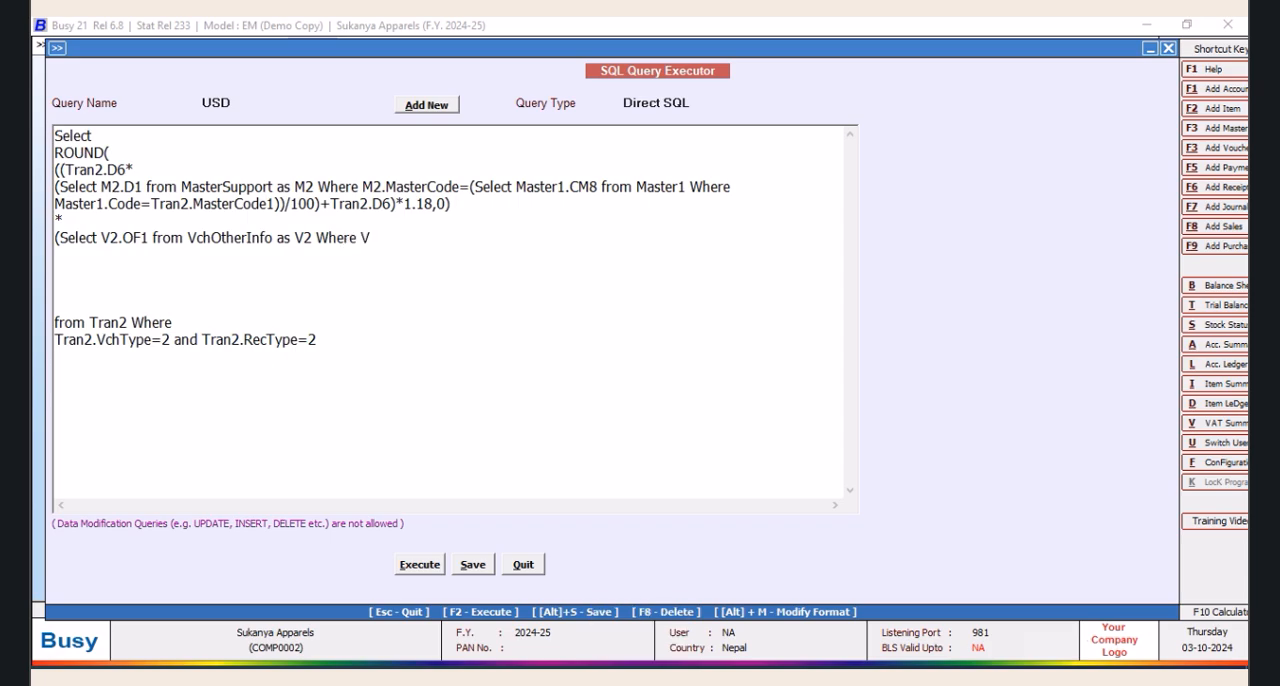
pyautogui.write('2.VchCode=Tran2.VchCode')
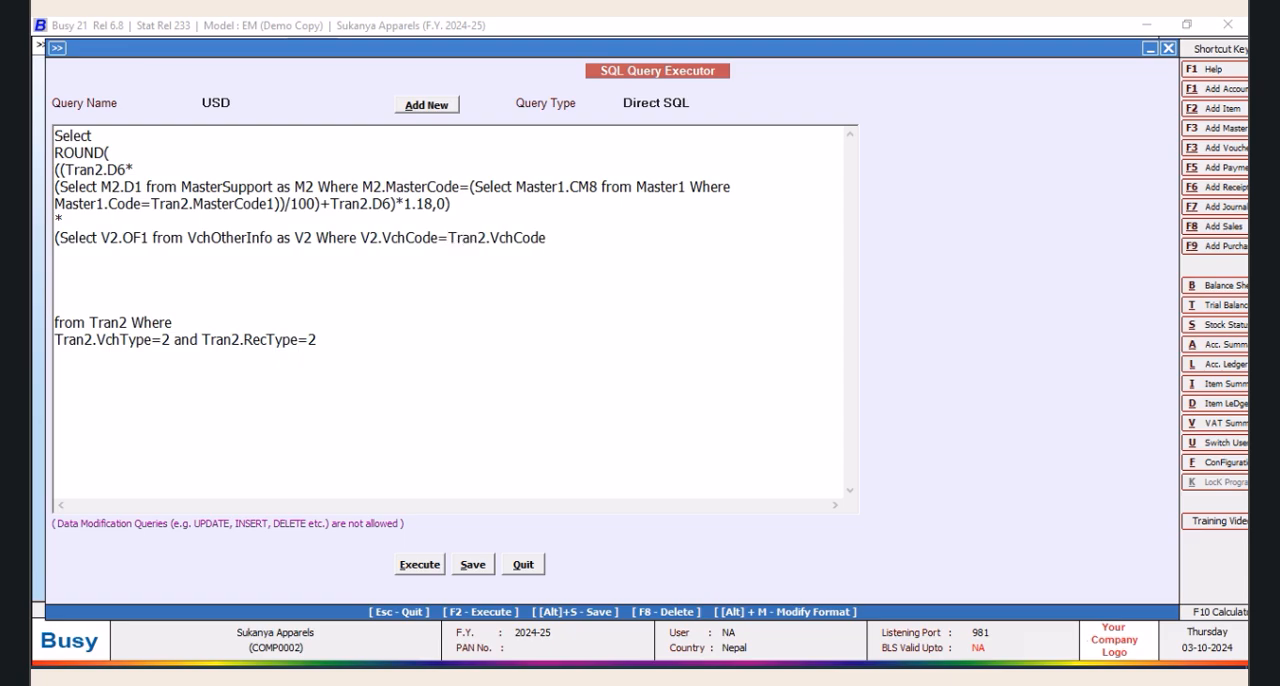
pyautogui.write(')')
# Execute query USD to examine the converted prices, close the result list and save the query
pyautogui.click(419, 564)
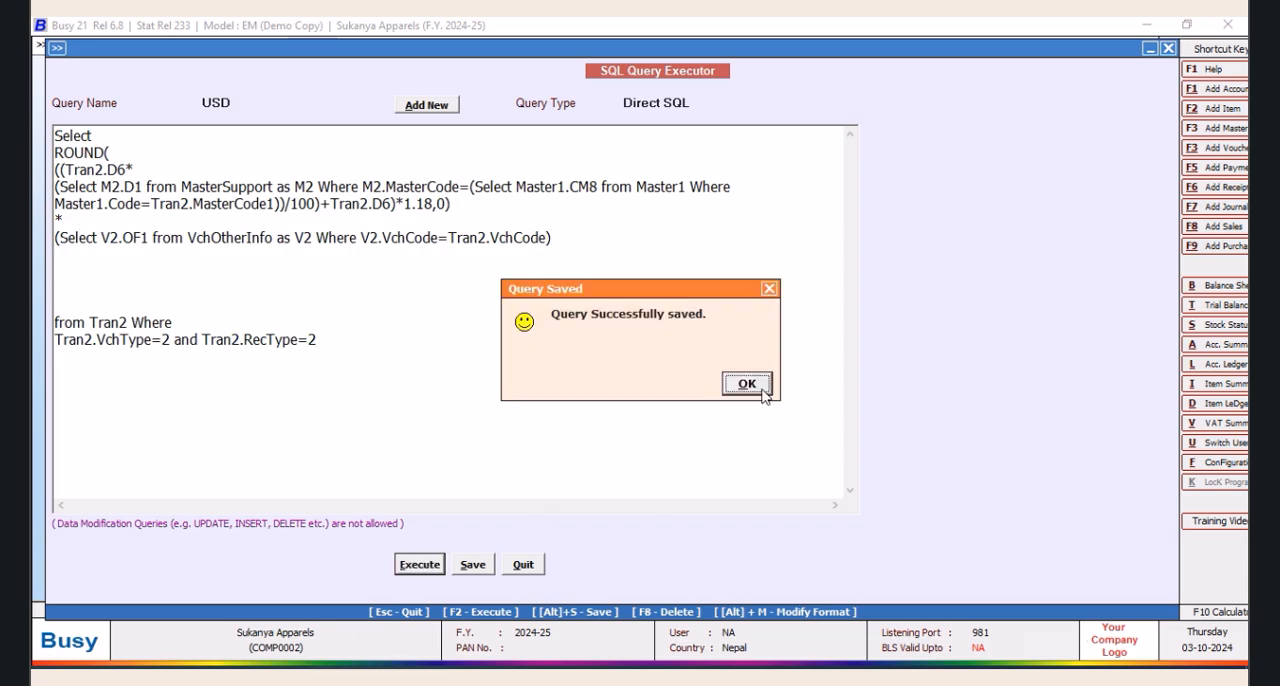
pyautogui.click(760, 392)
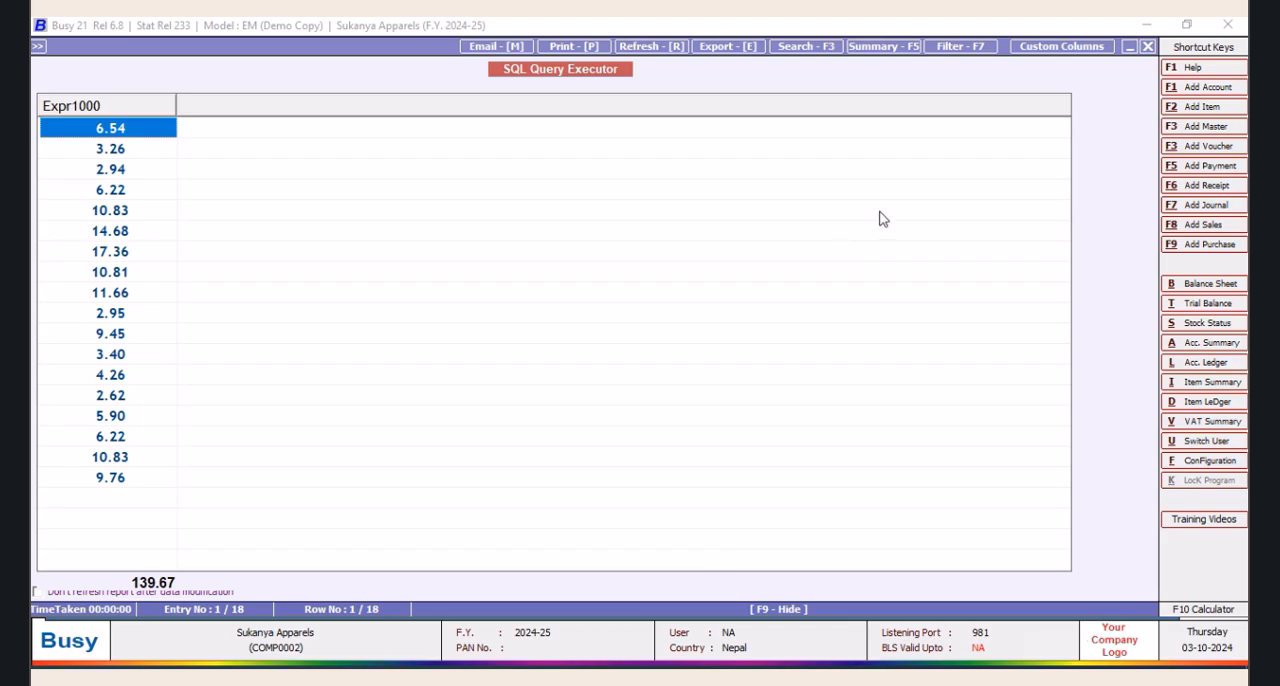
pyautogui.click(1147, 47)
pyautogui.click(474, 566)
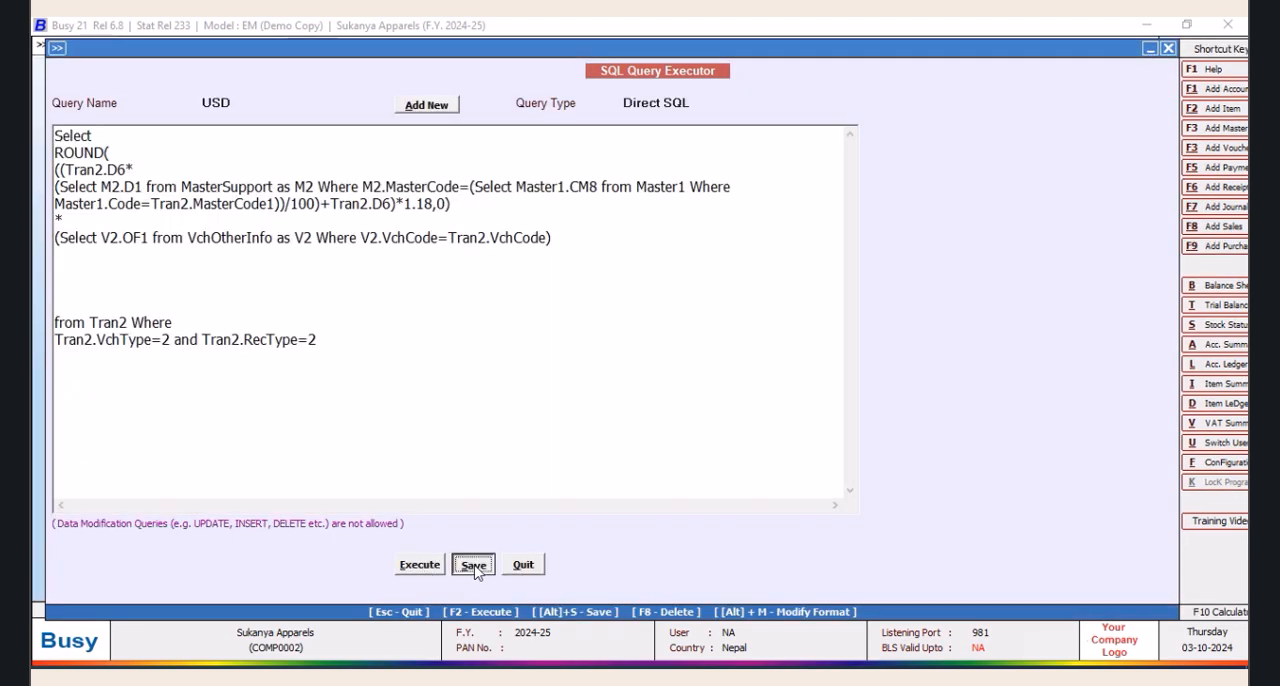
pyautogui.click(747, 383)
# Delete a blank line below the VchOtherInfo subquery and move Where onto its own line below "from Tran2"
pyautogui.click(70, 257)
pyautogui.press('BackSpace')
pyautogui.press('BackSpace')
pyautogui.press('BackSpace')
pyautogui.press('BackSpace')
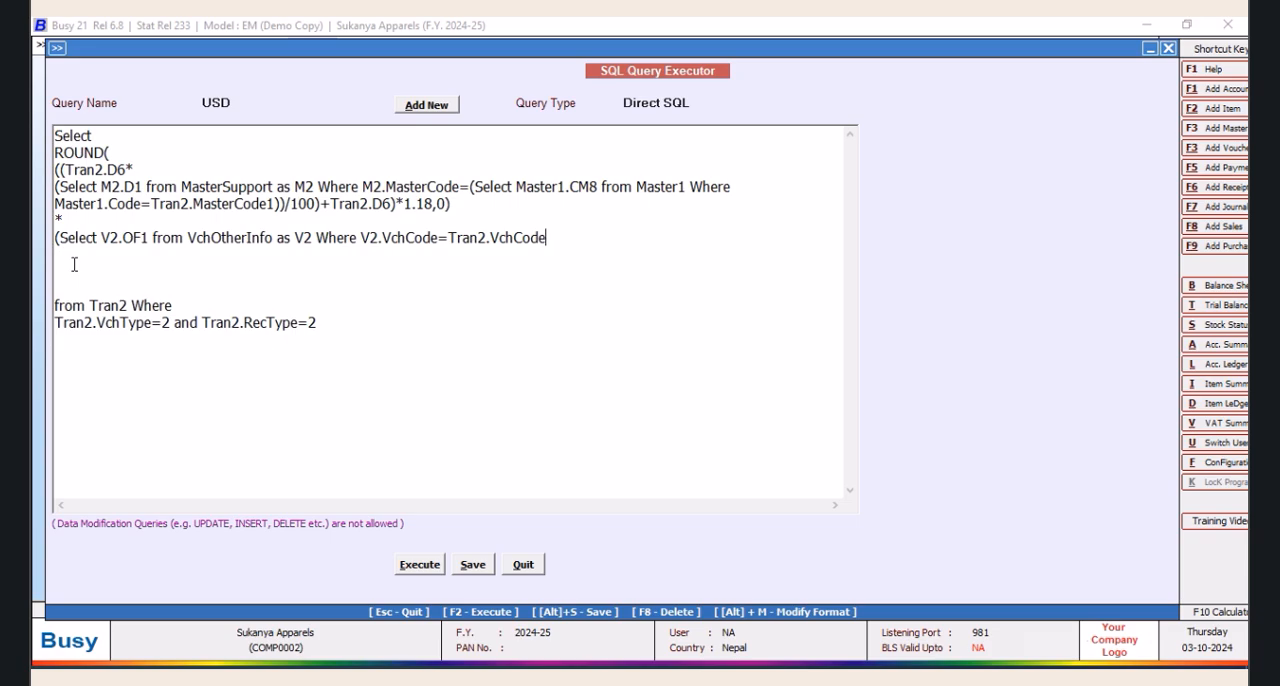
pyautogui.write('d')
pyautogui.click(129, 305)
pyautogui.press('Return')
pyautogui.press('Return')
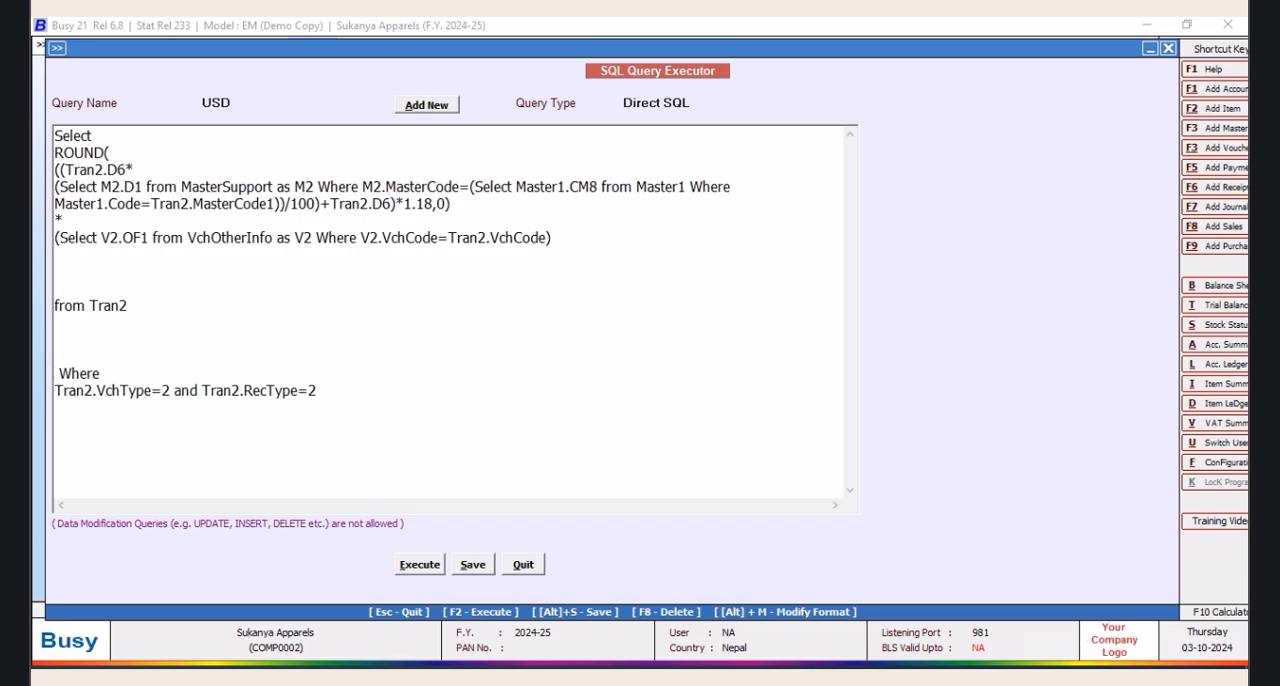
# Remove the remaining blank lines and the space before "from Tran2" and Where, and save query USD
pyautogui.click(55, 305)
pyautogui.press('BackSpace')
pyautogui.press('BackSpace')
pyautogui.press('BackSpace')
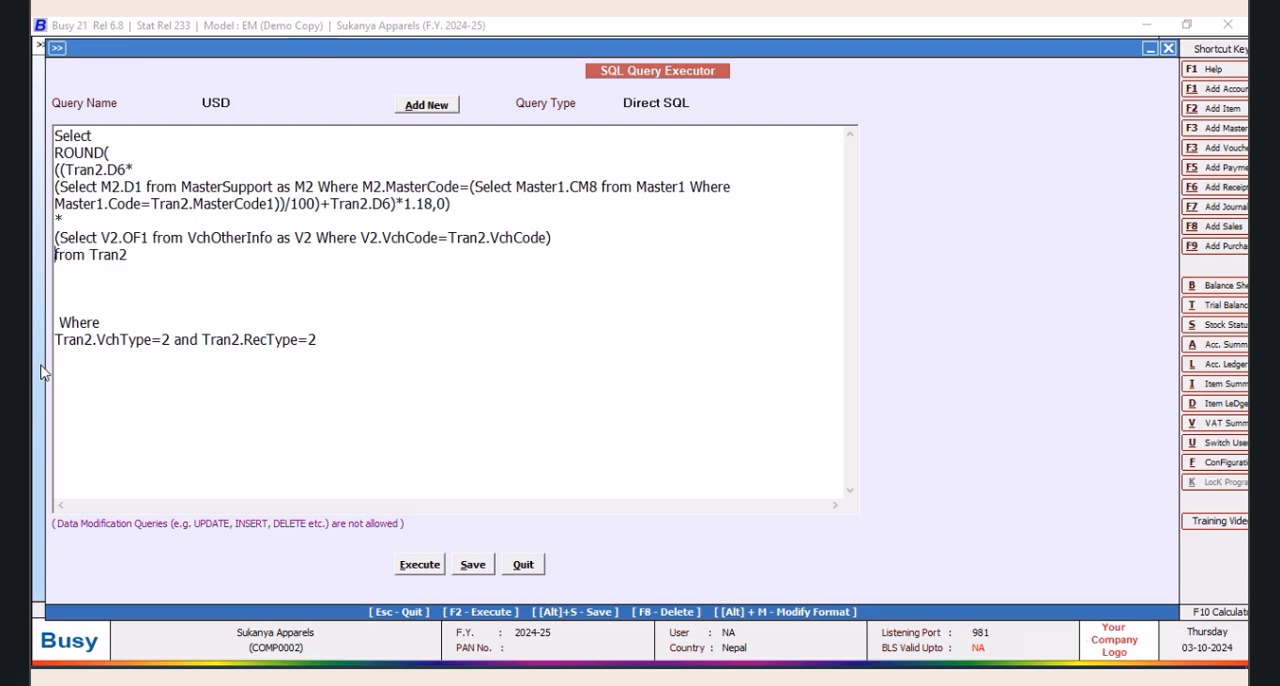
pyautogui.press('BackSpace')
pyautogui.press('BackSpace')
pyautogui.press('BackSpace')
pyautogui.press('BackSpace')
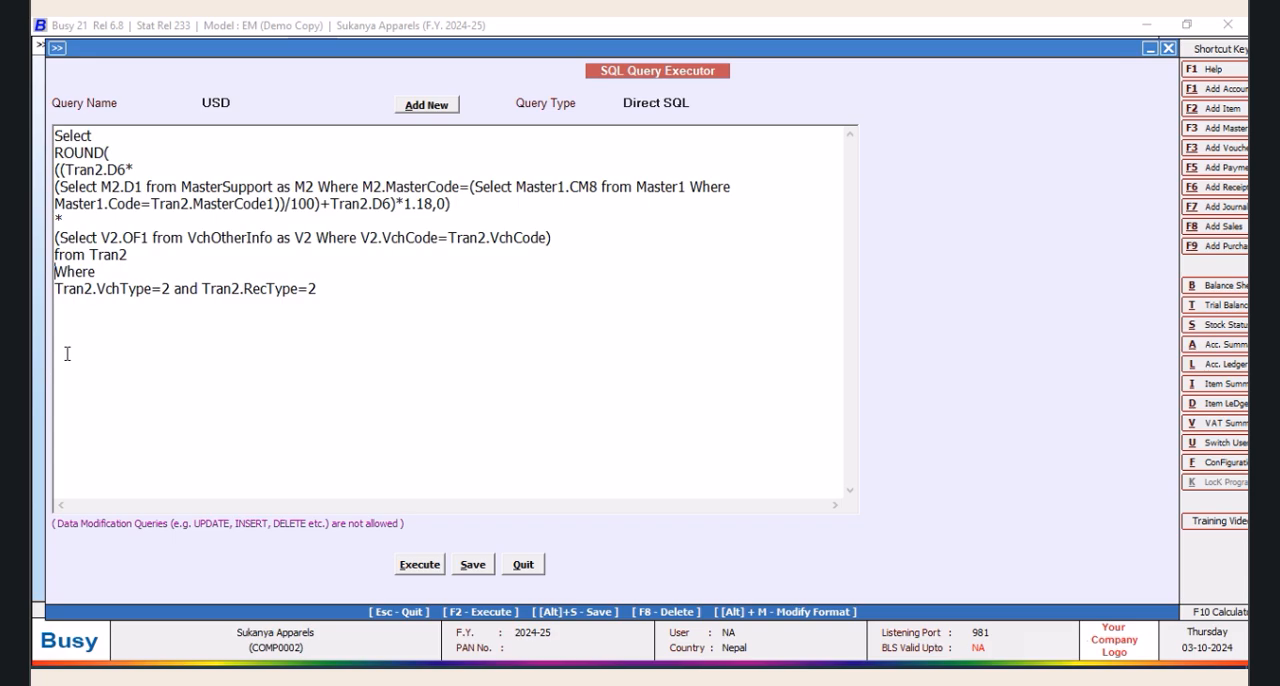
pyautogui.click(473, 565)
pyautogui.click(748, 389)
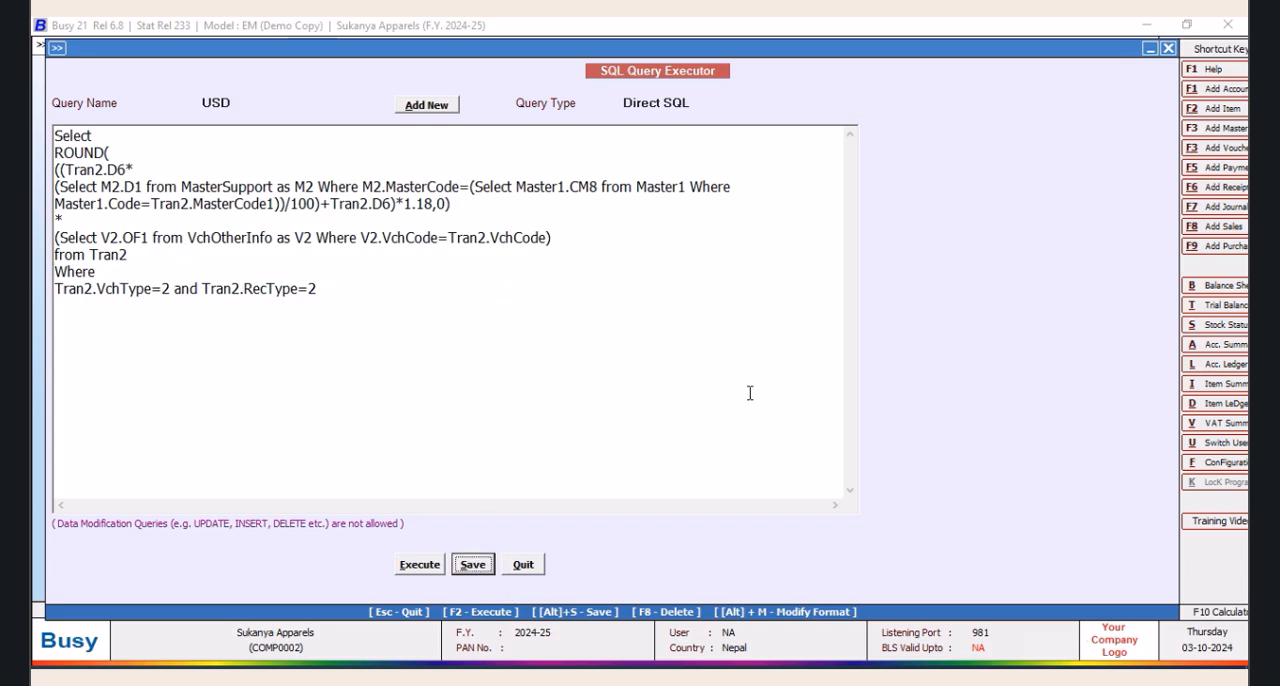
# Load query MAX and copy its text from "from Tran2" to the end
pyautogui.click(234, 101)
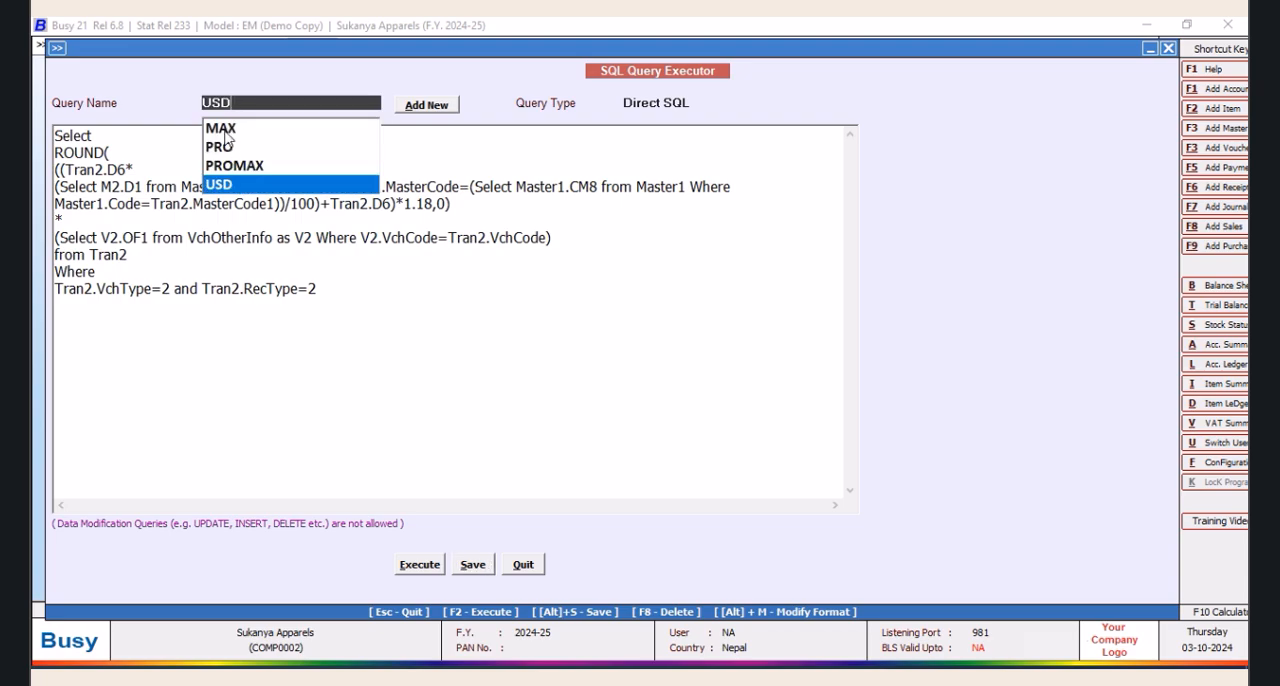
pyautogui.click(225, 125)
pyautogui.click(266, 342)
pyautogui.moveTo(57, 219); pyautogui.dragTo(811, 290)
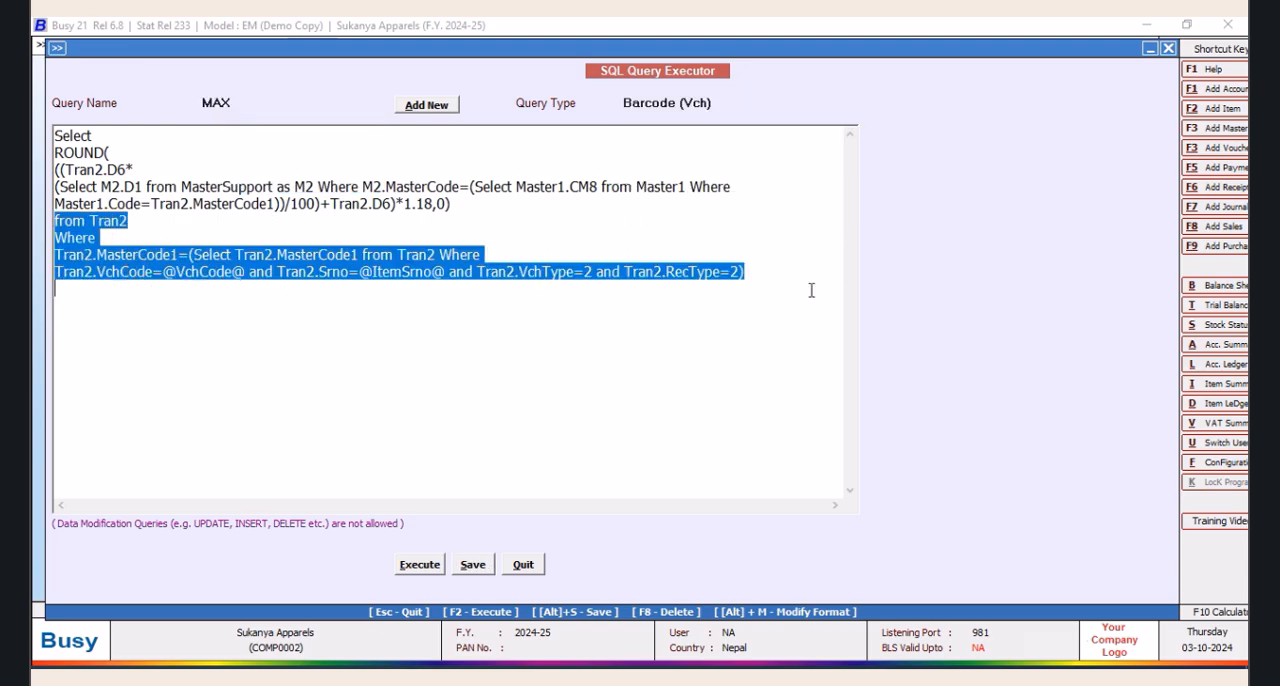
pyautogui.rightClick(712, 275)
pyautogui.click(745, 331)
# Reload query USD and replace everything from "from Tran2" to the end with the clauses copied from MAX
pyautogui.click(256, 104)
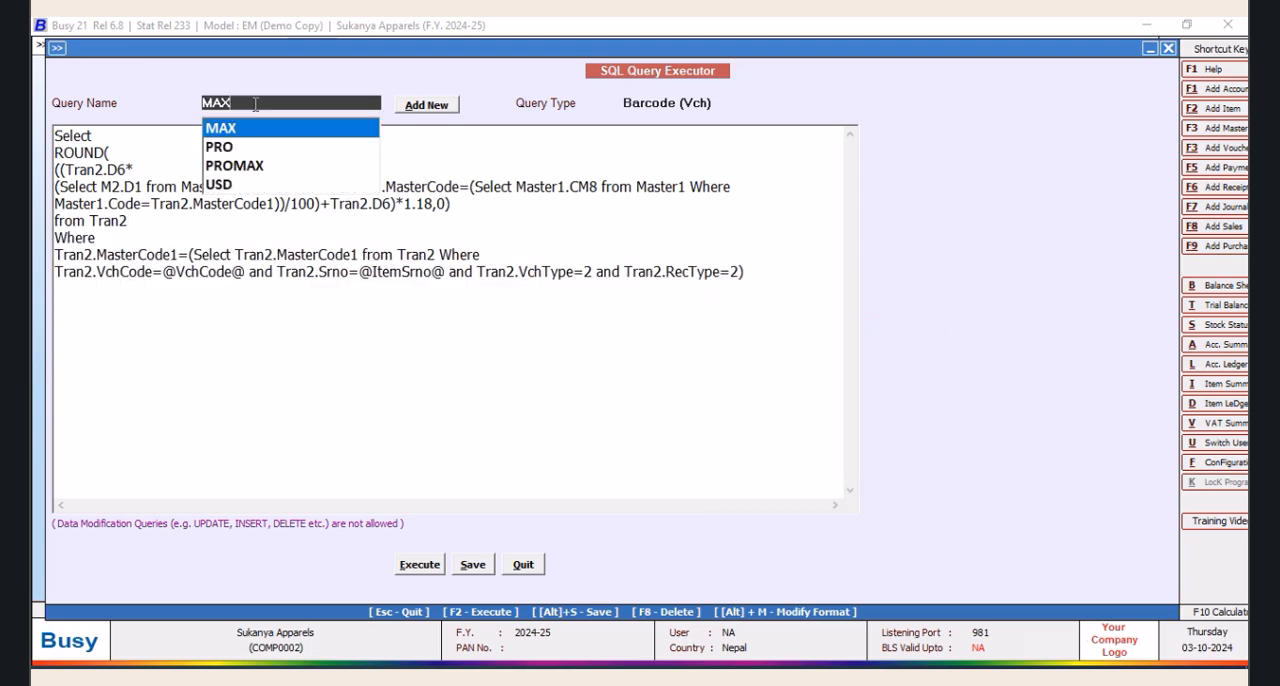
pyautogui.click(224, 185)
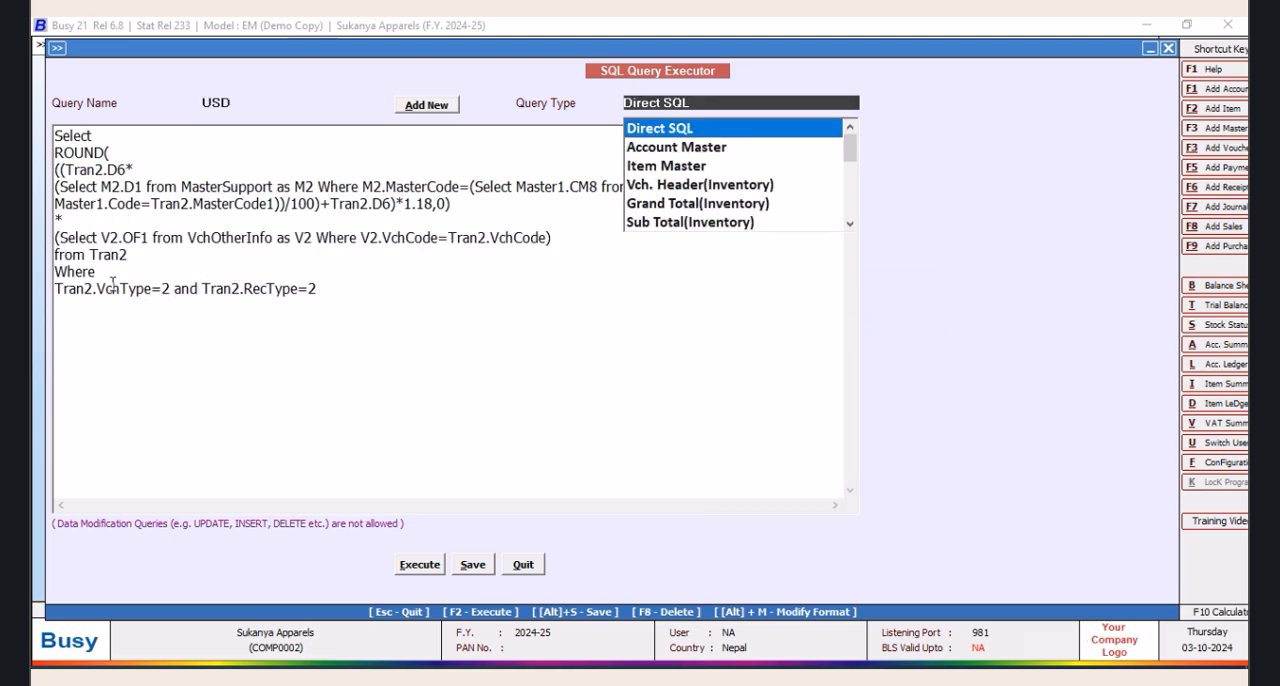
pyautogui.click(57, 255)
pyautogui.moveTo(57, 255); pyautogui.dragTo(445, 310)
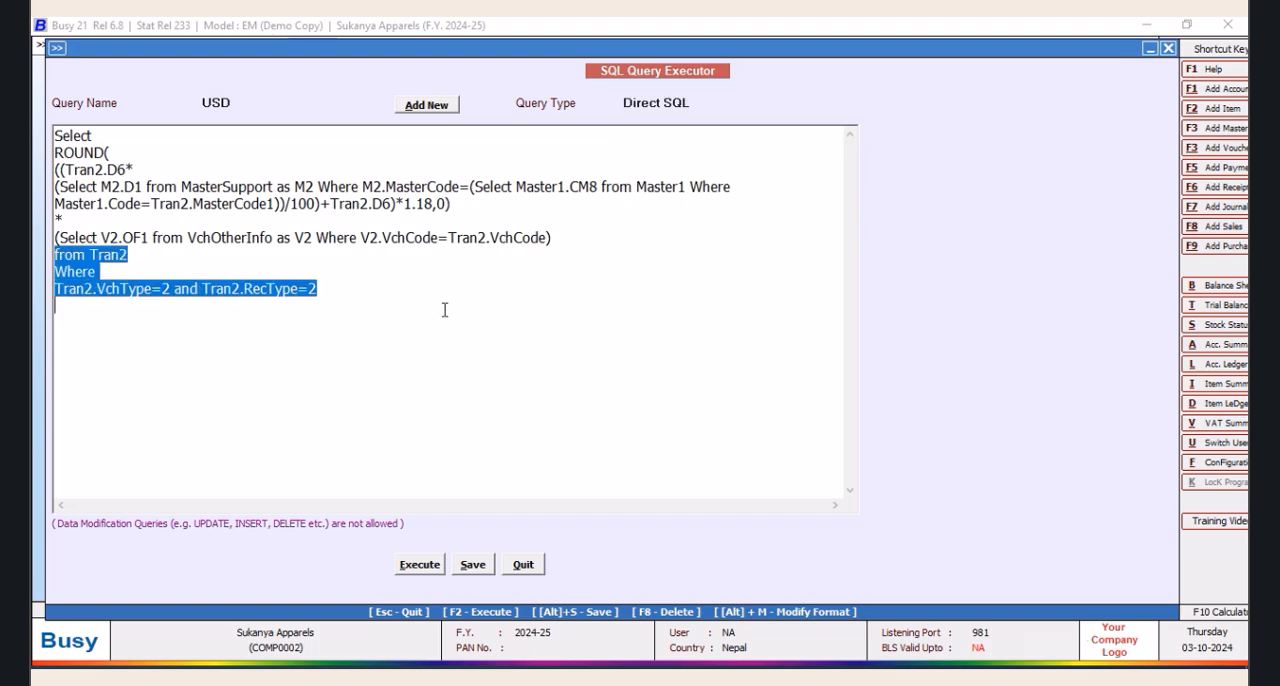
pyautogui.rightClick(306, 292)
pyautogui.click(347, 370)
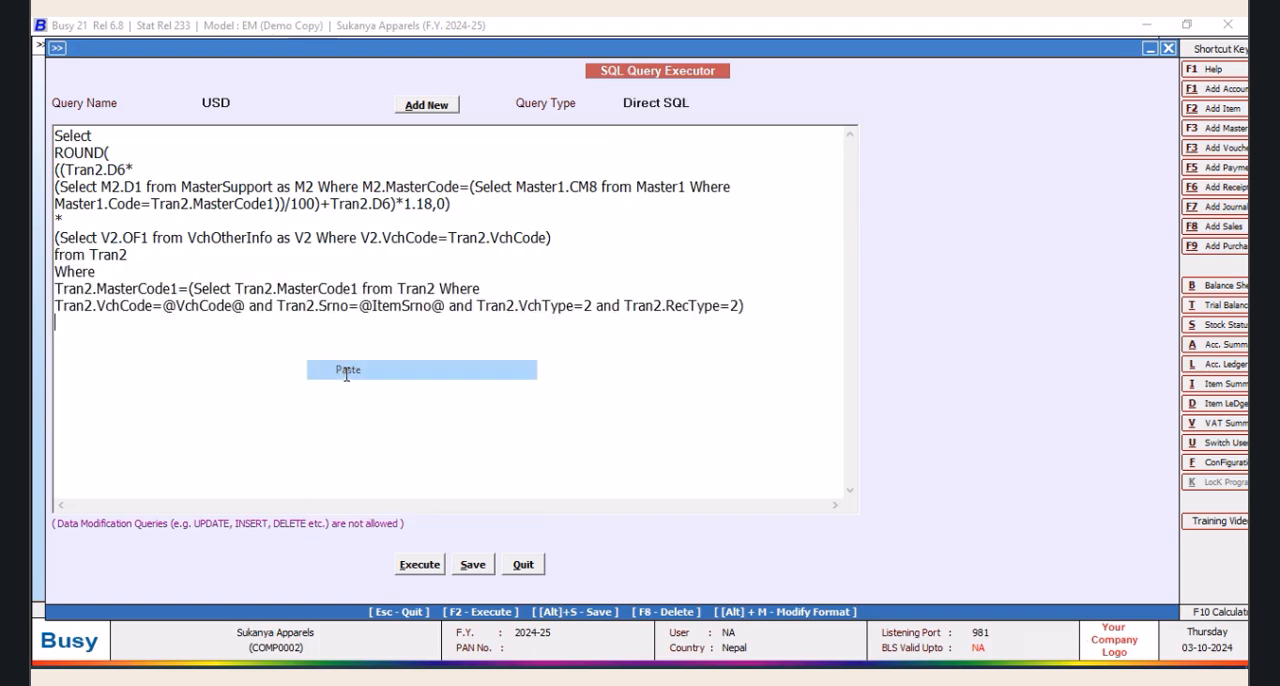
# Set the USD query's type to Barcode (Vch), save the query and leave the SQL query executor
pyautogui.click(703, 103)
pyautogui.click(850, 224)
pyautogui.click(850, 224)
pyautogui.click(850, 224)
pyautogui.click(850, 224)
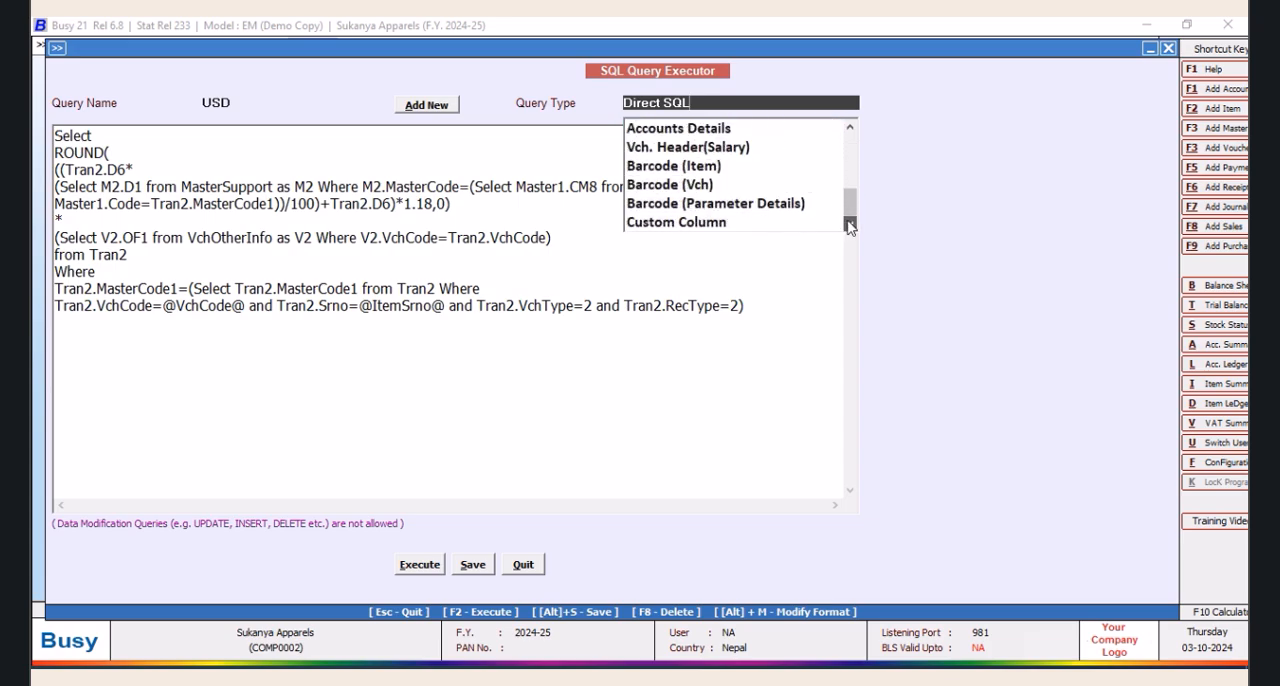
pyautogui.click(697, 184)
pyautogui.click(472, 565)
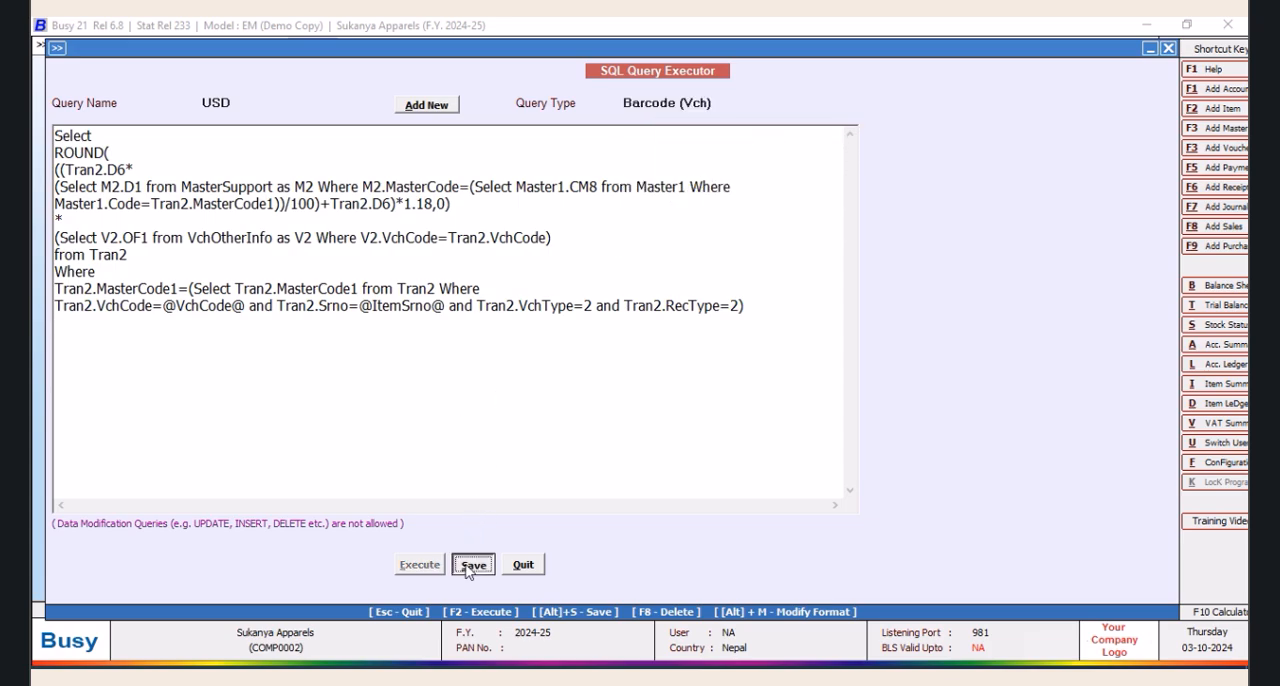
pyautogui.click(765, 381)
pyautogui.click(523, 565)
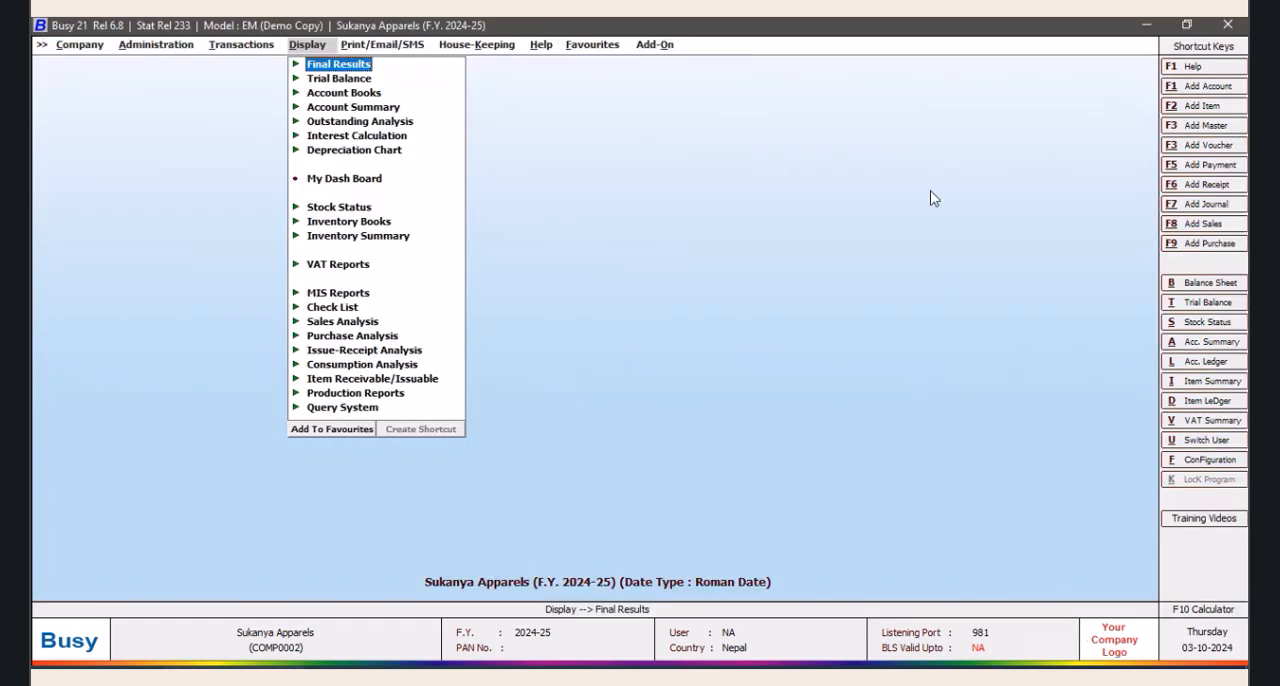
# Open the label configuration of format ONE from the Item Bar-code Printing add-on
pyautogui.click(657, 50)
pyautogui.click(676, 68)
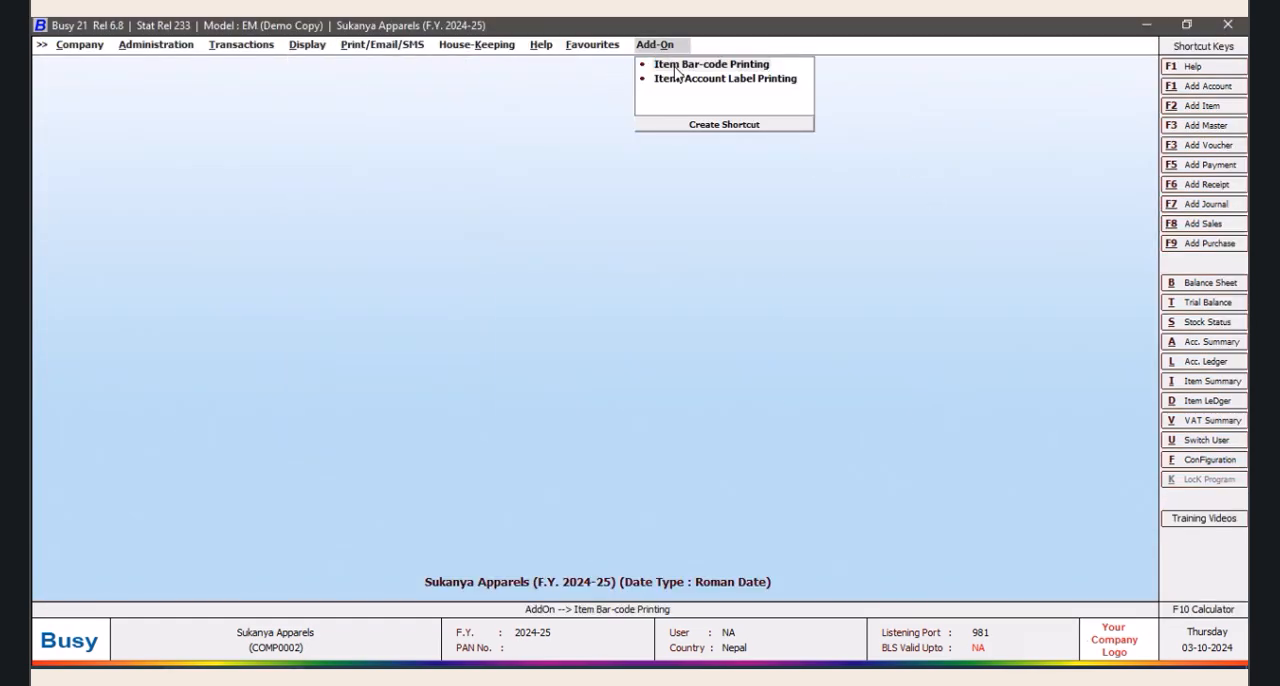
pyautogui.click(770, 390)
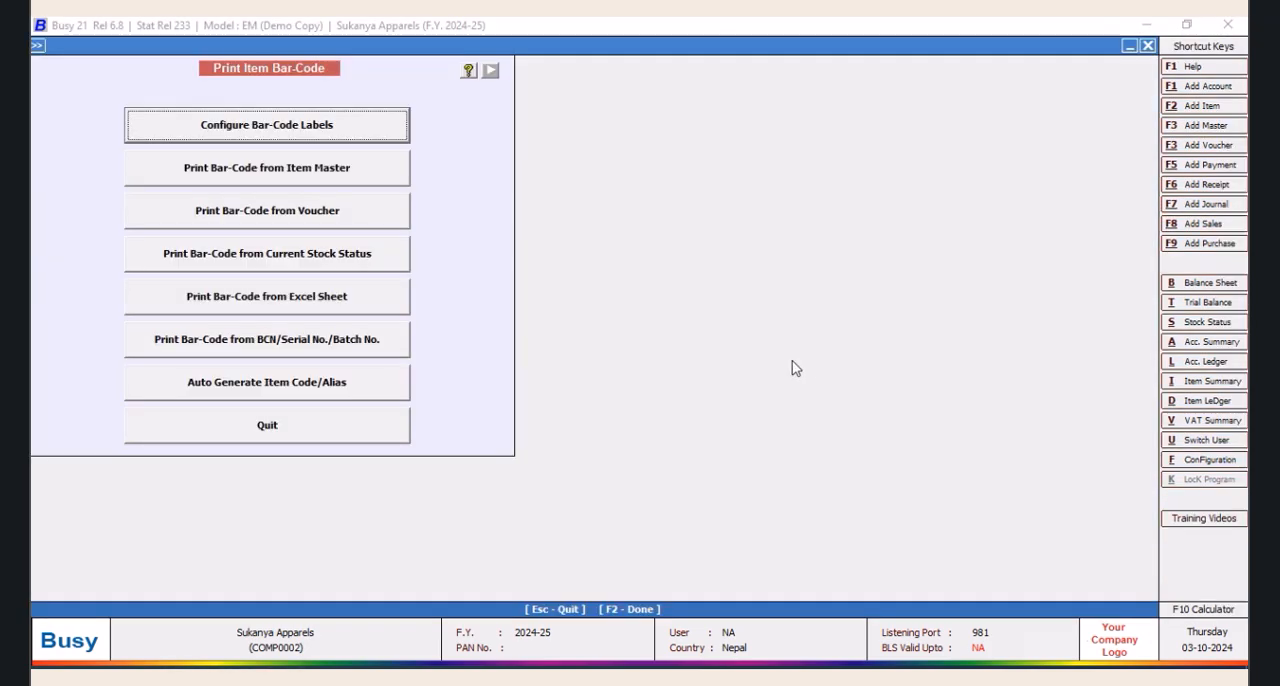
pyautogui.click(305, 124)
pyautogui.click(520, 168)
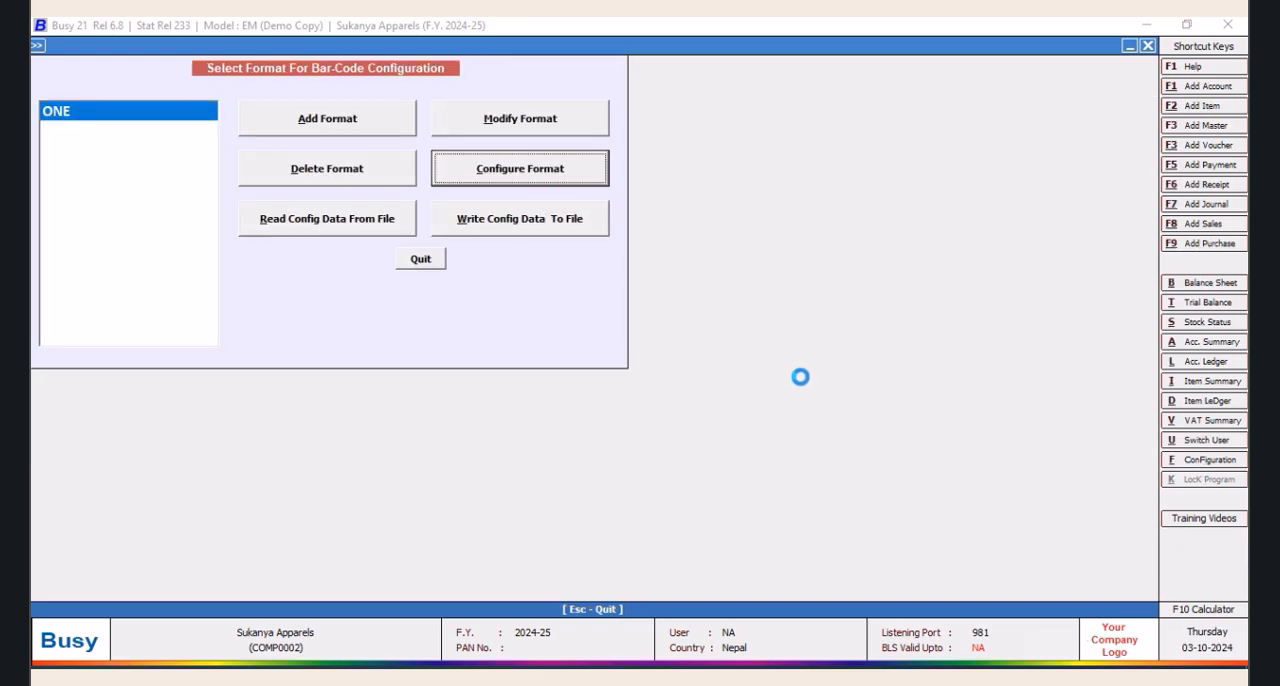
pyautogui.click(629, 462)
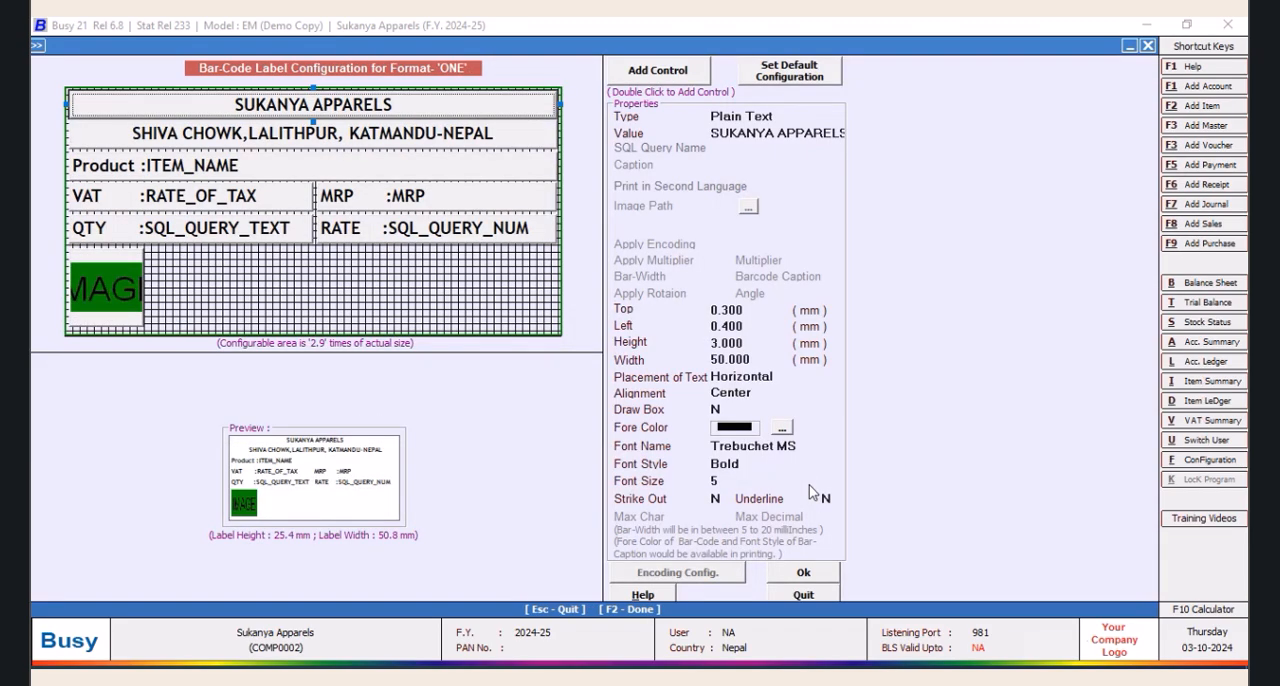
# Add a new control to the label with a height of 3 mm and a left offset of 25 mm
pyautogui.doubleClick(651, 72)
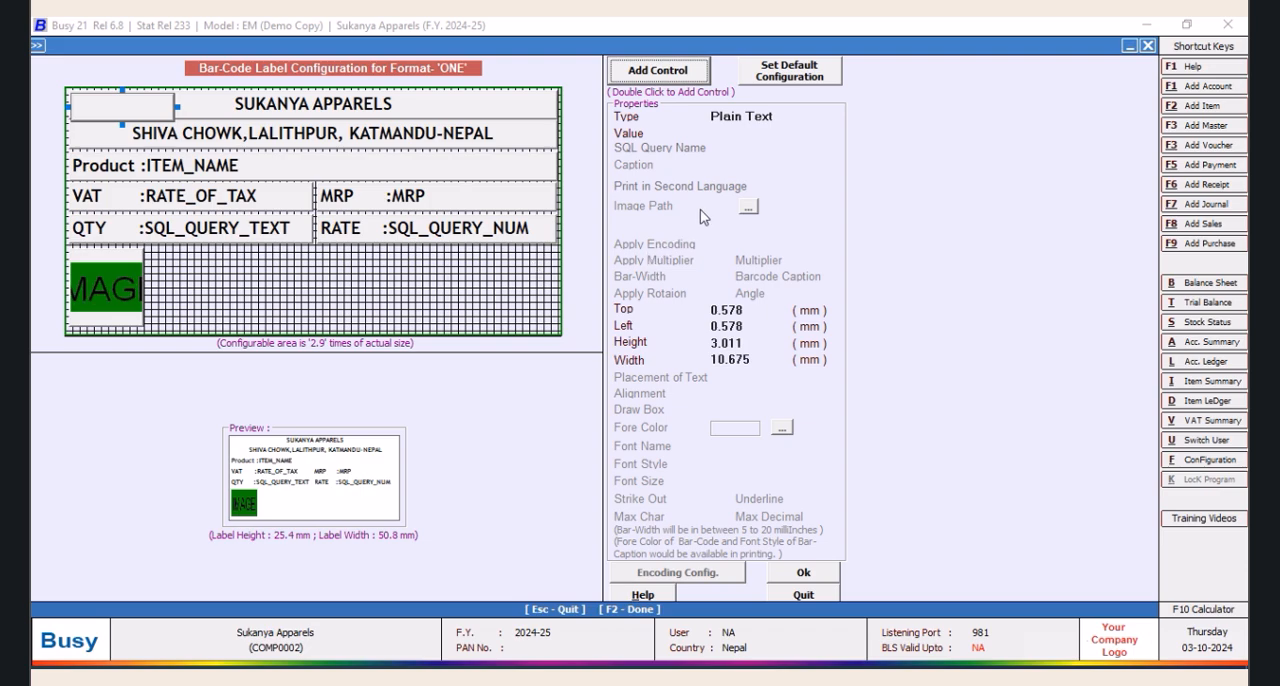
pyautogui.click(743, 343)
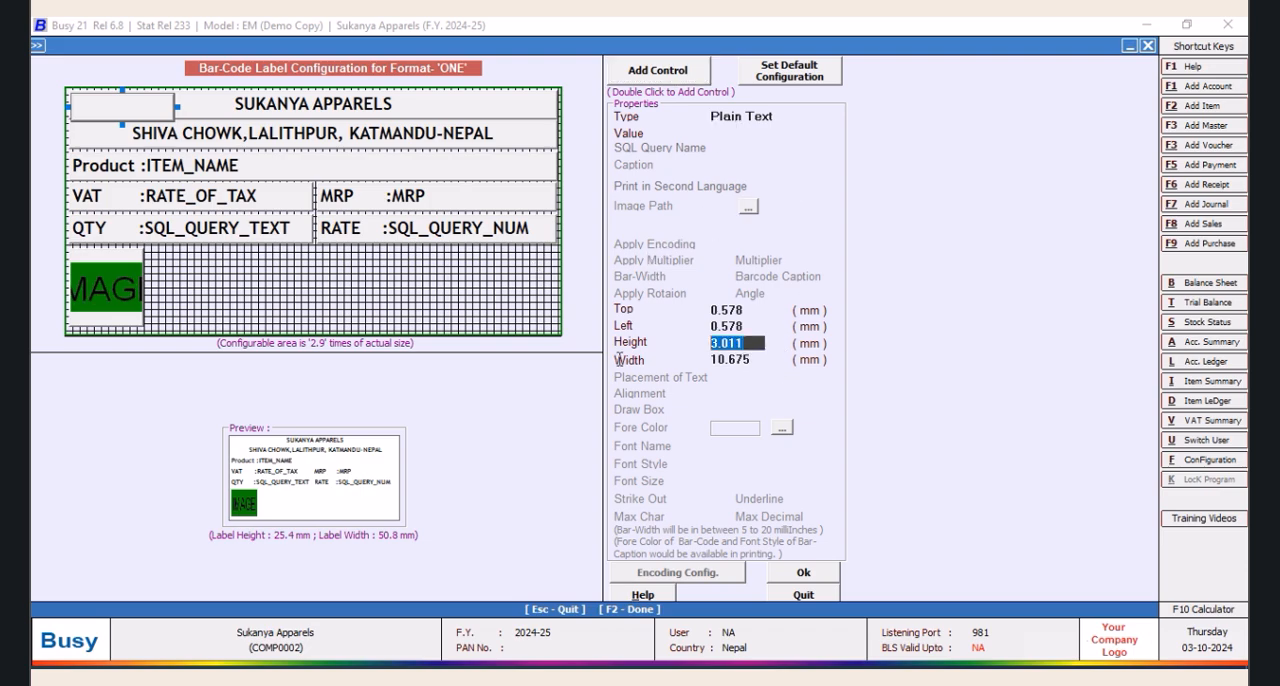
pyautogui.write('3')
pyautogui.press('Return')
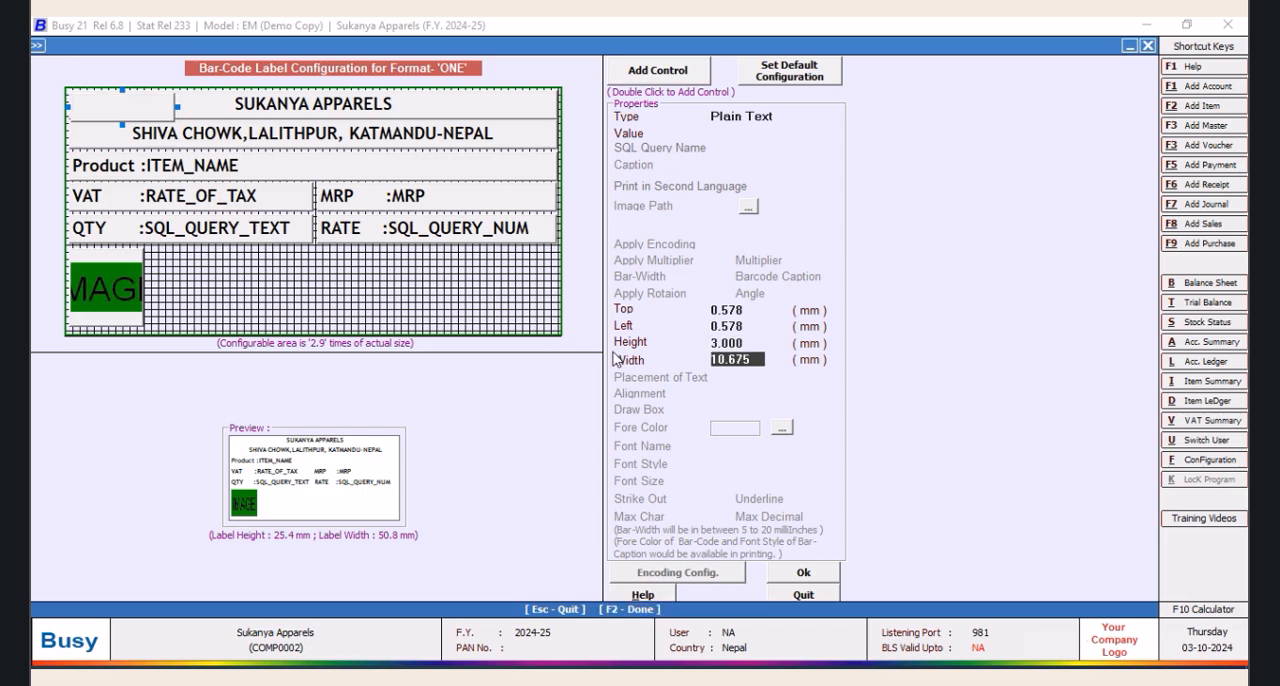
pyautogui.click(753, 328)
pyautogui.write('25')
pyautogui.press('Tab')
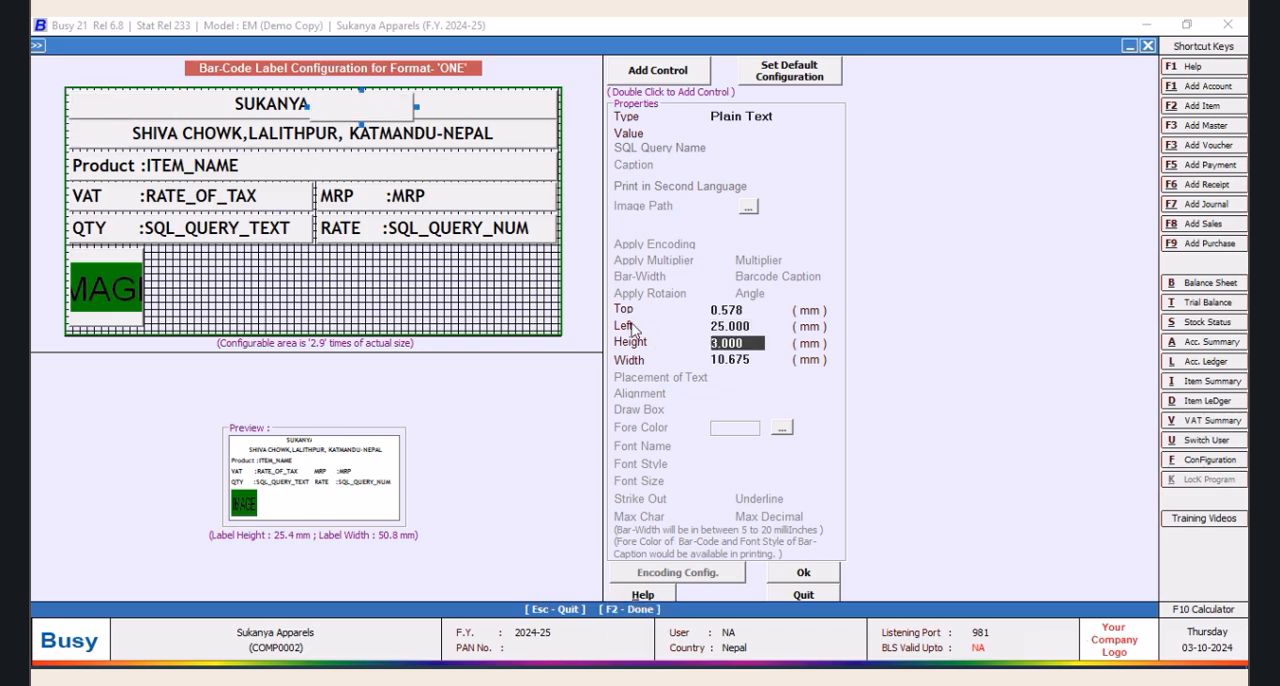
# Check the RATE field's position and place the blank control below it with top 16.5 mm and left 25 mm
pyautogui.click(542, 228)
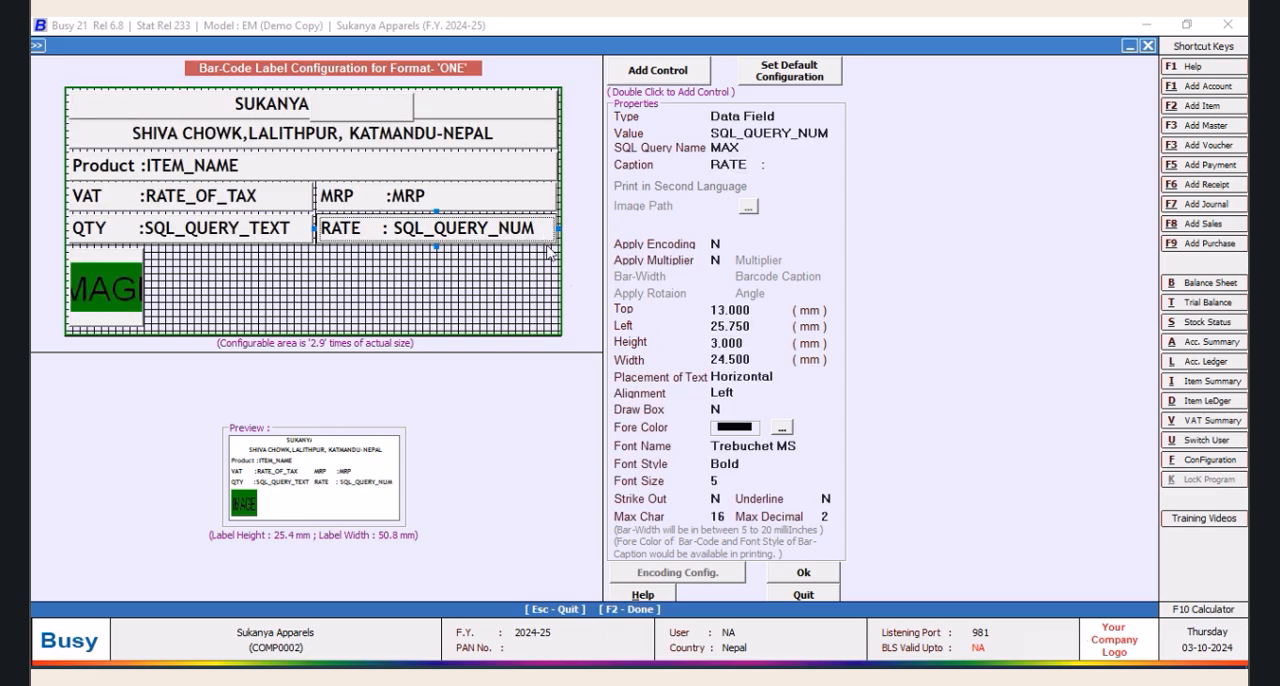
pyautogui.click(362, 112)
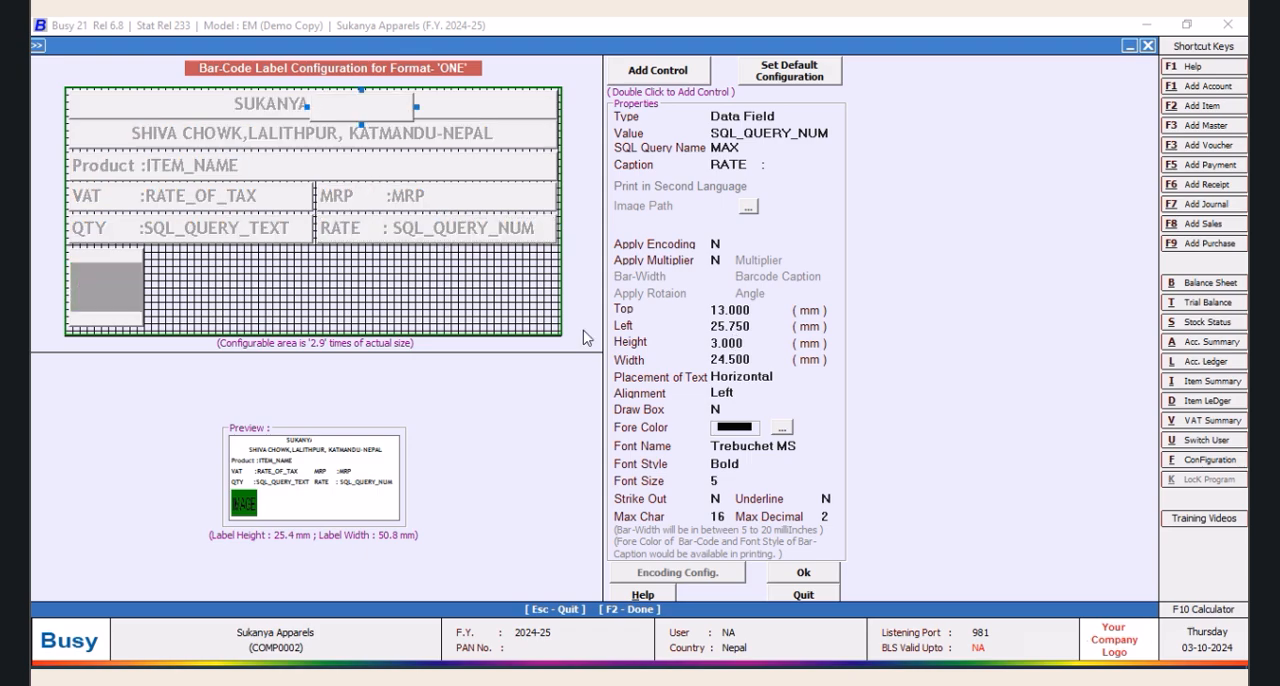
pyautogui.click(750, 312)
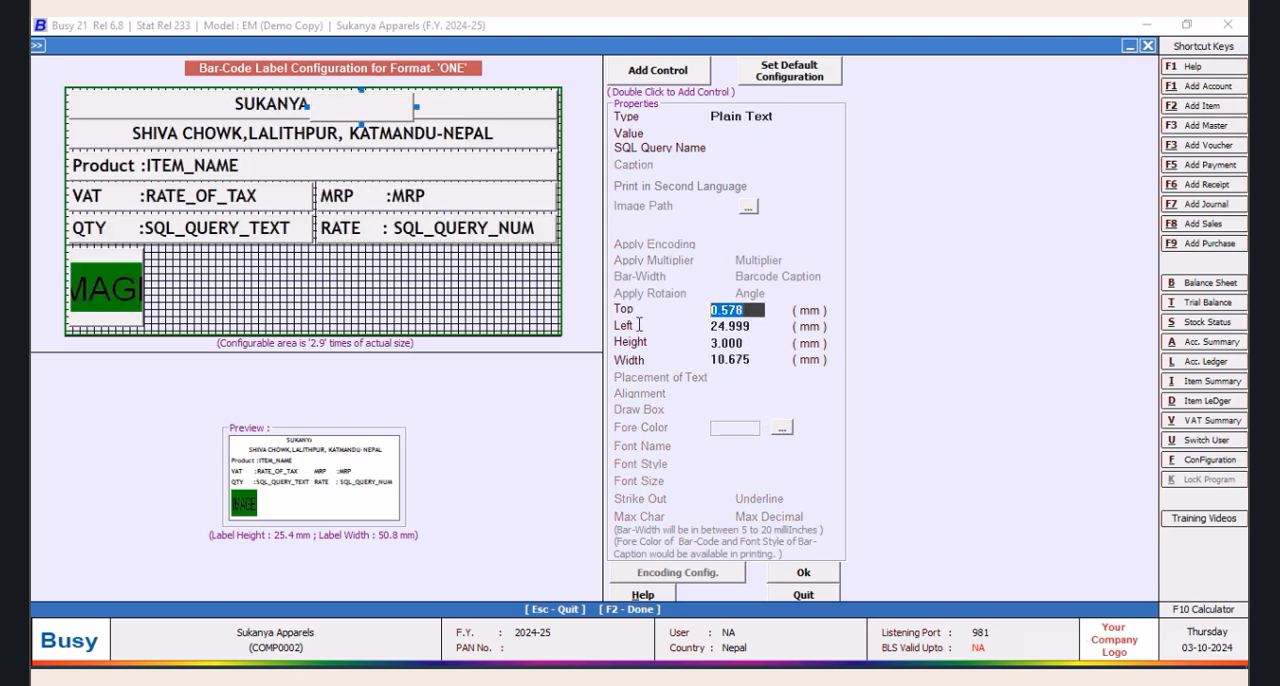
pyautogui.write('16.5')
pyautogui.press('Tab')
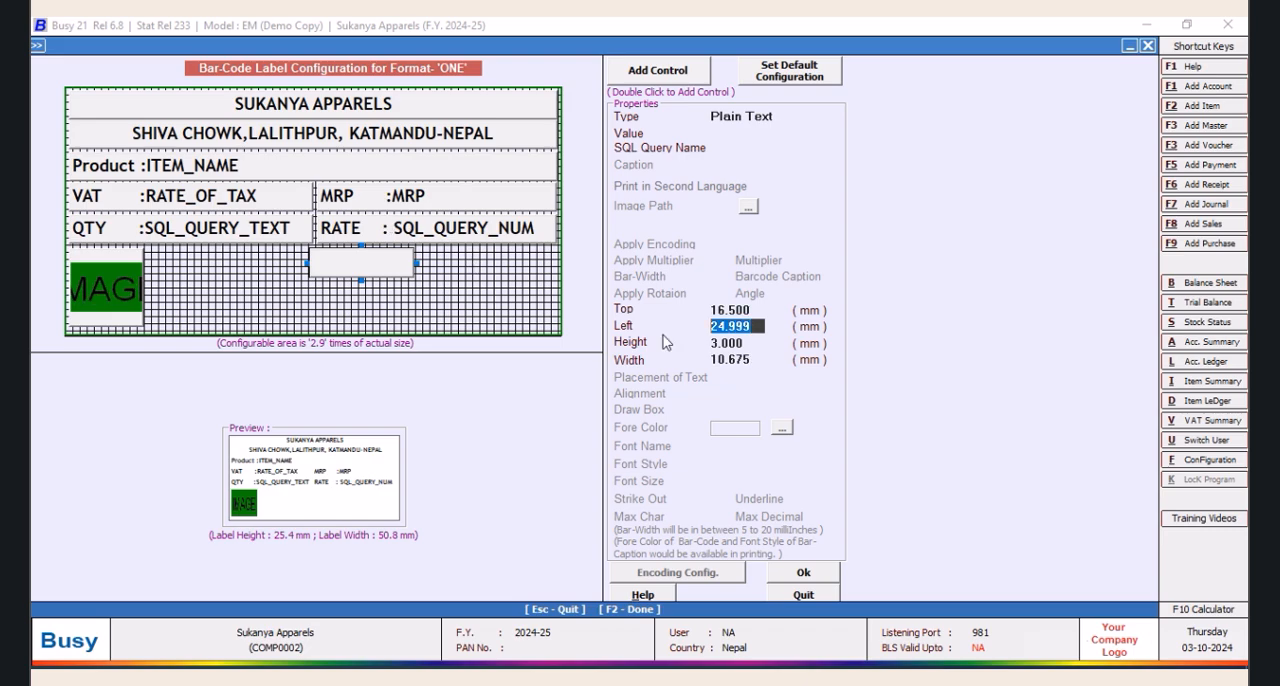
pyautogui.write('25')
pyautogui.press('Return')
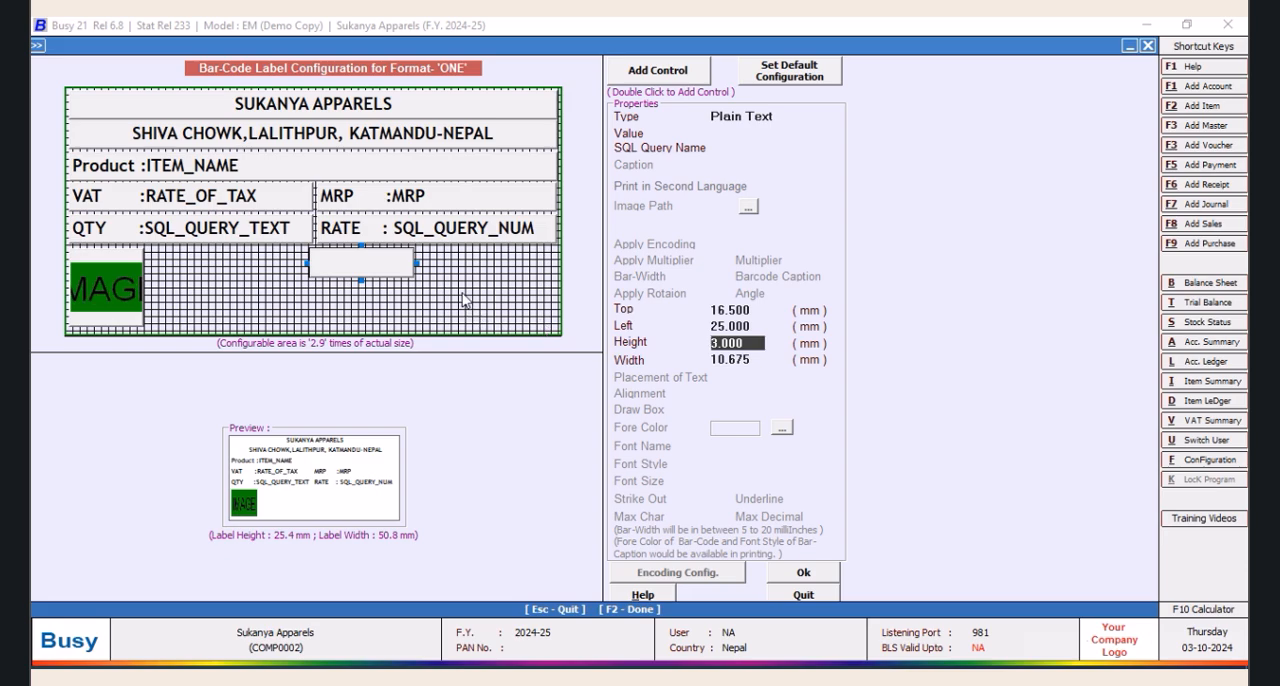
# Check the RATE field's left offset and set the blank control's left offset to 25.75 mm to match
pyautogui.click(441, 238)
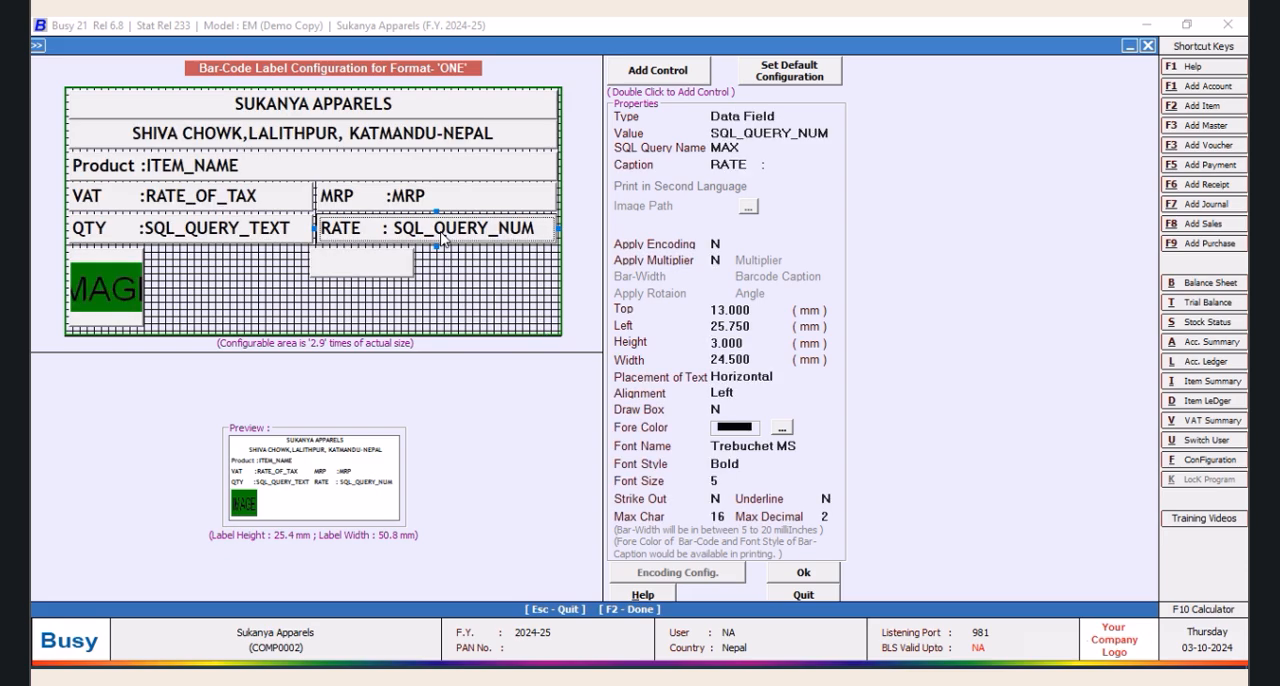
pyautogui.click(412, 267)
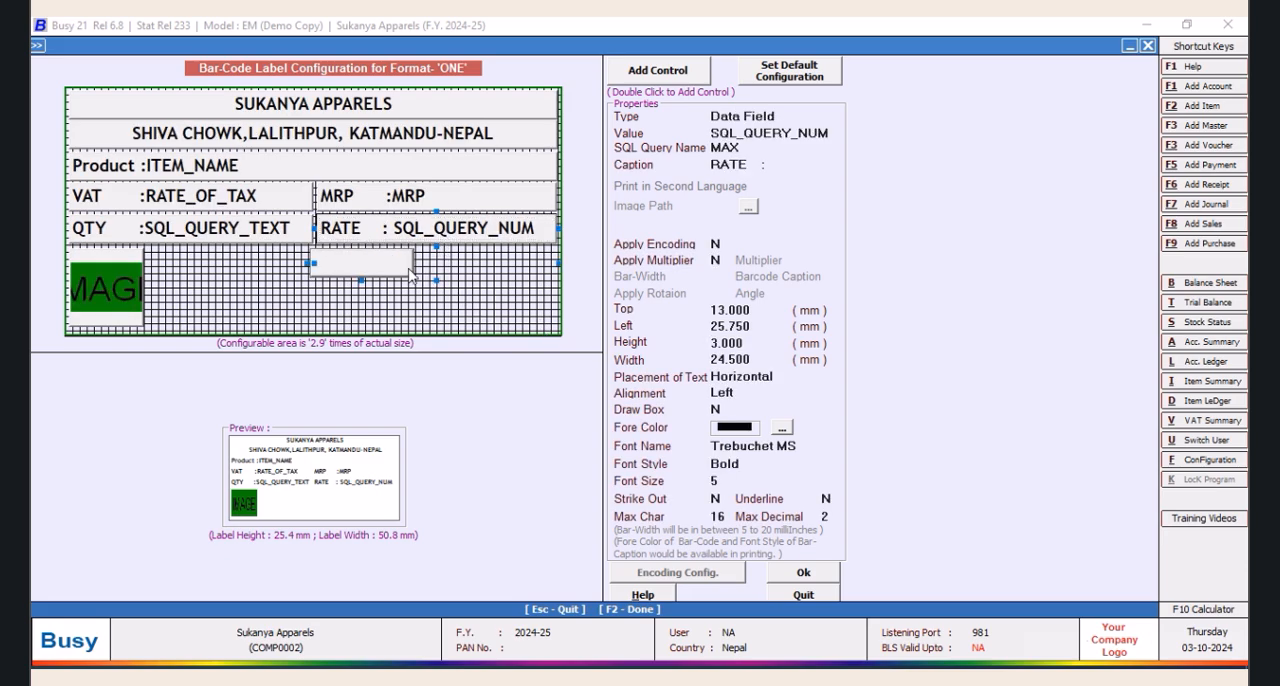
pyautogui.click(752, 328)
pyautogui.write('25.750')
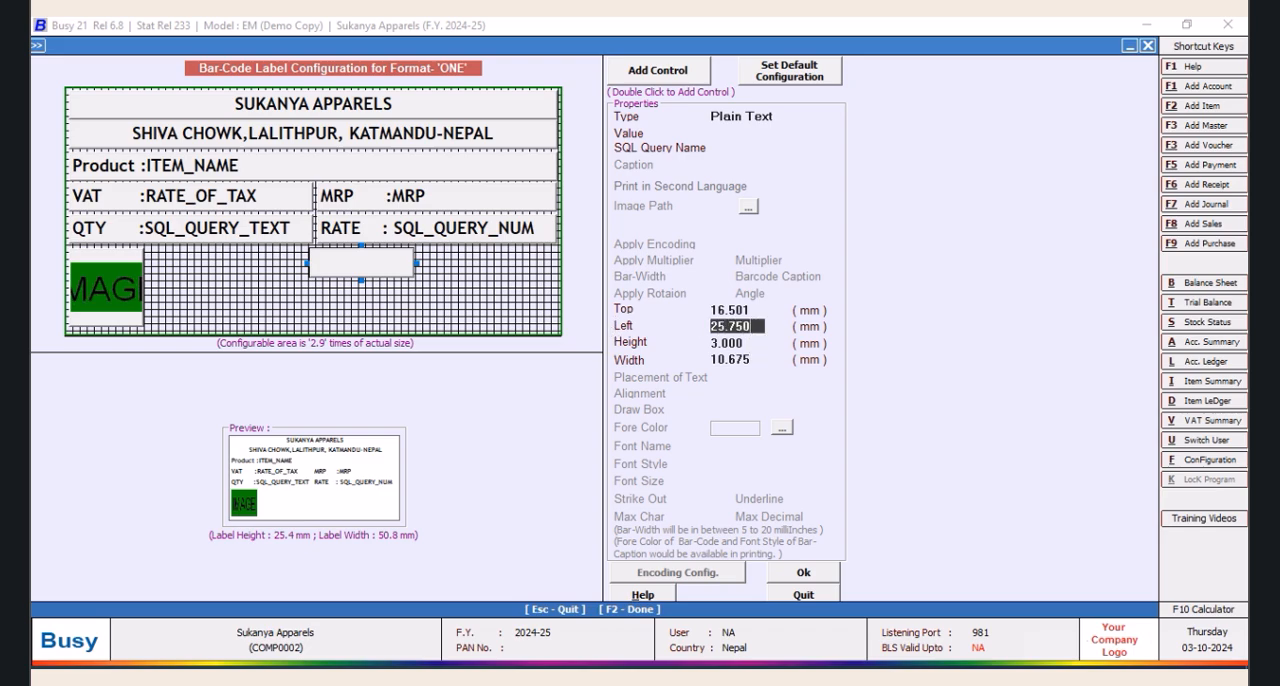
pyautogui.press('Tab')
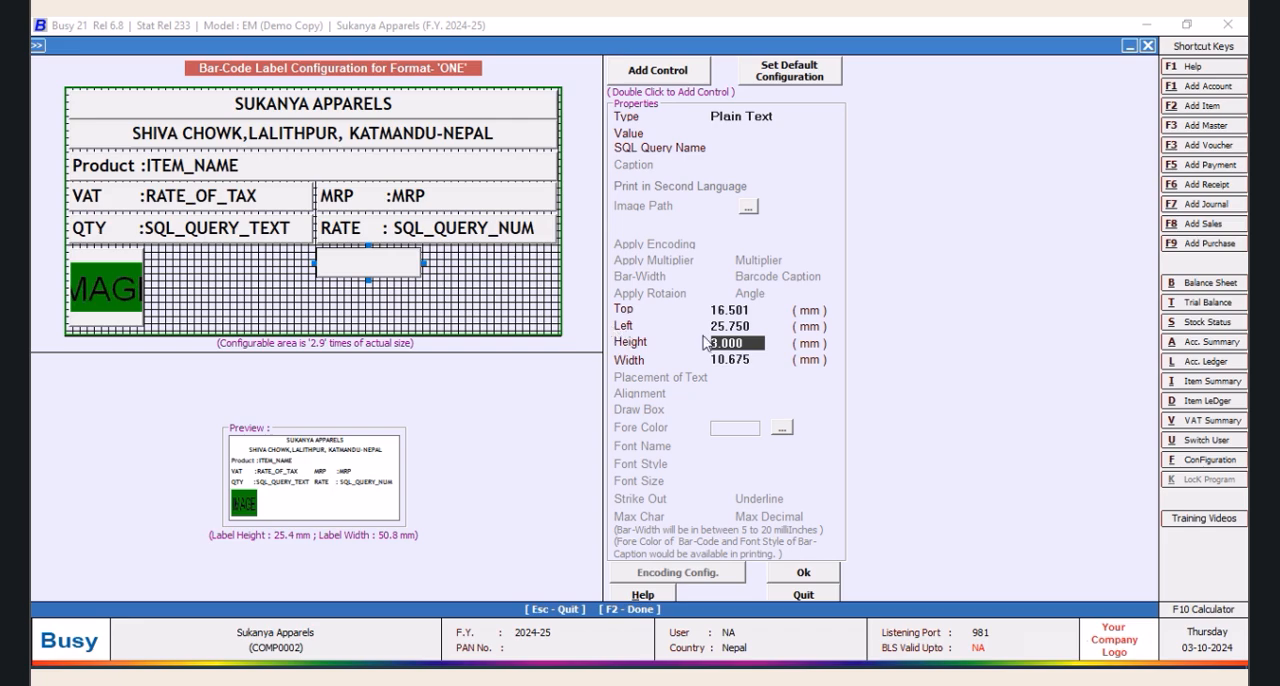
# Set the blank control's width to 24.5 mm to match the RATE field above it
pyautogui.click(755, 357)
pyautogui.write('25')
pyautogui.press('Tab')
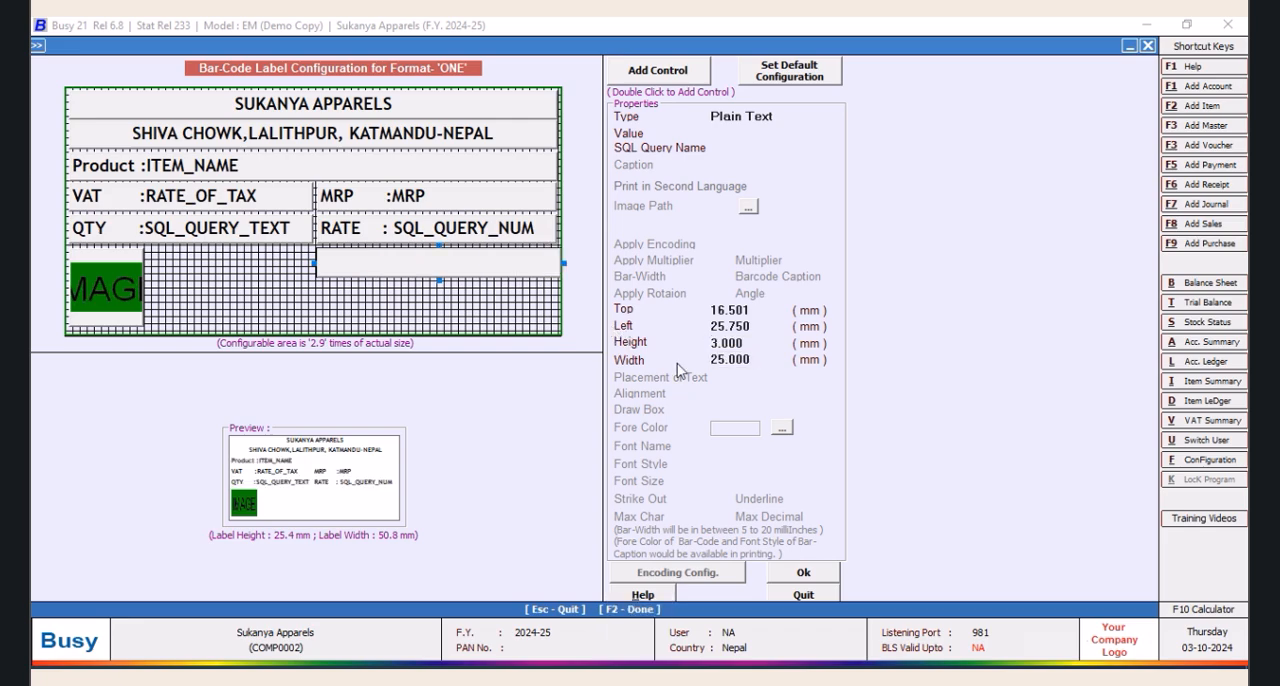
pyautogui.click(542, 243)
pyautogui.click(497, 268)
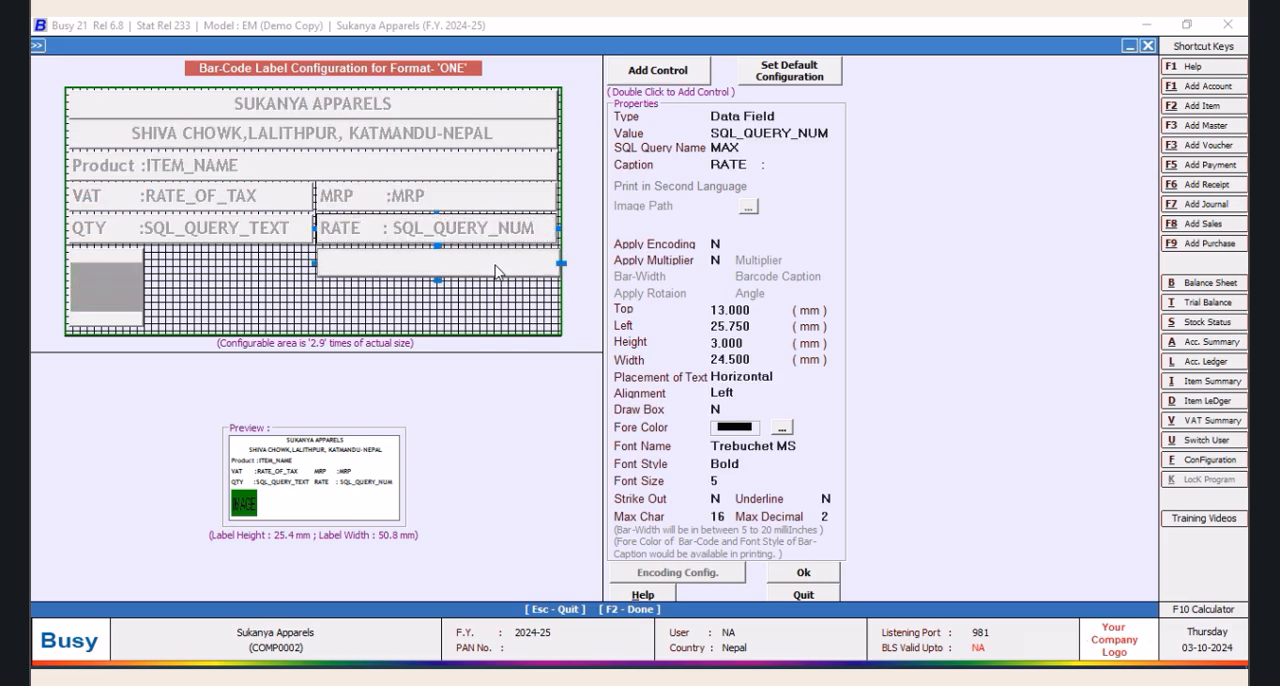
pyautogui.click(745, 359)
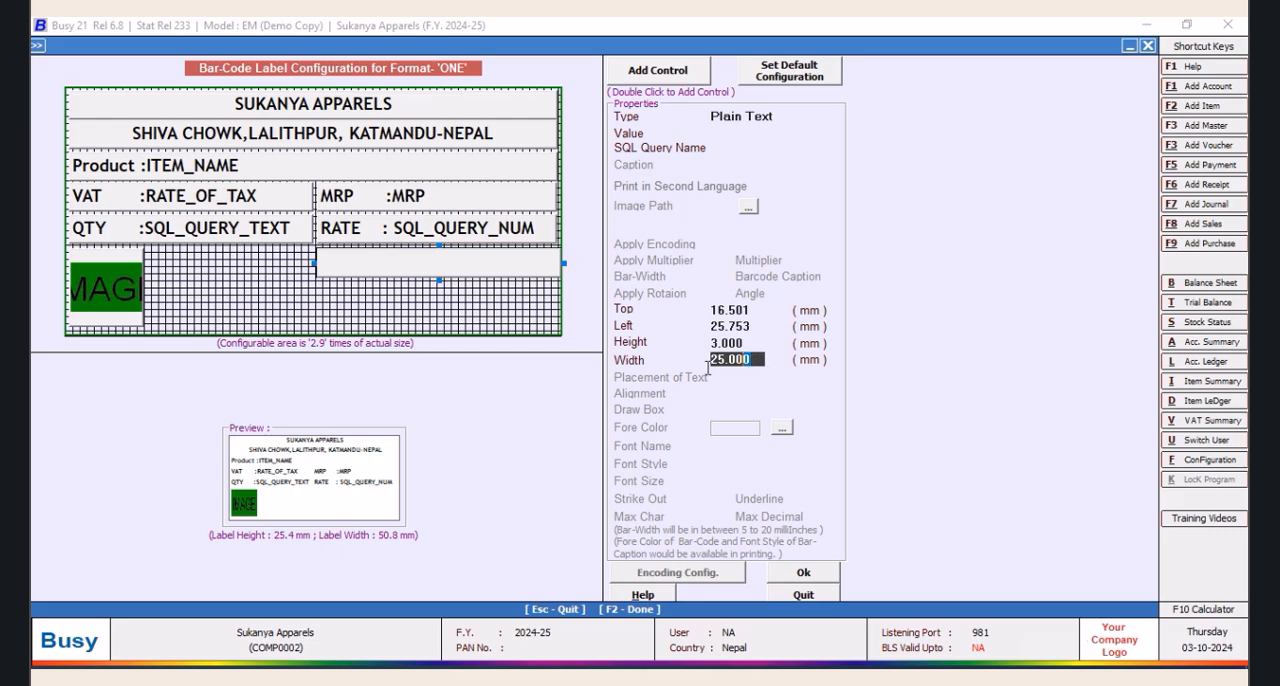
pyautogui.write('24.')
pyautogui.press('Return')
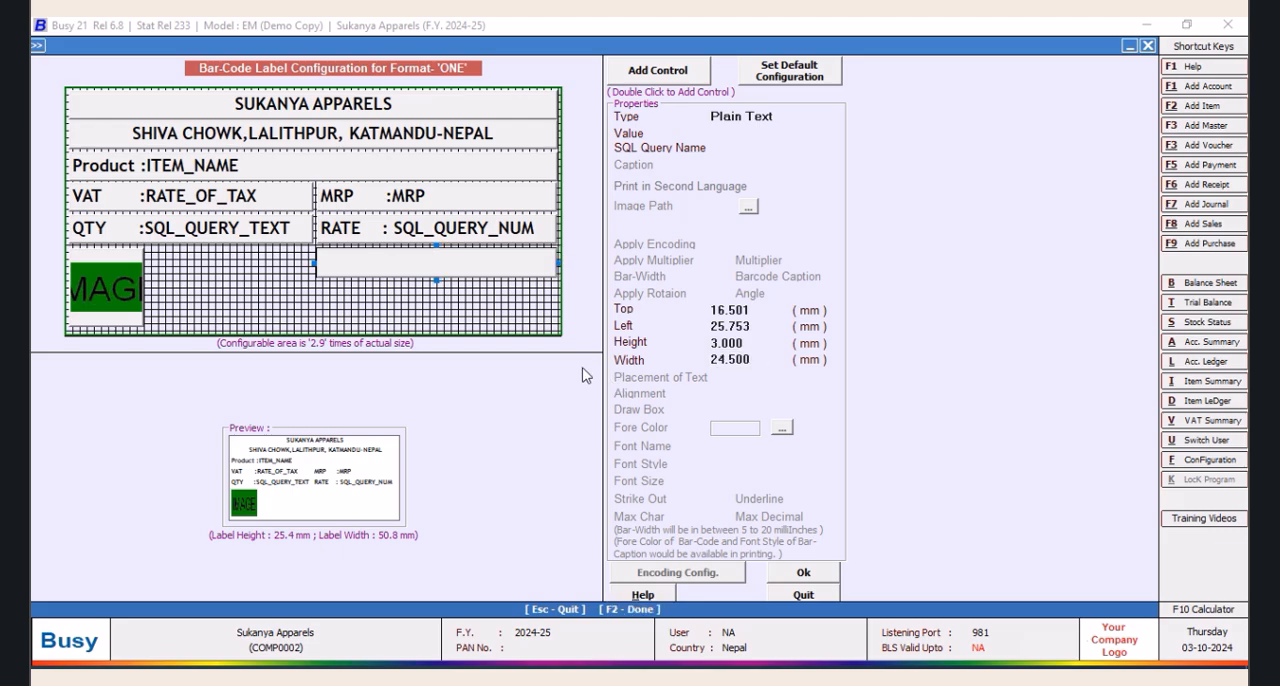
# Set the blank control's top offset to 16.25 mm
pyautogui.click(751, 311)
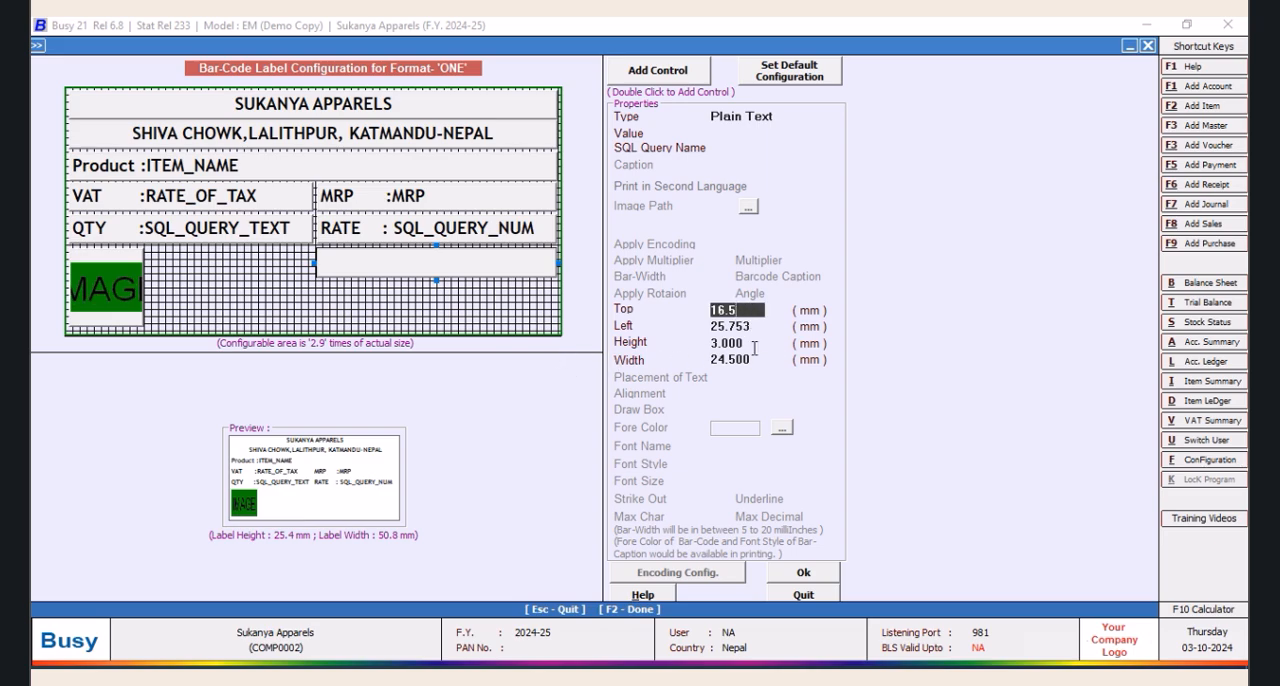
pyautogui.write('16.25')
pyautogui.press('Tab')
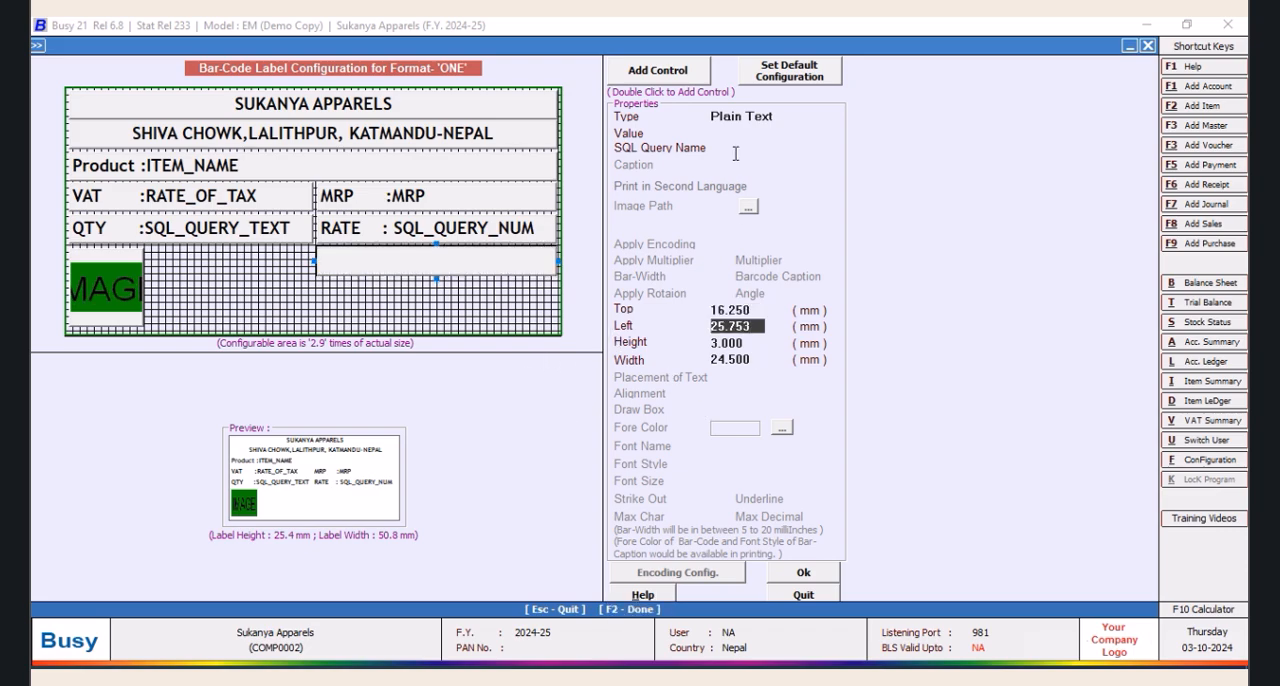
# Make the blank control a Data Field with value SQL_QUERY_NUM and SQL query name USD
pyautogui.click(777, 118)
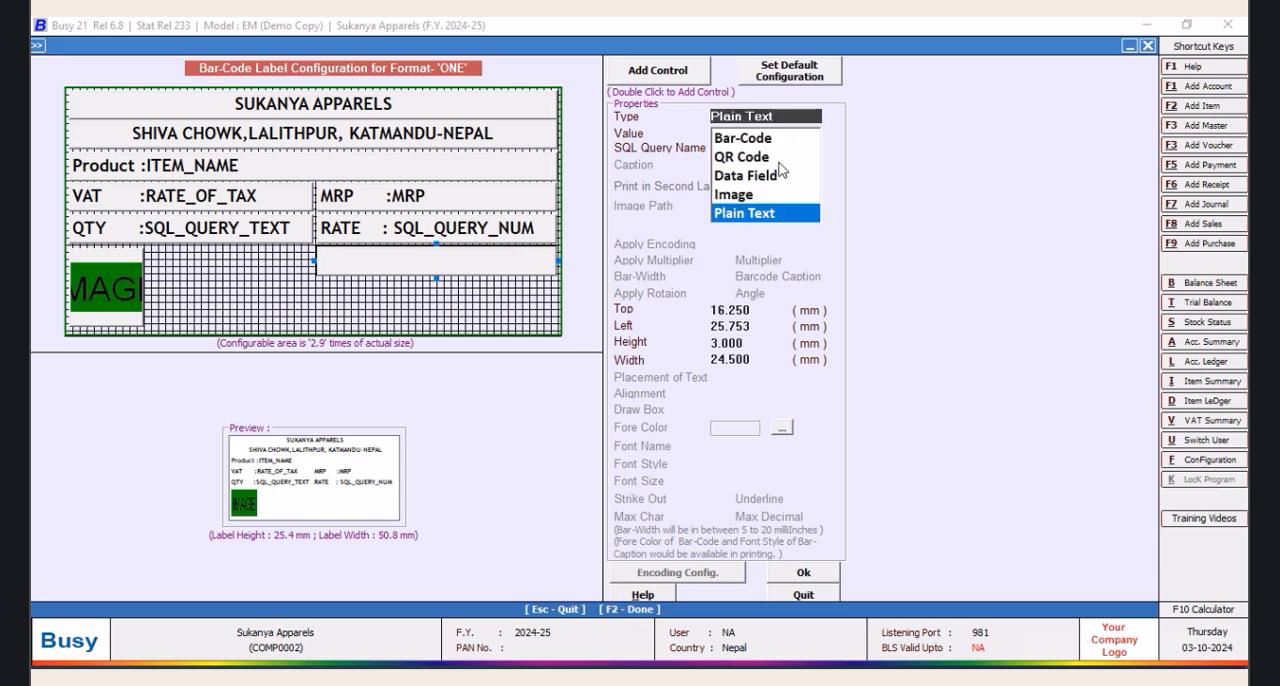
pyautogui.click(765, 176)
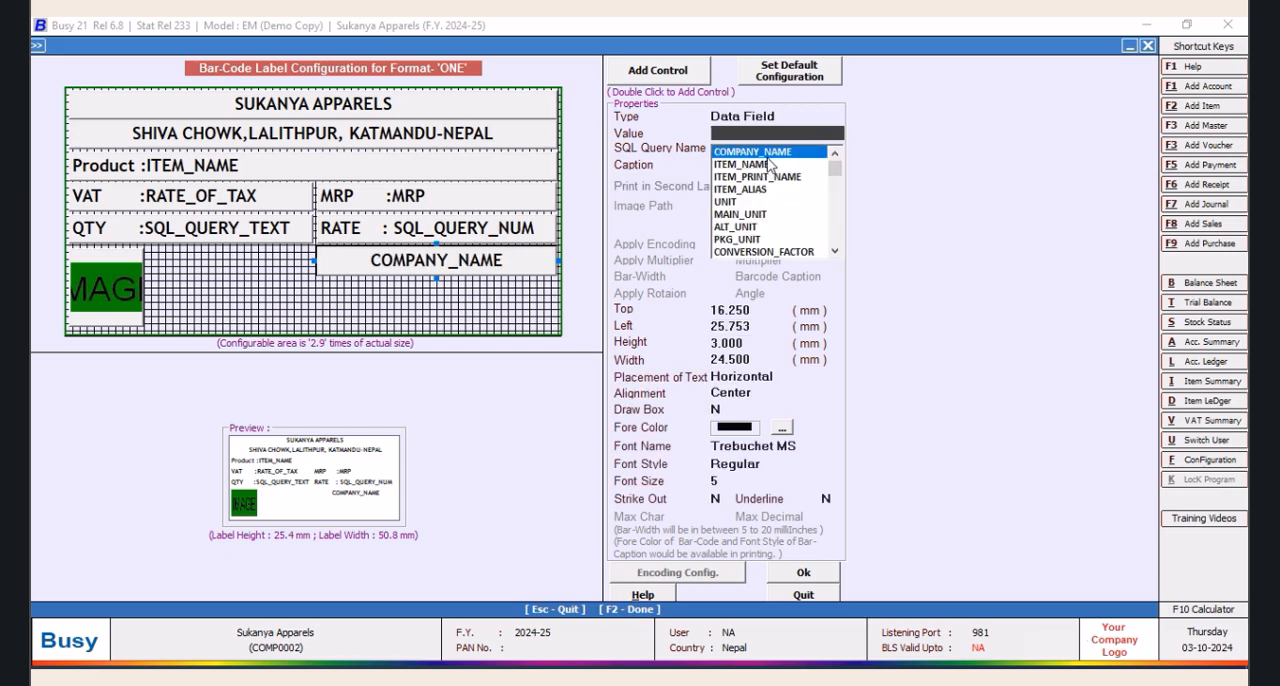
pyautogui.moveTo(834, 168); pyautogui.dragTo(834, 256)
pyautogui.click(780, 250)
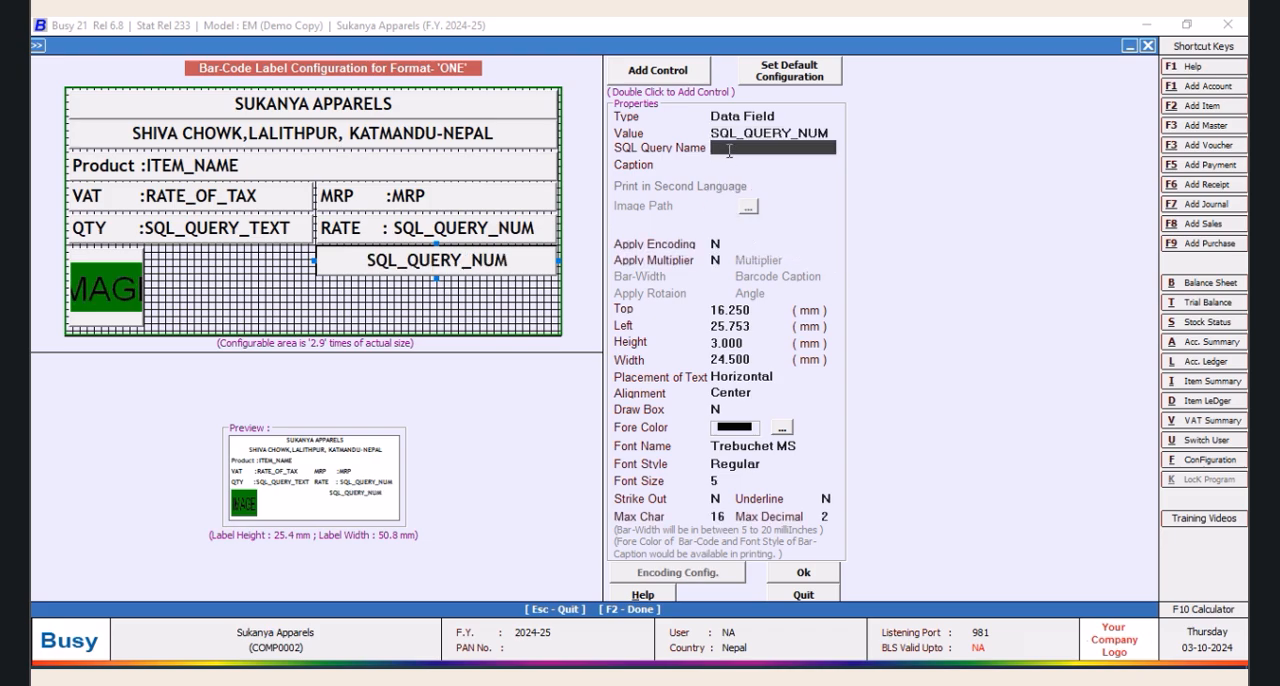
pyautogui.press('BackSpace')
pyautogui.press('Return')
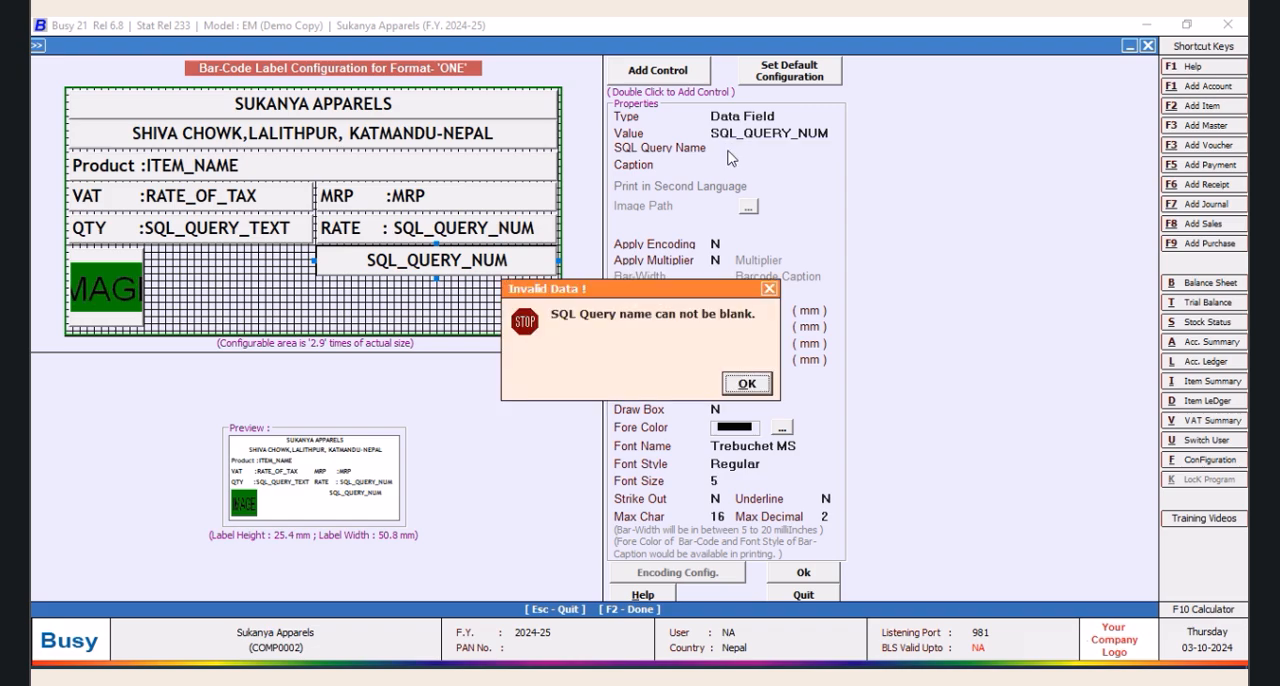
pyautogui.press('Return')
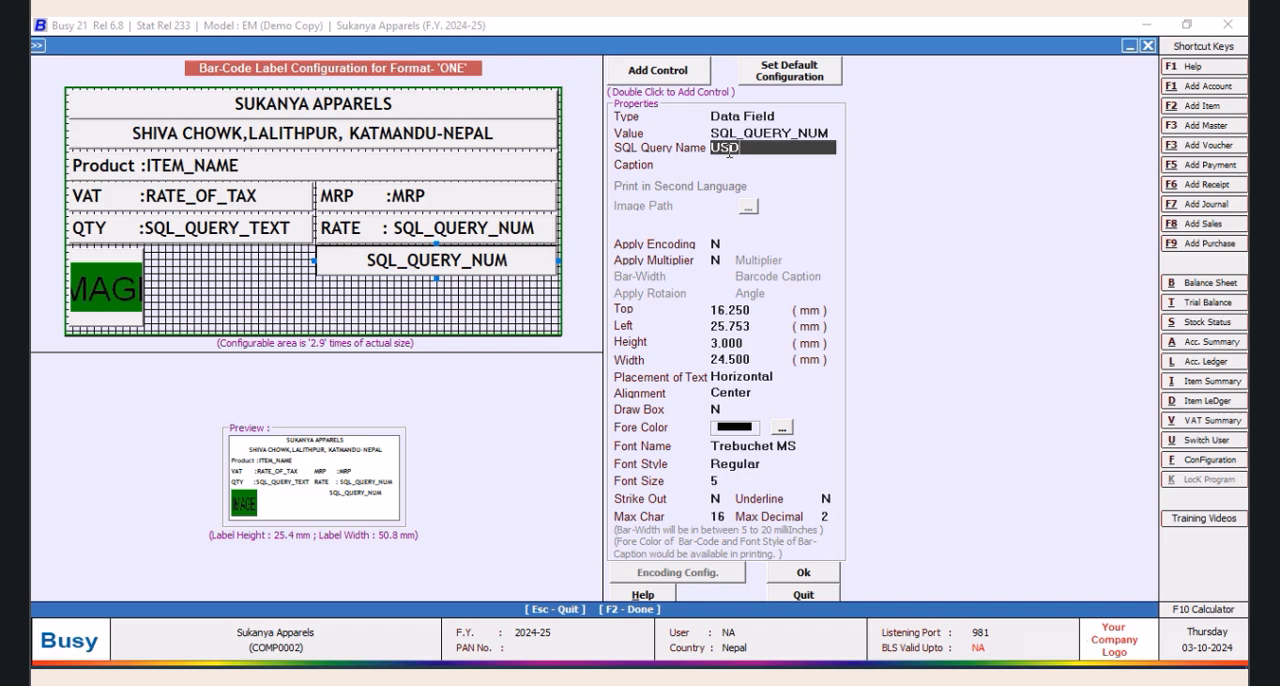
pyautogui.press('Return')
# Give the USD field the caption "RATE $ :" and align its text left
pyautogui.write('US')
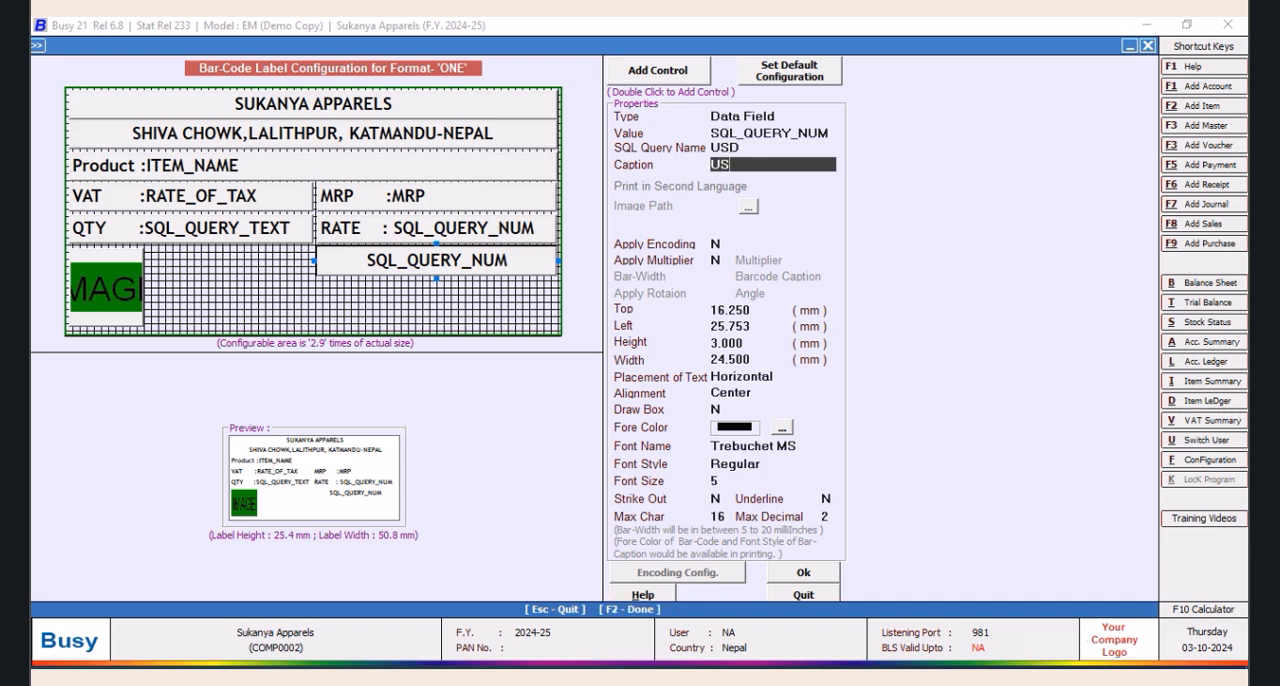
pyautogui.press('BackSpace')
pyautogui.press('BackSpace')
pyautogui.write('RATE $ :')
pyautogui.press('Return')
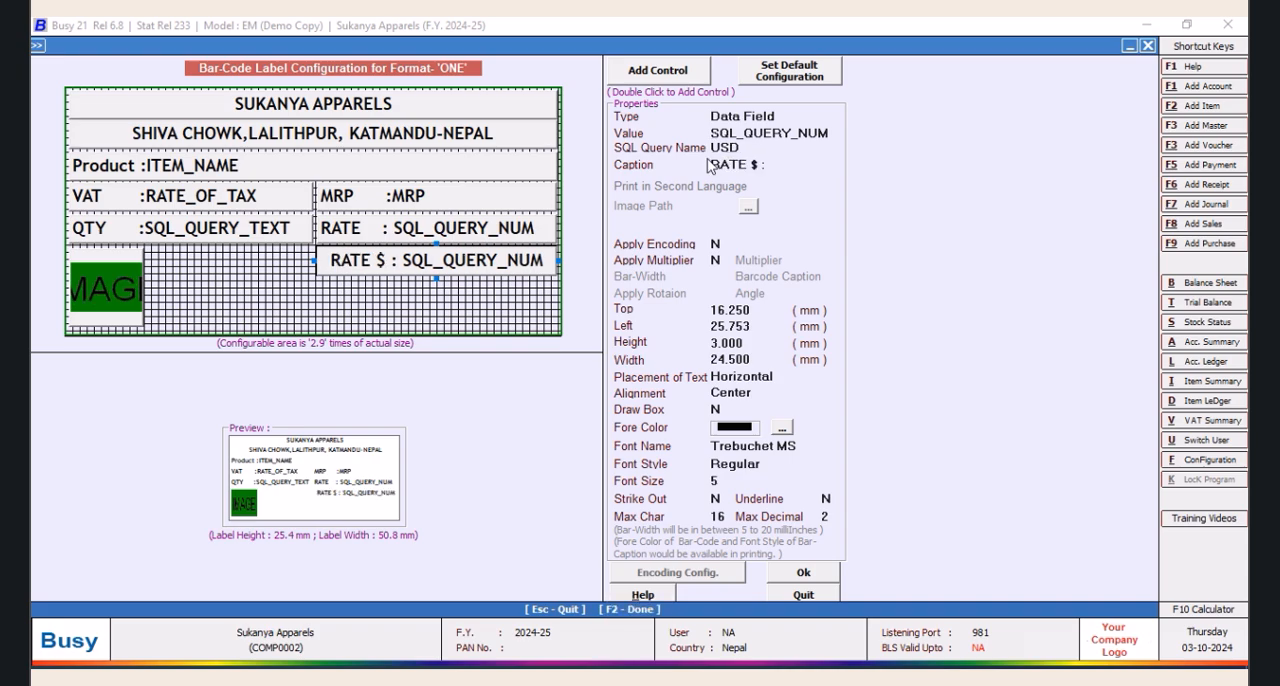
pyautogui.click(769, 398)
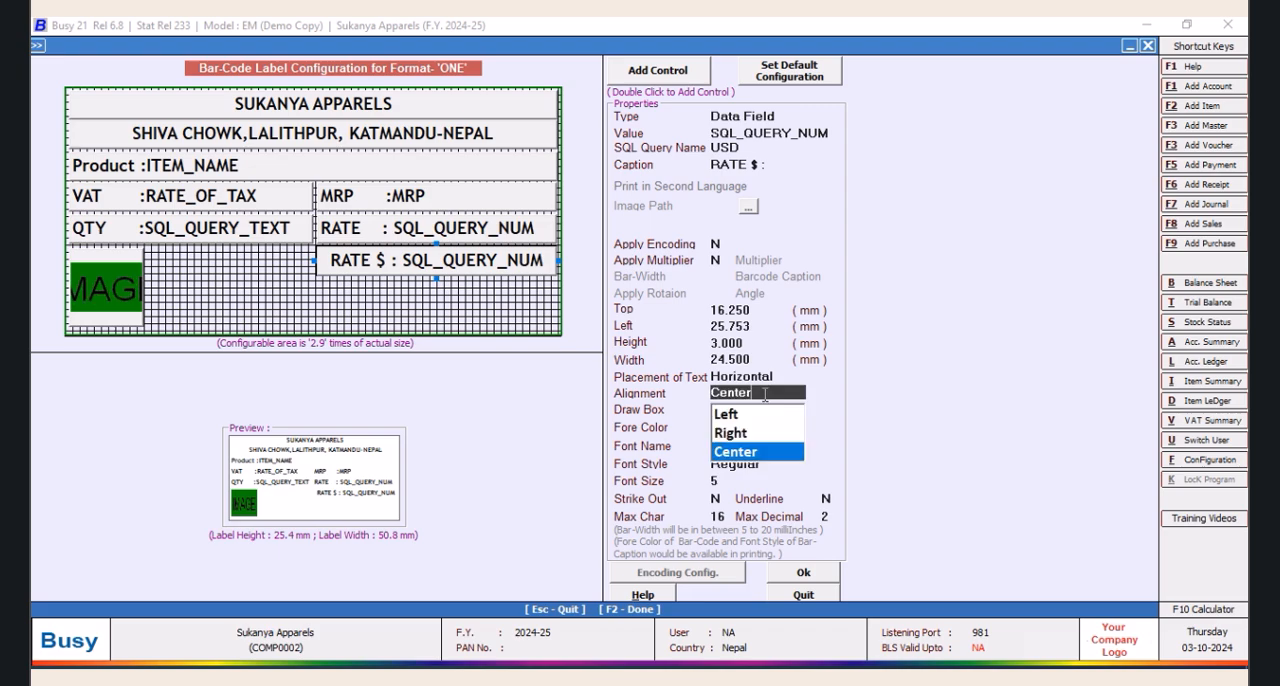
pyautogui.click(731, 417)
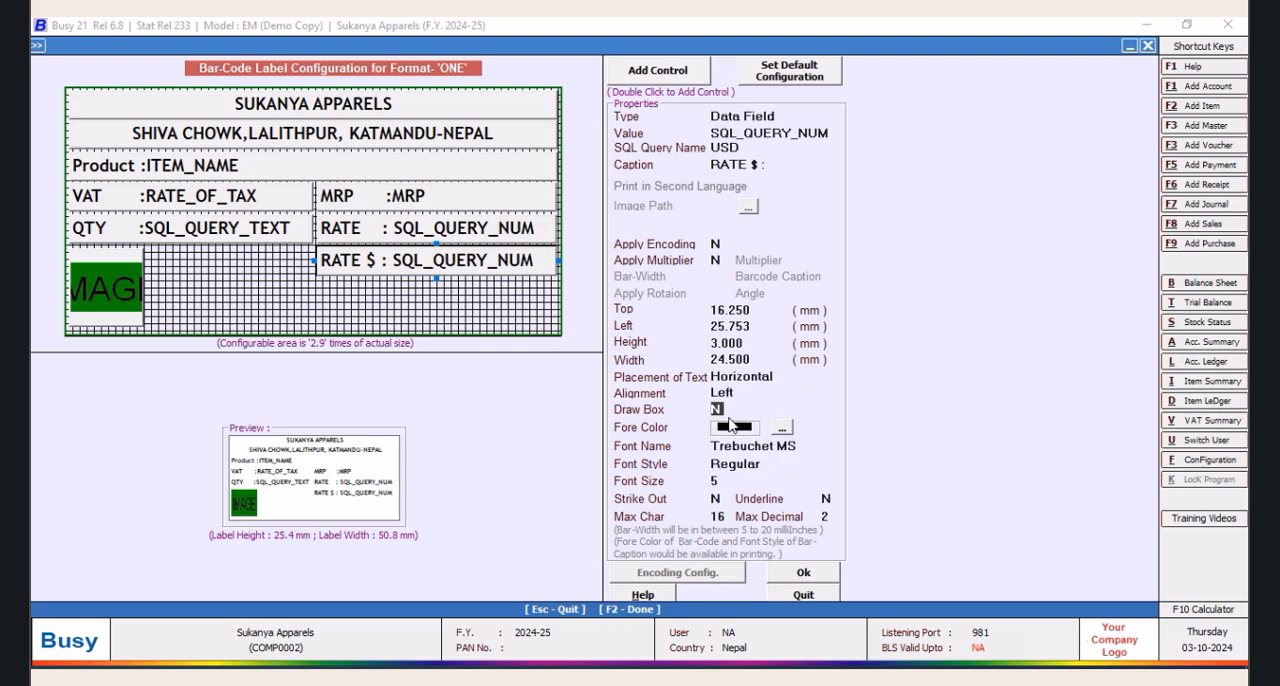
# Save the label configuration for format ONE and return to the item bar-code printing options
pyautogui.click(790, 576)
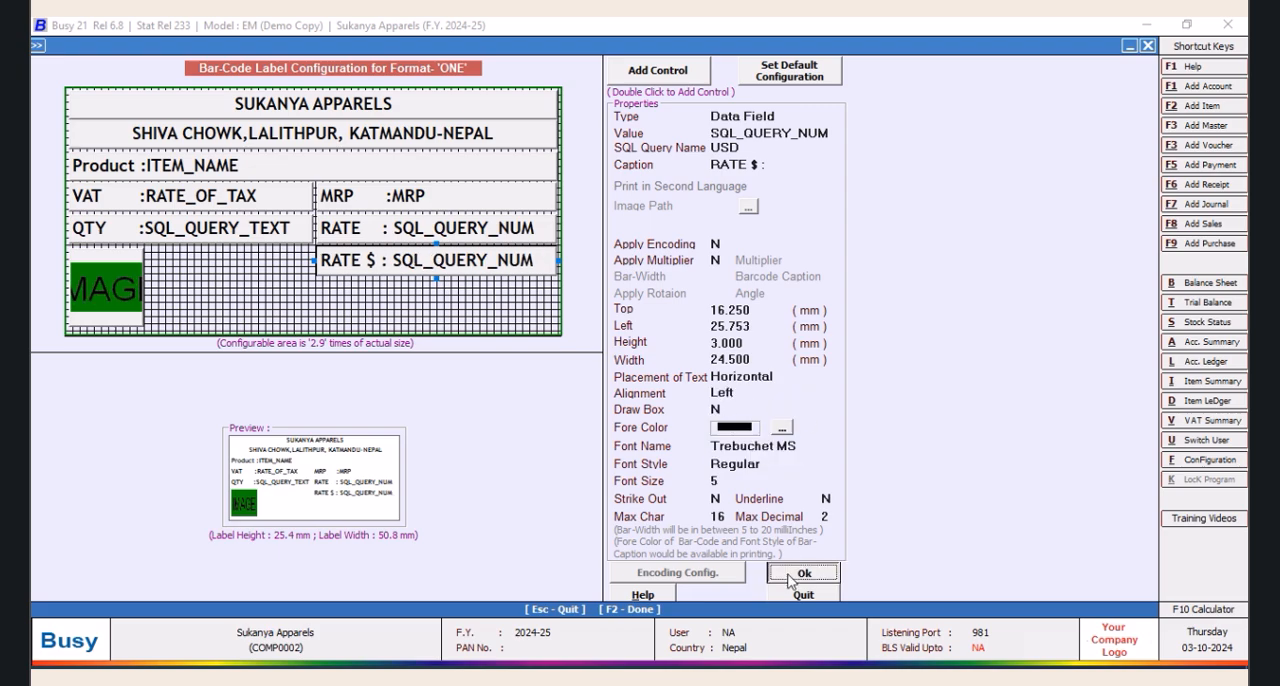
pyautogui.click(630, 510)
pyautogui.click(438, 256)
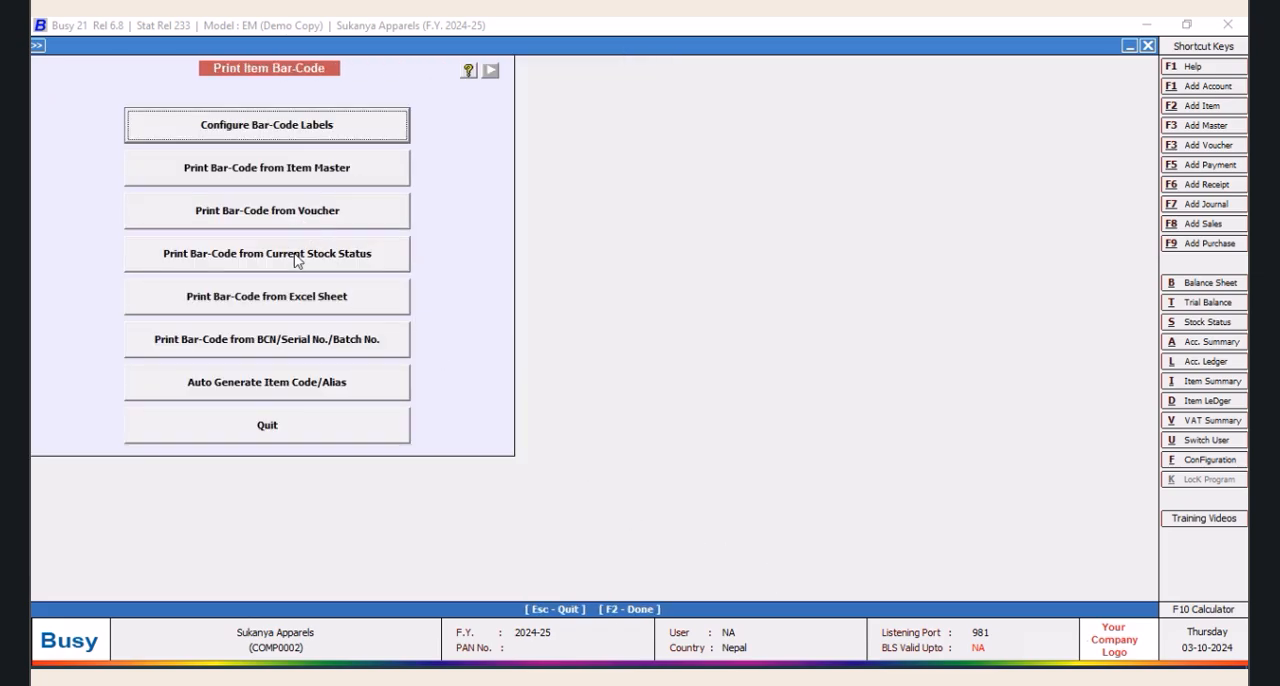
# Start printing bar-codes from a voucher and set the voucher type to Purchase
pyautogui.click(291, 215)
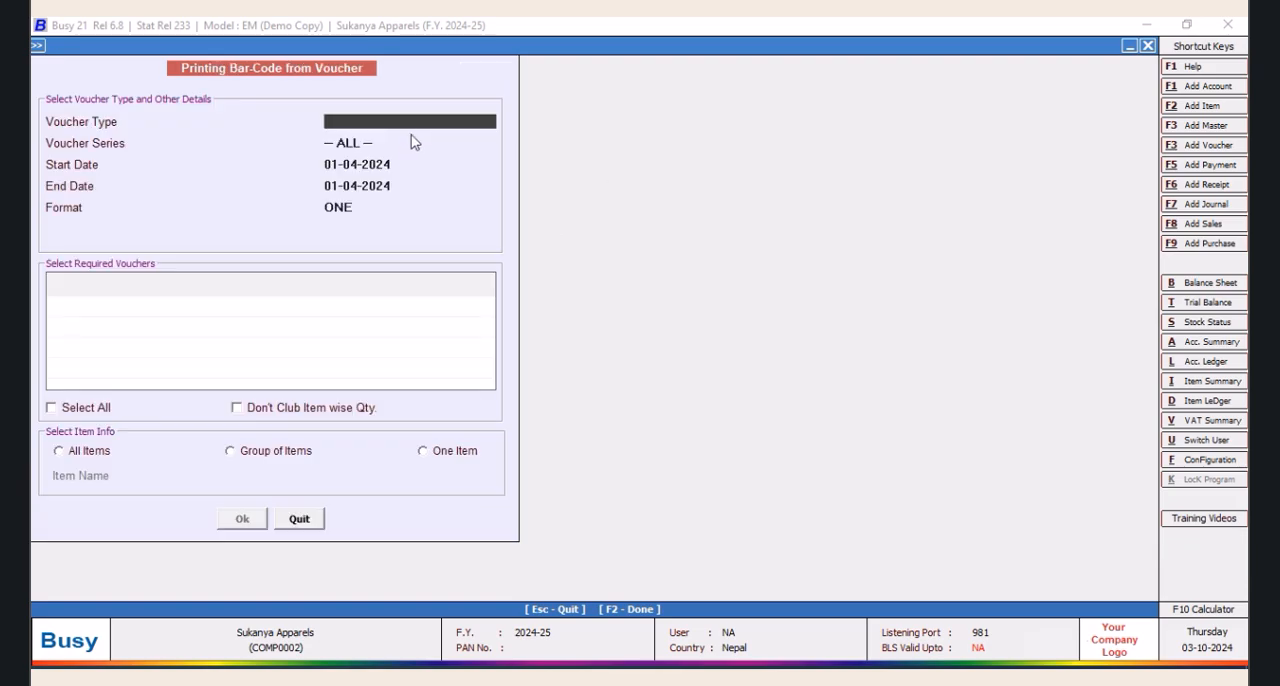
pyautogui.write('PR')
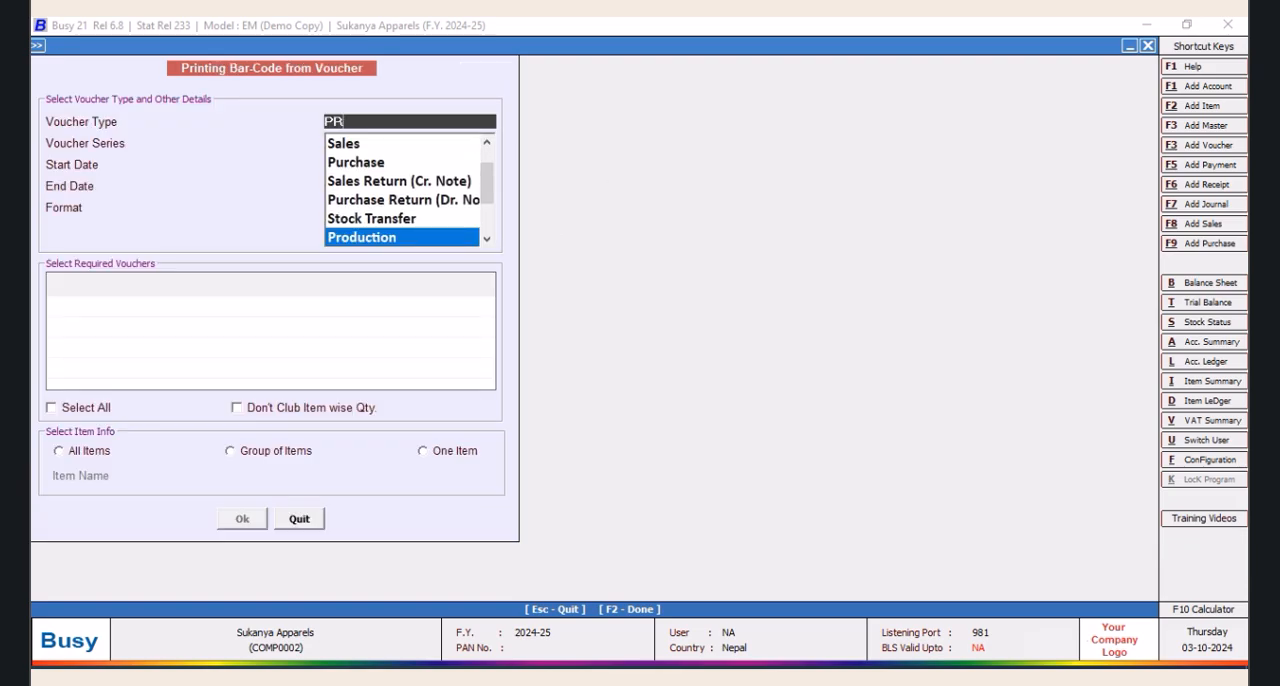
pyautogui.press('Up')
pyautogui.press('Up')
pyautogui.press('Up')
pyautogui.press('Up')
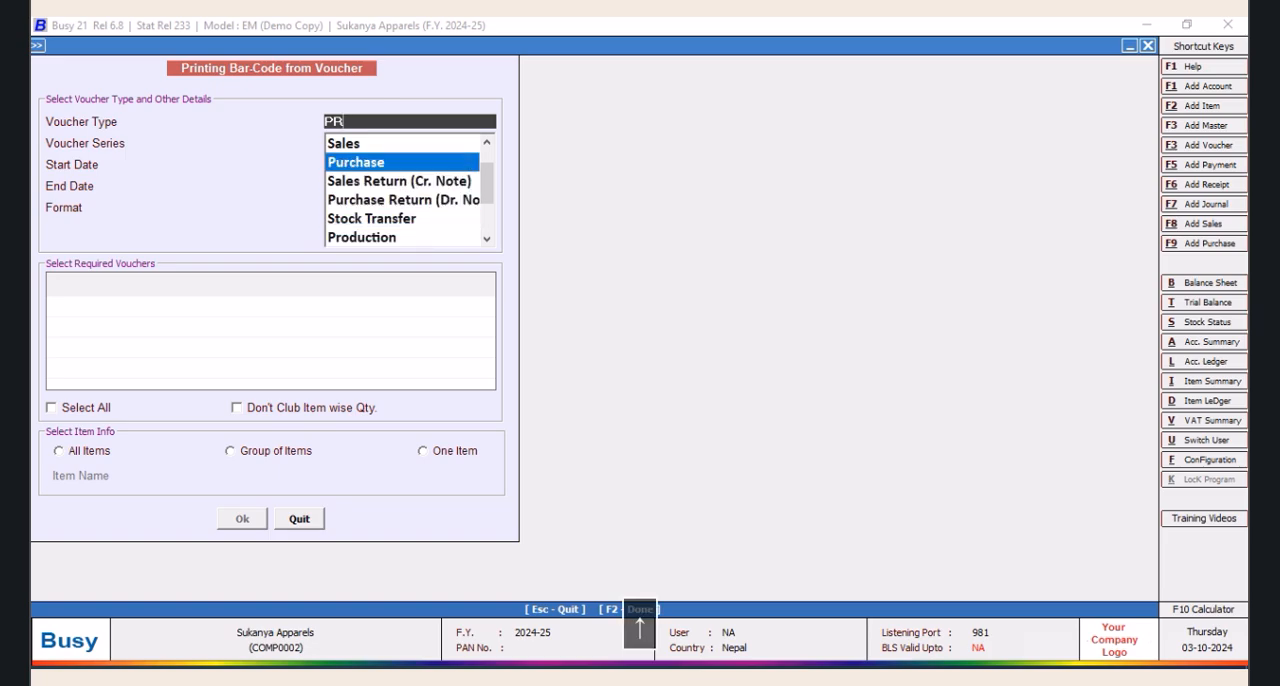
pyautogui.press('Return')
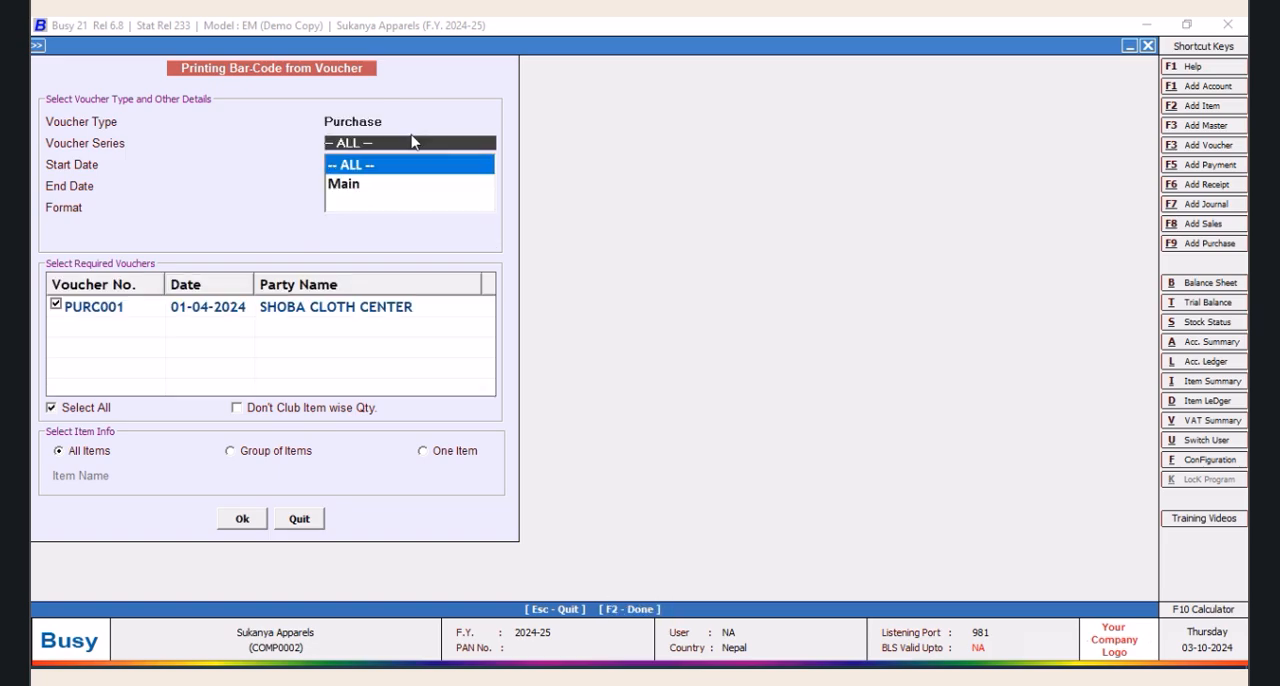
# Restrict the bar-code printing to the single item Kuku Dress 949 and accept the voucher selection
pyautogui.click(421, 451)
pyautogui.click(378, 558)
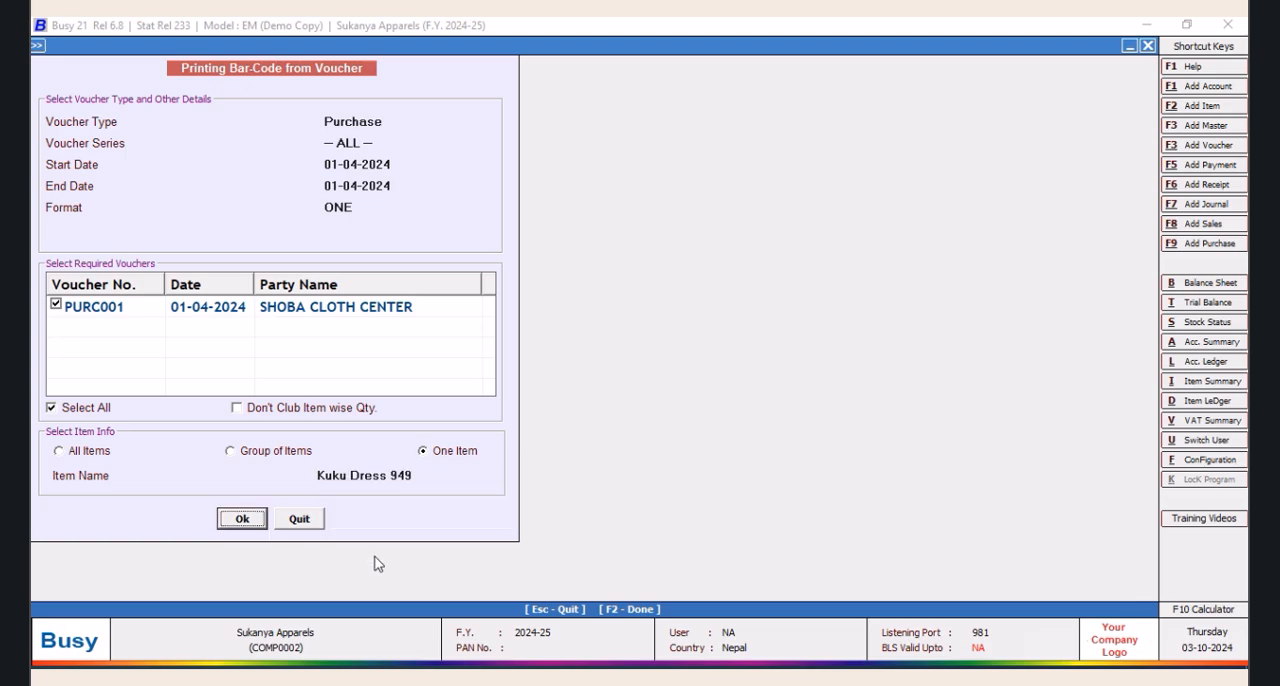
pyautogui.click(243, 518)
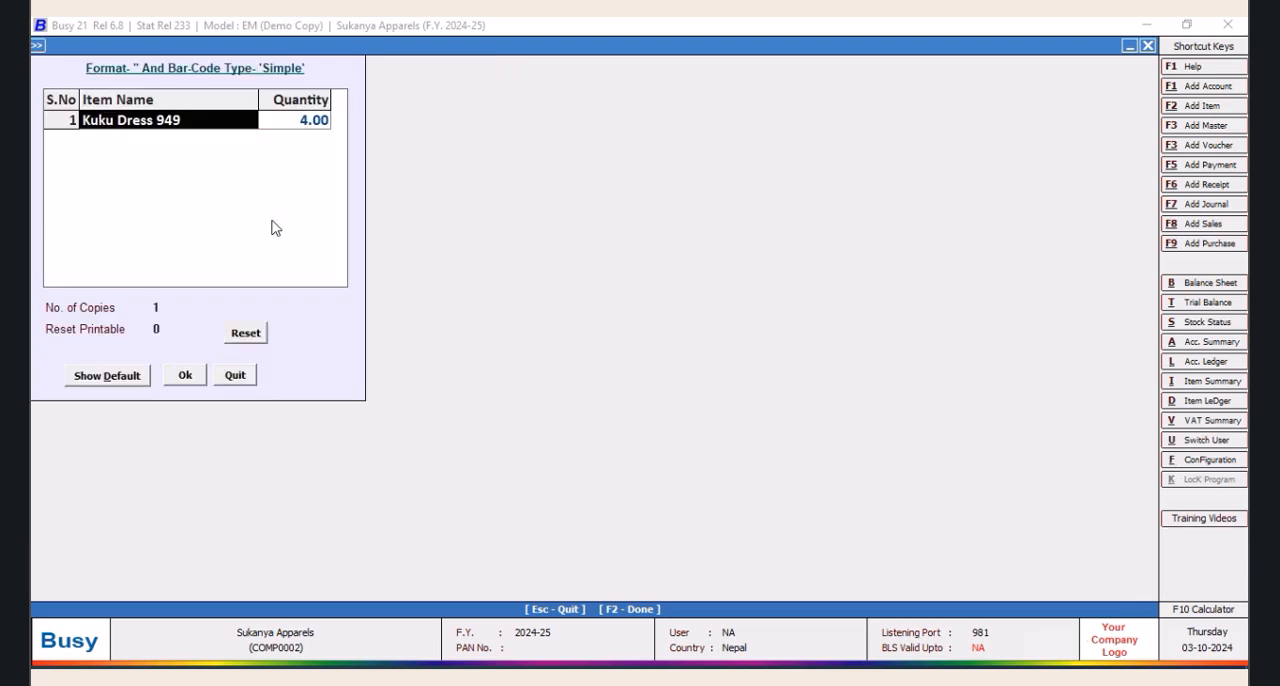
# Accept the item's label quantity and open an enlarged print preview to check the RATE $ field on the labels
pyautogui.click(185, 375)
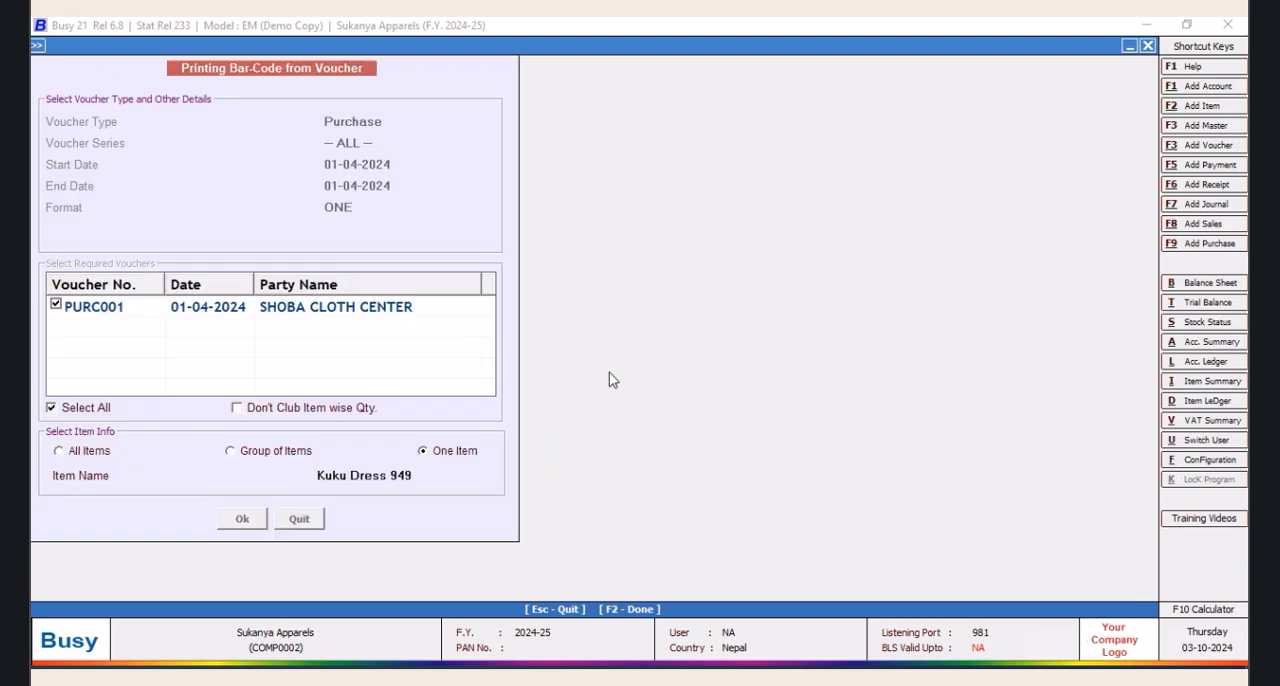
pyautogui.click(209, 134)
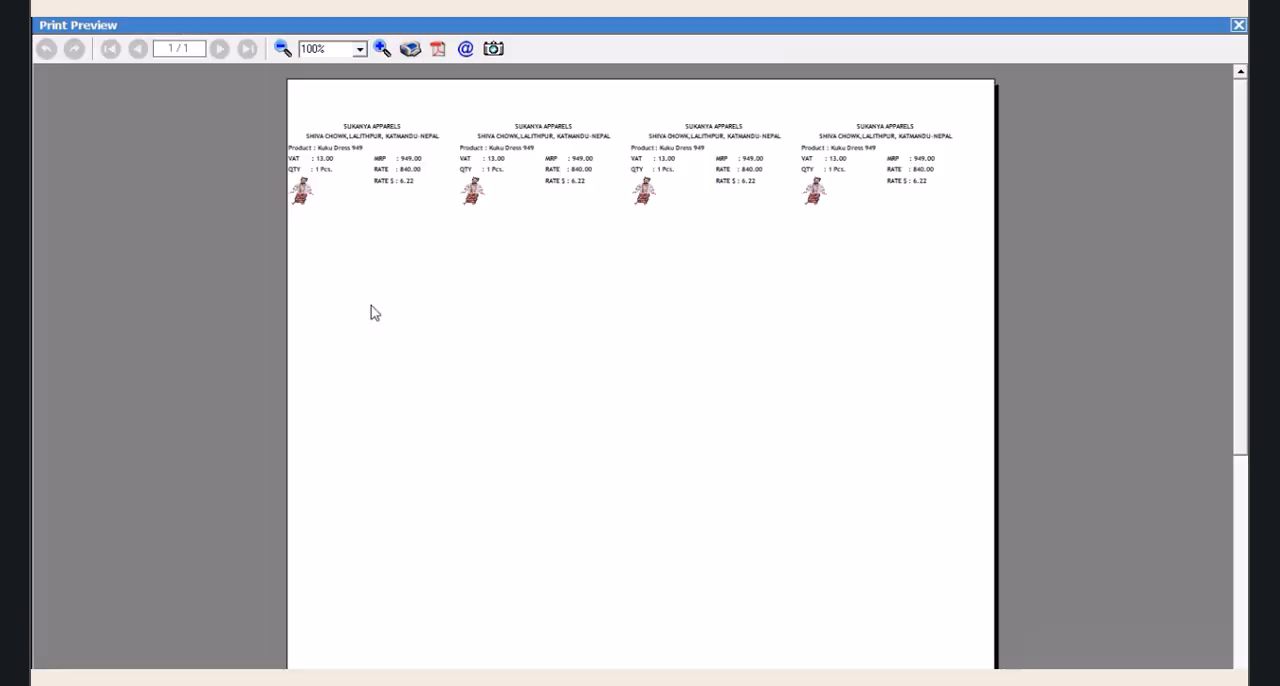
pyautogui.click(380, 52)
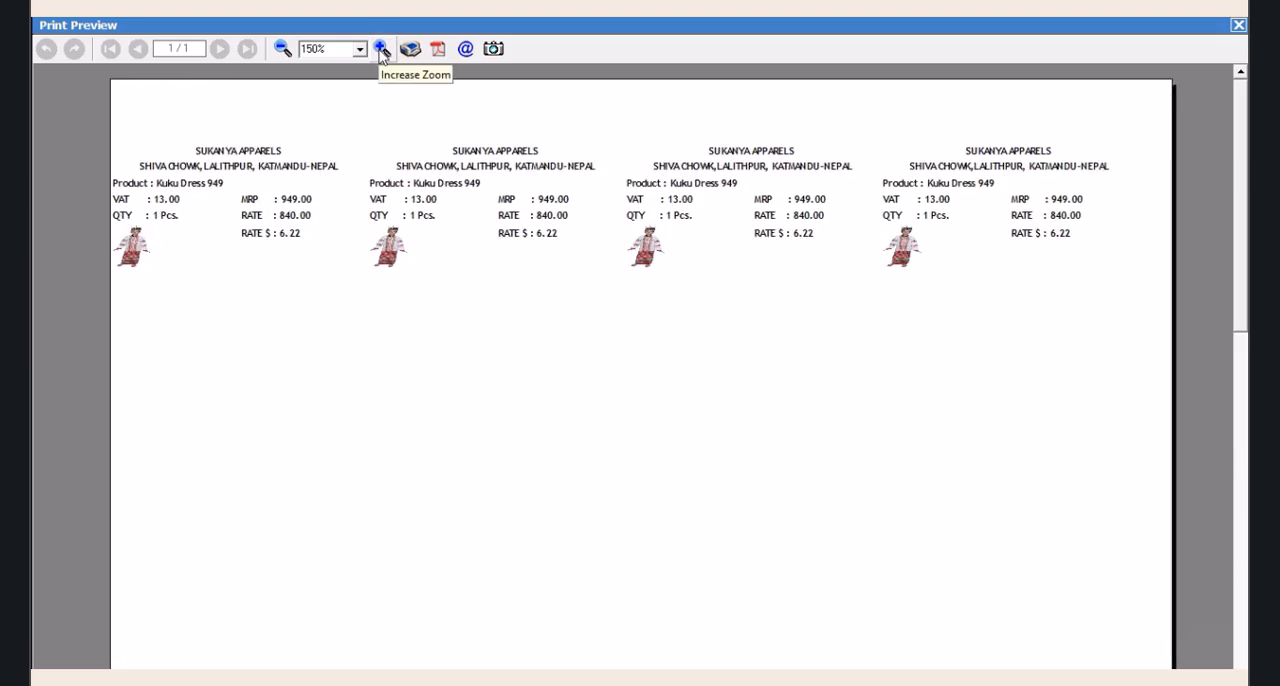
pyautogui.click(381, 50)
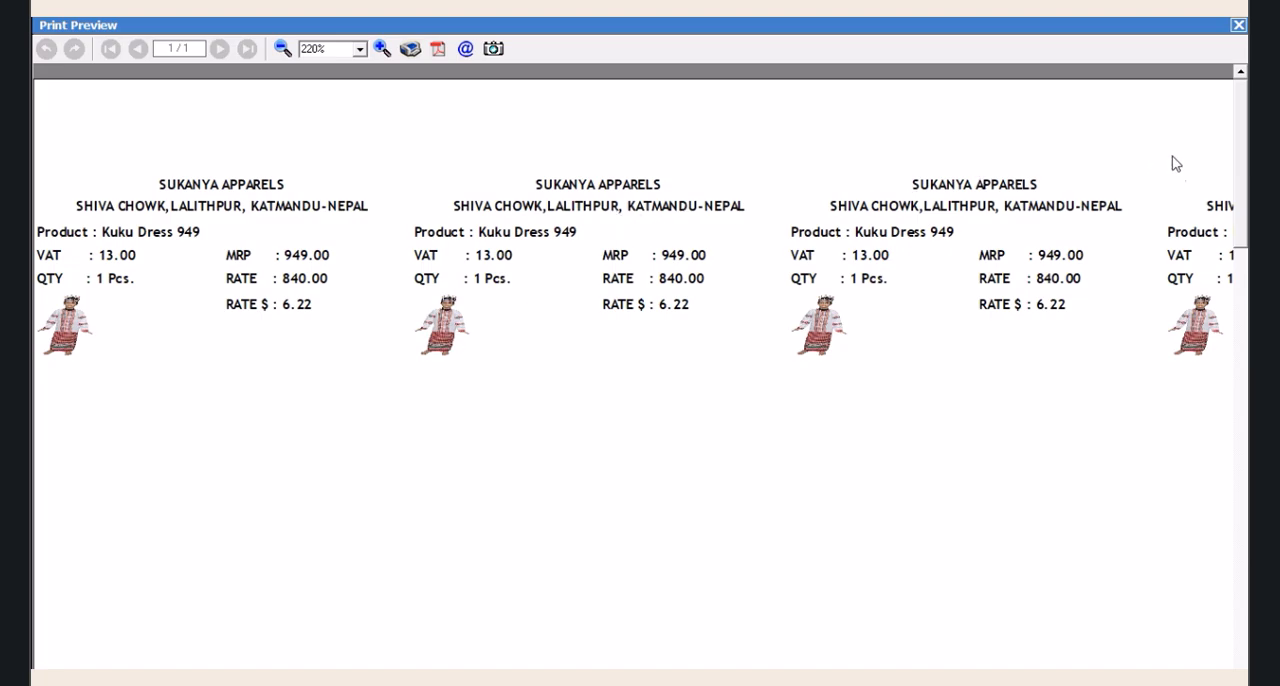
# Close the label print preview and quit bar-code printing back to the main screen
pyautogui.click(1238, 27)
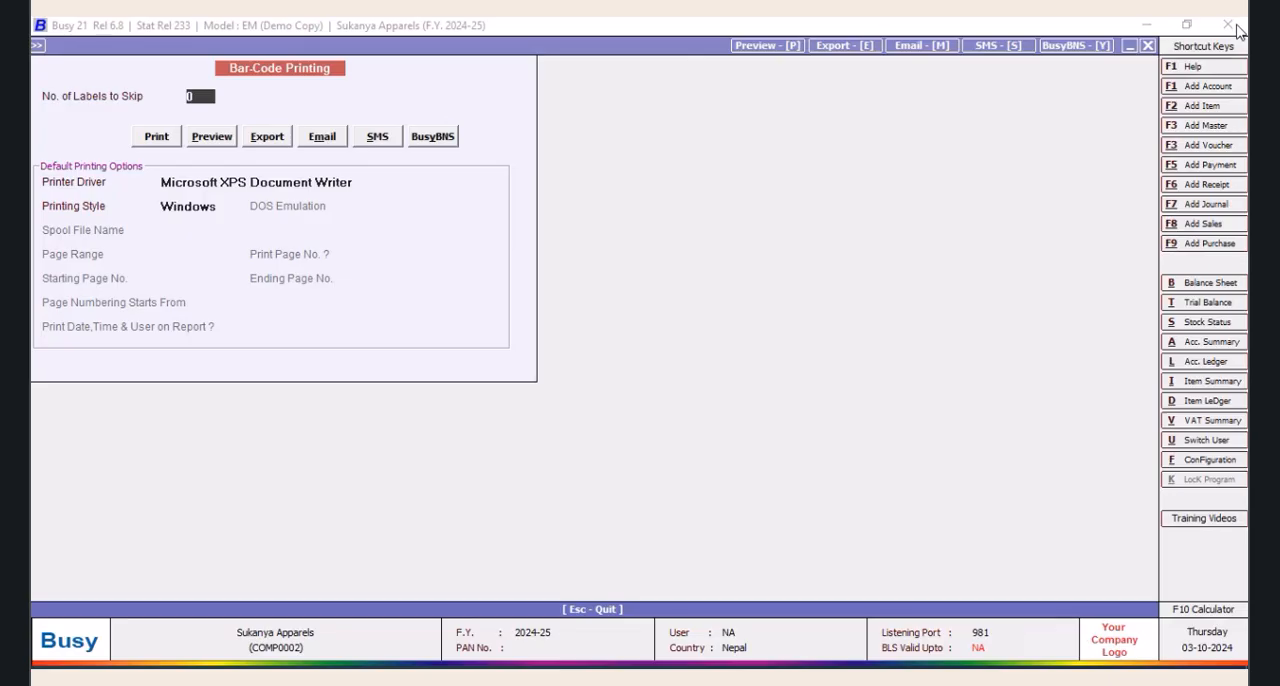
pyautogui.click(1150, 47)
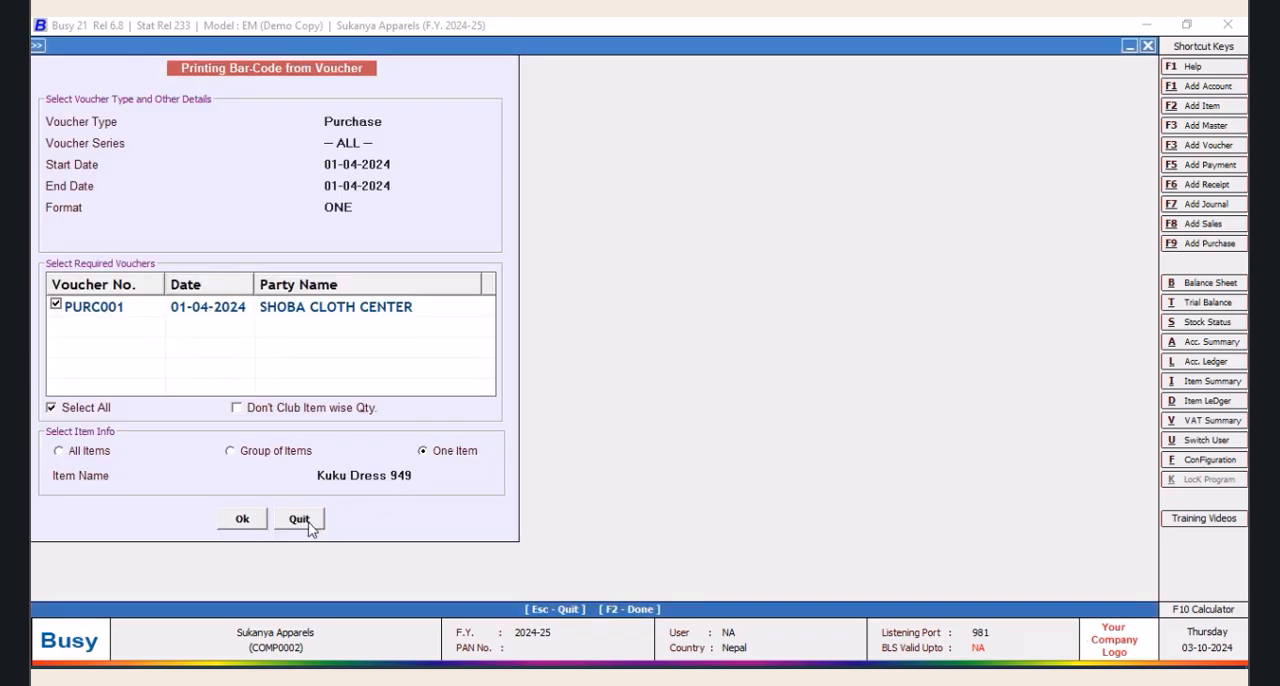
pyautogui.click(306, 519)
pyautogui.click(297, 440)
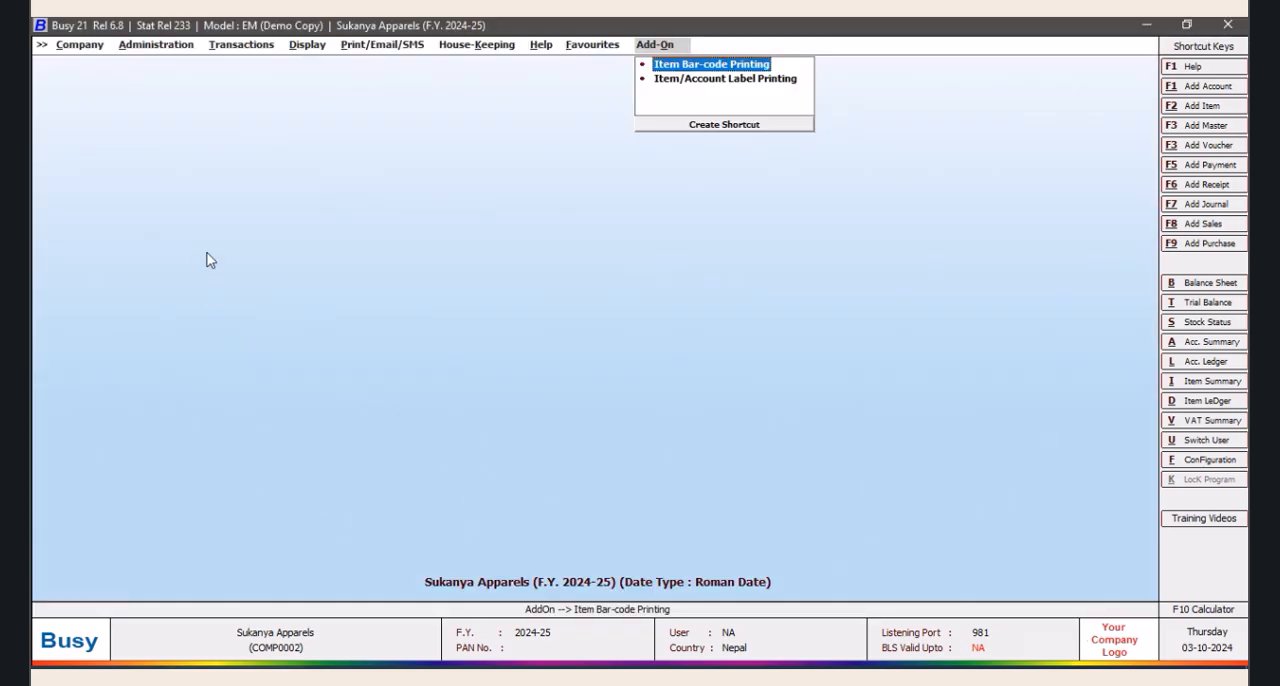
# Open the label layout configuration for the item bar-code format ONE
pyautogui.click(152, 48)
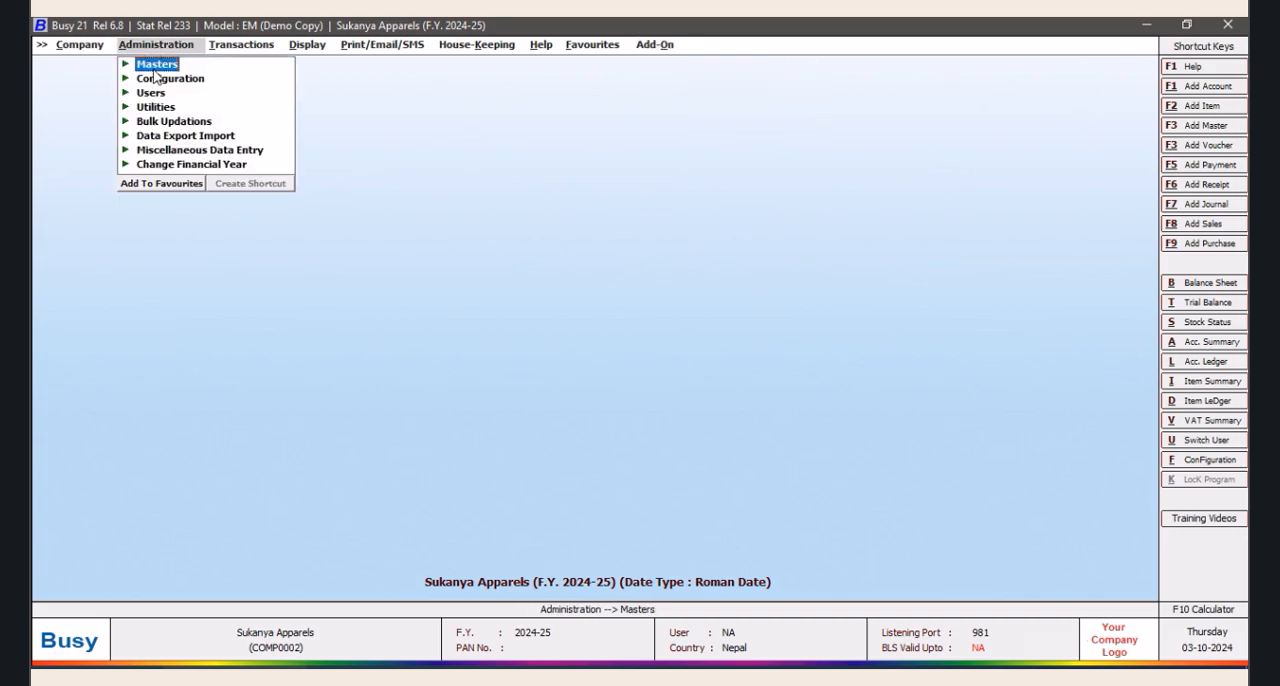
pyautogui.click(656, 48)
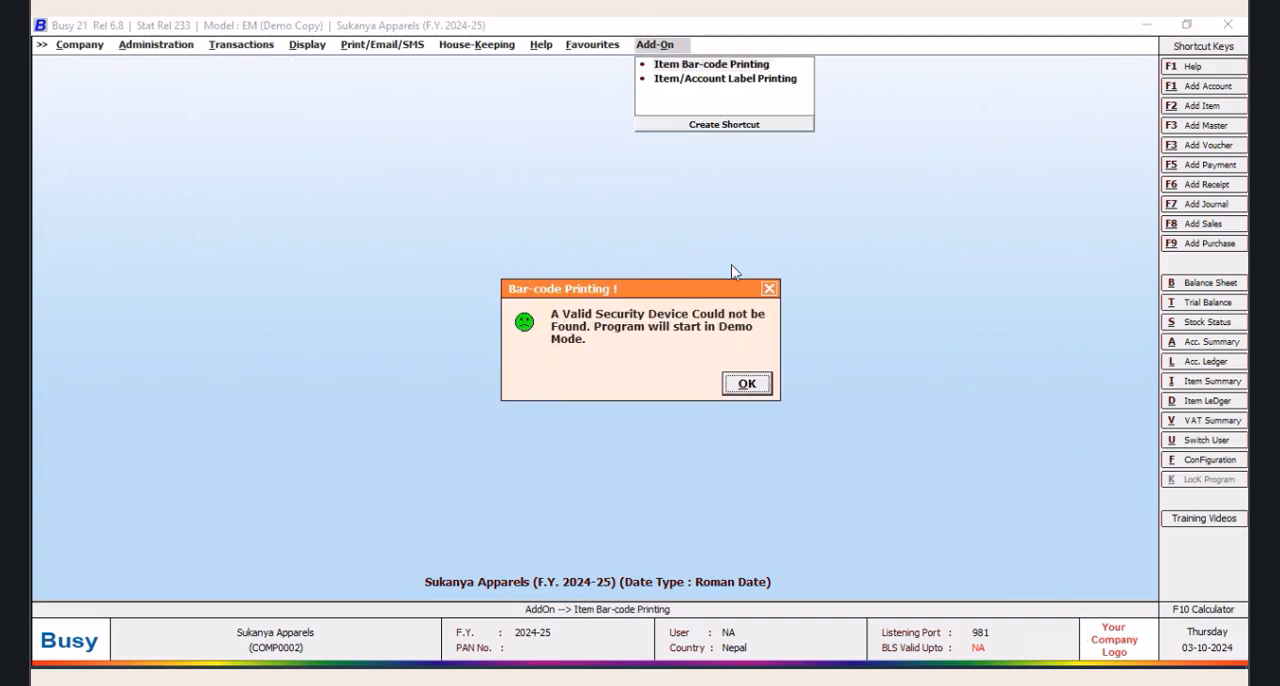
pyautogui.click(748, 384)
pyautogui.press('Return')
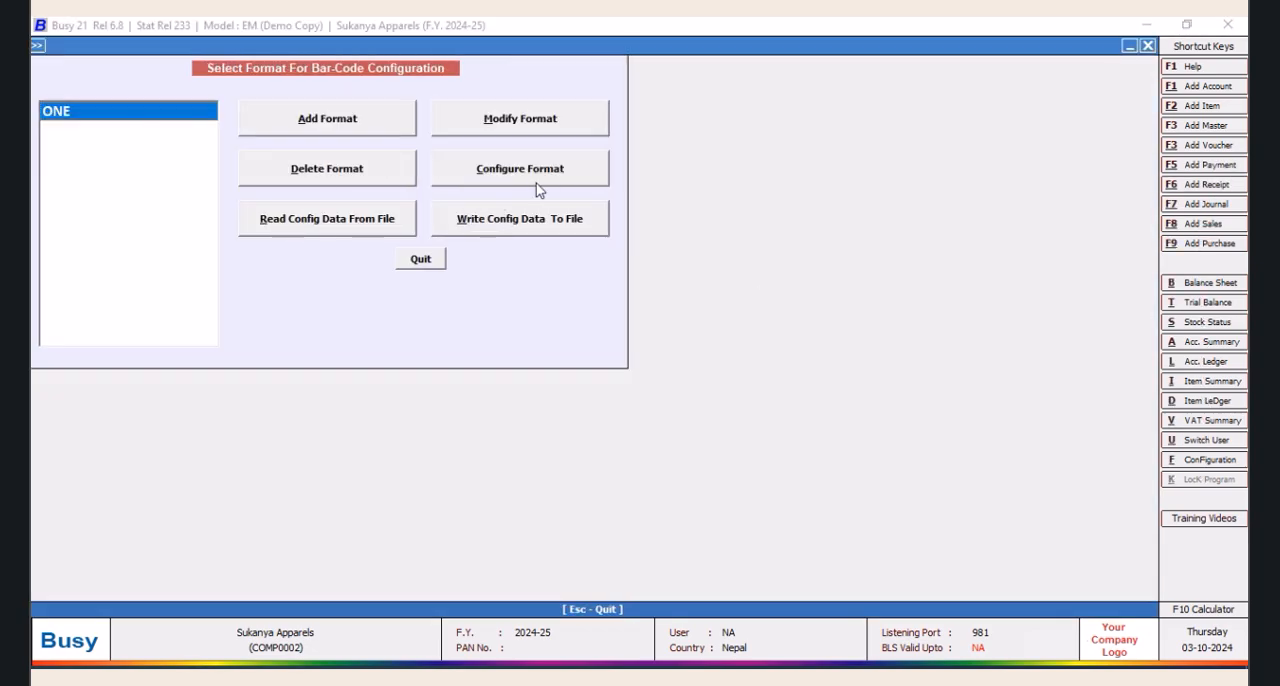
pyautogui.click(540, 172)
pyautogui.click(637, 481)
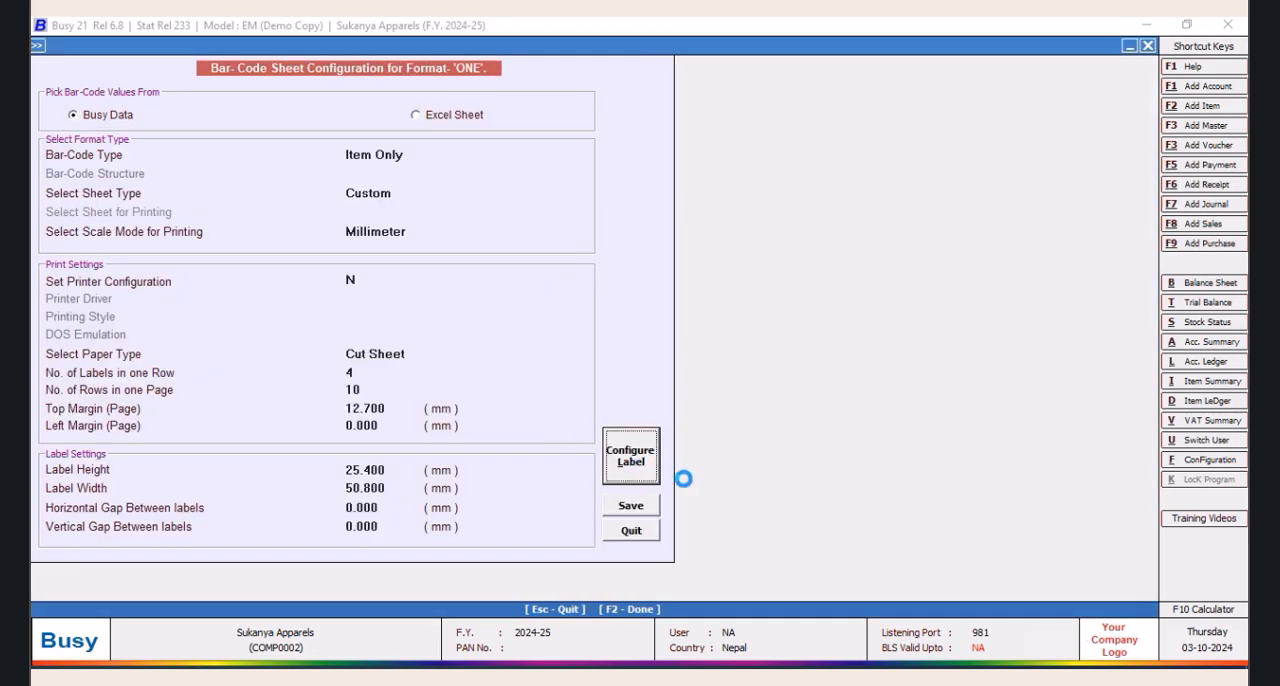
# Change the caption of the dollar rate field on the label to "RATE USD :"
pyautogui.moveTo(388, 262); pyautogui.dragTo(389, 262)
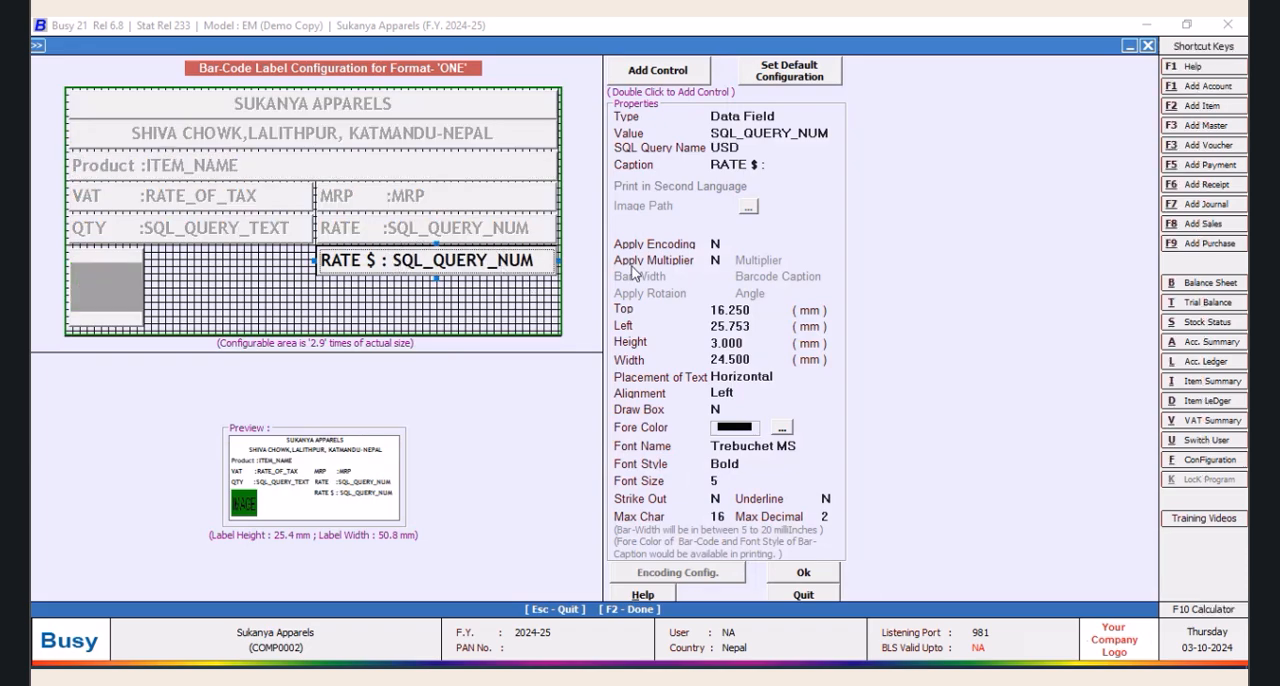
pyautogui.click(750, 166)
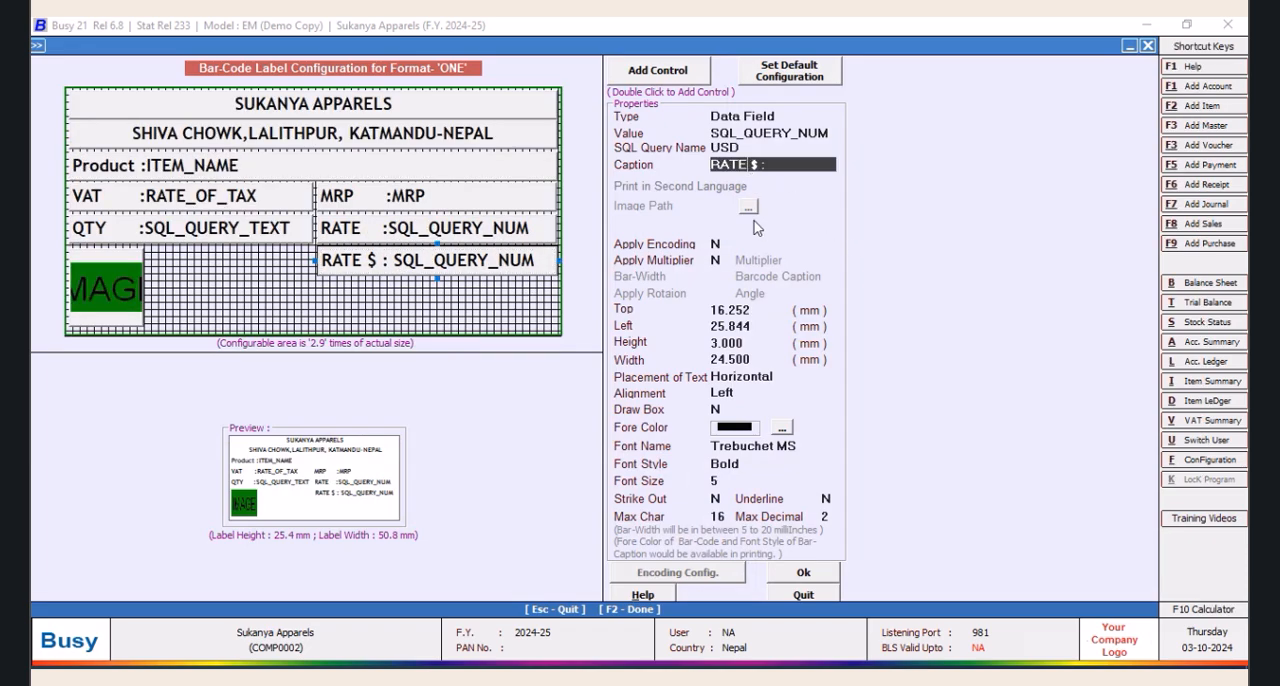
pyautogui.write('R')
pyautogui.write('US')
pyautogui.press('BackSpace')
pyautogui.press('BackSpace')
pyautogui.write('ATE US')
pyautogui.press('Tab')
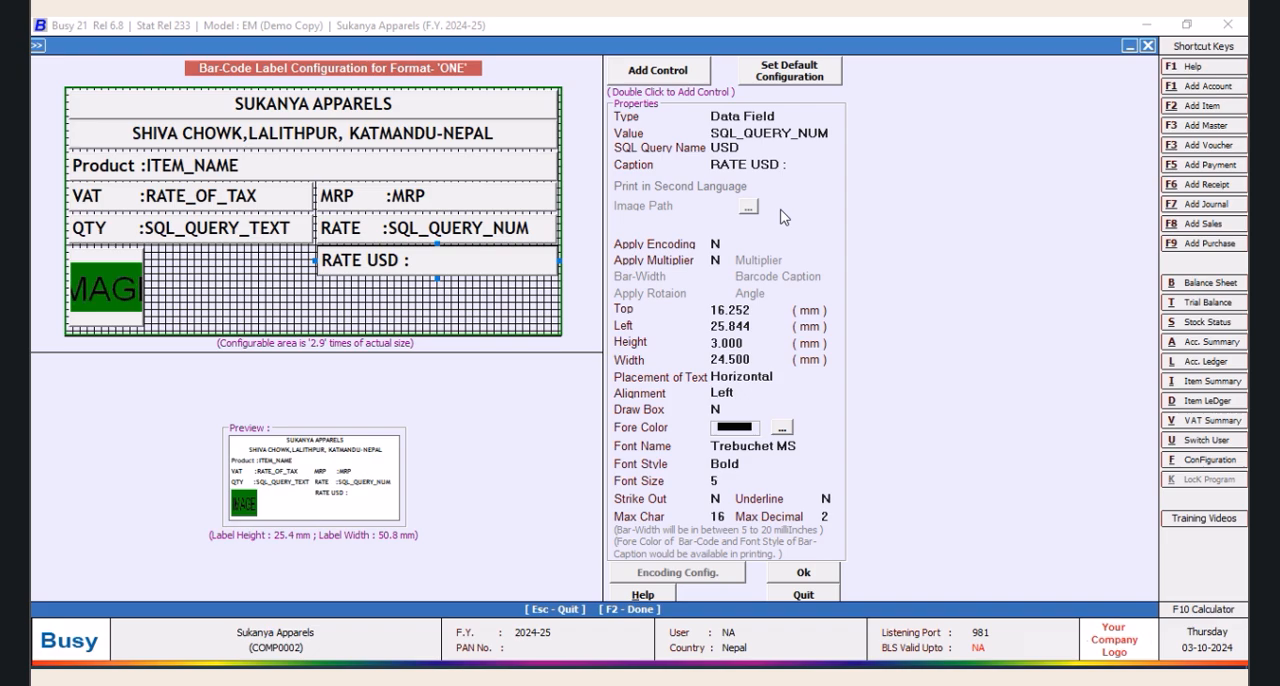
# Add spaces before the colon in the RATE field's caption to align it with RATE USD, and accept the label layout
pyautogui.click(452, 230)
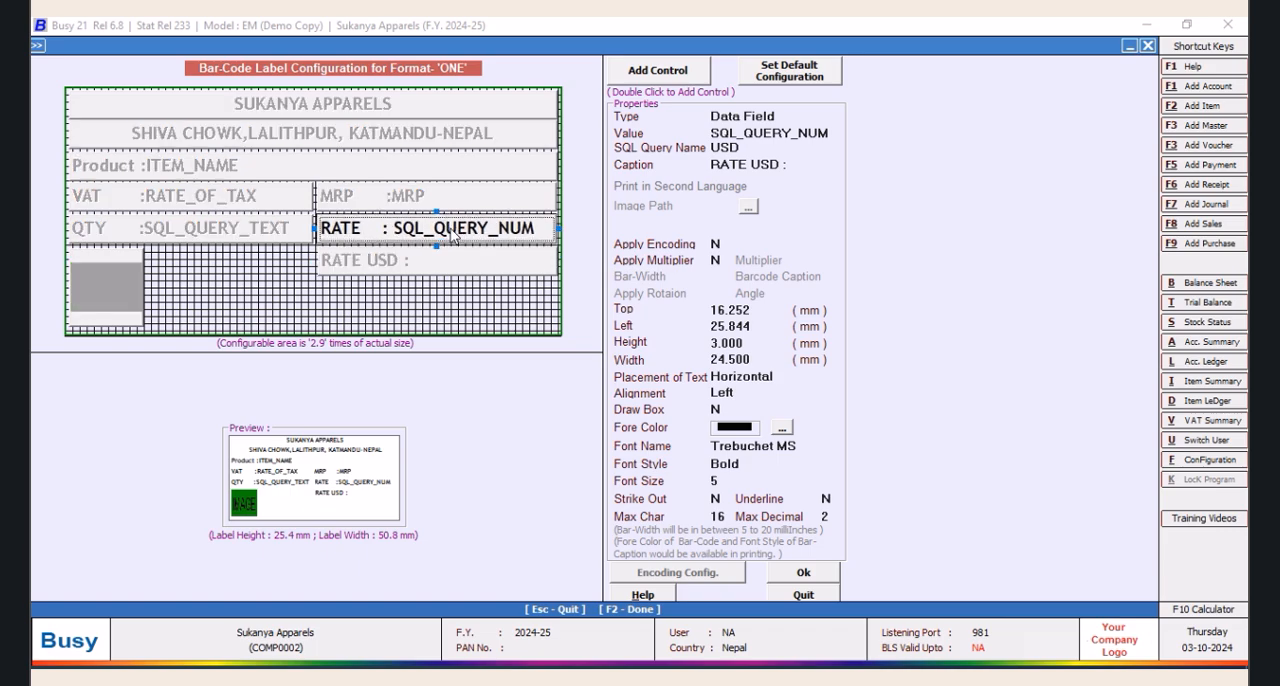
pyautogui.click(755, 164)
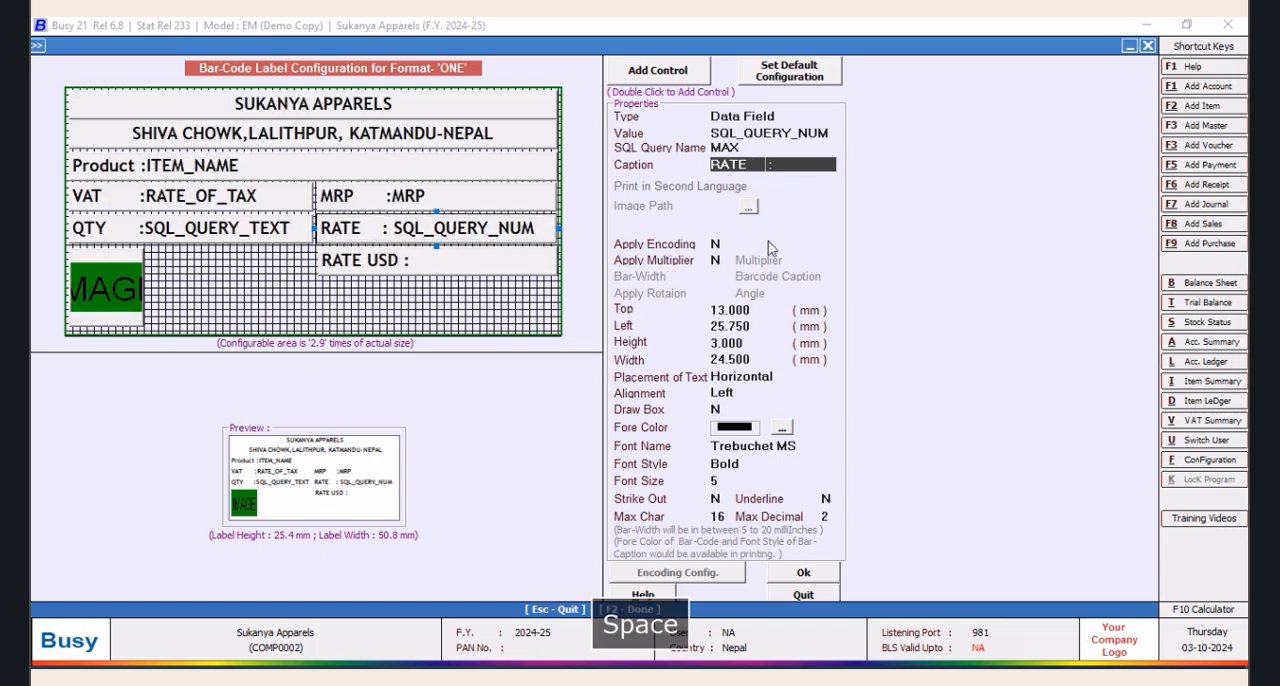
pyautogui.press('Tab')
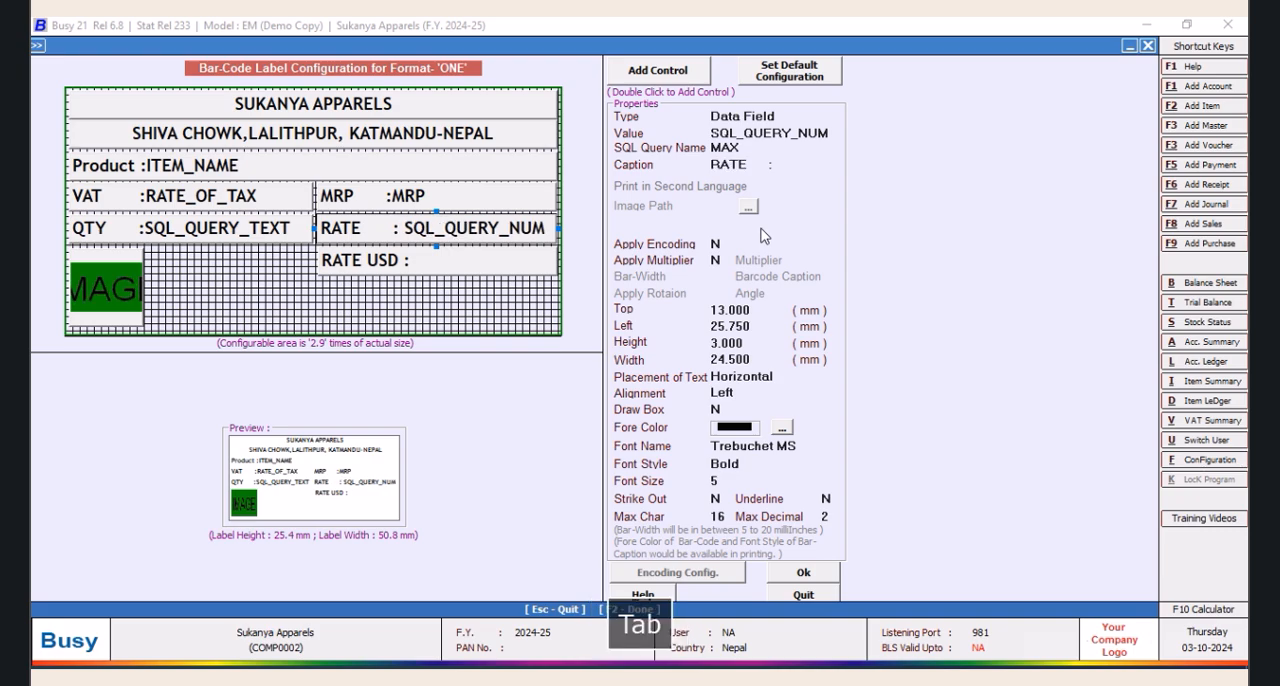
pyautogui.click(765, 166)
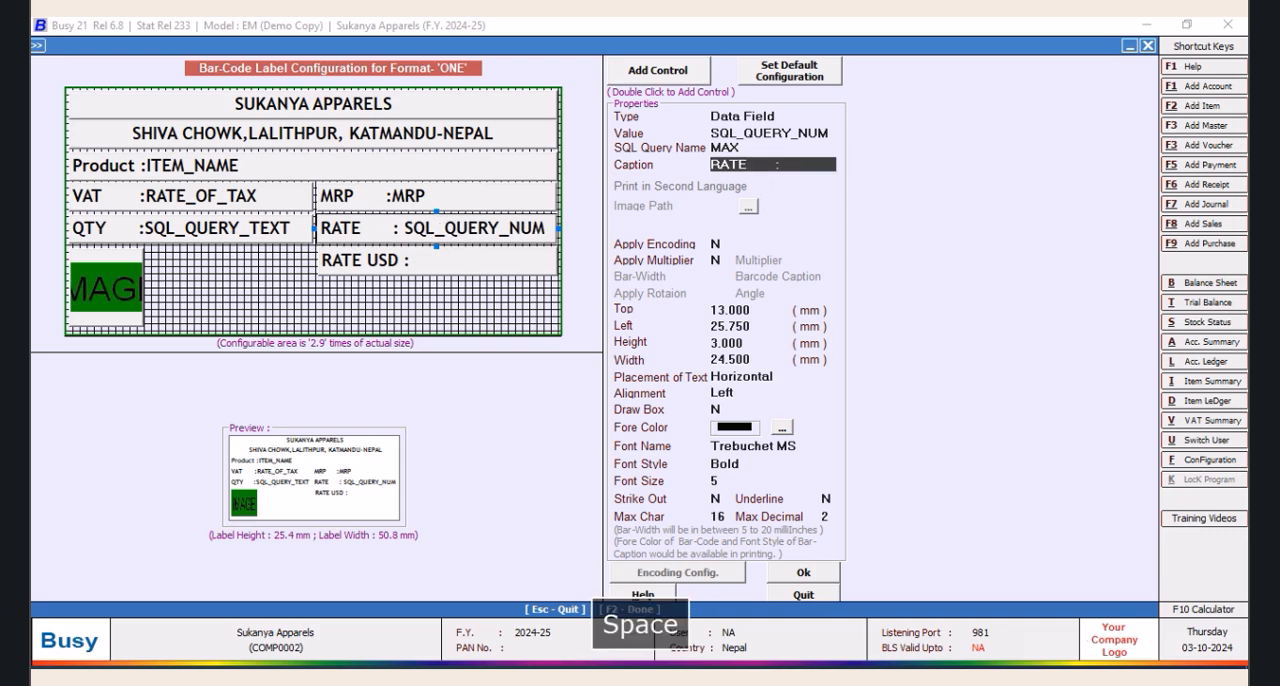
pyautogui.press('Tab')
pyautogui.click(443, 205)
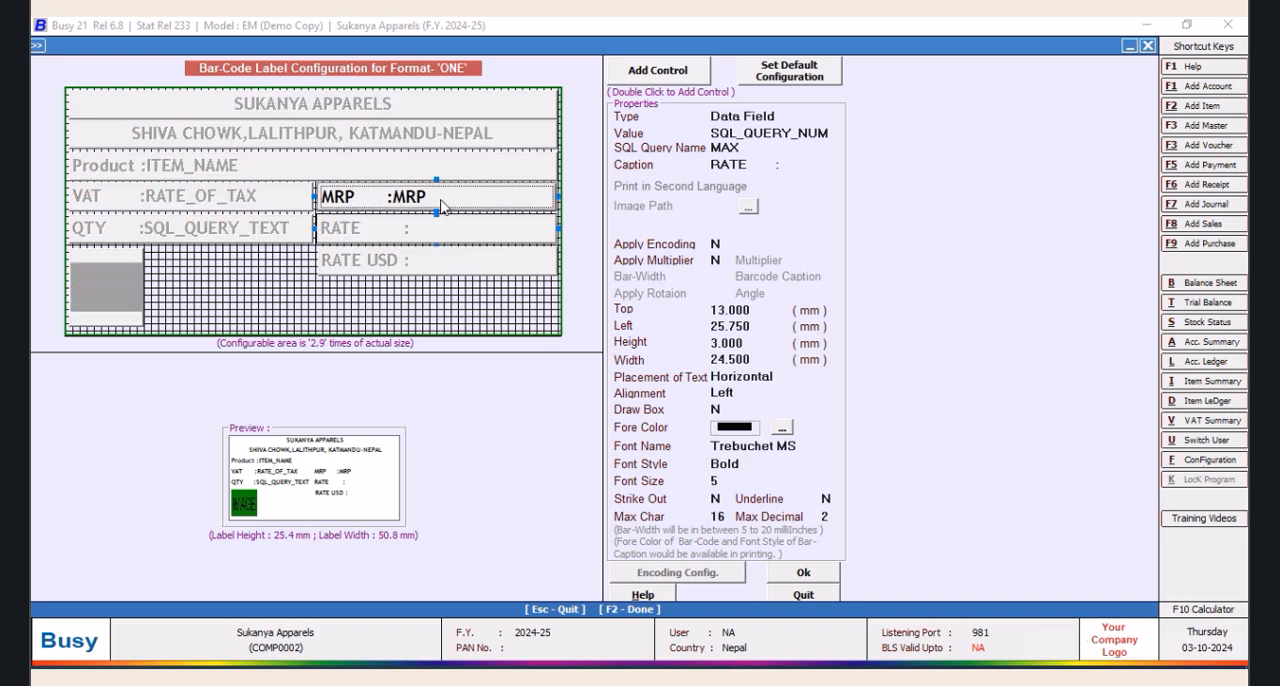
pyautogui.click(451, 260)
pyautogui.click(449, 235)
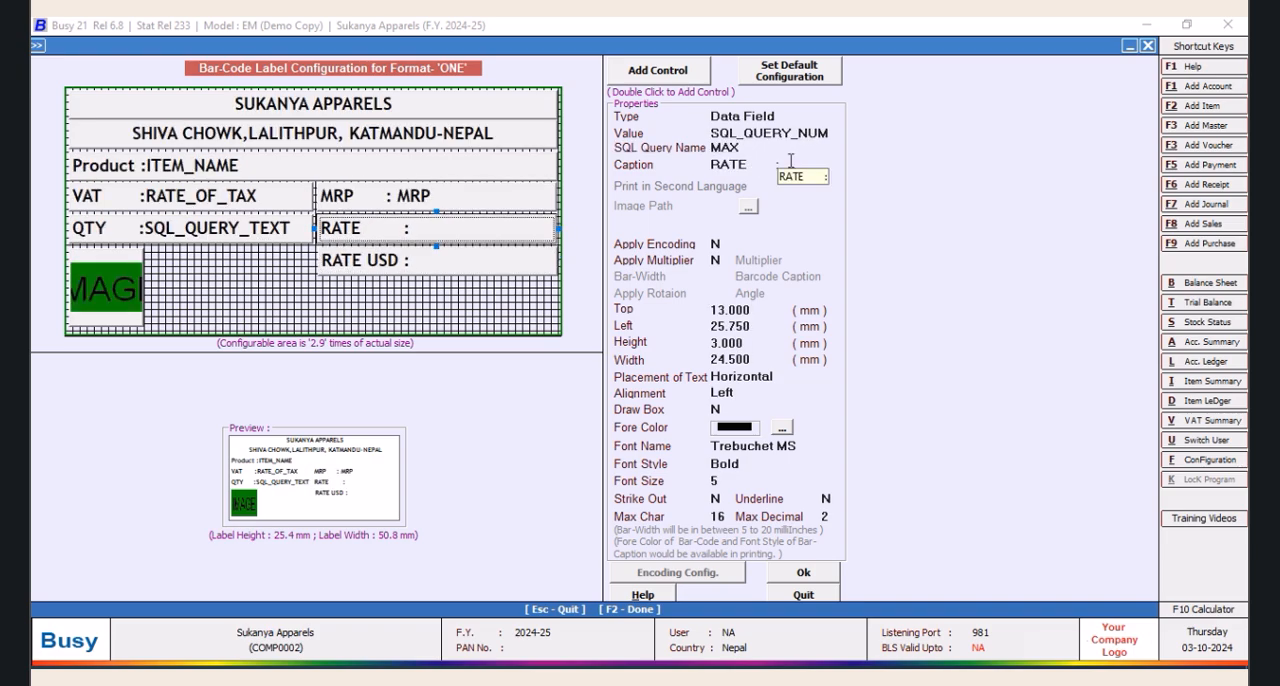
pyautogui.click(792, 573)
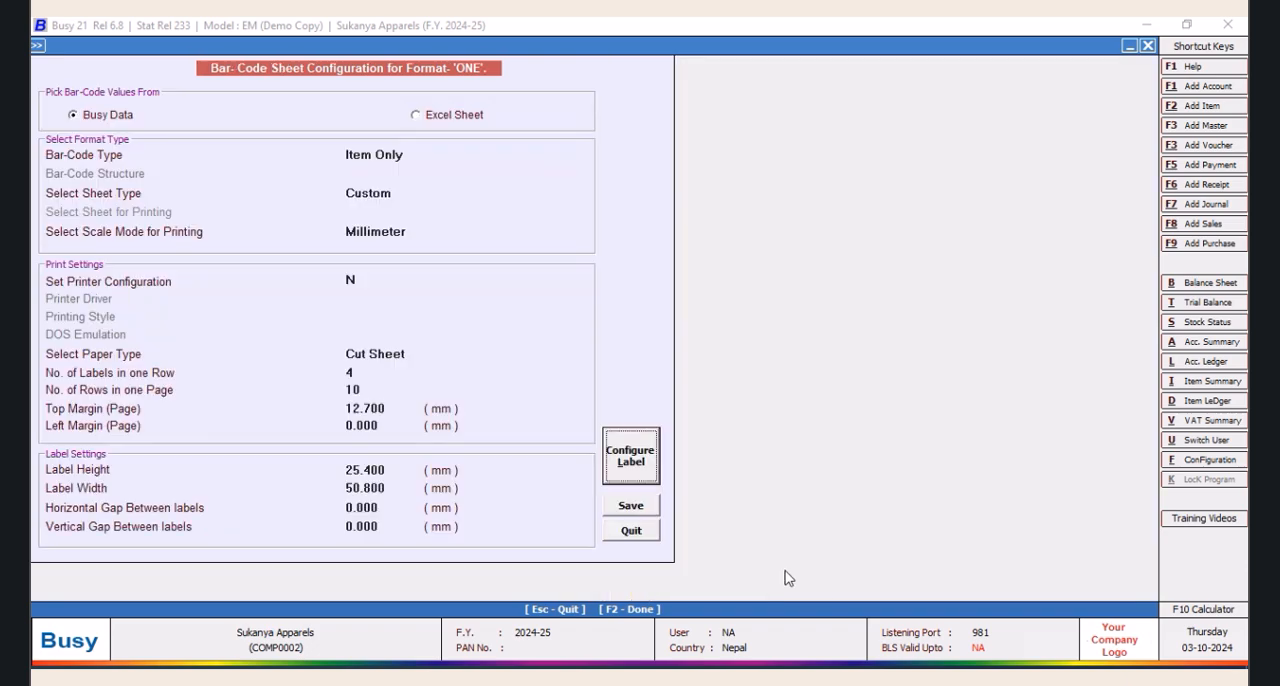
# Try to add spacing before the colon in the MRP field's caption and accept the label layout
pyautogui.click(633, 463)
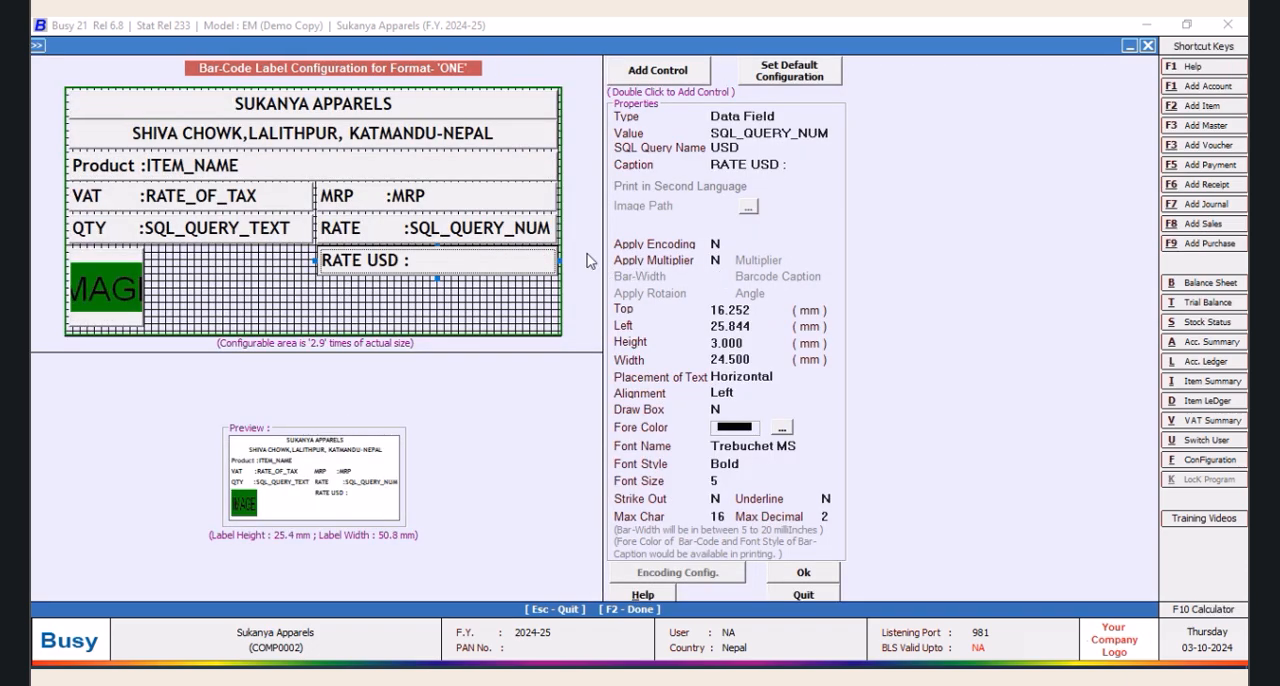
pyautogui.click(441, 206)
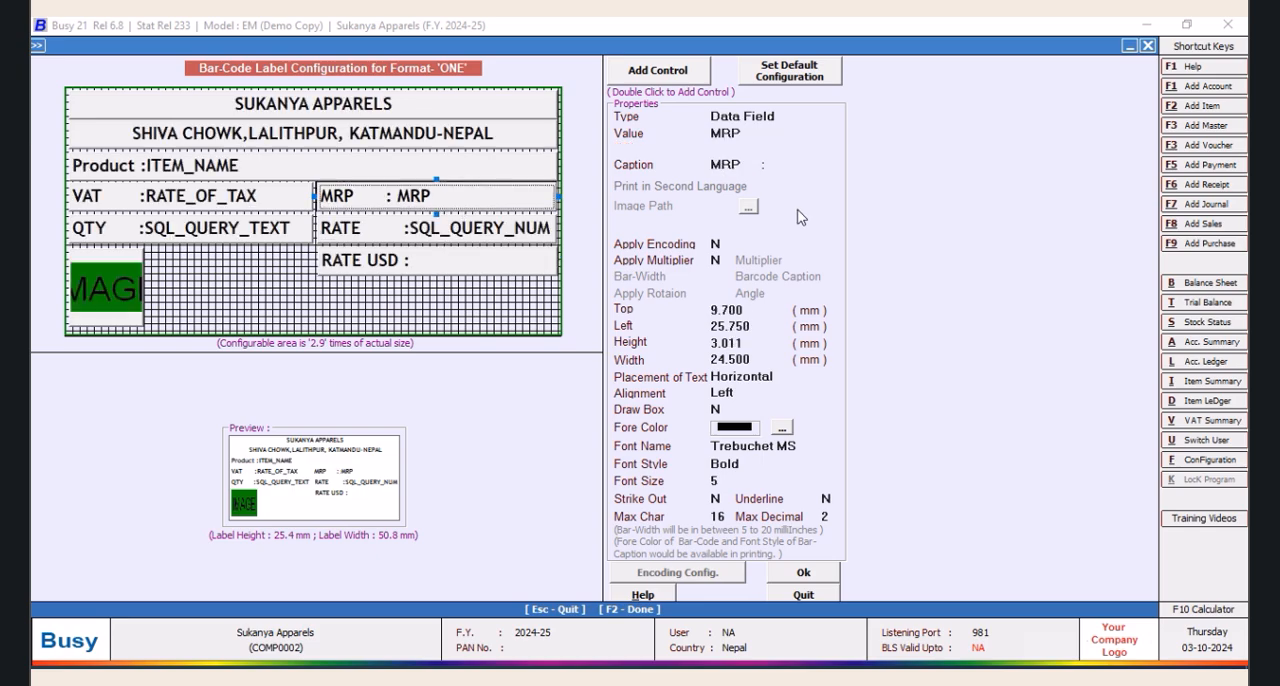
pyautogui.click(760, 163)
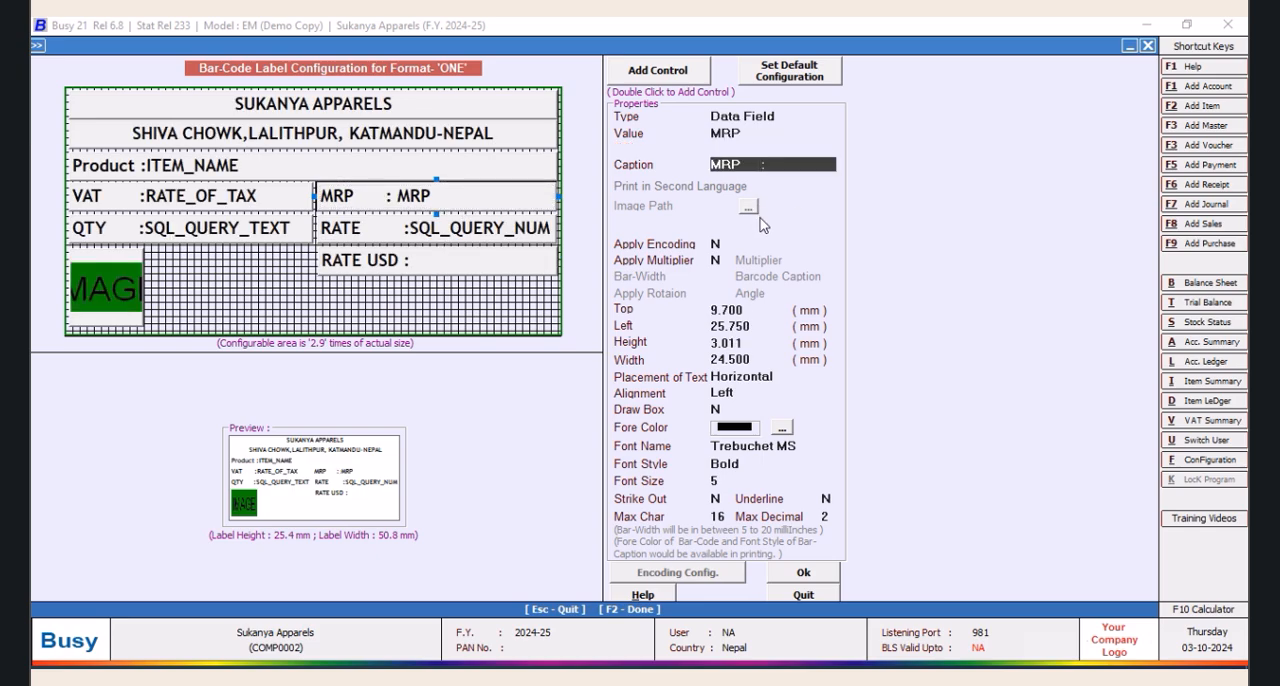
pyautogui.press('space')
pyautogui.click(460, 270)
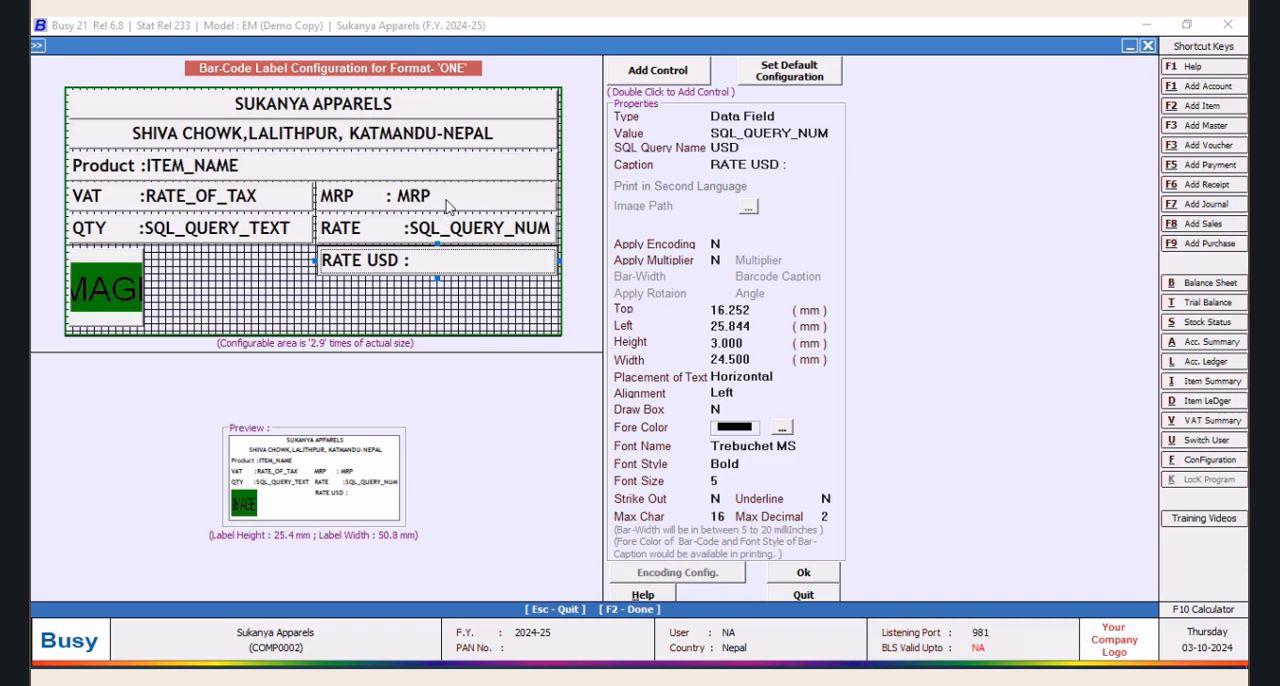
pyautogui.click(803, 572)
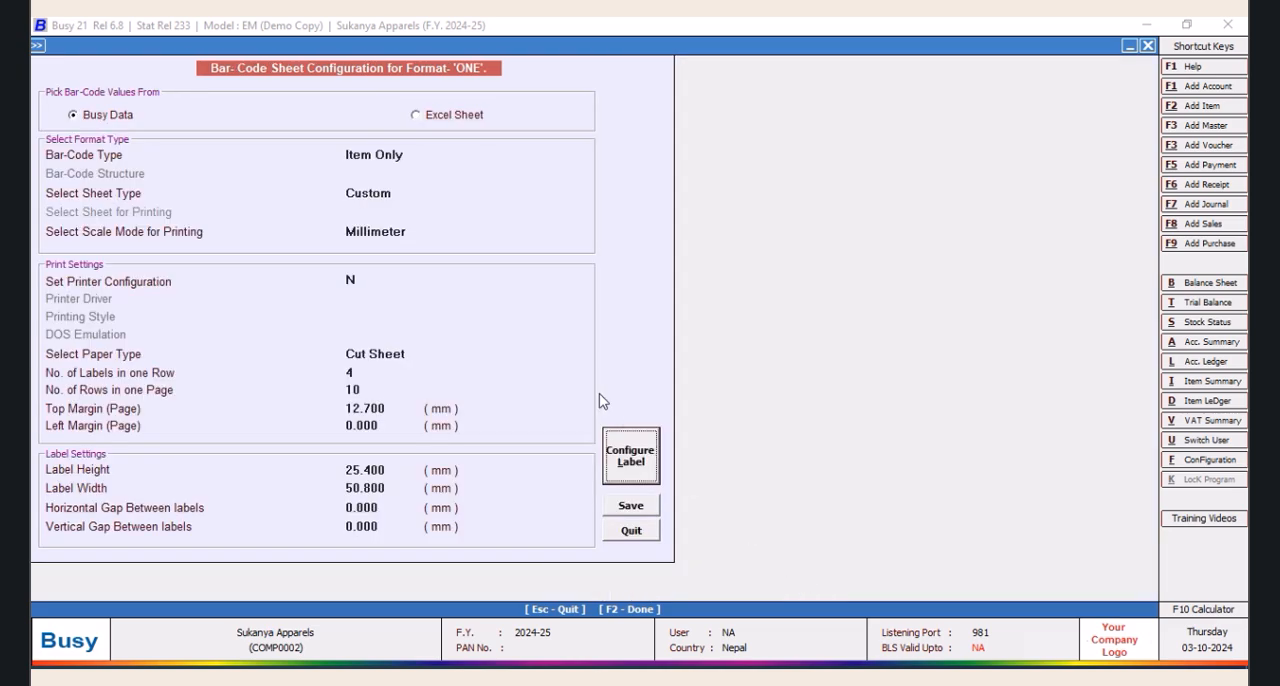
# Reopen the label layout and pad the MRP caption with spaces so its colon lines up with the RATE captions, then accept it
pyautogui.click(637, 453)
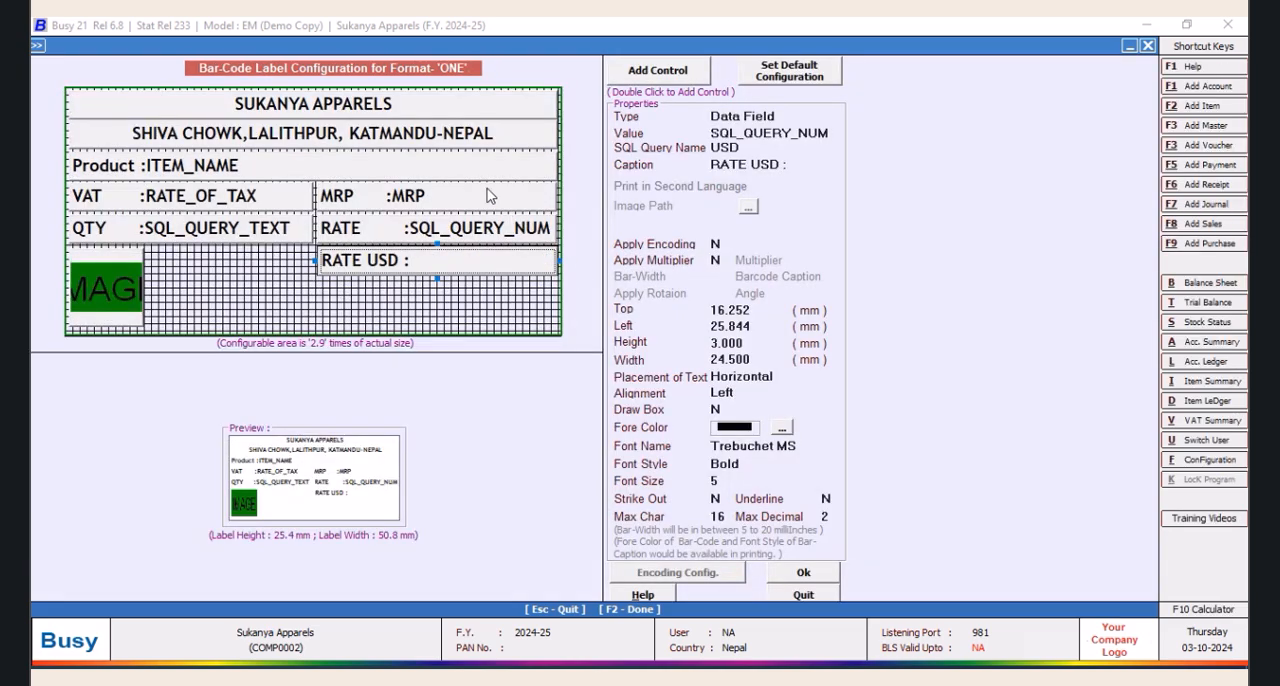
pyautogui.click(489, 199)
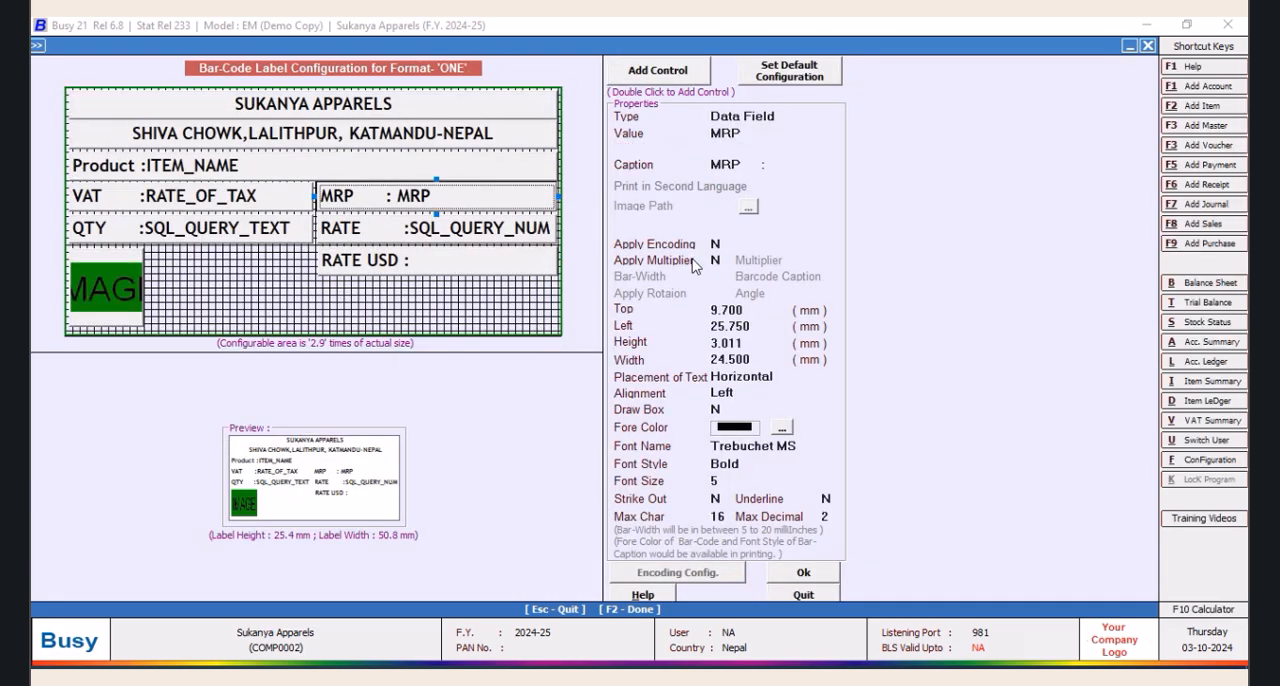
pyautogui.click(758, 164)
pyautogui.press('space')
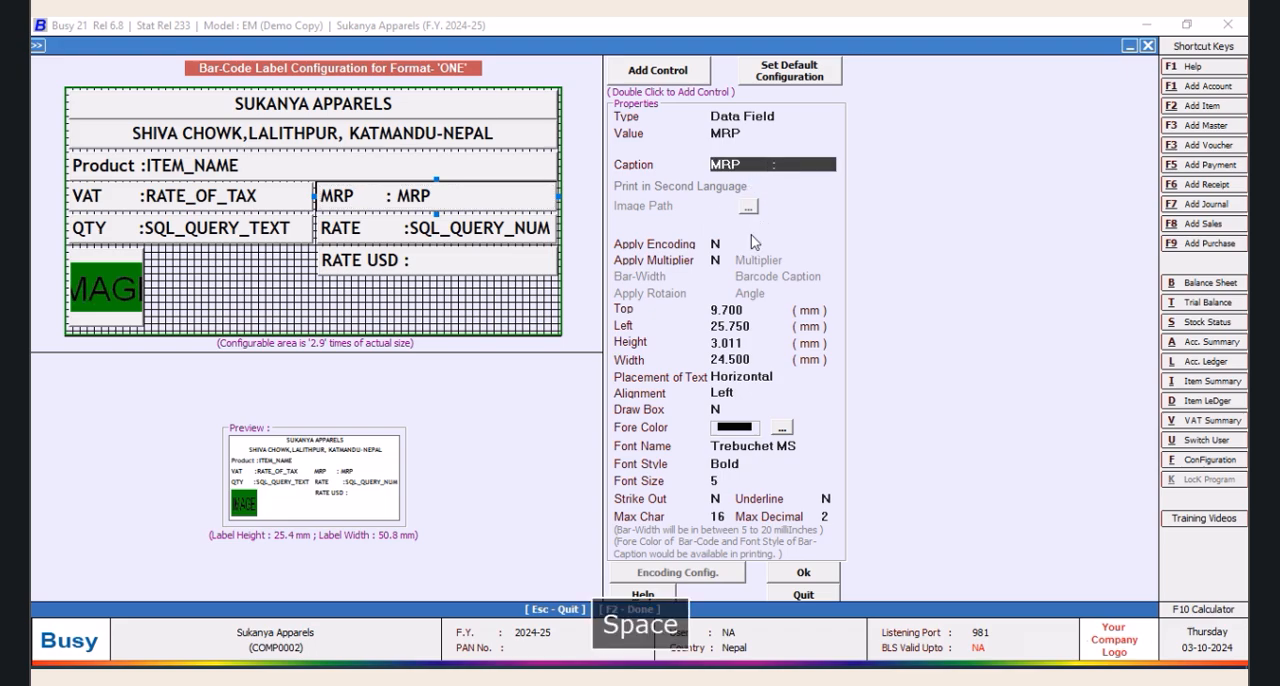
pyautogui.press('Tab')
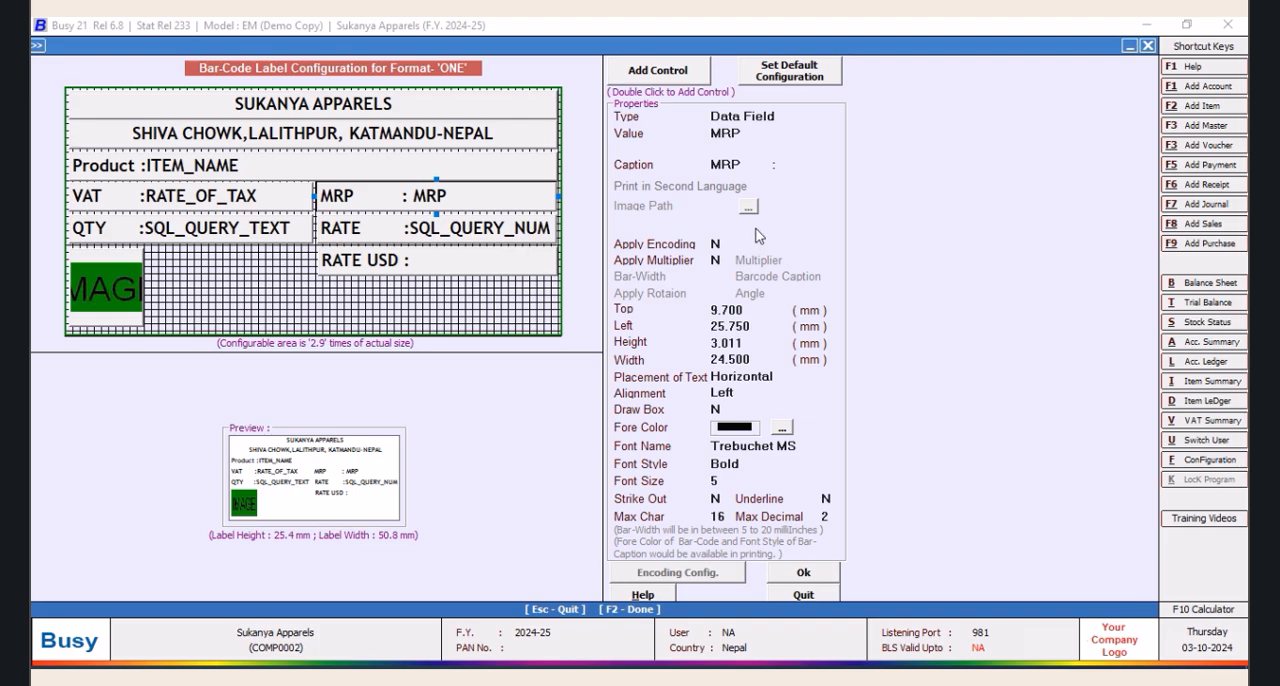
pyautogui.click(798, 576)
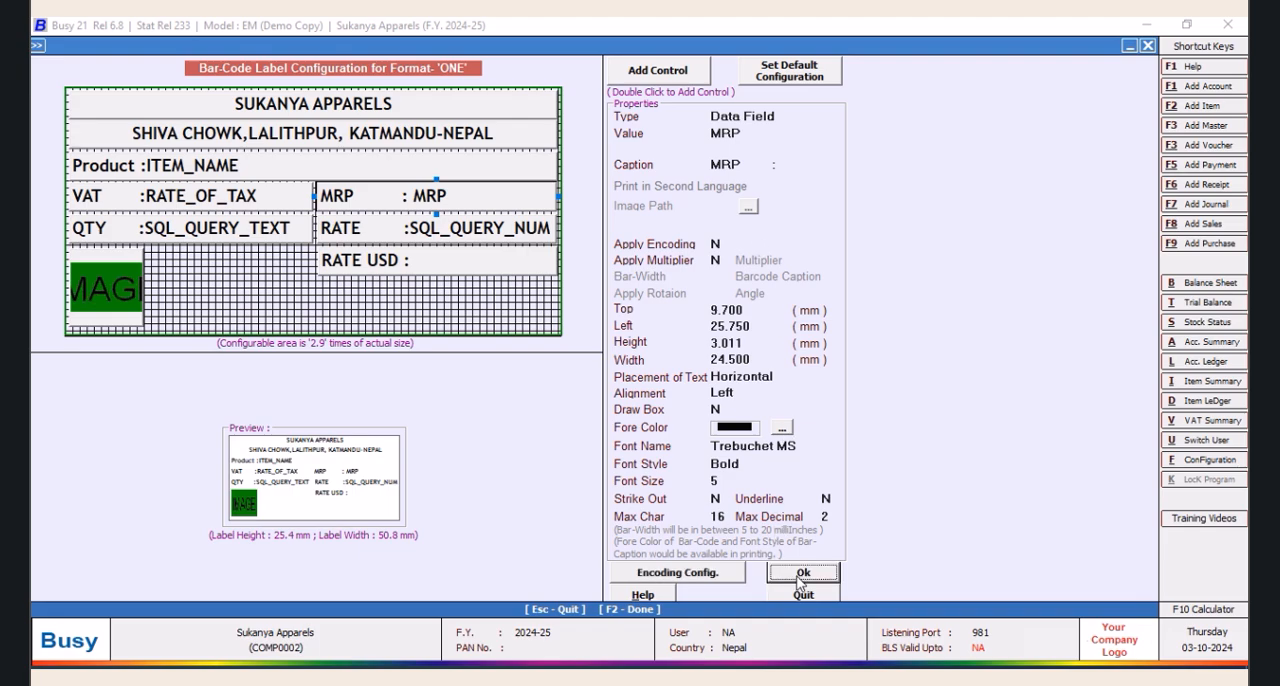
# Check the label layout once more, save the format ONE configuration and return to the item bar-code printing options
pyautogui.click(631, 456)
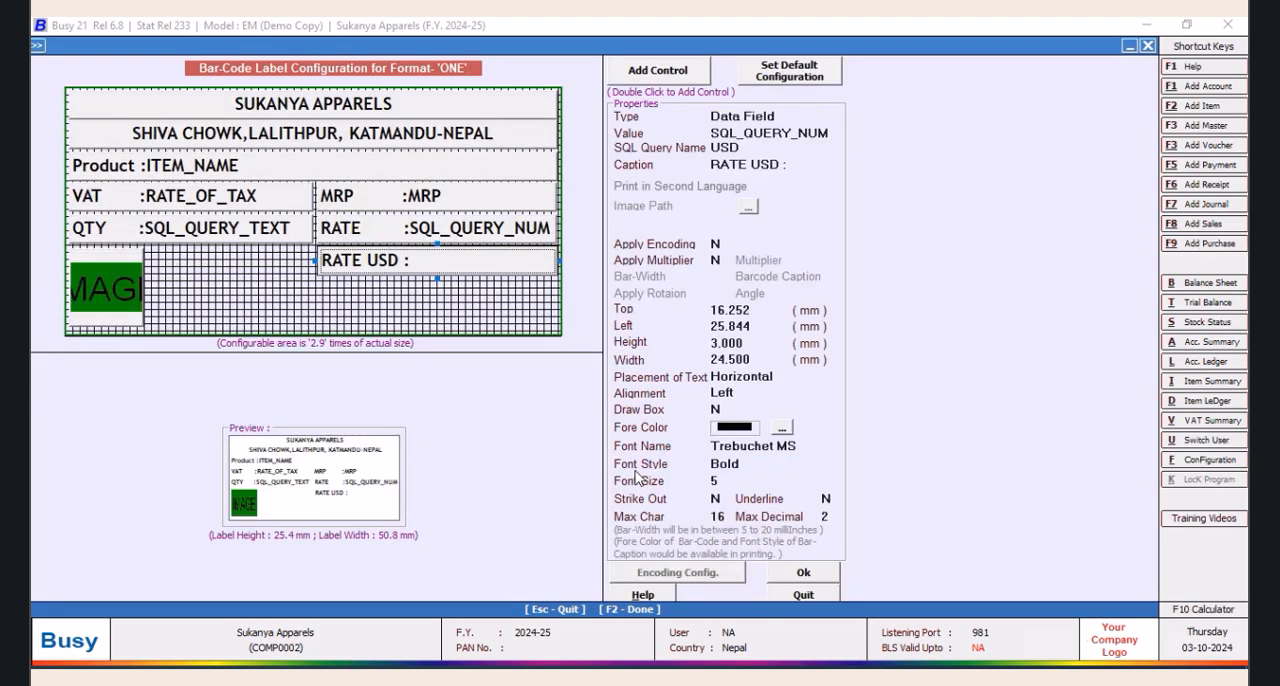
pyautogui.click(815, 580)
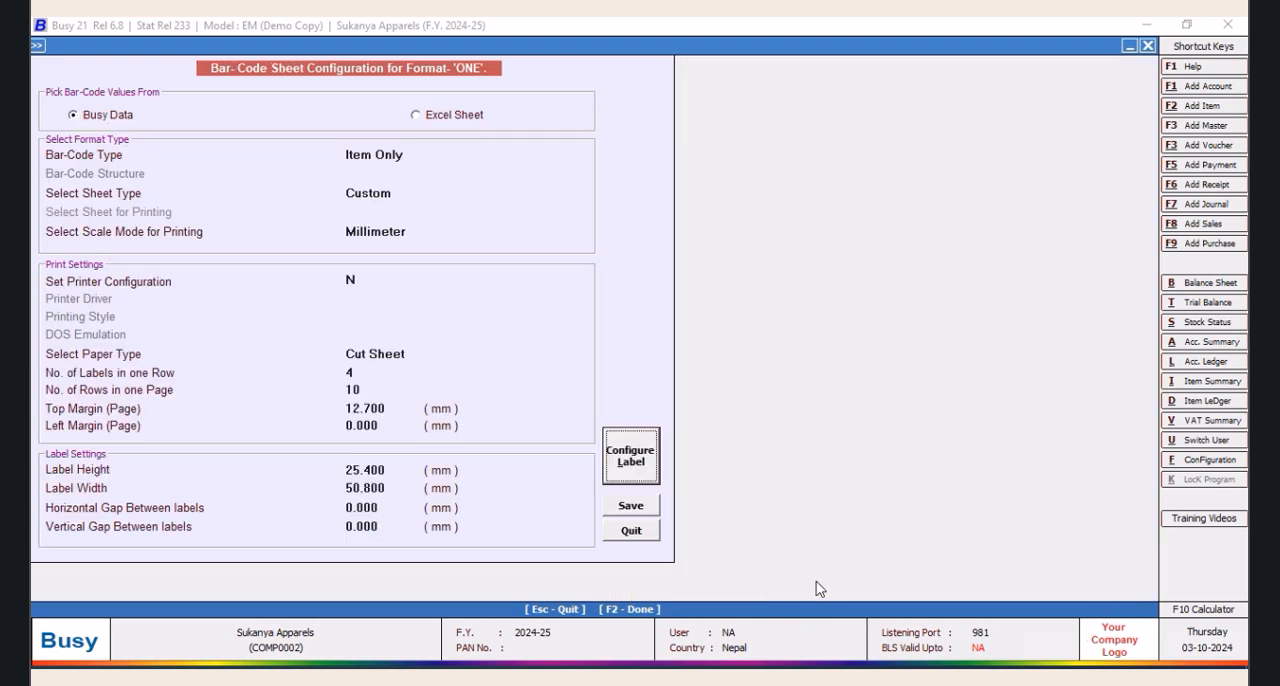
pyautogui.click(638, 510)
pyautogui.click(424, 263)
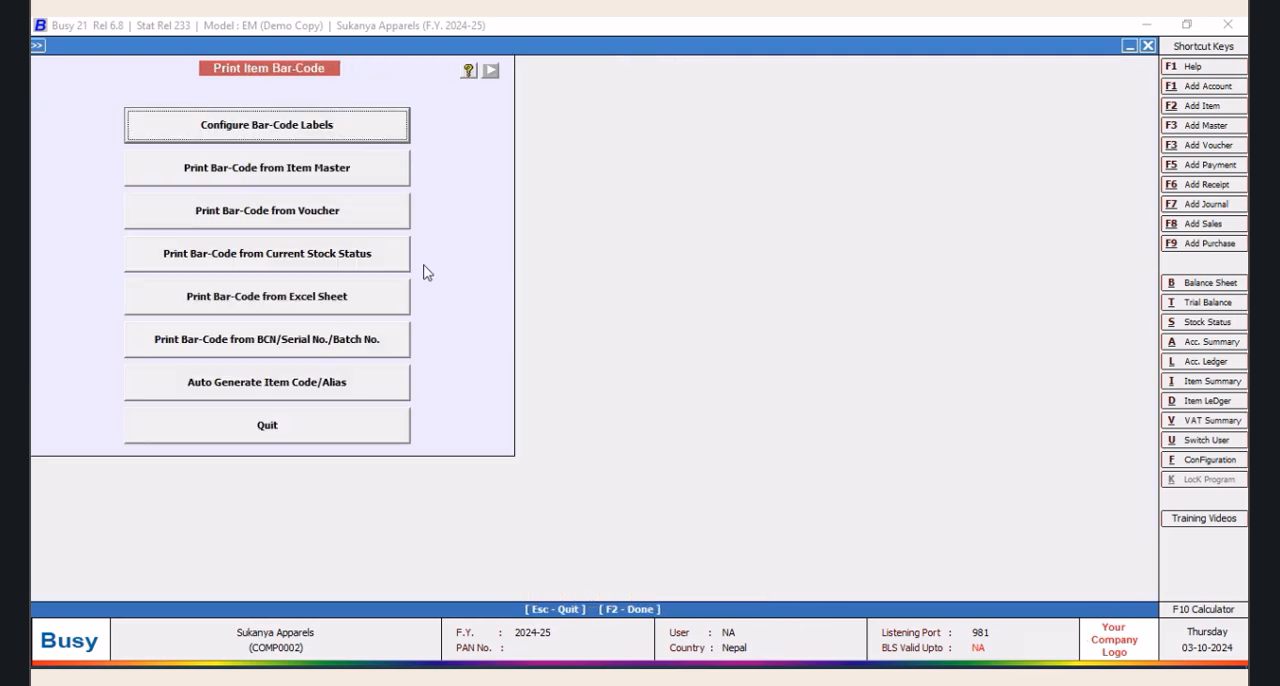
# Start printing bar-codes from vouchers and choose Purchase as the voucher type
pyautogui.click(284, 221)
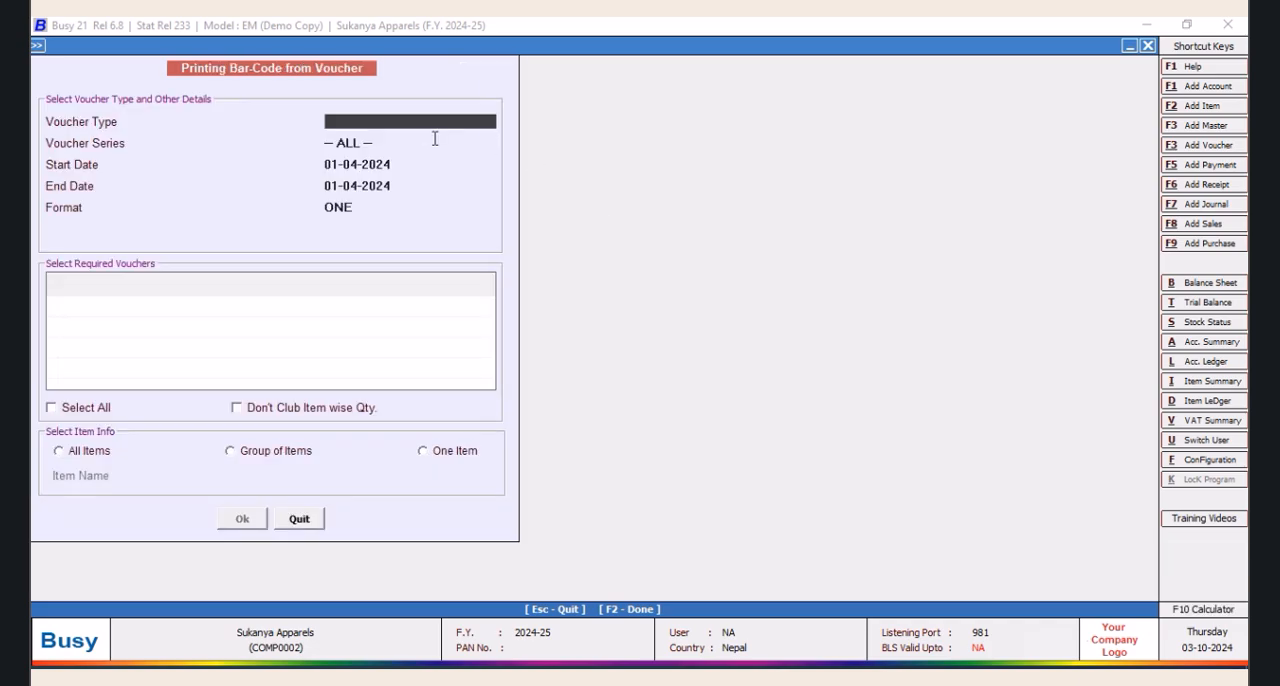
pyautogui.write('PURCH')
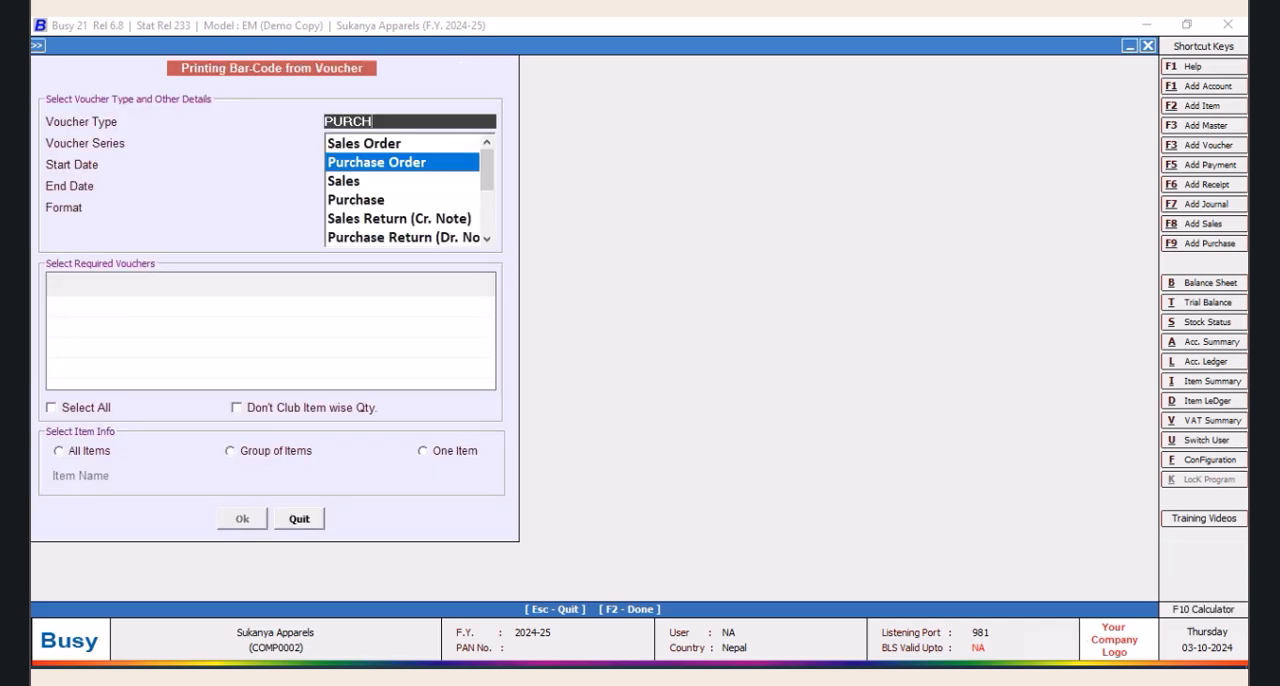
pyautogui.press('Down')
pyautogui.press('Down')
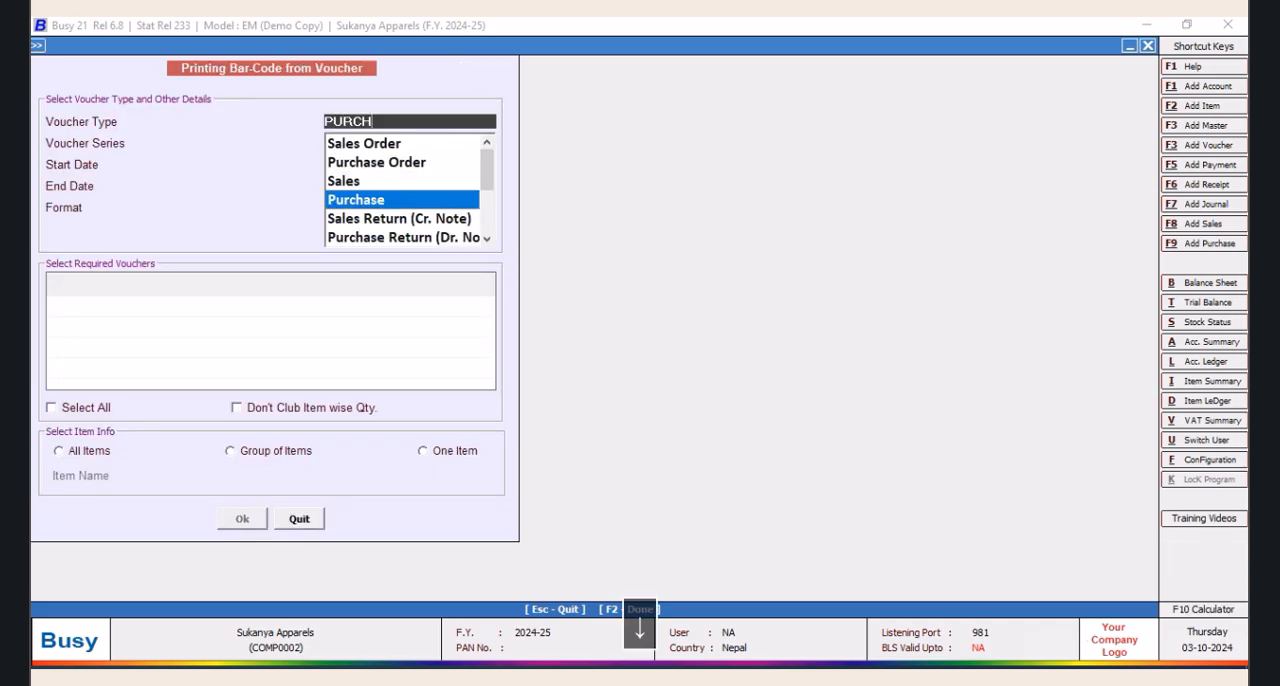
pyautogui.press('Return')
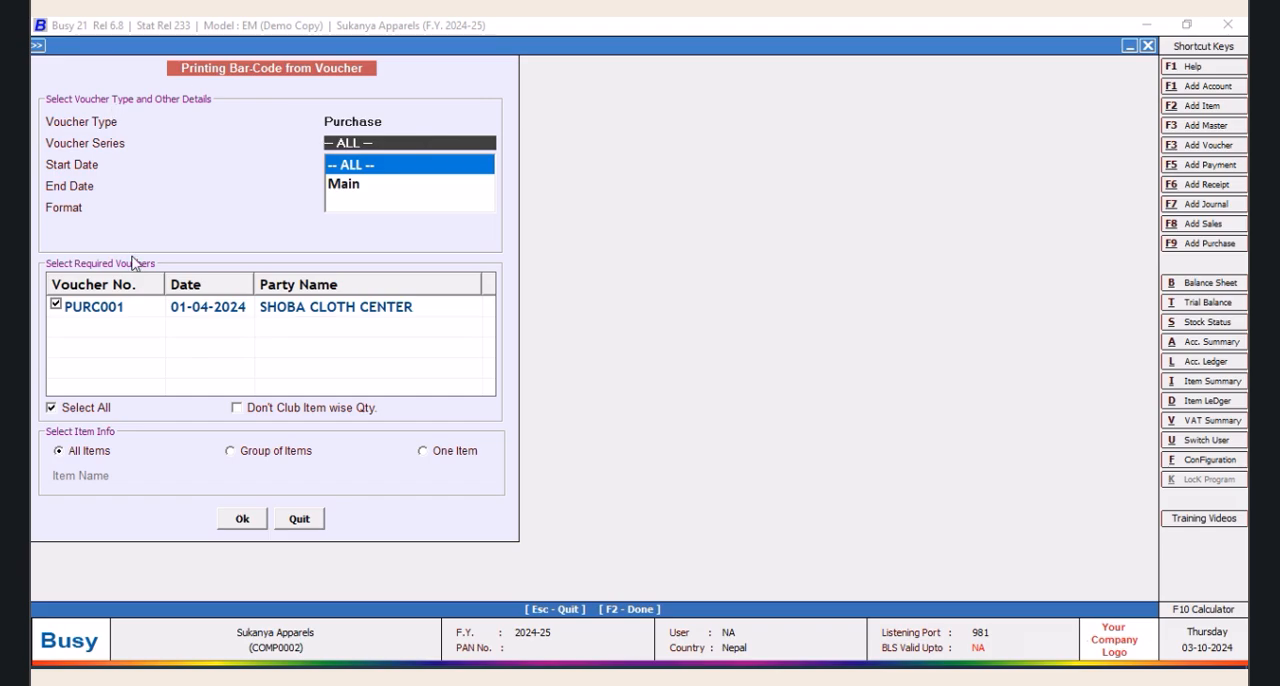
# Restrict the bar-code printing to the single item Kusum 1652 and proceed to the printing options
pyautogui.click(431, 451)
pyautogui.scroll(-1, 495, 525)
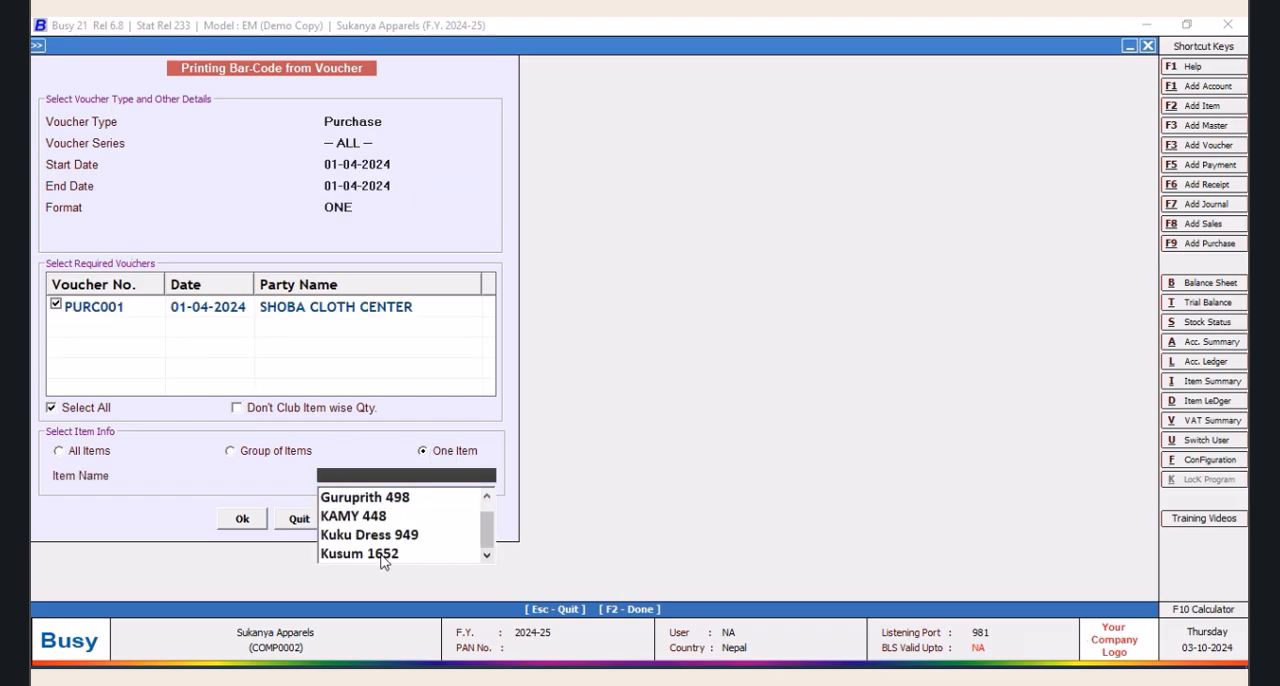
pyautogui.click(424, 556)
pyautogui.click(238, 520)
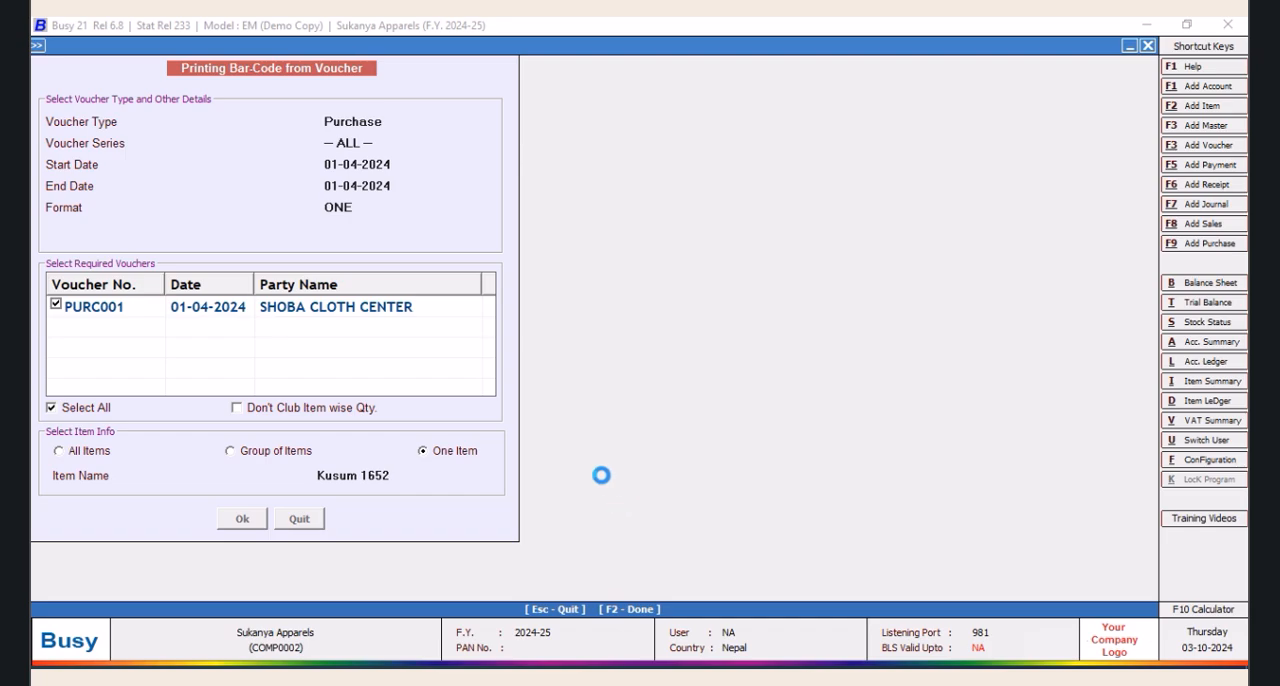
pyautogui.click(185, 374)
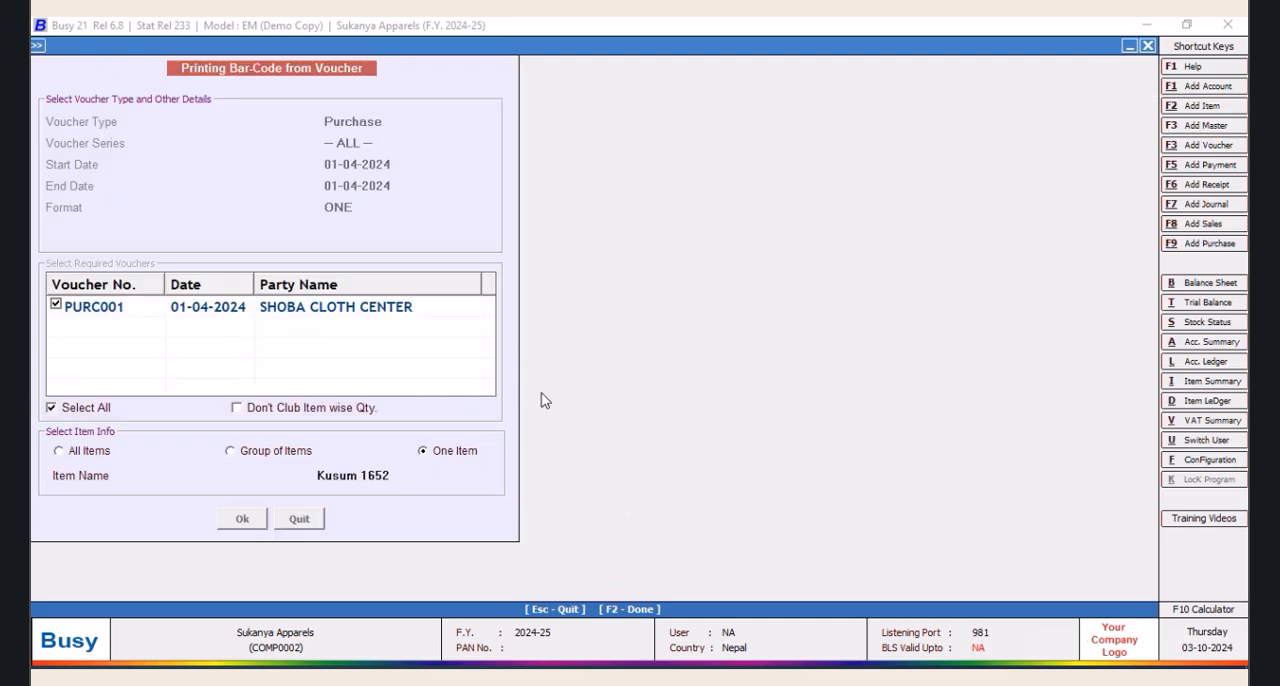
# Preview the Kusum 1652 labels and enlarge the preview to 170% to check the alignment of the captions
pyautogui.click(210, 140)
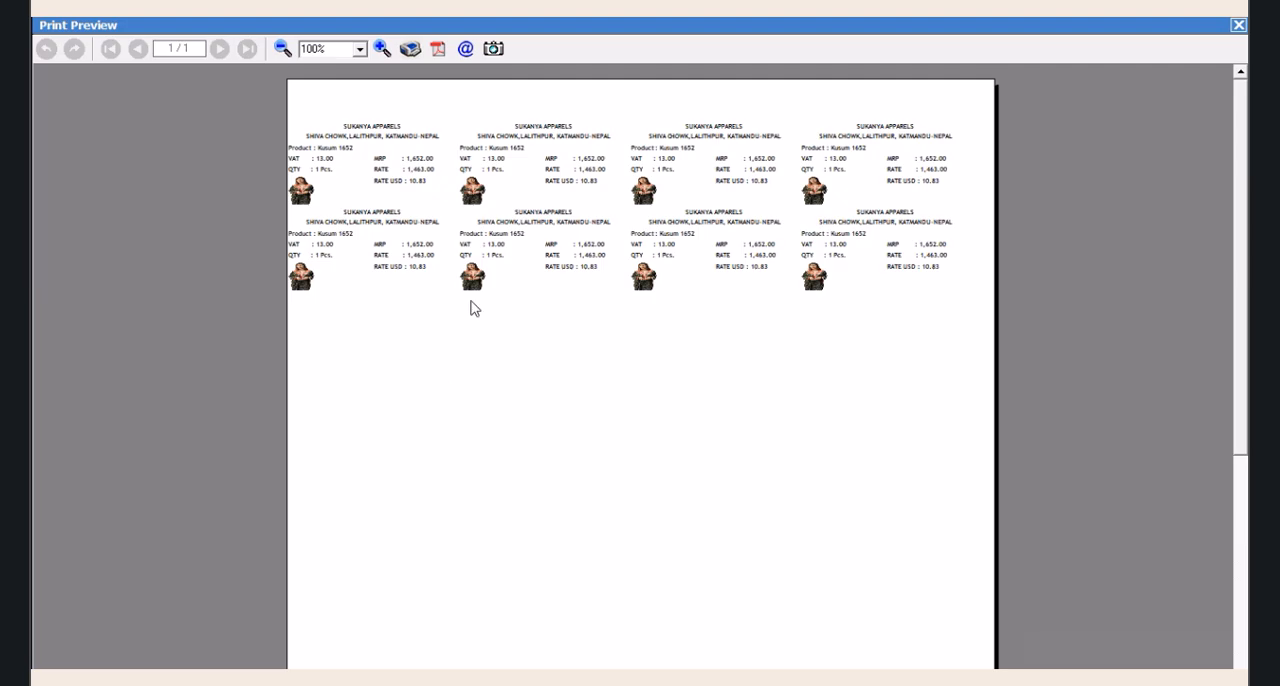
pyautogui.click(381, 48)
pyautogui.click(381, 48)
pyautogui.click(381, 48)
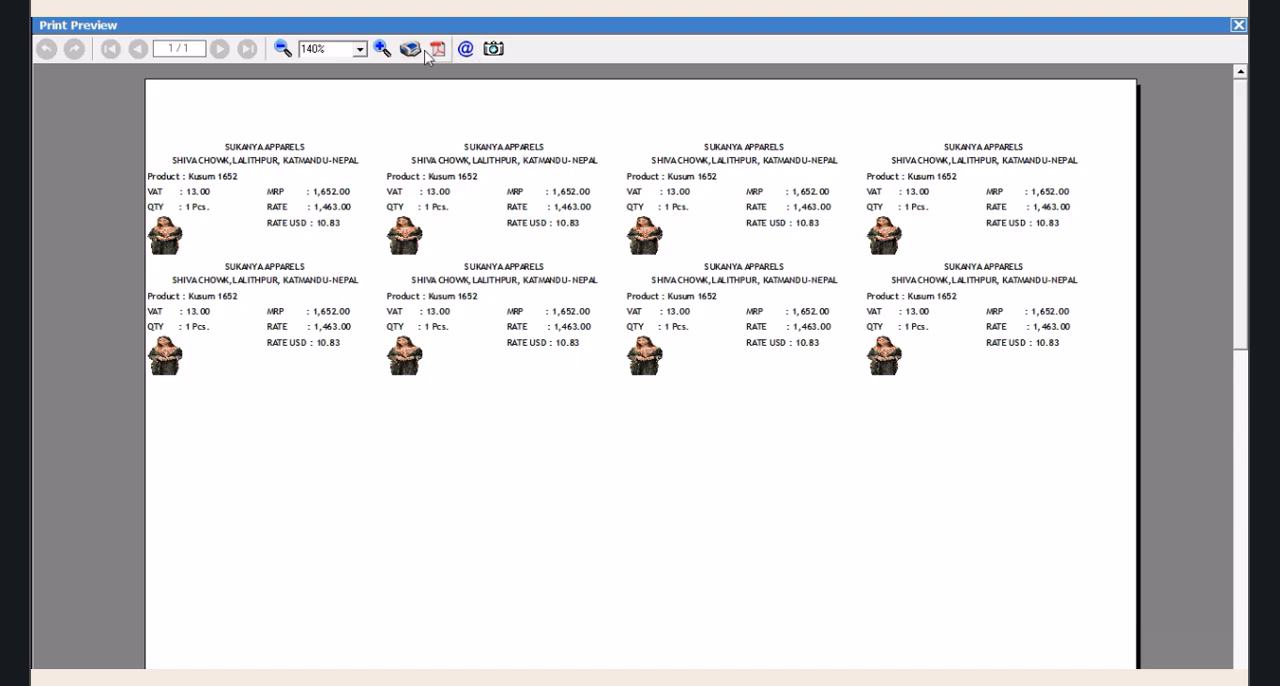
pyautogui.click(381, 48)
pyautogui.click(381, 48)
pyautogui.click(381, 48)
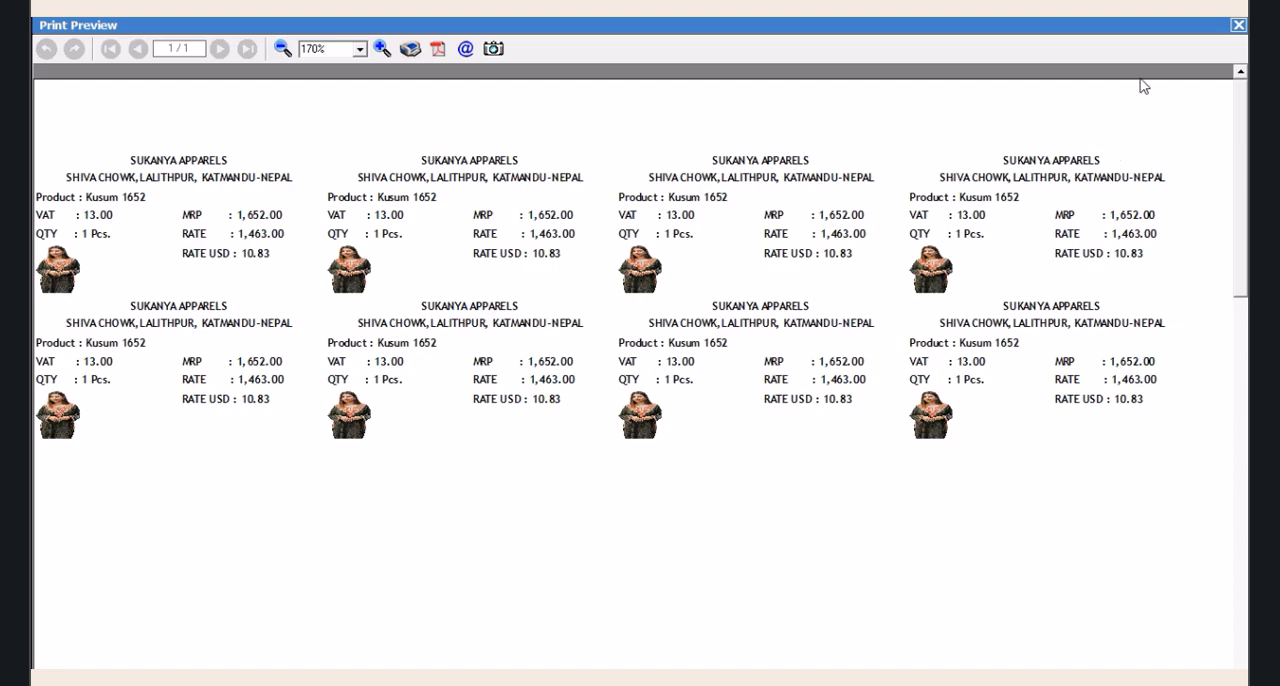
# Close the label preview and leave item bar-code printing
pyautogui.click(1237, 26)
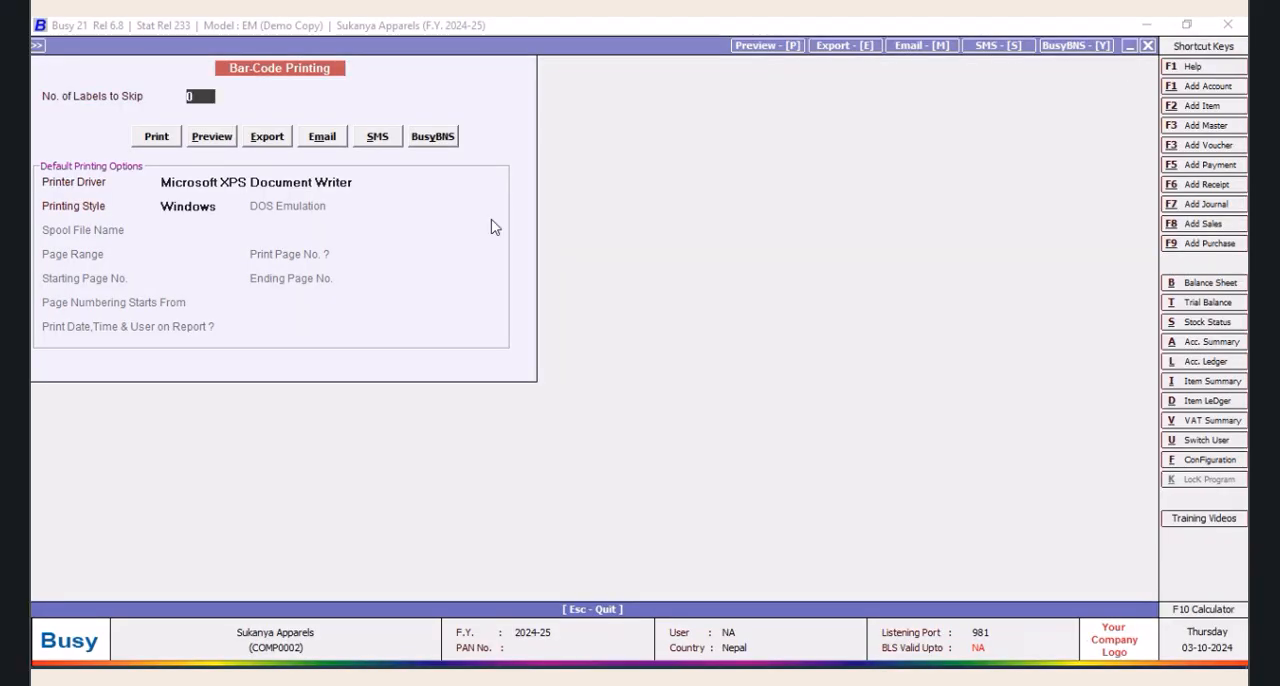
pyautogui.click(1147, 47)
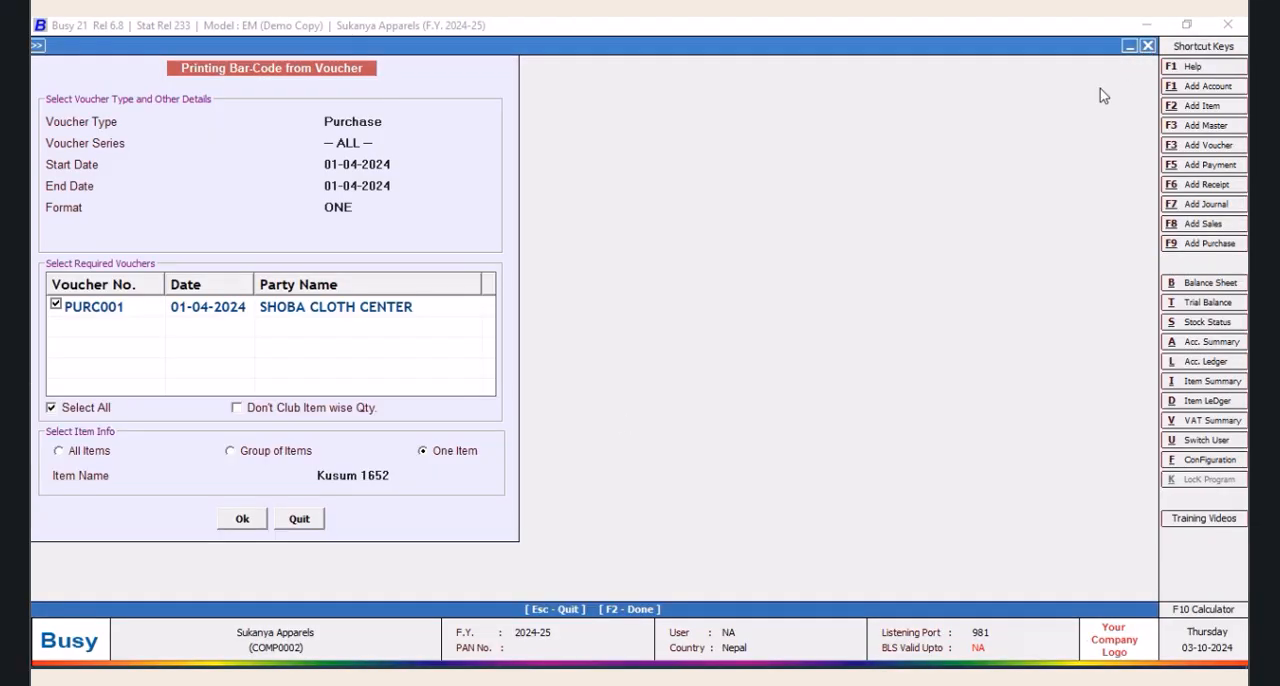
pyautogui.click(302, 519)
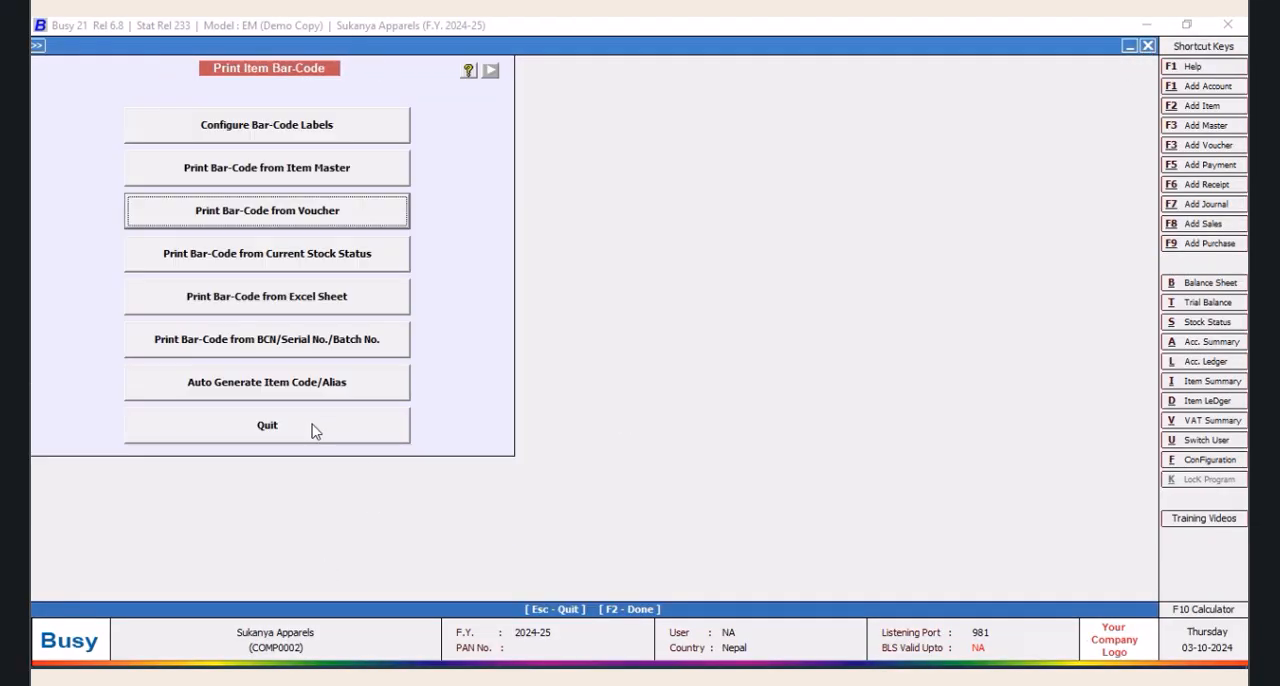
pyautogui.click(314, 428)
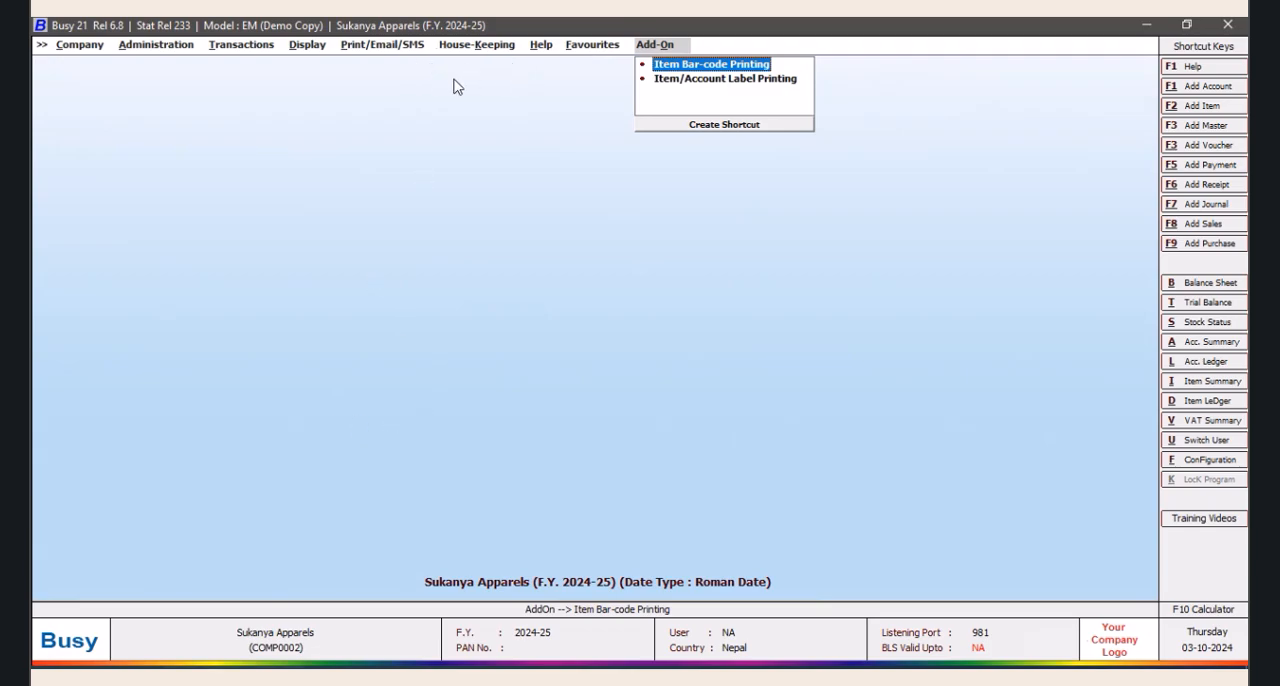
# Open the SQL Query Executor, load the USD query and copy its entire text
pyautogui.hotkey('ctrl', 'shift', 'F2')
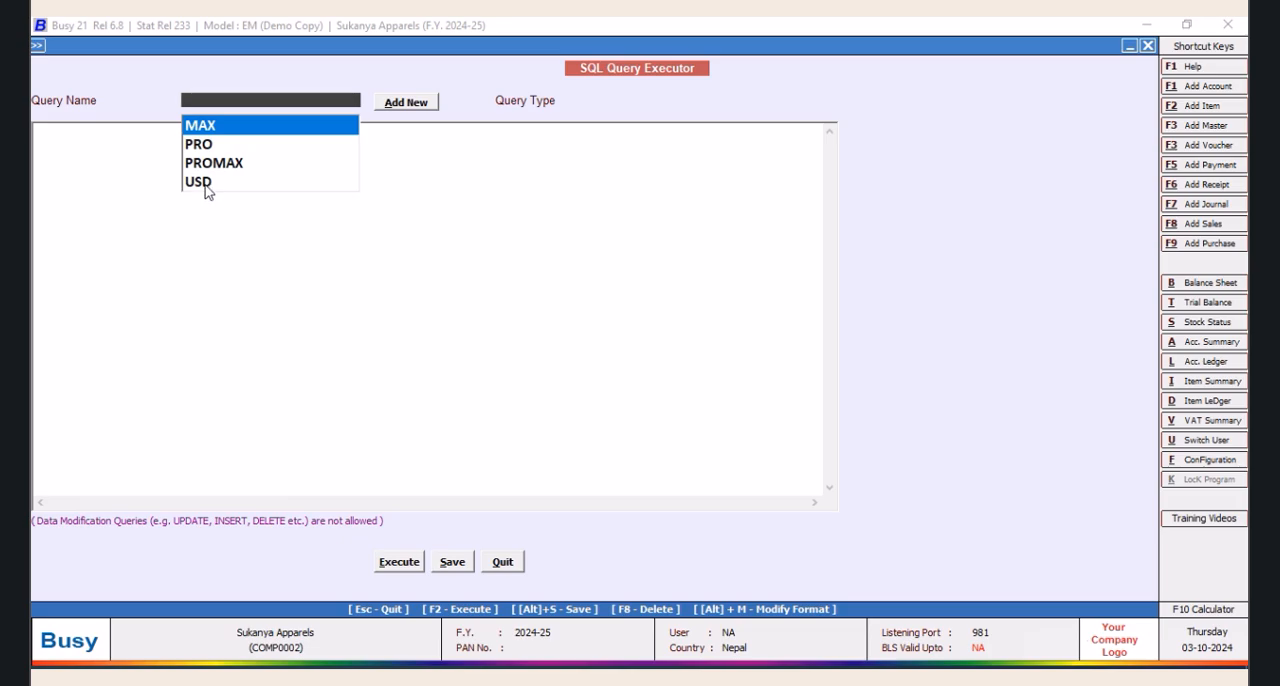
pyautogui.click(204, 183)
pyautogui.moveTo(37, 132); pyautogui.dragTo(840, 299)
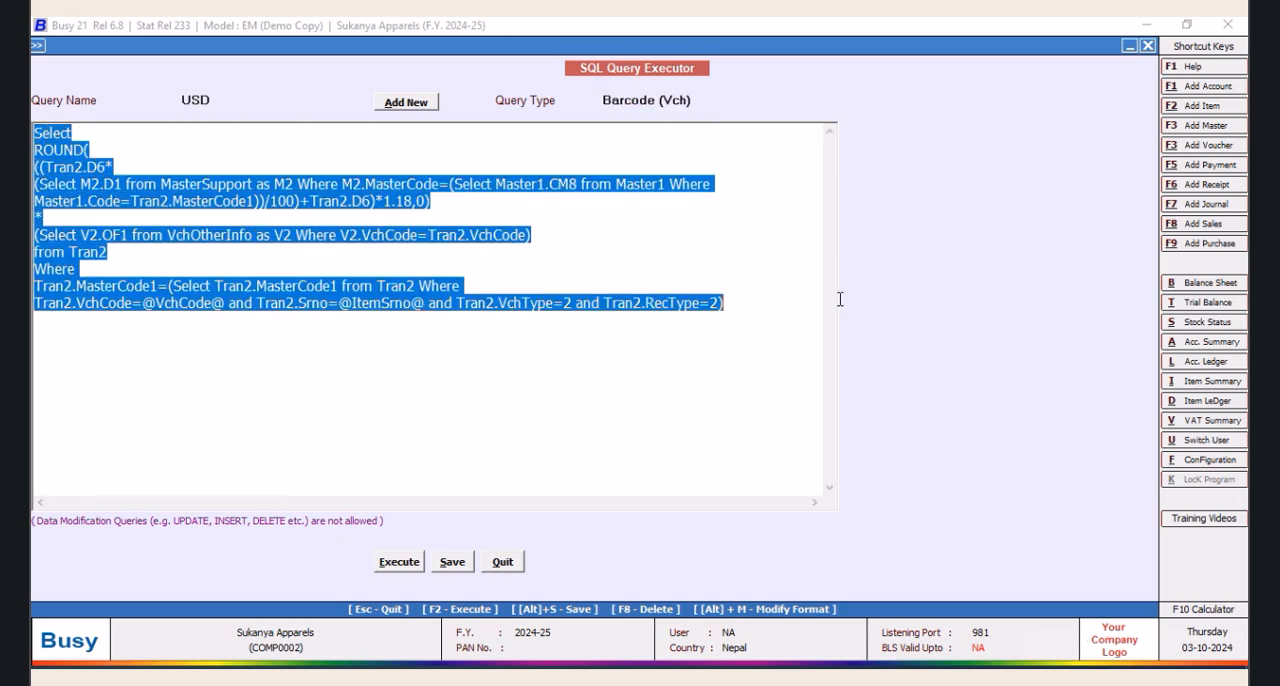
pyautogui.rightClick(591, 315)
pyautogui.click(630, 369)
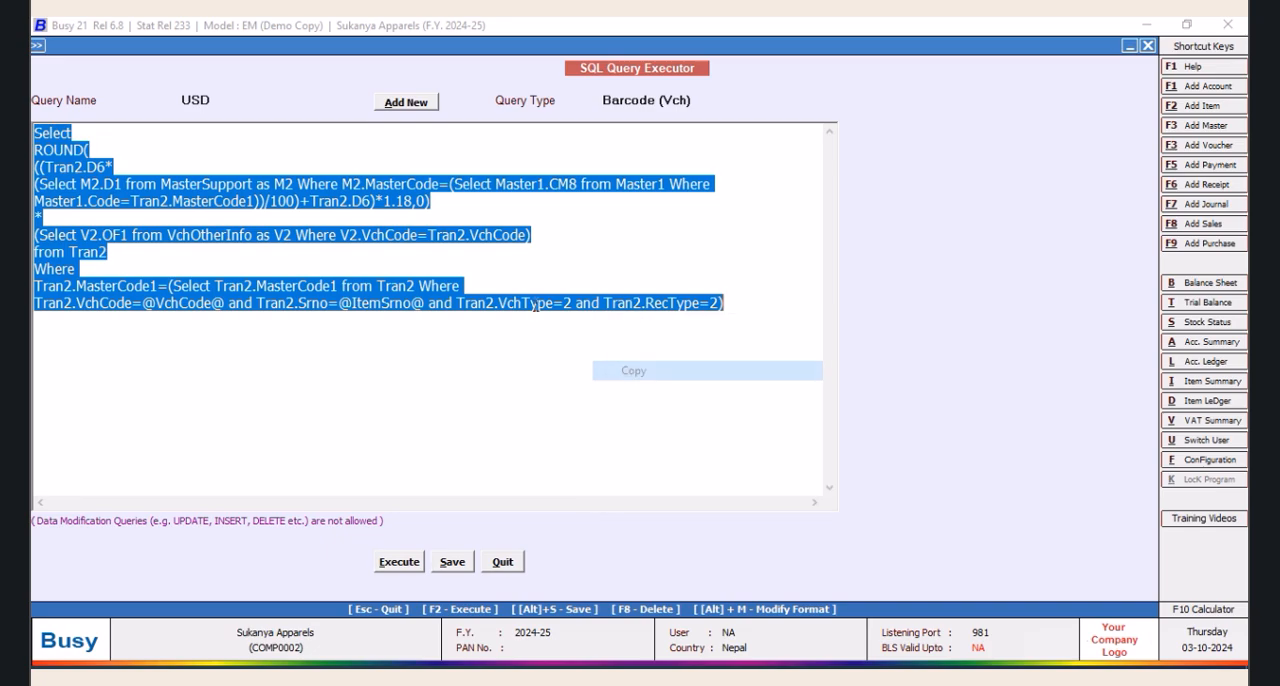
# Add a new SQL query named EURO without a password and paste the copied USD query text into it
pyautogui.click(406, 103)
pyautogui.write('EURO')
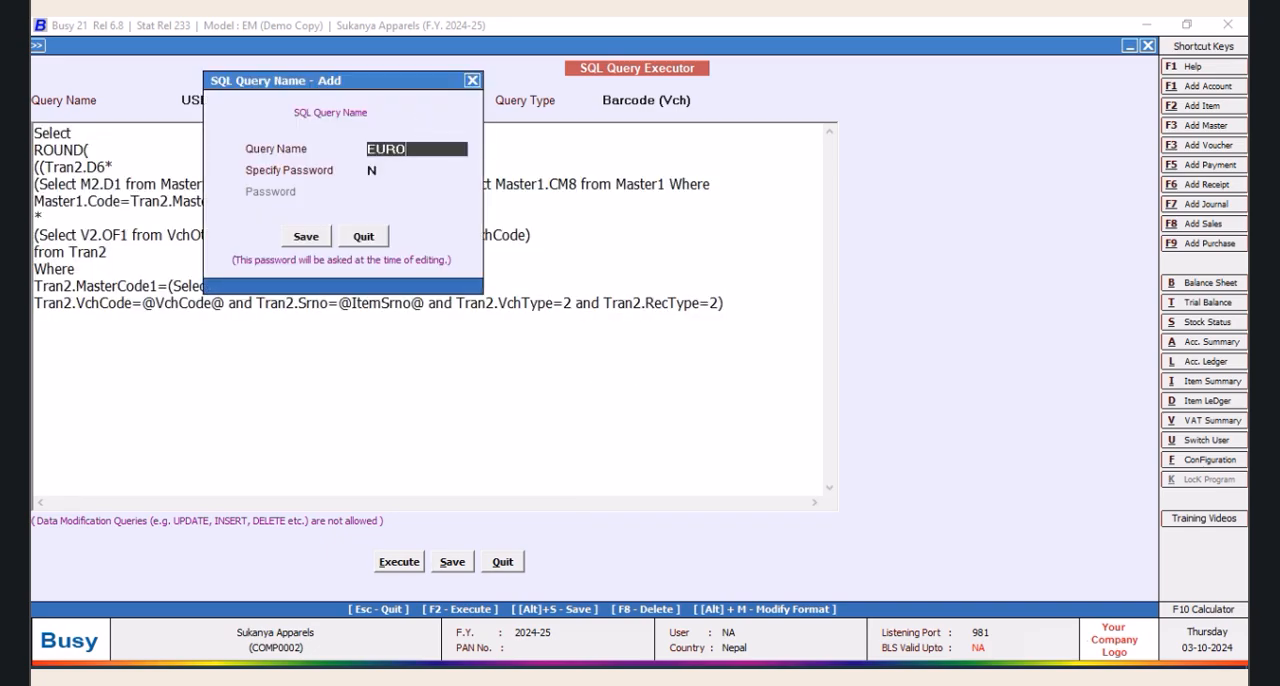
pyautogui.click(306, 237)
pyautogui.rightClick(163, 160)
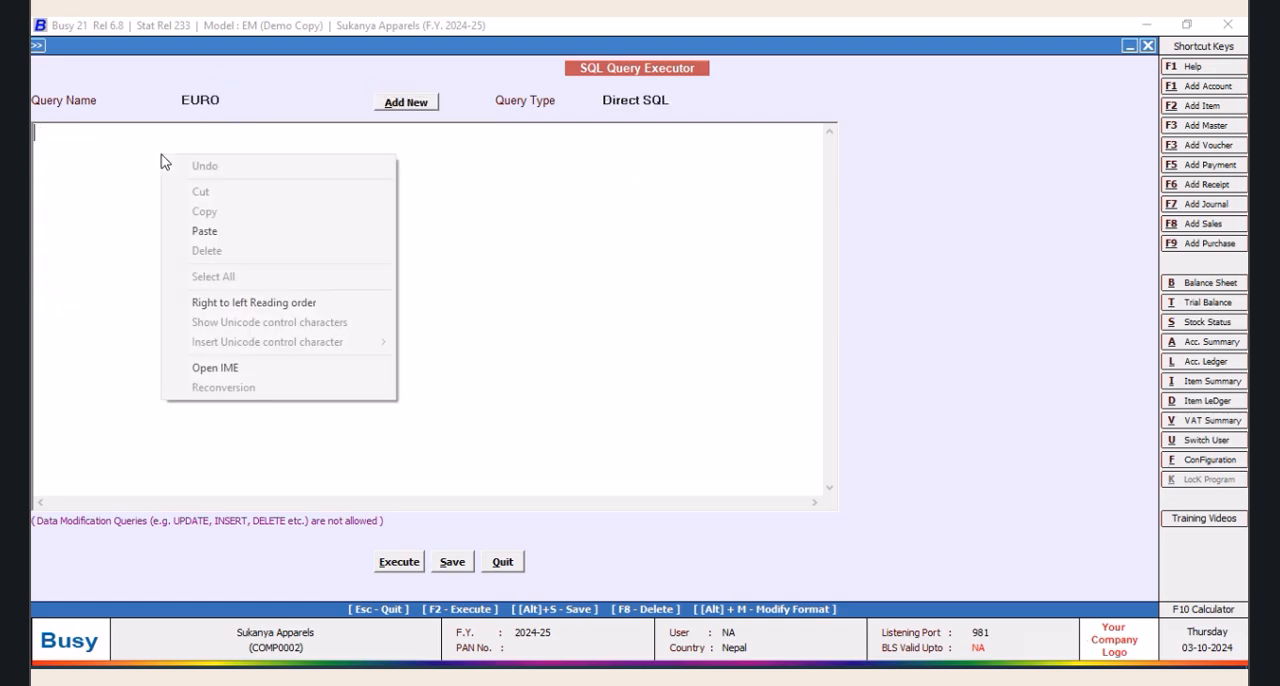
pyautogui.click(204, 231)
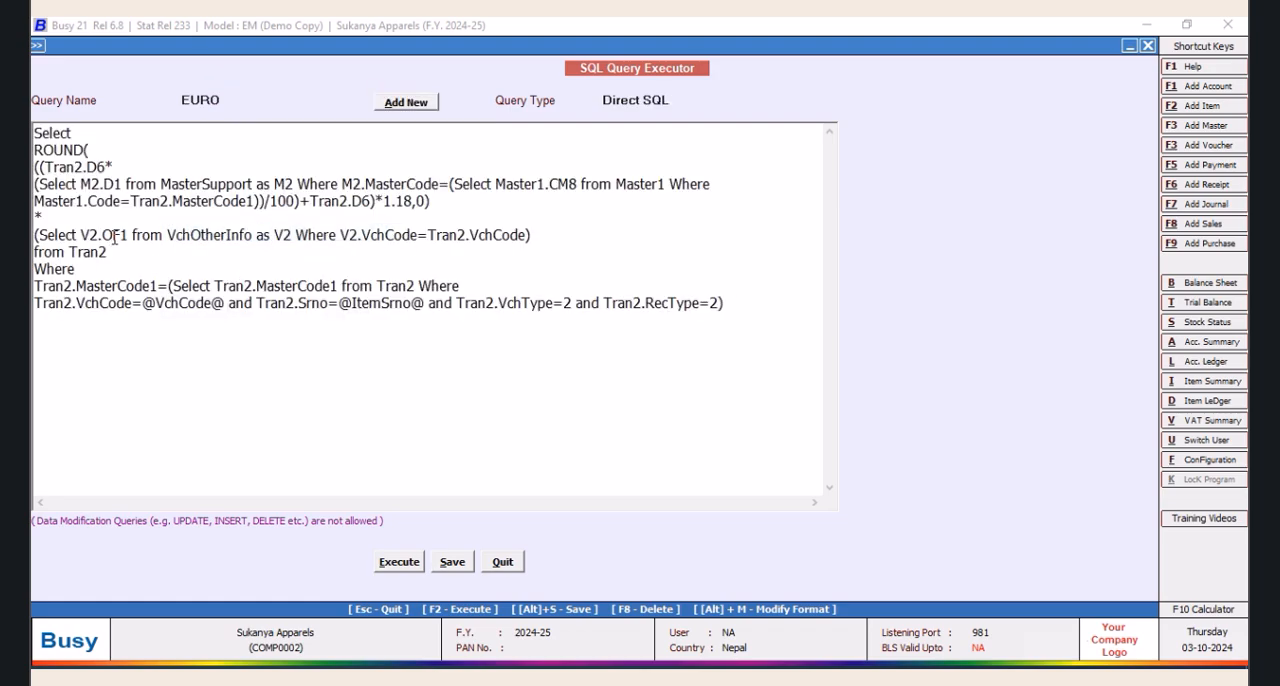
# Change V2.OF1 to V2.OF2 in the EURO query and set its query type to Barcode (Vch)
pyautogui.press('BackSpace')
pyautogui.write('2')
pyautogui.click(671, 103)
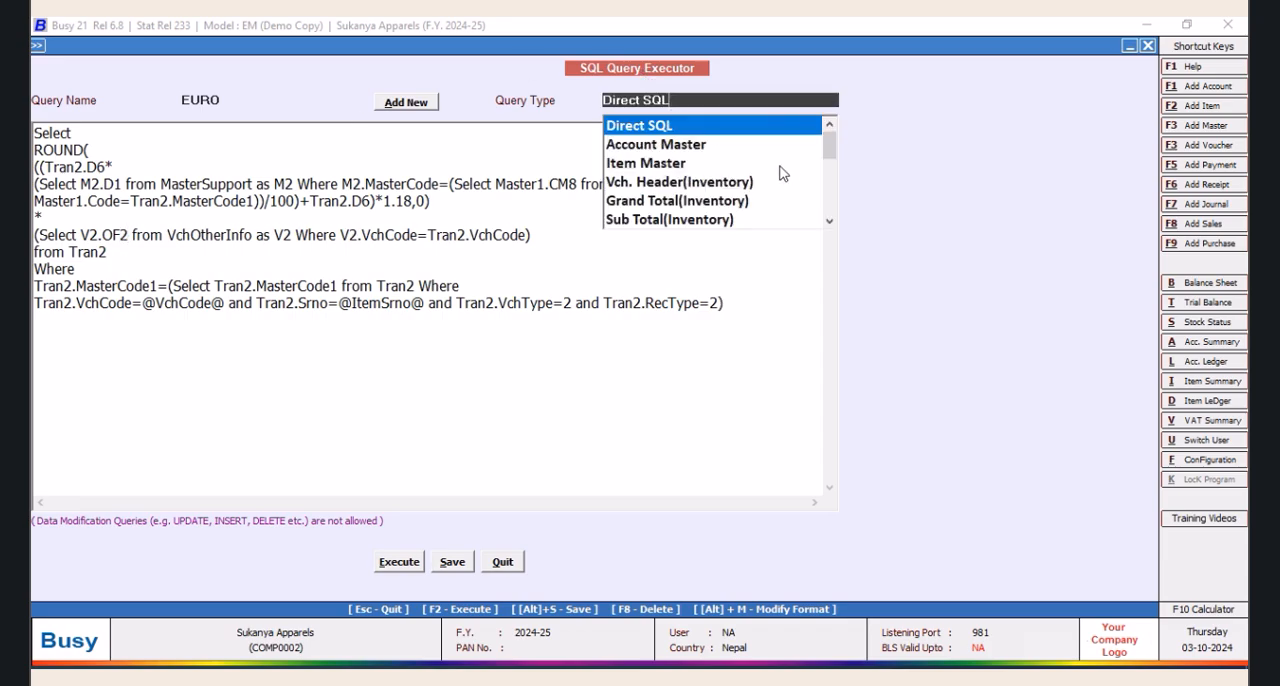
pyautogui.scroll(-3, 655, 200)
pyautogui.click(652, 201)
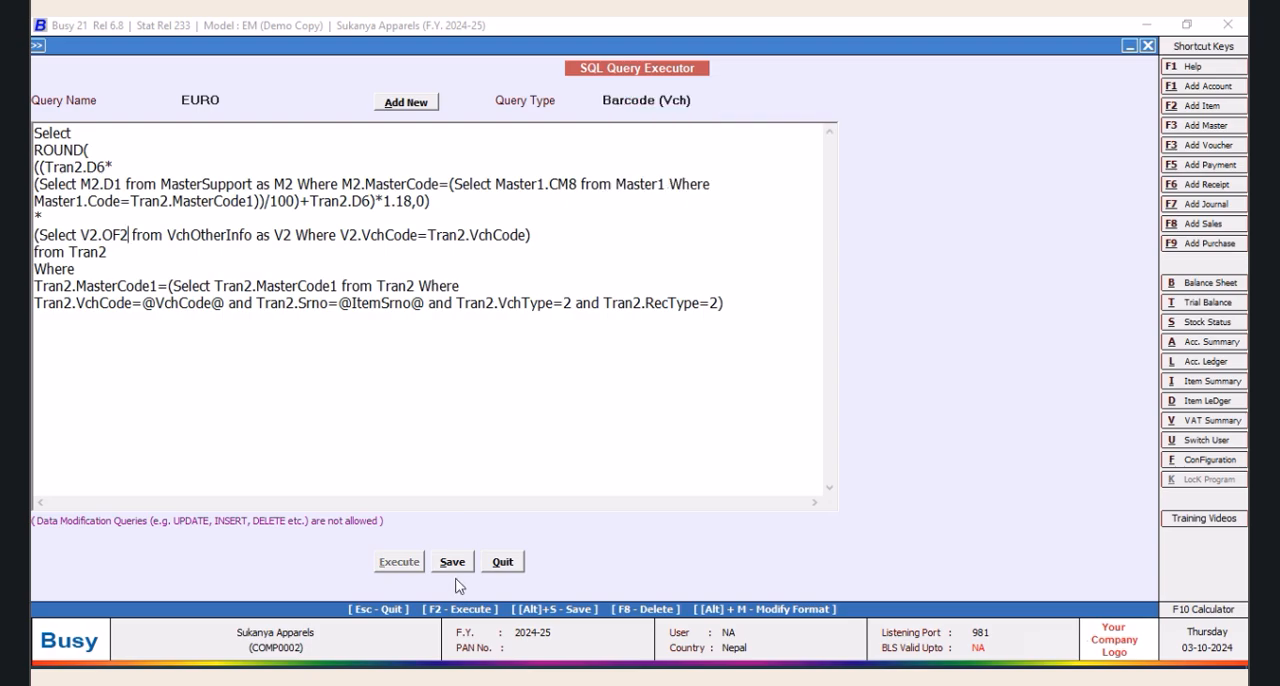
# Save the EURO query and close the SQL Query Executor
pyautogui.click(447, 564)
pyautogui.click(747, 387)
pyautogui.click(505, 563)
# Reopen item bar-code printing in demo mode and open the label configuration of format ONE
pyautogui.click(752, 66)
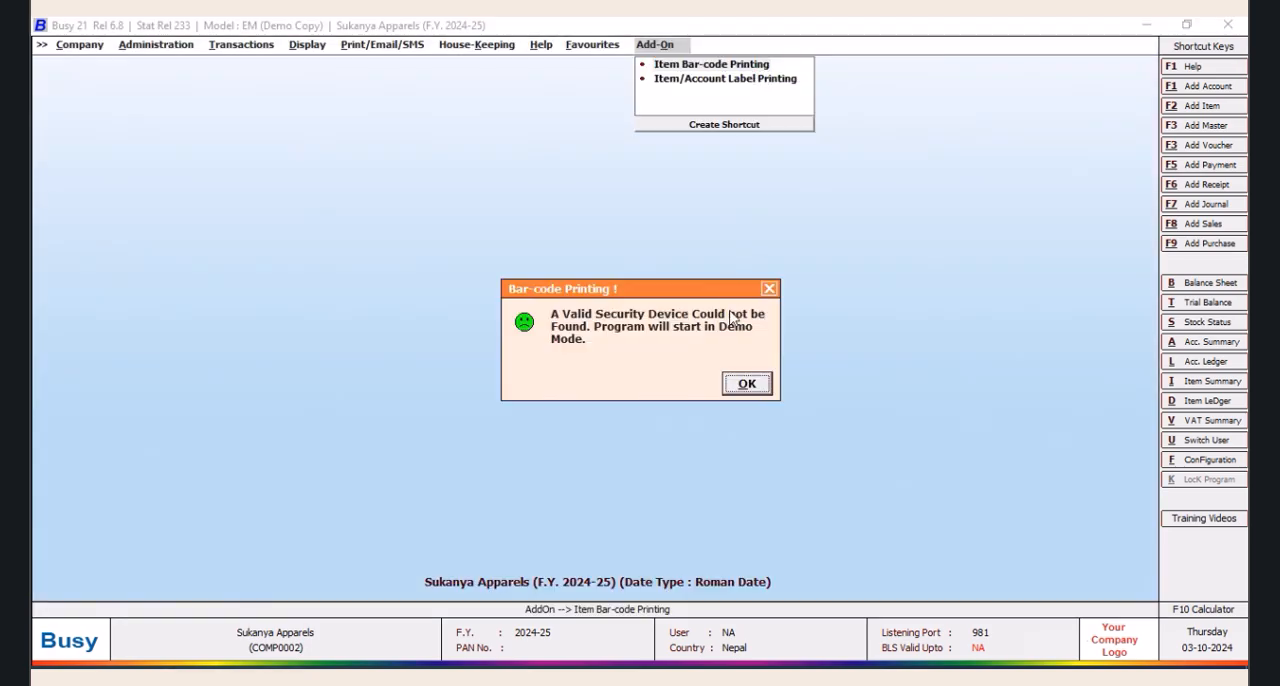
pyautogui.click(747, 384)
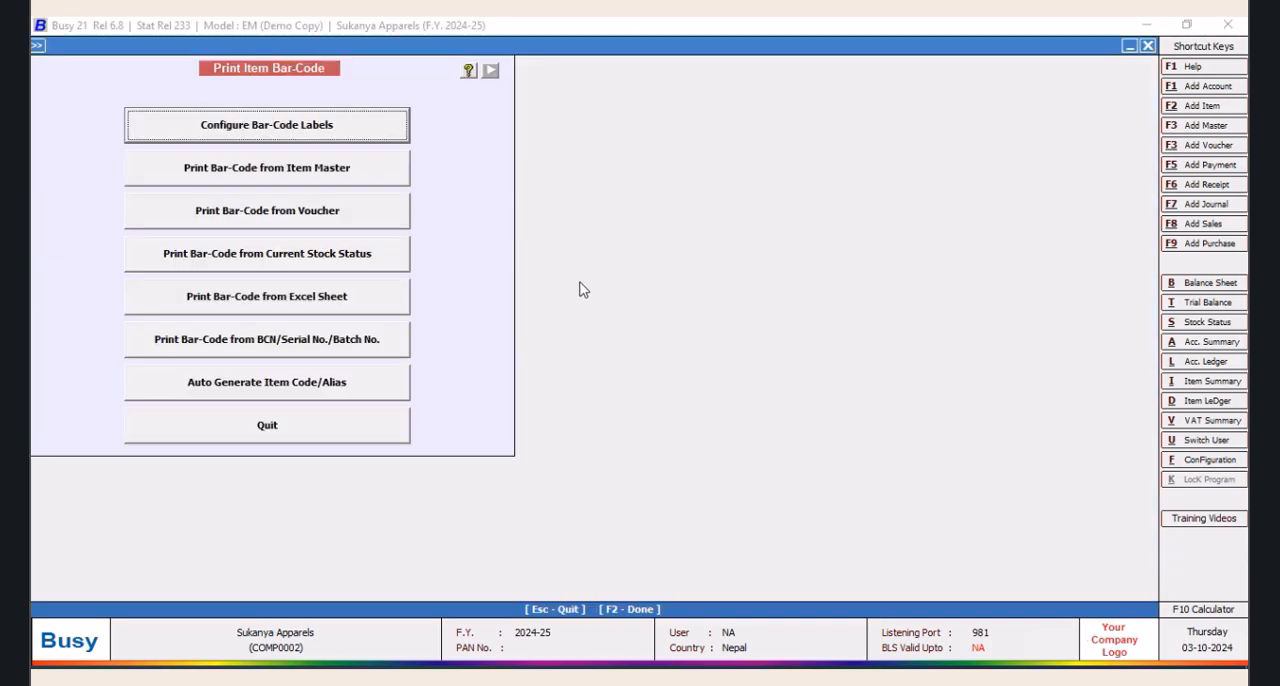
pyautogui.click(272, 133)
pyautogui.click(534, 176)
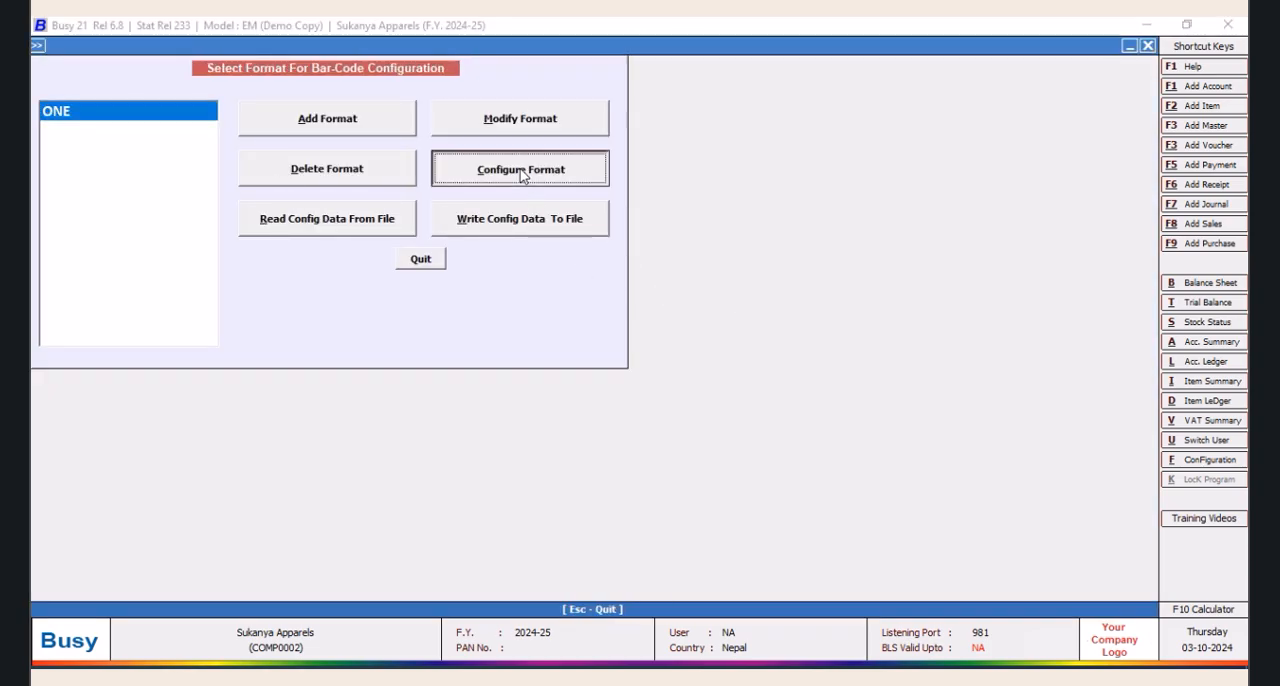
pyautogui.click(652, 463)
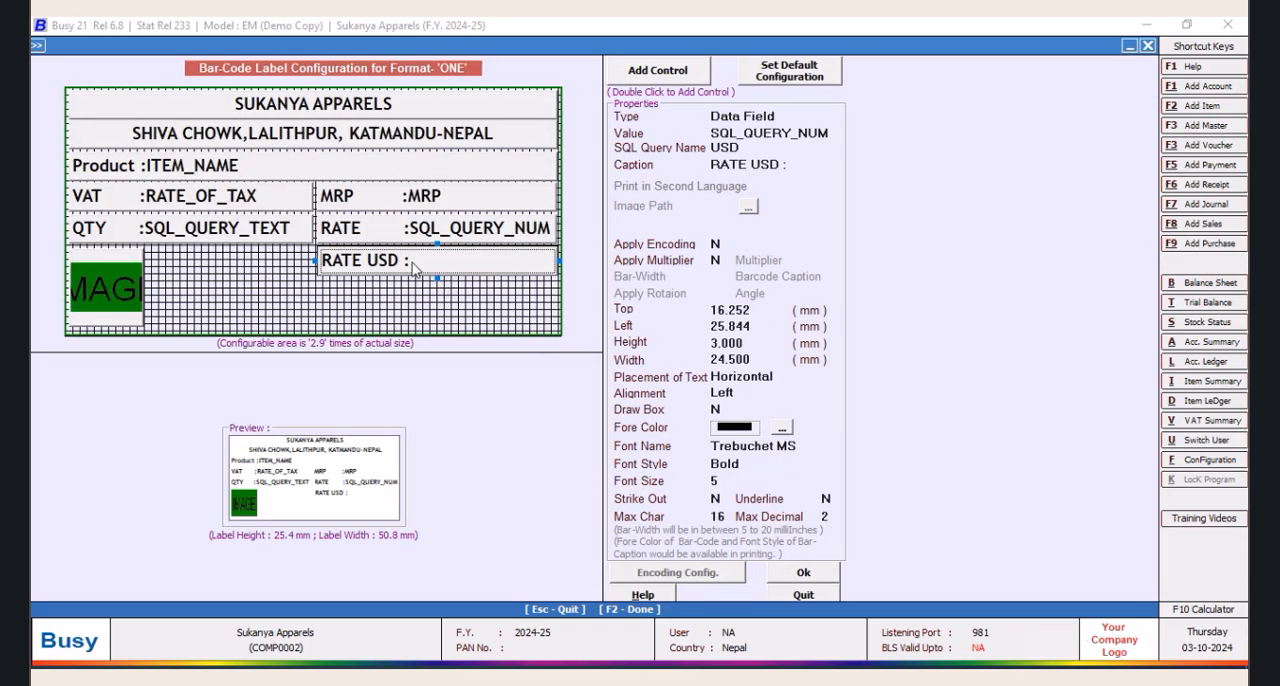
pyautogui.moveTo(413, 268); pyautogui.dragTo(415, 294)
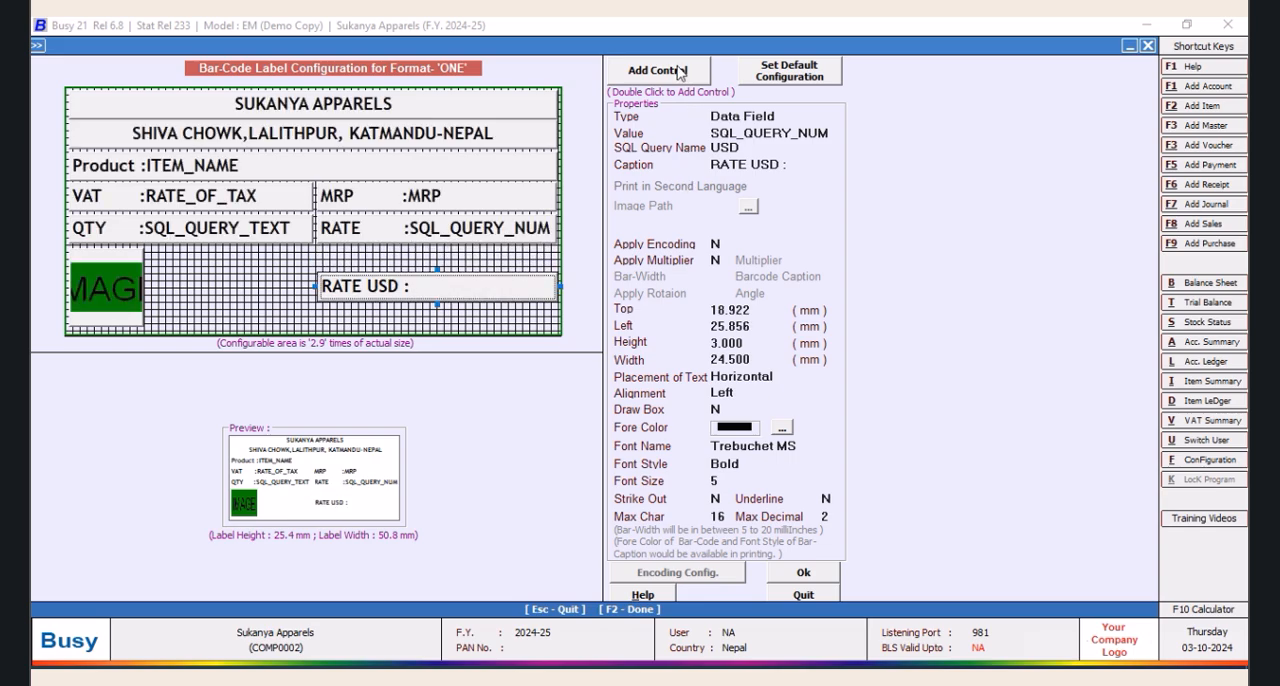
pyautogui.hotkey('ctrl', 'z')
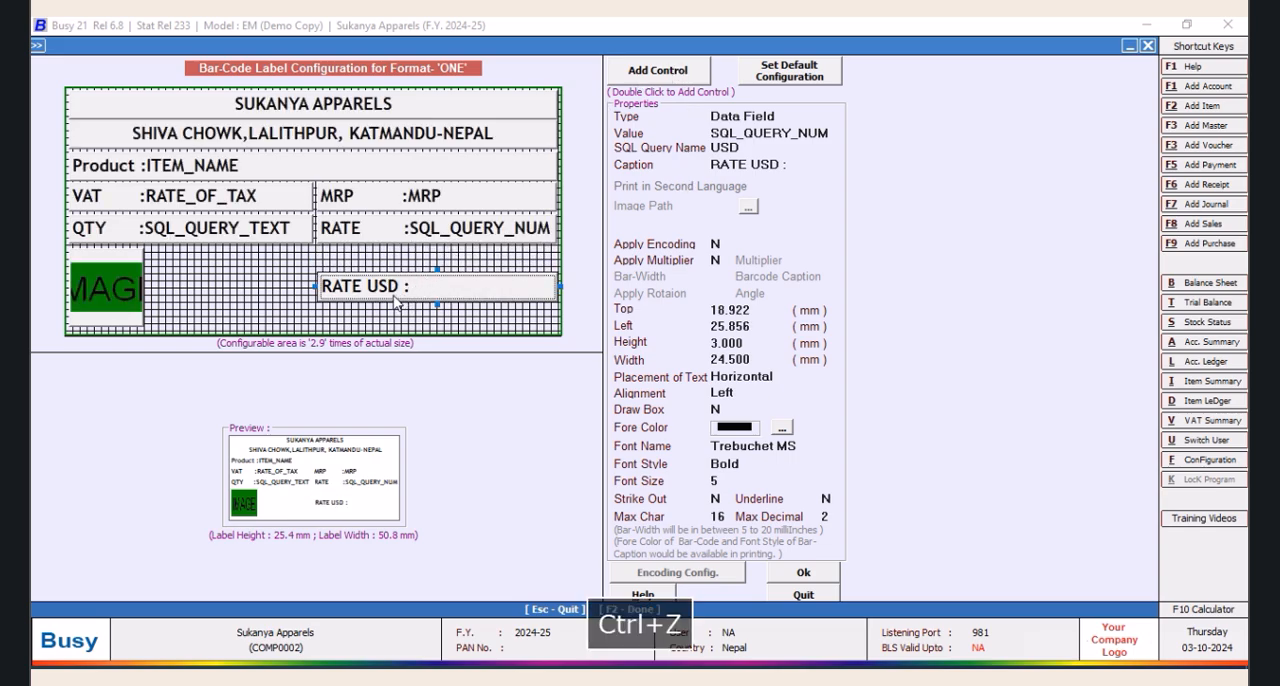
pyautogui.click(800, 596)
pyautogui.click(624, 452)
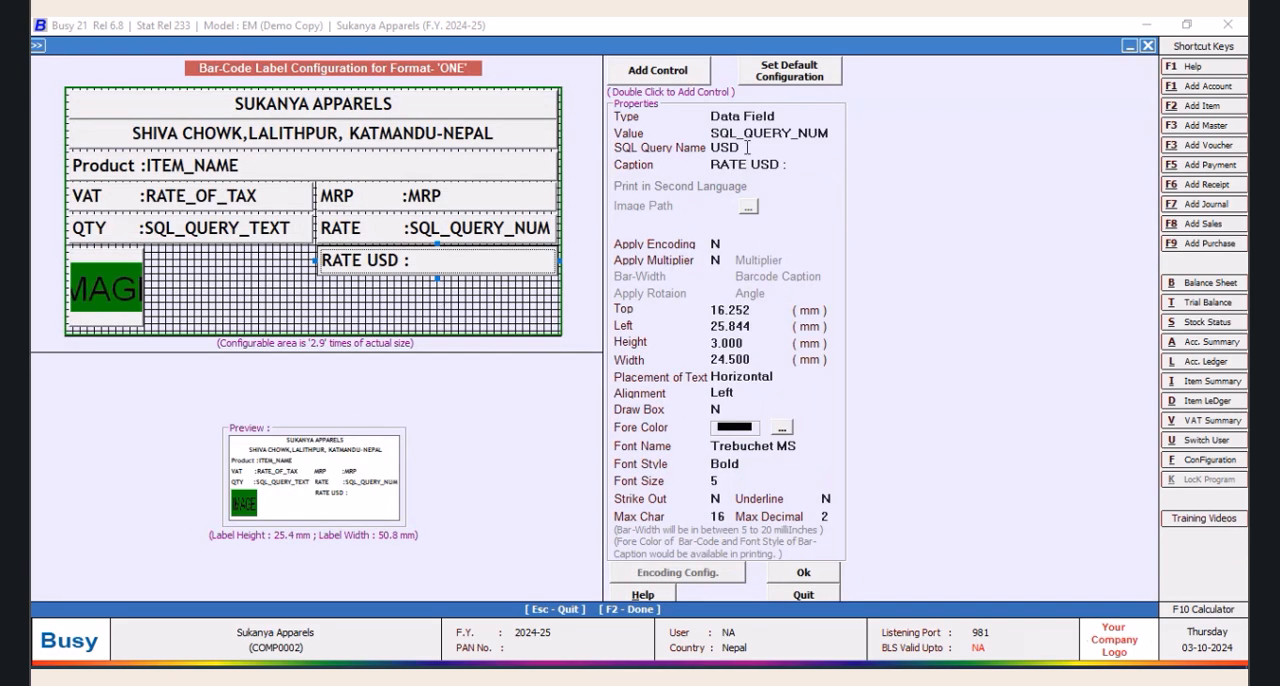
# Add a new control to the label and place it beneath RATE USD, about 19.6 mm from the top and 26.4 mm from the left
pyautogui.doubleClick(654, 84)
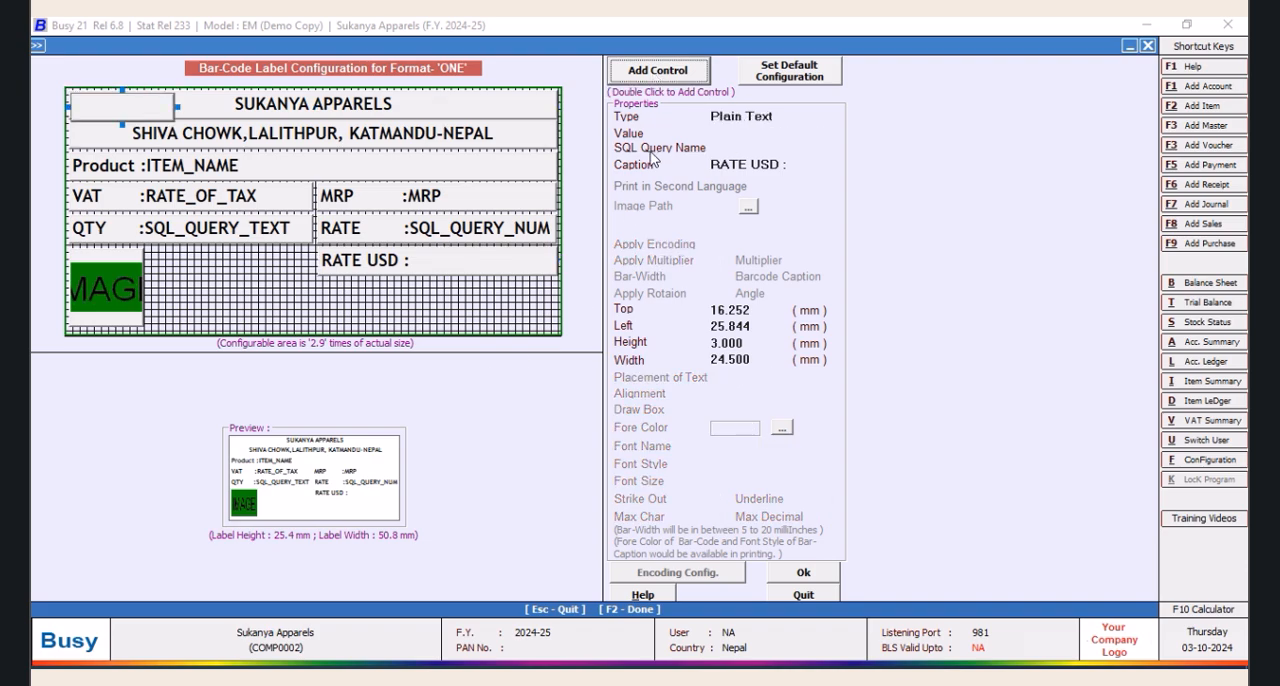
pyautogui.moveTo(137, 115); pyautogui.dragTo(381, 311)
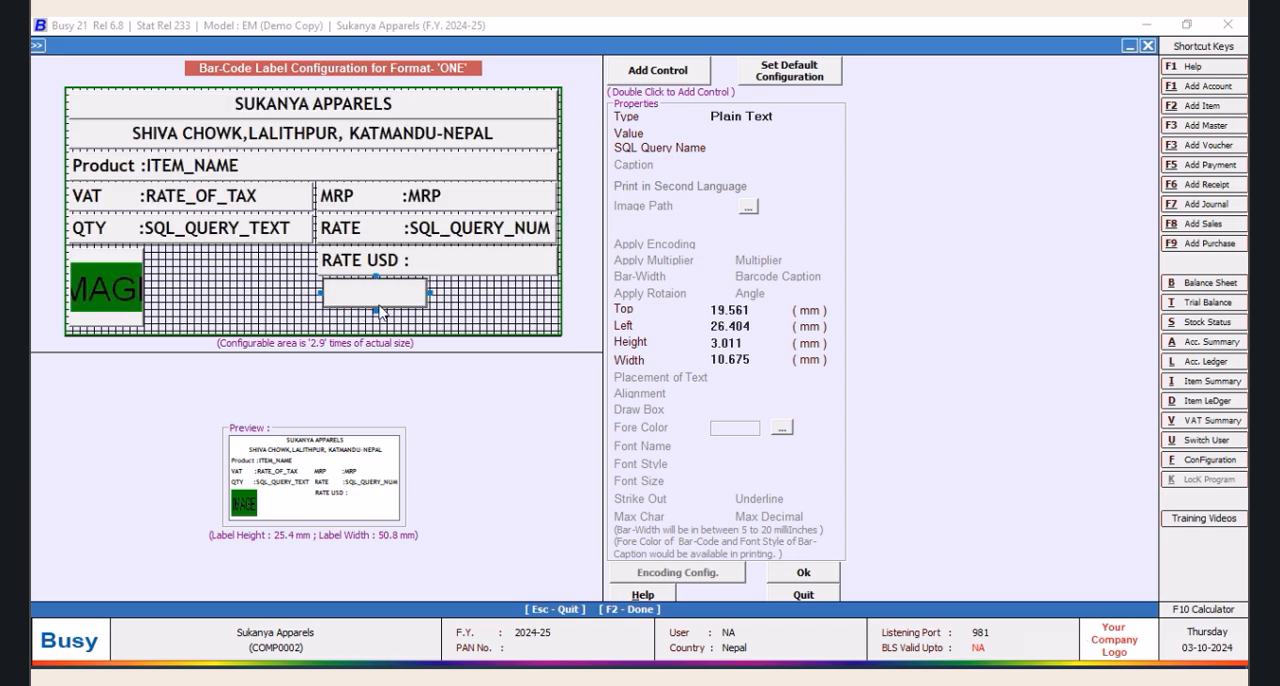
pyautogui.click(758, 325)
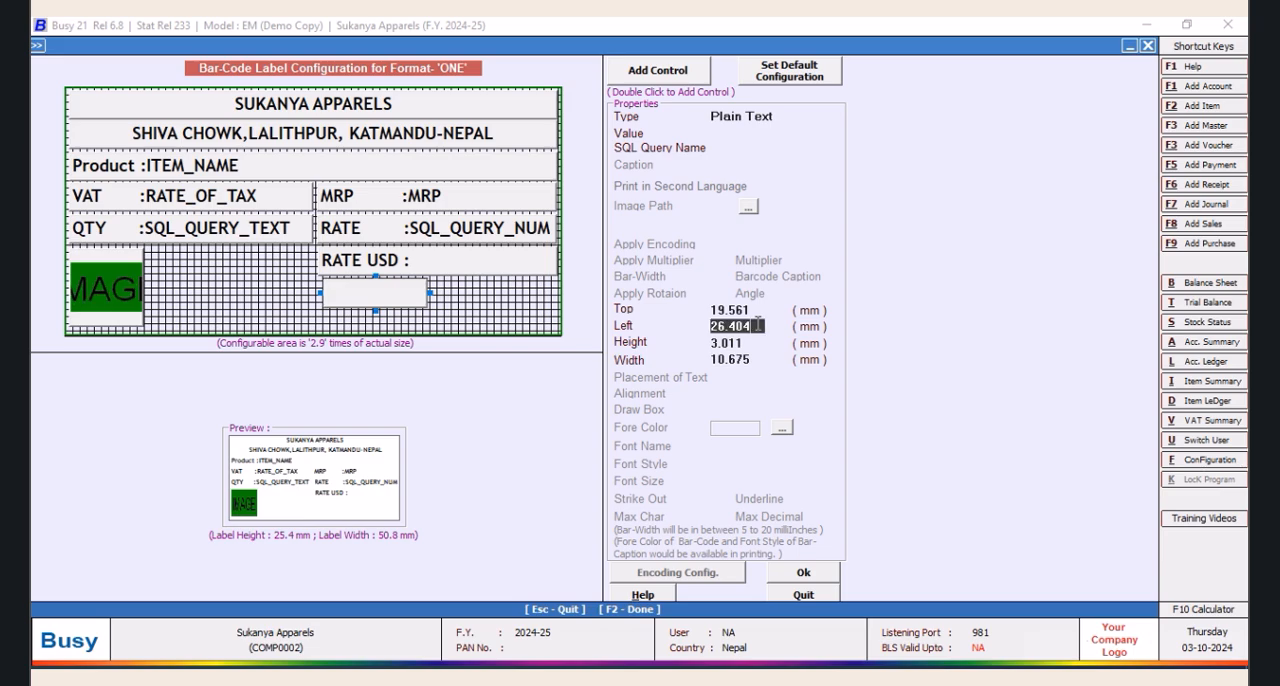
# Set the Left position of the RATE USD field to 25.750 mm
pyautogui.click(463, 266)
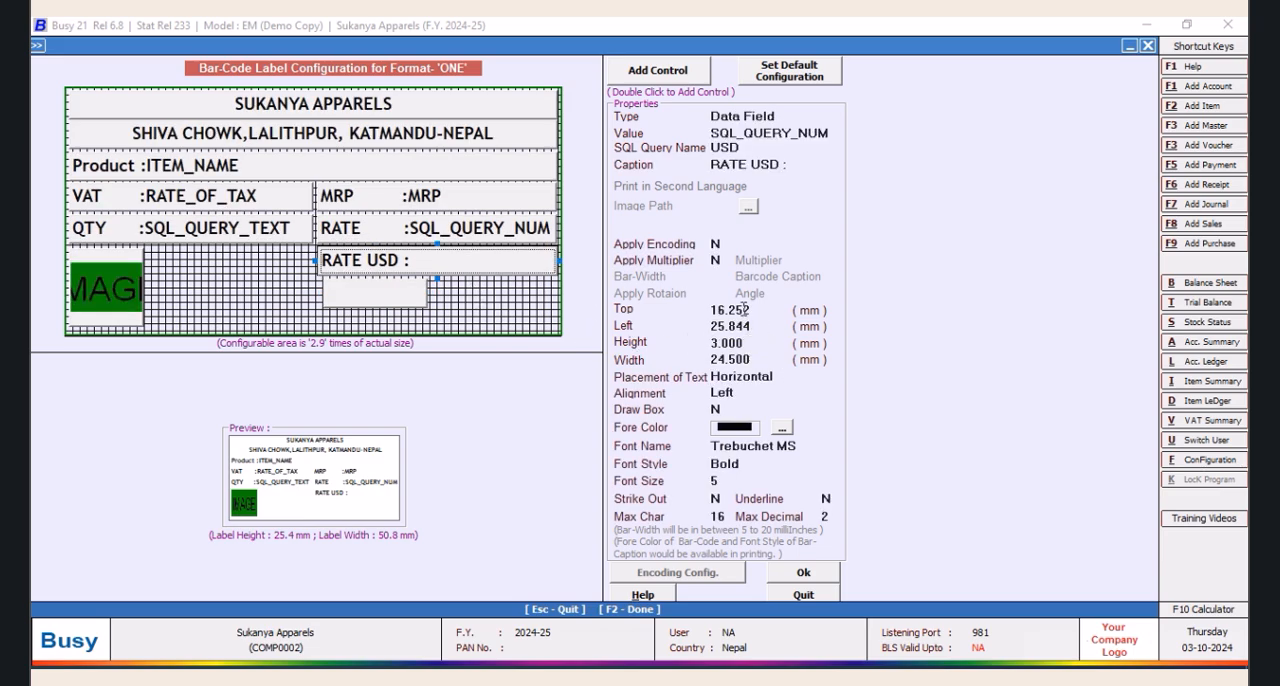
pyautogui.click(349, 232)
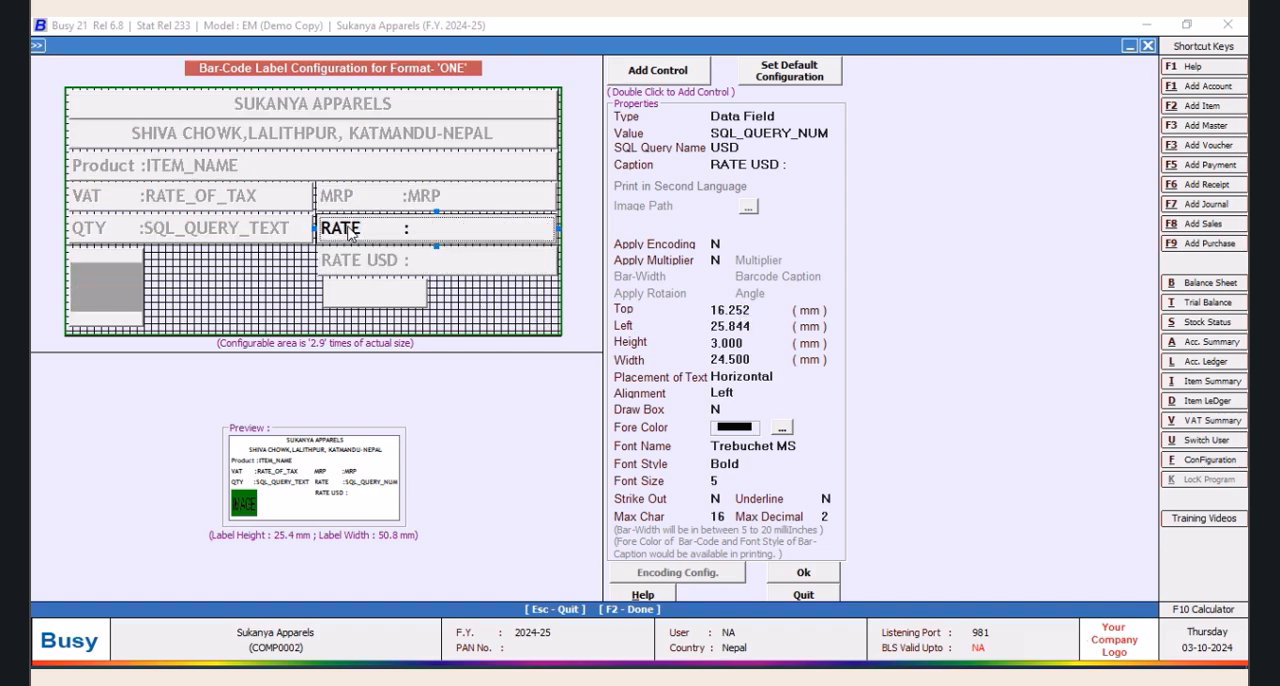
pyautogui.click(761, 328)
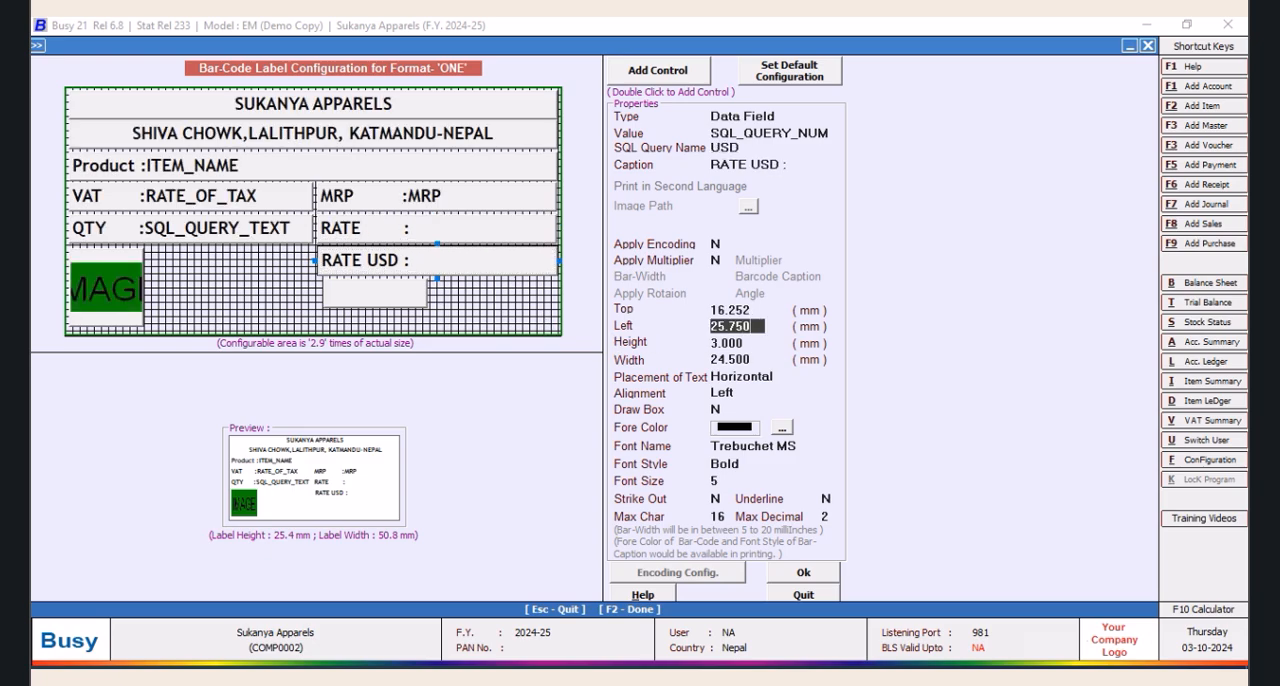
pyautogui.press('Return')
# Set the new control's Left position to 25.750 mm and widen it to about 24.1 mm
pyautogui.click(345, 298)
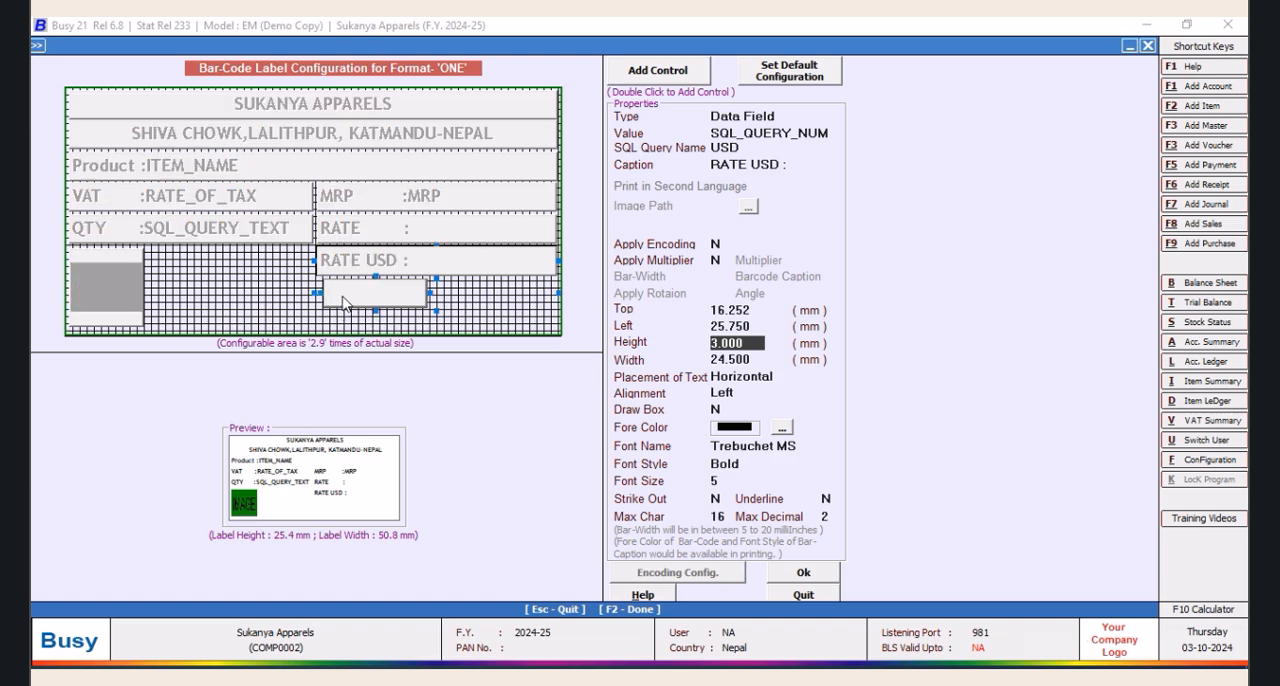
pyautogui.click(758, 330)
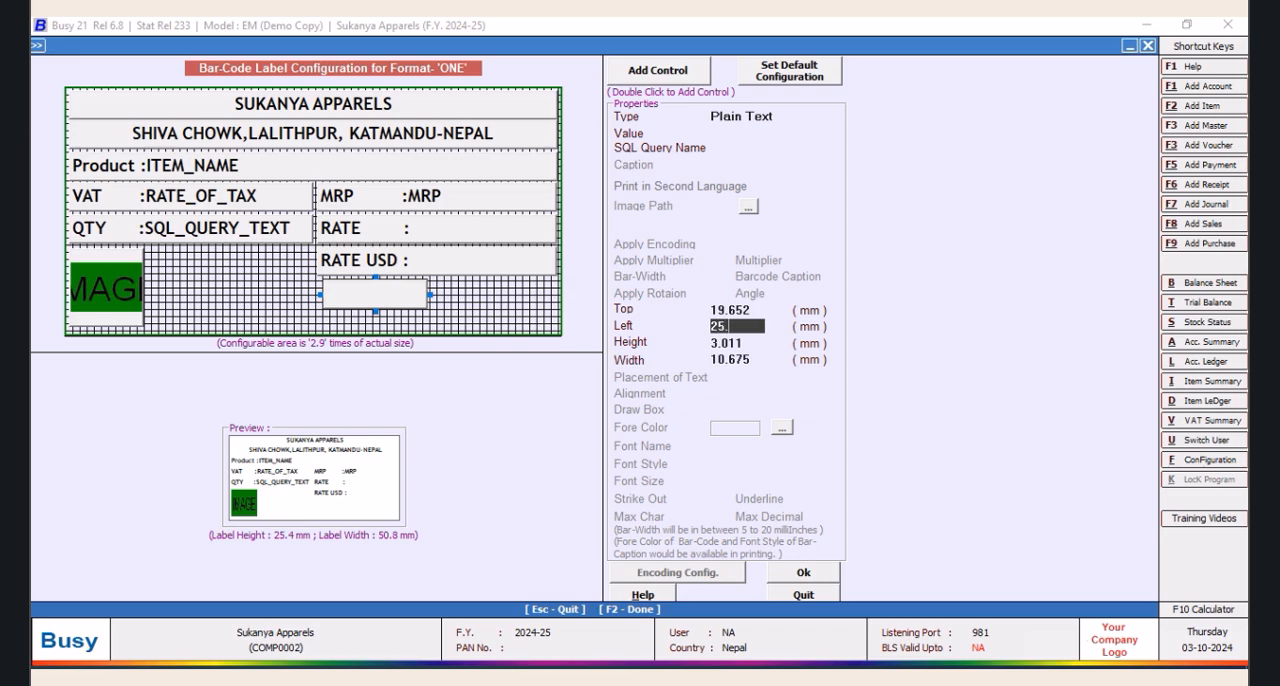
pyautogui.press('Return')
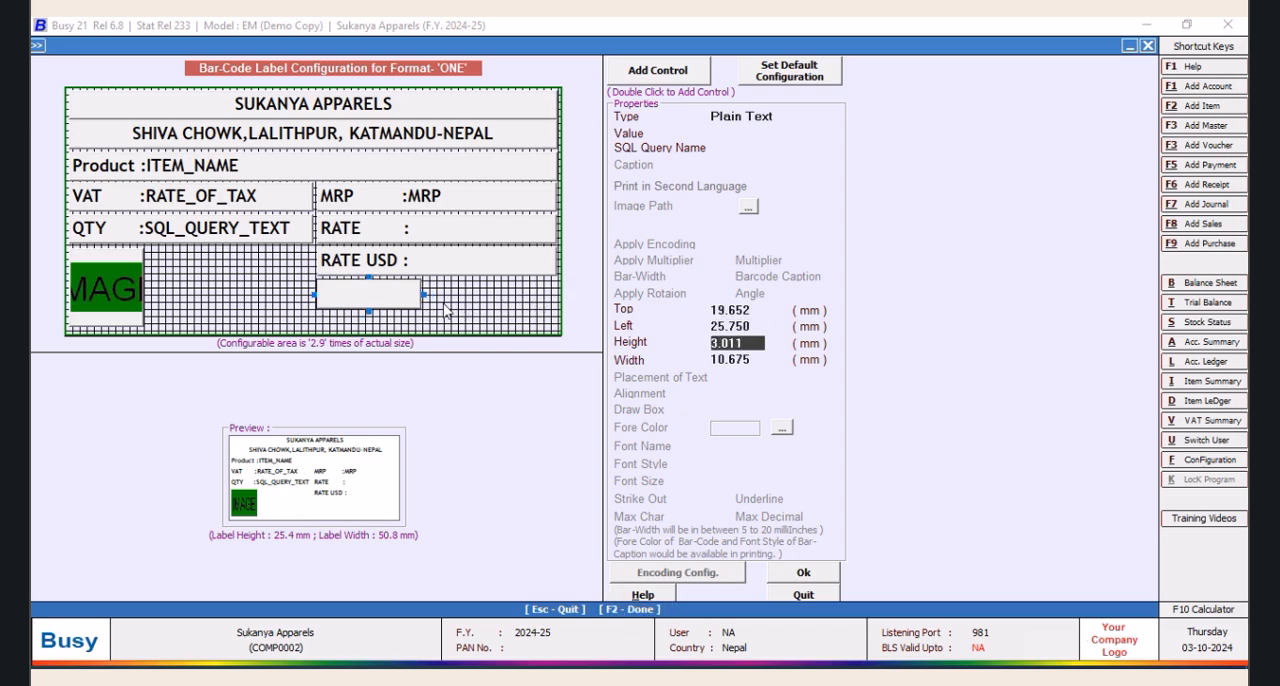
pyautogui.moveTo(420, 296); pyautogui.dragTo(553, 293)
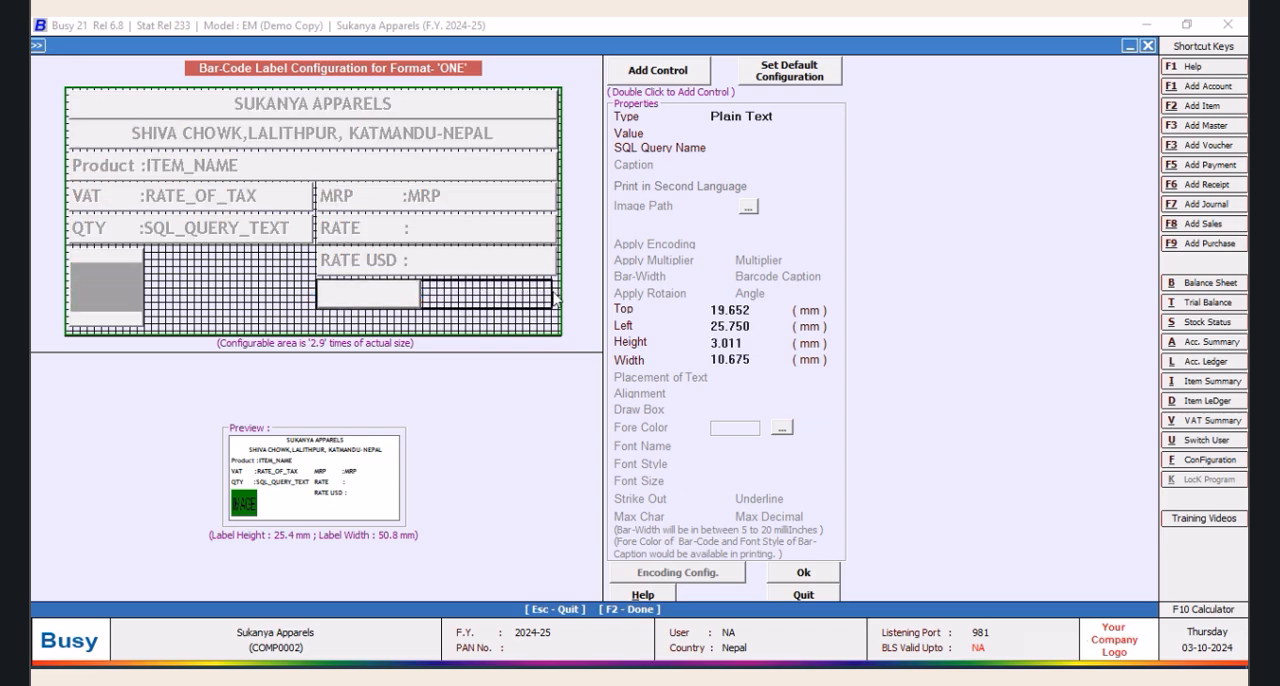
# Make the new control beneath RATE USD a Data Field with the value SQL_QUERY_NUM
pyautogui.click(782, 116)
pyautogui.click(760, 176)
pyautogui.moveTo(836, 172); pyautogui.dragTo(837, 229)
pyautogui.scroll(-3, 836, 235)
pyautogui.click(777, 241)
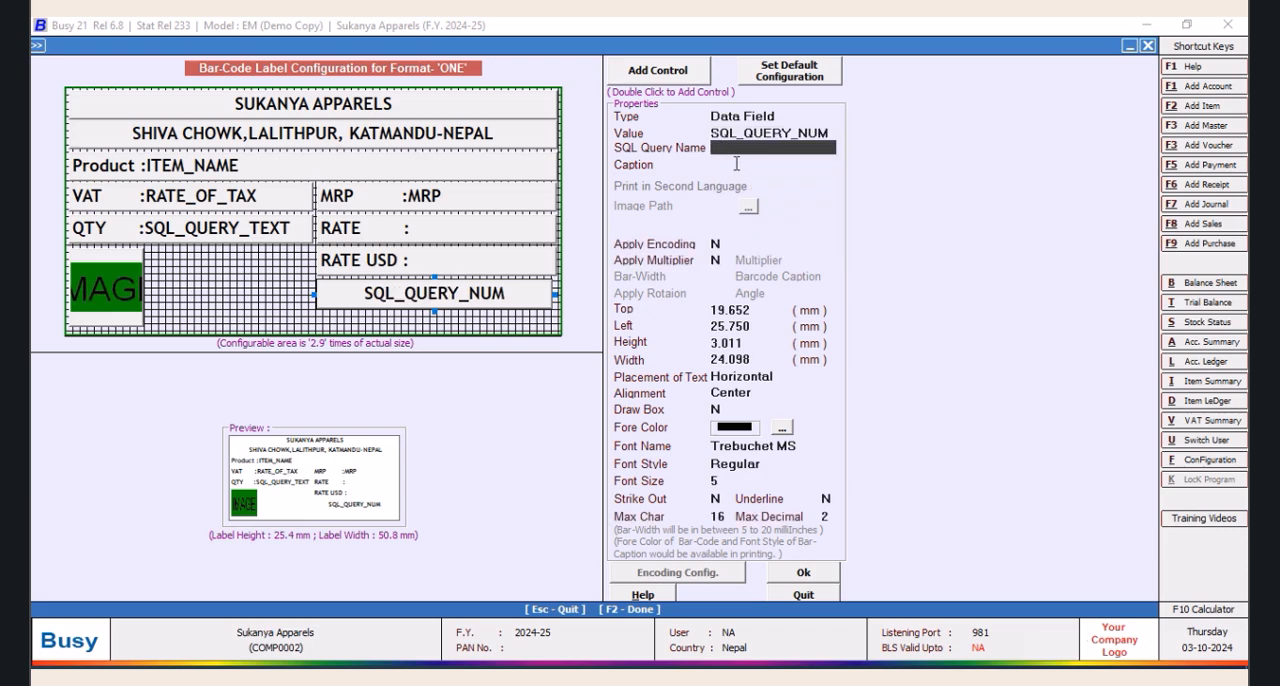
pyautogui.write('RAE')
pyautogui.press('BackSpace')
pyautogui.write('TE ')
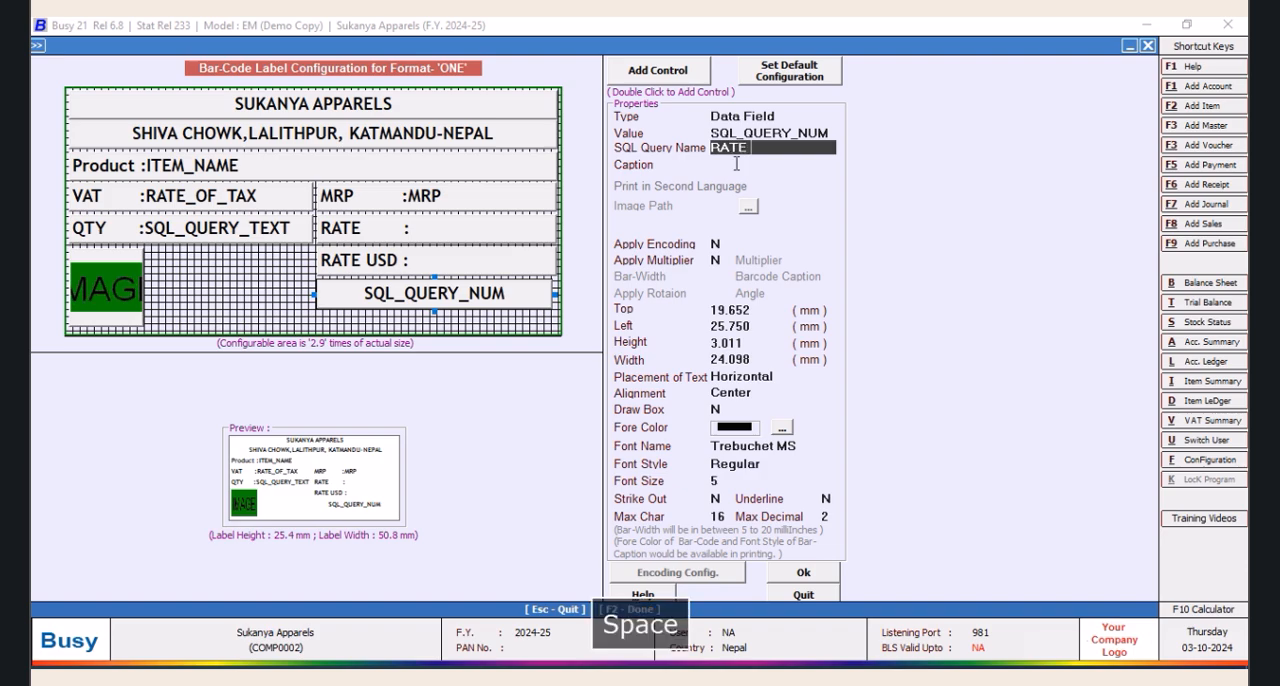
pyautogui.write('EURO')
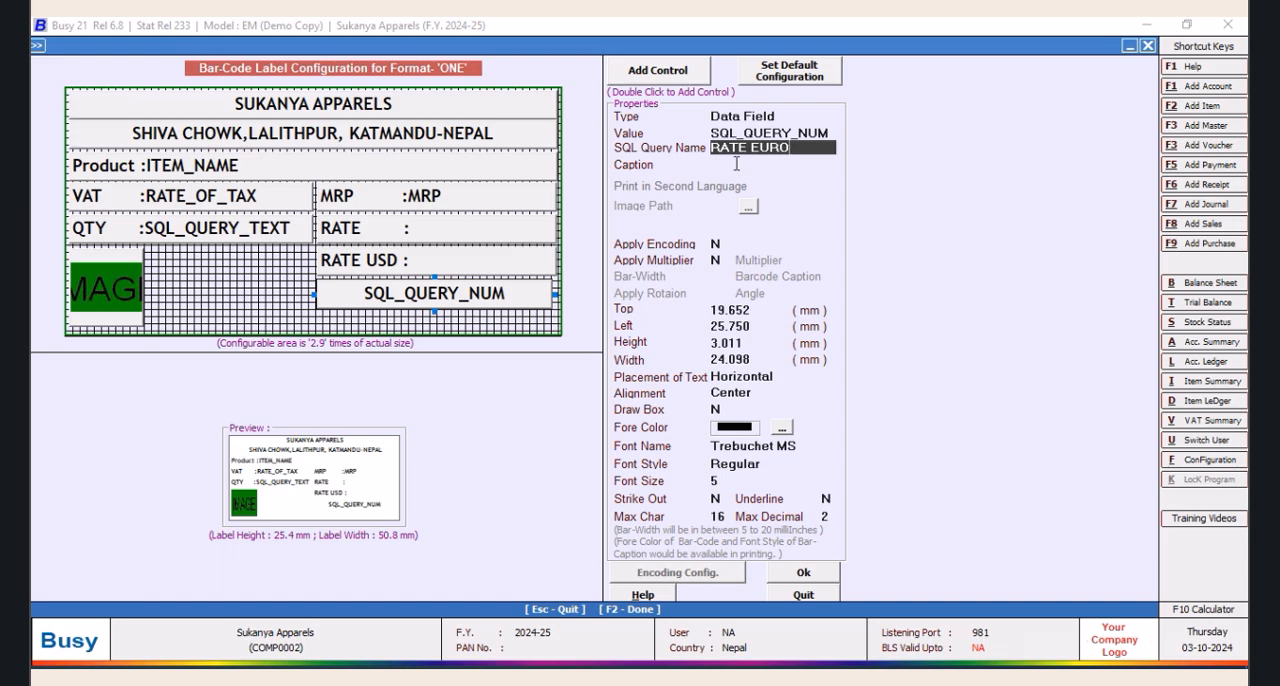
pyautogui.press('Tab')
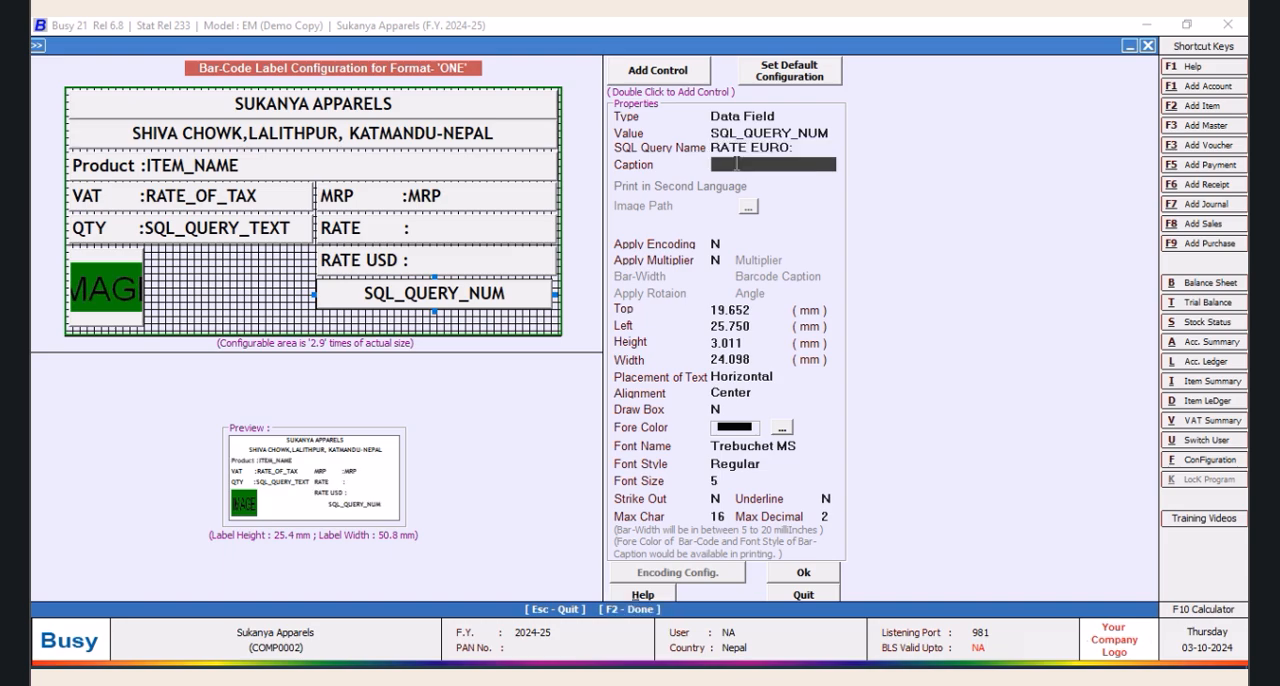
pyautogui.click(795, 149)
pyautogui.moveTo(795, 149); pyautogui.dragTo(670, 152)
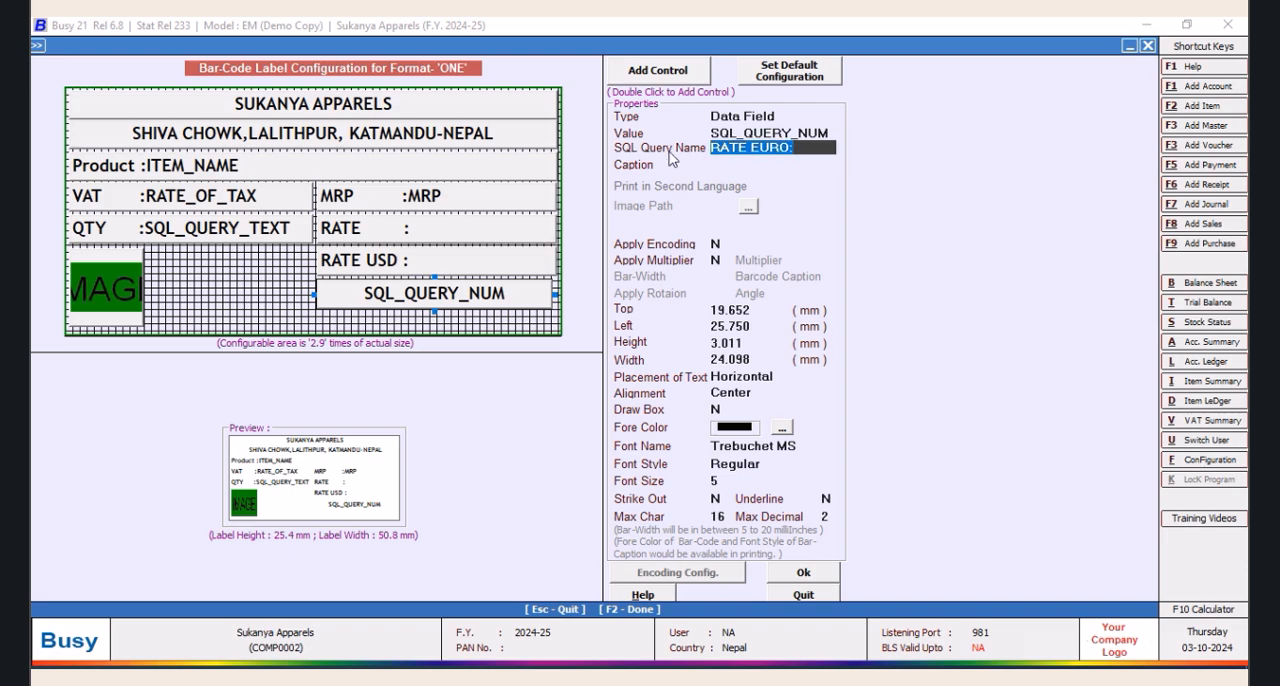
pyautogui.press('Delete')
# Set the SQL query name of the new data field to EURO
pyautogui.press('Return')
pyautogui.write('EURO')
pyautogui.press('Return')
# Give the EURO field the caption "RATE EURO:" and set its alignment to Left
pyautogui.write('RATE EURO')
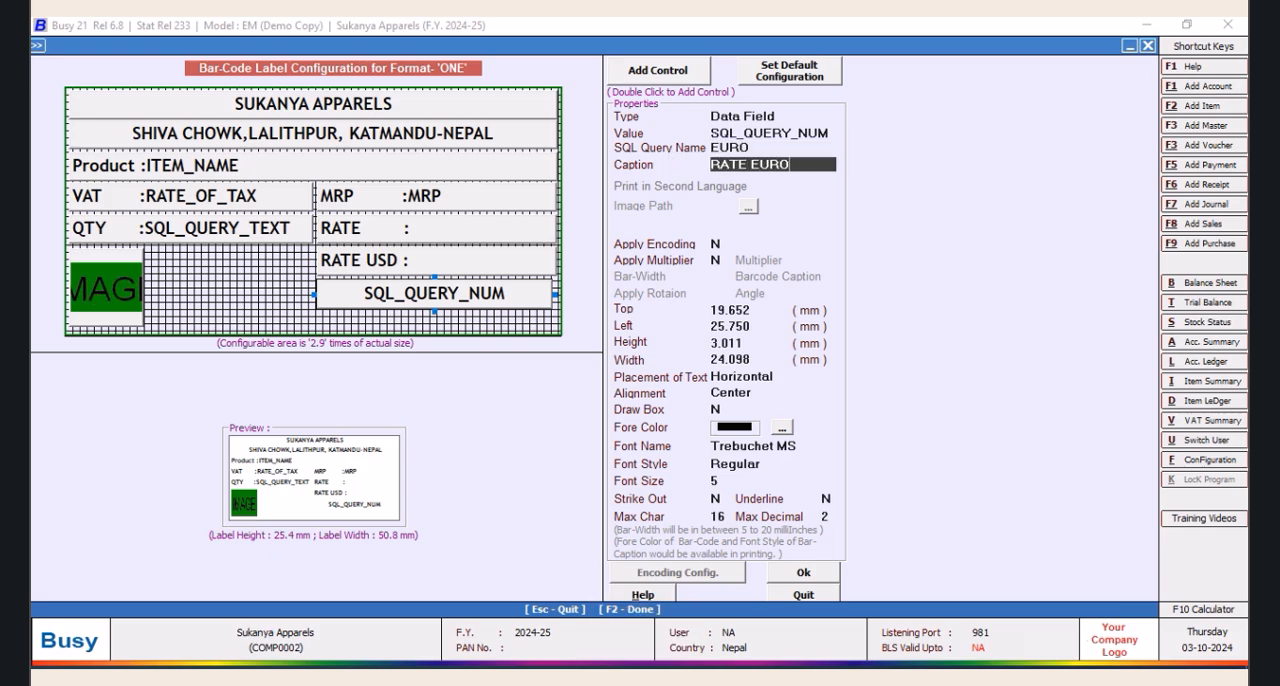
pyautogui.write(':')
pyautogui.press('Tab')
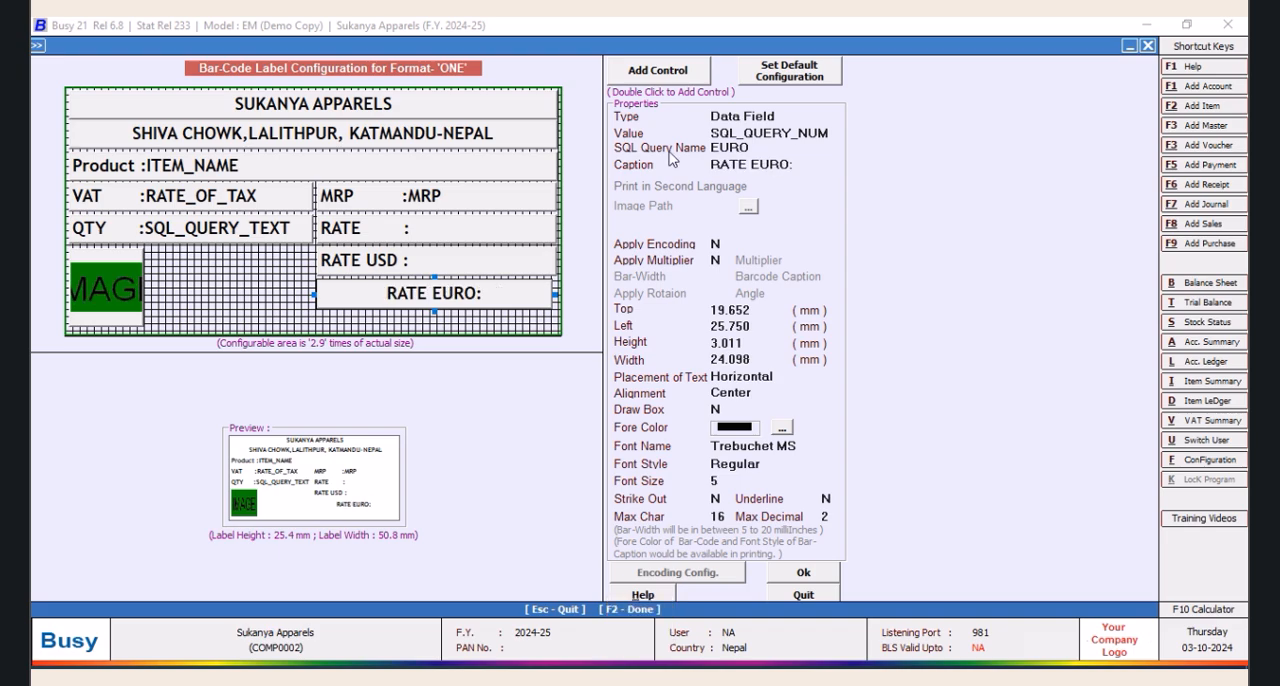
pyautogui.click(756, 391)
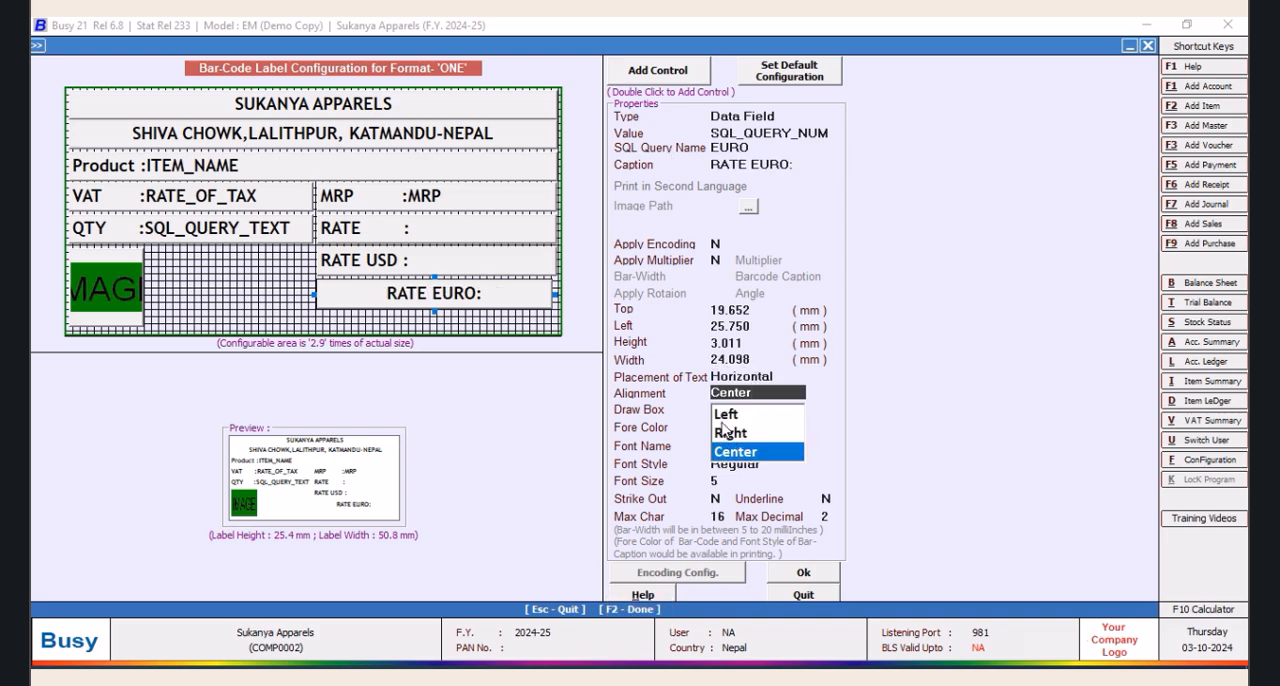
pyautogui.click(721, 416)
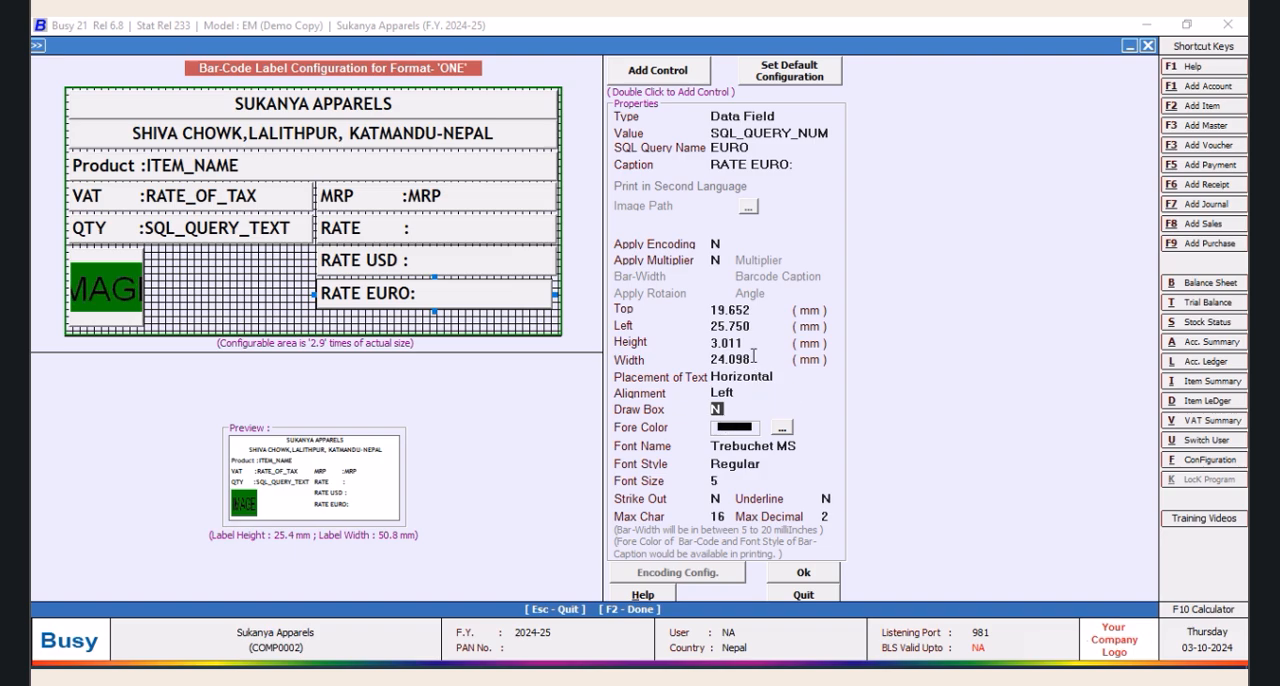
# Add one extra space before the colon in the RATE USD field's caption
pyautogui.click(440, 265)
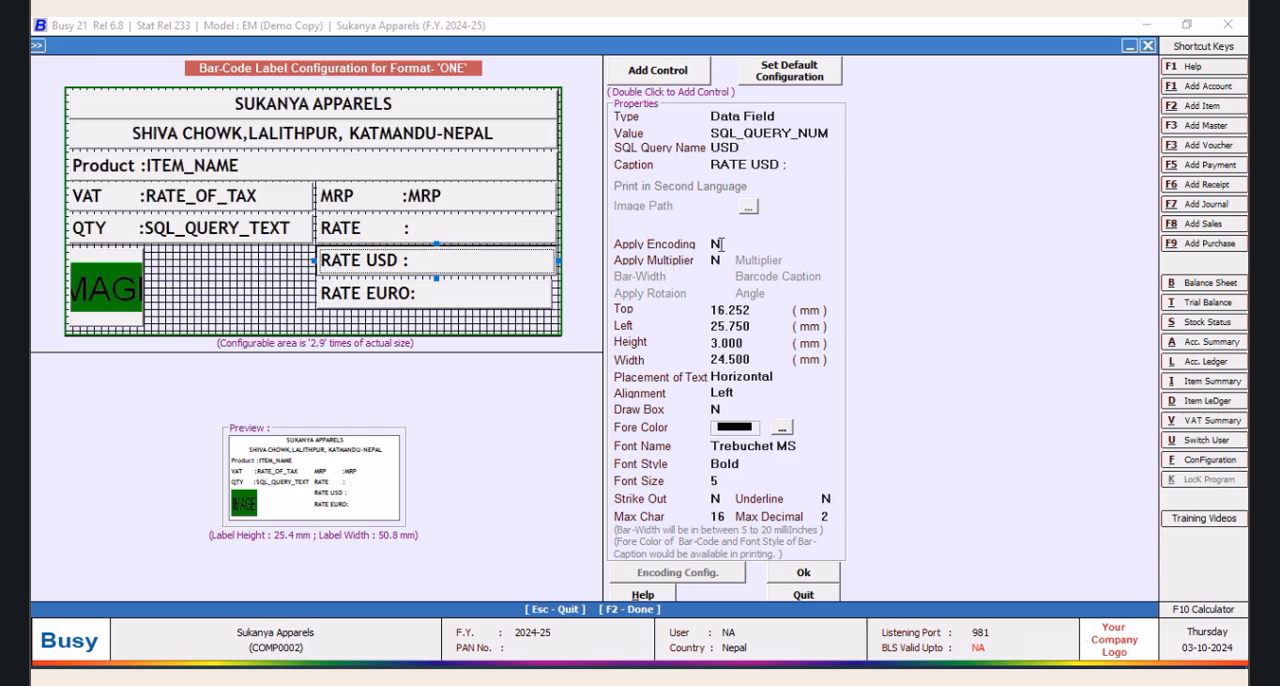
pyautogui.click(784, 166)
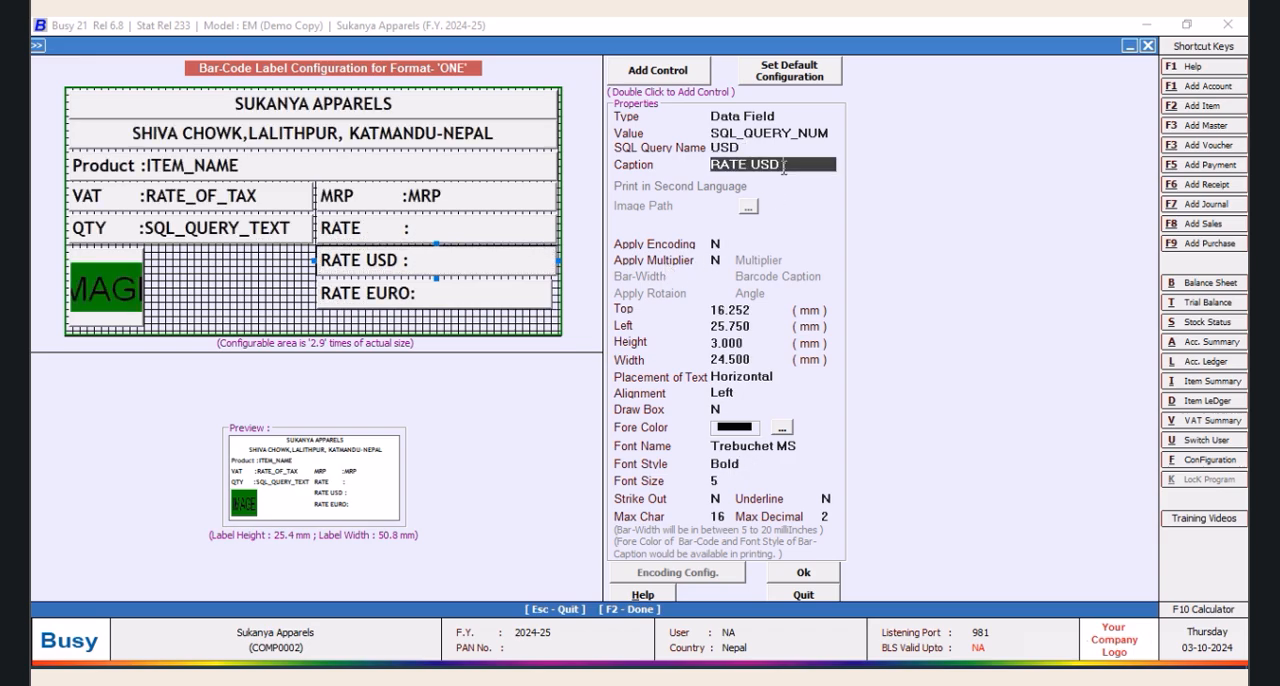
pyautogui.write('V')
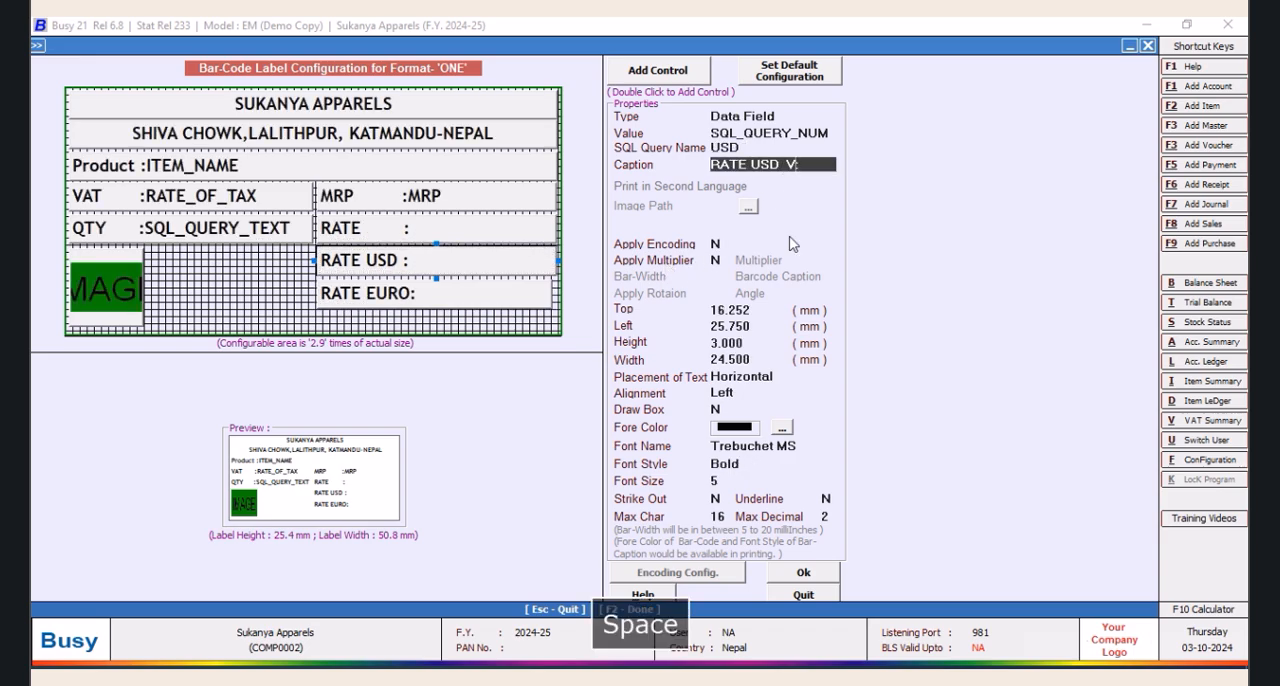
pyautogui.press('BackSpace')
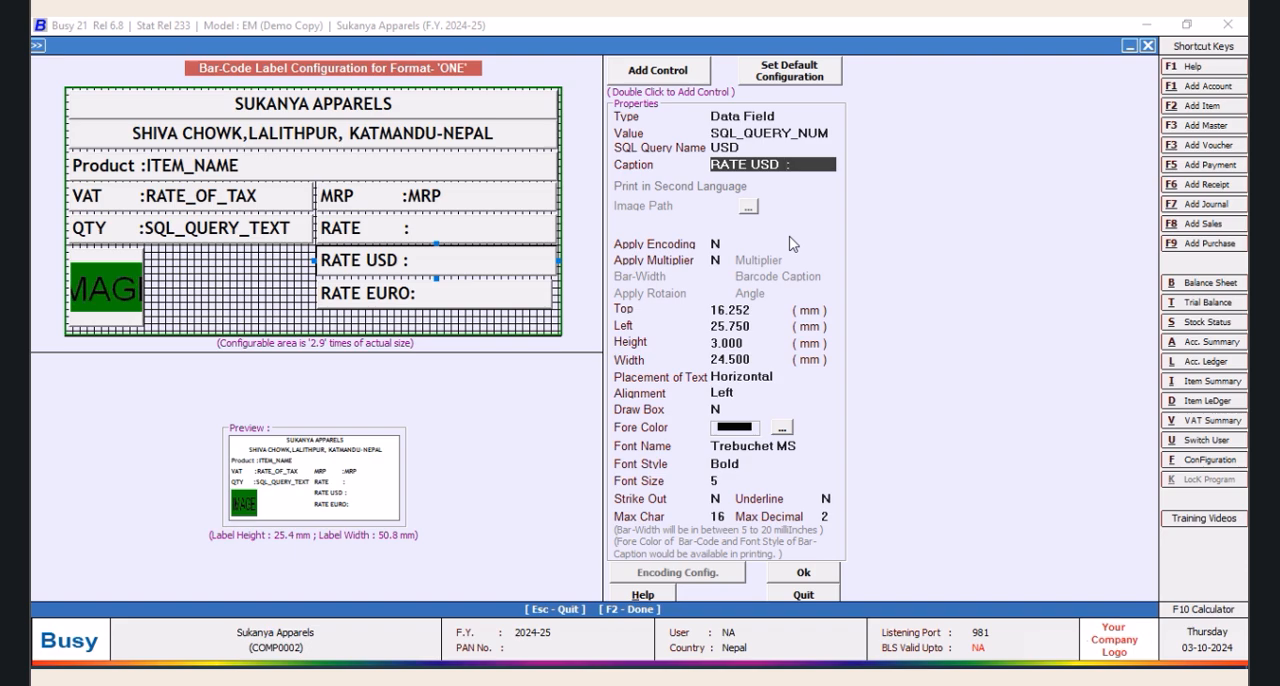
pyautogui.click(790, 238)
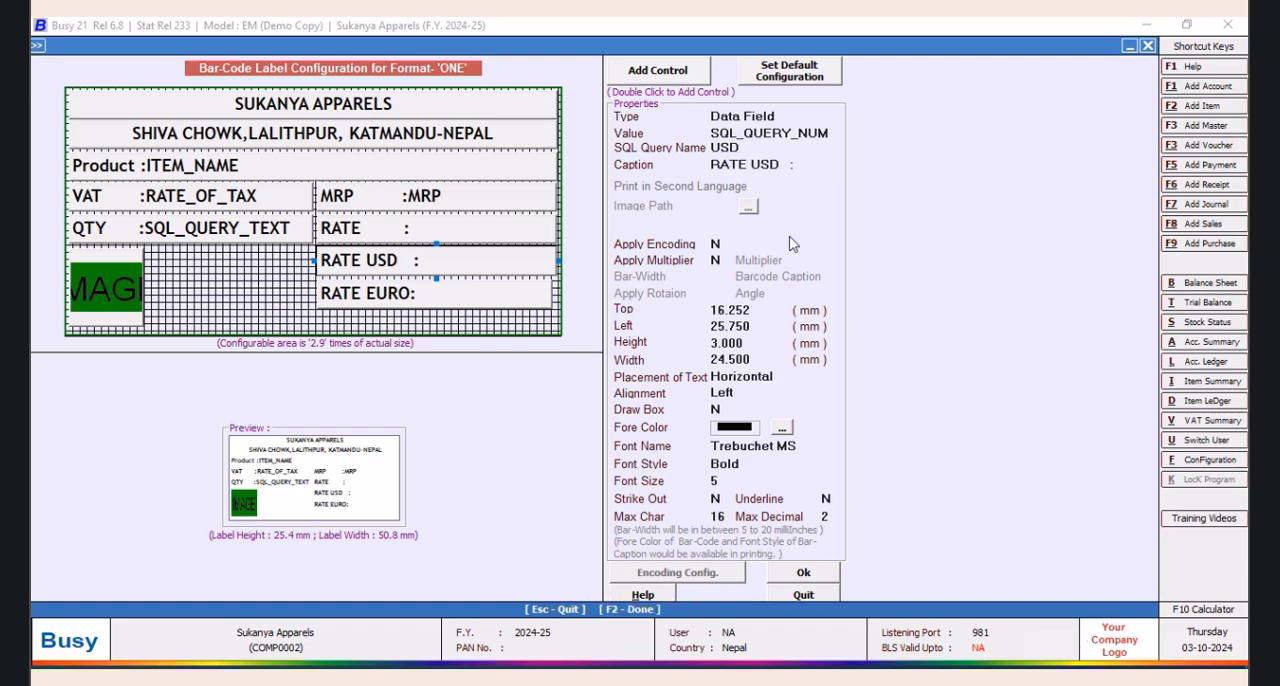
pyautogui.click(790, 168)
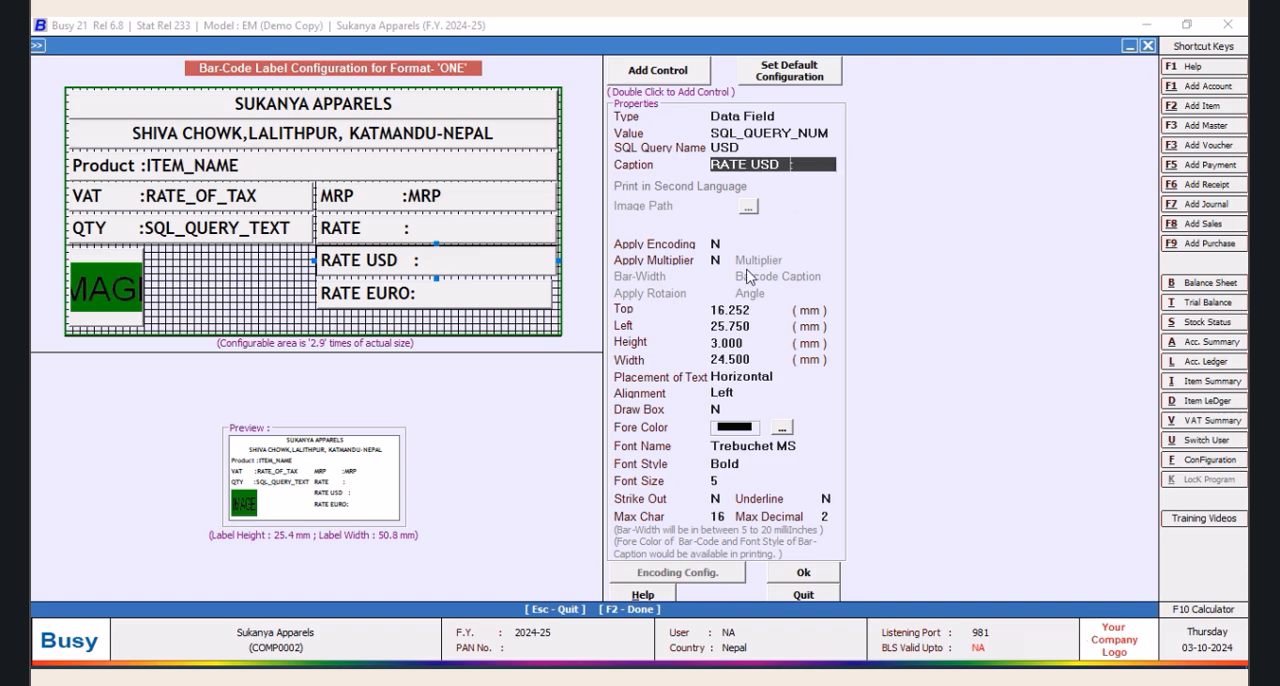
pyautogui.press('Tab')
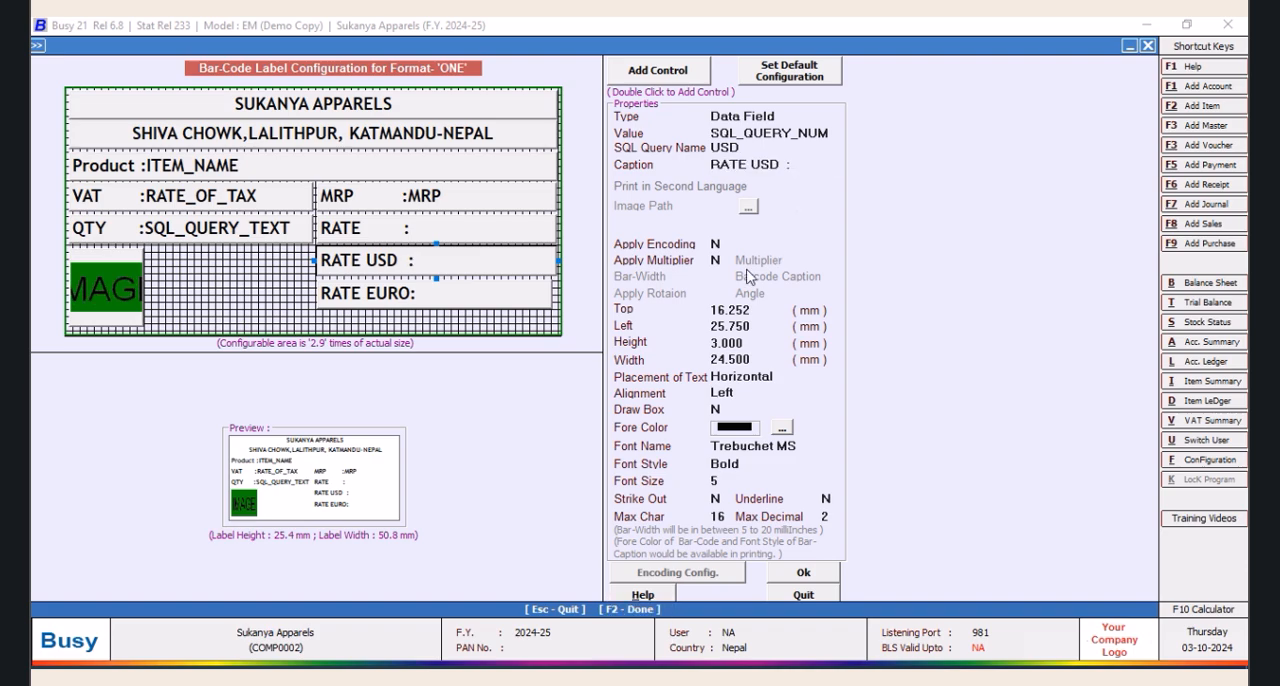
# Change the caption text of the RATE field above RATE USD to RATE NPR
pyautogui.click(405, 234)
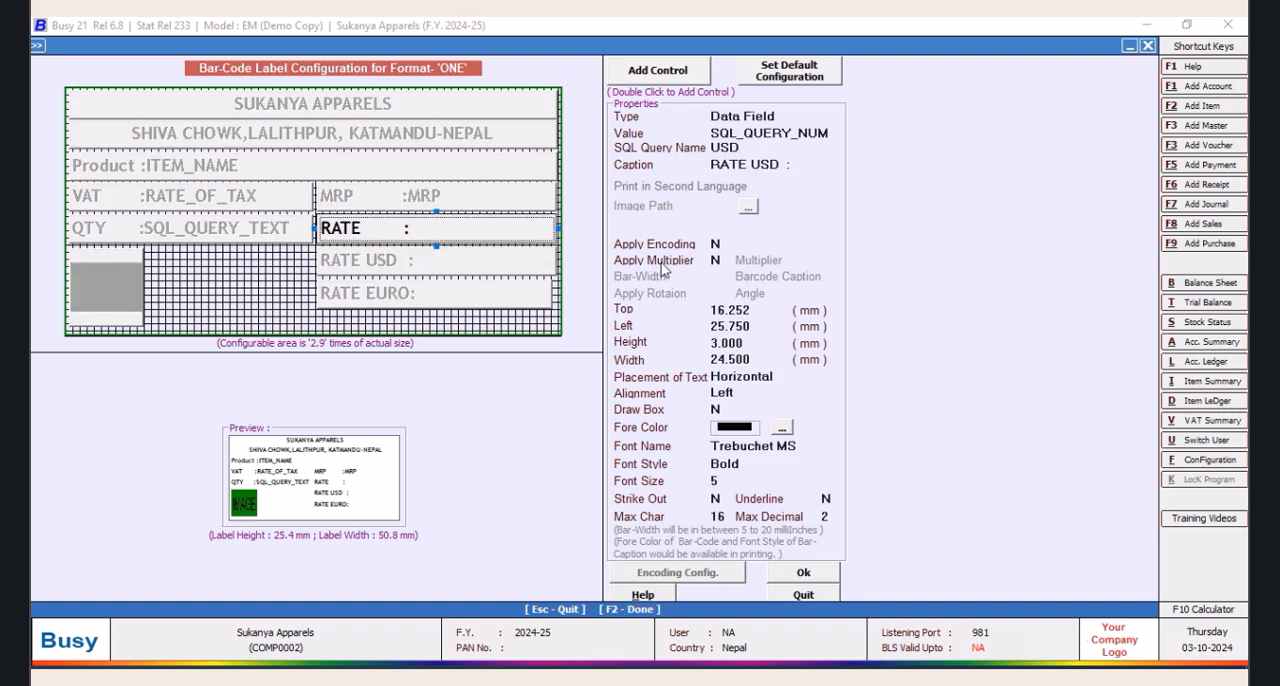
pyautogui.click(752, 165)
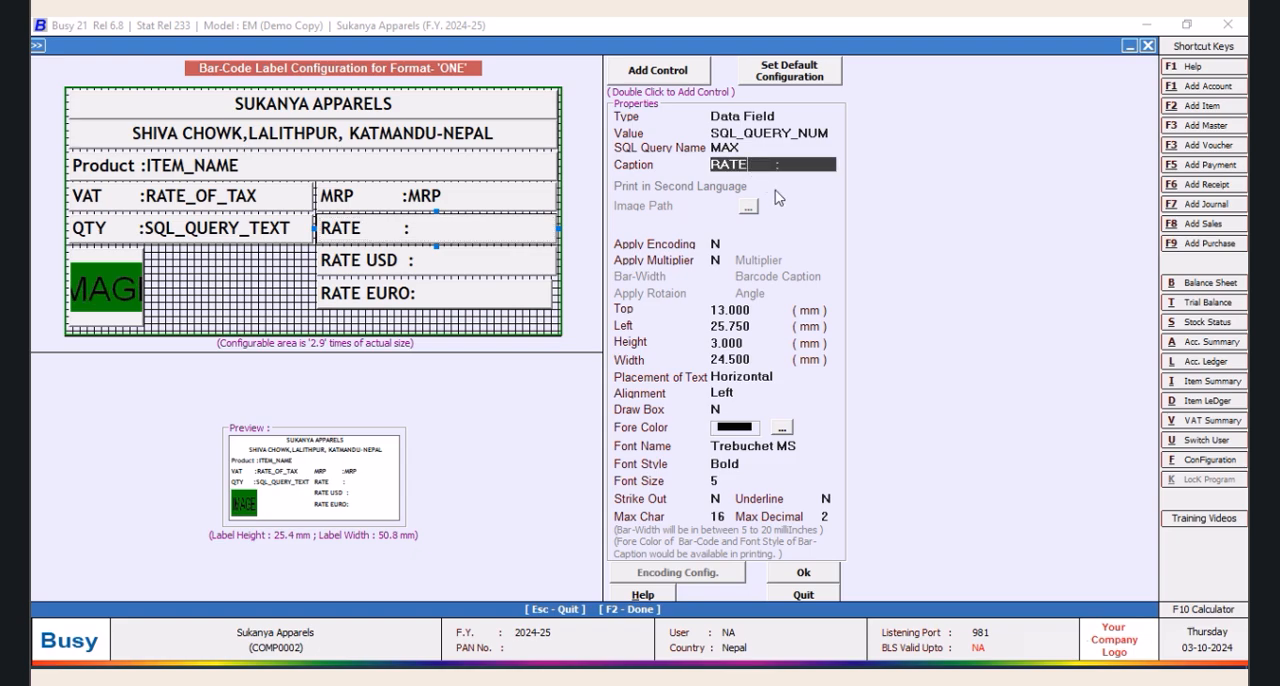
pyautogui.press('space')
pyautogui.press('Return')
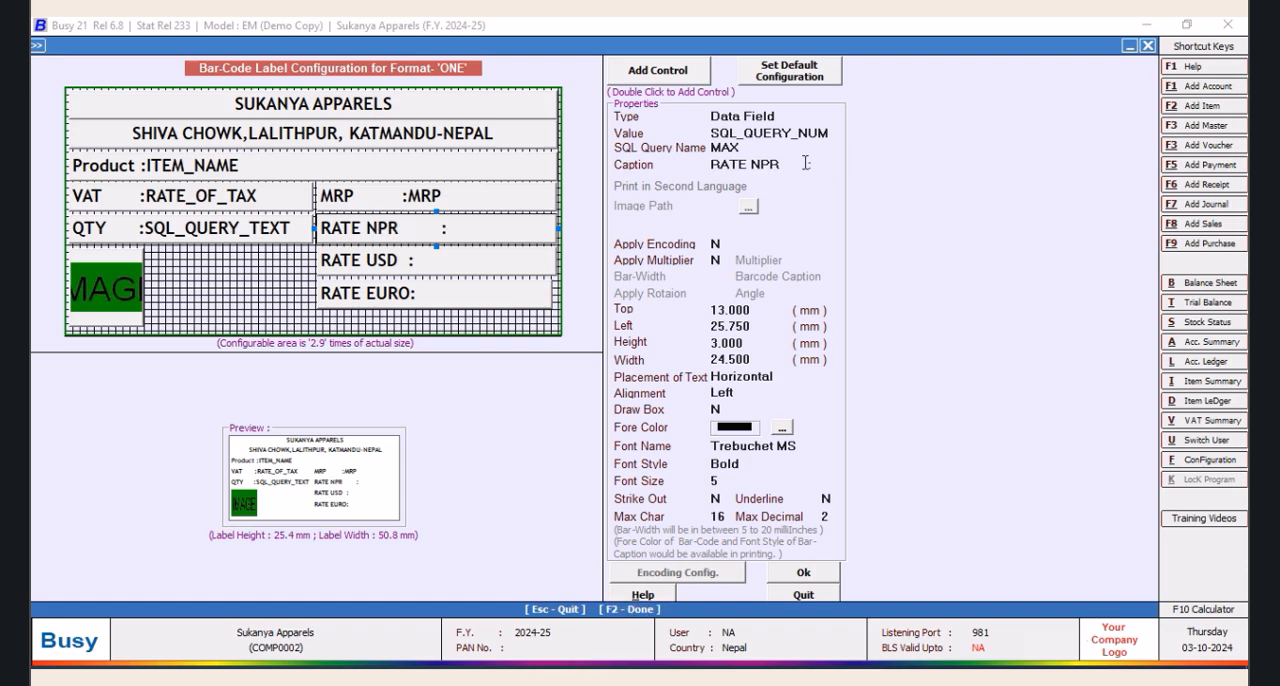
# Remove the surplus spaces before the colon in the RATE NPR caption so it lines up with the RATE USD colon
pyautogui.click(805, 163)
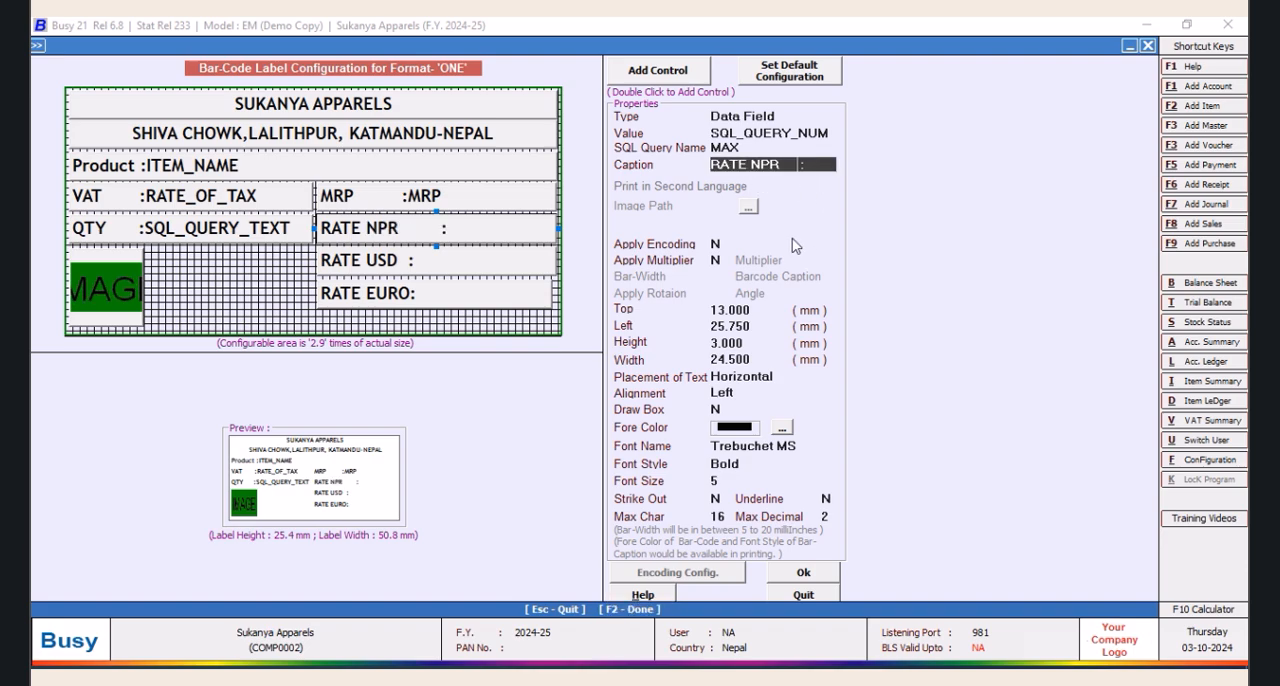
pyautogui.press('Return')
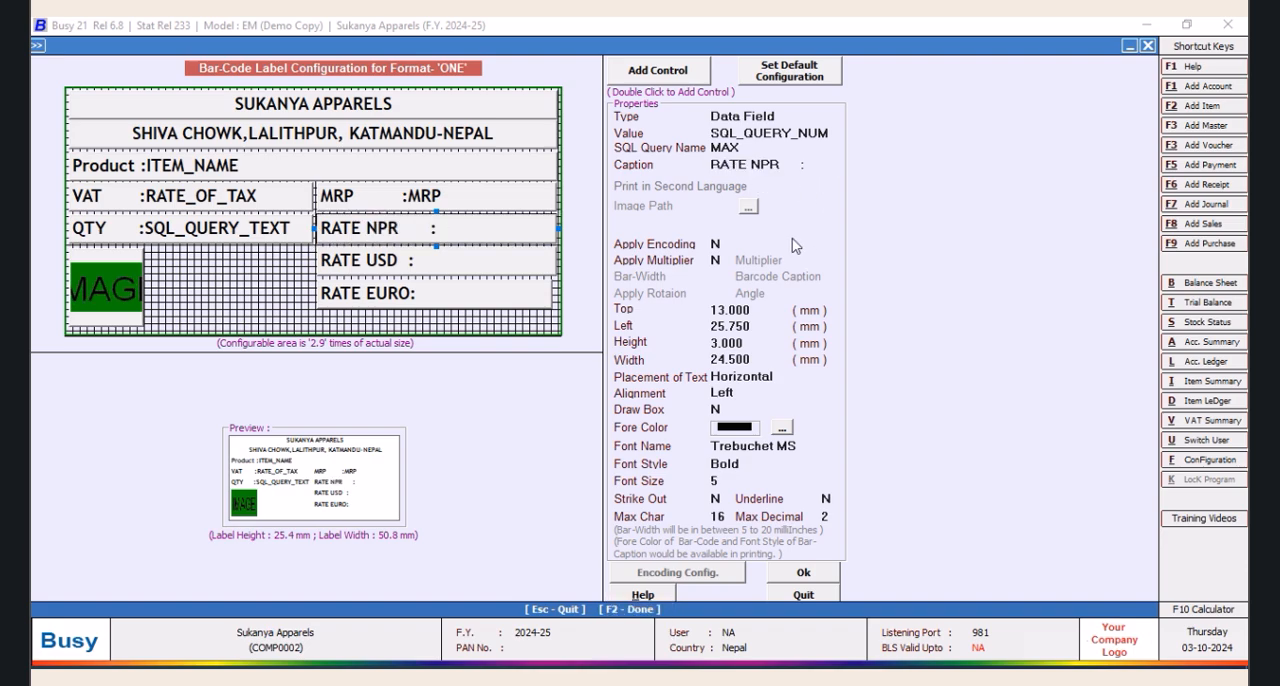
pyautogui.click(802, 163)
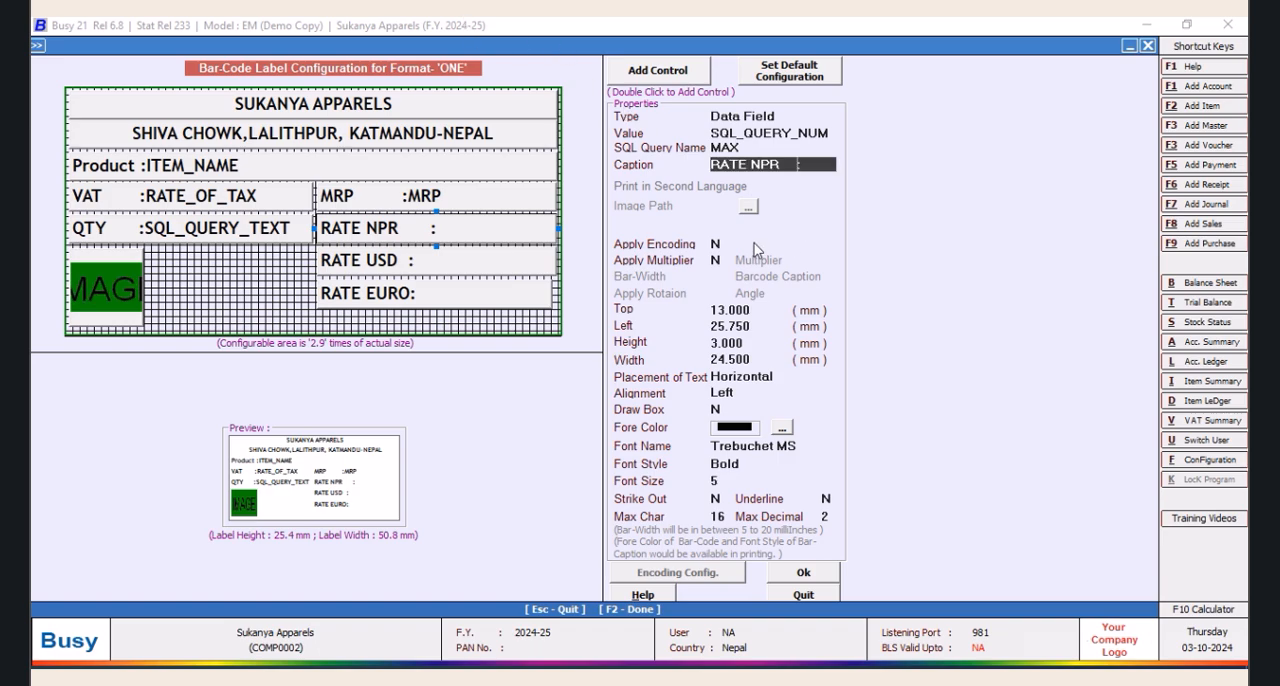
pyautogui.press('Return')
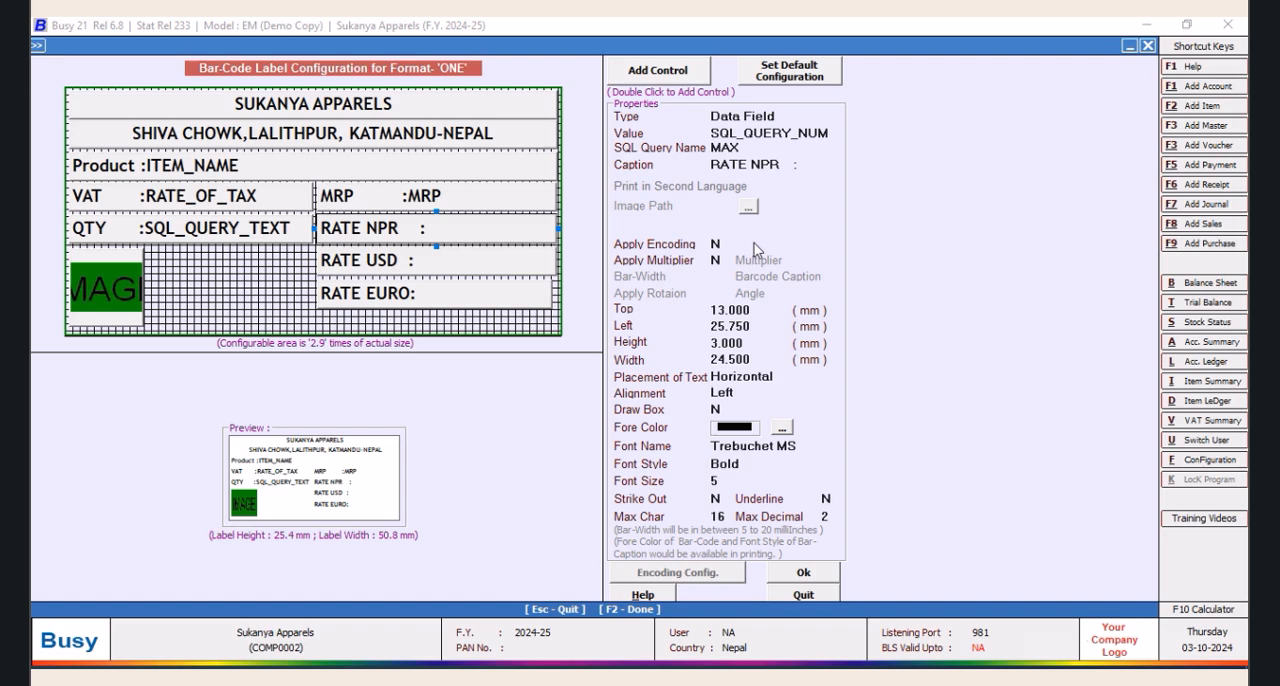
pyautogui.click(793, 167)
pyautogui.press('Tab')
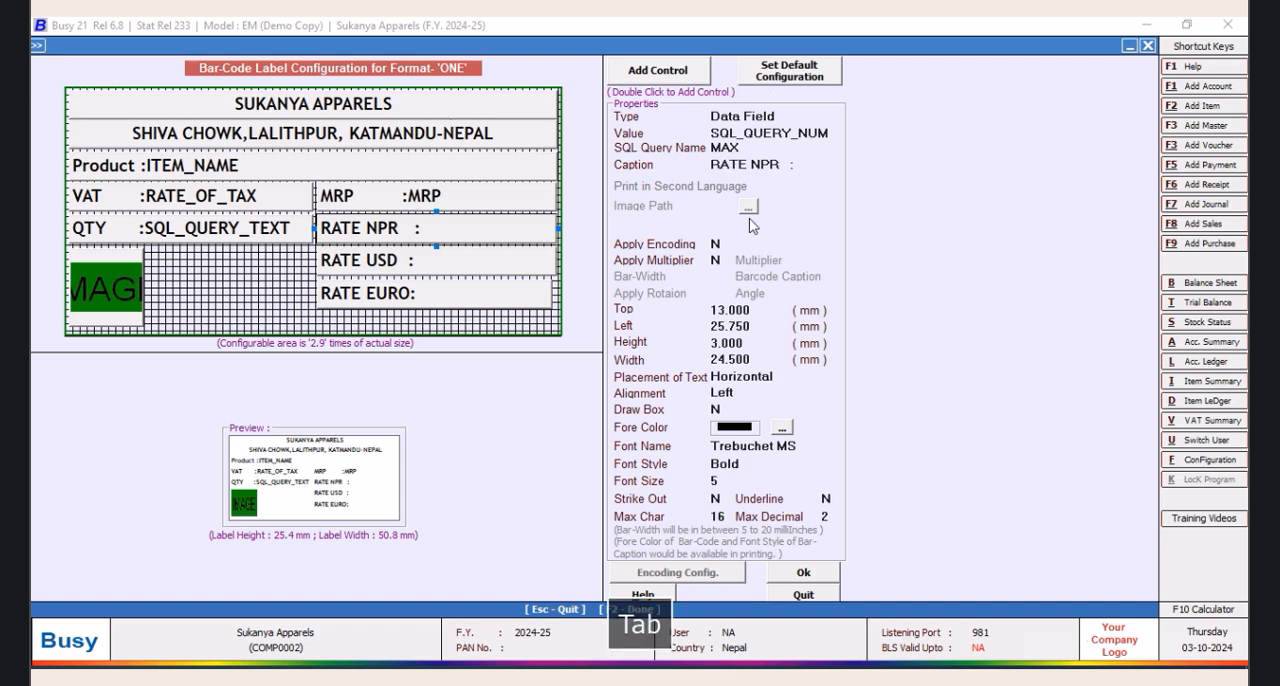
pyautogui.click(787, 164)
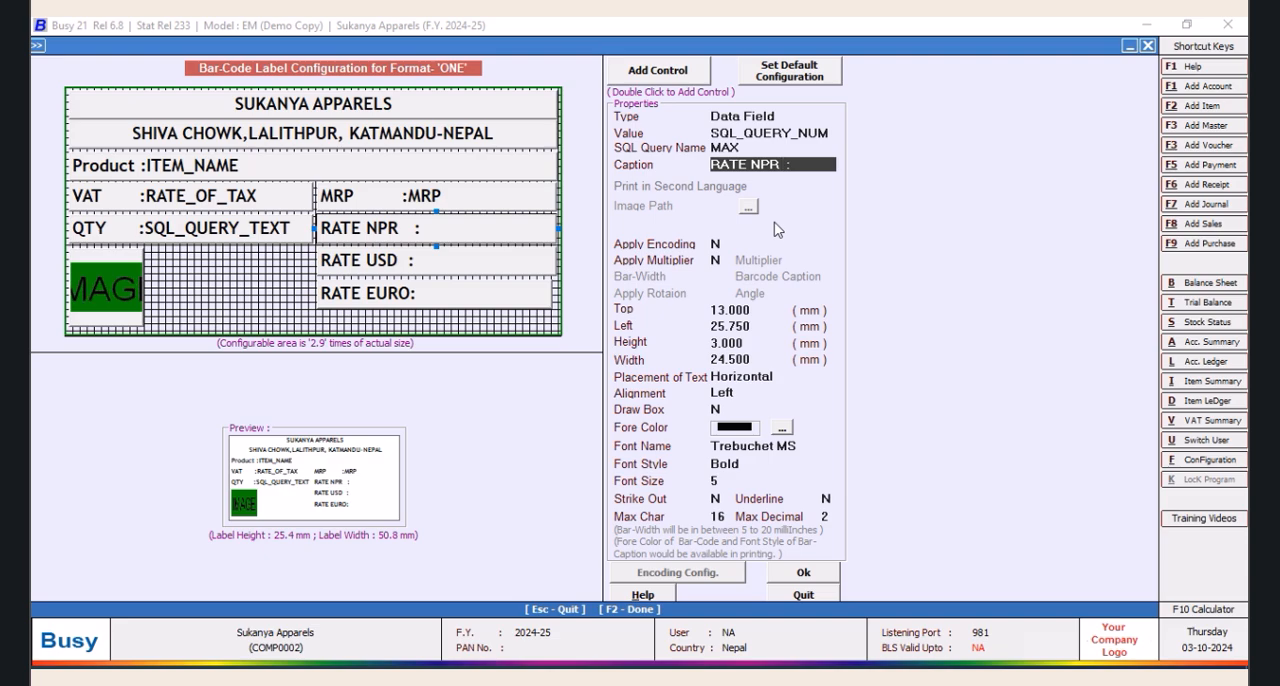
pyautogui.press('Tab')
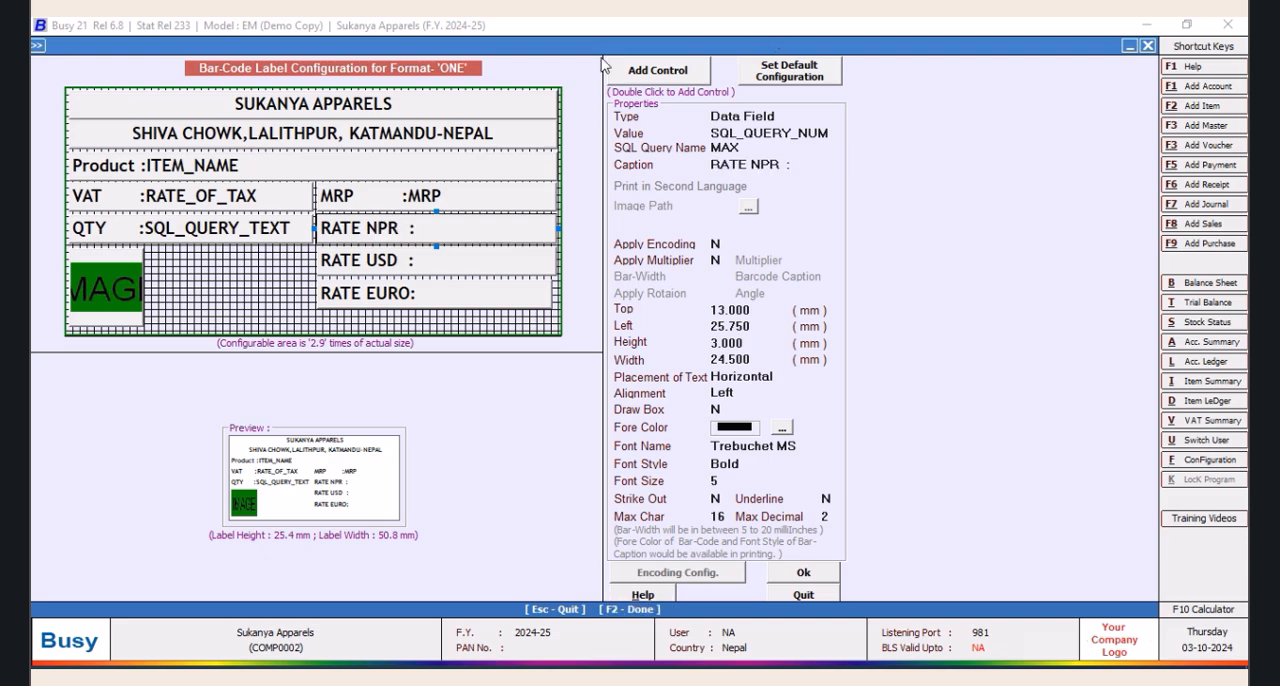
# Add spaces before the colon in the MRP field's caption to line it up with the rate captions below
pyautogui.click(438, 197)
pyautogui.click(768, 163)
pyautogui.click(773, 163)
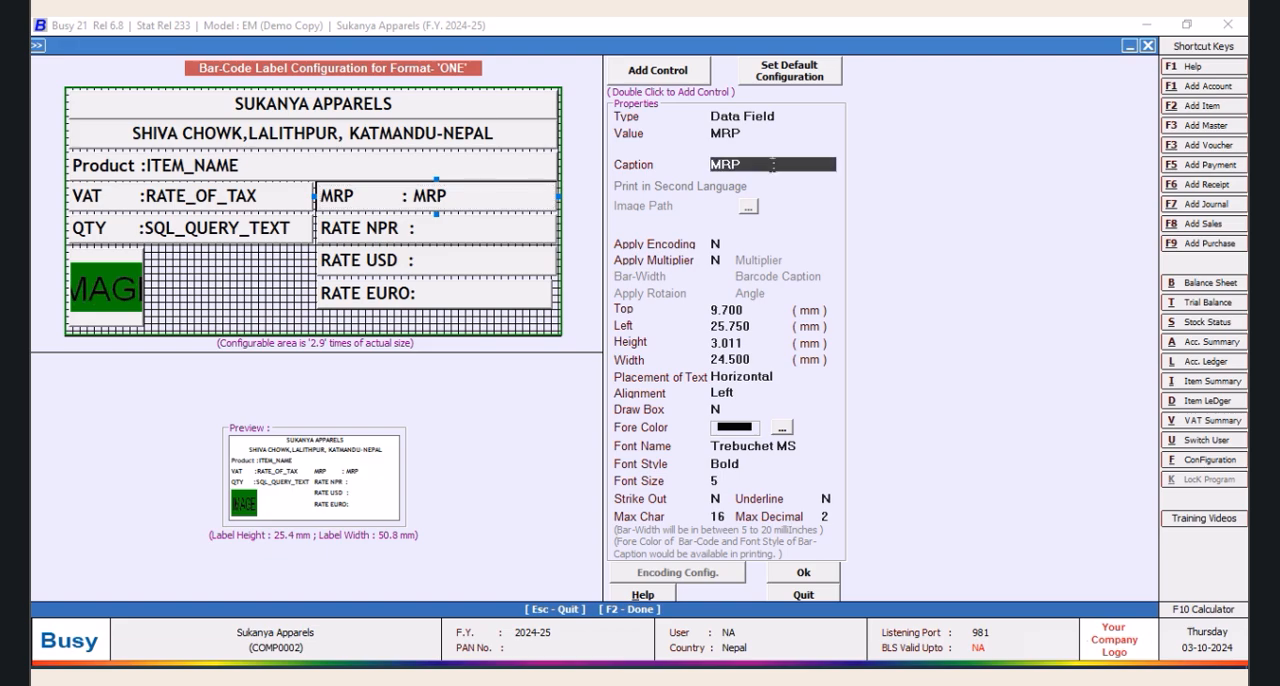
pyautogui.press('space')
pyautogui.press('Tab')
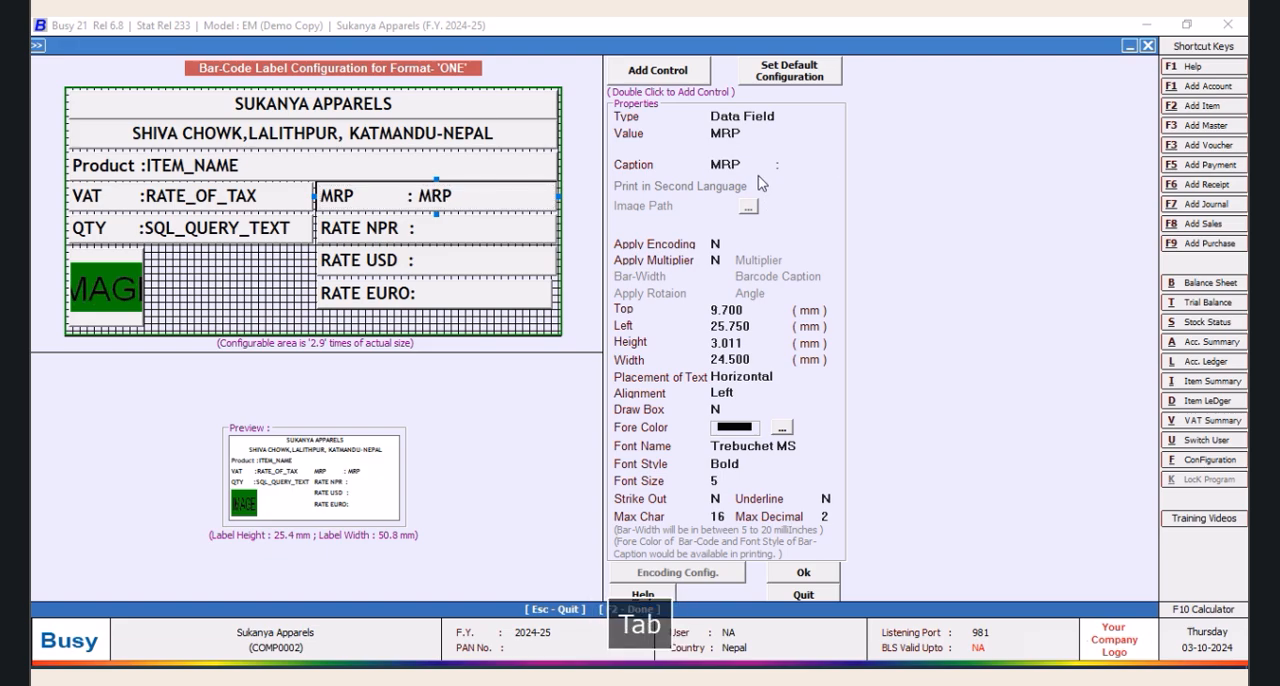
pyautogui.click(768, 165)
pyautogui.press('space')
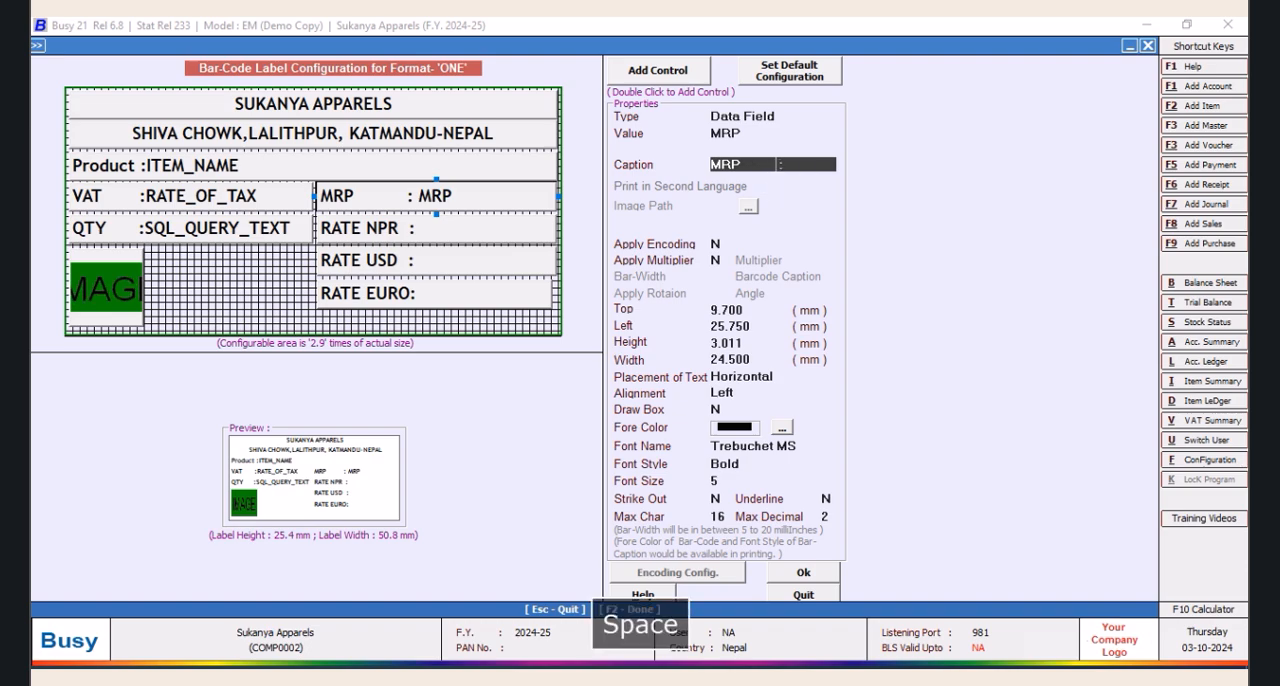
pyautogui.press('Tab')
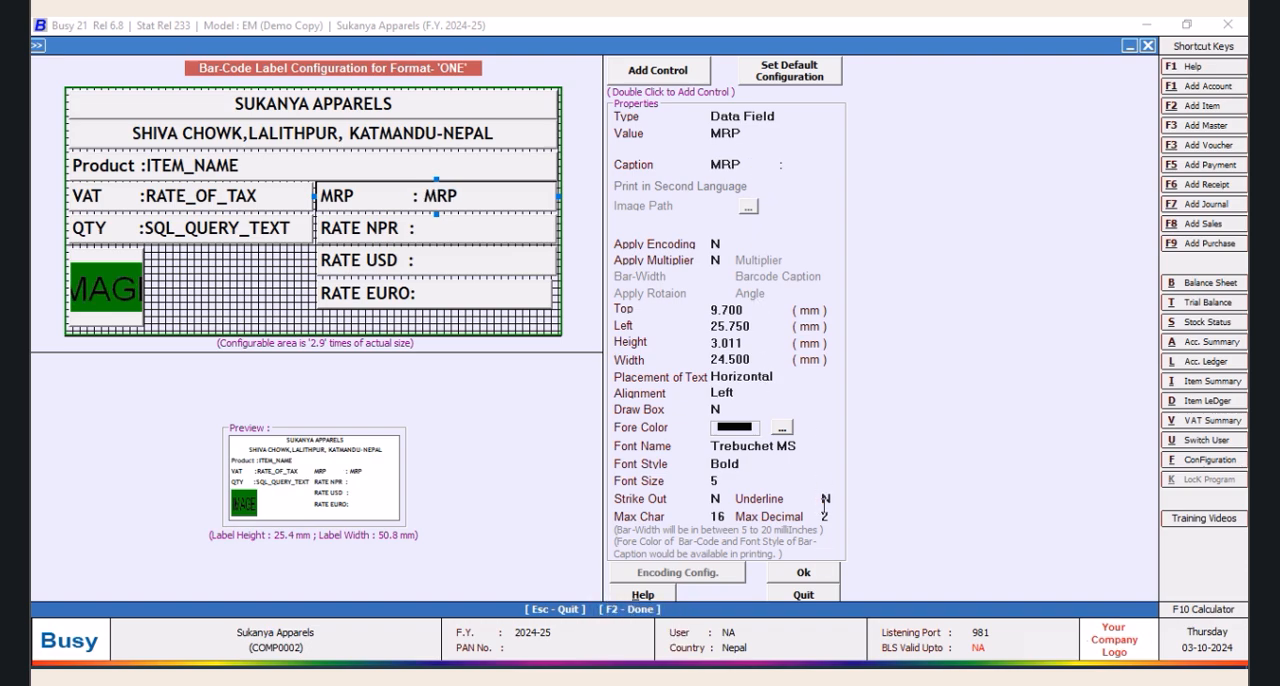
# Accept the label layout, save the sheet configuration of format ONE and reopen the format's configuration
pyautogui.click(797, 575)
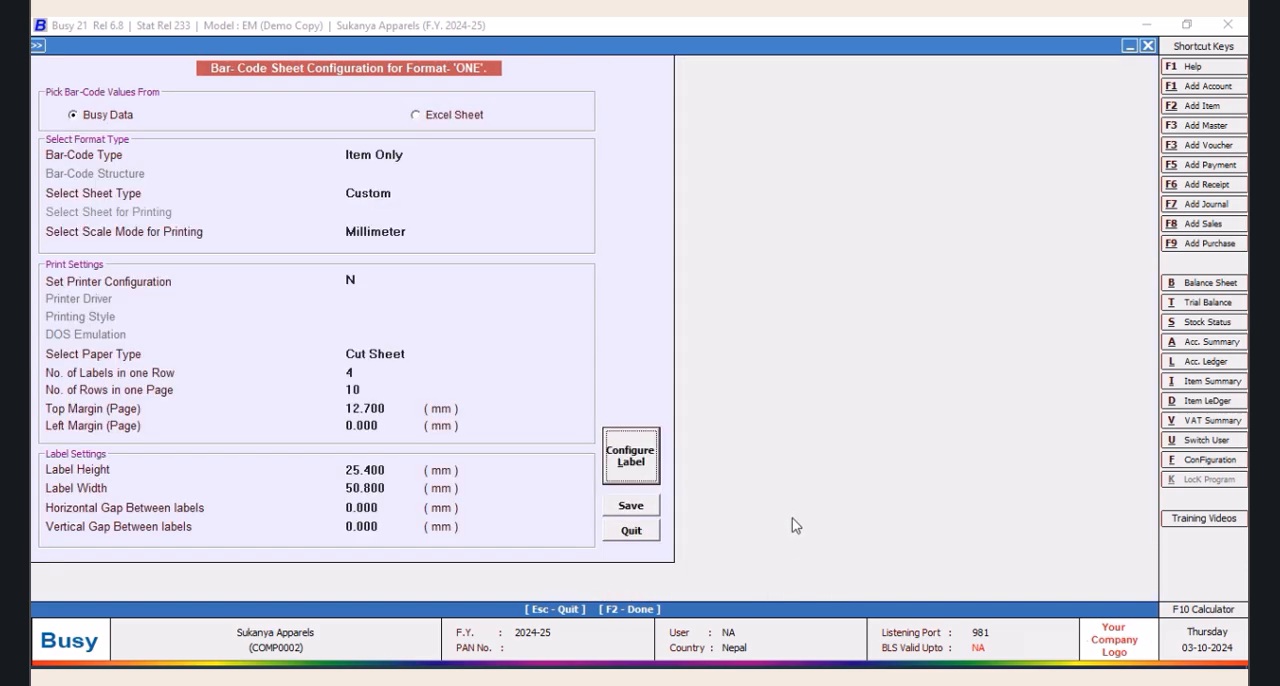
pyautogui.click(630, 507)
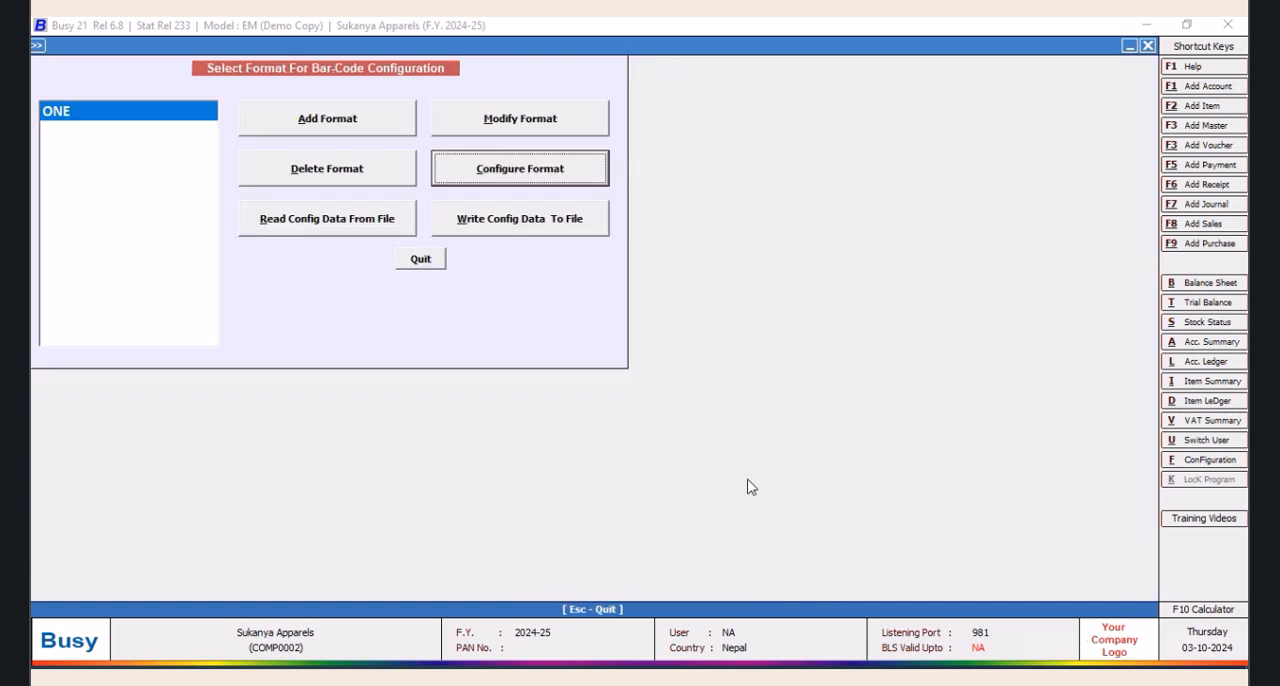
pyautogui.click(530, 172)
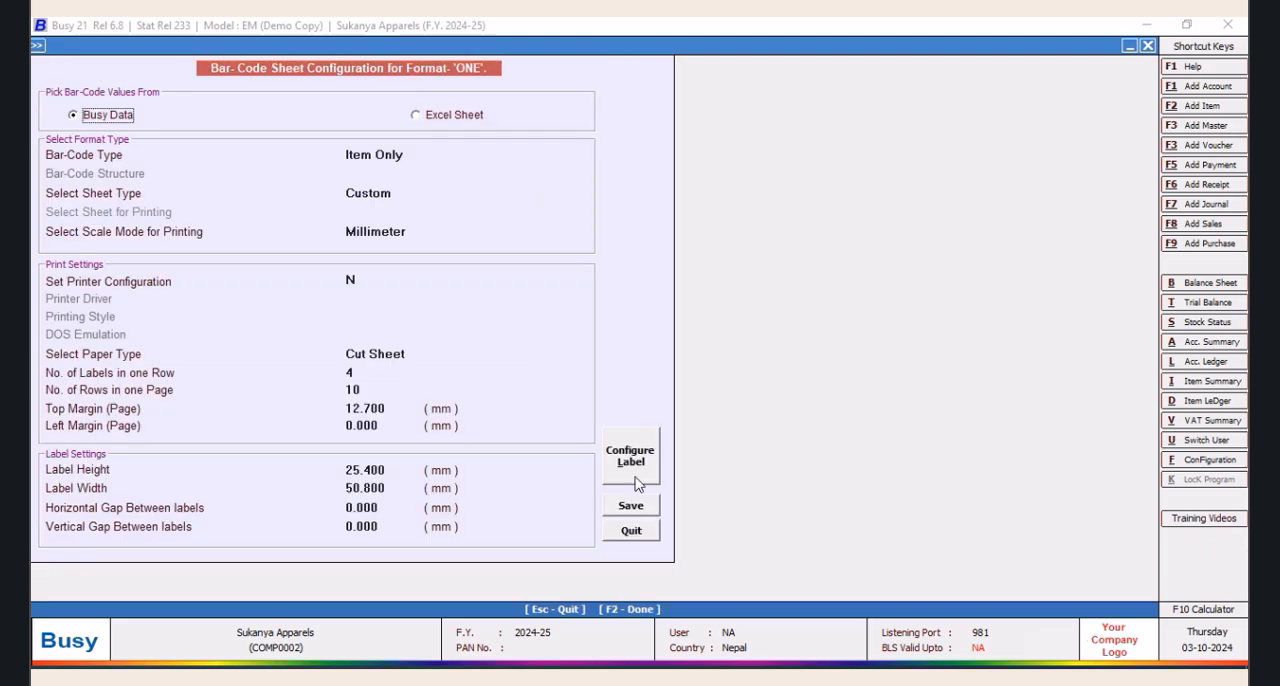
# Open the label layout of format ONE and set the RATE EURO field's top position to 19.500 mm
pyautogui.click(638, 465)
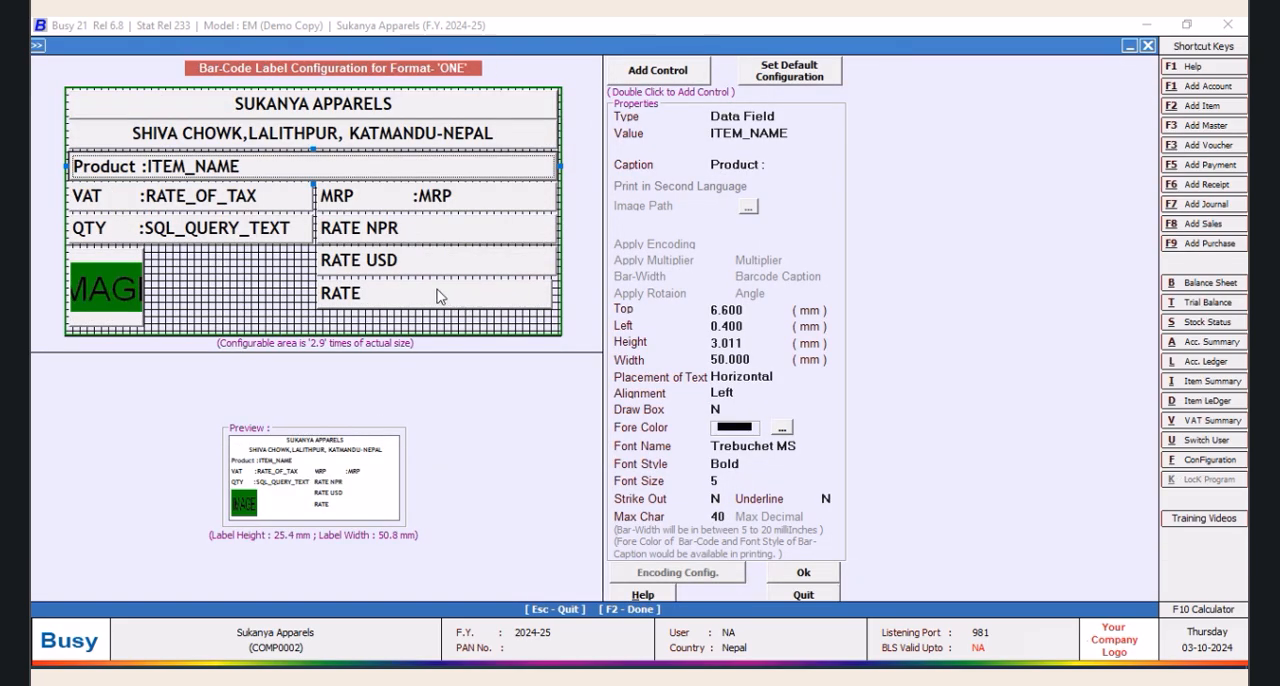
pyautogui.click(753, 310)
pyautogui.write('19.000')
pyautogui.press('Tab')
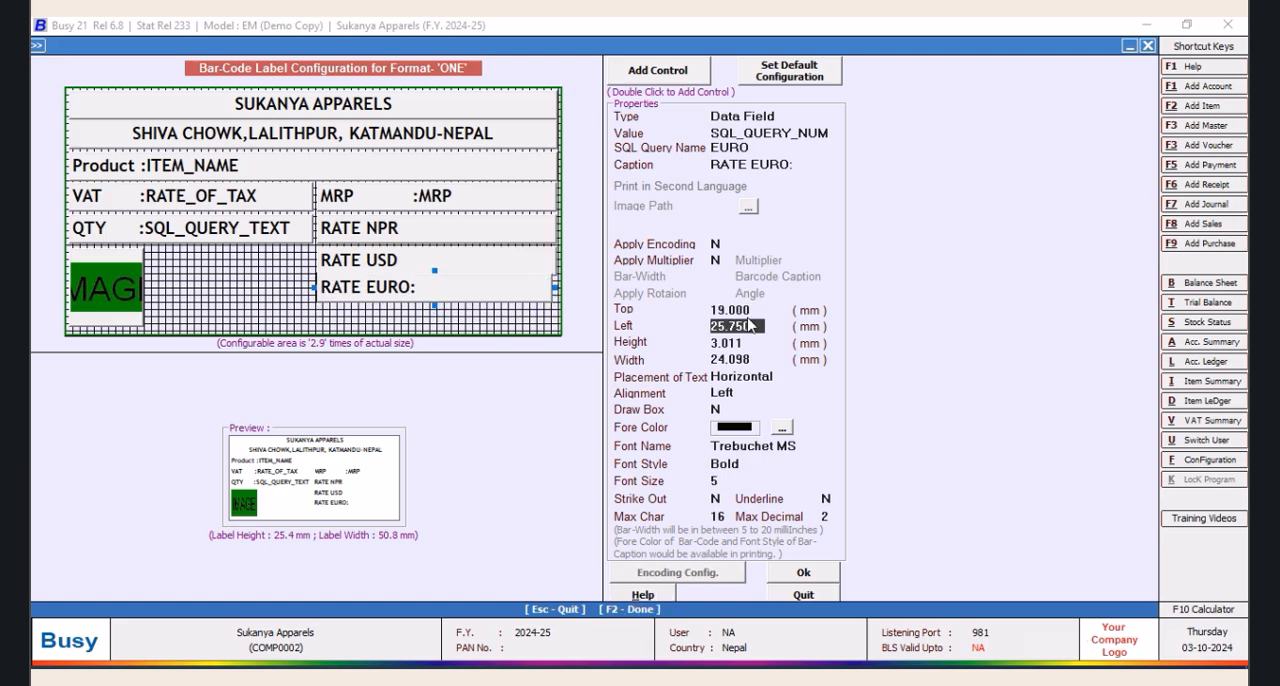
pyautogui.click(729, 311)
pyautogui.write('19.5')
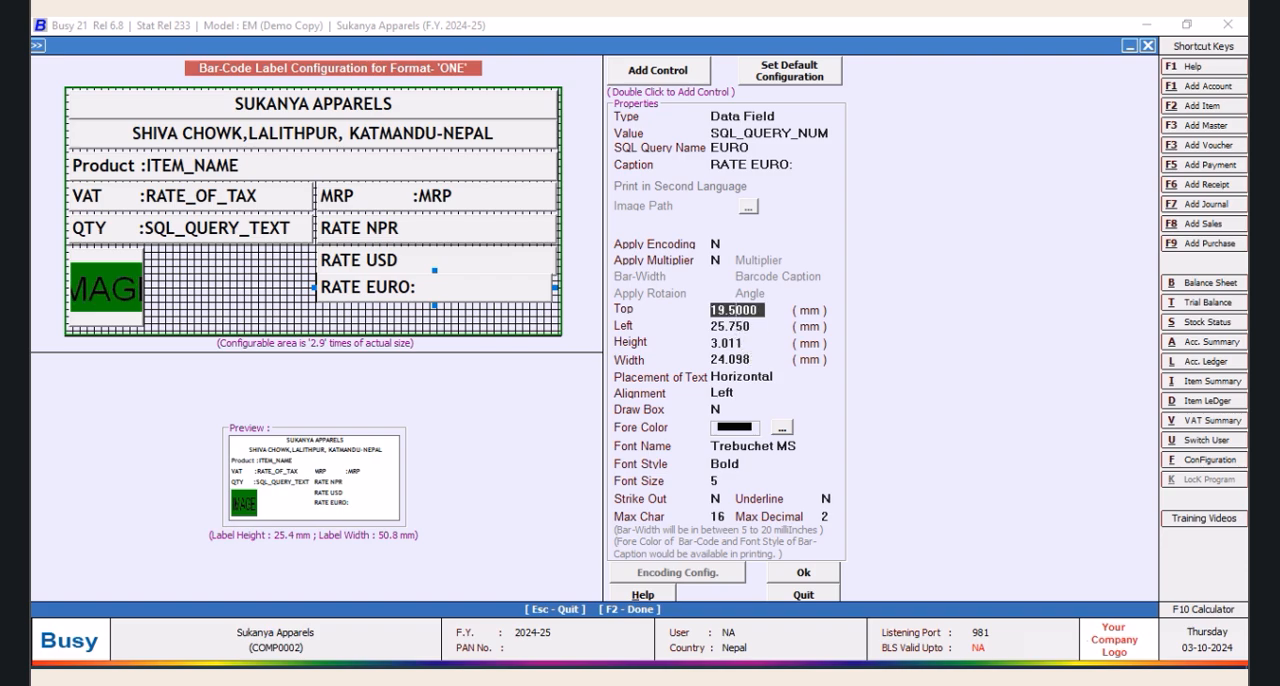
pyautogui.press('Tab')
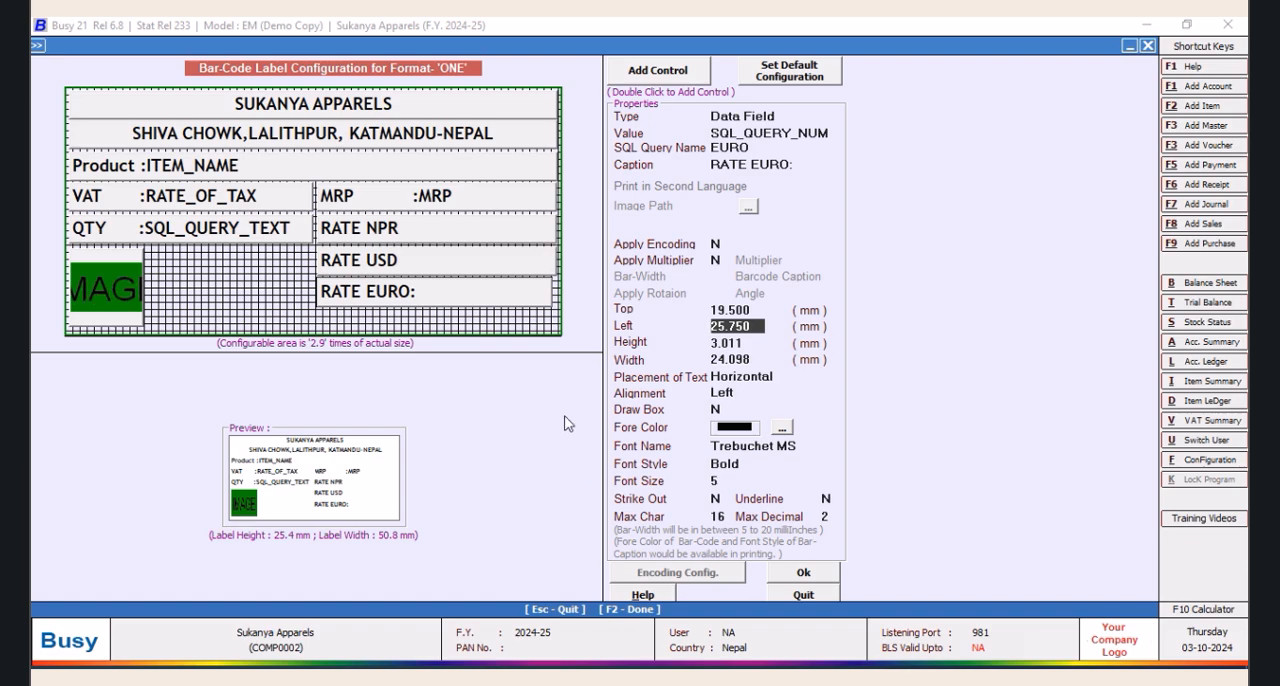
# Refresh the RATE USD and RATE NPR captions on the label and add a new blank control
pyautogui.click(400, 270)
pyautogui.click(428, 233)
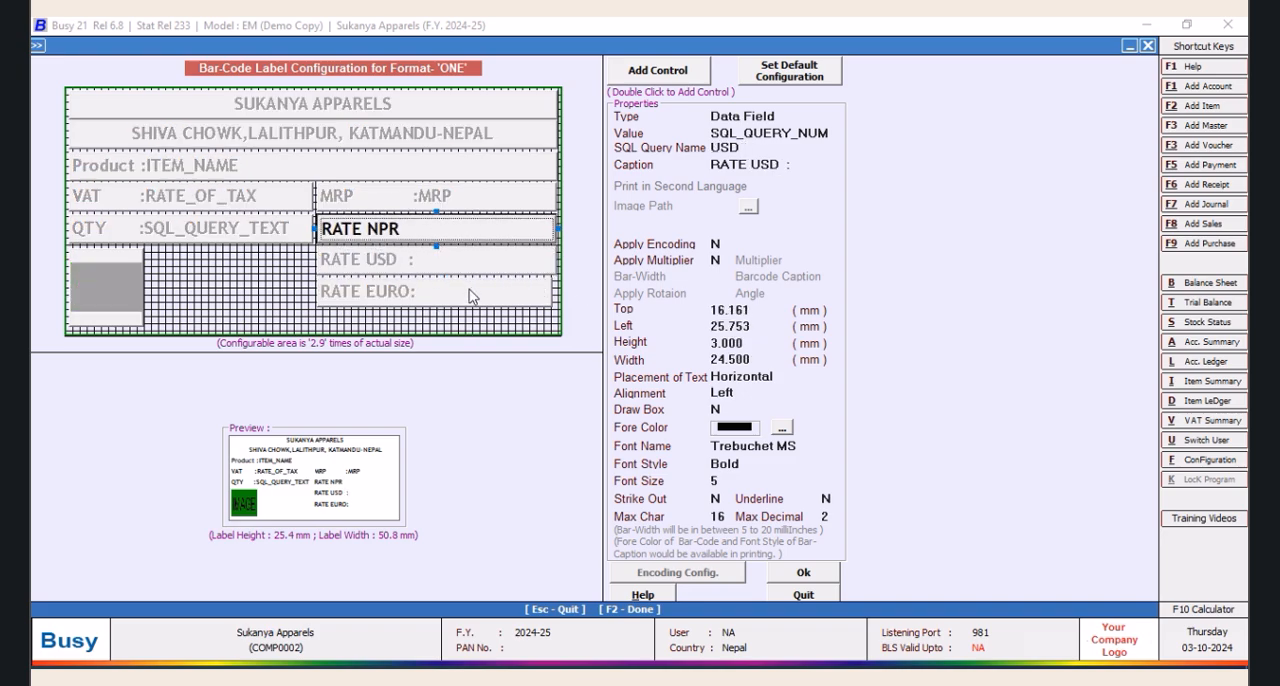
pyautogui.doubleClick(668, 84)
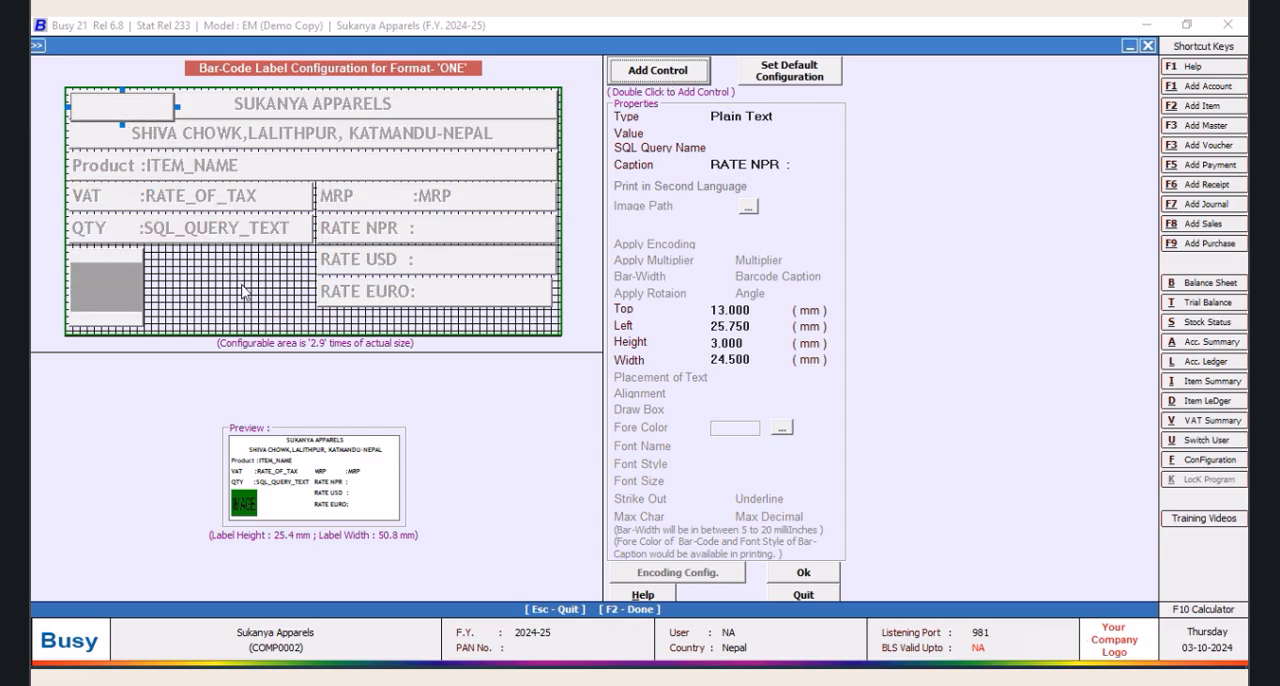
pyautogui.click(106, 108)
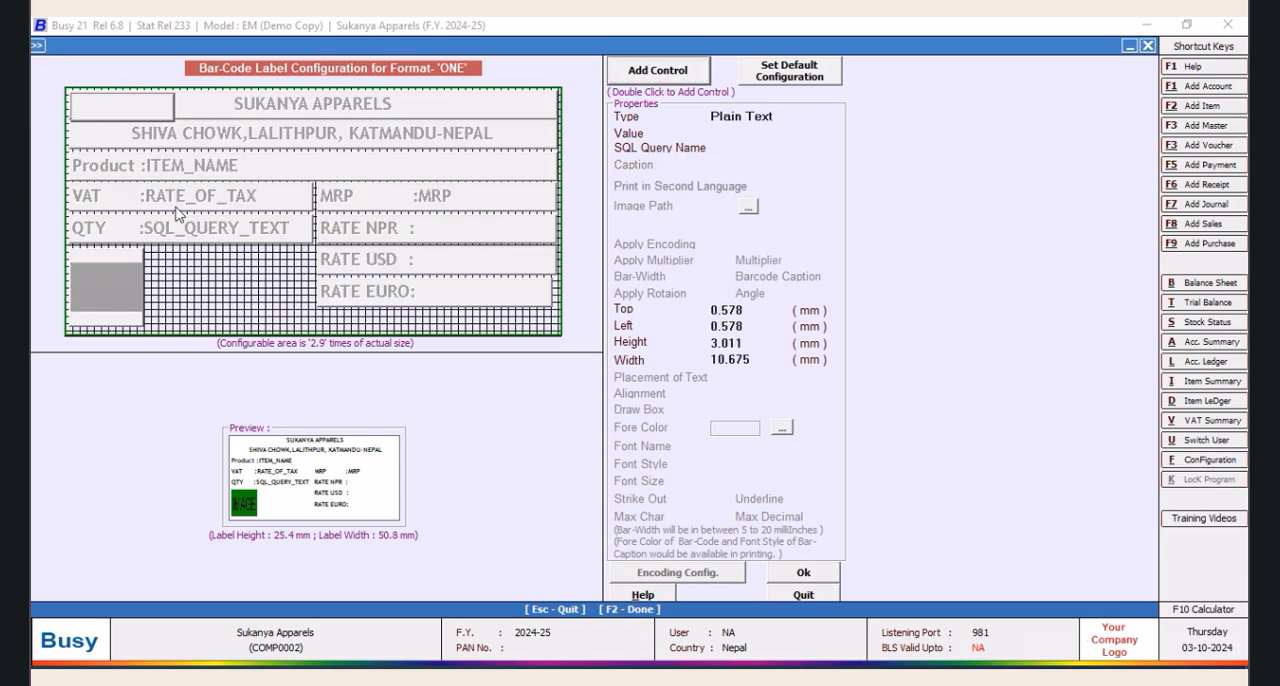
# Place a blank control in the empty grid area between the image and the RATE USD field
pyautogui.moveTo(476, 309); pyautogui.dragTo(484, 333)
pyautogui.moveTo(301, 317); pyautogui.dragTo(405, 340)
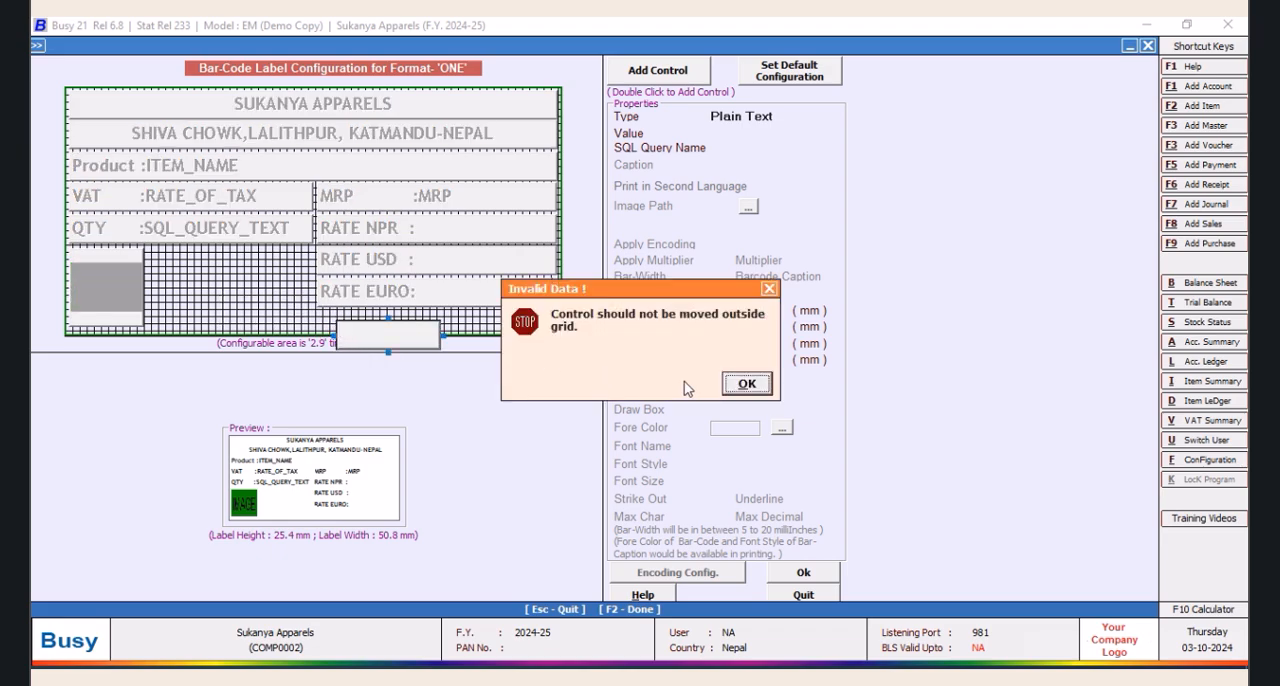
pyautogui.click(745, 384)
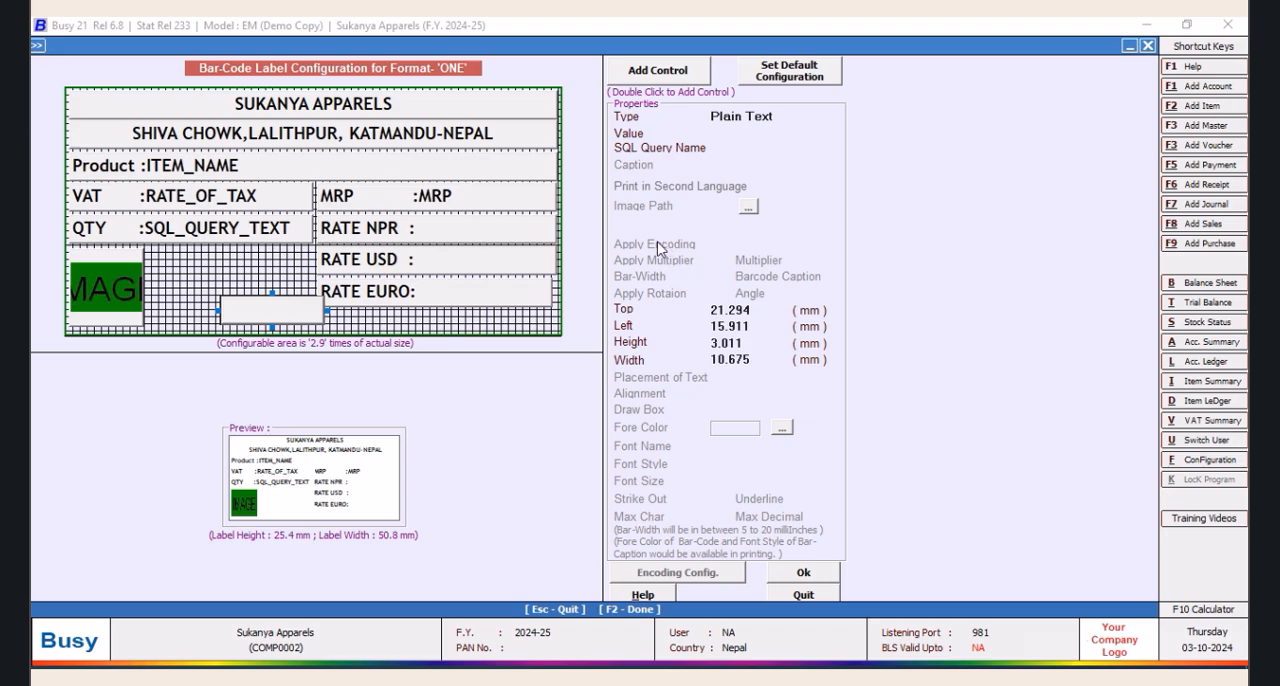
pyautogui.moveTo(250, 306); pyautogui.dragTo(680, 83)
pyautogui.click(745, 383)
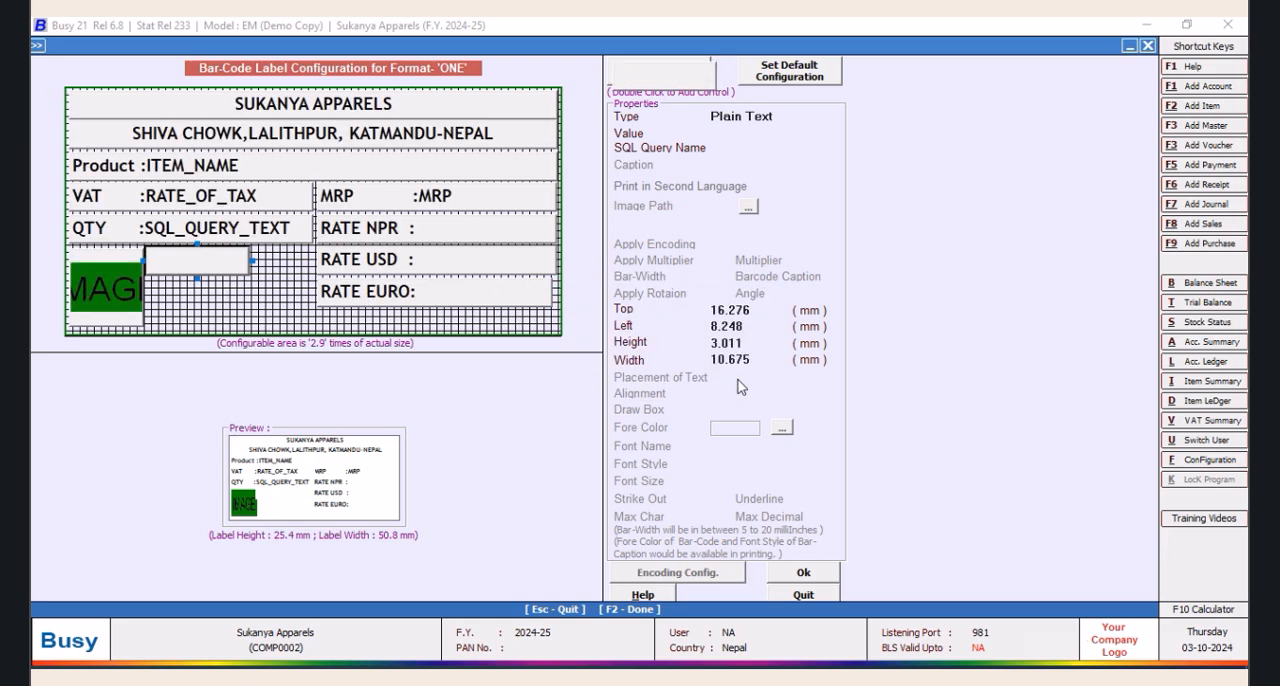
# Try a left position of 9.850 mm for the blank control beside the image
pyautogui.click(735, 326)
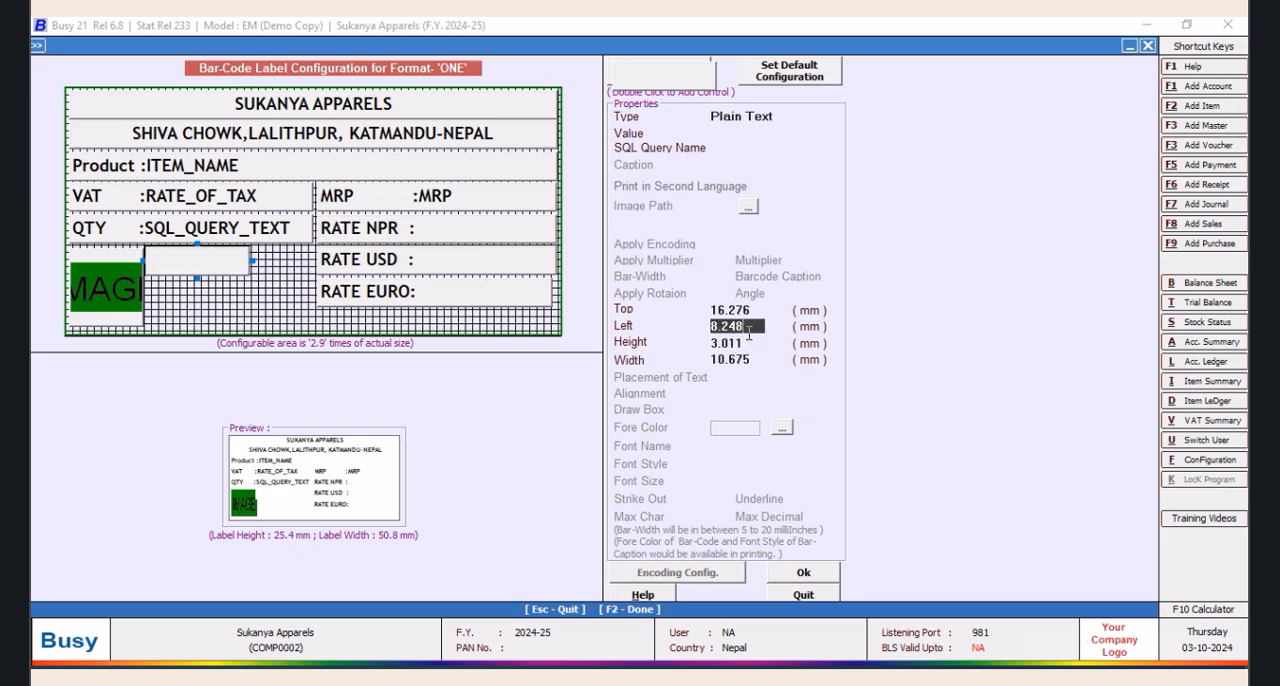
pyautogui.write('9.850')
pyautogui.press('Return')
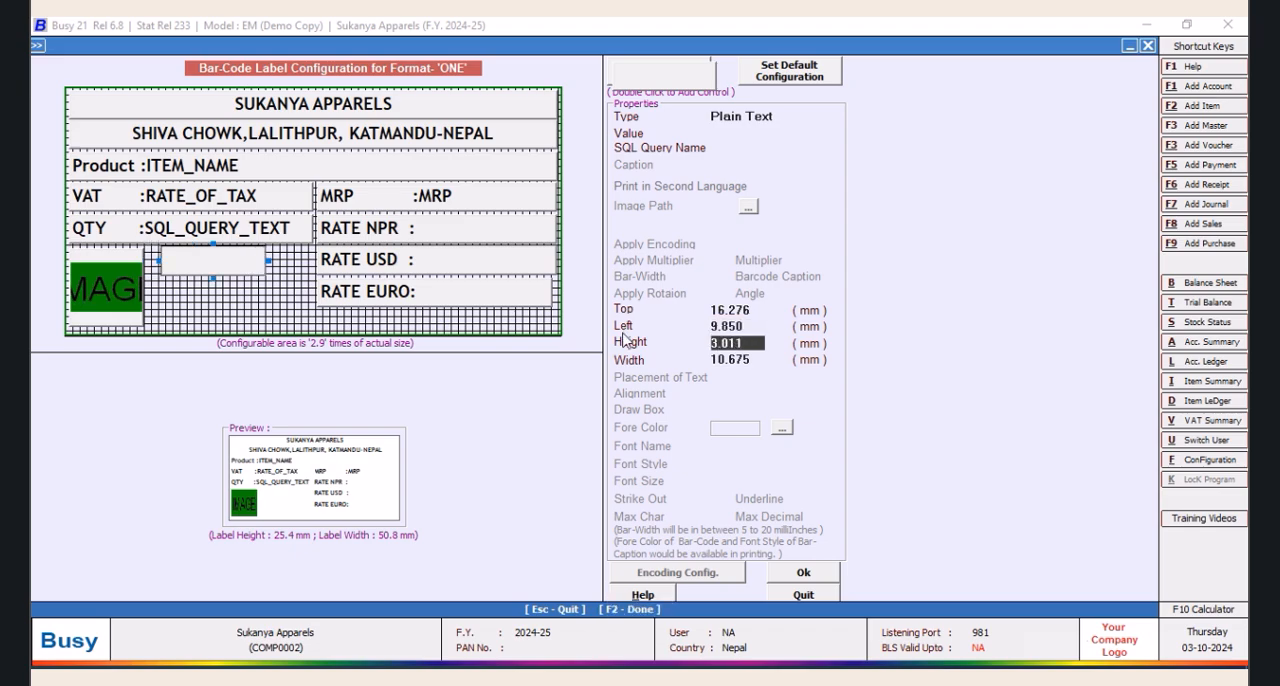
# Set the left position of the blank control beside the image to 8.200 mm
pyautogui.click(757, 330)
pyautogui.write('8')
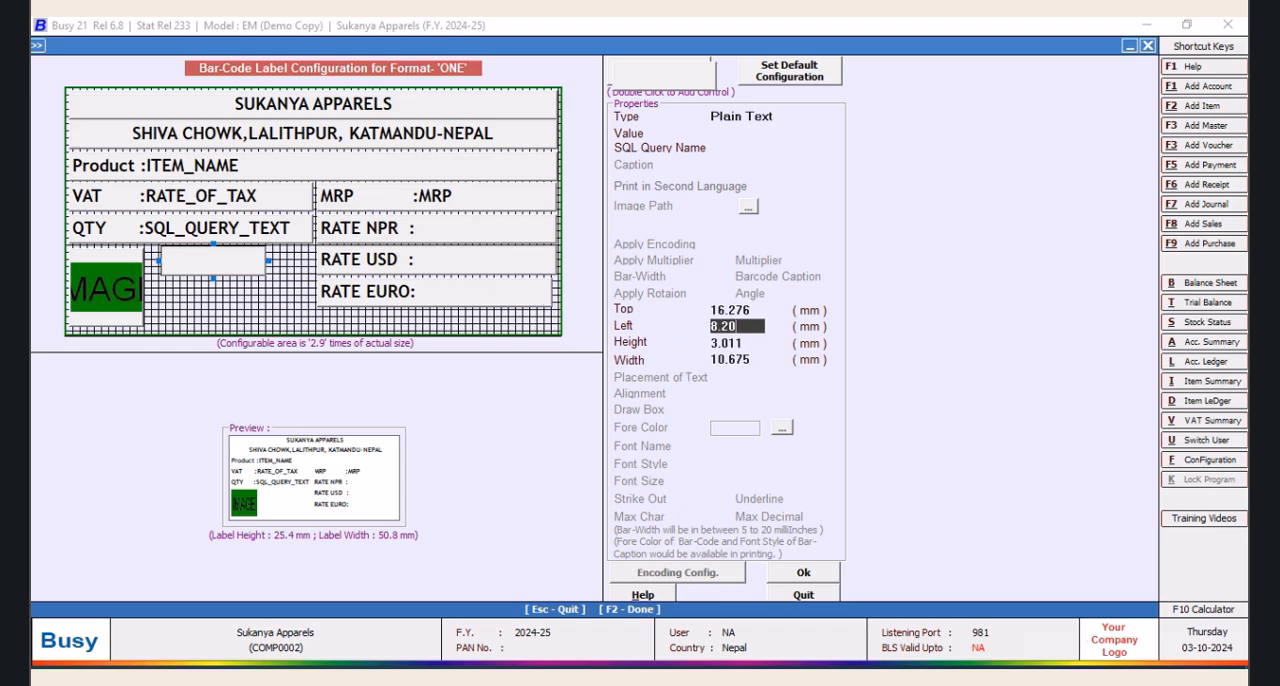
pyautogui.write('.20')
pyautogui.press('Tab')
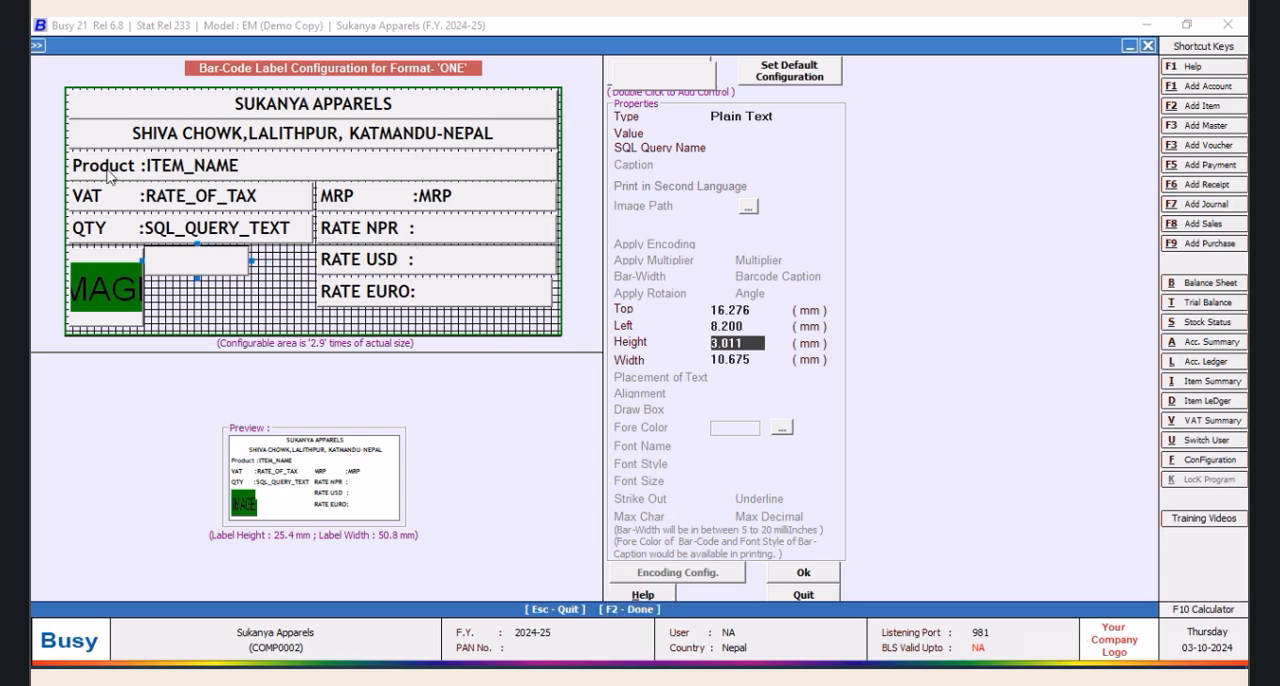
# Widen the blank control up to the RATE USD field and set its width to 17.250 mm
pyautogui.moveTo(253, 261); pyautogui.dragTo(310, 261)
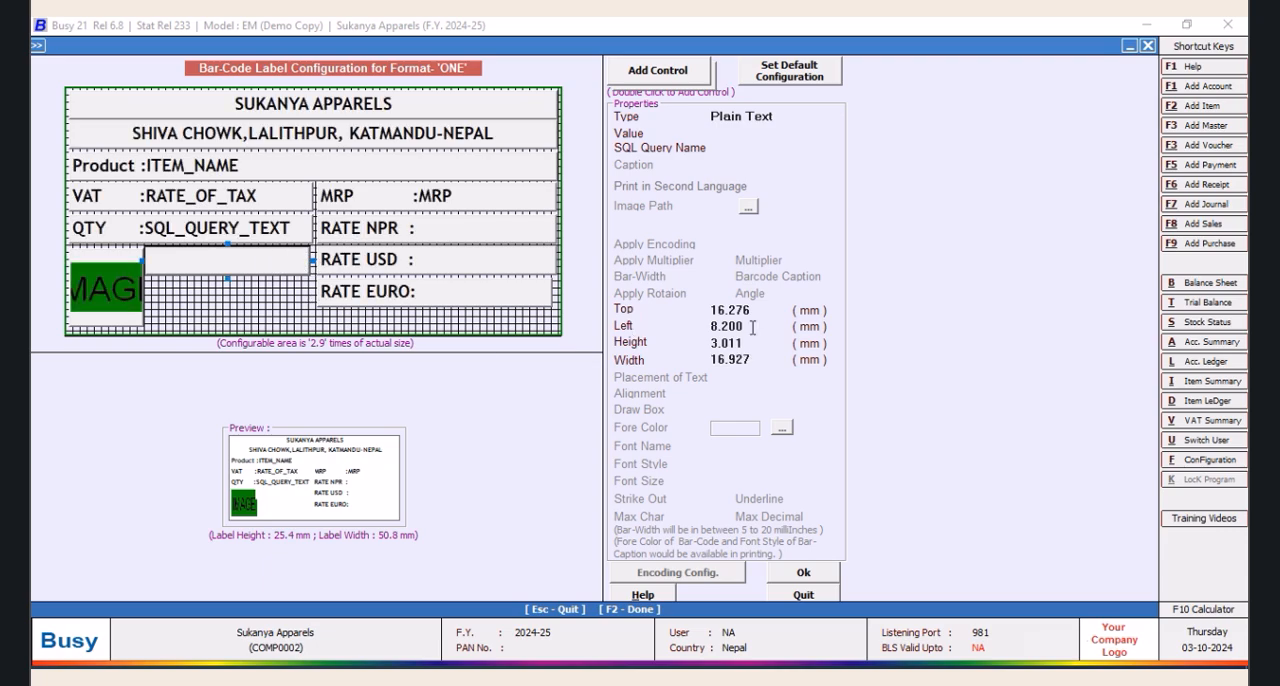
pyautogui.click(755, 357)
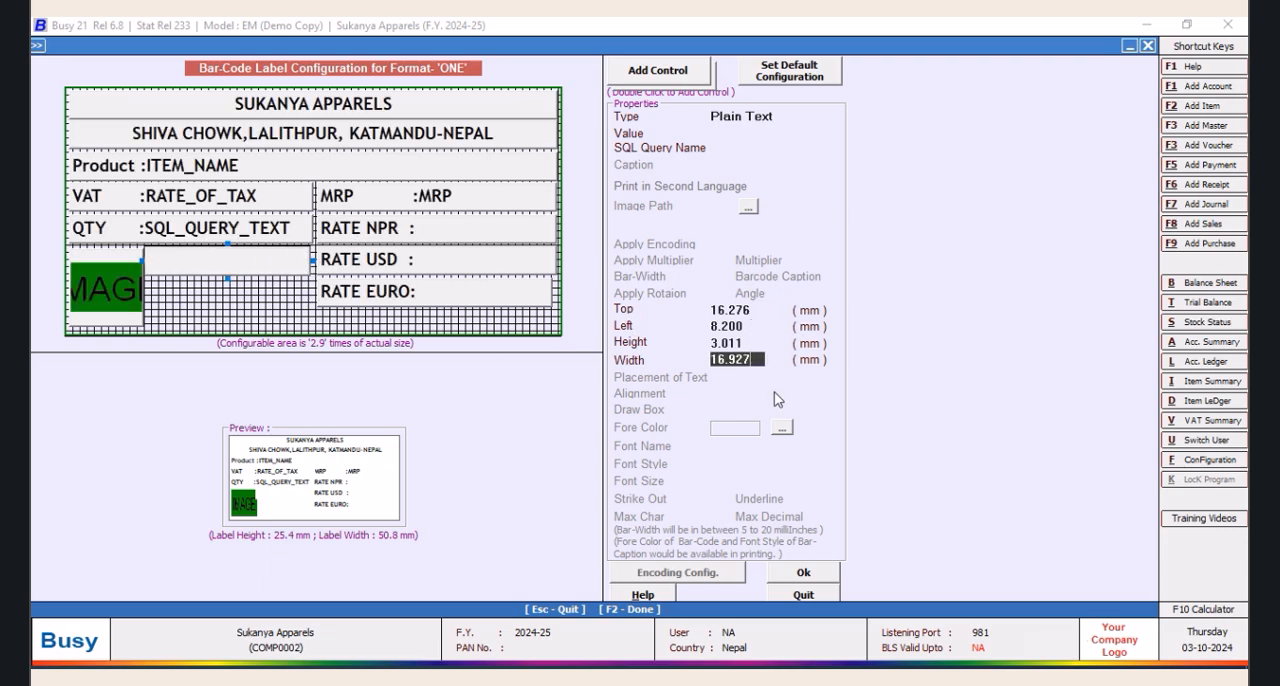
pyautogui.write('16.2')
pyautogui.write('7')
pyautogui.press('Tab')
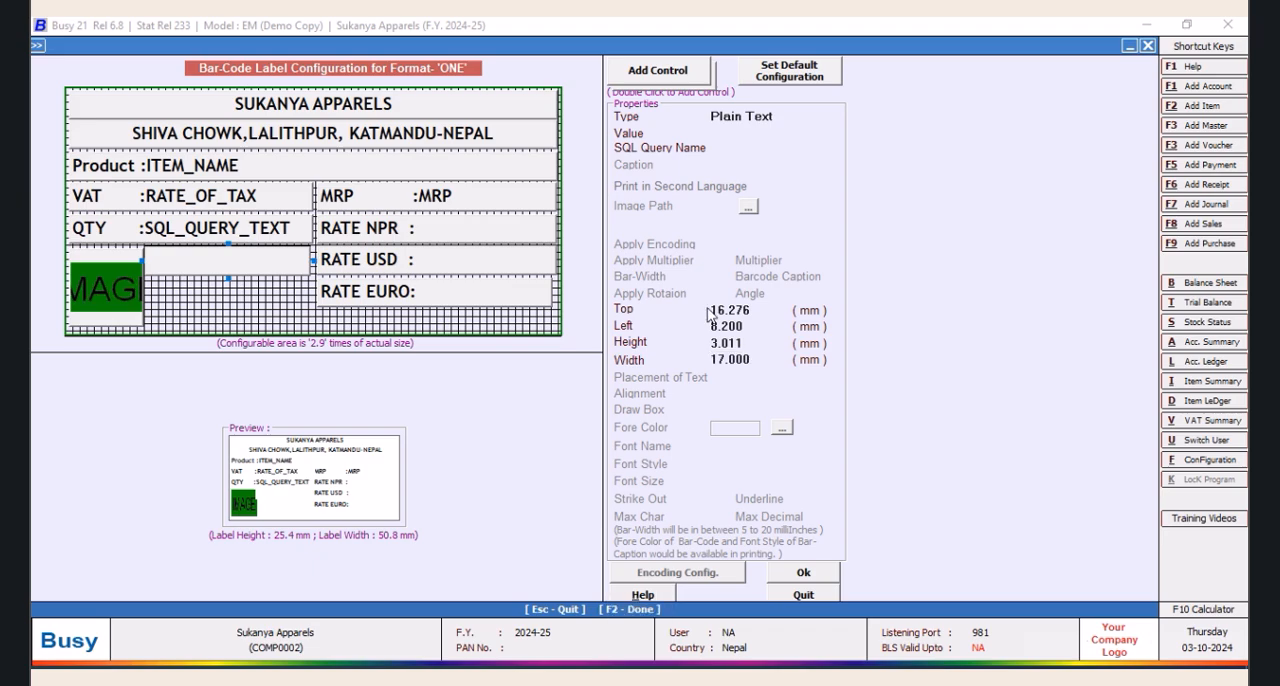
pyautogui.click(733, 359)
pyautogui.write('25')
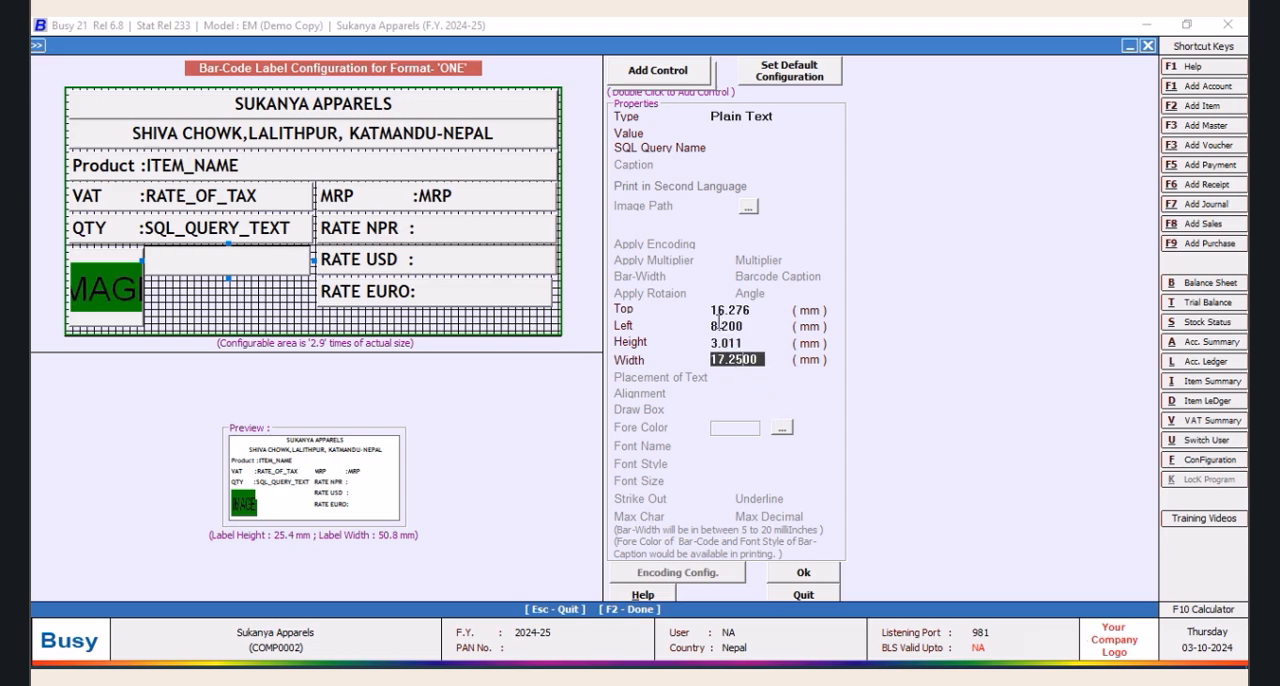
pyautogui.press('Return')
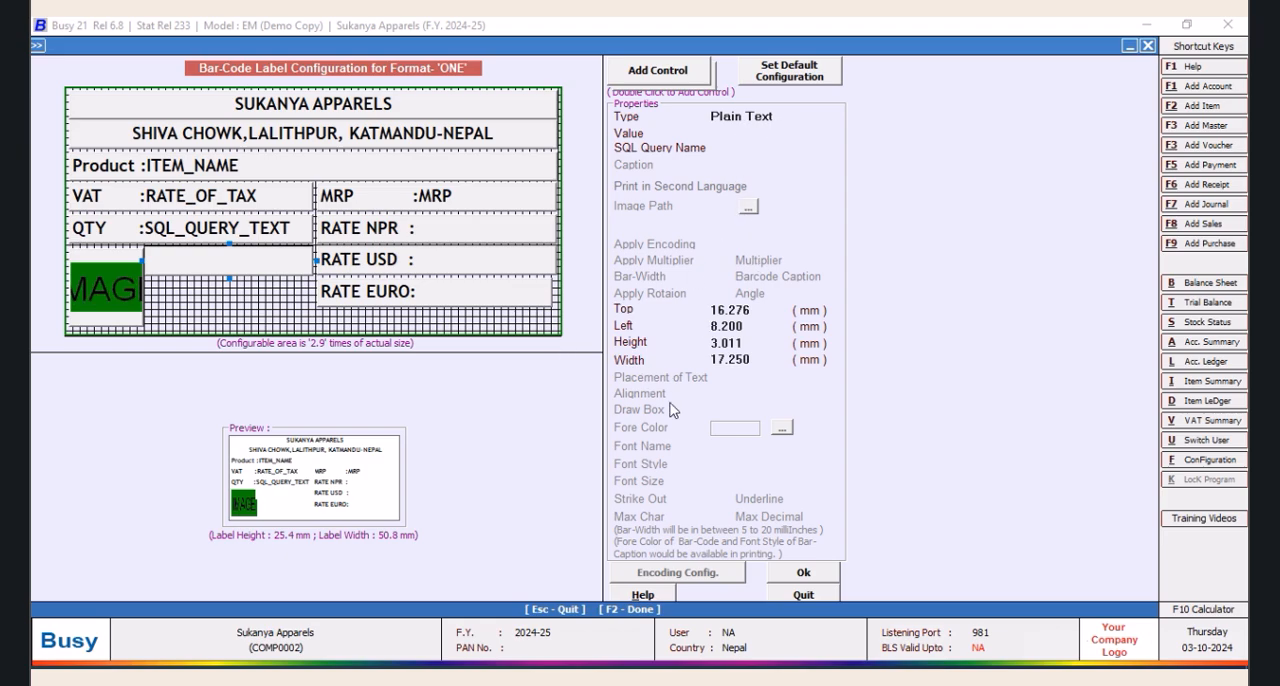
# Enter INR as the blank control's plain text value and align it left
pyautogui.click(742, 135)
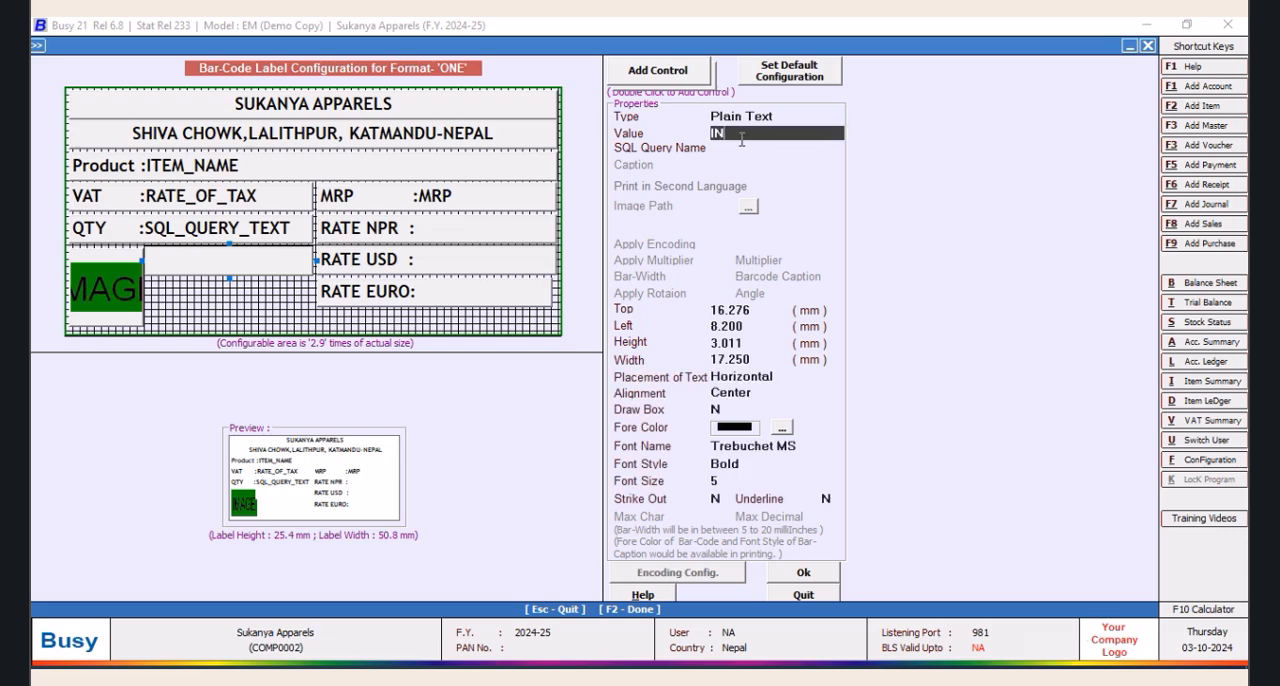
pyautogui.press('Tab')
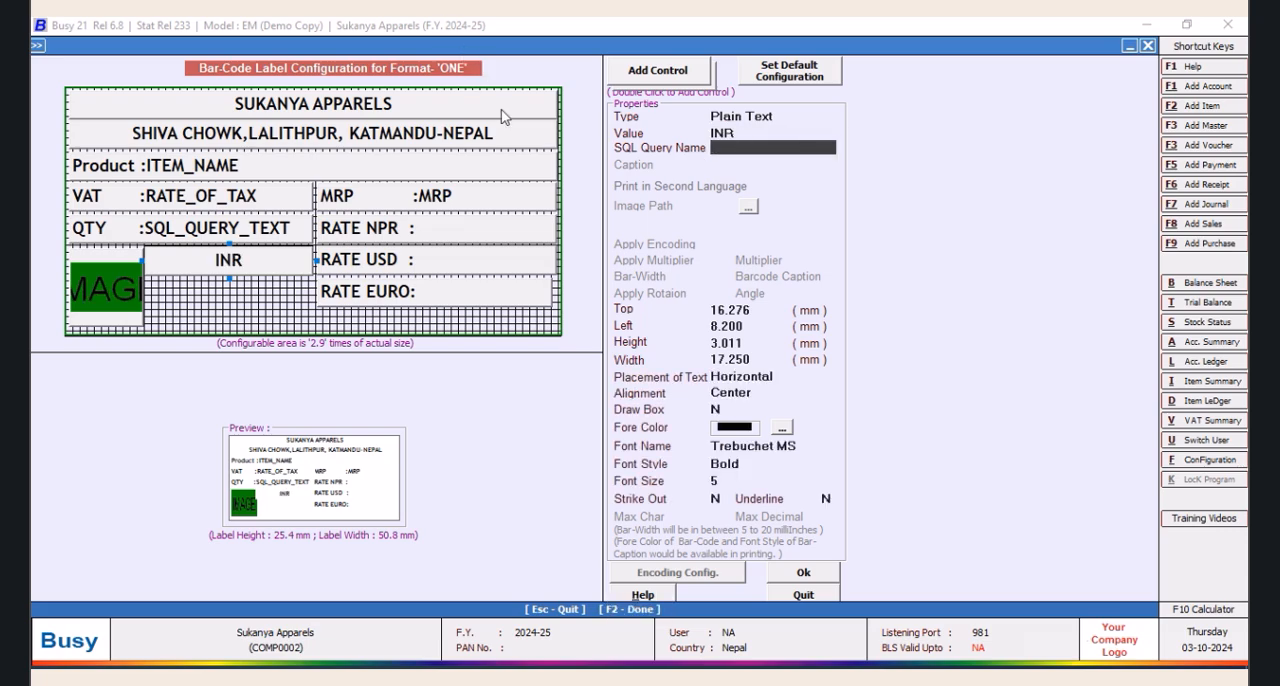
pyautogui.click(758, 393)
pyautogui.click(738, 418)
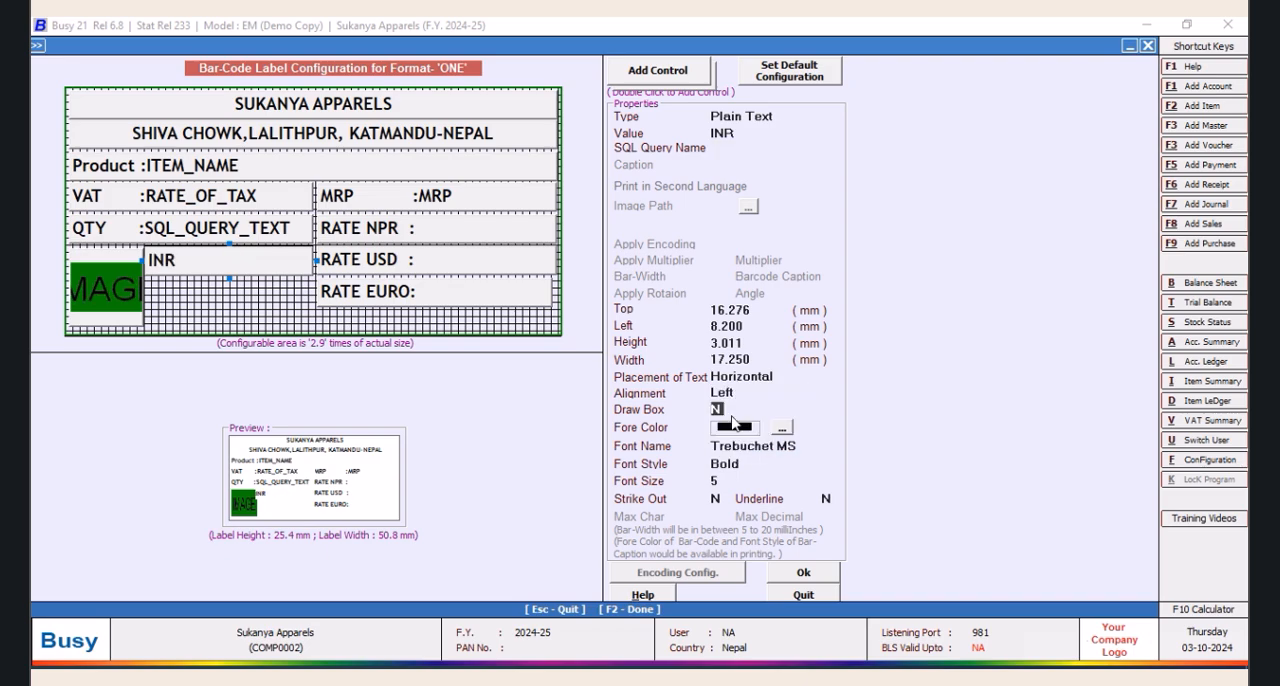
# Try to accept the label layout and delete the stray blank control lying outside the label grid
pyautogui.click(805, 574)
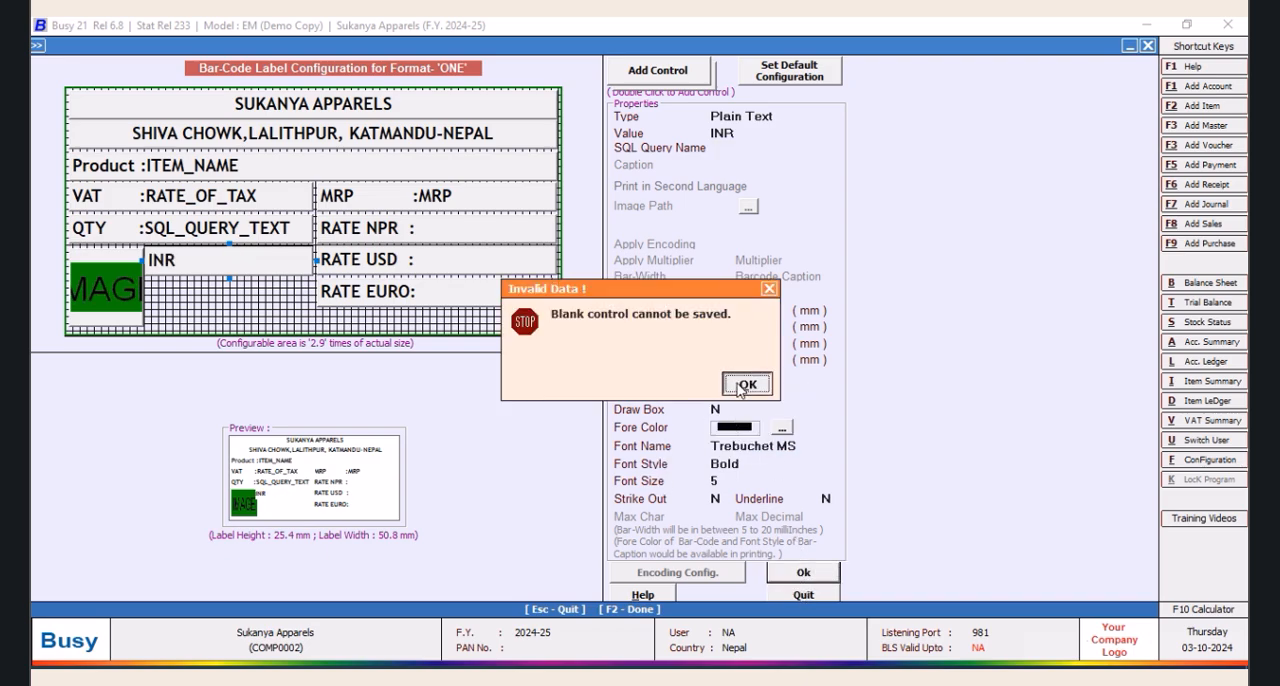
pyautogui.click(740, 386)
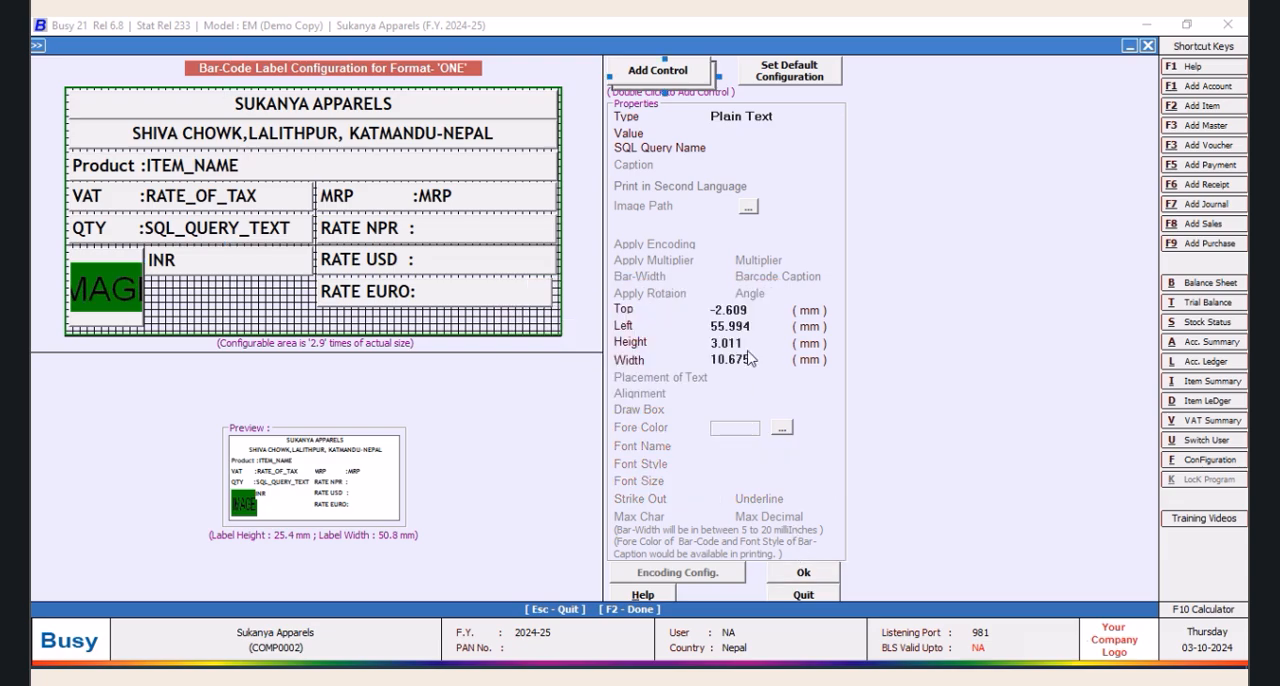
pyautogui.press('Delete')
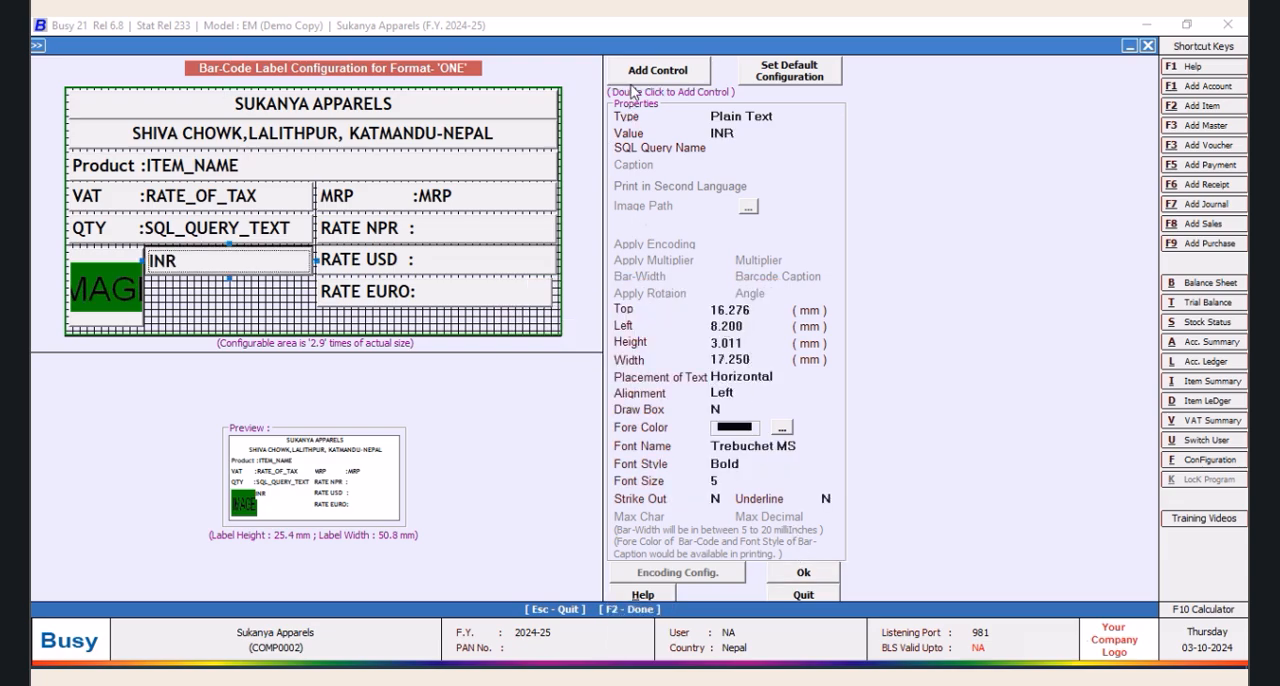
# Accept the label layout and leave the format configuration, returning to the Print Item Bar-Code screen
pyautogui.click(800, 574)
pyautogui.click(630, 527)
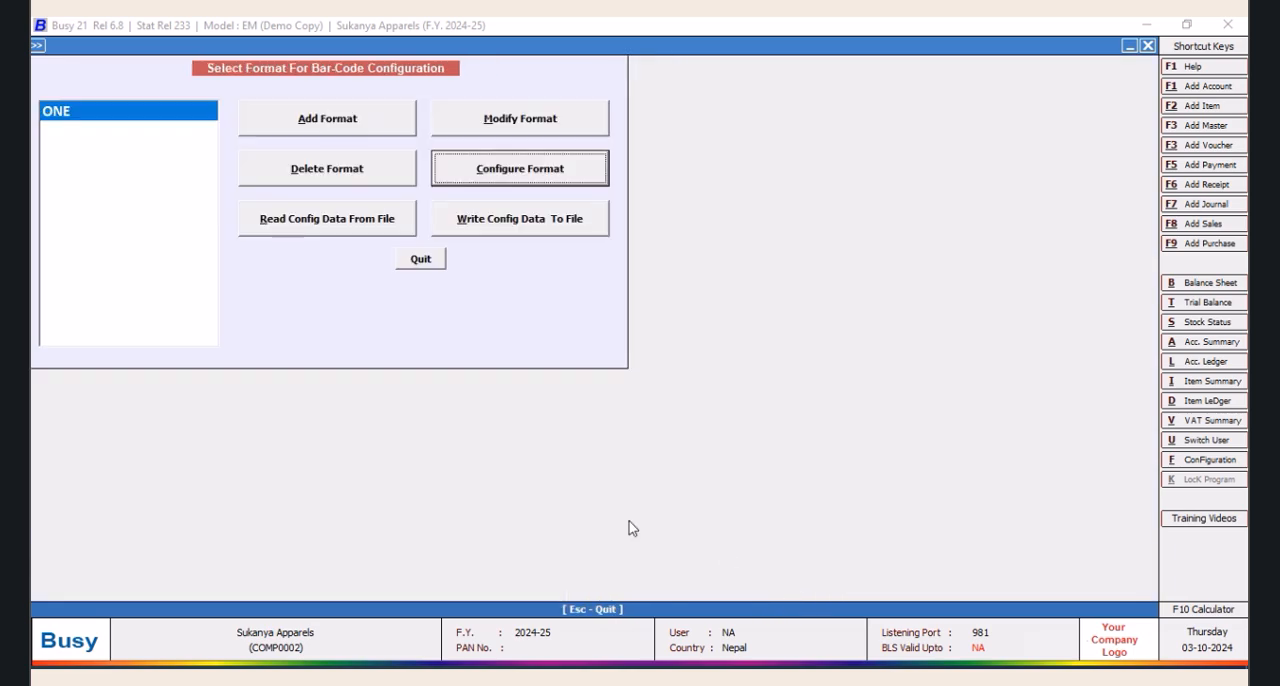
pyautogui.click(421, 260)
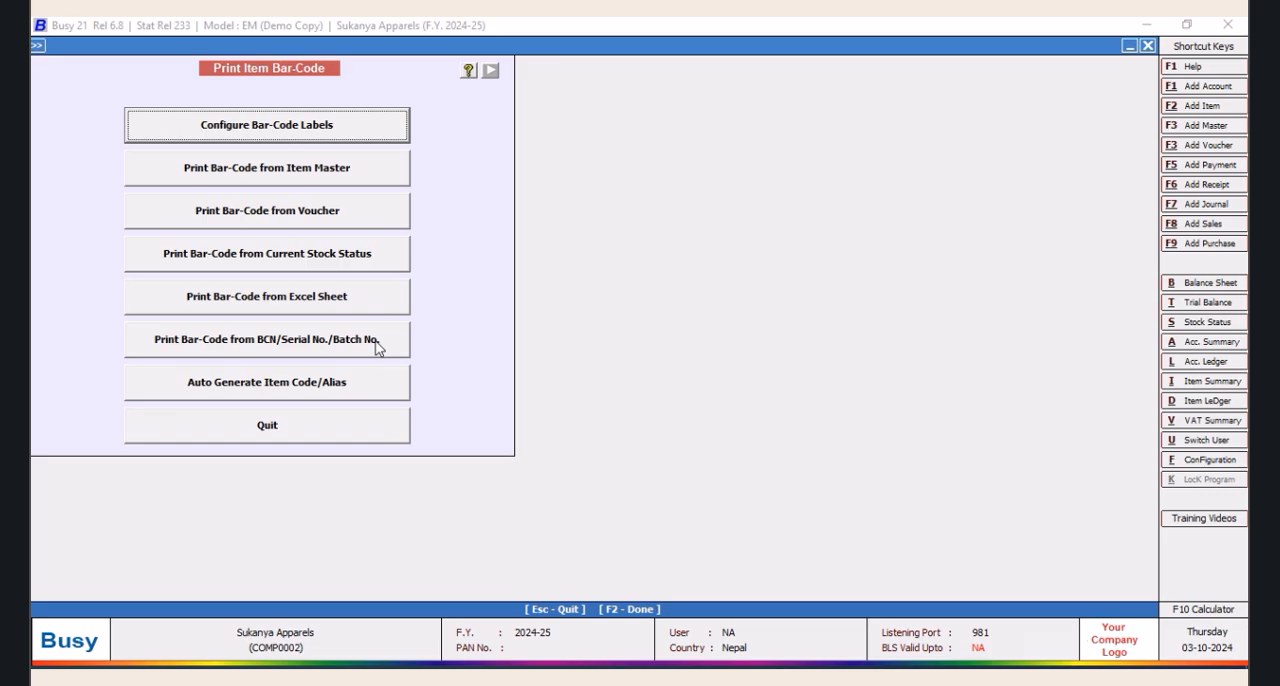
# Open the SQL Query Executor and copy the full text of the EURO query
pyautogui.hotkey('ctrl', 'shift', 'F2')
pyautogui.press('Return')
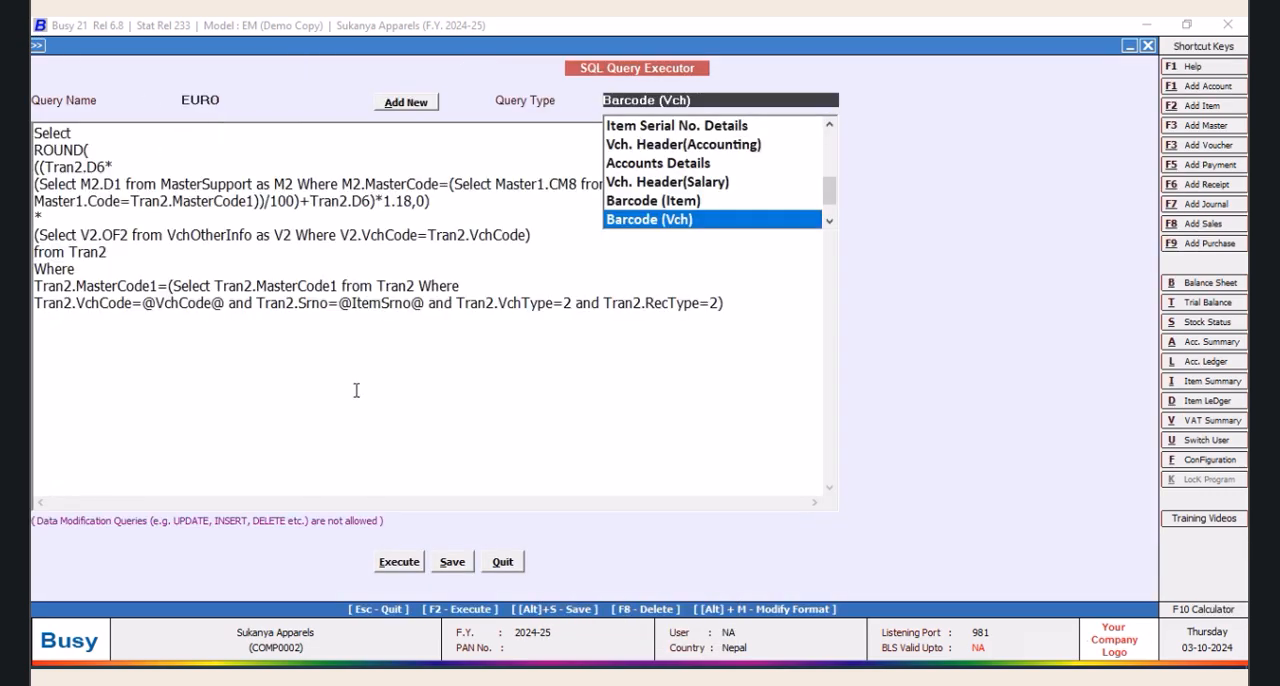
pyautogui.click(724, 305)
pyautogui.moveTo(724, 305); pyautogui.dragTo(35, 131)
pyautogui.rightClick(40, 174)
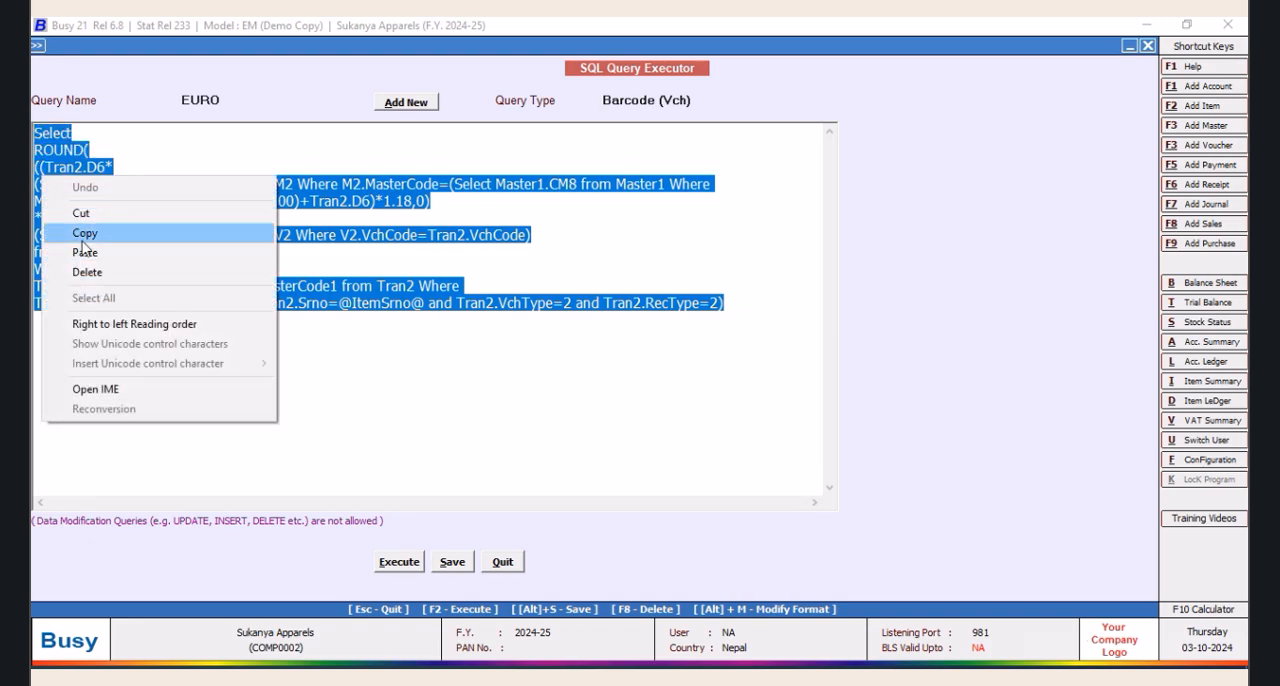
pyautogui.click(86, 230)
# Add a new SQL query named INR without a password and paste the copied EURO query text into it
pyautogui.click(405, 103)
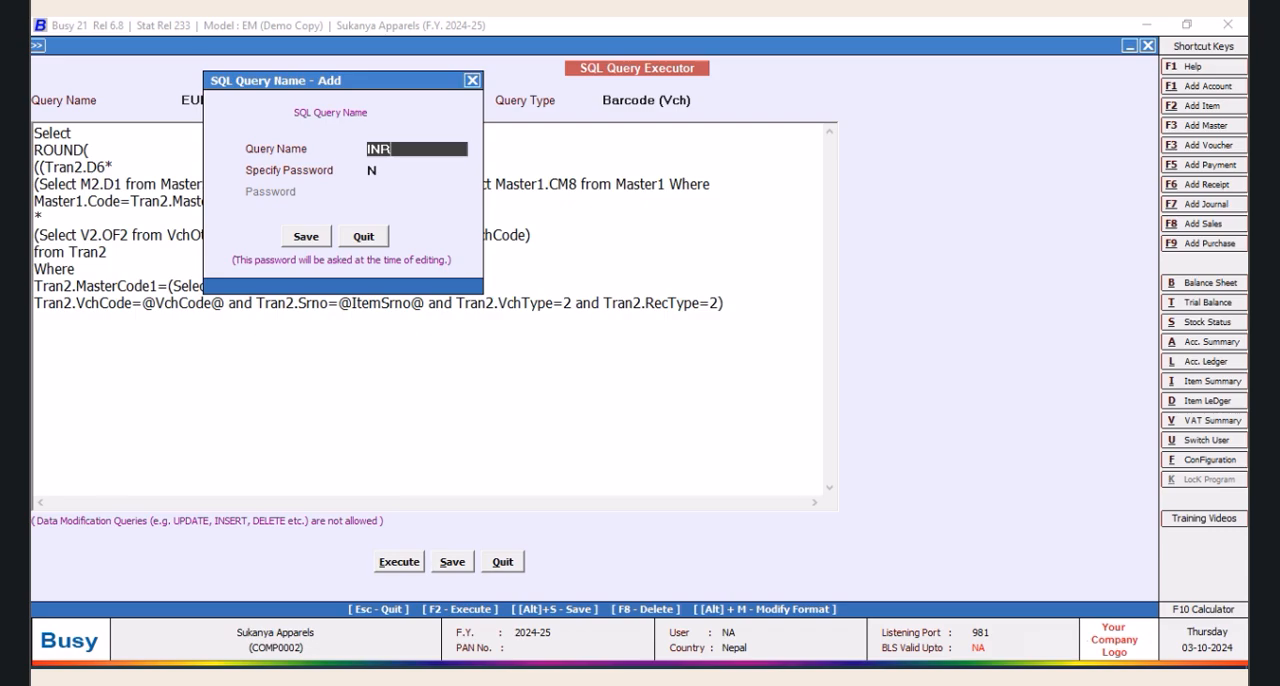
pyautogui.write('INR')
pyautogui.click(306, 236)
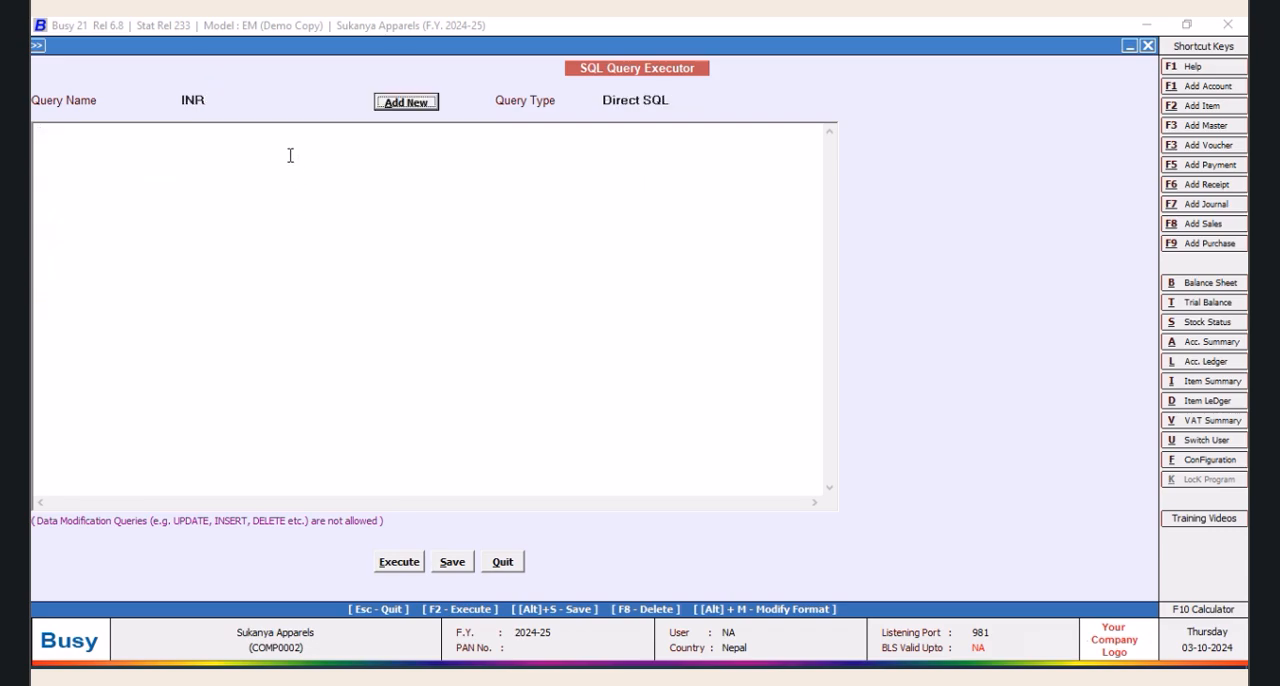
pyautogui.rightClick(289, 158)
pyautogui.click(305, 230)
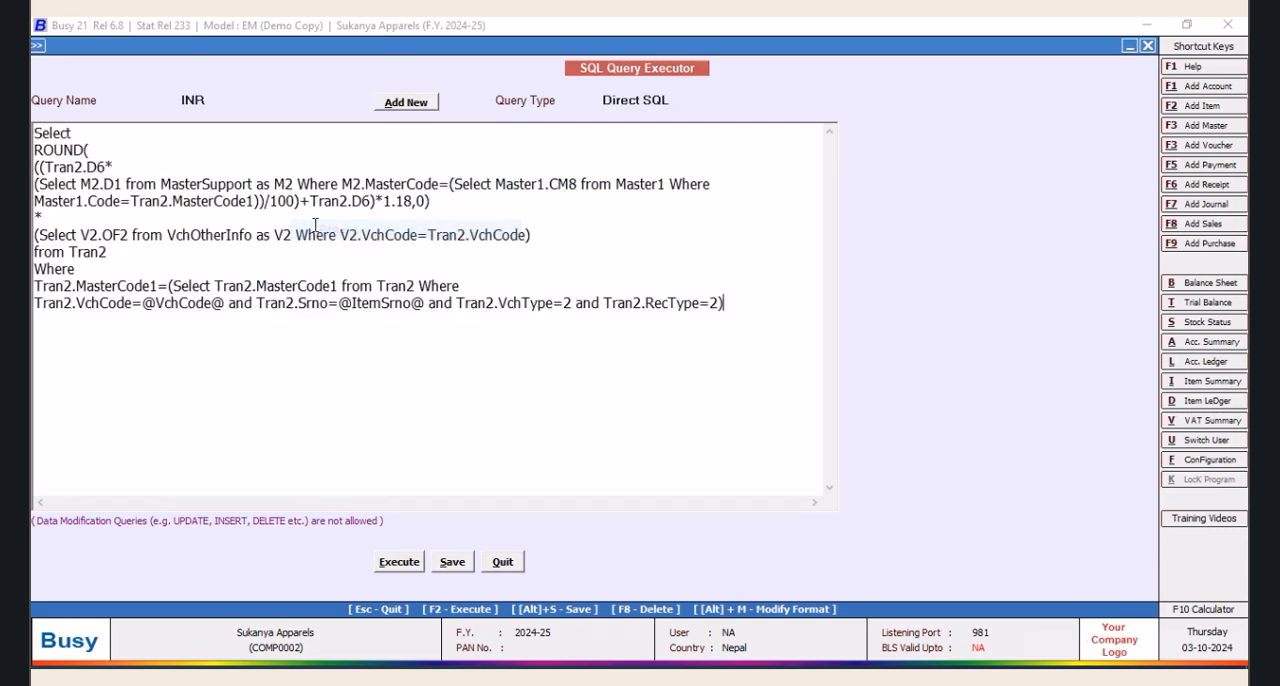
# Change V2.OF2 to V2.OF3 in the INR query, set its query type to Barcode (Vch) and save it
pyautogui.click(127, 235)
pyautogui.press('BackSpace')
pyautogui.write('3')
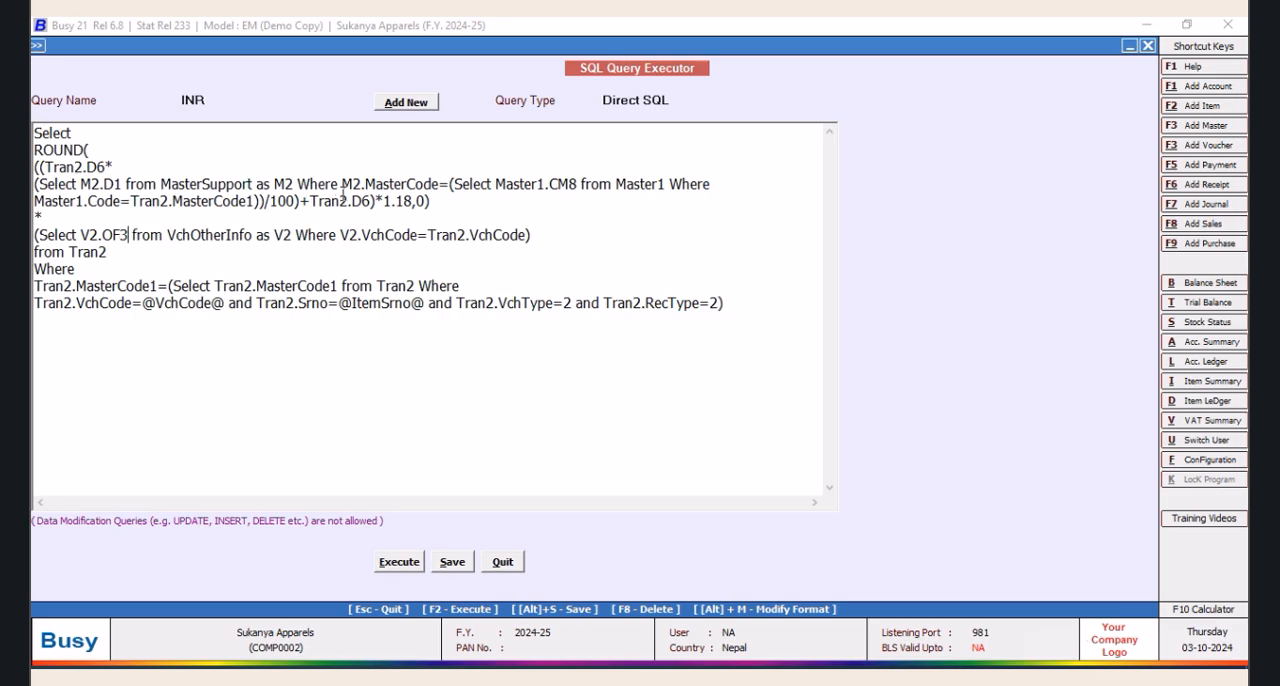
pyautogui.click(676, 101)
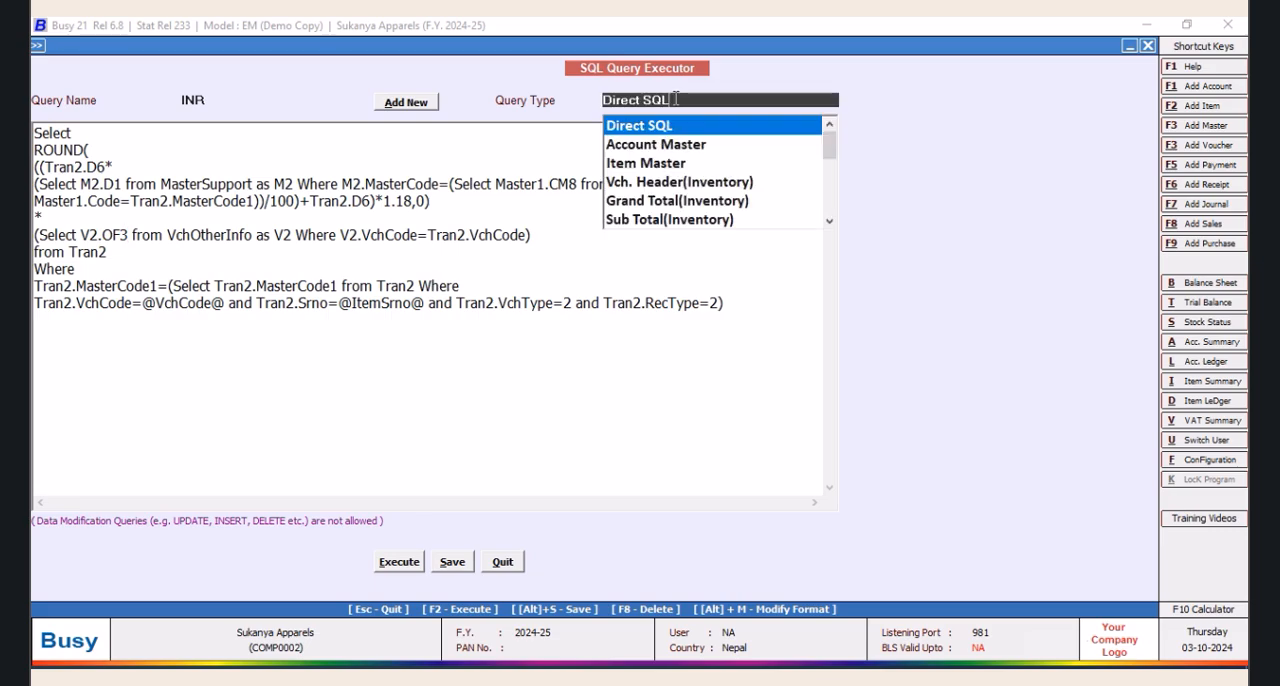
pyautogui.moveTo(832, 150); pyautogui.dragTo(831, 210)
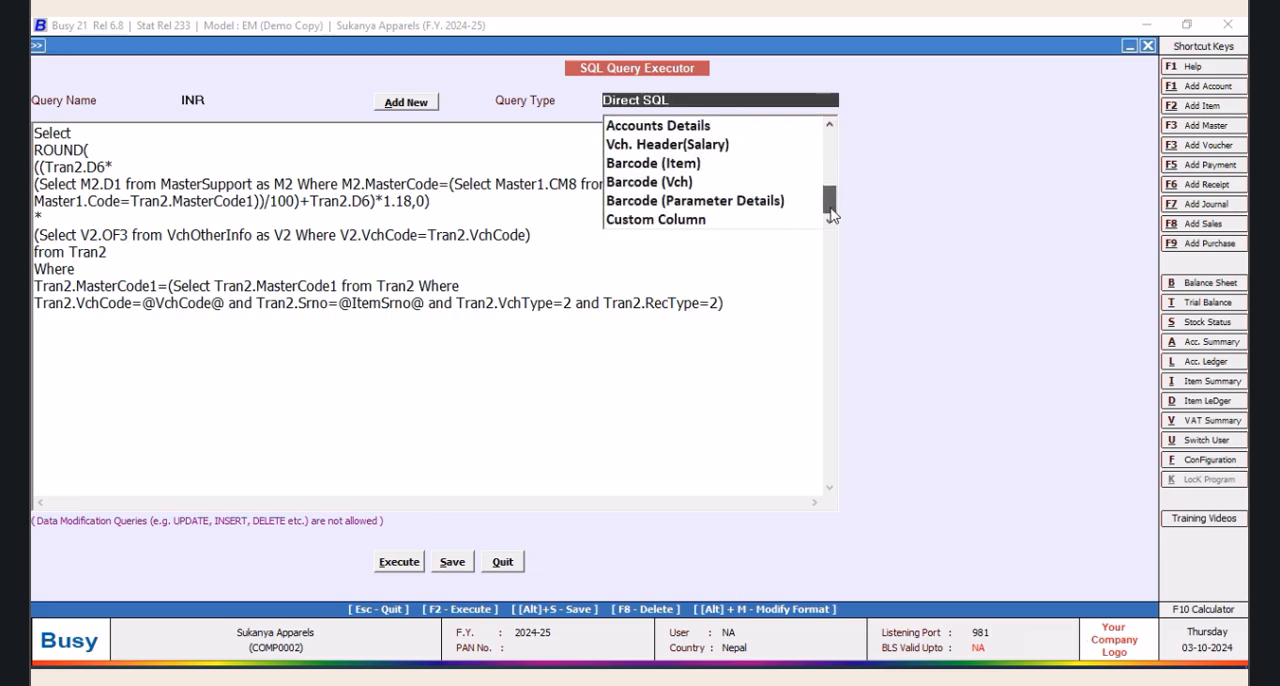
pyautogui.click(650, 186)
pyautogui.click(452, 561)
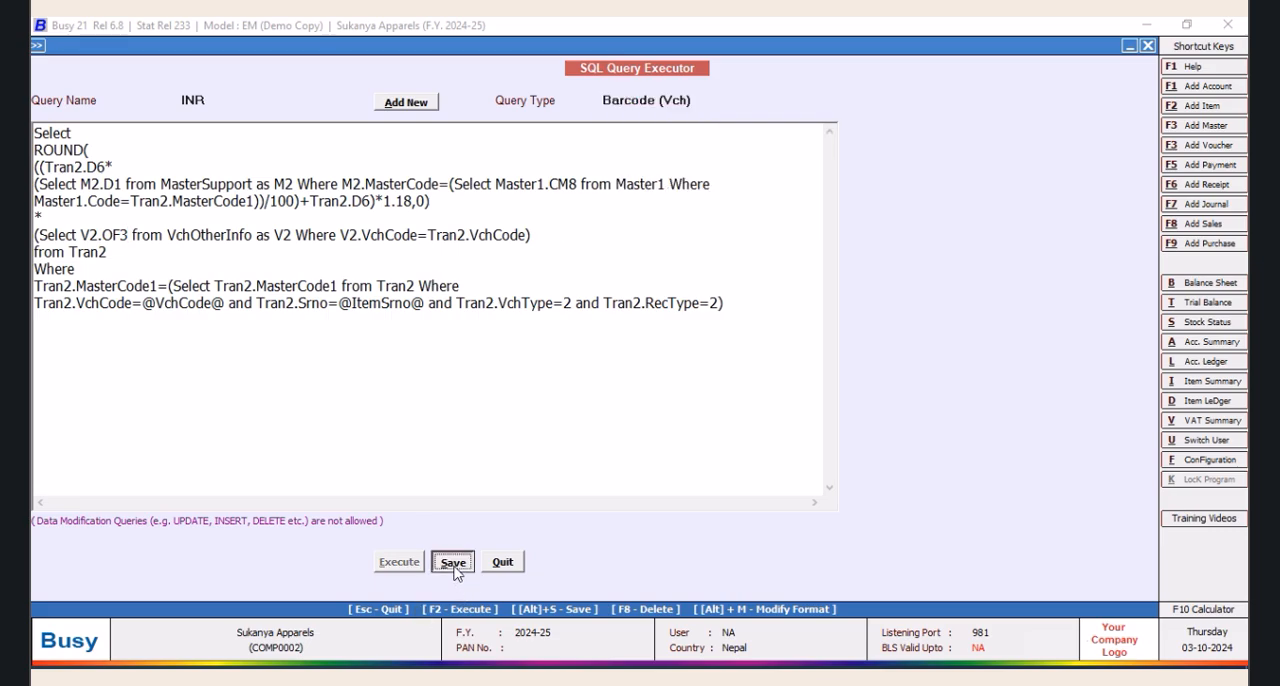
# Leave the SQL Query Executor and open the label layout of bar-code format ONE for configuration
pyautogui.click(742, 388)
pyautogui.click(505, 563)
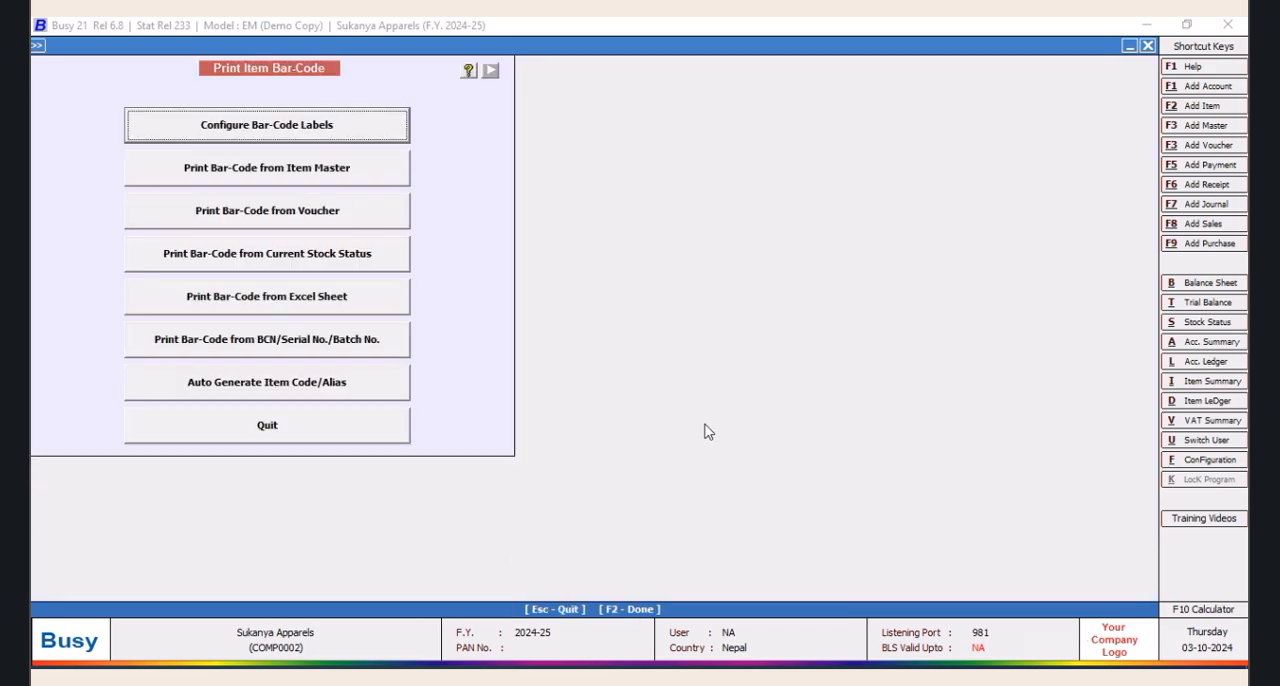
pyautogui.click(336, 140)
pyautogui.click(552, 172)
pyautogui.click(632, 470)
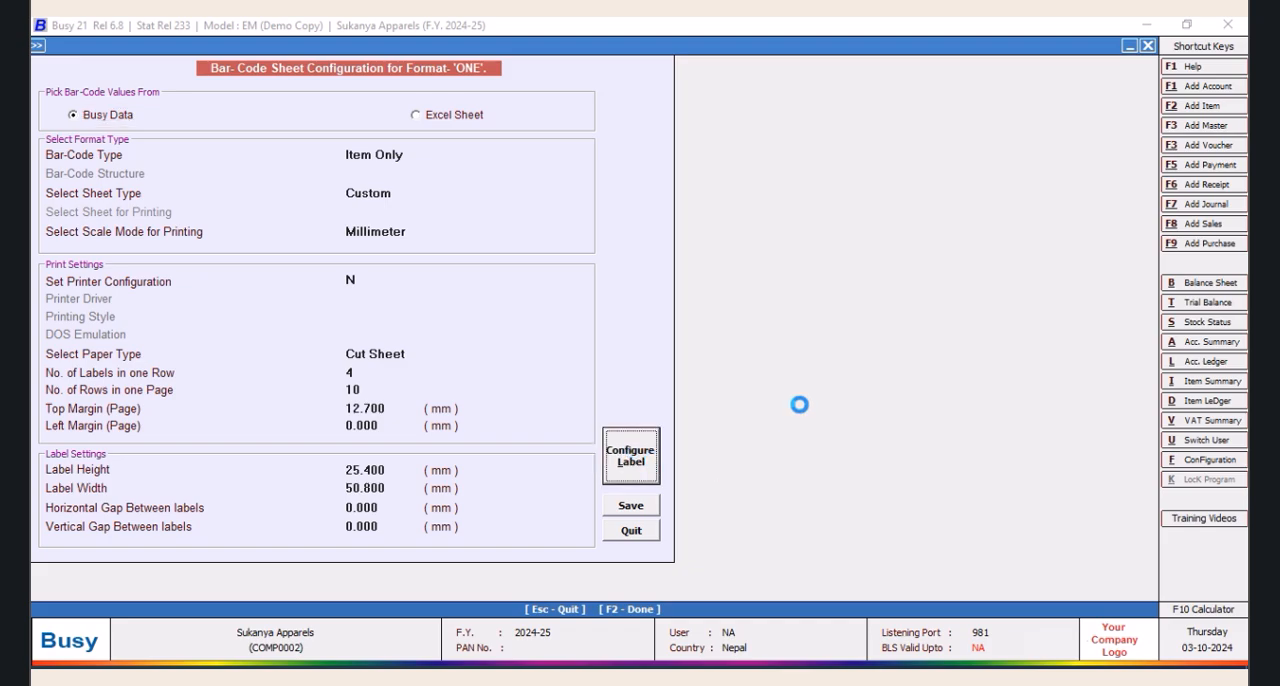
# Change the plain-text INR control on the label to a data field with the value SQL_QUERY_NUM
pyautogui.click(221, 264)
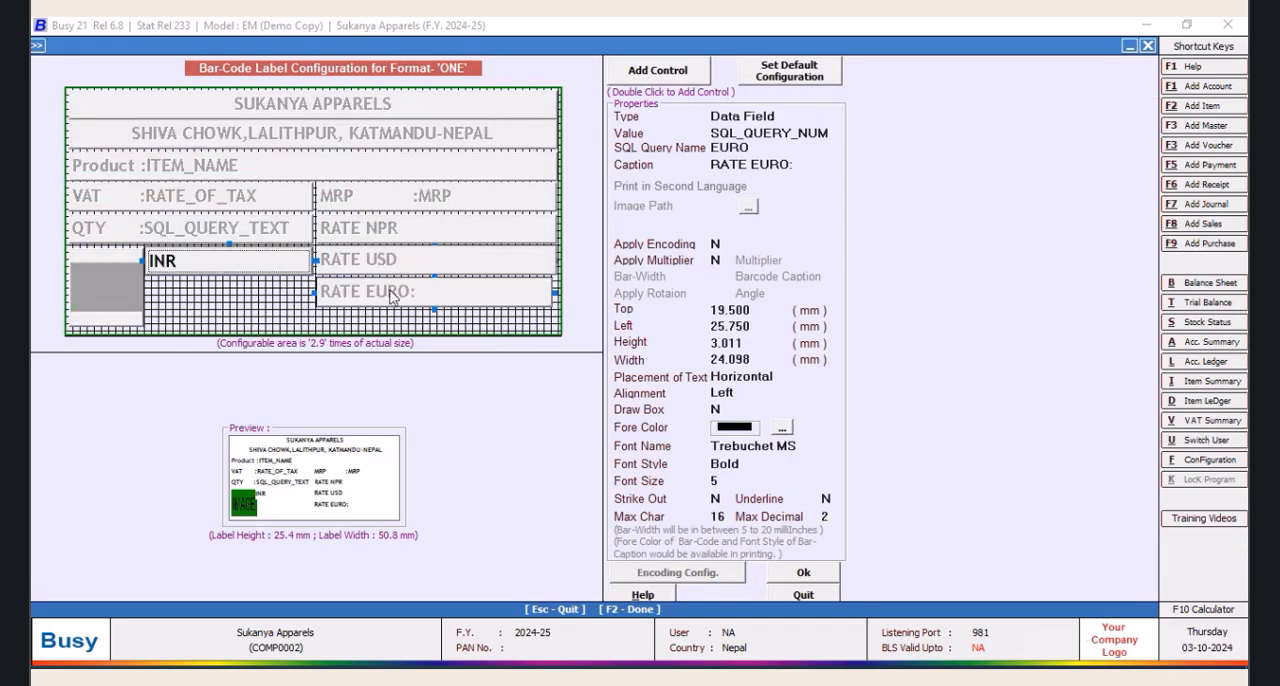
pyautogui.click(780, 120)
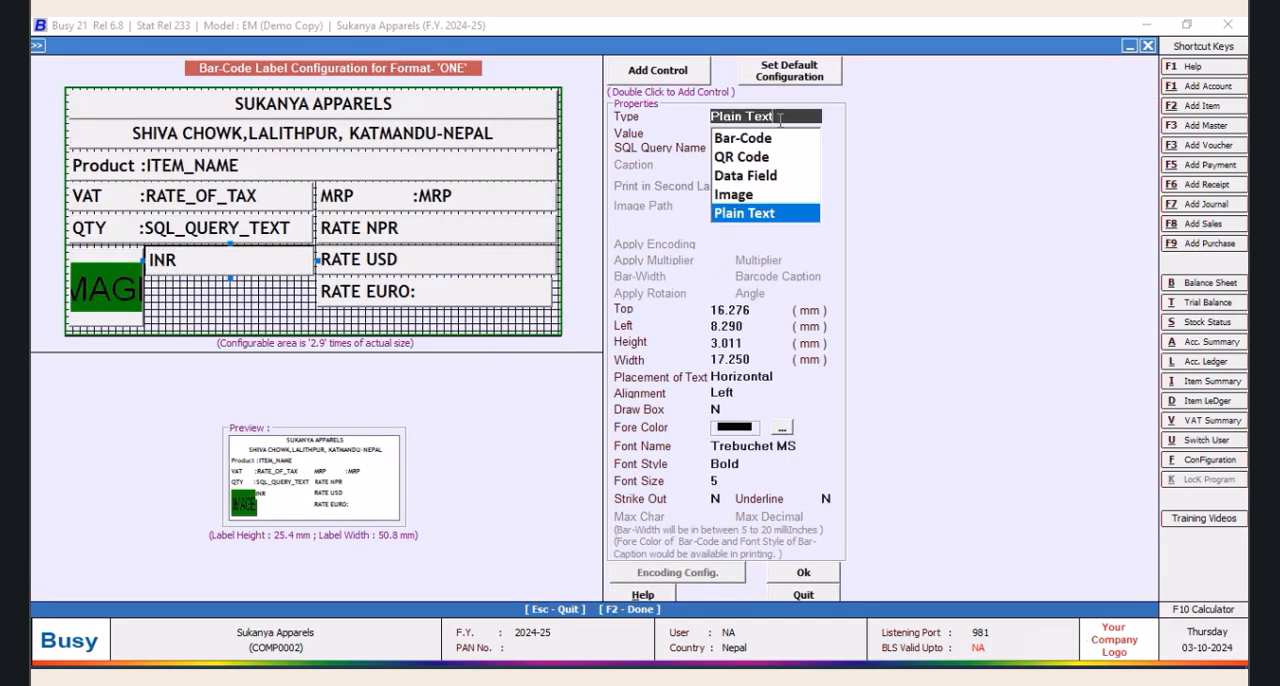
pyautogui.click(748, 177)
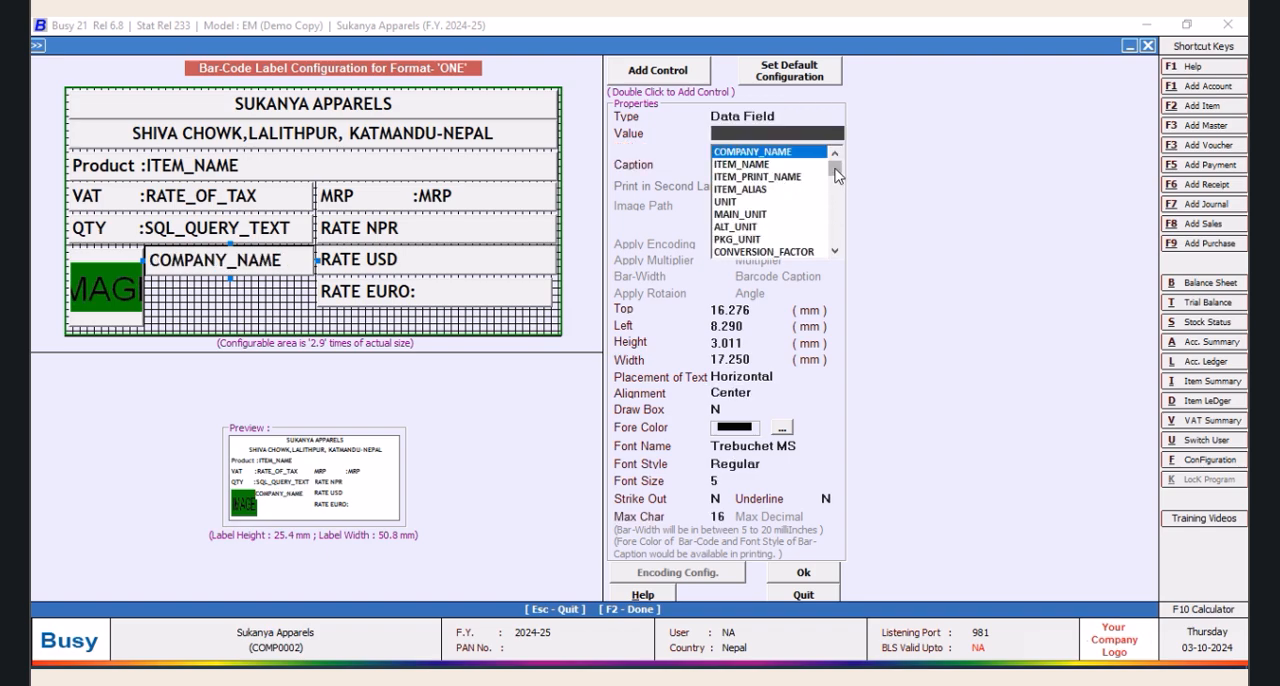
pyautogui.moveTo(834, 165); pyautogui.dragTo(841, 256)
pyautogui.click(785, 240)
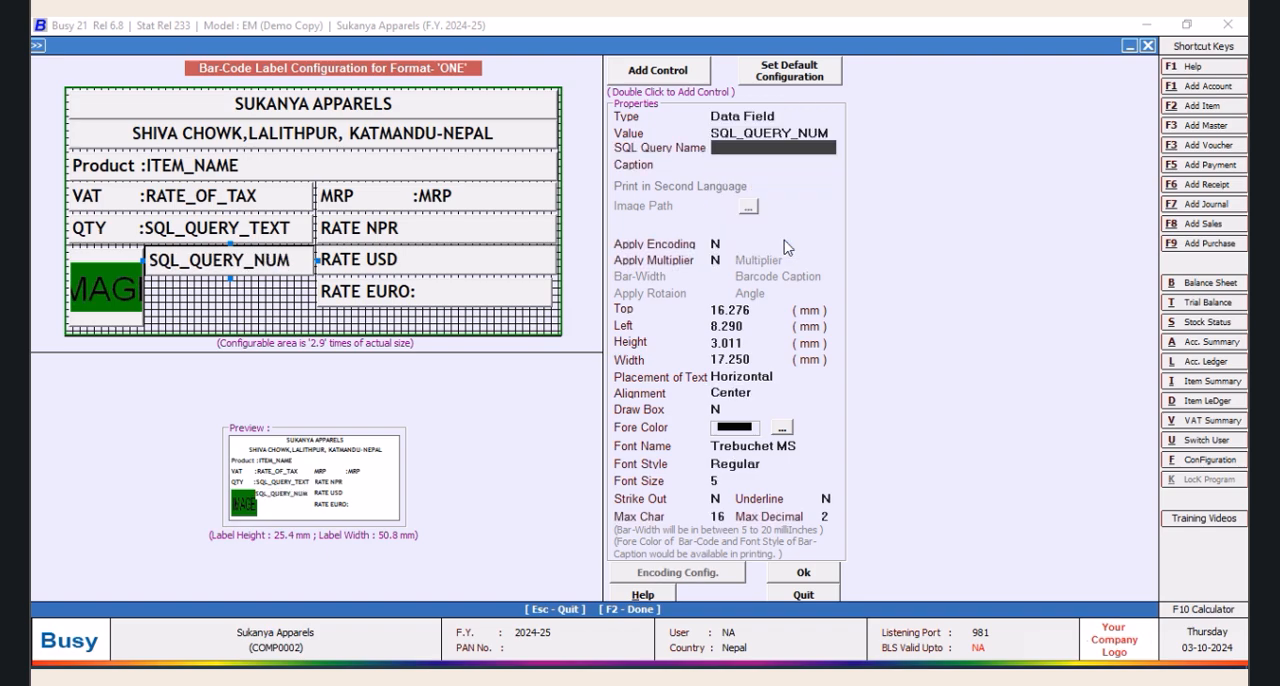
# Set the new data field's SQL query name to INR and its caption to "RATE INR:"
pyautogui.click(718, 150)
pyautogui.write('Rate')
pyautogui.write('IN')
pyautogui.press('Tab')
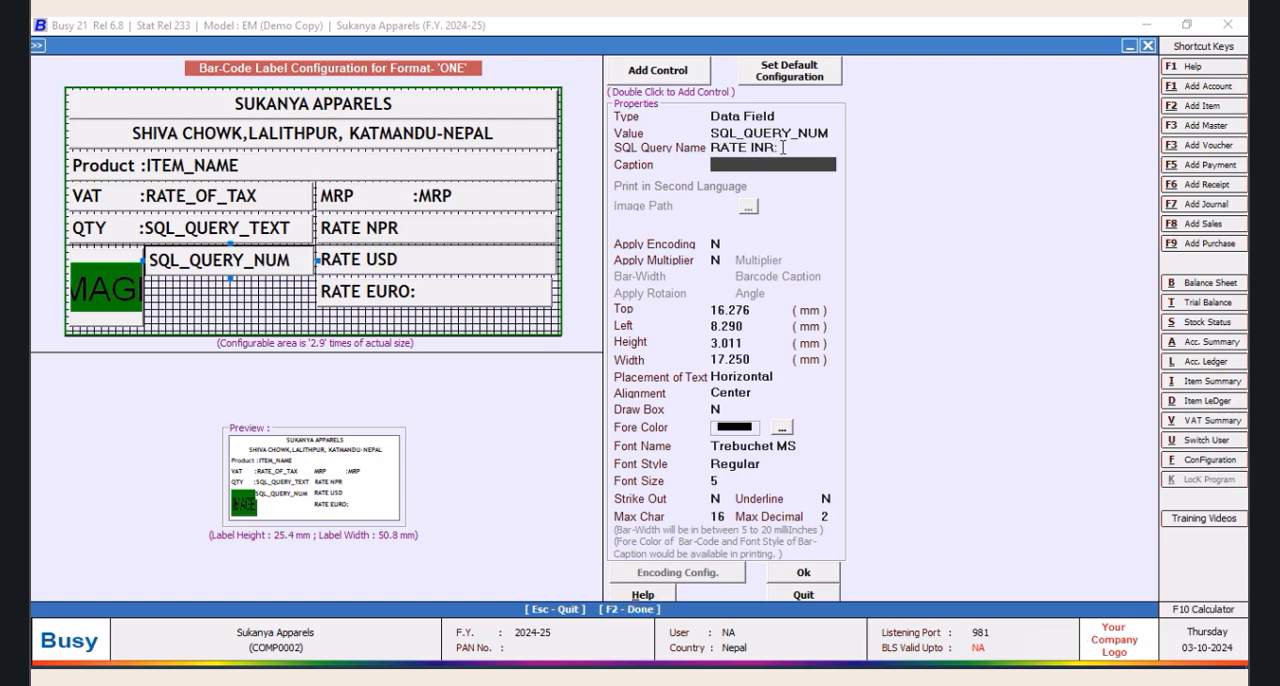
pyautogui.click(783, 147)
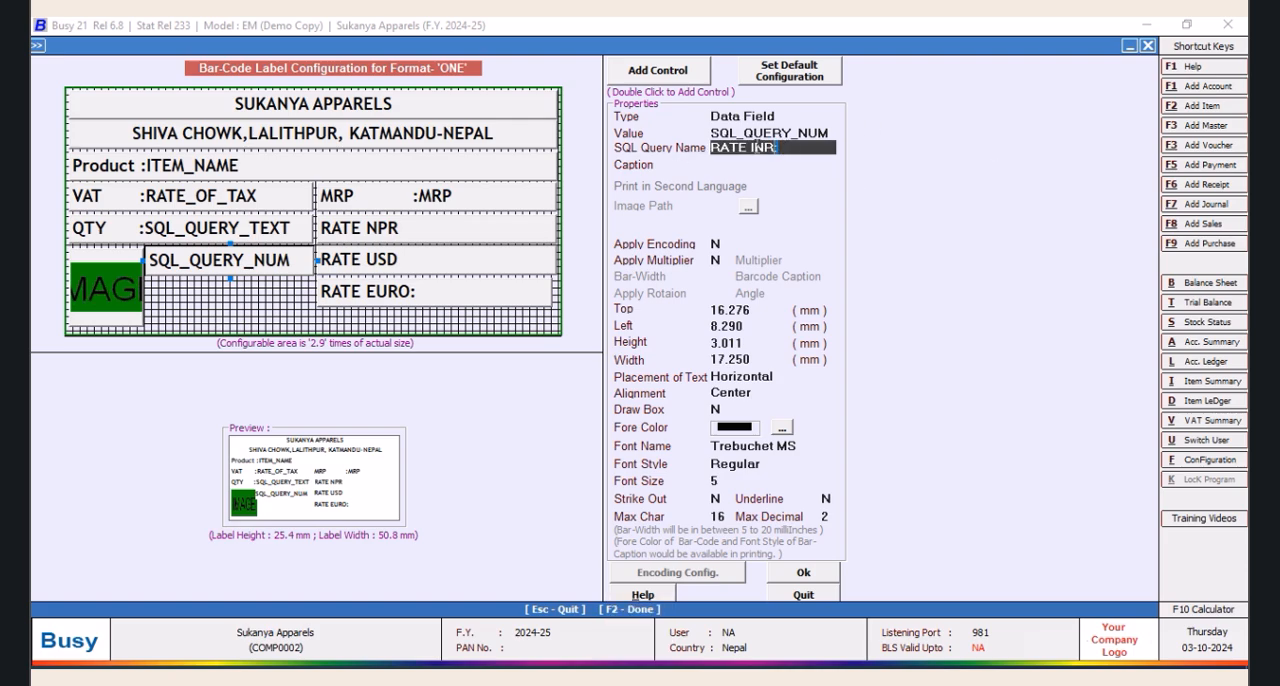
pyautogui.rightClick(715, 149)
pyautogui.click(752, 183)
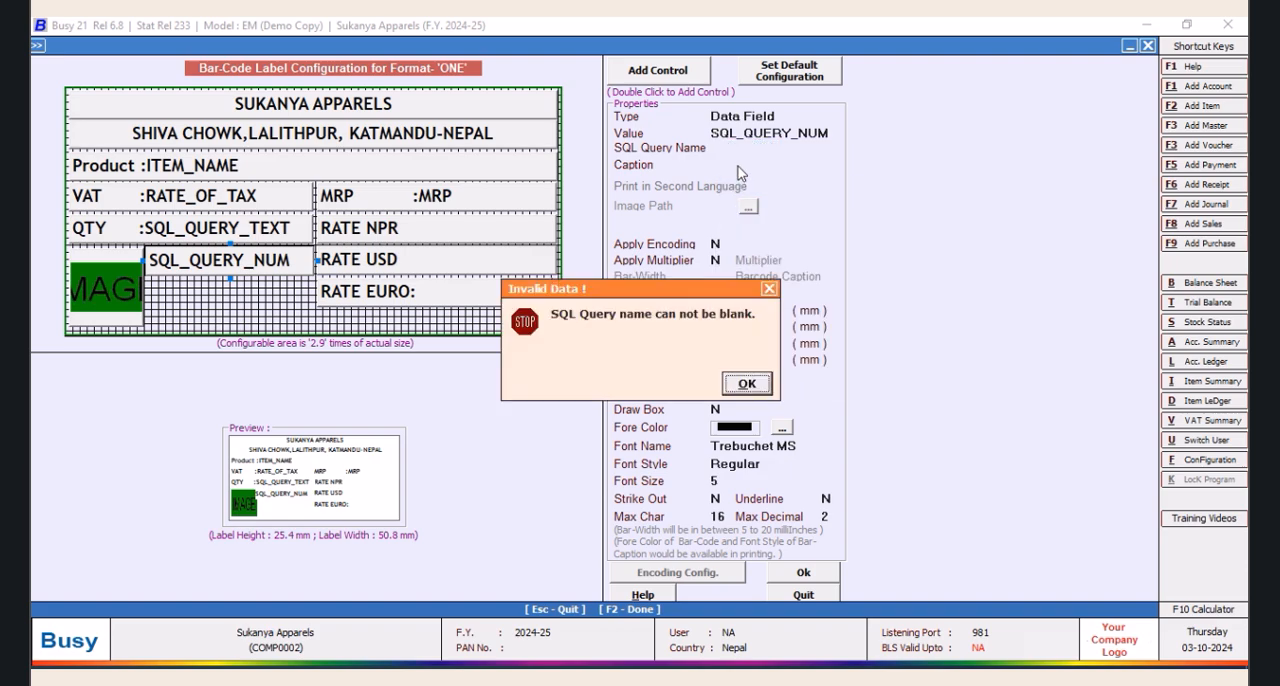
pyautogui.click(746, 384)
pyautogui.write('INR')
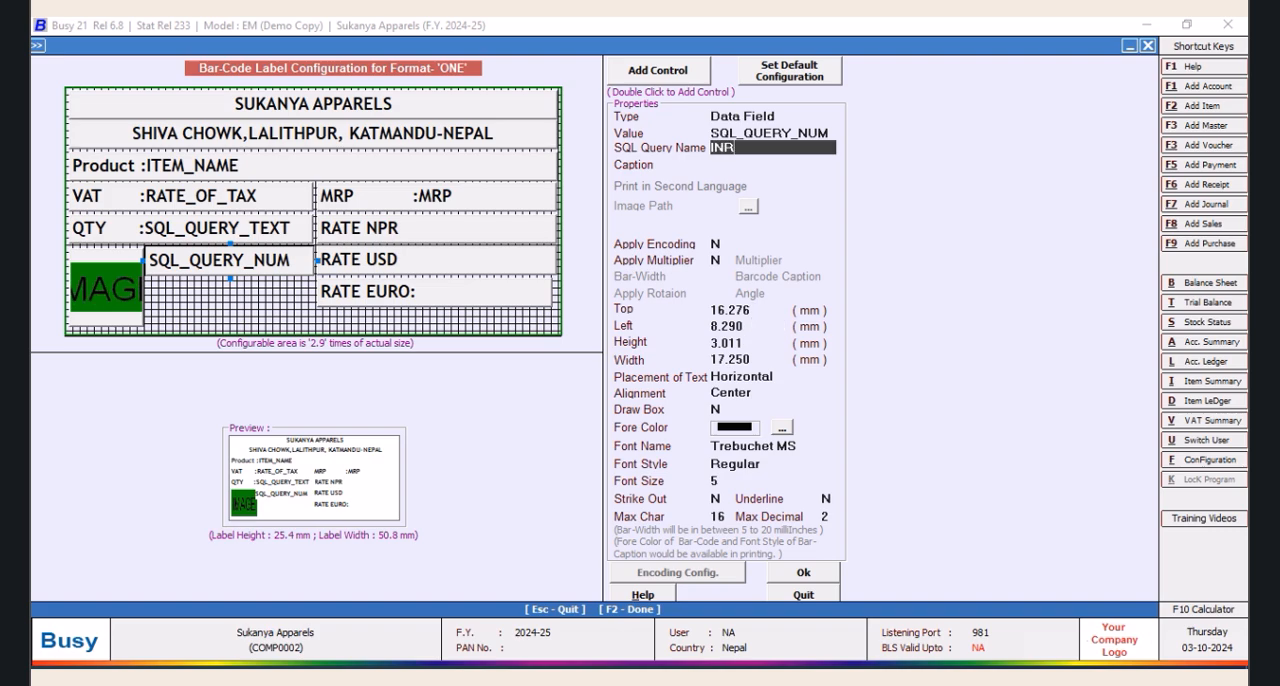
pyautogui.press('Return')
pyautogui.hotkey('ctrl', 'v')
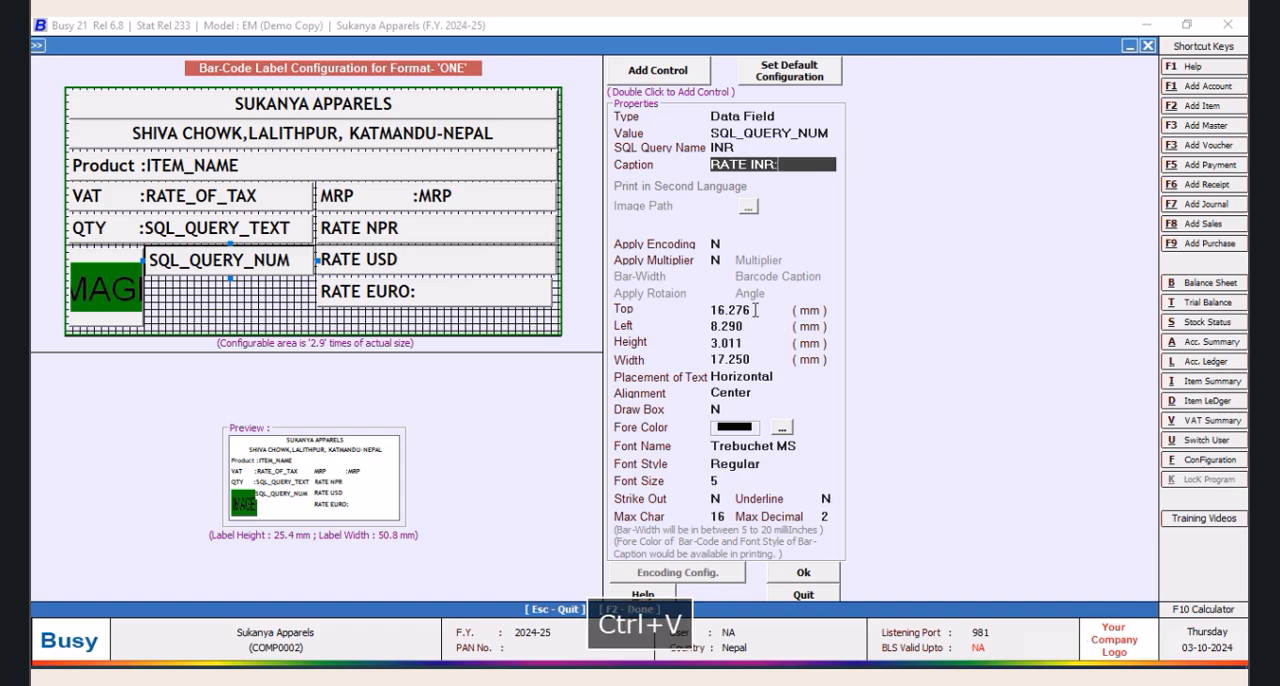
pyautogui.press('Return')
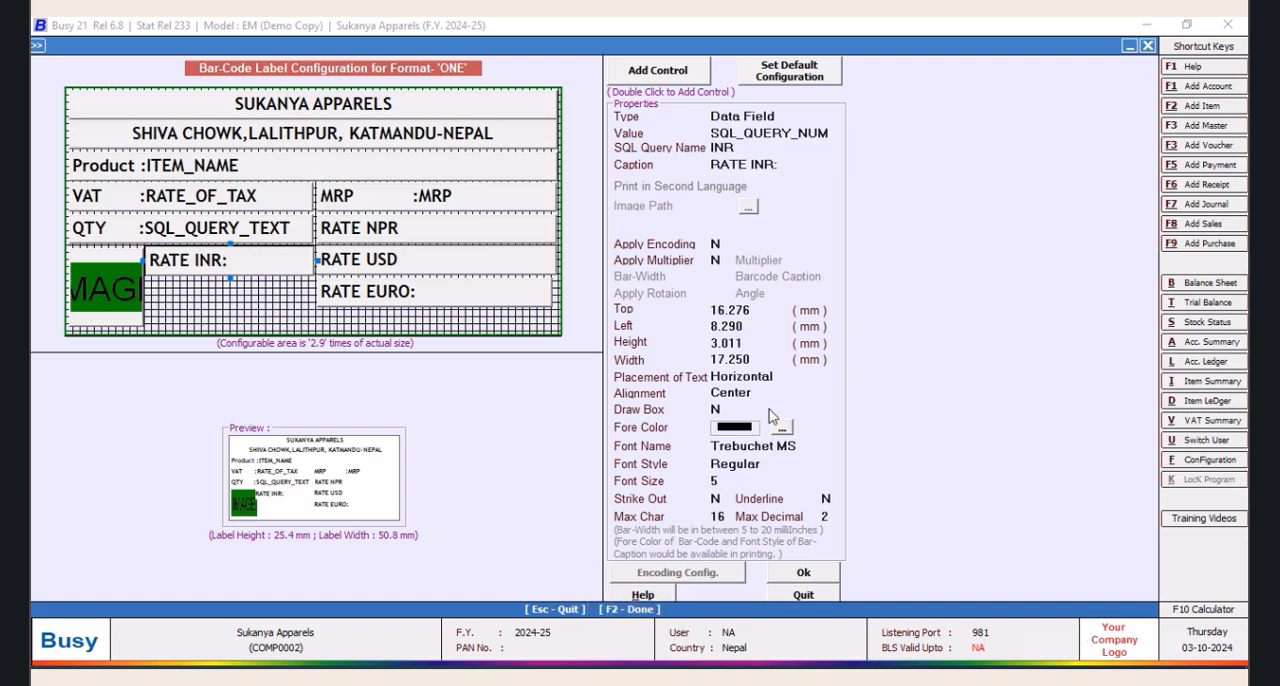
# Accept the label layout, save format ONE and leave the bar-code configuration and printing screens
pyautogui.click(785, 578)
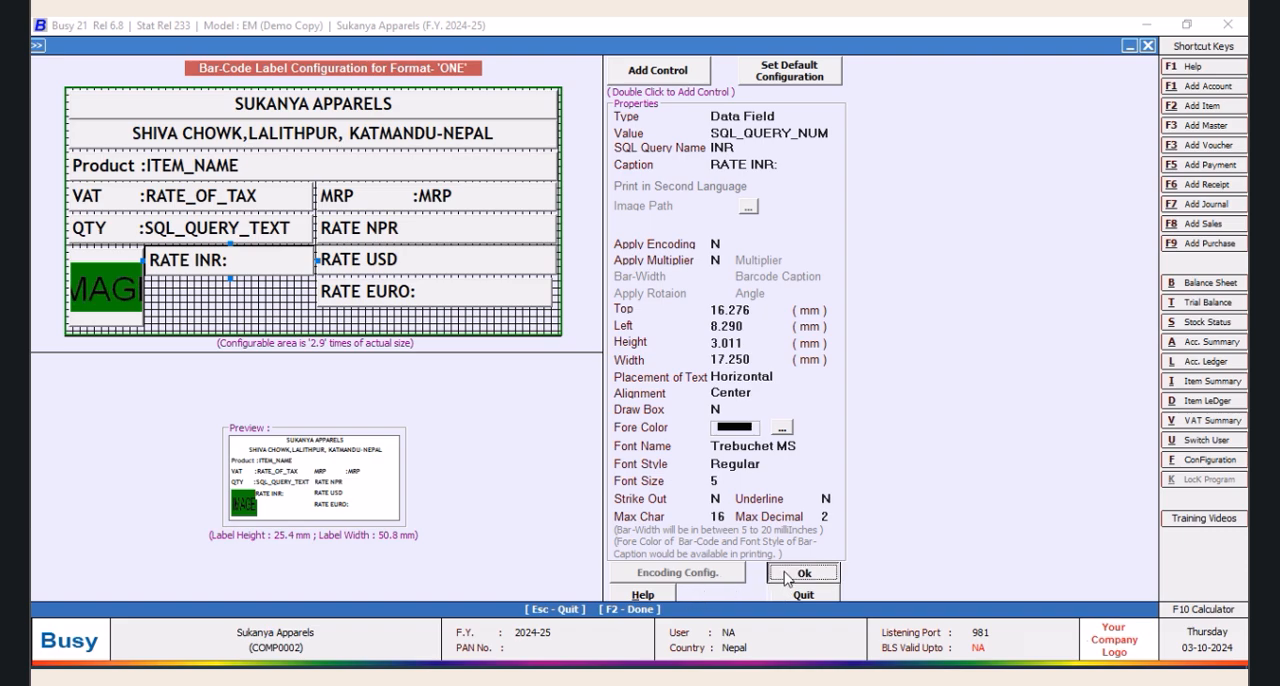
pyautogui.click(633, 508)
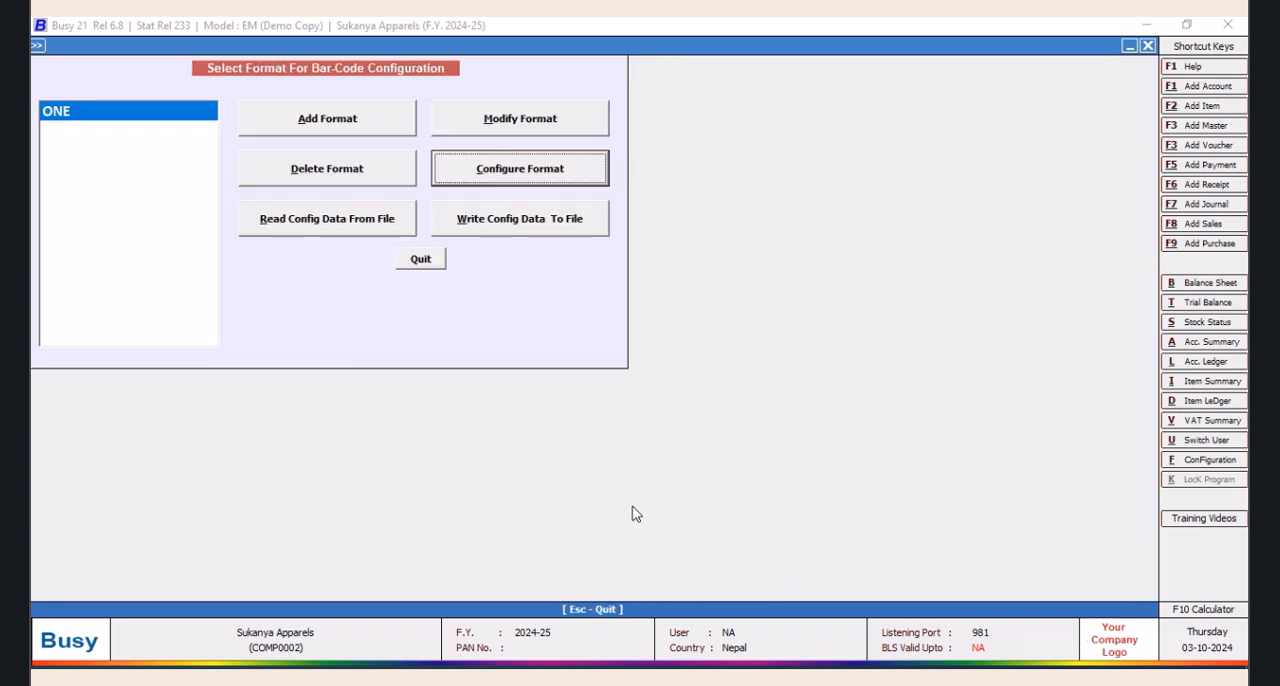
pyautogui.click(436, 260)
pyautogui.click(314, 428)
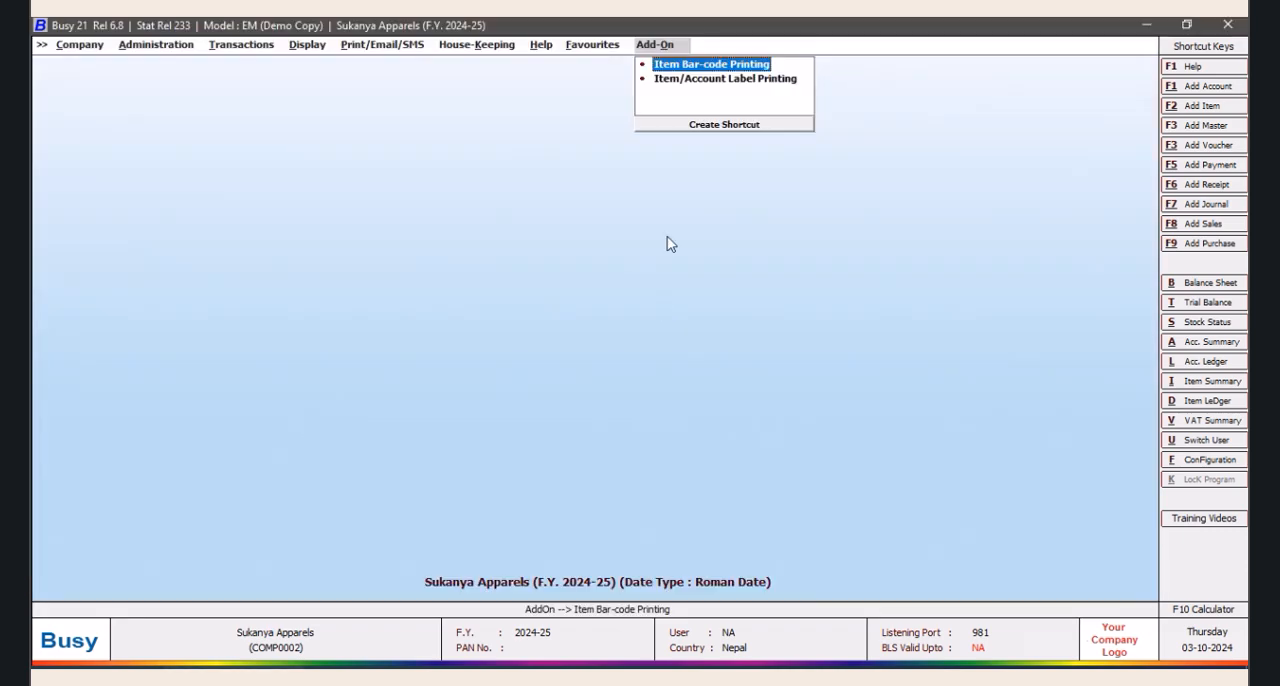
# Open bar-code printing from voucher in Item Bar-code Printing and set the voucher type to Purchase
pyautogui.click(727, 66)
pyautogui.click(755, 390)
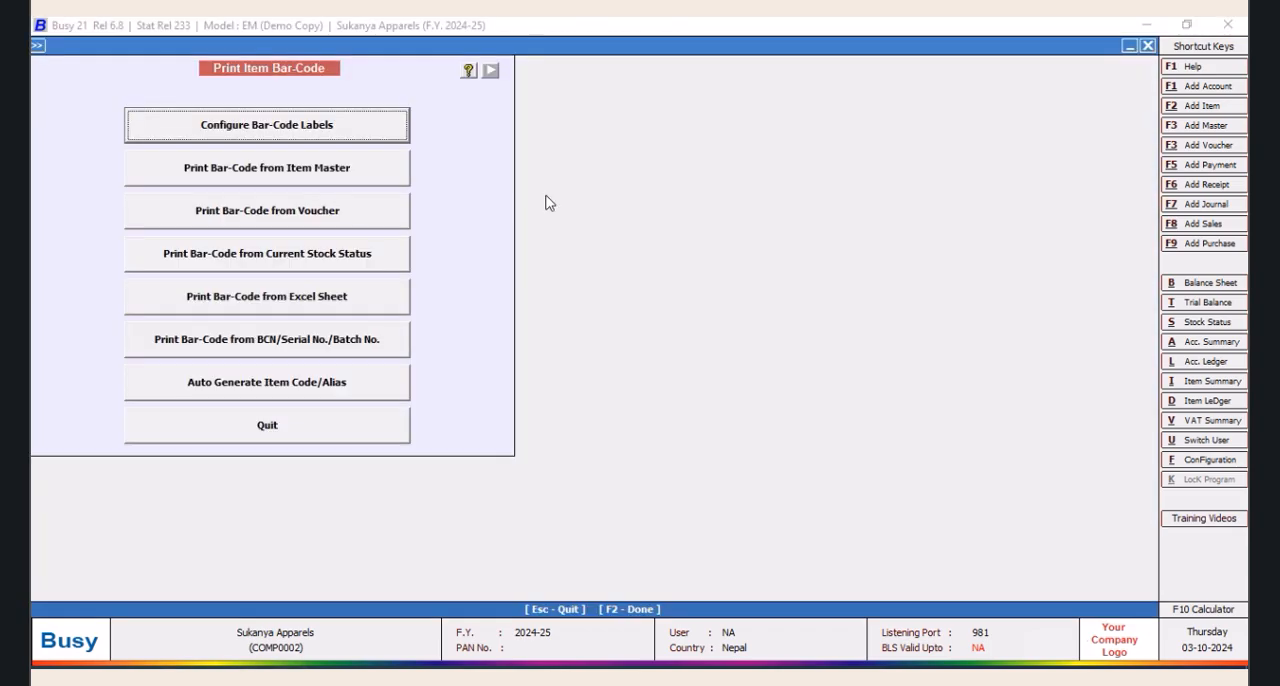
pyautogui.click(303, 215)
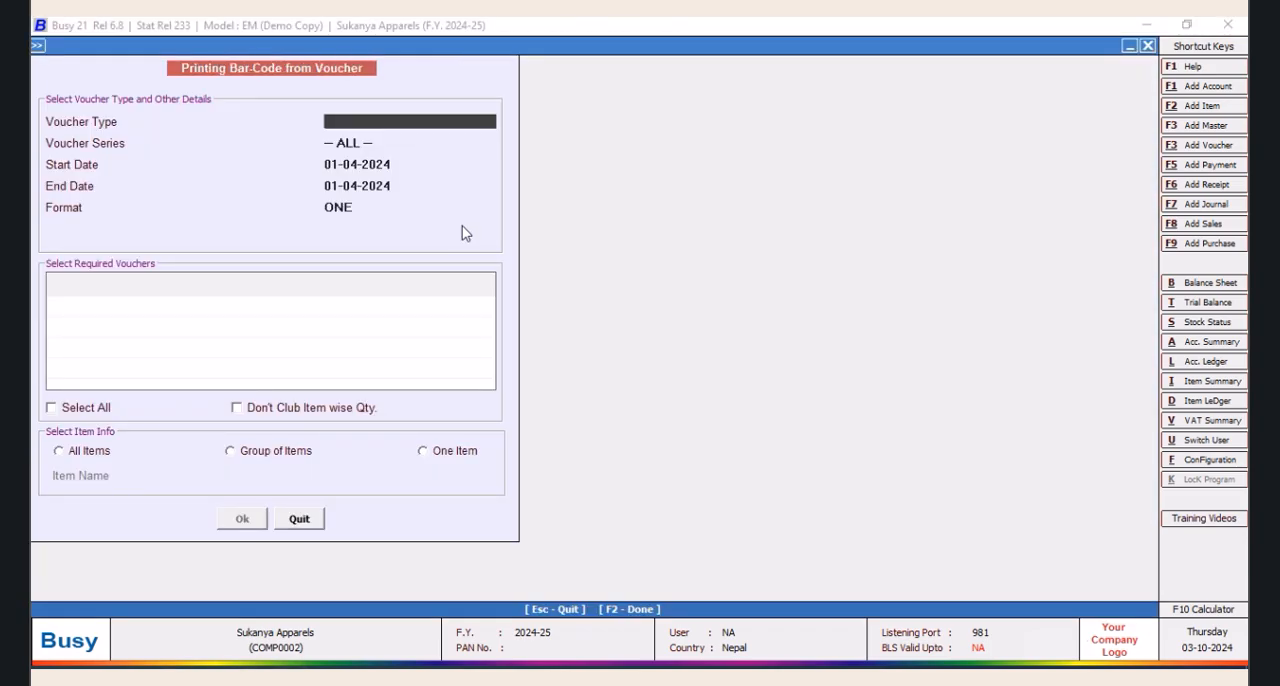
pyautogui.write('PUR')
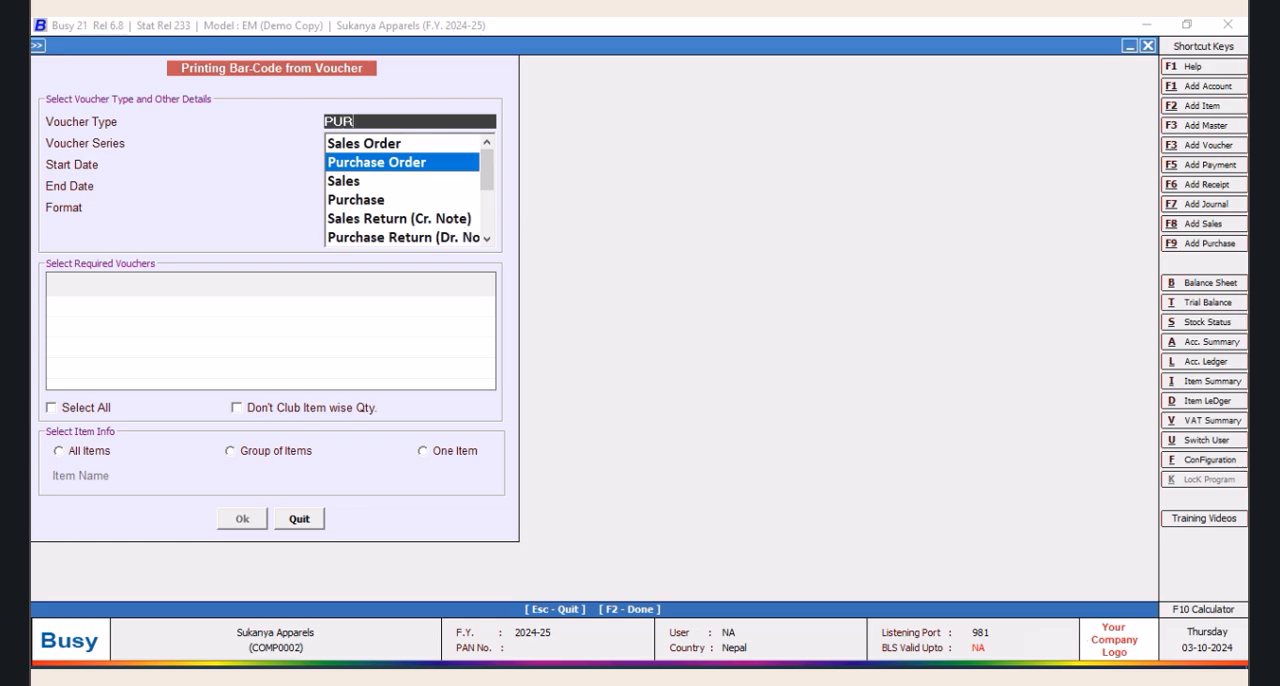
pyautogui.press('Down')
pyautogui.press('Down')
pyautogui.press('Return')
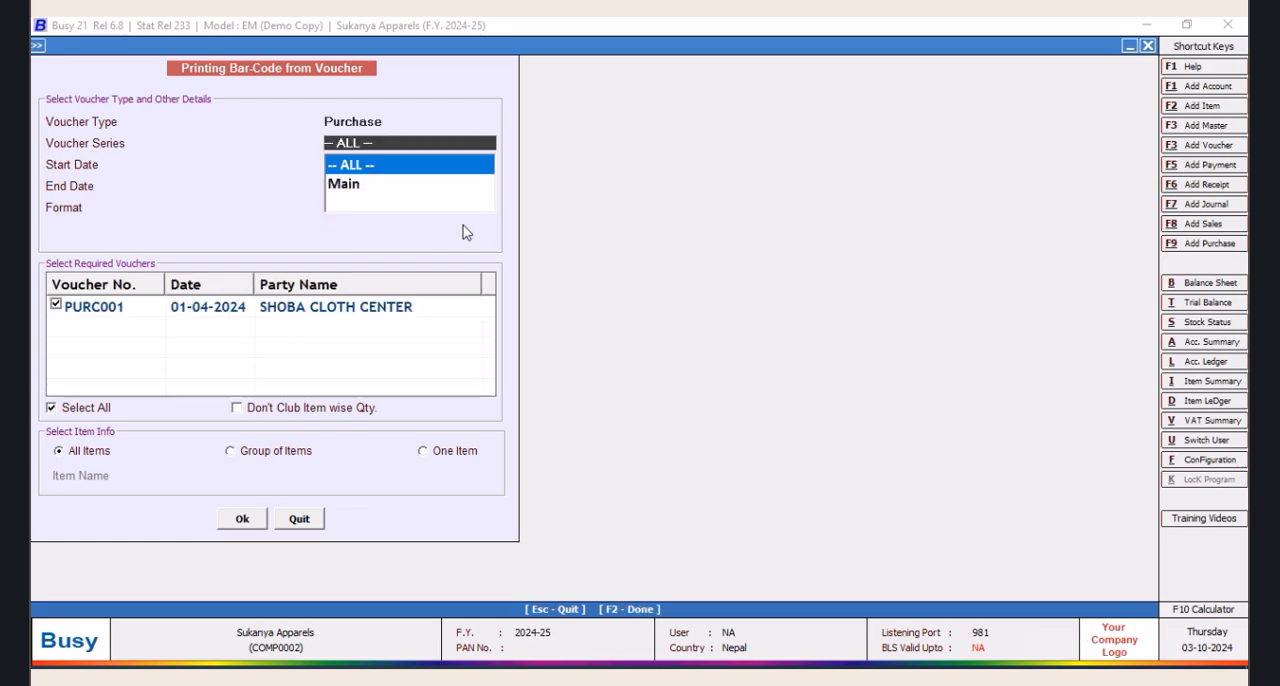
# Restrict printing to the single item KAMY 448 and show its labels in a print preview enlarged to 170%
pyautogui.click(422, 452)
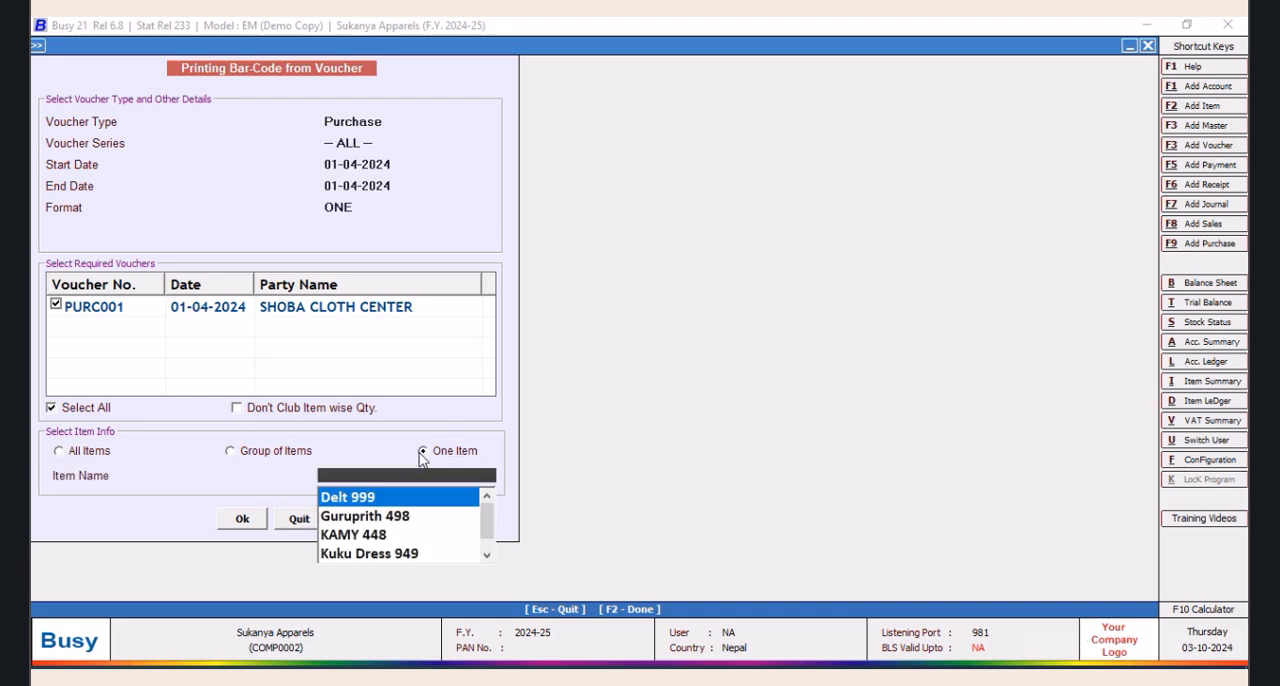
pyautogui.click(378, 534)
pyautogui.click(251, 527)
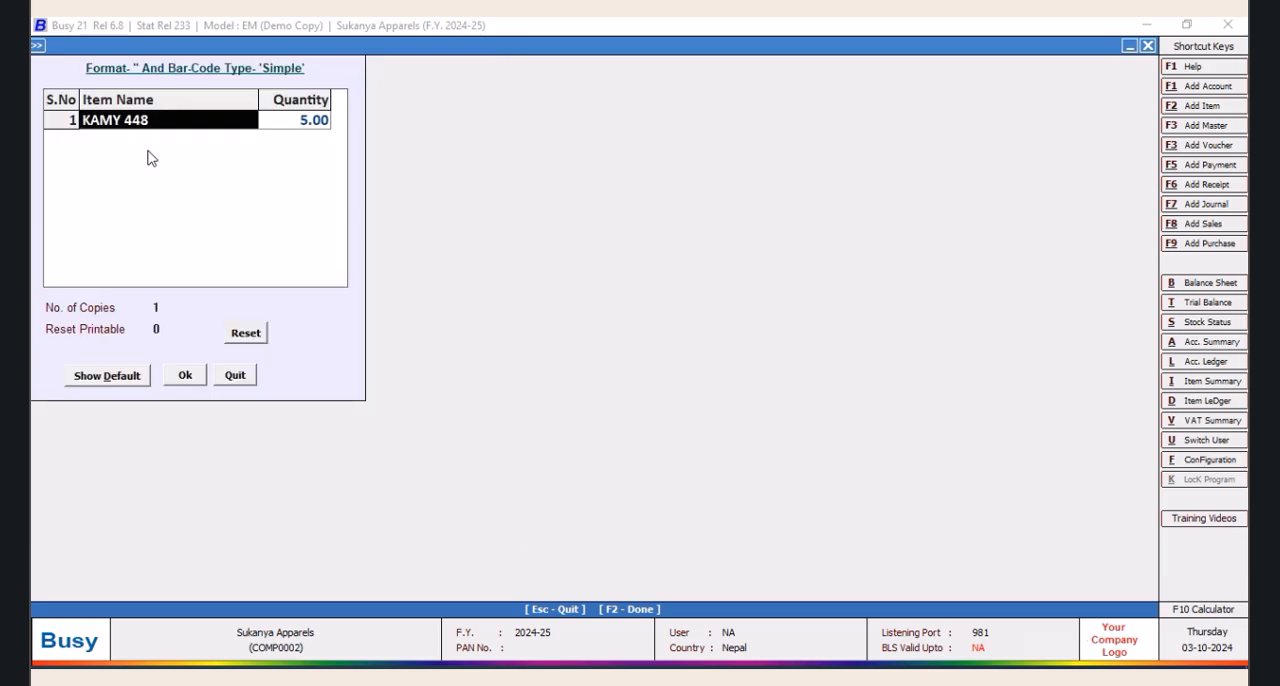
pyautogui.click(184, 375)
pyautogui.click(212, 136)
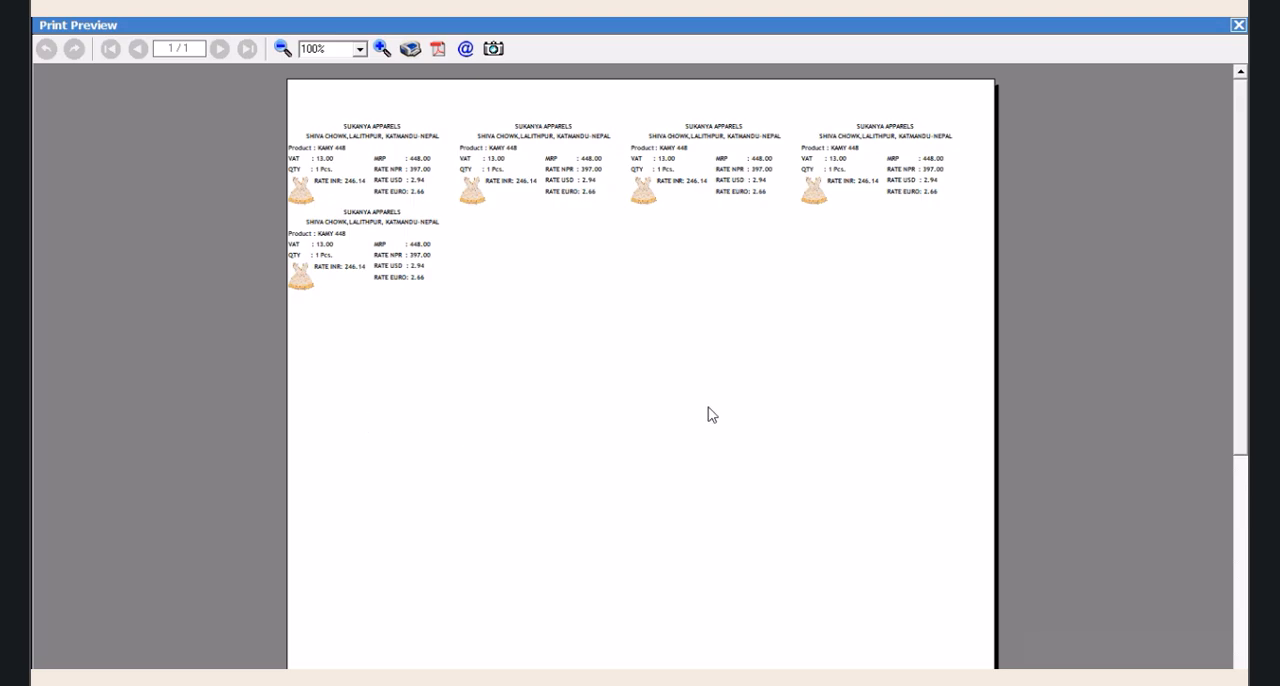
pyautogui.click(381, 49)
pyautogui.click(381, 49)
pyautogui.click(381, 49)
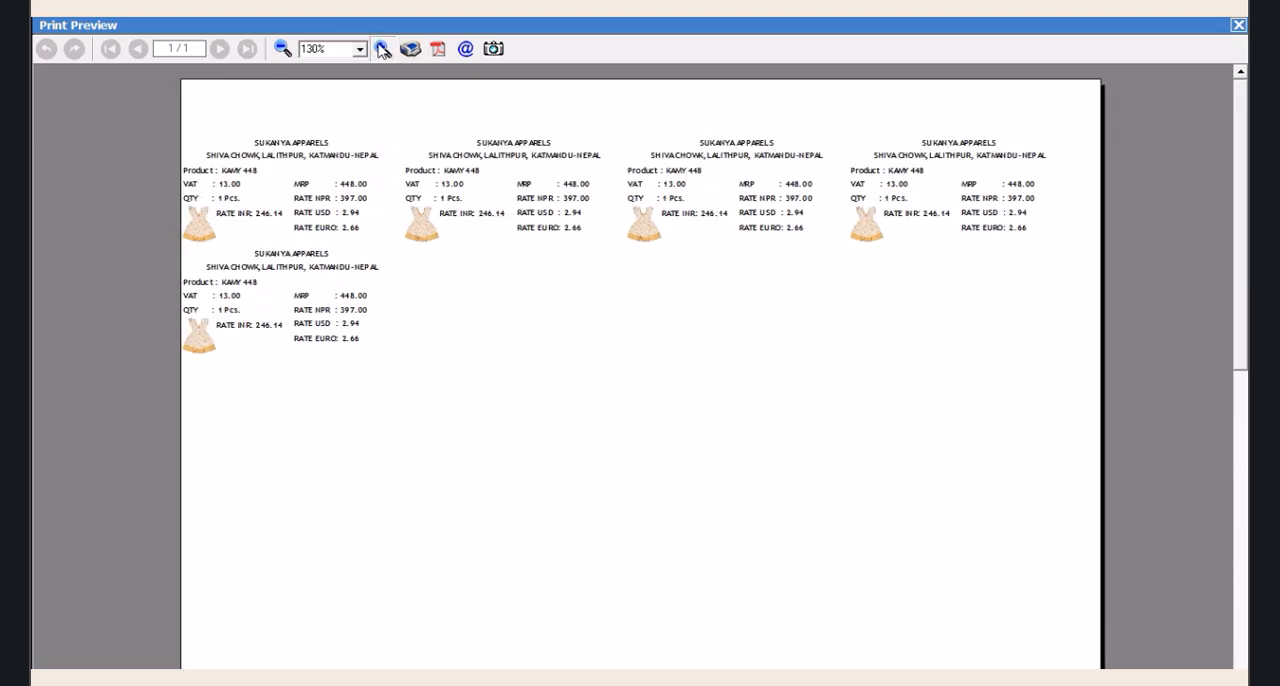
pyautogui.click(381, 49)
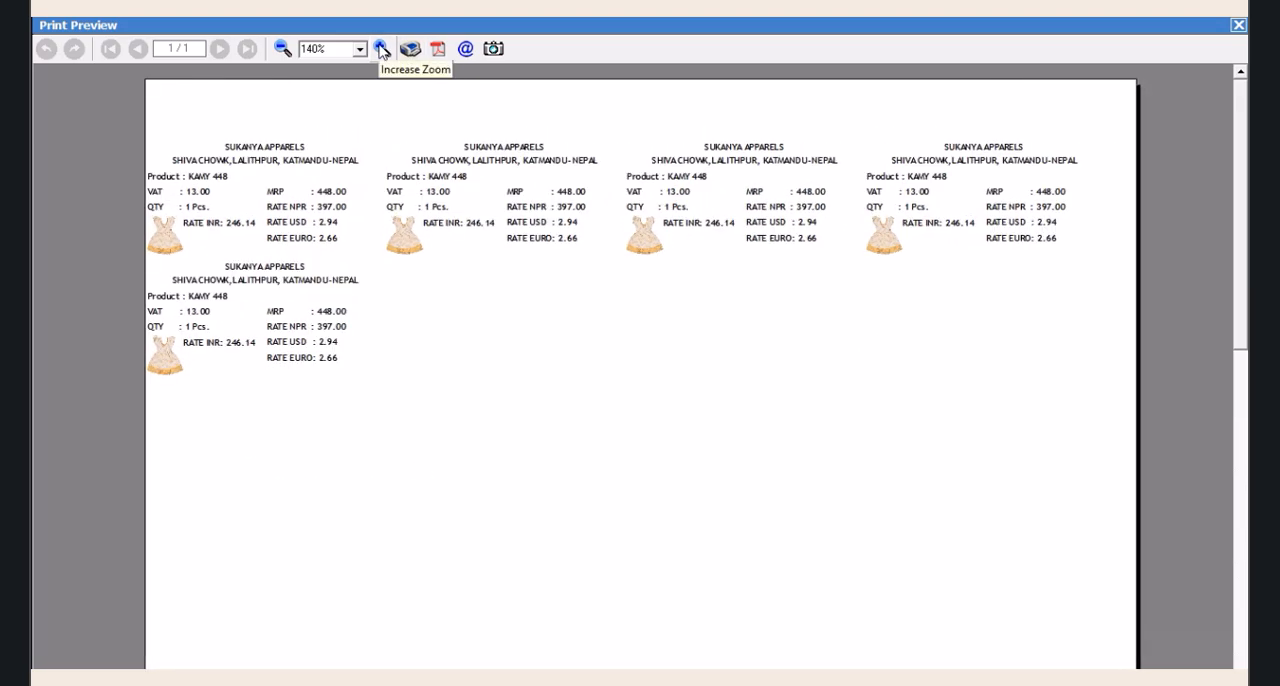
pyautogui.click(381, 50)
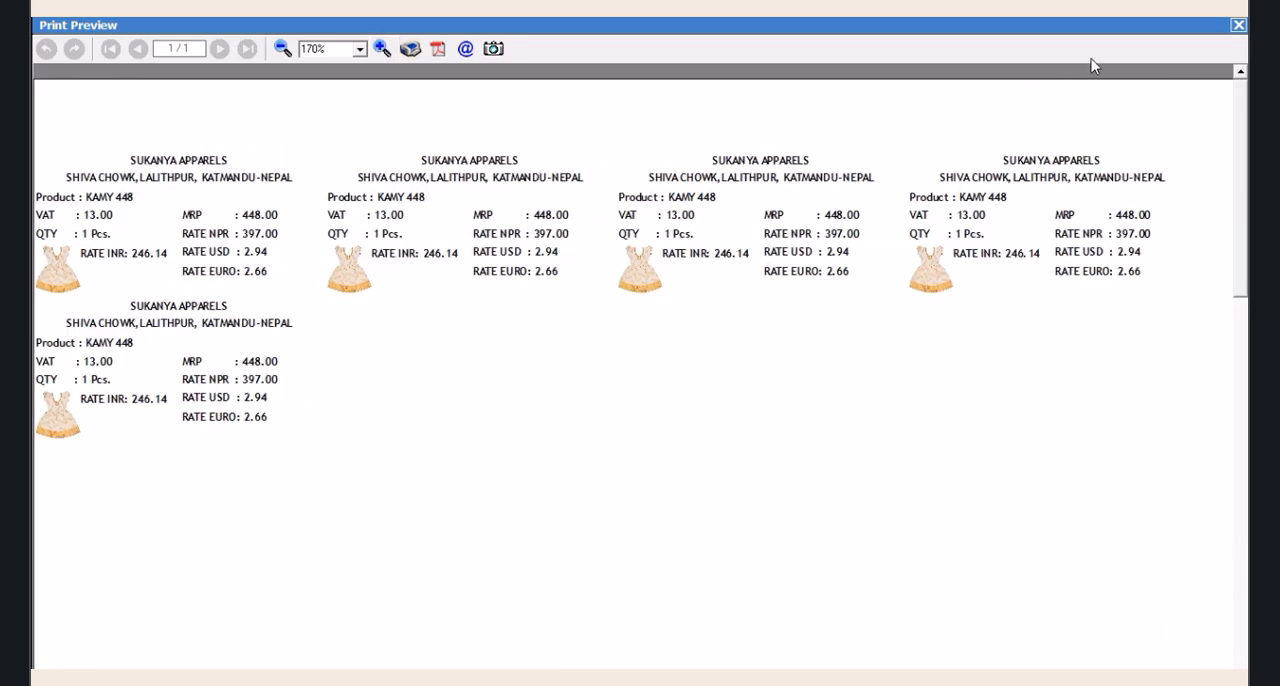